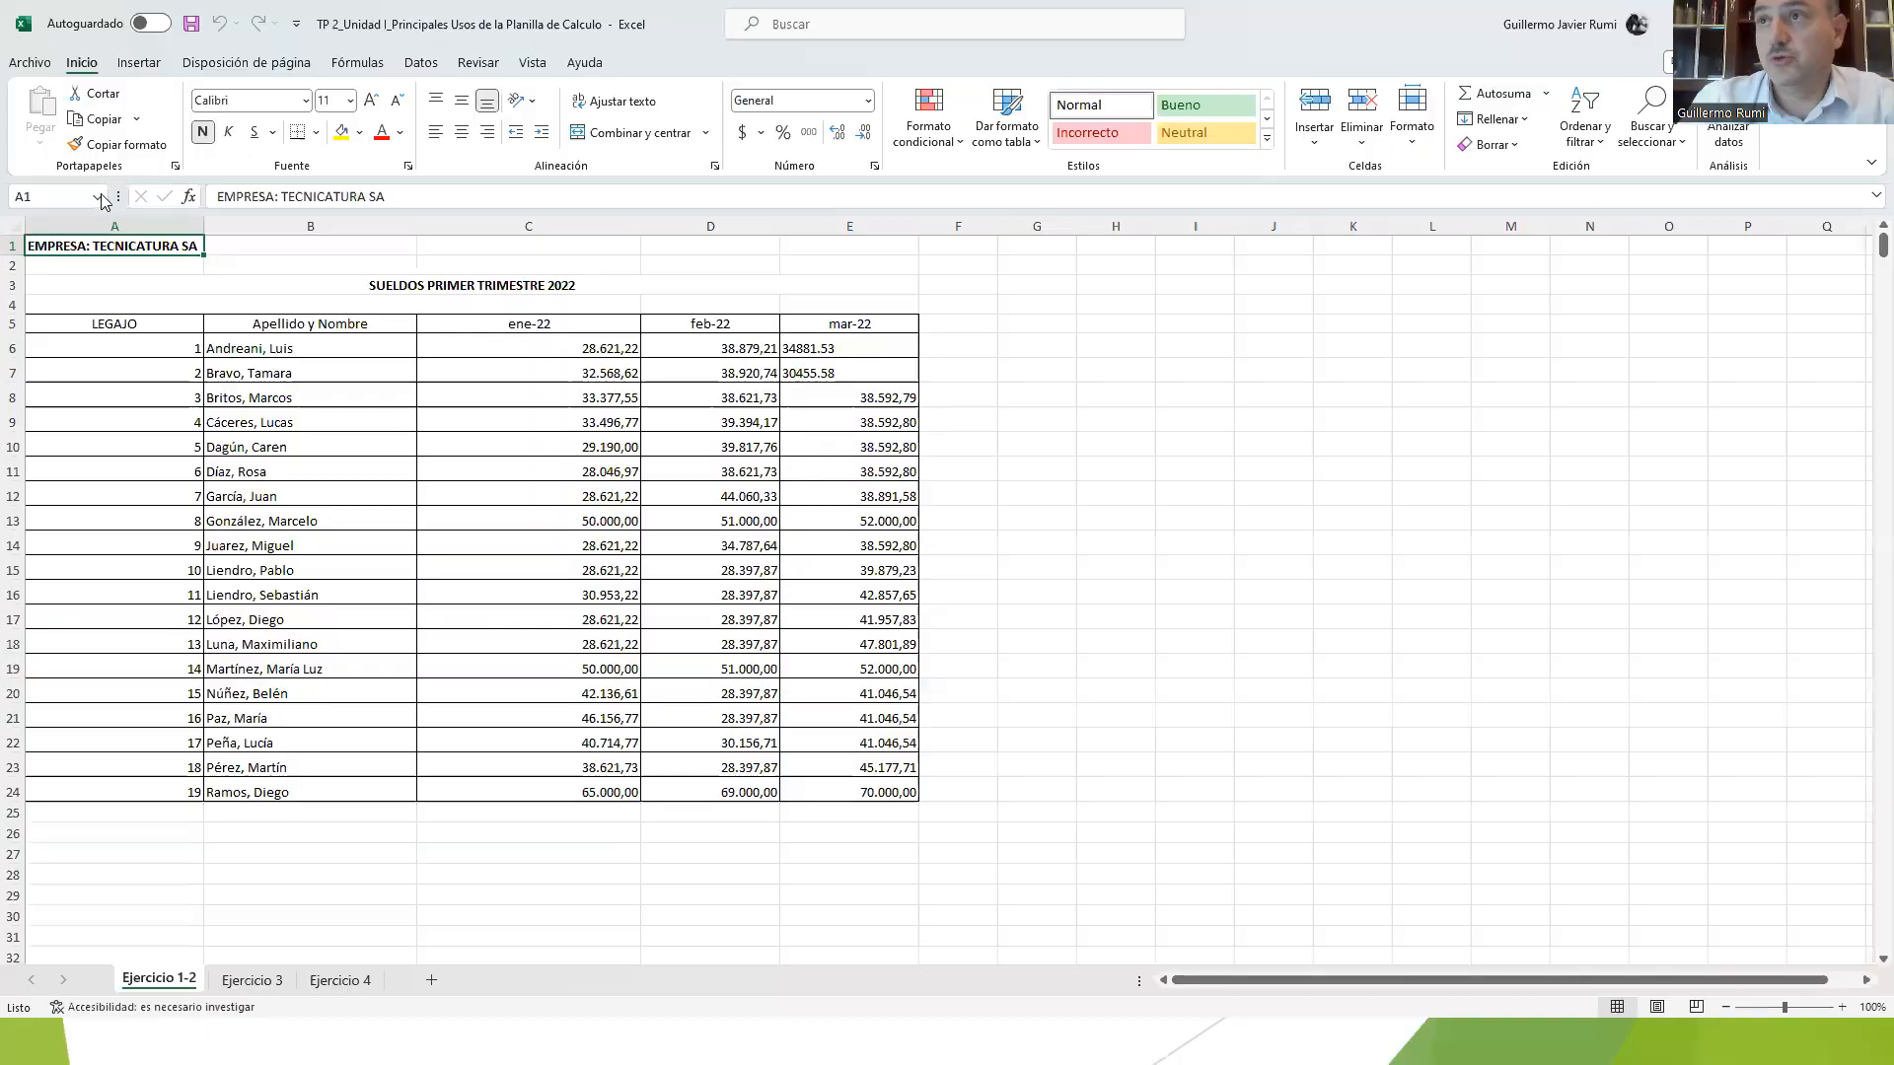
# Step: Create a new blank workbook and zoom its sheet to 180%
pyautogui.click(30, 65)
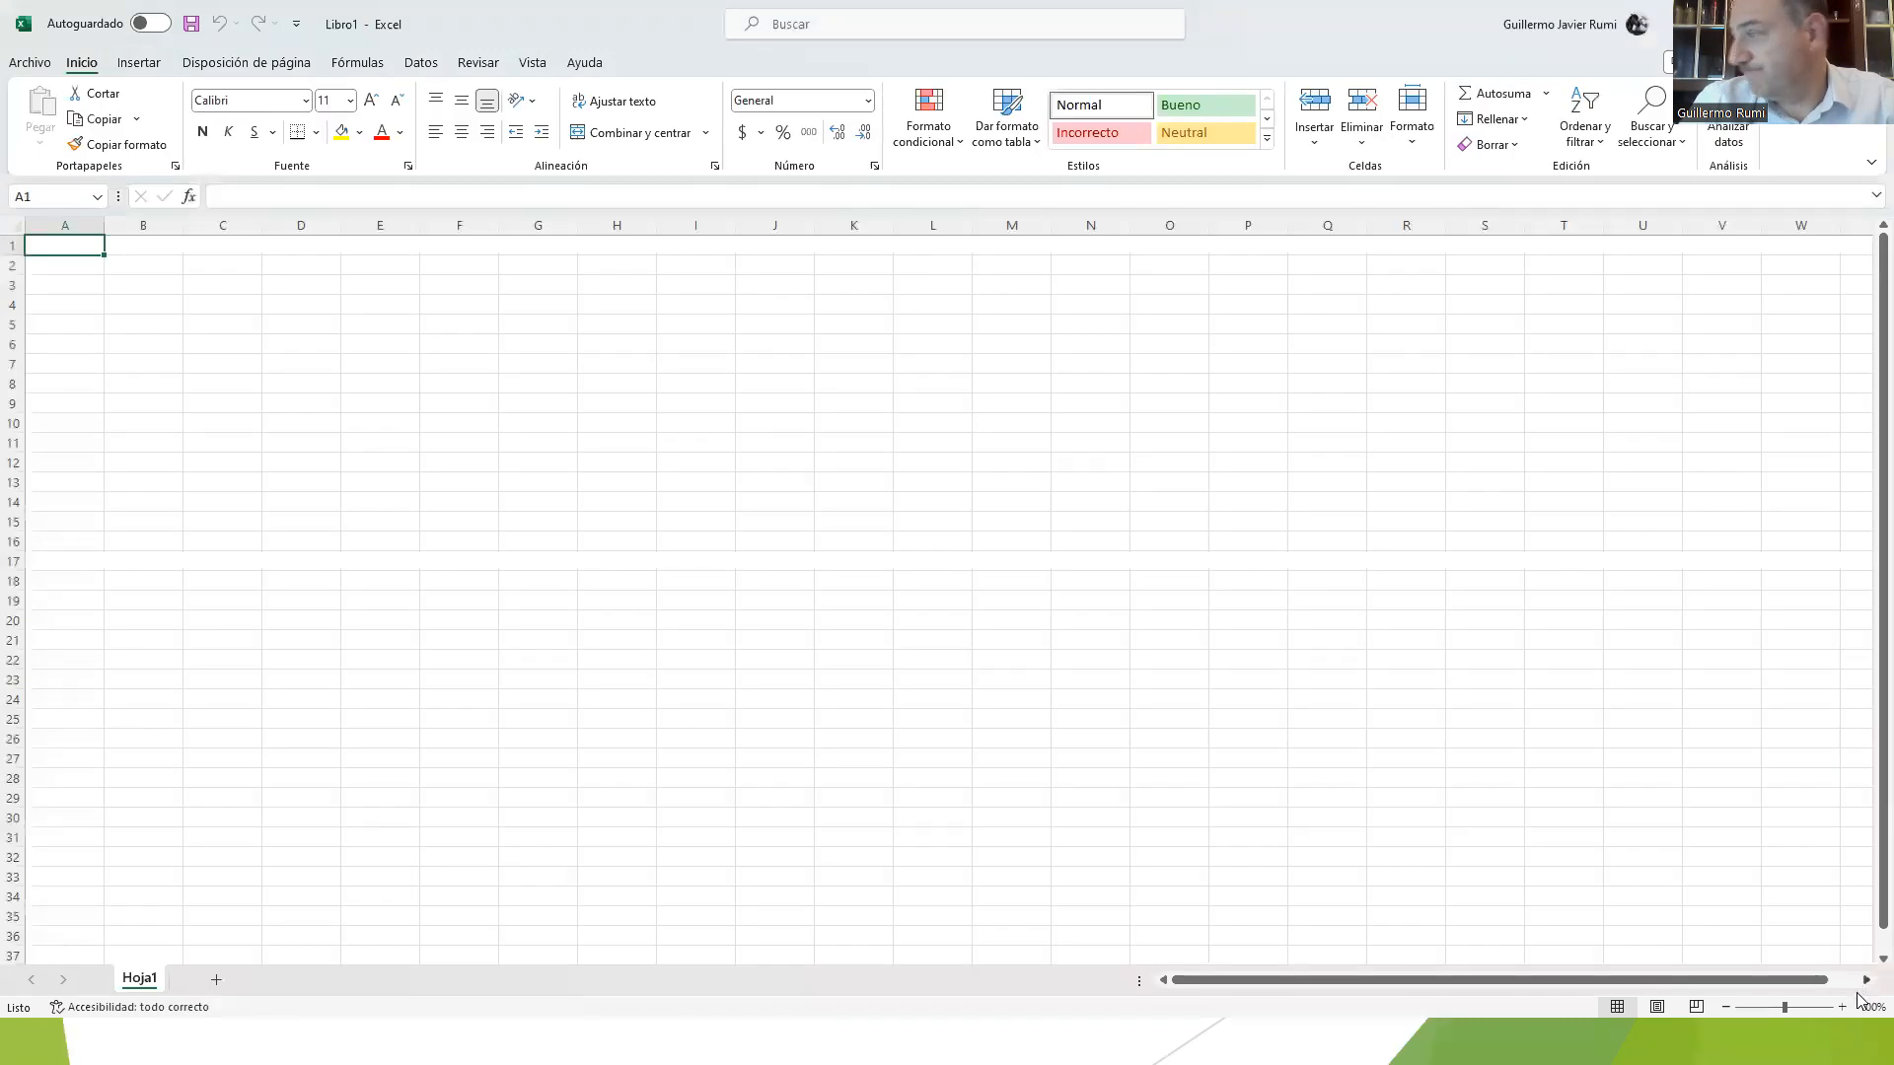
pyautogui.click(1853, 1009)
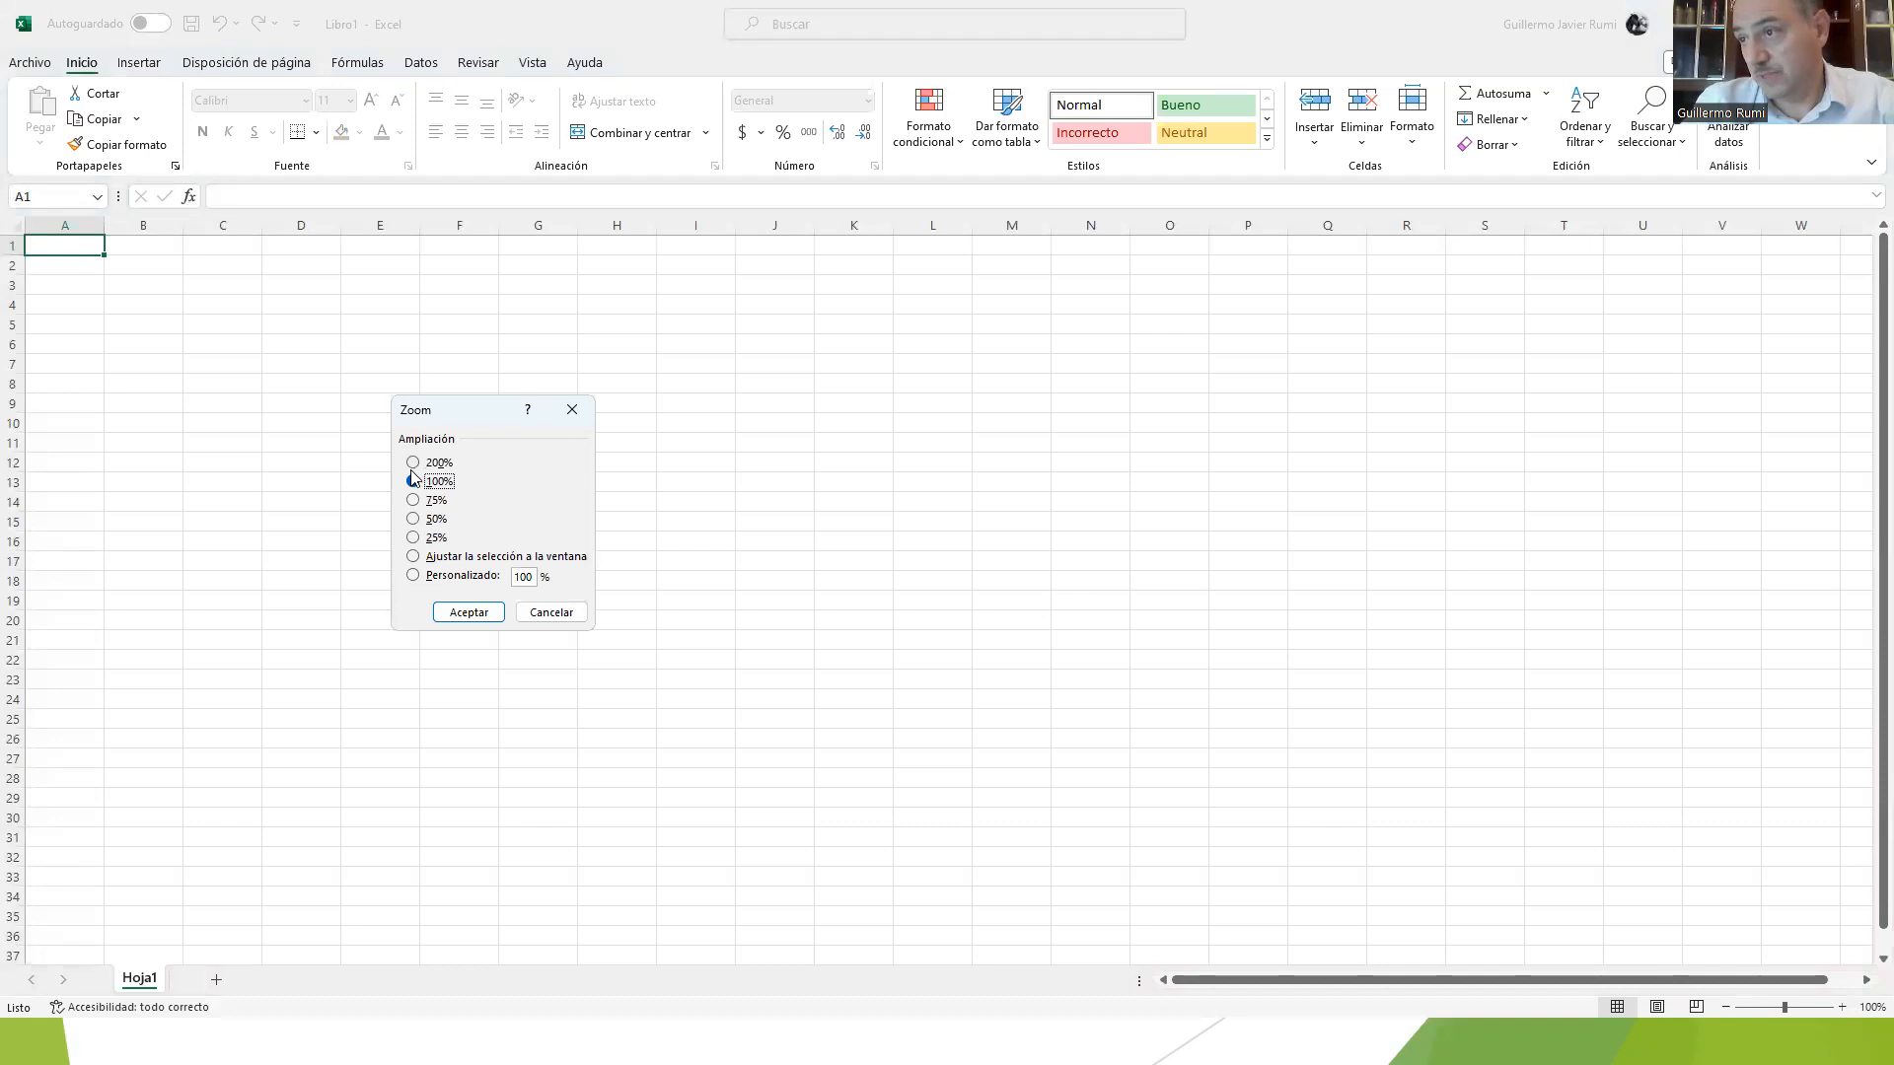
pyautogui.click(538, 615)
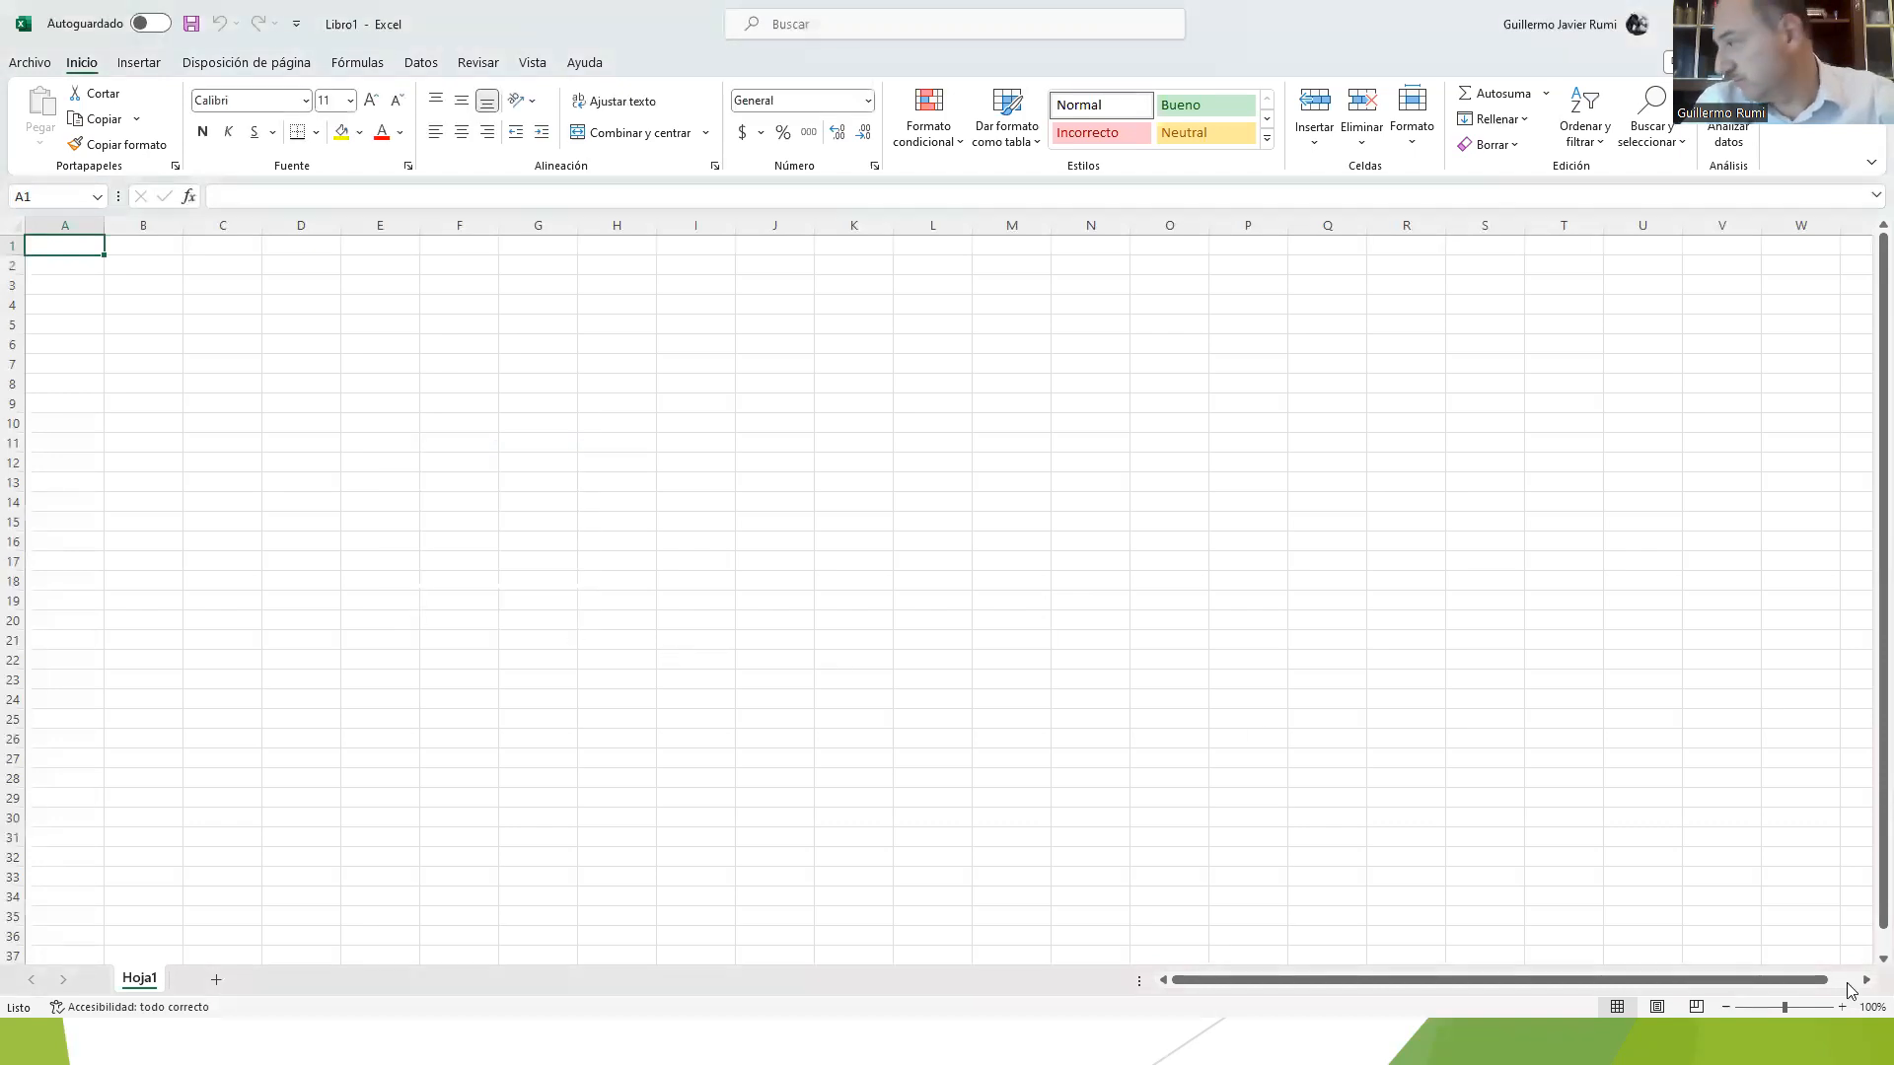
pyautogui.click(1843, 1007)
pyautogui.click(1843, 1008)
pyautogui.click(1843, 1007)
pyautogui.click(1843, 1007)
pyautogui.click(1843, 1007)
pyautogui.click(1842, 1008)
pyautogui.click(1842, 1008)
pyautogui.click(1843, 1007)
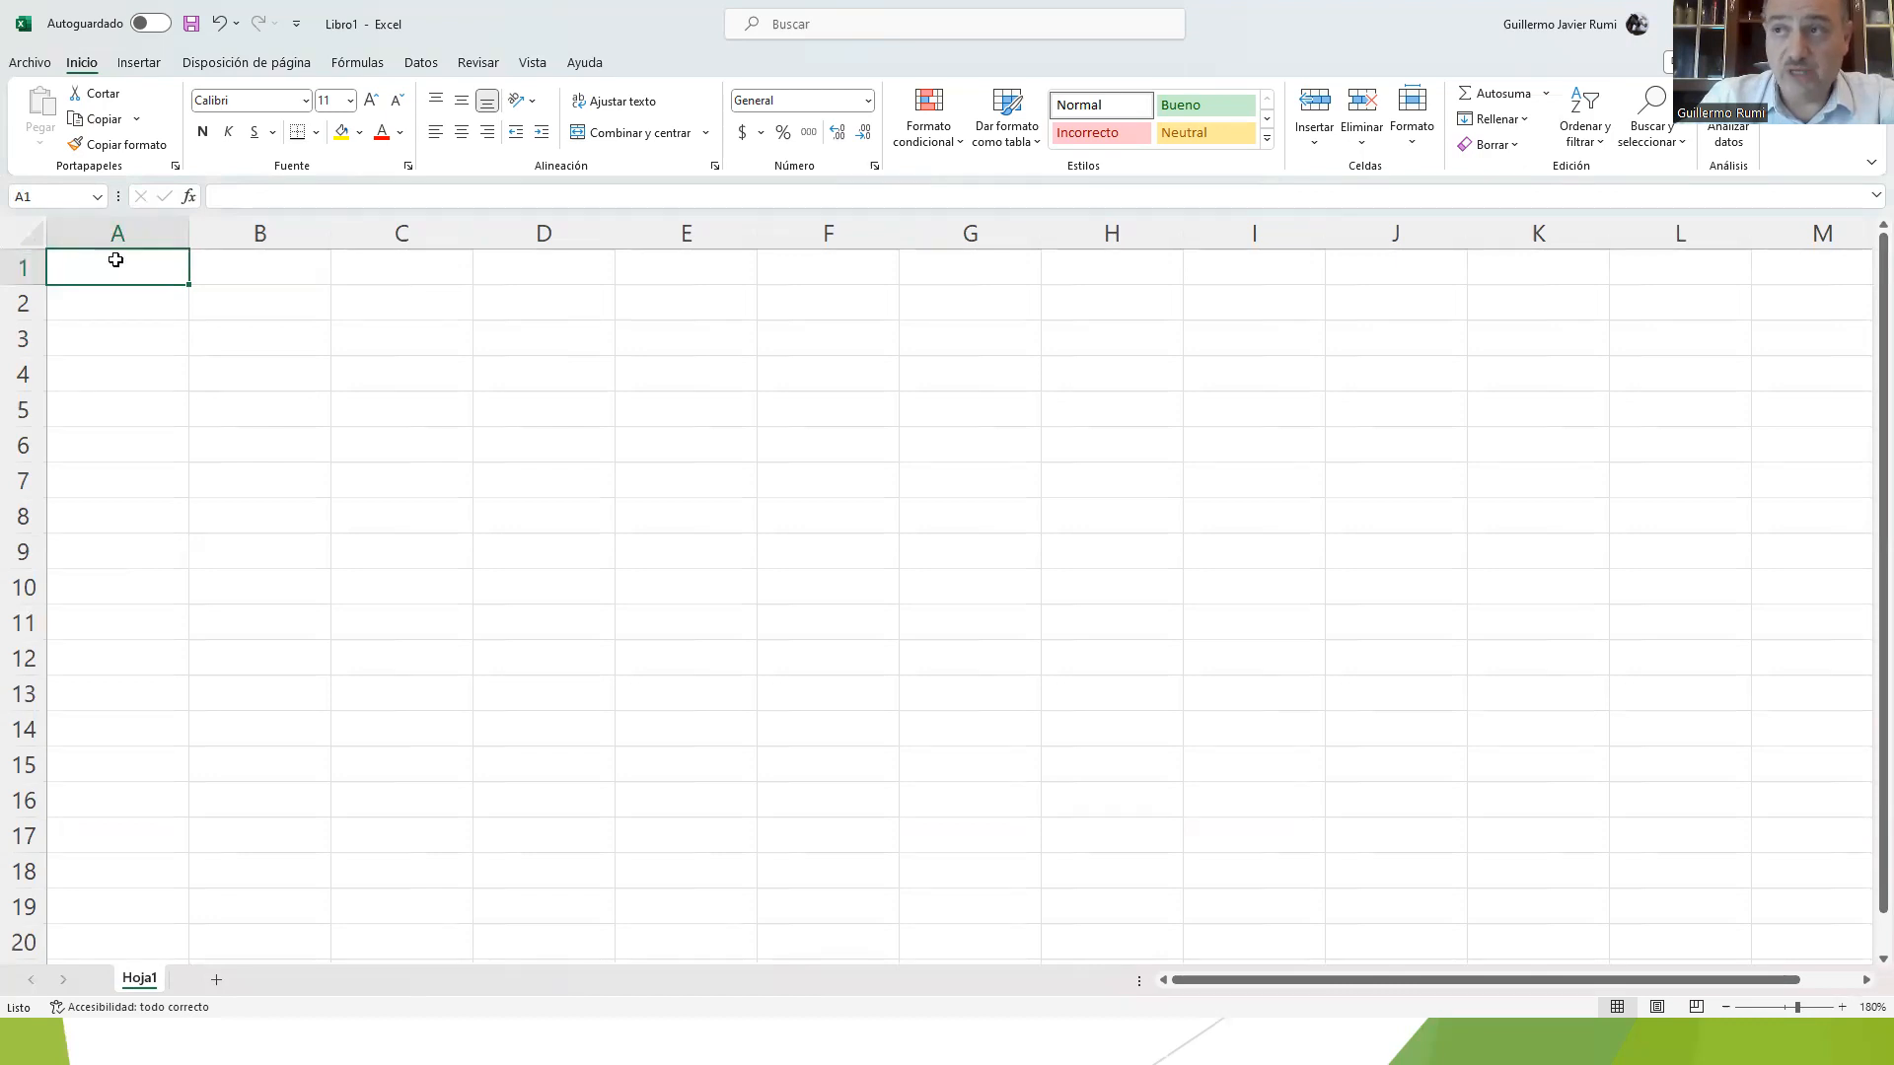
# Step: Enter the numbers 12, 13, 14 and 15 down column B in cells B2 to B5
pyautogui.click(226, 307)
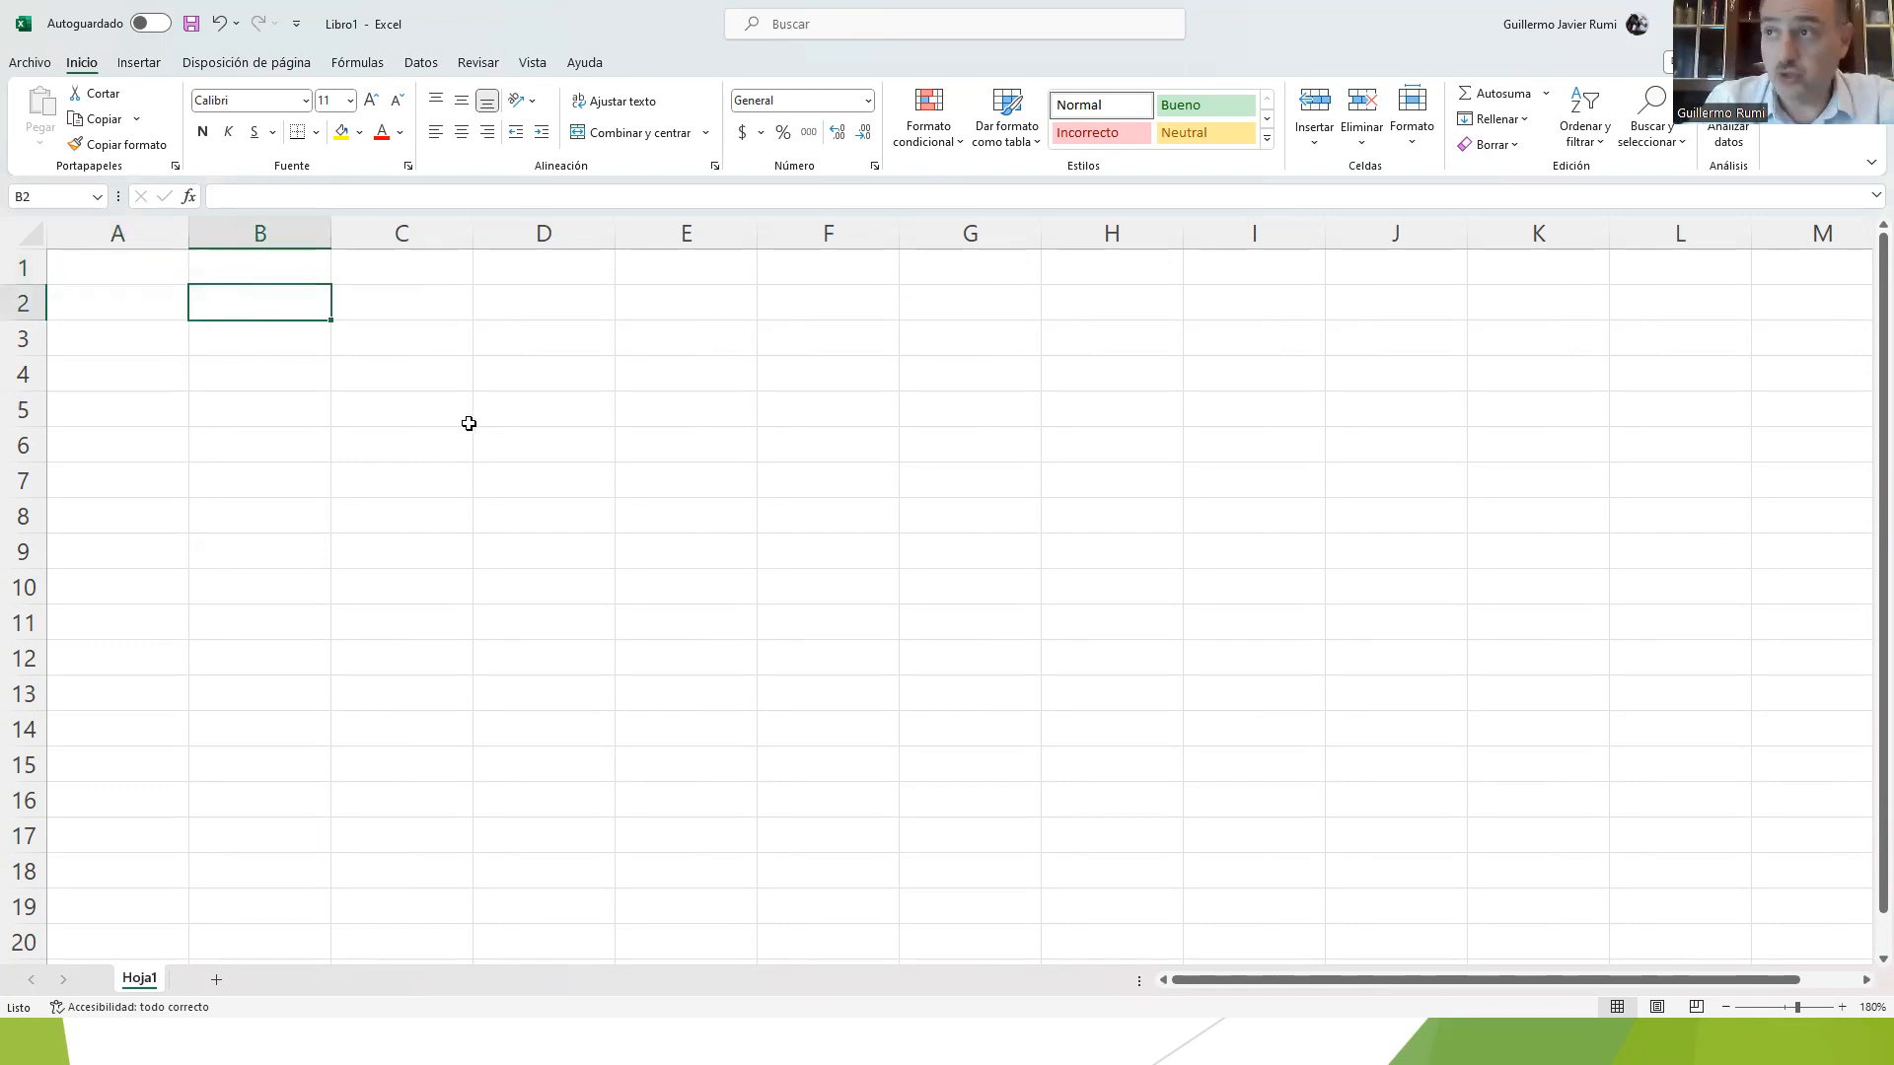
pyautogui.write('12')
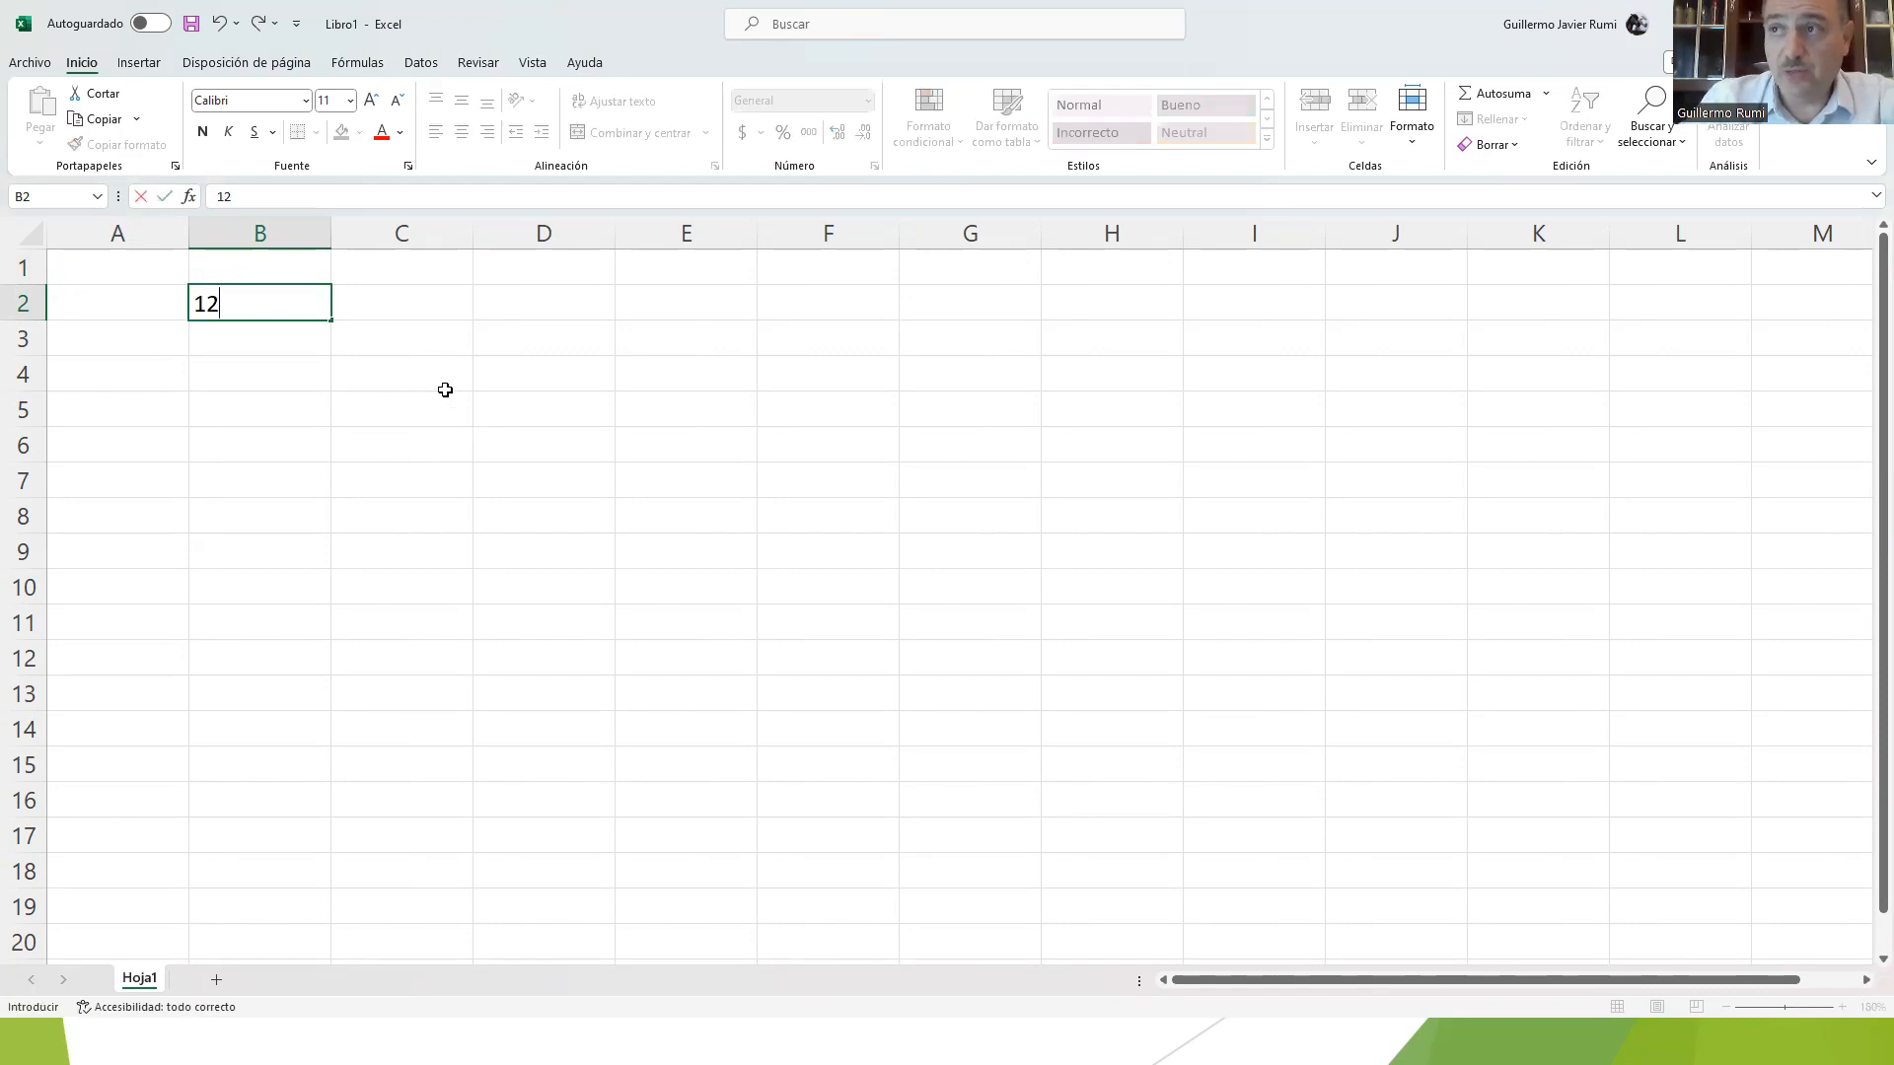
pyautogui.click(169, 198)
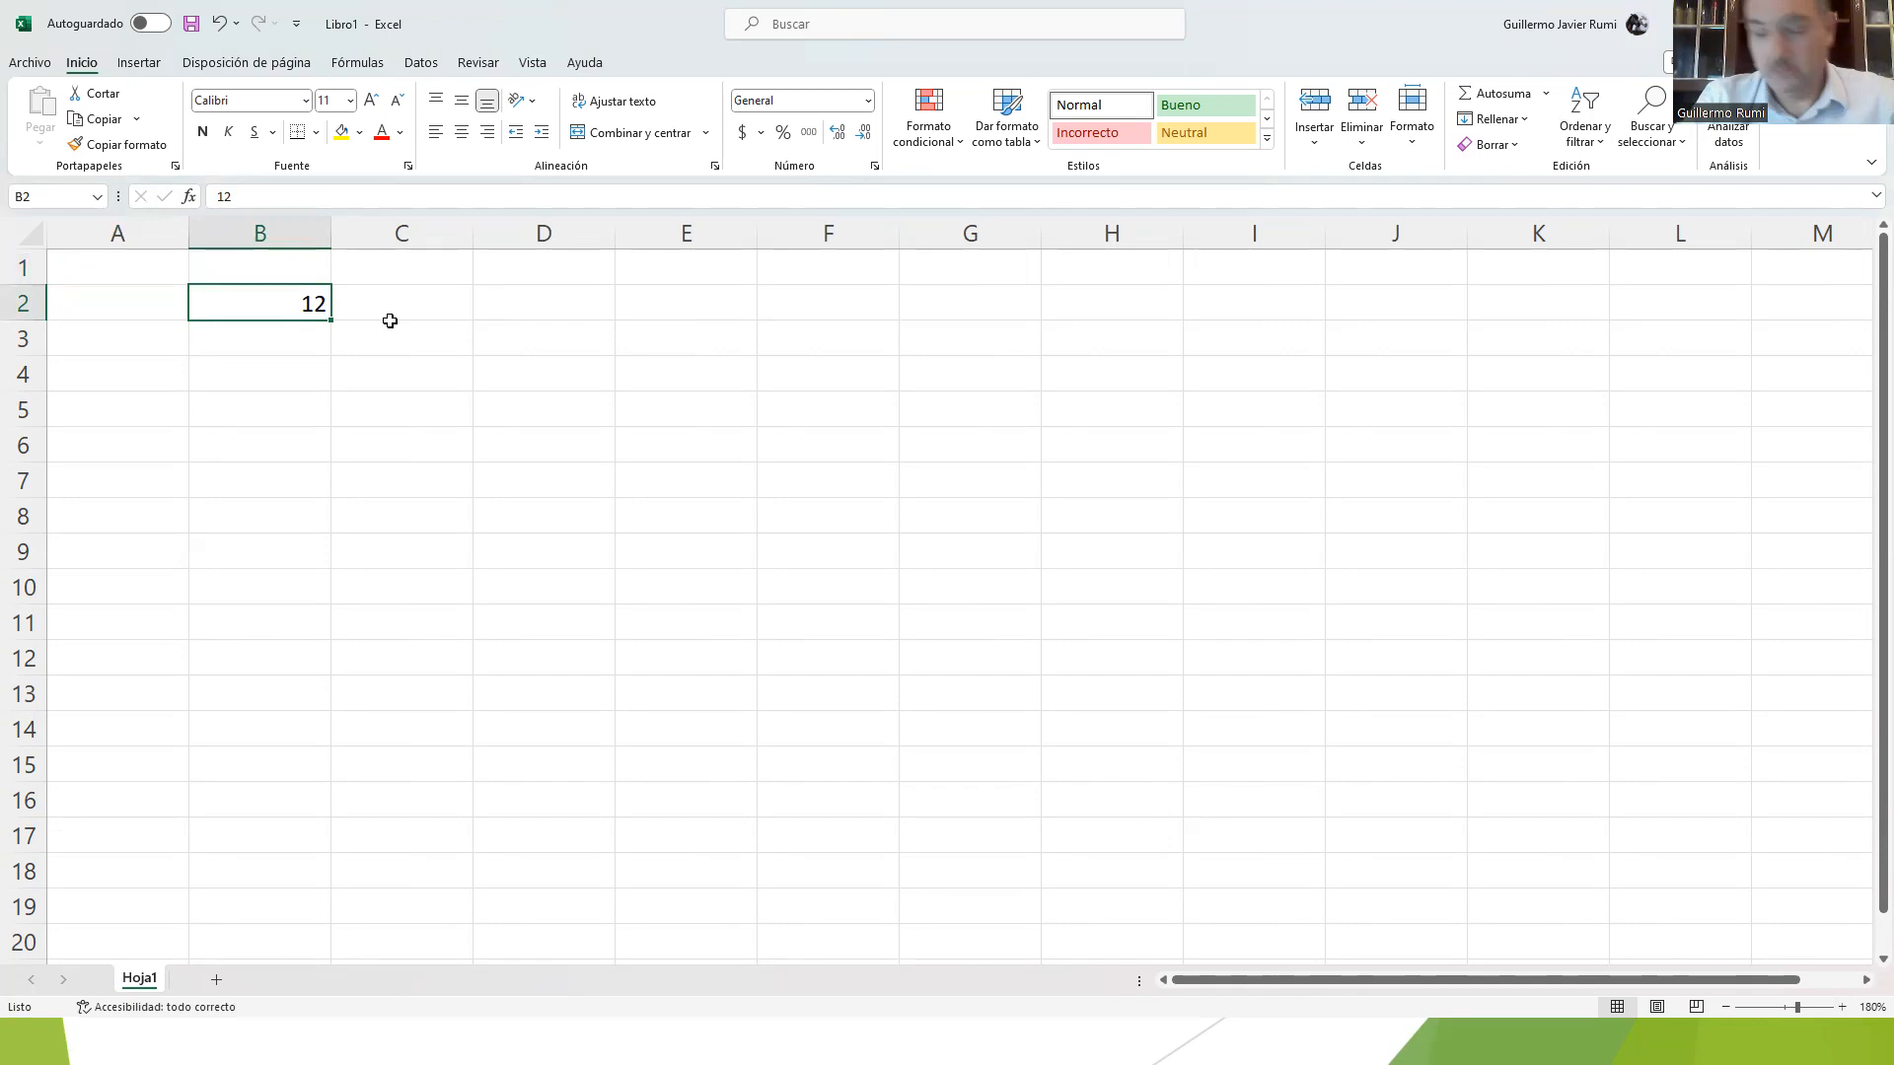
pyautogui.press('Return')
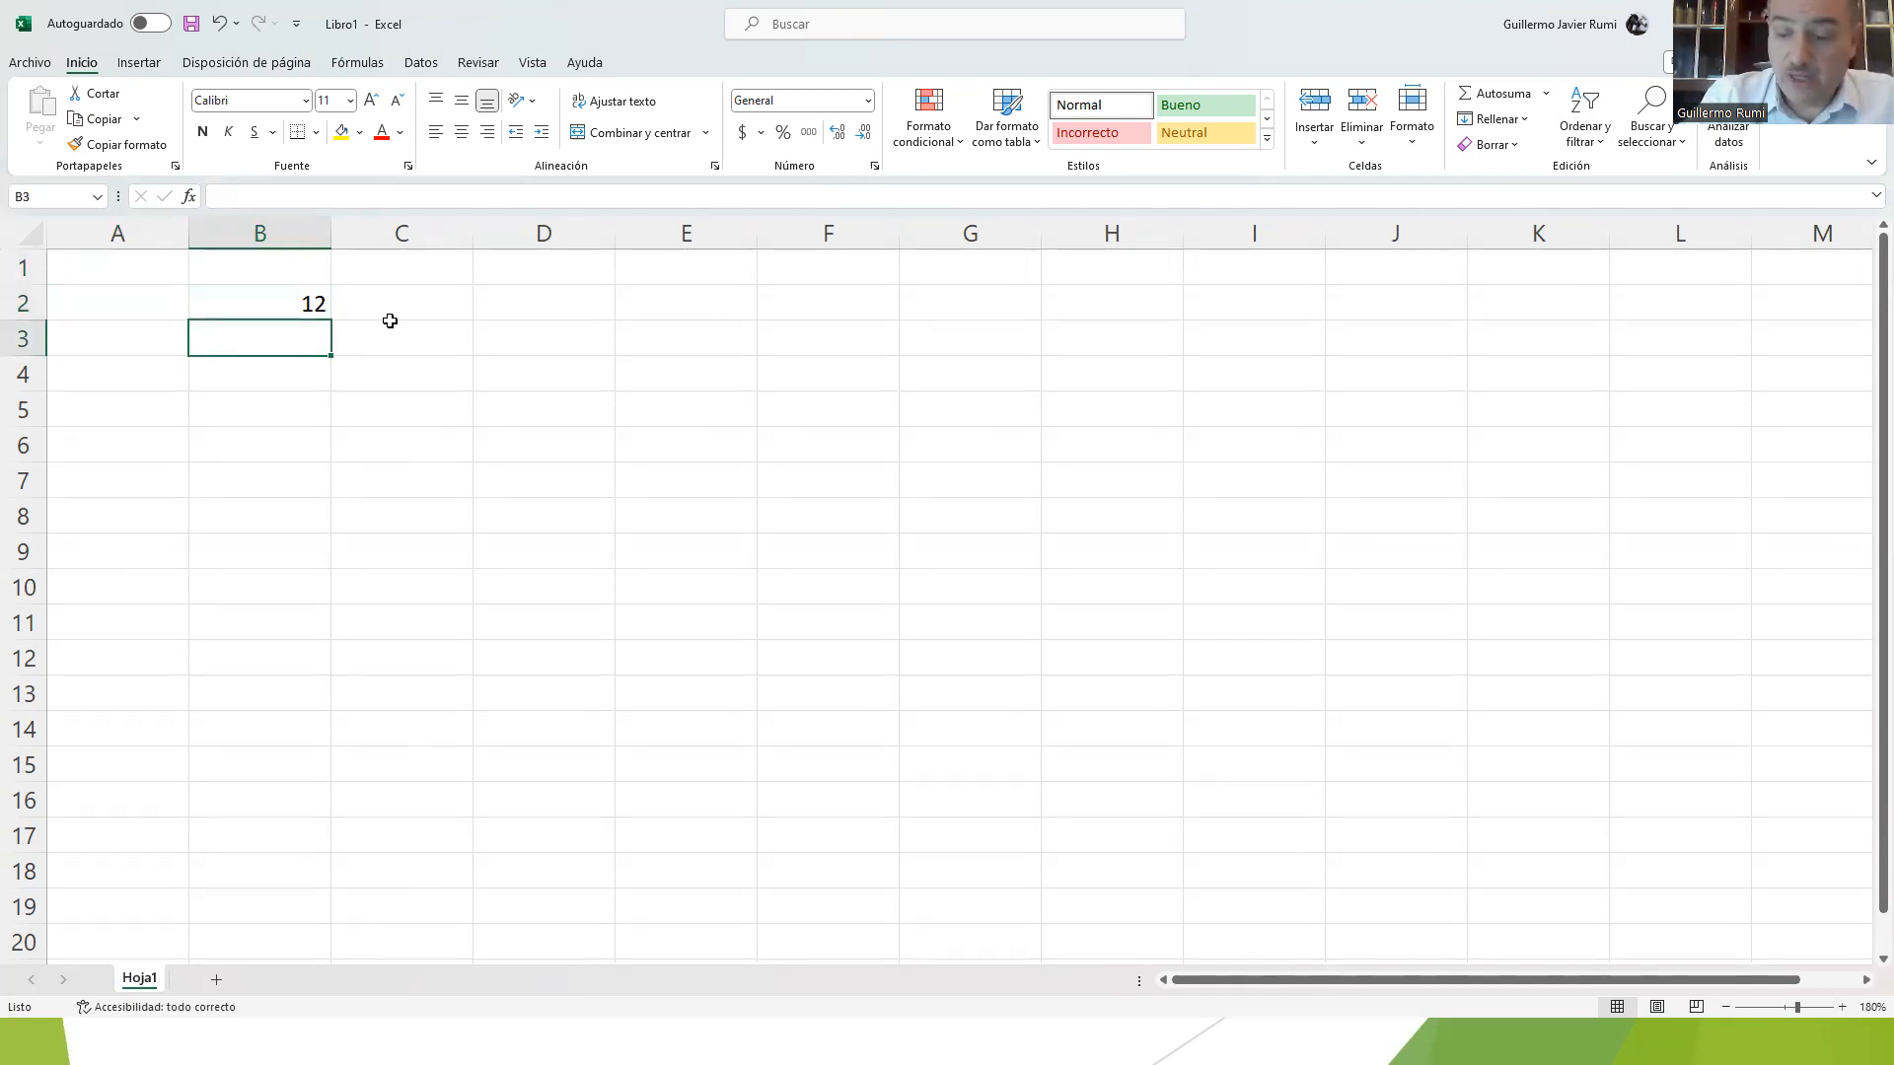
pyautogui.write('13')
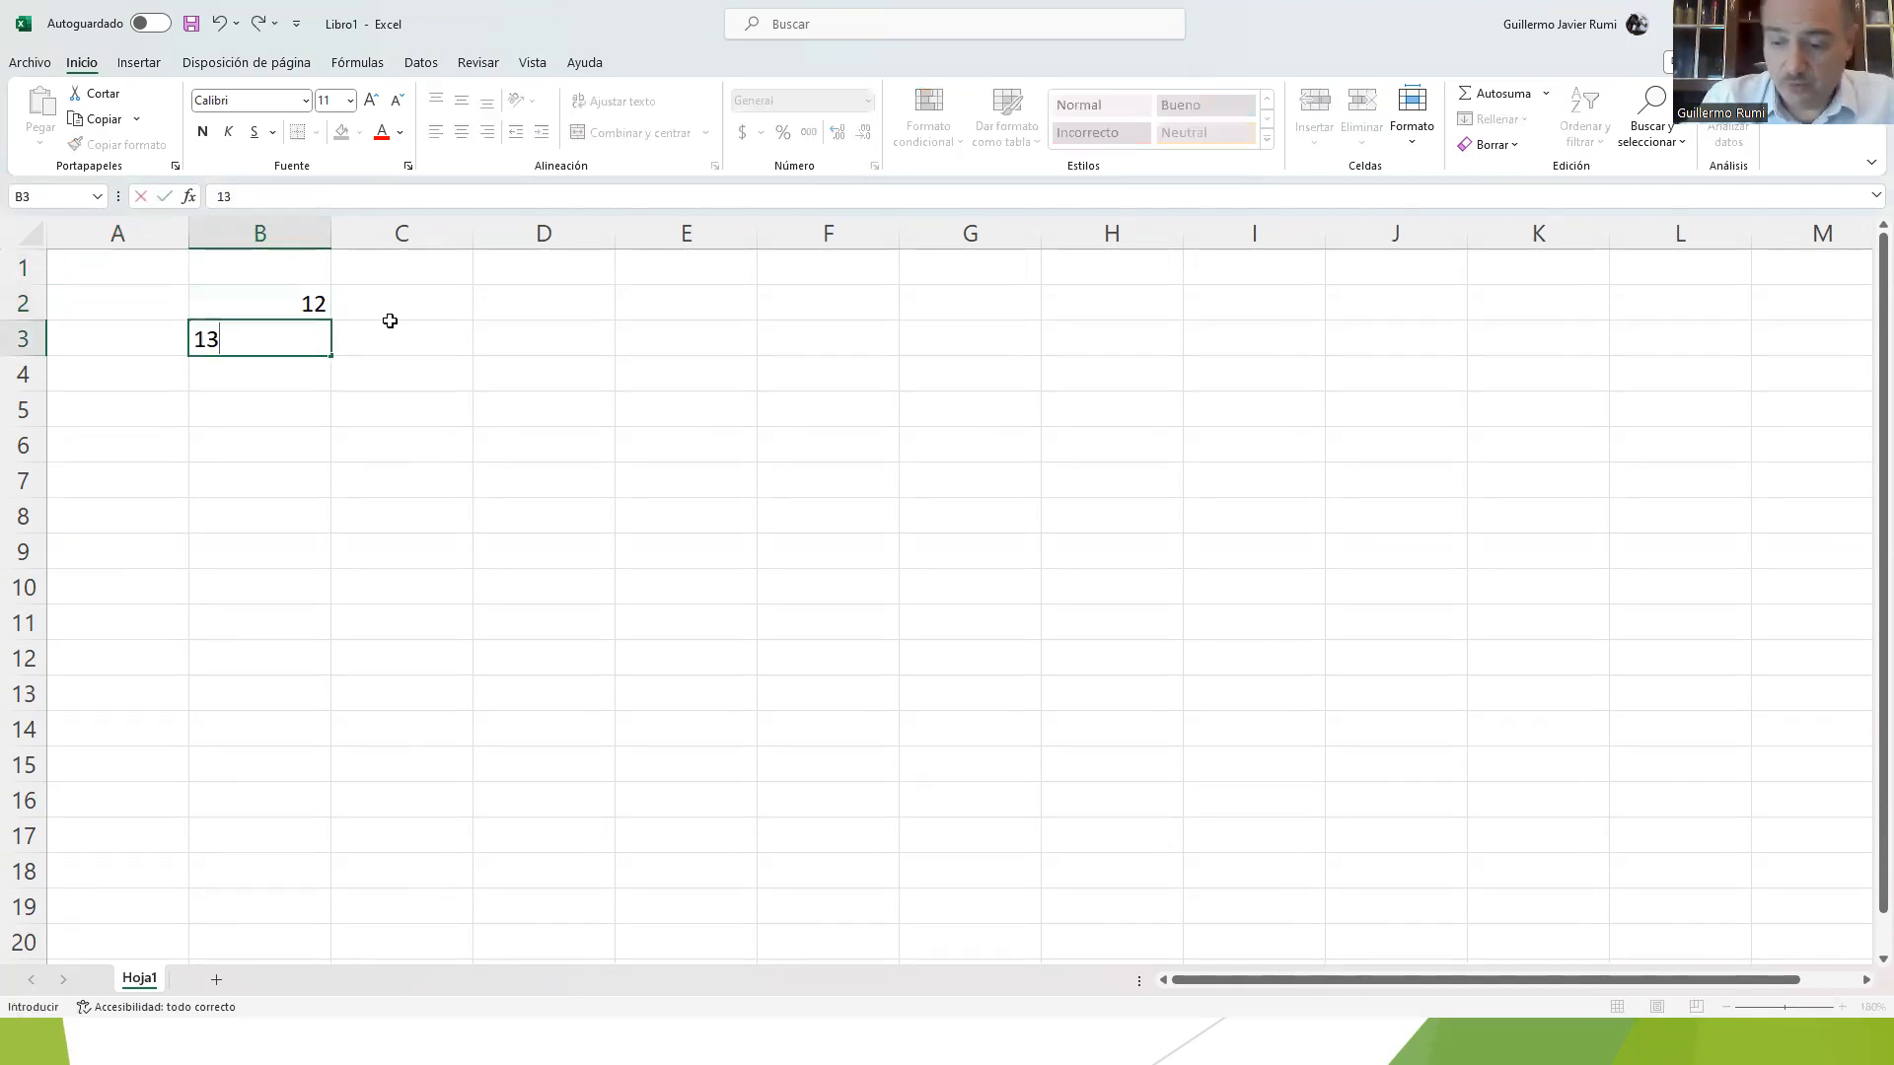
pyautogui.press('Return')
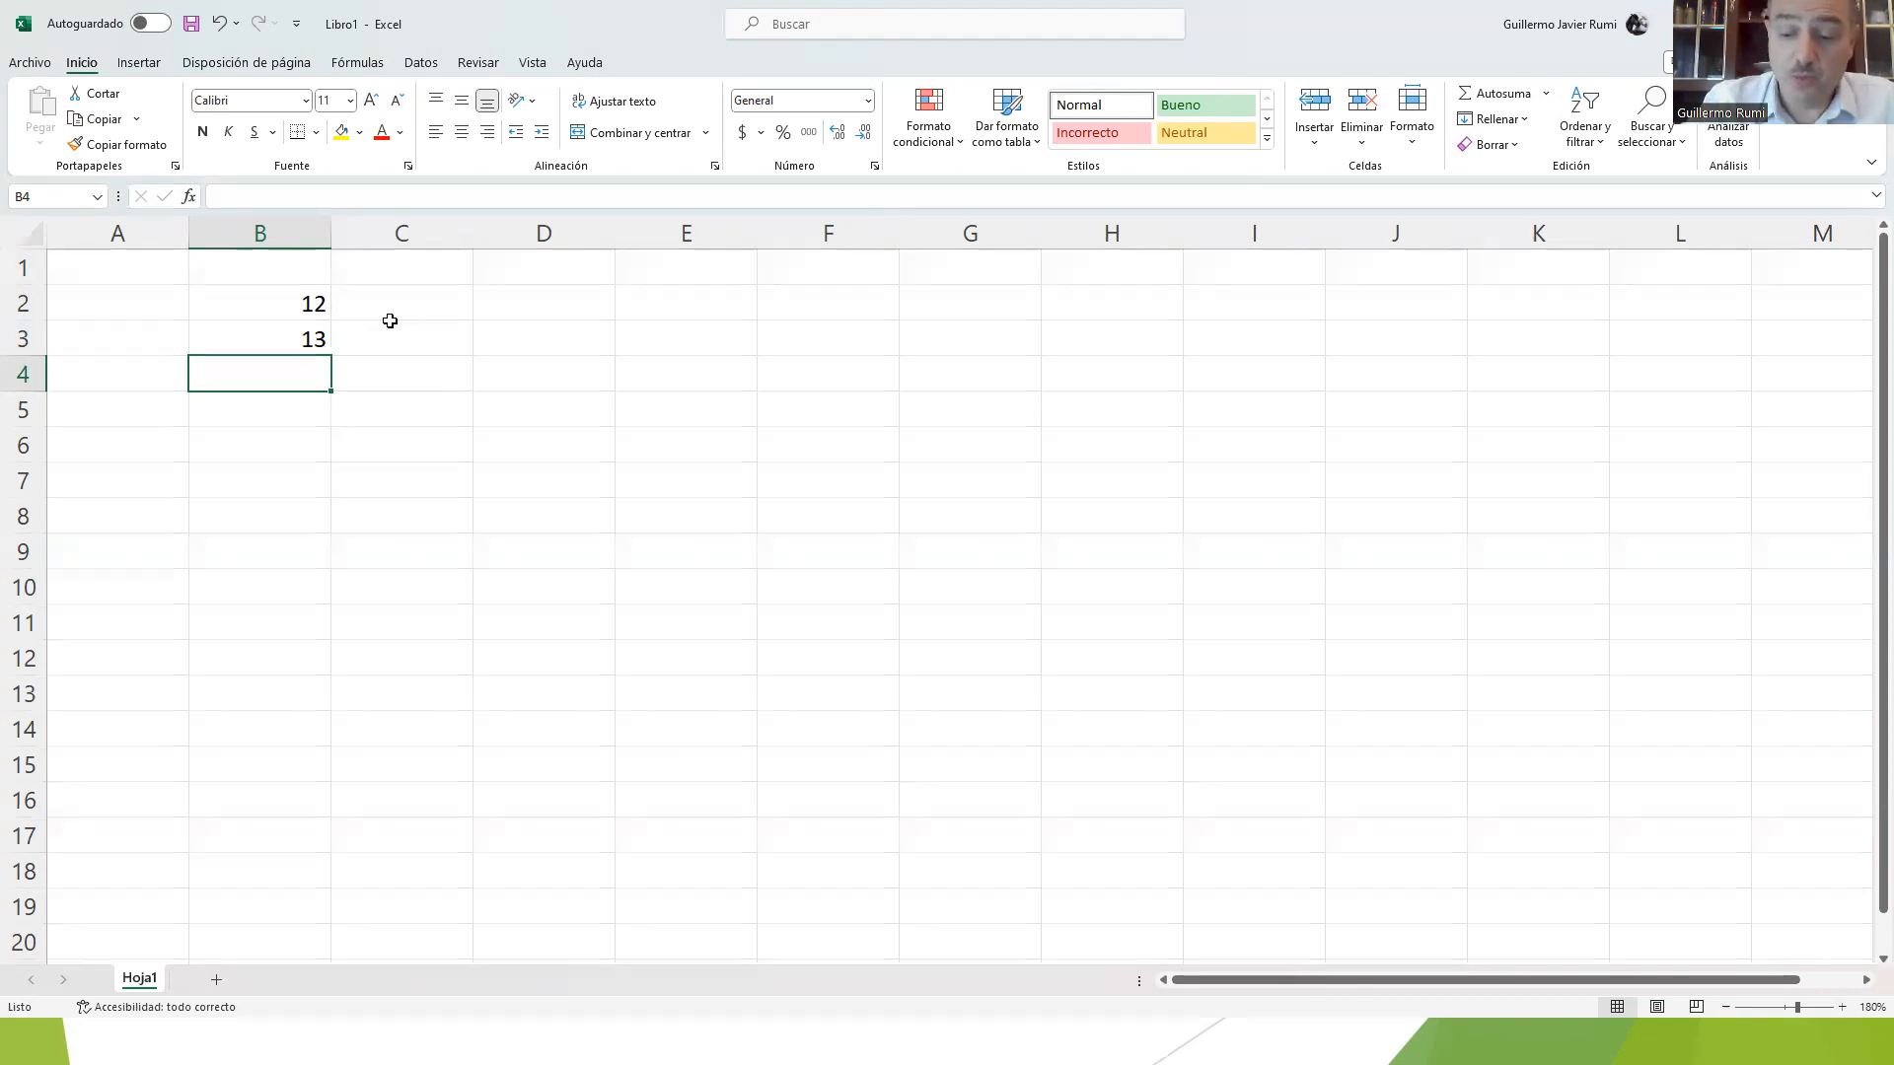
pyautogui.write('14')
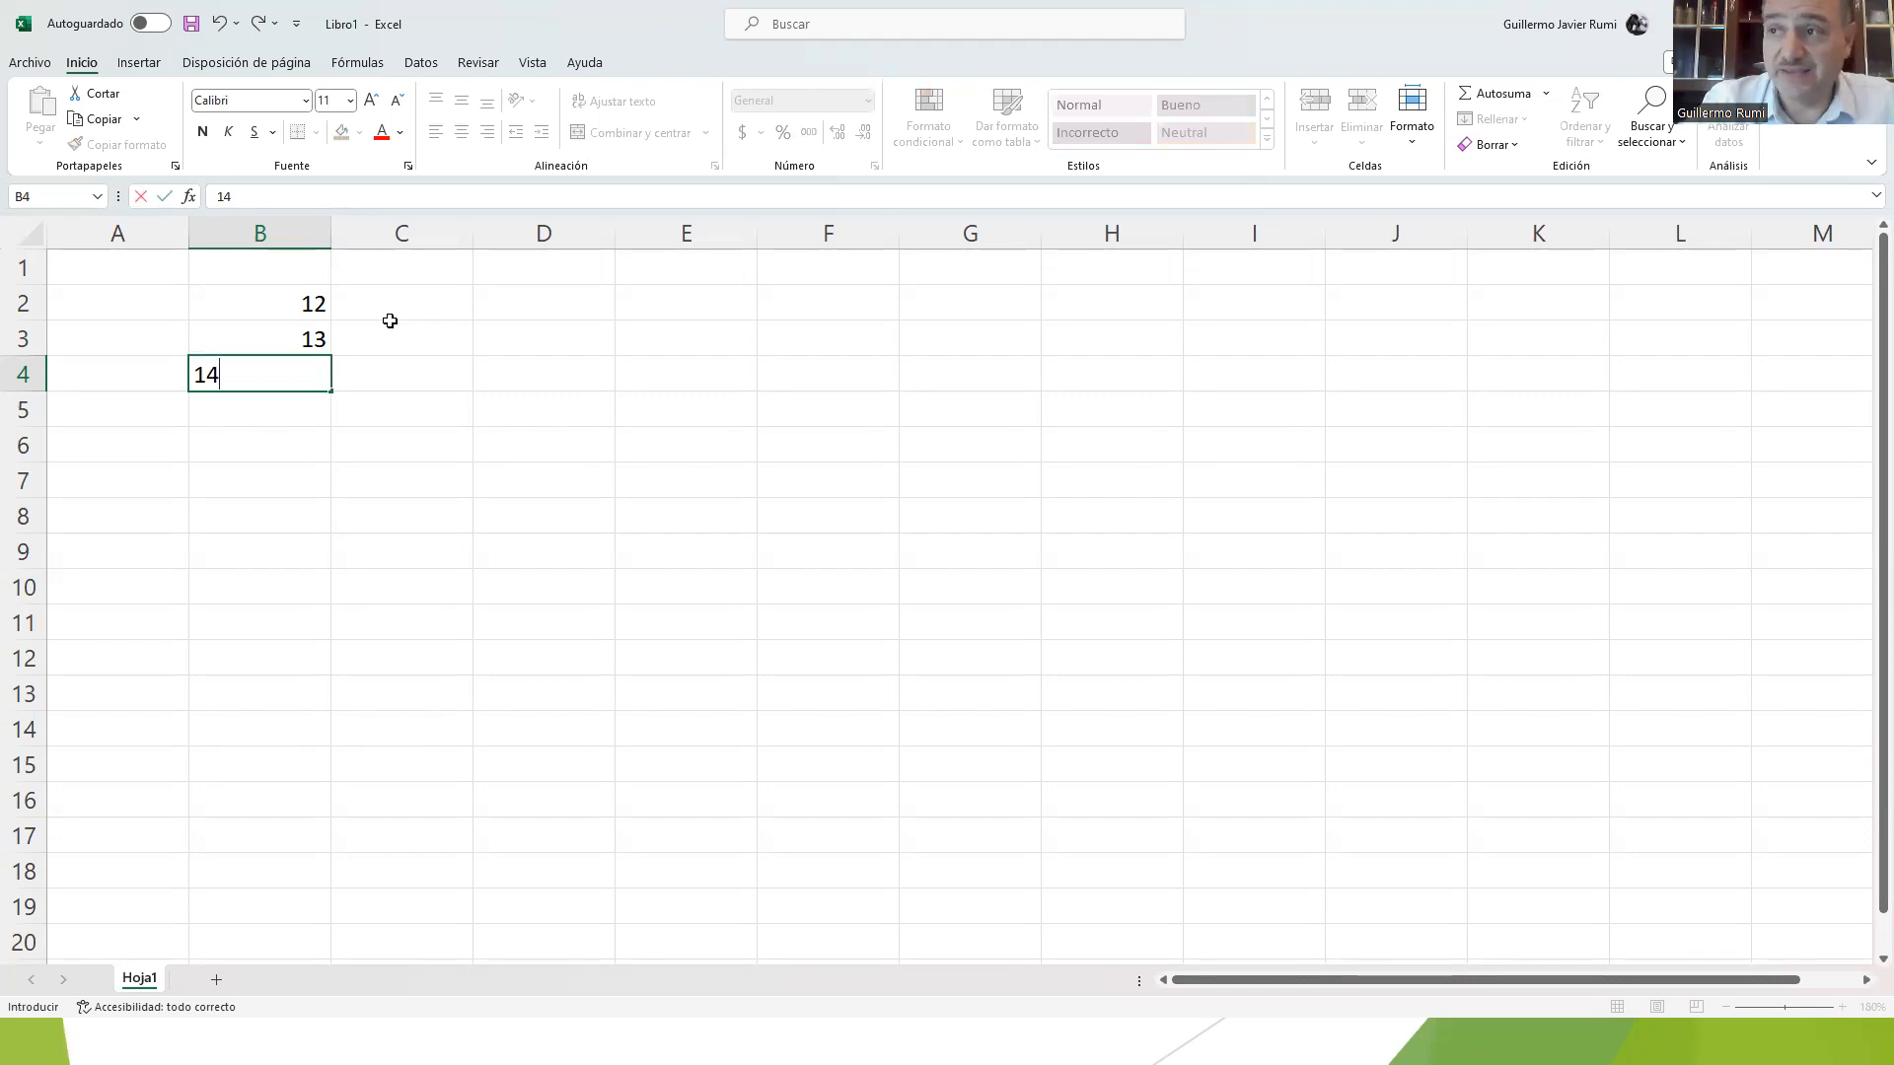
pyautogui.press('Tab')
pyautogui.press('Down')
pyautogui.press('Left')
pyautogui.write('15')
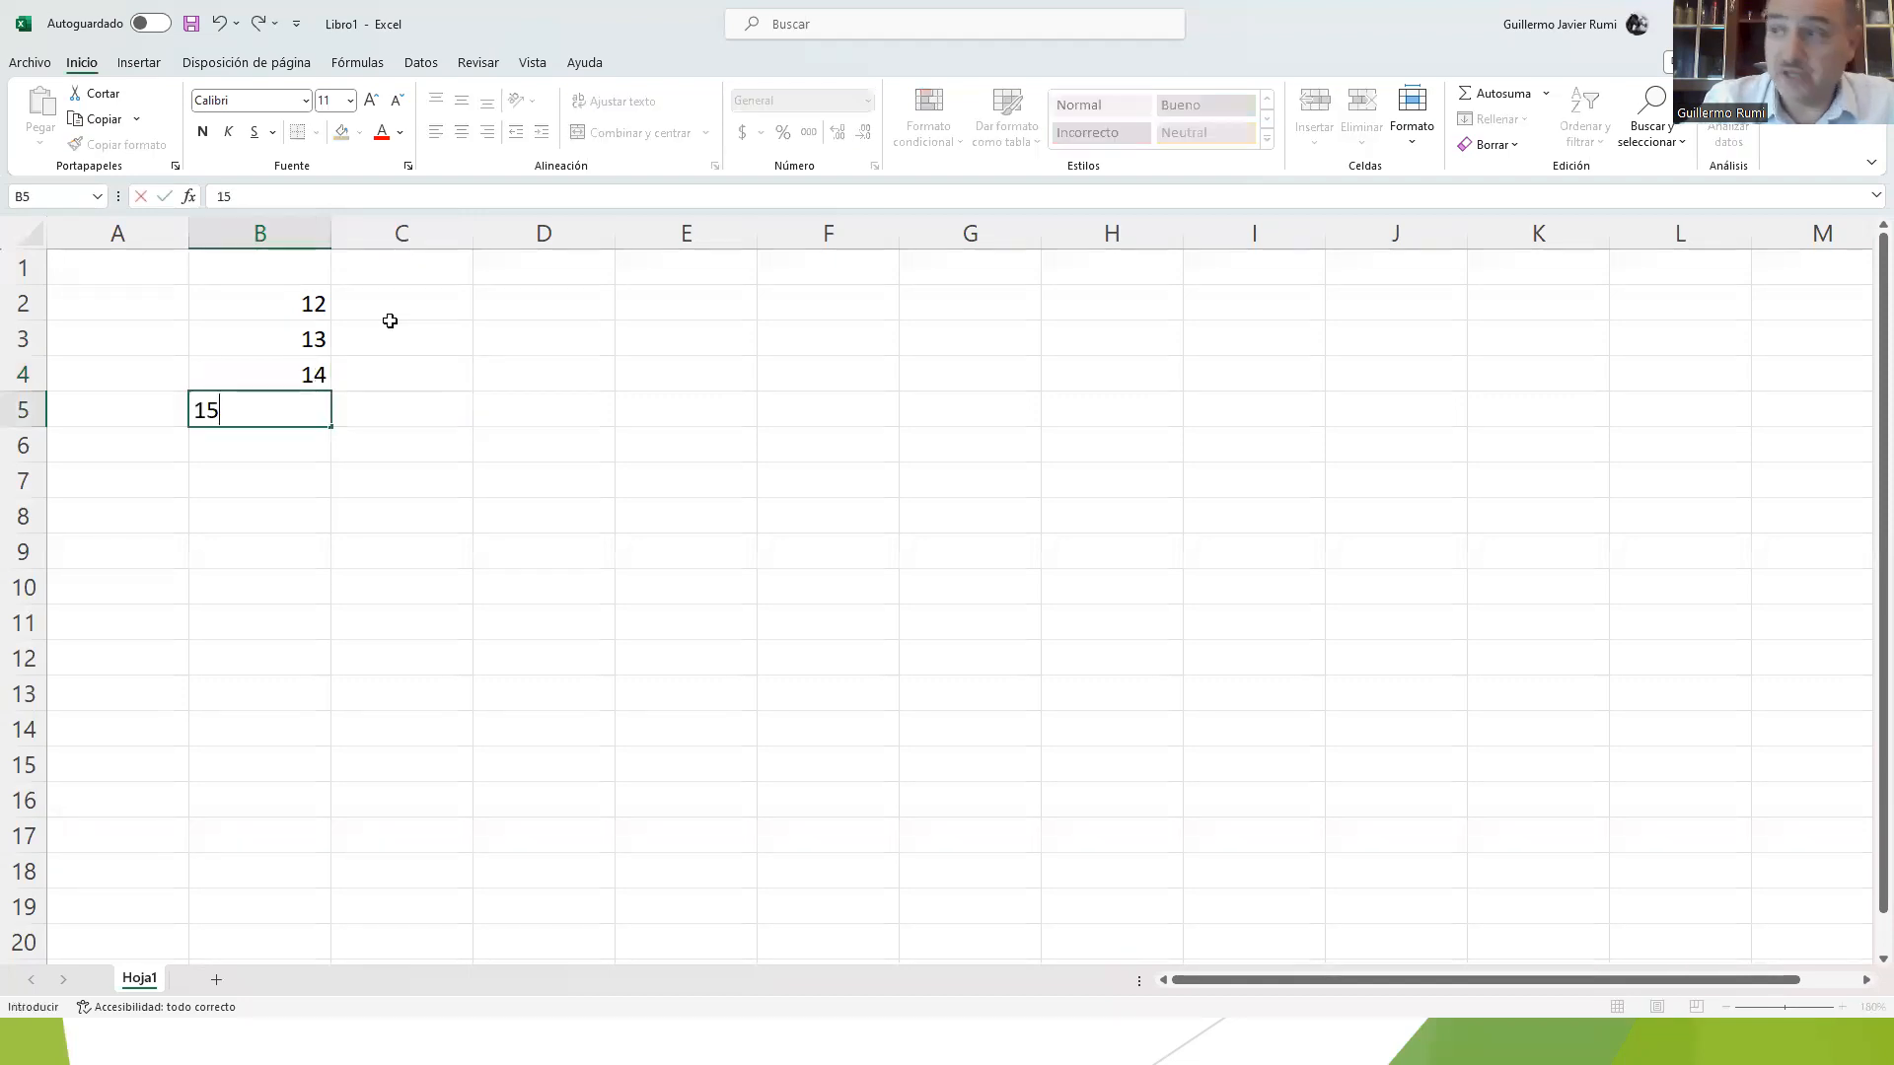
pyautogui.press('Return')
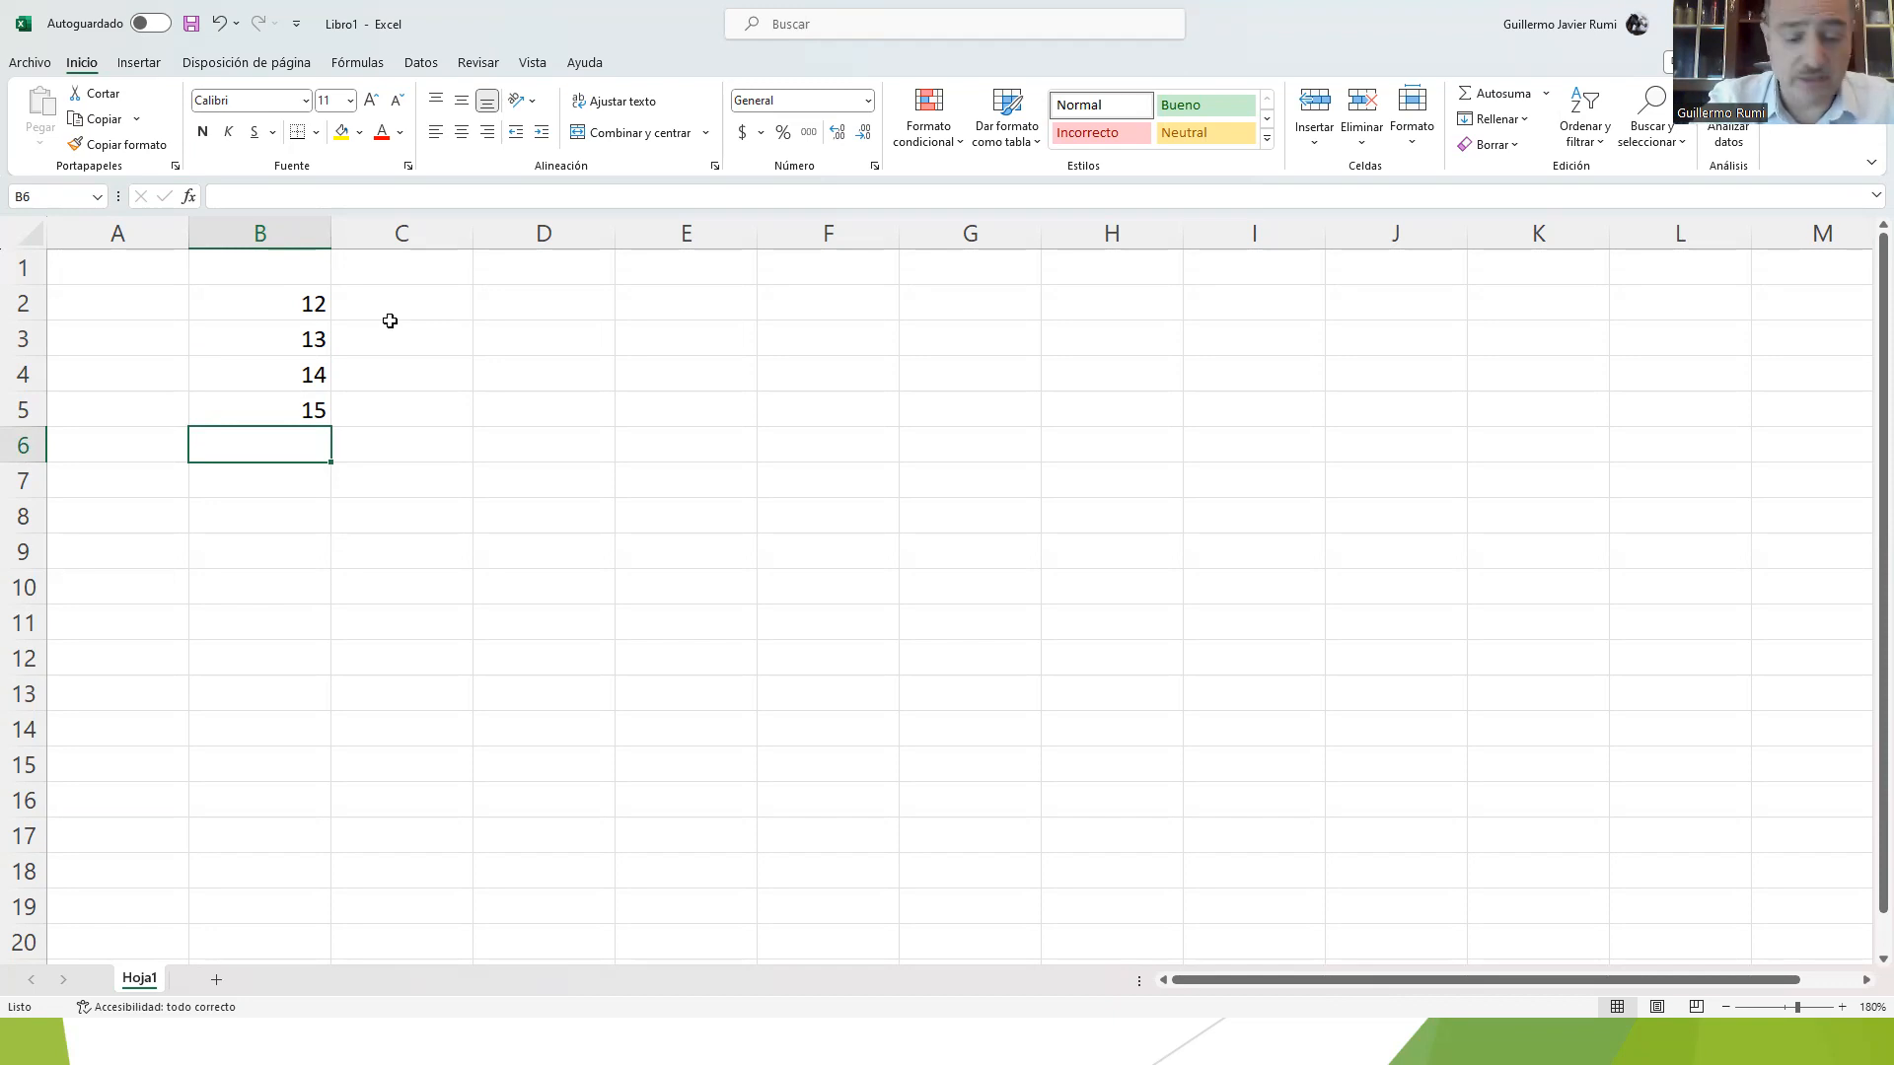
# Step: Enter the text "Herramientas" in cell B6 and widen column B so the whole word fits
pyautogui.write('NER')
pyautogui.press('BackSpace')
pyautogui.press('BackSpace')
pyautogui.press('BackSpace')
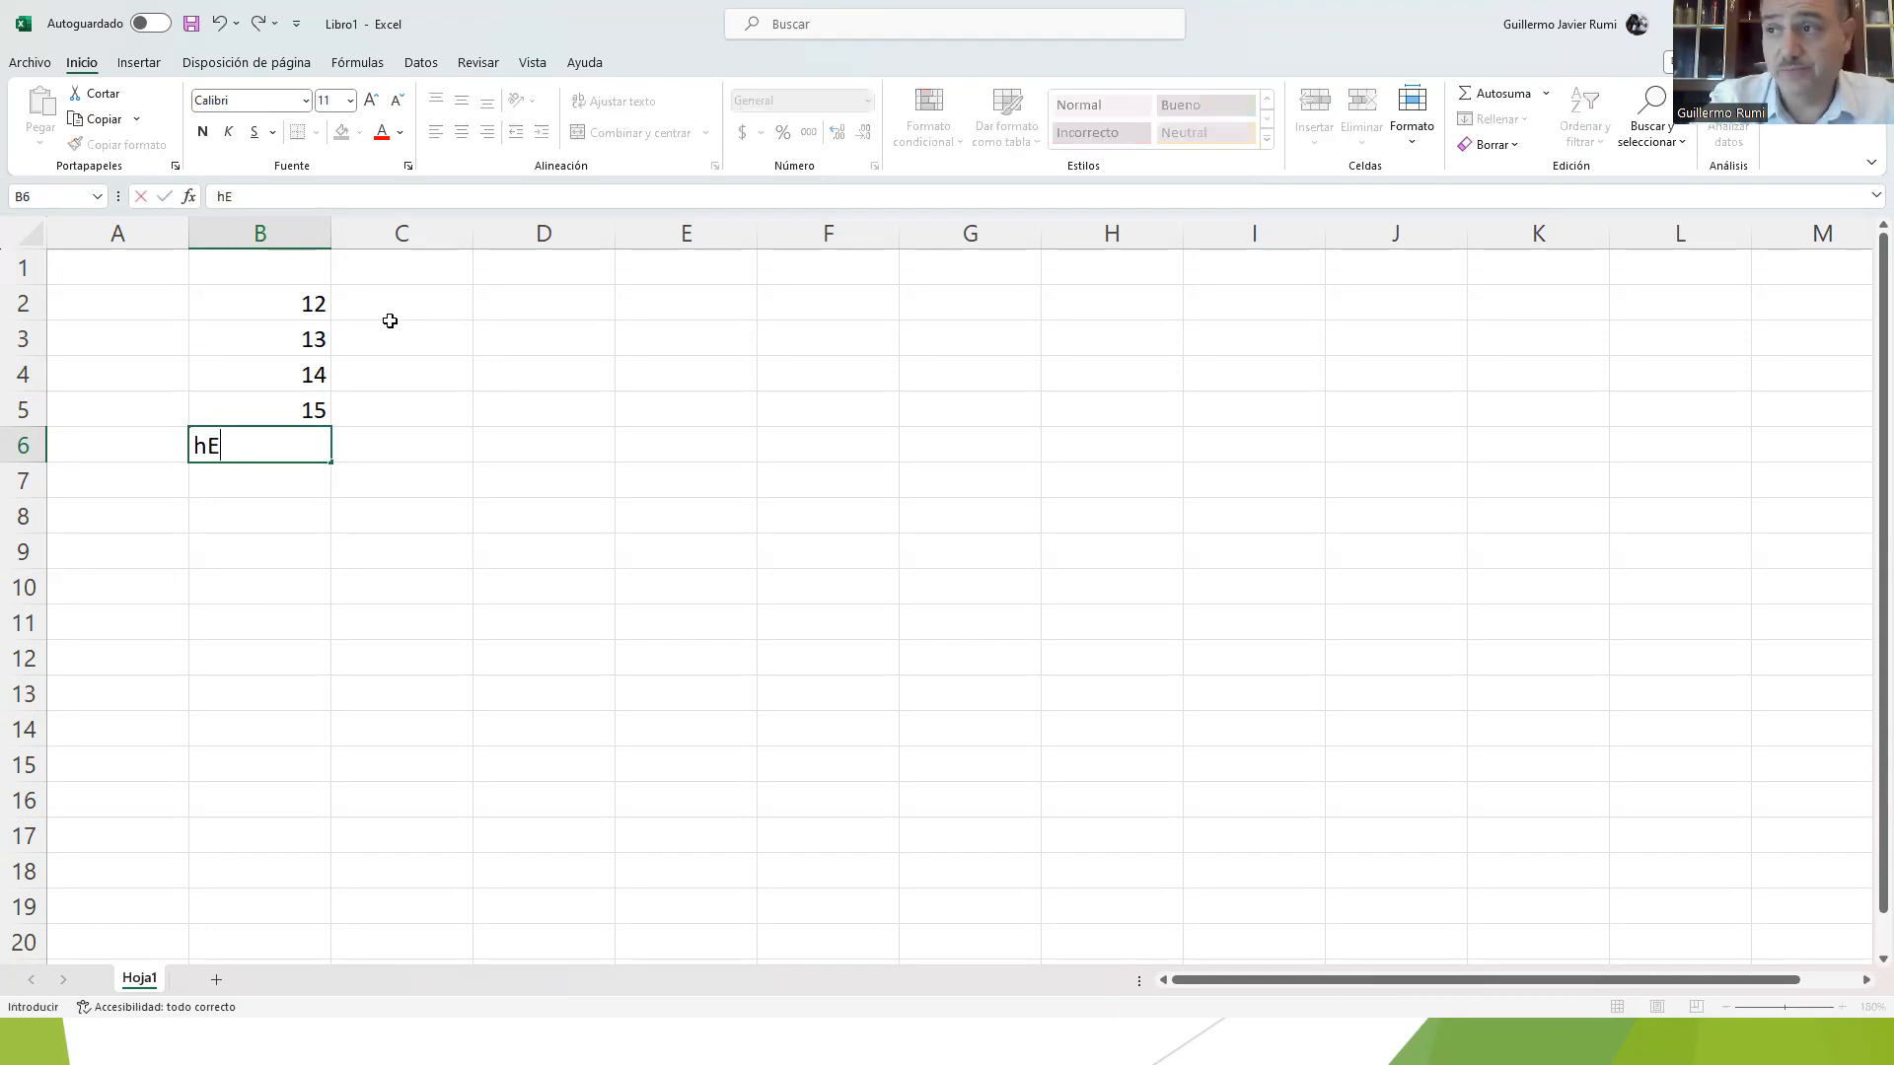
pyautogui.write('He')
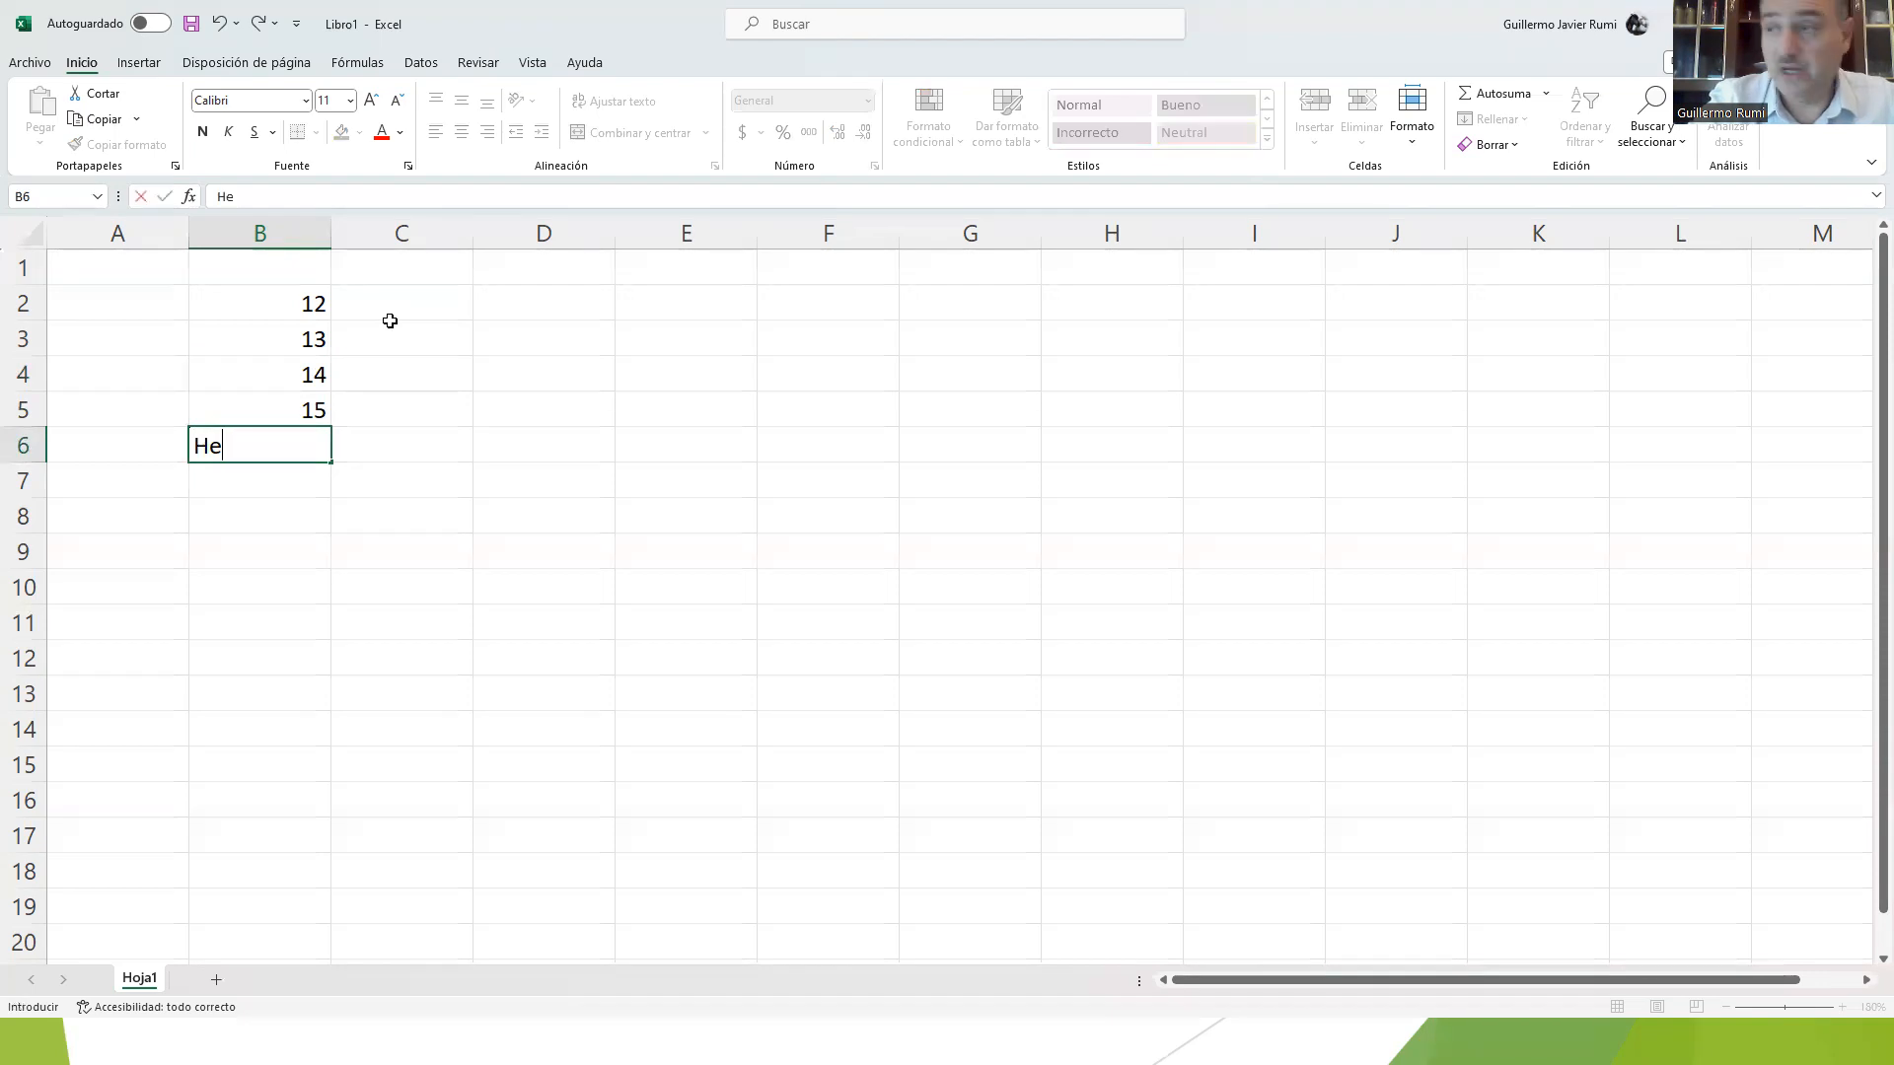
pyautogui.write('rramientas')
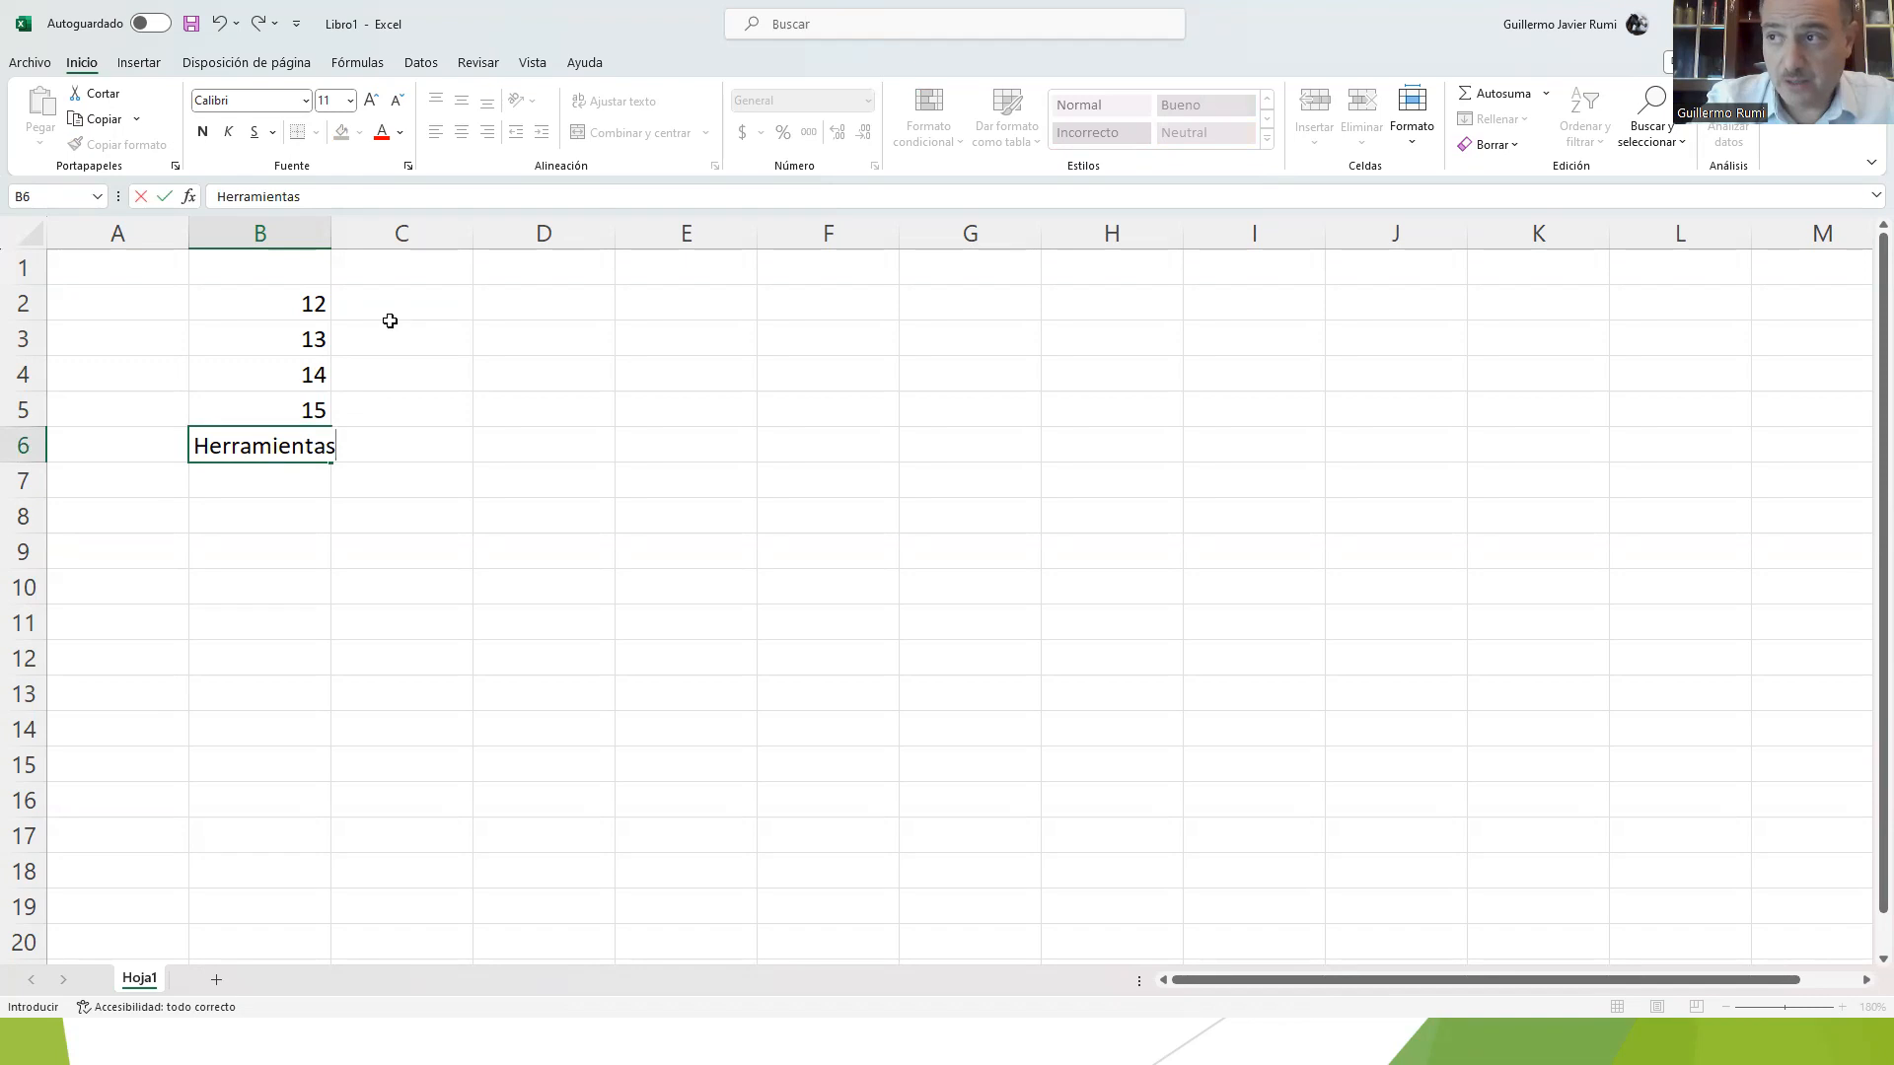
pyautogui.press('Return')
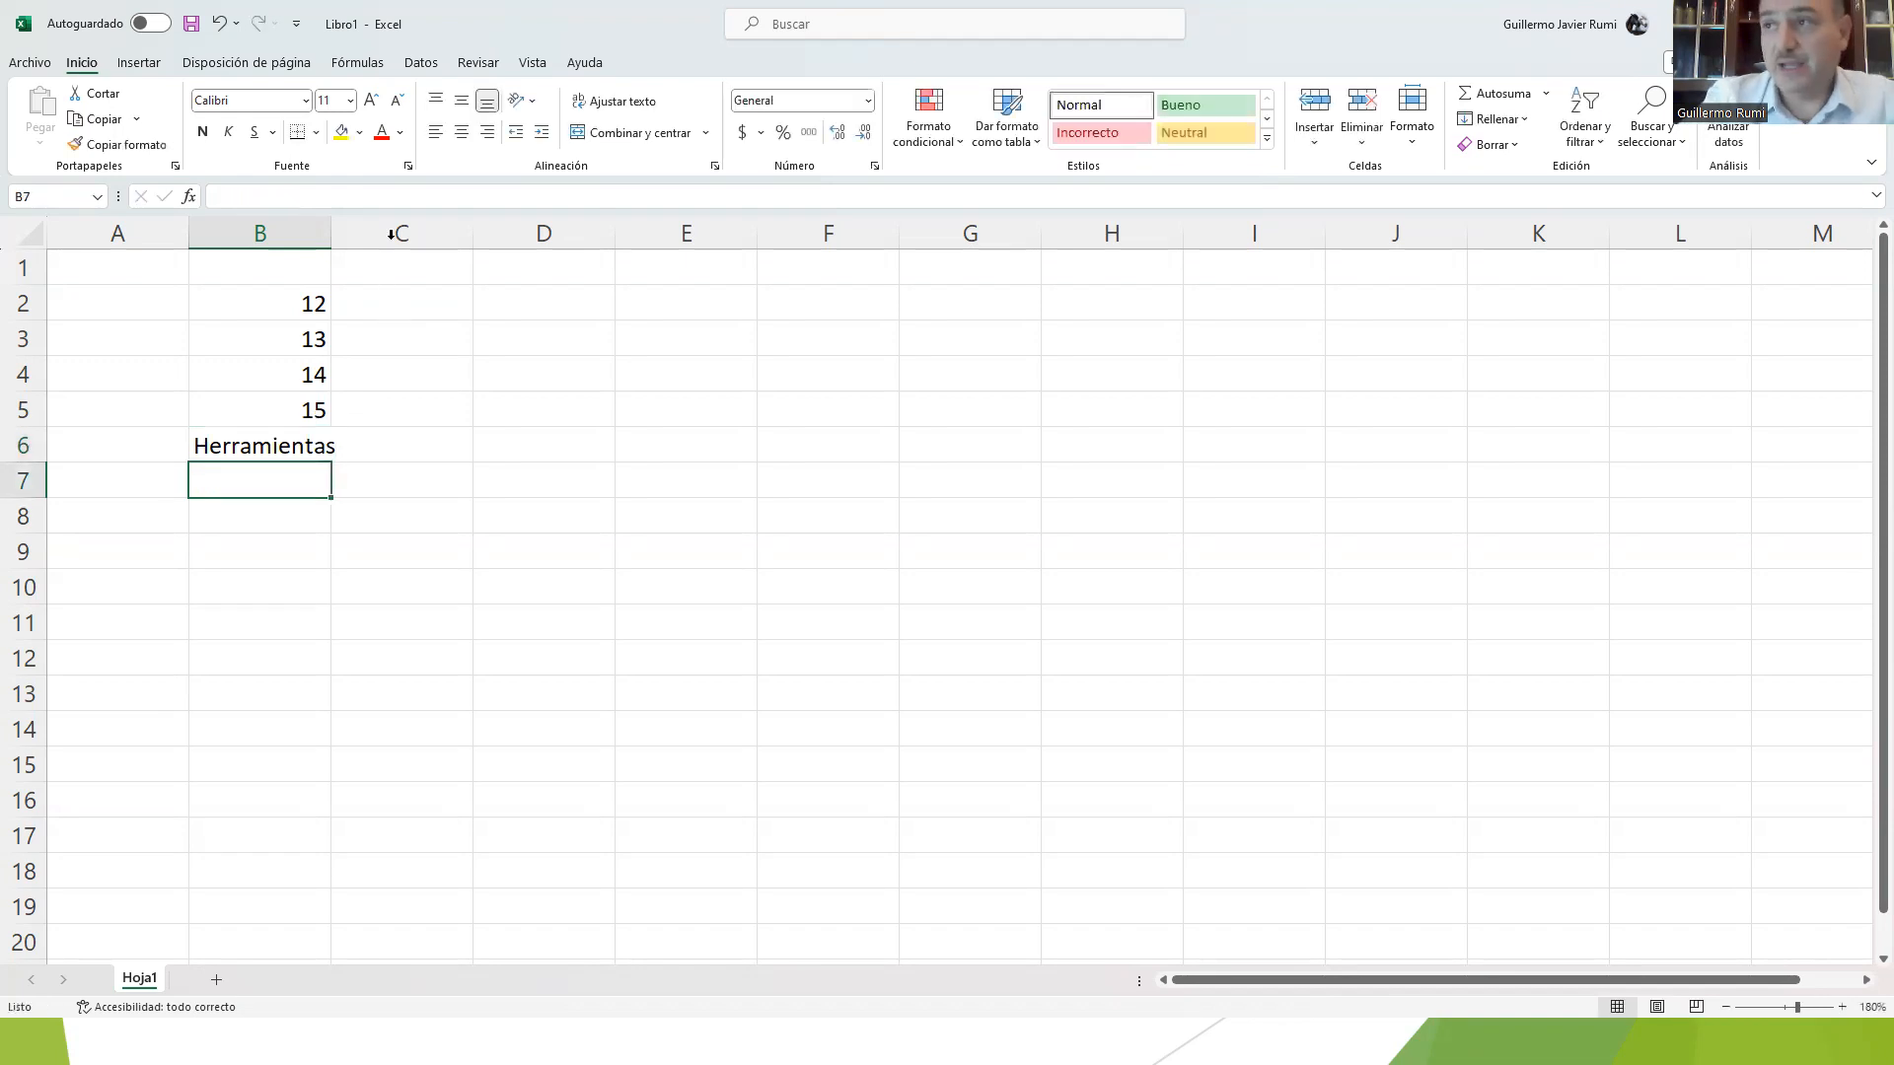
pyautogui.moveTo(331, 235); pyautogui.dragTo(442, 234)
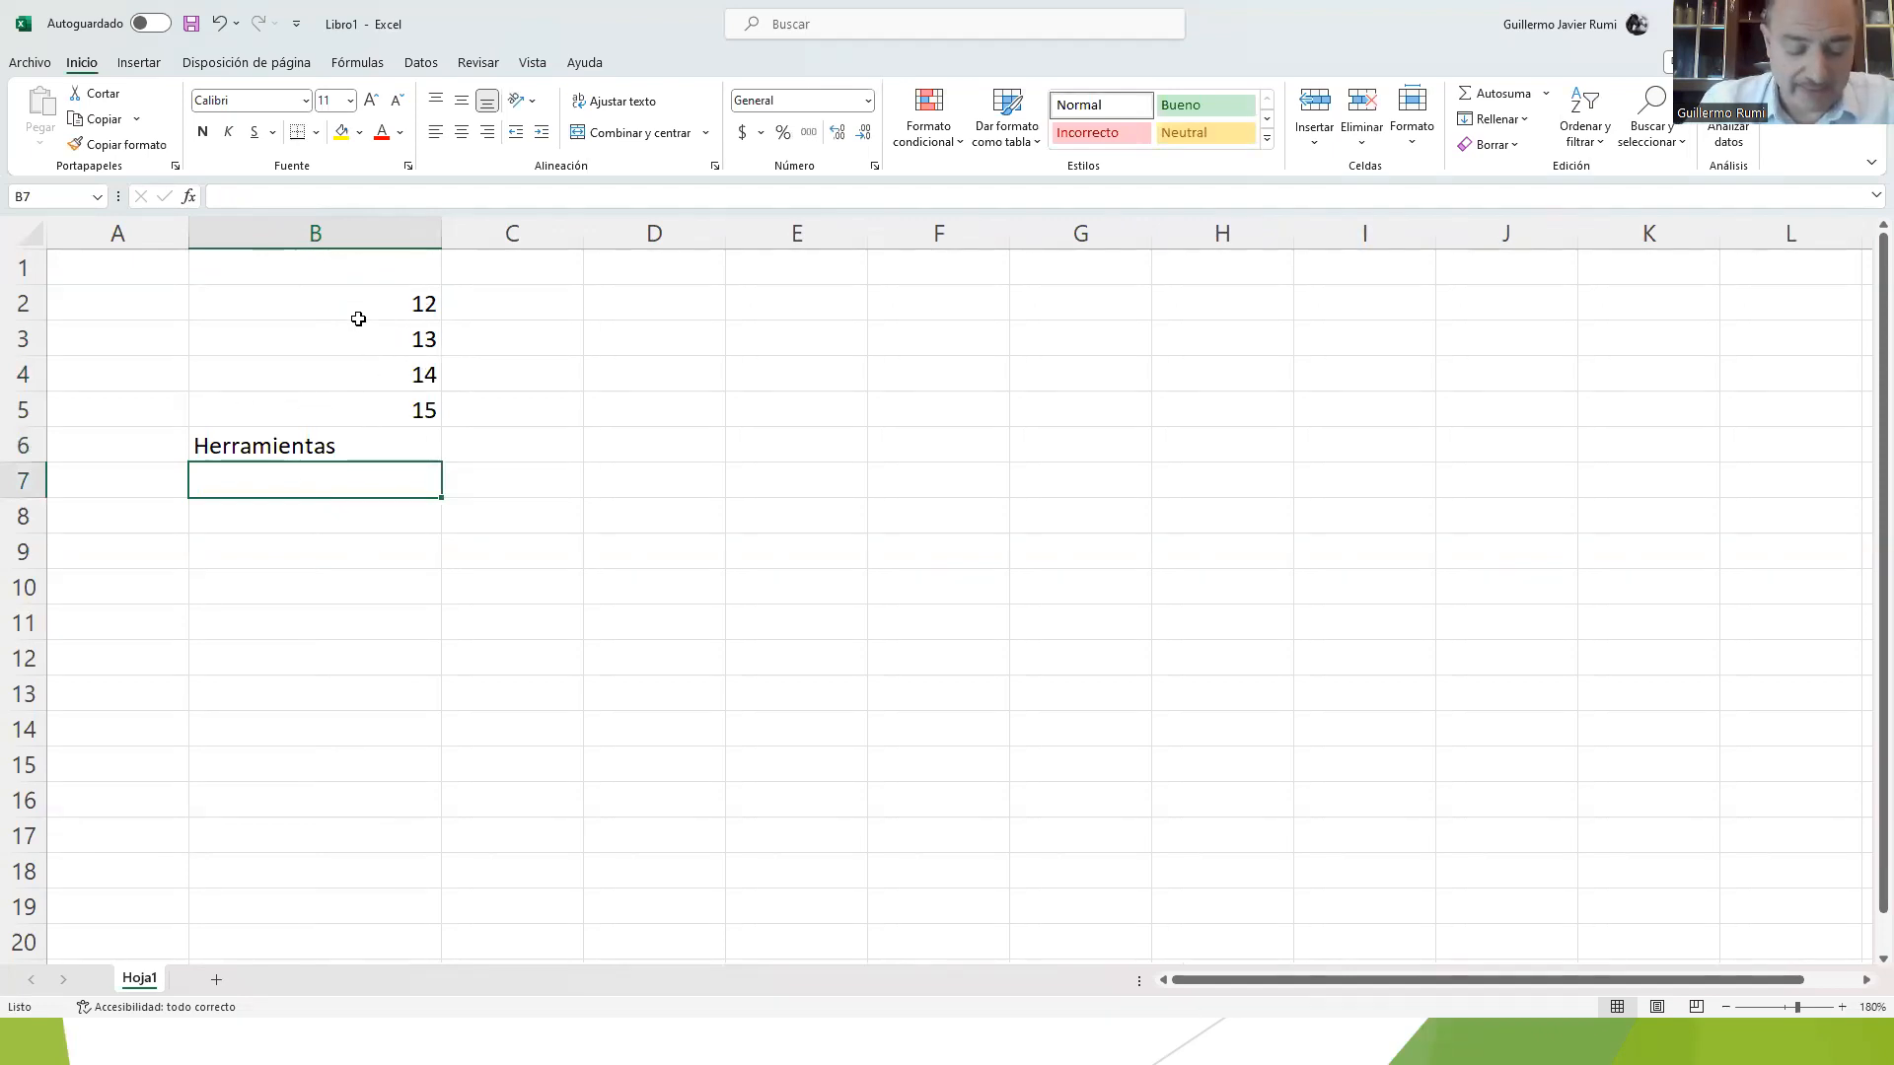
# Step: Enter the formula =B2+B3 in cell B7, and select that cell to review its formula
pyautogui.click(276, 298)
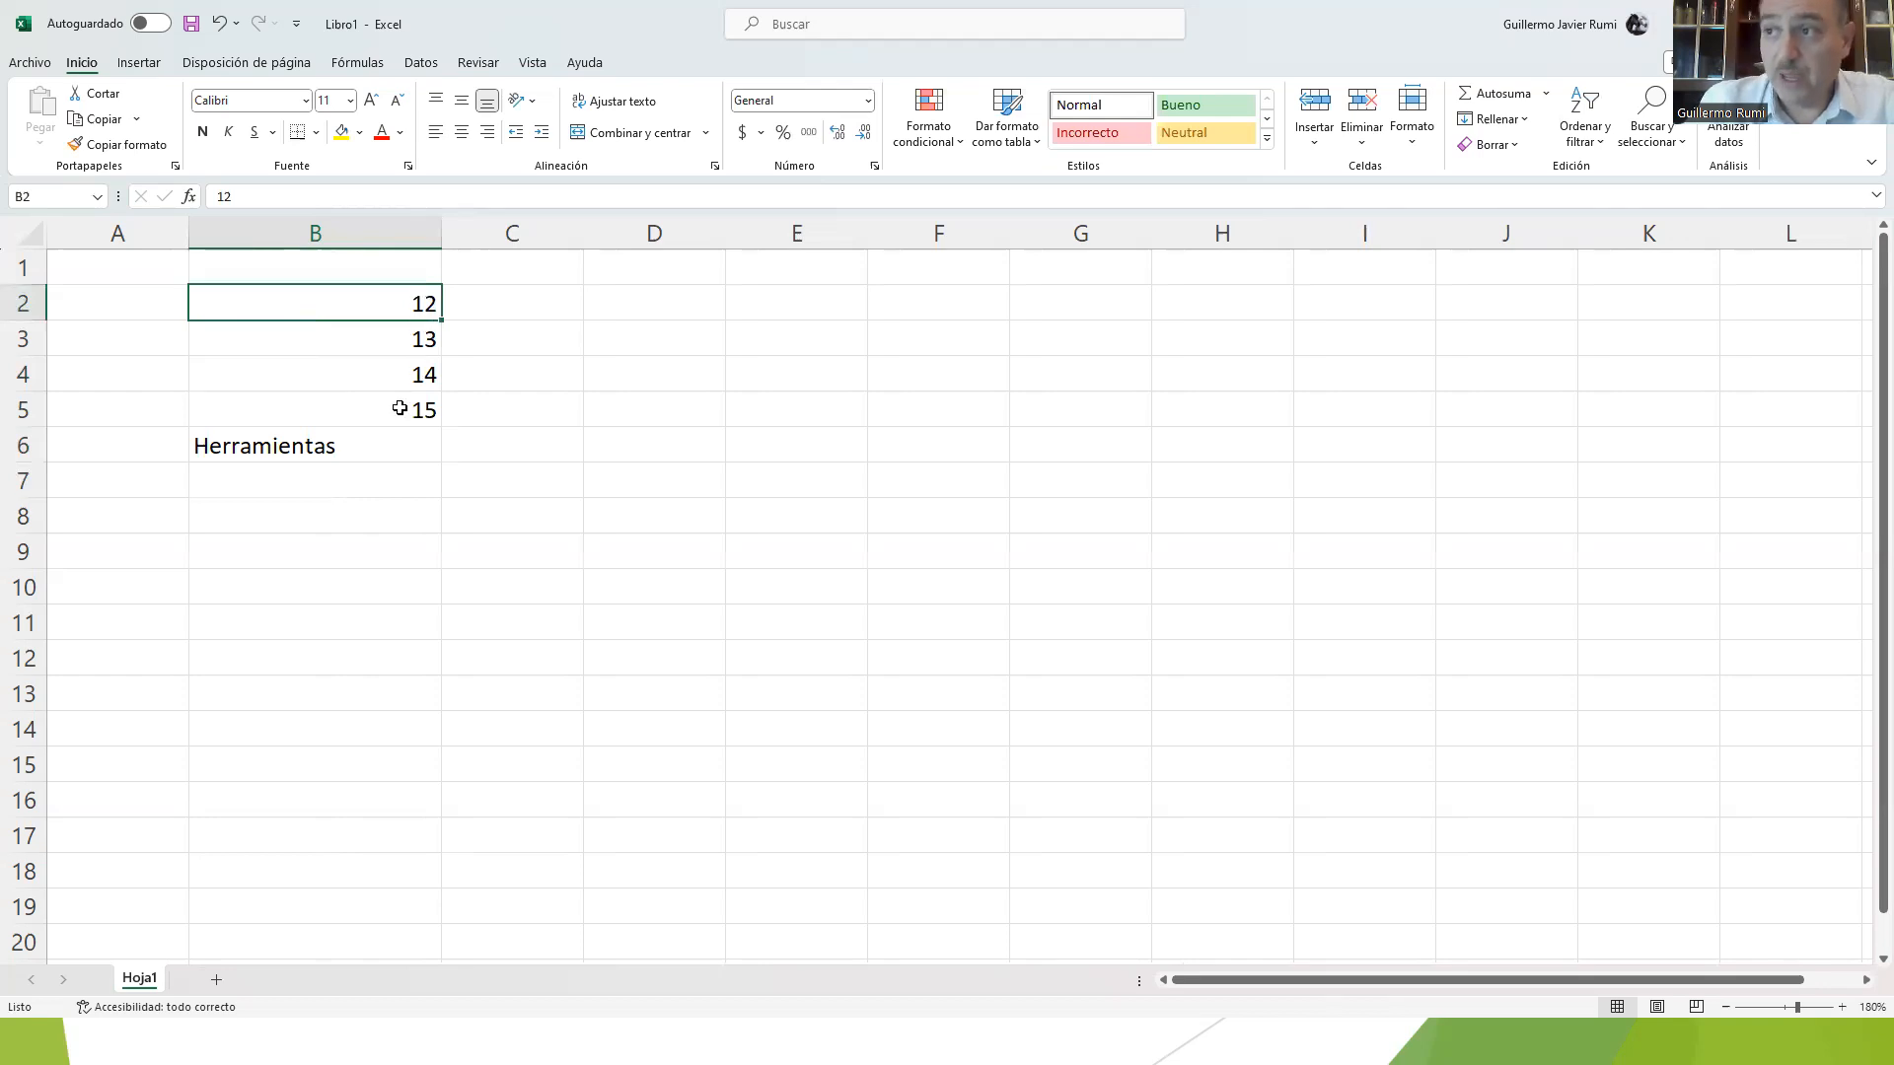
pyautogui.click(358, 455)
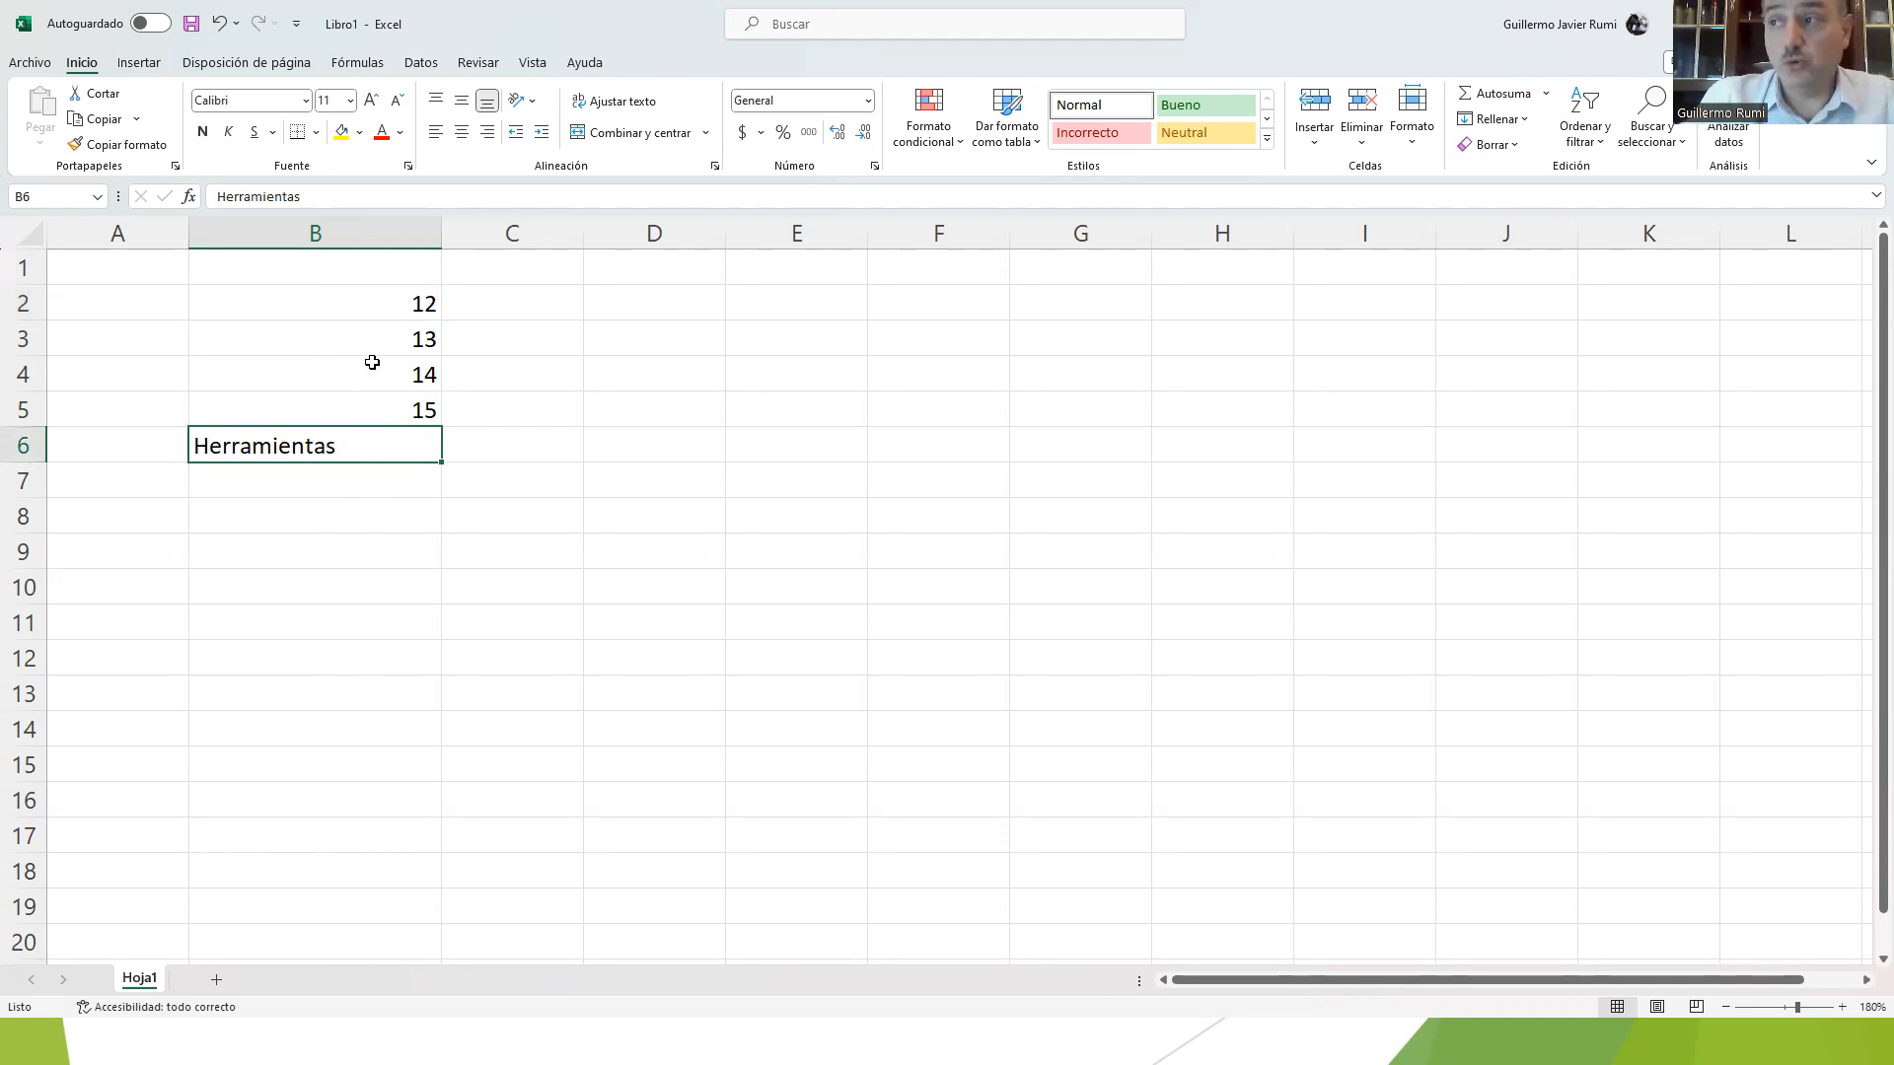
pyautogui.click(271, 474)
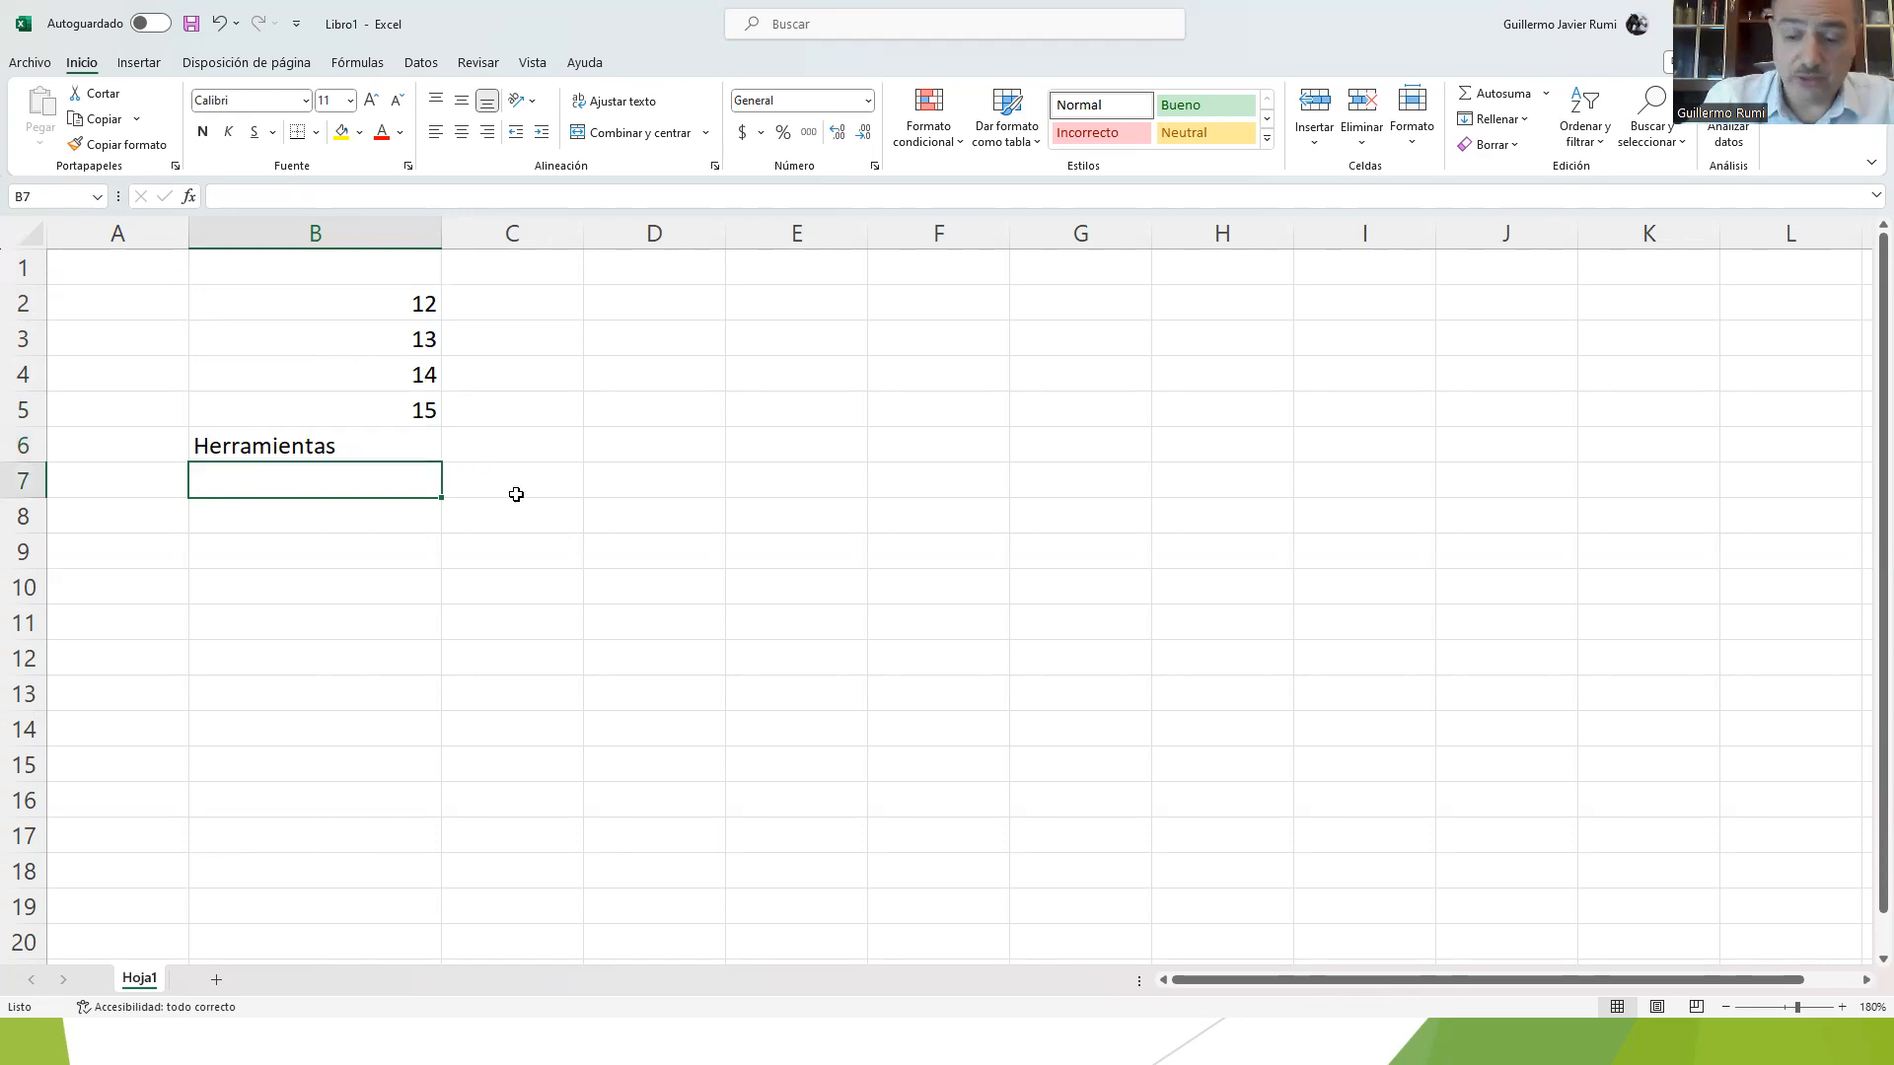
pyautogui.write('=')
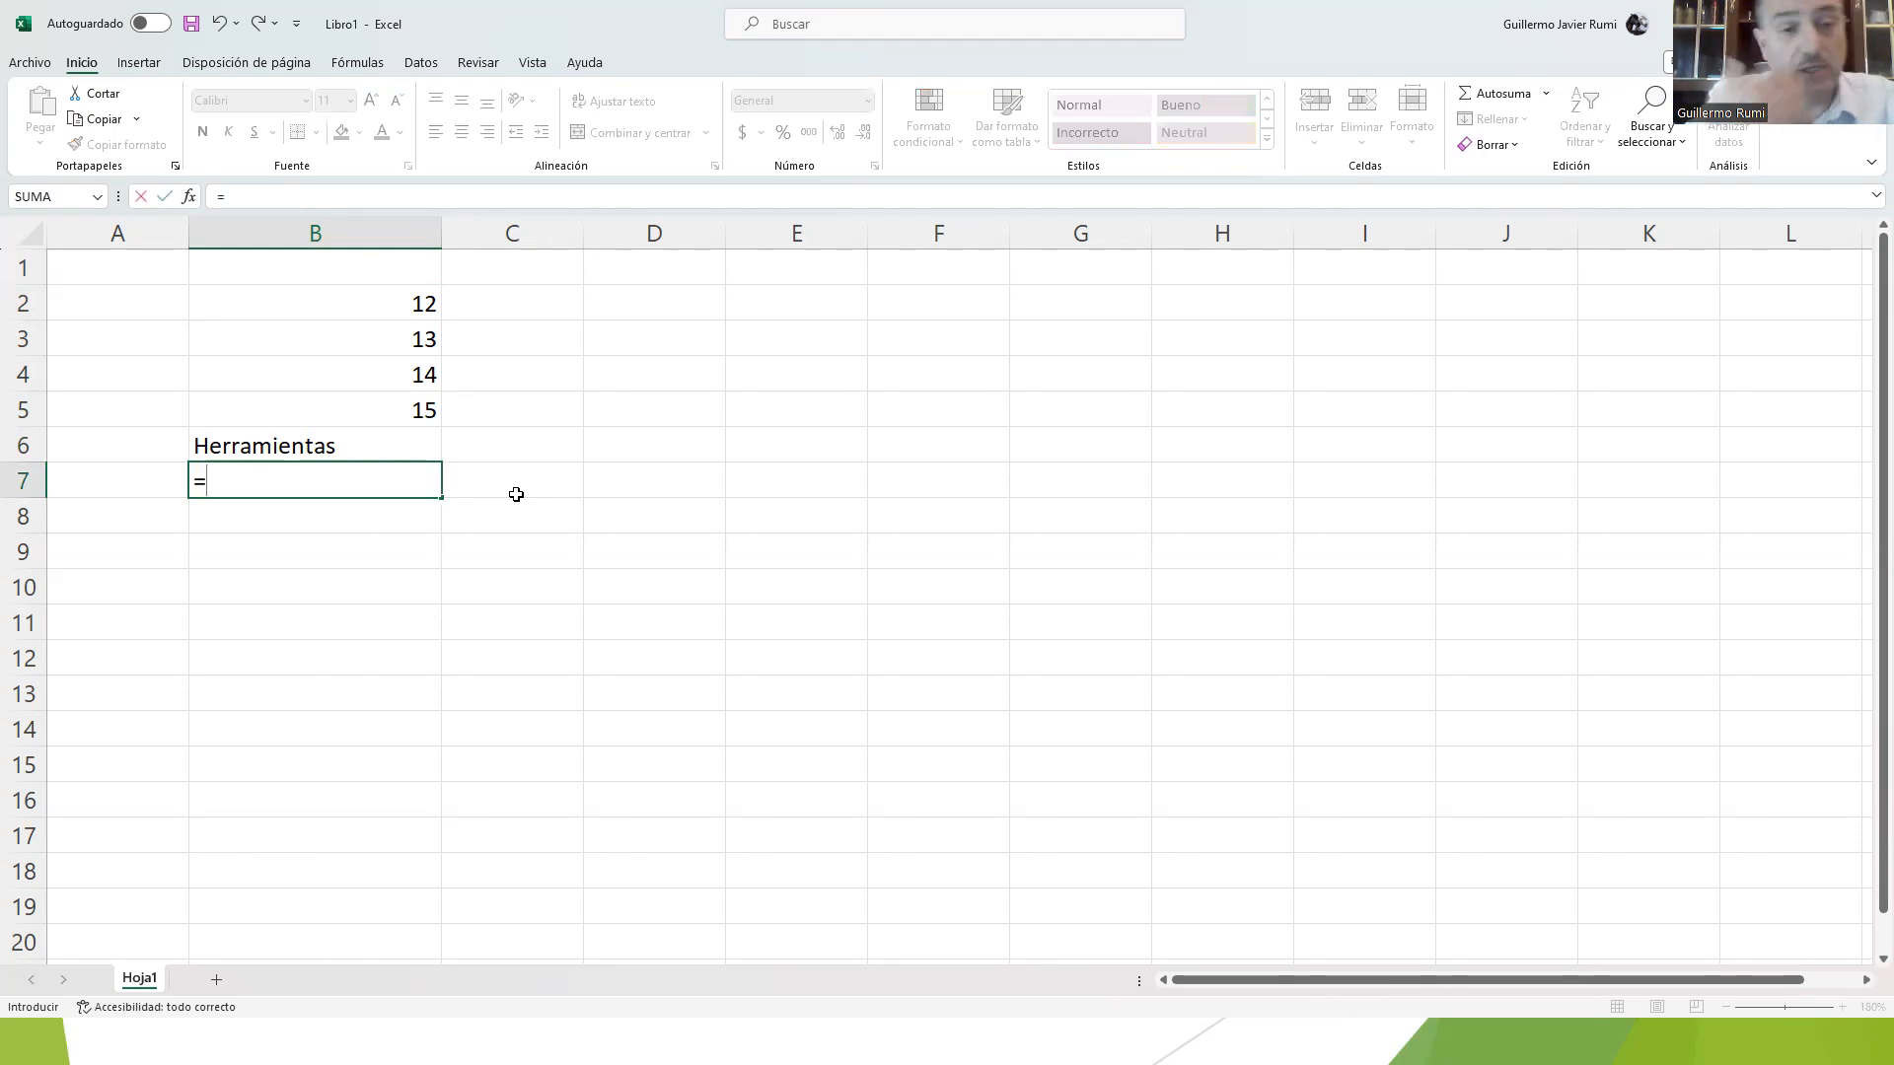
pyautogui.click(387, 298)
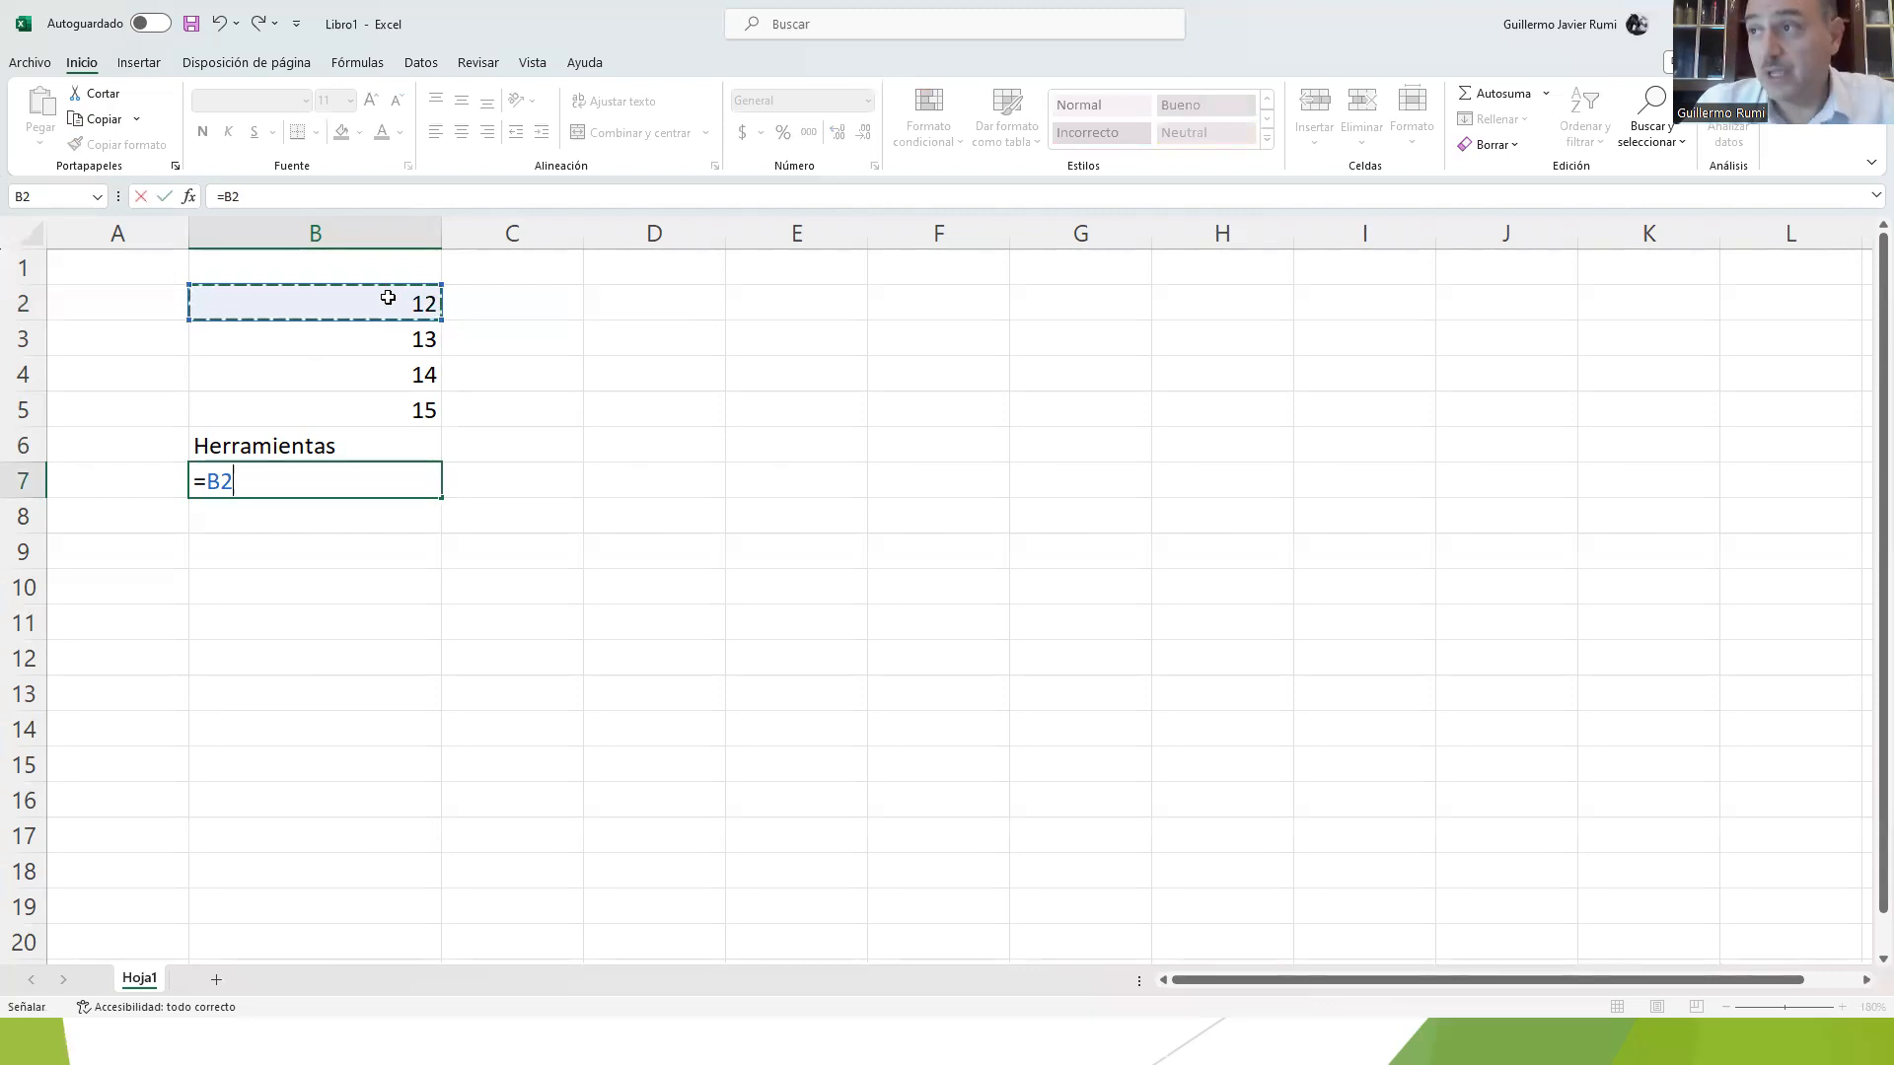
pyautogui.write('+')
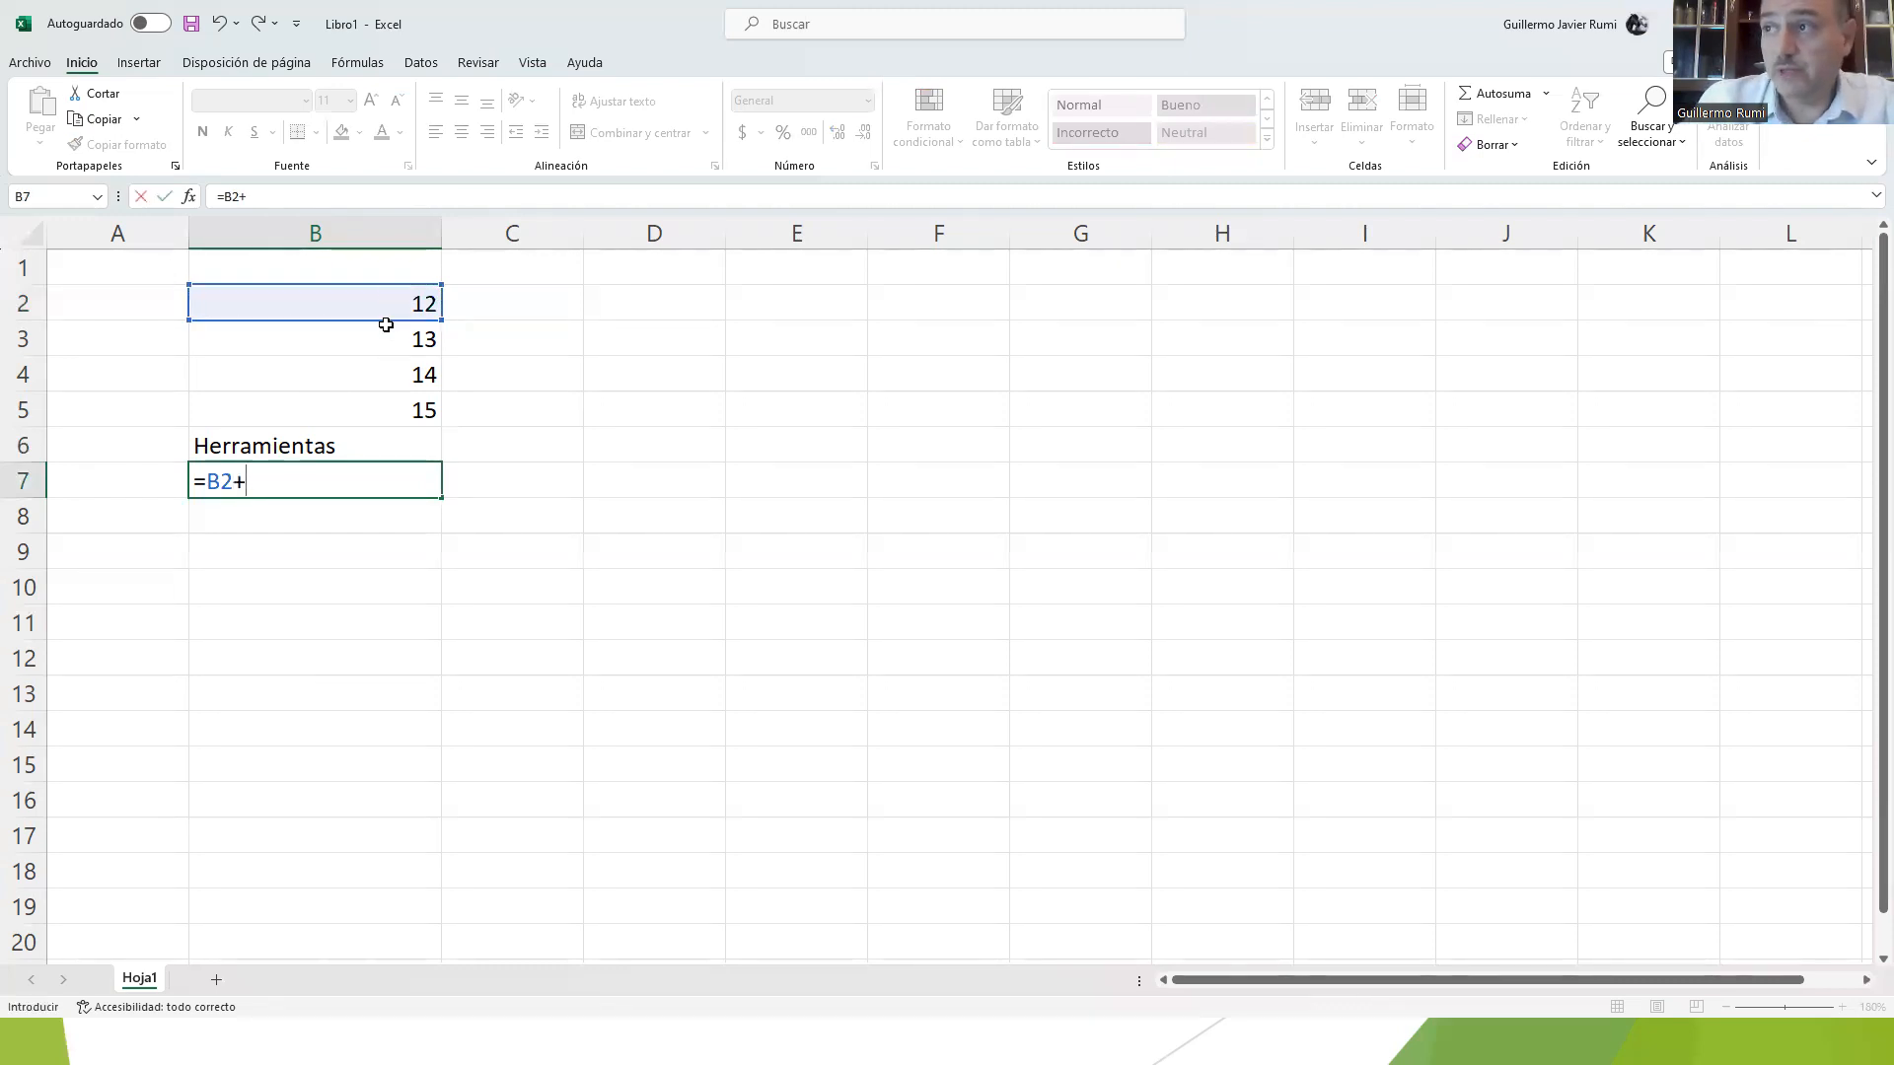
pyautogui.click(367, 339)
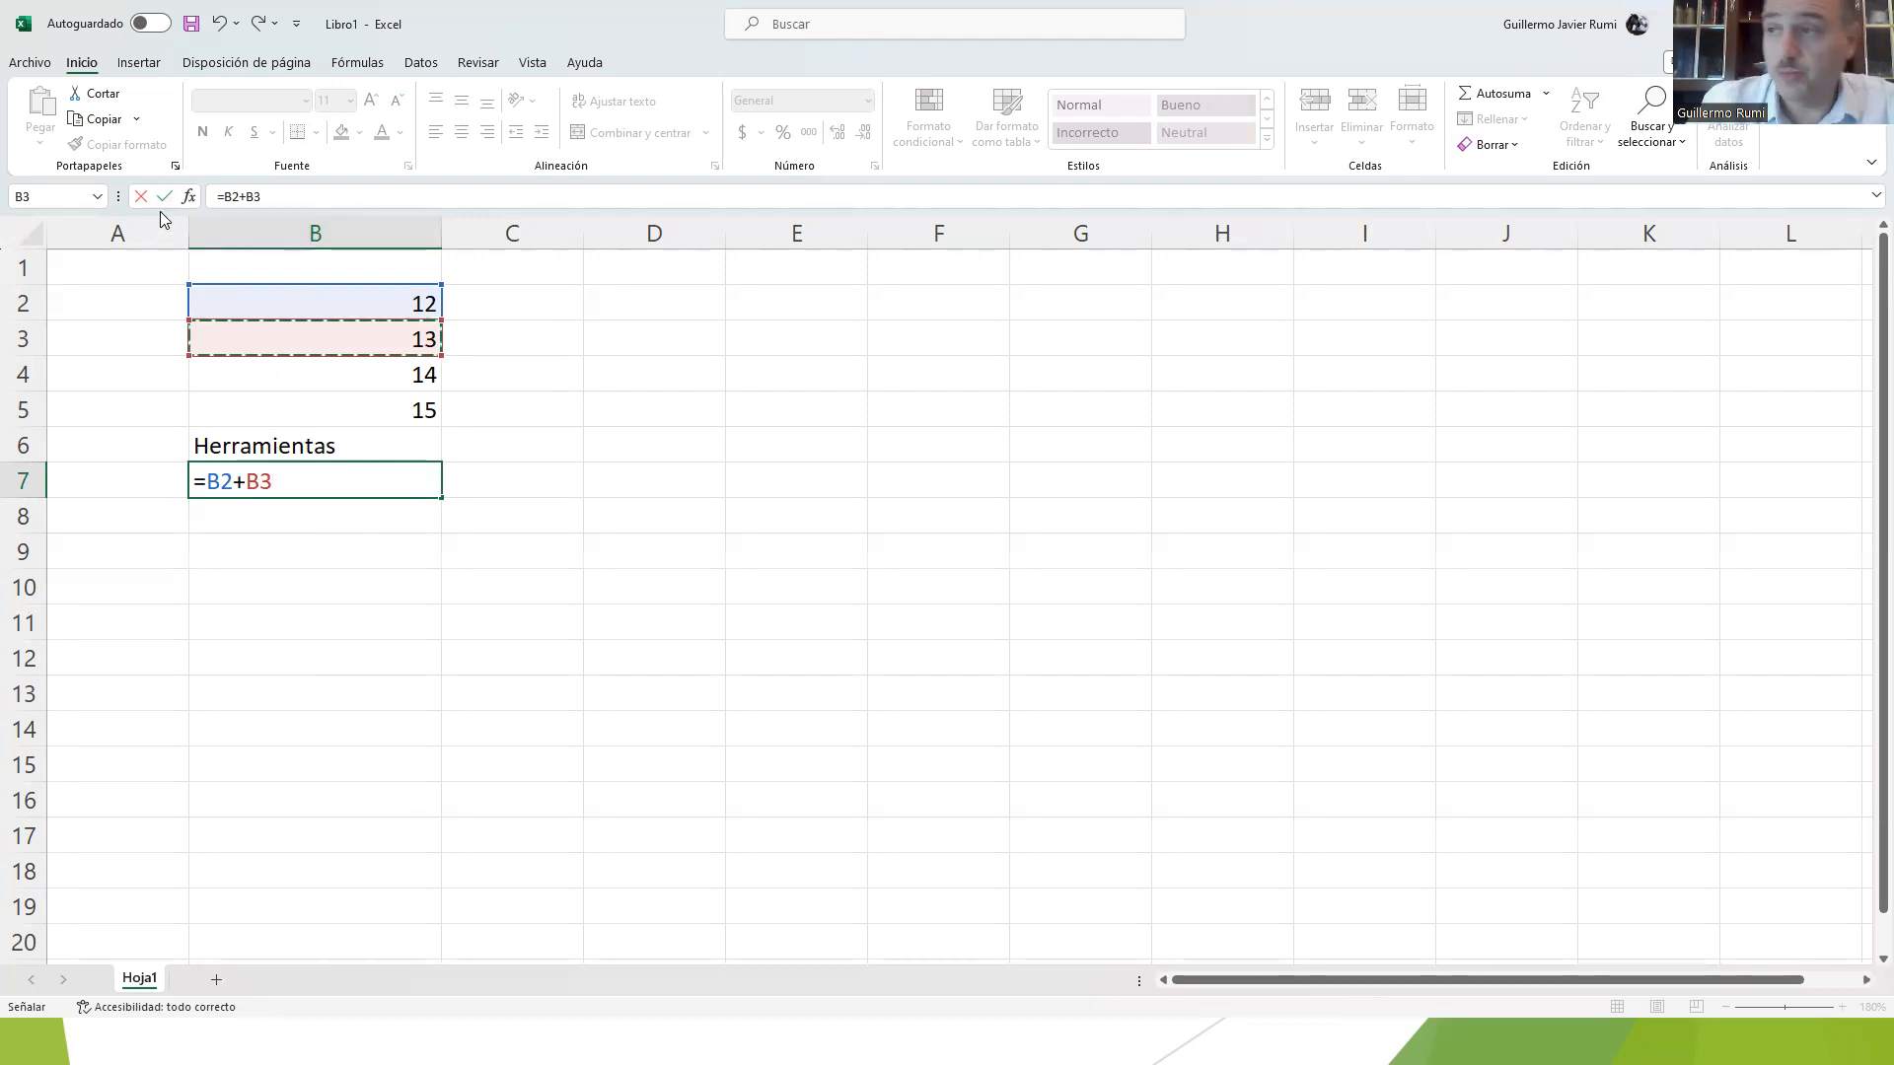
pyautogui.press('Return')
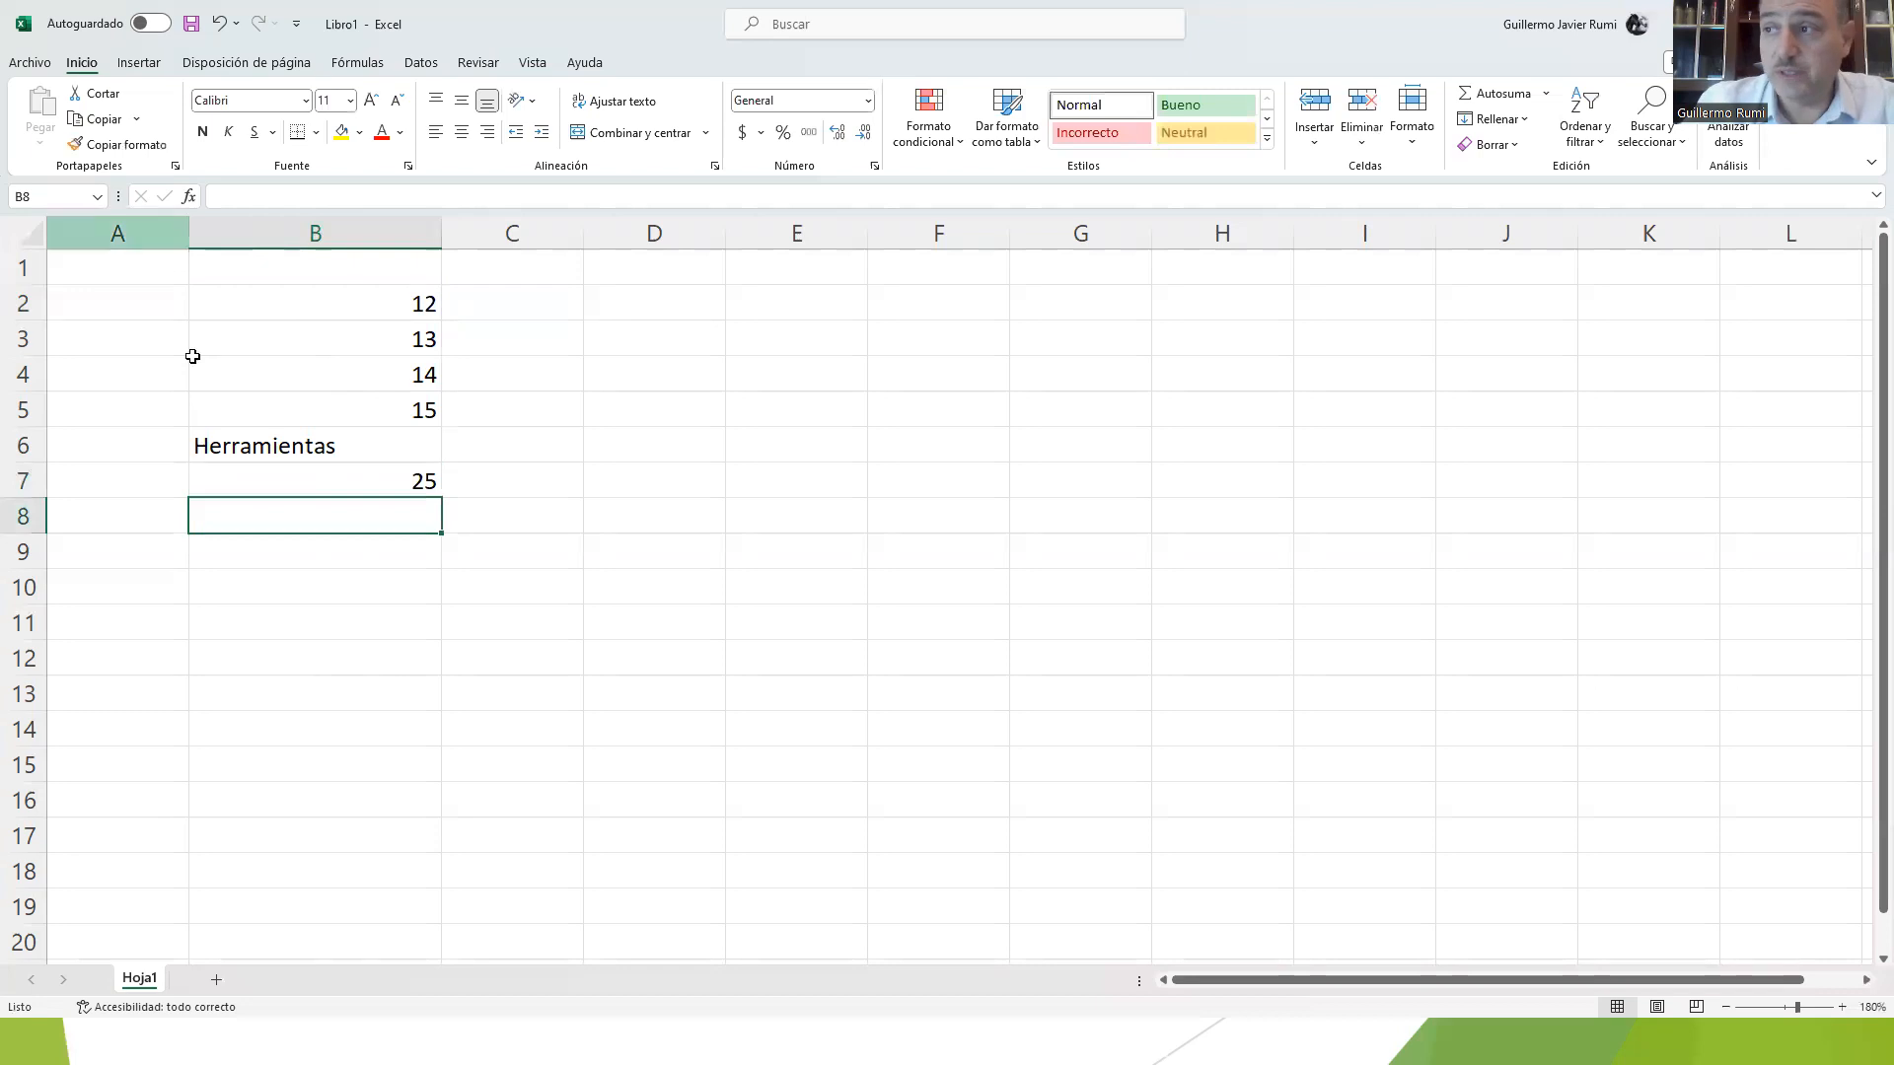
pyautogui.click(422, 482)
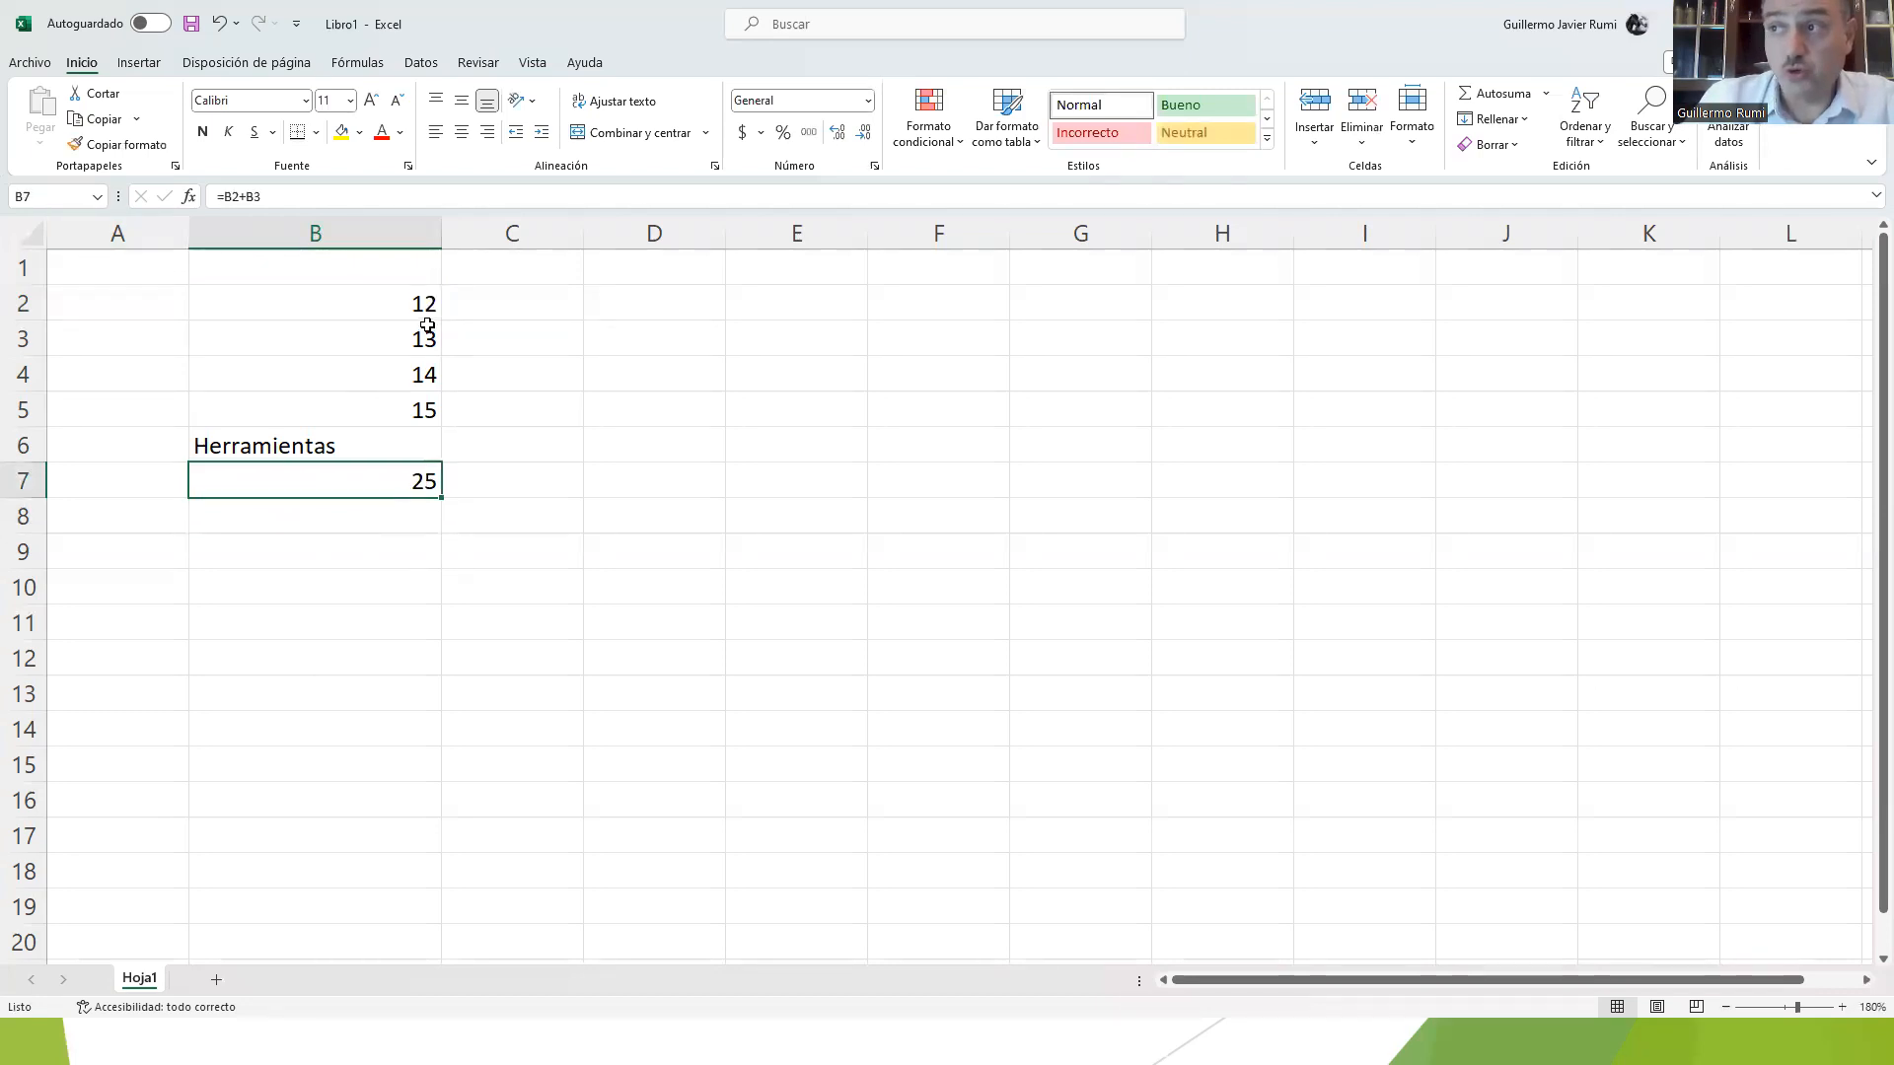
# Step: Enter the formula =B5+B6 in cell B9 to add the number in B5 to the text in B6
pyautogui.click(326, 515)
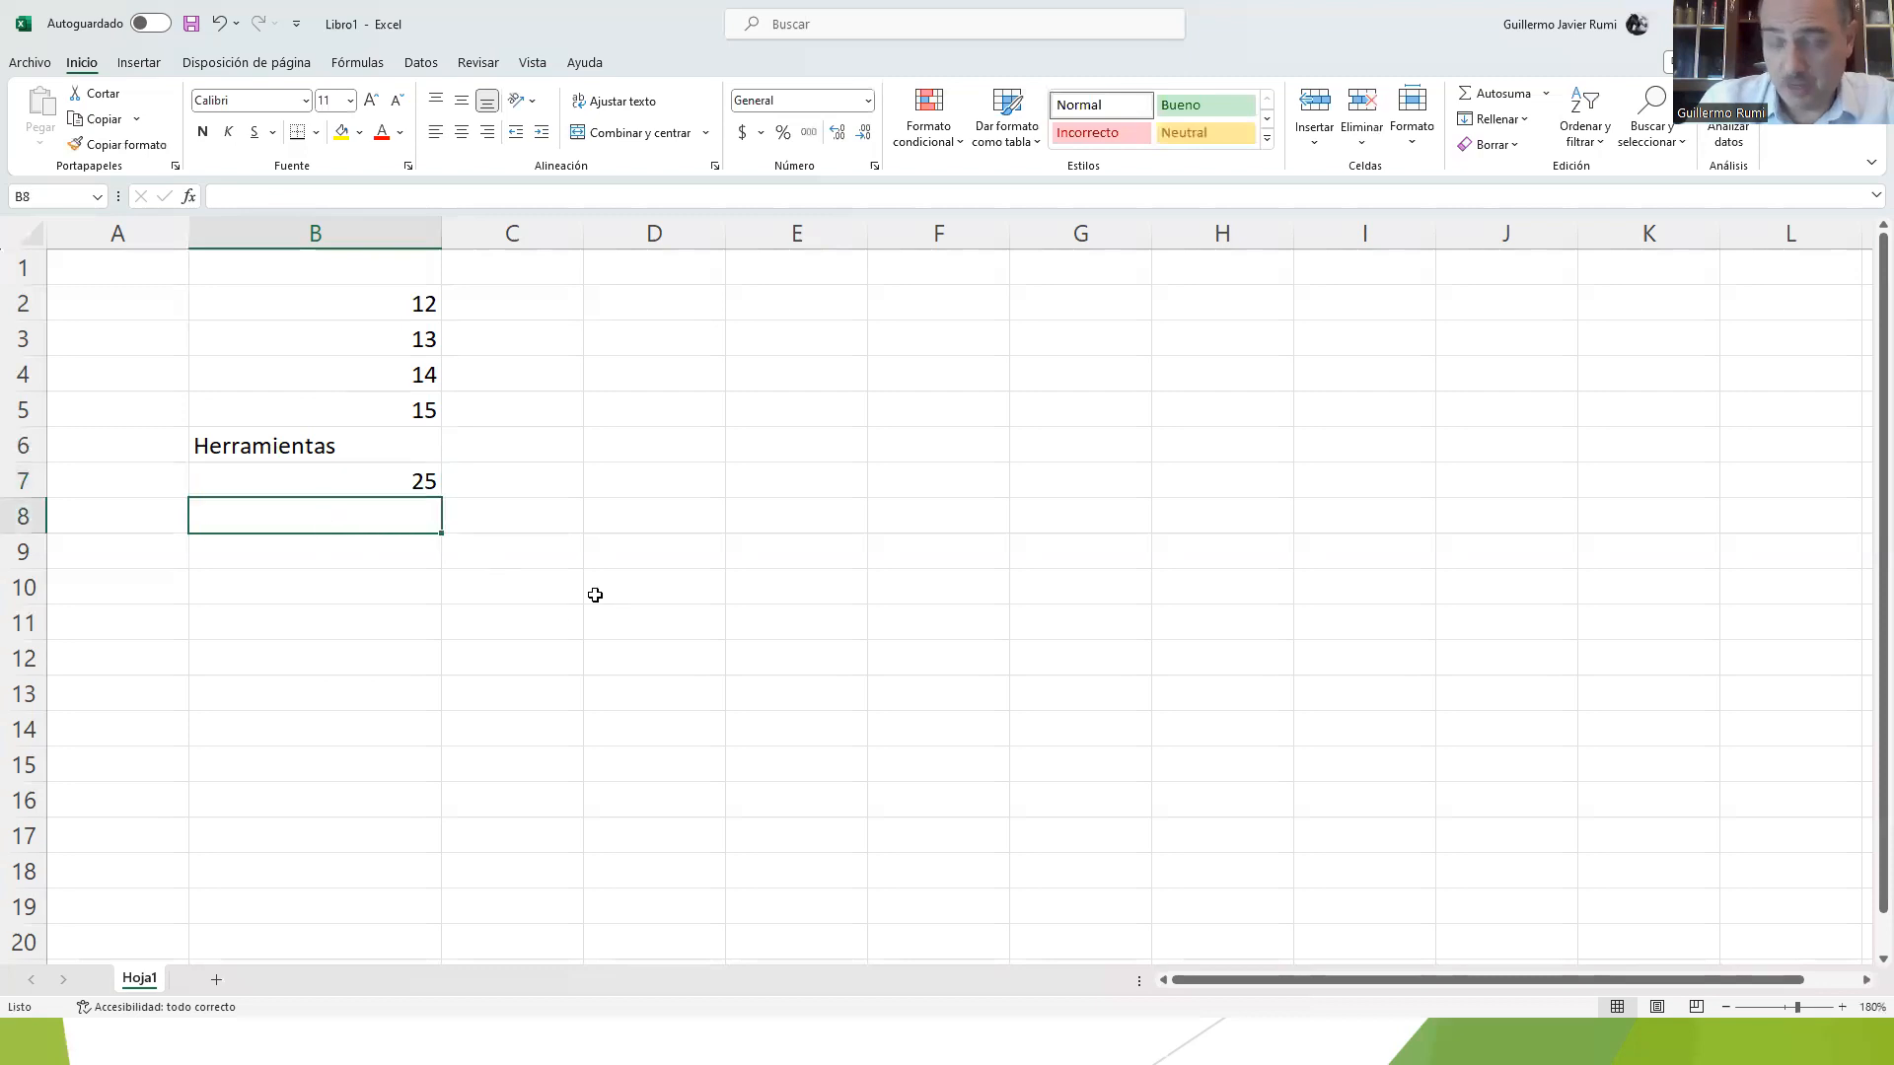
pyautogui.click(339, 550)
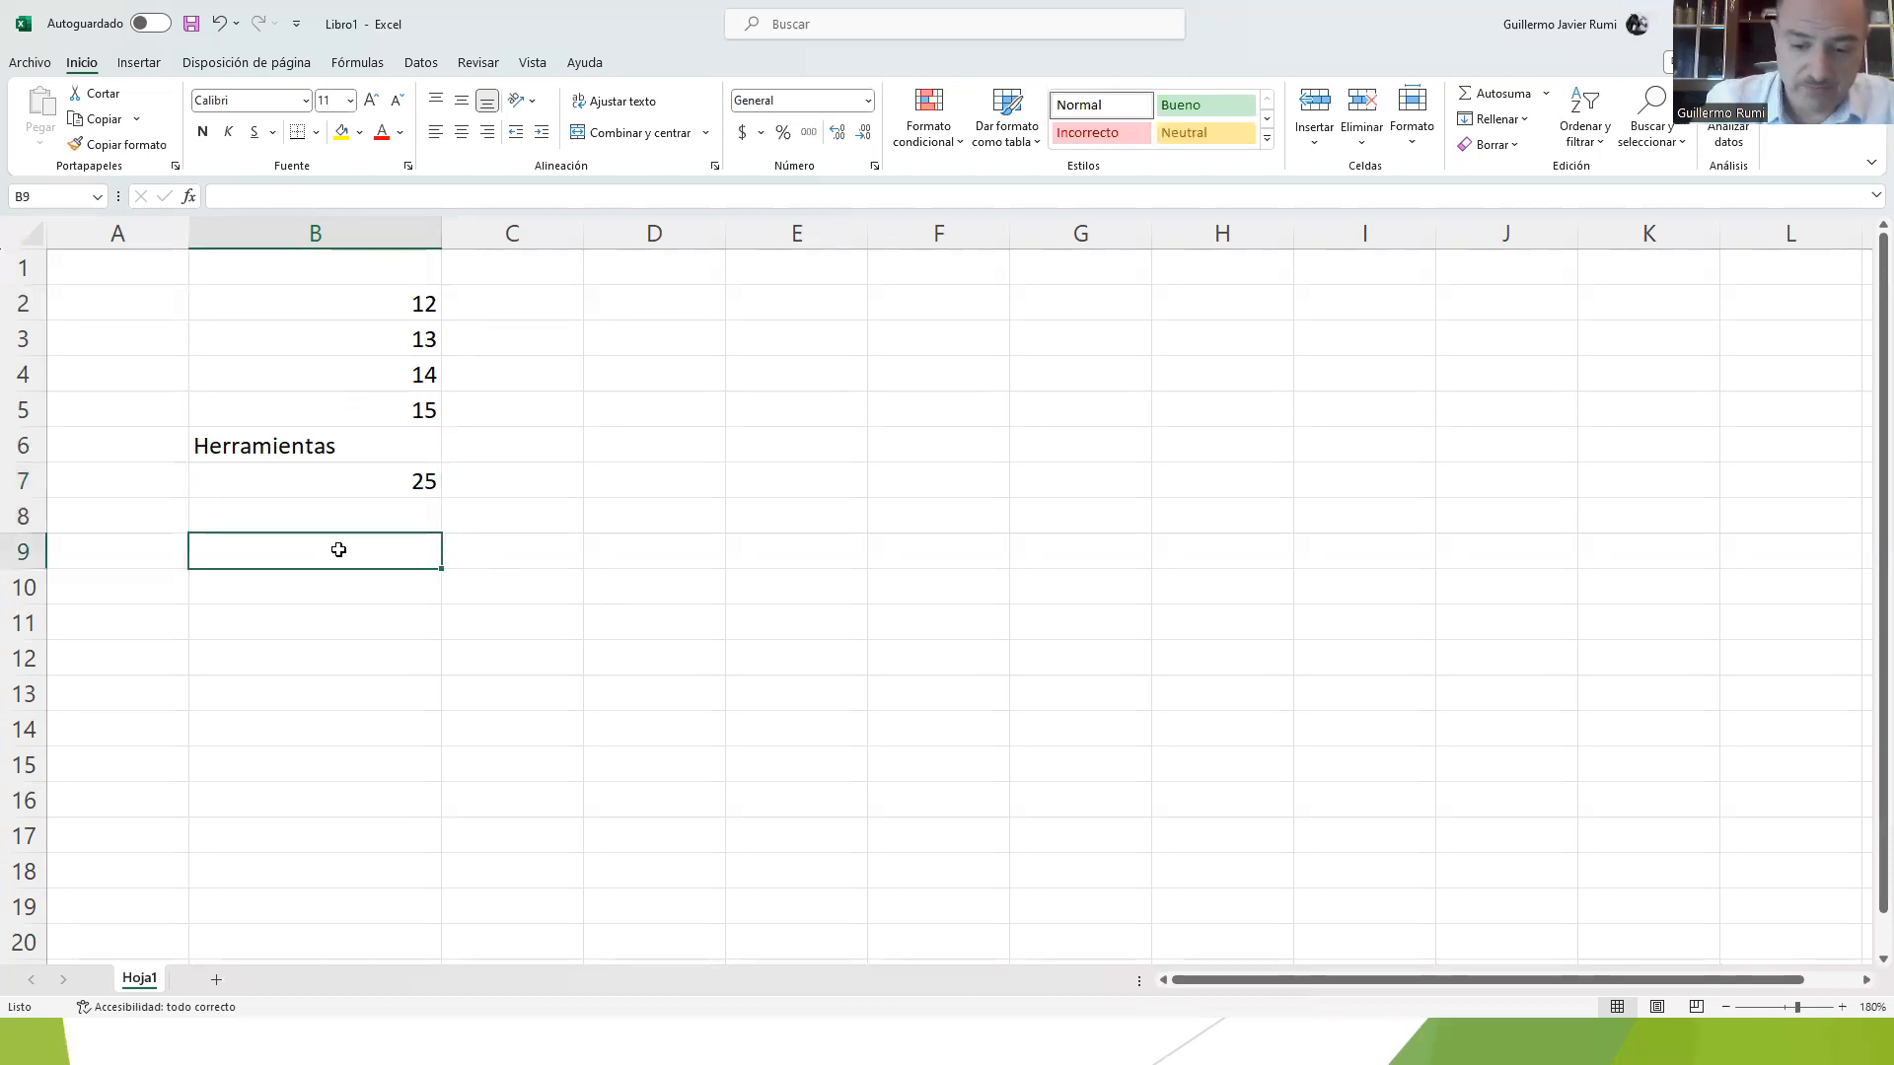
pyautogui.write('=')
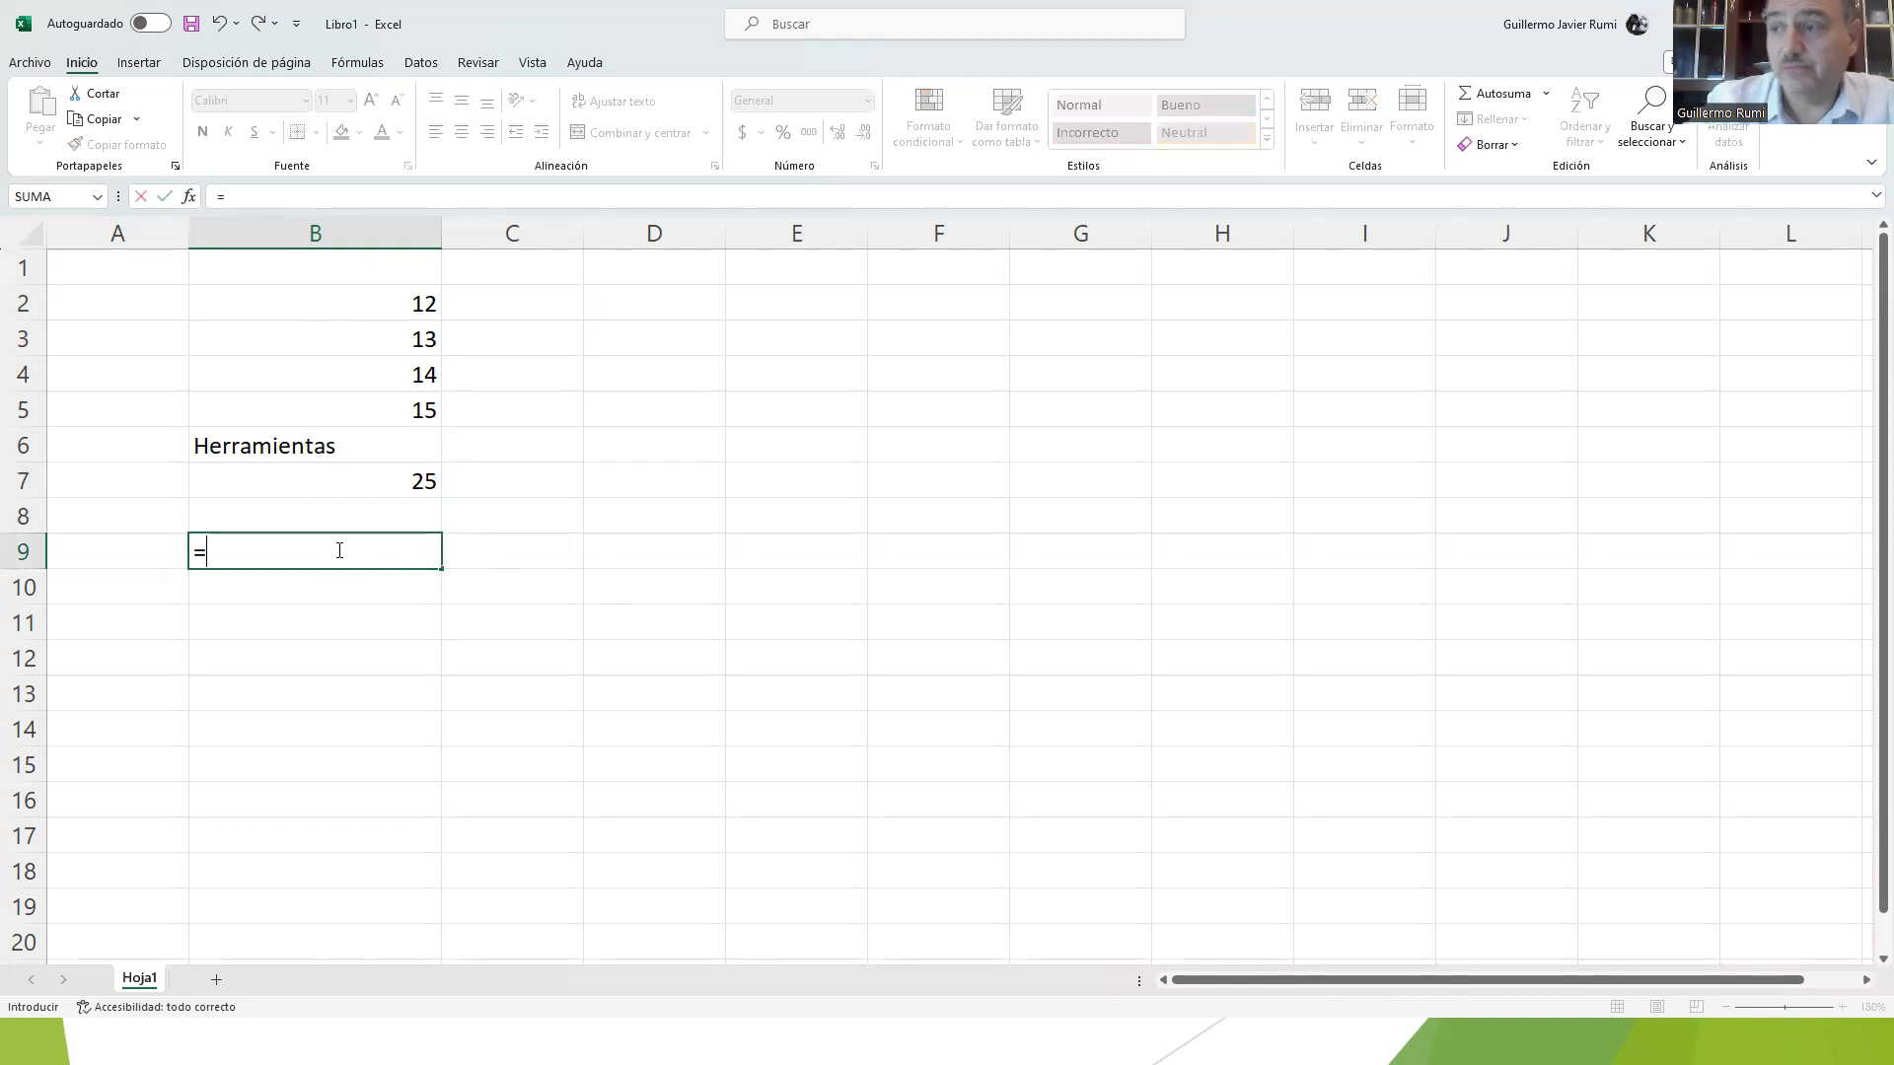
pyautogui.click(356, 416)
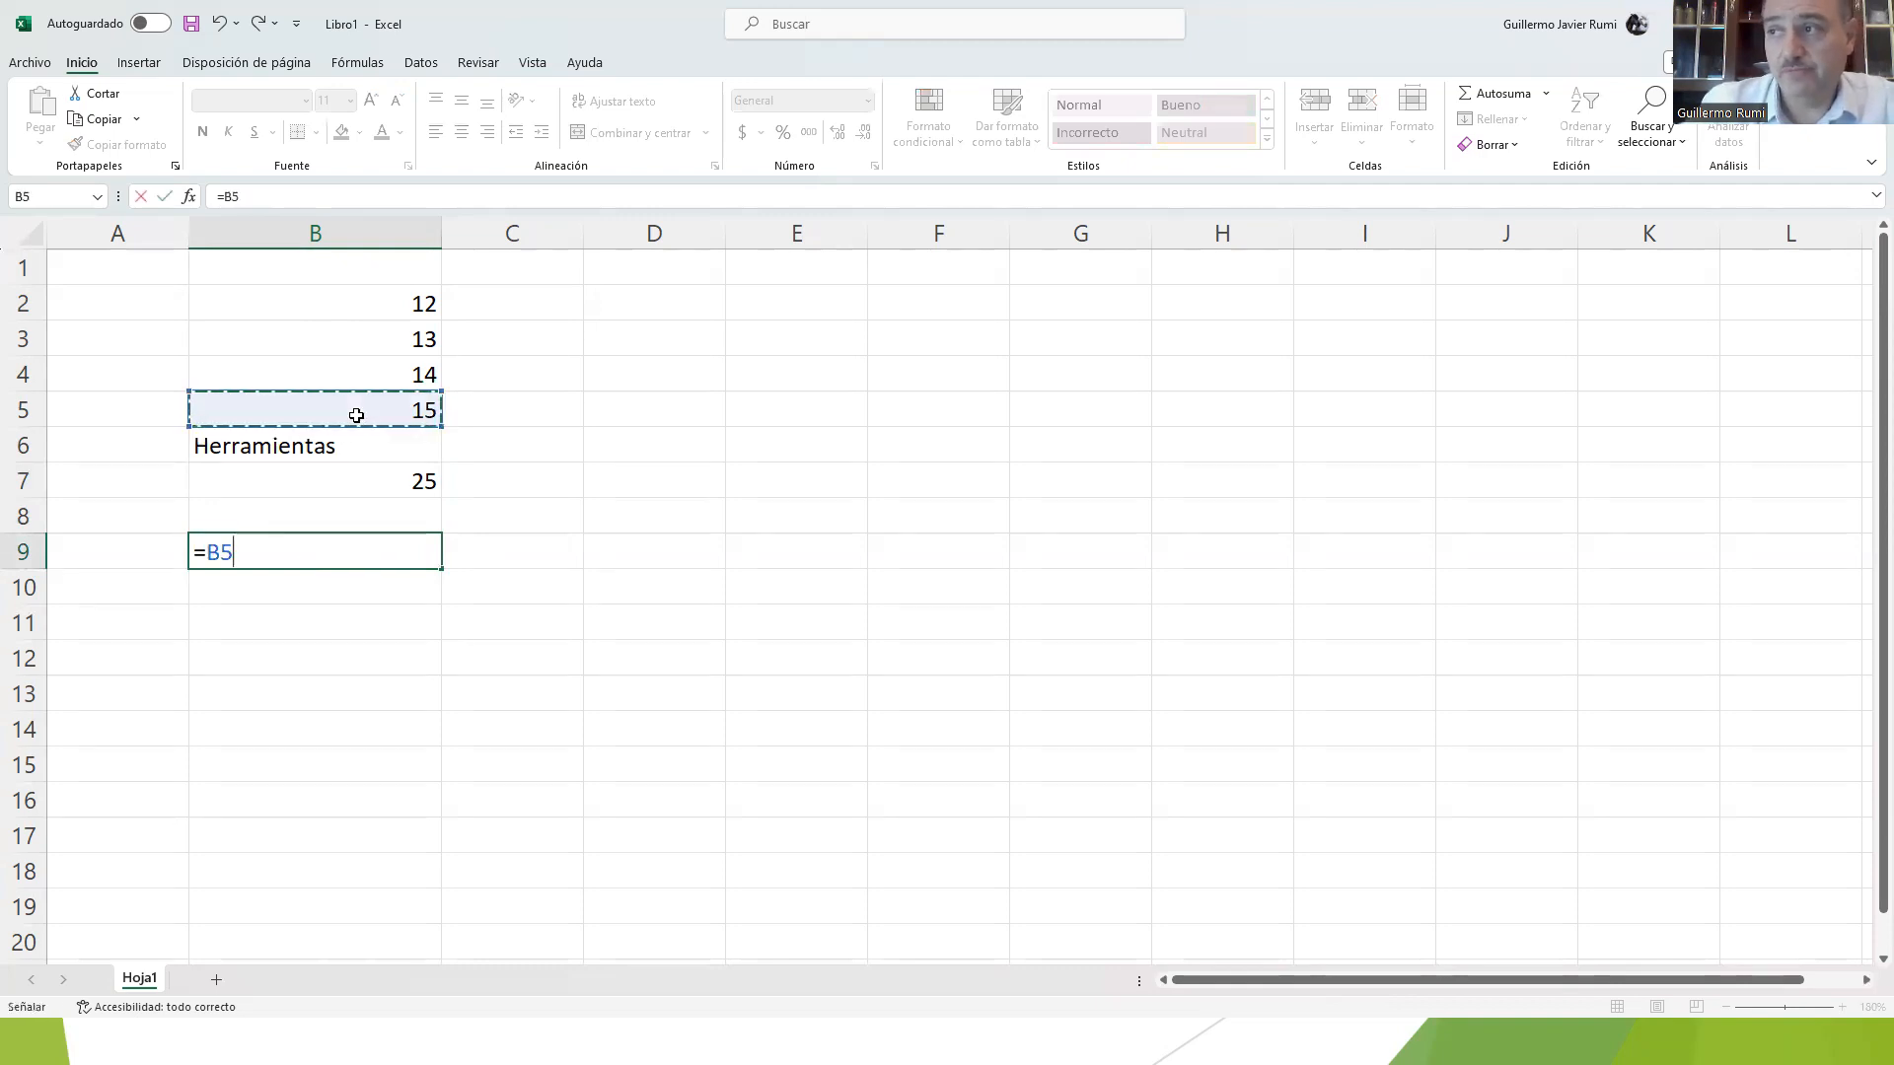
pyautogui.write('+')
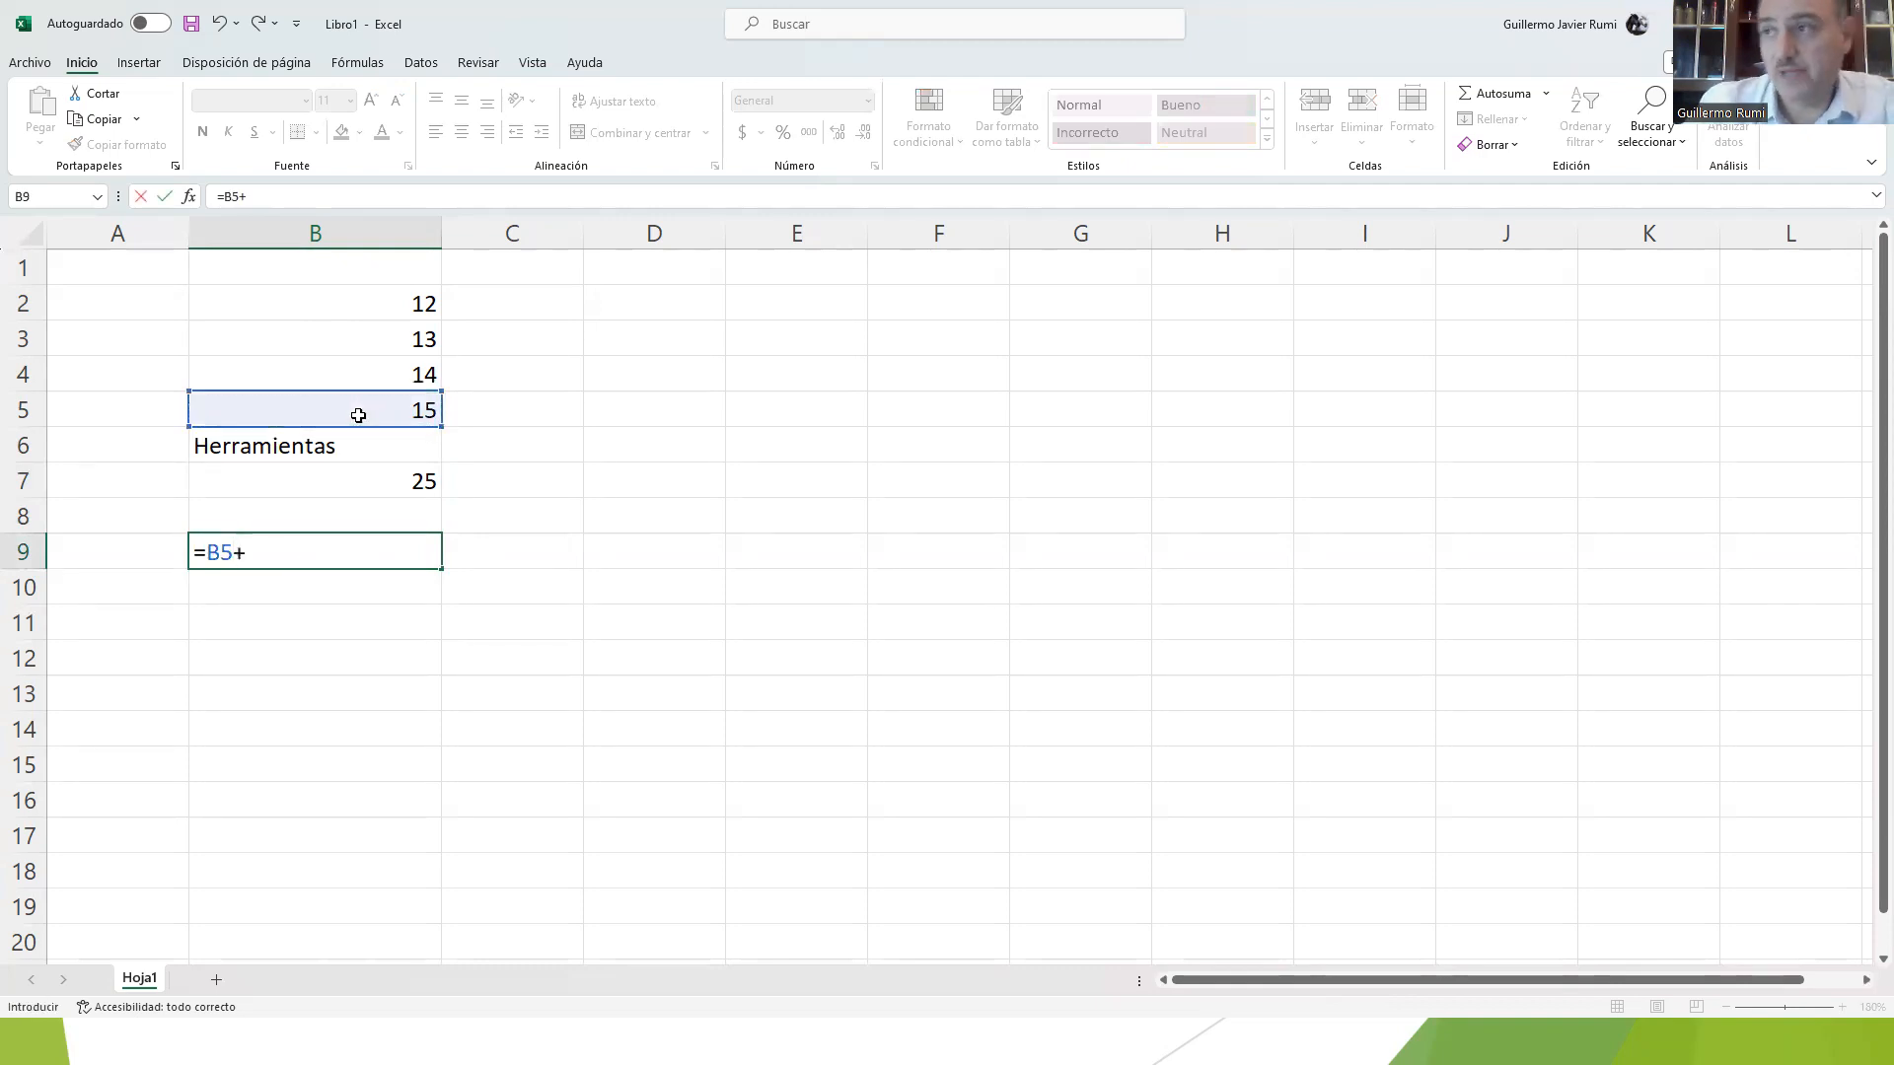
pyautogui.click(330, 451)
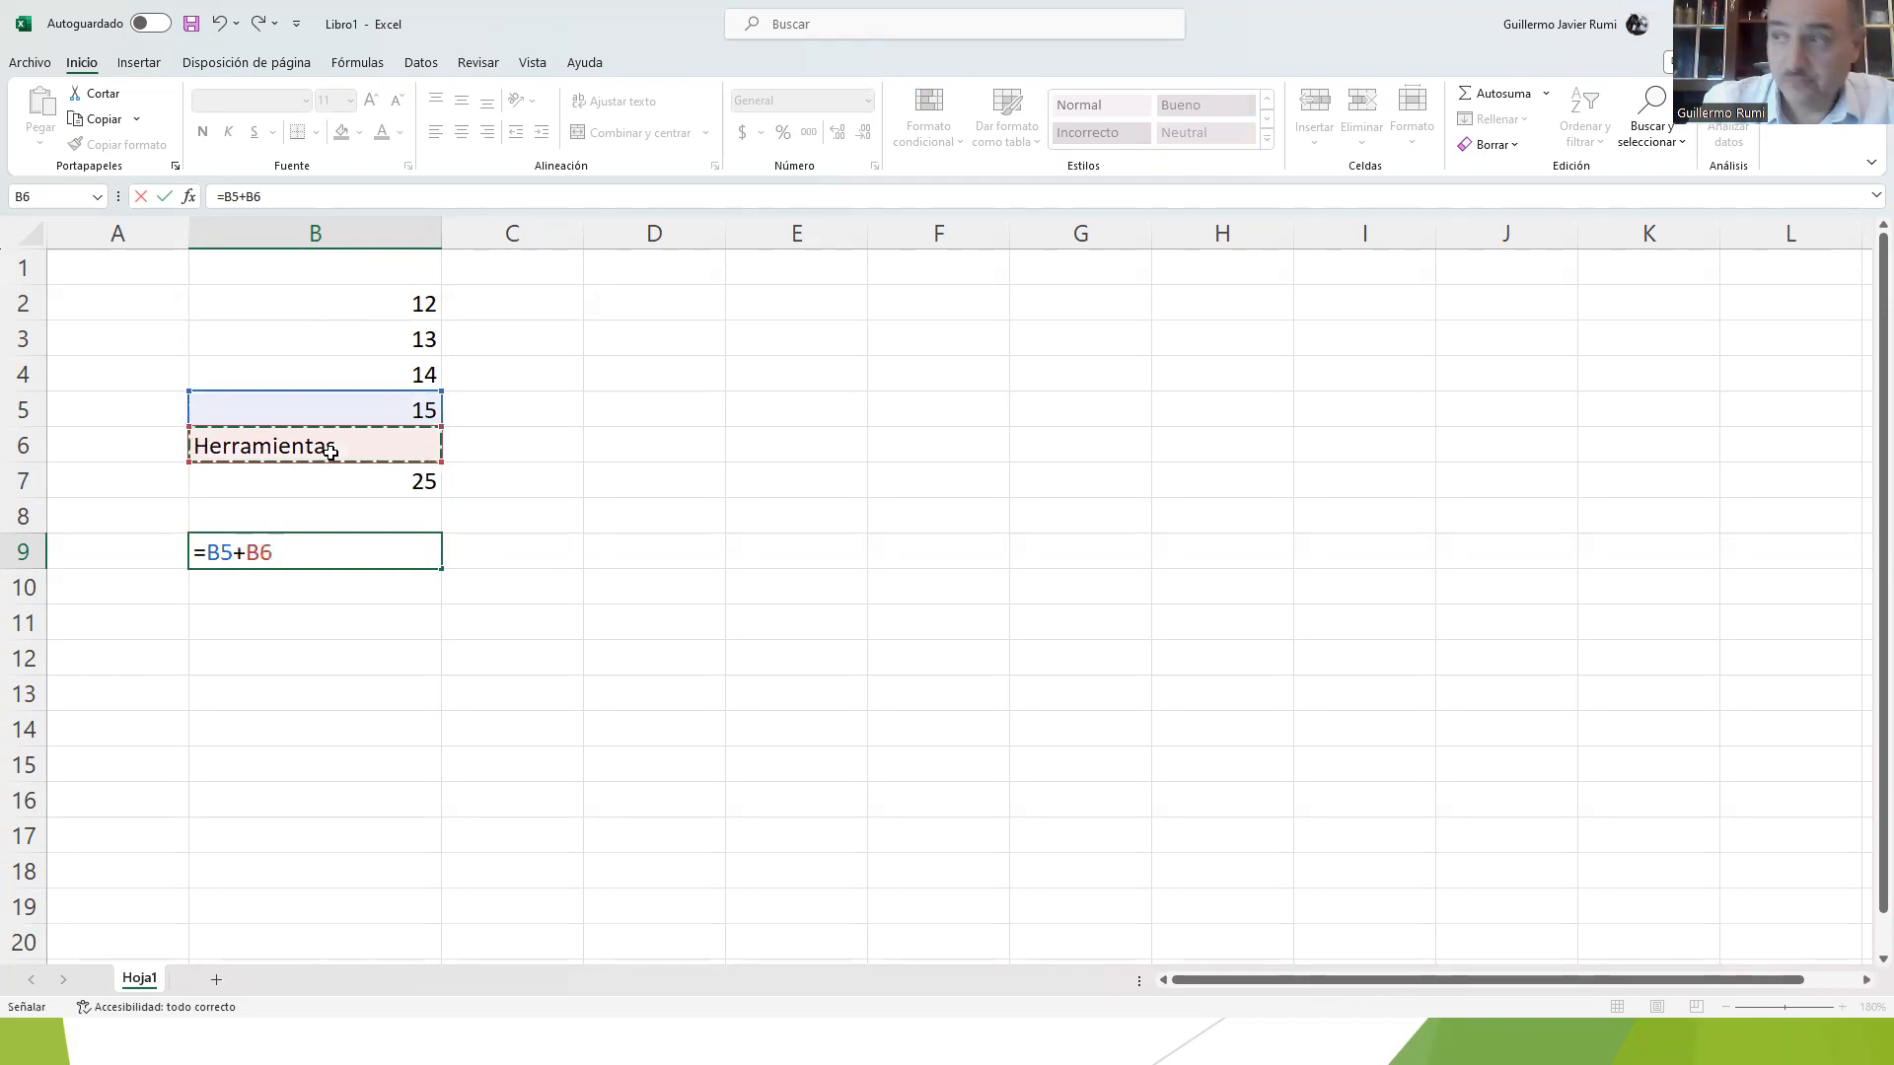
pyautogui.press('Return')
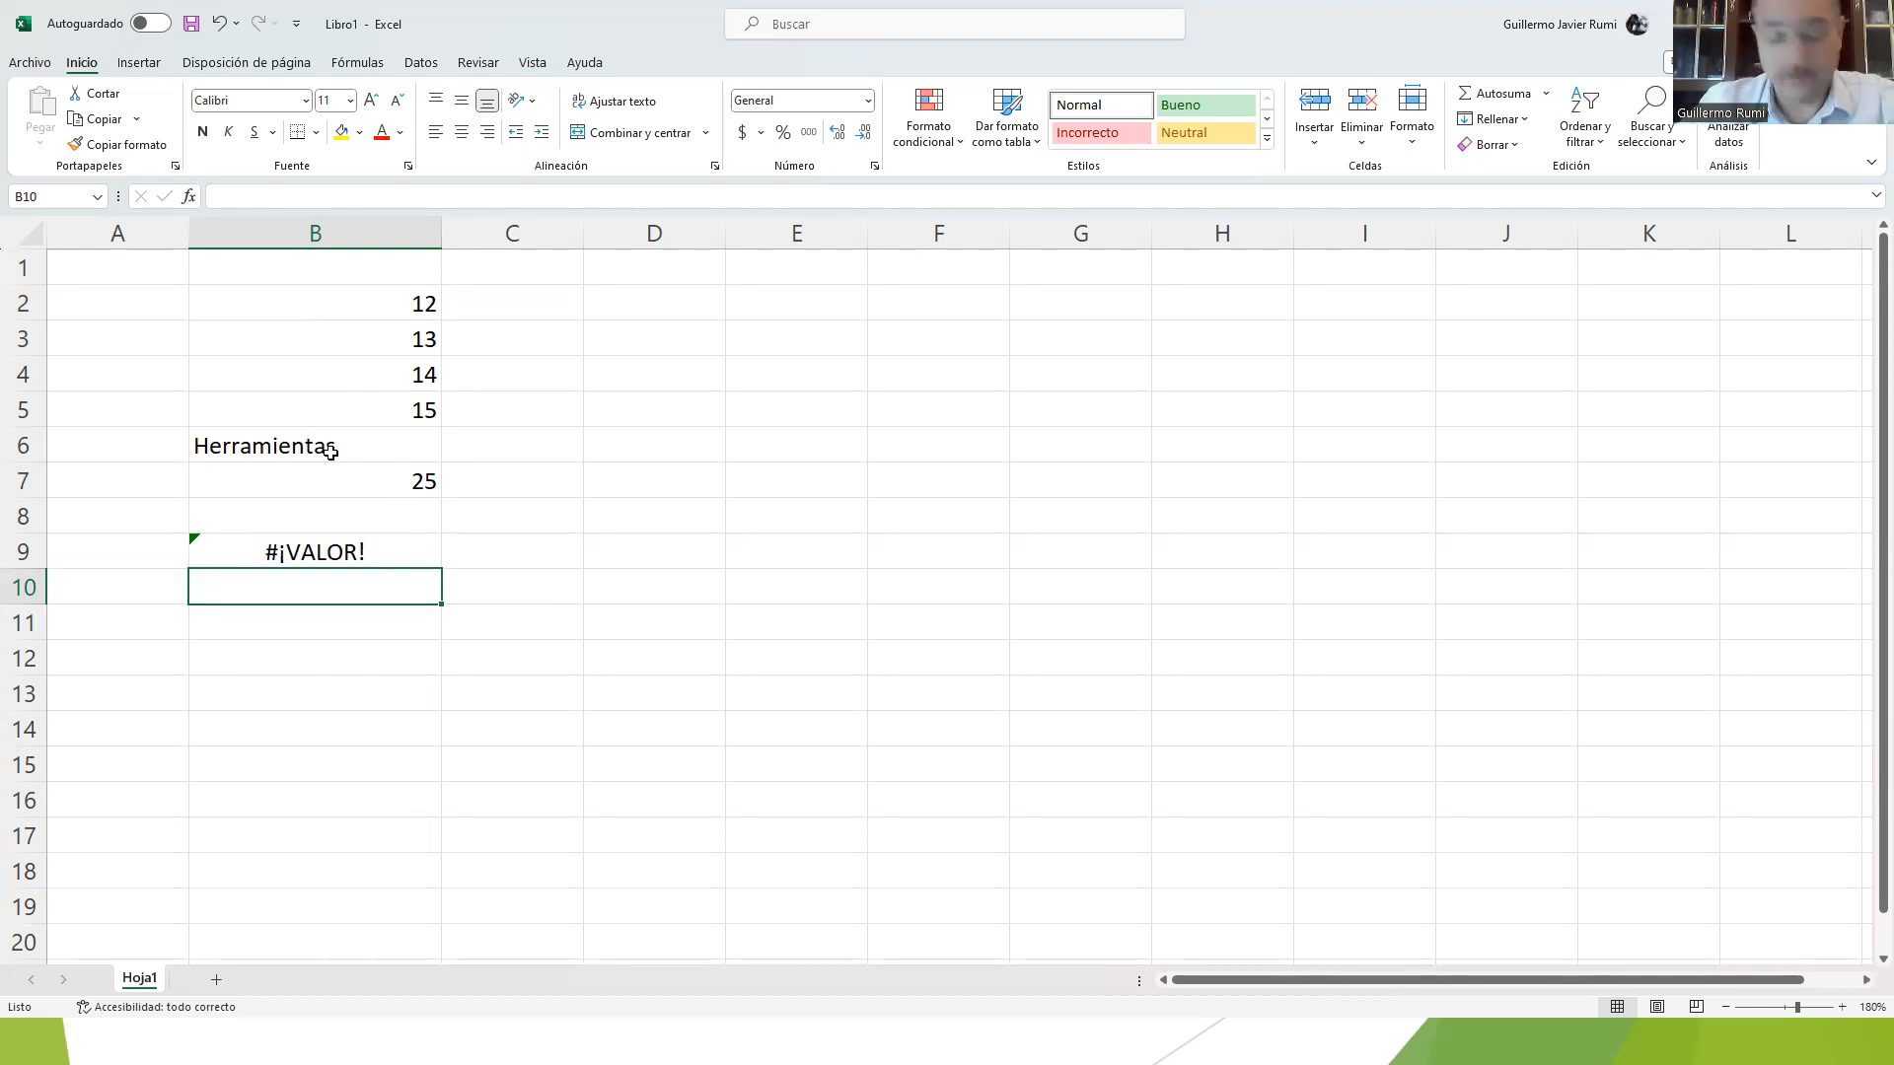
pyautogui.hotkey('alt', 'Tab')
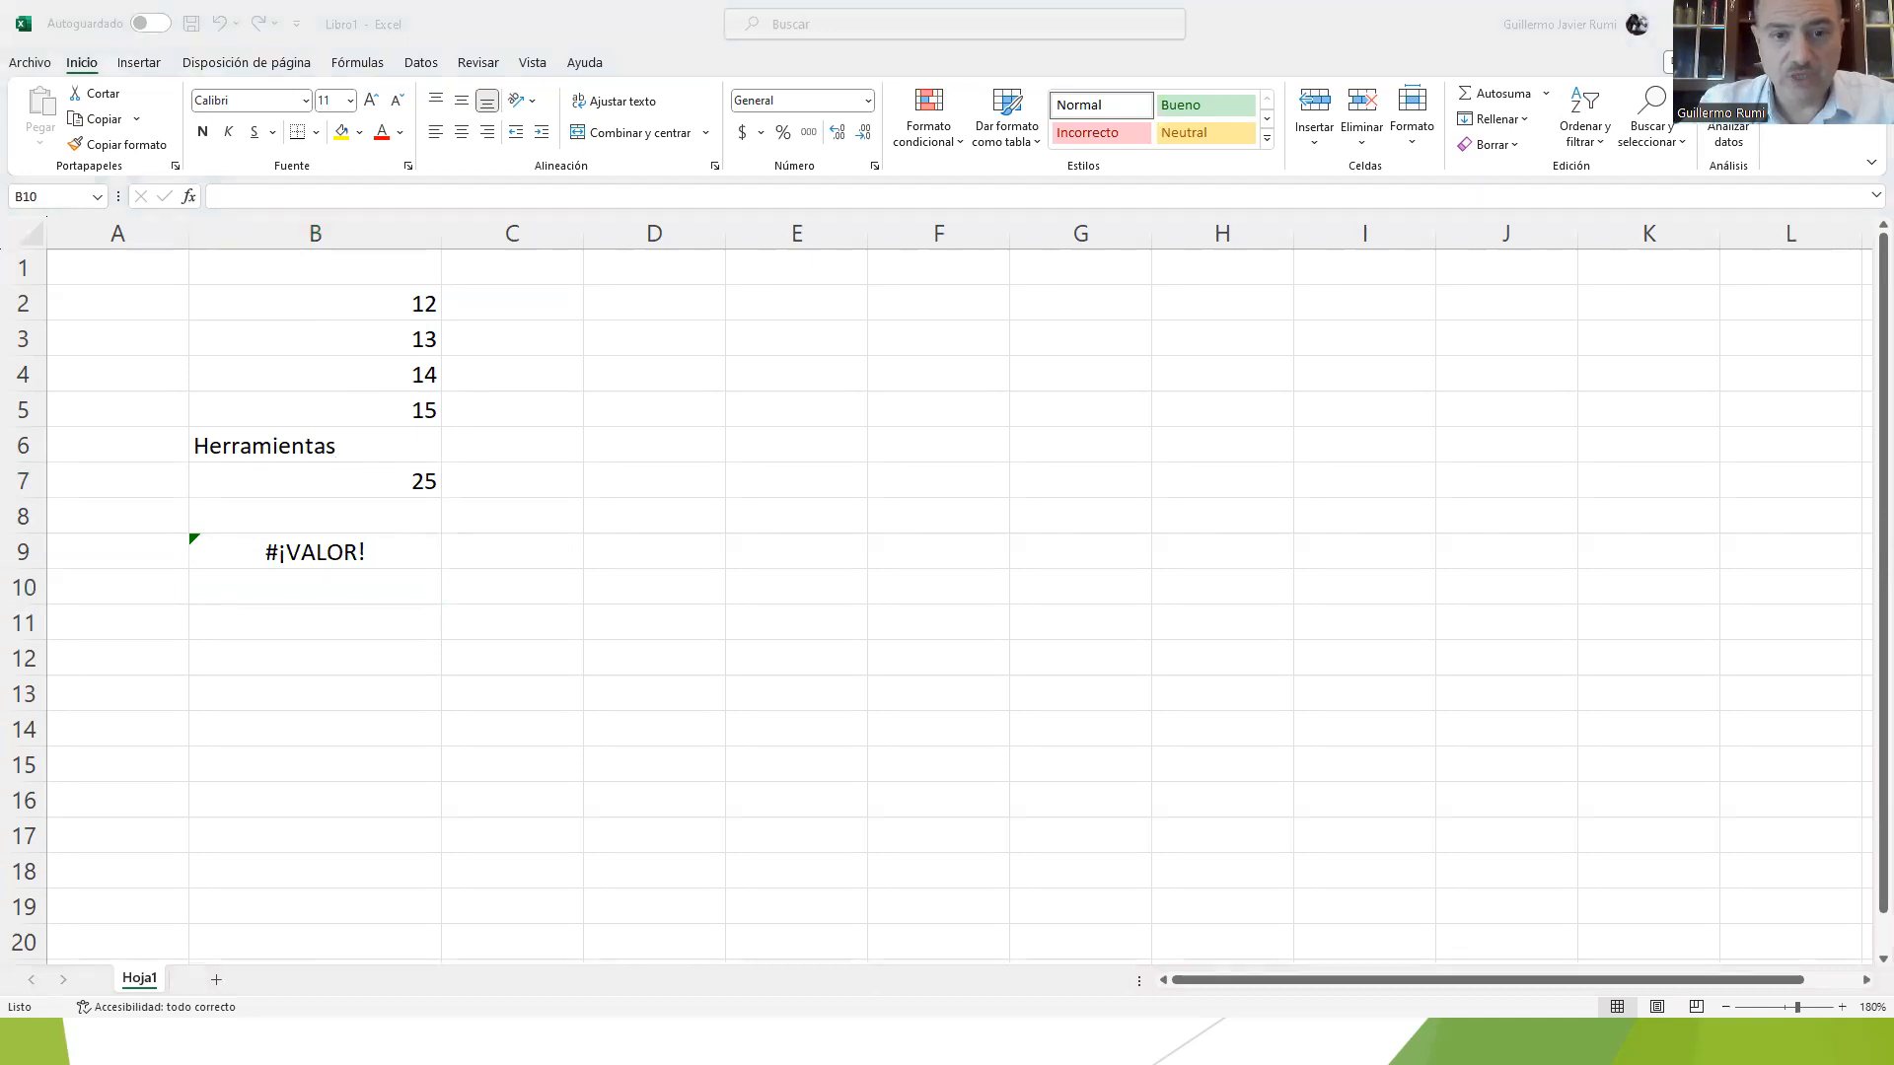
# Step: Switch to the presentation, advance to the slide labelling the parts of the worksheet, and return to the workbook
pyautogui.hotkey('alt', 'Tab')
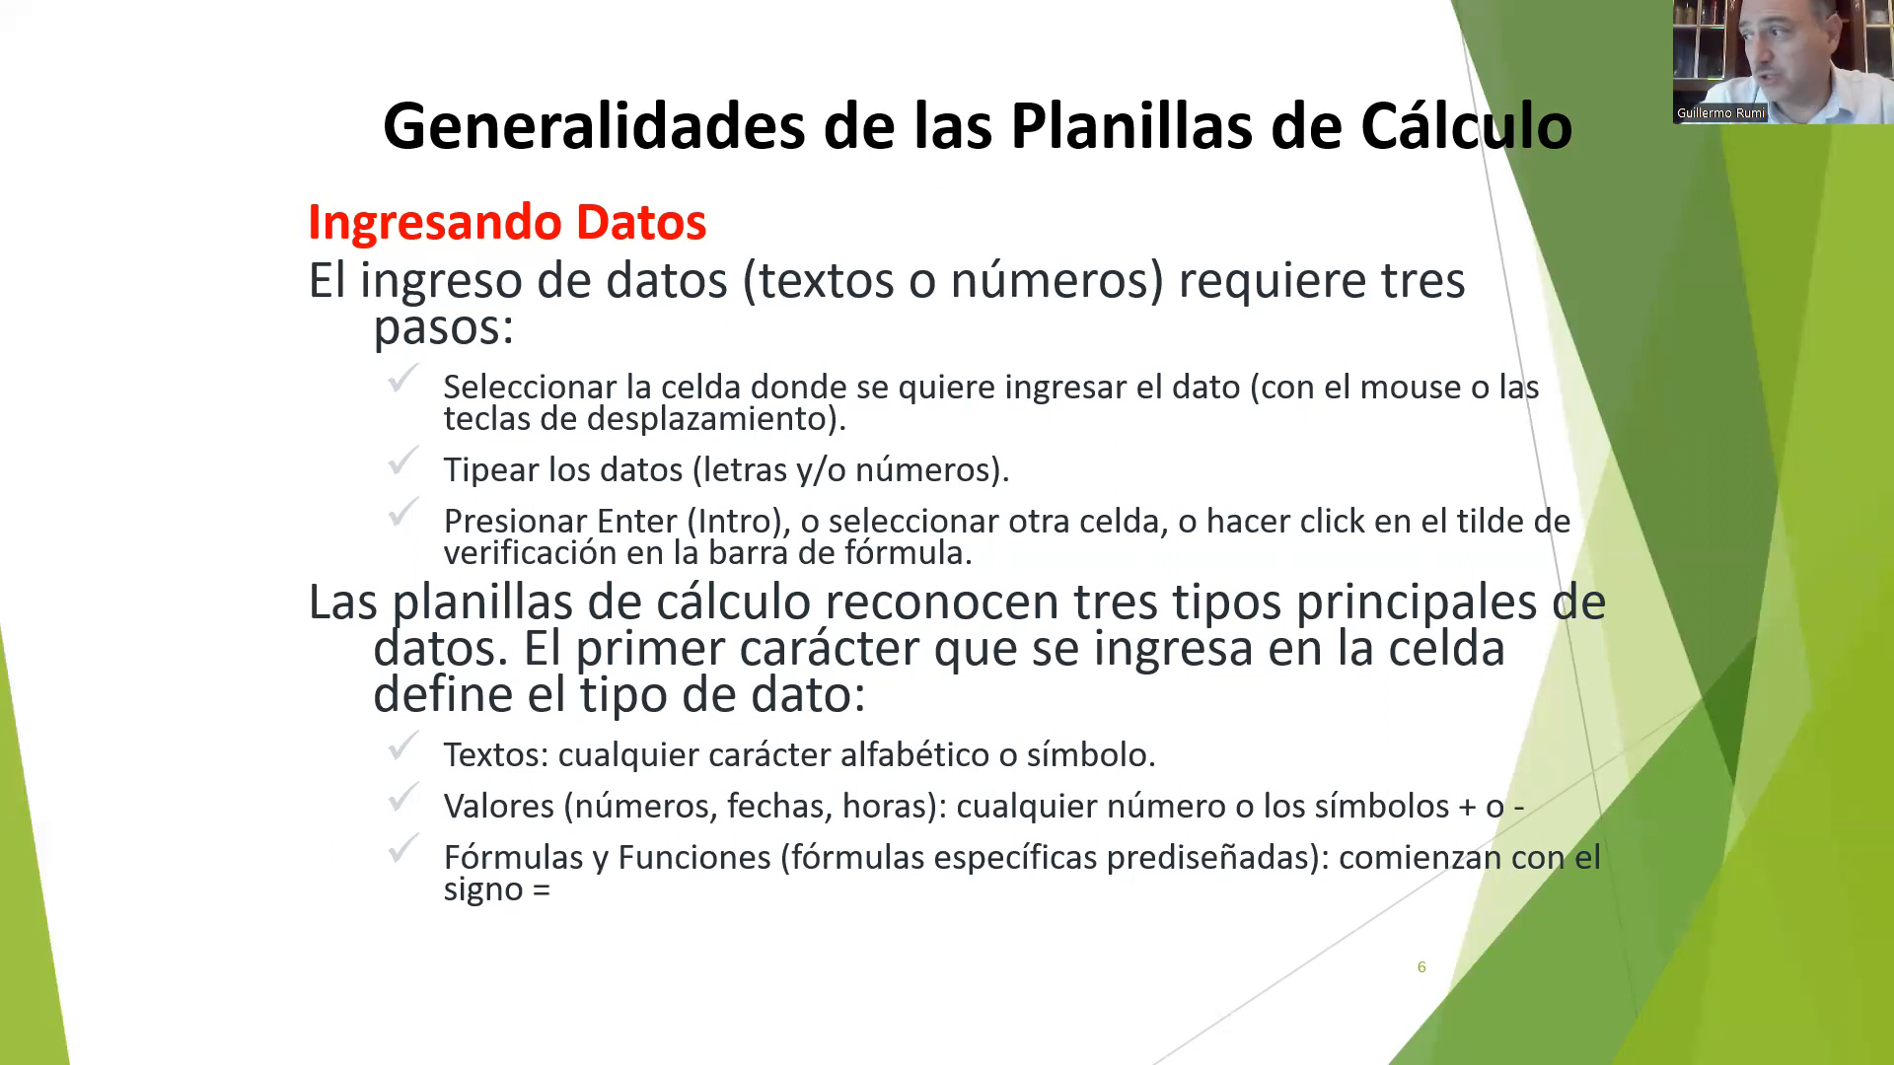
pyautogui.press('Right')
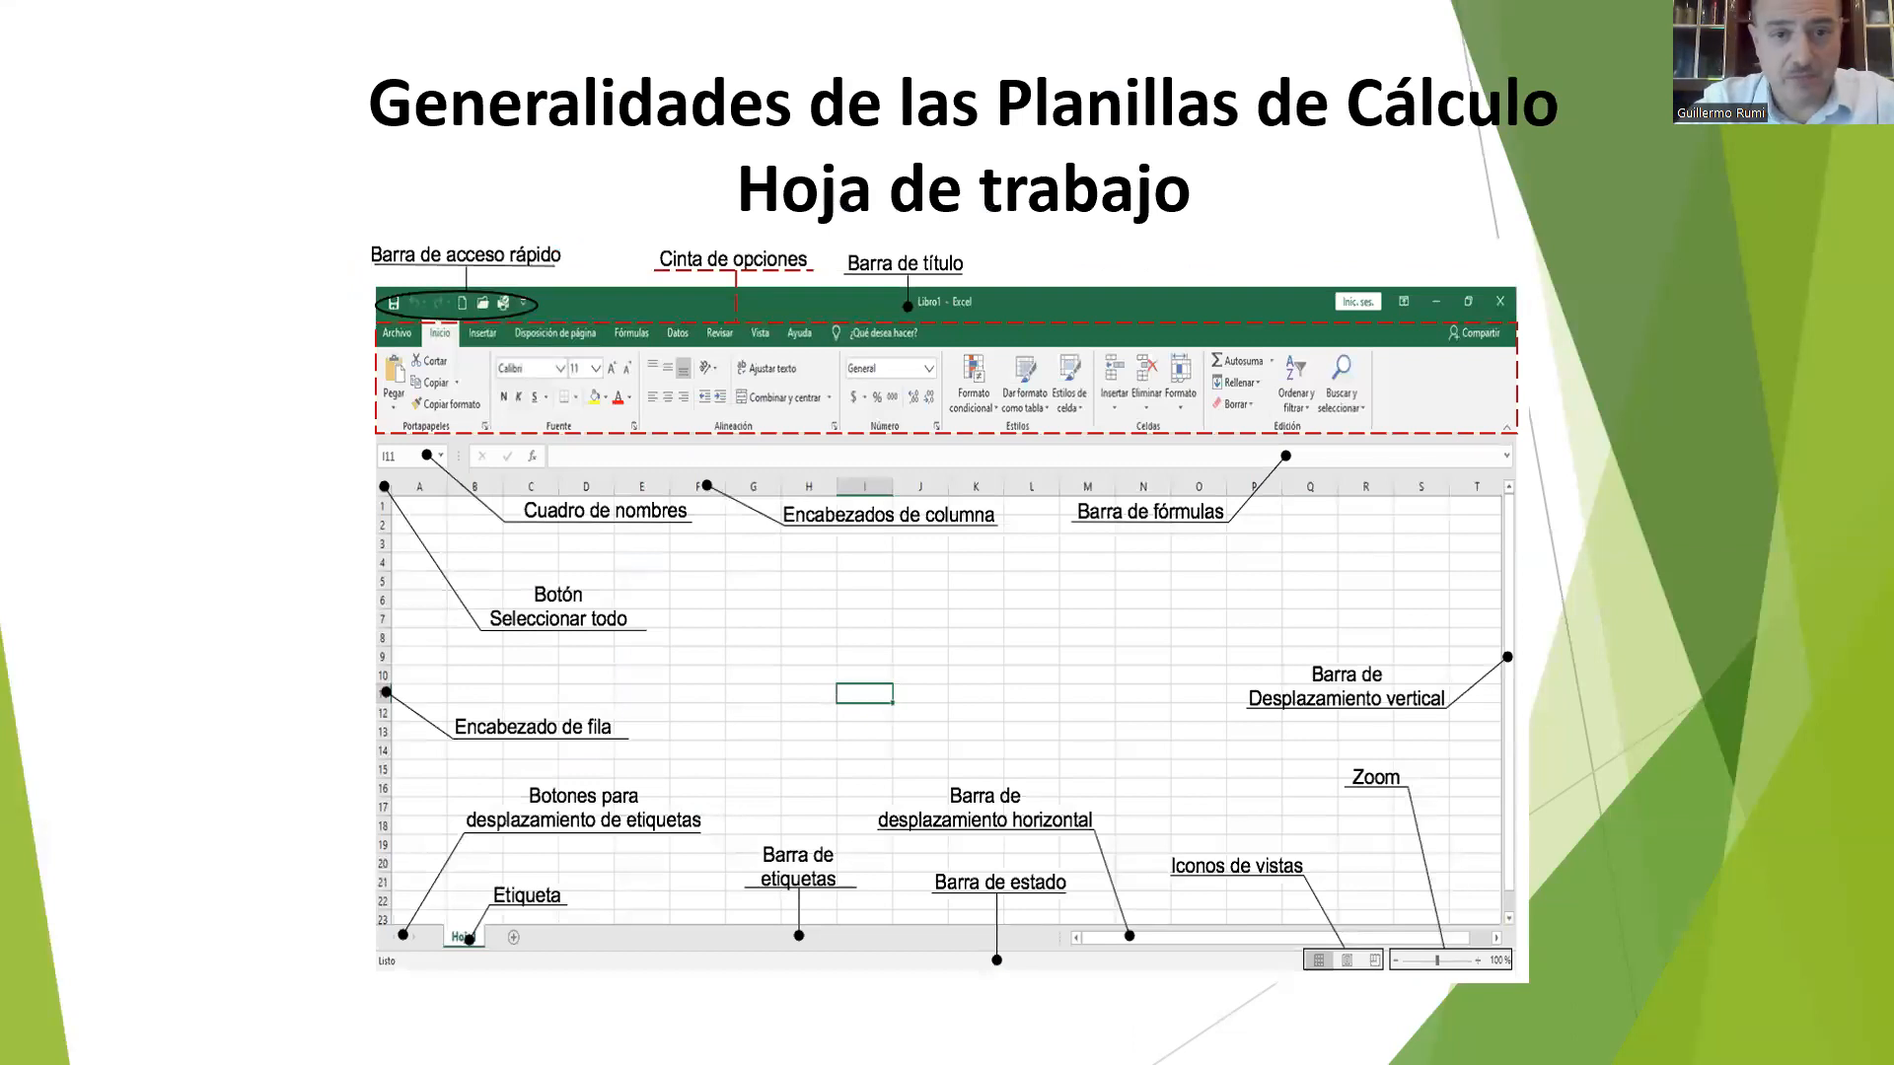
pyautogui.hotkey('alt', 'Tab')
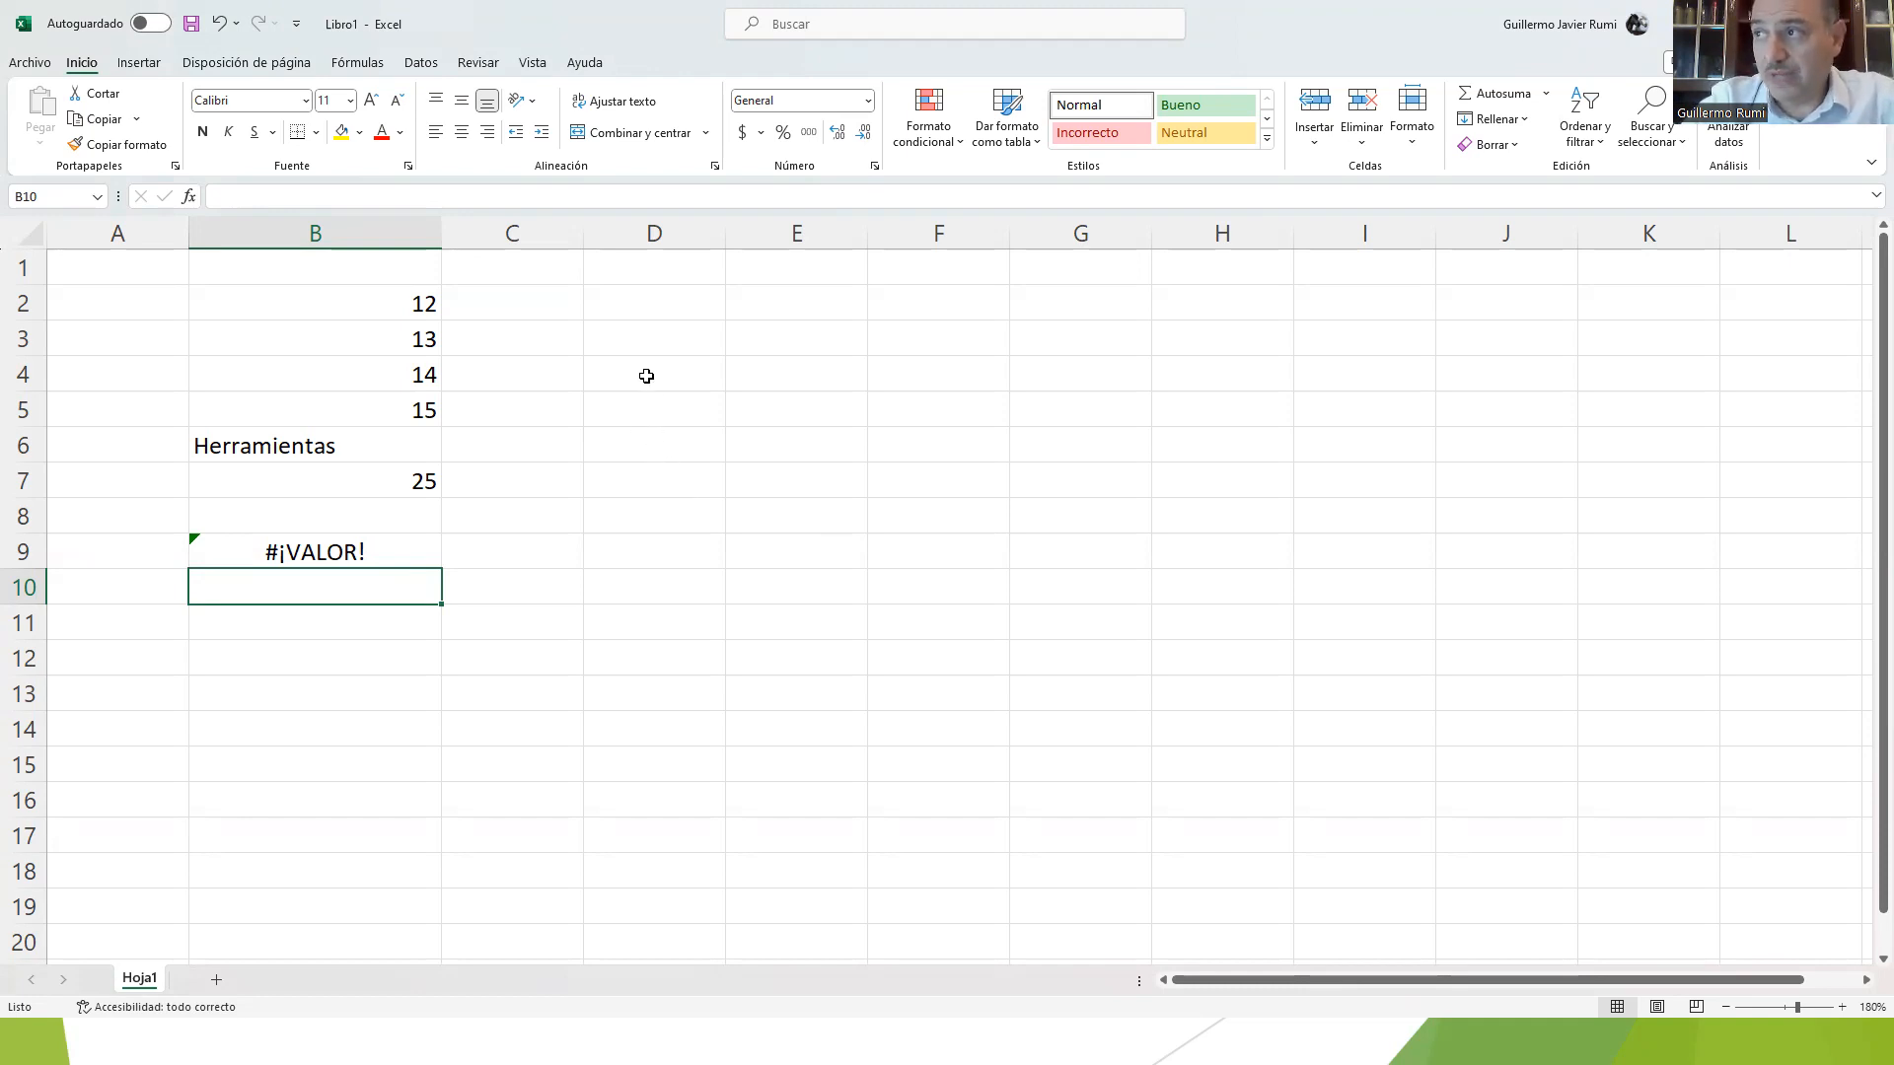
# Step: Select all of column D, move the selection to E2, and narrow column D to about a quarter of its width
pyautogui.click(654, 233)
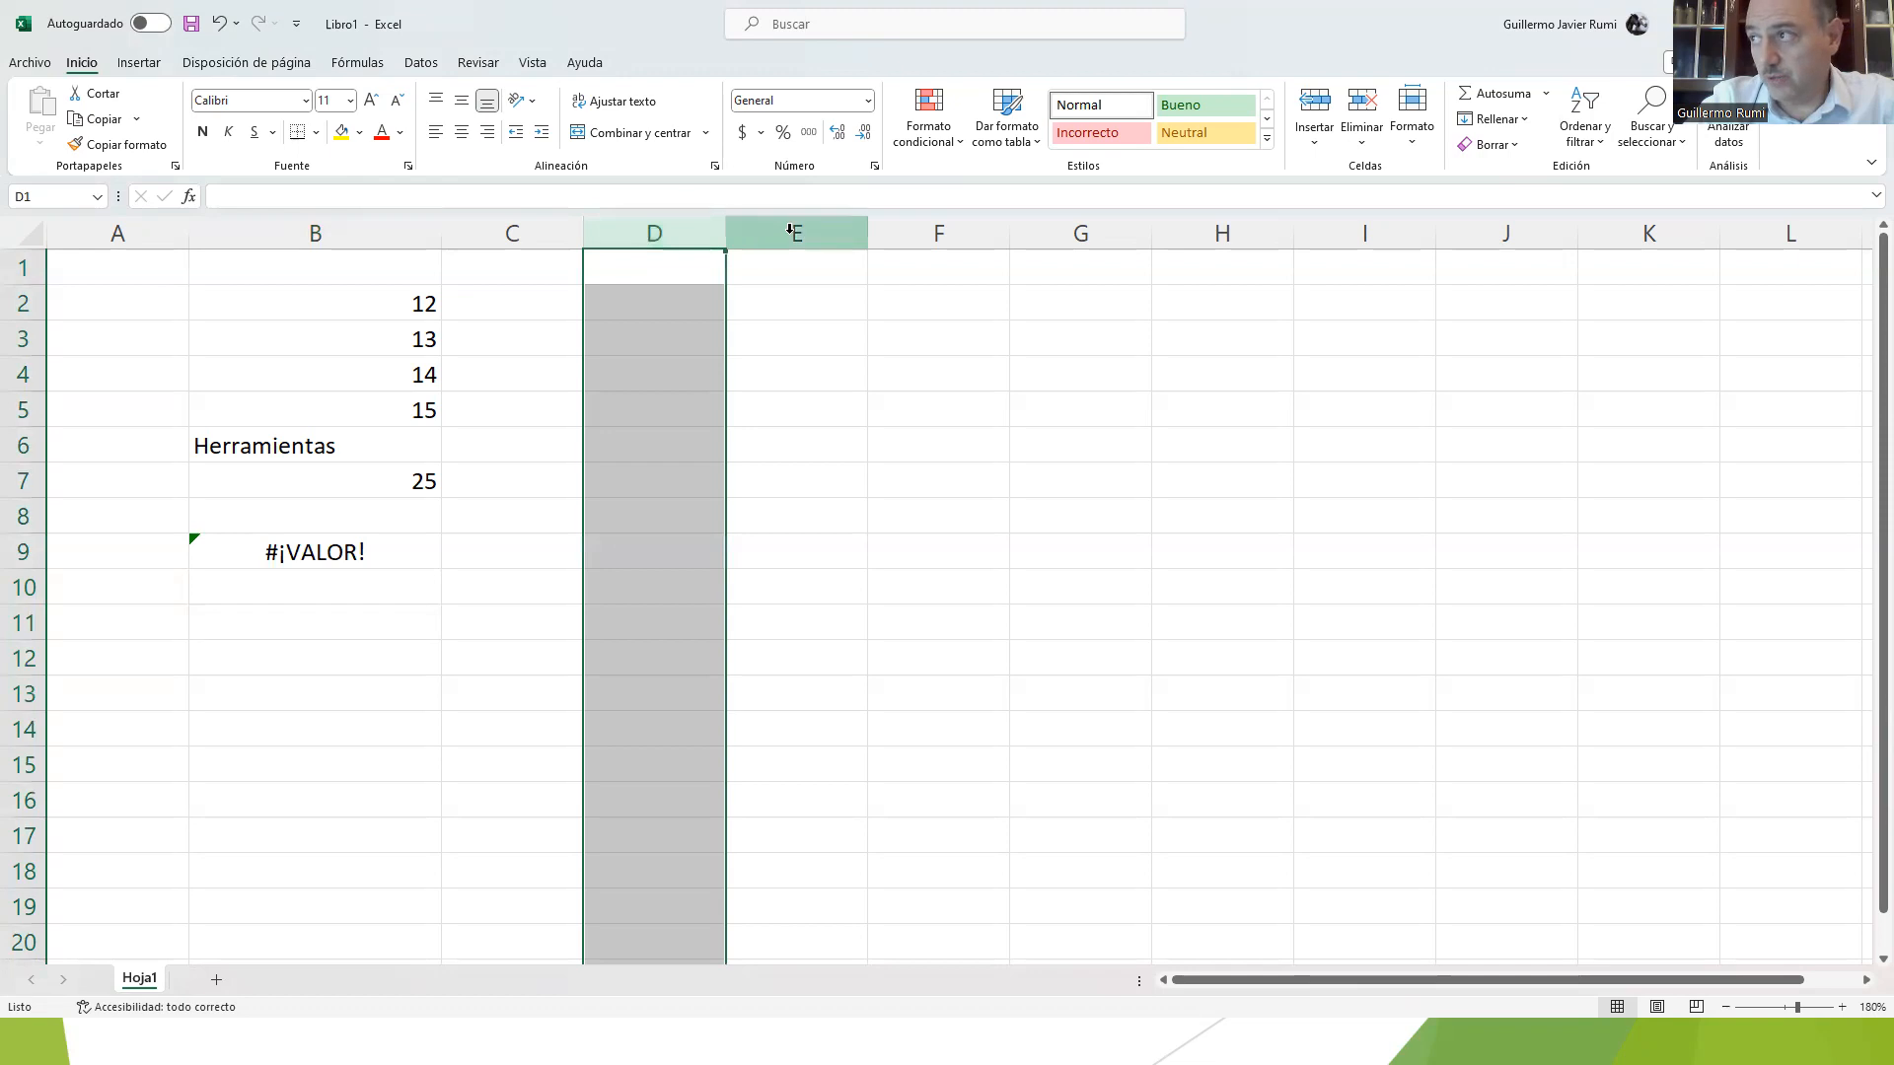
pyautogui.click(775, 305)
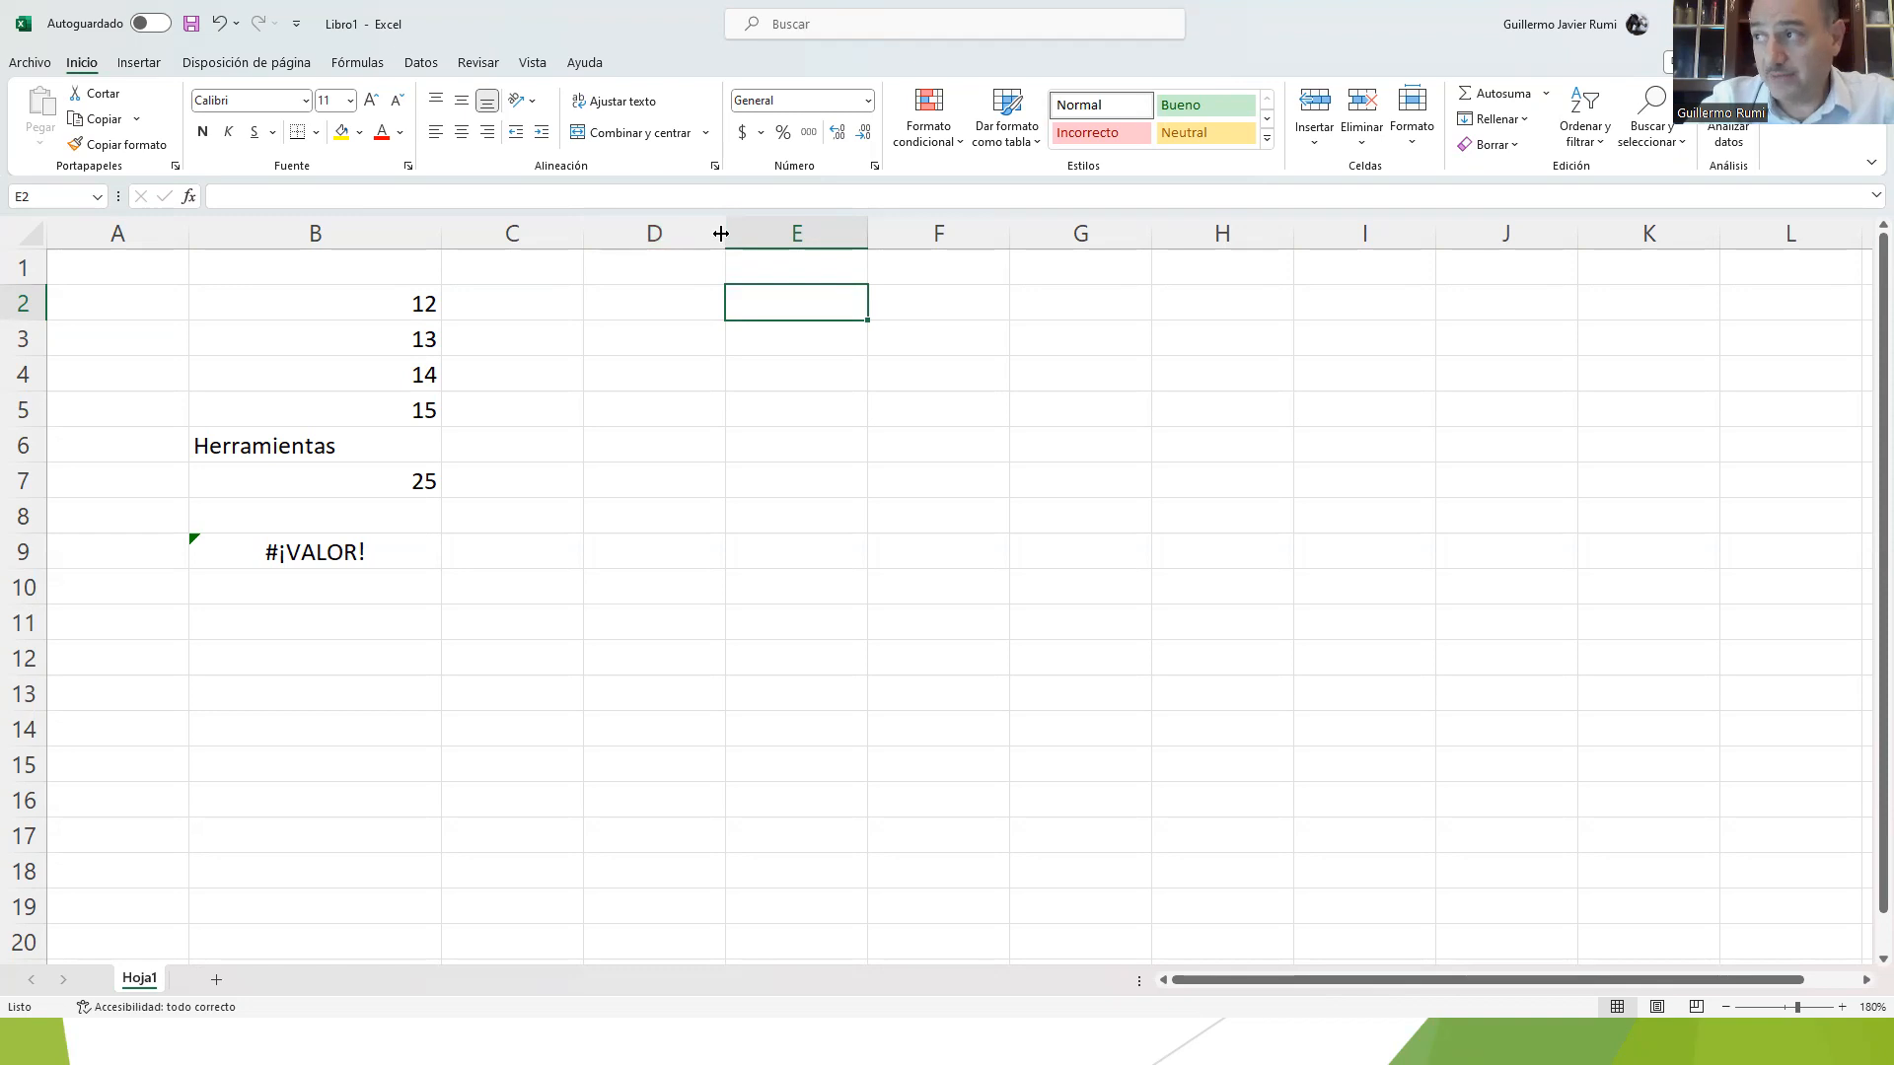
pyautogui.moveTo(721, 232); pyautogui.dragTo(721, 233)
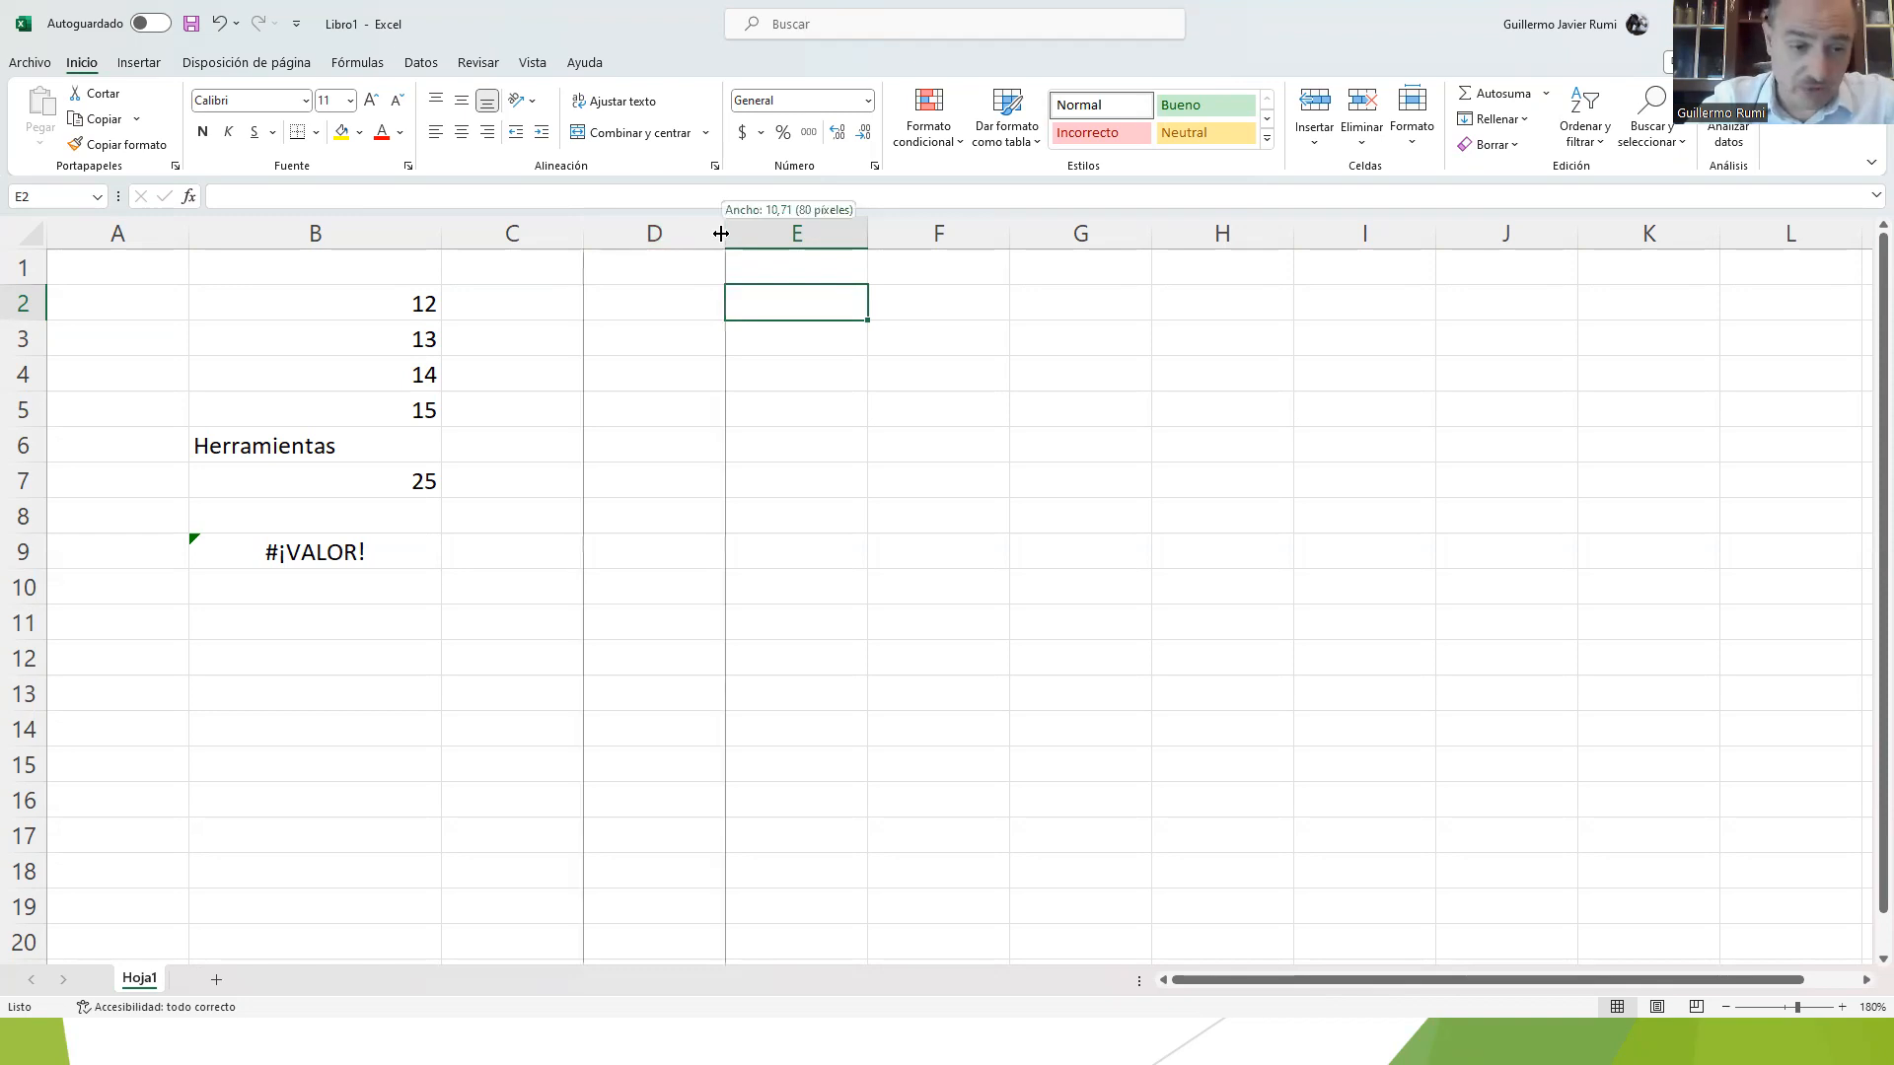
pyautogui.moveTo(721, 233); pyautogui.dragTo(616, 233)
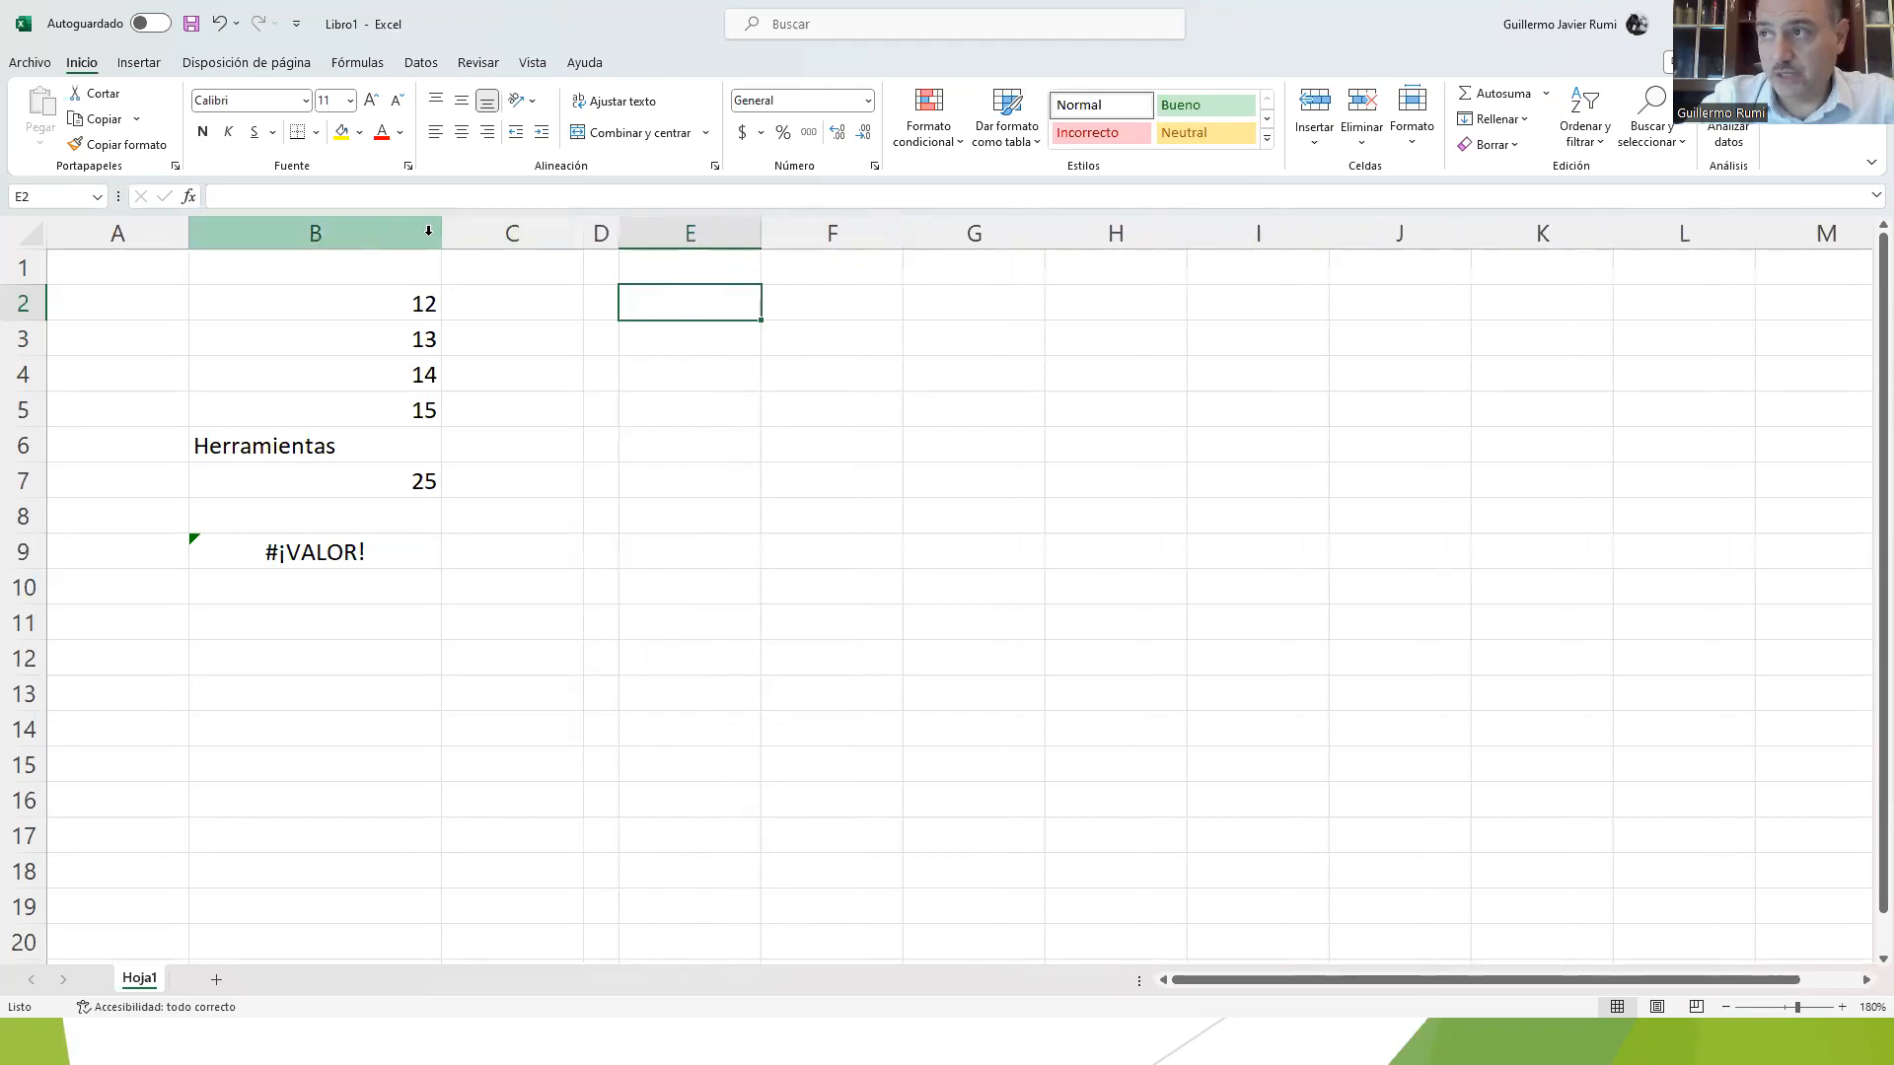
# Step: Shrink column B to a sliver and autofit it to its contents, and enlarge row 1 and autofit its height
pyautogui.moveTo(446, 235); pyautogui.dragTo(215, 243)
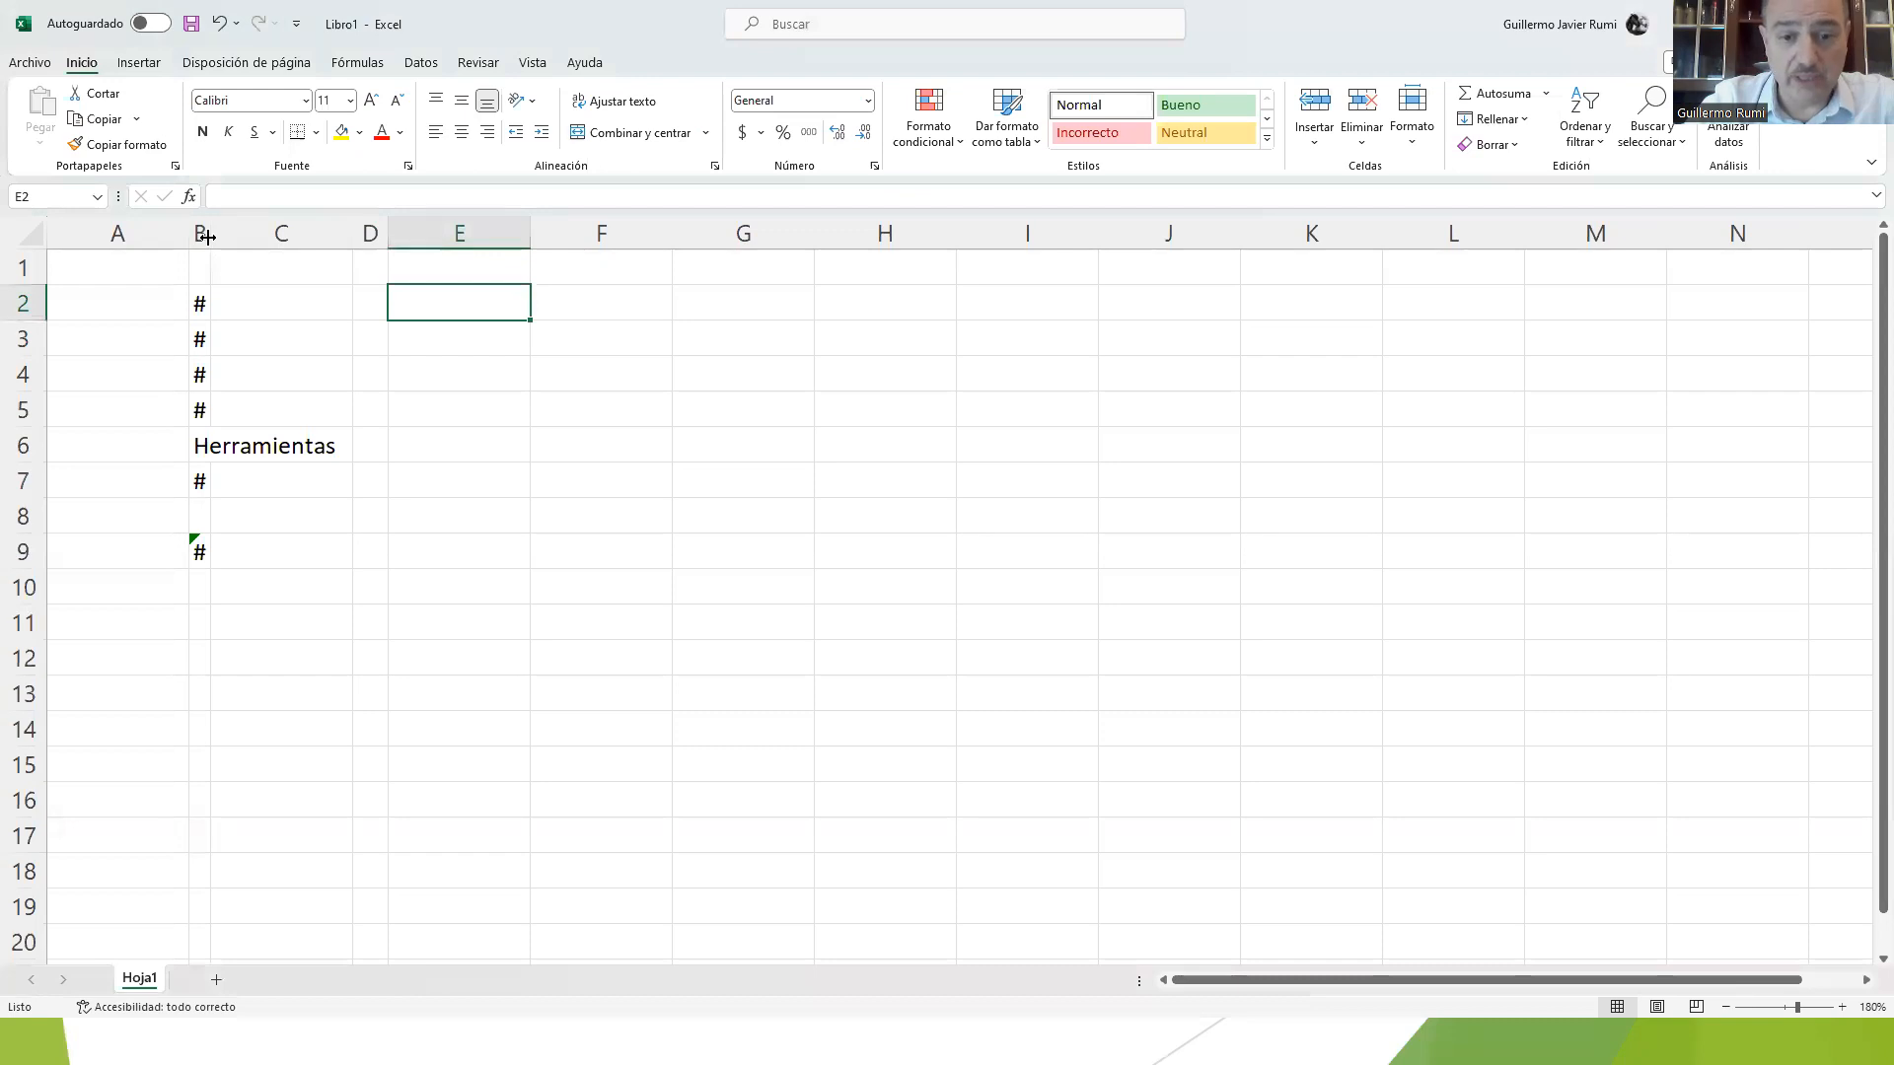
pyautogui.doubleClick(210, 236)
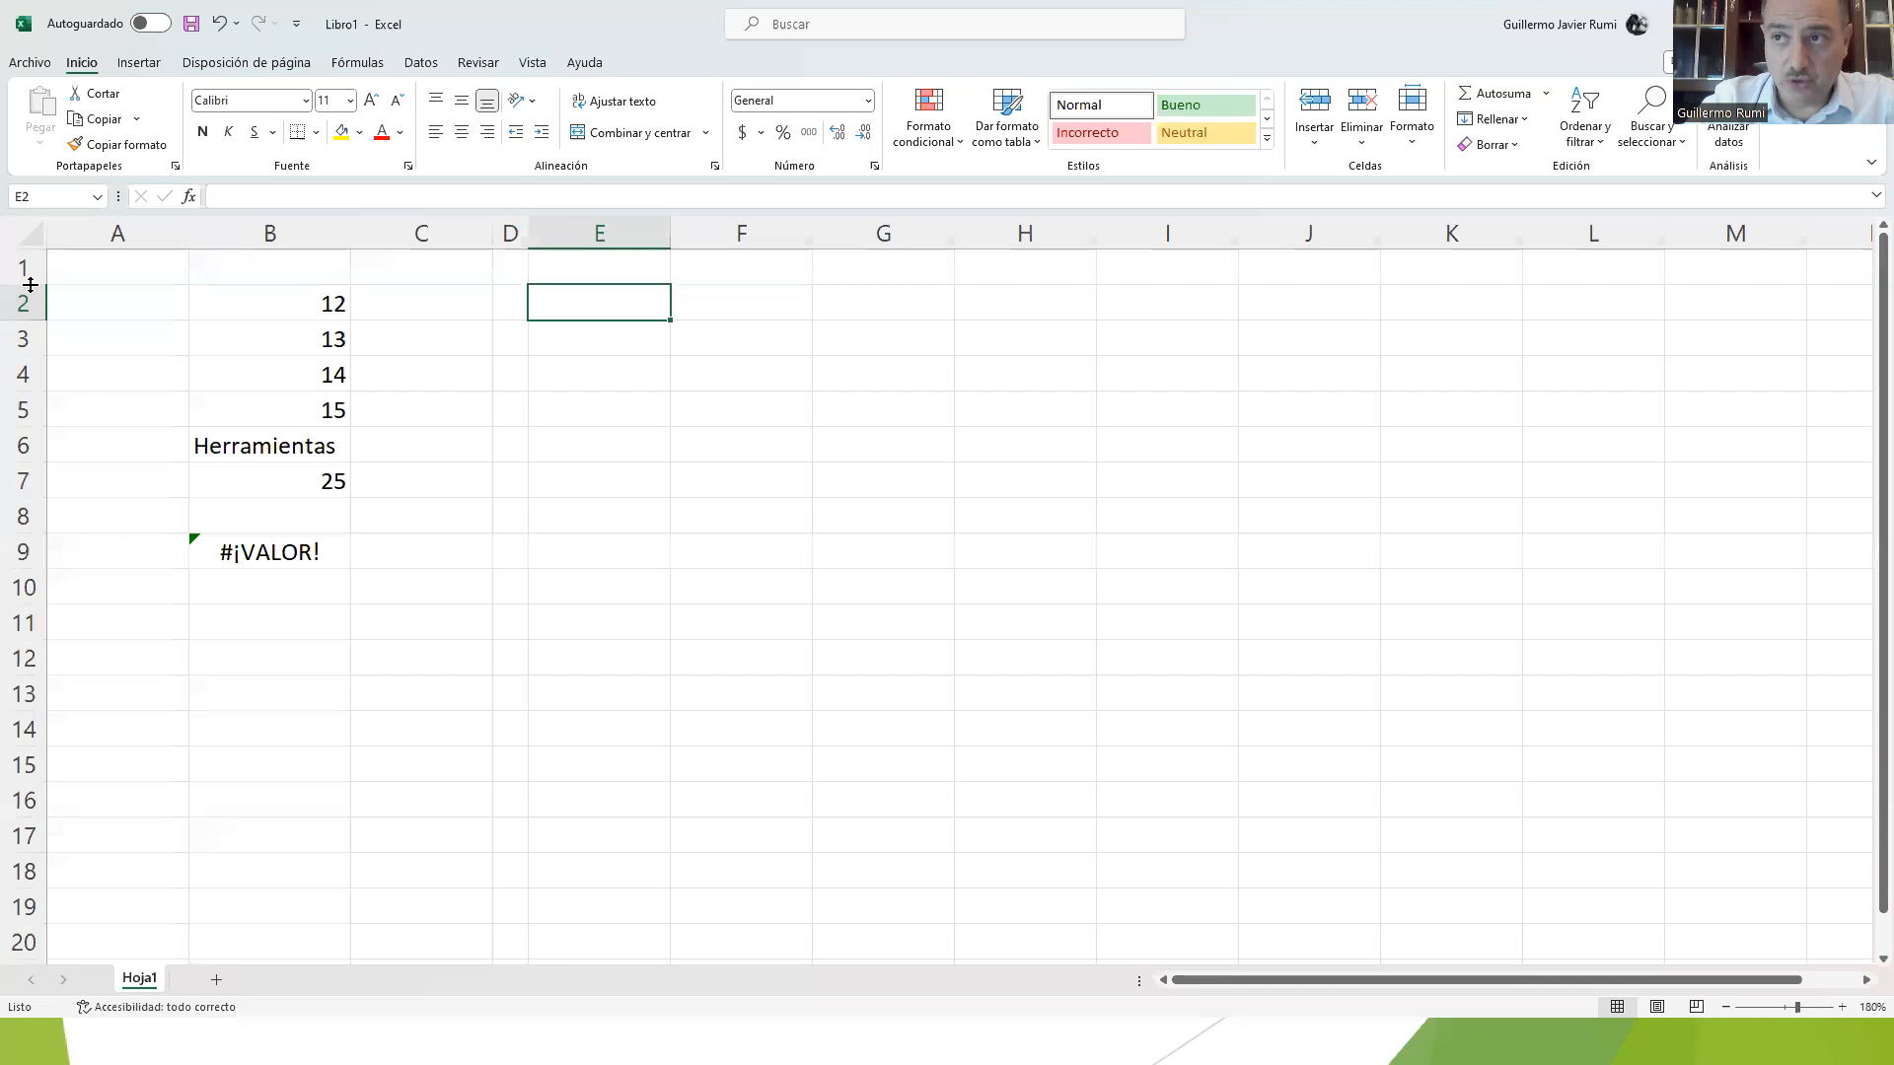
pyautogui.moveTo(30, 285); pyautogui.dragTo(19, 323)
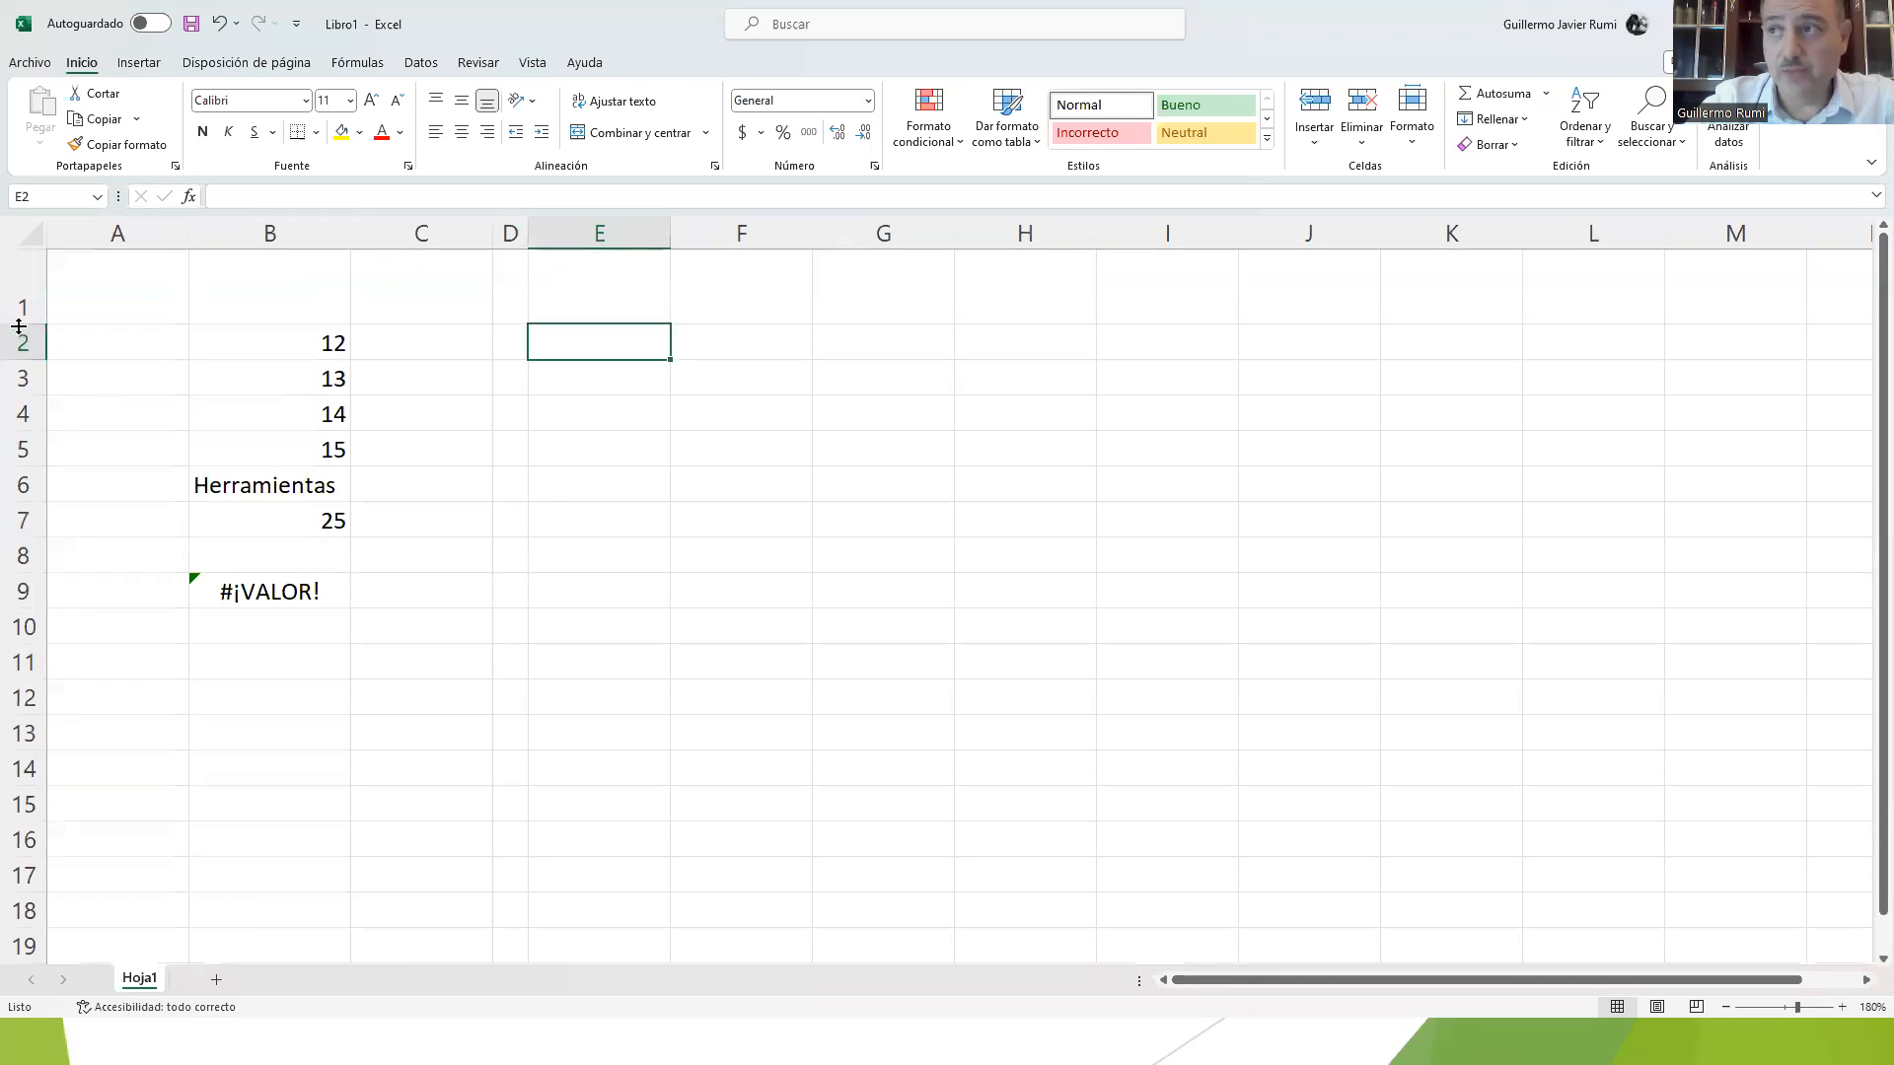
pyautogui.doubleClick(20, 323)
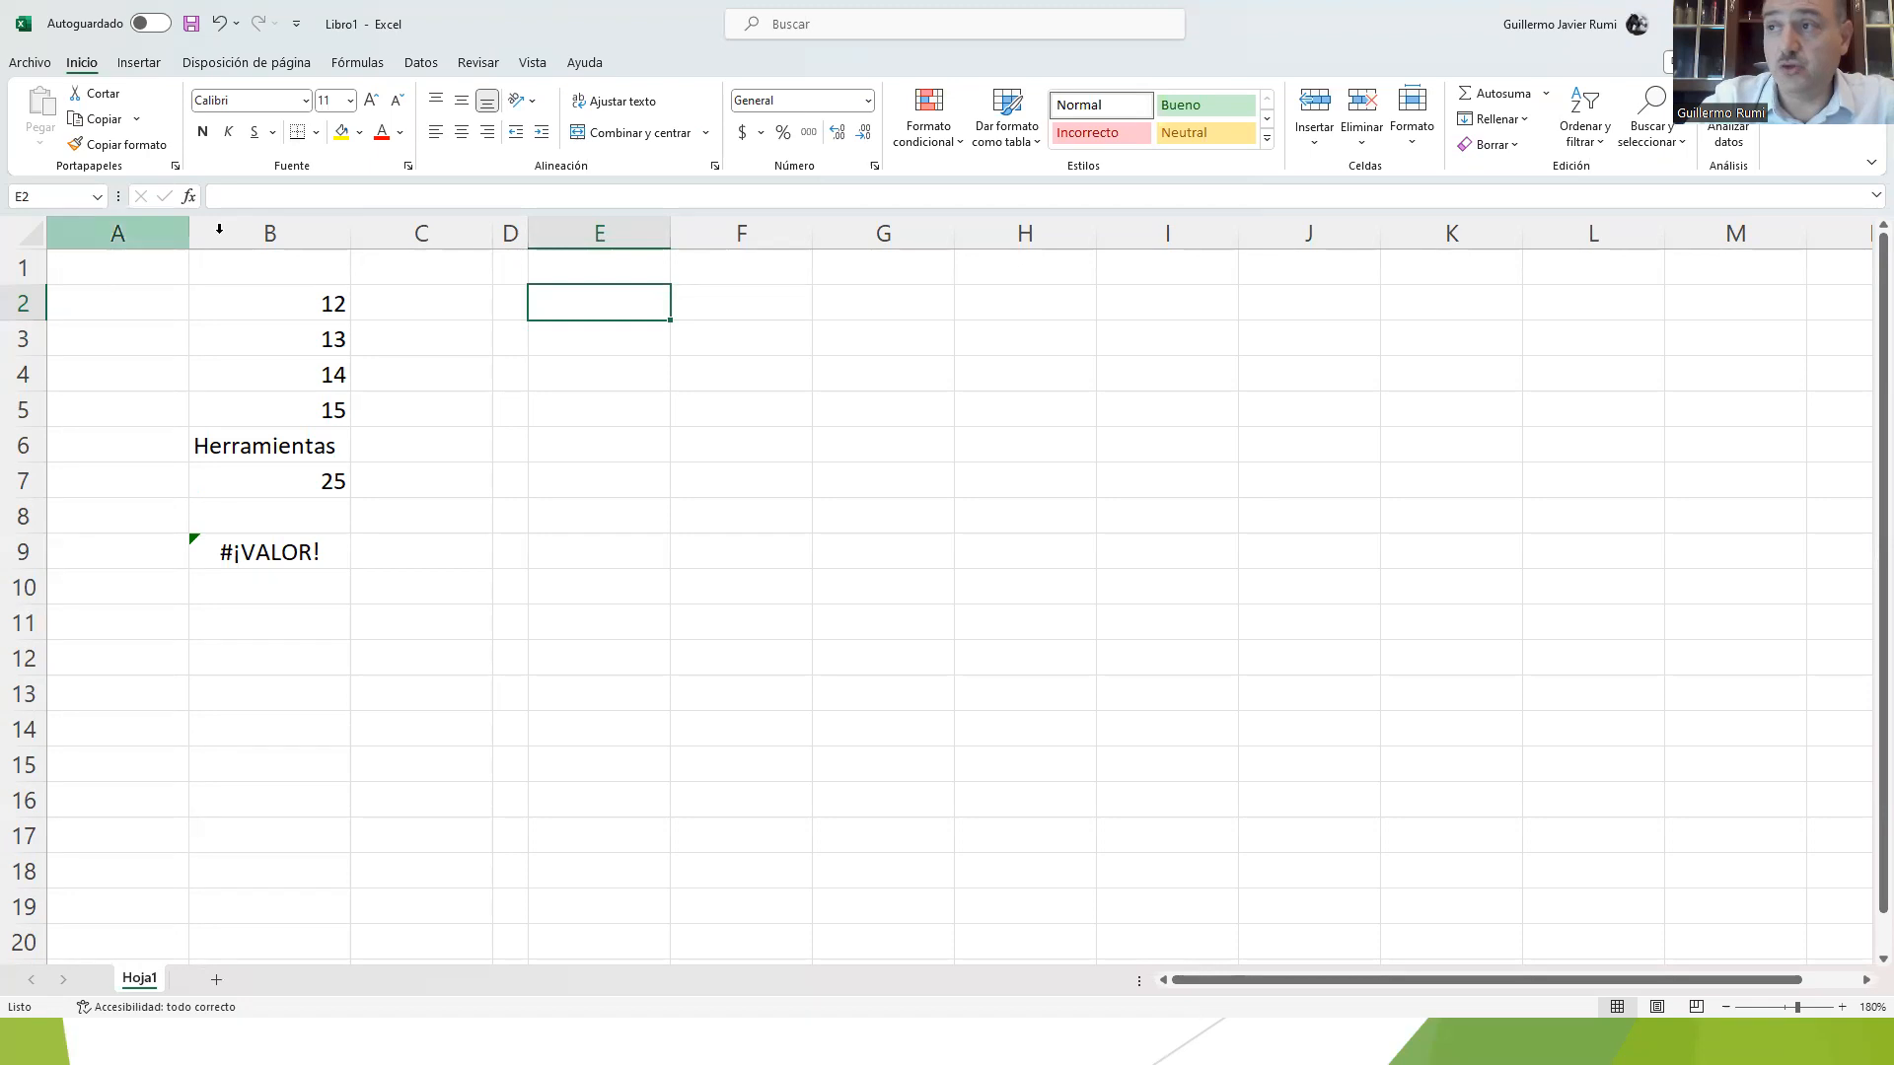
# Step: Increase the font size of the text "Herramientas" in cell B6 to 24
pyautogui.click(242, 454)
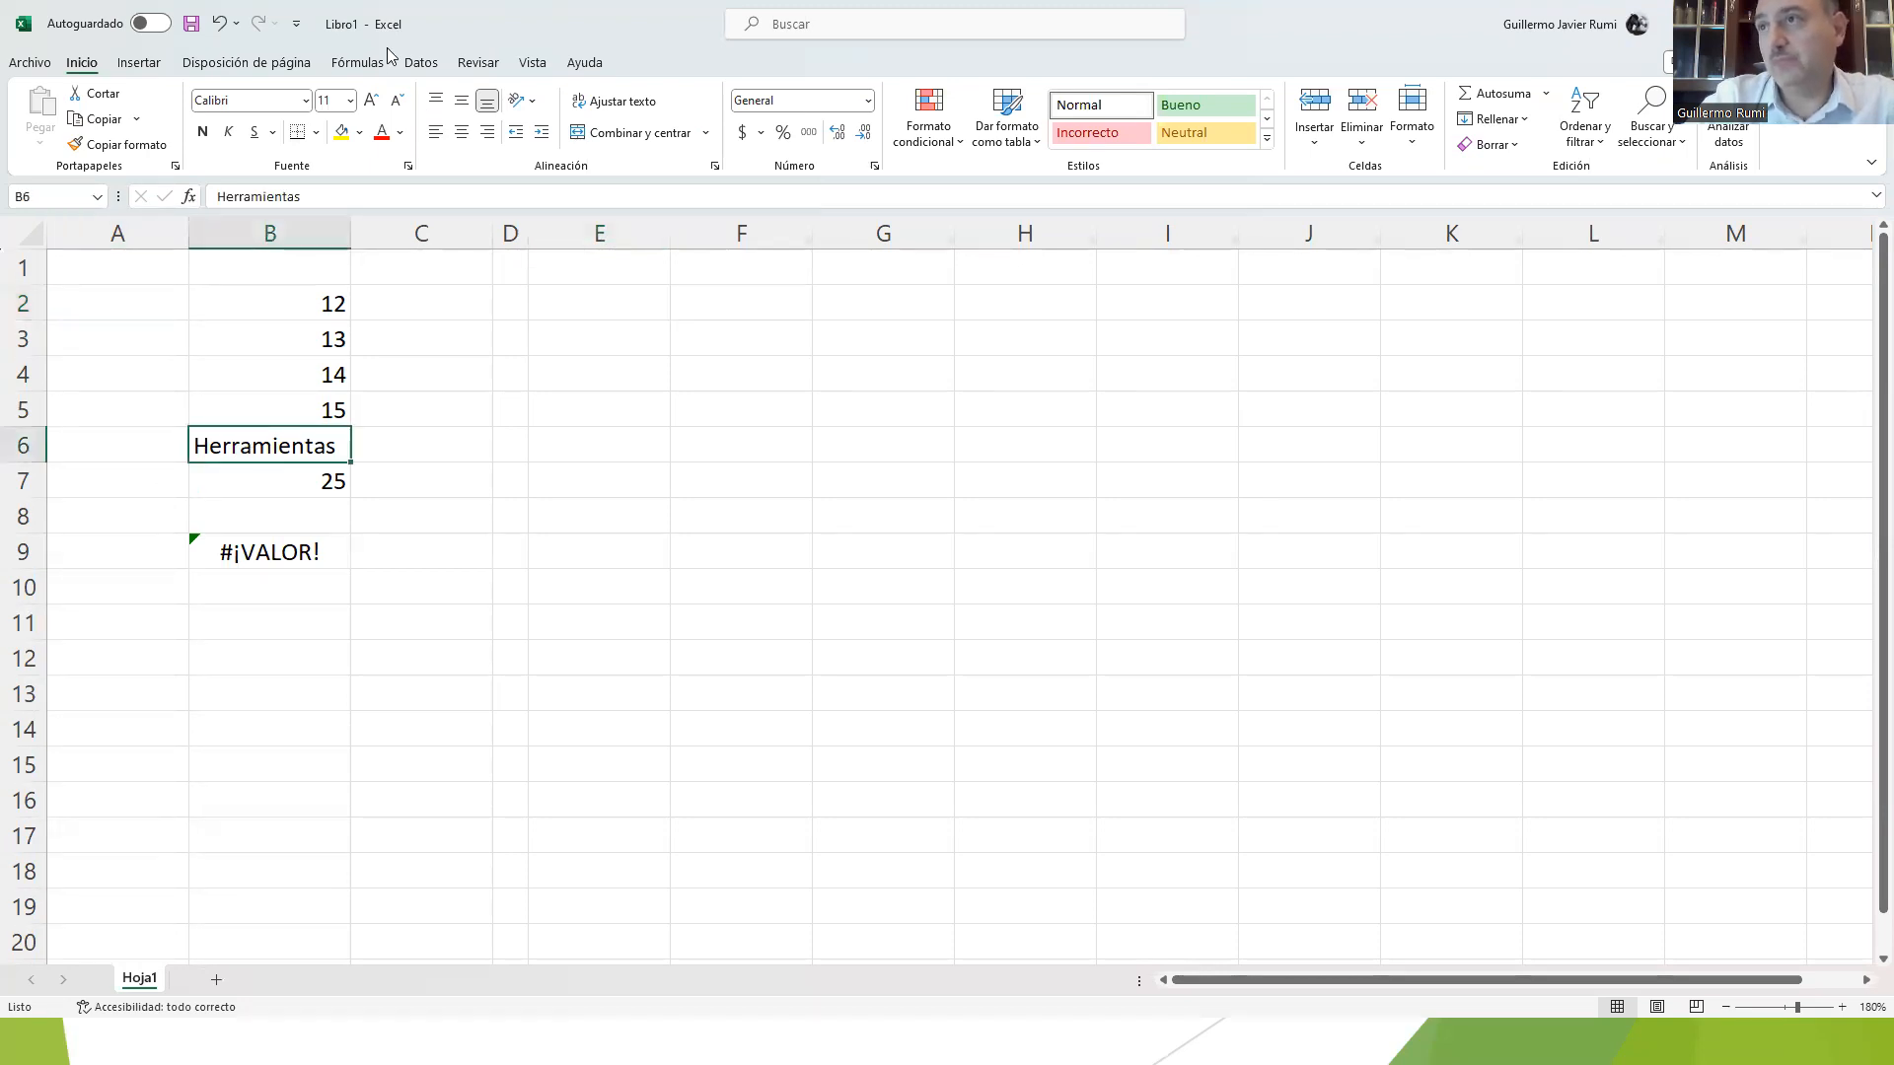
pyautogui.click(378, 109)
pyautogui.click(378, 109)
pyautogui.click(378, 109)
pyautogui.click(378, 108)
pyautogui.click(378, 108)
pyautogui.click(378, 108)
pyautogui.click(378, 108)
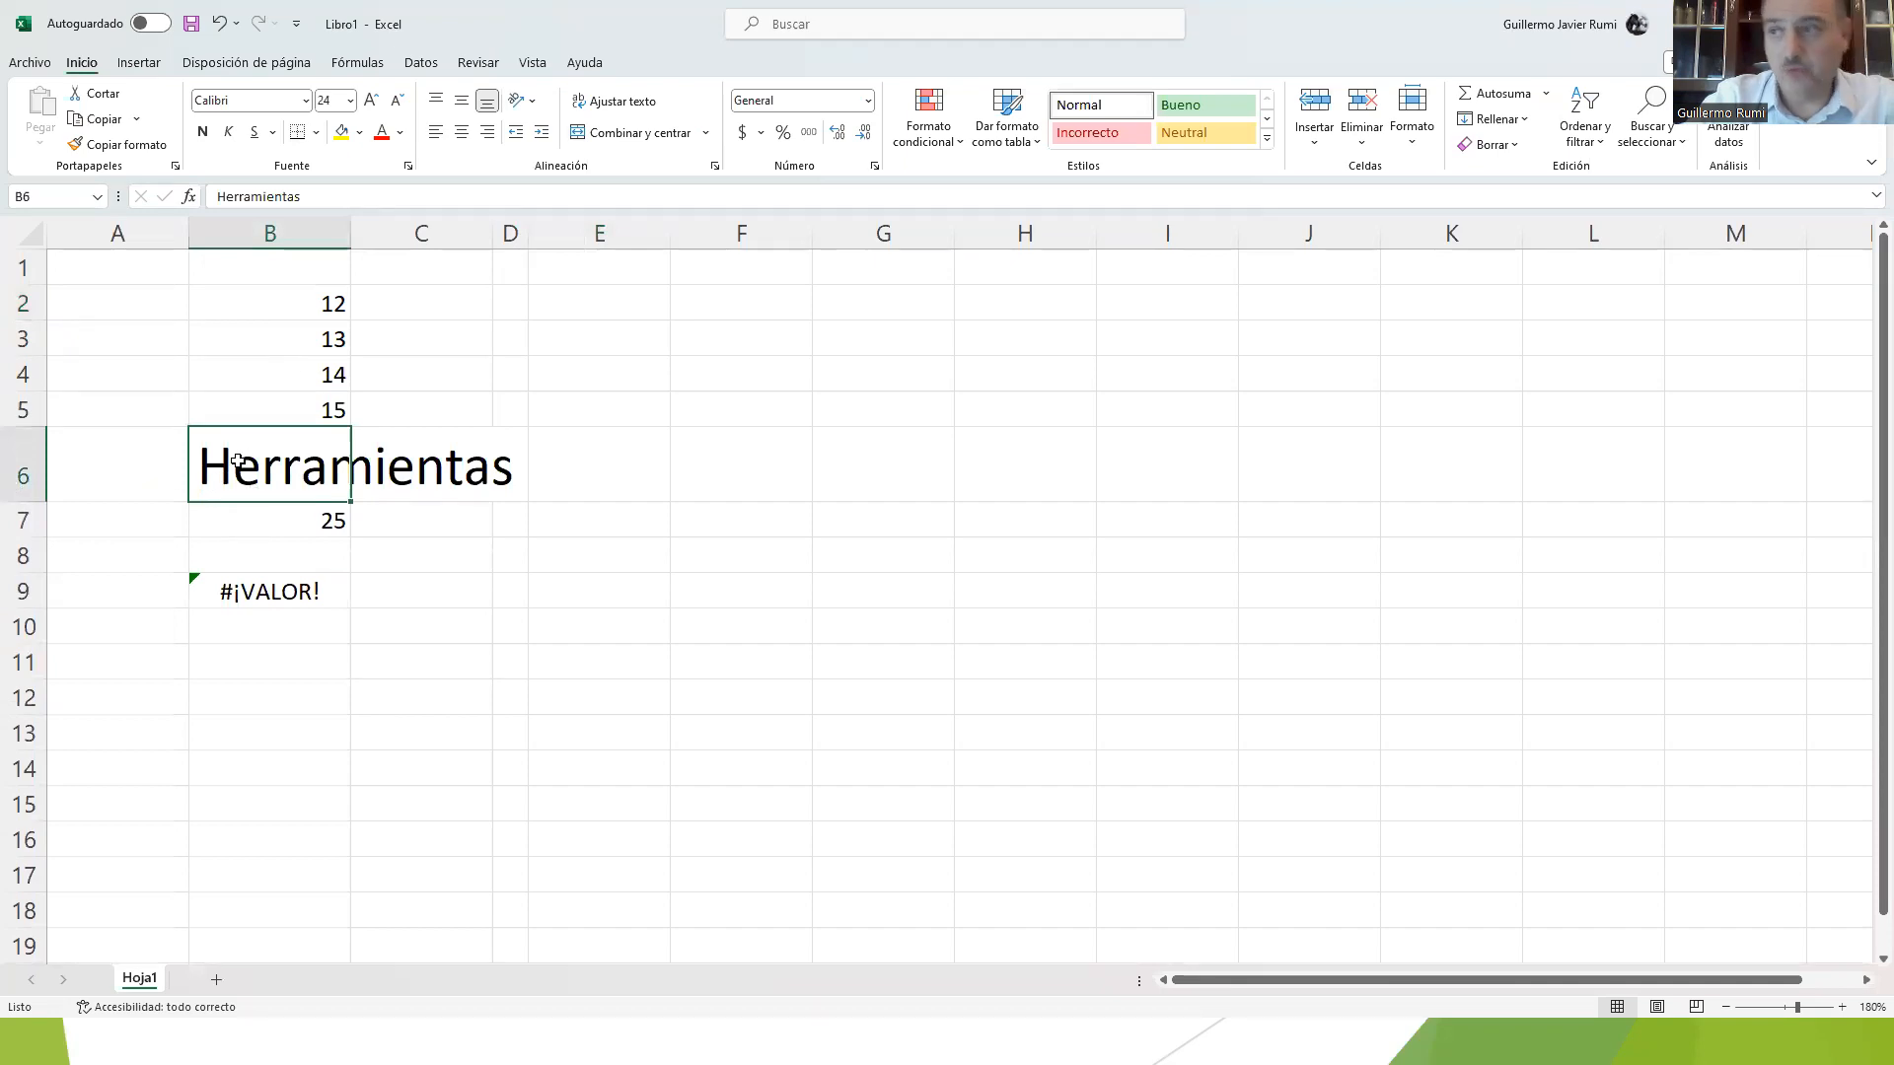
# Step: Copy B6 and paste its text into B10 without the source formatting, after undoing a regular paste there
pyautogui.hotkey('ctrl', 'c')
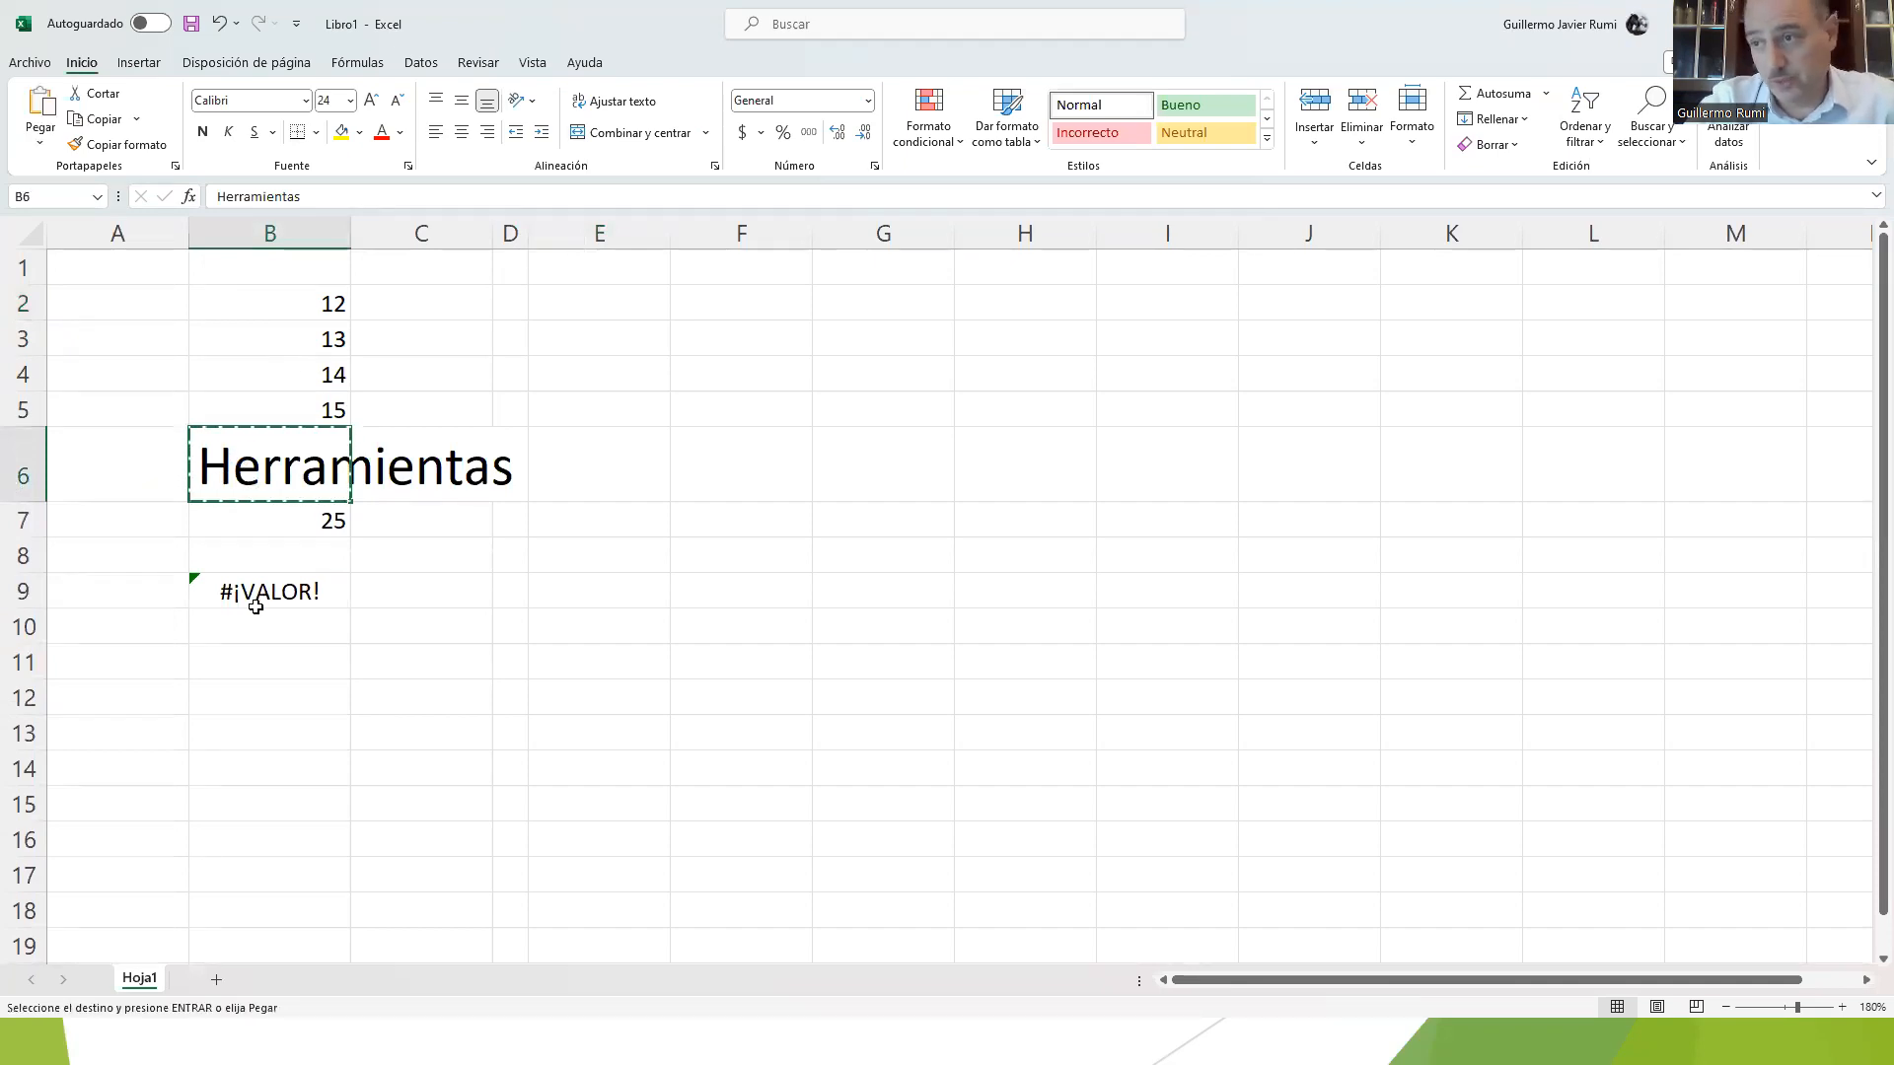
pyautogui.click(254, 624)
pyautogui.hotkey('ctrl', 'v')
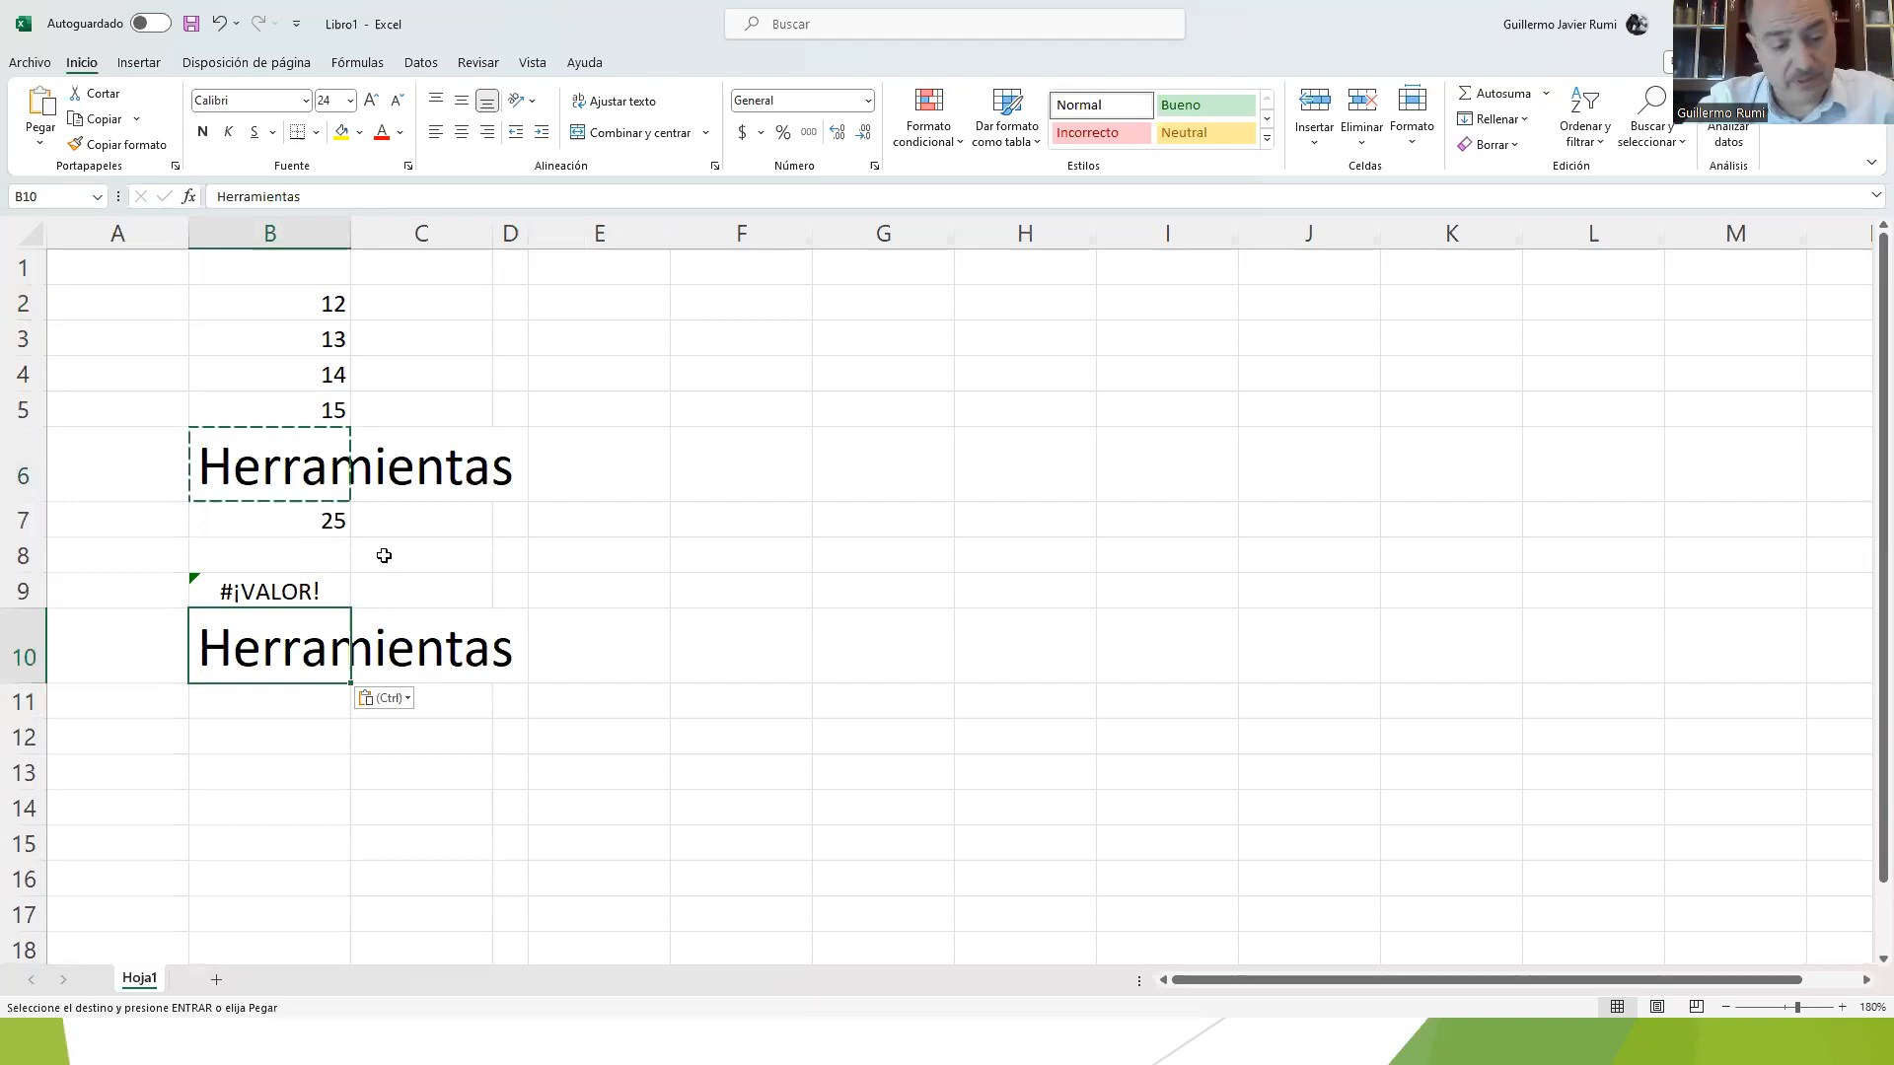
pyautogui.hotkey('ctrl', 'z')
pyautogui.rightClick(264, 627)
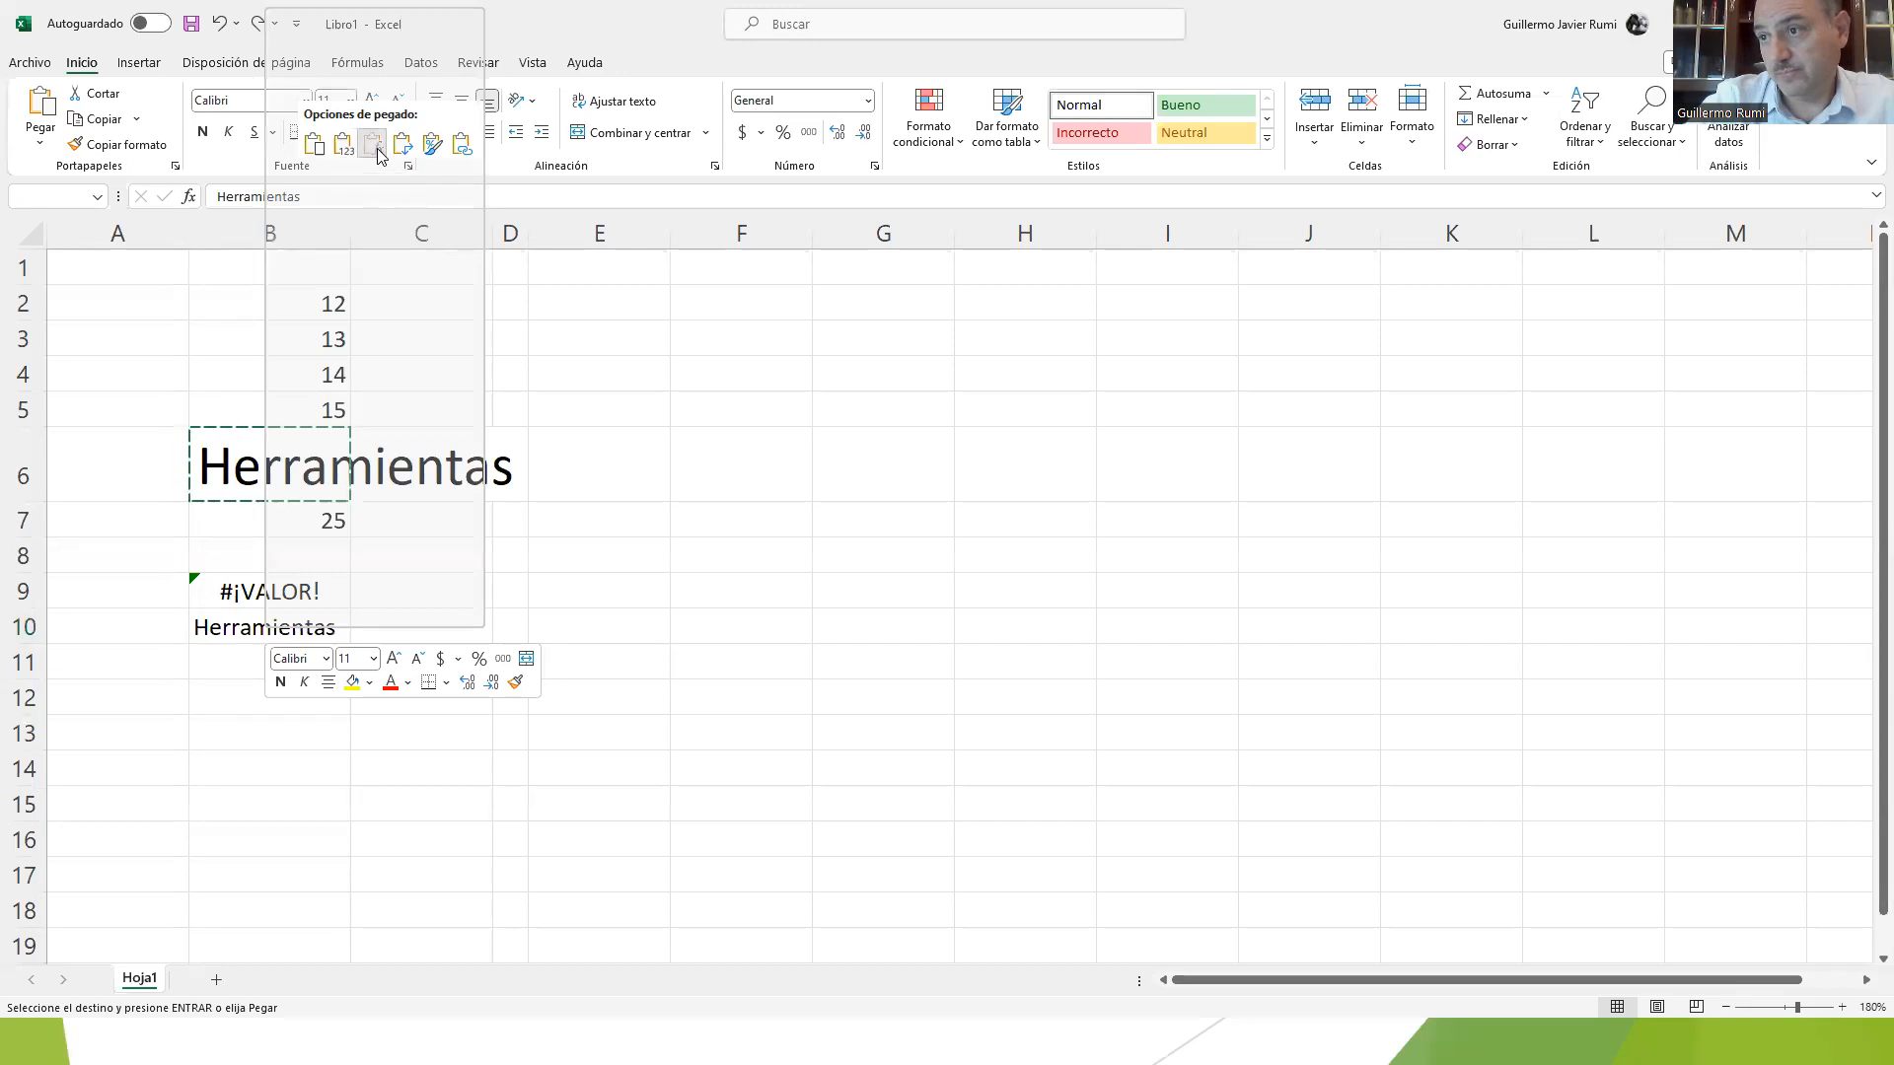
pyautogui.click(378, 155)
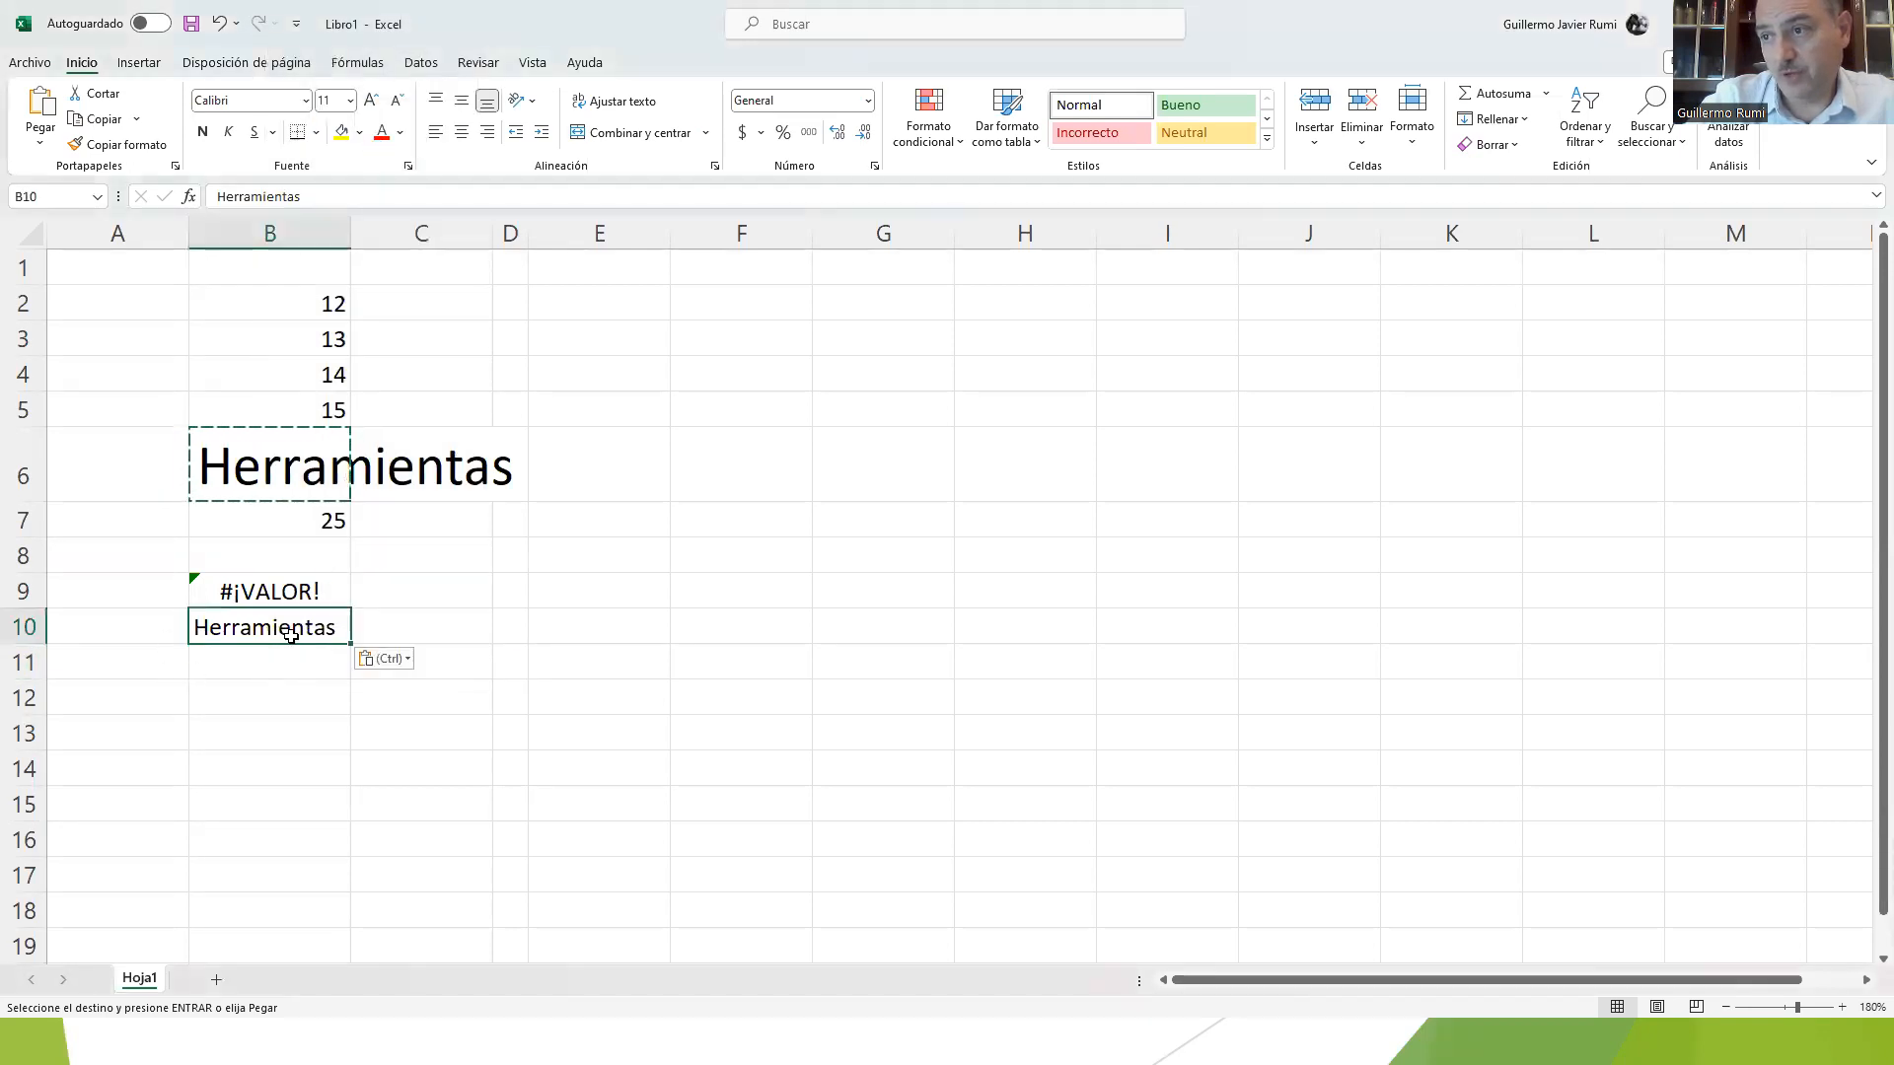
pyautogui.press('Escape')
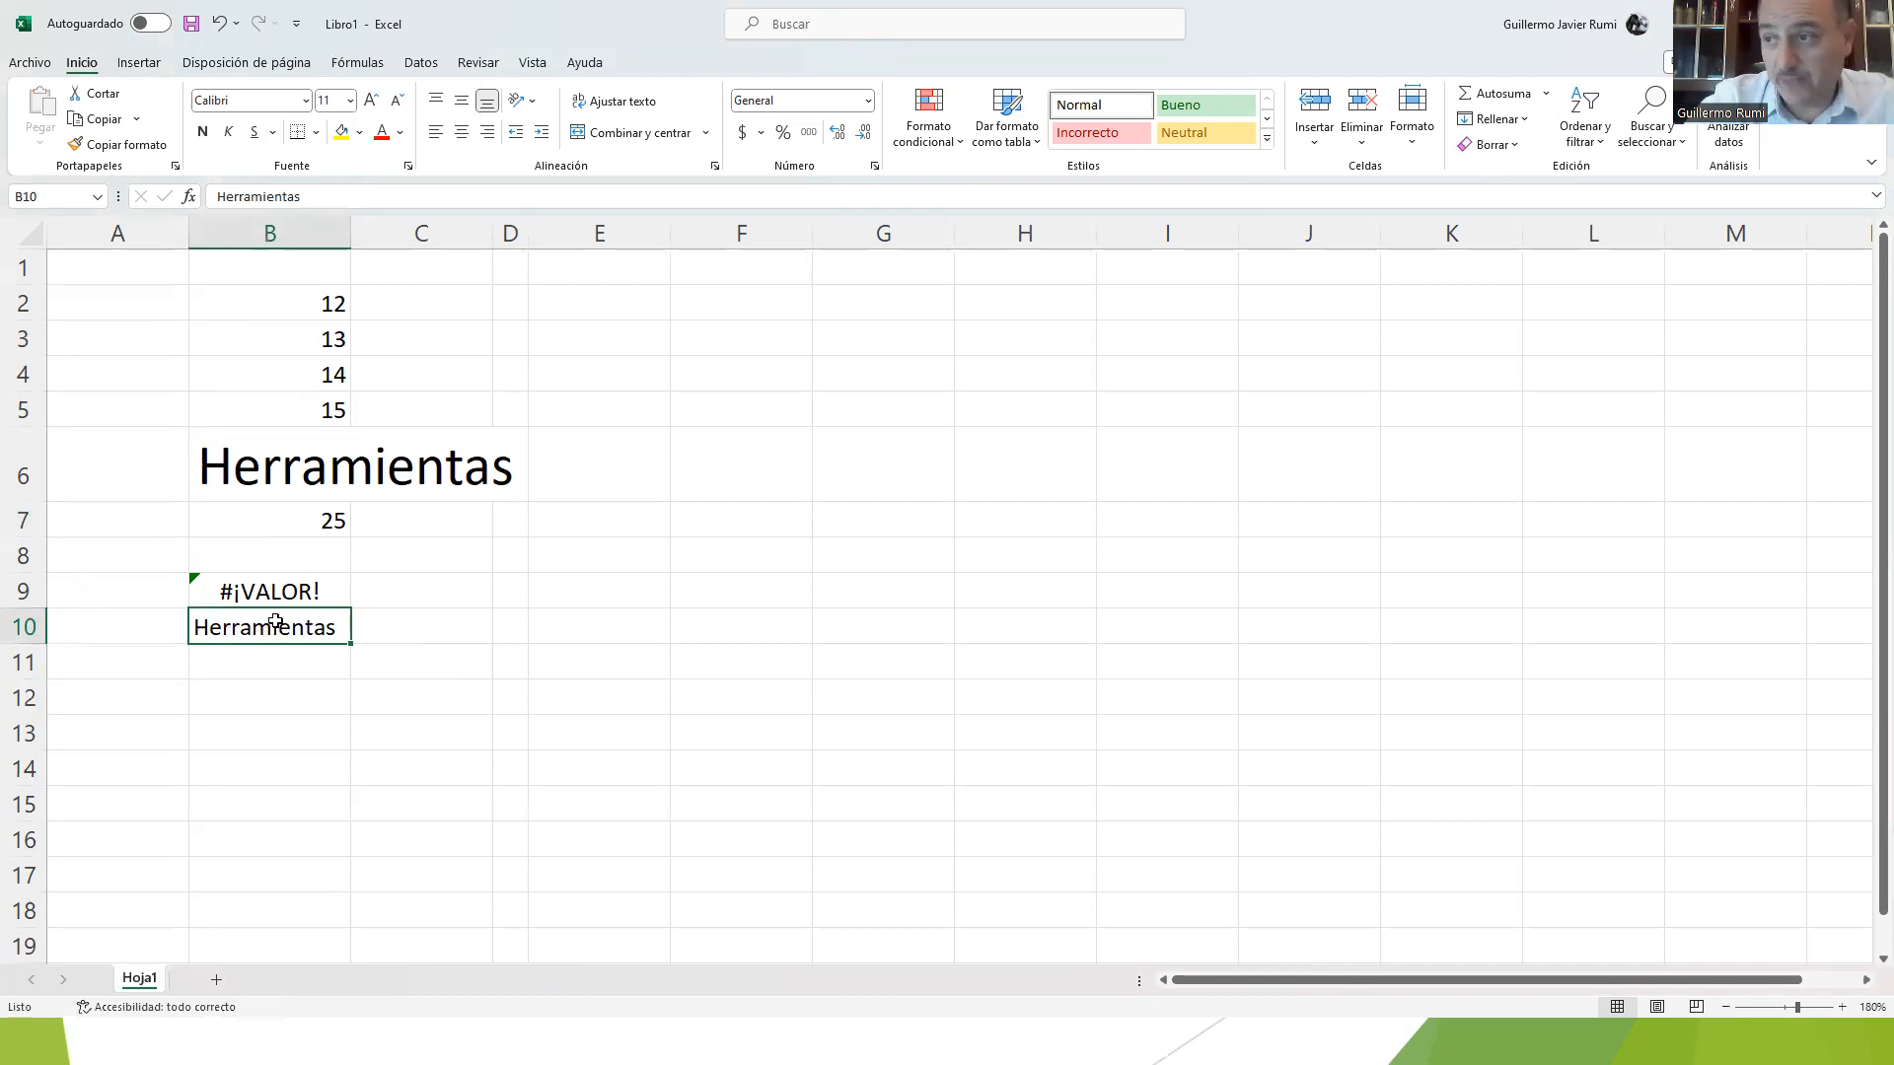
# Step: Shrink row 10 to about half its height and autofit it to its contents again
pyautogui.moveTo(31, 644); pyautogui.dragTo(36, 630)
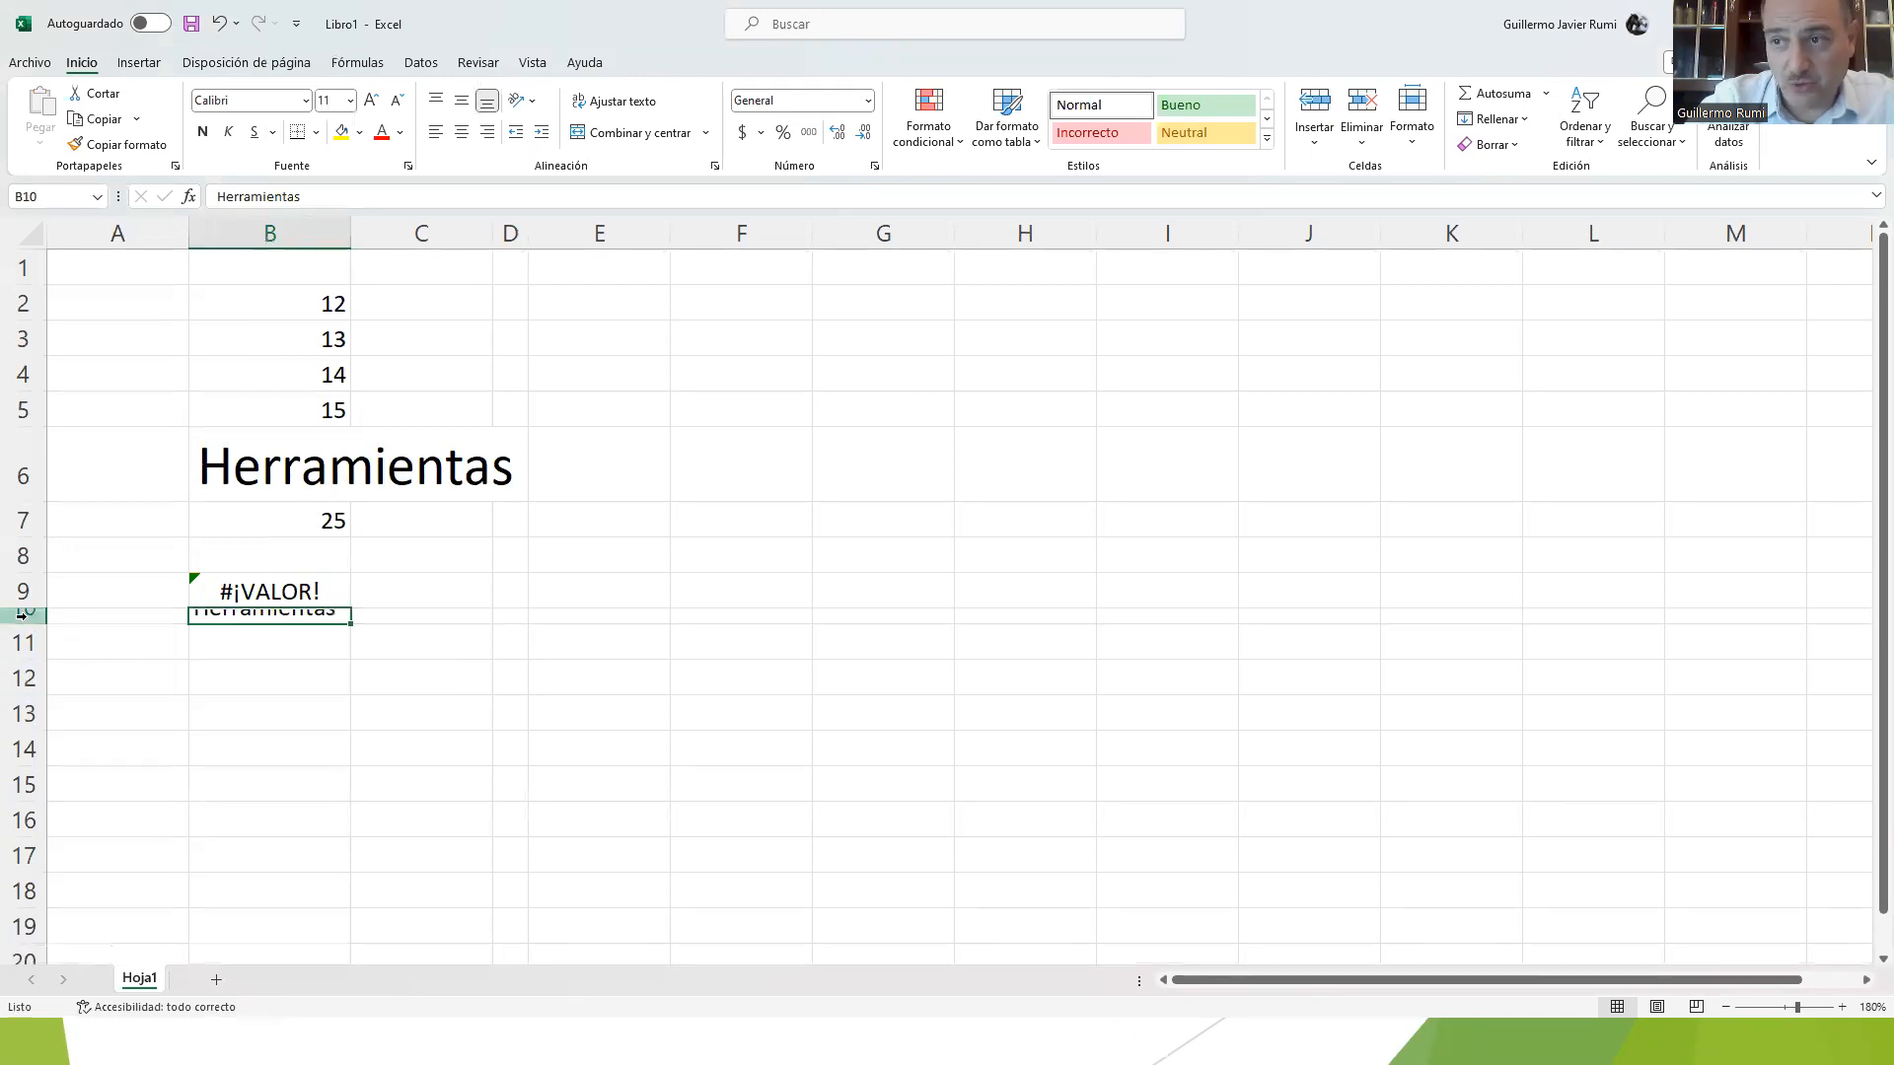
pyautogui.doubleClick(27, 622)
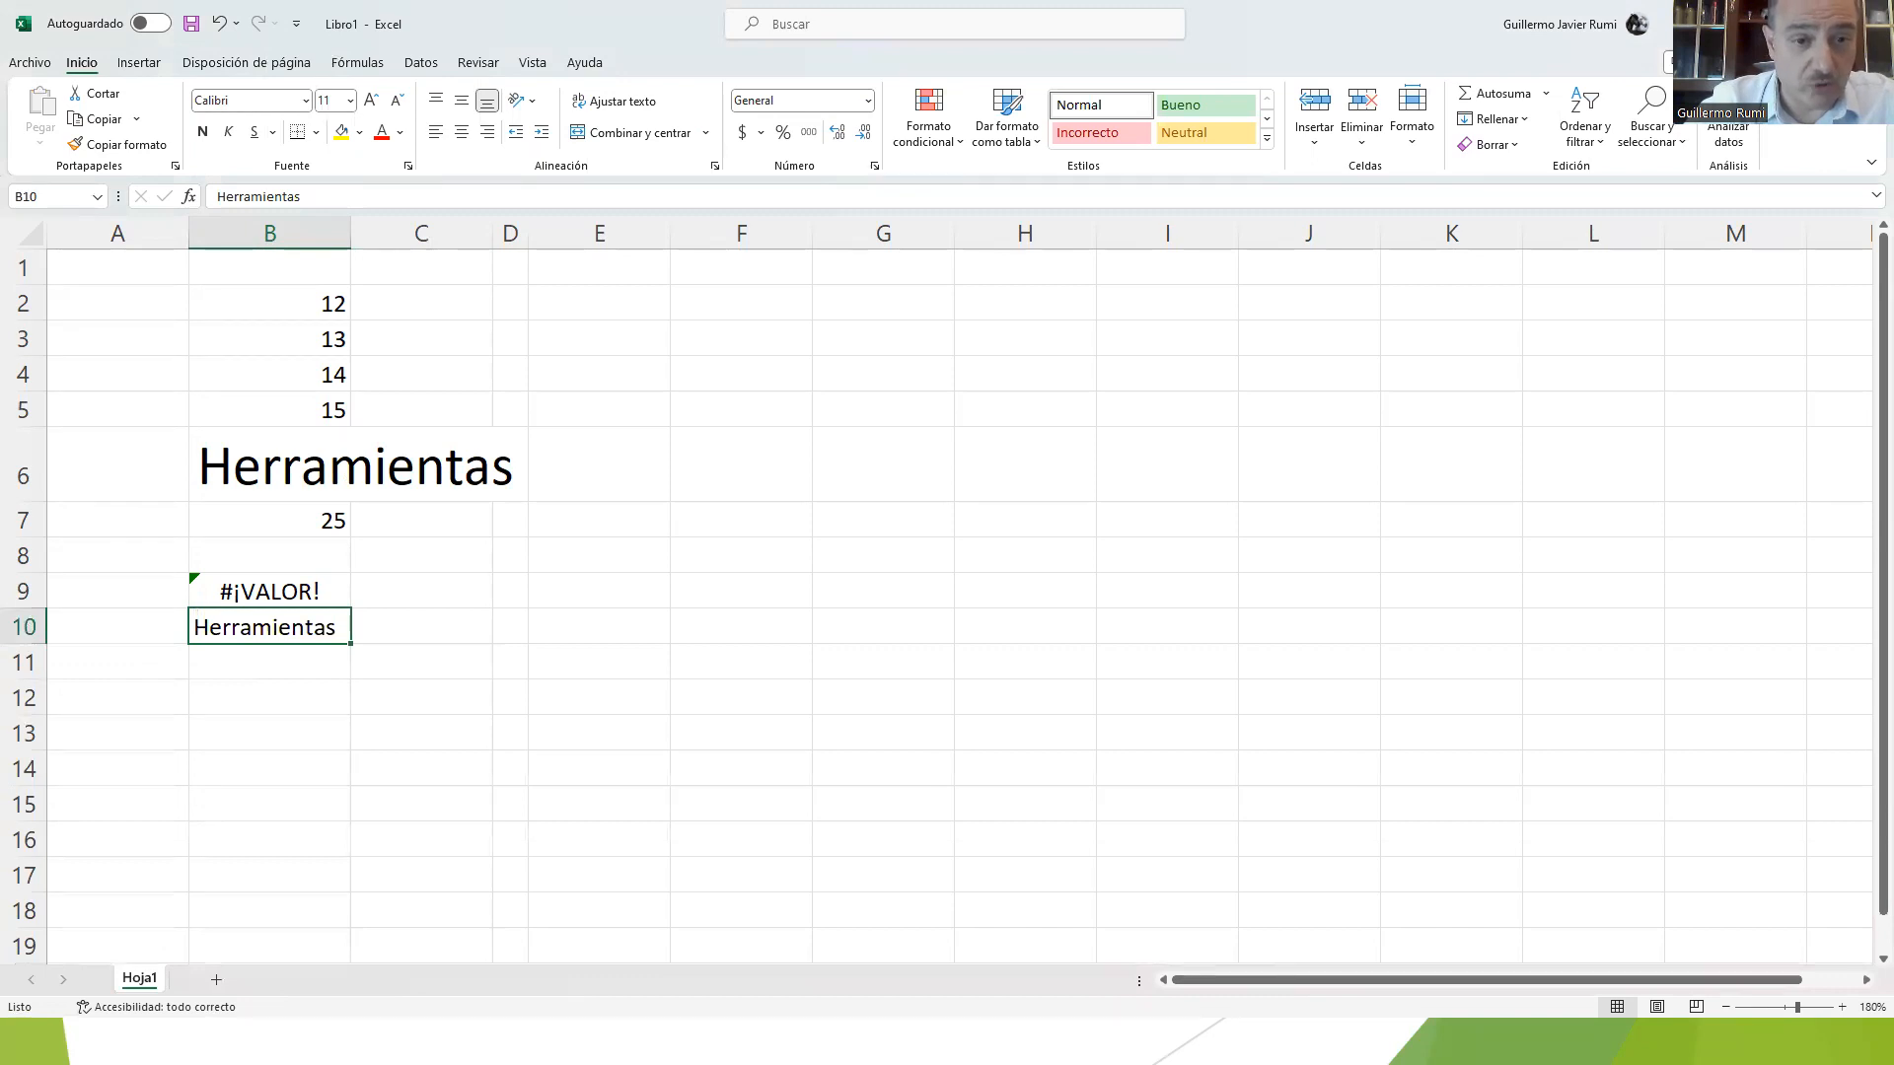
# Step: Select the entire worksheet, and clear that selection by selecting cell C6
pyautogui.hotkey('alt', 'Tab')
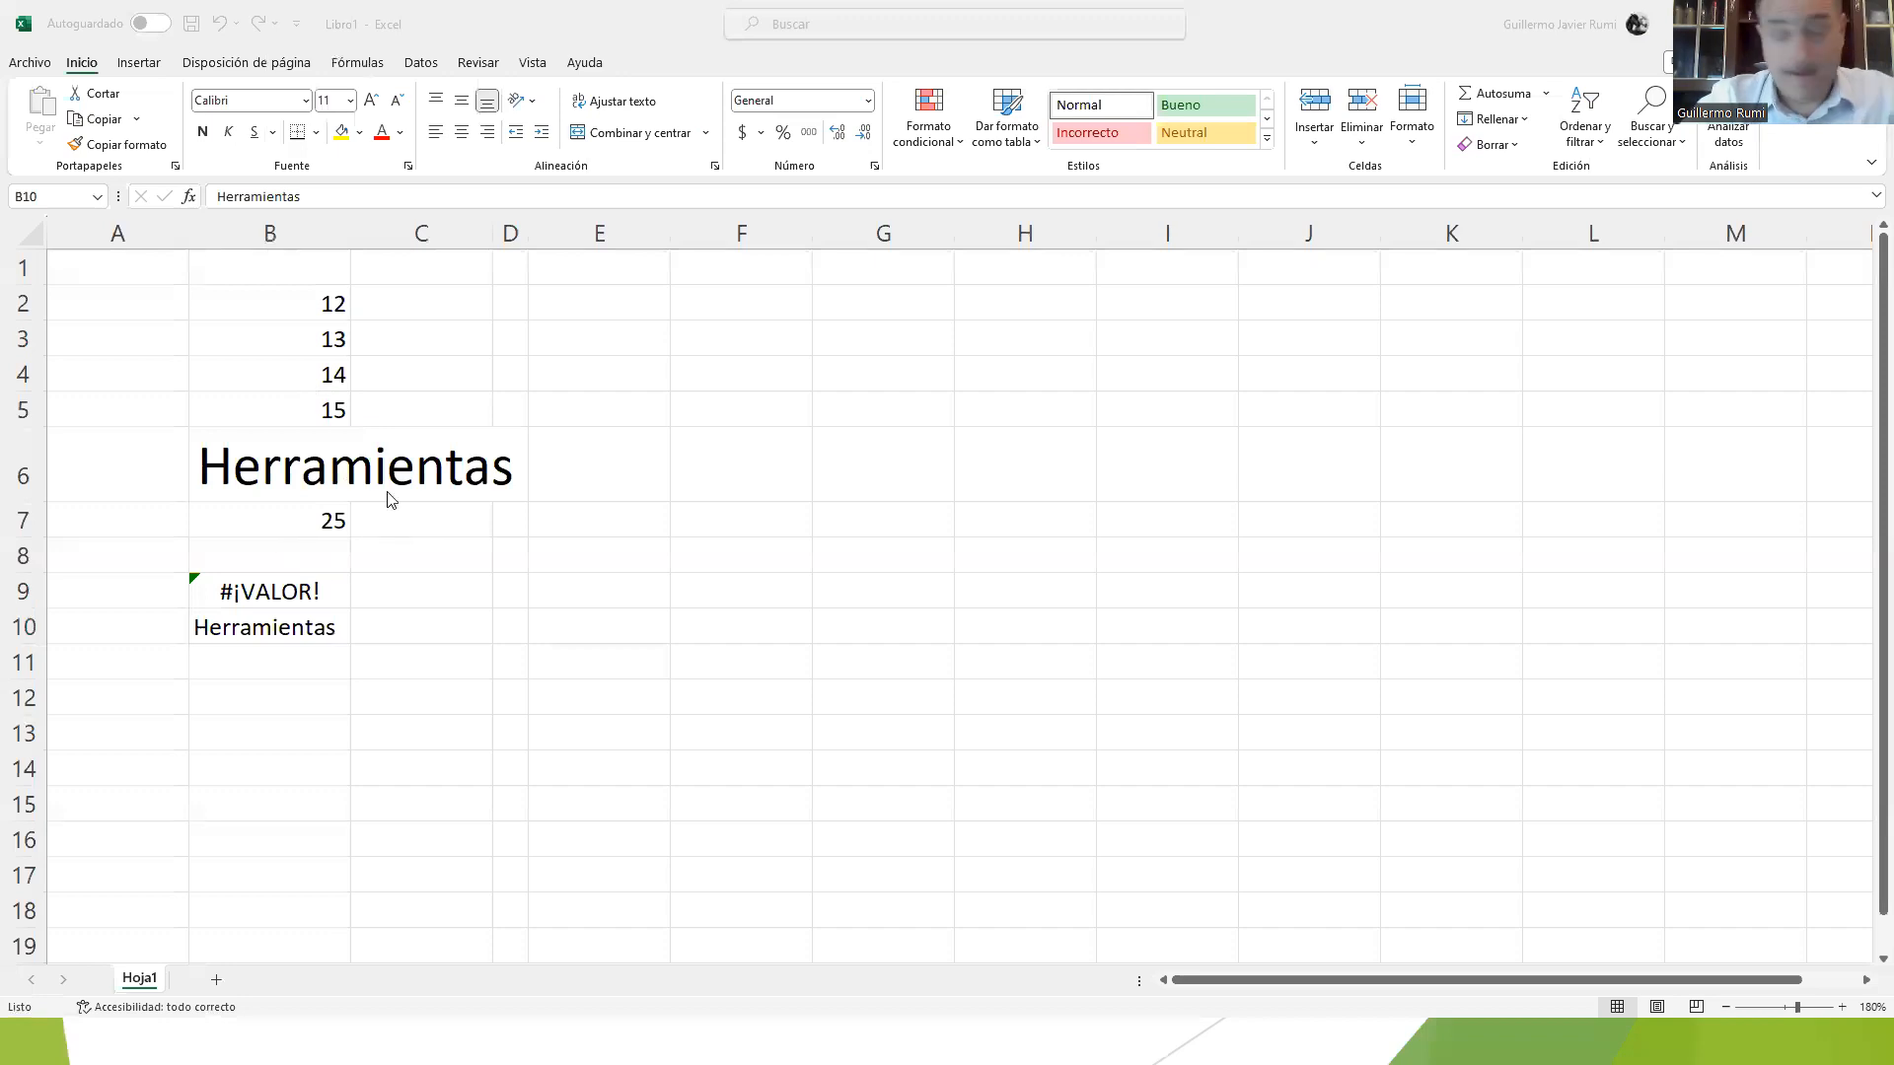
pyautogui.click(156, 298)
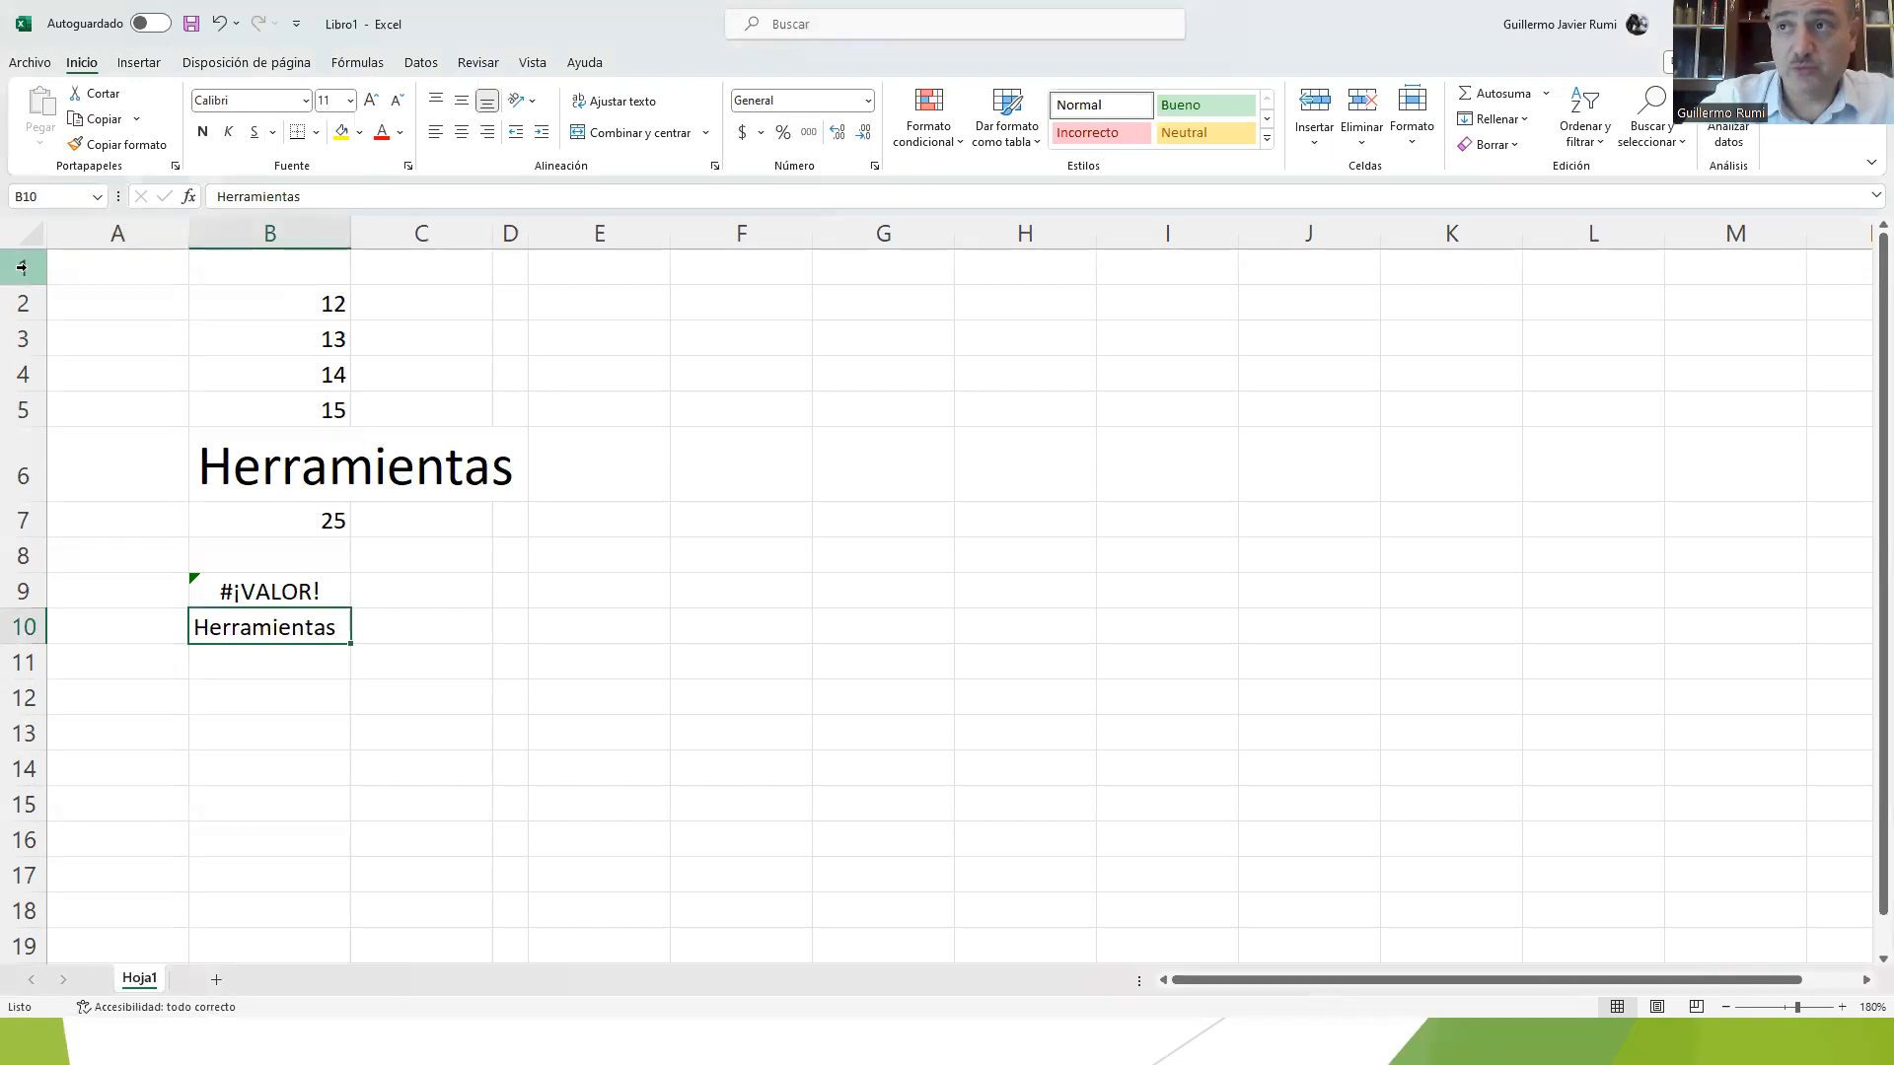
pyautogui.click(31, 231)
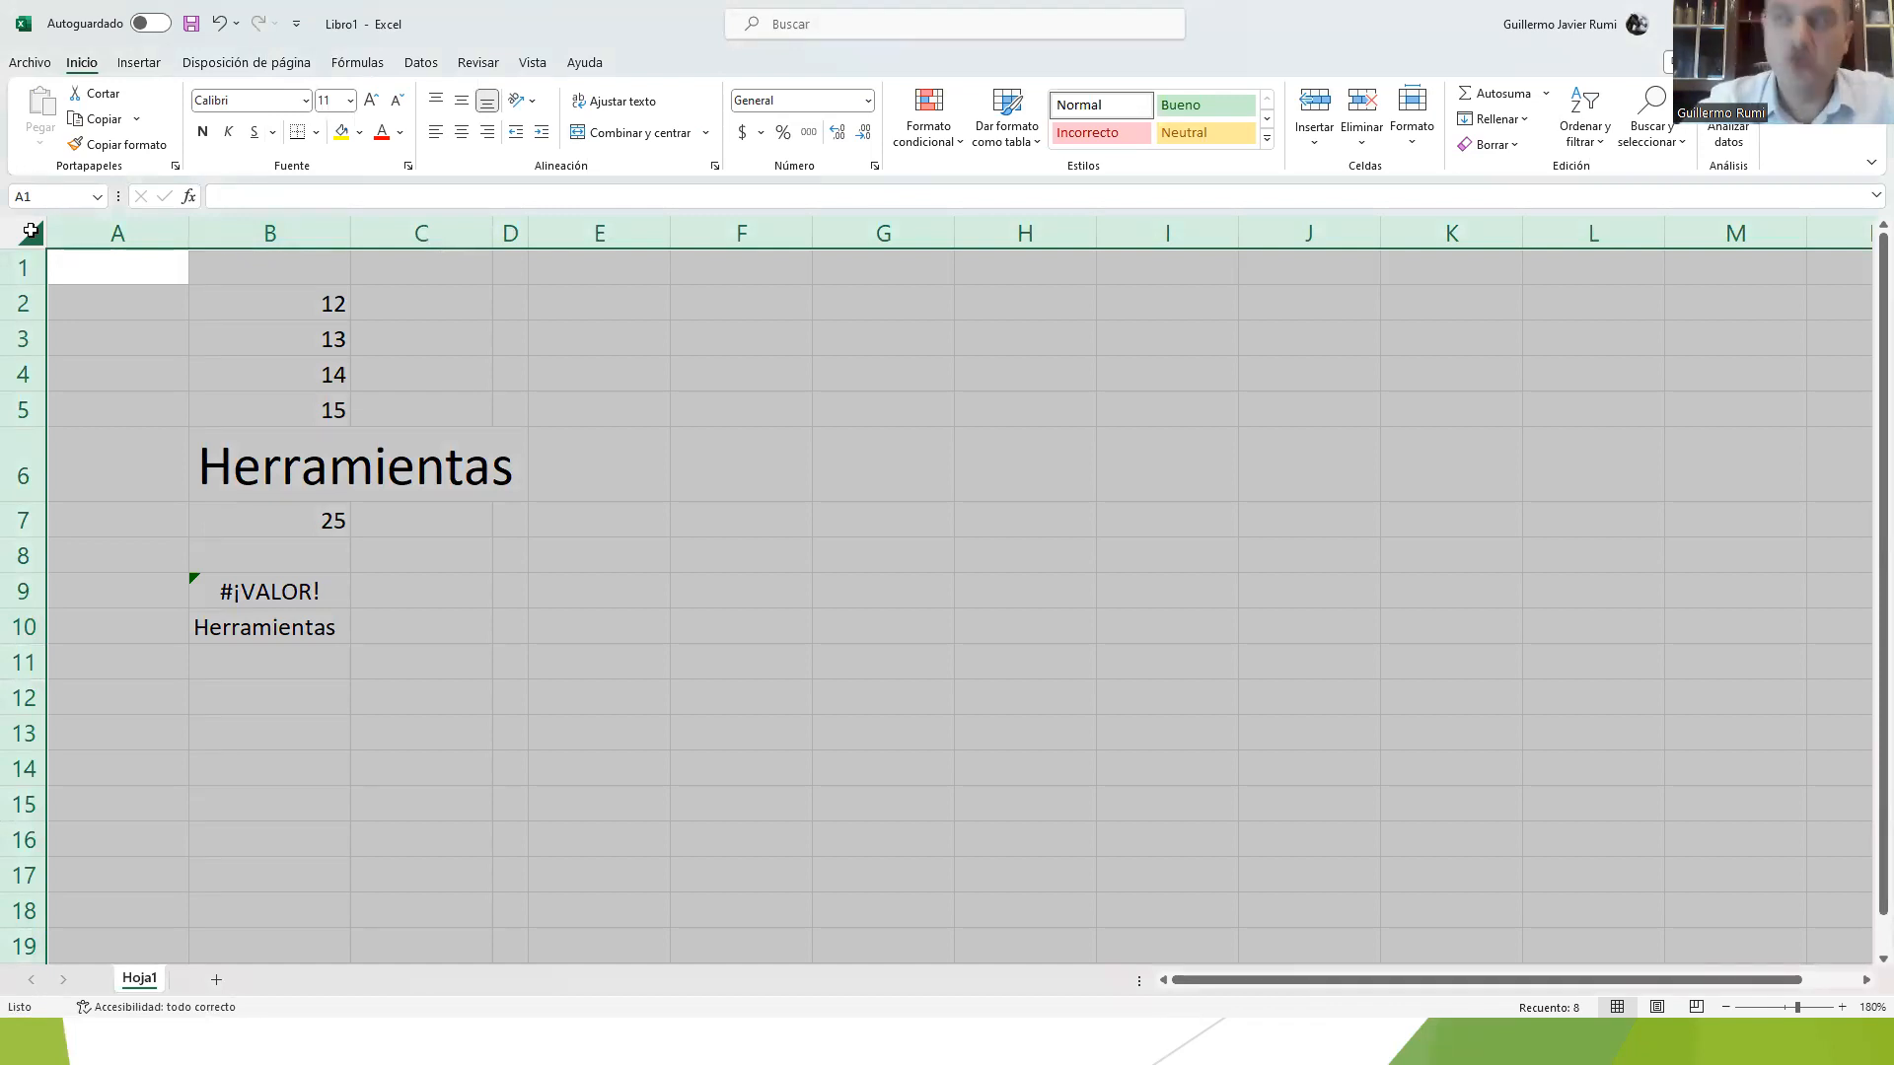
pyautogui.click(467, 496)
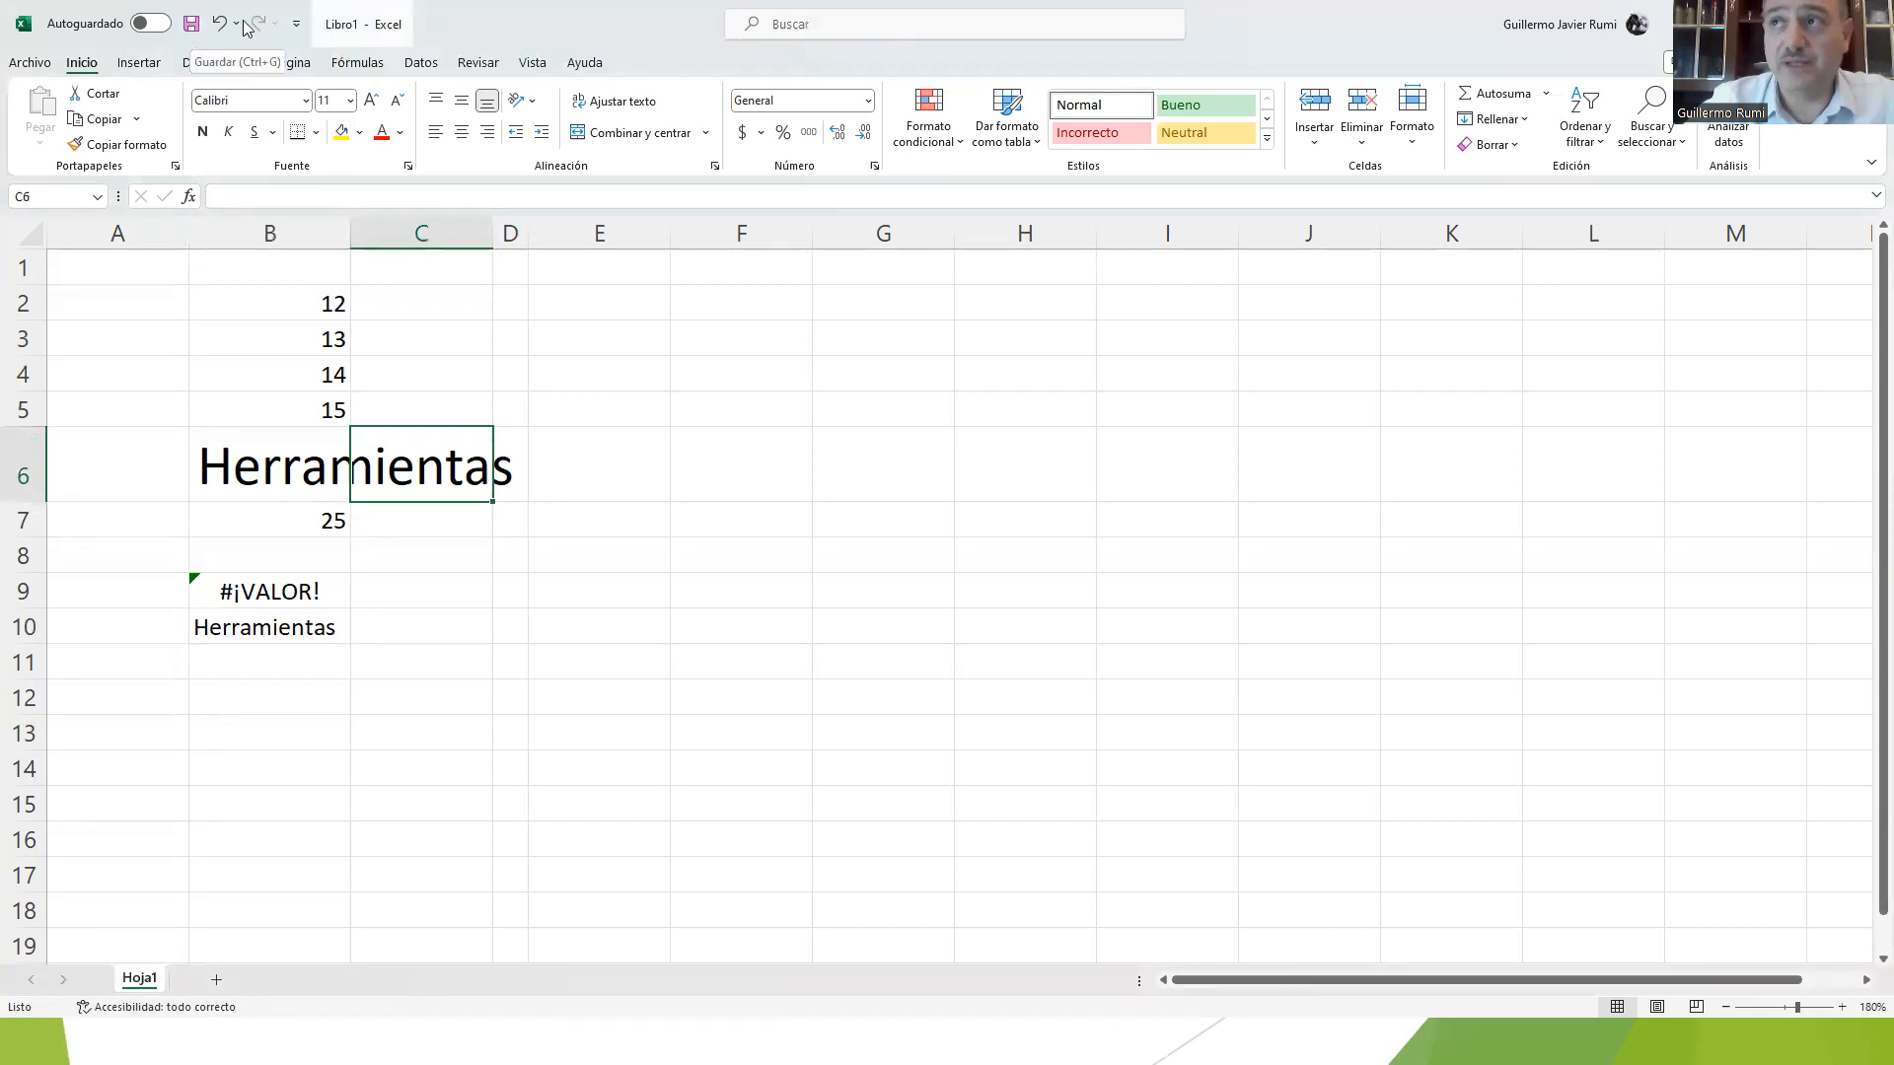
# Step: Open the full command list for customizing the Quick Access Toolbar, and close it without changes
pyautogui.click(295, 30)
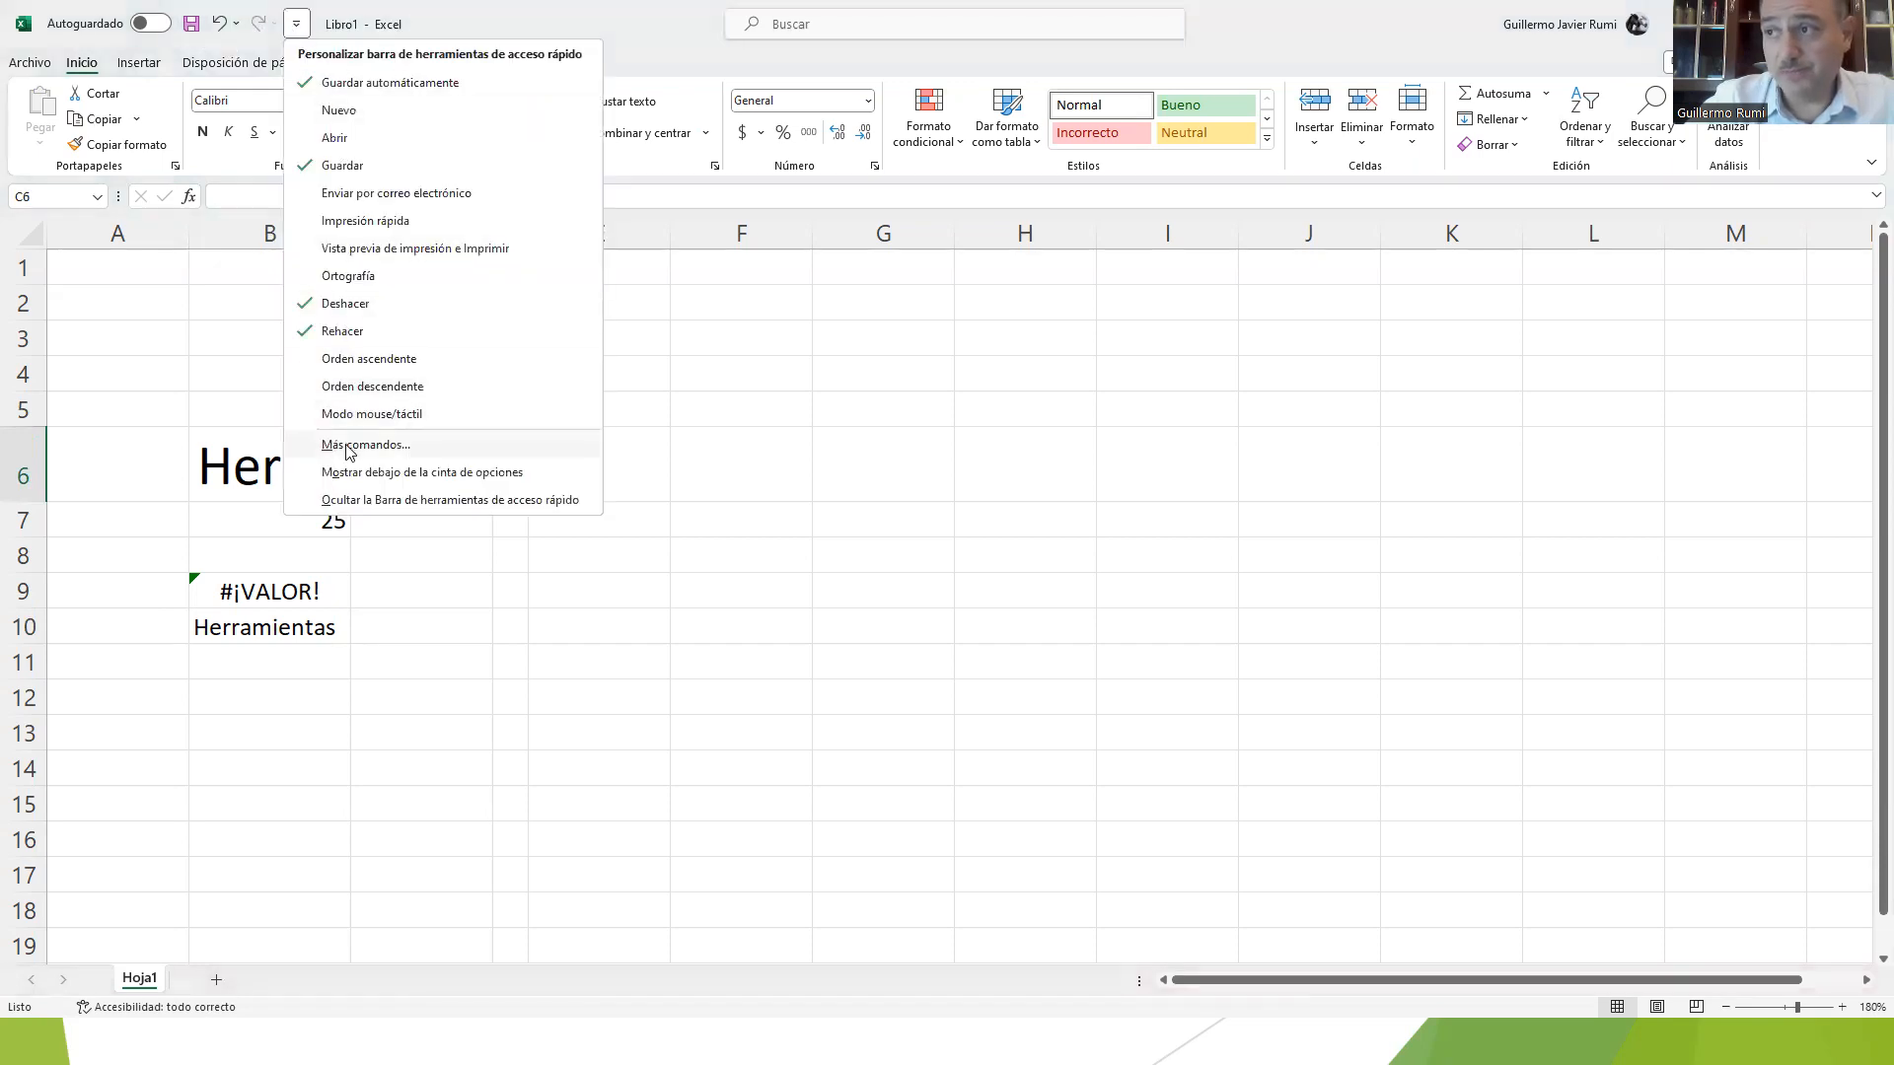
pyautogui.click(348, 446)
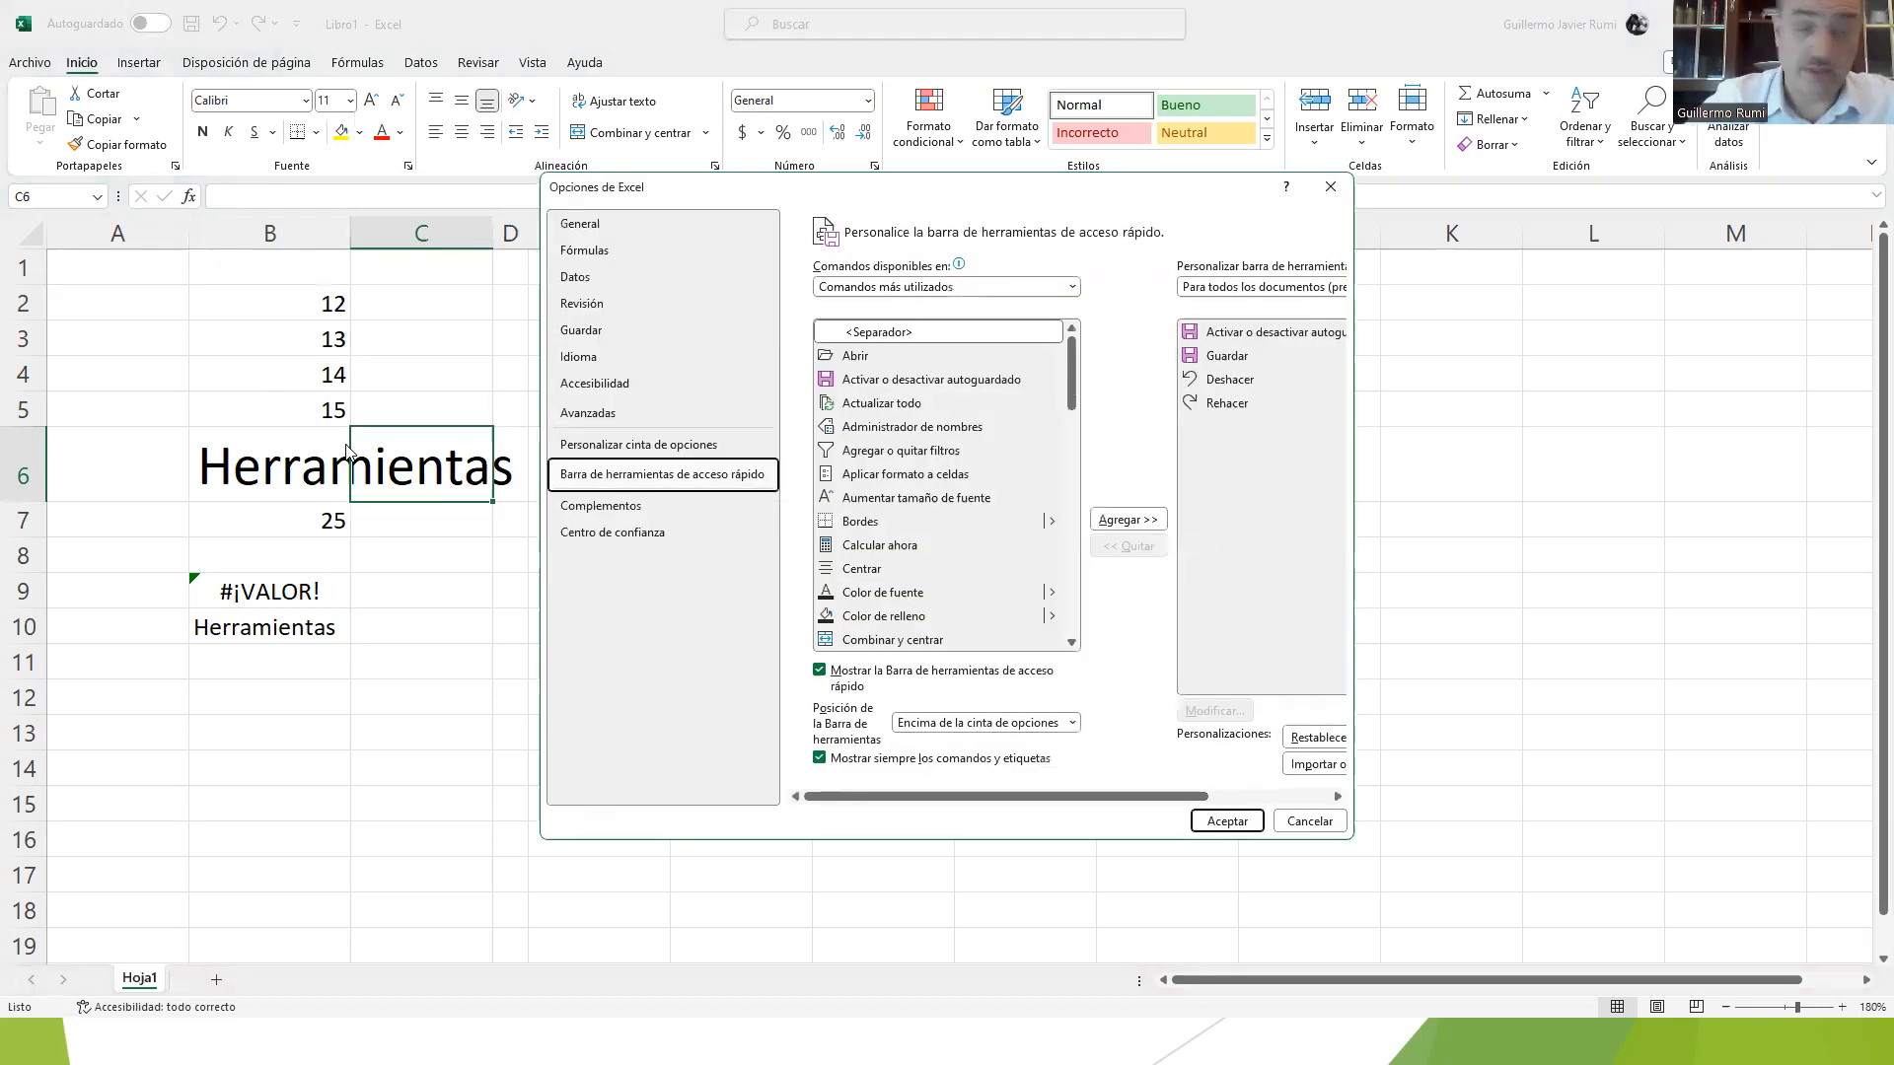
pyautogui.press('Escape')
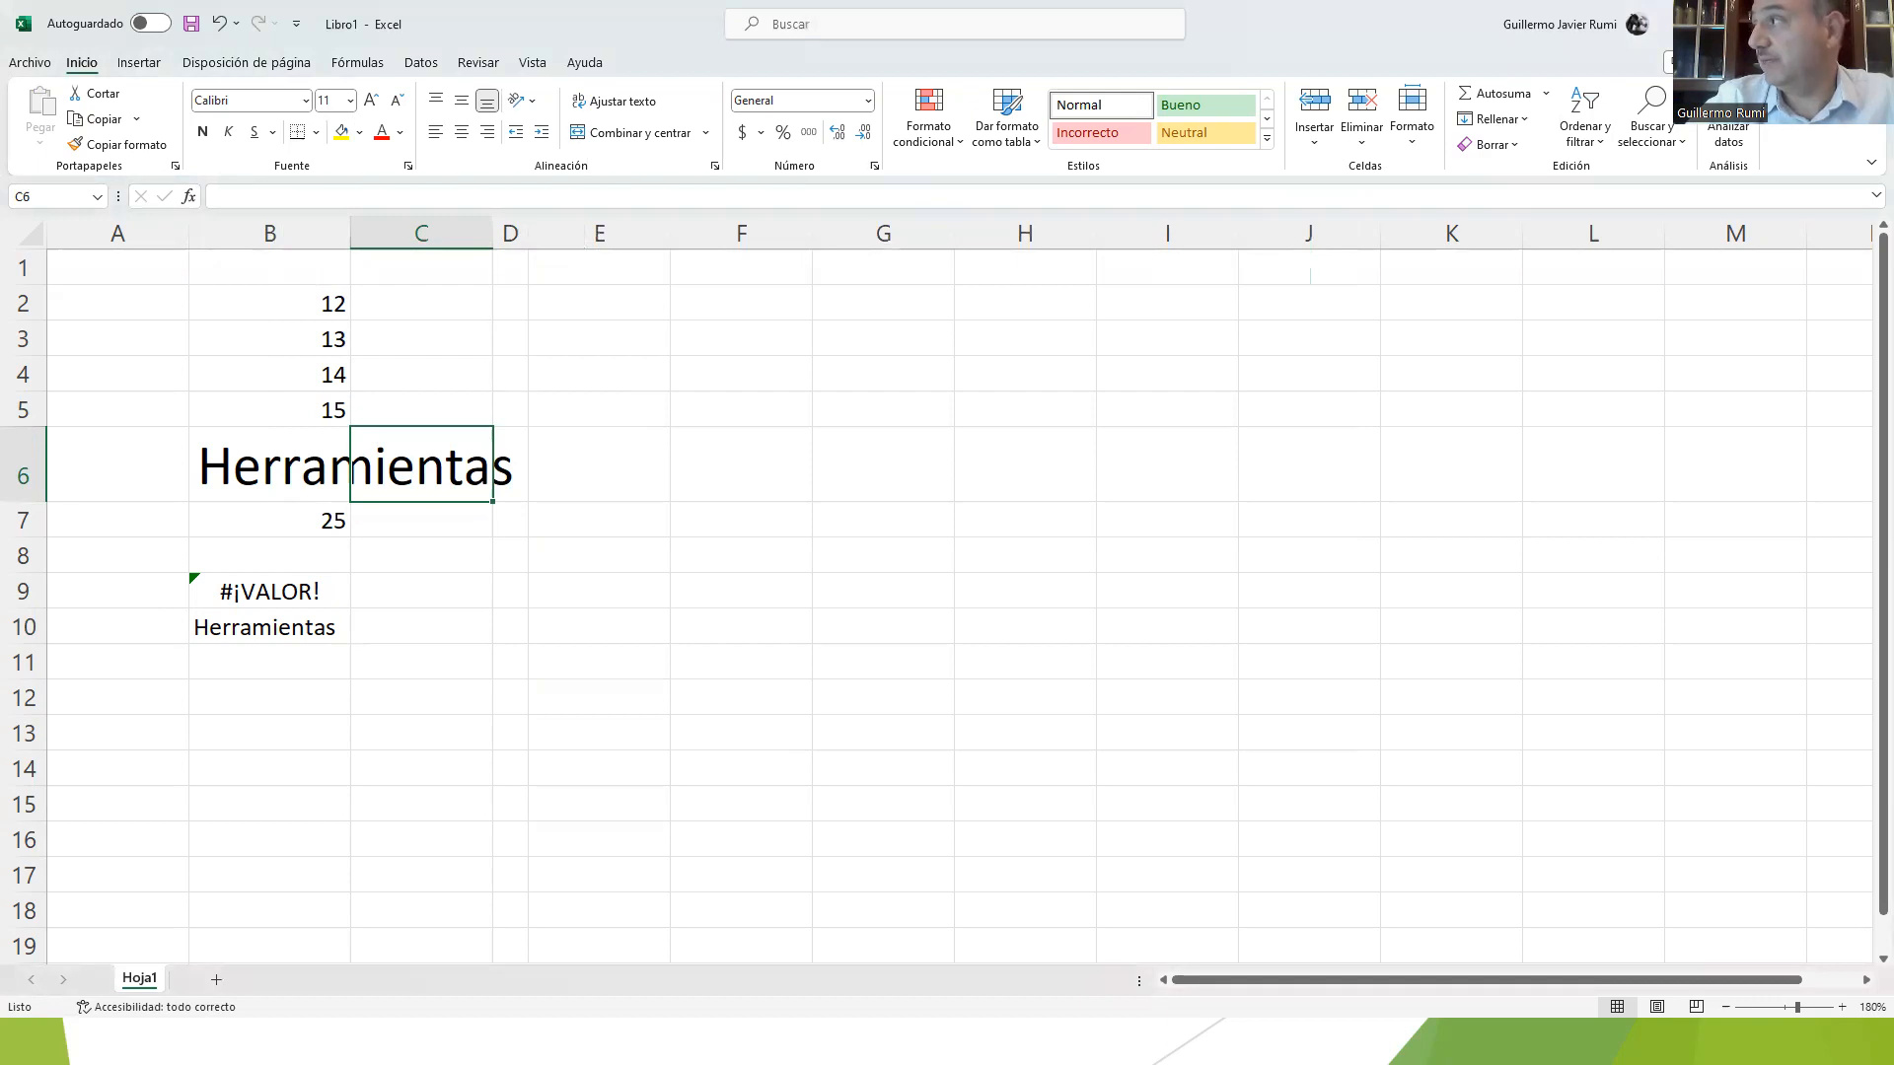
# Step: Restore the workbook window to a smaller size, maximize it again, minimize it, and return to the workbook
pyautogui.click(1823, 23)
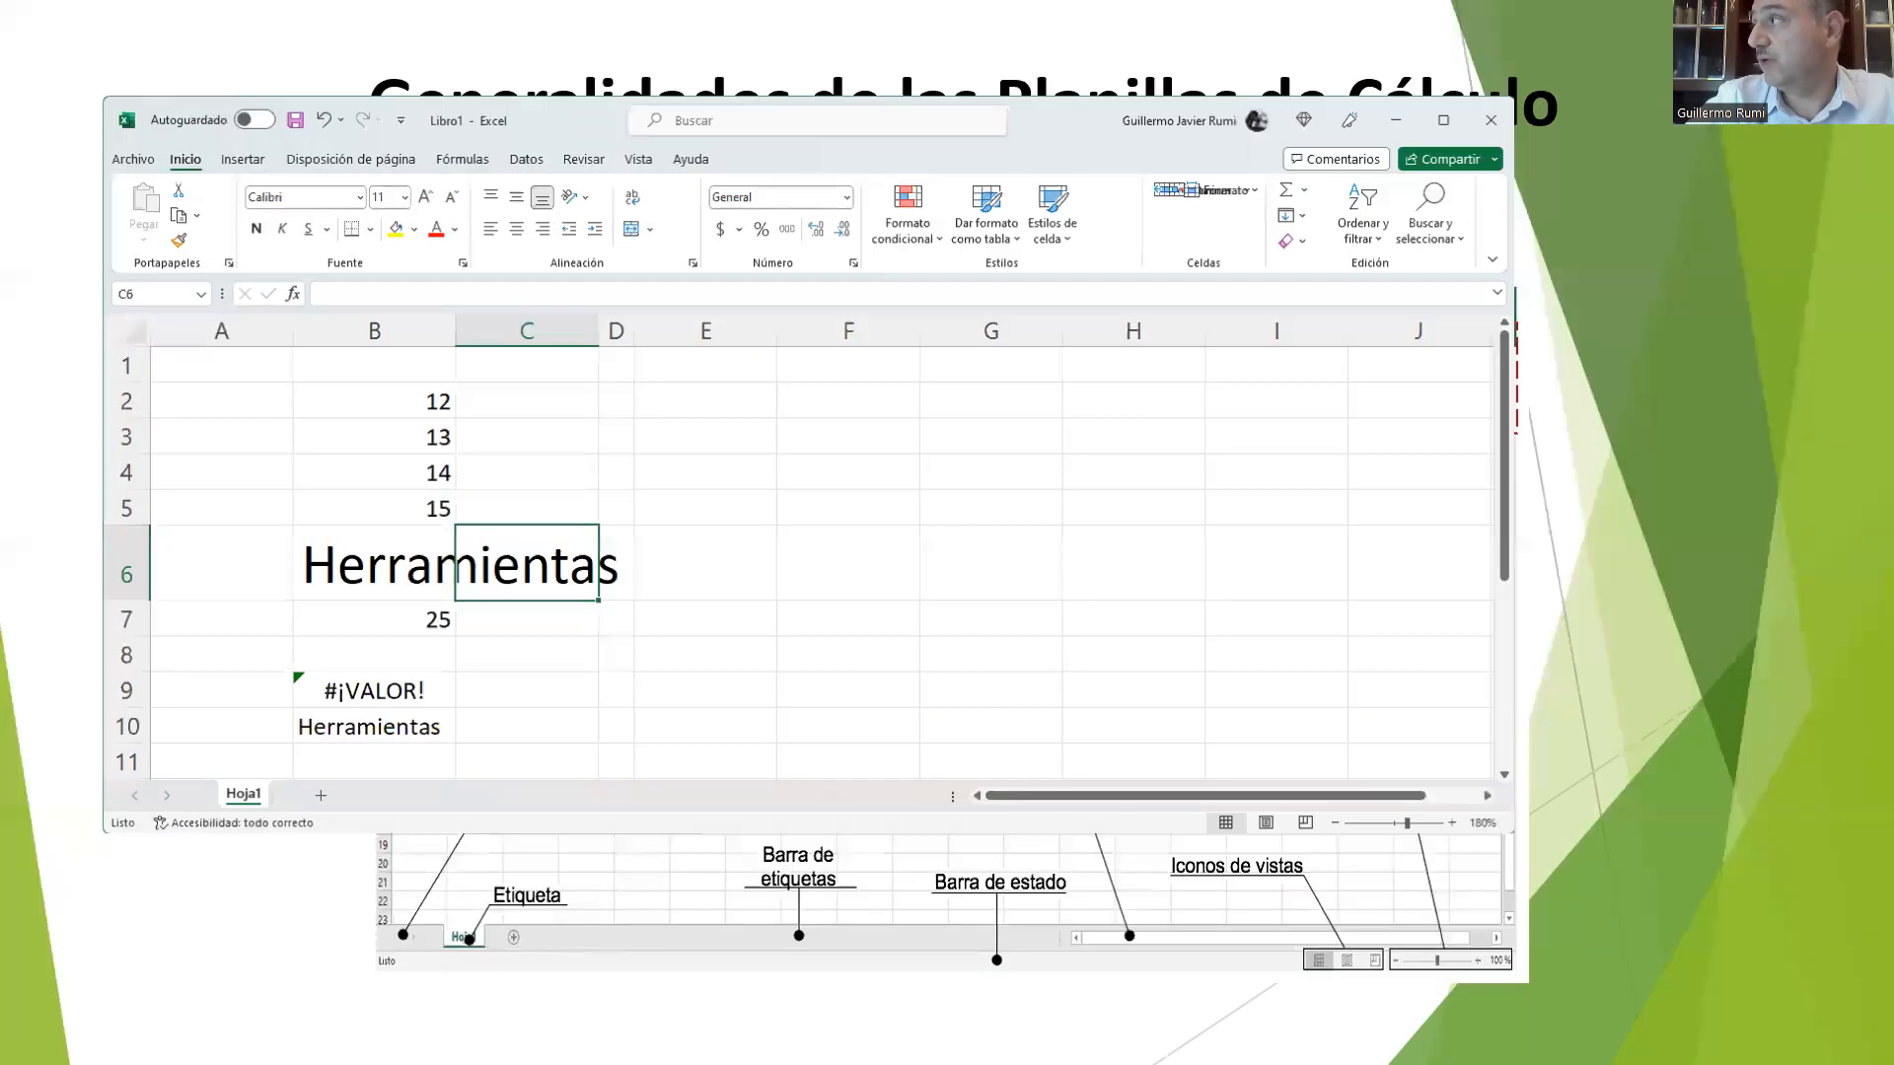
pyautogui.click(1437, 126)
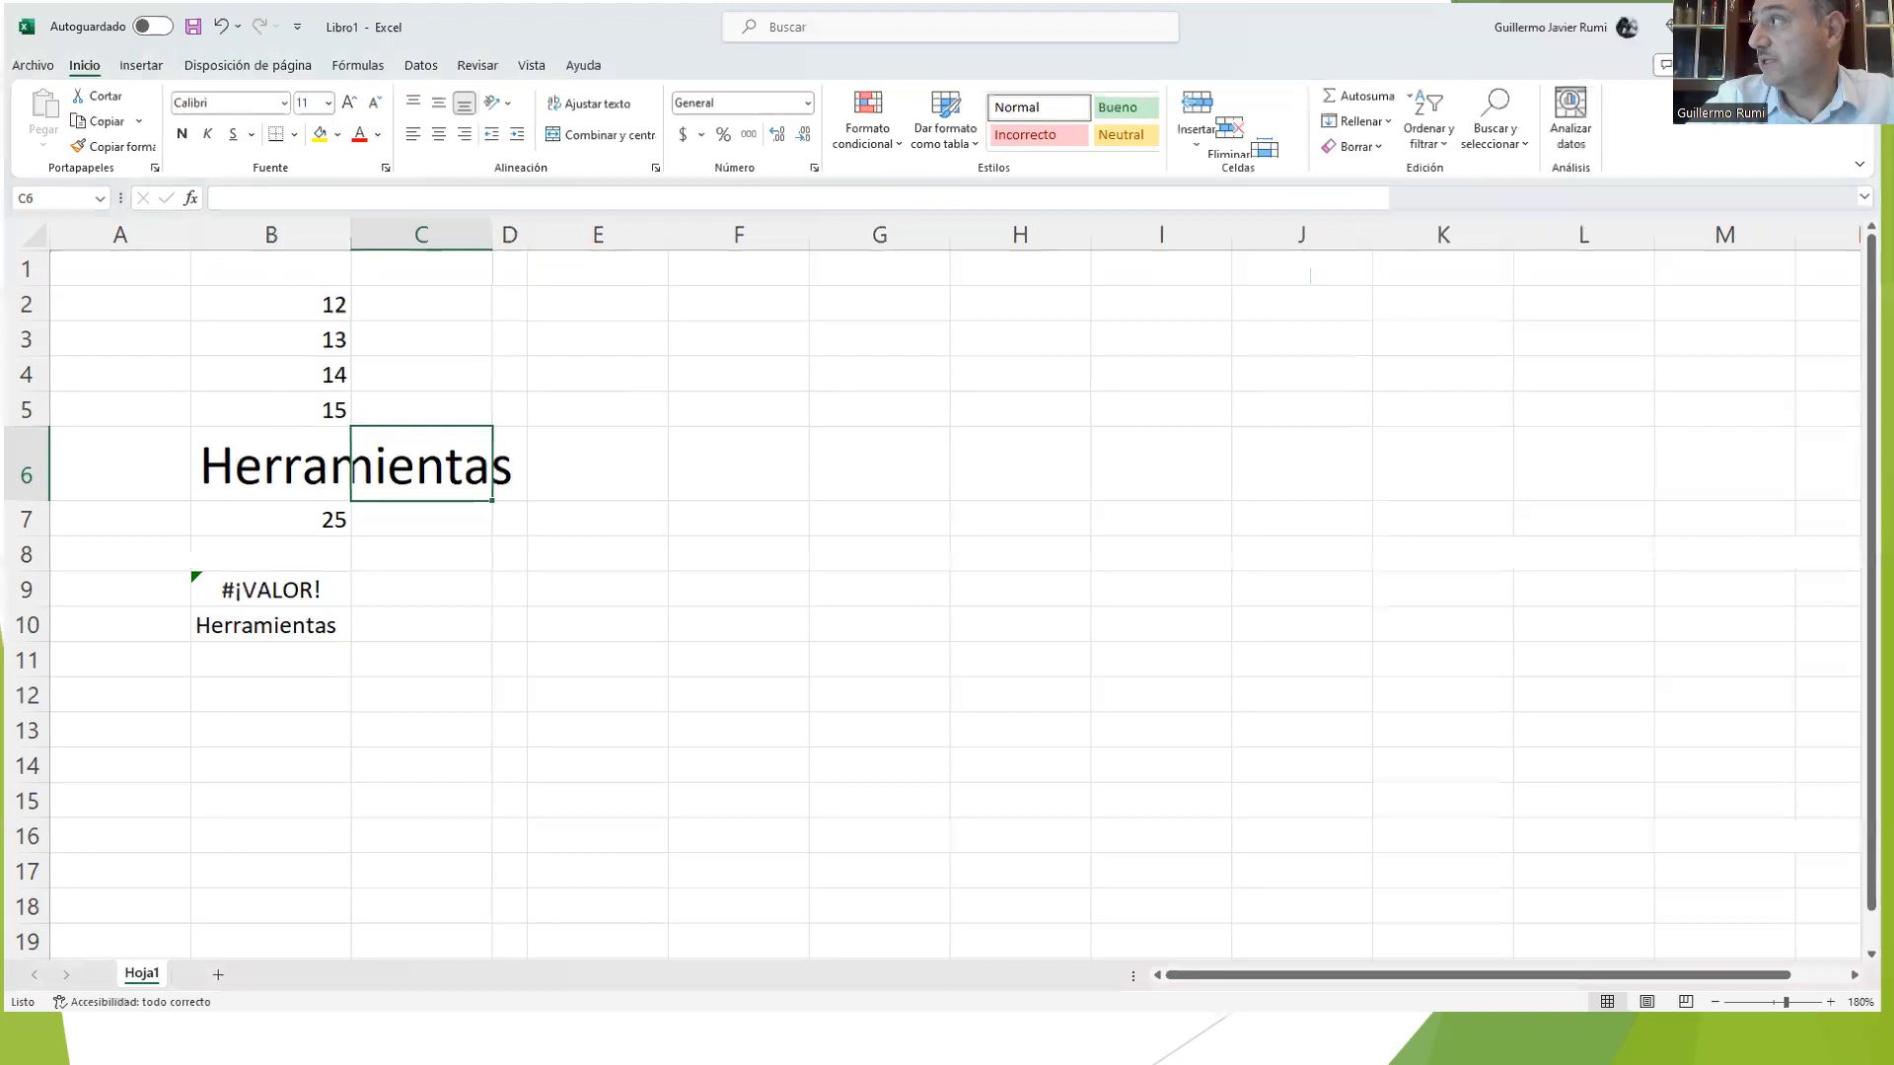
pyautogui.click(1778, 24)
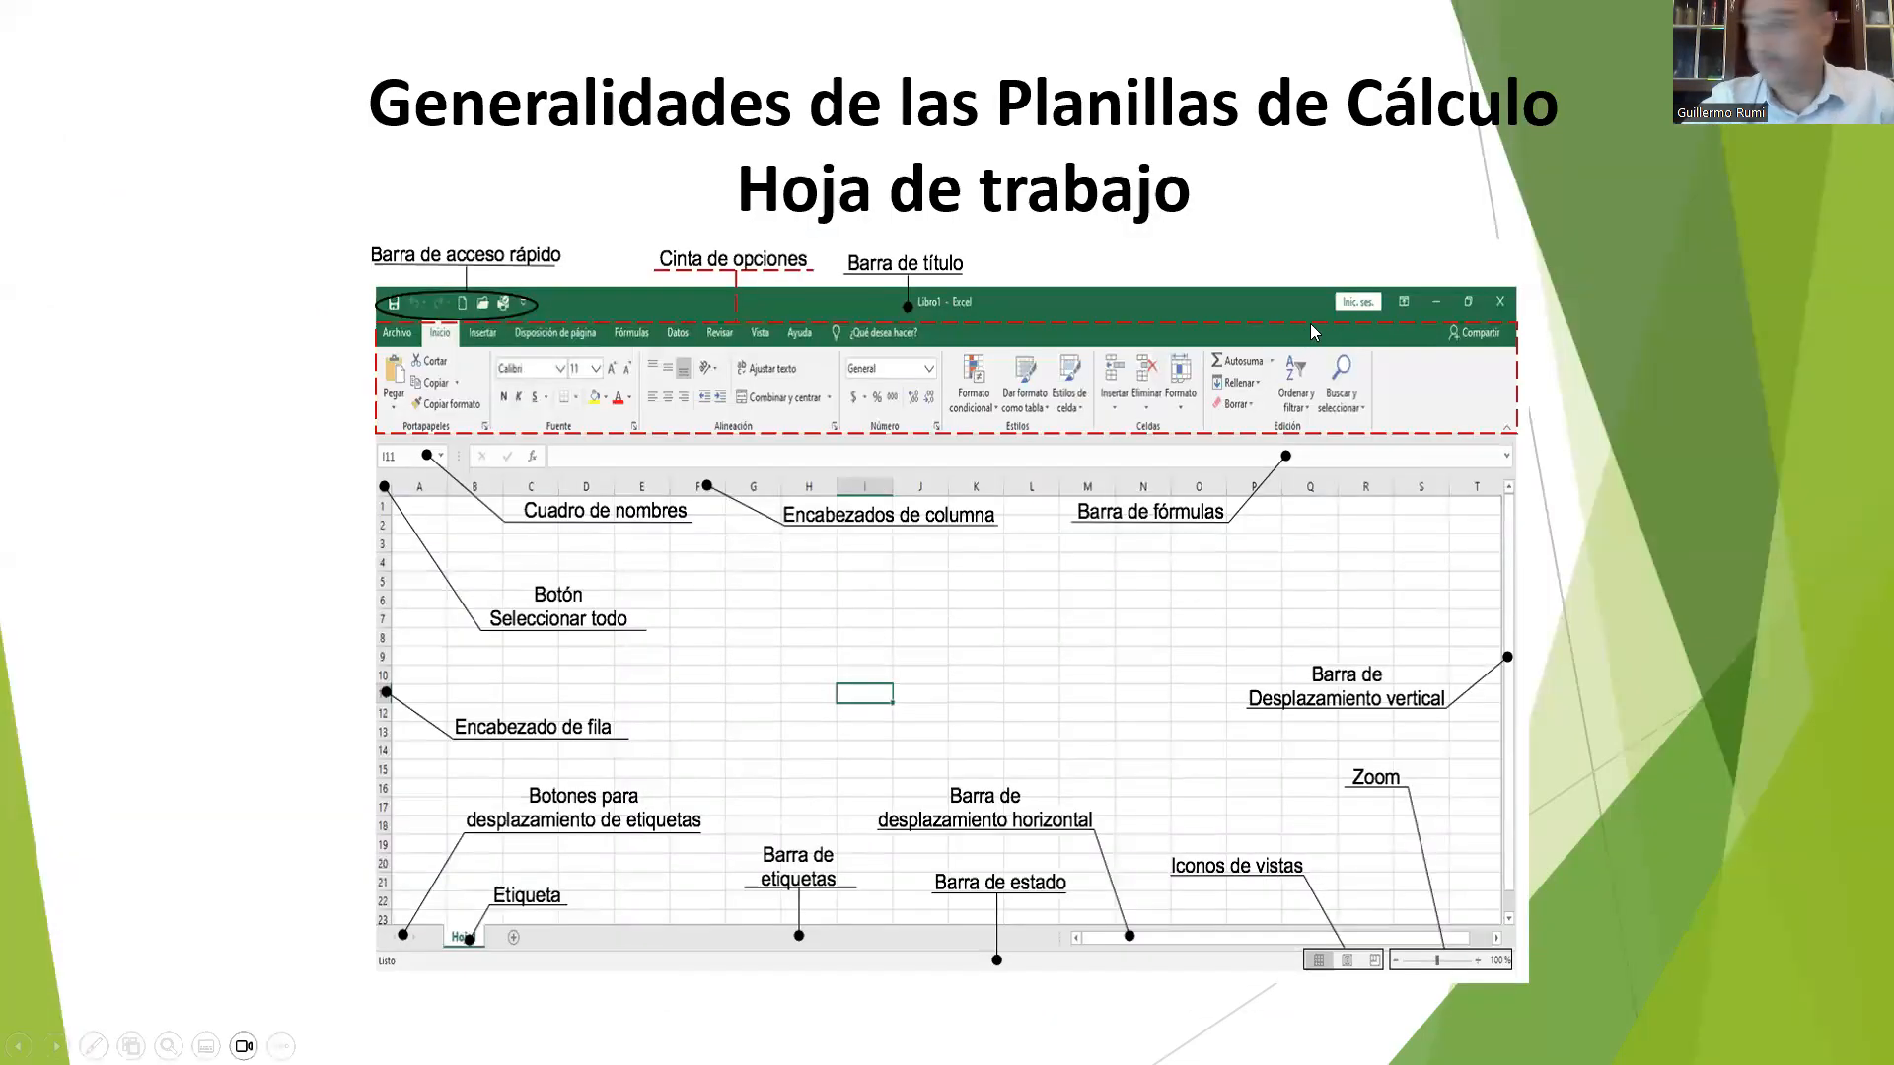
pyautogui.hotkey('alt', 'Tab')
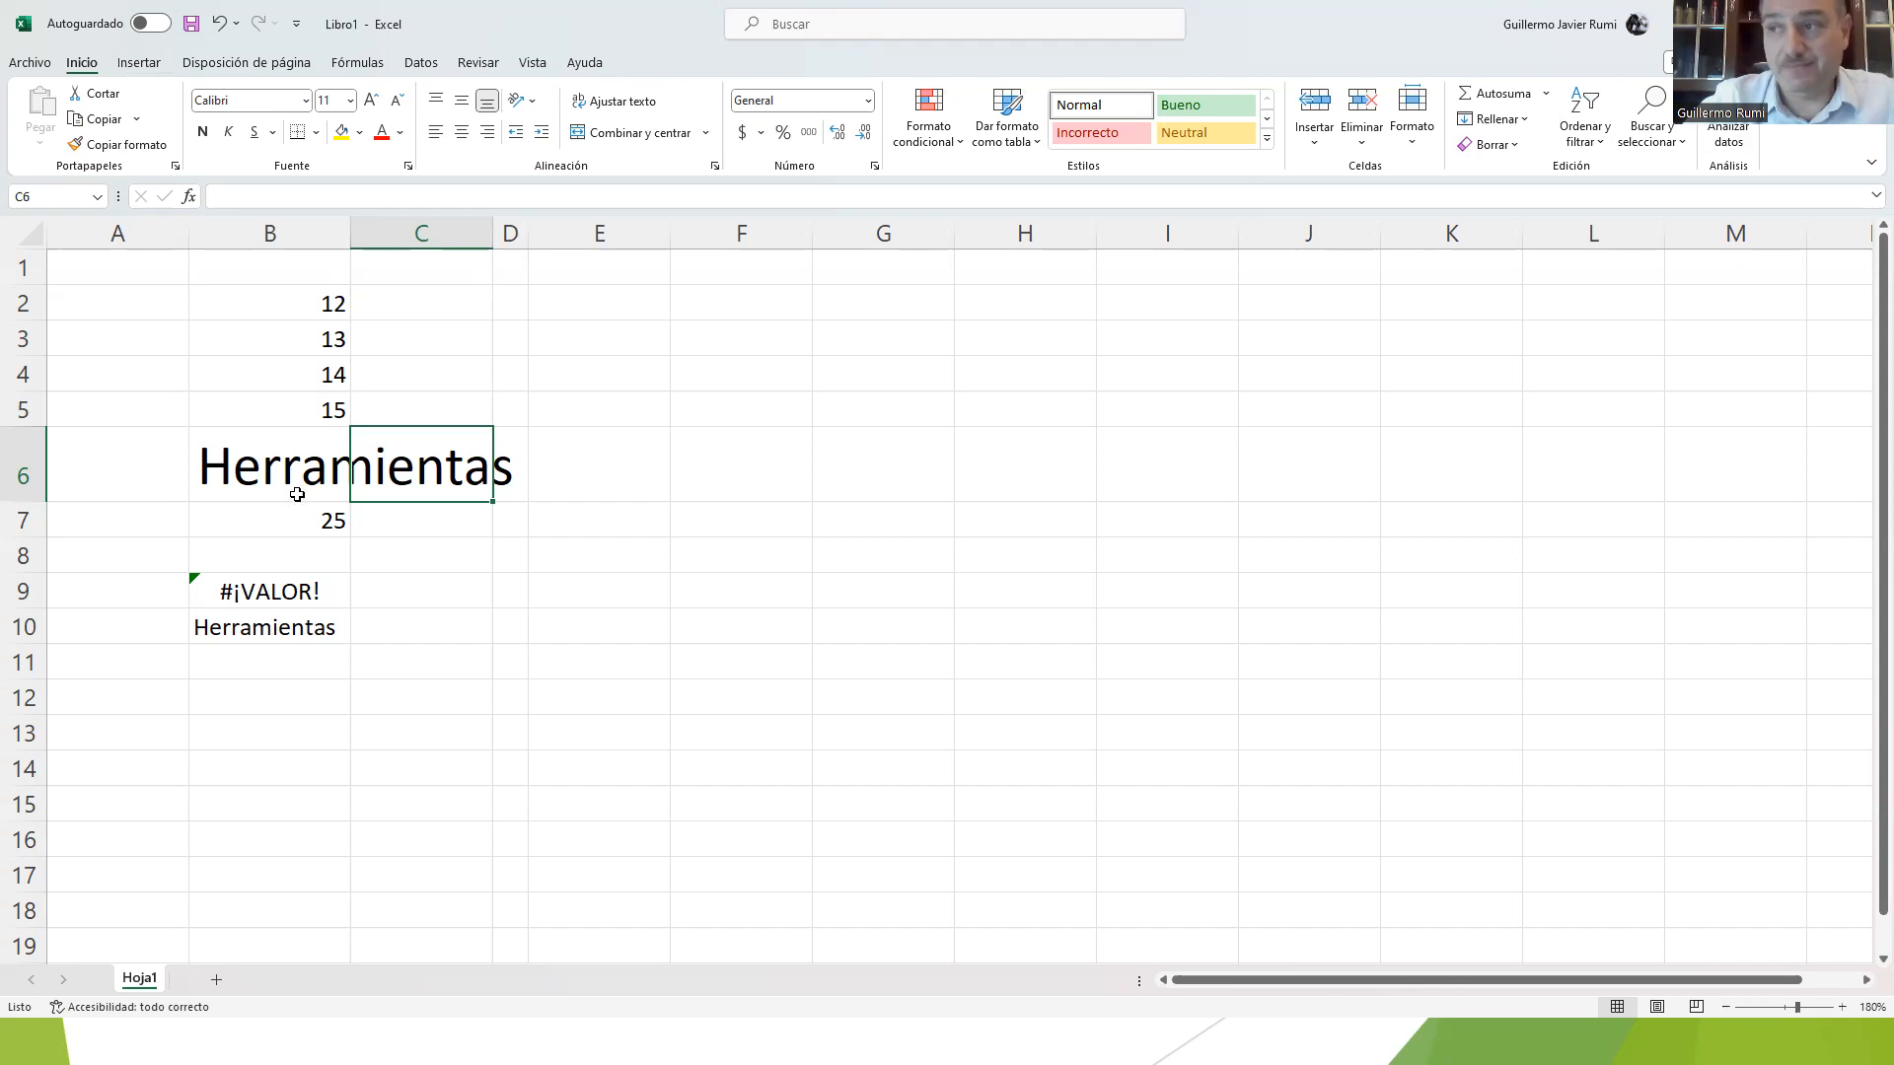
# Step: Insert the recommended clustered column chart (Columnas agrupadas) for the values in B2:B5
pyautogui.click(289, 462)
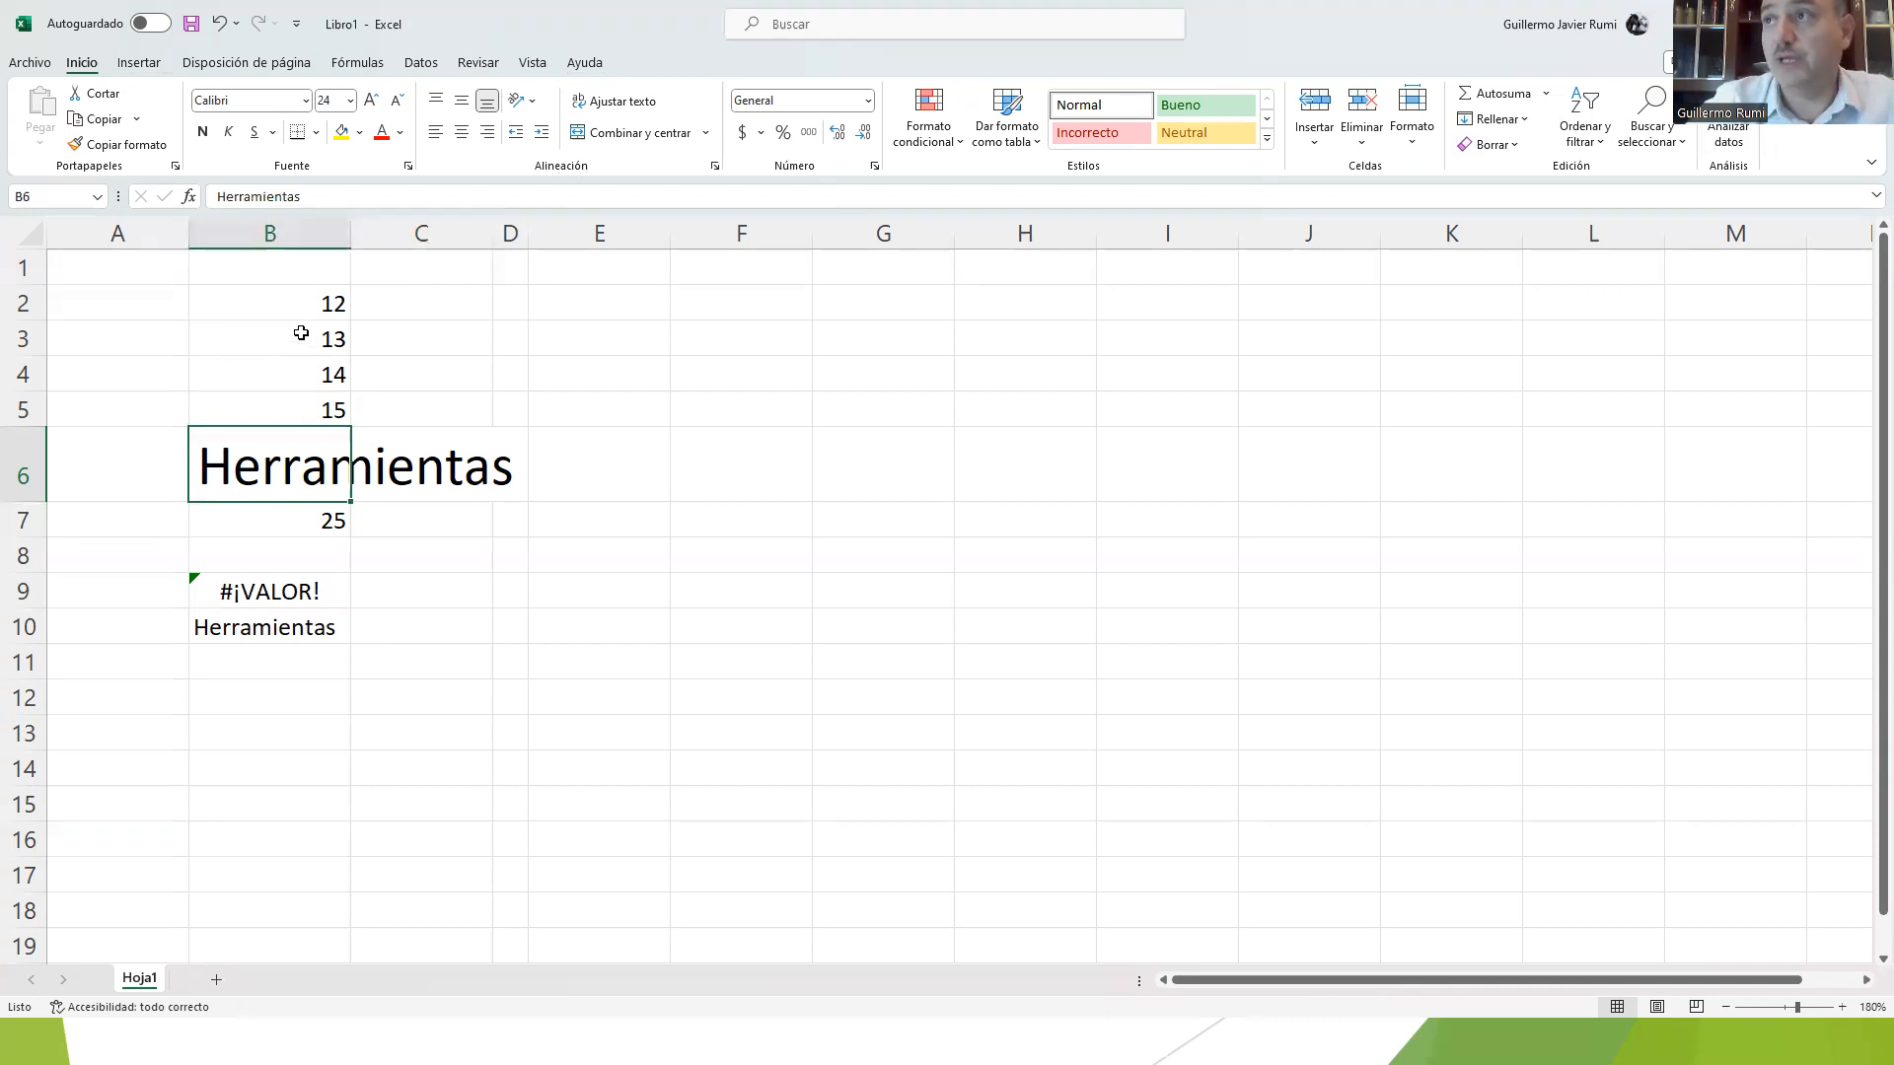
pyautogui.moveTo(283, 306); pyautogui.dragTo(285, 396)
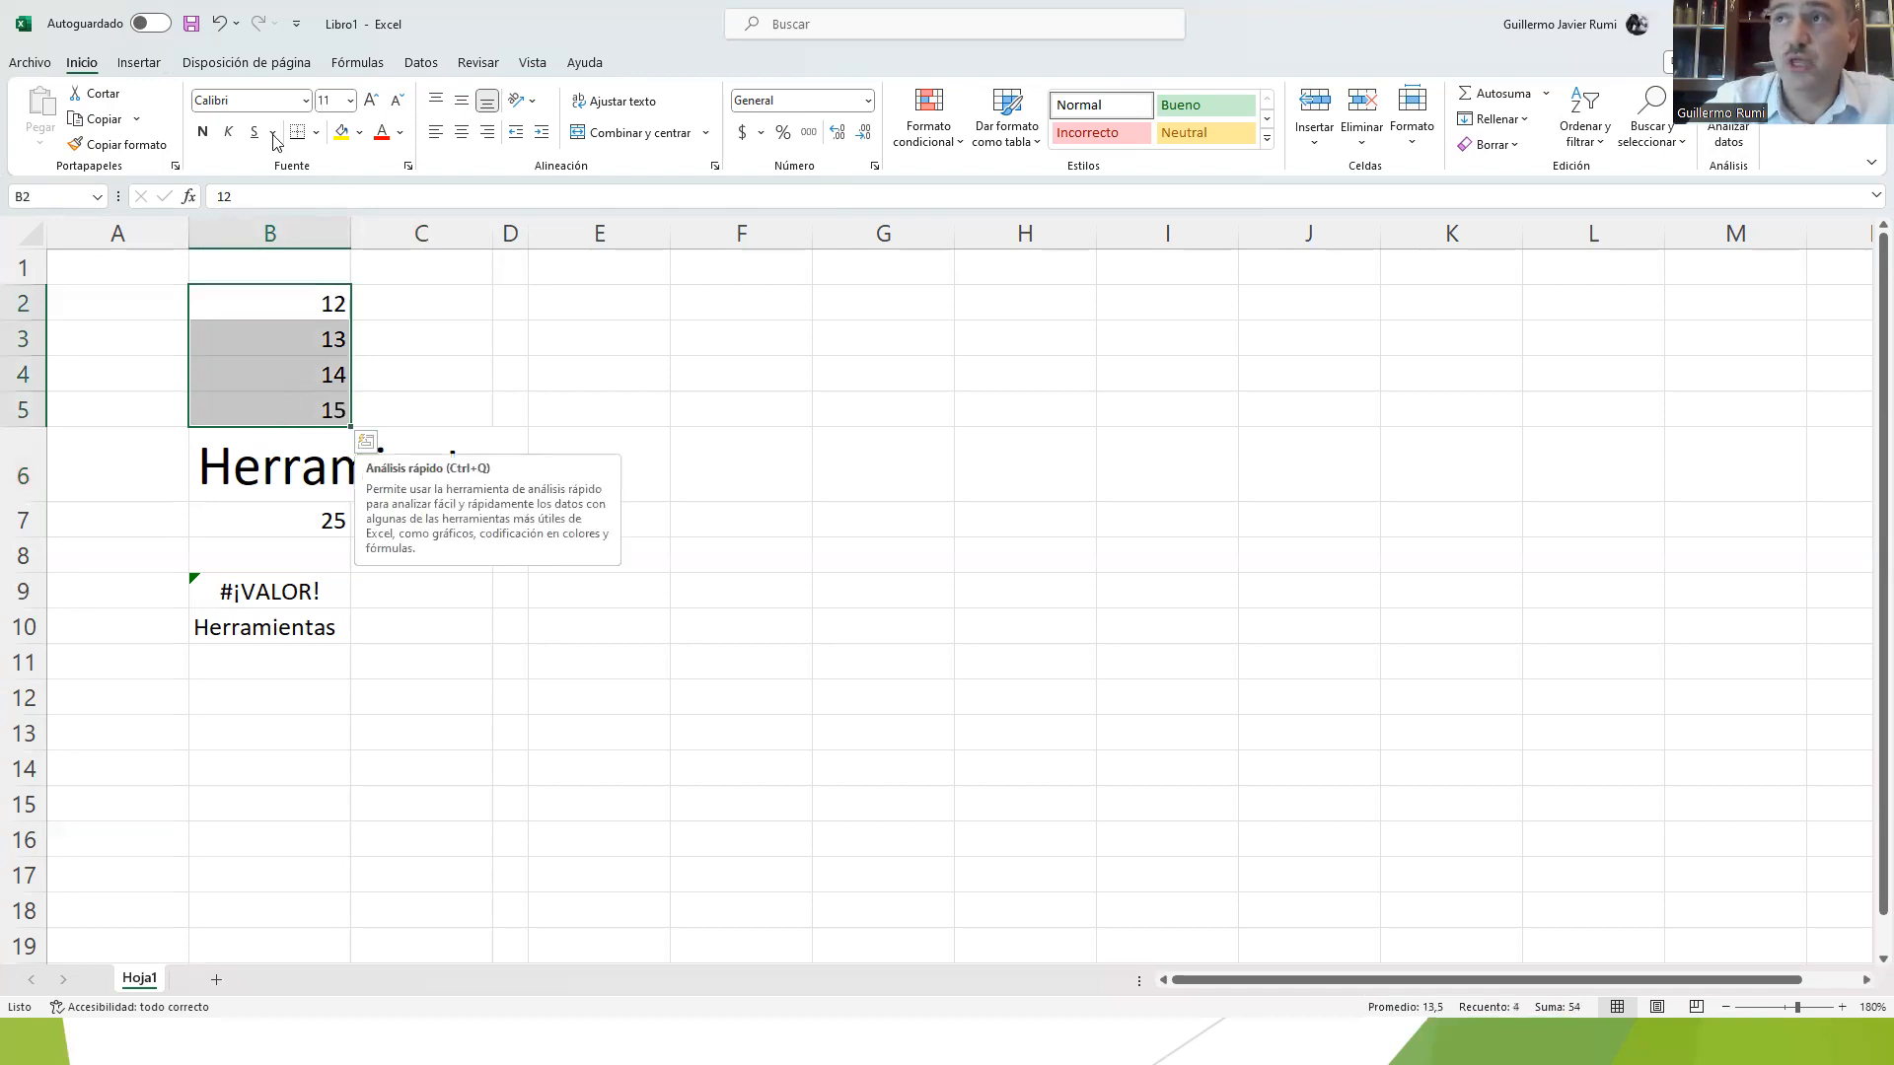
pyautogui.click(138, 62)
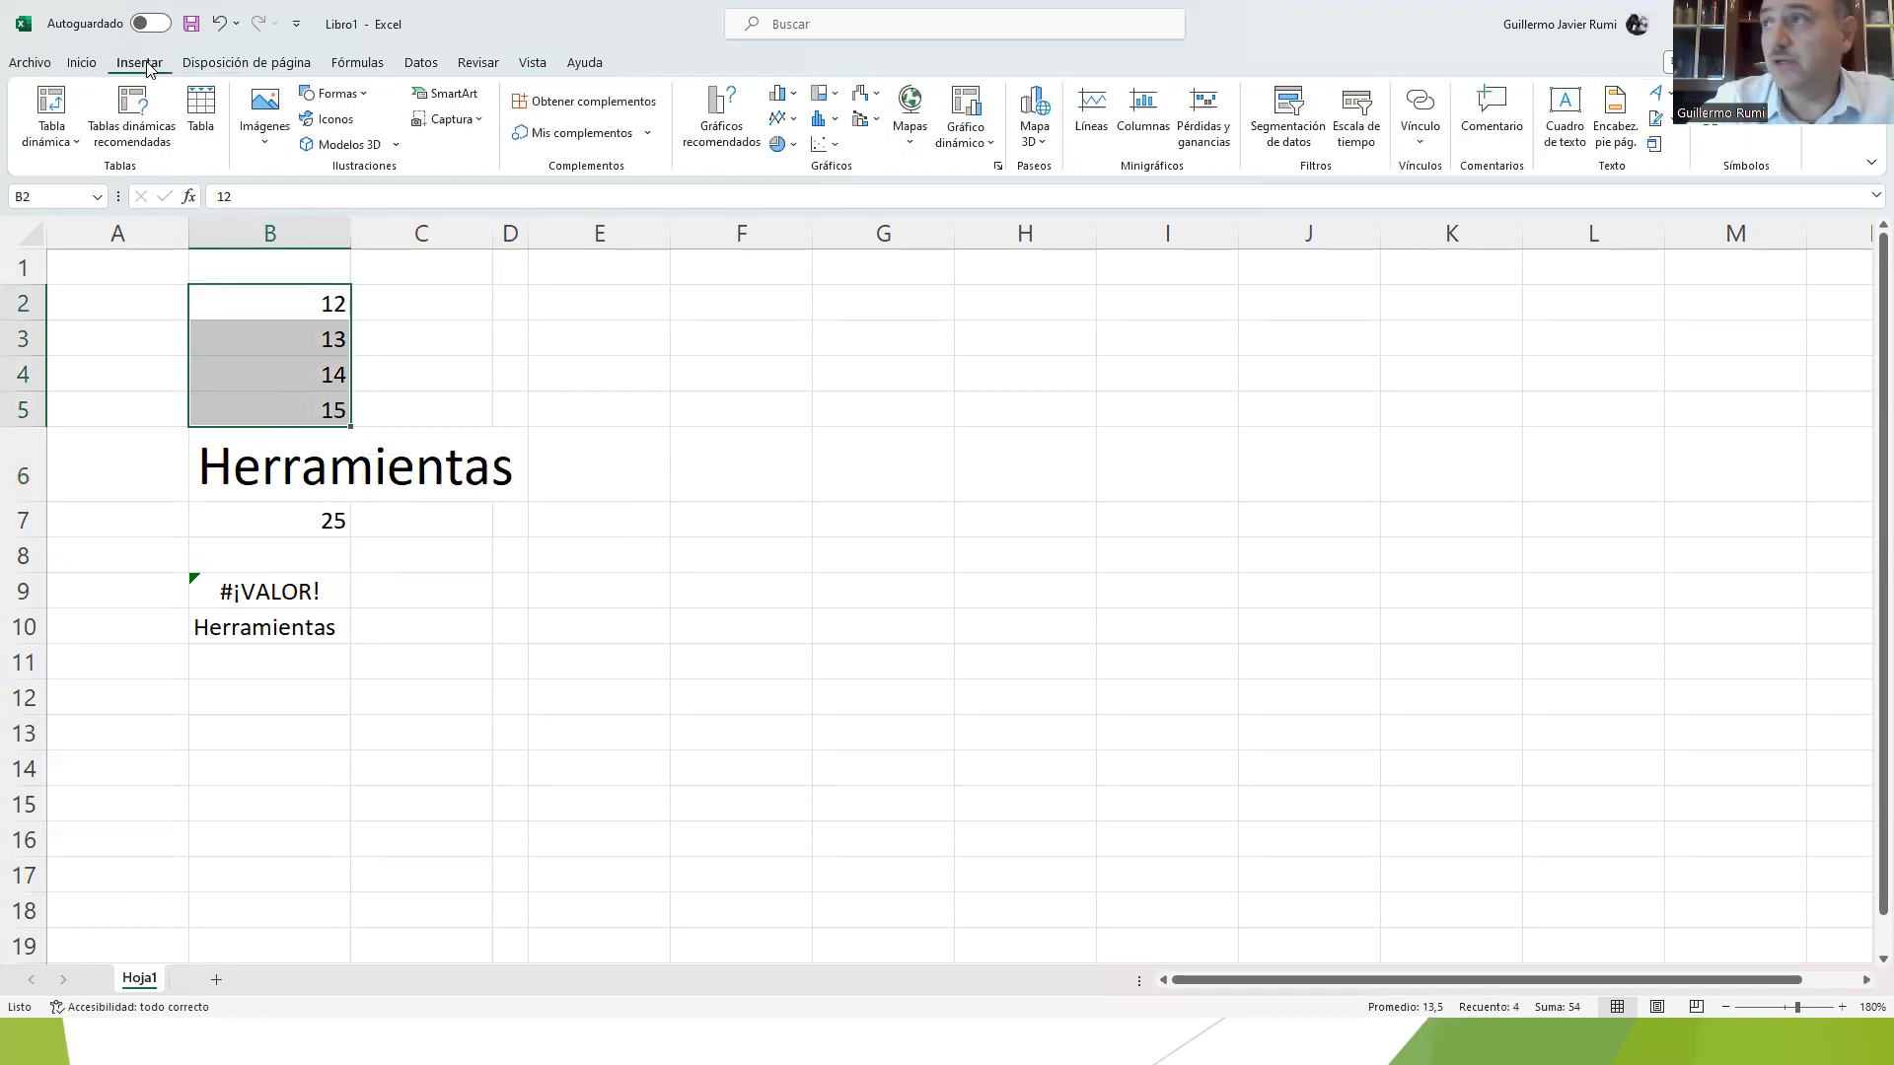
pyautogui.click(720, 133)
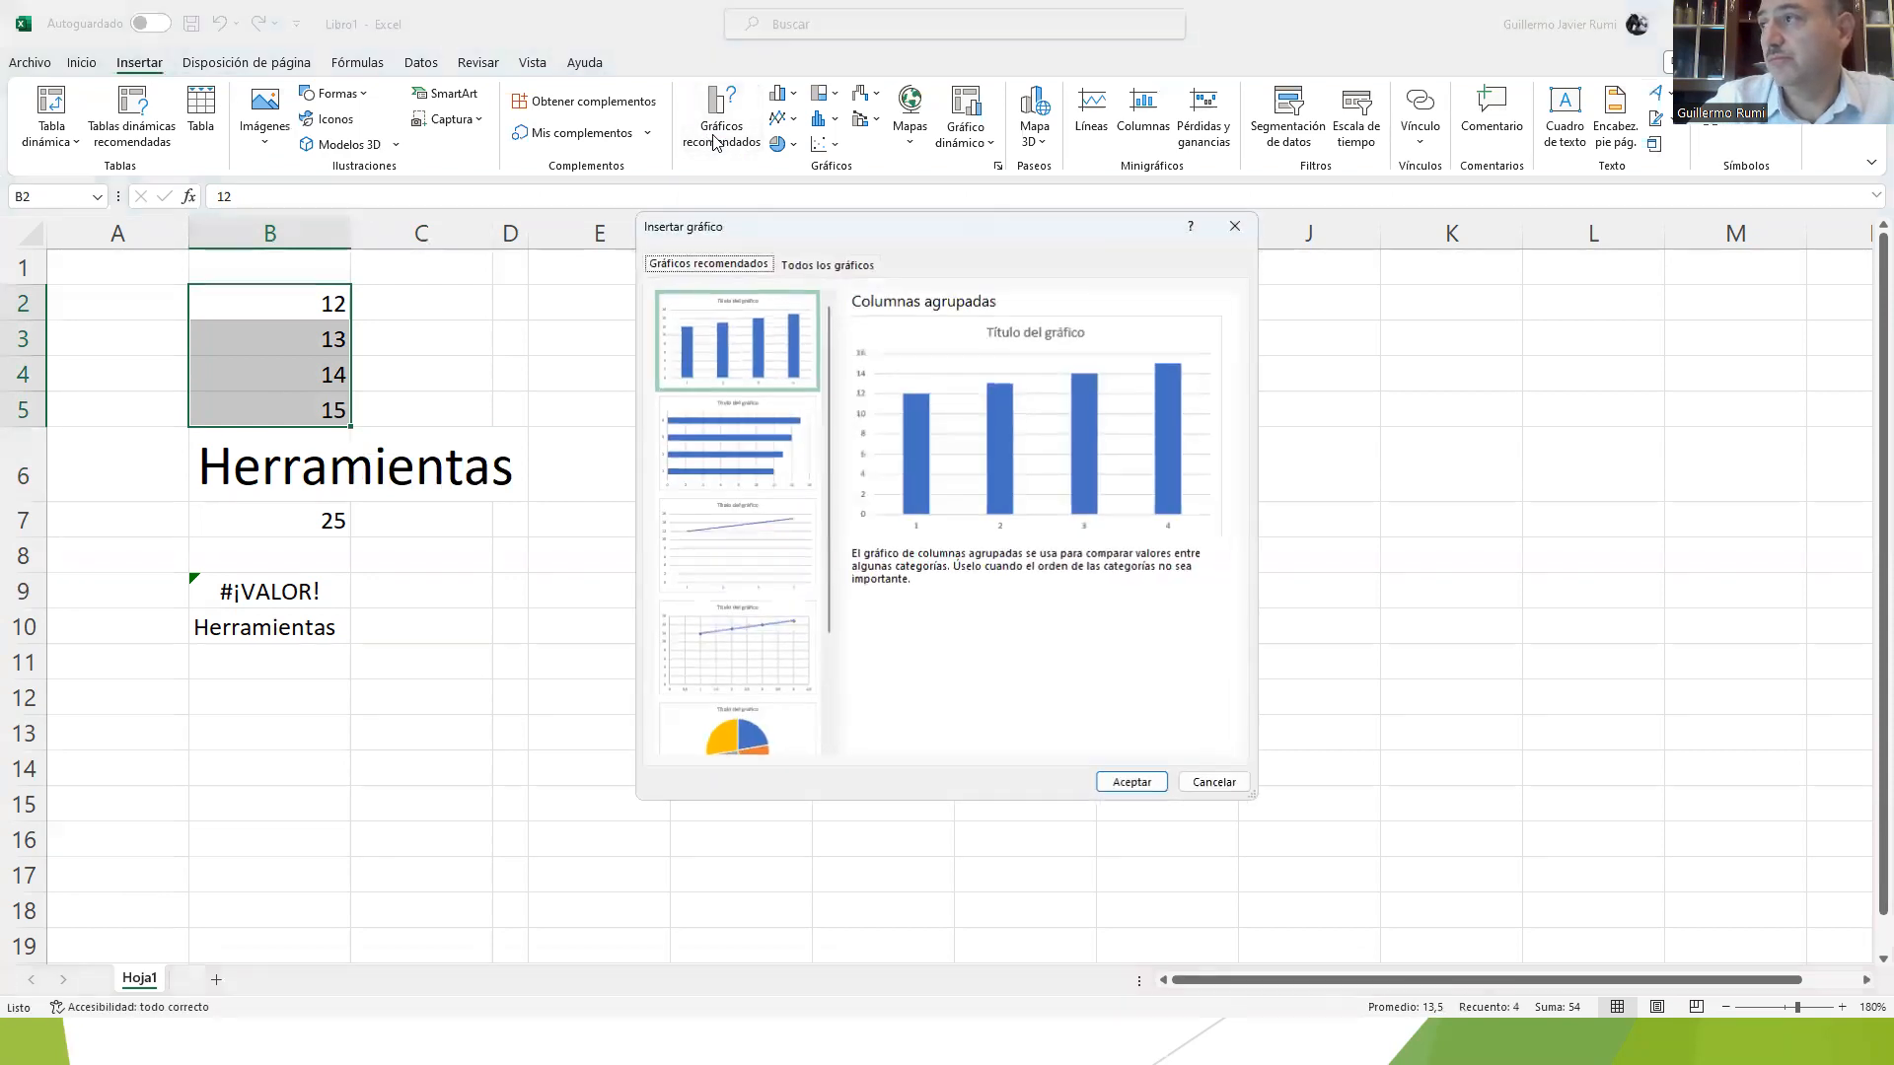
pyautogui.click(698, 371)
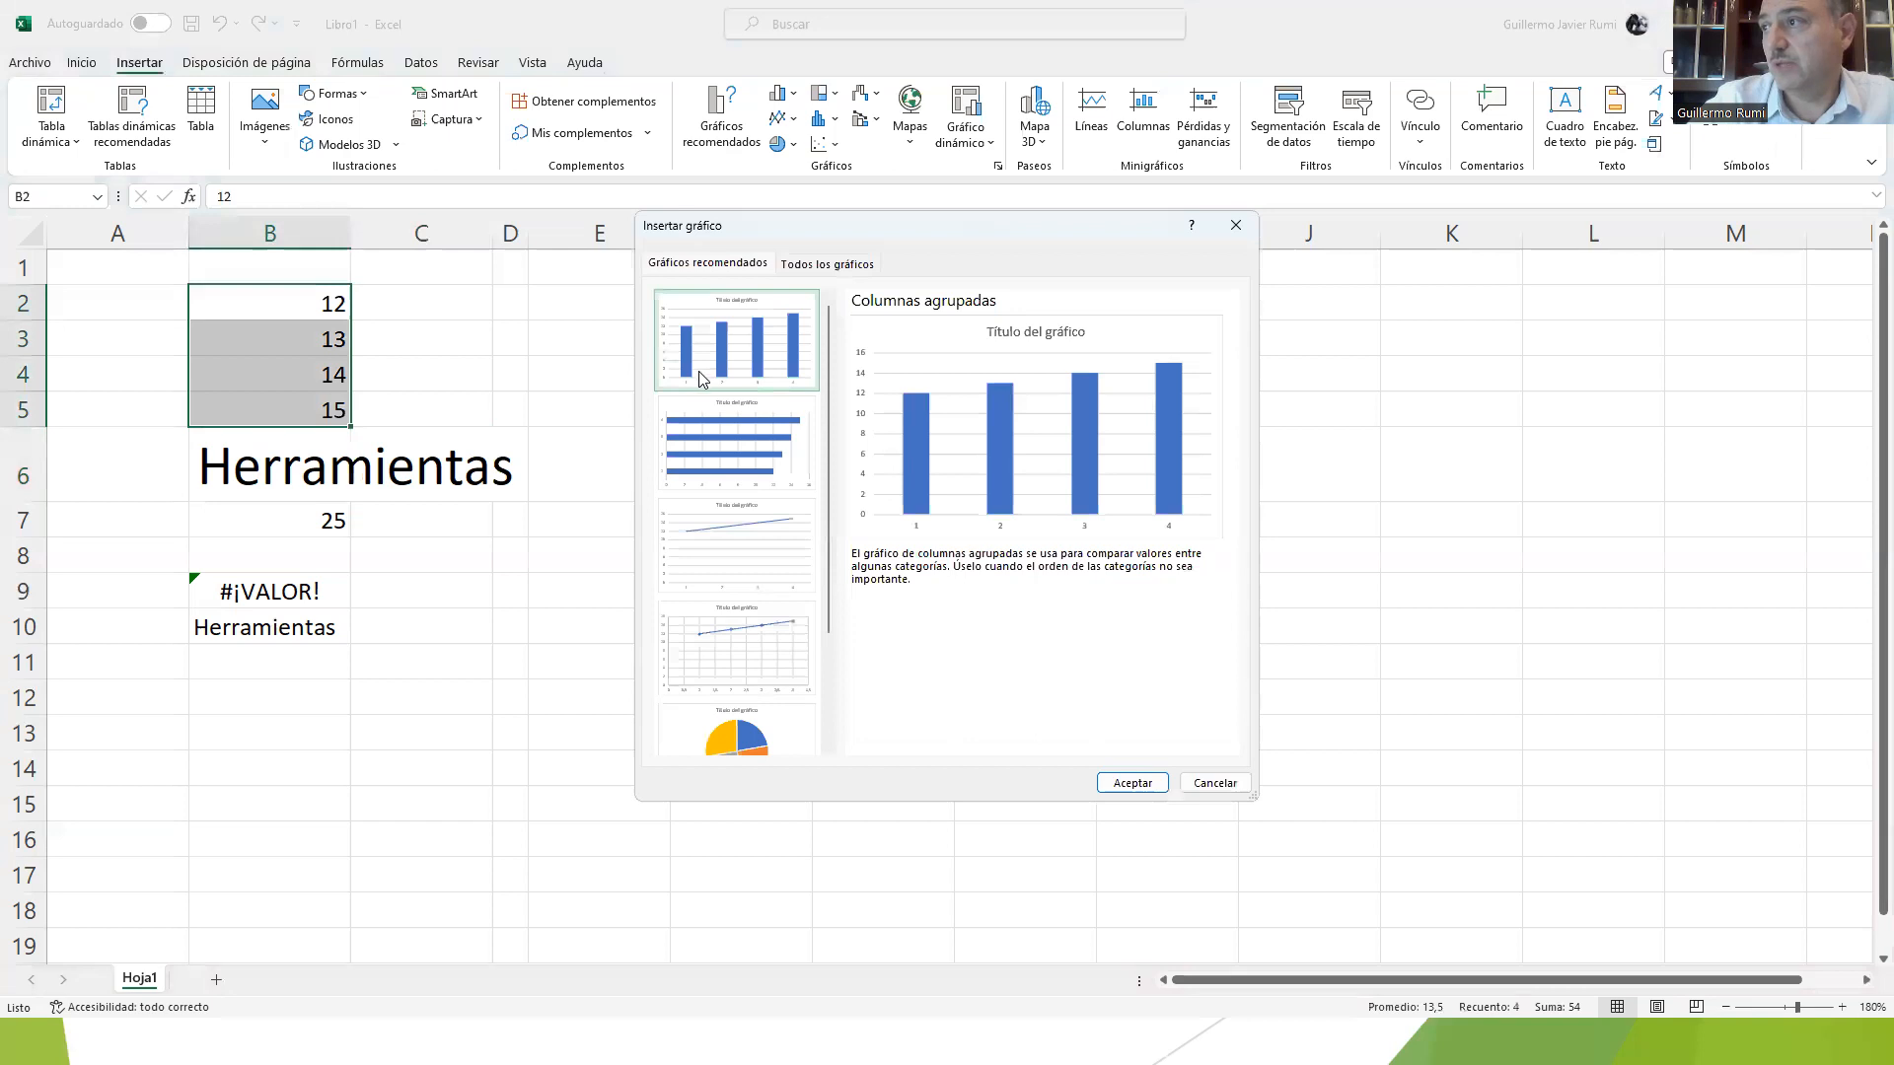
pyautogui.click(1134, 781)
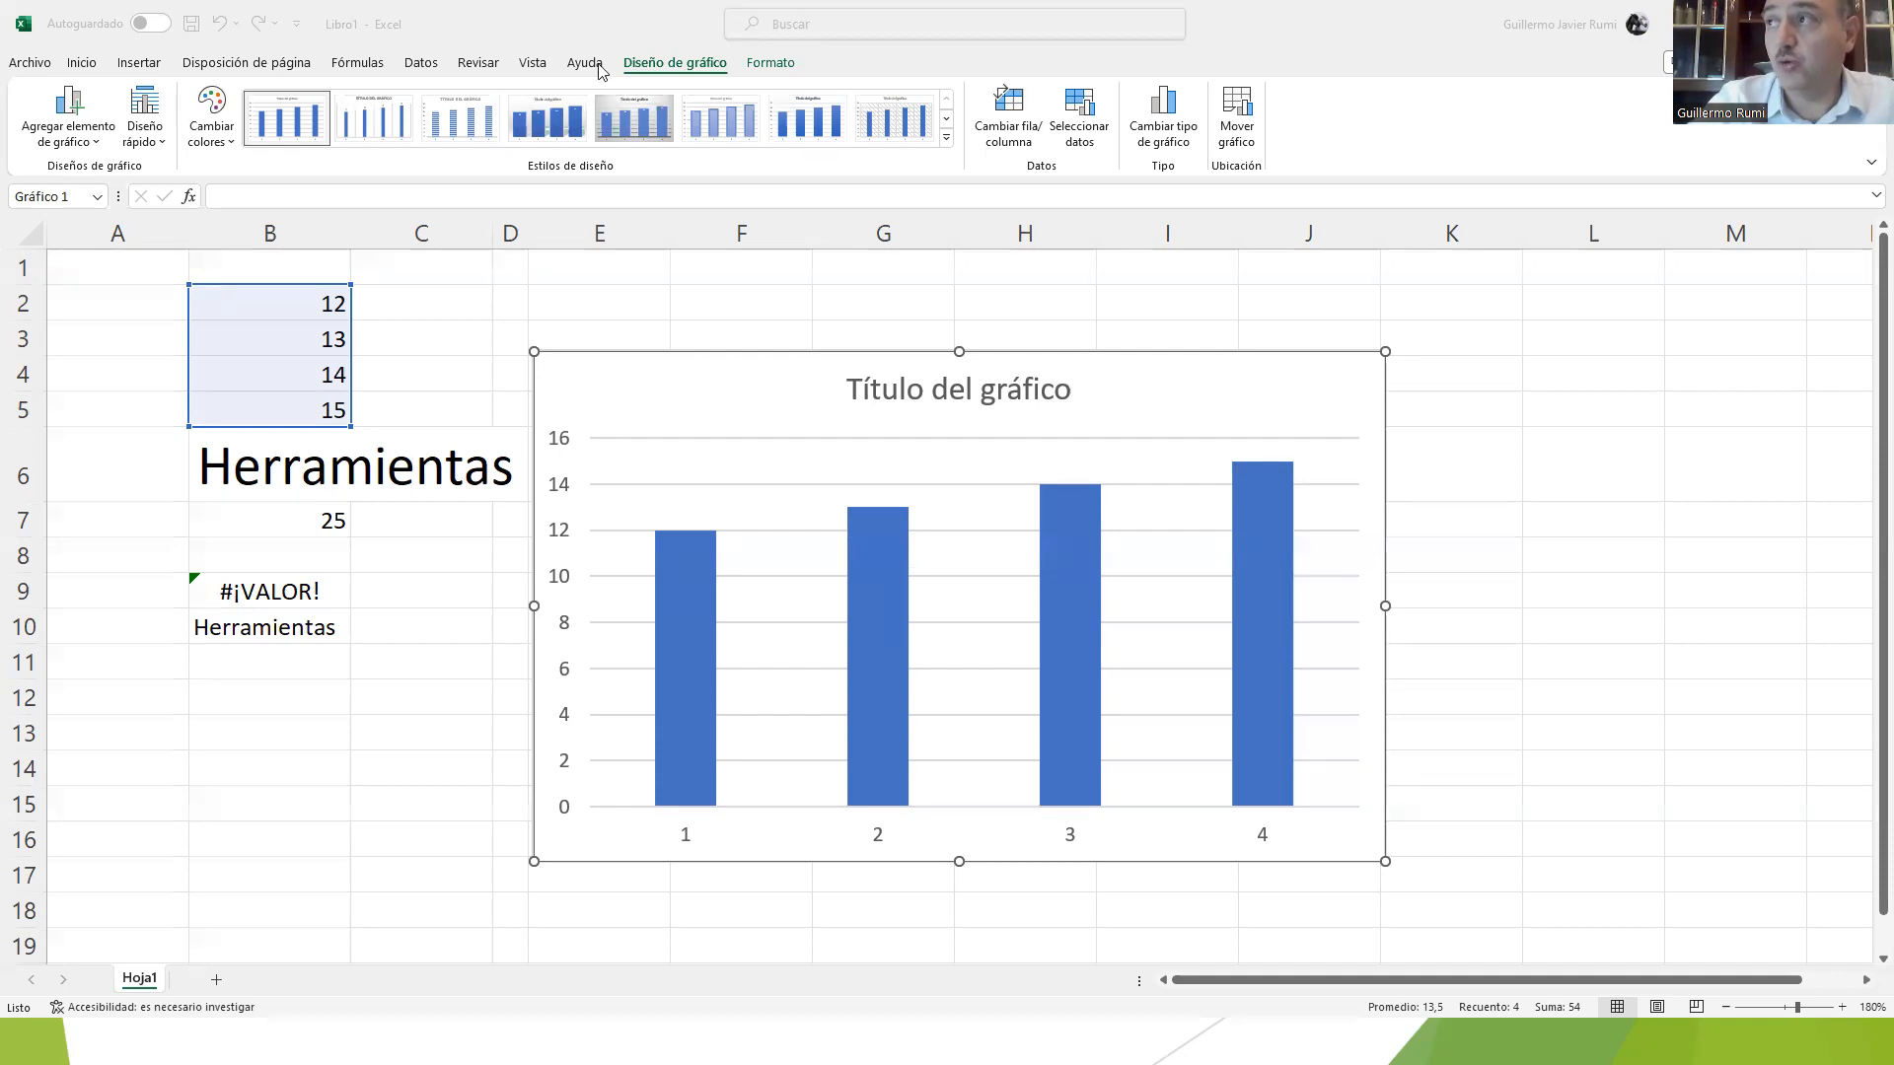
# Step: Deselect the column chart, select it again and display its chart design options
pyautogui.click(429, 274)
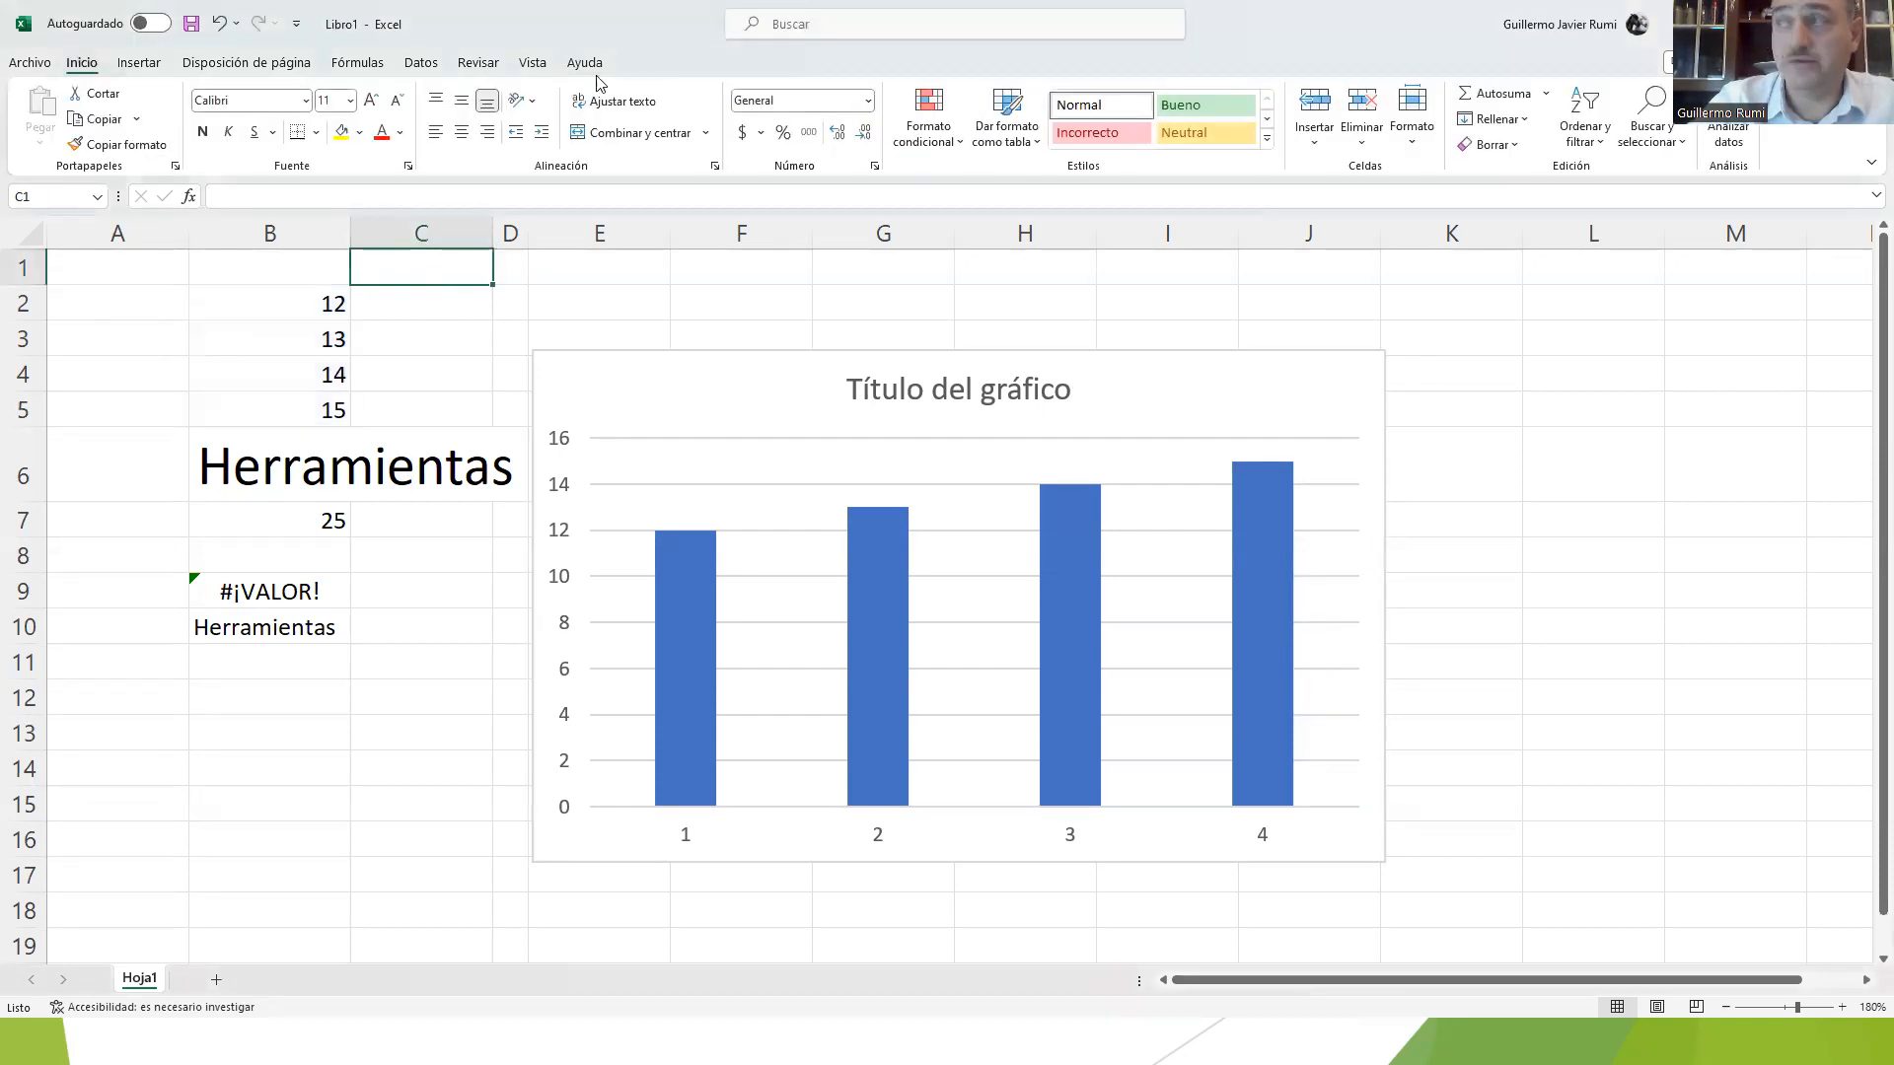
pyautogui.click(765, 411)
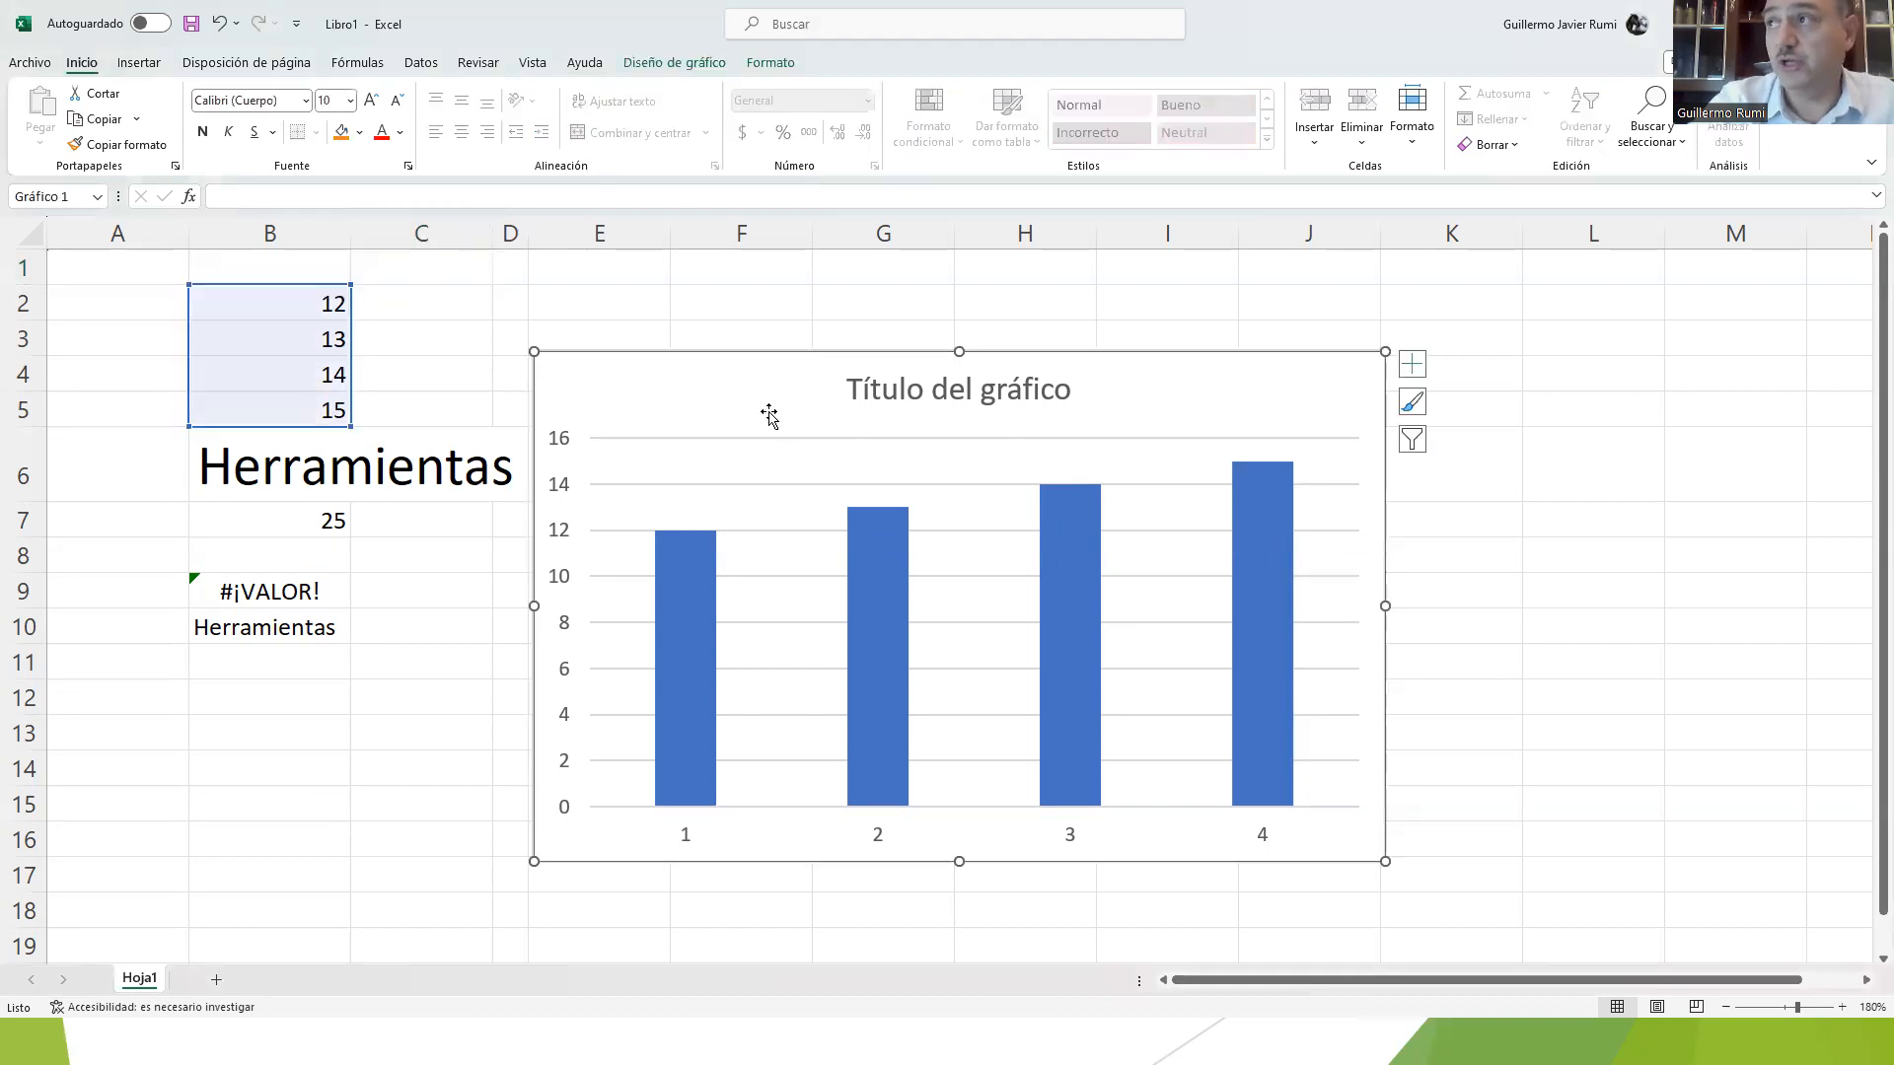
pyautogui.click(687, 59)
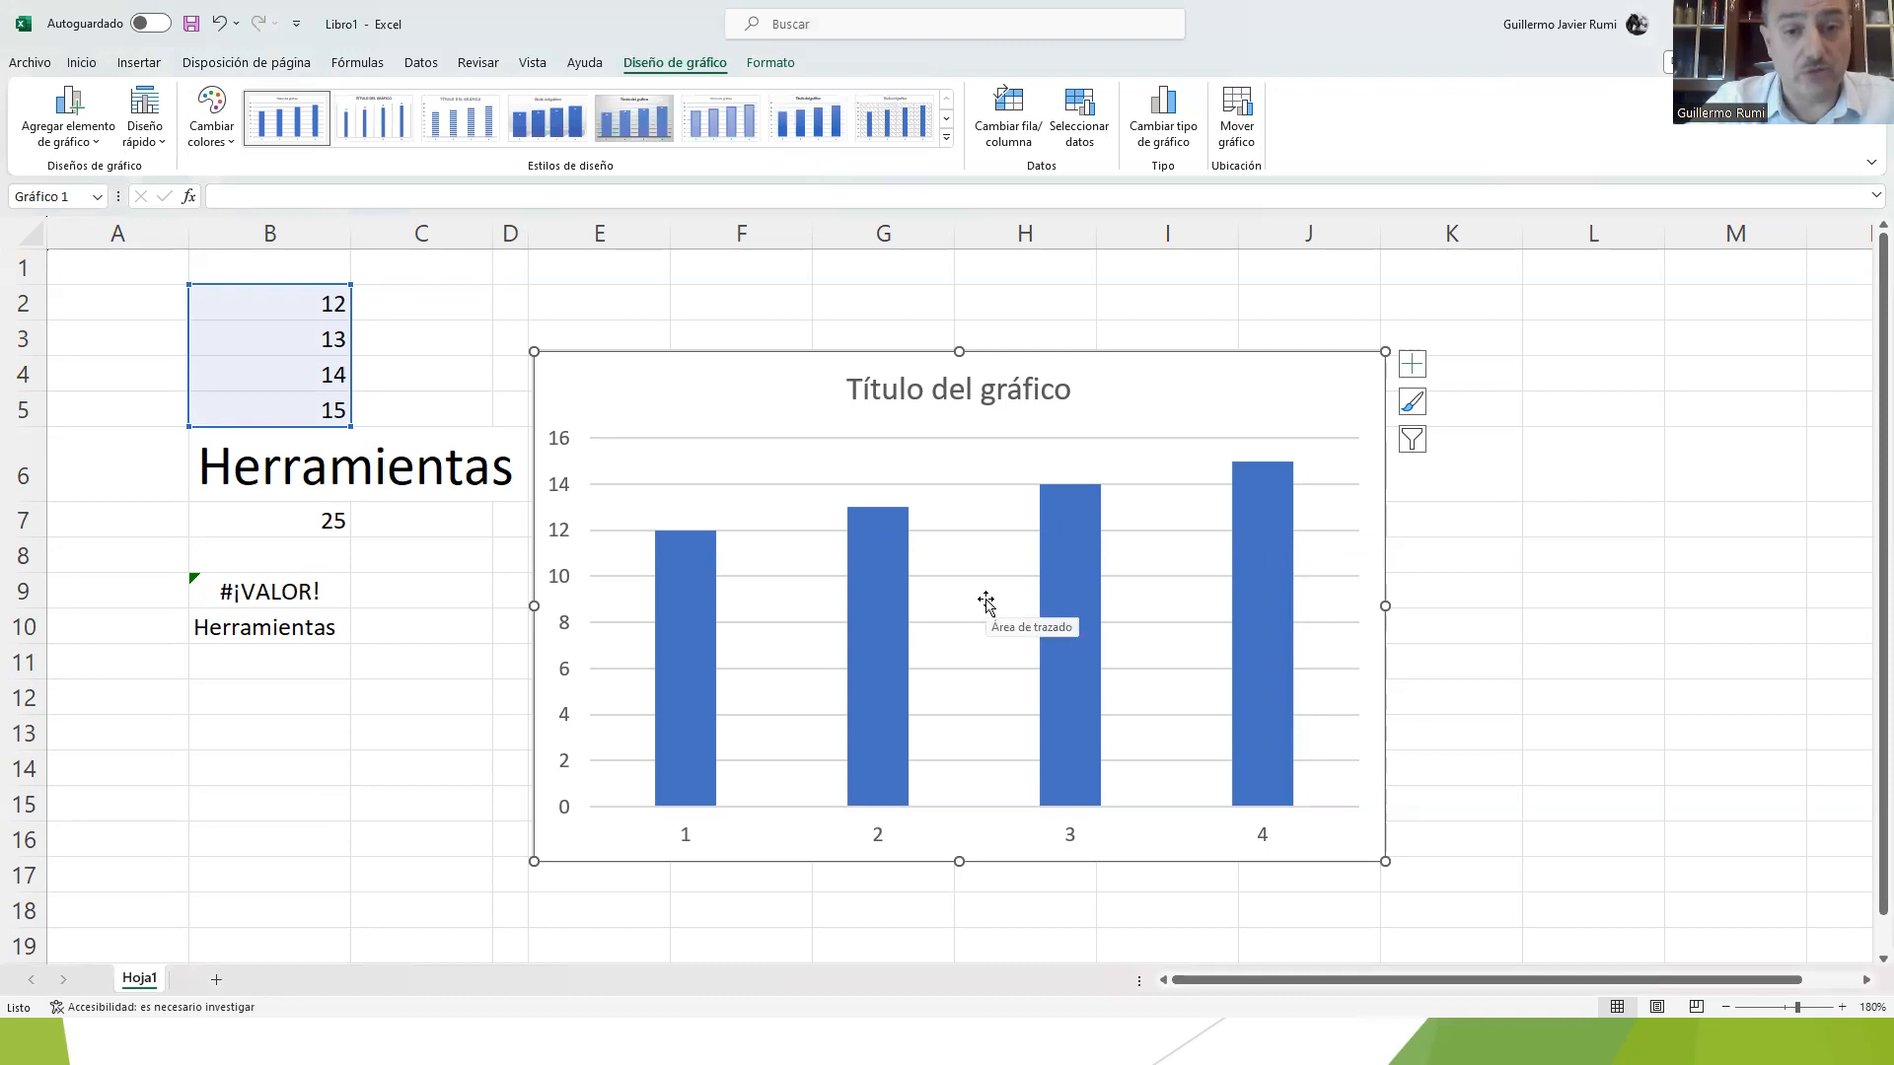
# Step: Delete the column chart from Hoja1
pyautogui.click(886, 296)
pyautogui.click(746, 381)
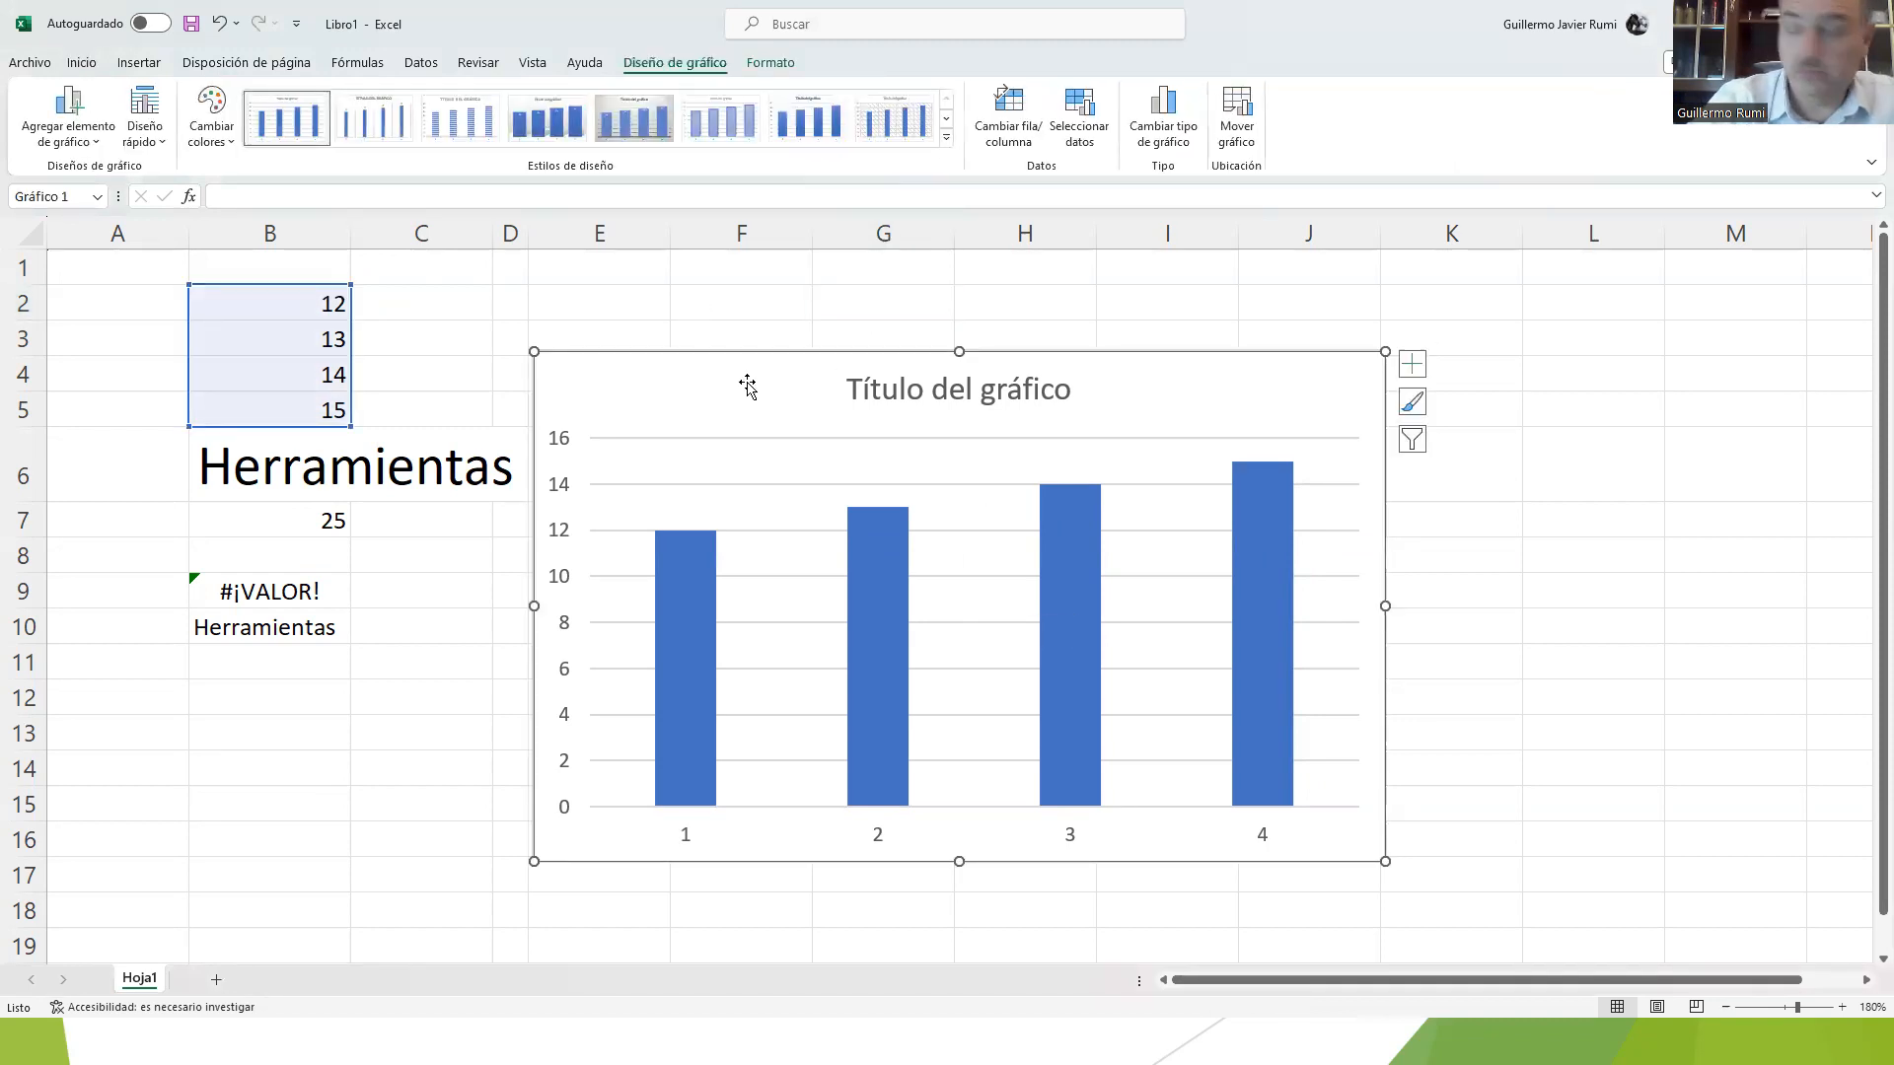
pyautogui.press('Delete')
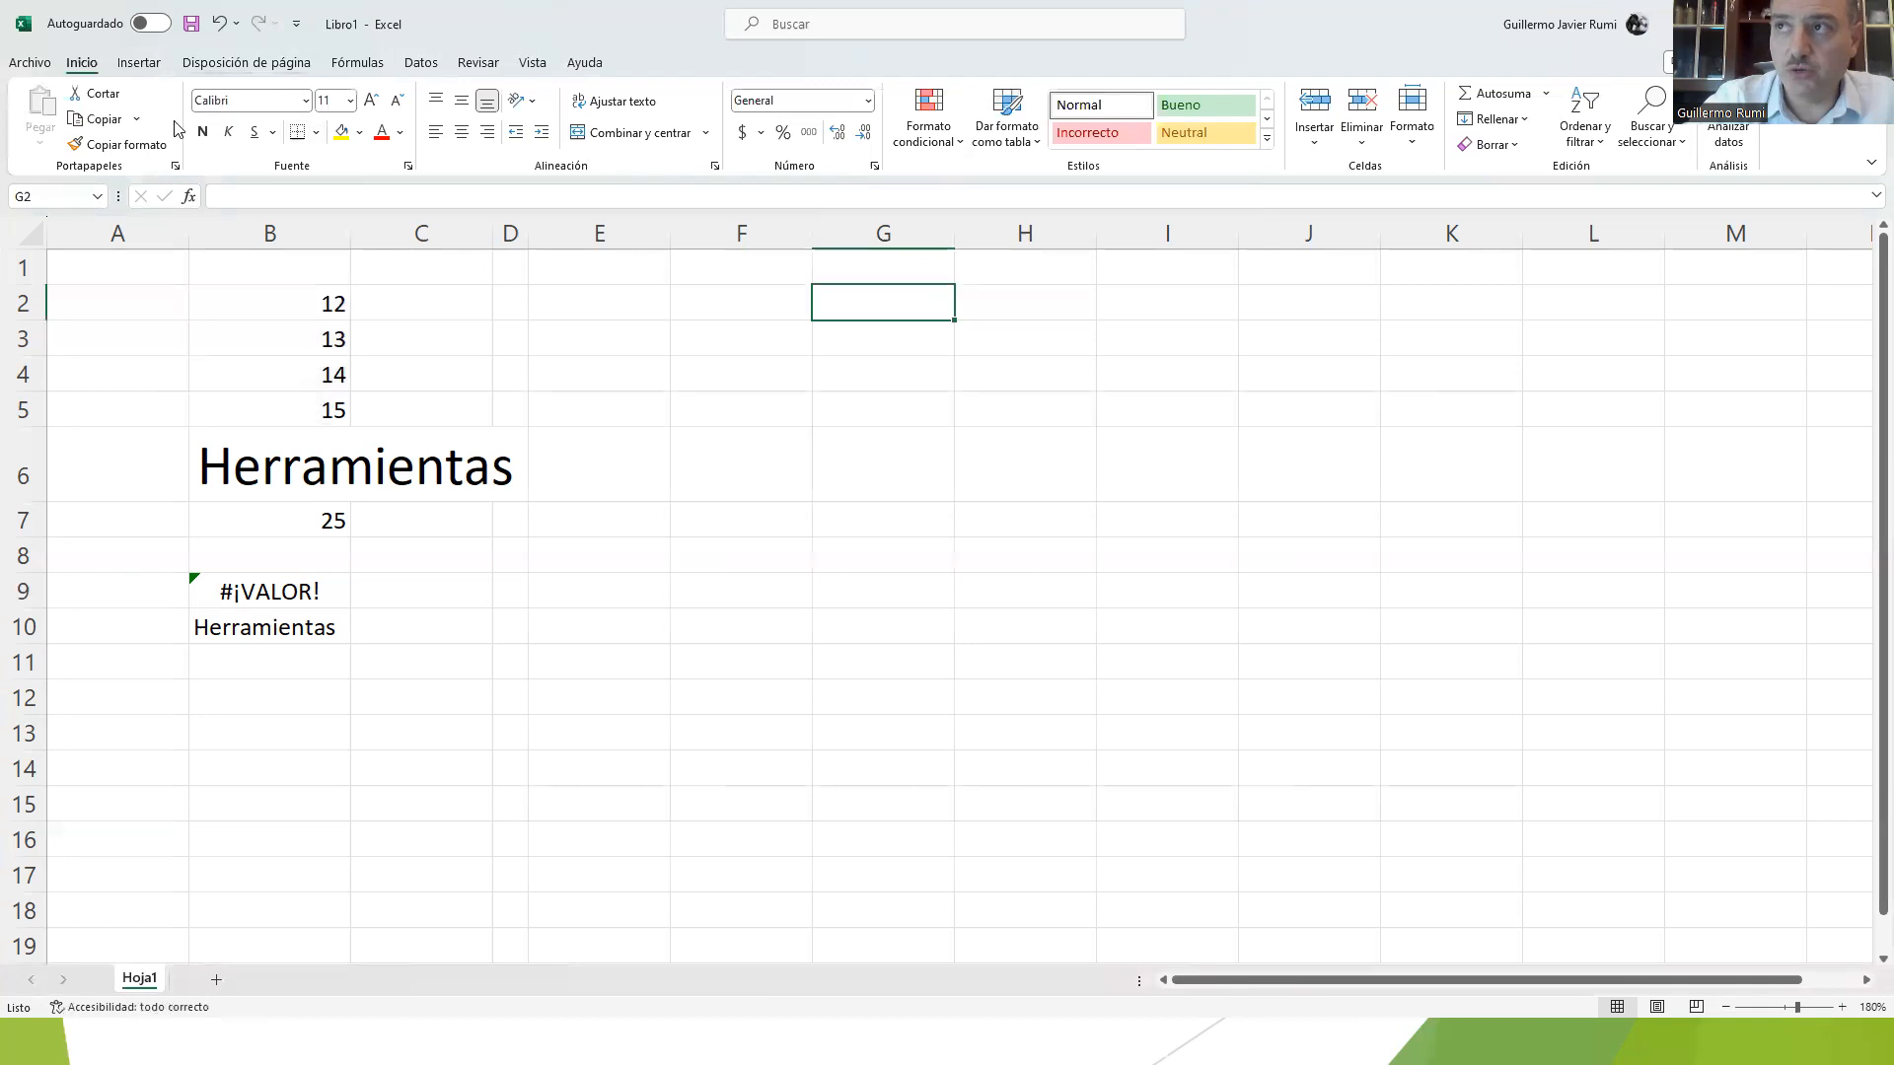
# Step: Review the number, alignment, font, border, fill and protection settings in the Format Cells dialog, and close it without changes
pyautogui.click(411, 168)
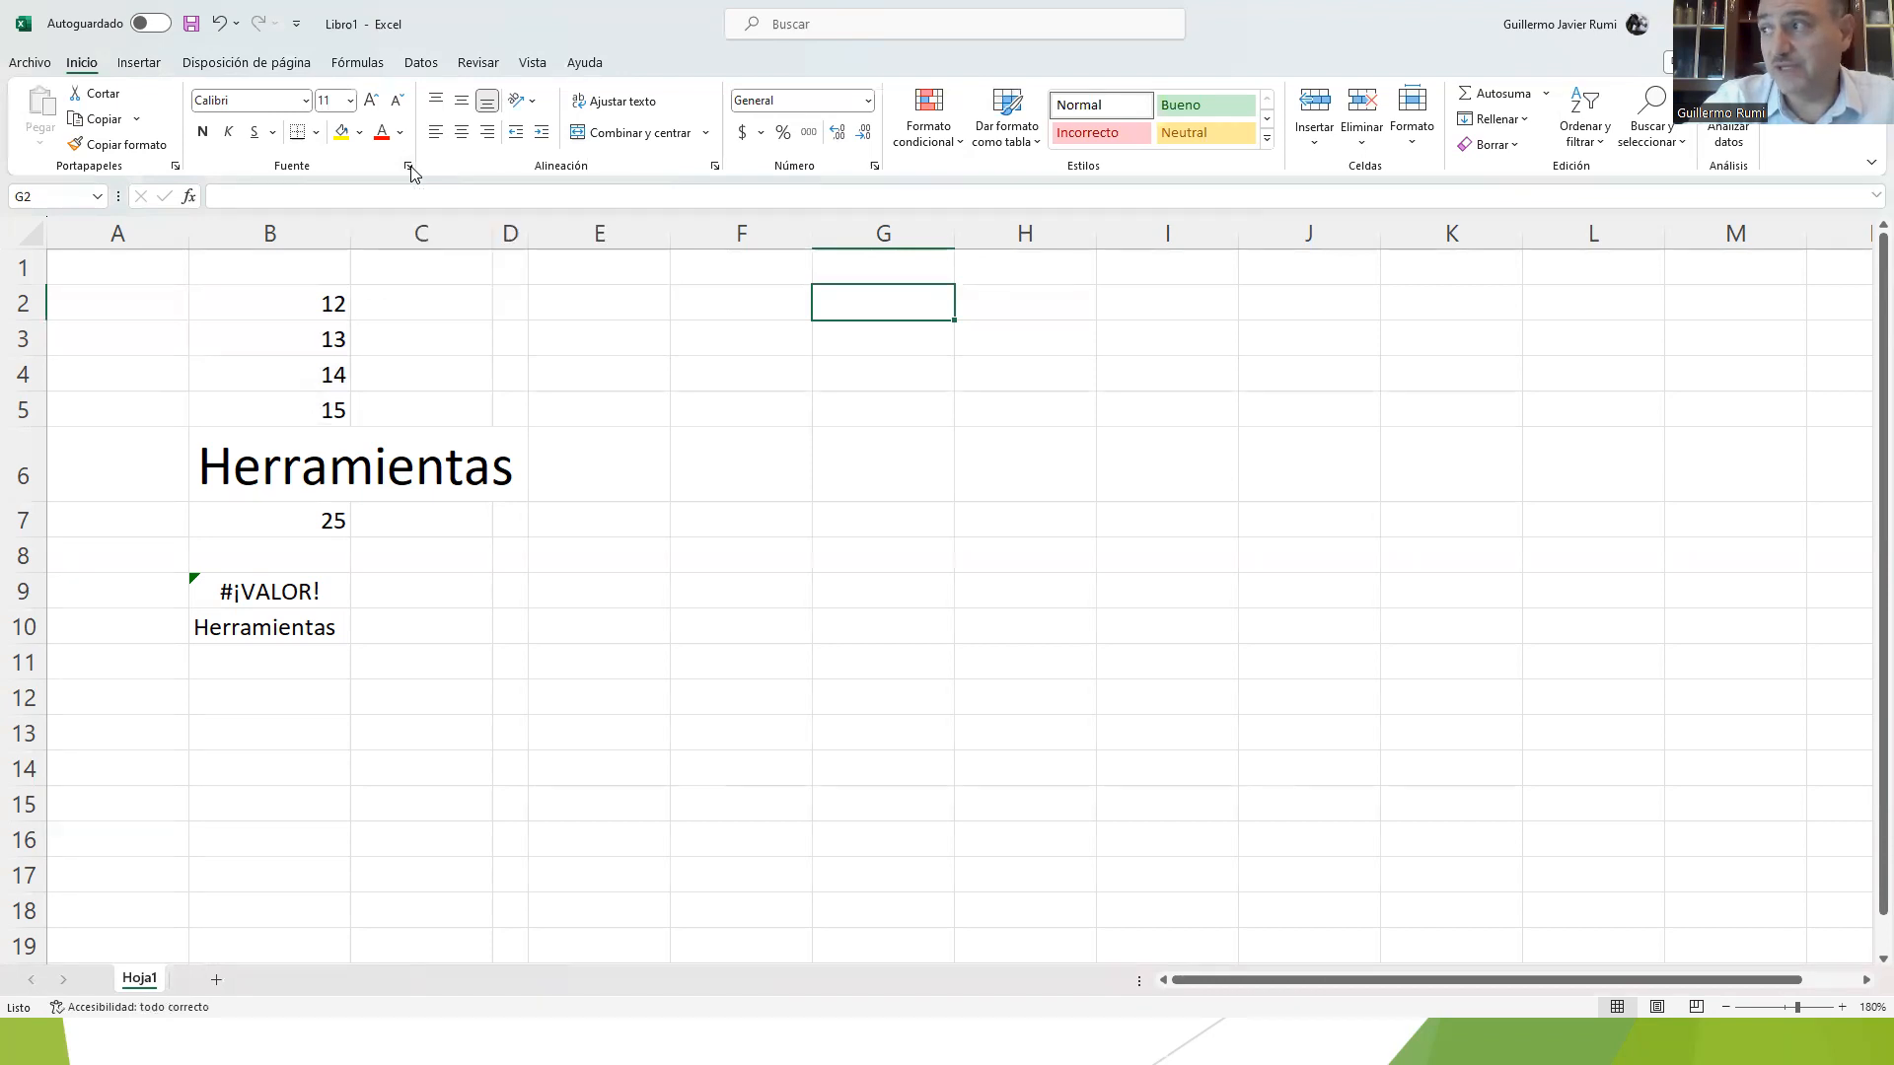
pyautogui.moveTo(396, 256); pyautogui.dragTo(499, 247)
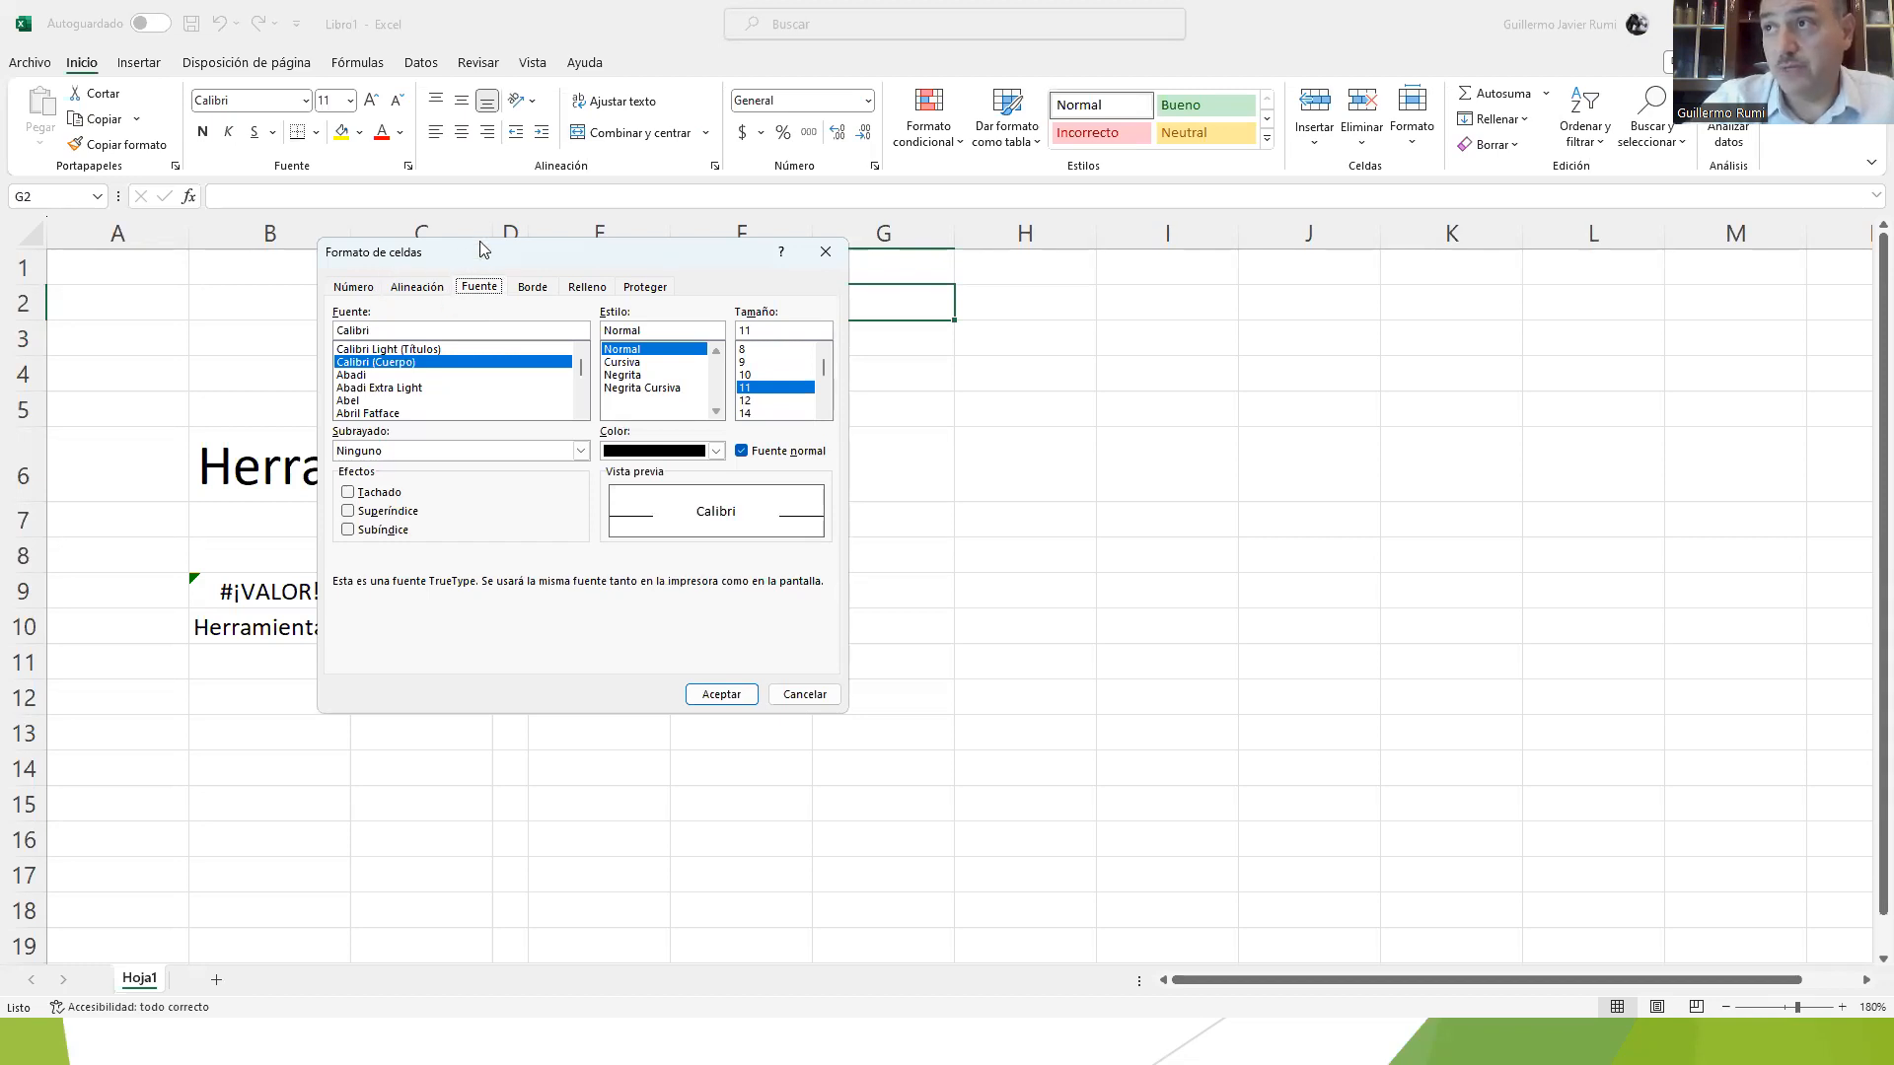
pyautogui.moveTo(407, 271); pyautogui.dragTo(399, 246)
pyautogui.click(365, 265)
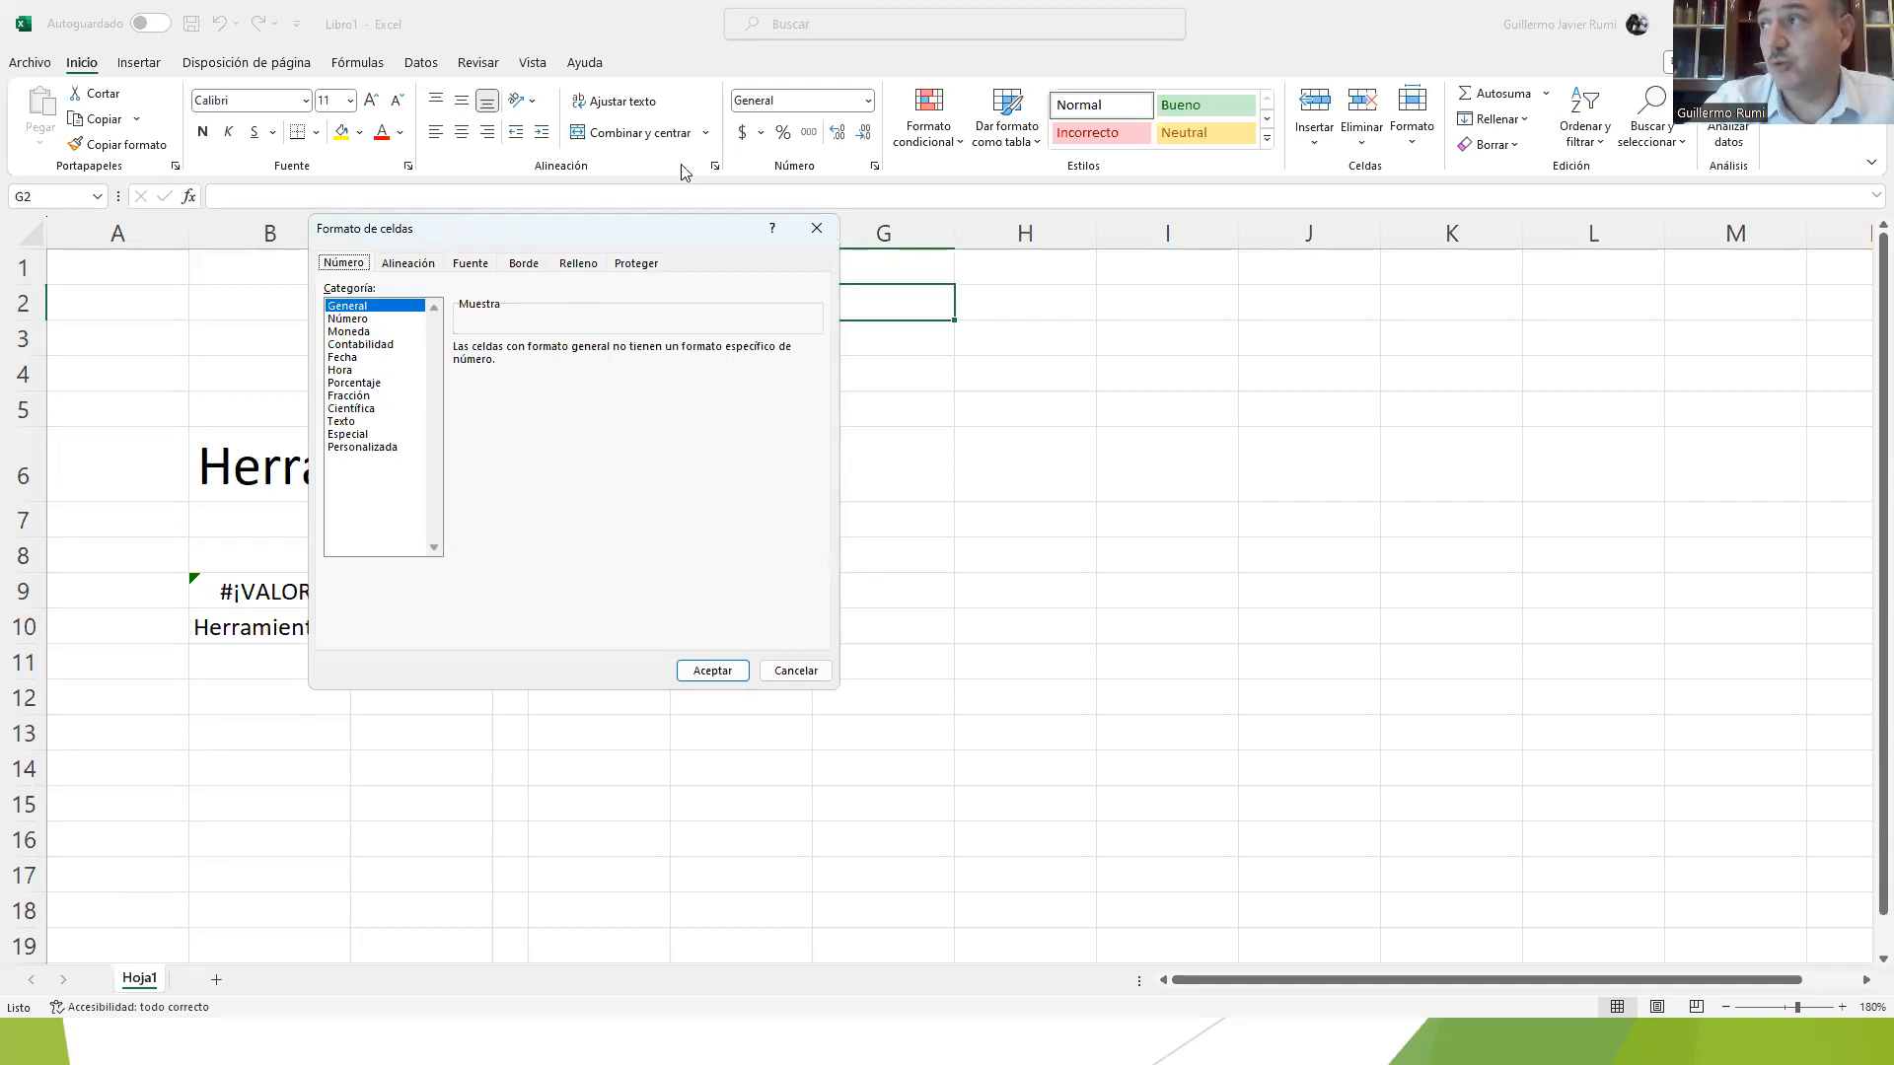
pyautogui.click(410, 267)
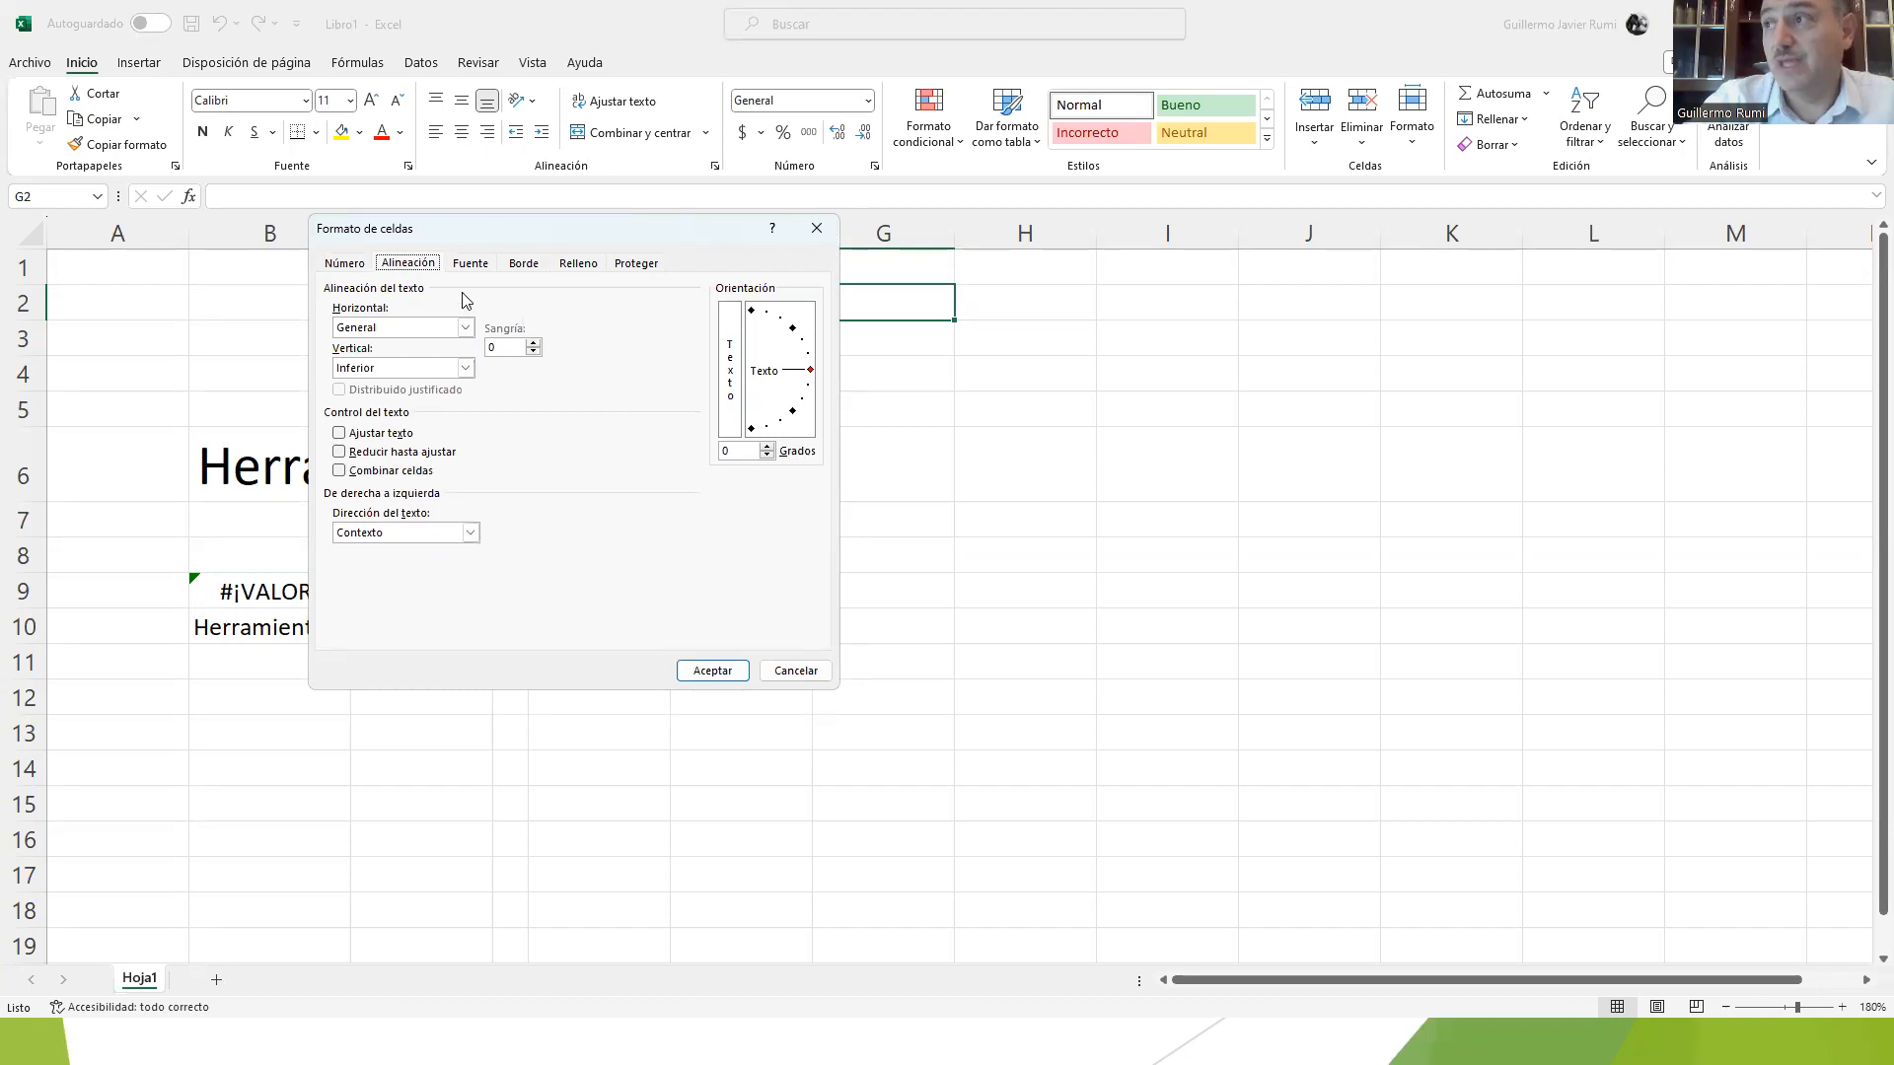
pyautogui.click(481, 266)
pyautogui.click(513, 269)
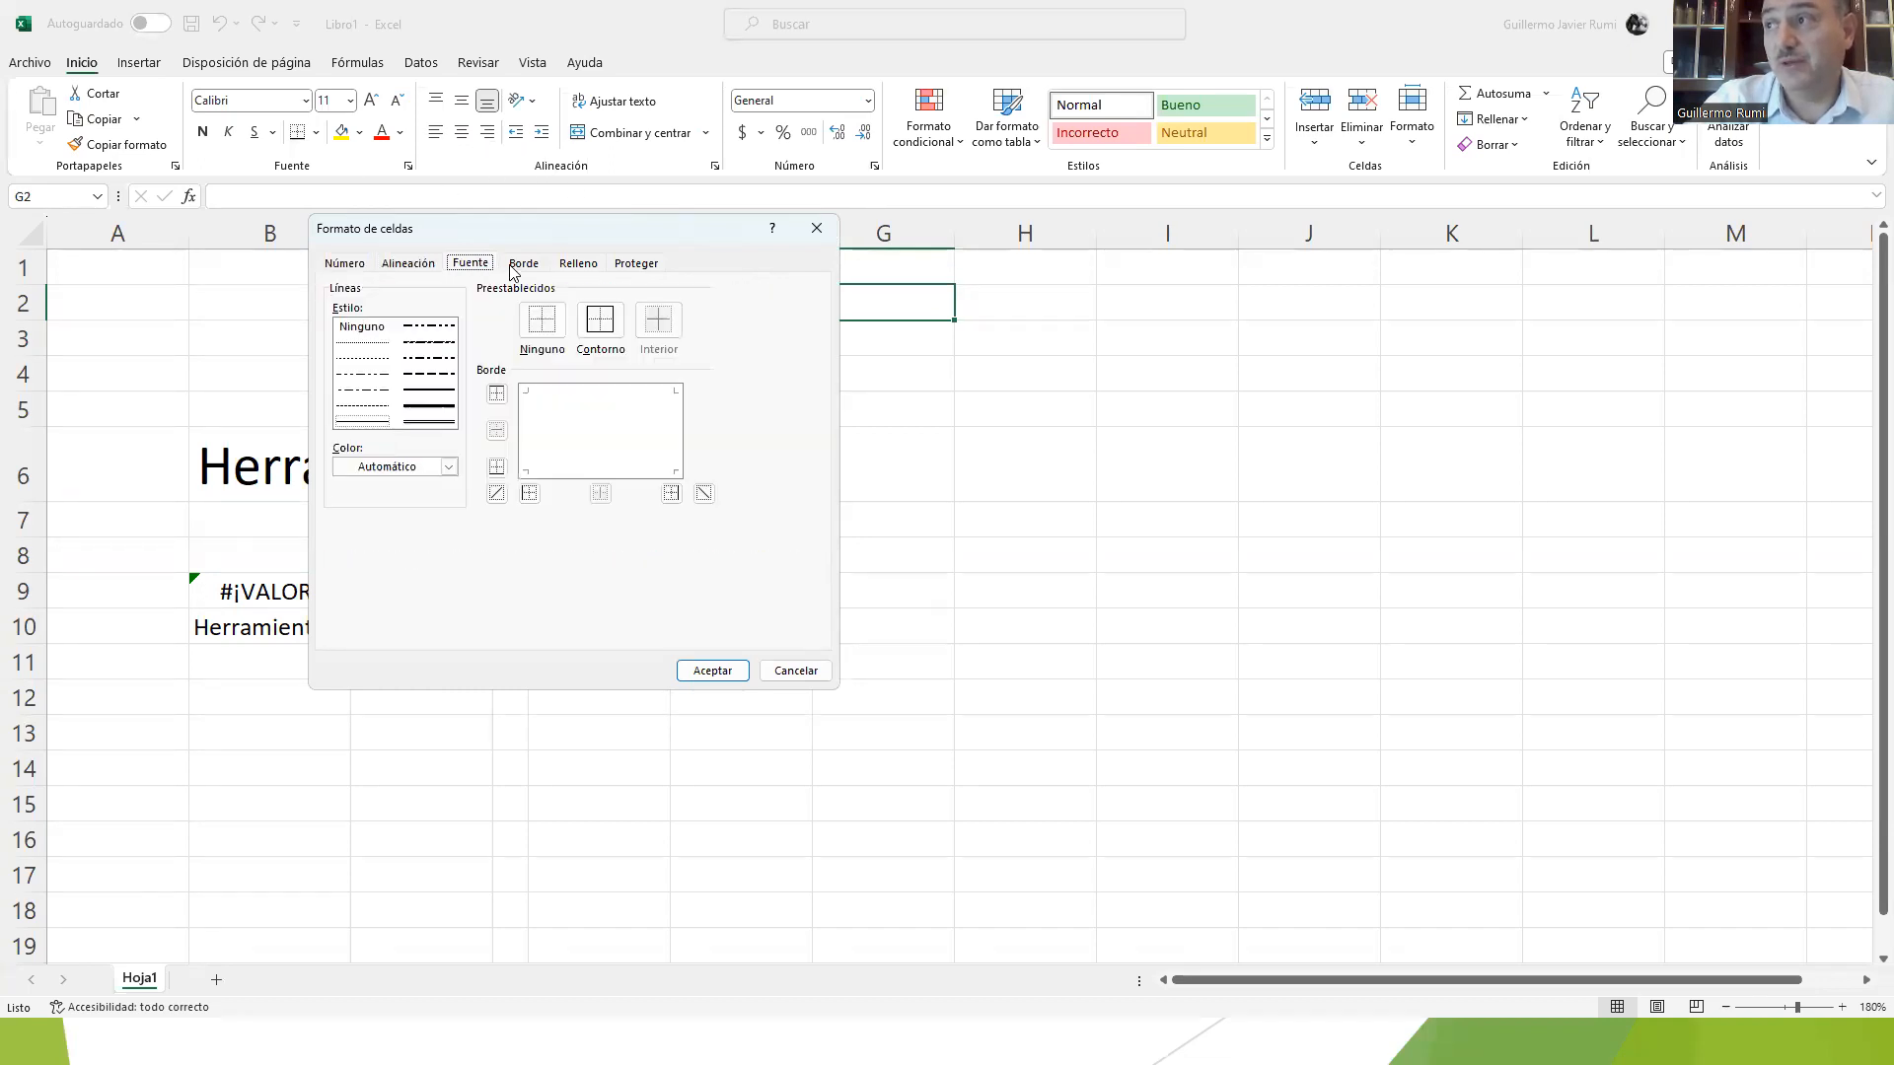
pyautogui.click(561, 267)
pyautogui.click(634, 263)
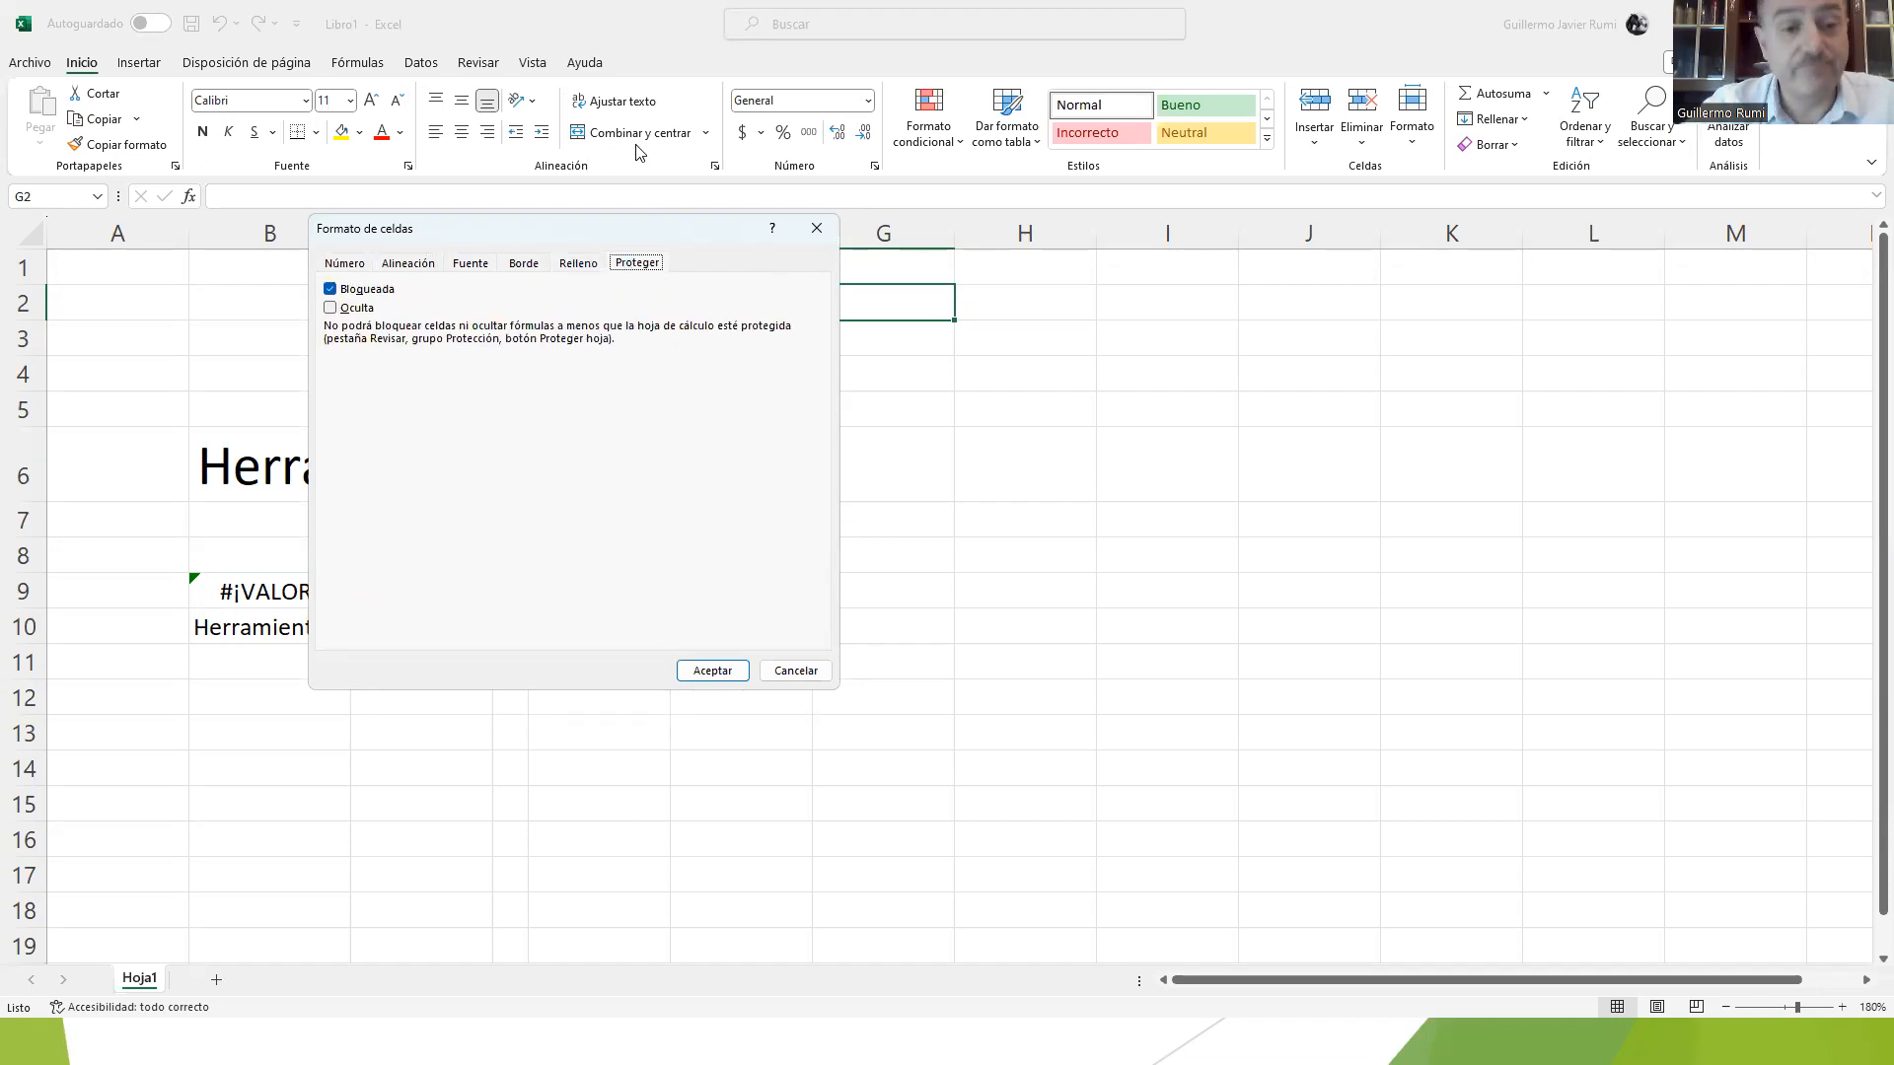
pyautogui.click(826, 231)
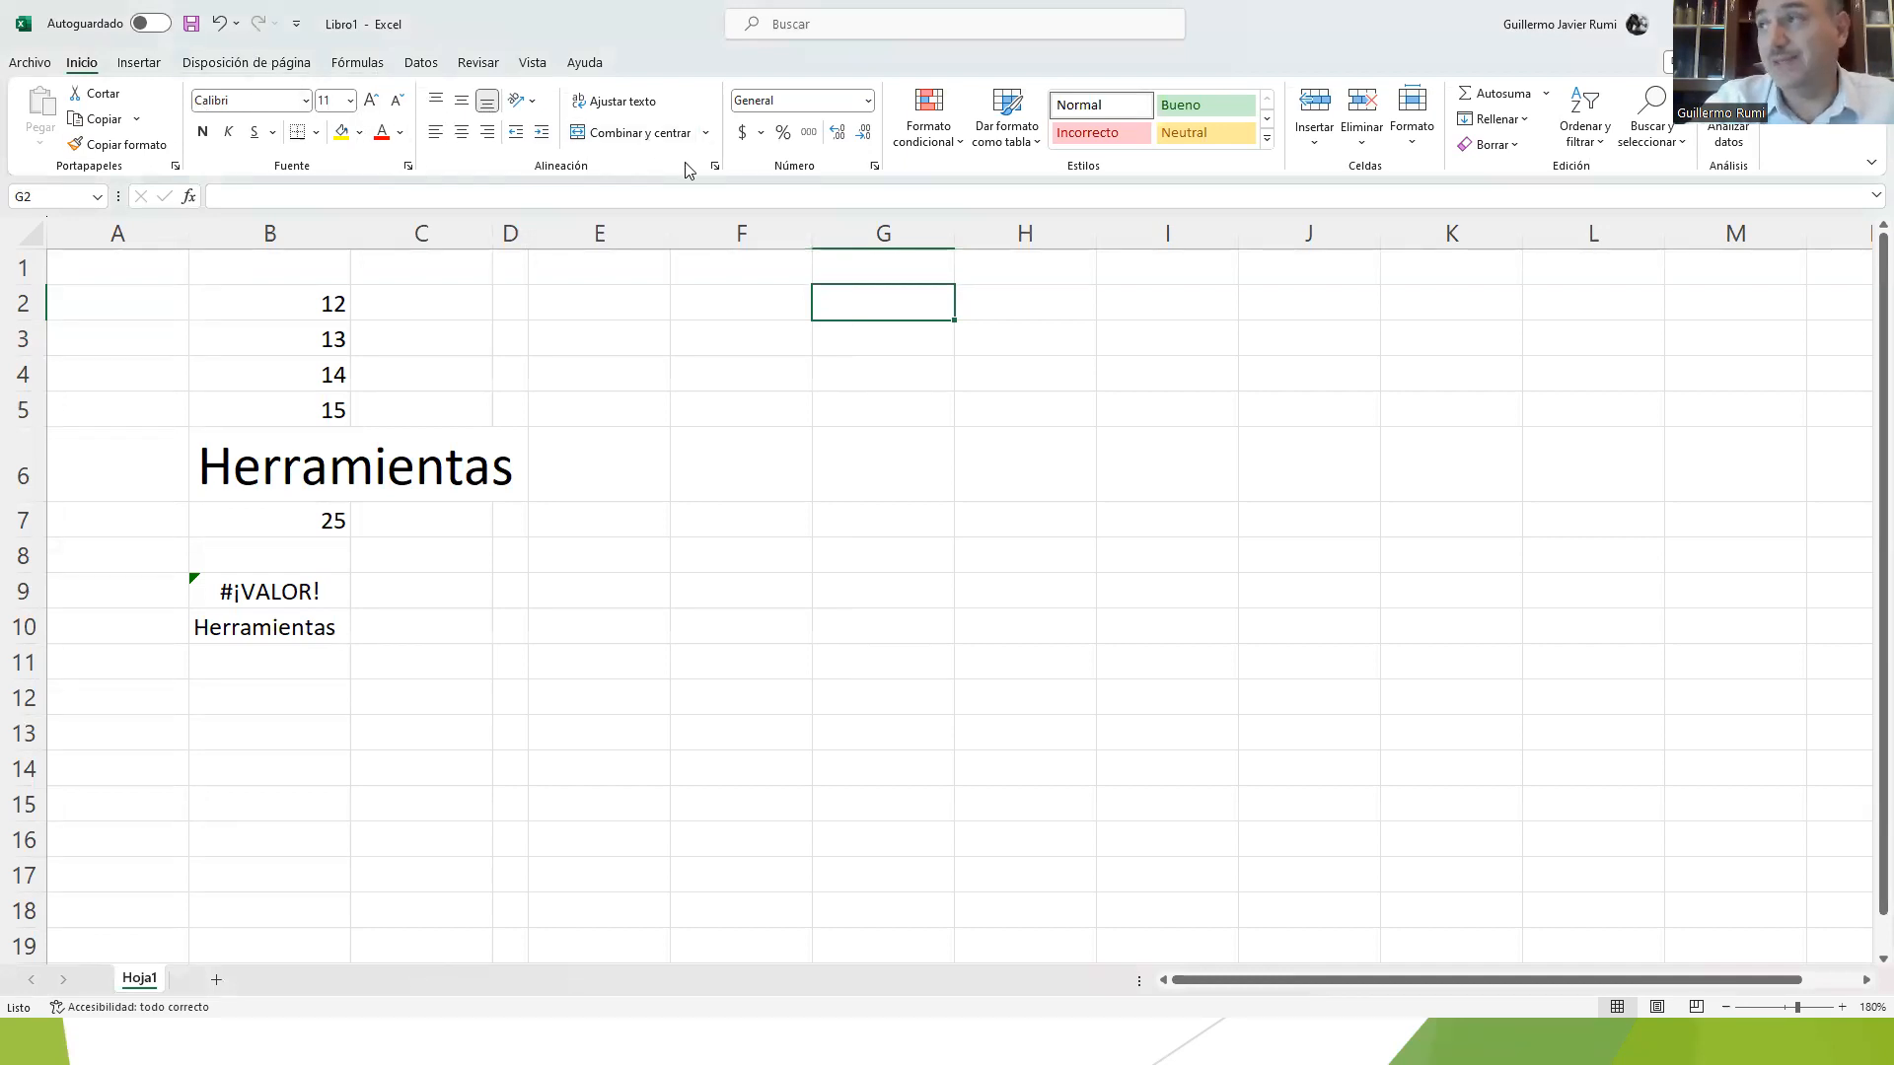
# Step: Reopen the cell font settings, close them without changes, and select cell E5
pyautogui.click(408, 168)
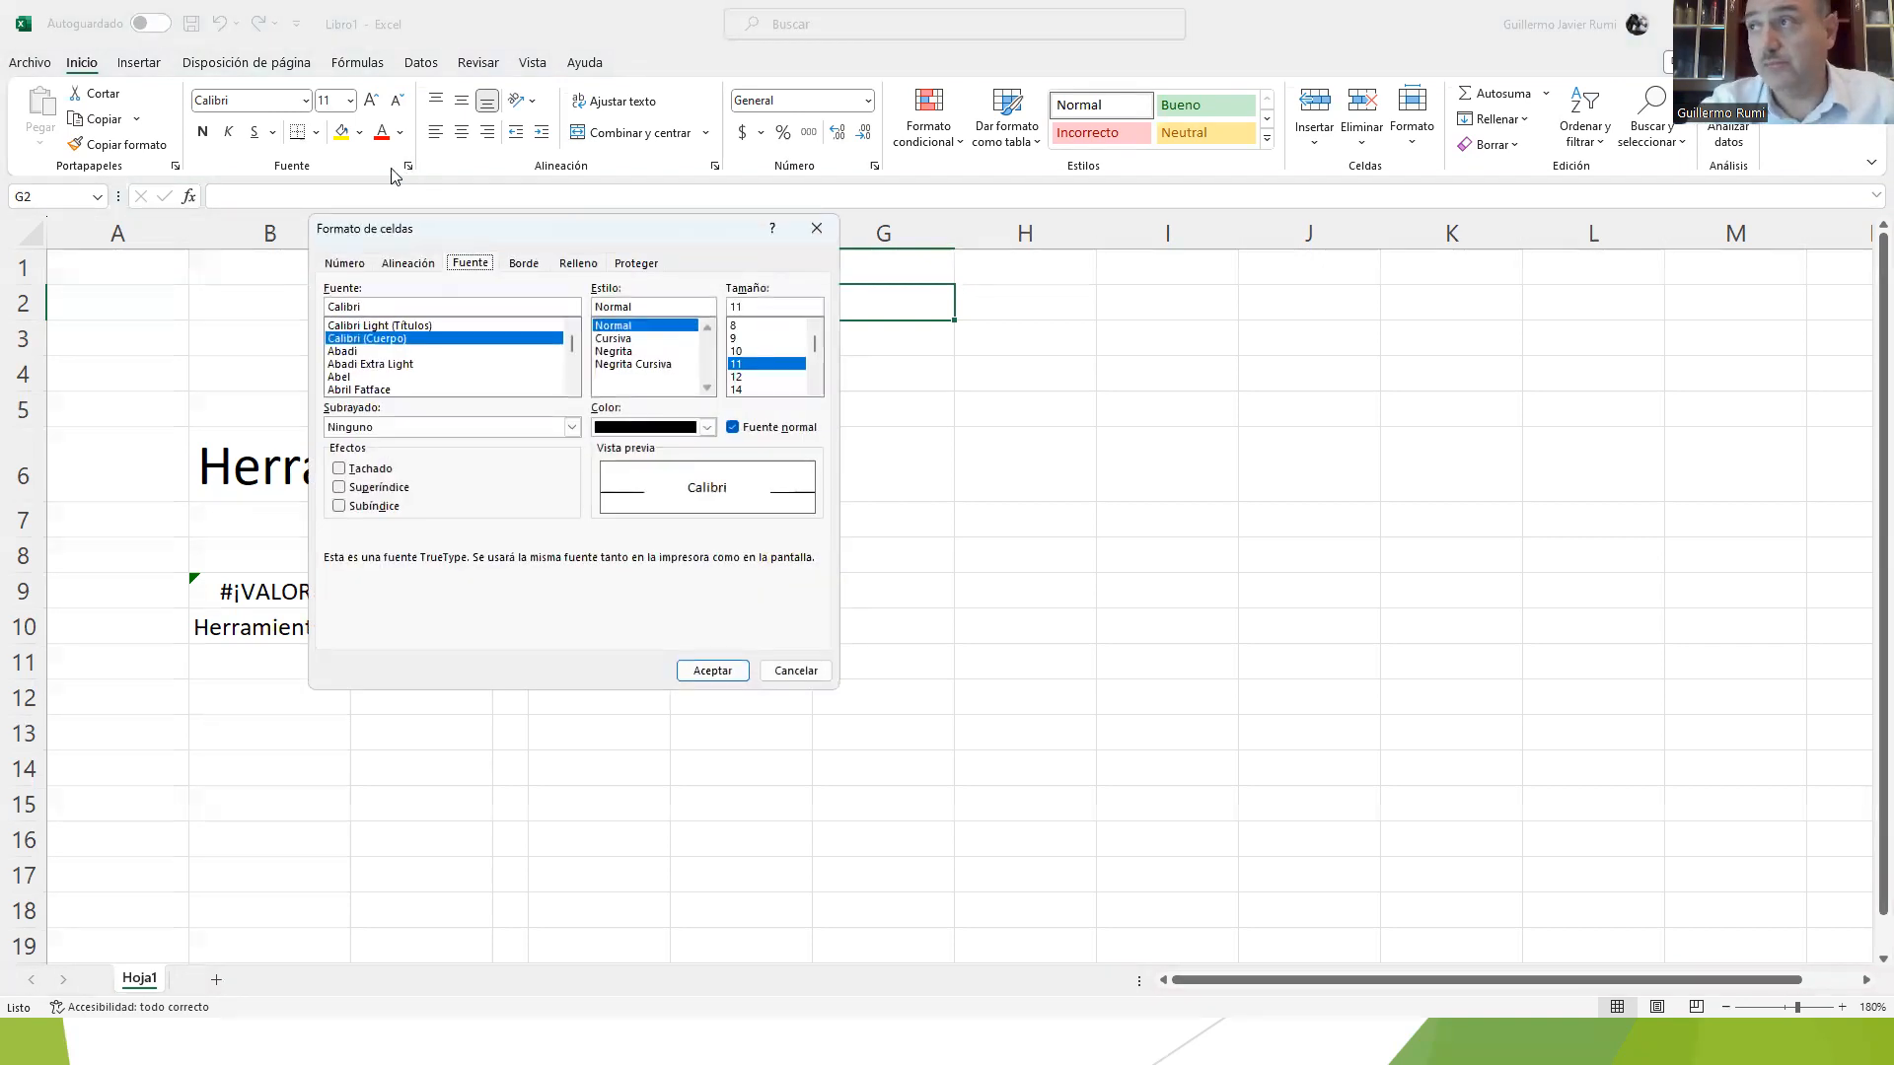
pyautogui.press('Escape')
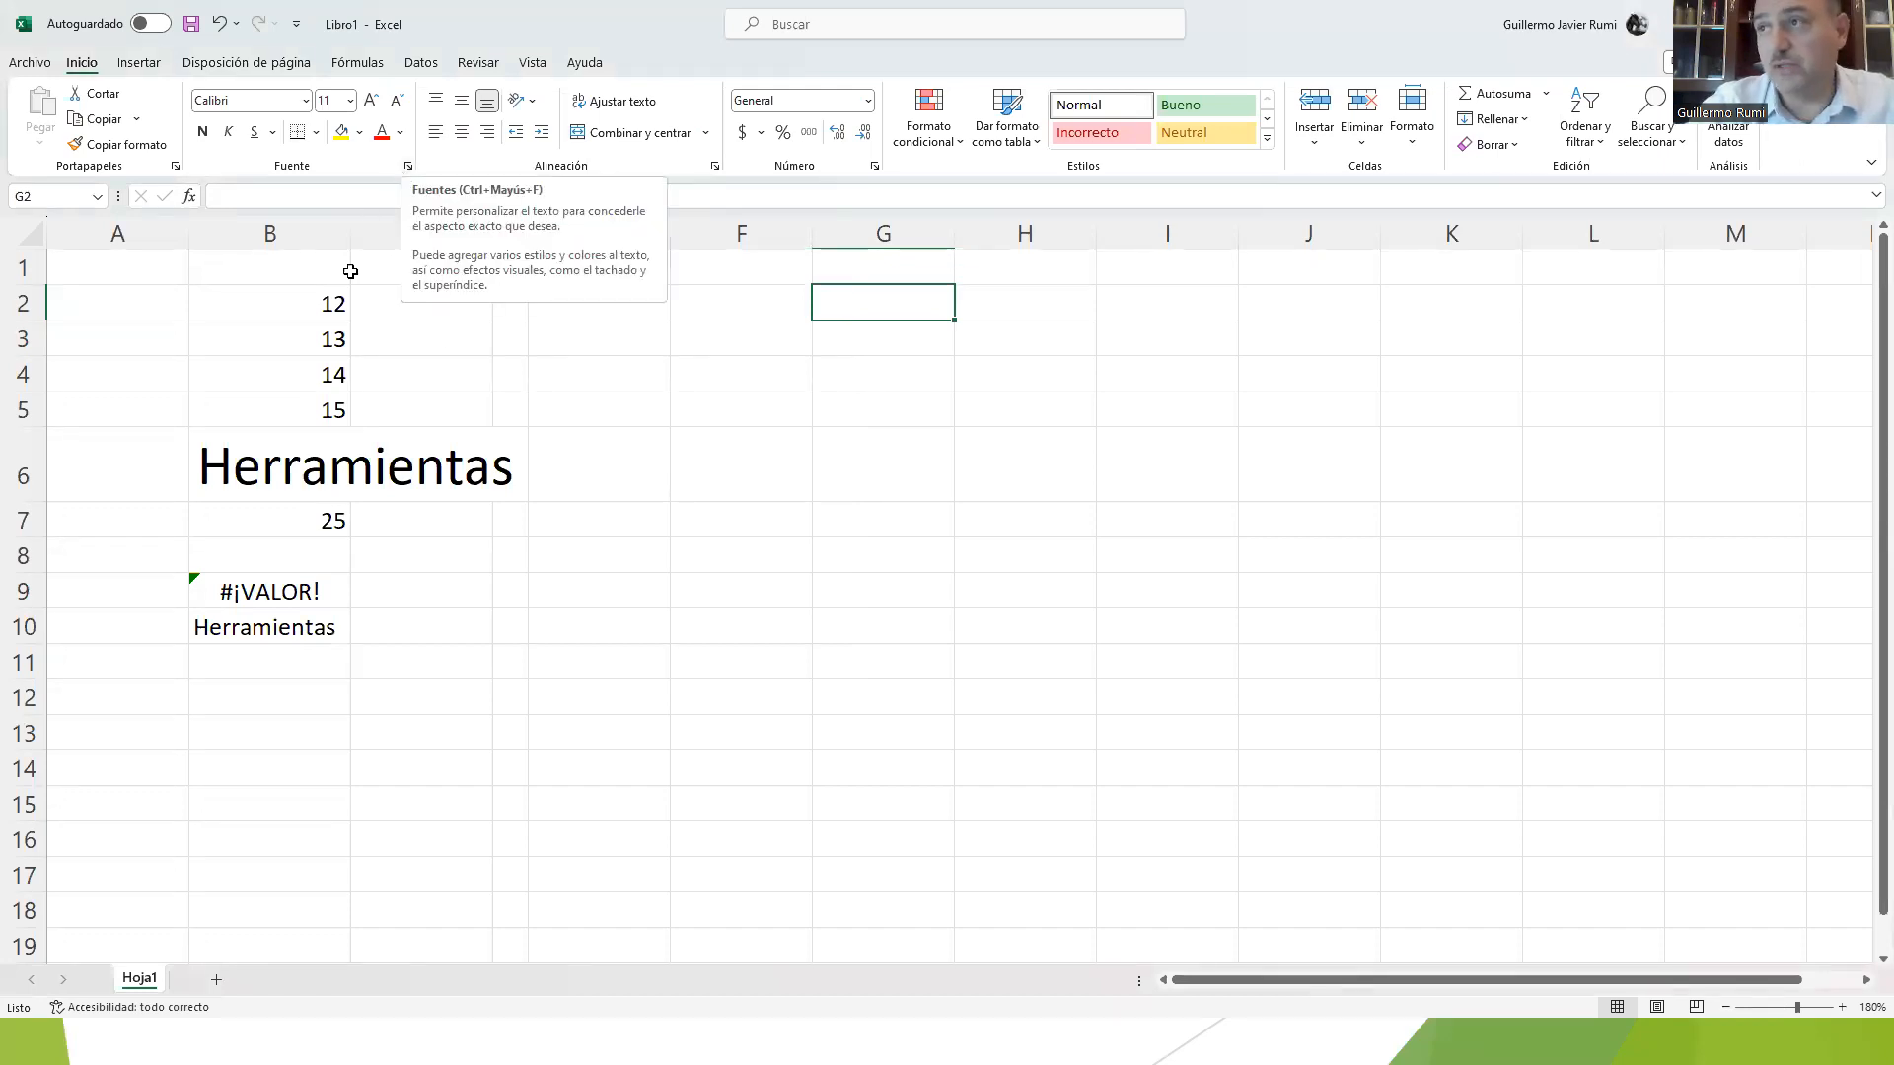
pyautogui.click(555, 398)
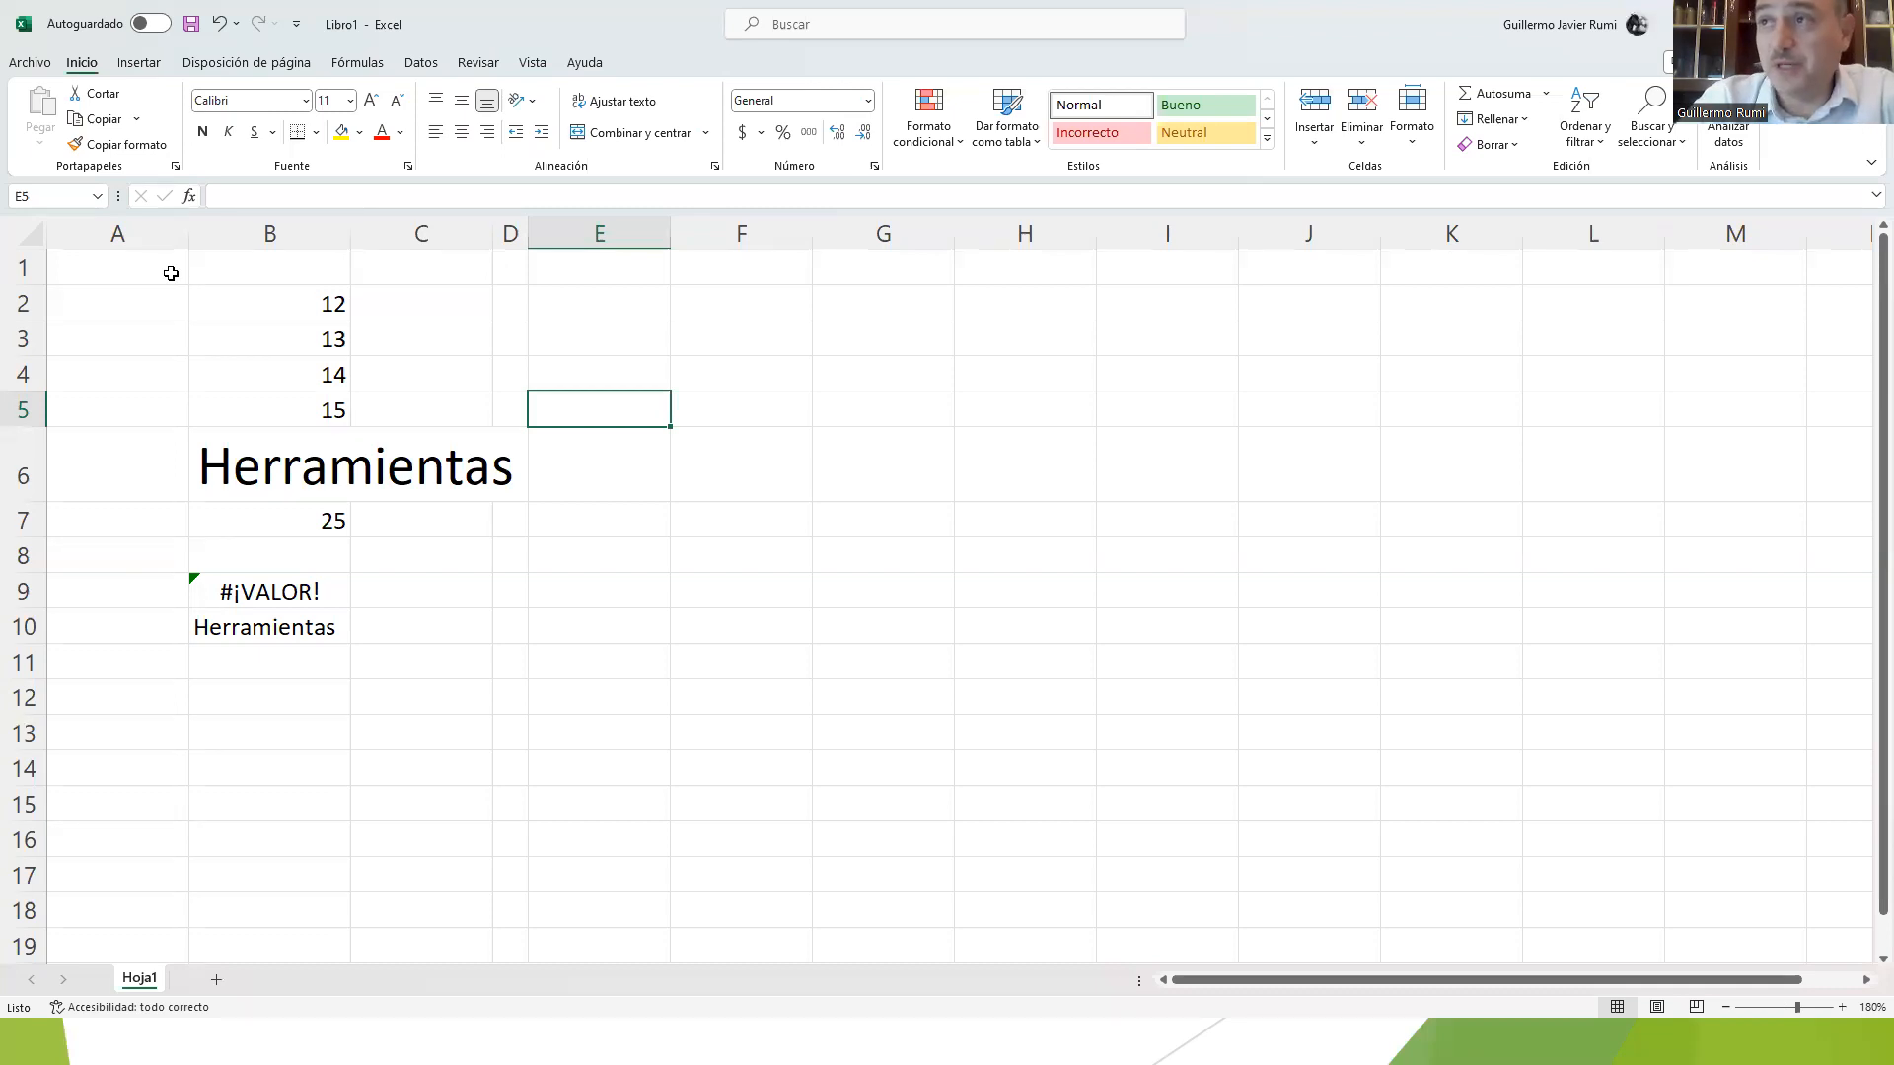
# Step: Examine the formula commands and the Insert Function dialog for cell A1, and cancel without inserting a function
pyautogui.click(217, 291)
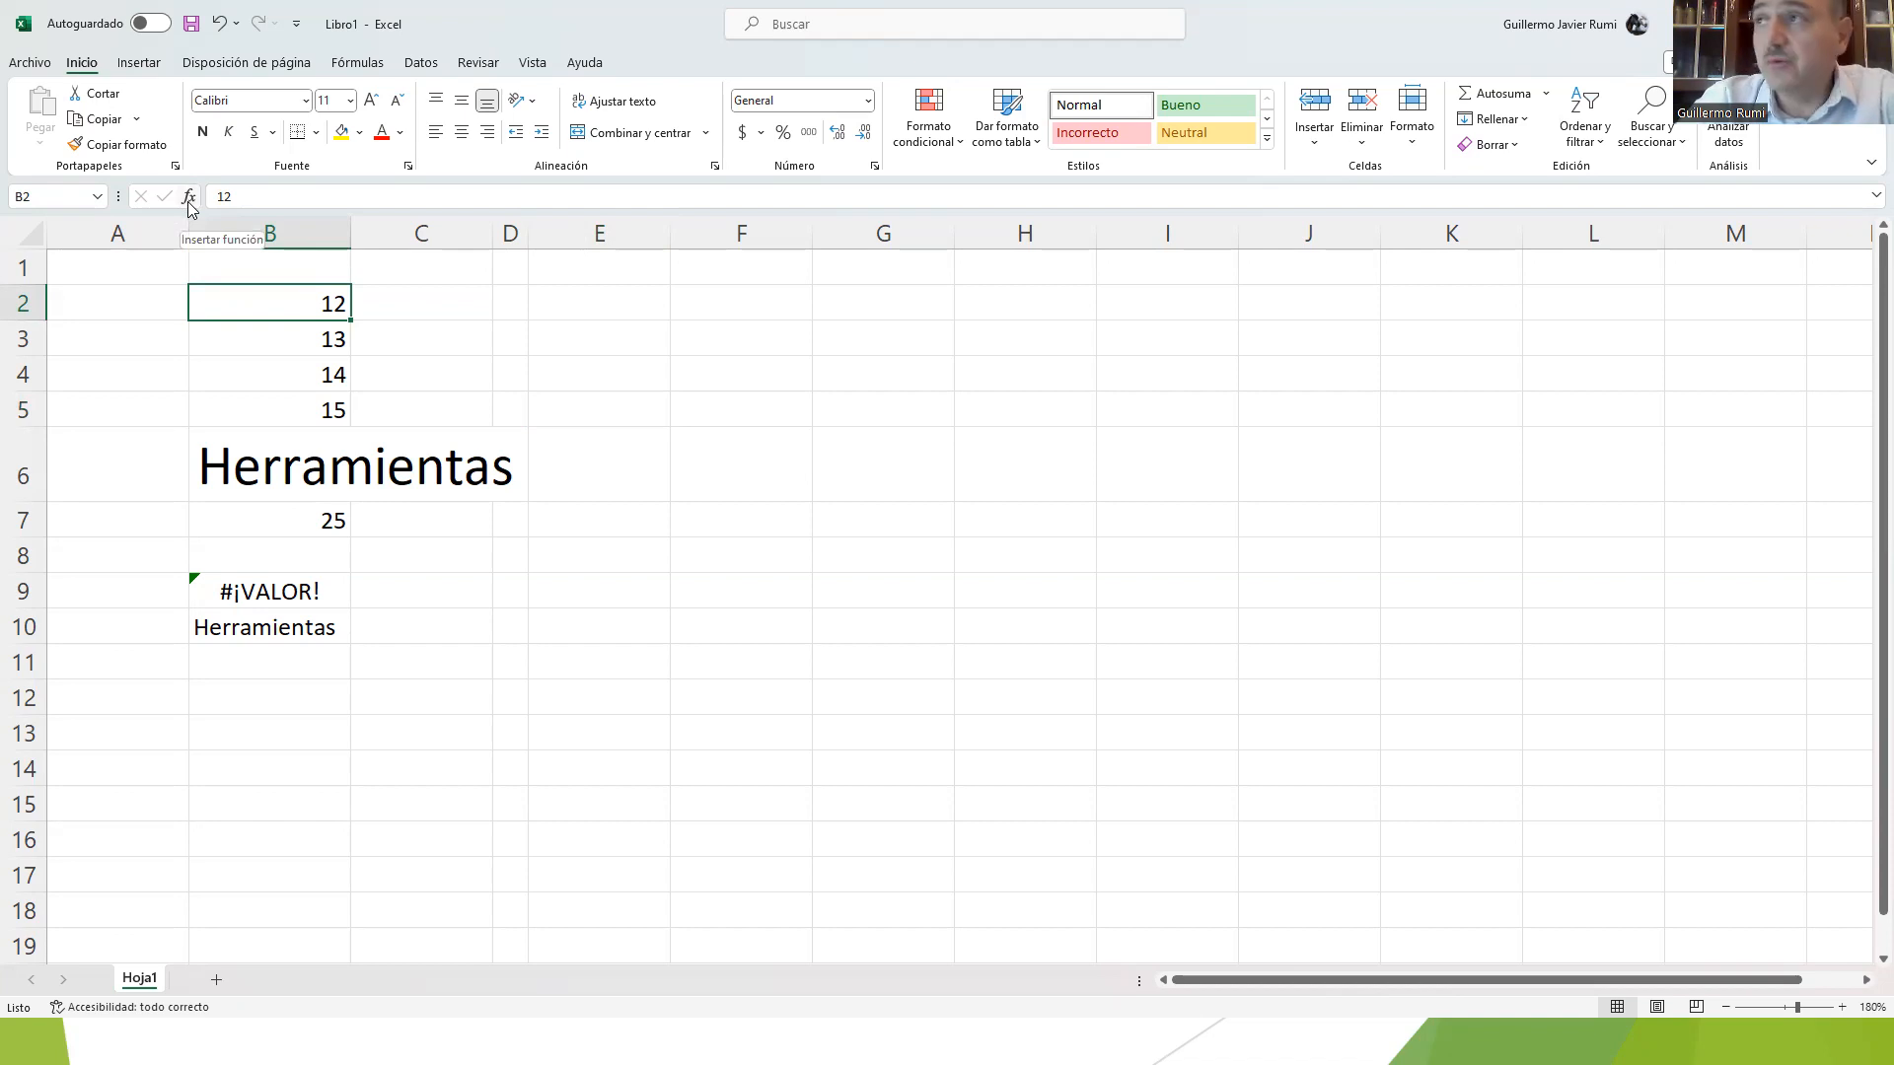
pyautogui.click(365, 65)
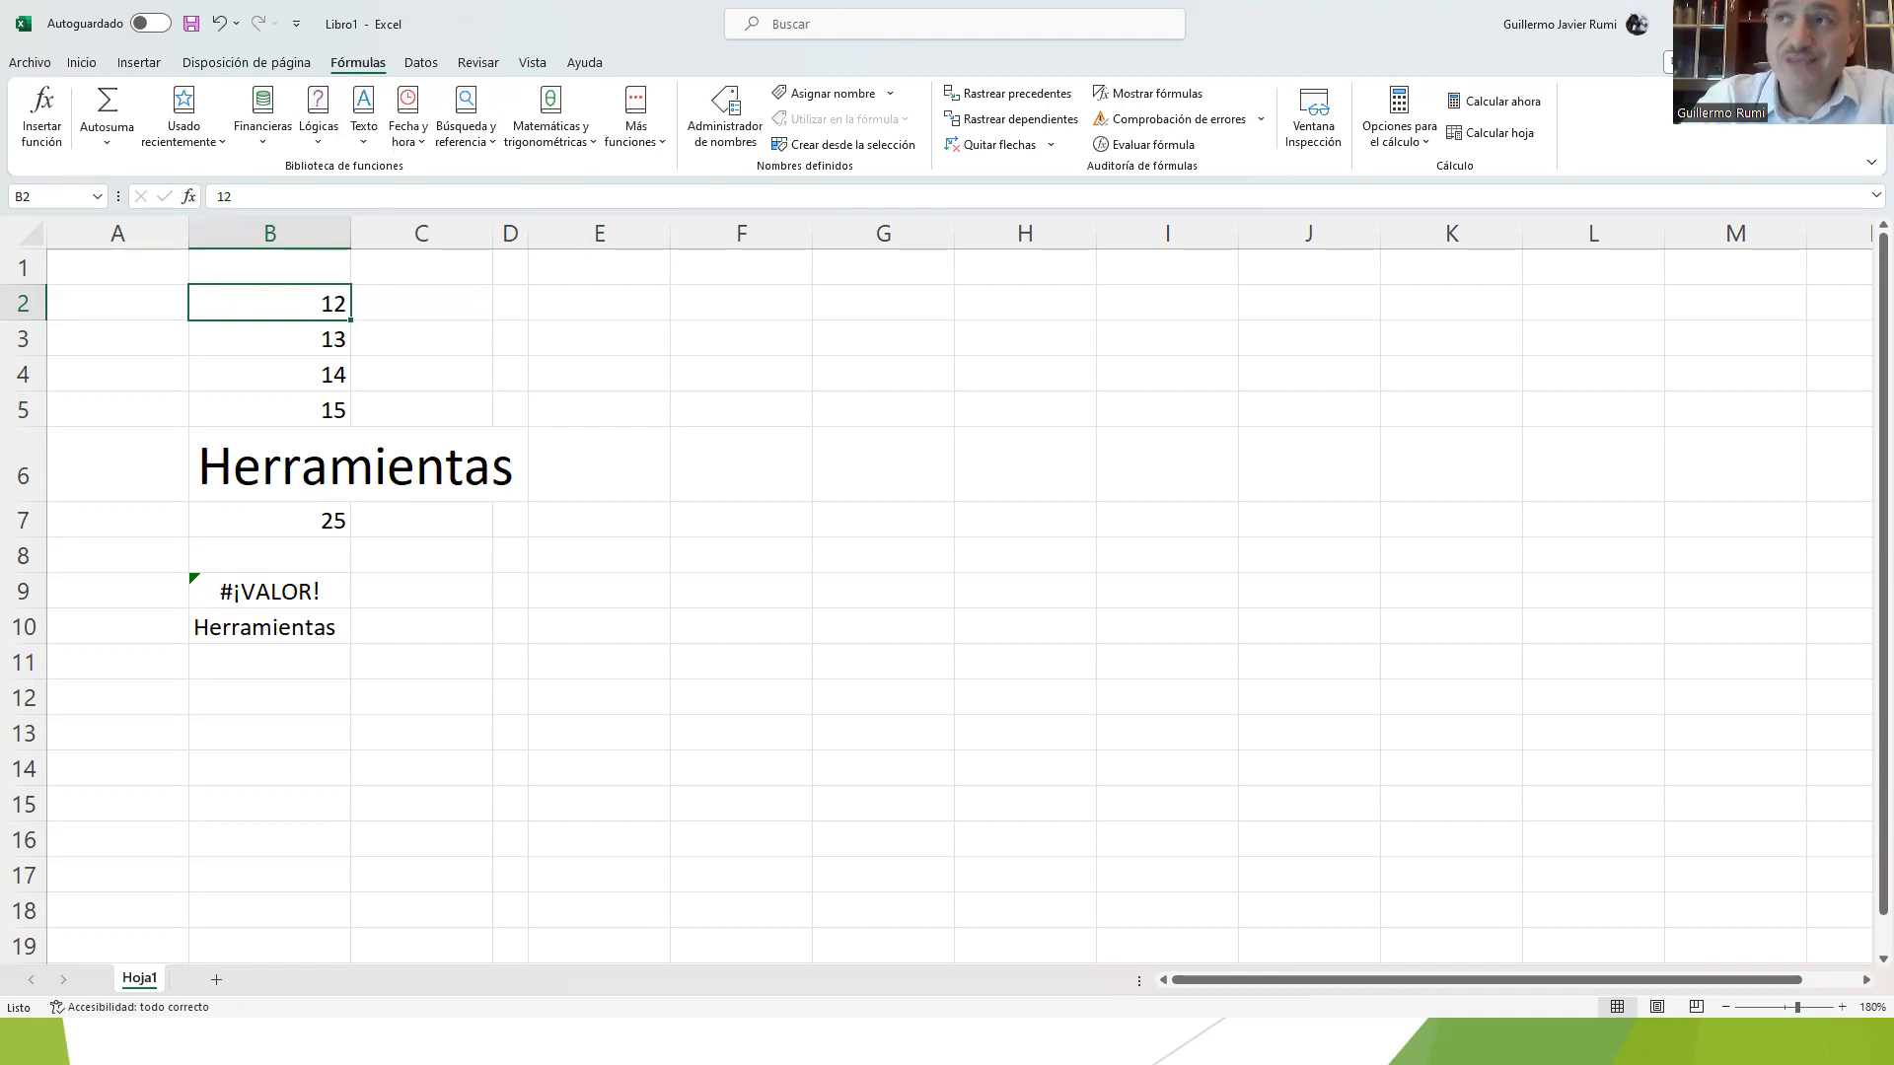
pyautogui.click(160, 262)
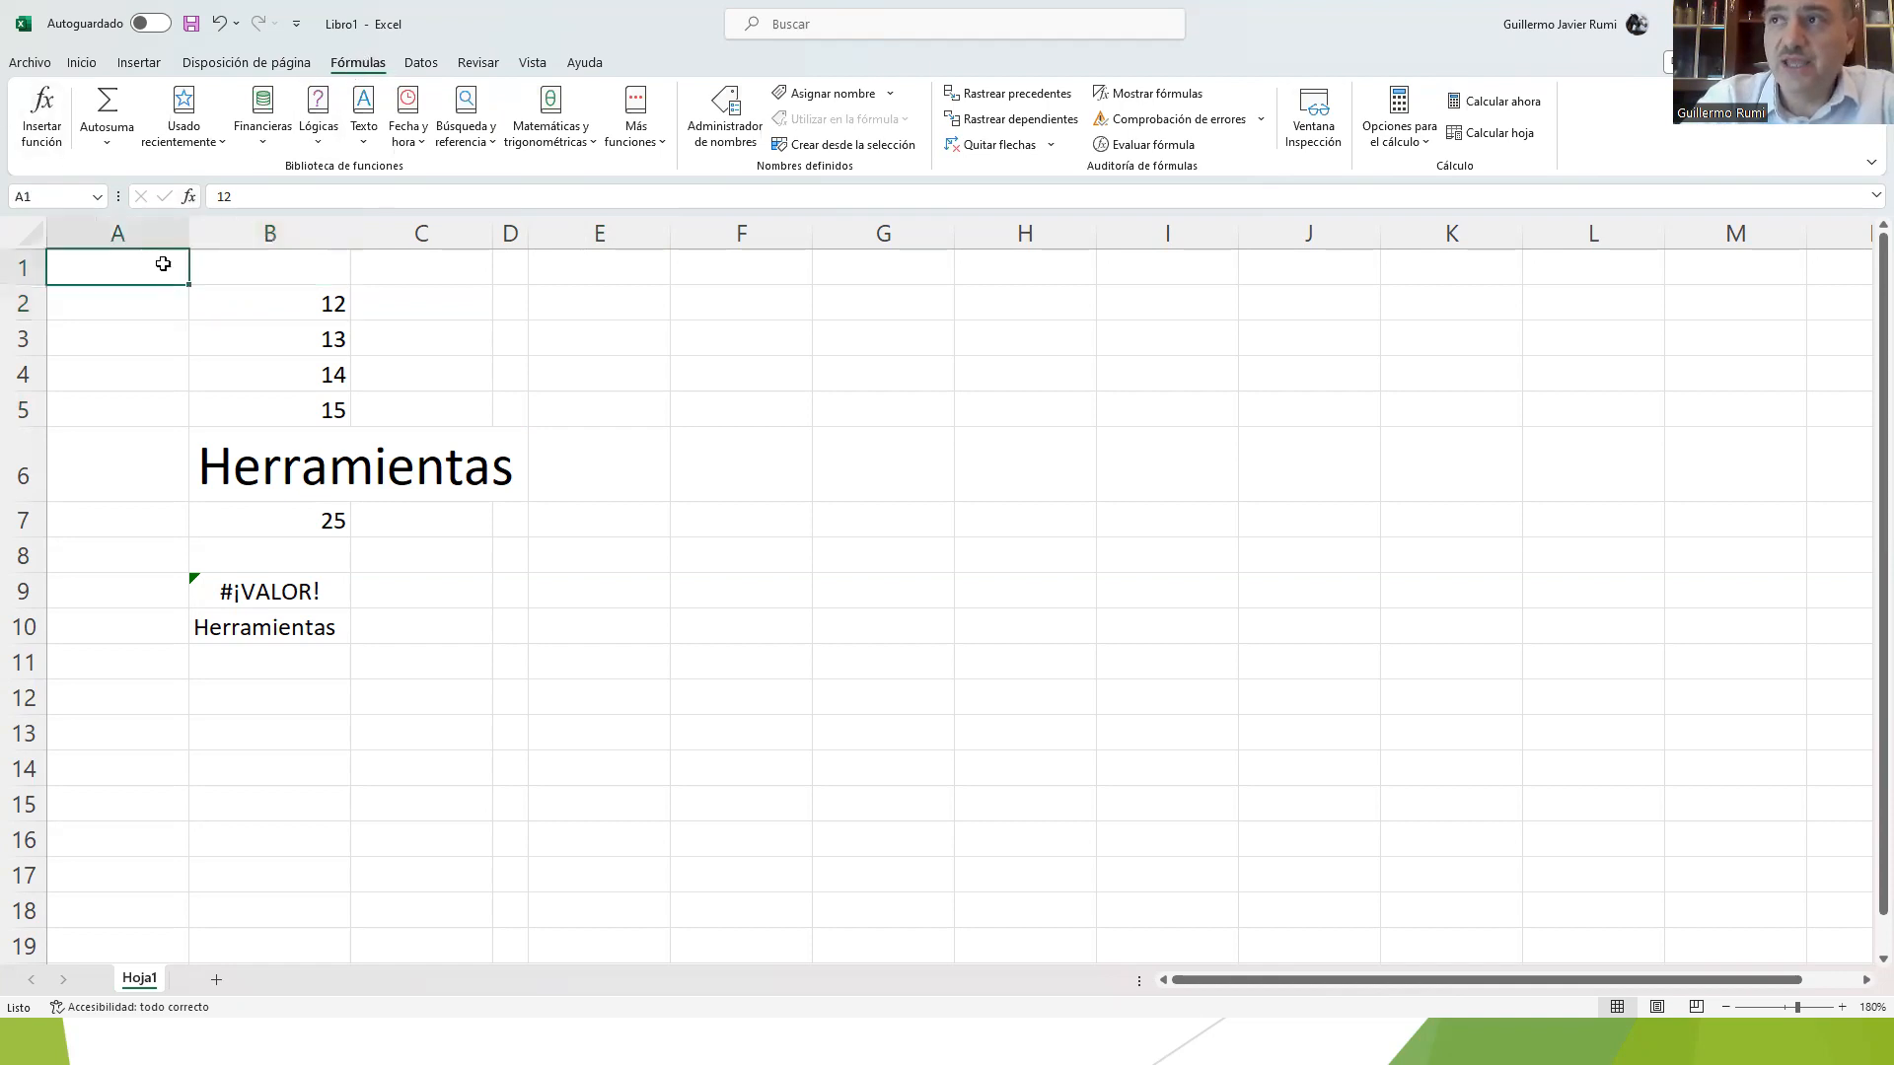
pyautogui.click(193, 199)
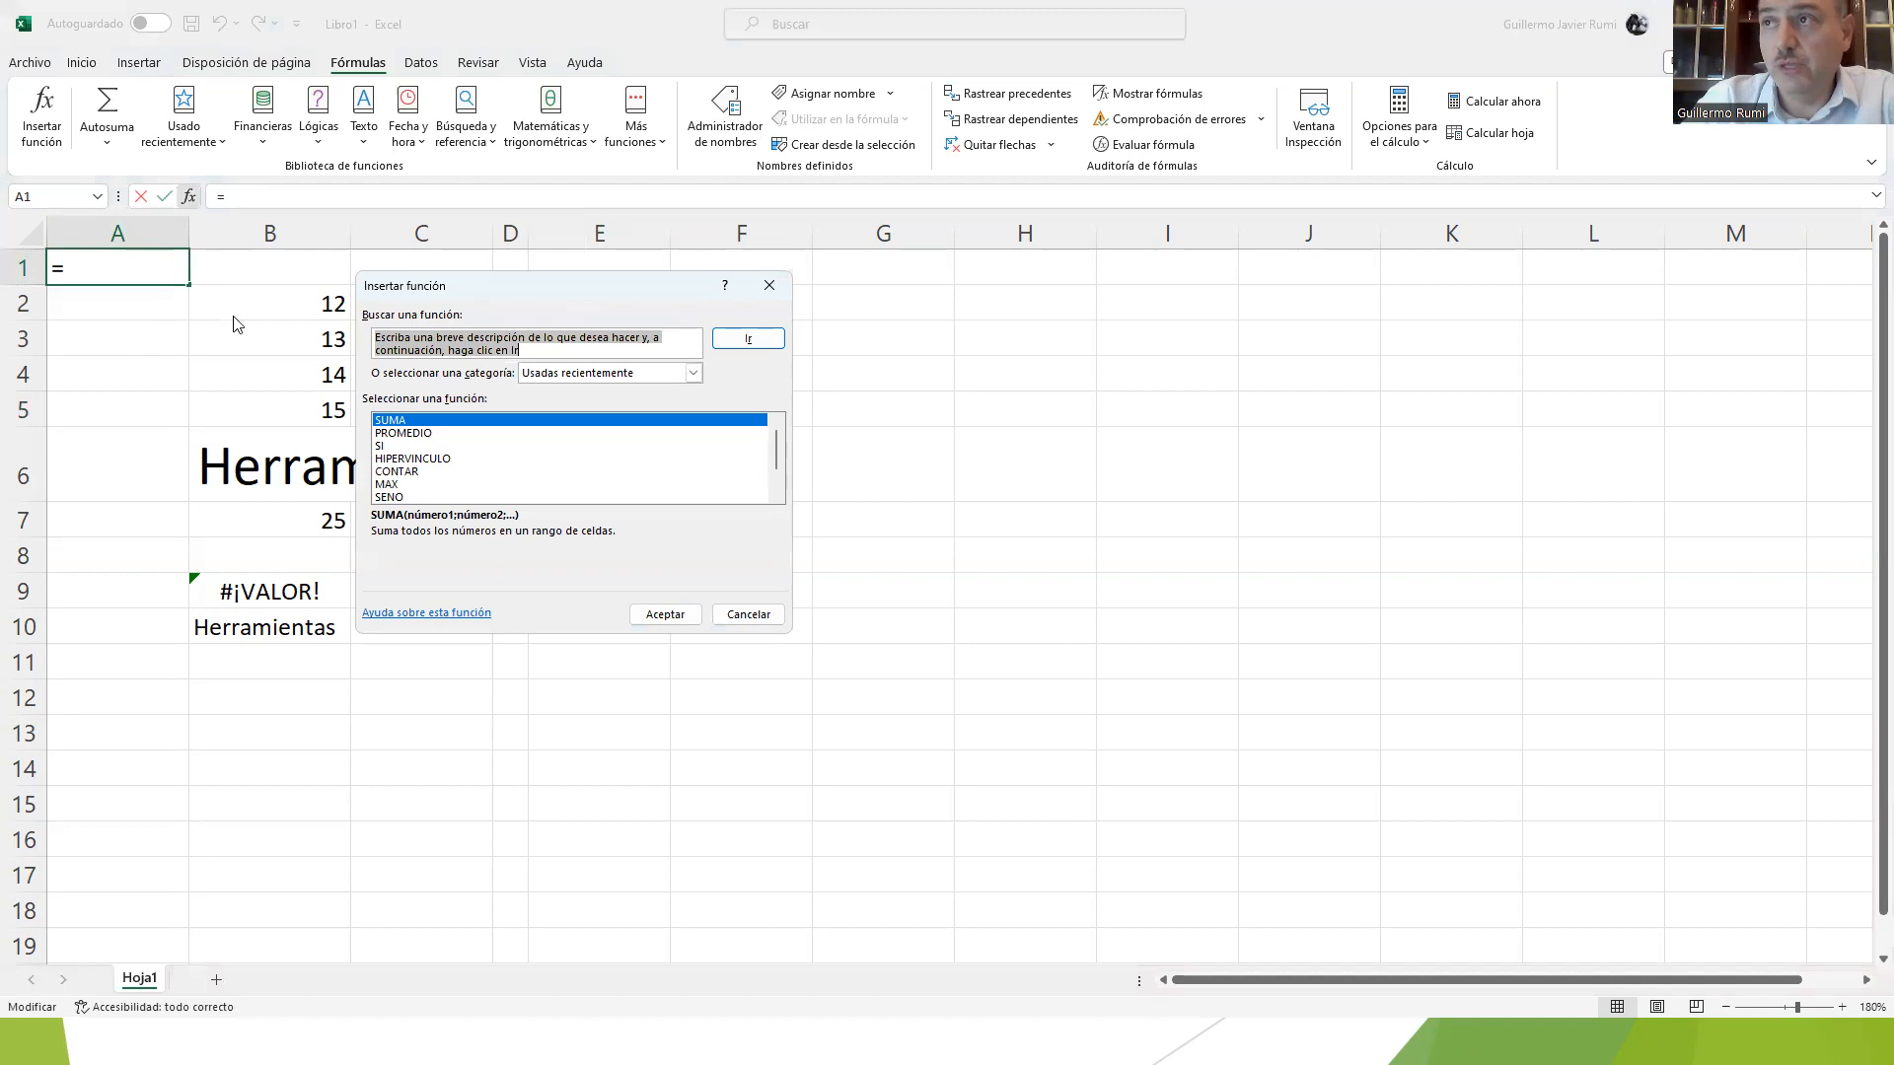
pyautogui.click(748, 614)
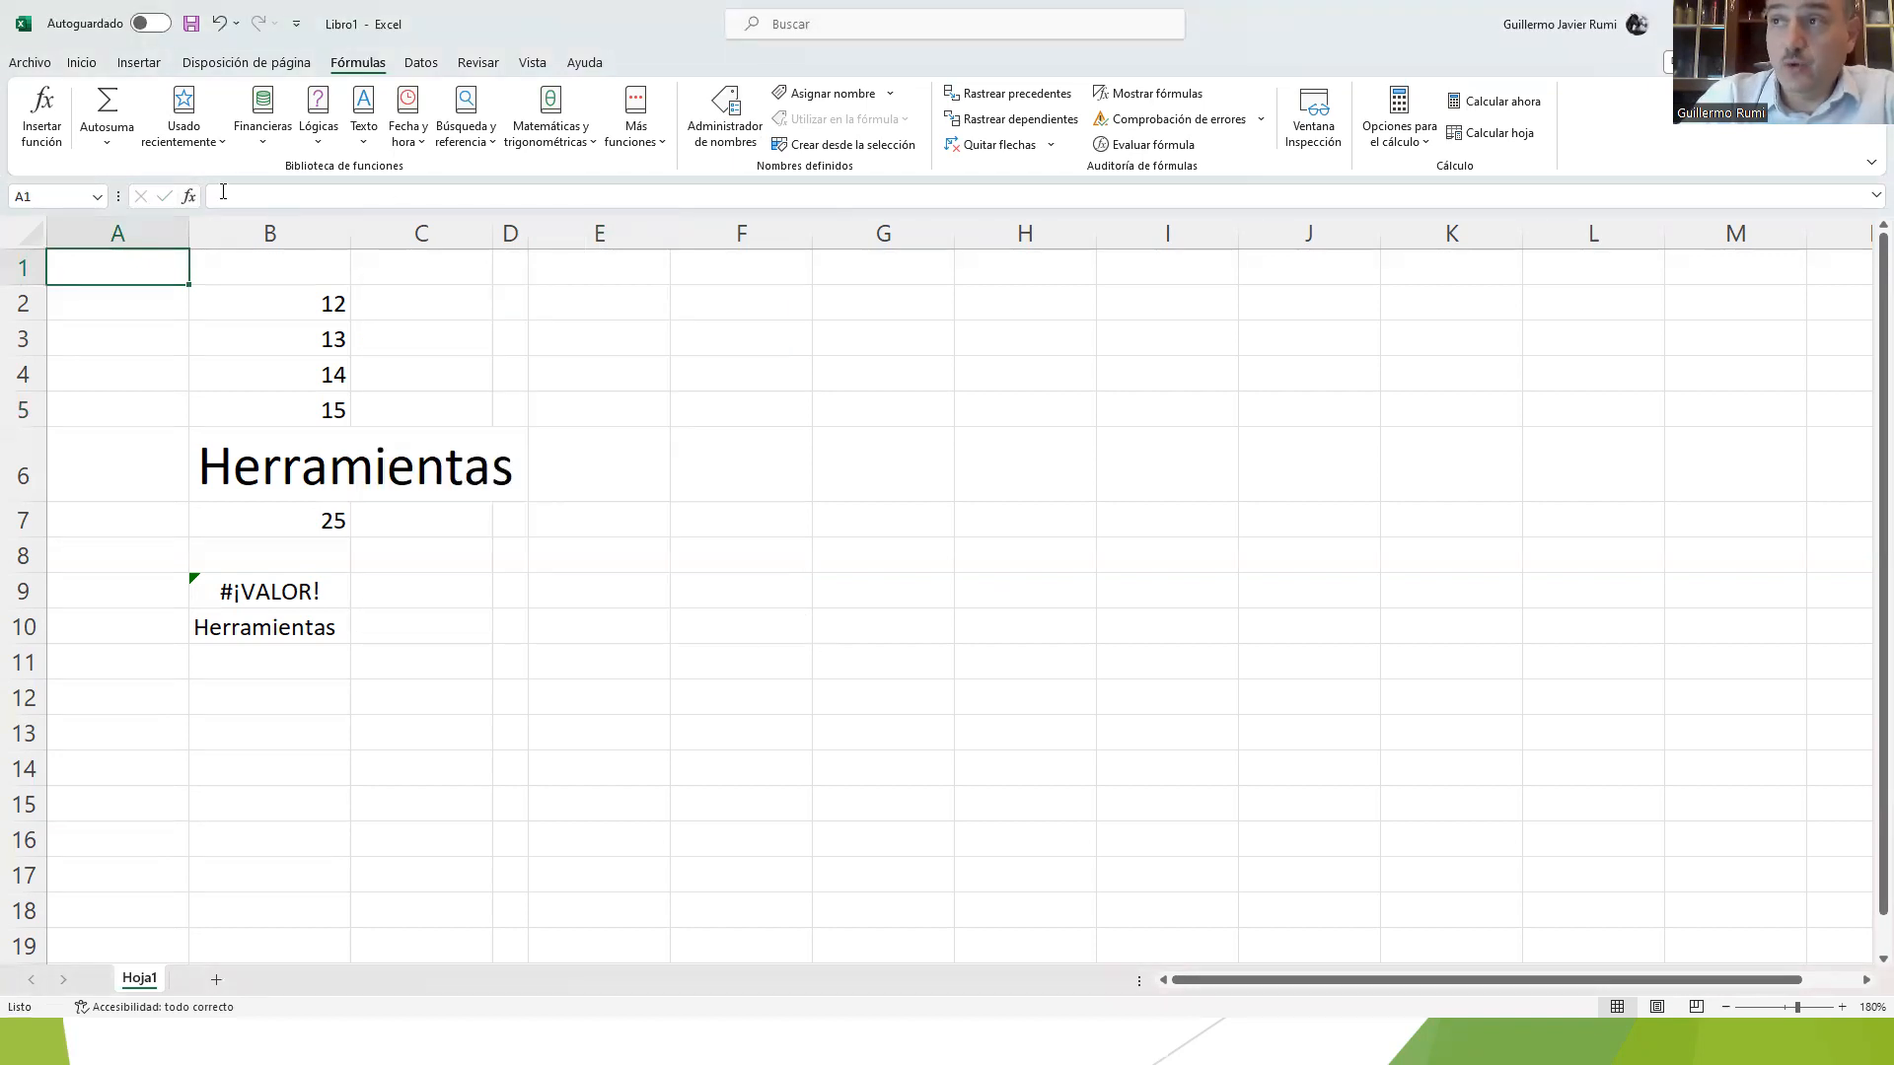
# Step: Inspect the content of cell B3 in the formula bar, and select the empty cell C4
pyautogui.click(262, 339)
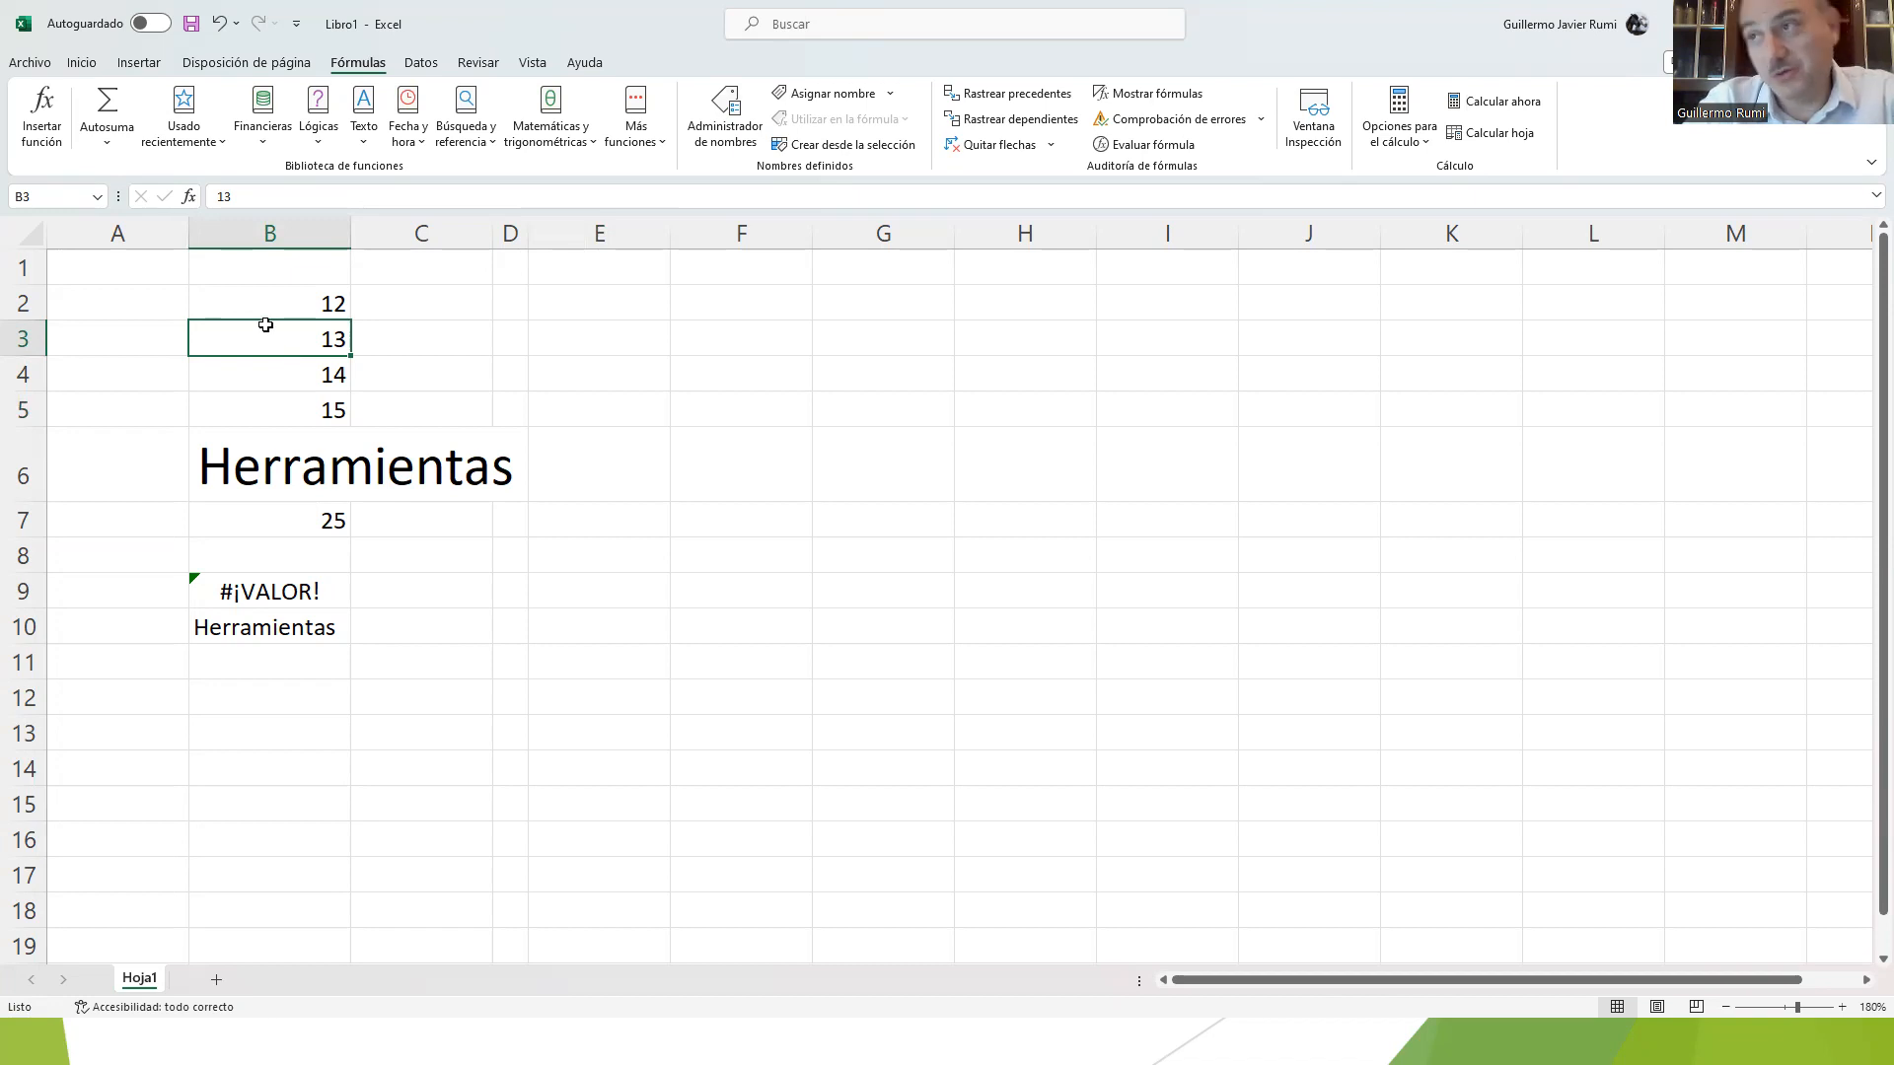
pyautogui.scroll(-2, 246, 390)
pyautogui.scroll(2, 250, 391)
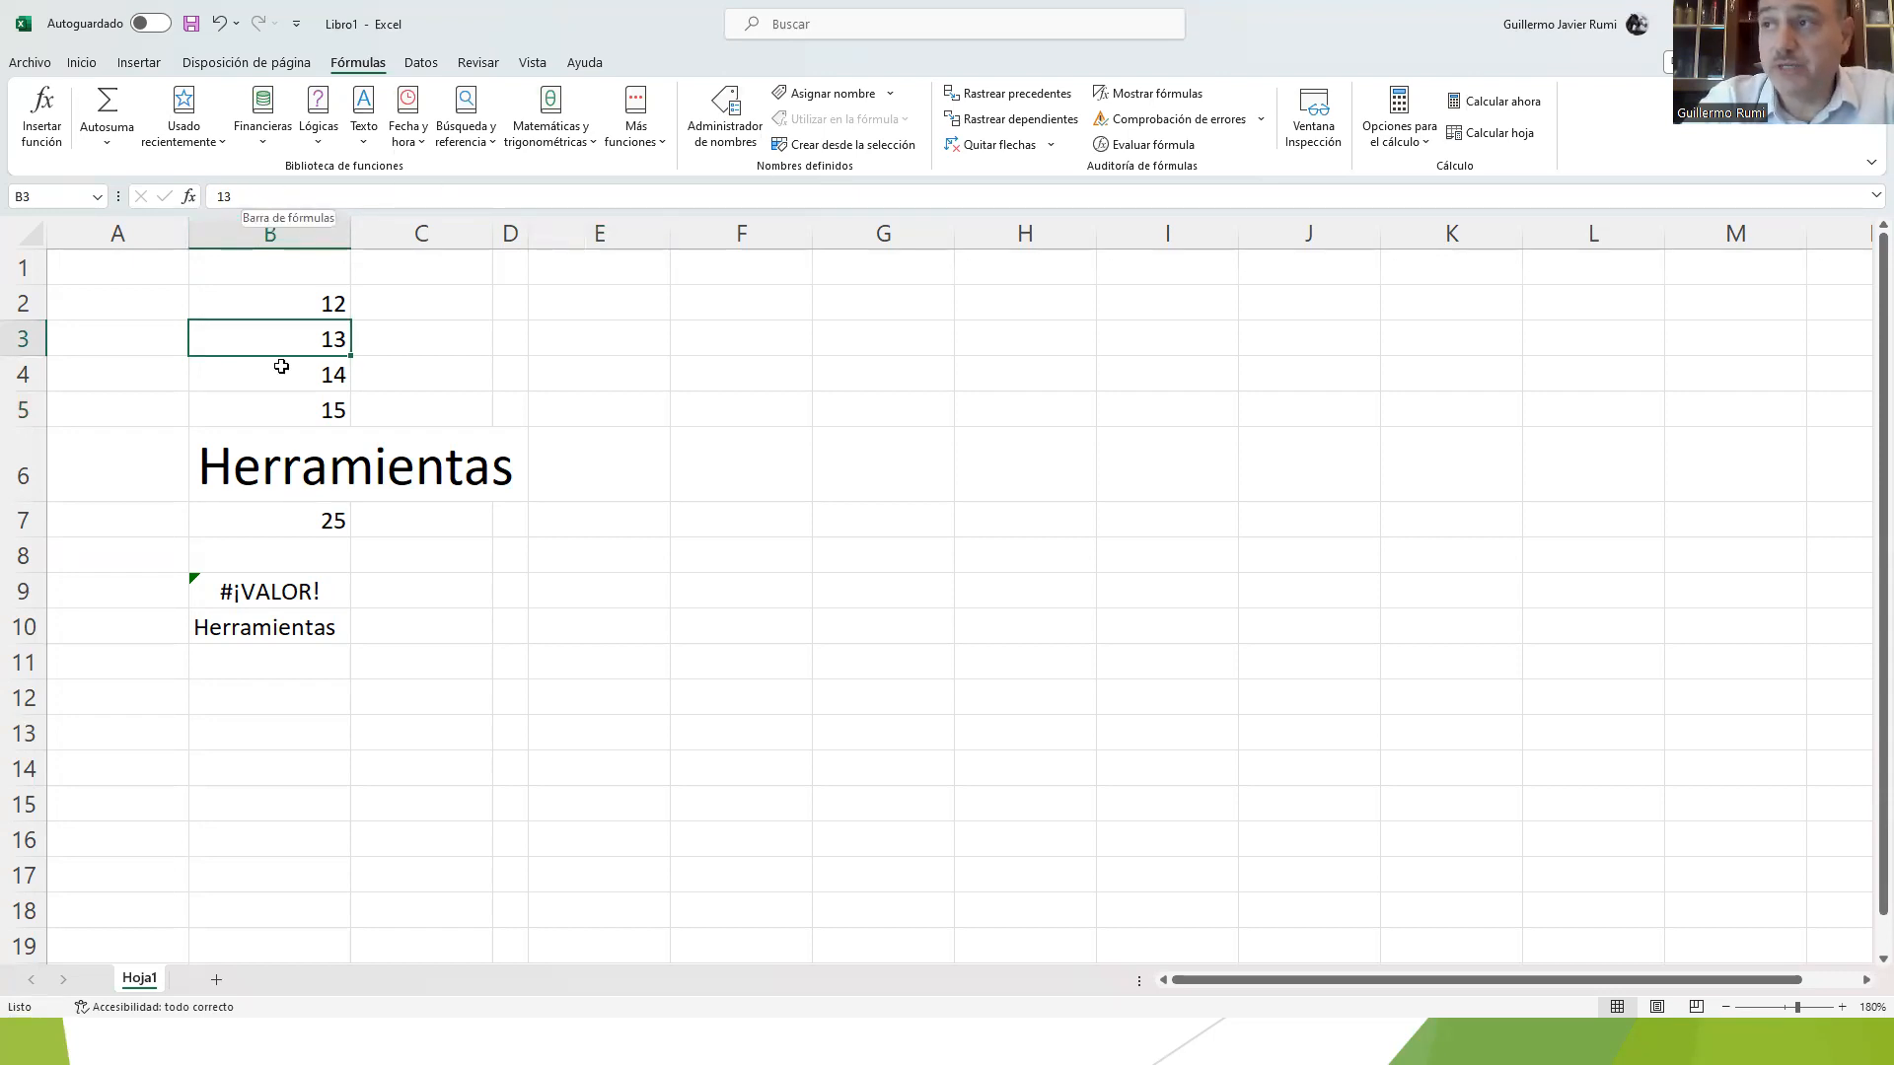
pyautogui.click(406, 376)
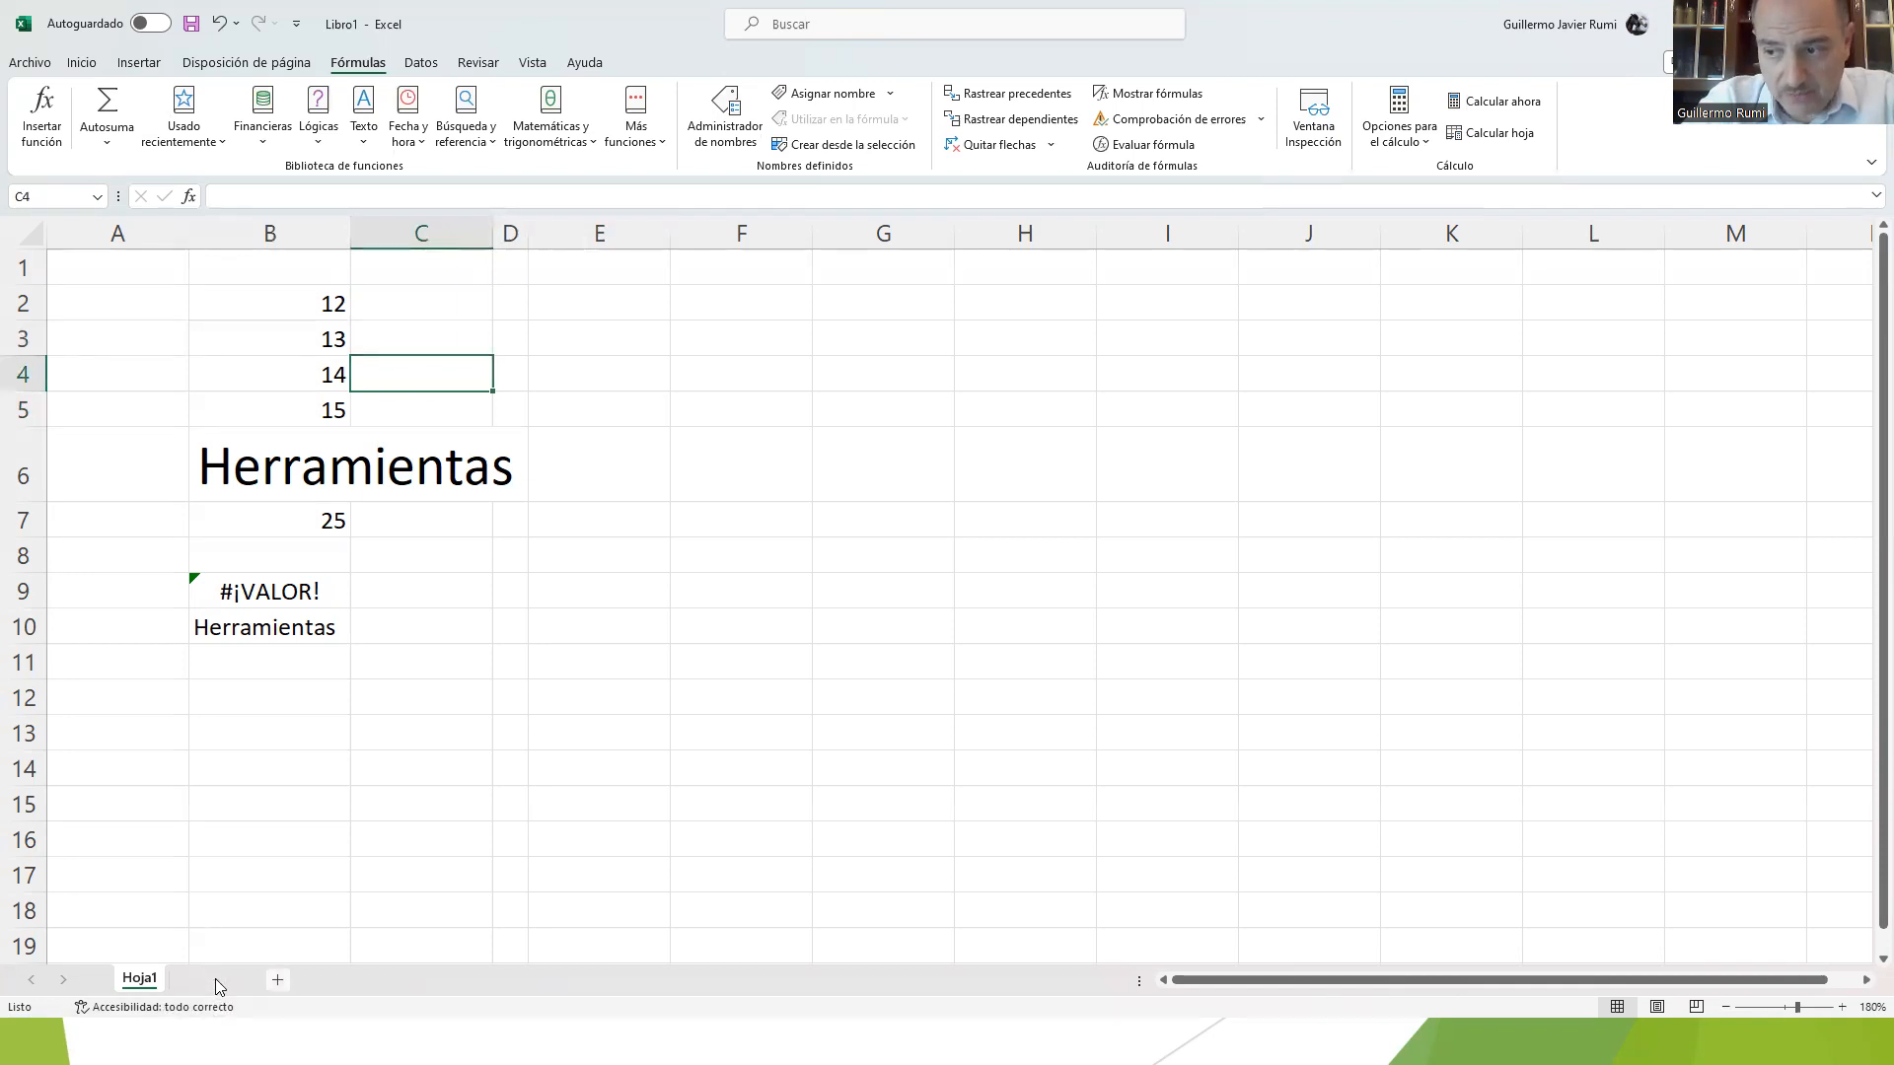
# Step: Add five new worksheets to the workbook, up to Hoja6
pyautogui.click(216, 979)
pyautogui.click(276, 984)
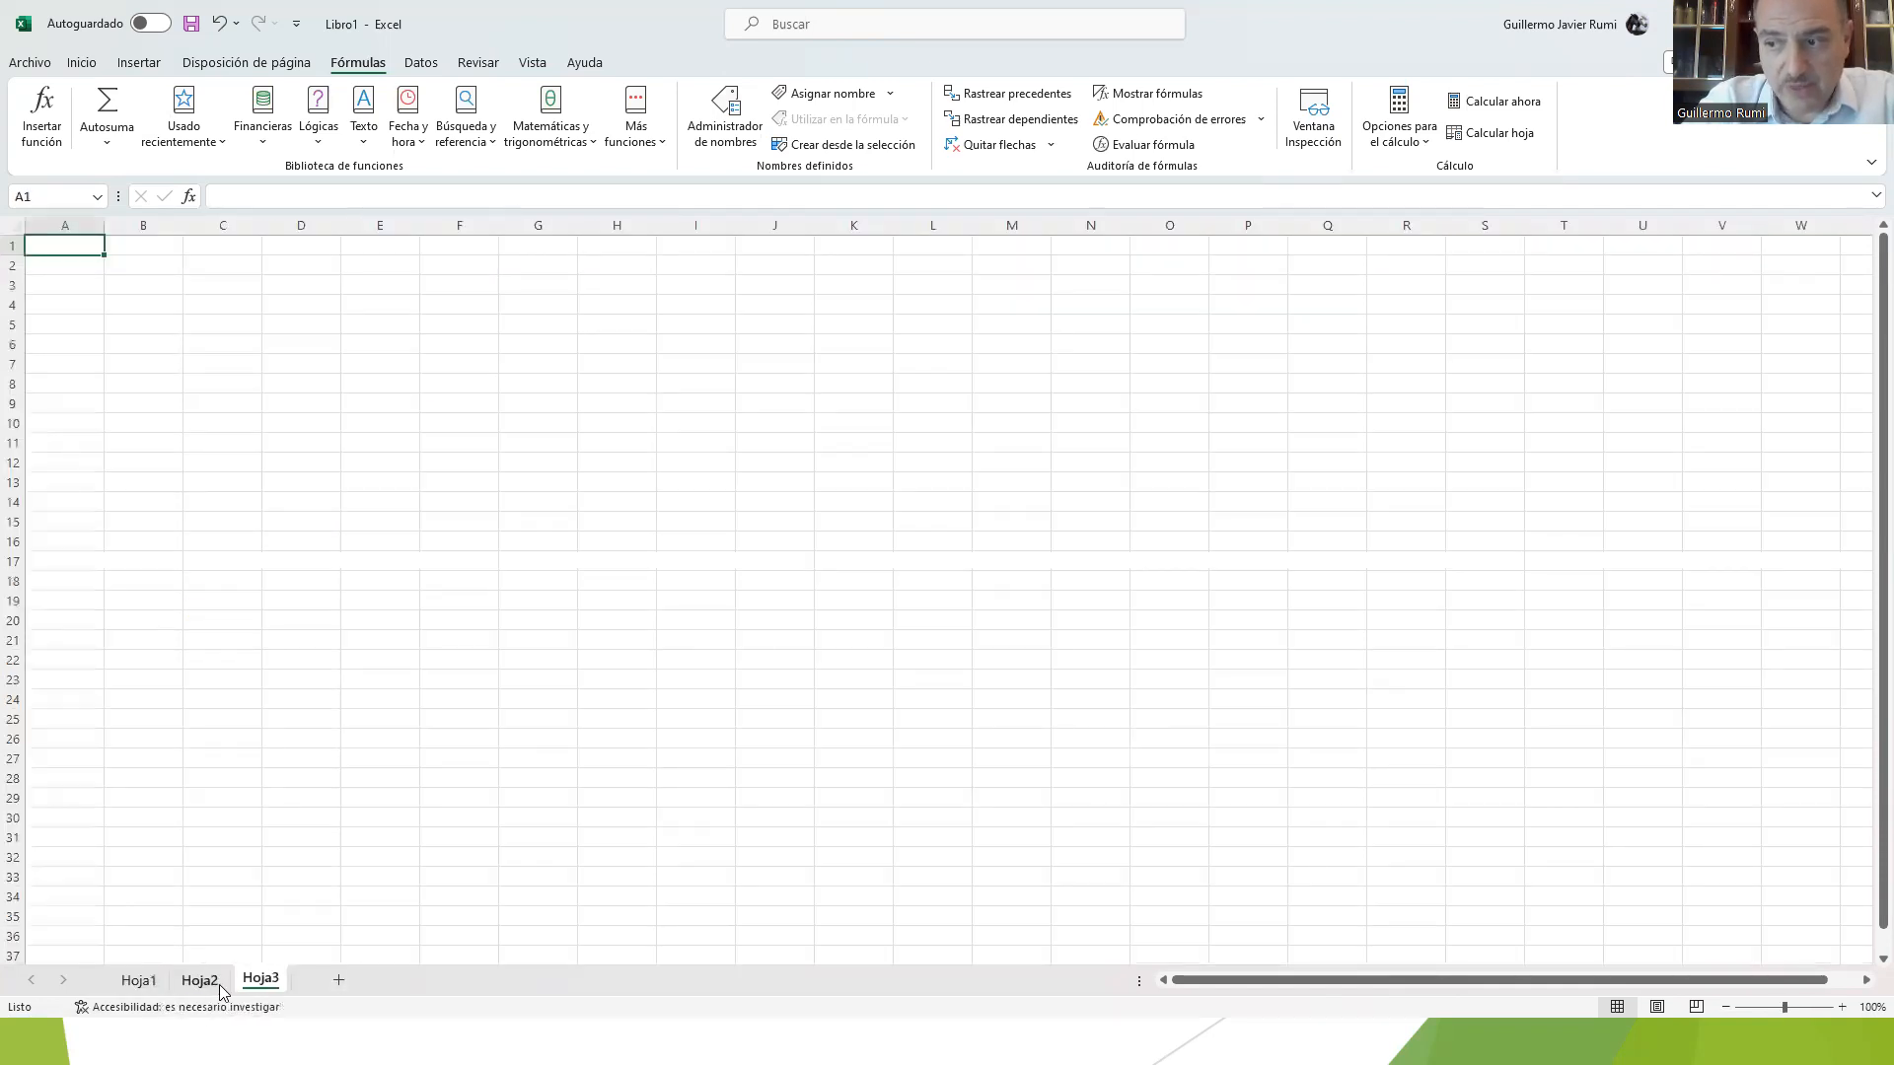
pyautogui.click(338, 985)
pyautogui.click(403, 985)
pyautogui.click(461, 981)
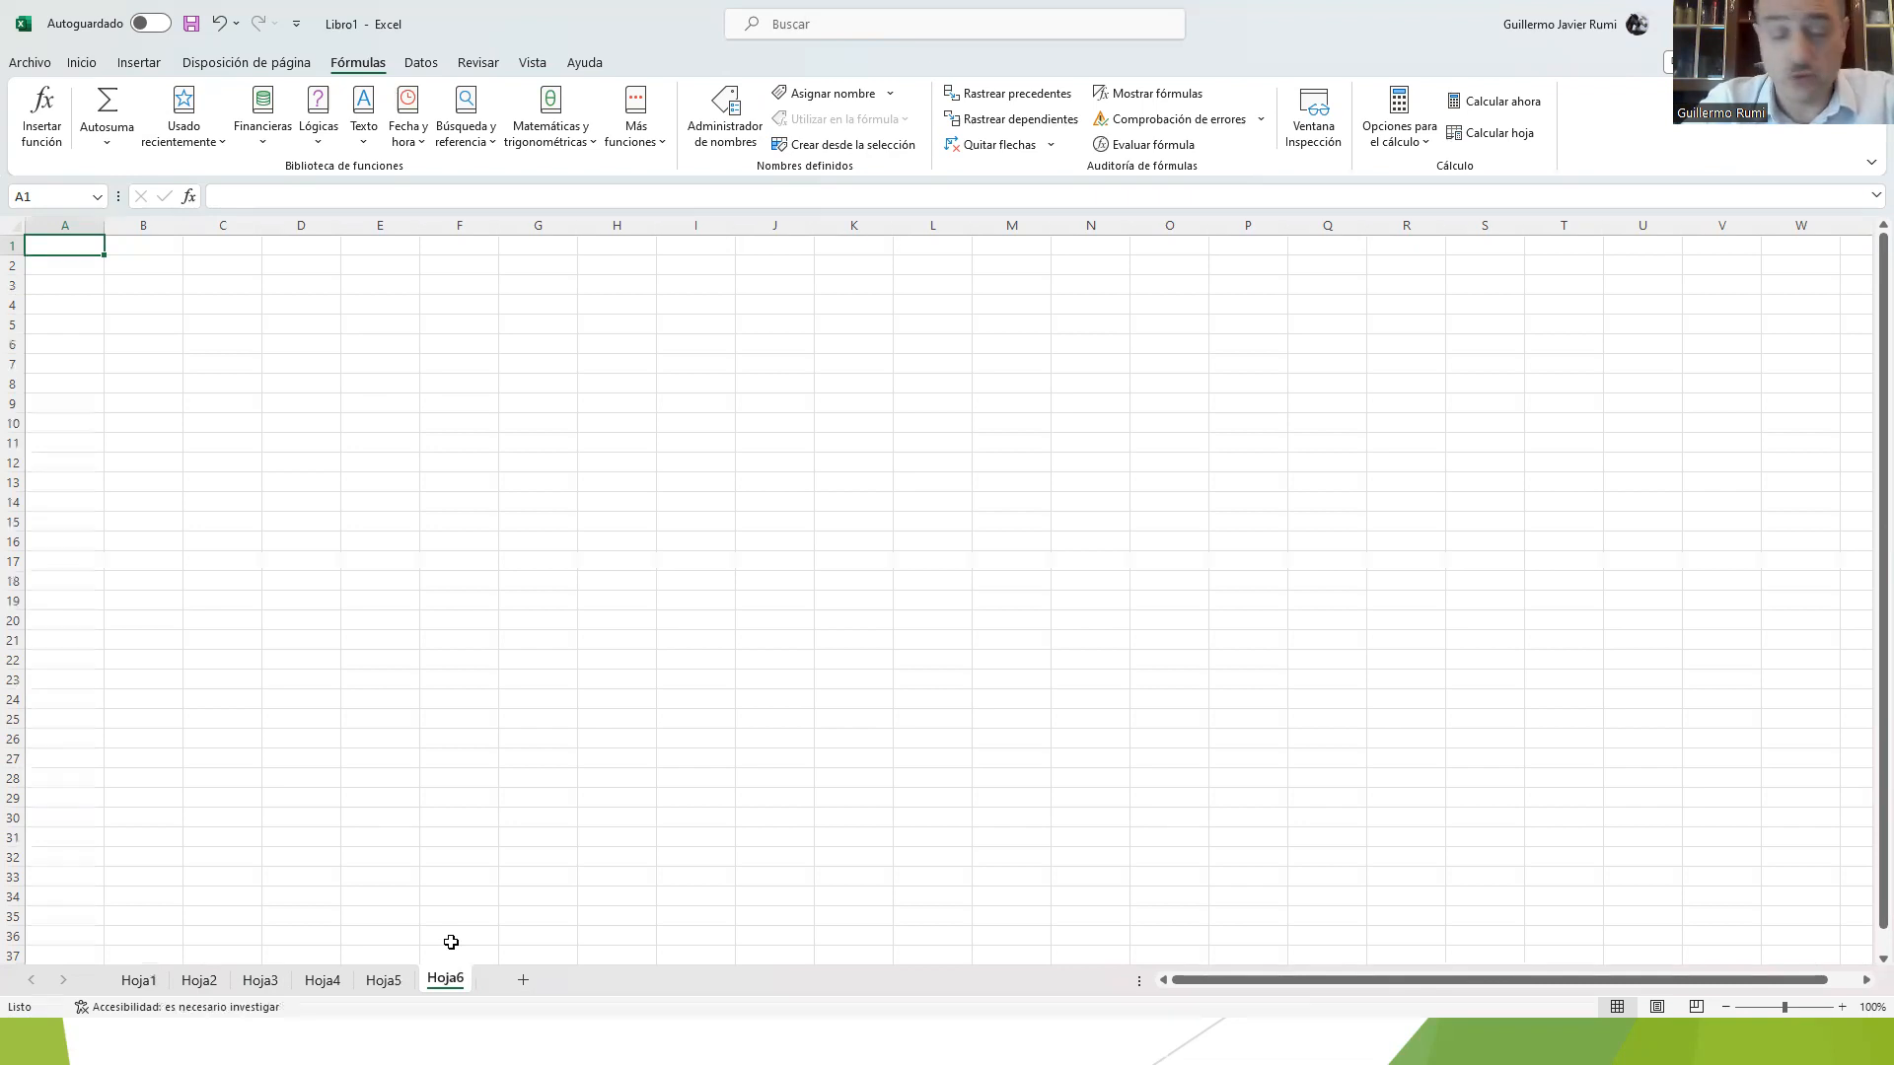
# Step: Return to Hoja1 and add four more worksheets, up to Hoja10
pyautogui.click(136, 980)
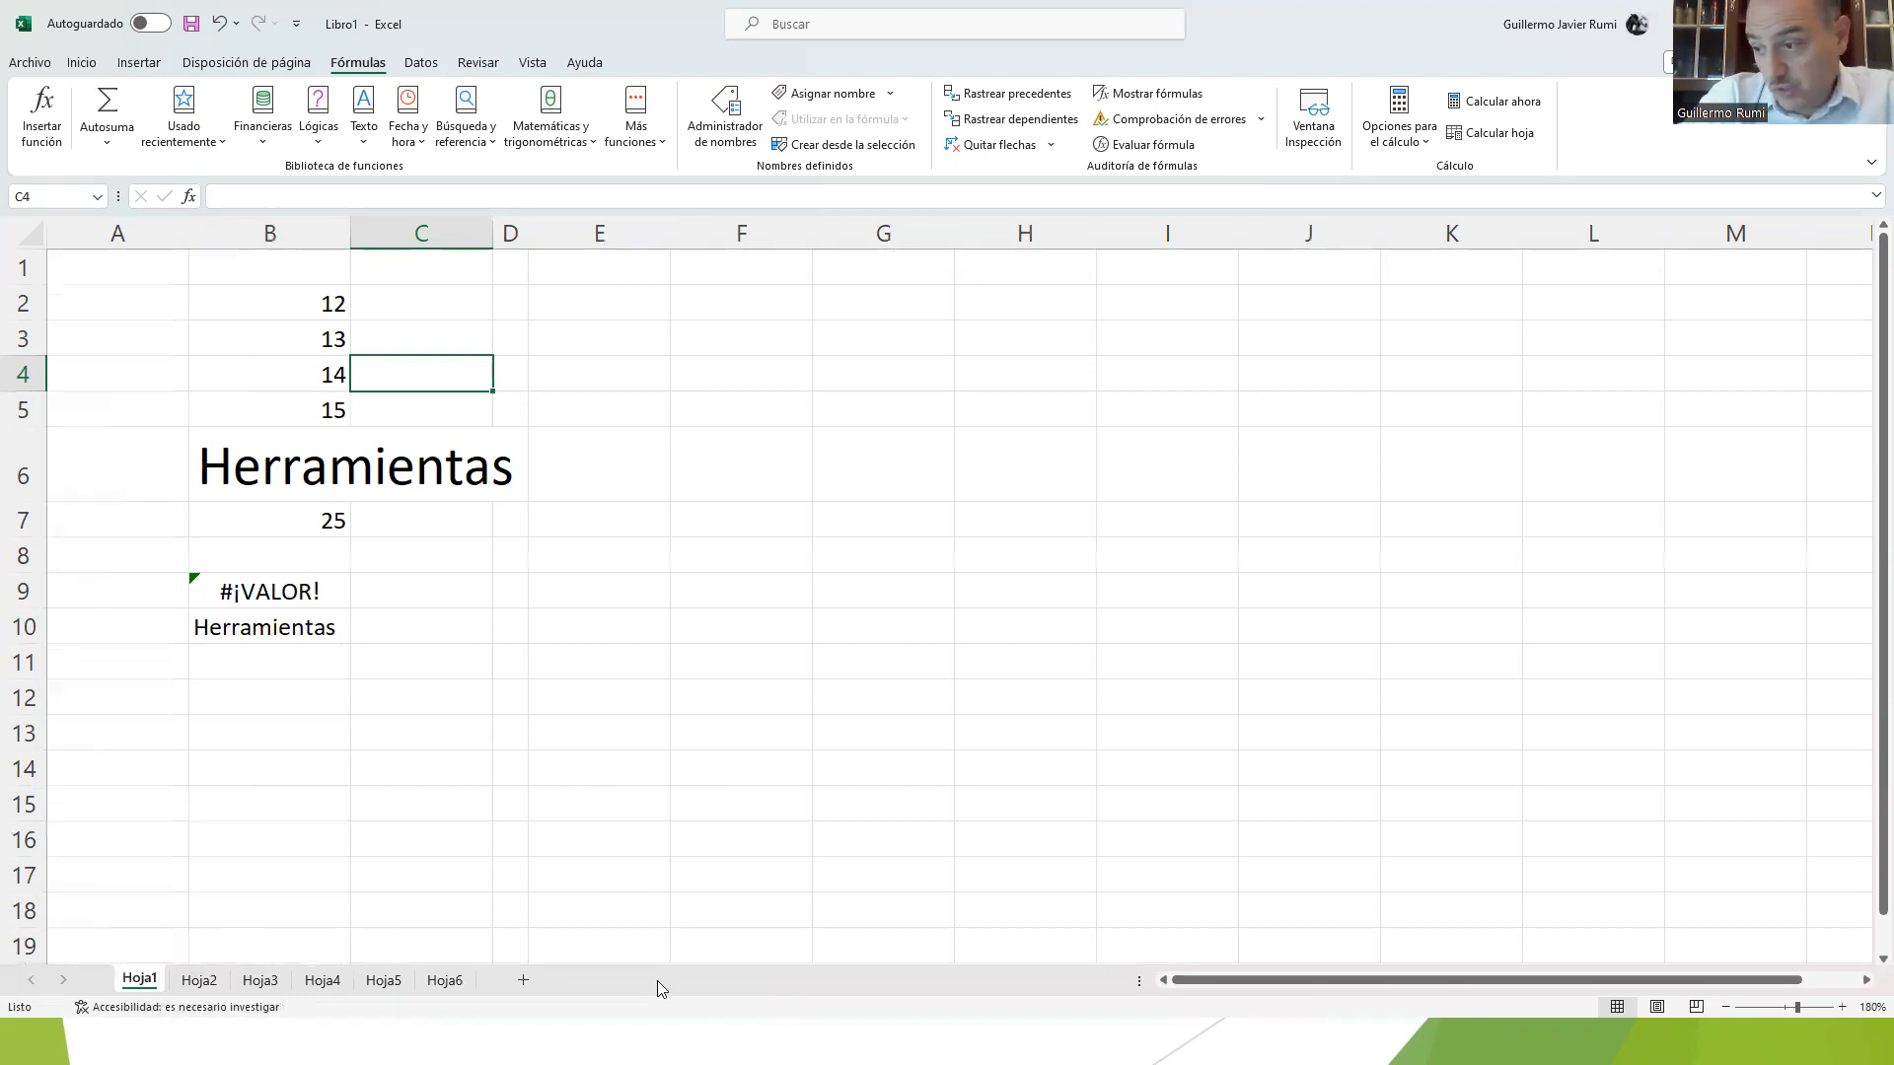
pyautogui.click(523, 979)
pyautogui.click(584, 980)
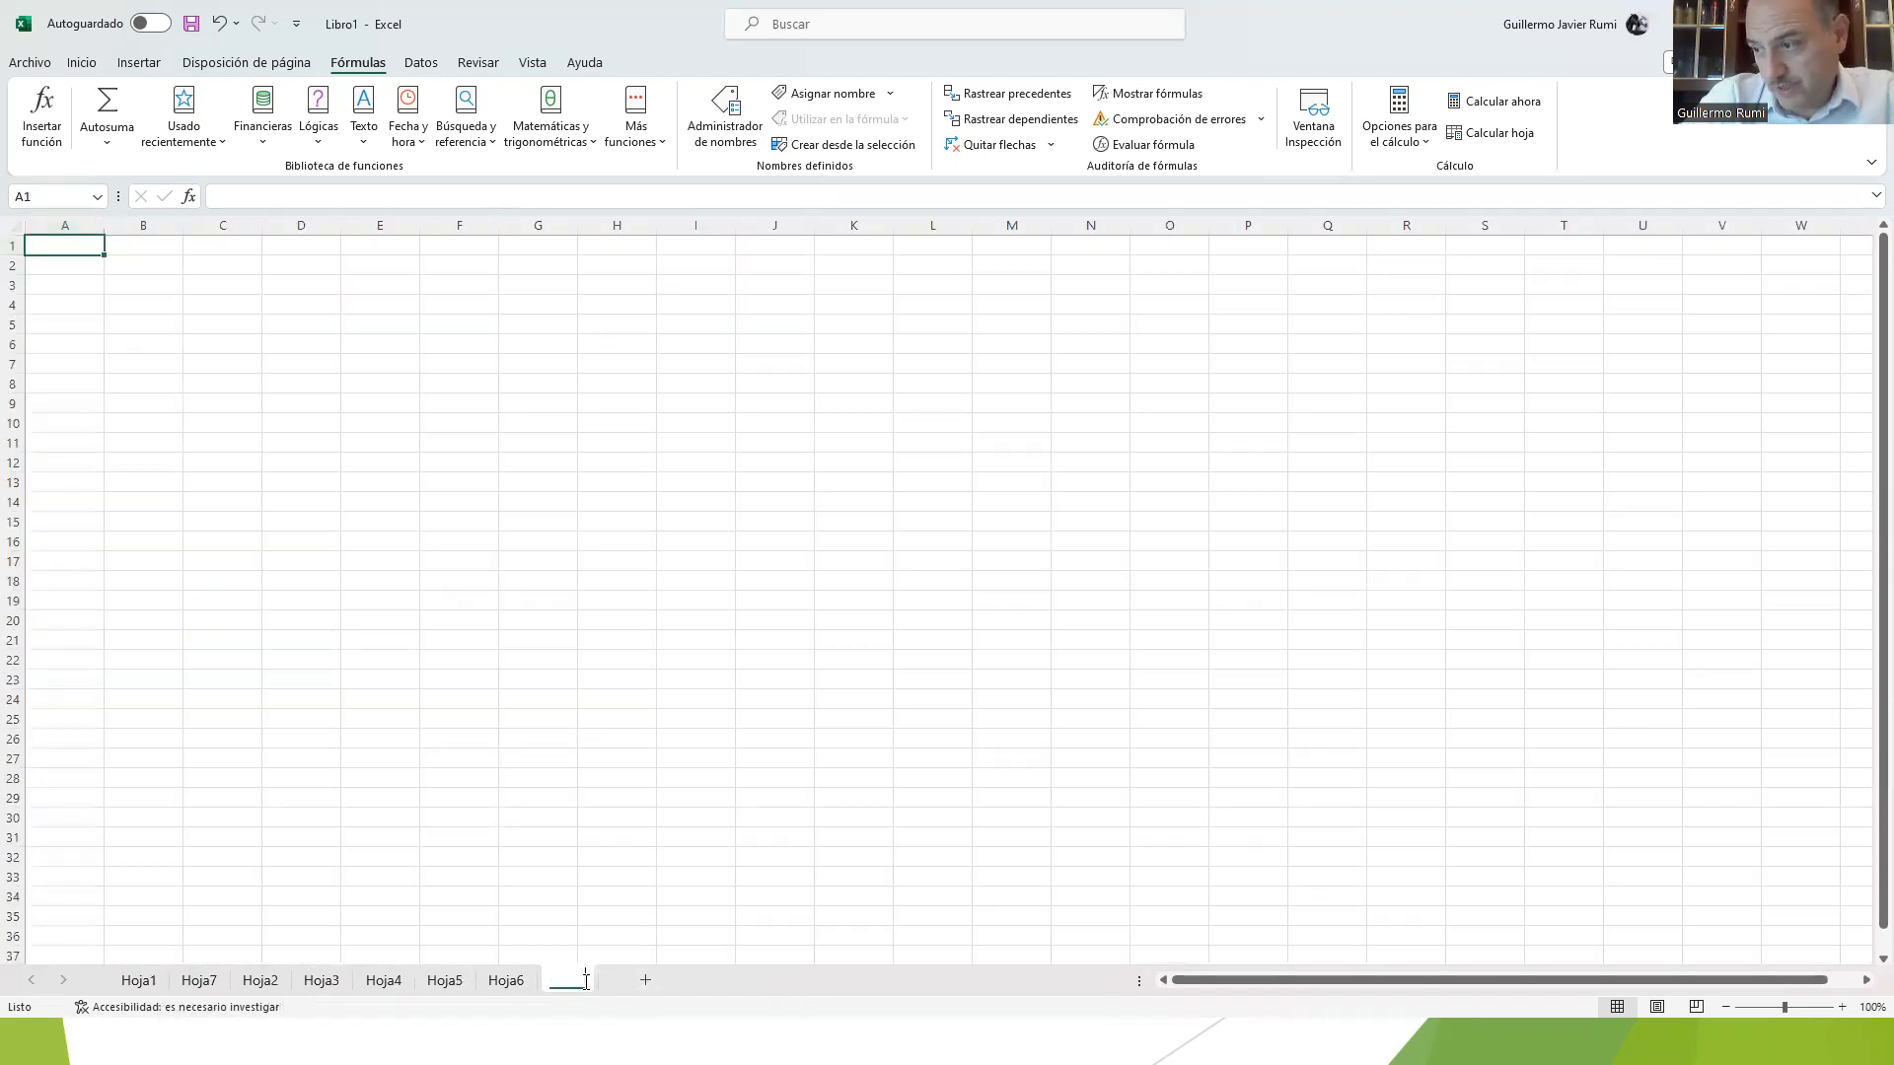
pyautogui.click(643, 980)
pyautogui.click(707, 981)
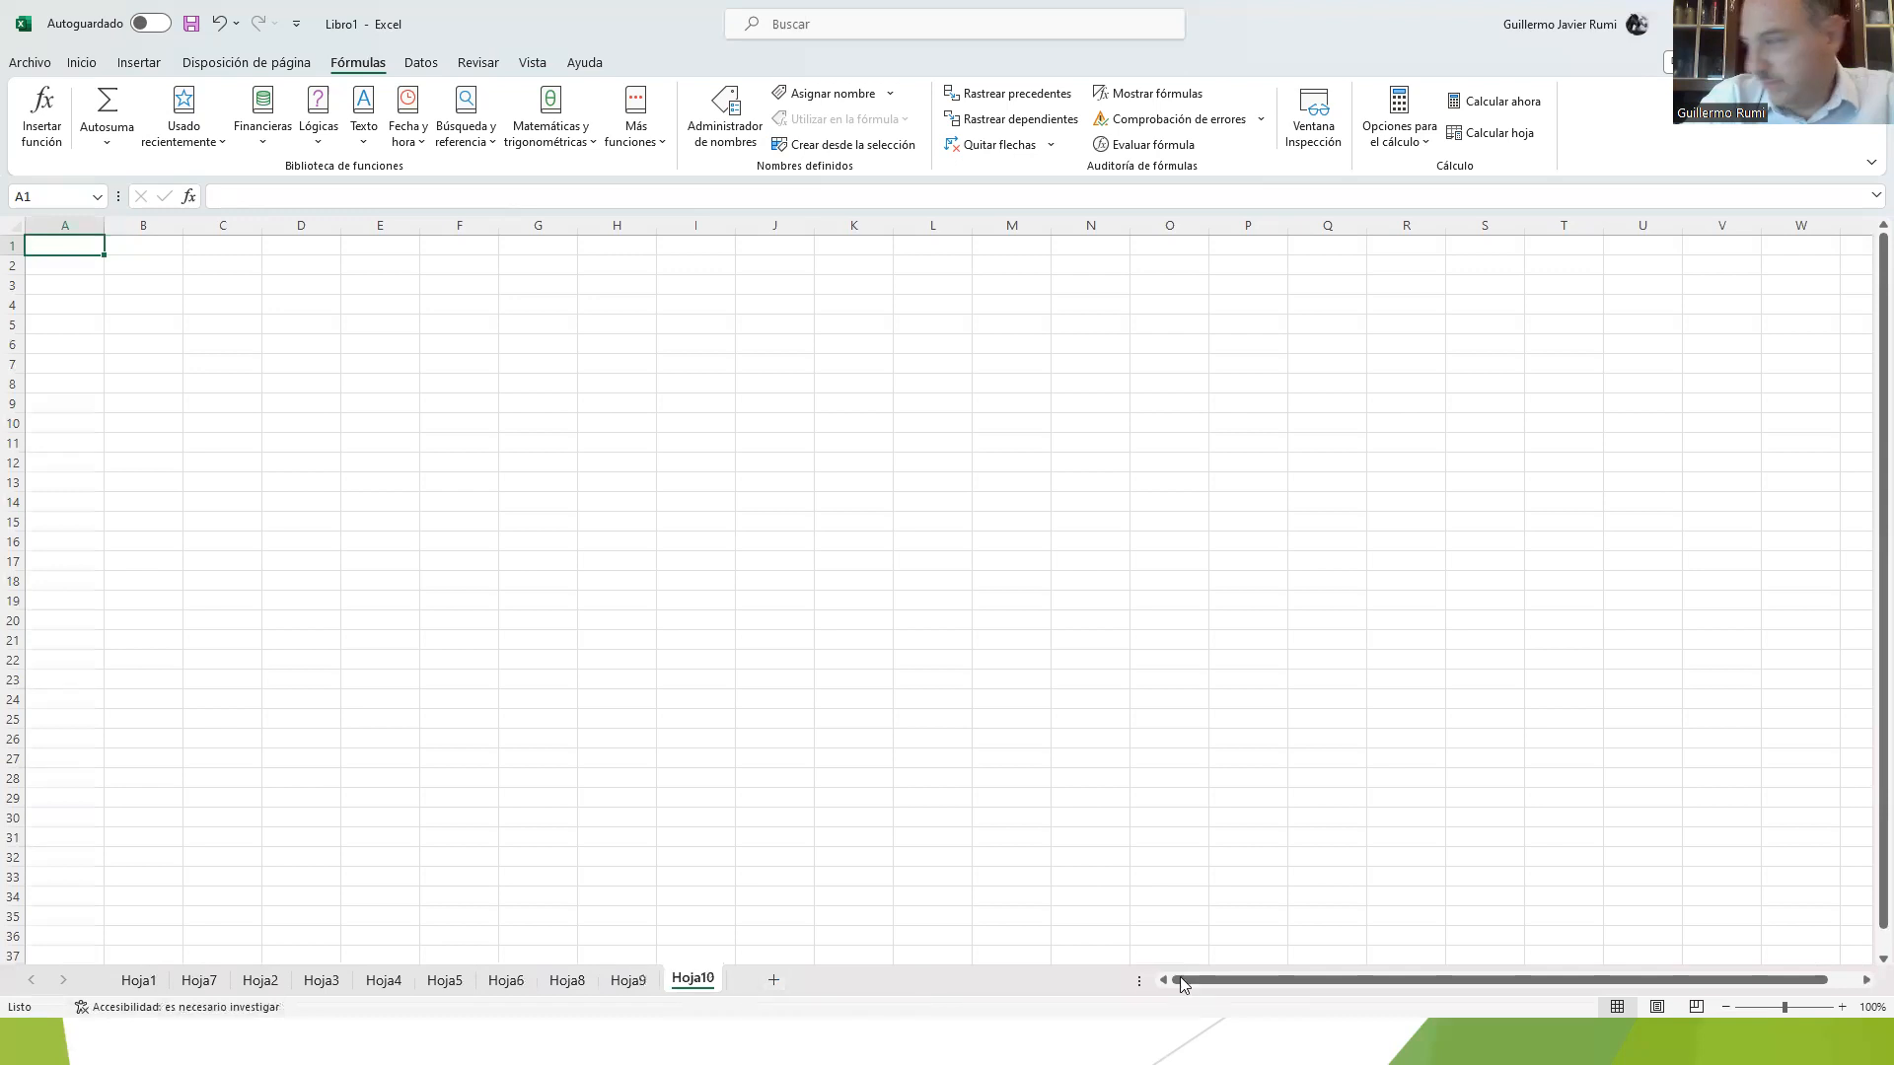
# Step: Narrow the space given to the worksheet tabs and browse the tabs towards the last sheets
pyautogui.moveTo(1137, 981); pyautogui.dragTo(513, 981)
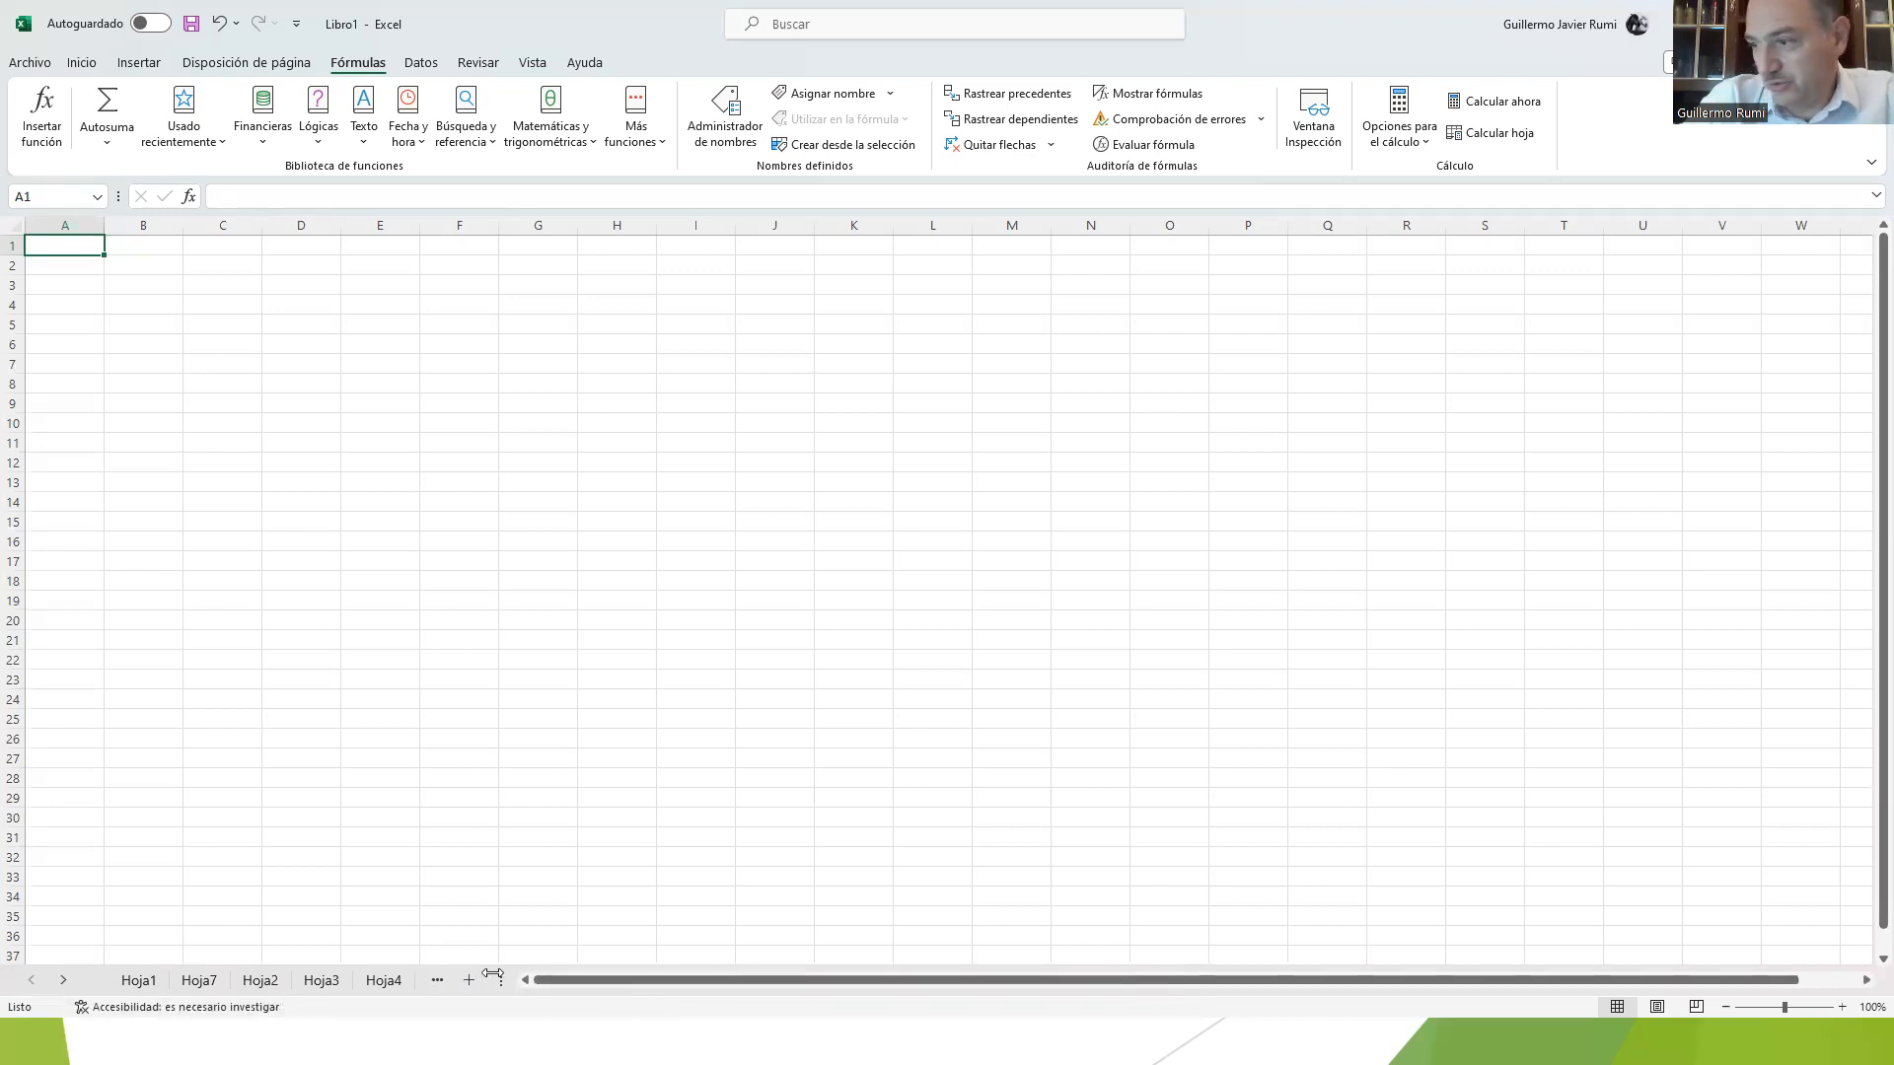
pyautogui.click(62, 981)
pyautogui.click(61, 980)
pyautogui.click(61, 980)
pyautogui.click(61, 981)
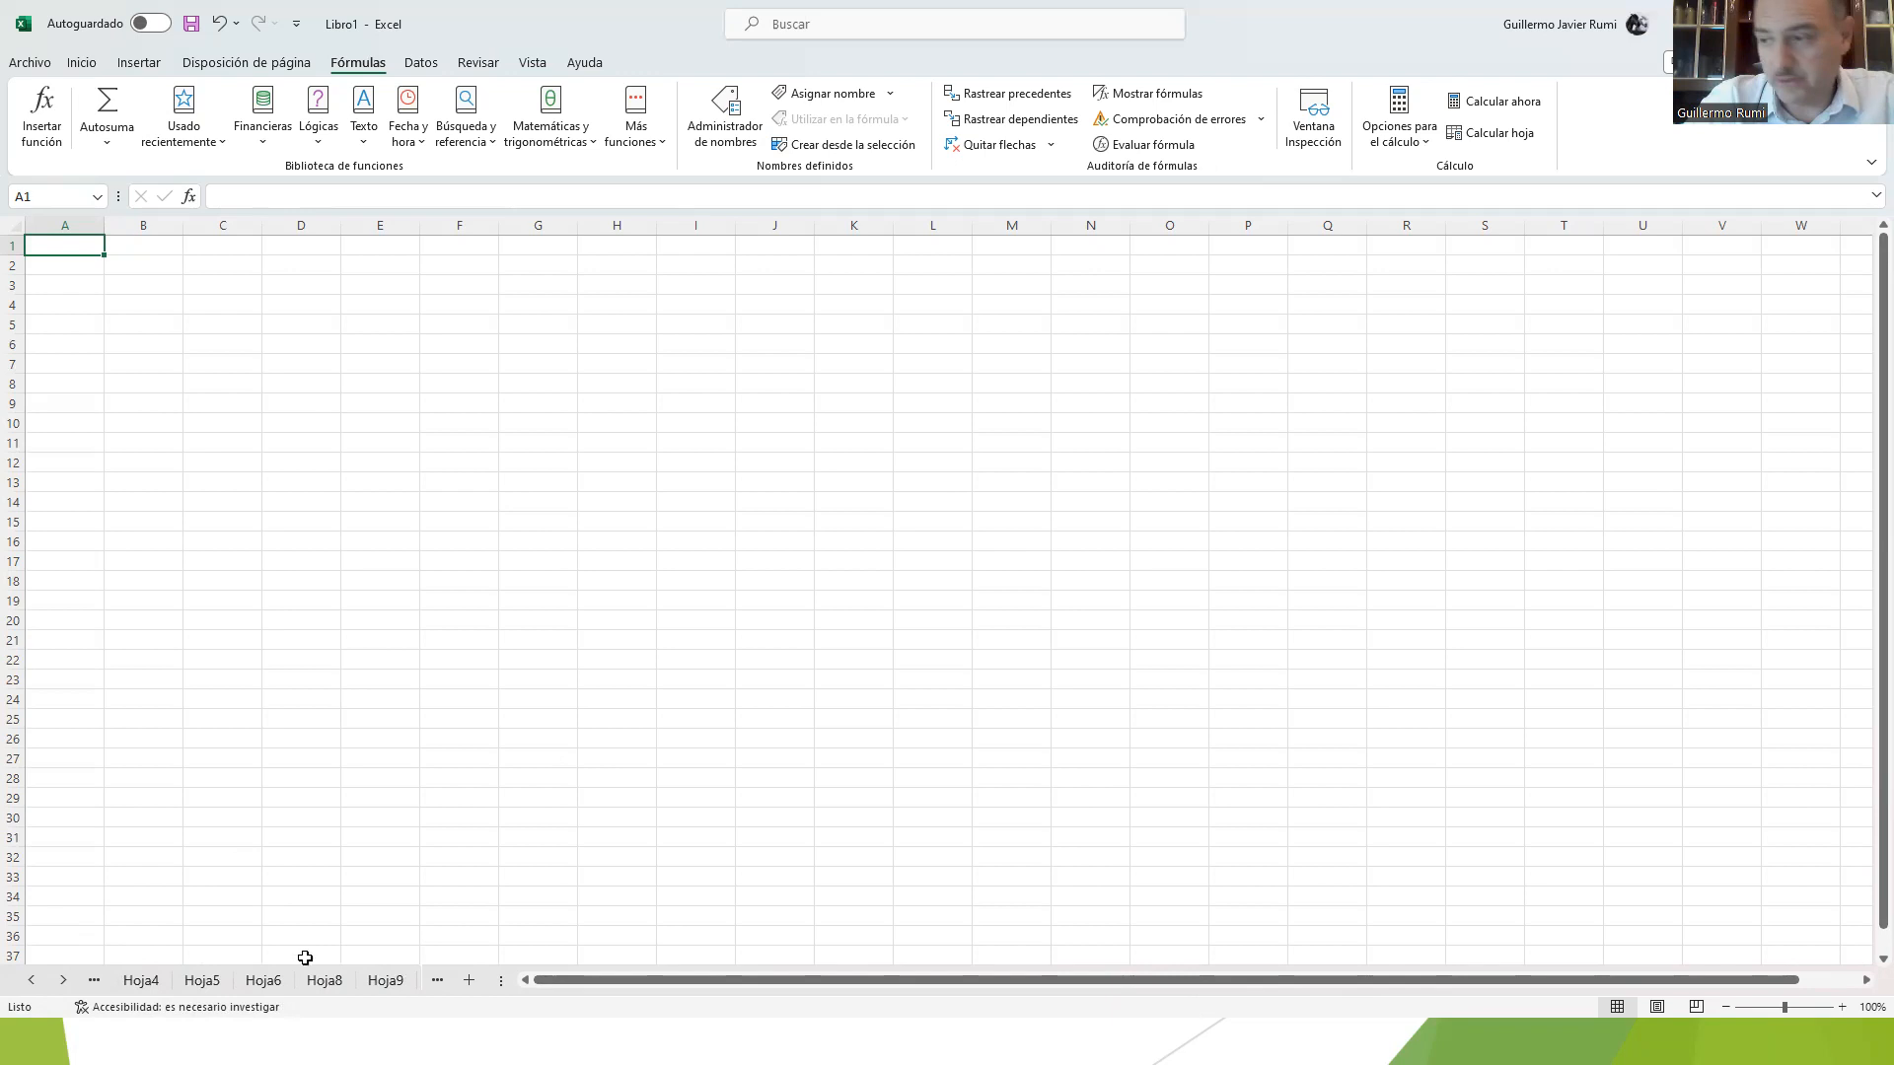
pyautogui.moveTo(560, 987)
pyautogui.mouseDown()
pyautogui.moveTo(691, 990)
pyautogui.moveTo(496, 977)
pyautogui.moveTo(647, 976)
pyautogui.moveTo(537, 958)
pyautogui.mouseUp()
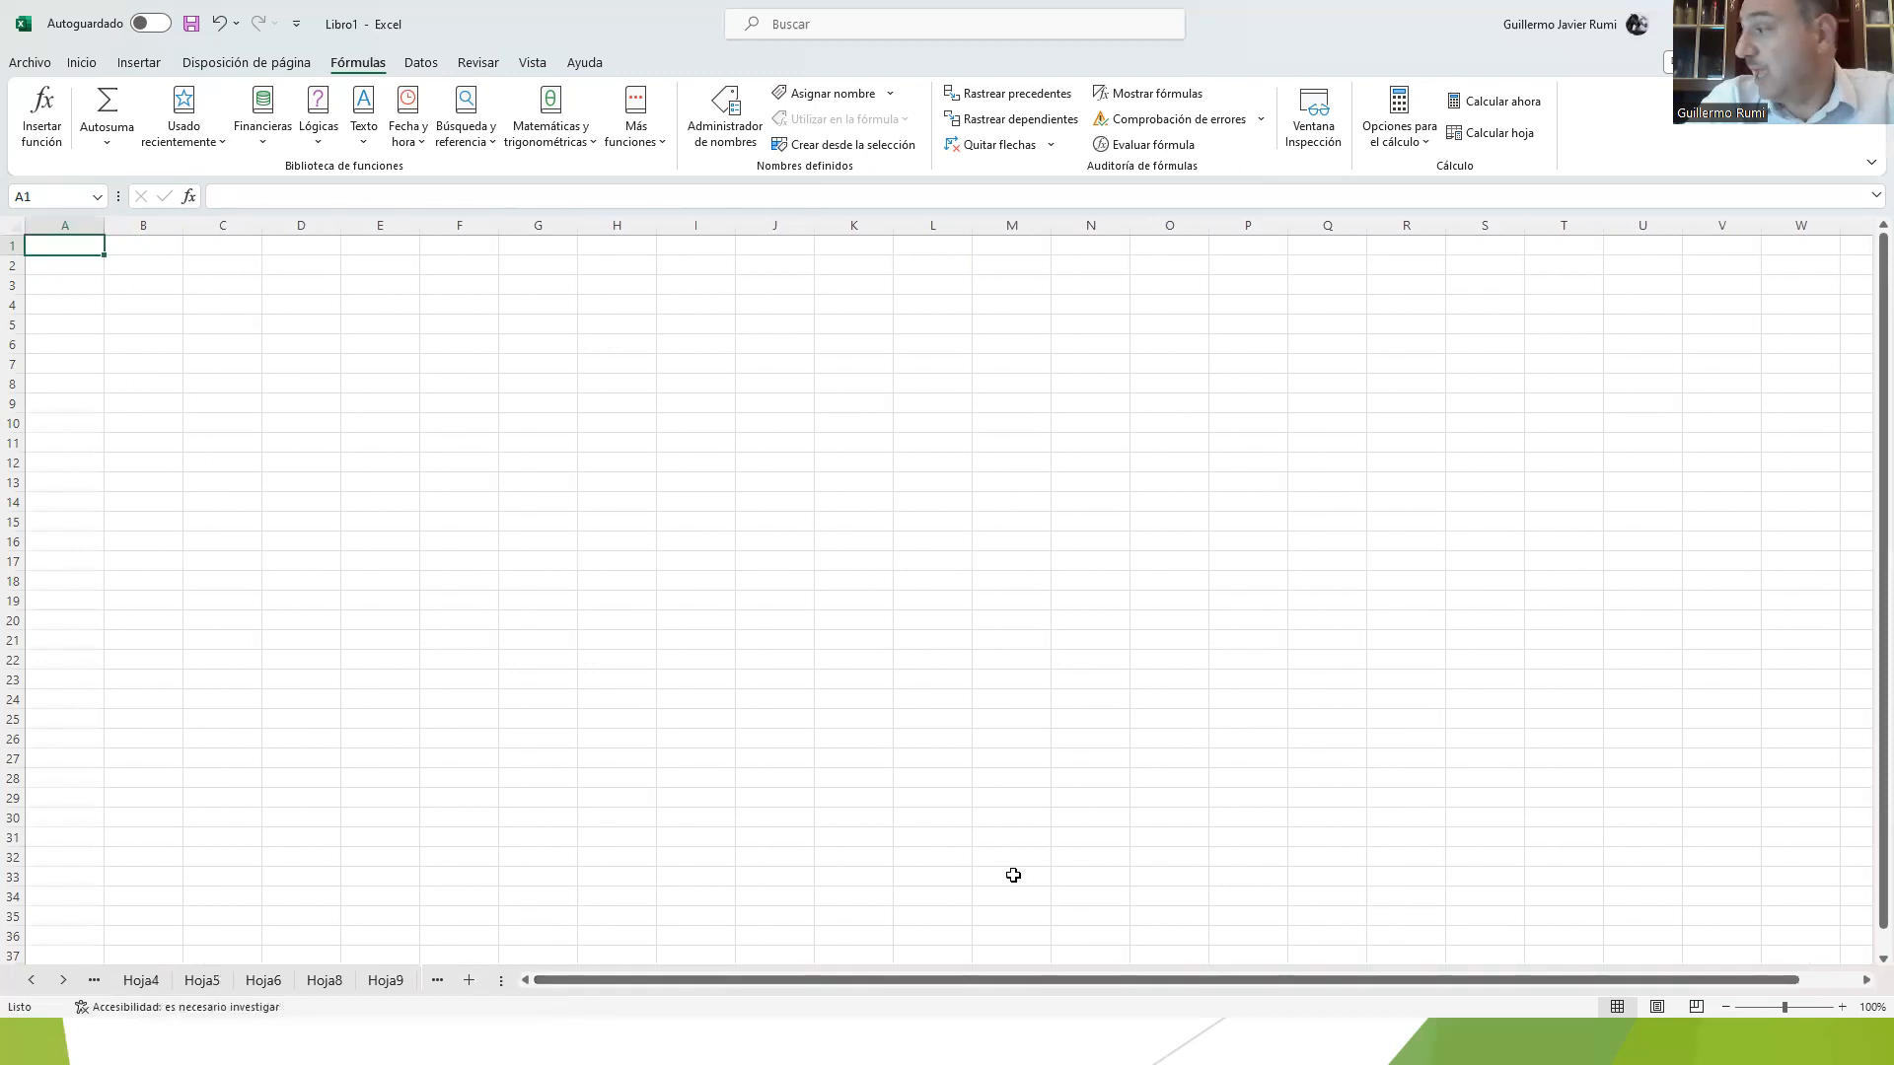
# Step: Scroll the sheet down and back to its first row, and bring back the first worksheet tabs to open Hoja1
pyautogui.scroll(-18, 848, 655)
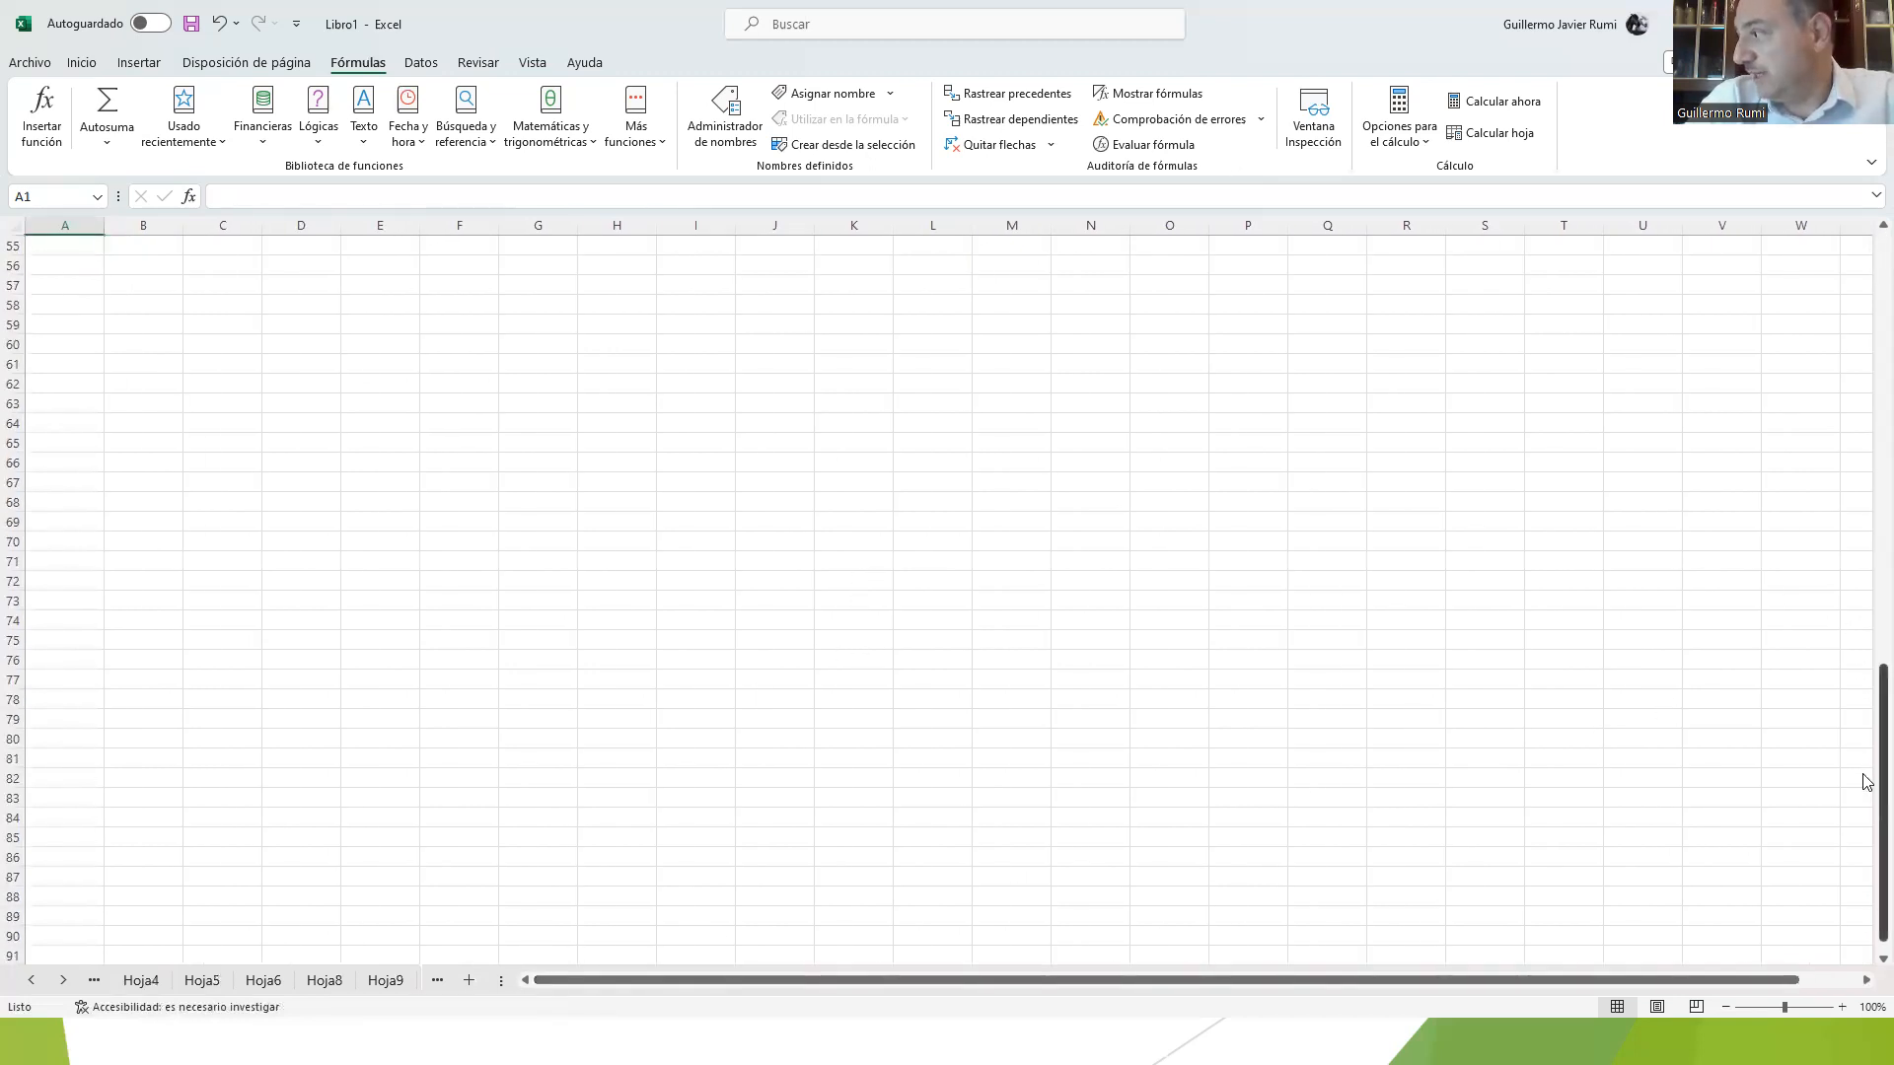
pyautogui.moveTo(1867, 787); pyautogui.dragTo(1864, 286)
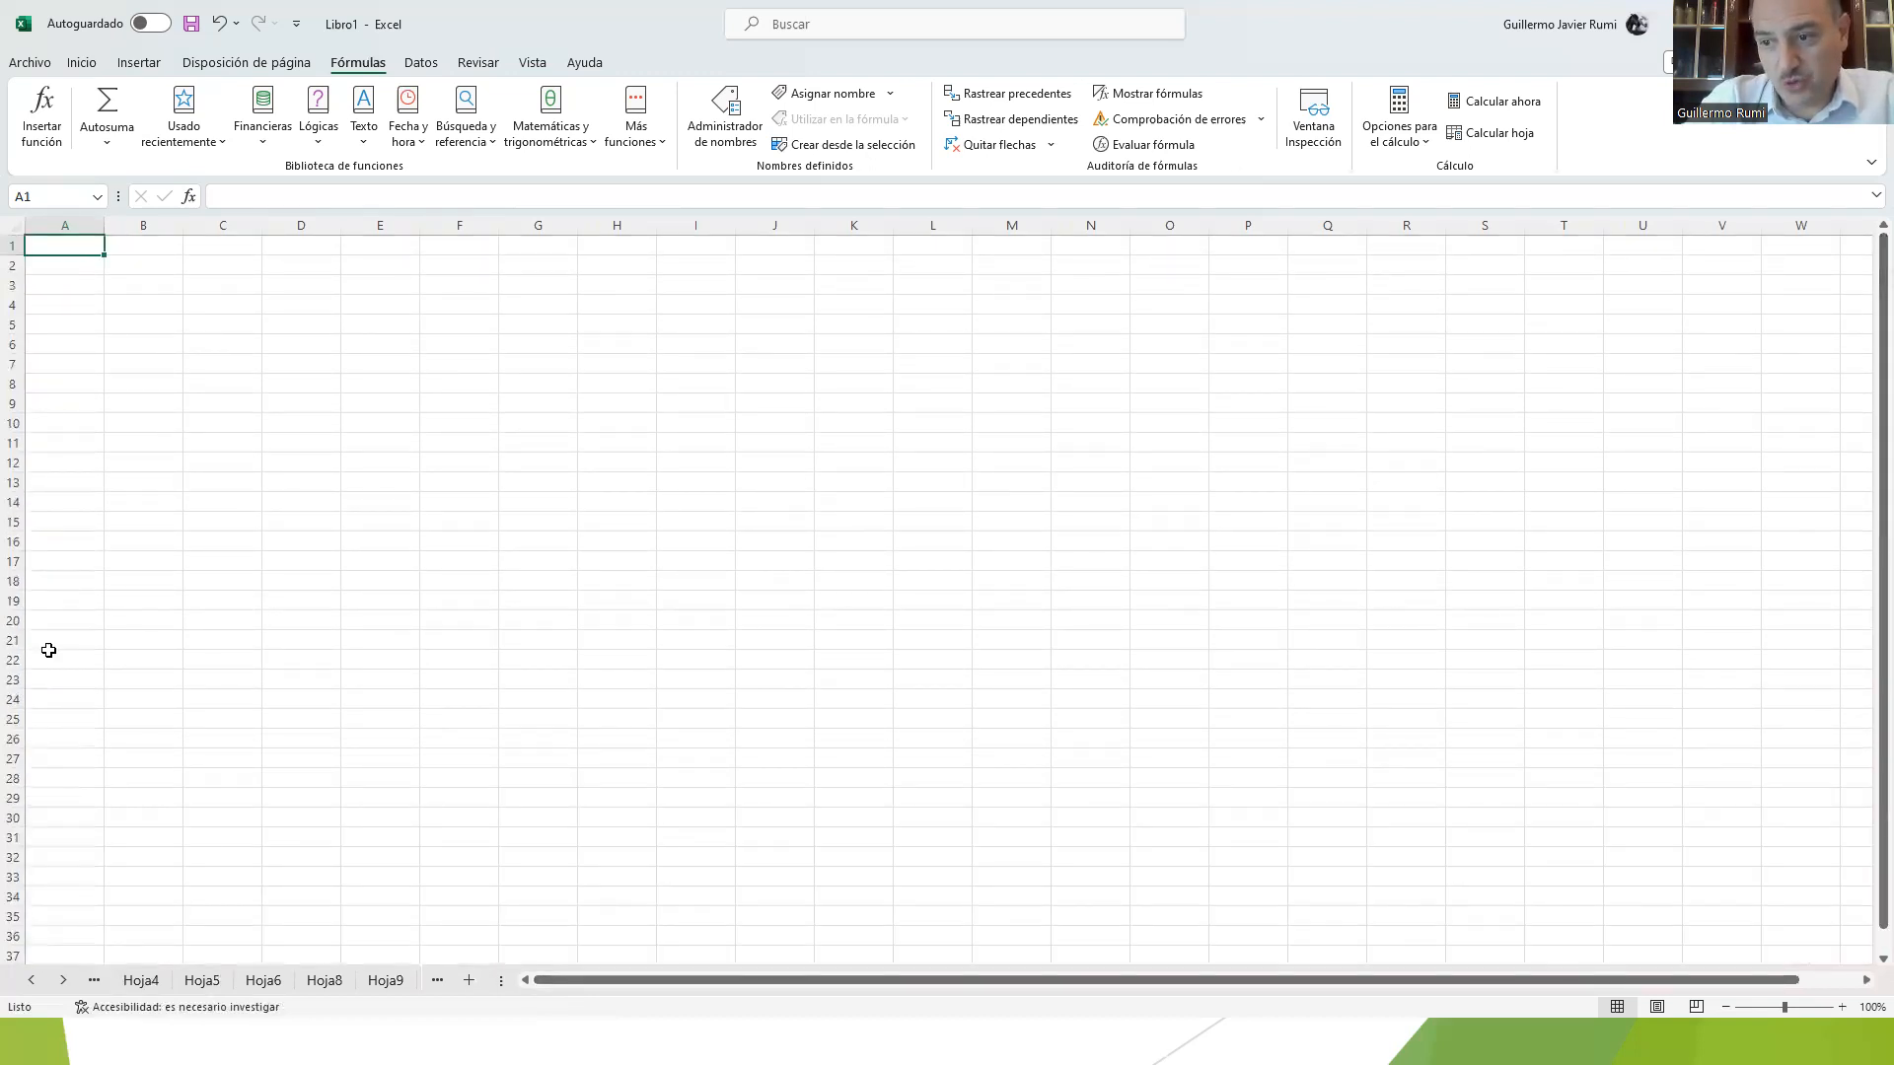
pyautogui.click(33, 980)
pyautogui.click(33, 981)
pyautogui.click(34, 981)
pyautogui.click(35, 981)
pyautogui.click(148, 981)
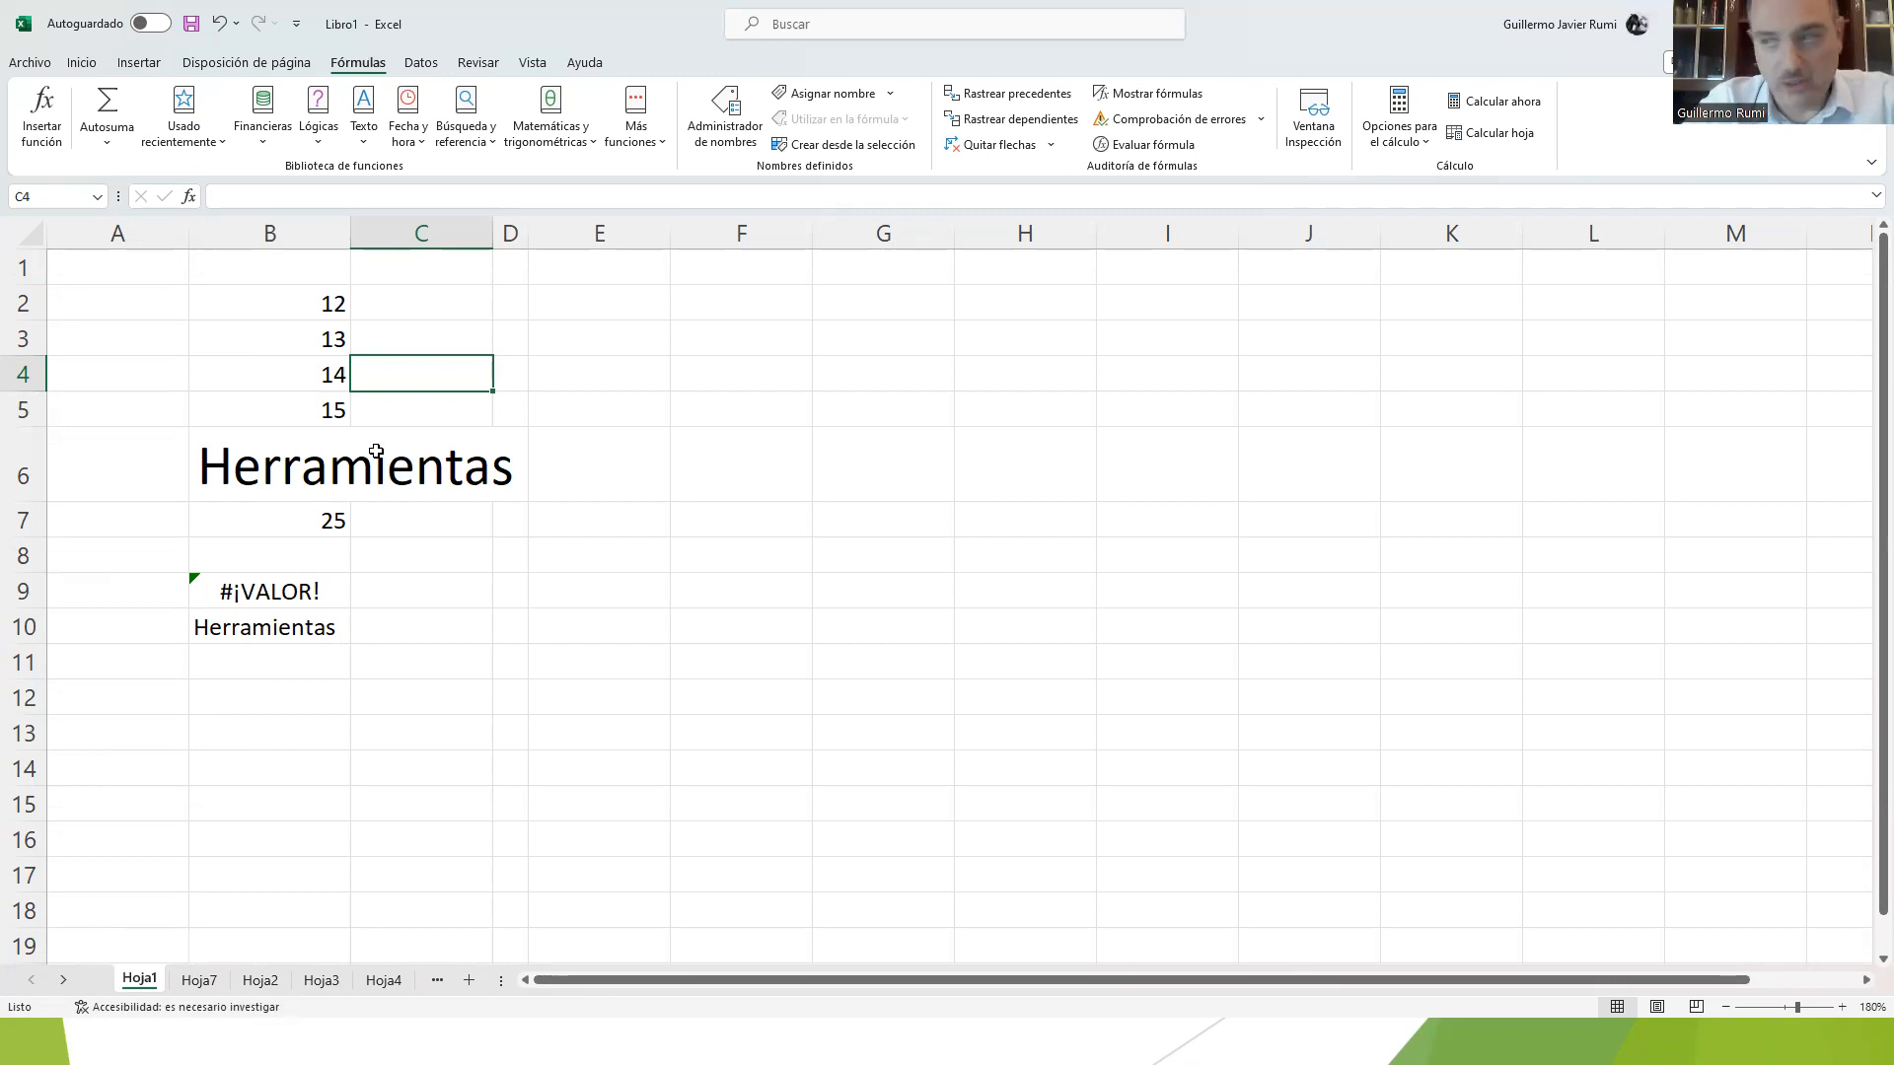
# Step: Jump from cell A19 to the sheet's last row and last column, and return to cell A1
pyautogui.click(72, 945)
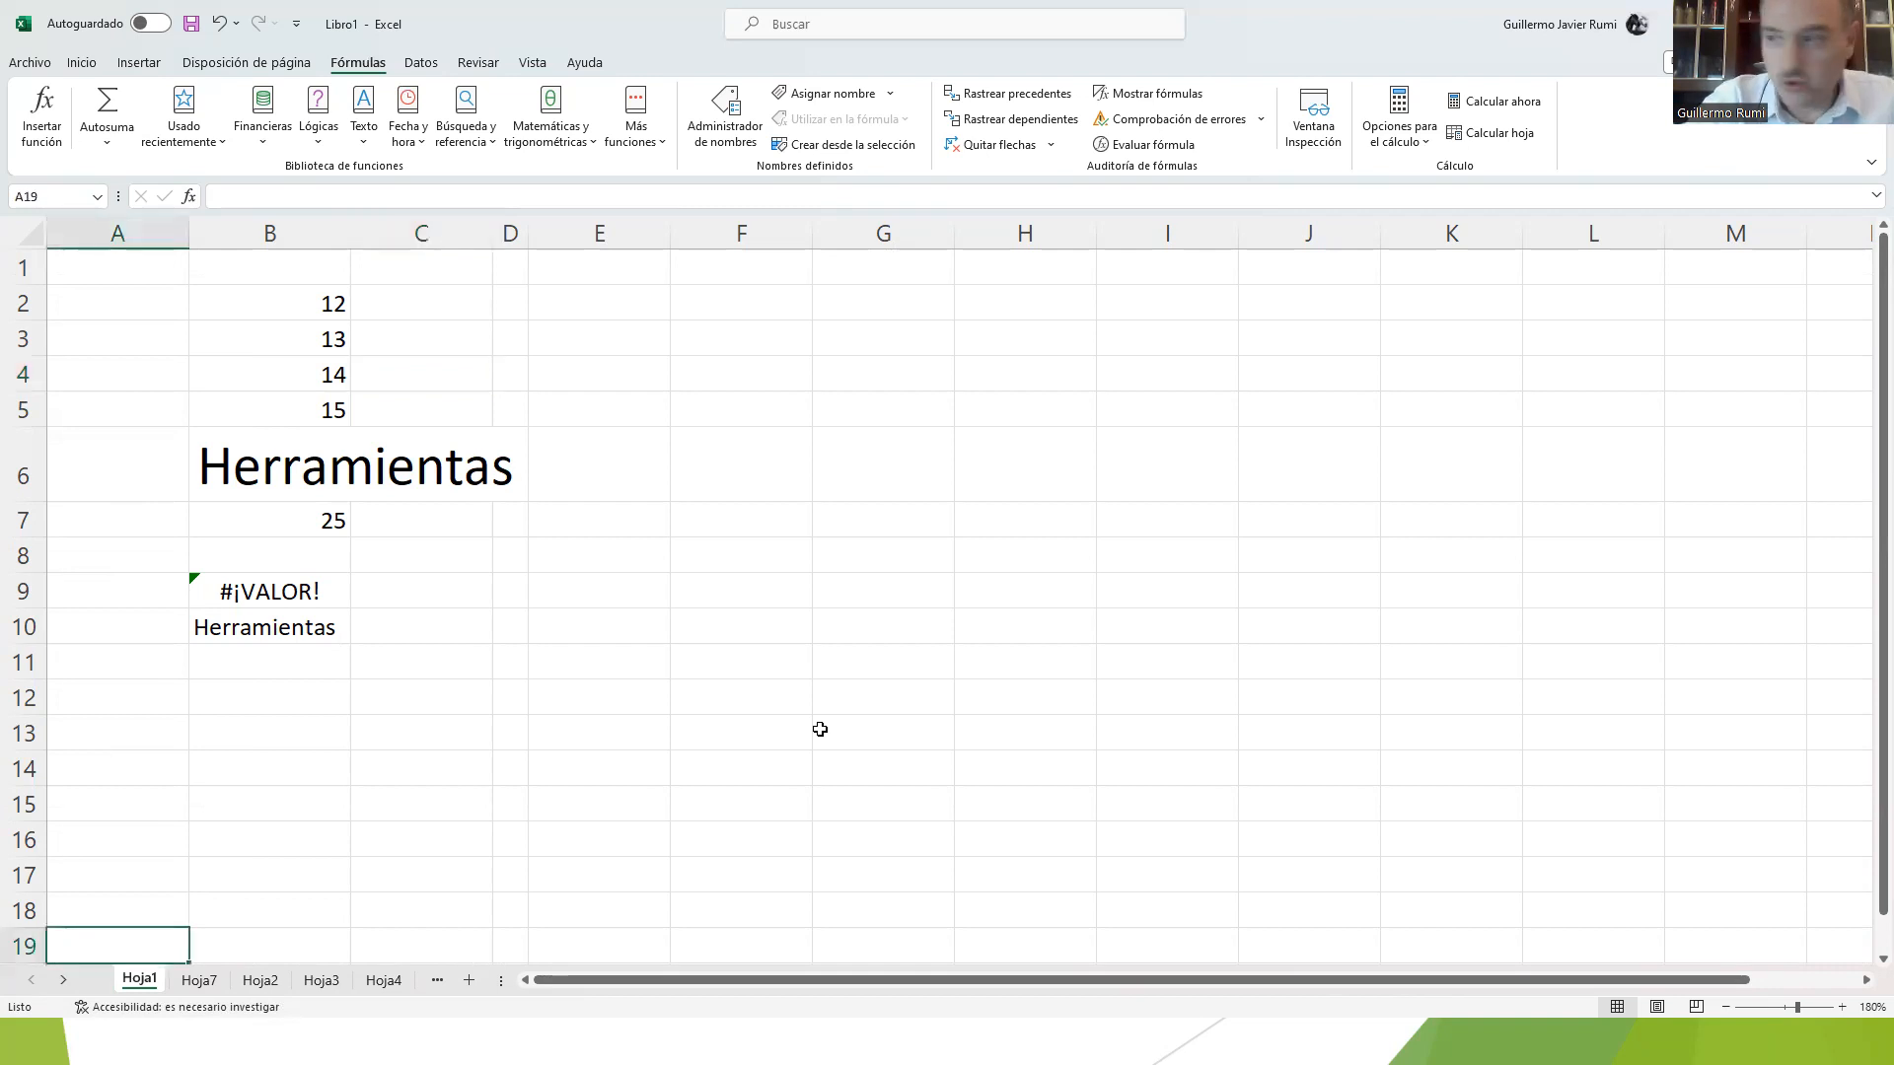
pyautogui.hotkey('ctrl', 'Down')
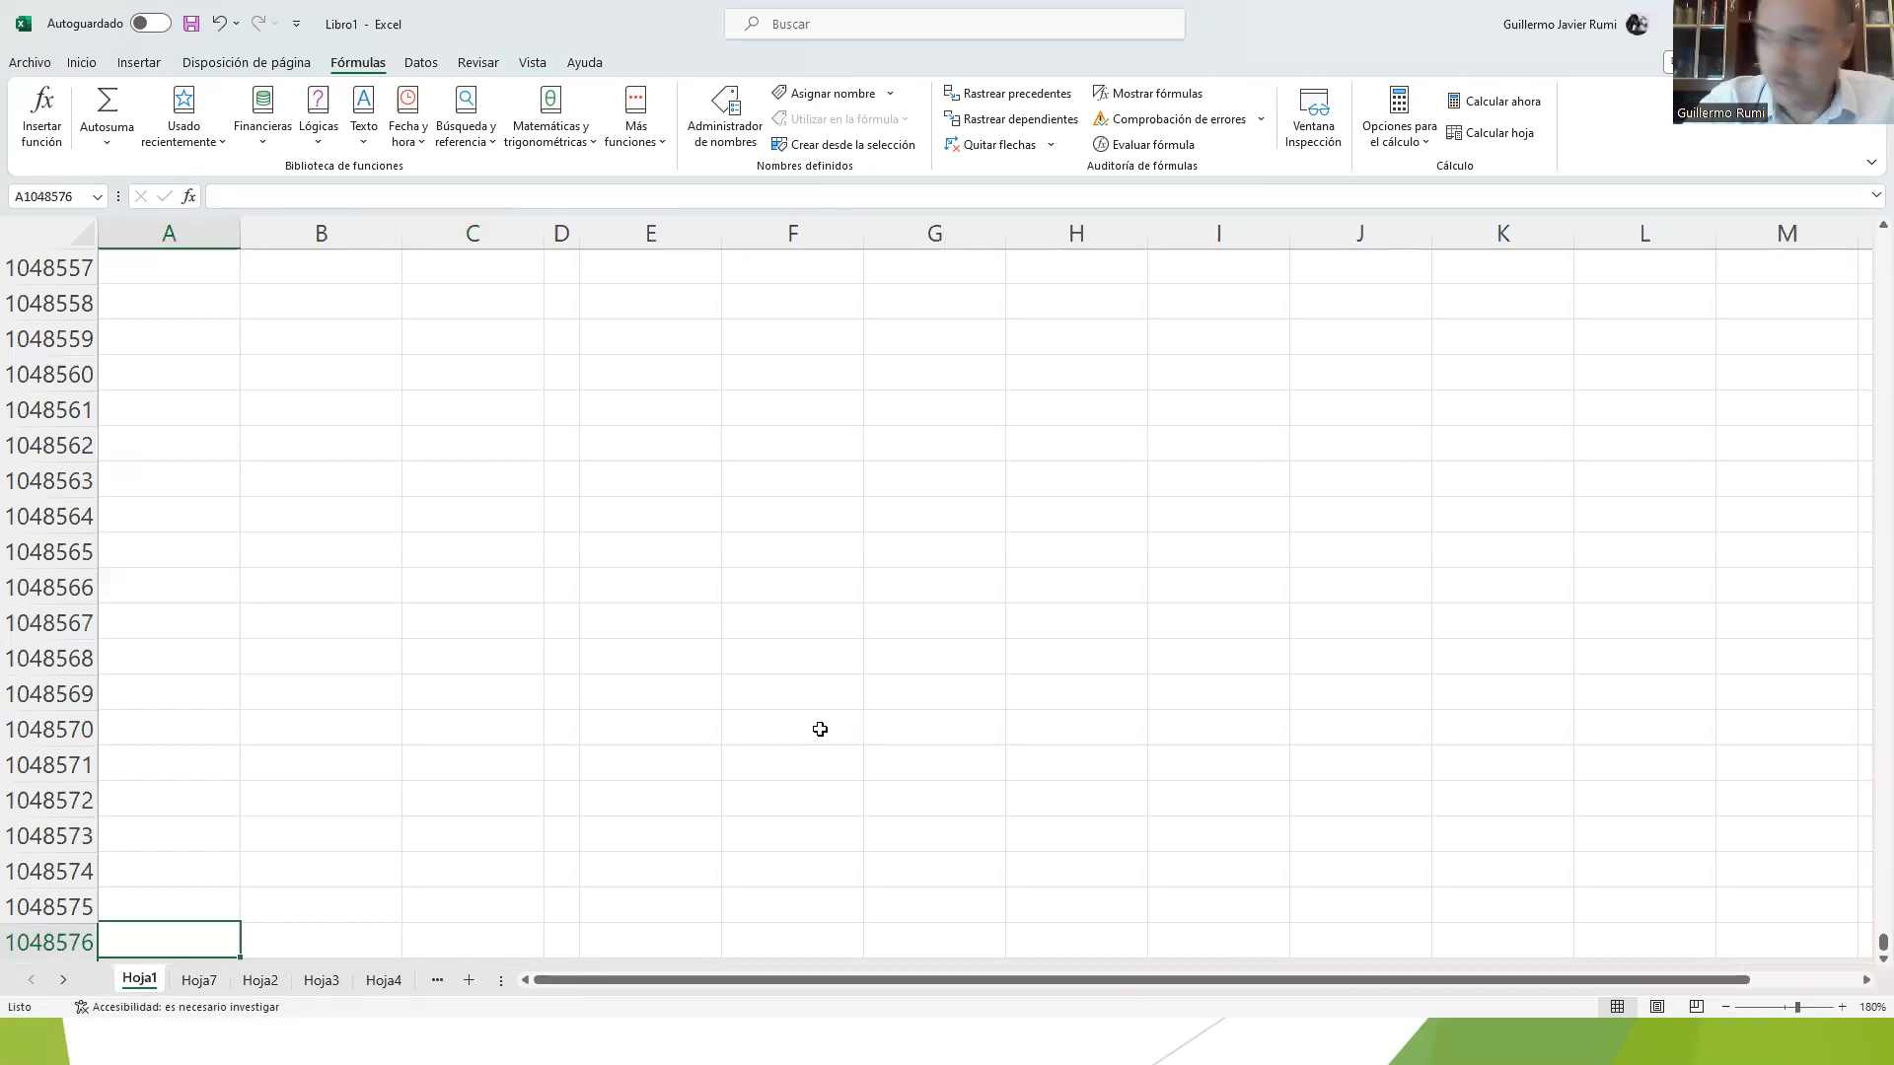
pyautogui.hotkey('ctrl', 'Right')
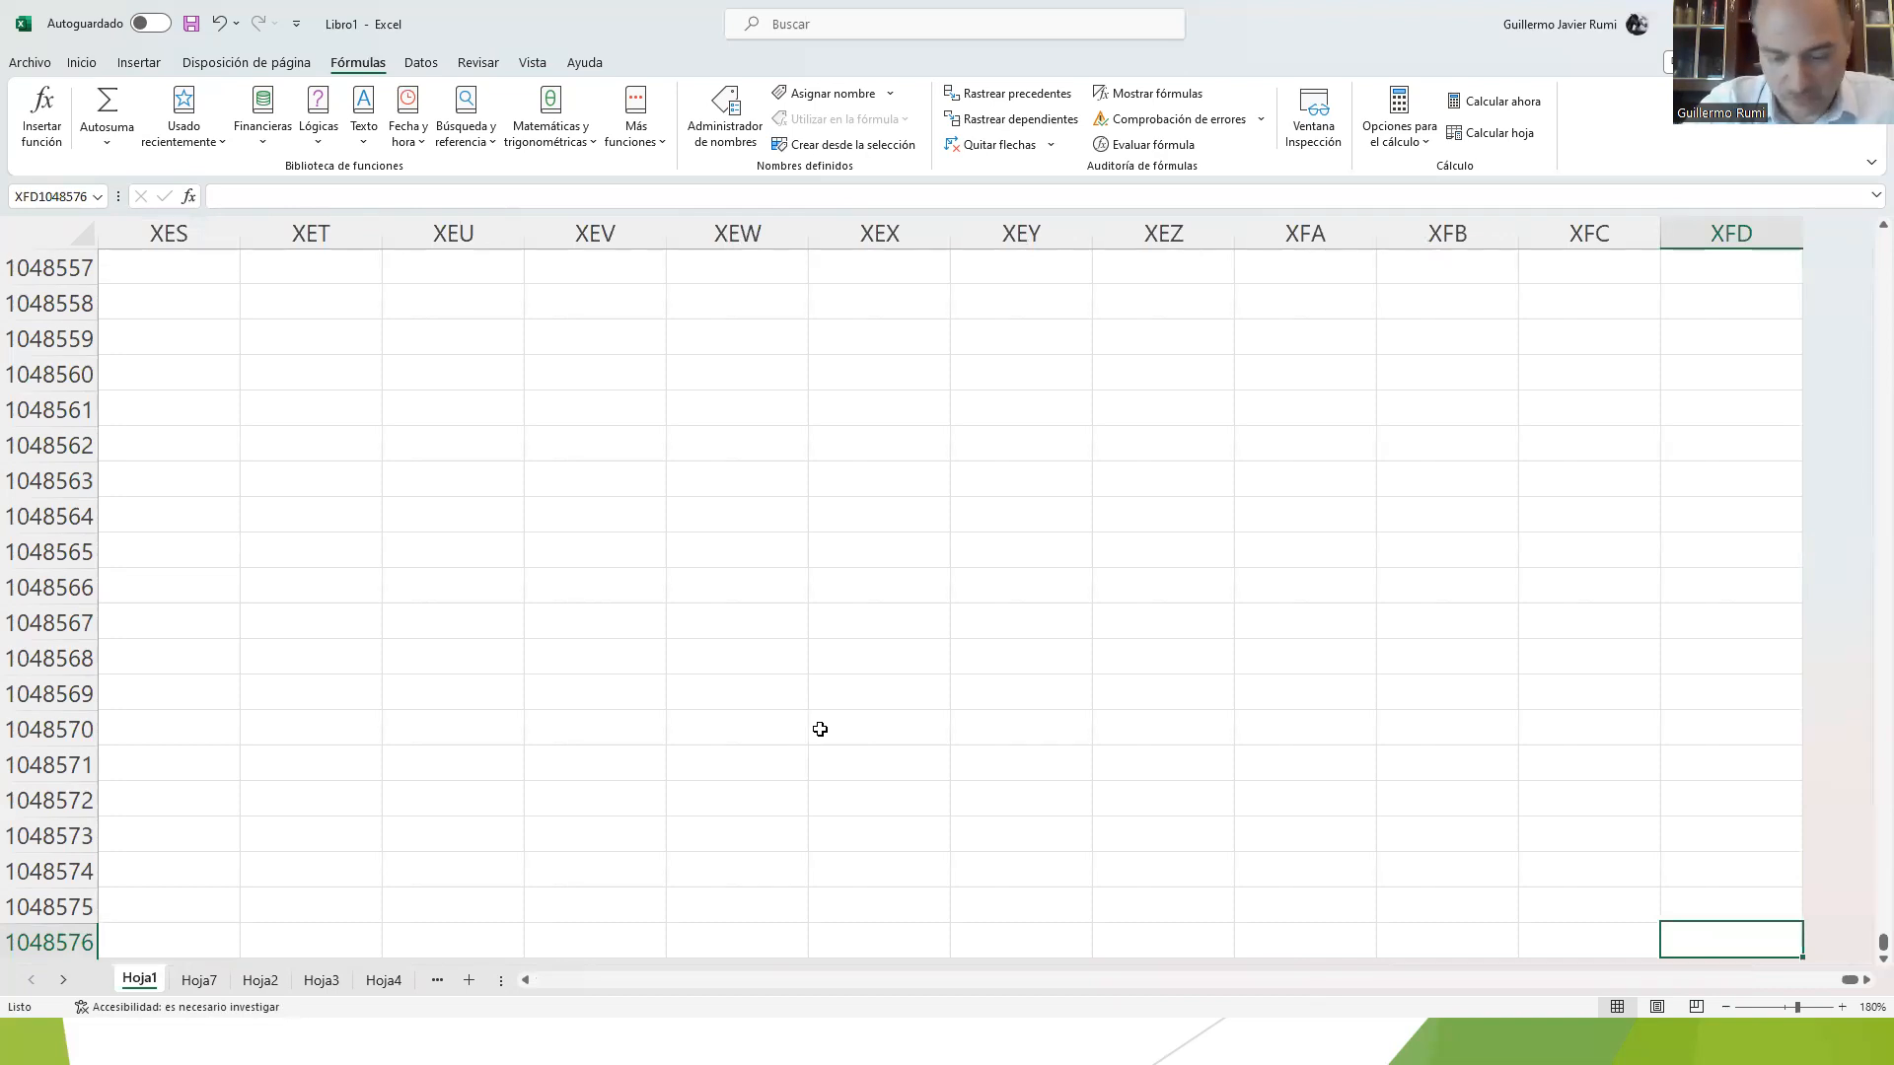
pyautogui.hotkey('ctrl', 'Left')
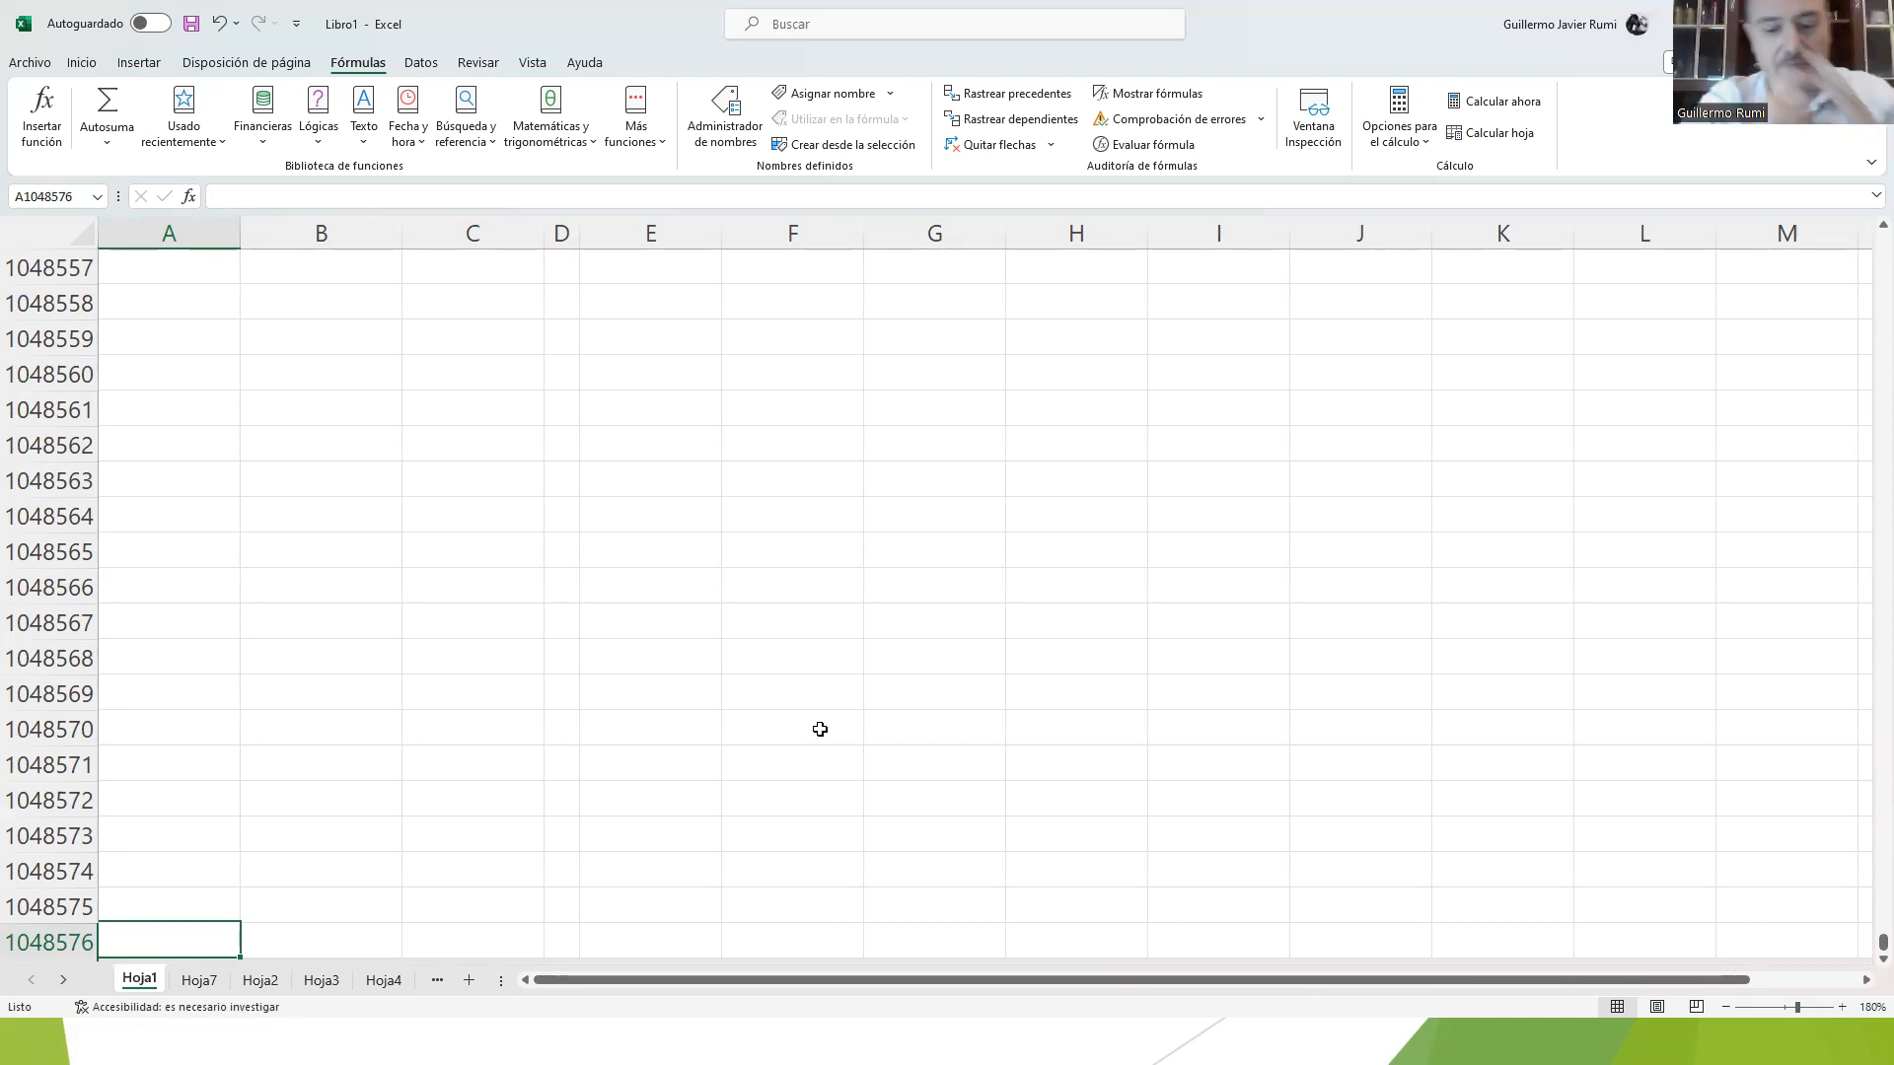
pyautogui.hotkey('ctrl', 'Up')
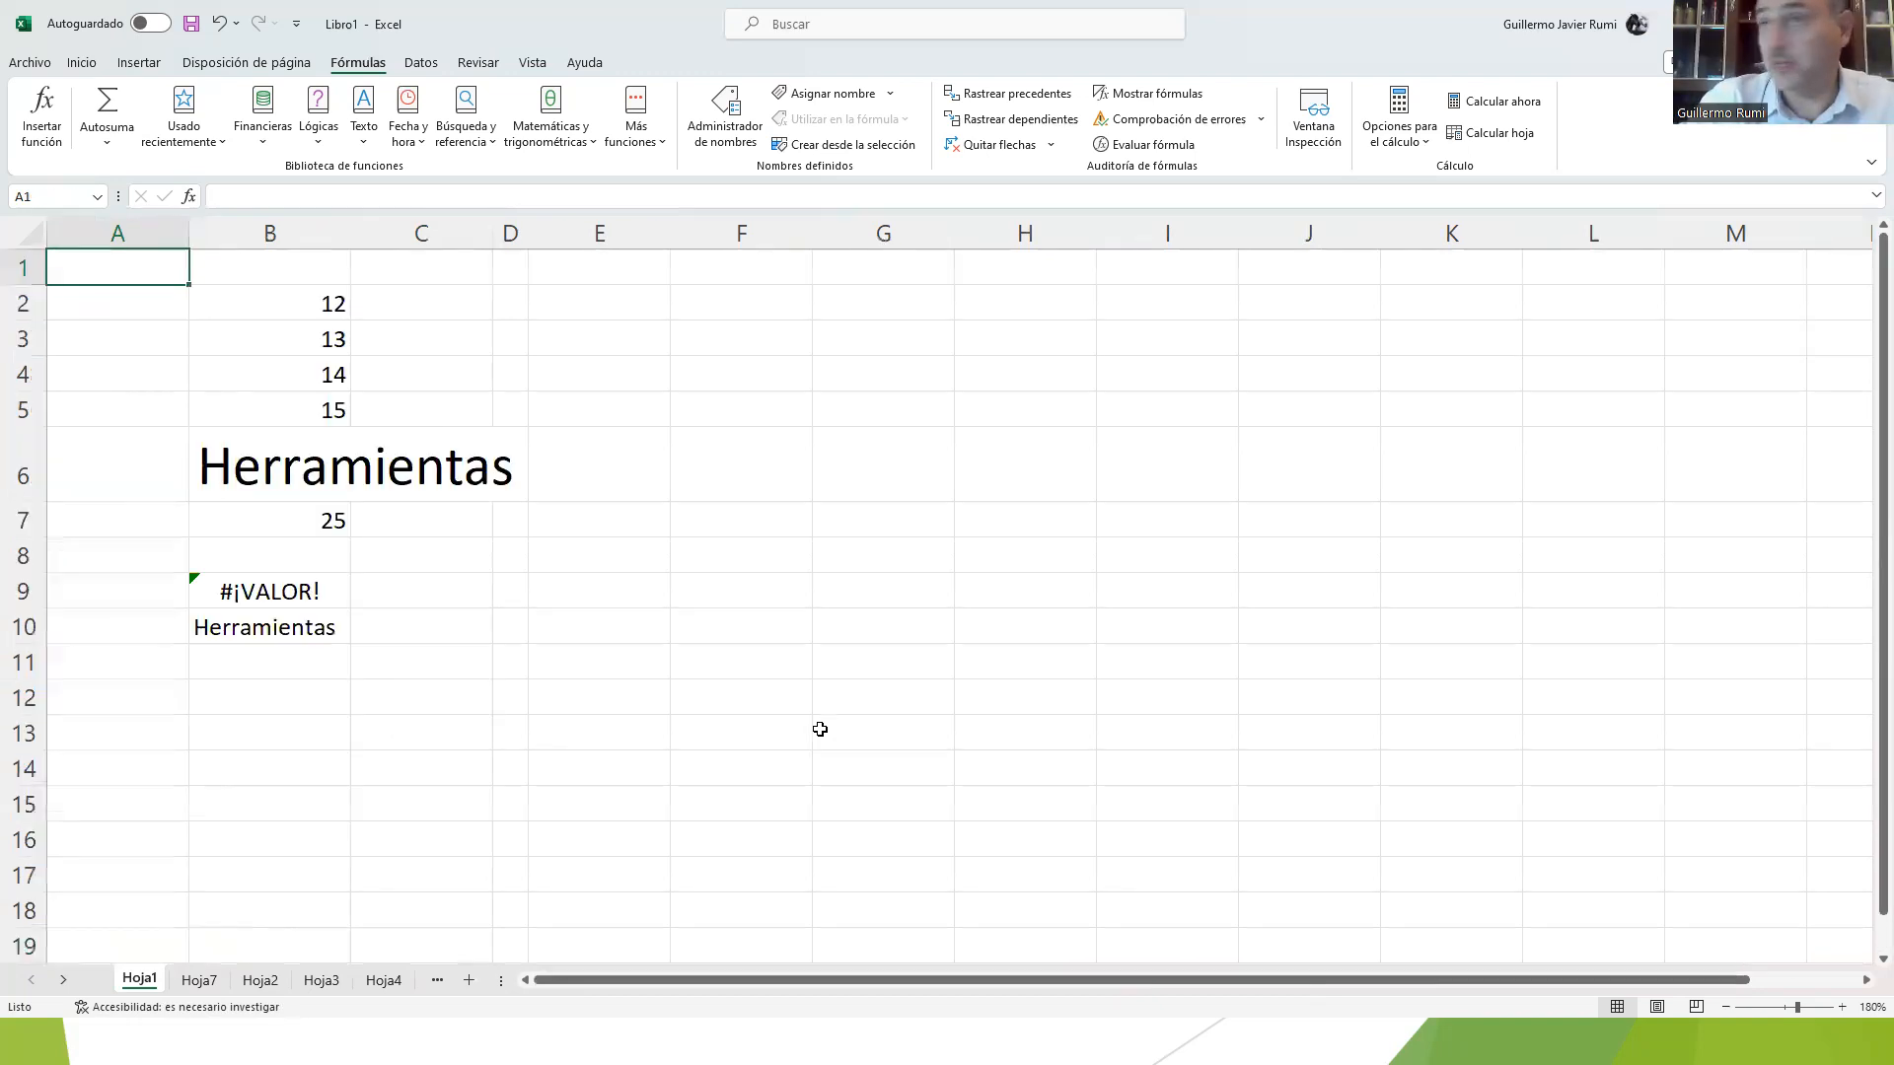
# Step: Move down column A one cell at a time and back up to cell A1
pyautogui.moveTo(1867, 454); pyautogui.dragTo(1867, 360)
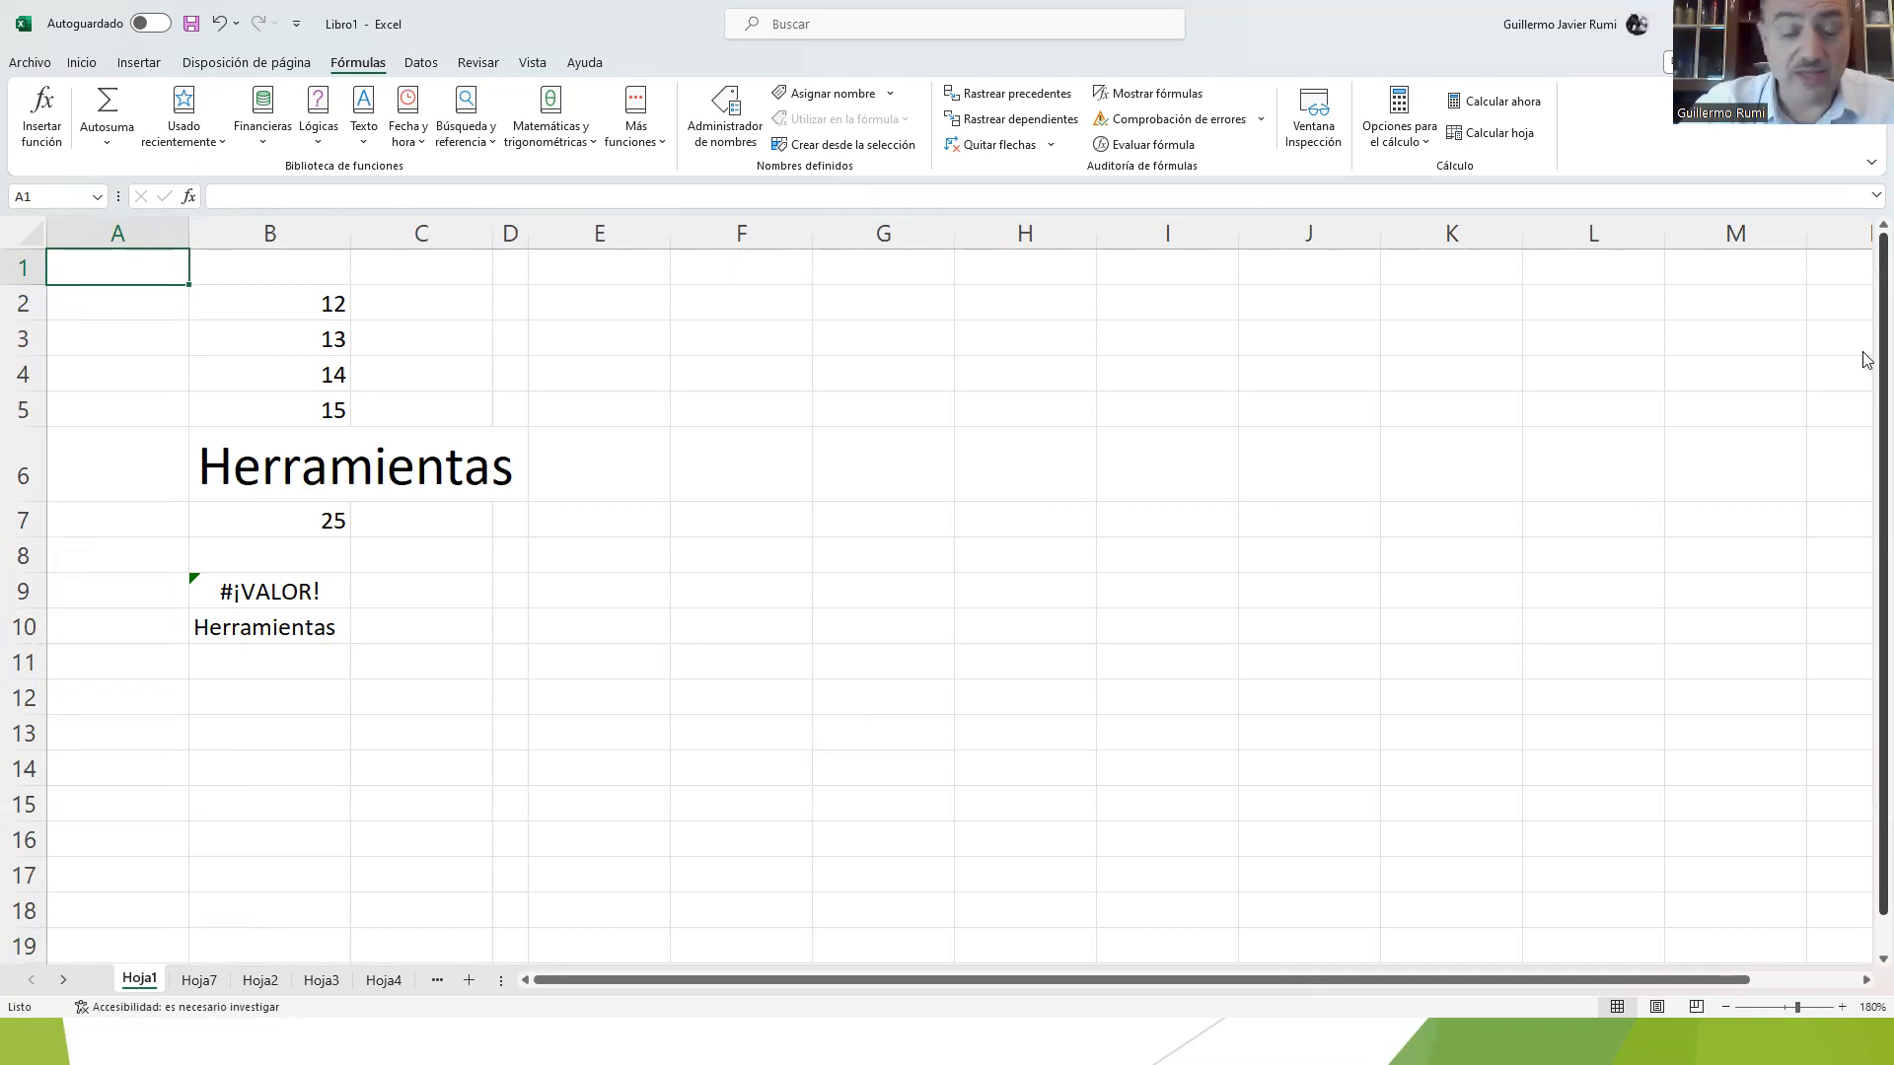
pyautogui.press('Down')
pyautogui.press('Down')
pyautogui.press('Down')
pyautogui.press('Down')
pyautogui.press('Down')
pyautogui.press('Down')
pyautogui.press('Down')
pyautogui.press('Up')
pyautogui.press('Up')
pyautogui.press('Up')
pyautogui.press('Up')
pyautogui.press('Up')
pyautogui.press('Up')
pyautogui.press('Up')
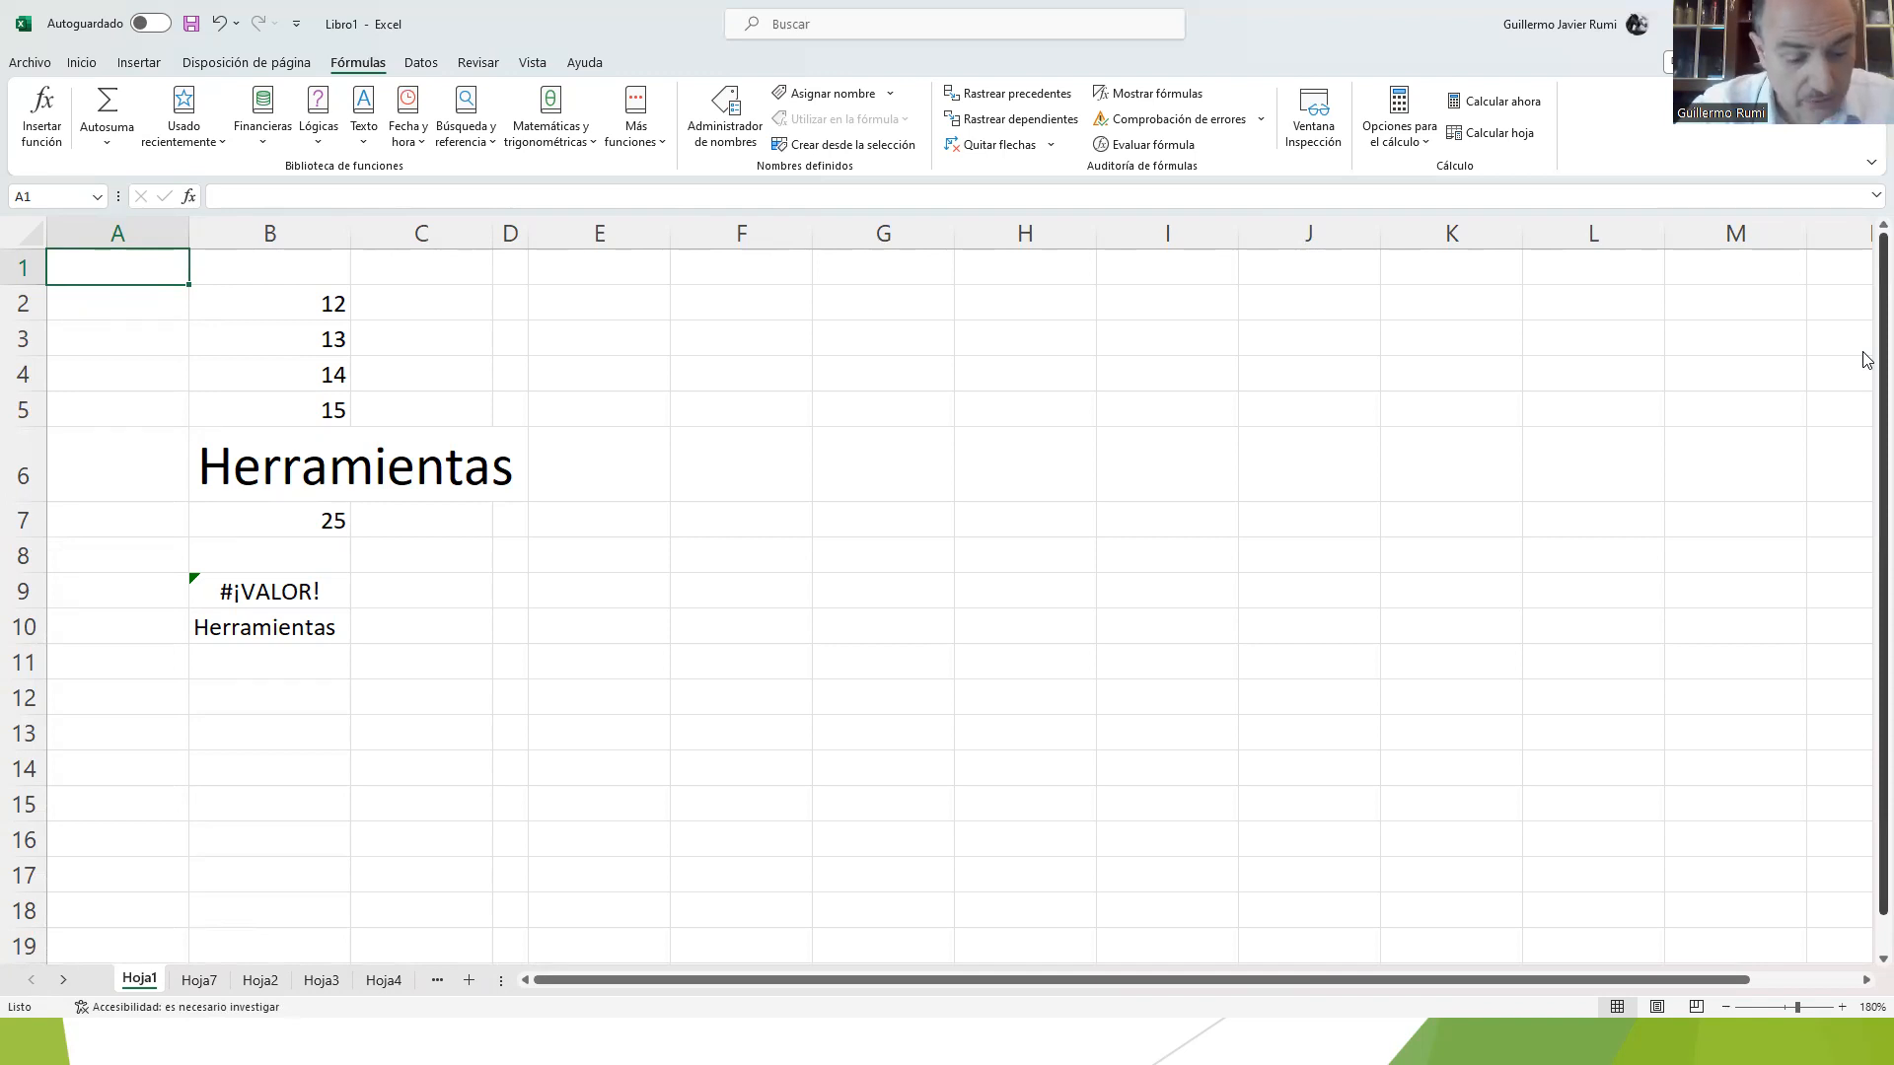
pyautogui.press('Down')
pyautogui.press('Up')
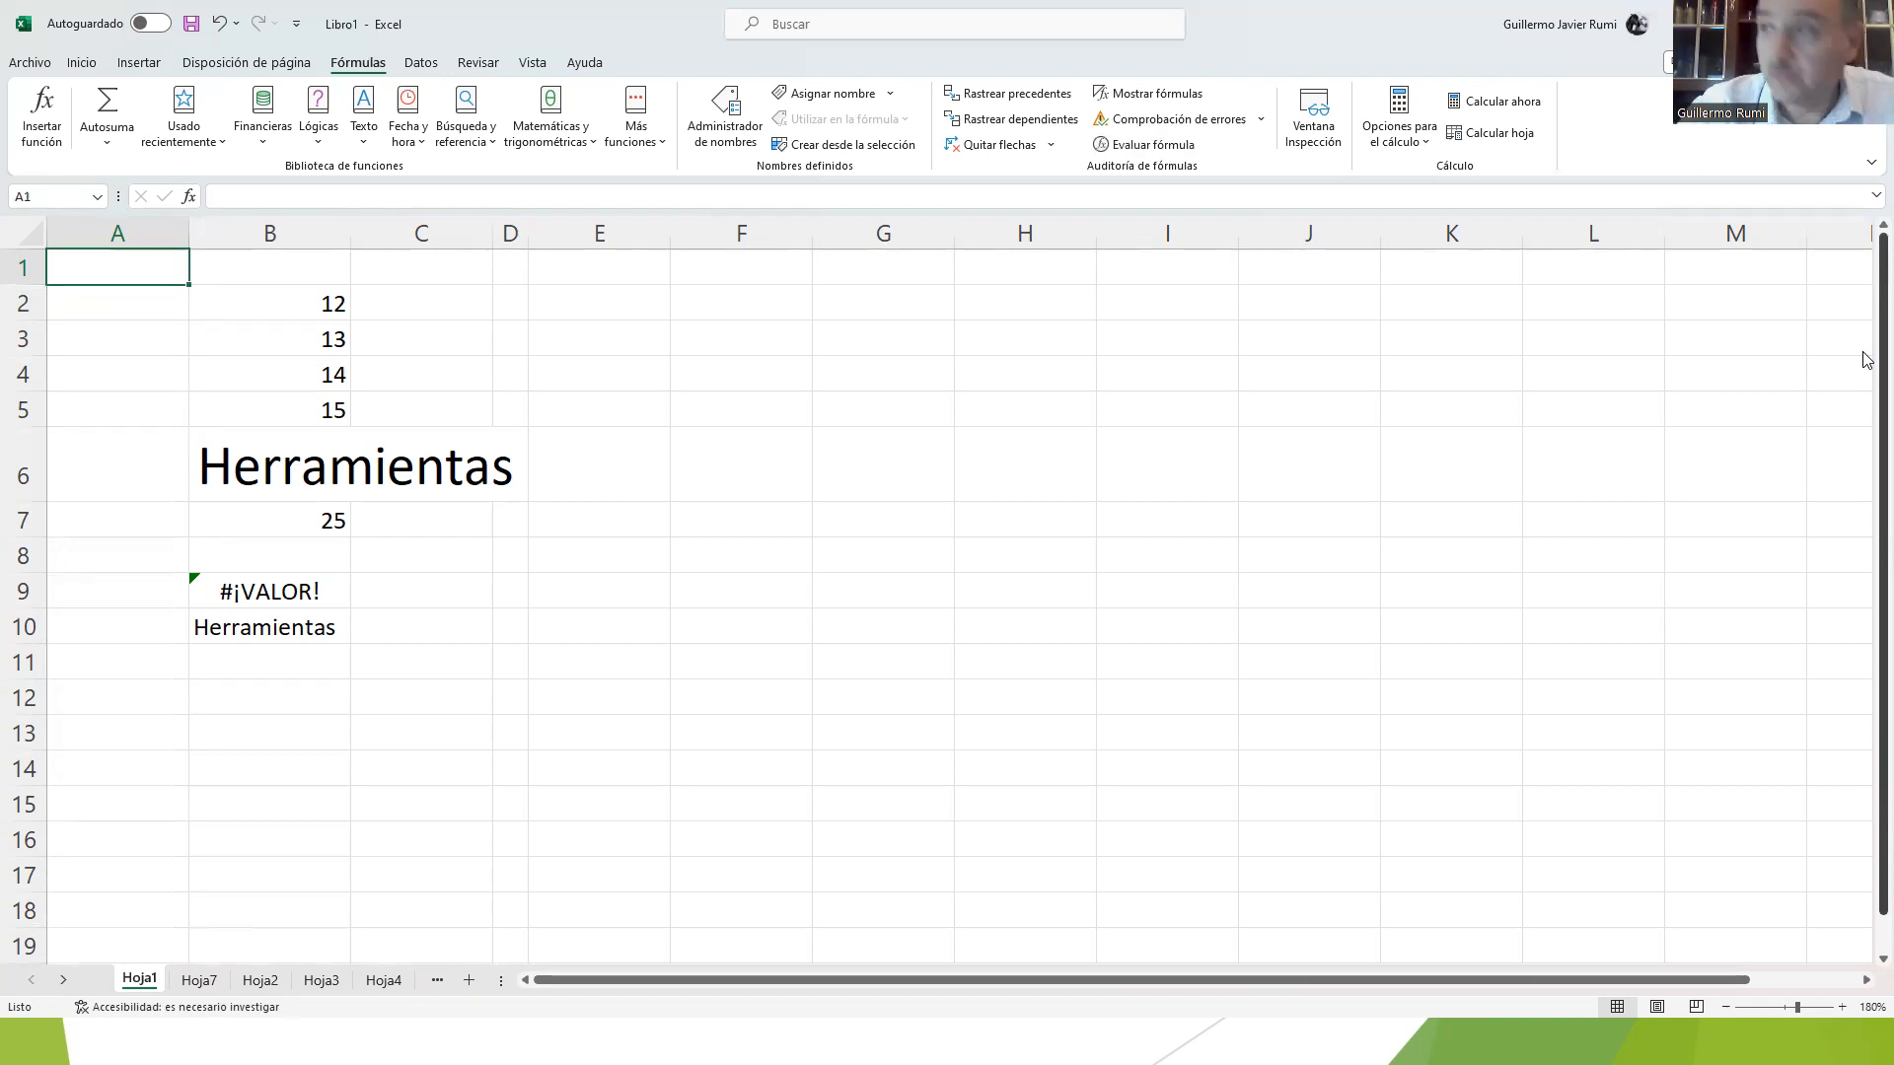
# Step: Move through column A by jumping to its last row and by paging down, returning to cell A1 each time
pyautogui.hotkey('ctrl', 'Down')
pyautogui.hotkey('ctrl', 'Up')
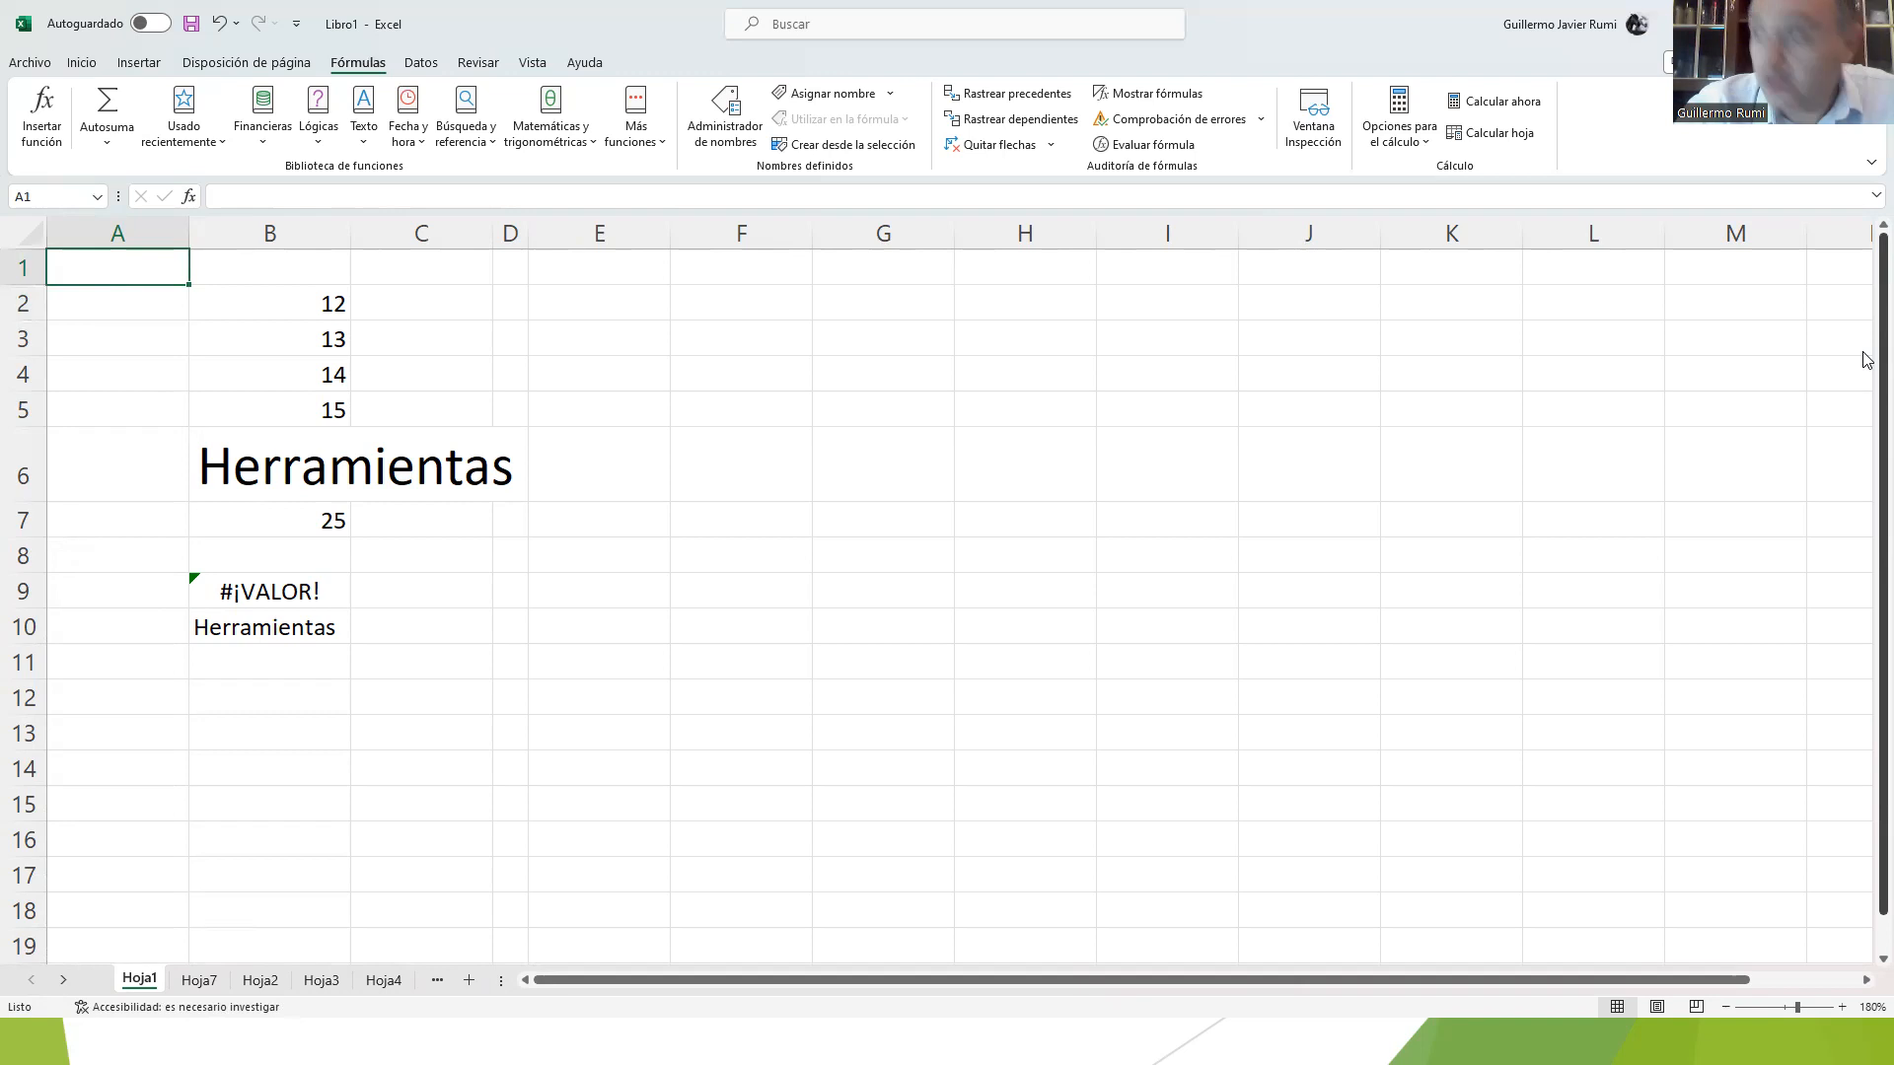
pyautogui.press('pagedown')
pyautogui.press('pageup')
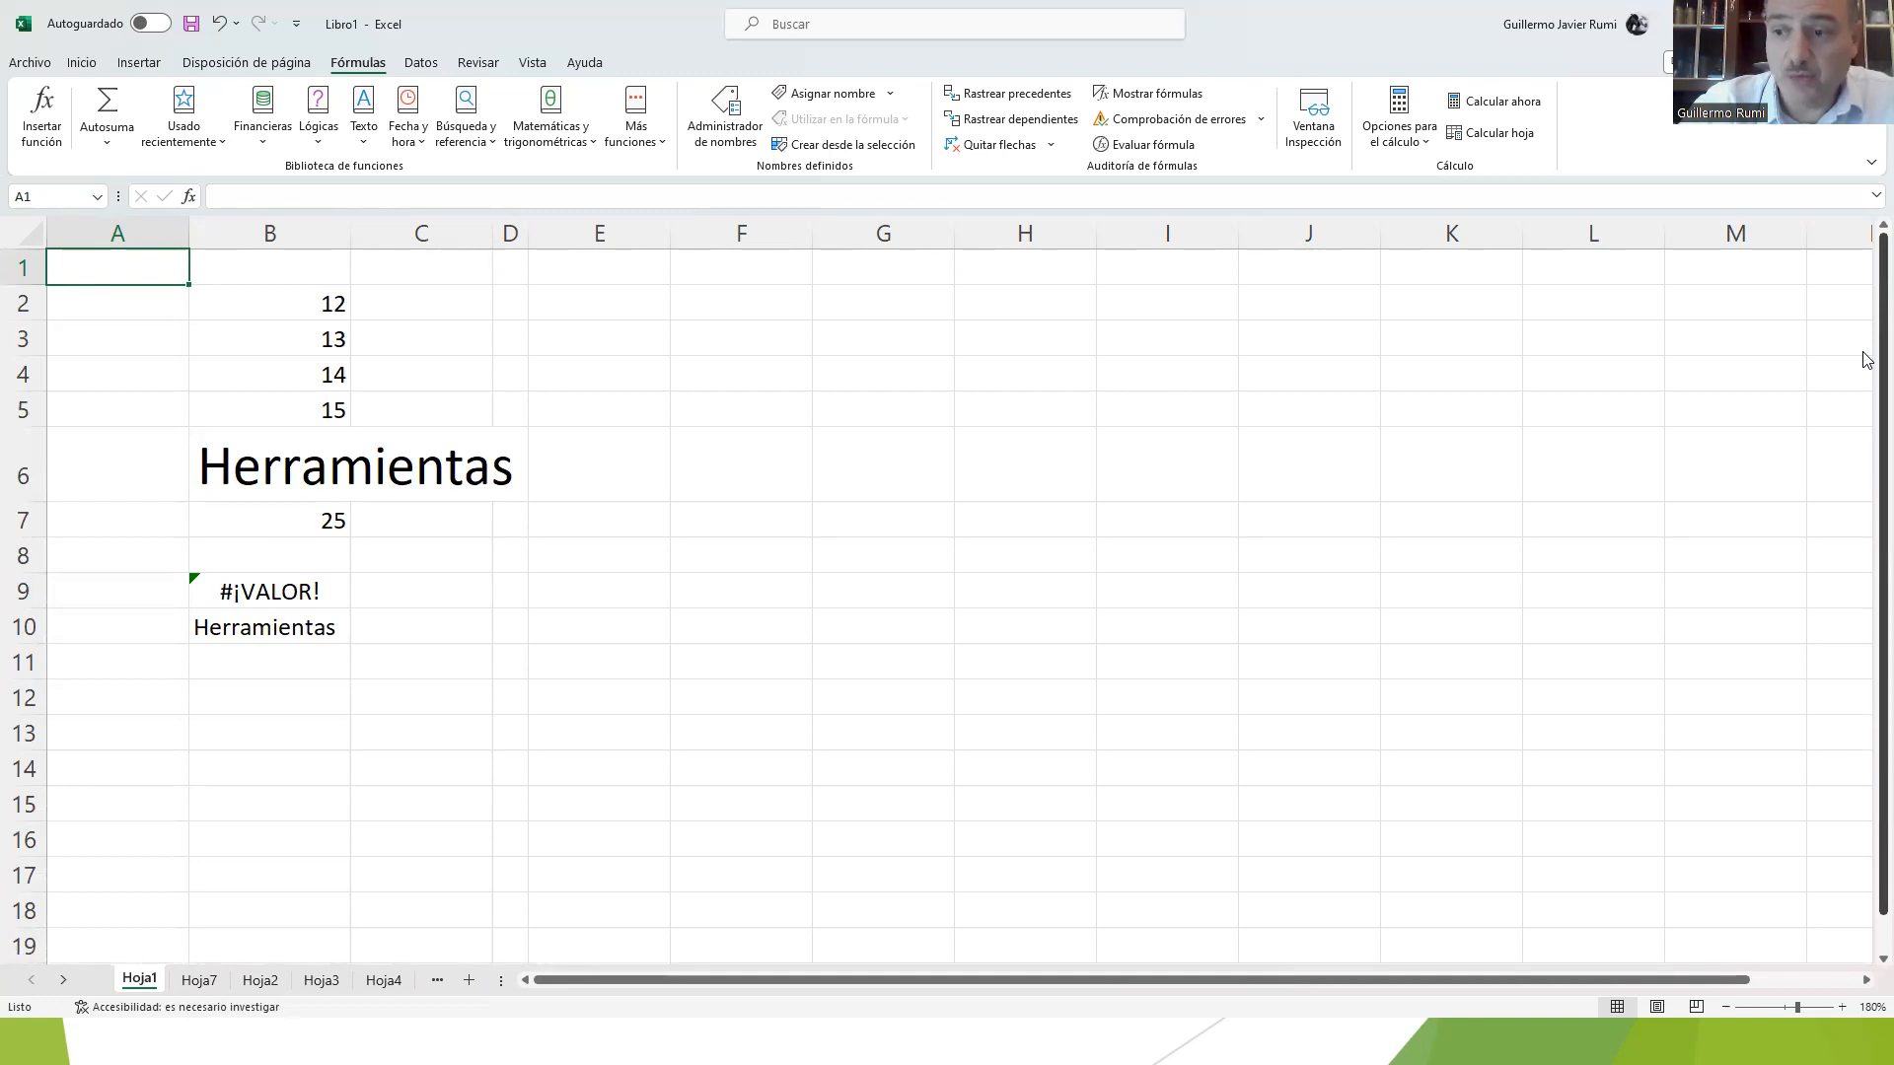
pyautogui.press('pagedown')
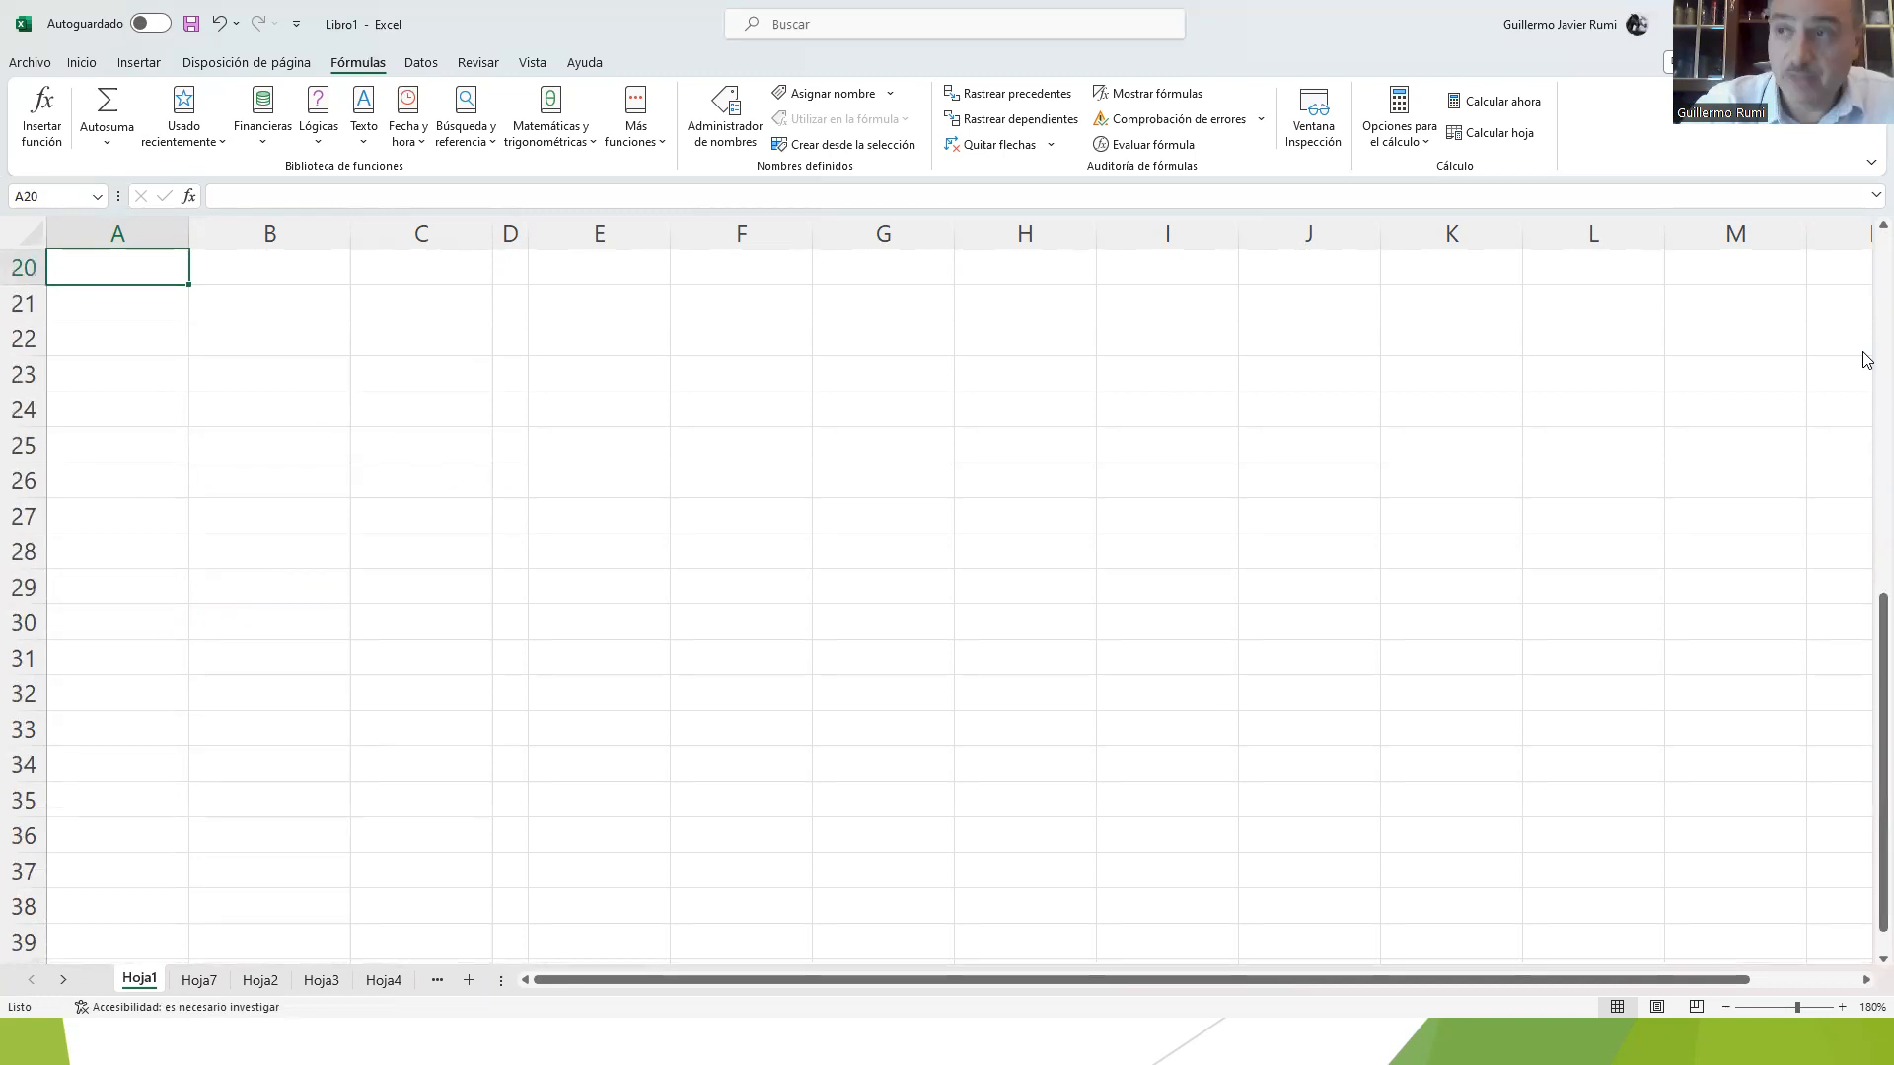
pyautogui.press('pagedown')
pyautogui.press('pageup')
pyautogui.press('pageup')
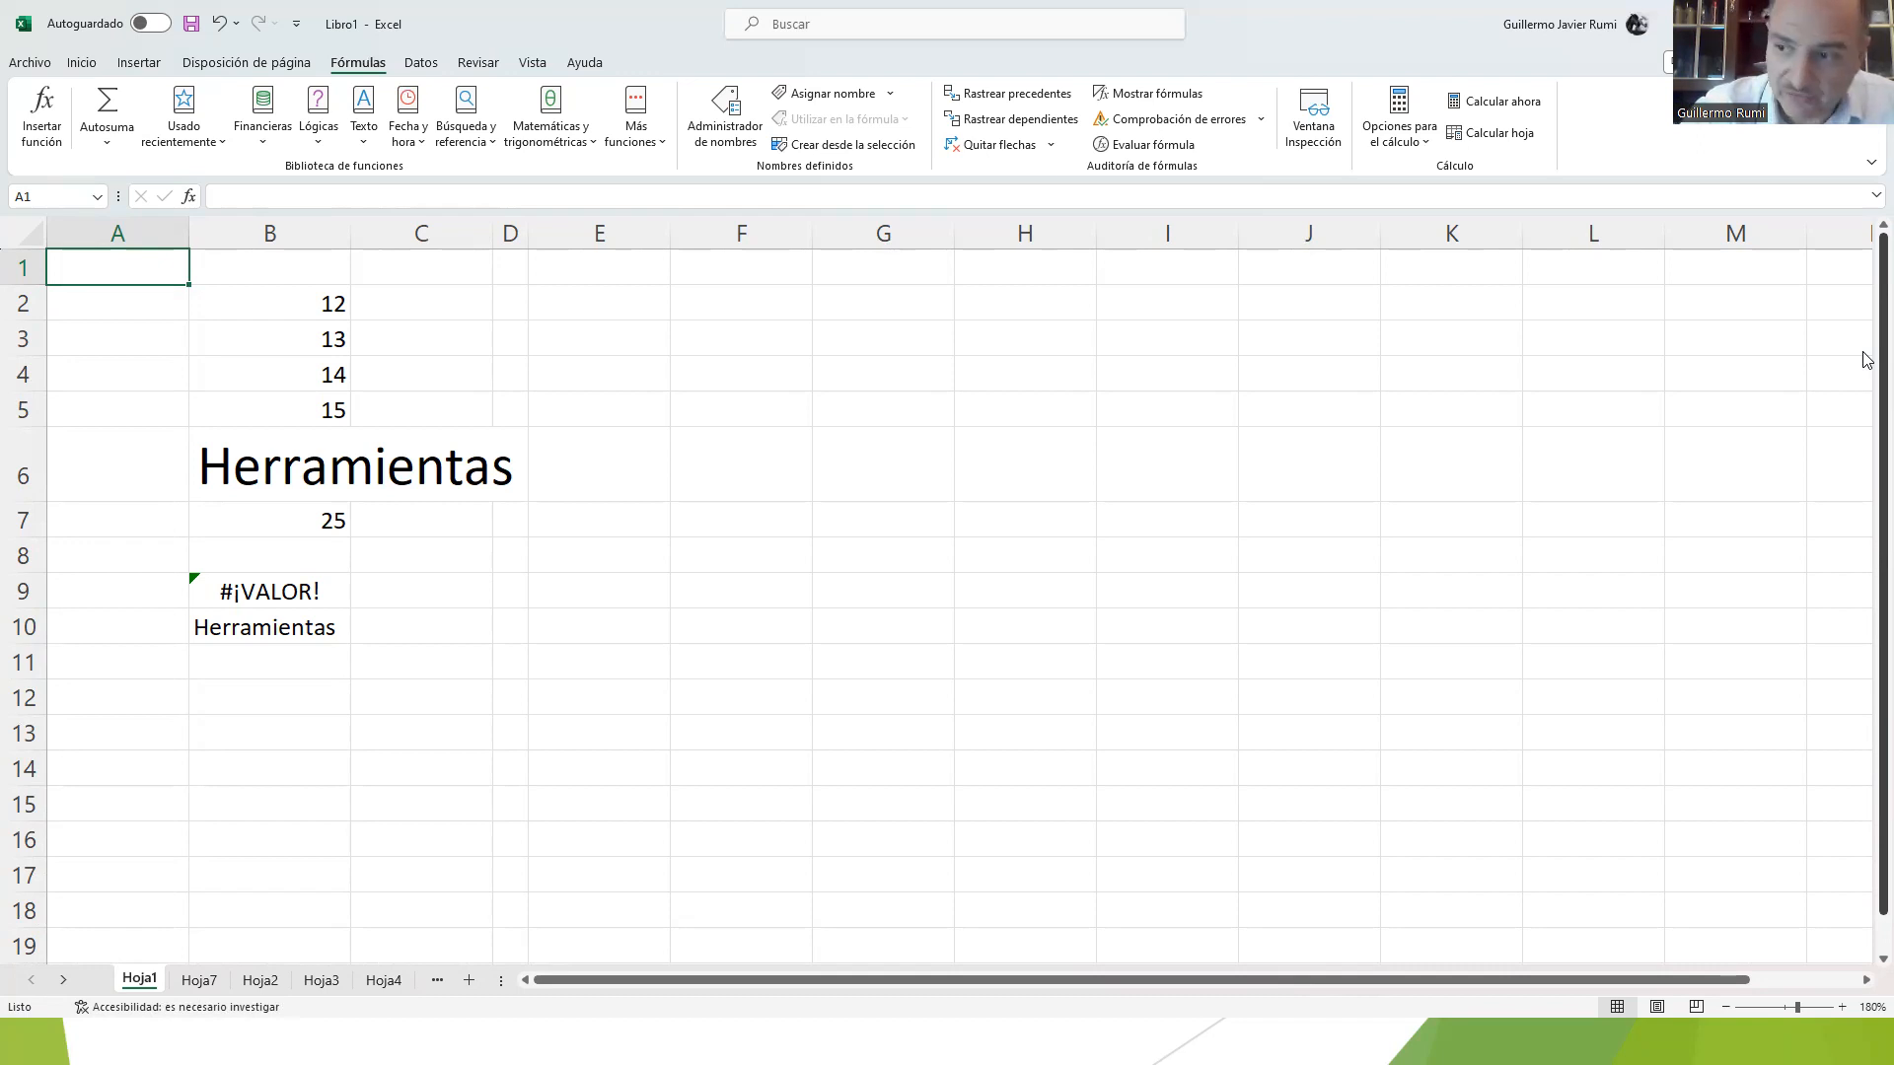
# Step: Try entering 7 in the sheet's last cell, XFD1048576, and discard the entry
pyautogui.hotkey('ctrl', 'Down')
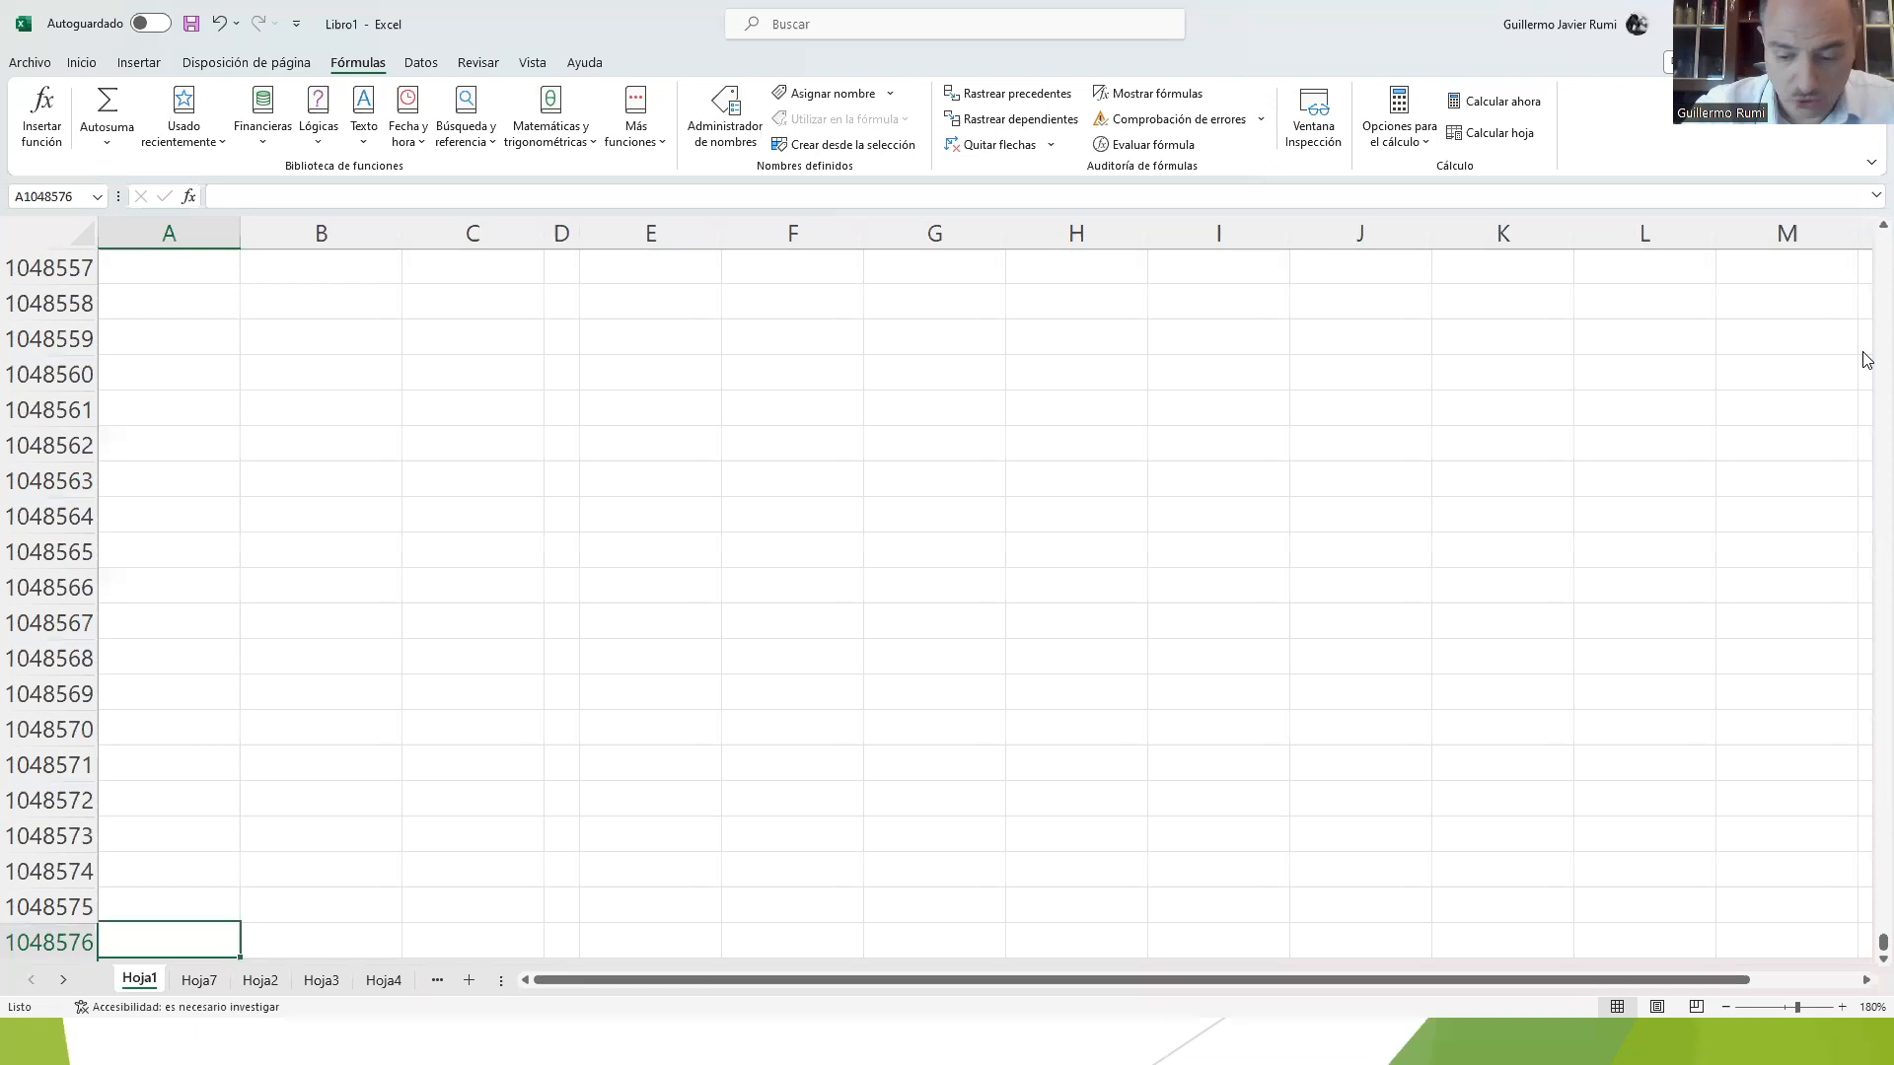
pyautogui.hotkey('ctrl', 'Right')
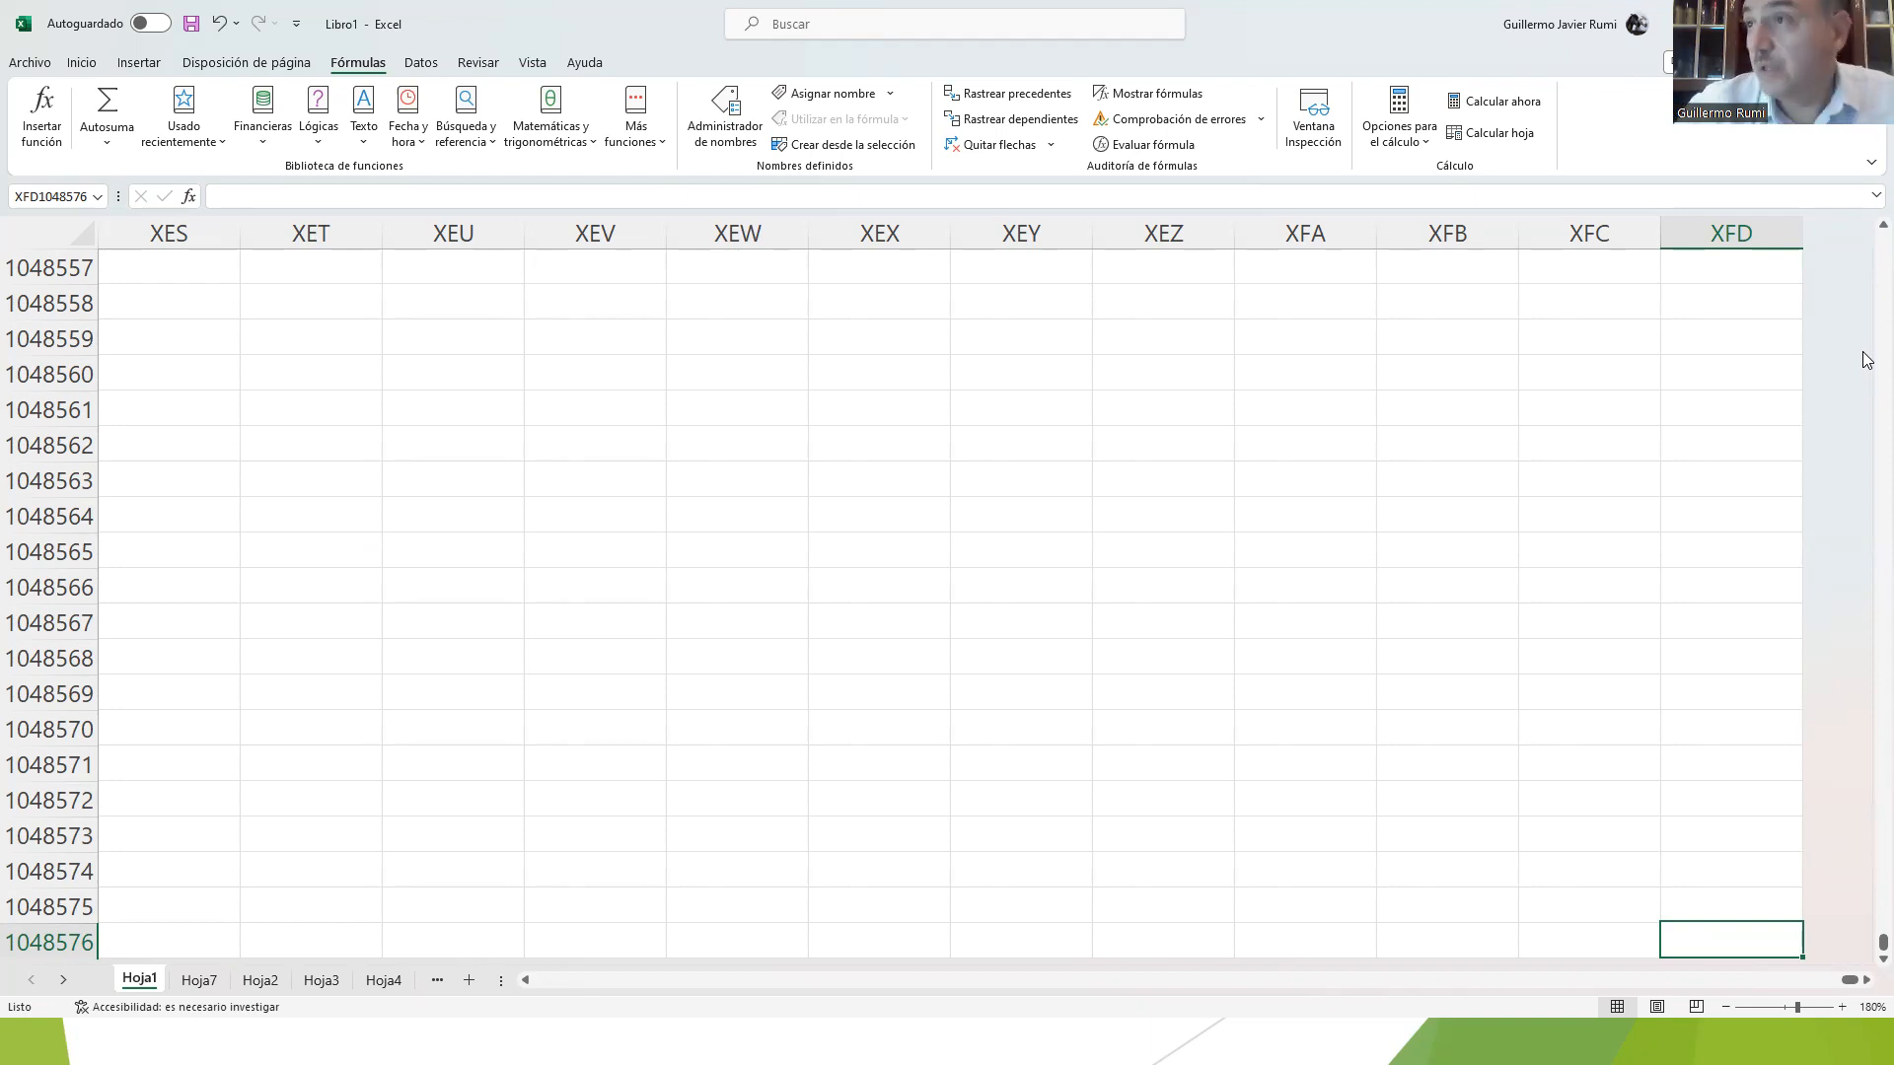
pyautogui.write('7')
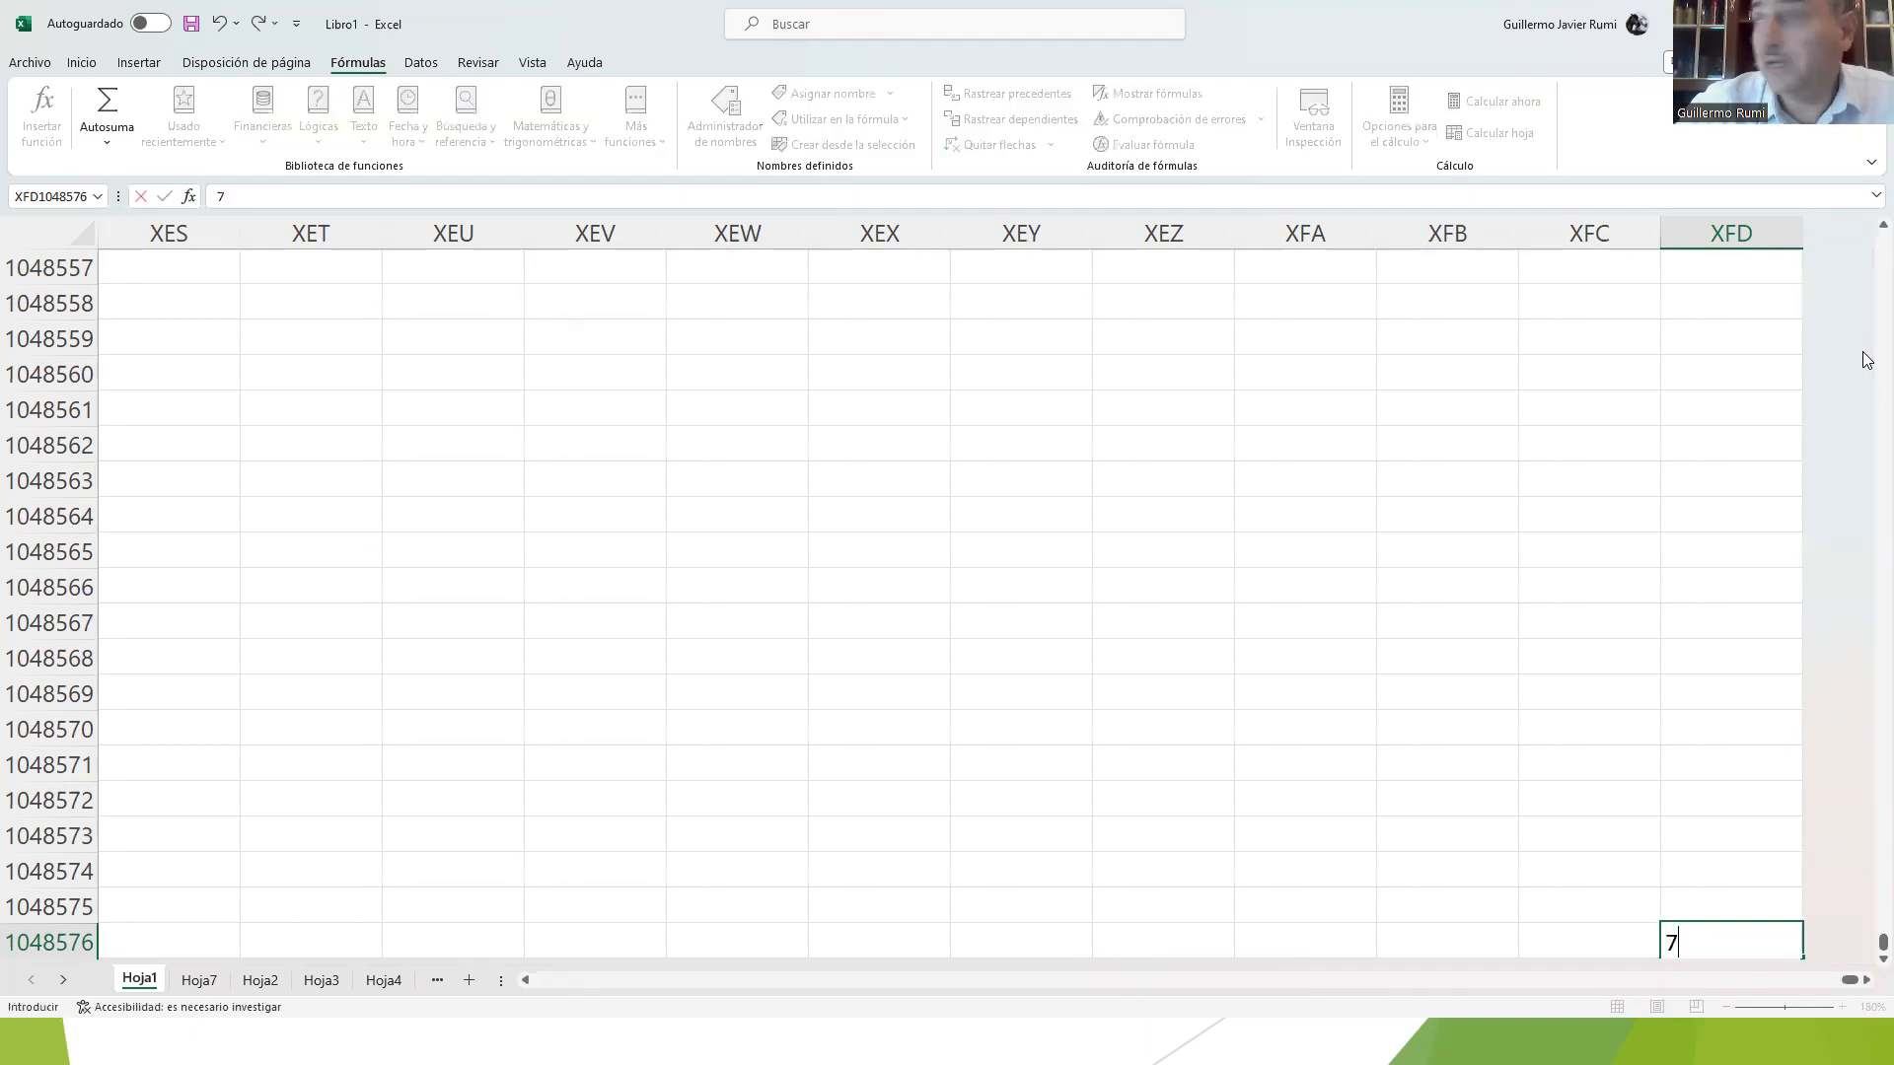
pyautogui.press('Escape')
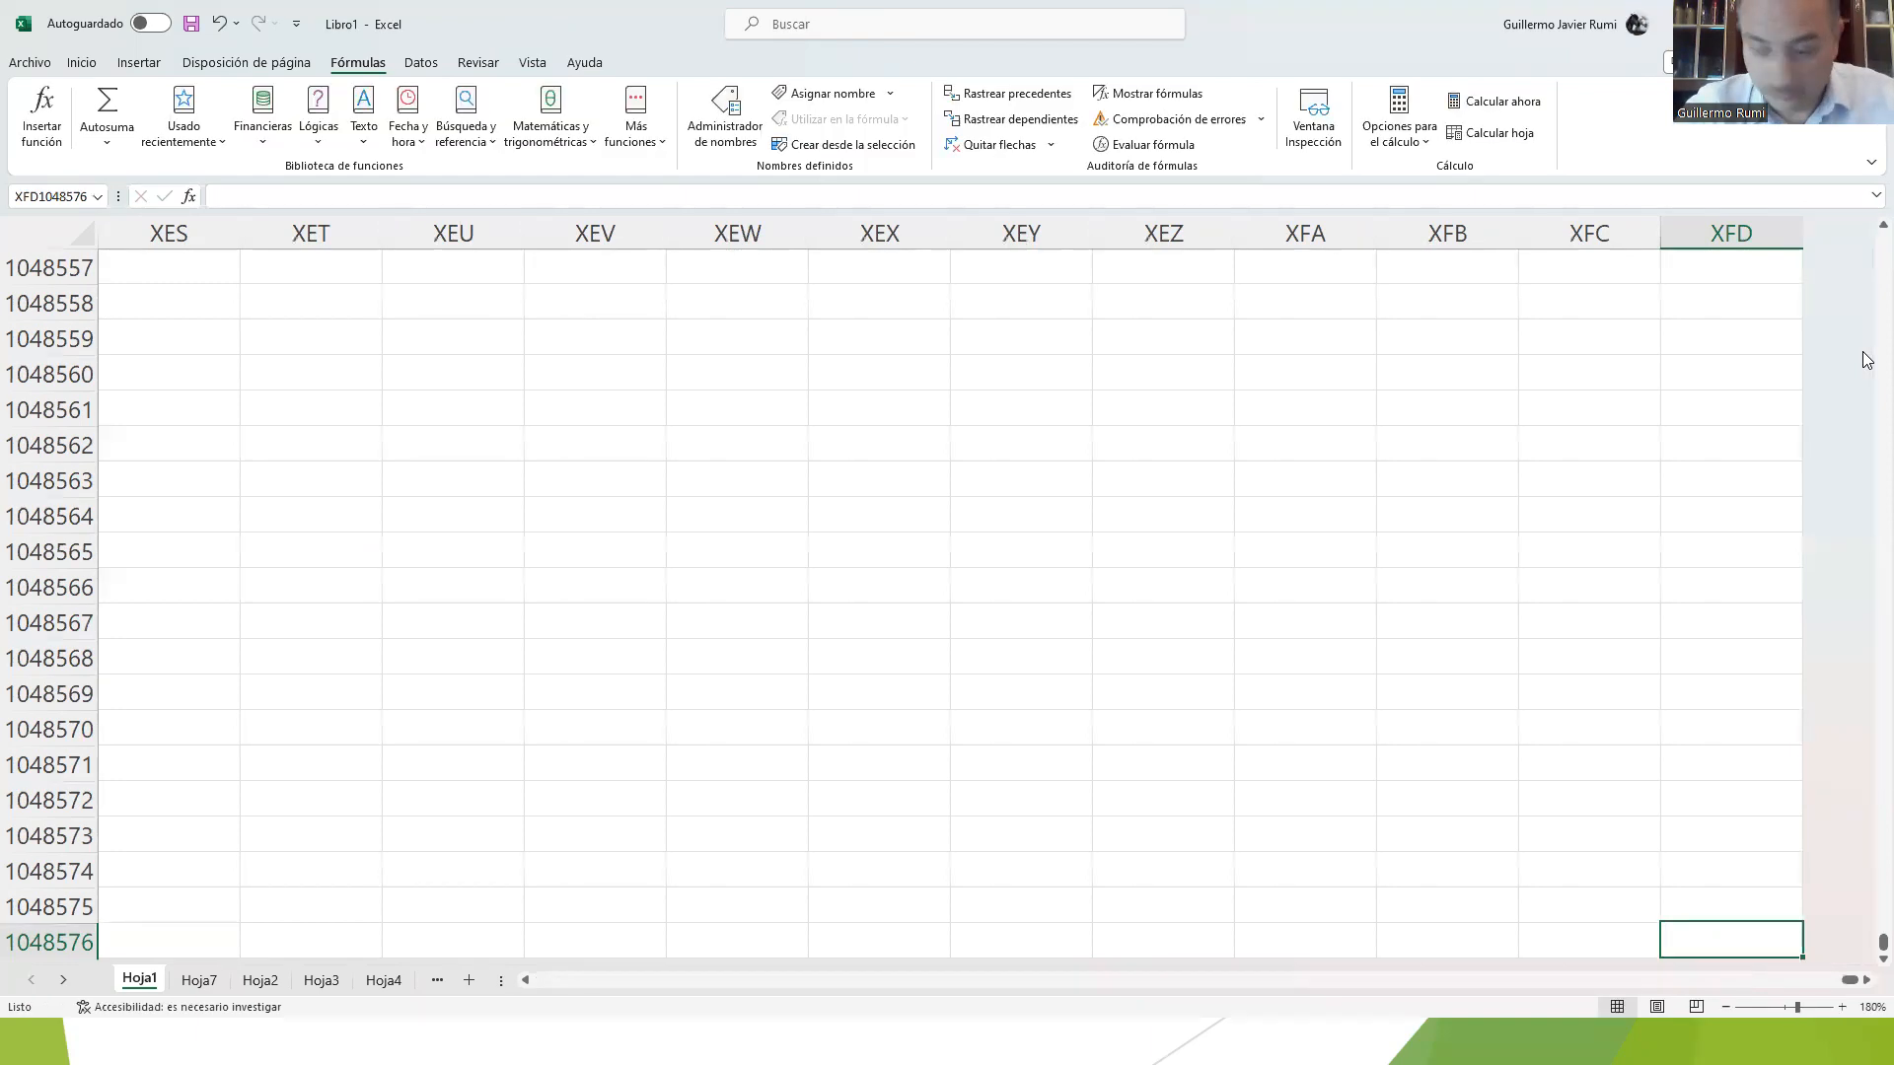
pyautogui.write('7')
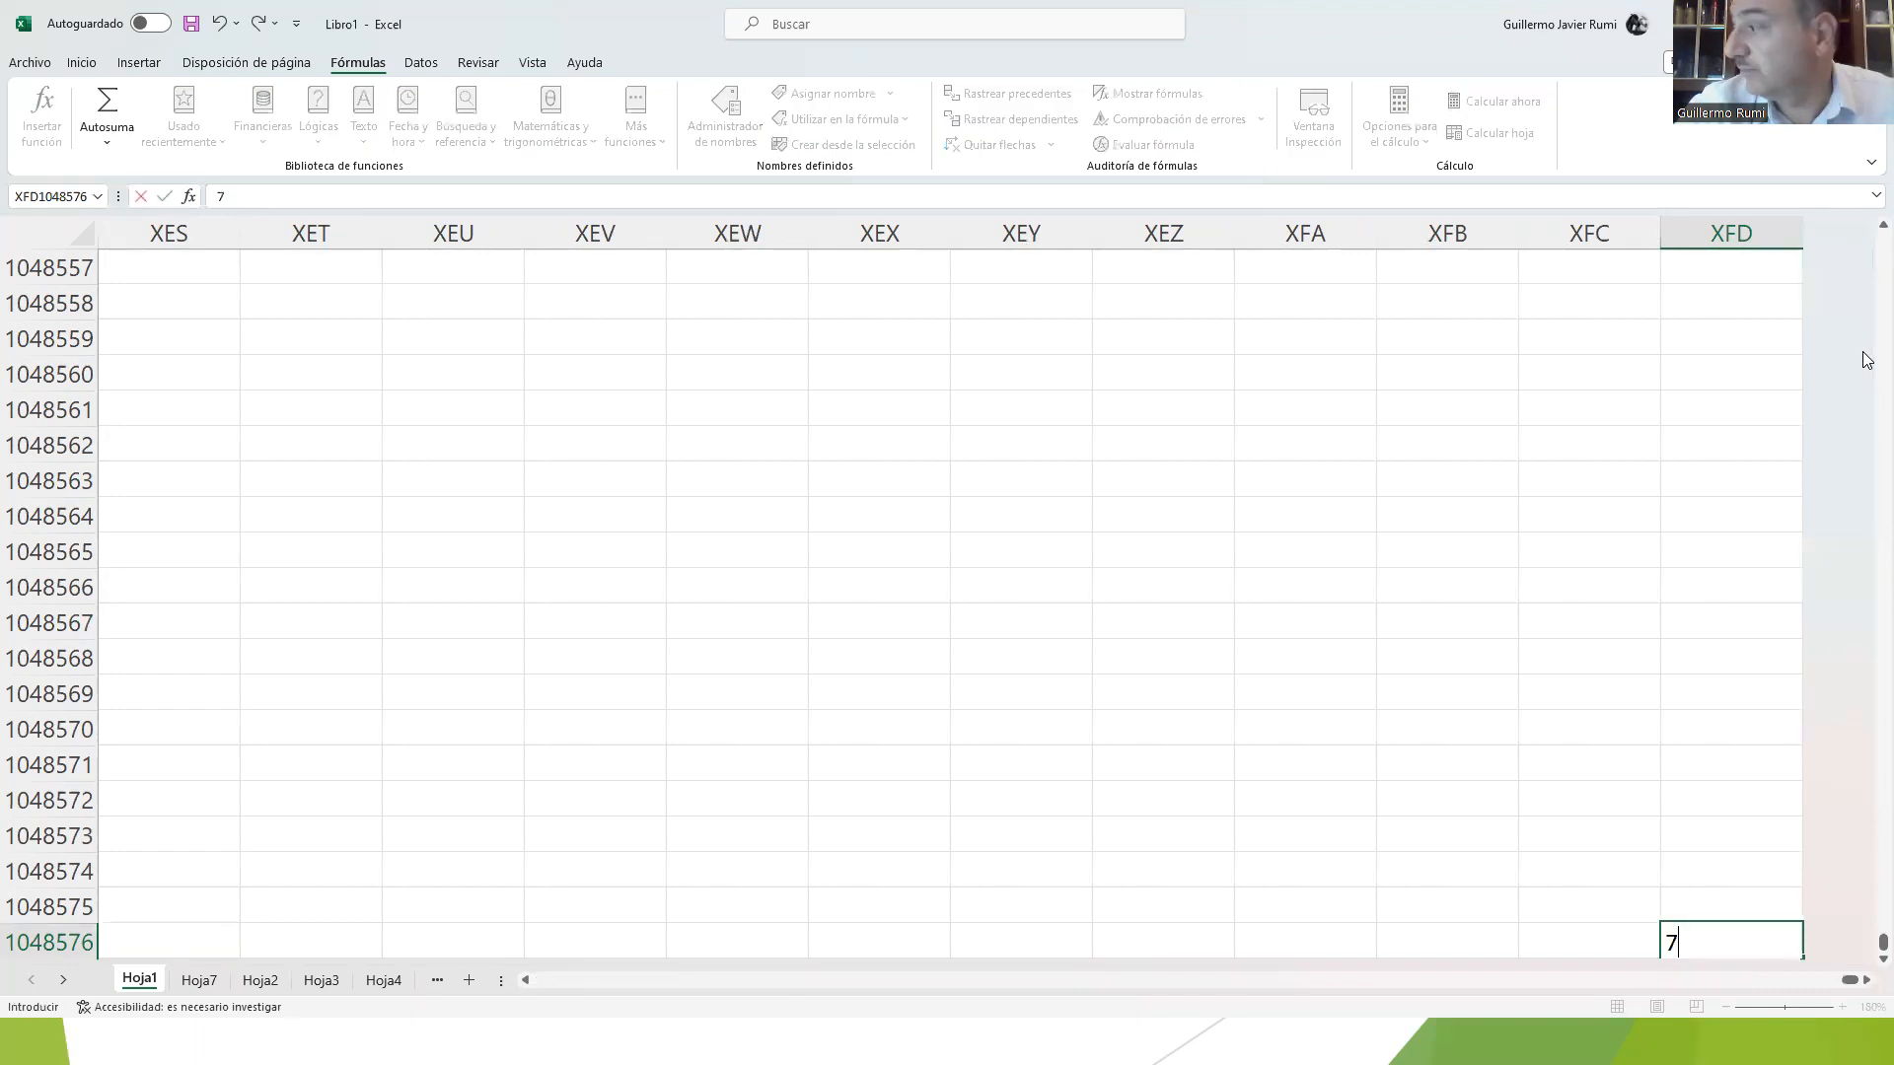
pyautogui.press('Escape')
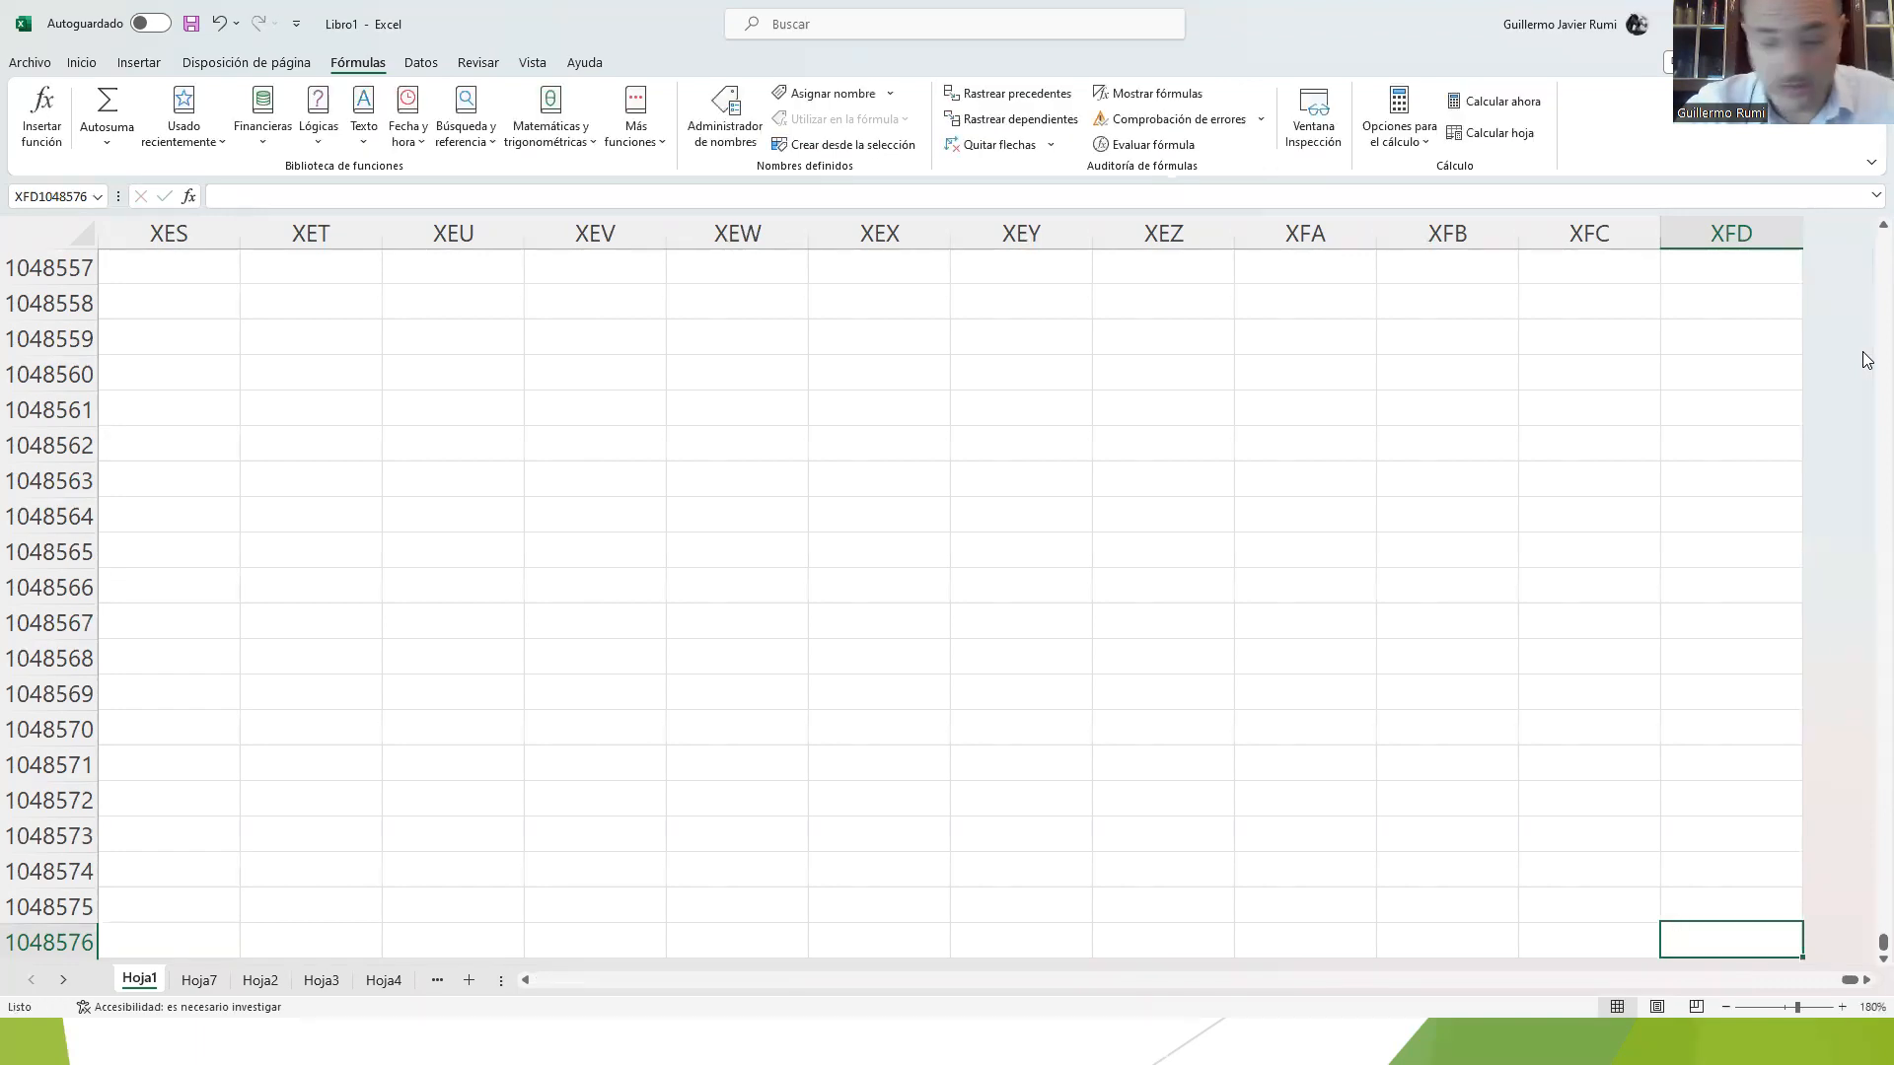
# Step: Go back to column A in the last row, page up two screens, and return to cell A1
pyautogui.hotkey('ctrl', 'Left')
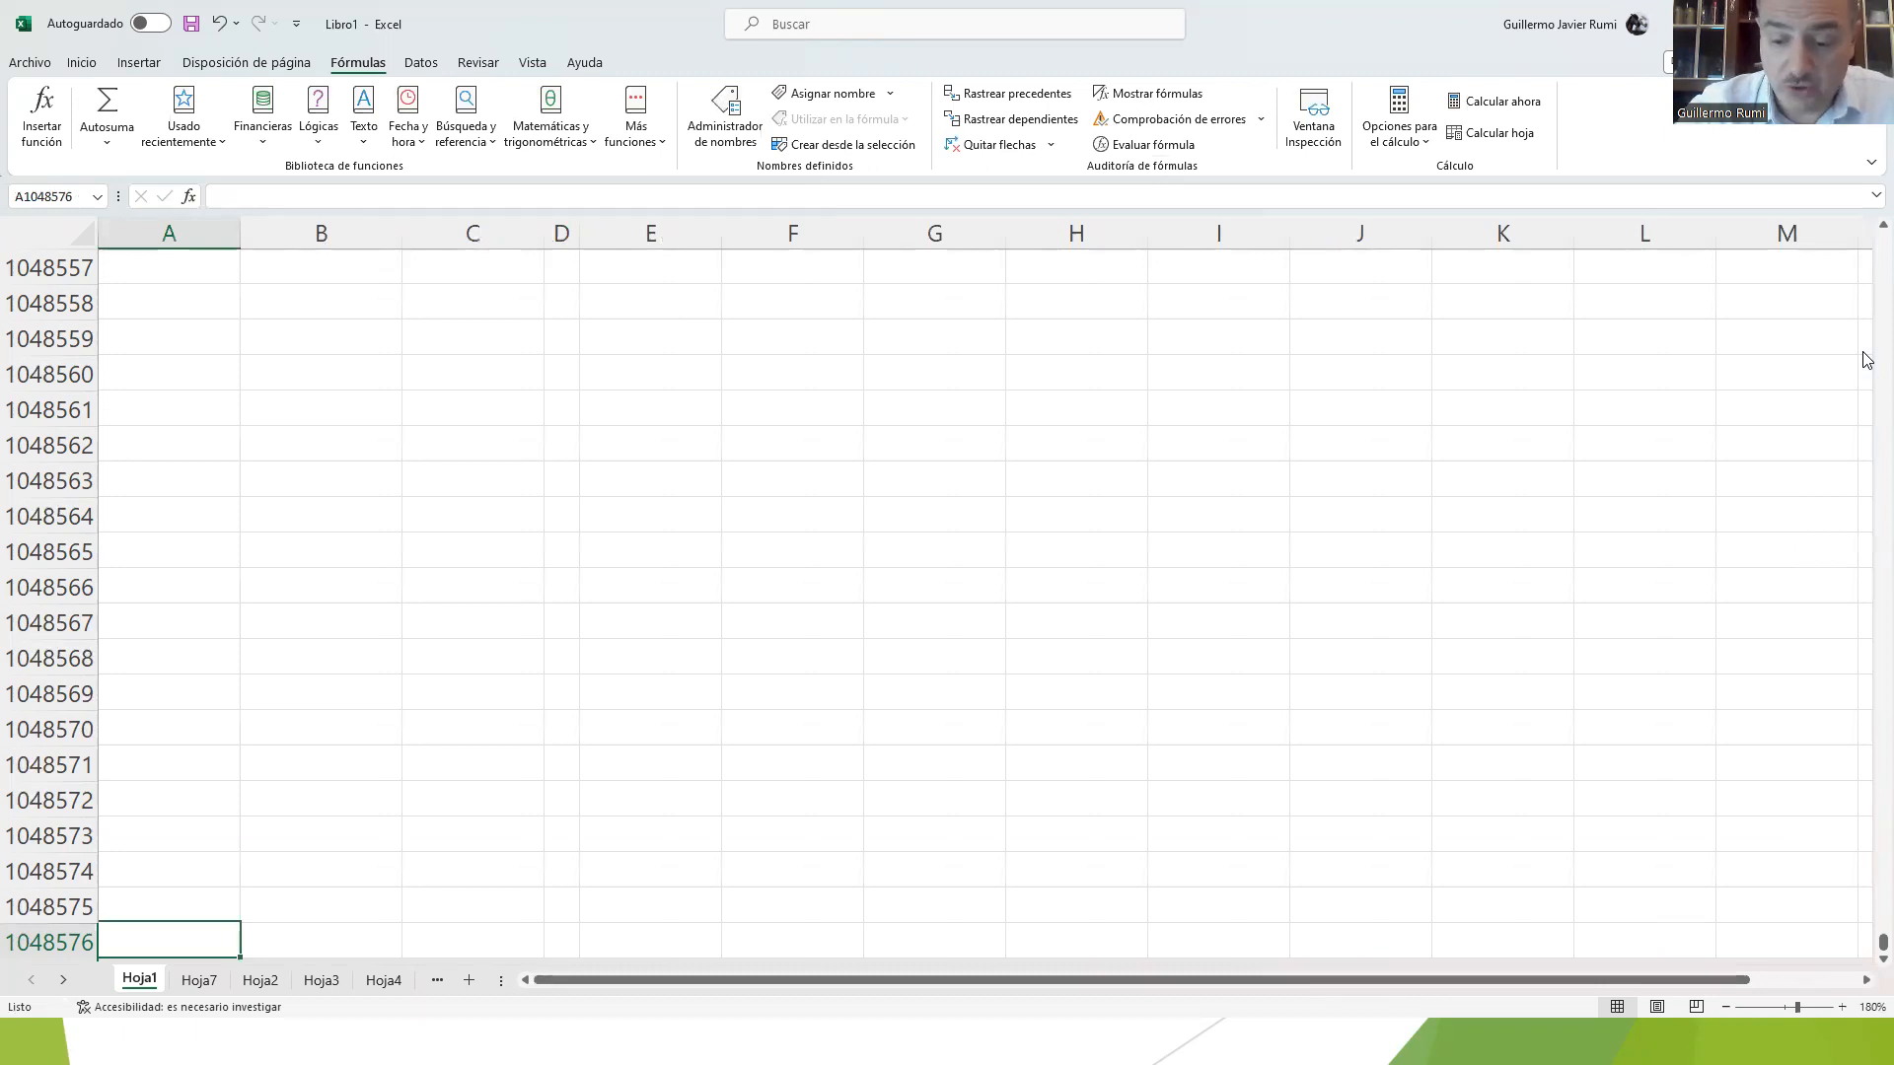
pyautogui.press('pageup')
pyautogui.press('pageup')
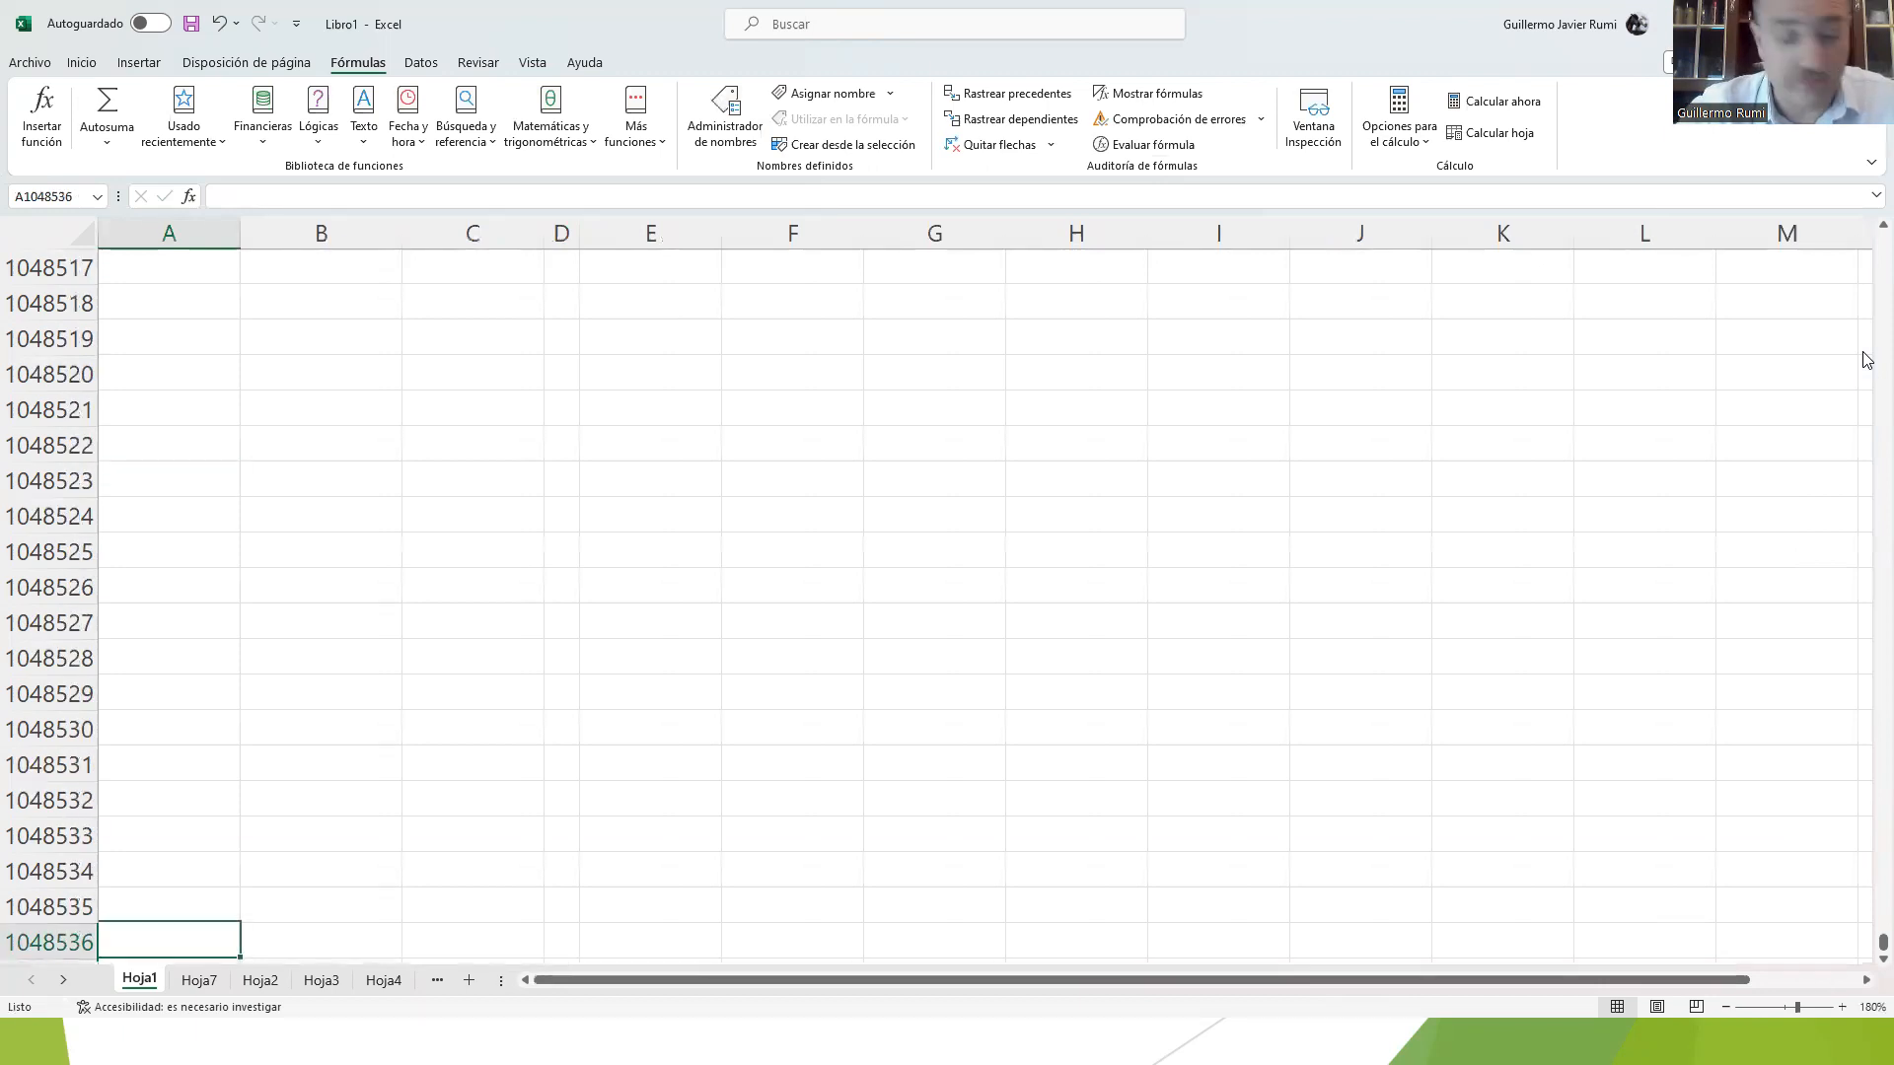
pyautogui.hotkey('ctrl', 'Home')
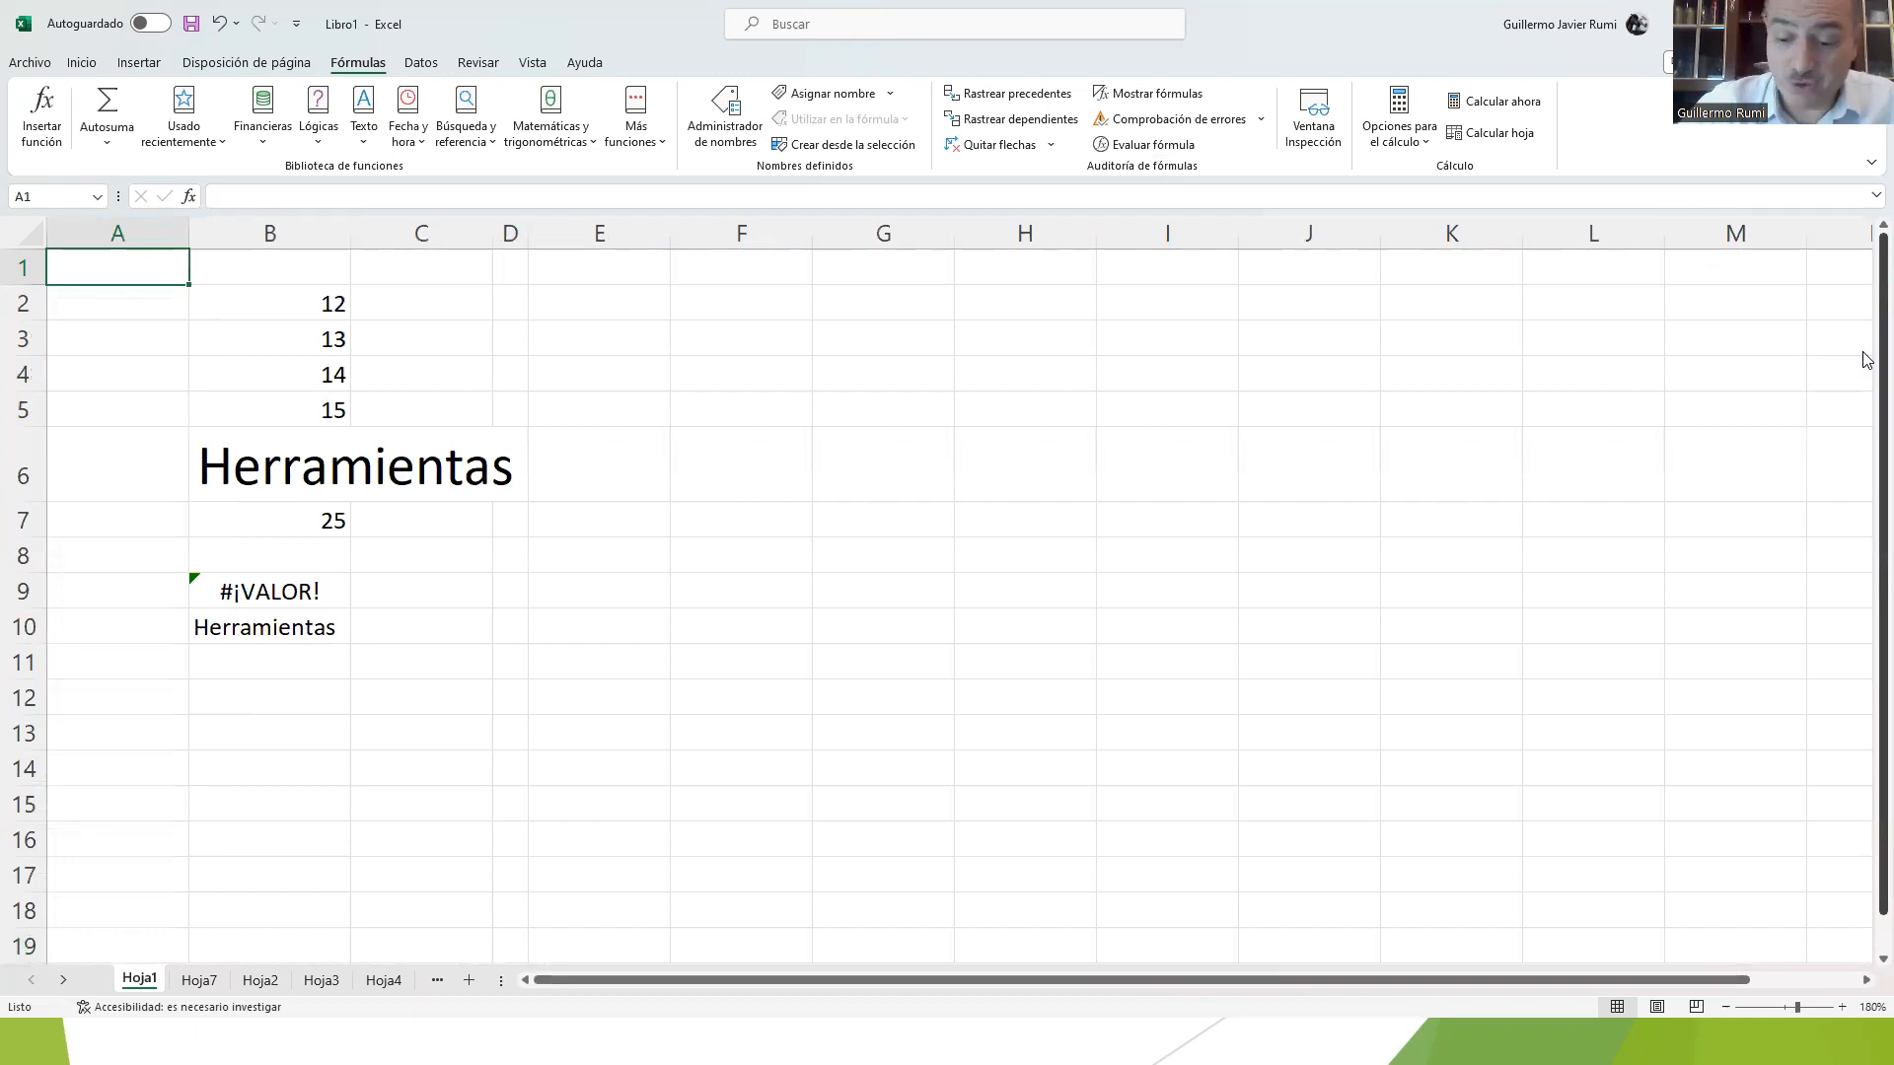
# Step: Step down column B from B1 to B10, inspecting the cell contents in the formula bar
pyautogui.press('Right')
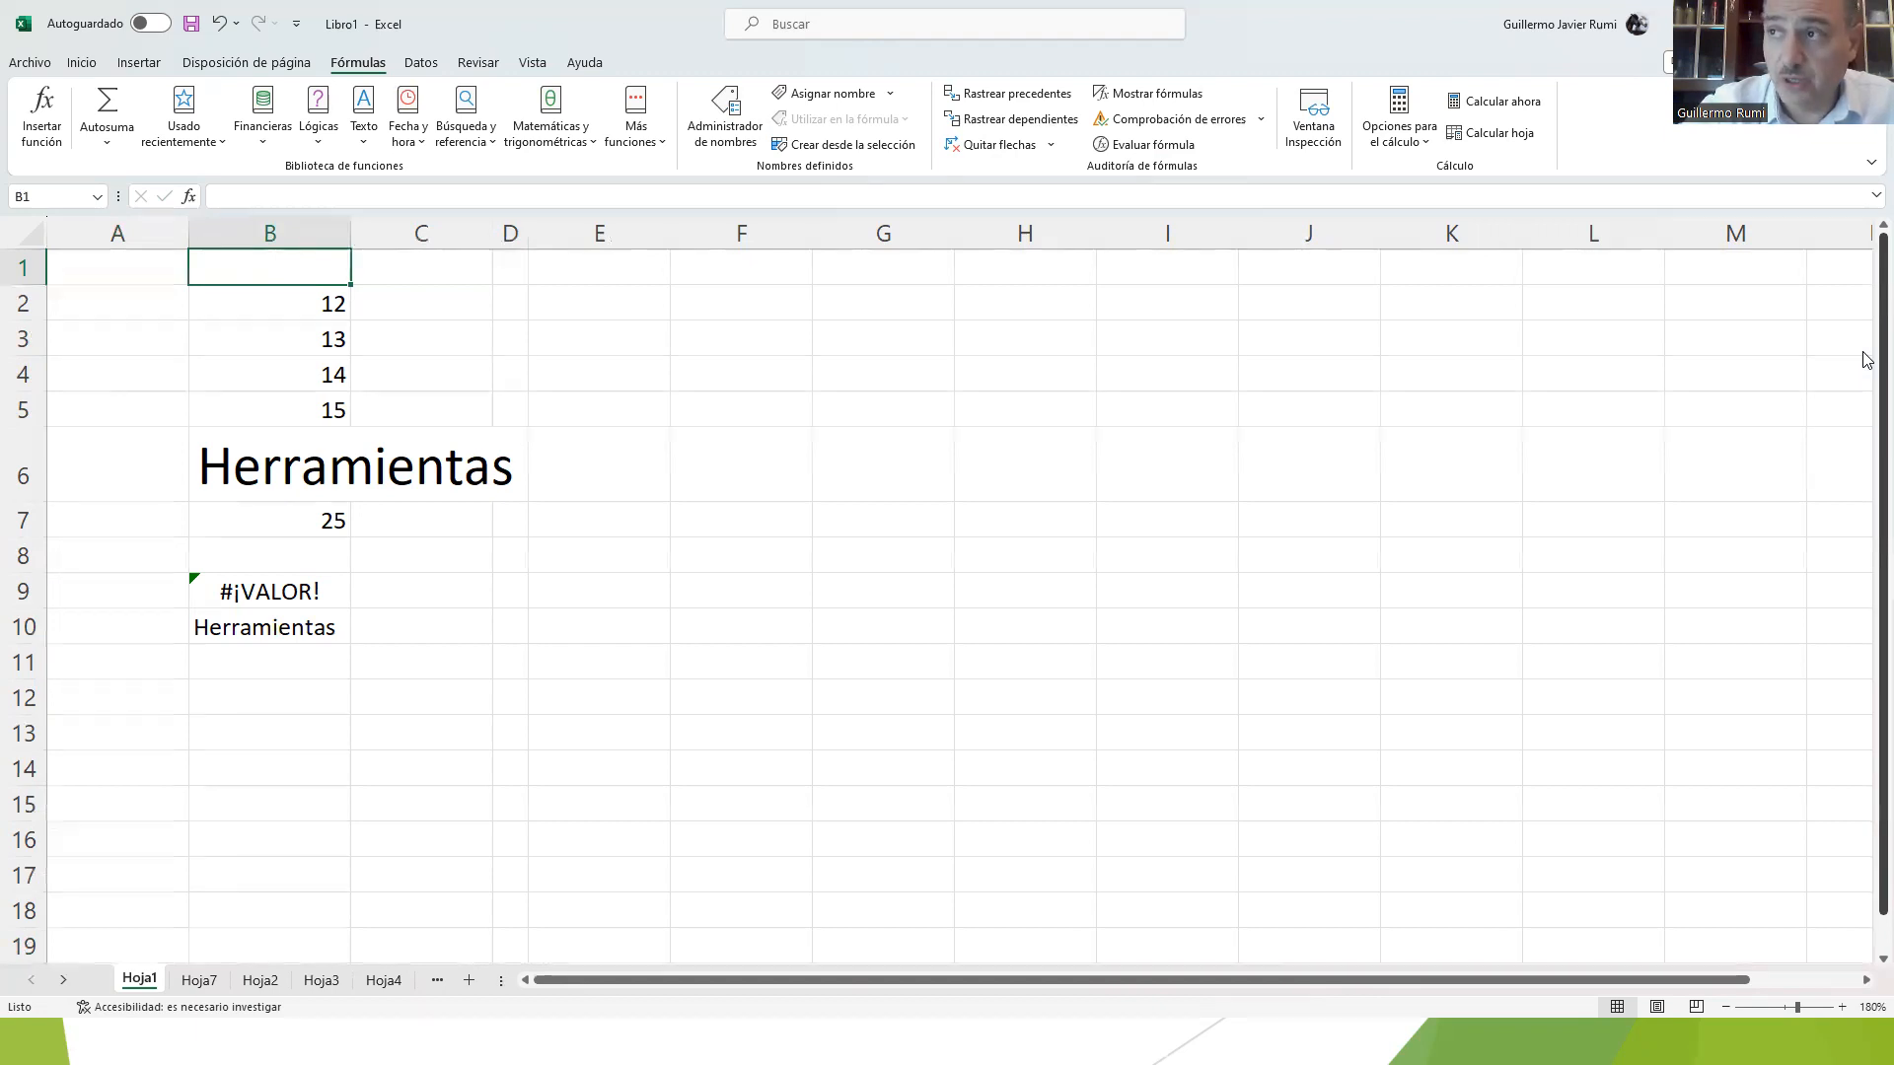
pyautogui.press('Down')
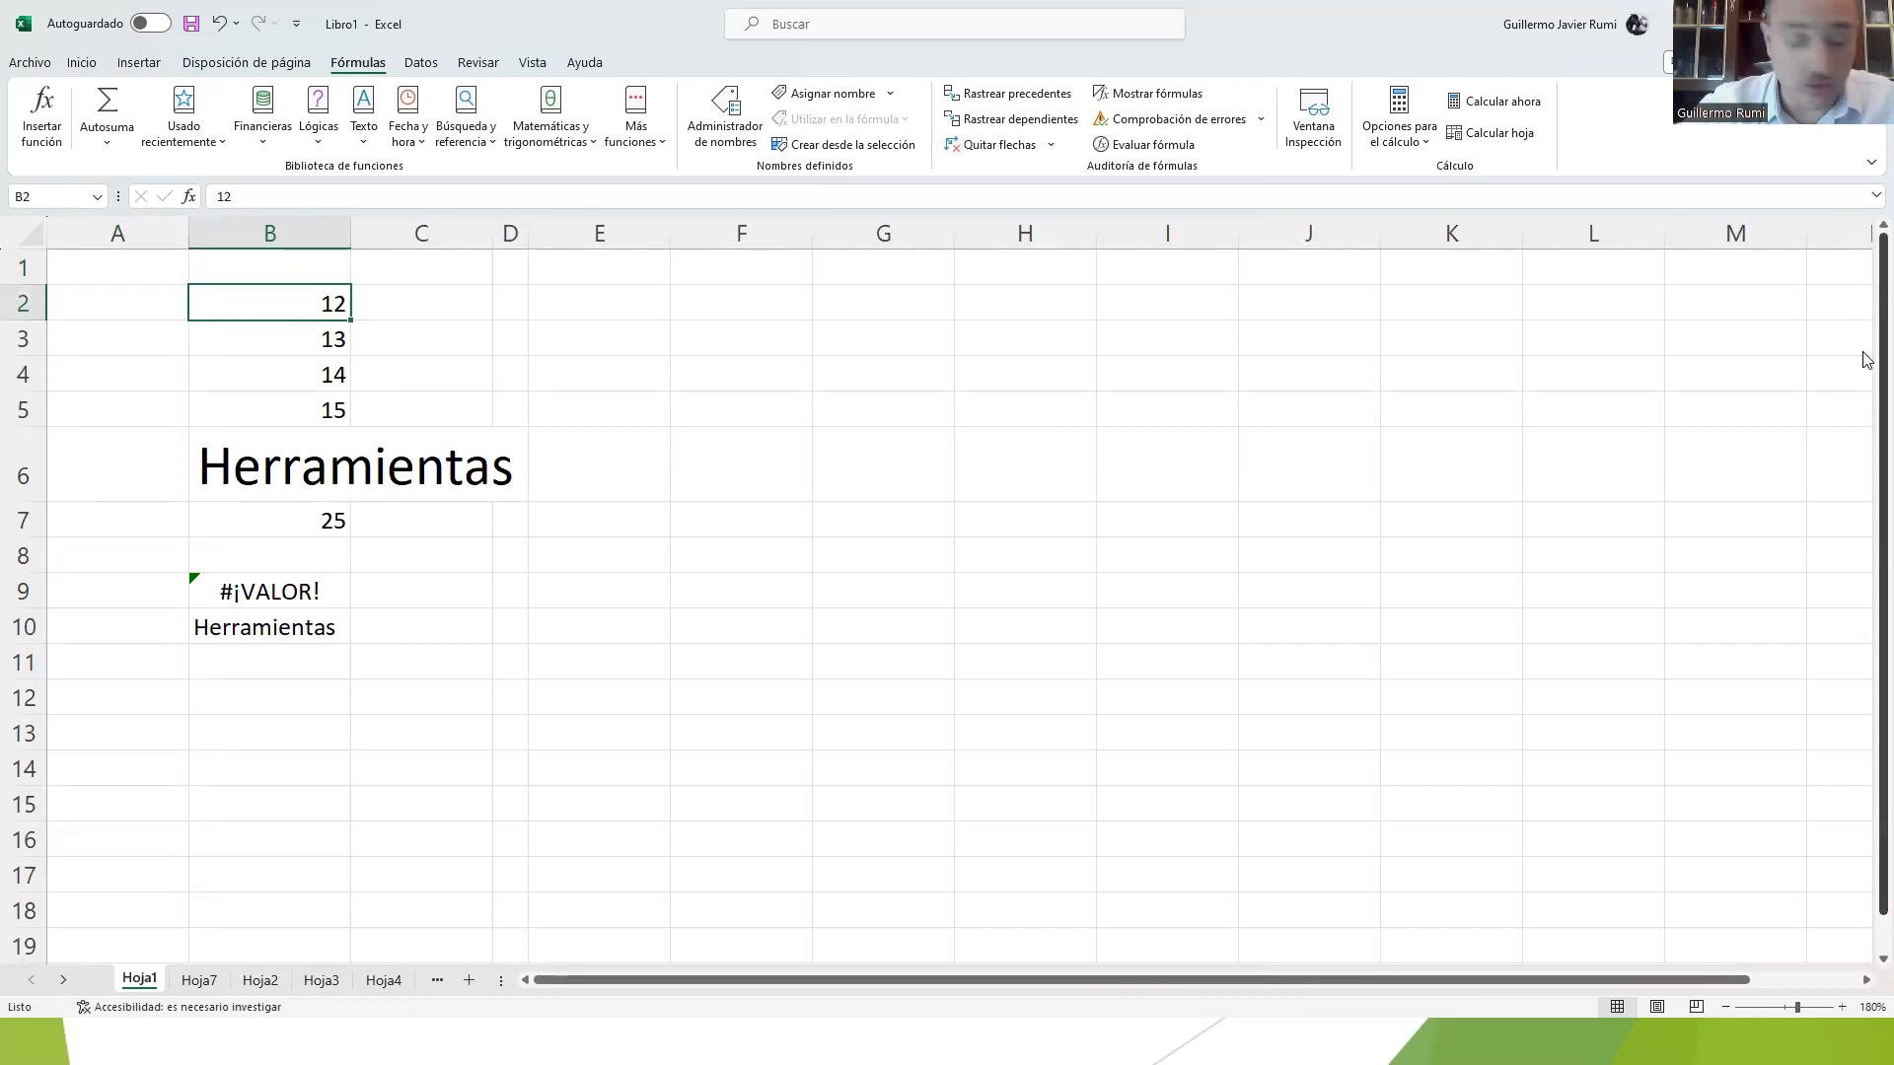
pyautogui.press('Down')
pyautogui.press('Down')
pyautogui.press('Down')
pyautogui.press('Down')
pyautogui.press('Down')
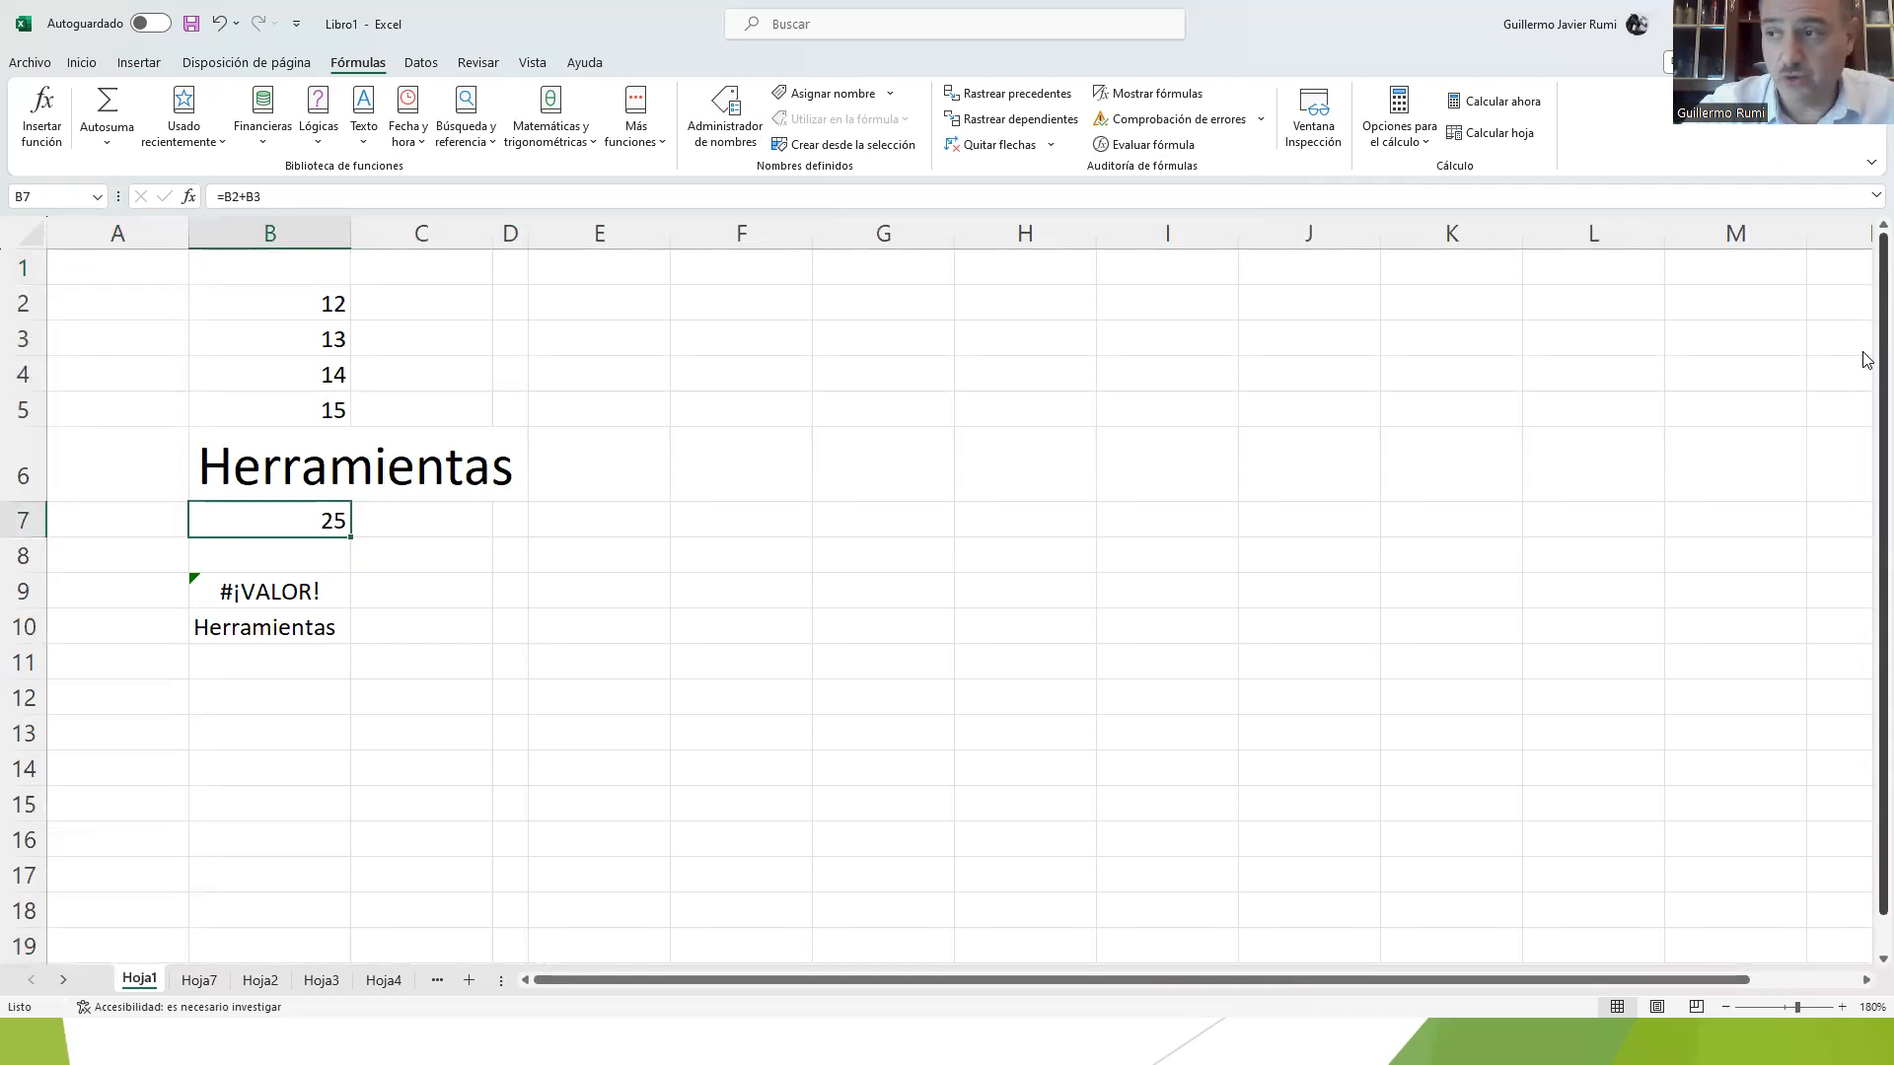
pyautogui.press('Down')
pyautogui.press('Down')
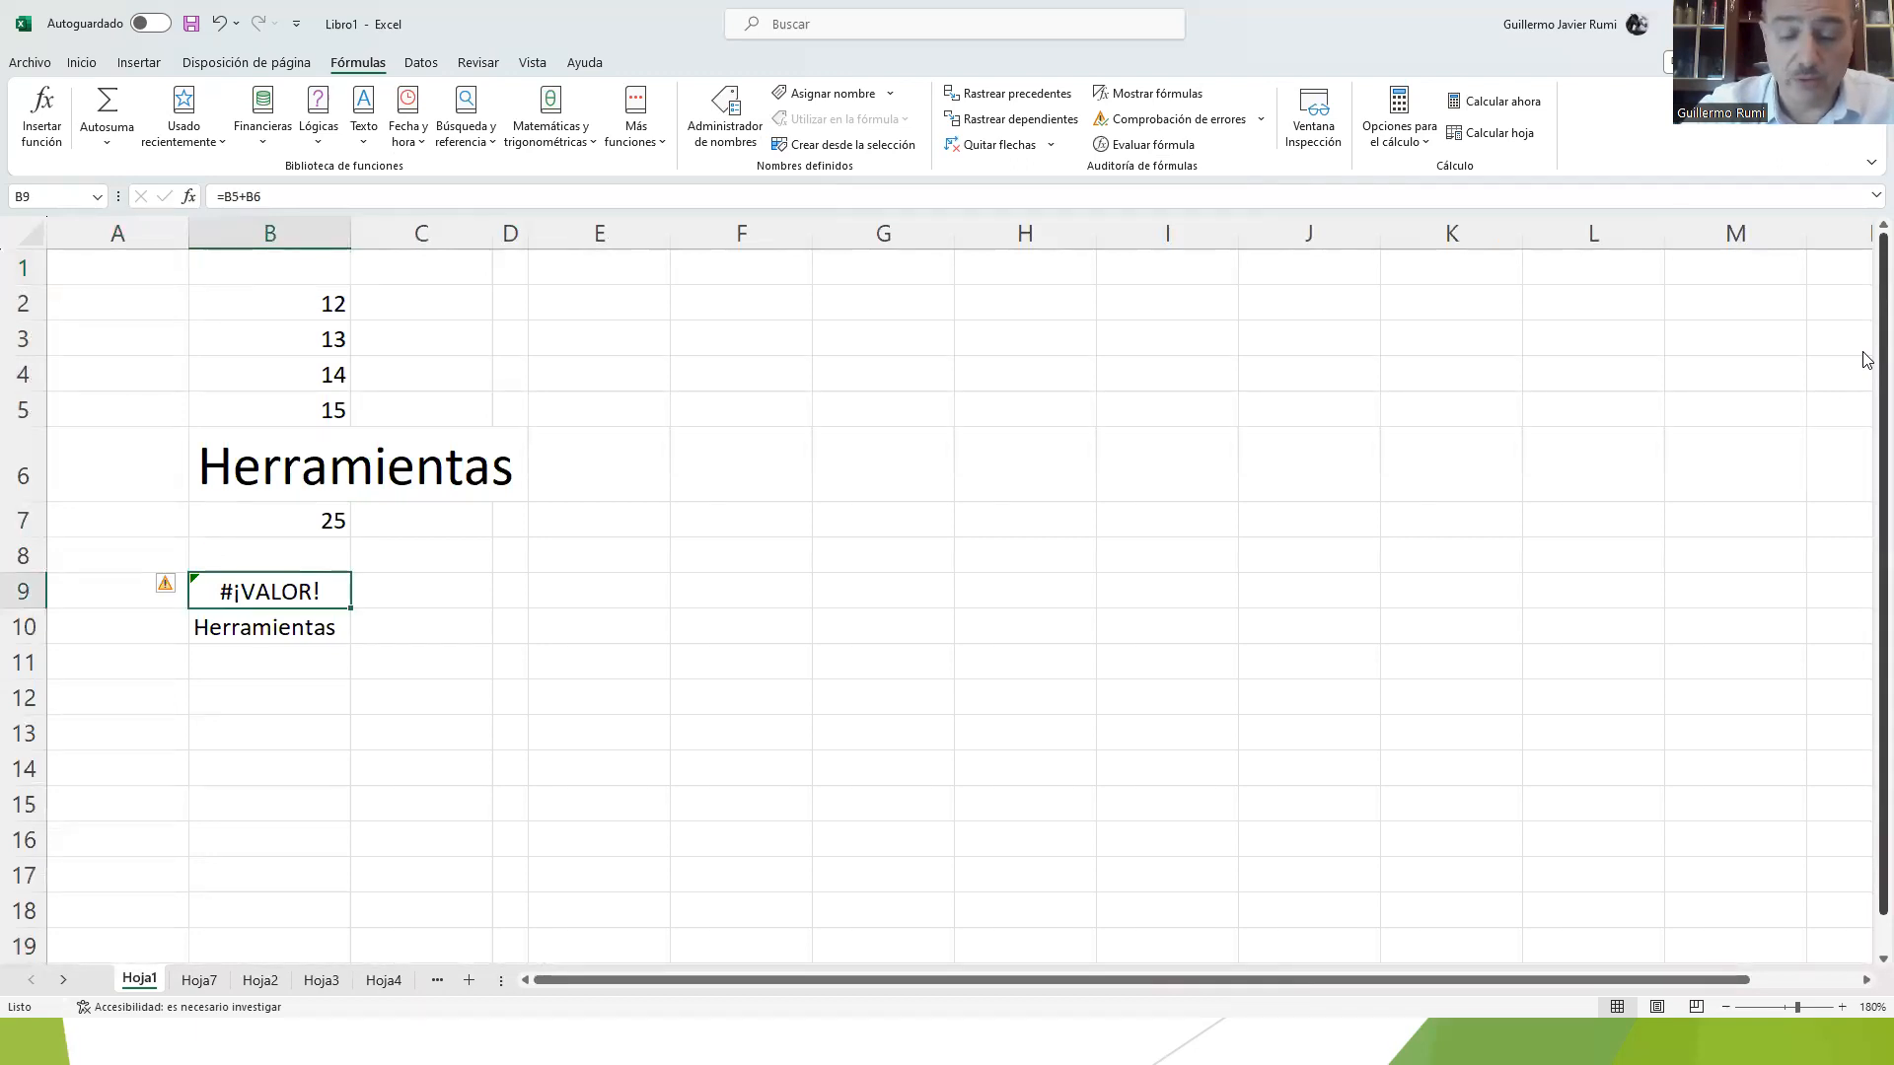
pyautogui.press('Down')
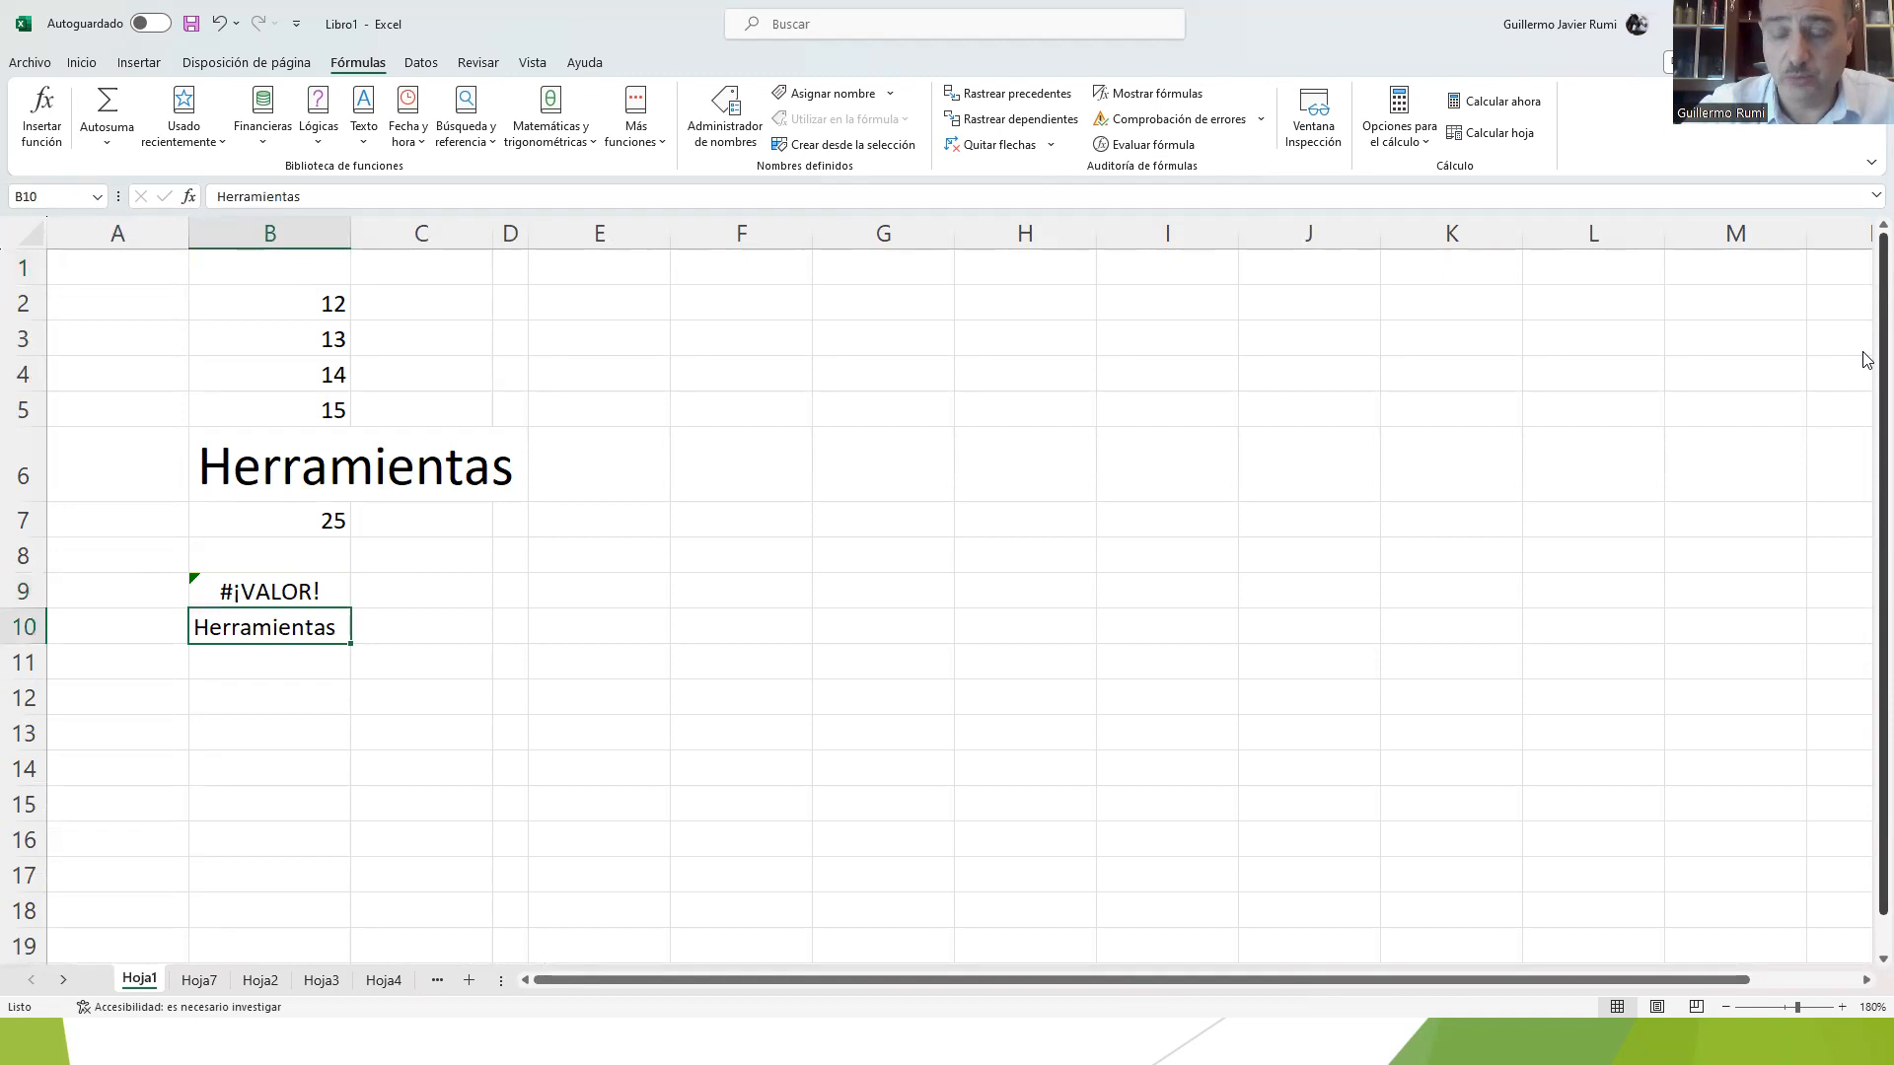
# Step: Jump to the last row of column B and back up, and select the range B2:B7
pyautogui.hotkey('ctrl', 'Down')
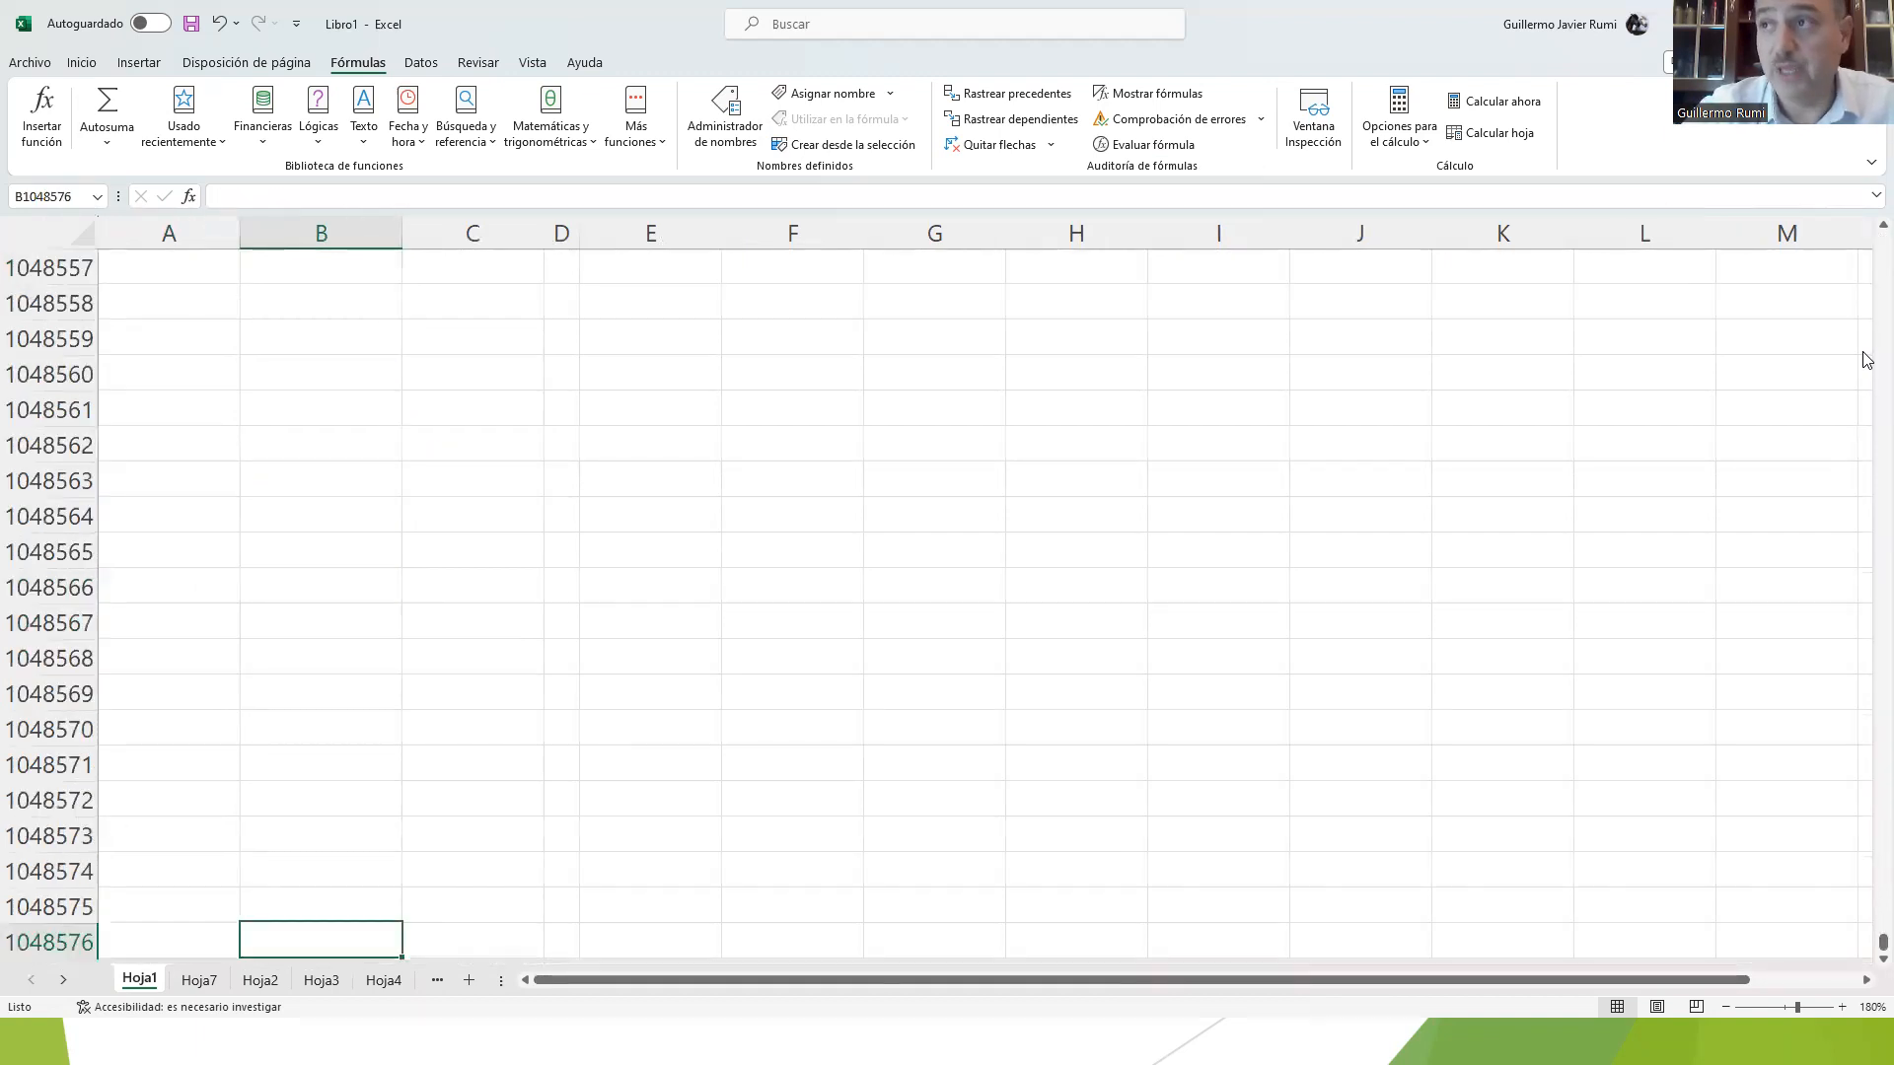
pyautogui.hotkey('ctrl', 'Up')
pyautogui.hotkey('ctrl', 'Up')
pyautogui.hotkey('ctrl', 'Up')
pyautogui.hotkey('ctrl', 'Up')
pyautogui.hotkey('ctrl', 'Up')
pyautogui.press('Down')
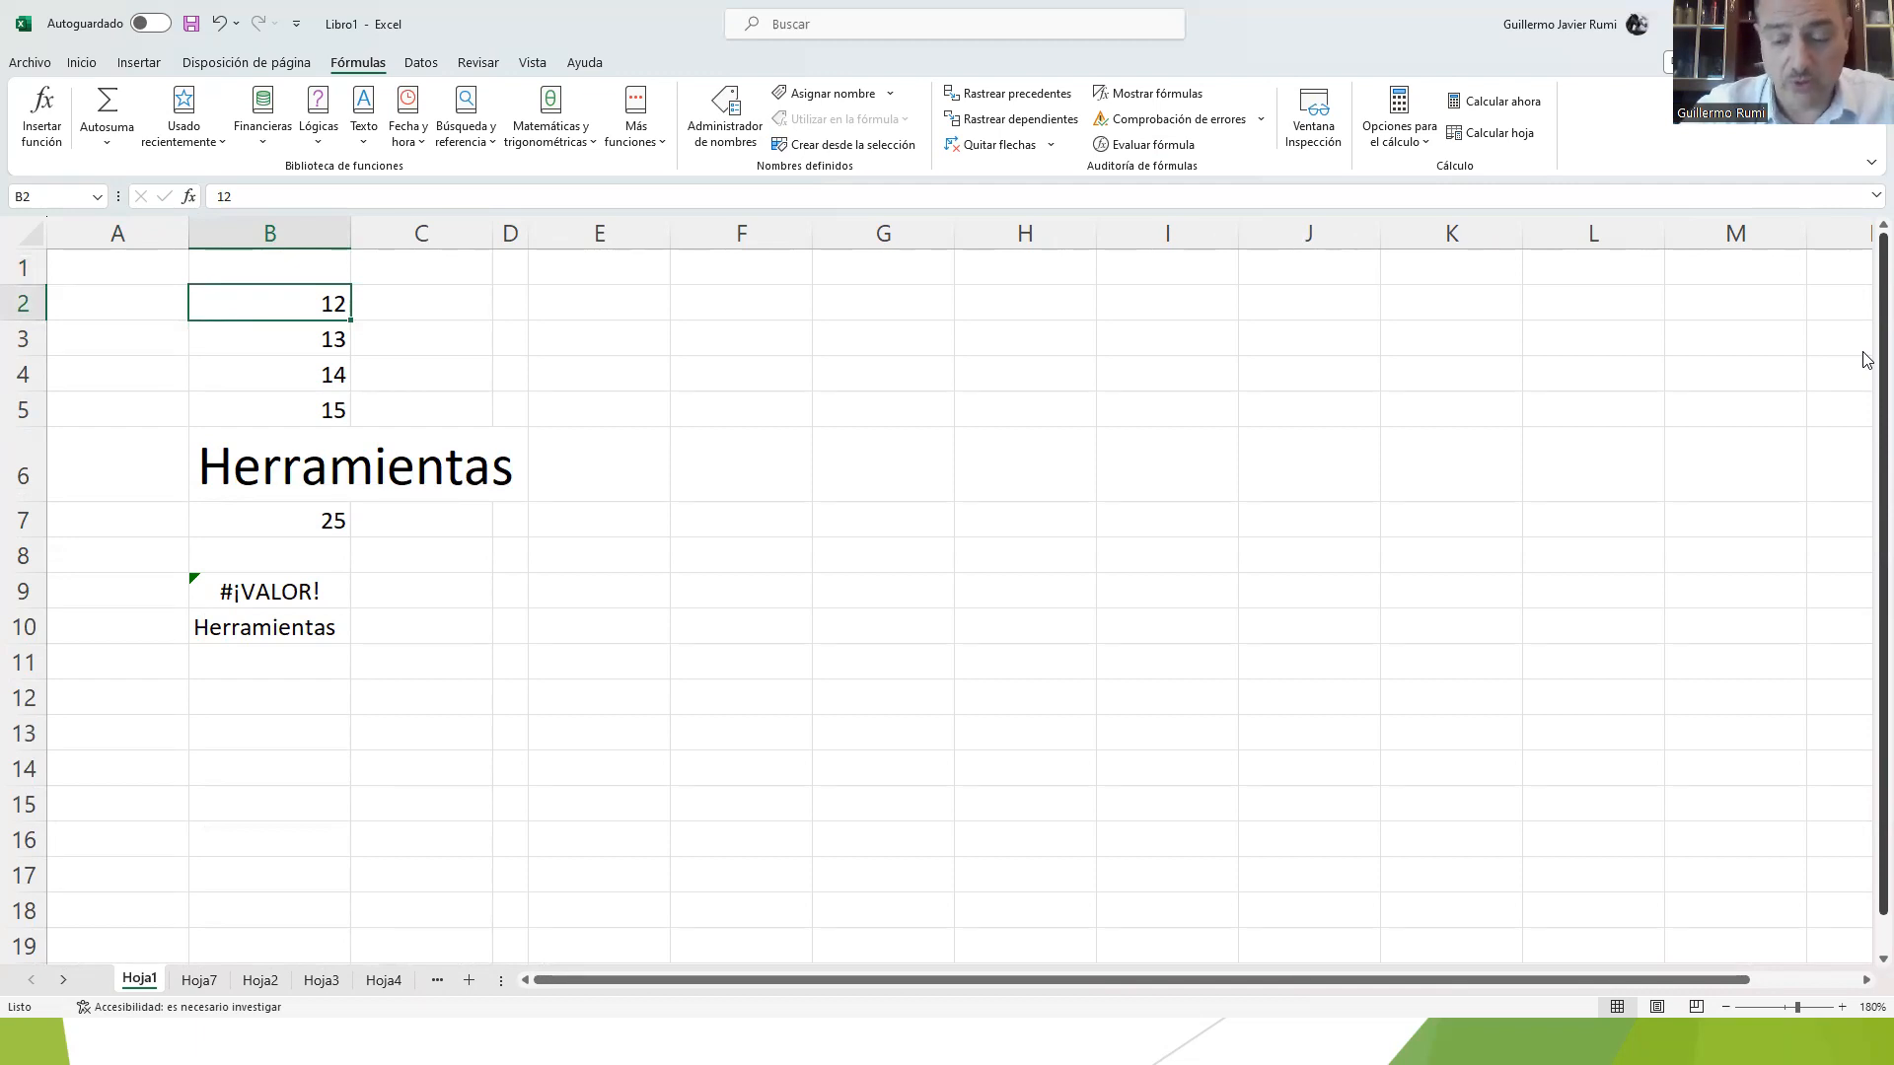
pyautogui.hotkey('ctrl', 'shift', 'Down')
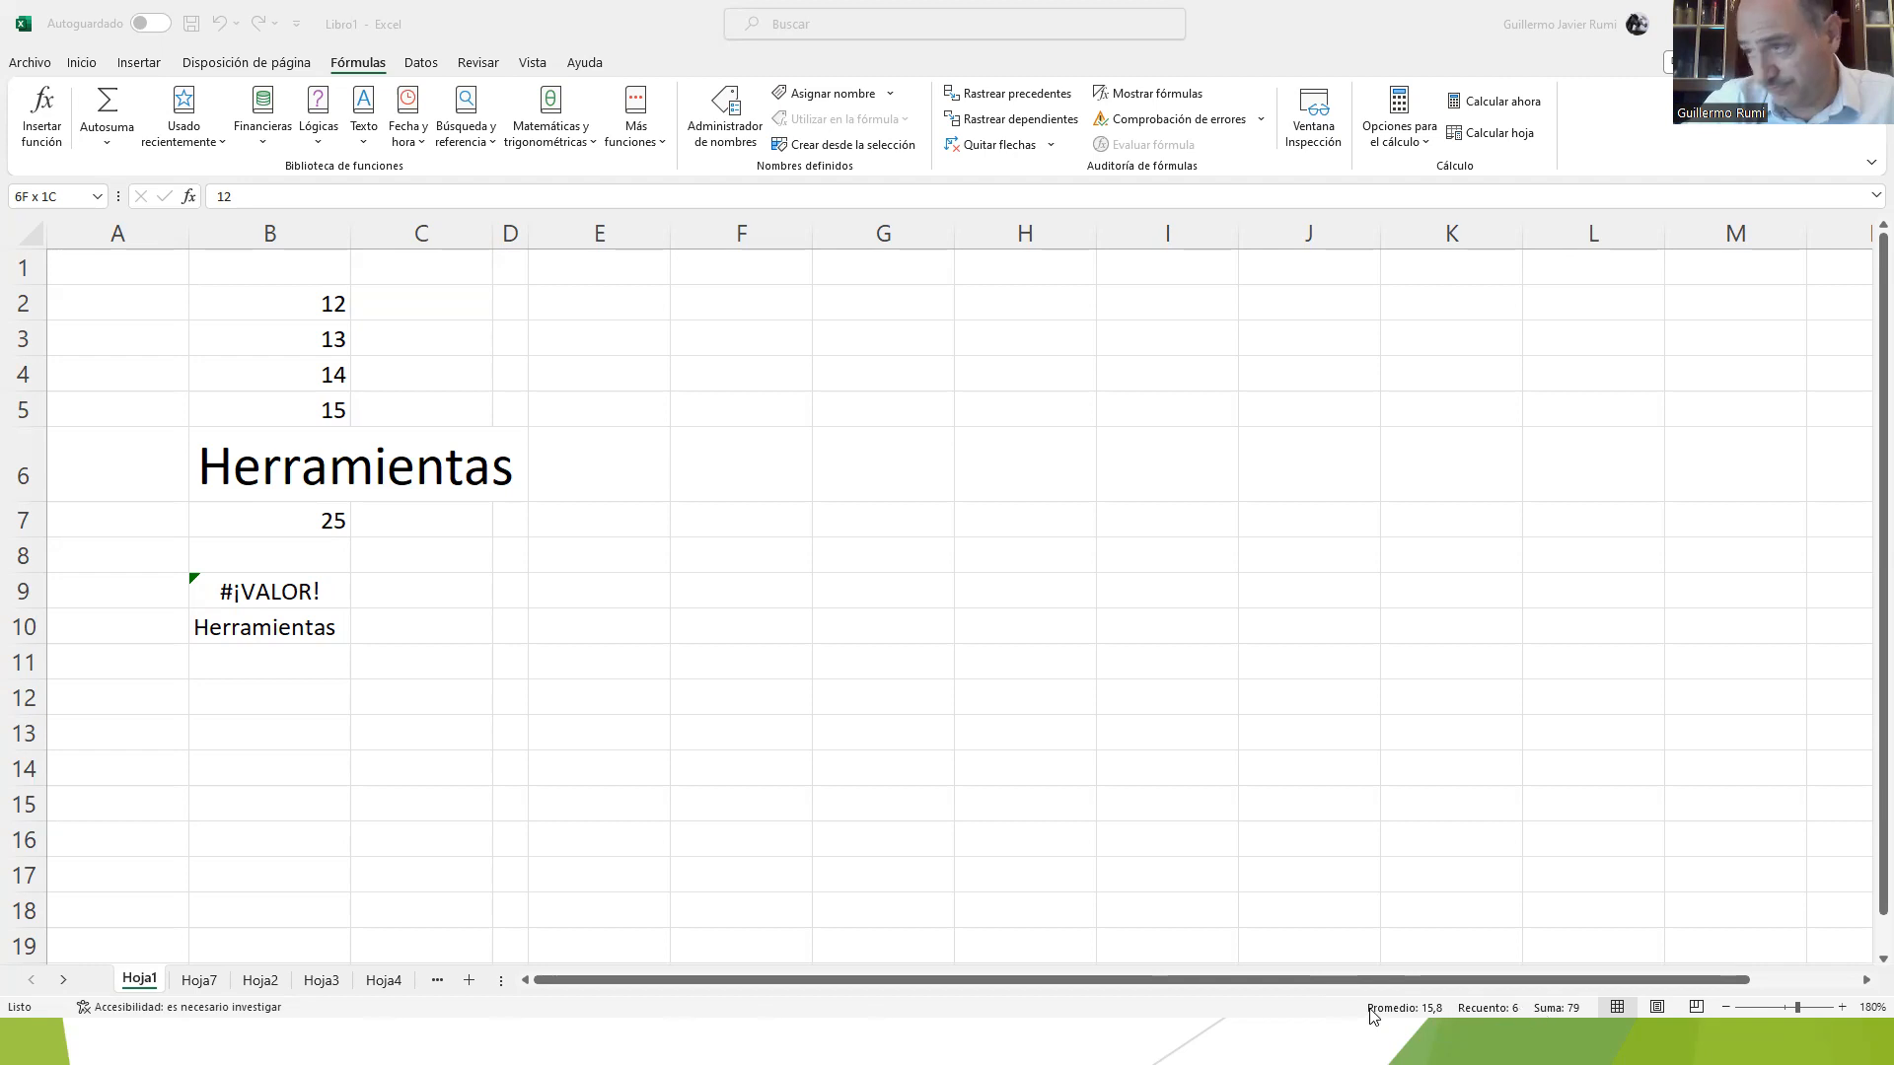
# Step: Clear the current selection and select only the numbers in B2:B5 to read their summary values in the status bar
pyautogui.click(982, 741)
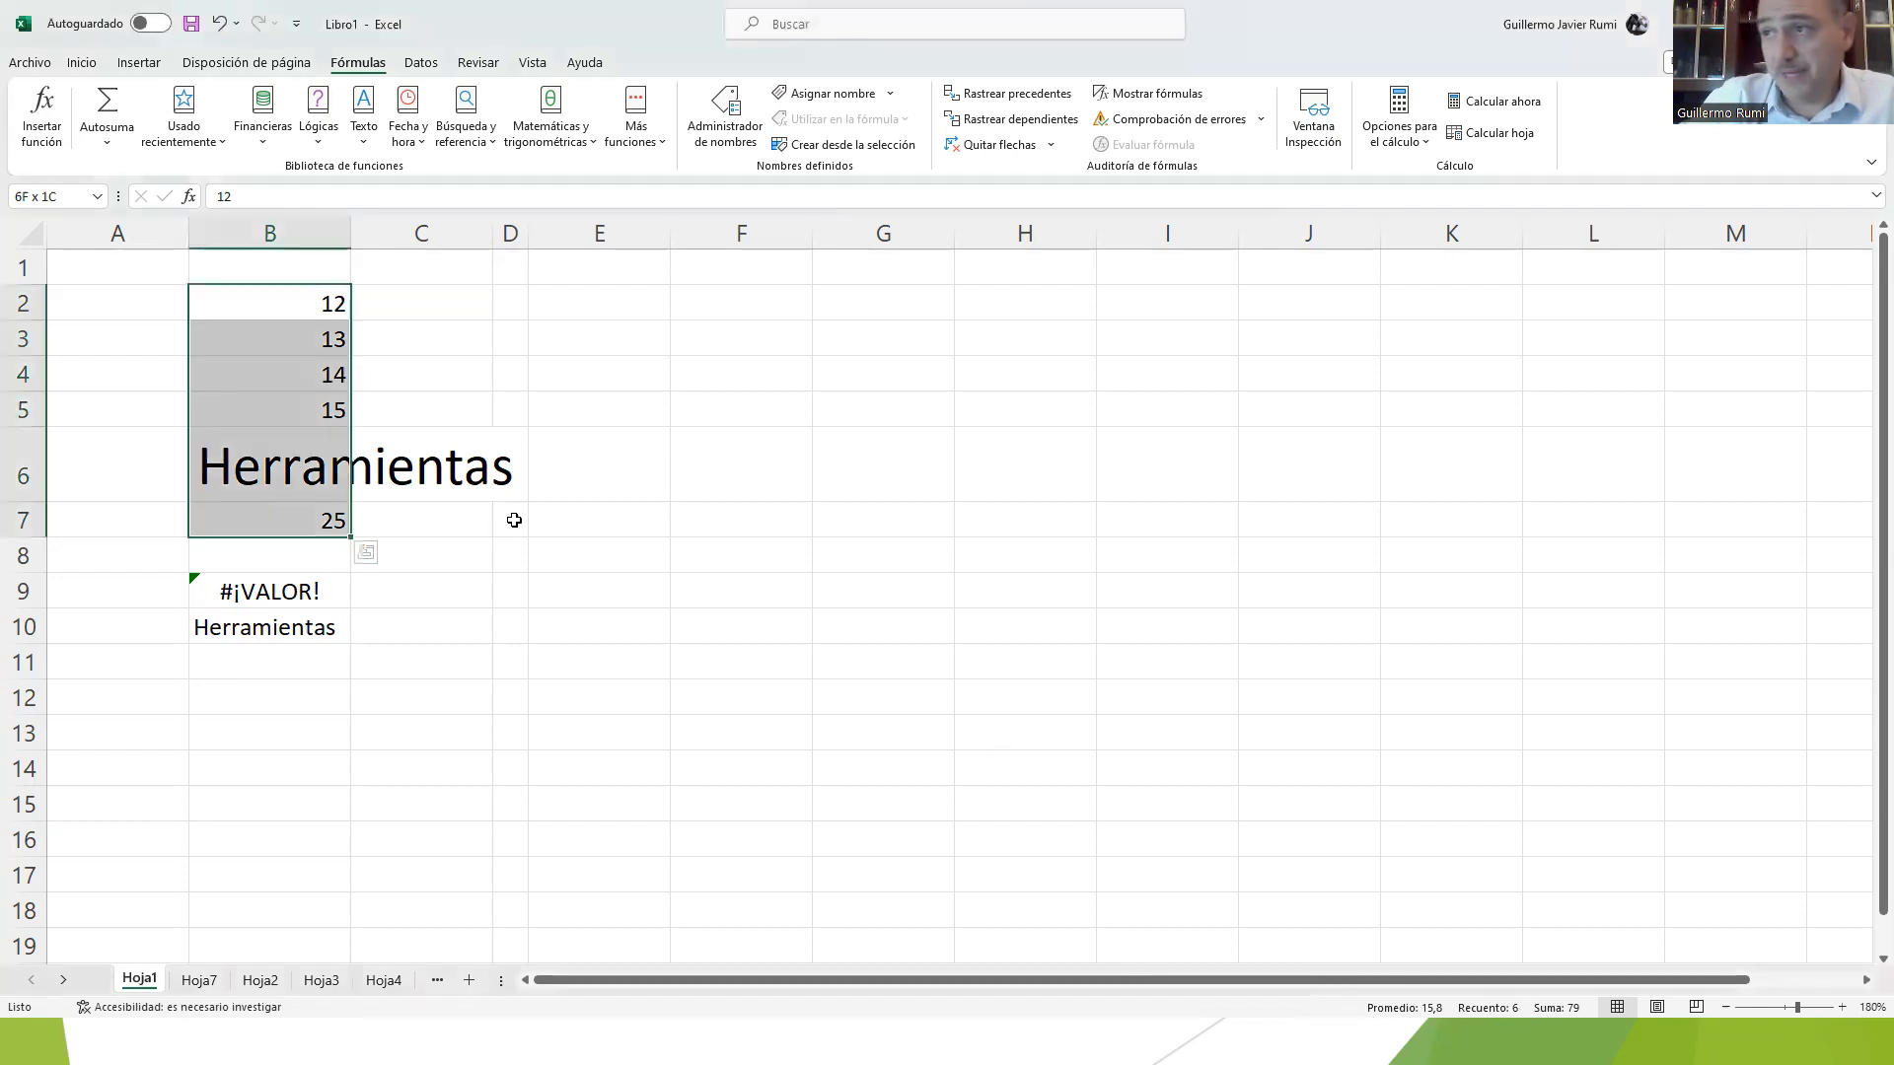
pyautogui.click(406, 336)
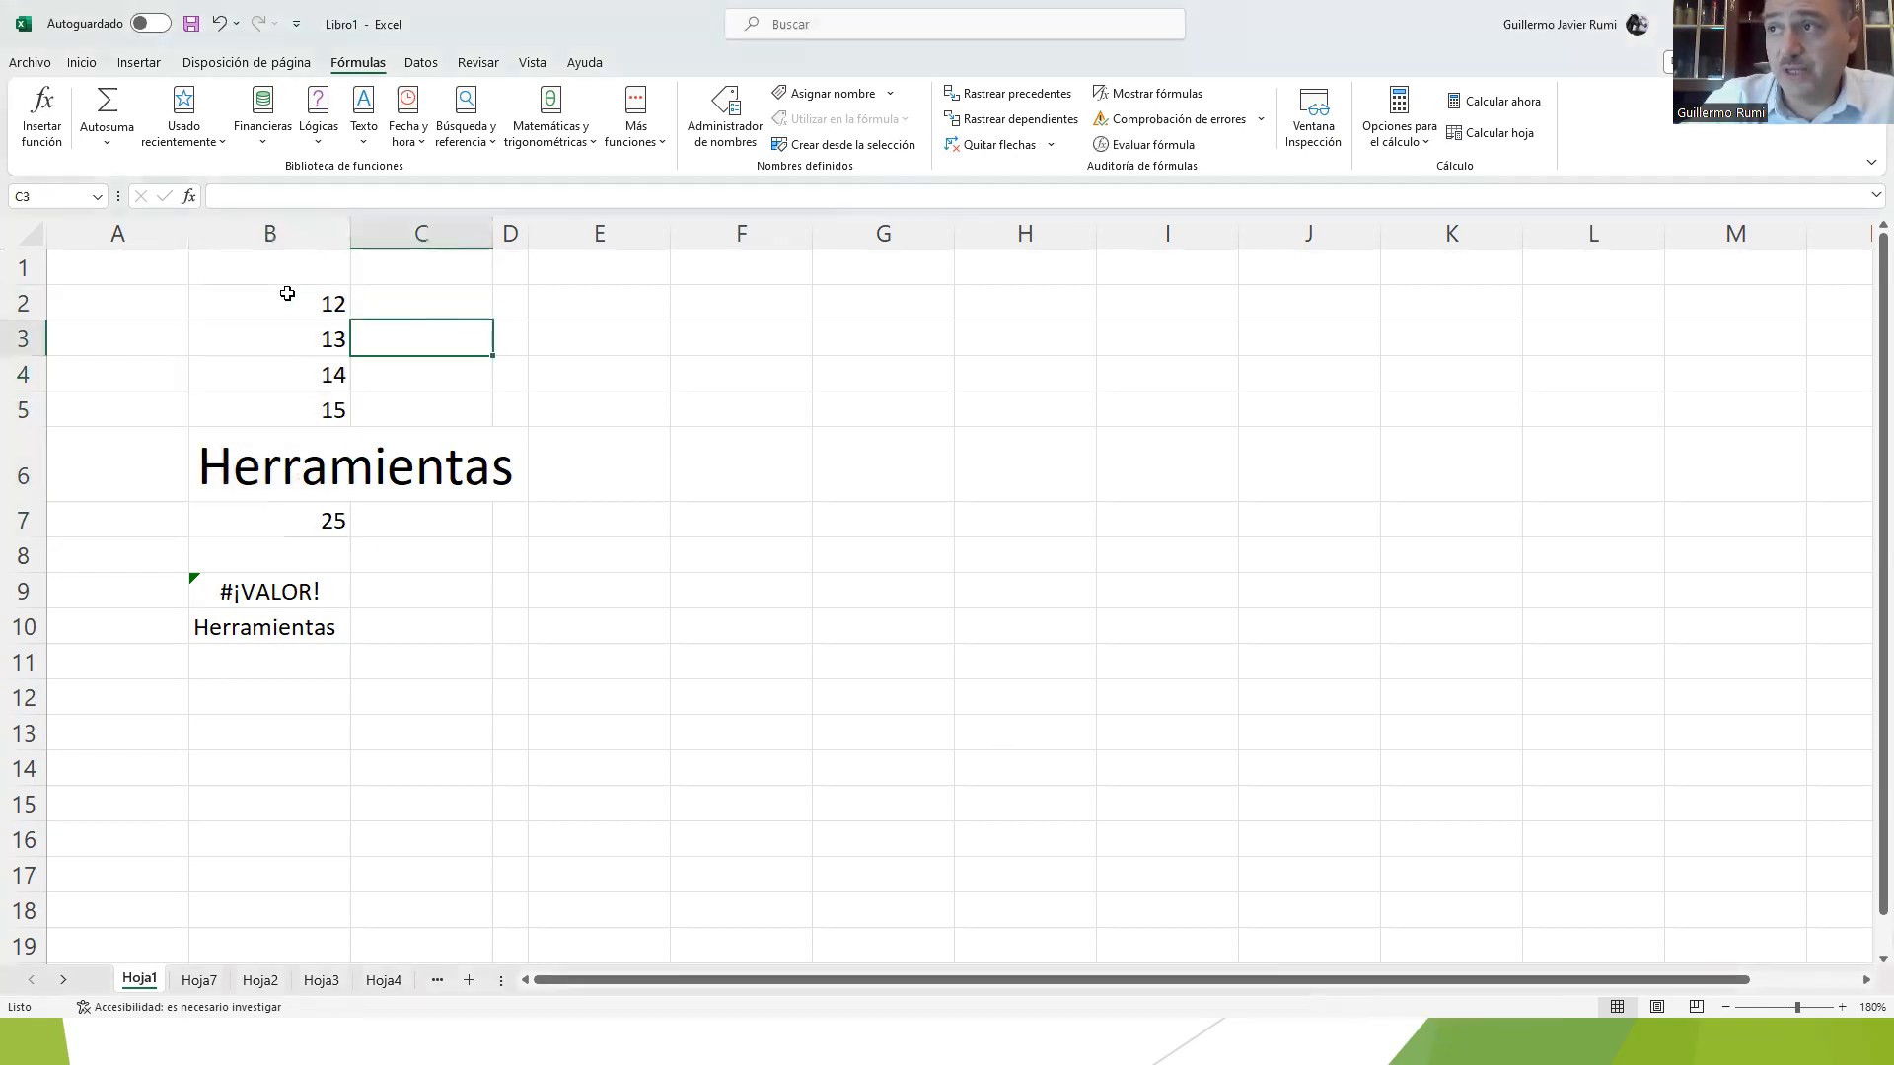
pyautogui.click(287, 294)
pyautogui.moveTo(287, 293); pyautogui.dragTo(255, 399)
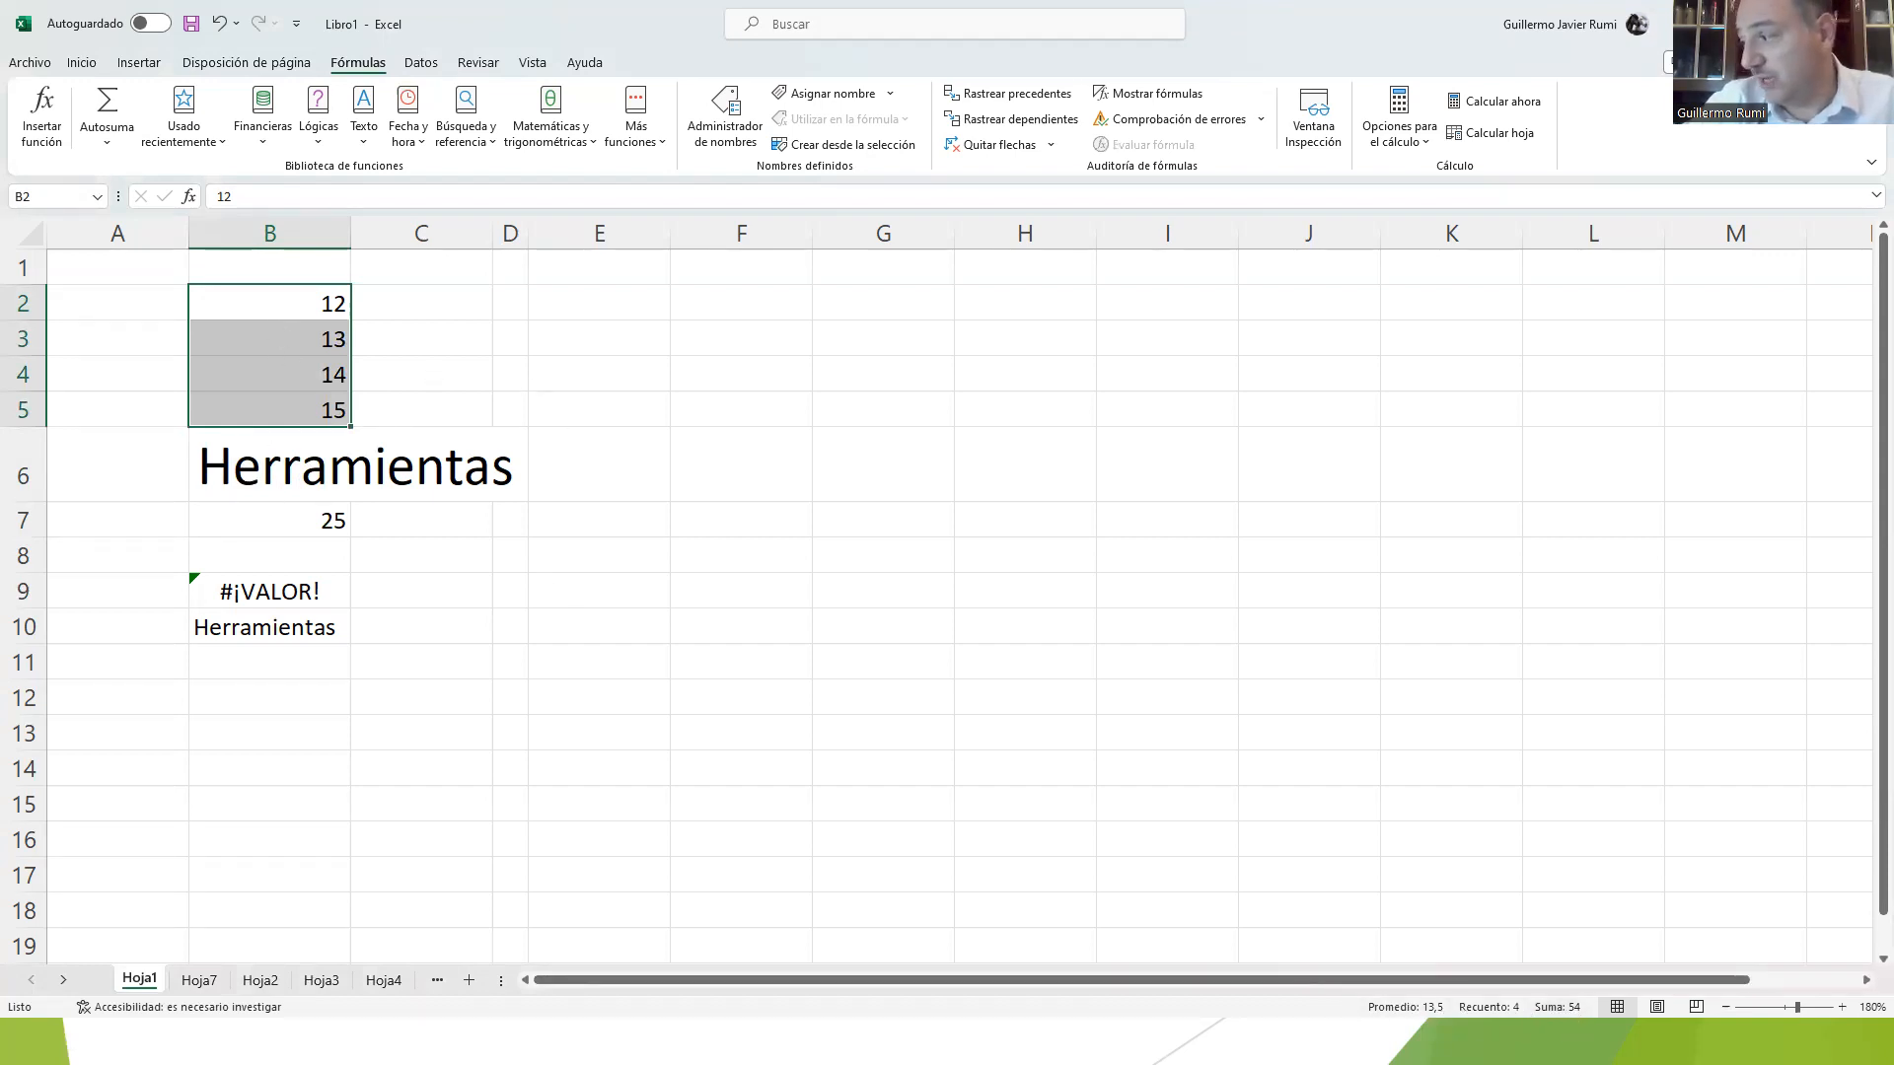
# Step: Add Mínima and Máxima to the status bar and select the range B2:B7 to see its summary values
pyautogui.rightClick(1352, 1013)
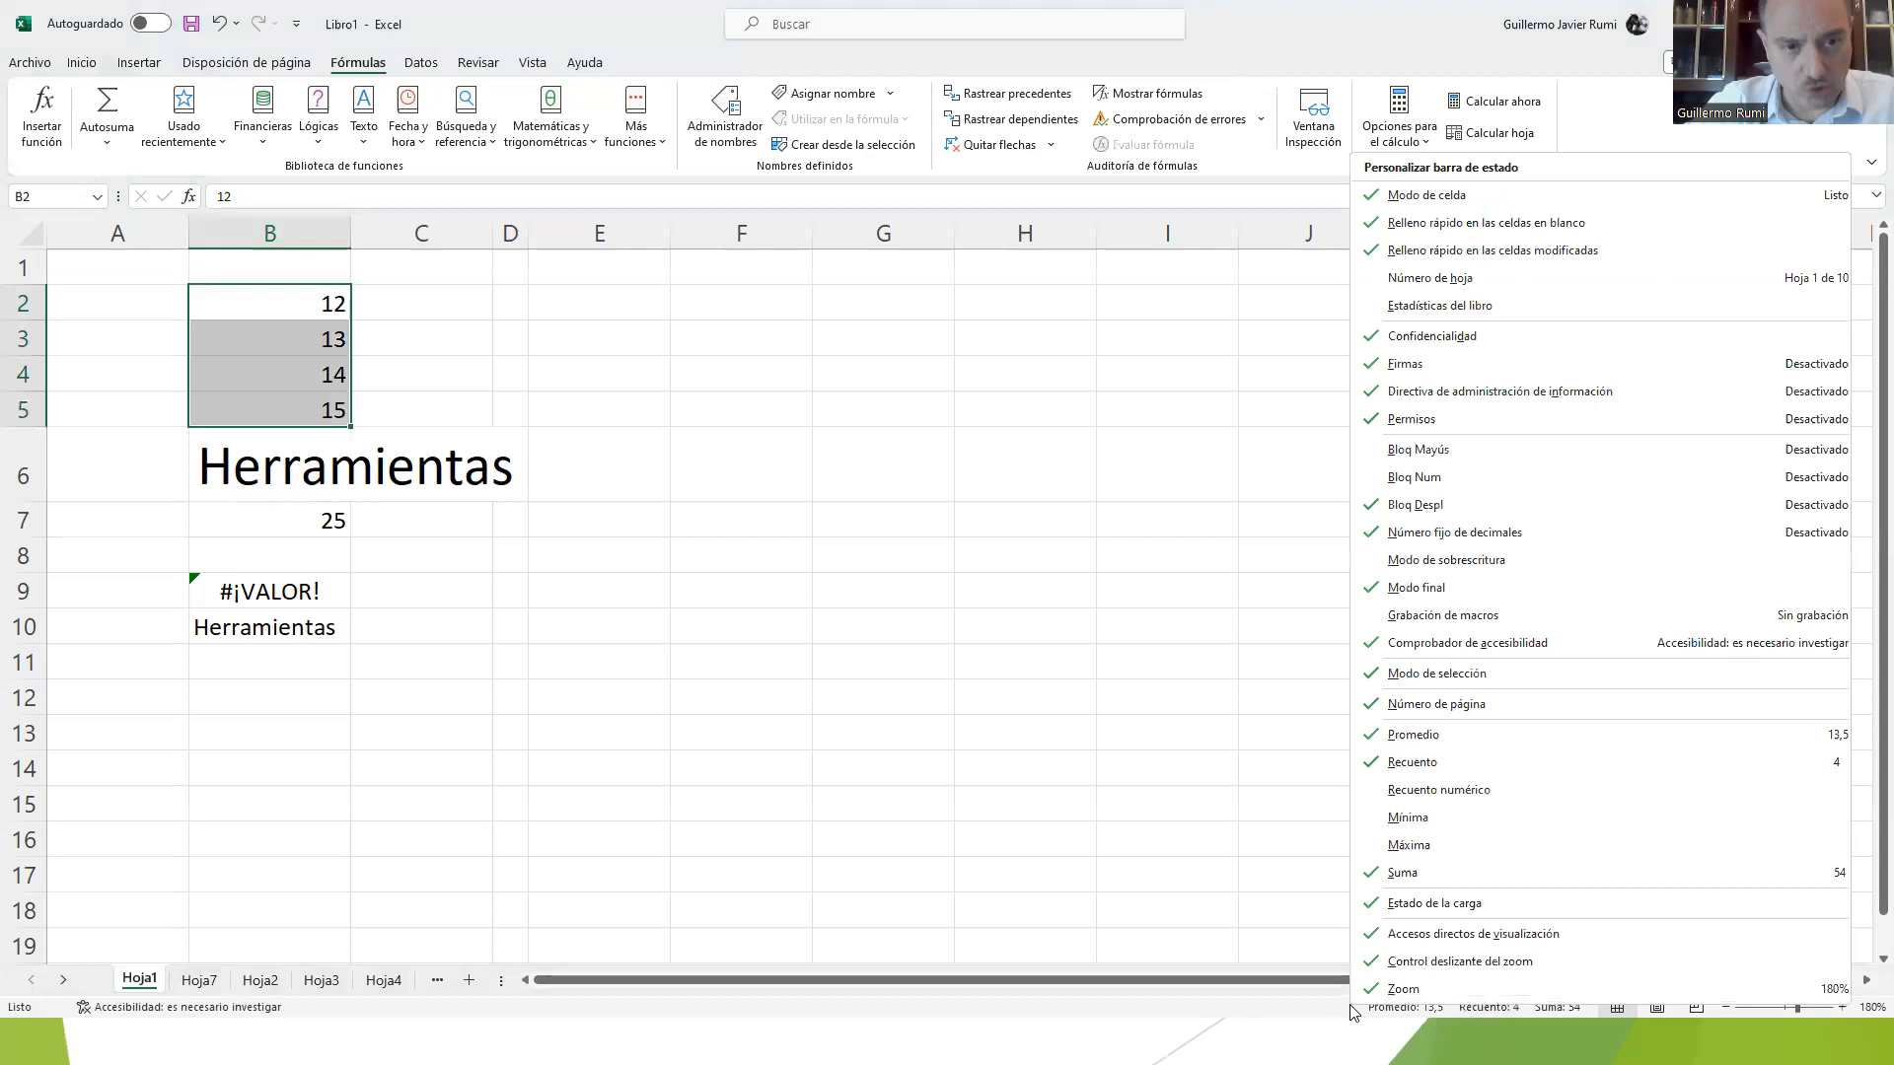
pyautogui.click(1413, 820)
pyautogui.click(1410, 847)
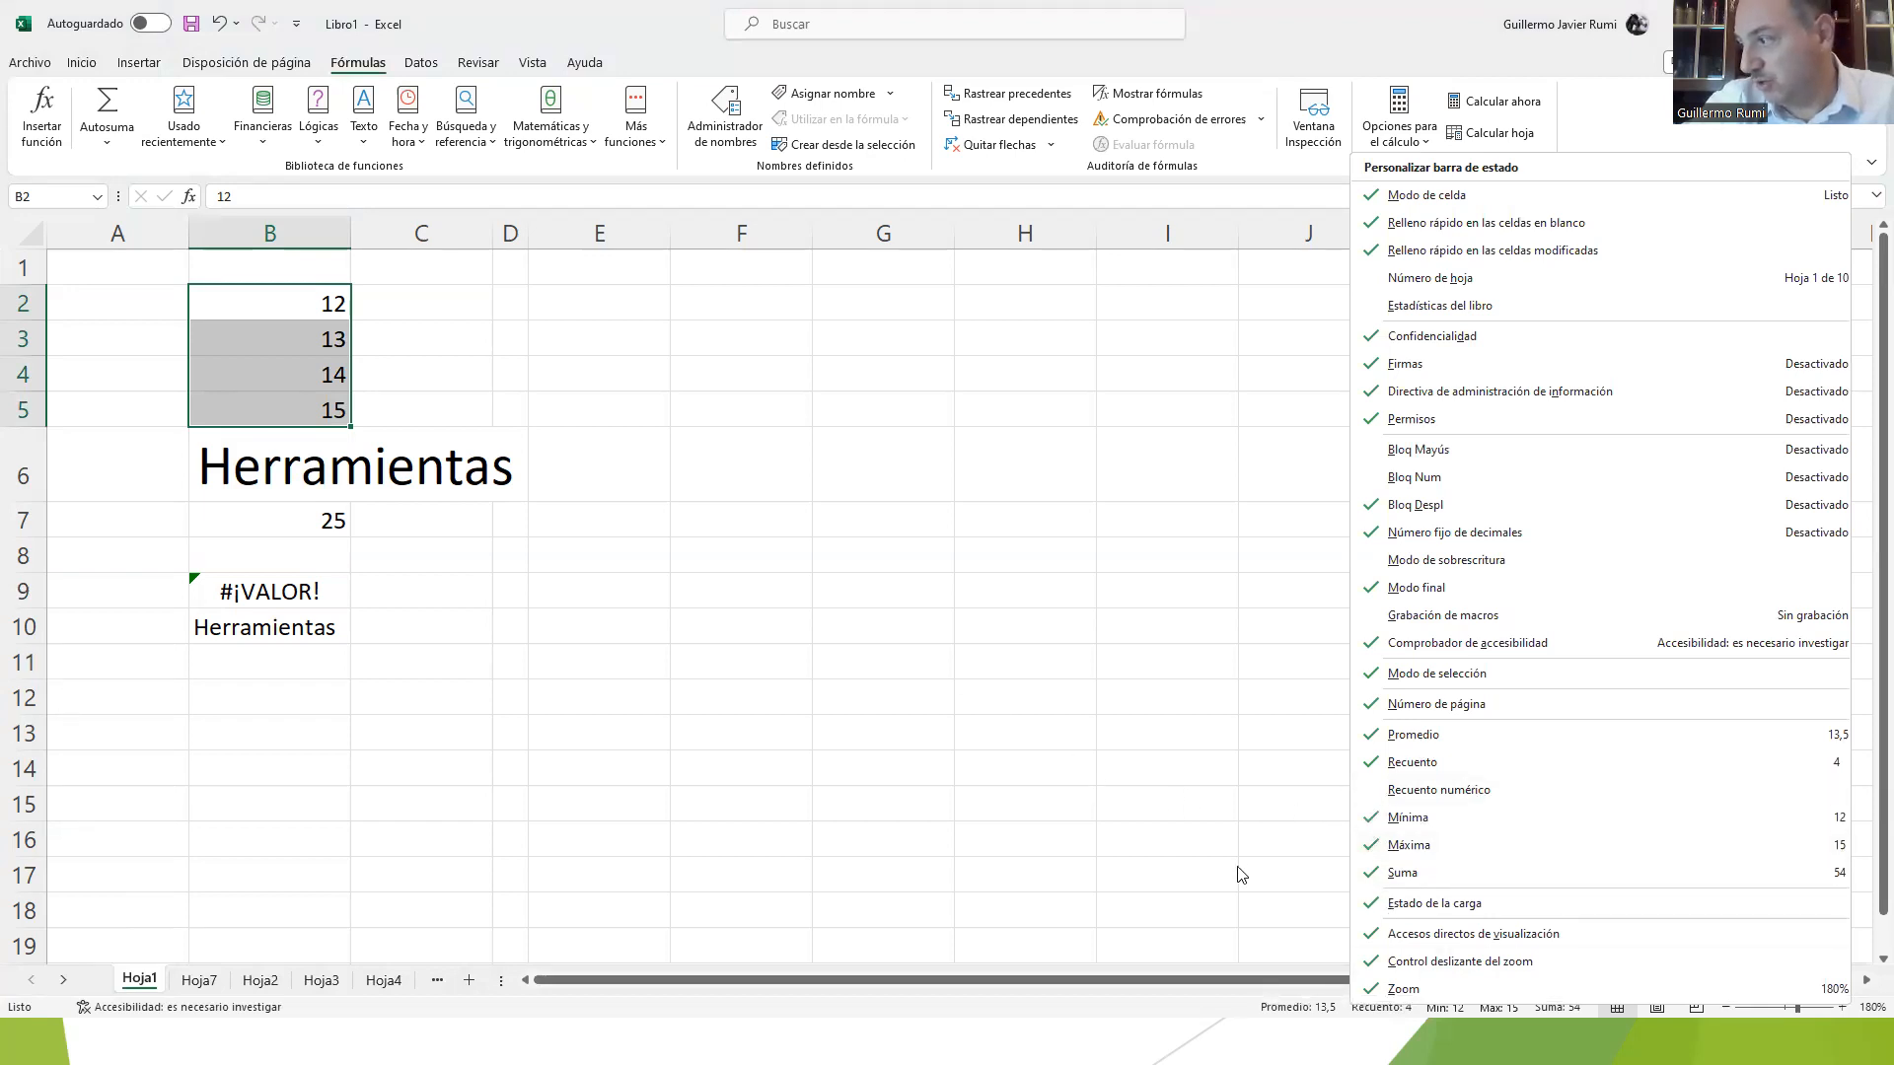
pyautogui.click(1180, 781)
pyautogui.moveTo(287, 302); pyautogui.dragTo(289, 516)
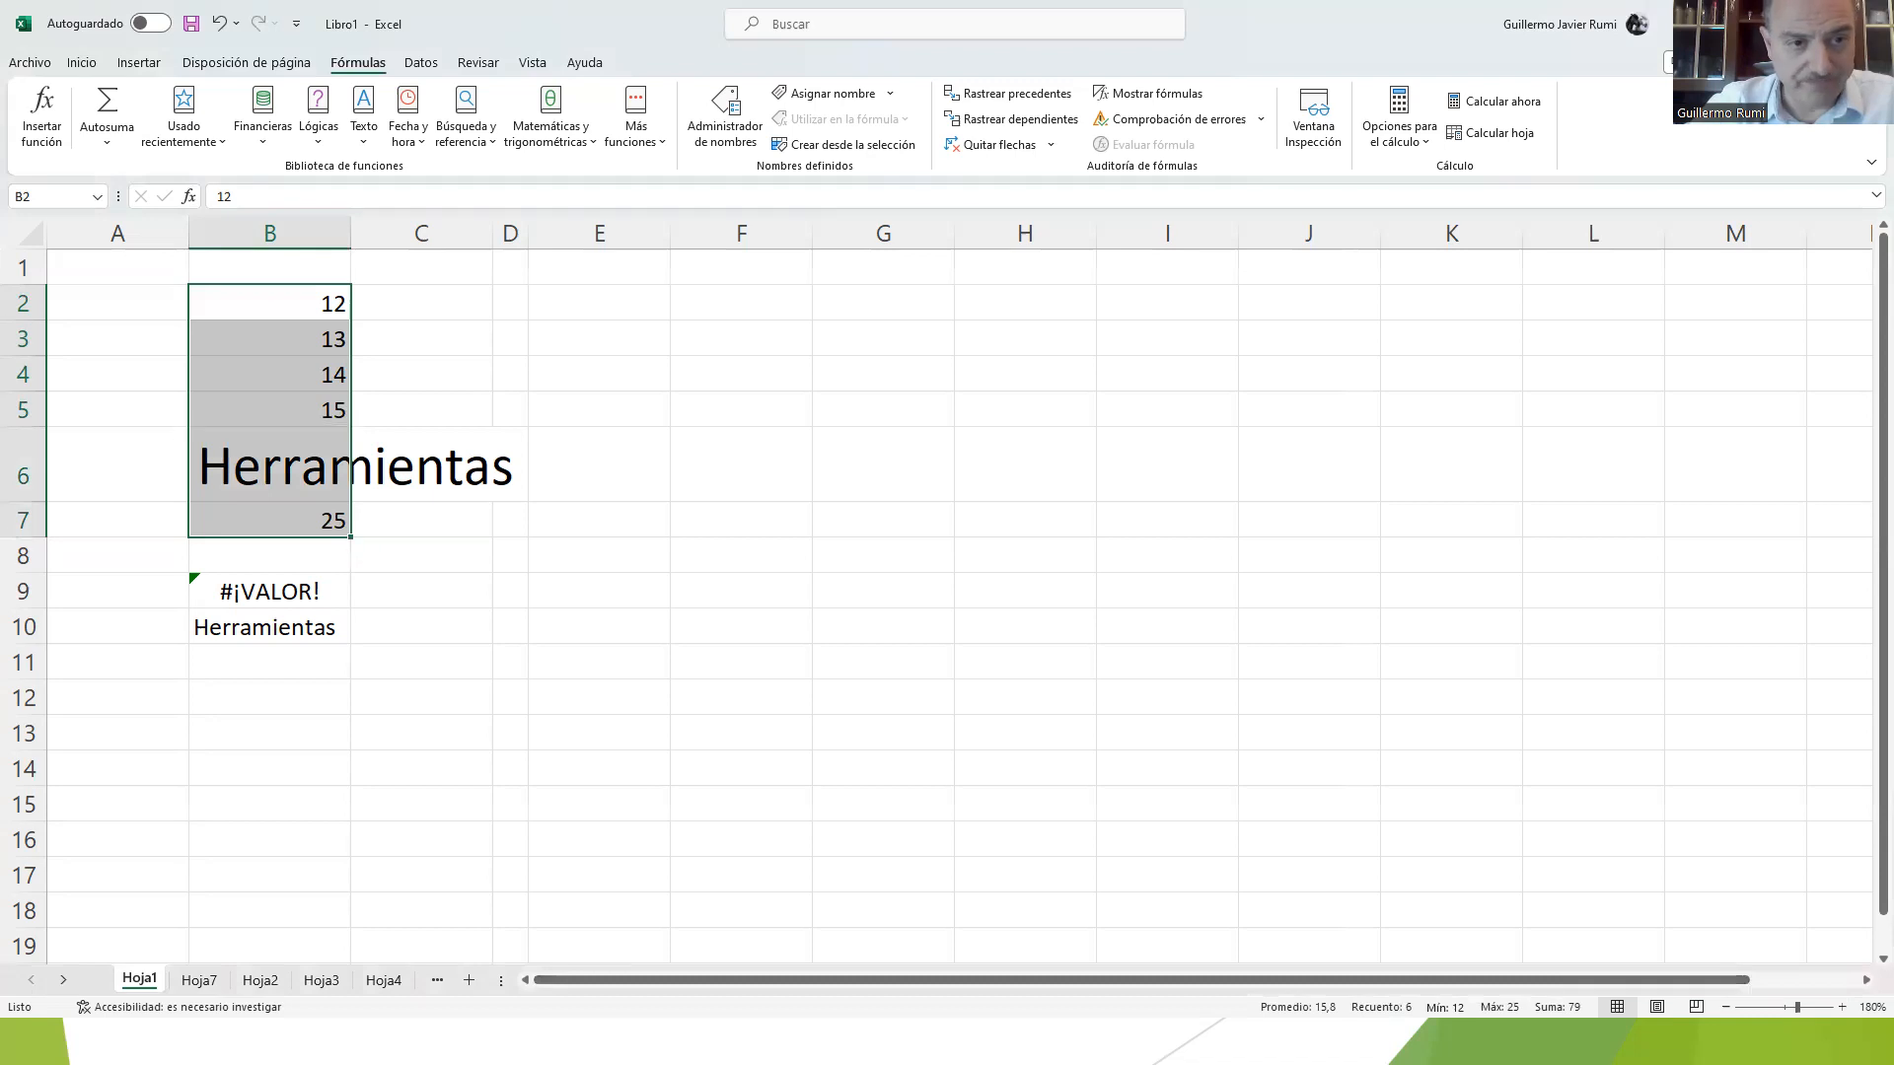
# Step: Return to the worksheet window, zoom in to 220%, and zoom back out to 180%
pyautogui.hotkey('alt', 'Tab')
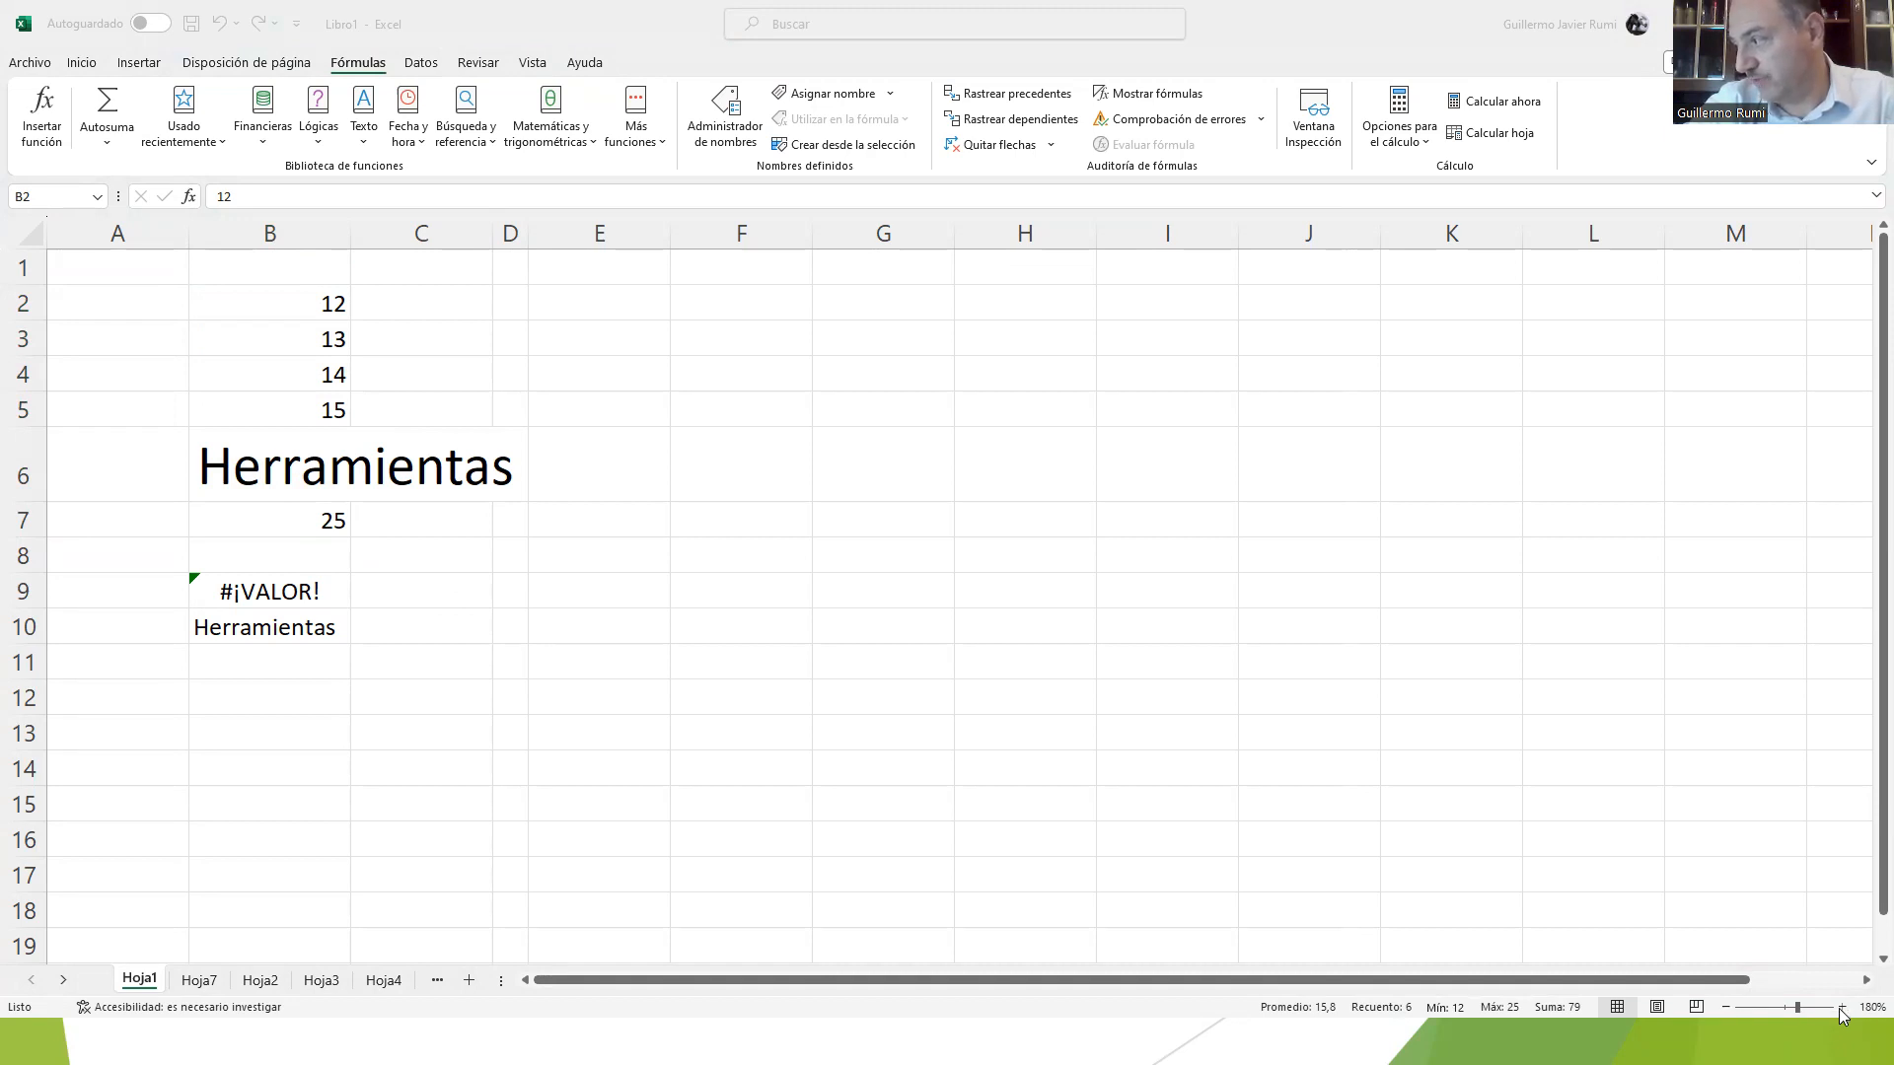
pyautogui.click(1209, 656)
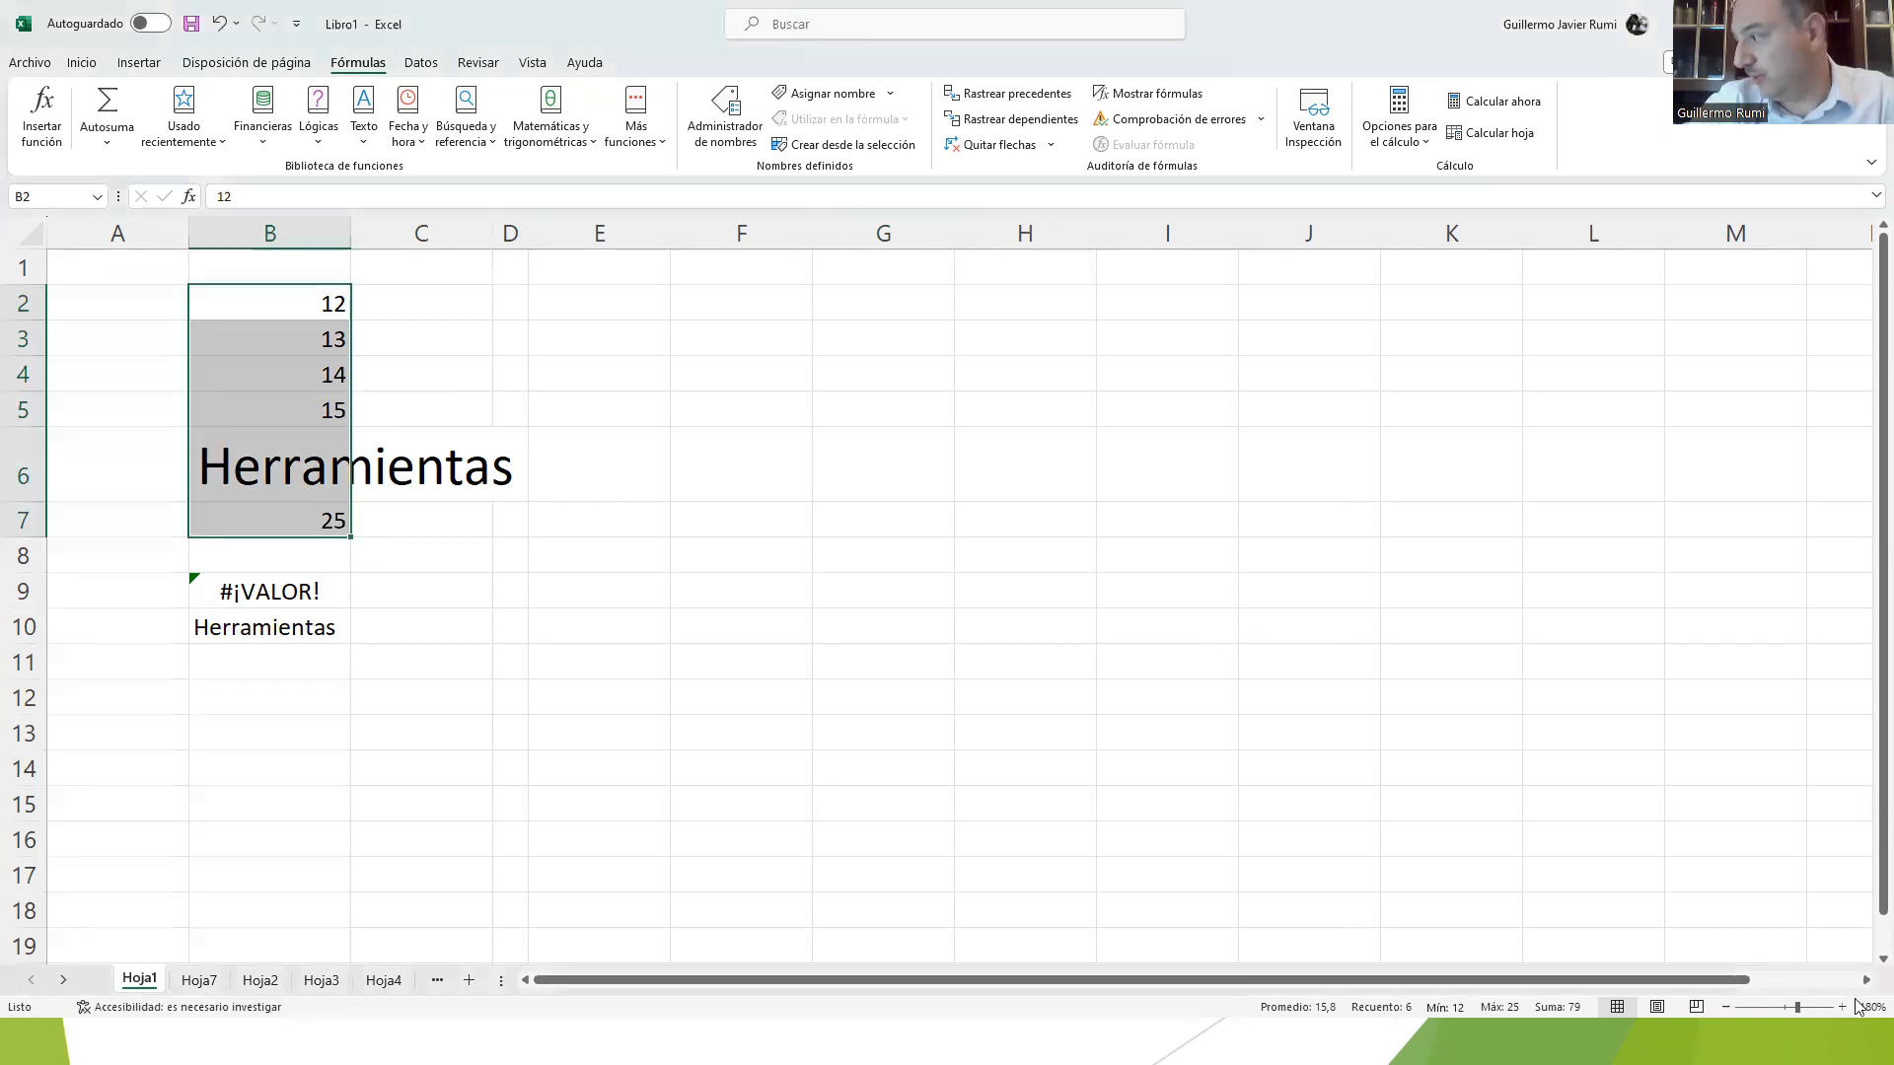
pyautogui.click(1842, 1006)
pyautogui.click(1842, 1007)
pyautogui.click(1841, 1006)
pyautogui.click(1842, 1006)
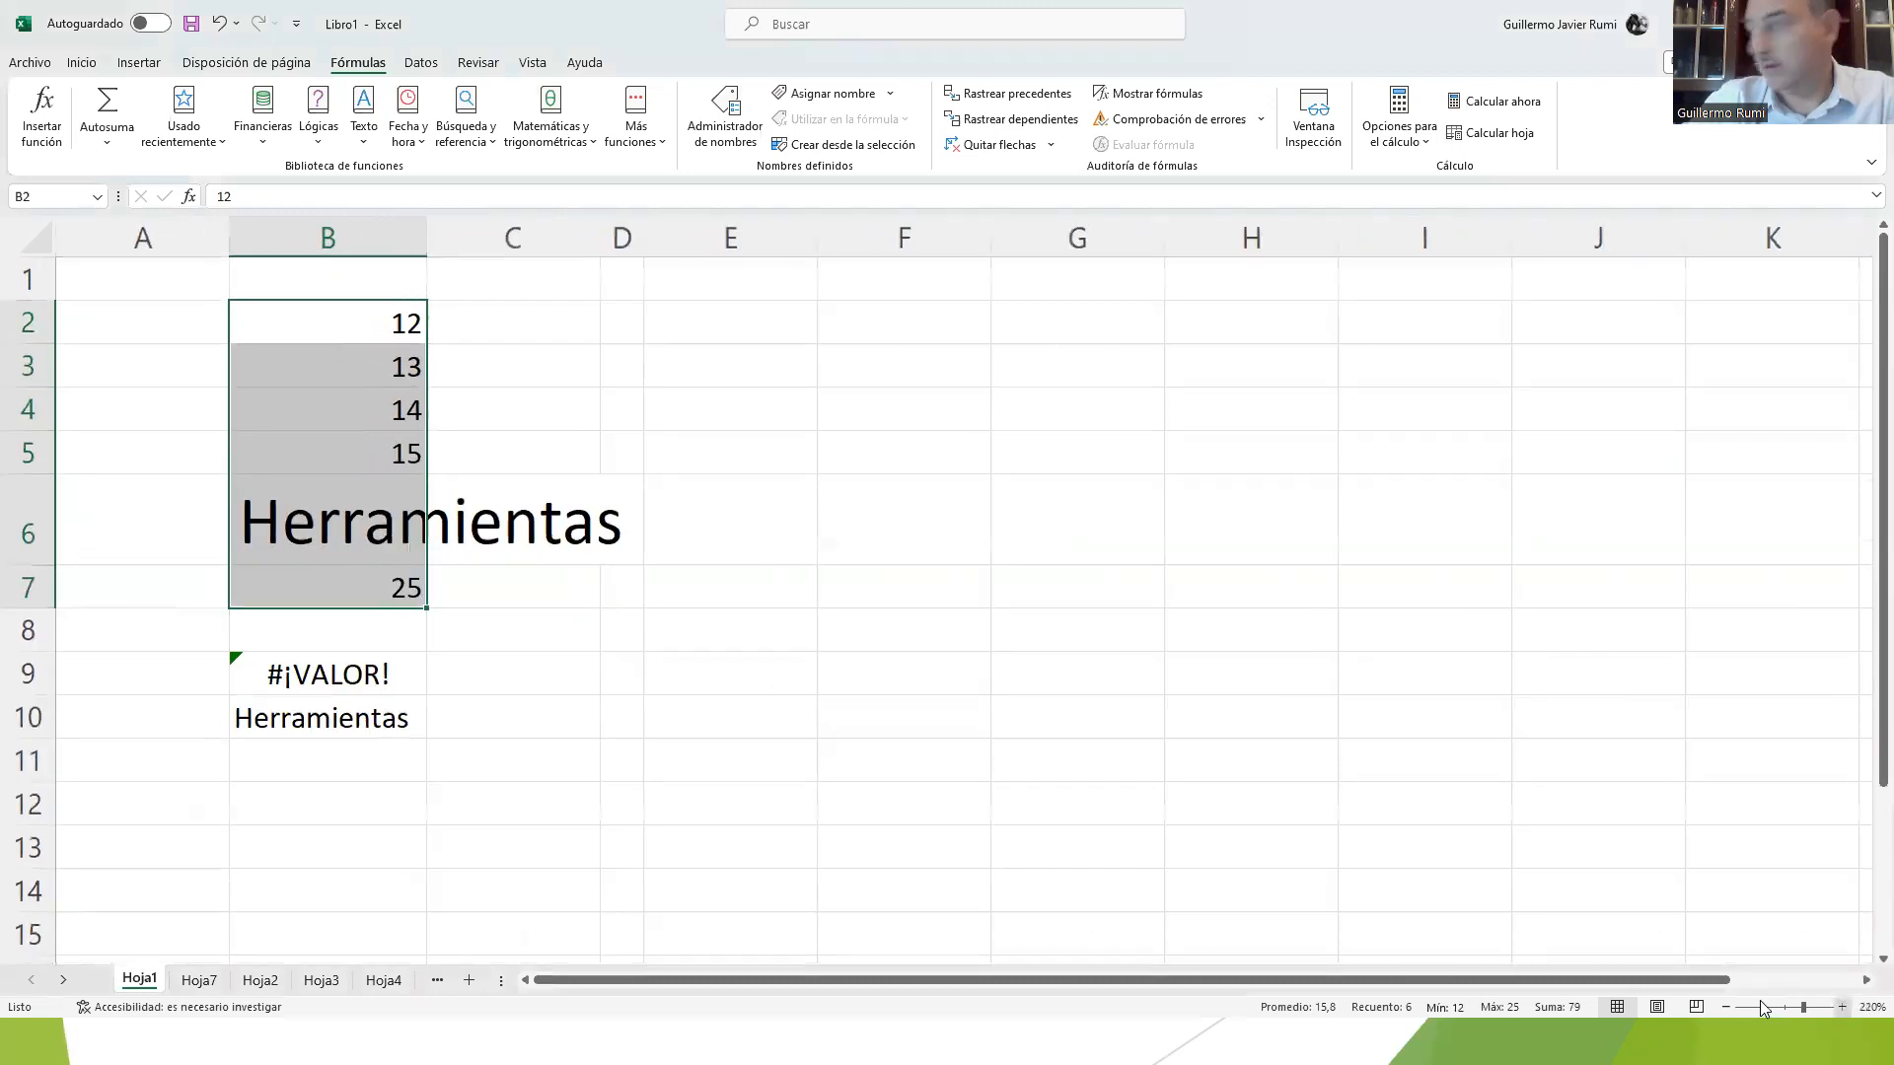
pyautogui.click(1726, 1006)
pyautogui.click(1726, 1006)
pyautogui.click(1726, 1006)
pyautogui.click(1726, 1006)
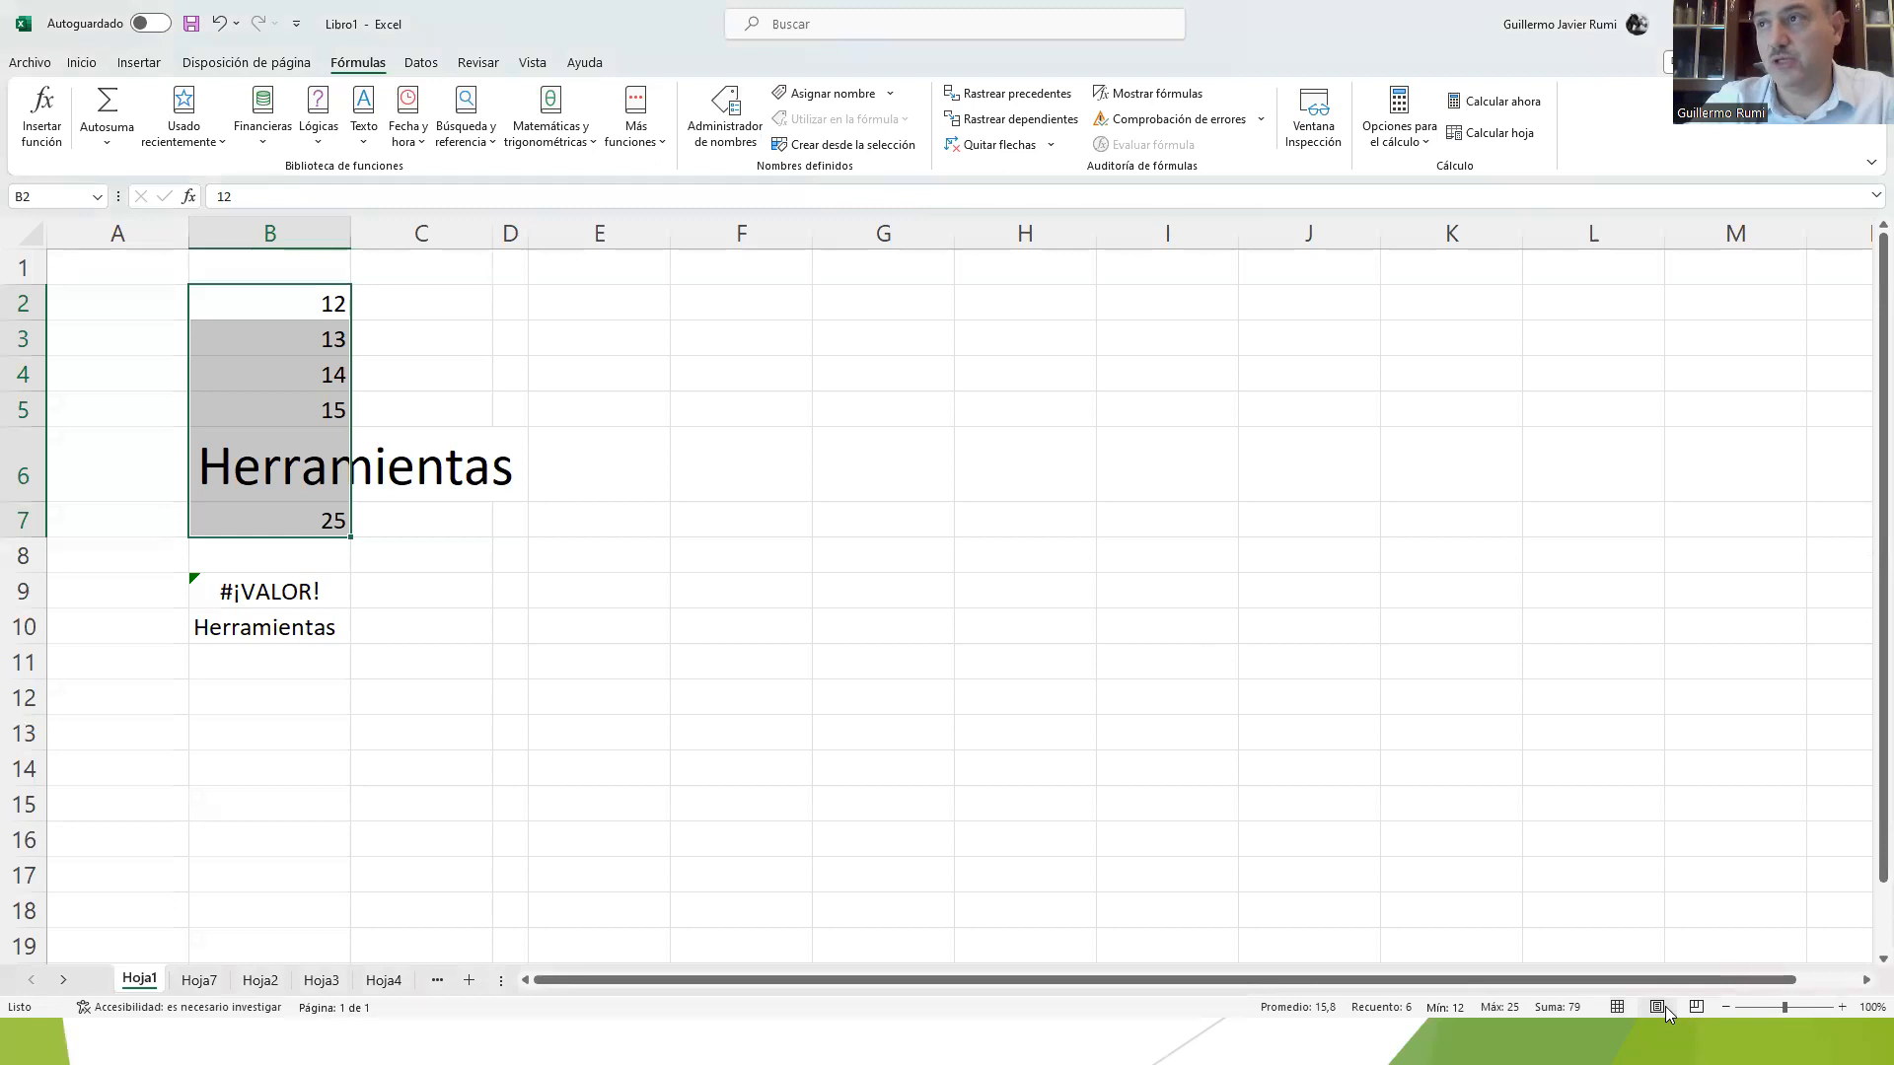
# Step: Compare the Page Layout and Normal views of Hoja1, and look through its pages in Page Layout view
pyautogui.click(1657, 1007)
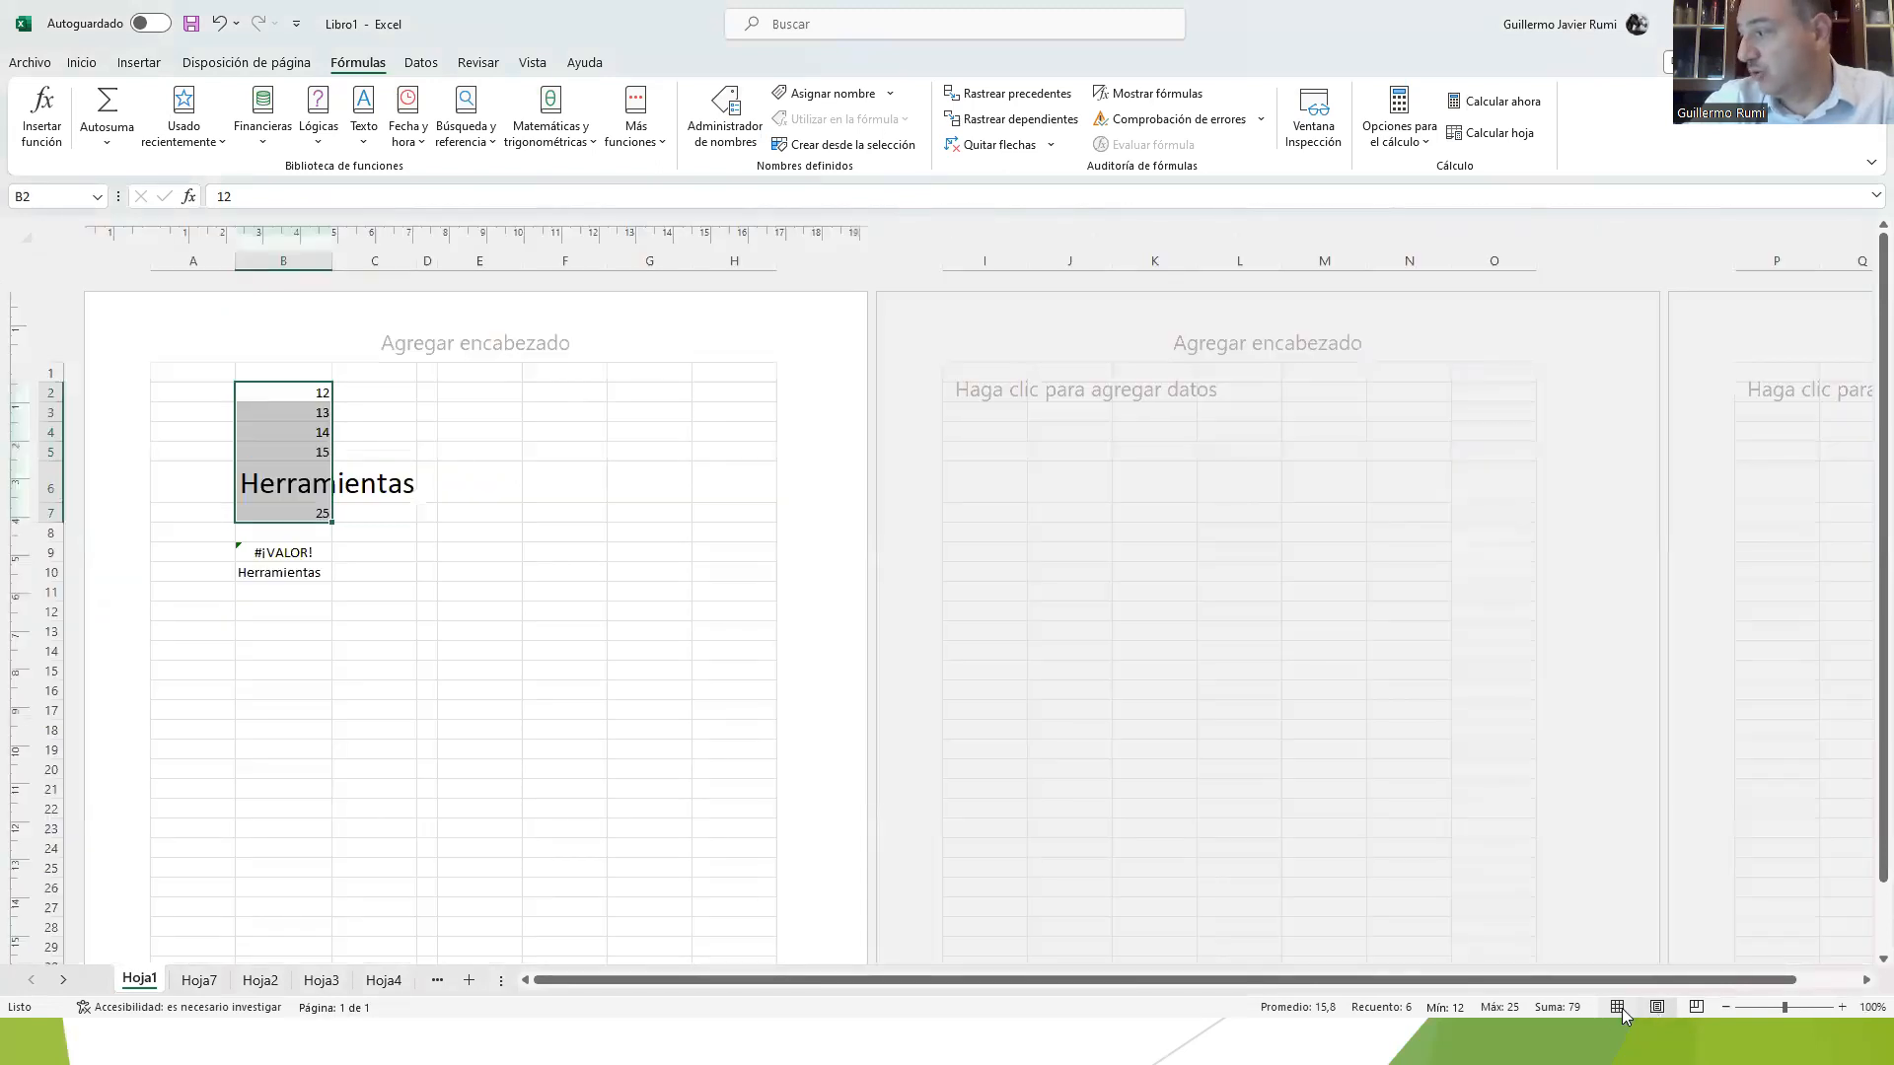
pyautogui.click(1623, 1007)
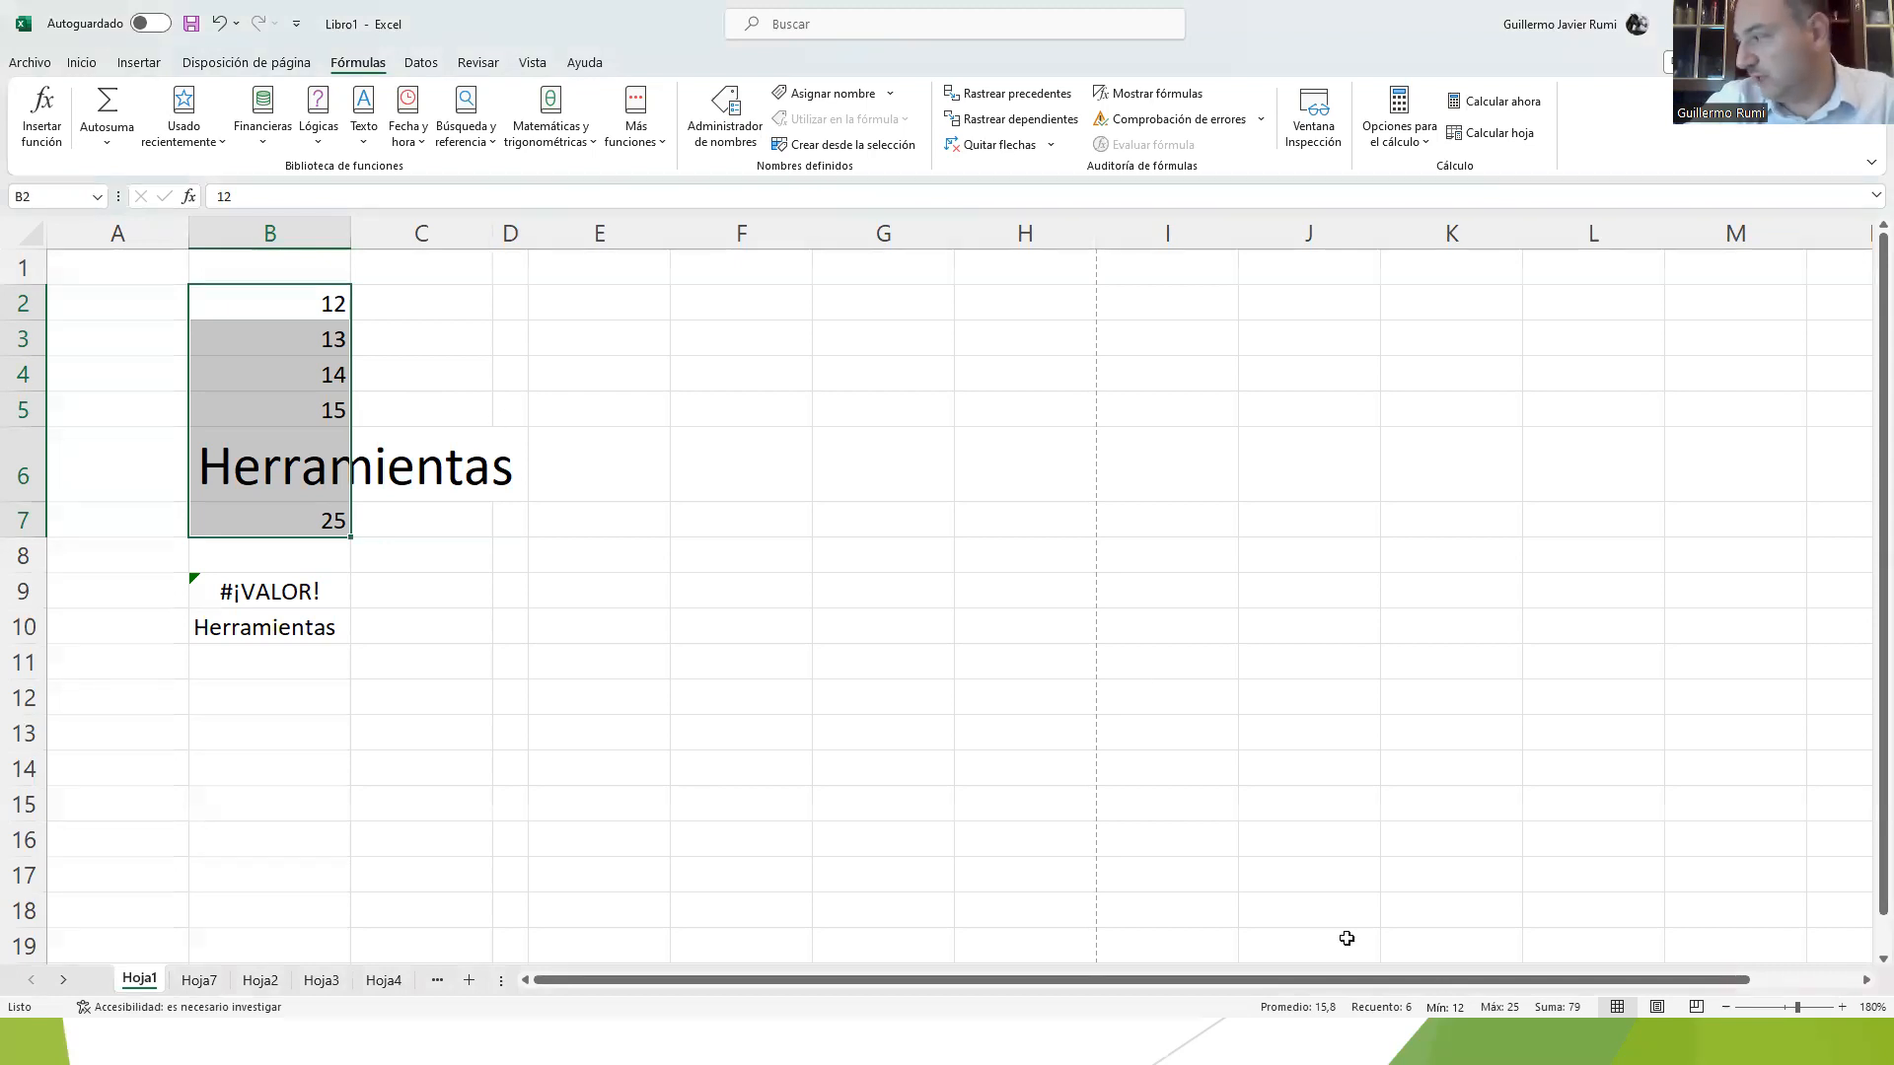
pyautogui.click(1659, 1007)
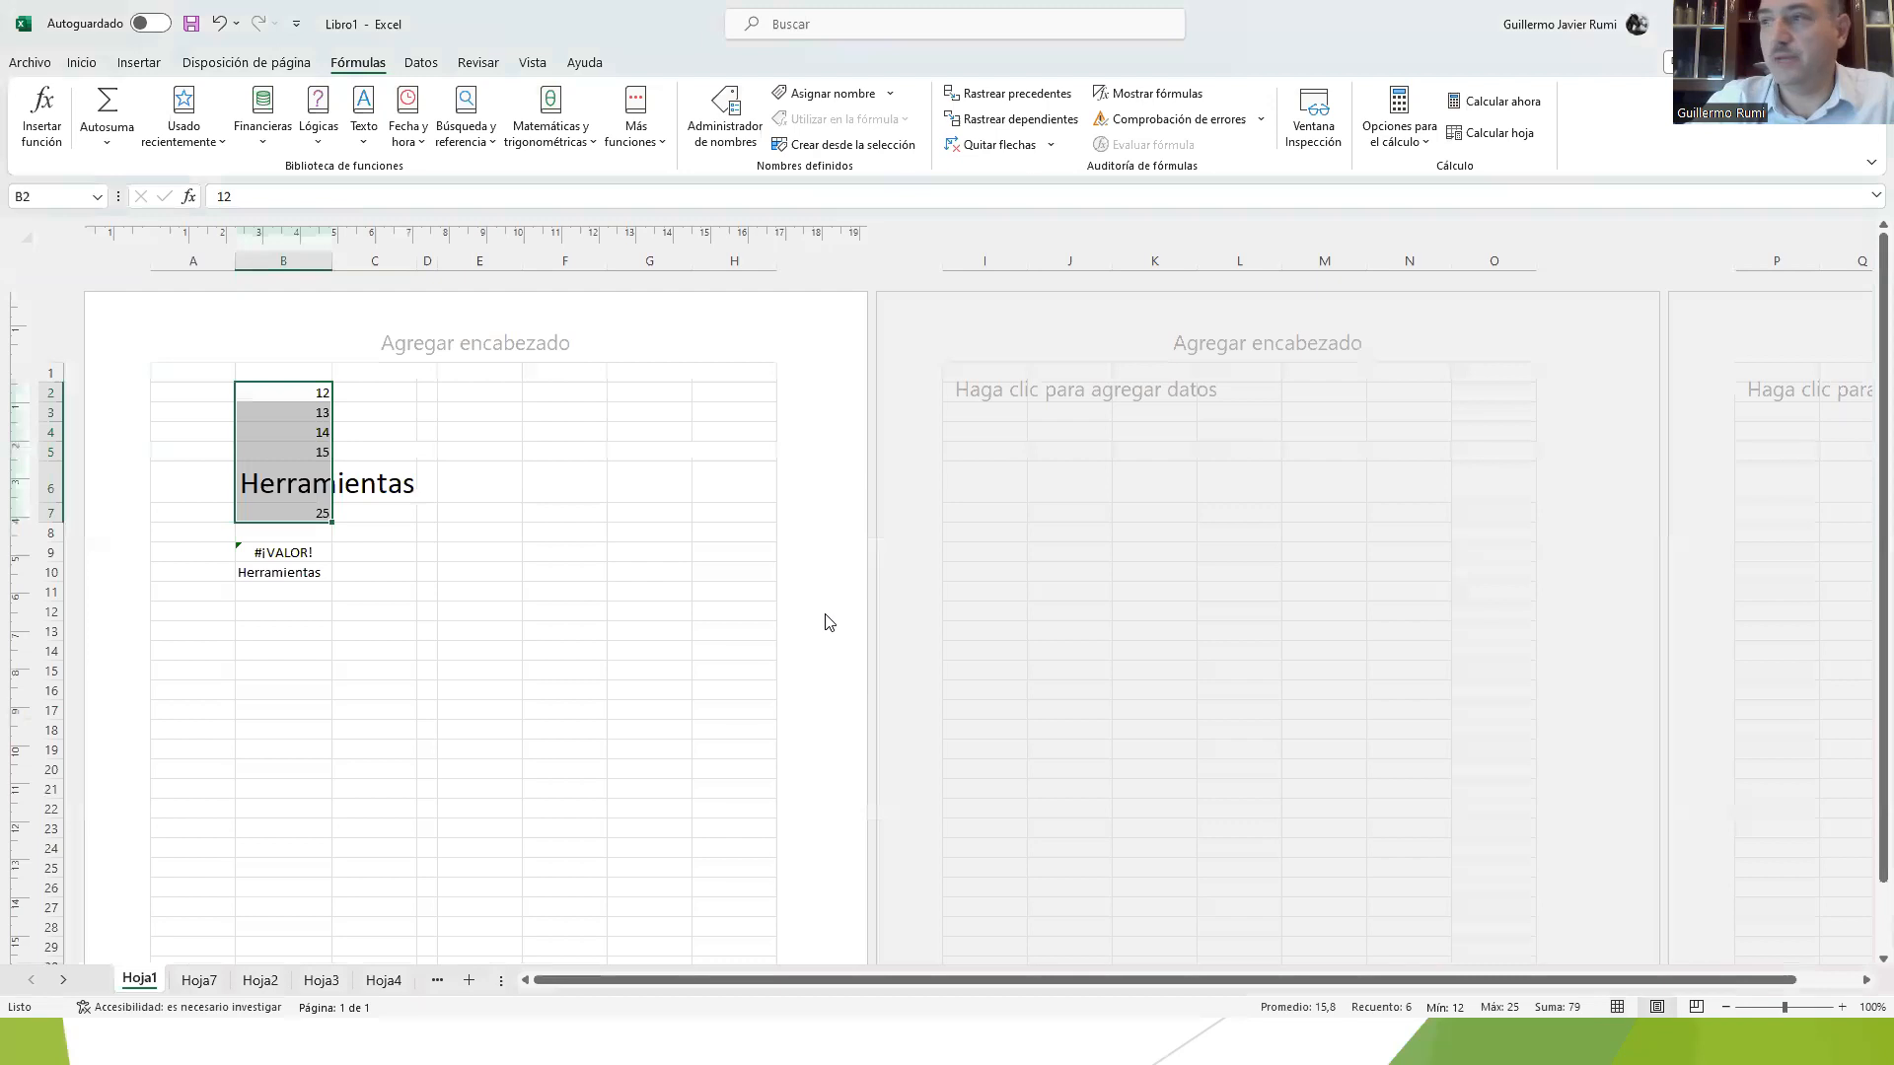
pyautogui.scroll(-8, 549, 591)
pyautogui.scroll(8, 550, 591)
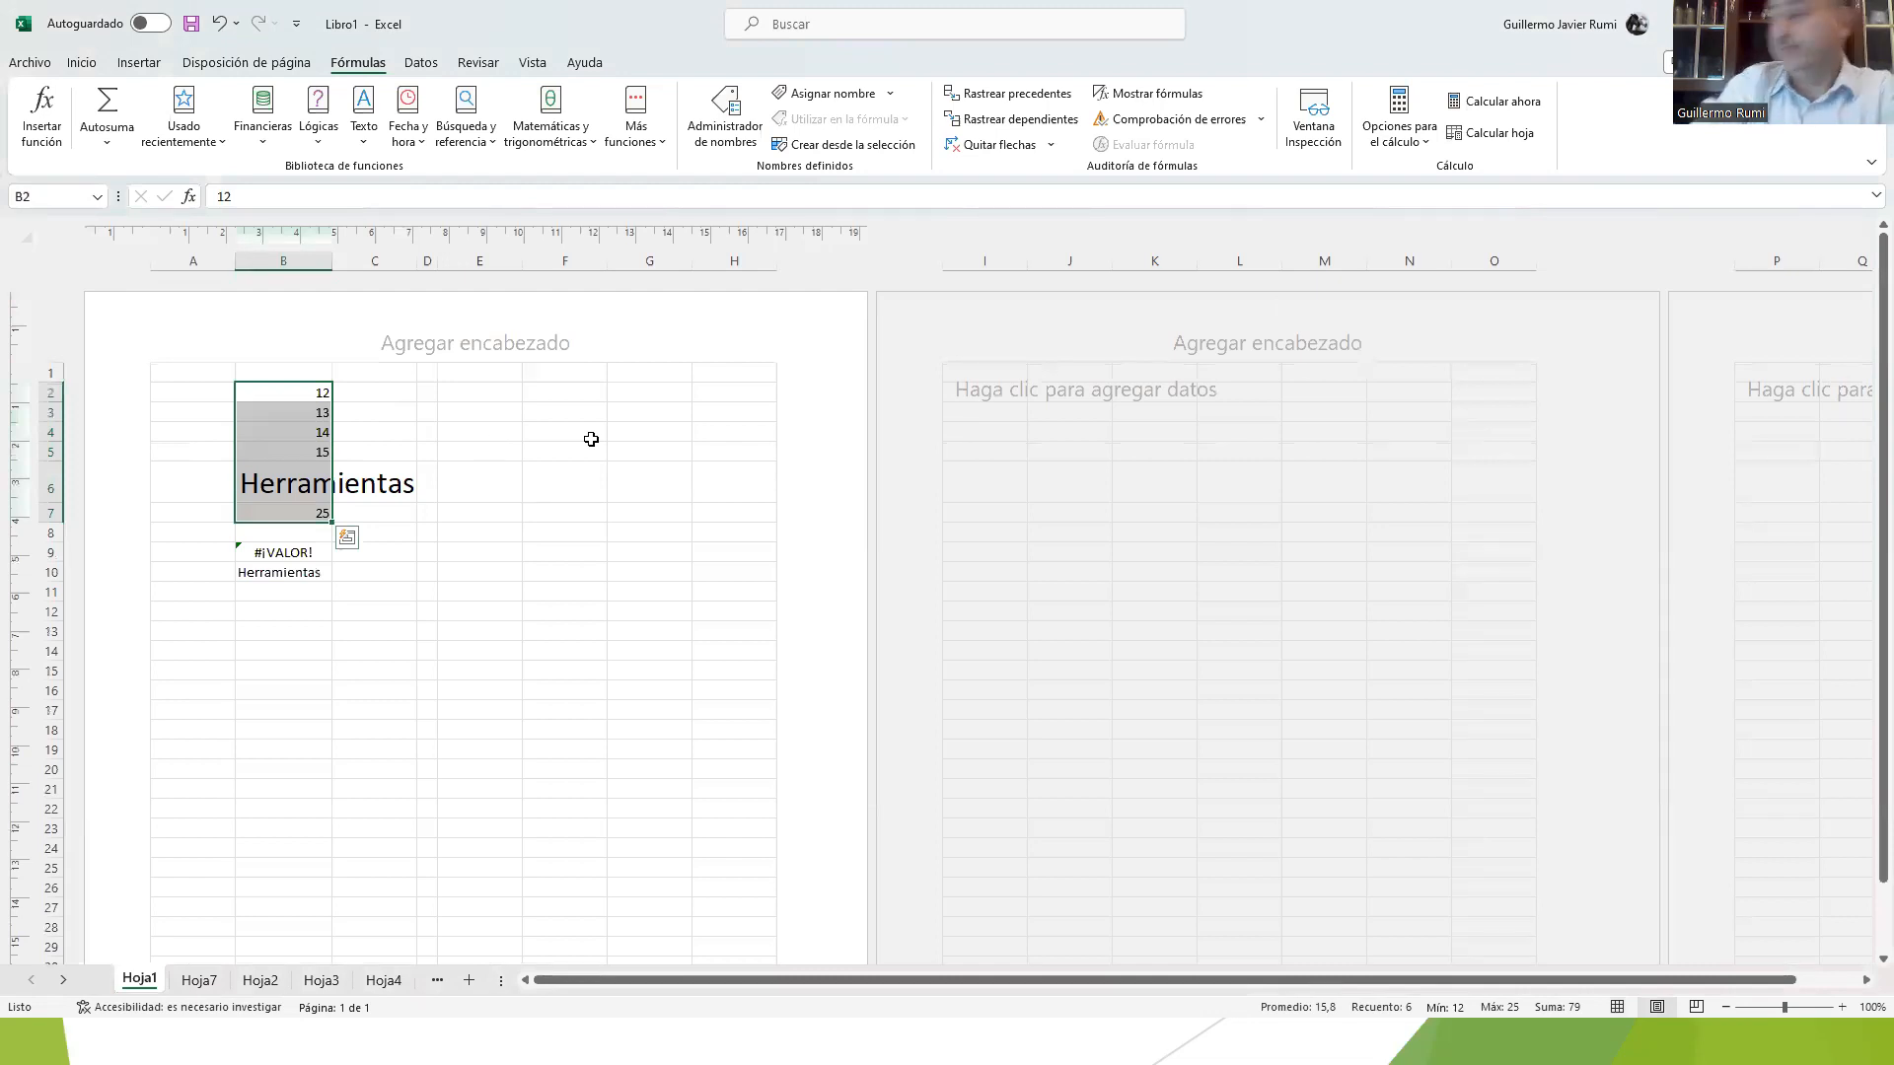
# Step: View Hoja1 in Page Break Preview, compare the Normal and Page Layout views again, and finish in Normal view
pyautogui.click(1697, 1007)
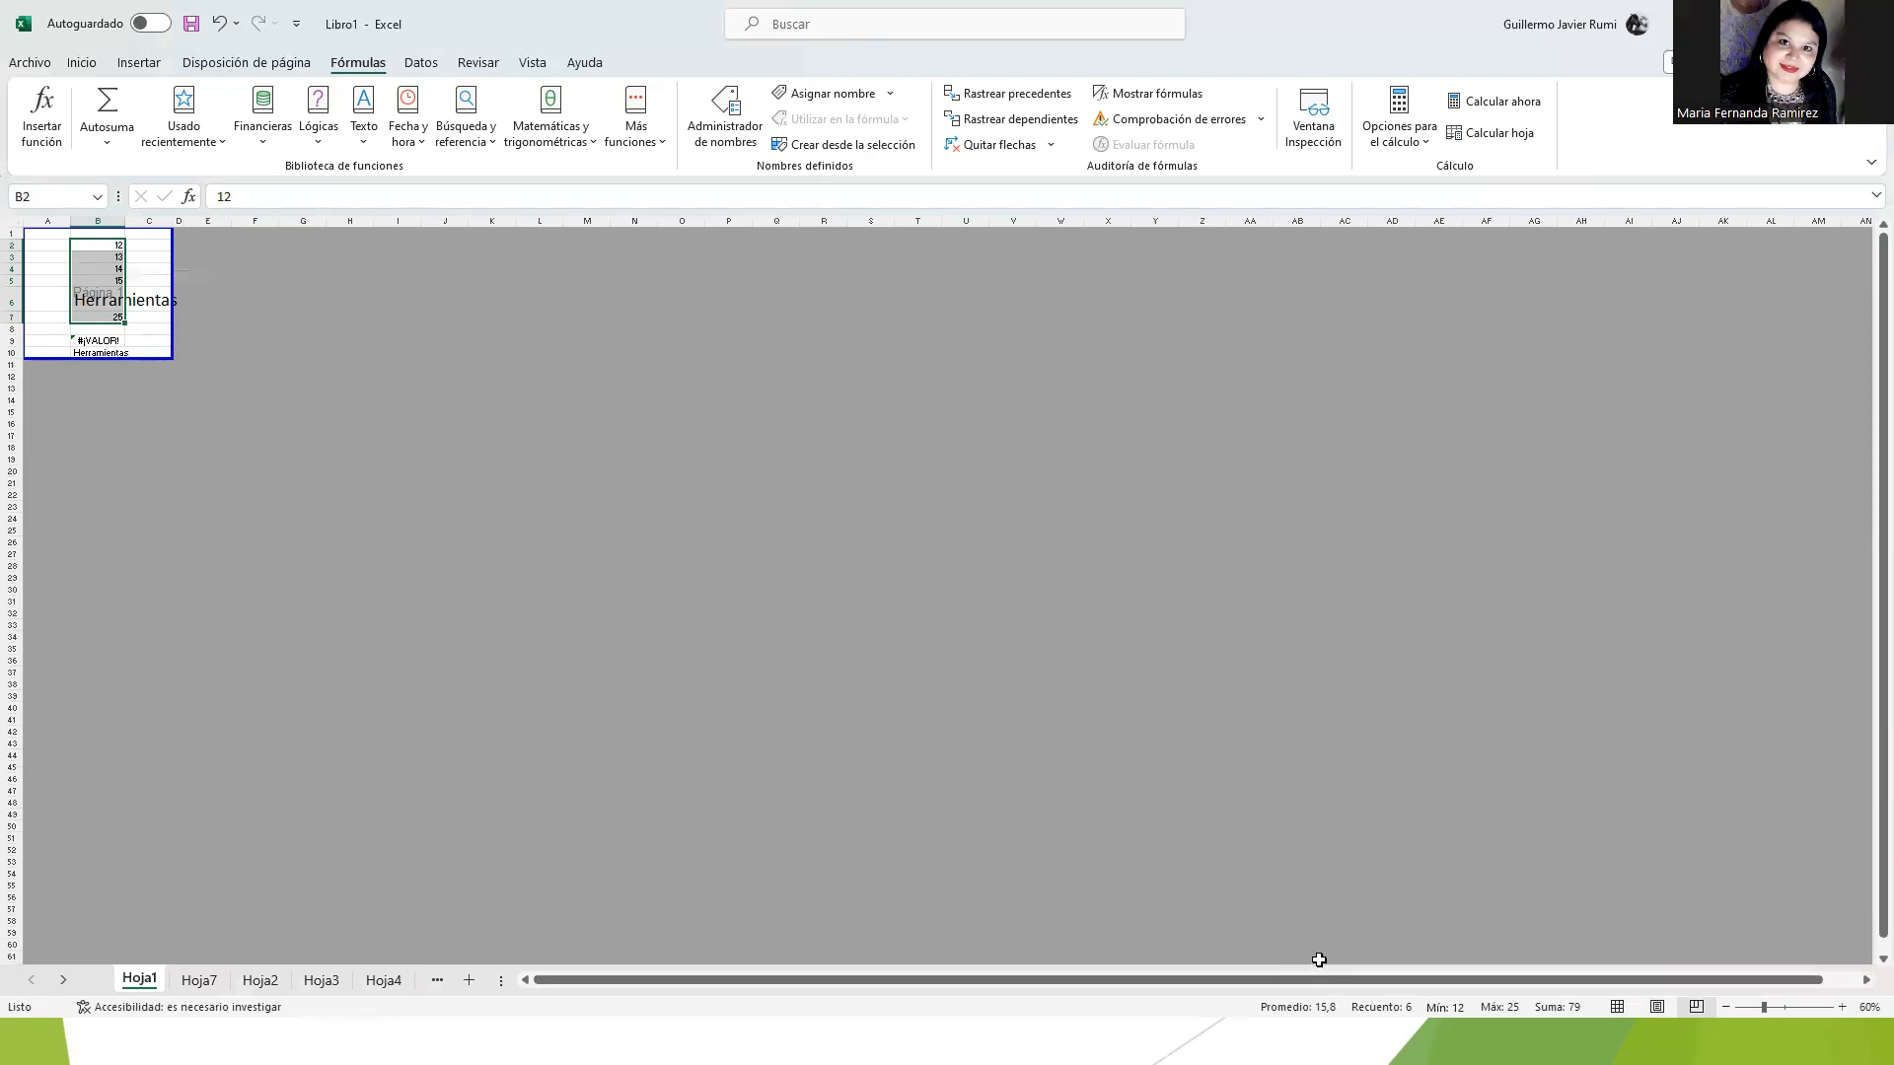
pyautogui.click(1615, 1009)
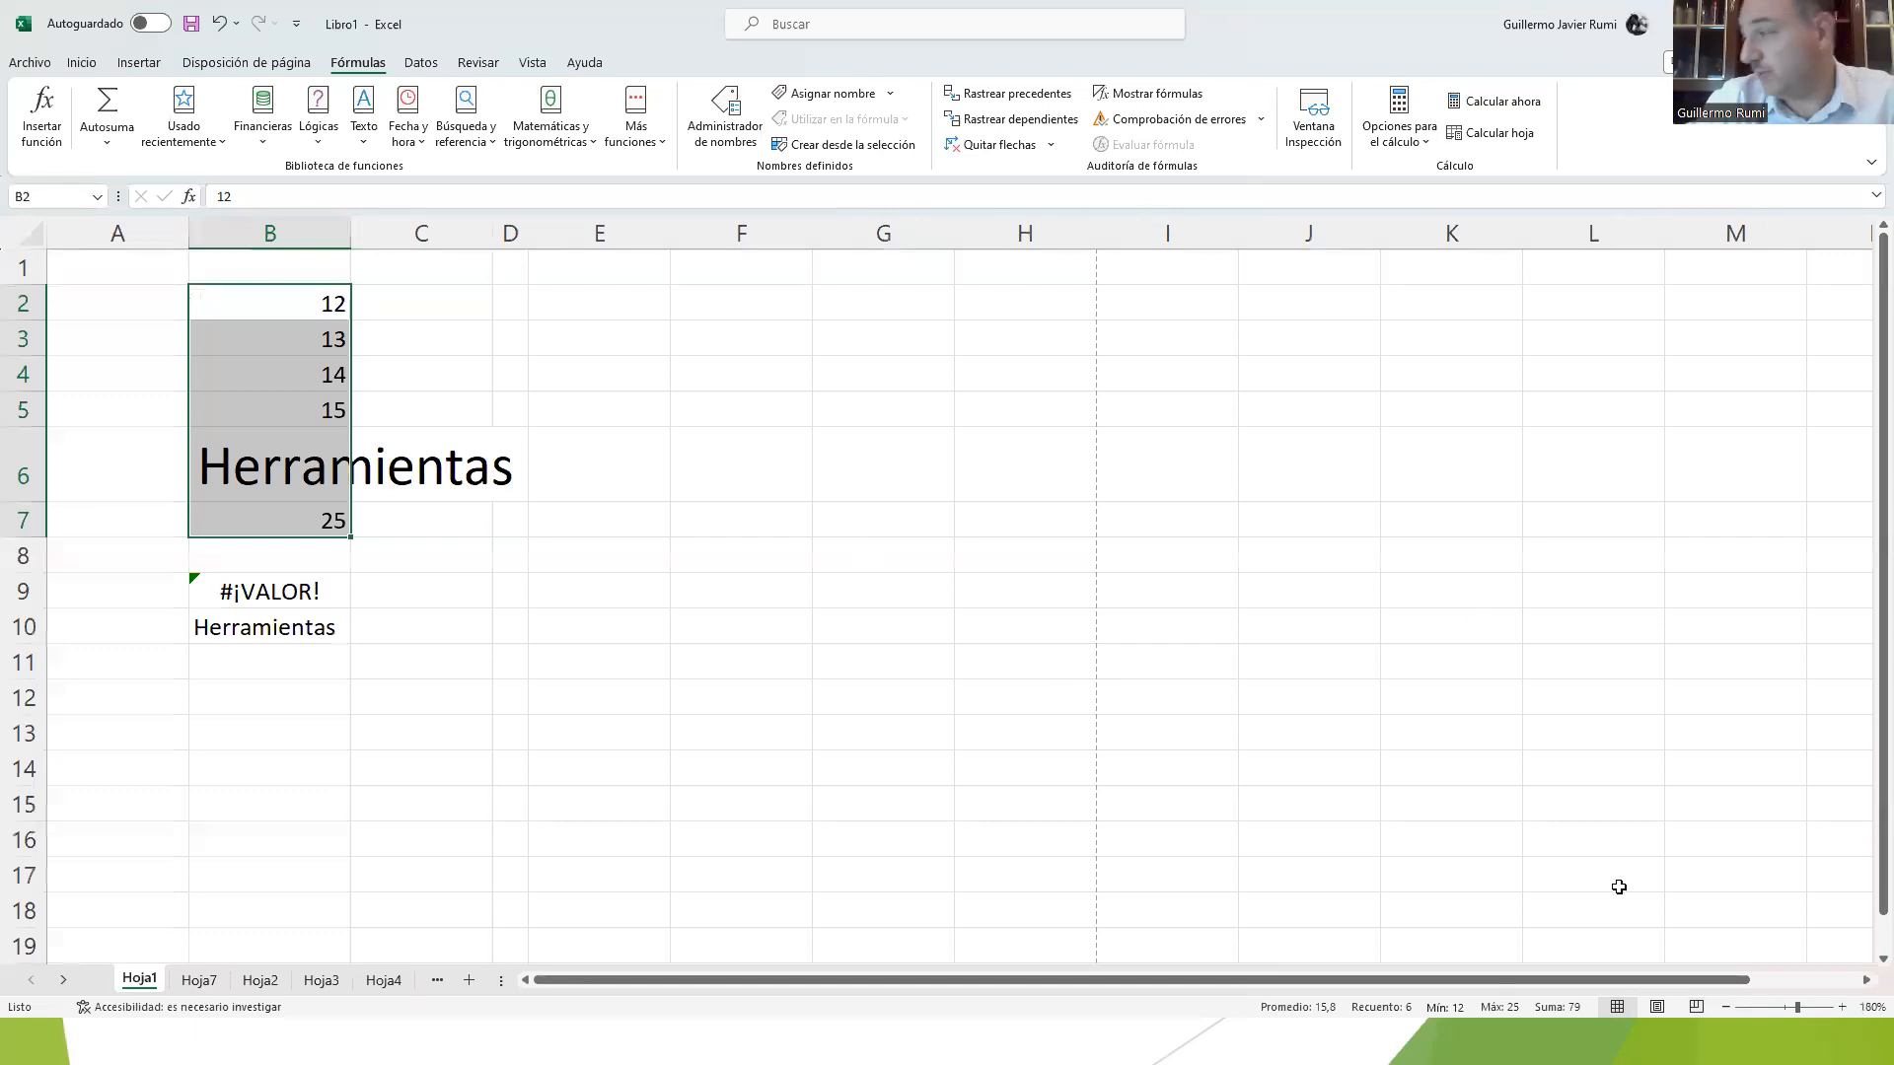
pyautogui.click(1649, 1010)
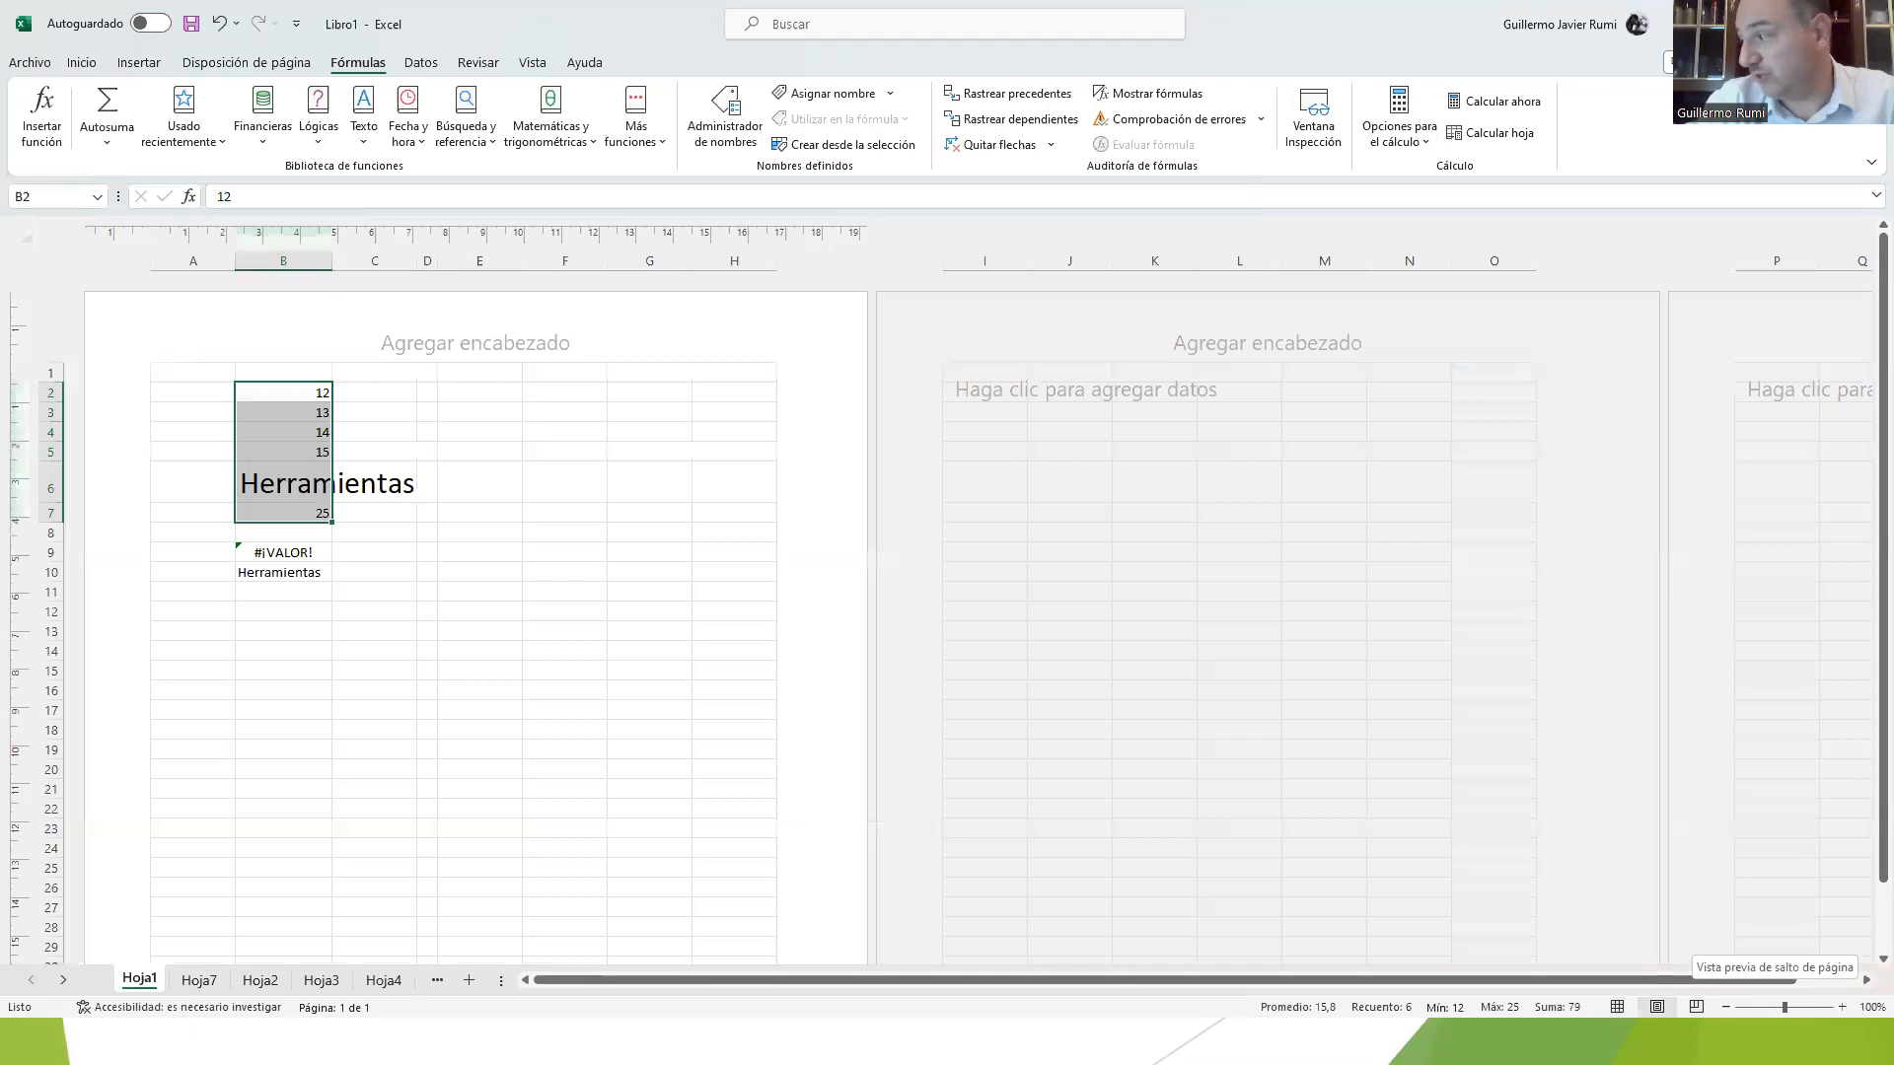
pyautogui.click(1617, 1007)
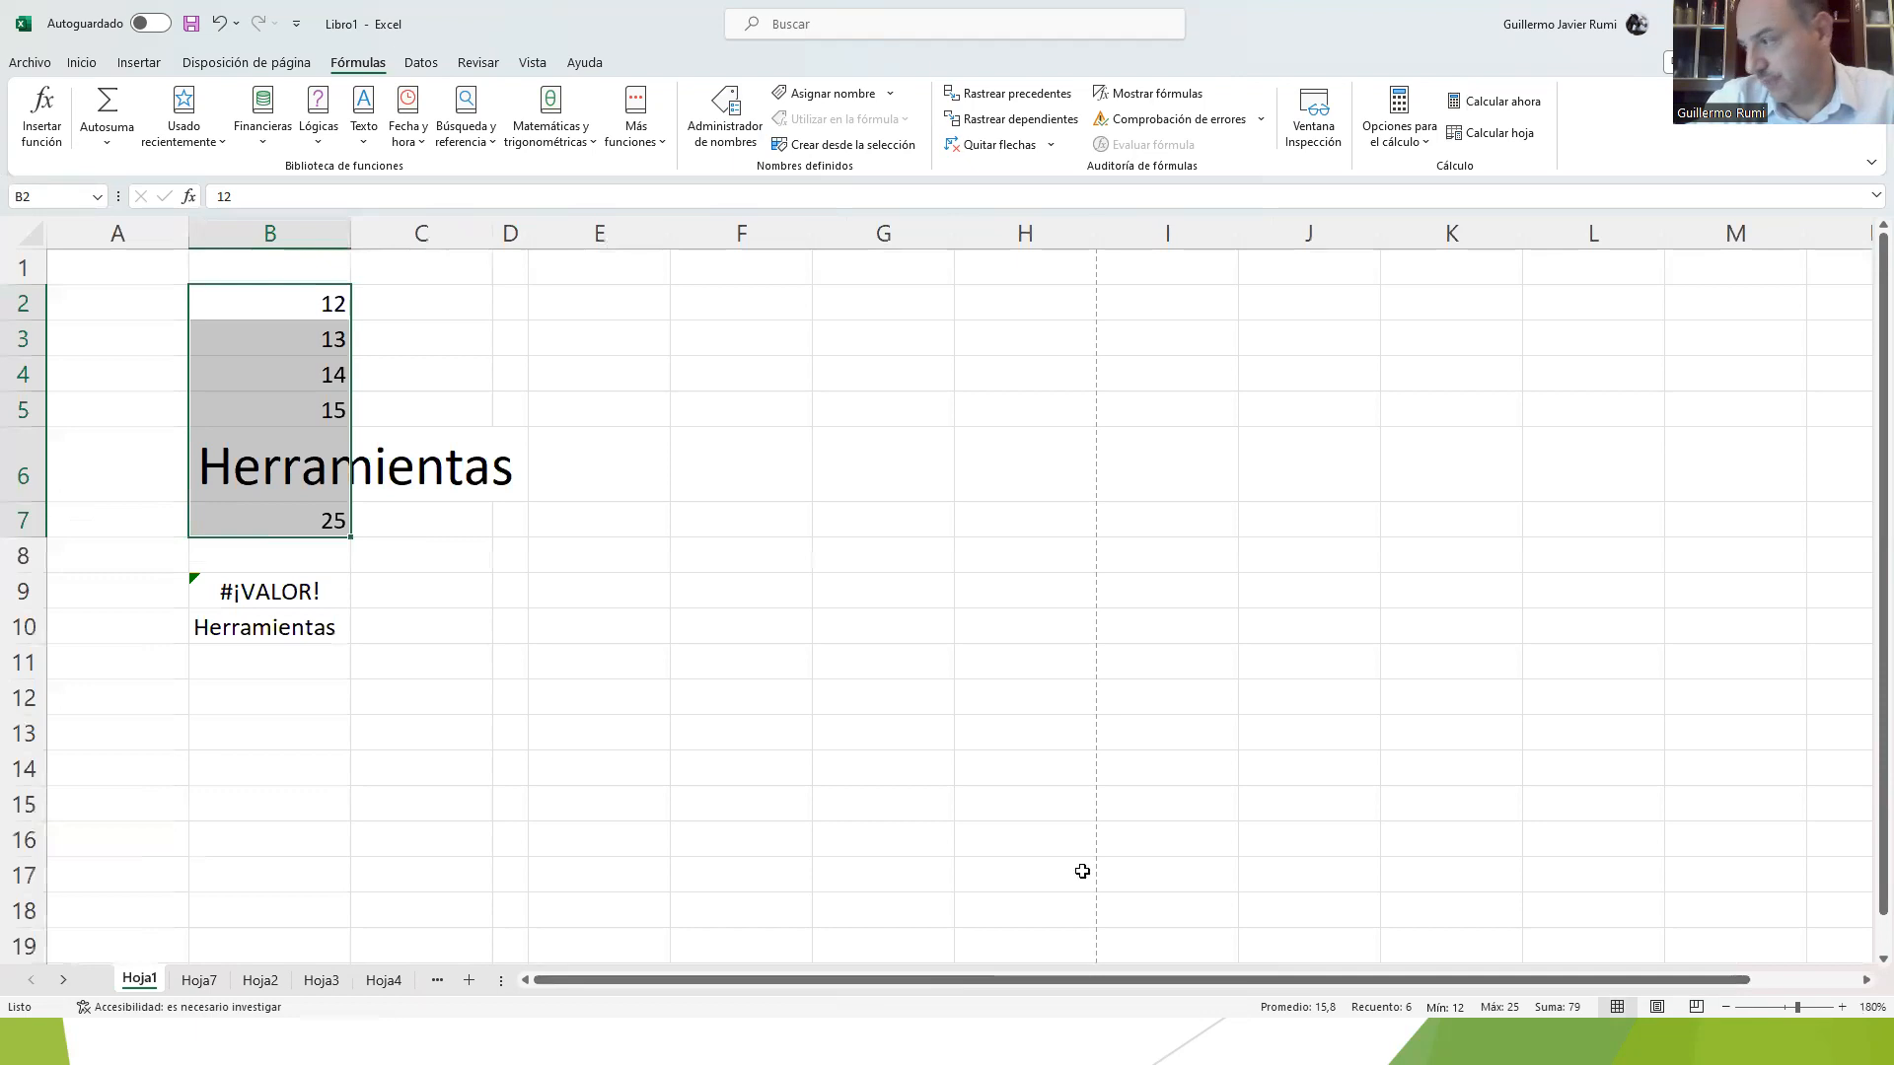
# Step: Switch from the workbook to the presentation slide that labels the parts of the worksheet window
pyautogui.click(578, 876)
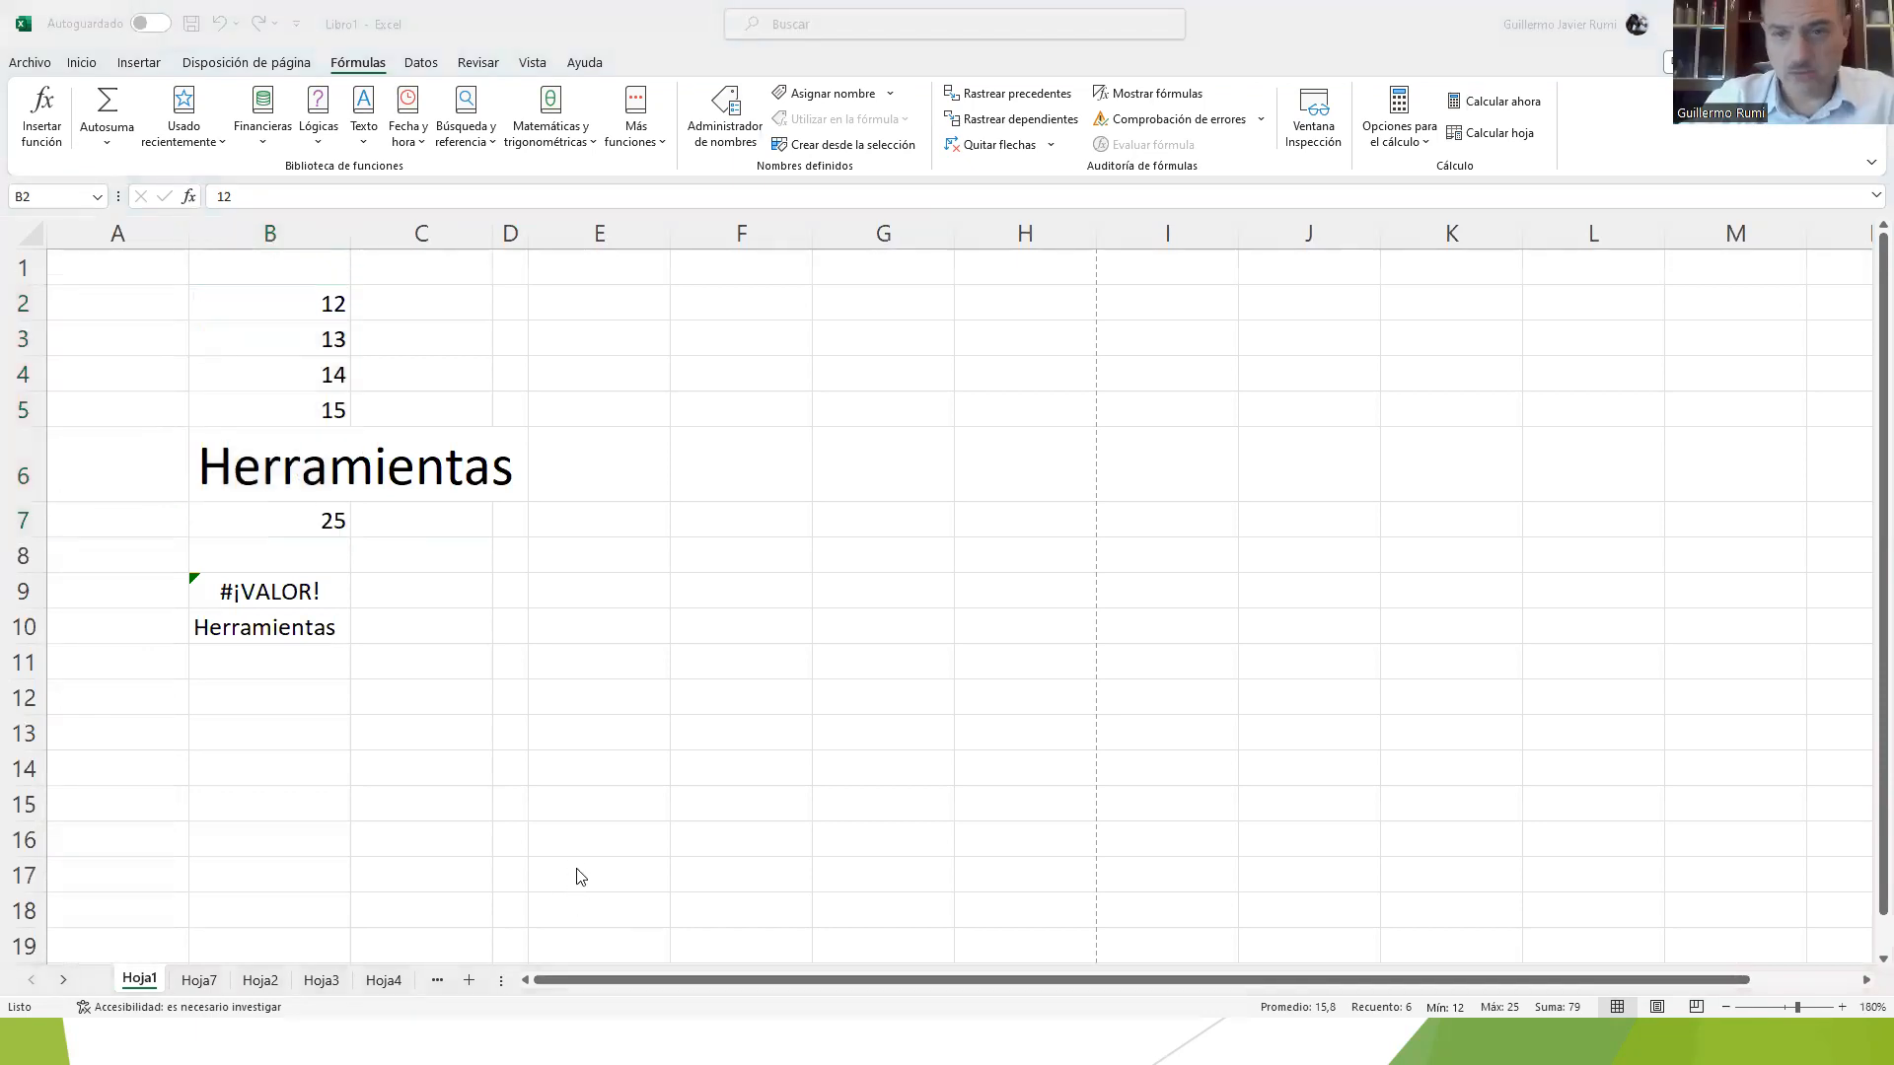
pyautogui.click(580, 877)
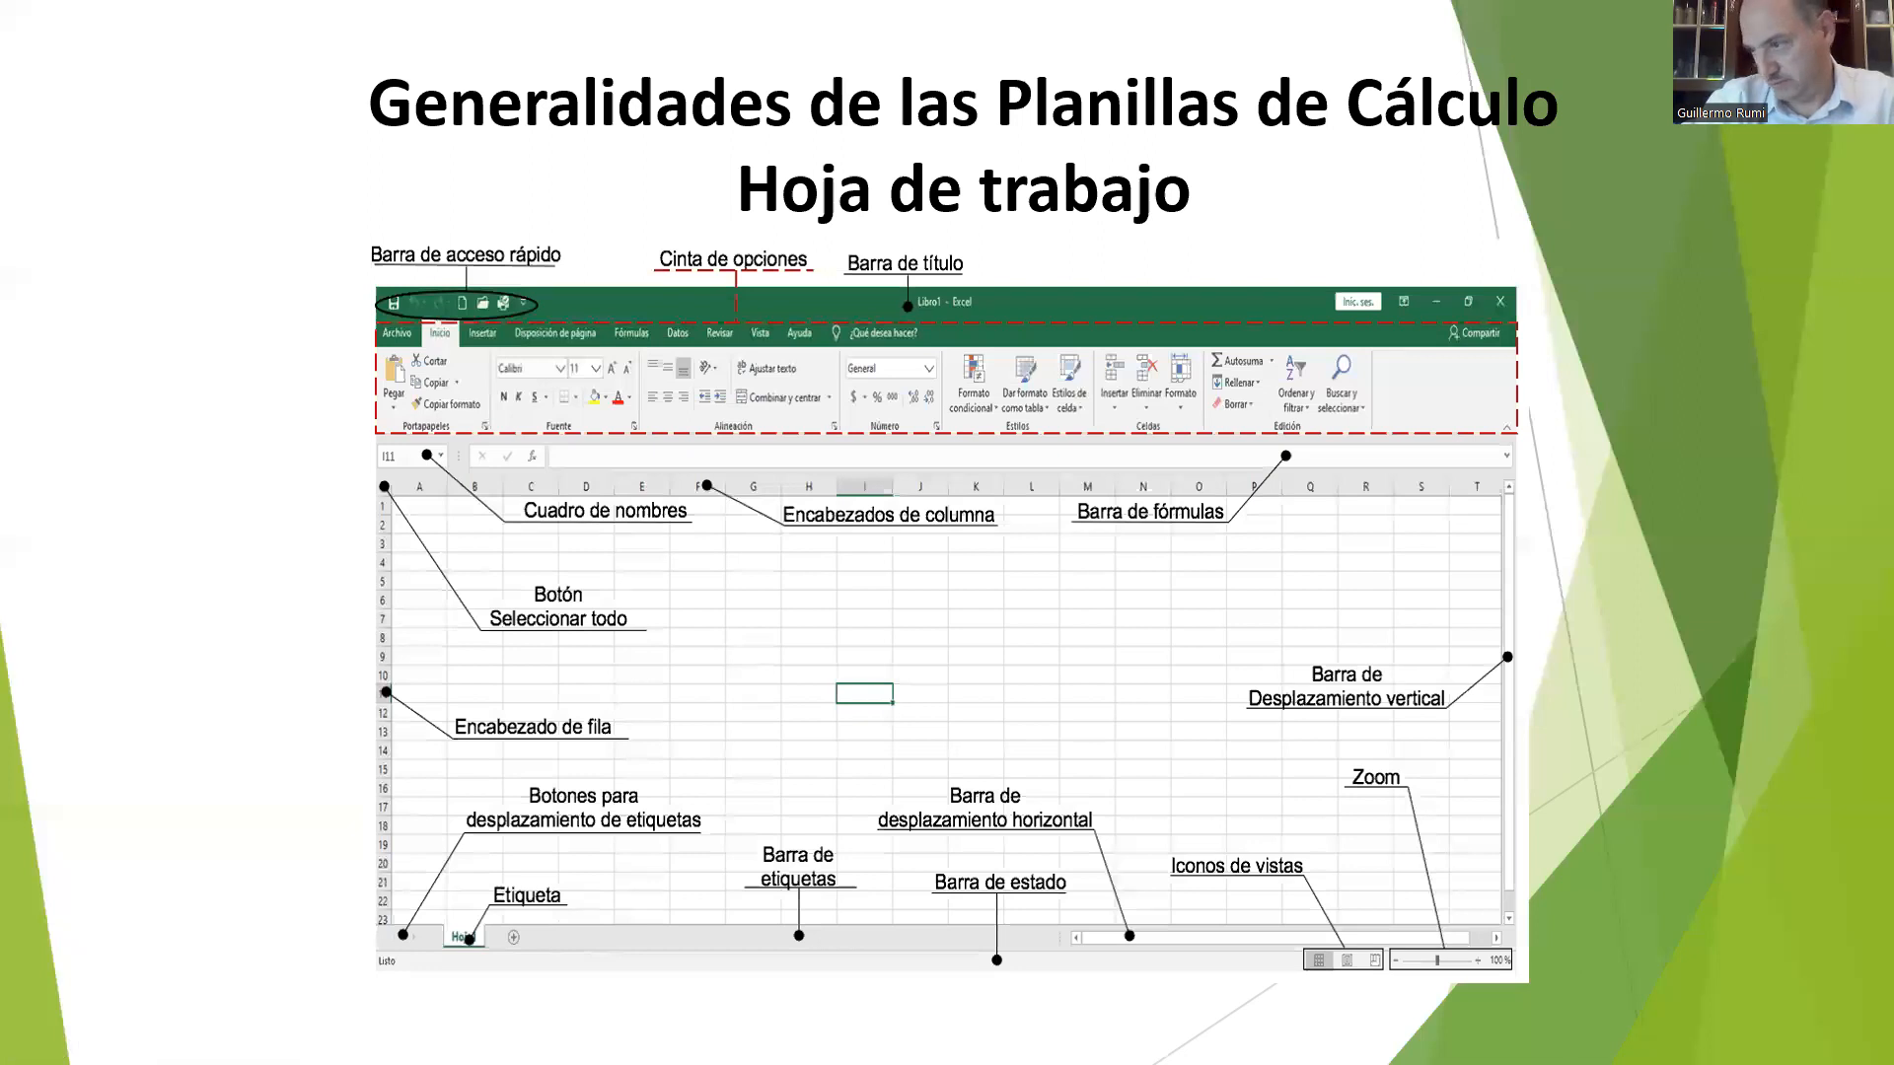
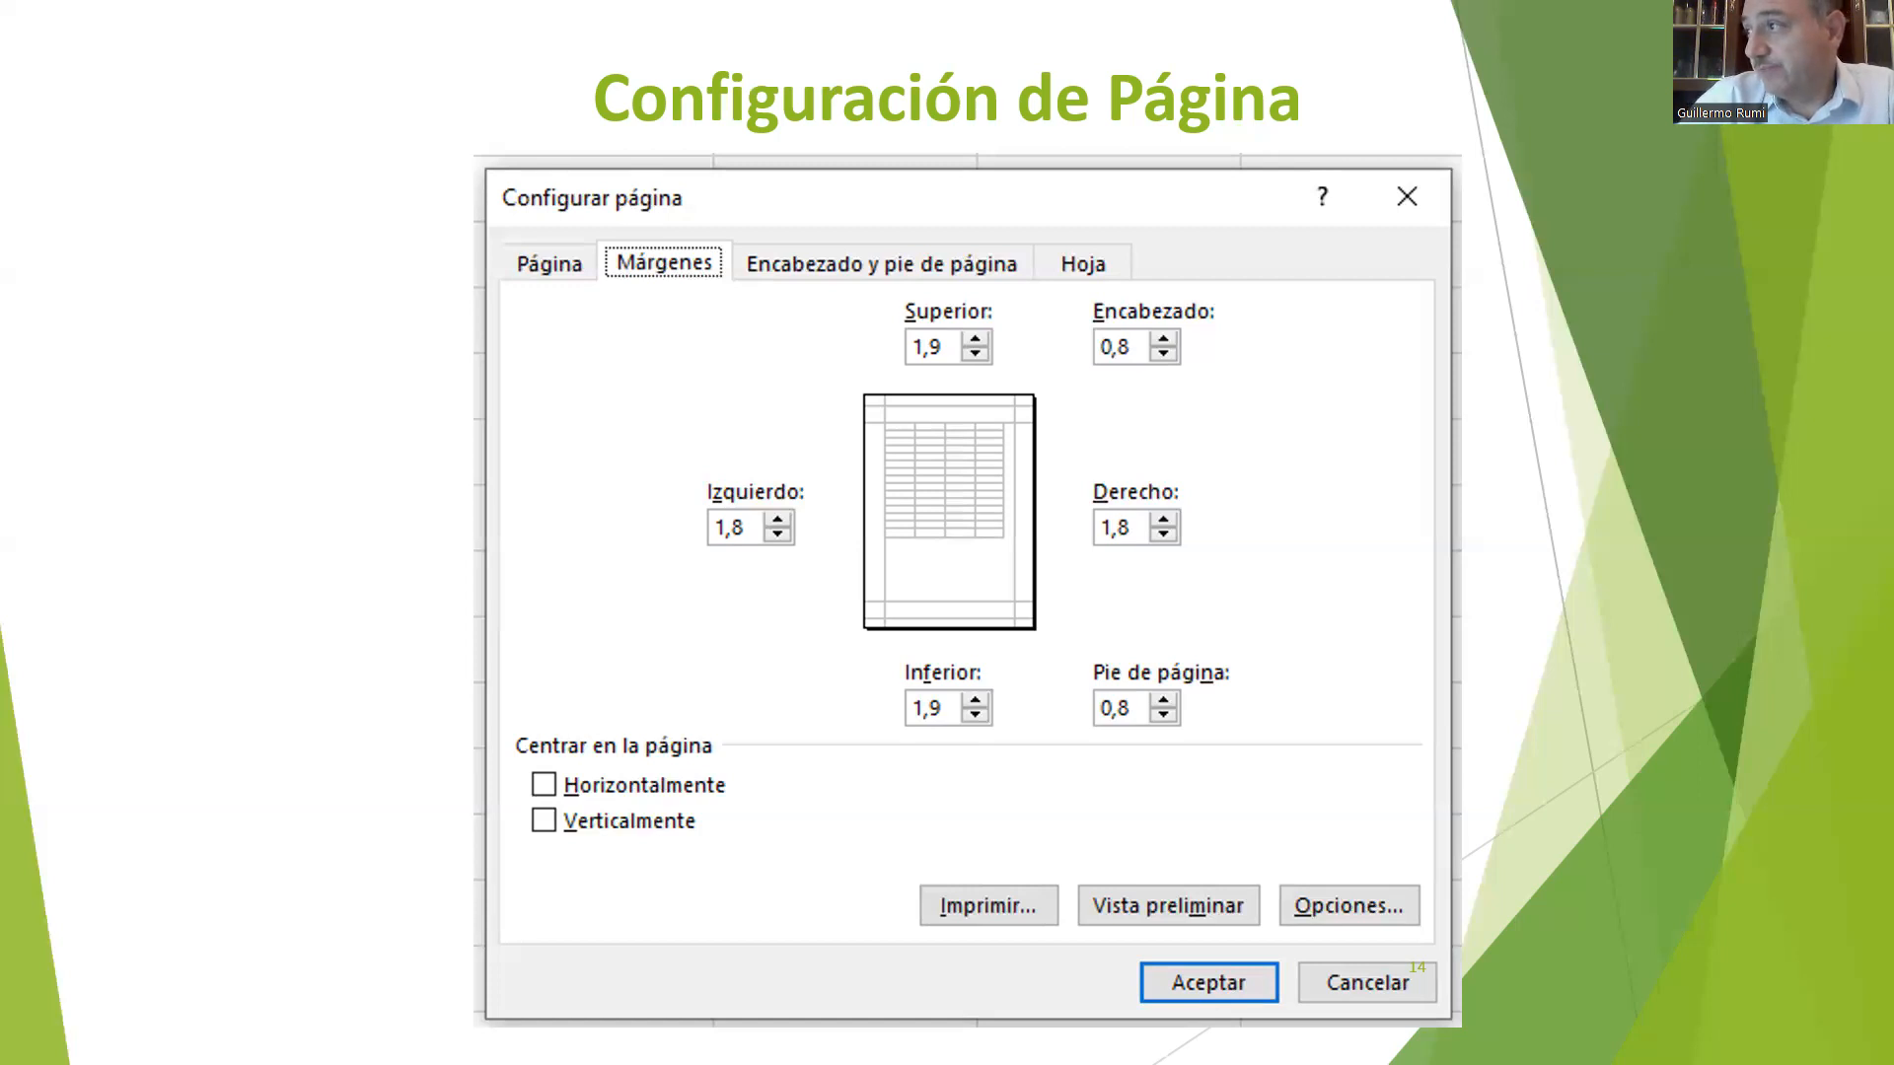
# Step: Go through the Configuración de Página and Fórmulas slides, and finish on the Formulas - Referencias slide about relative references
pyautogui.click(576, 489)
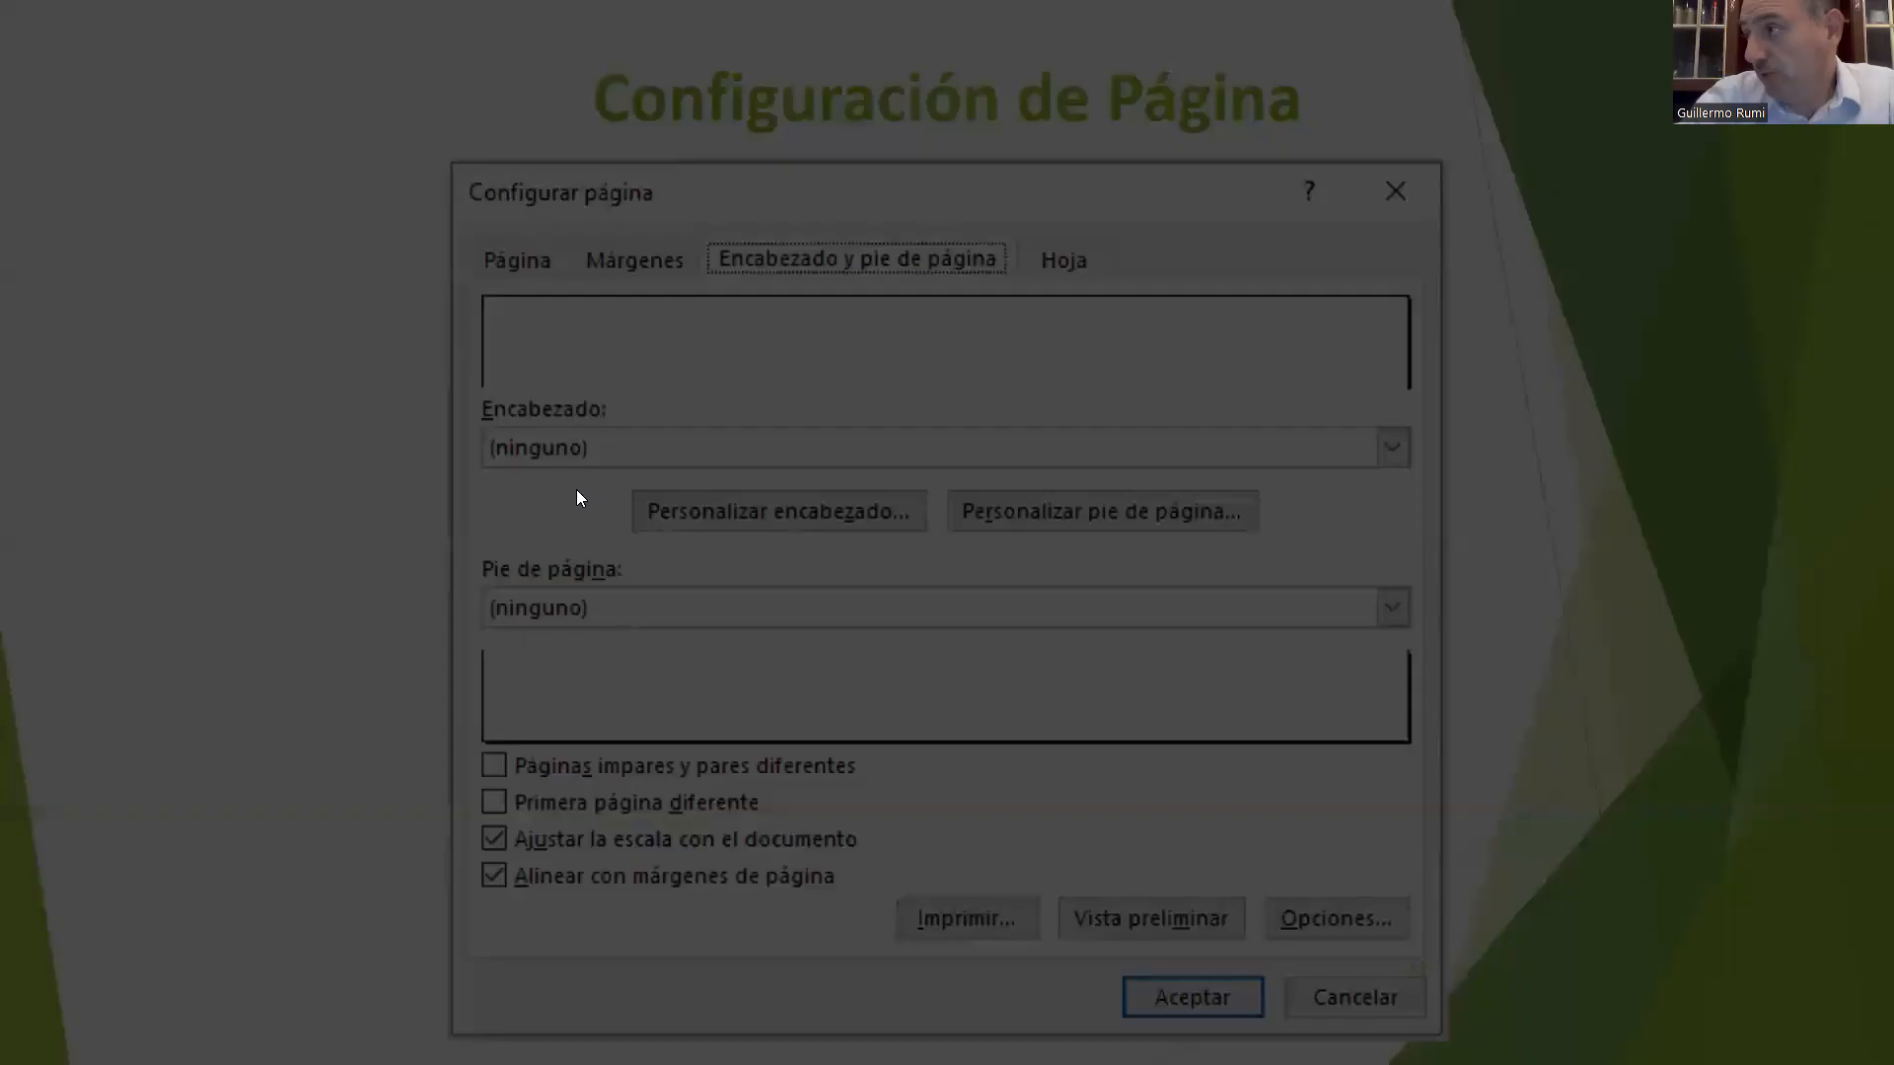
pyautogui.click(579, 497)
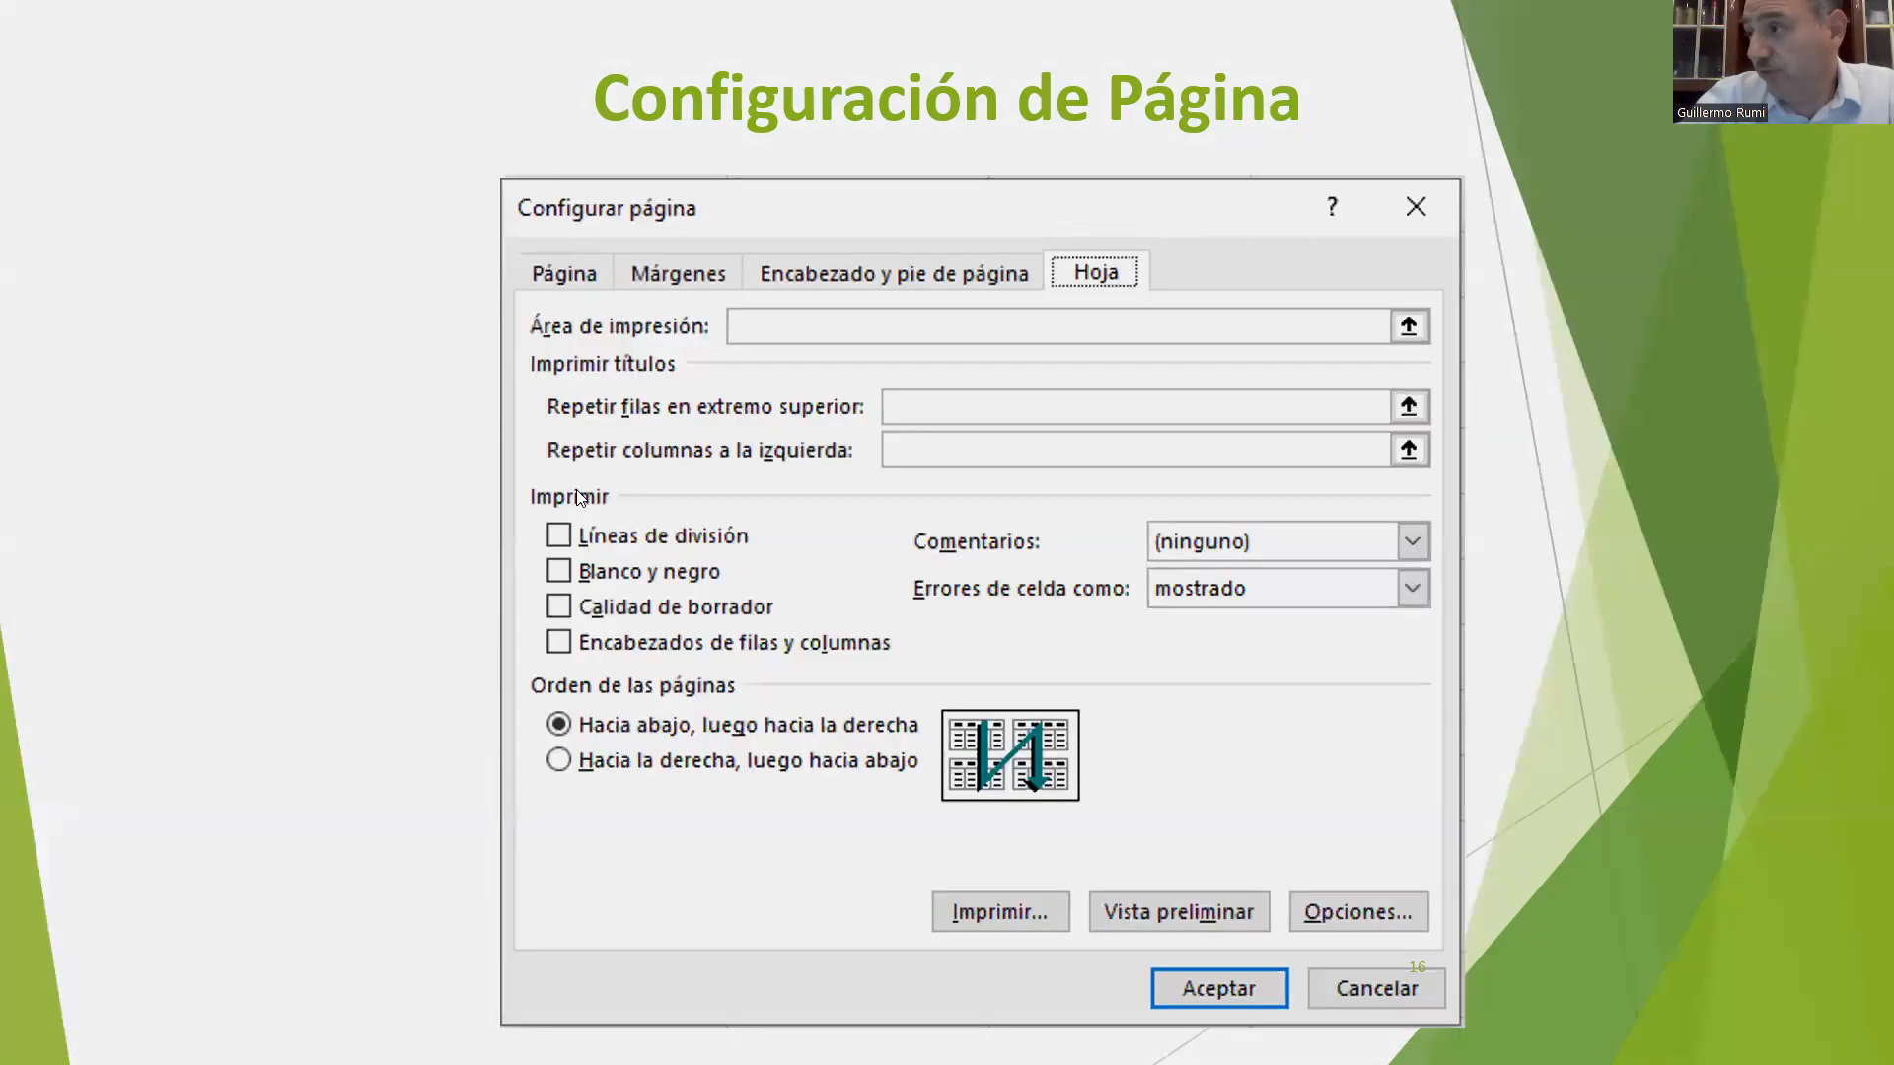
pyautogui.press('Right')
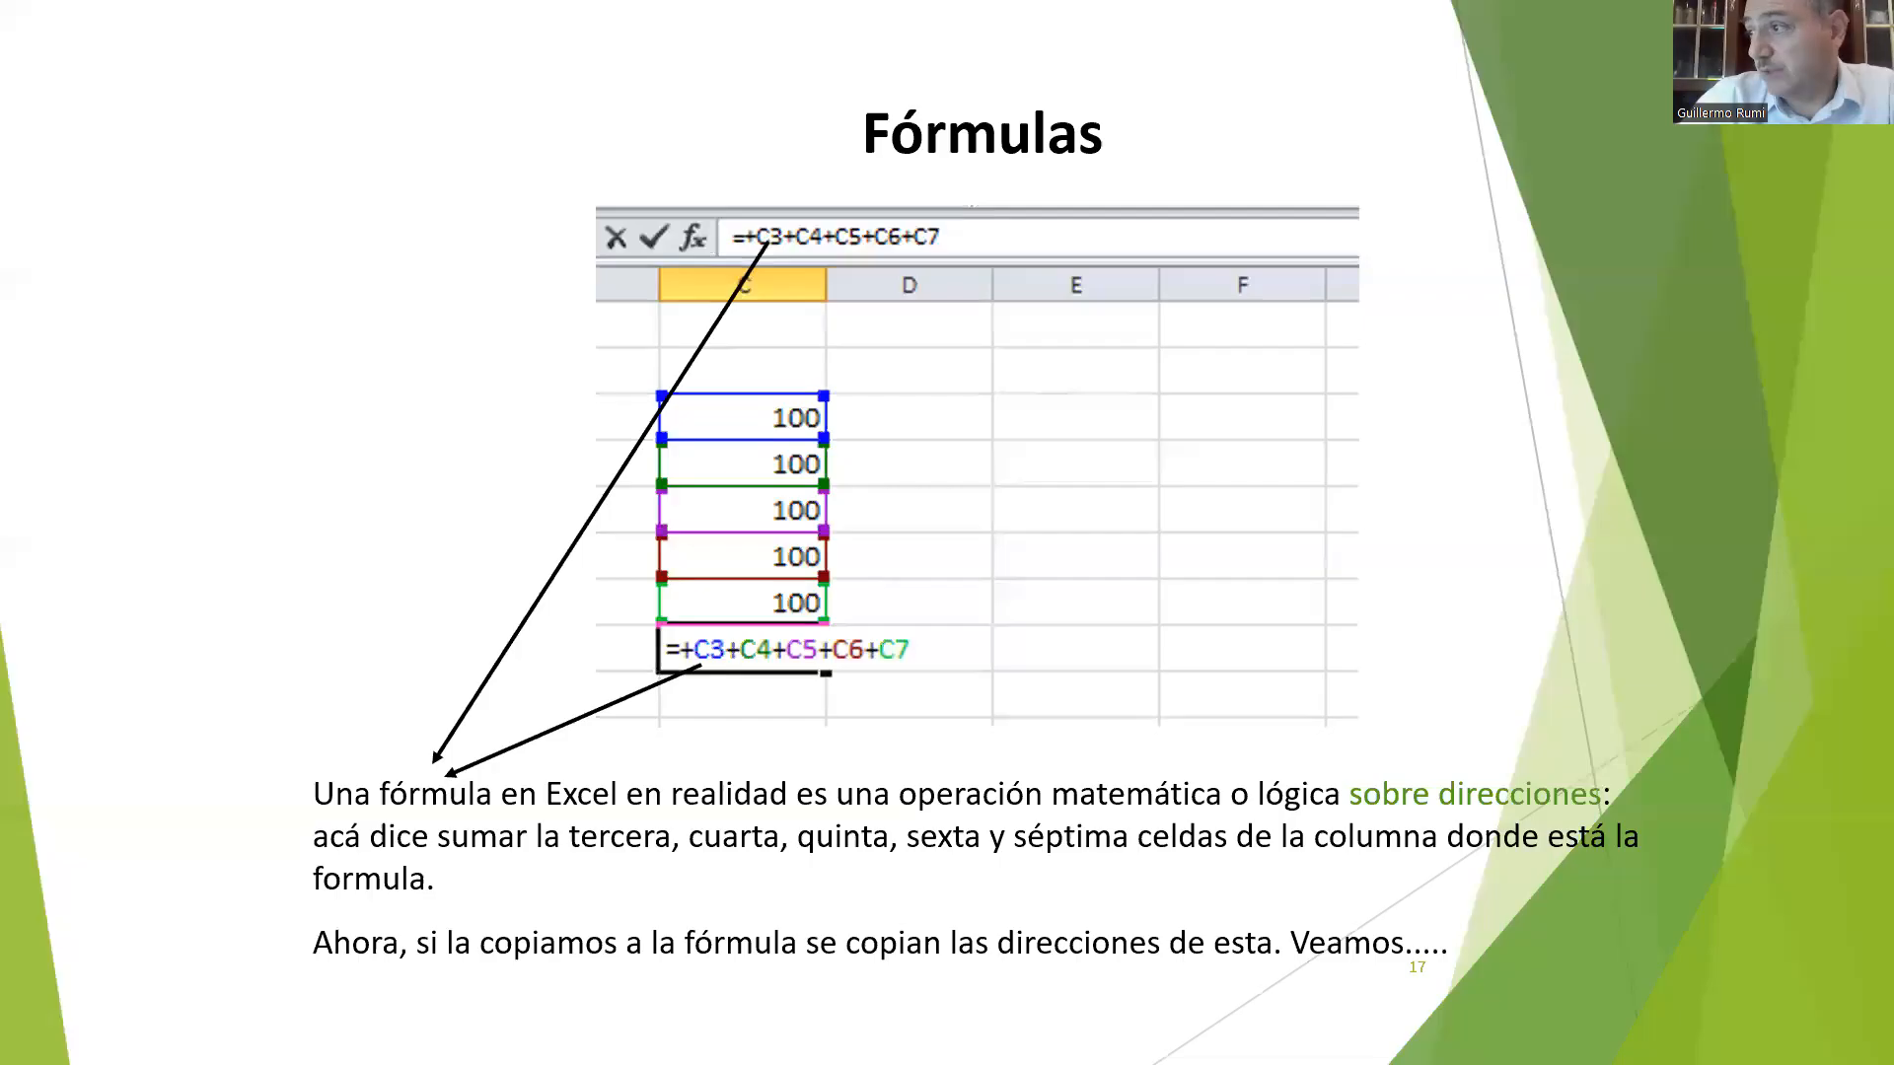
pyautogui.press('Right')
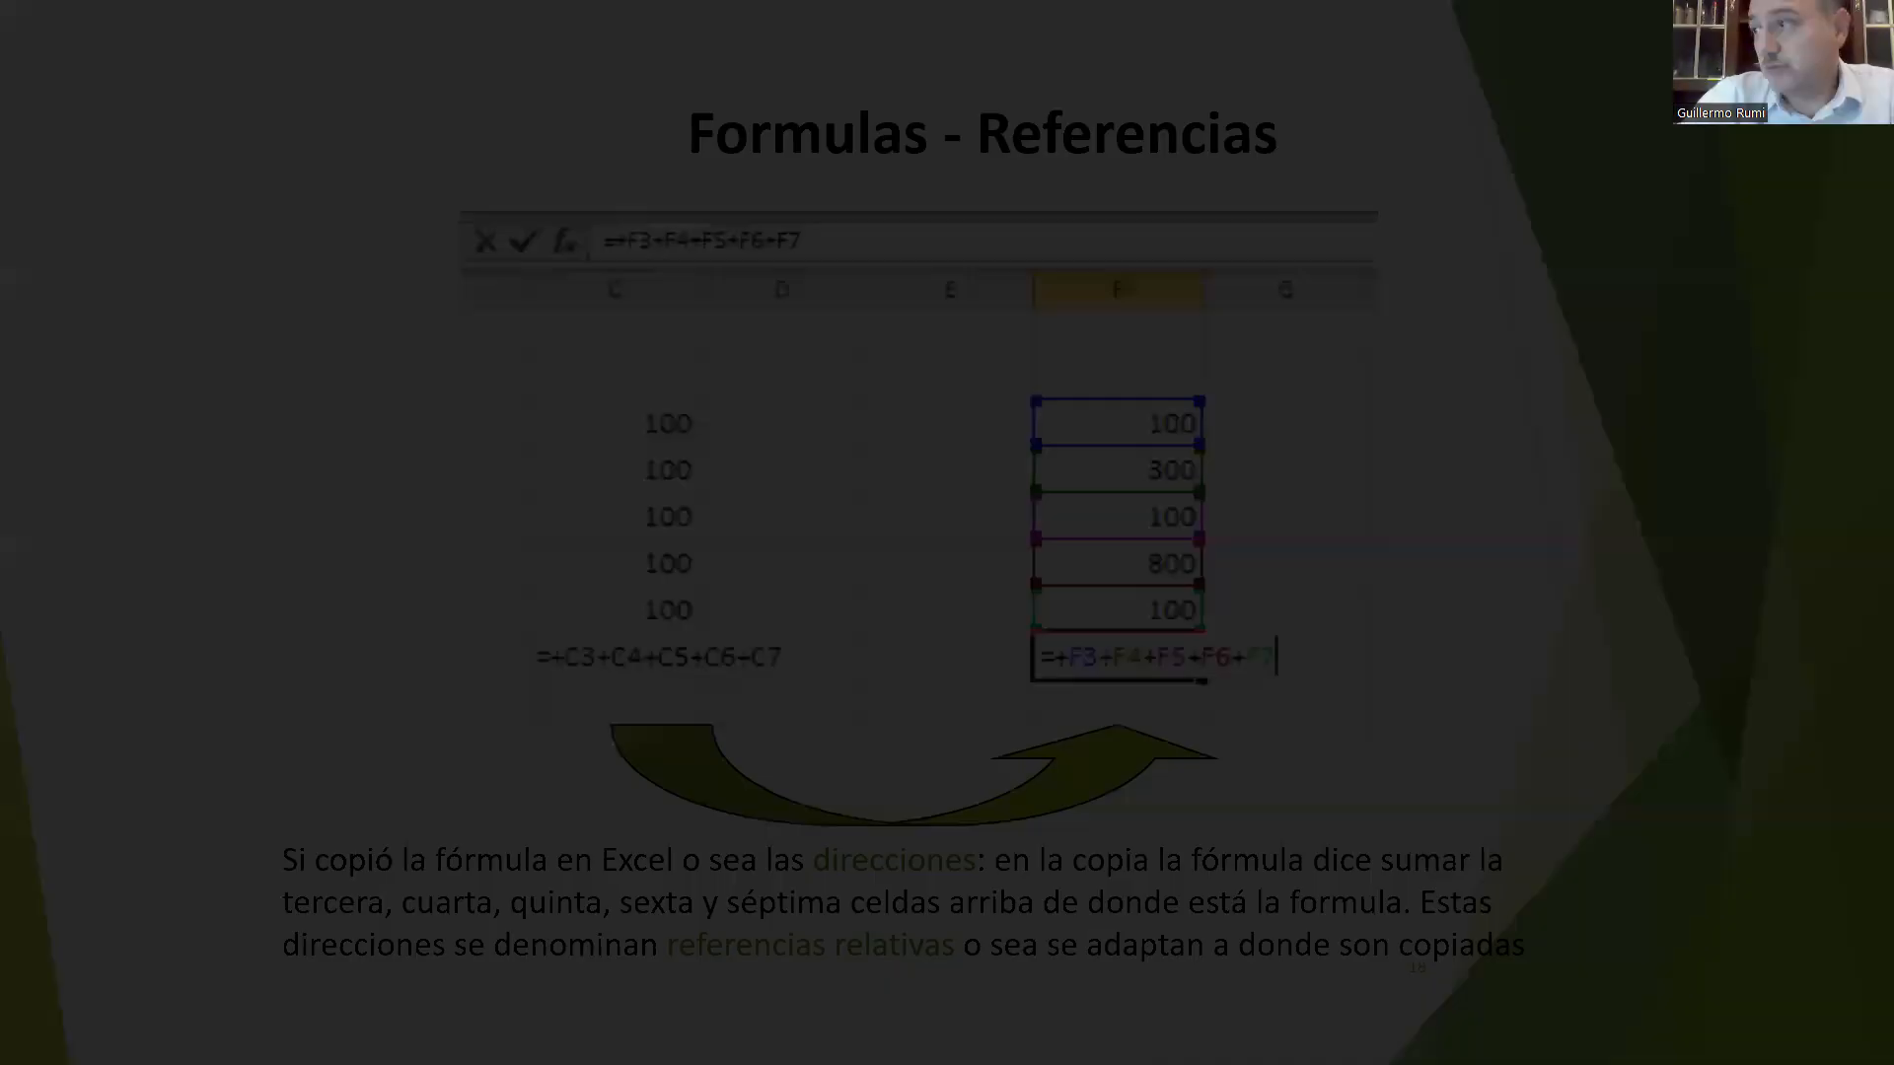
pyautogui.press('Right')
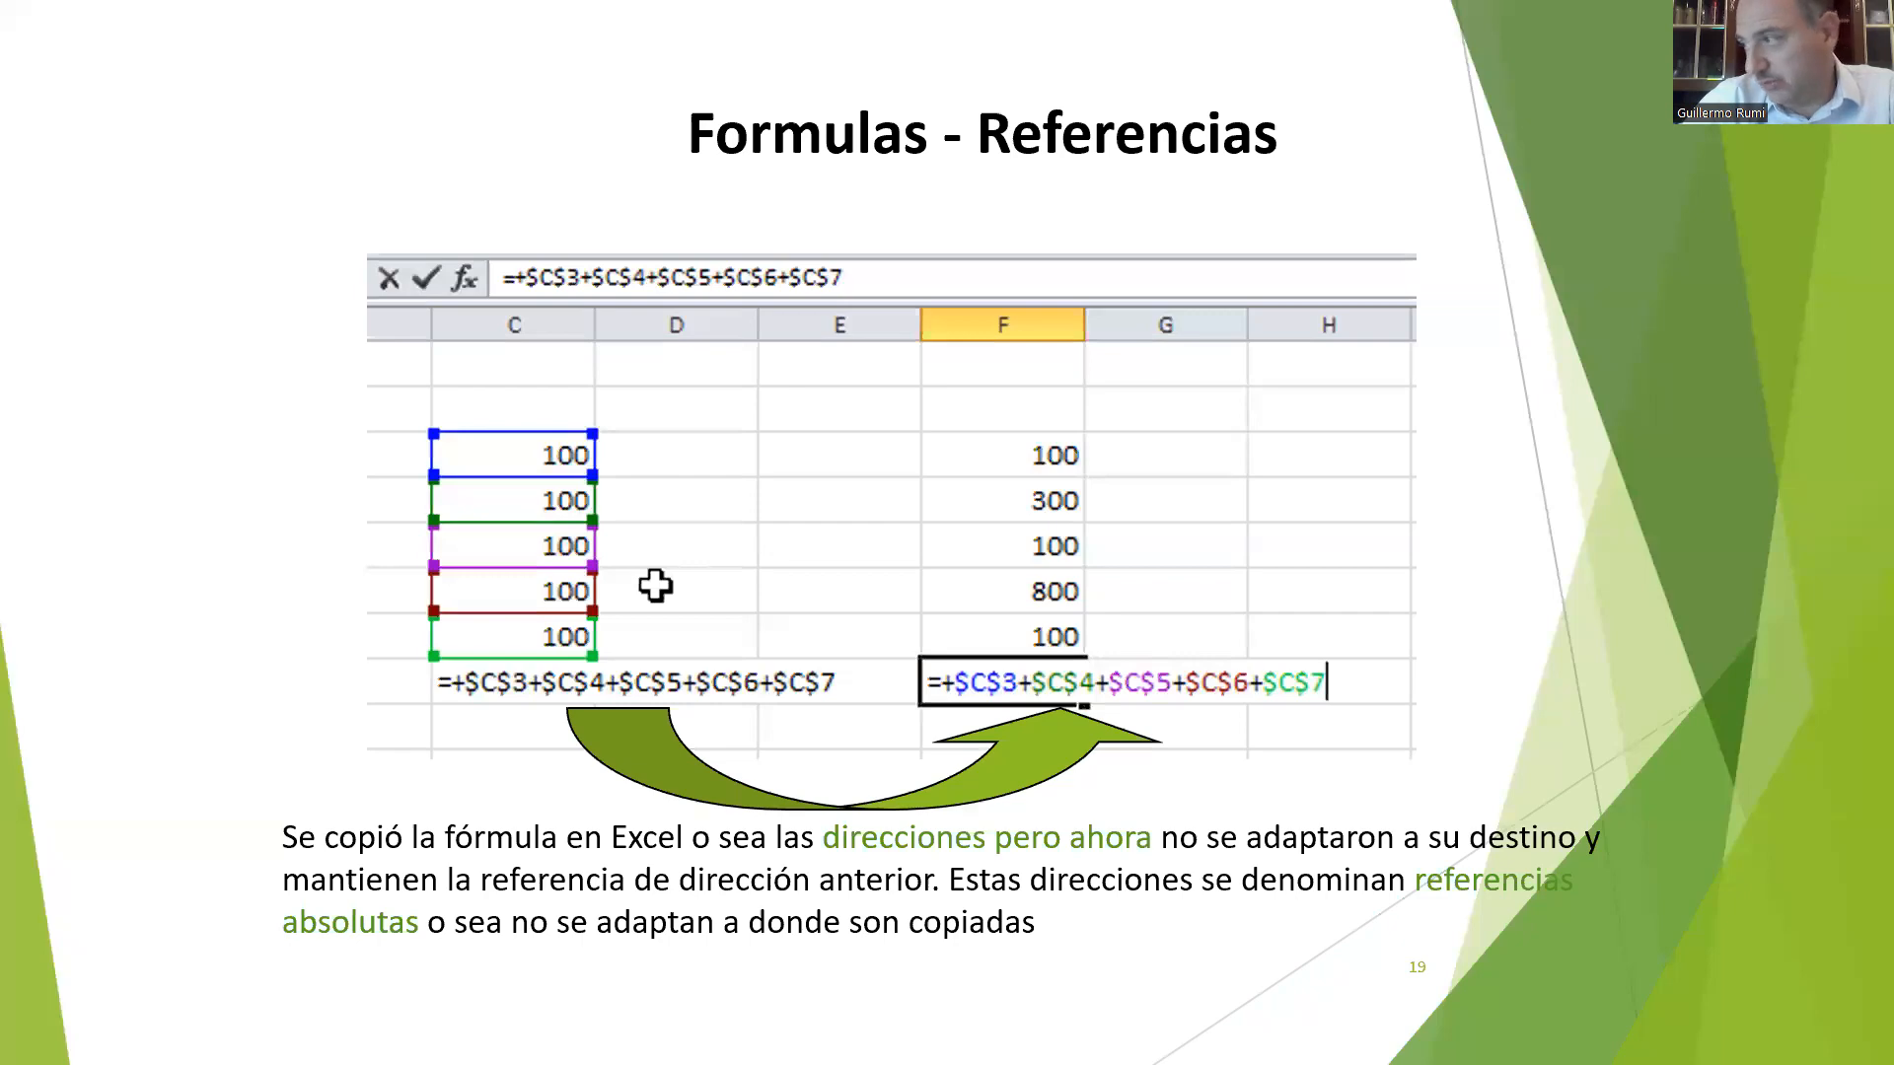
pyautogui.press('Left')
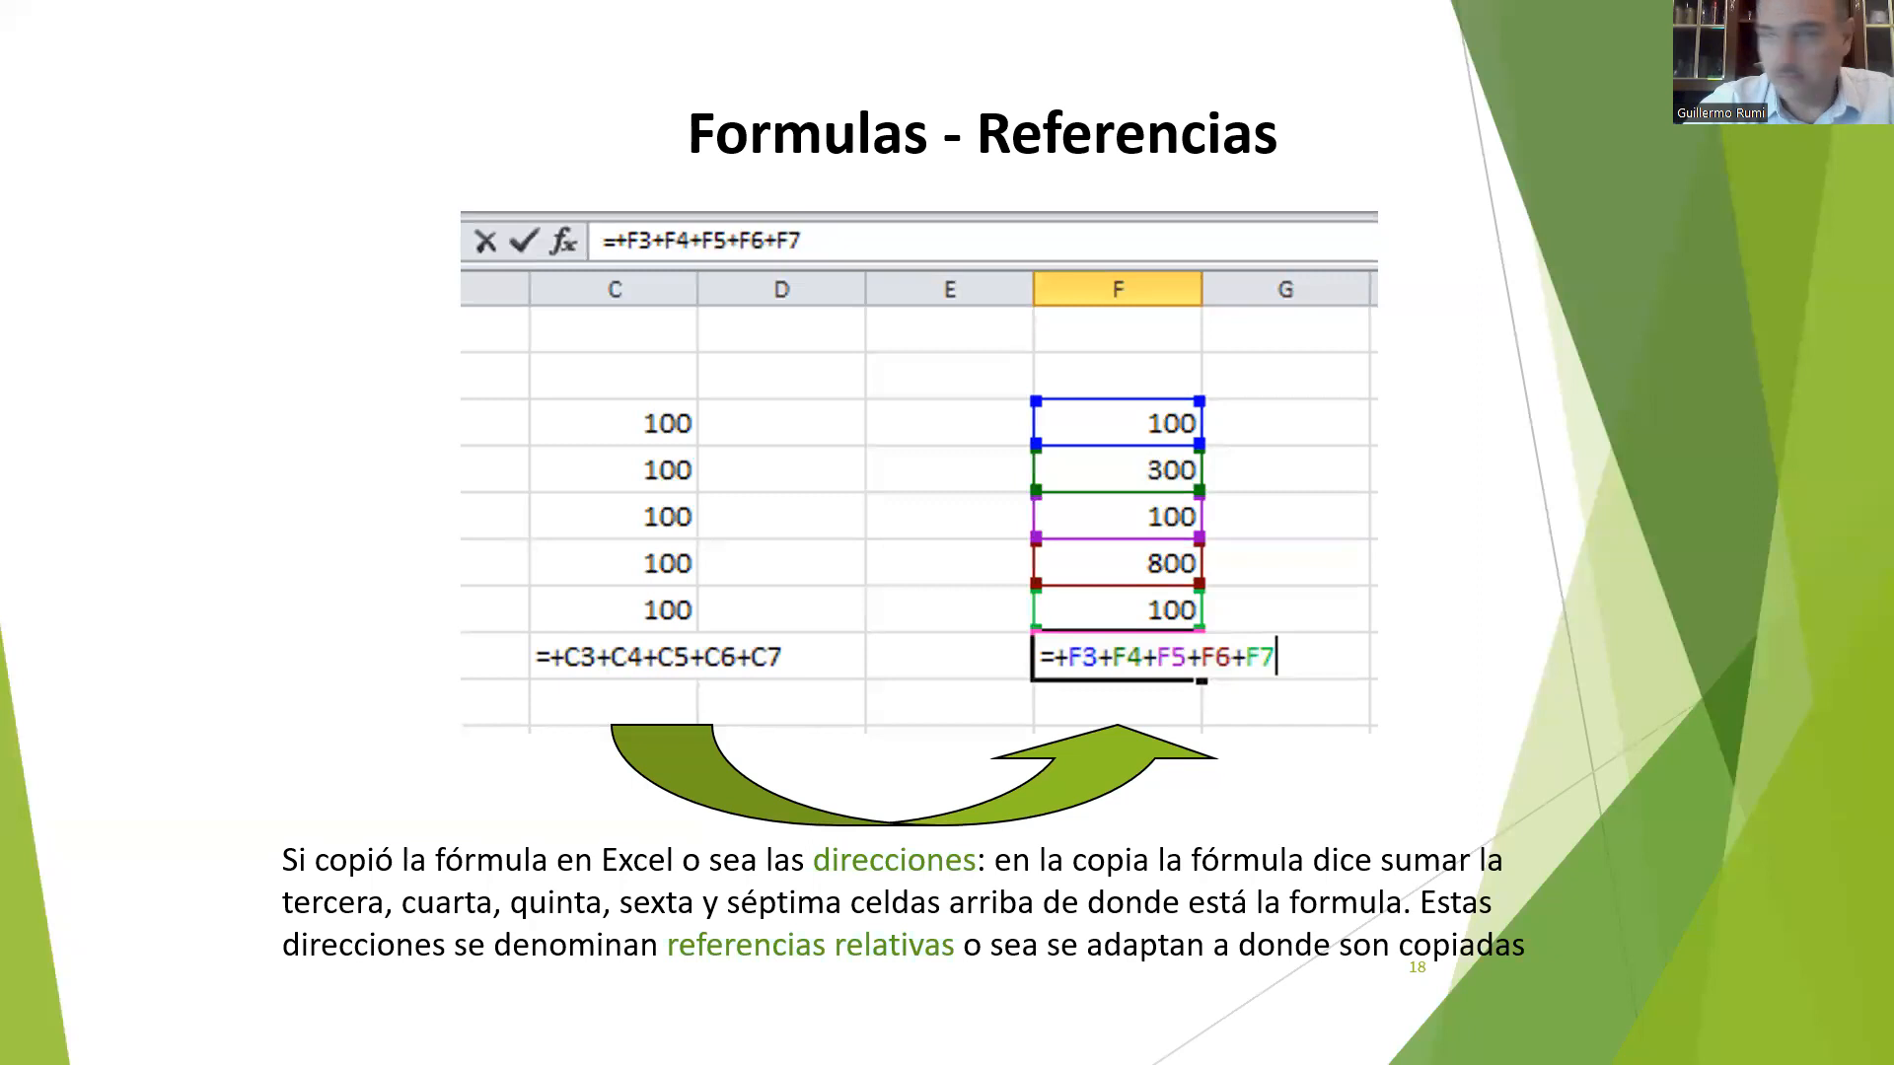
# Step: Switch to the Excel workbook and enter +15+16 as a formula in cell E3 of Hoja1
pyautogui.hotkey('alt', 'Tab')
pyautogui.click(608, 342)
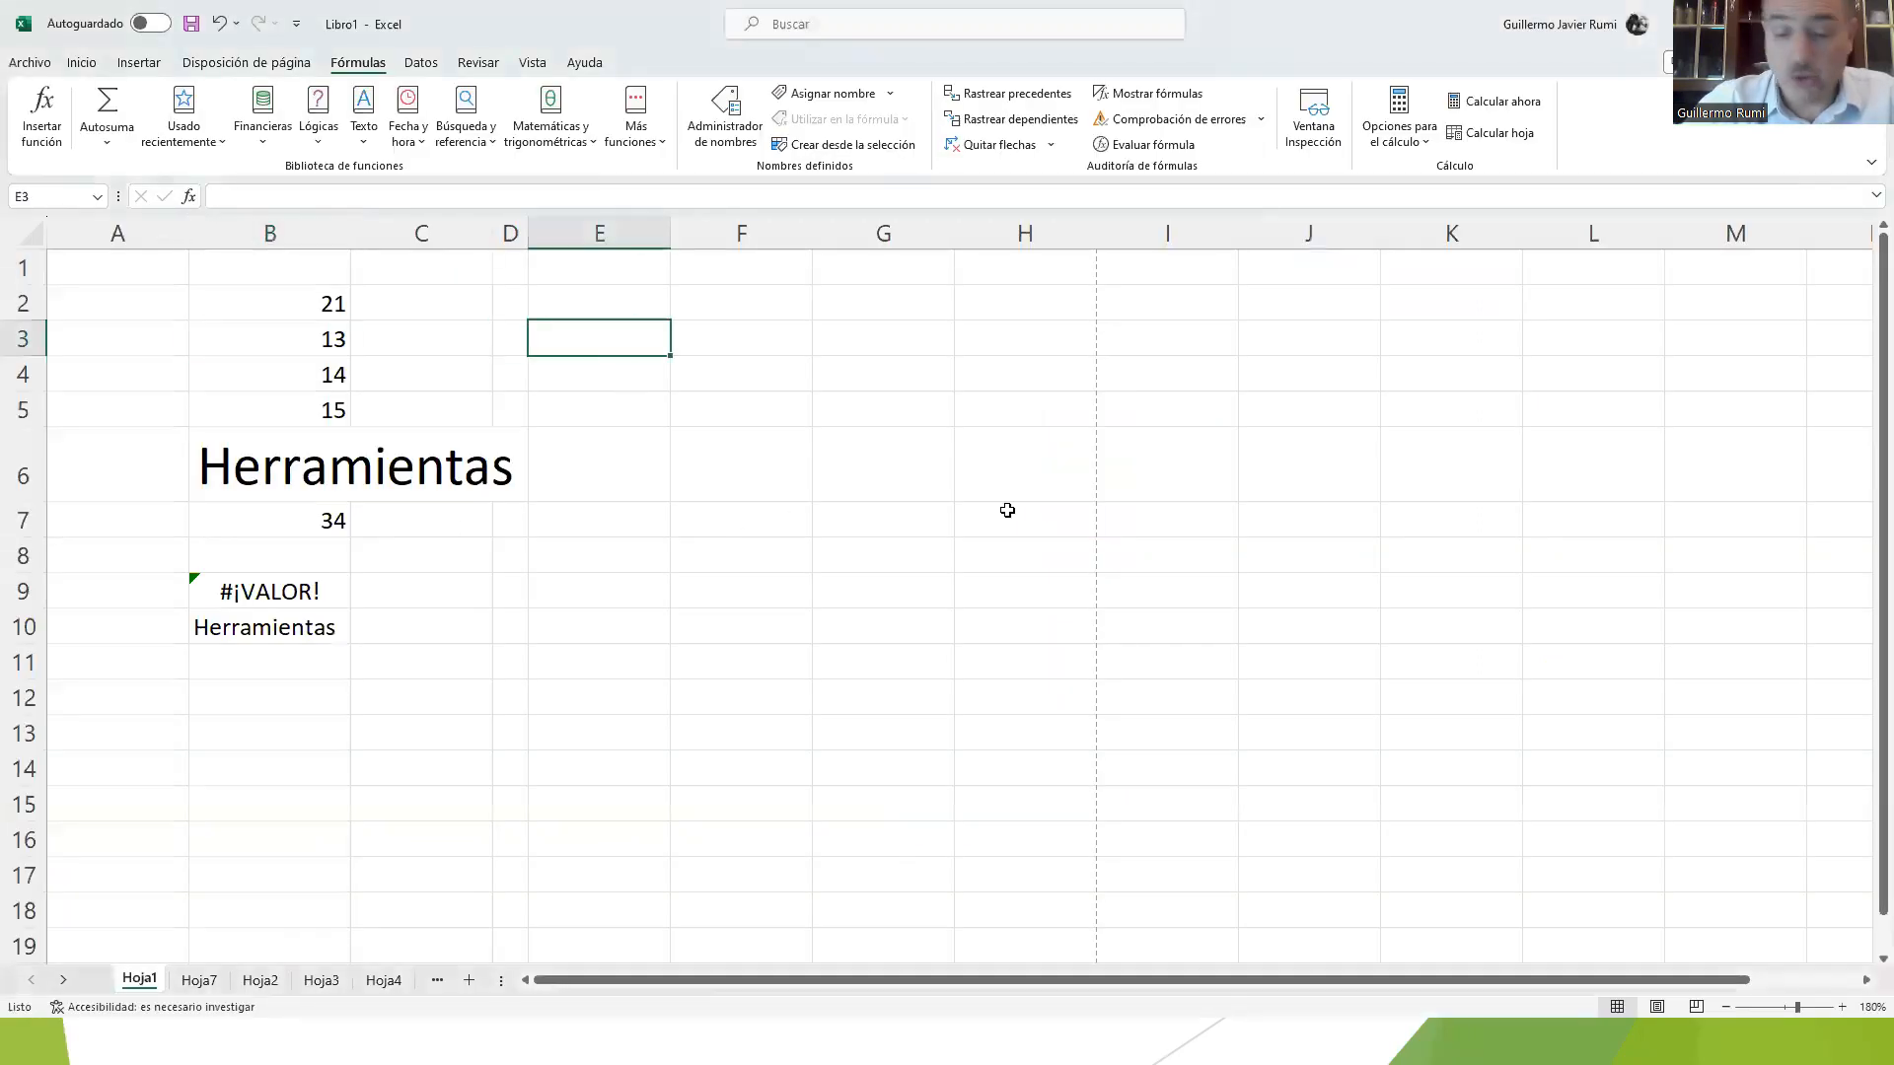
pyautogui.write('+')
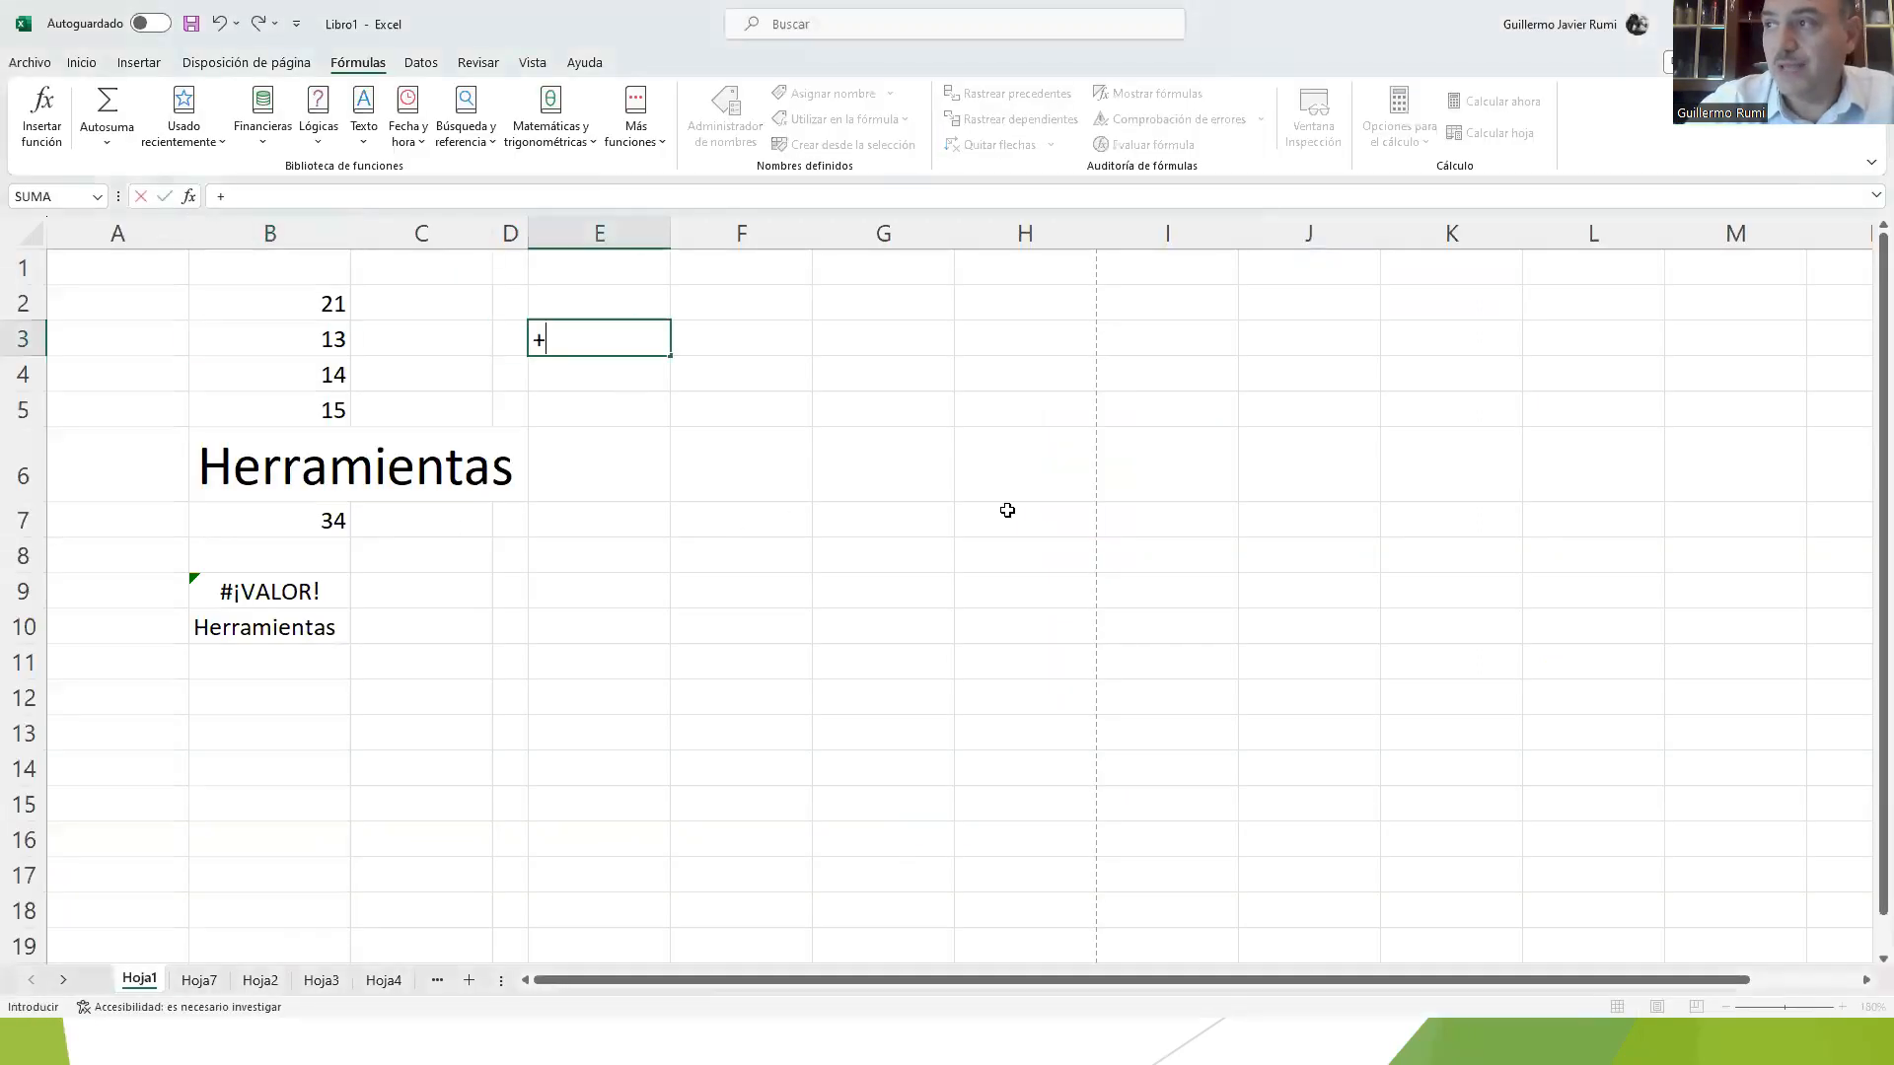
pyautogui.press('End')
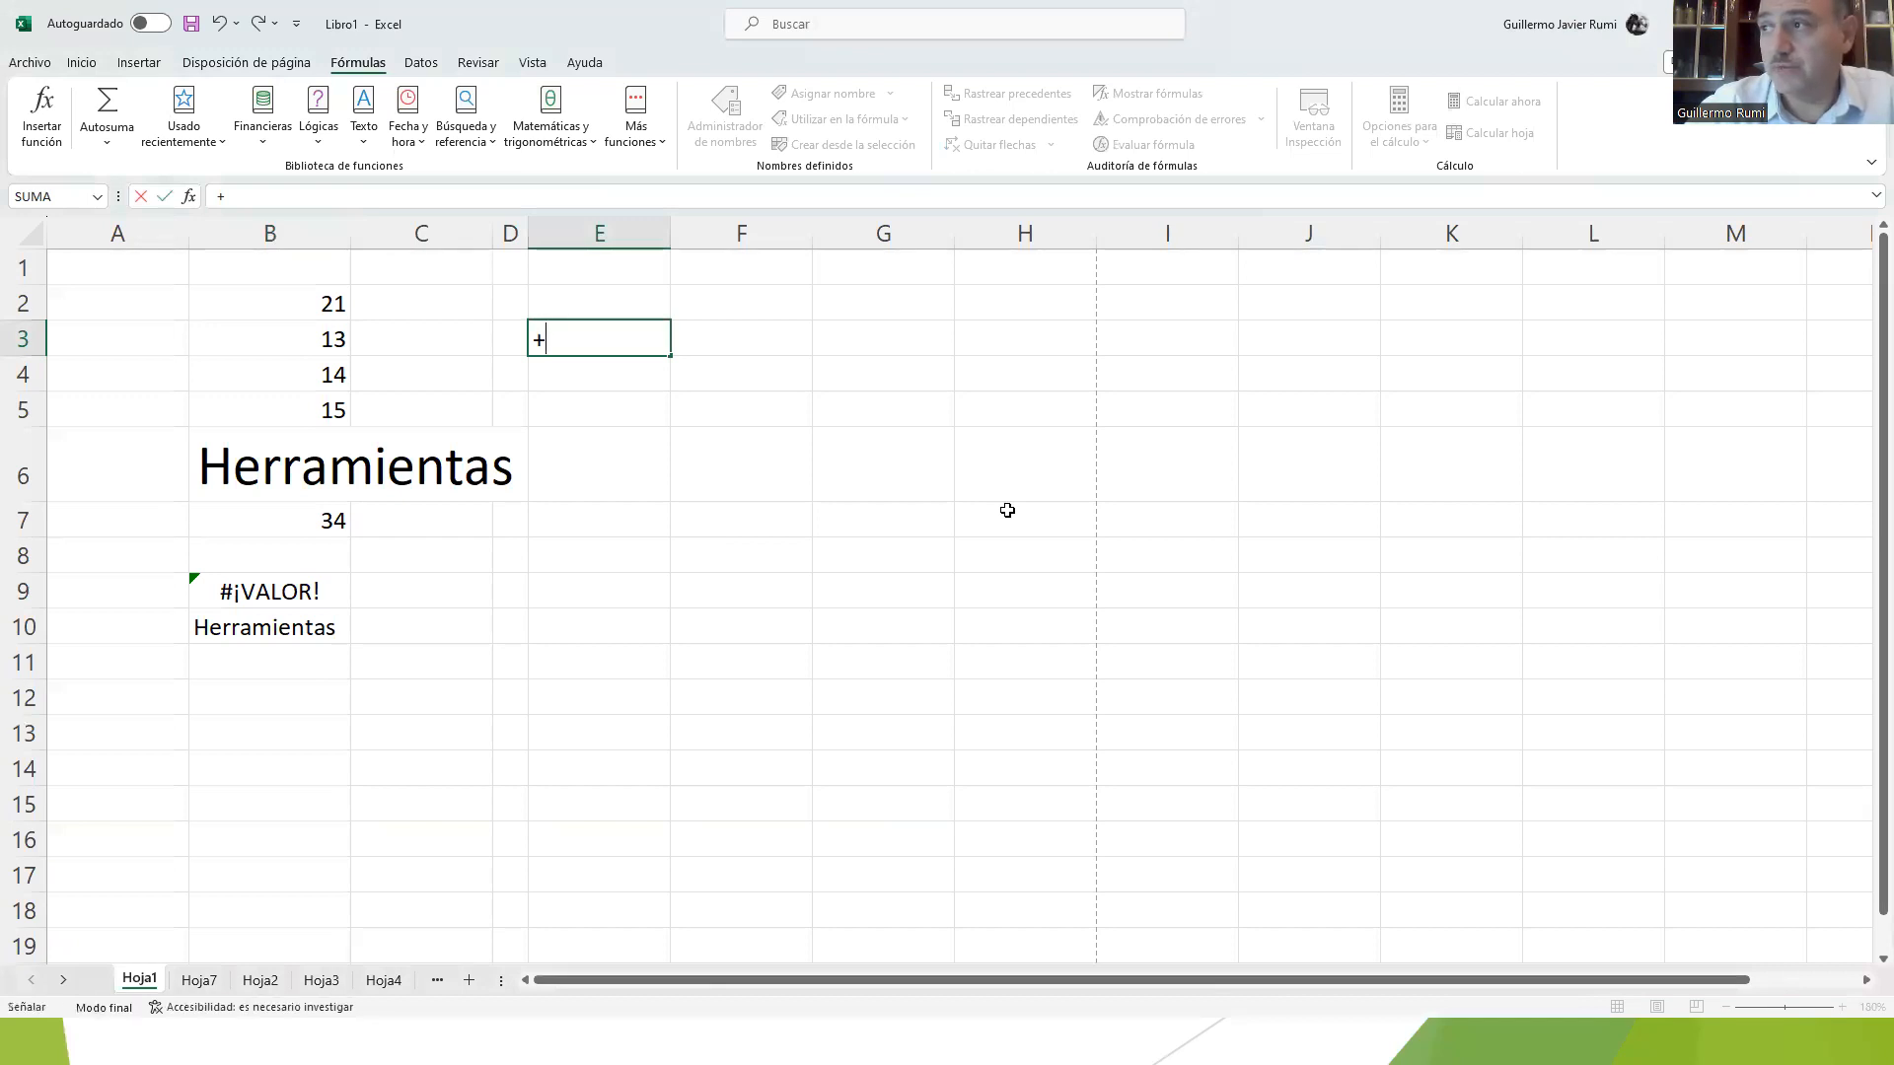
pyautogui.press('End')
pyautogui.write('15+16')
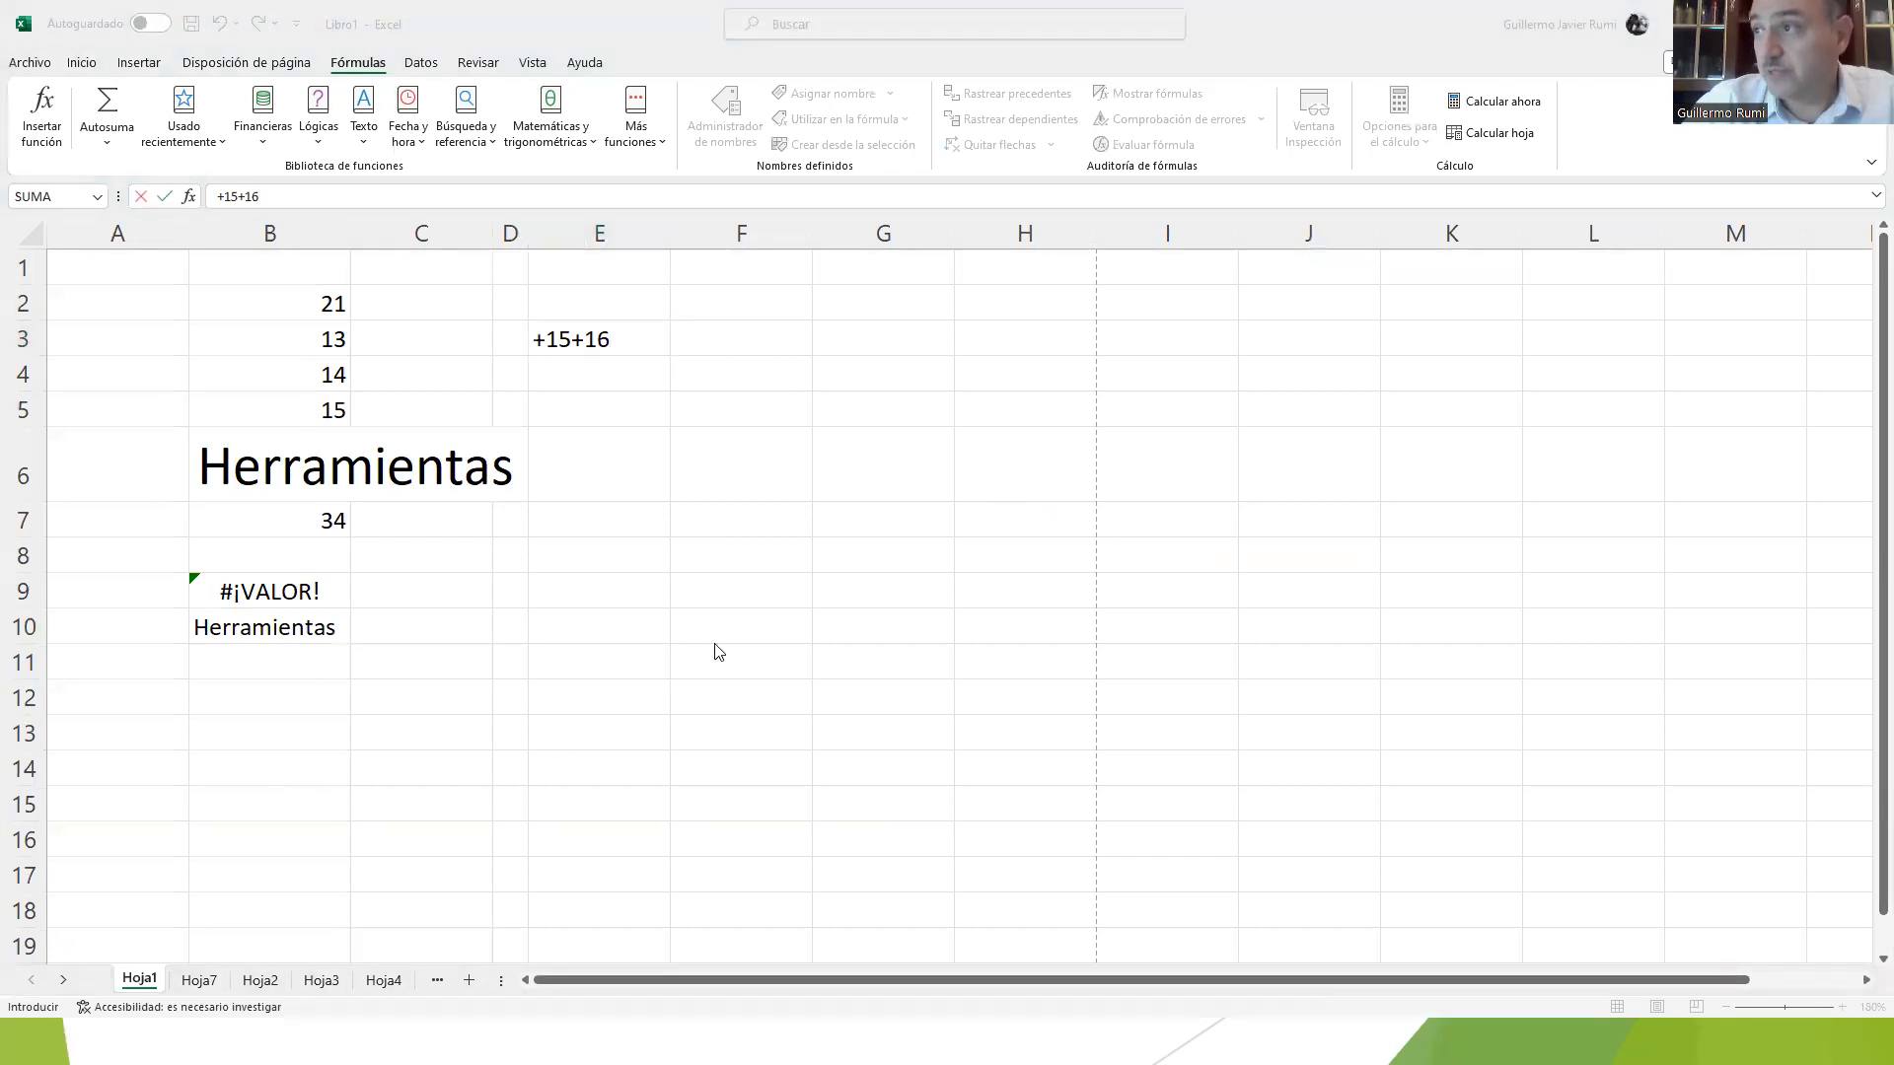
pyautogui.press('Return')
# Step: Try to insert a plus sign right after the equals sign in E3's formula
pyautogui.click(628, 348)
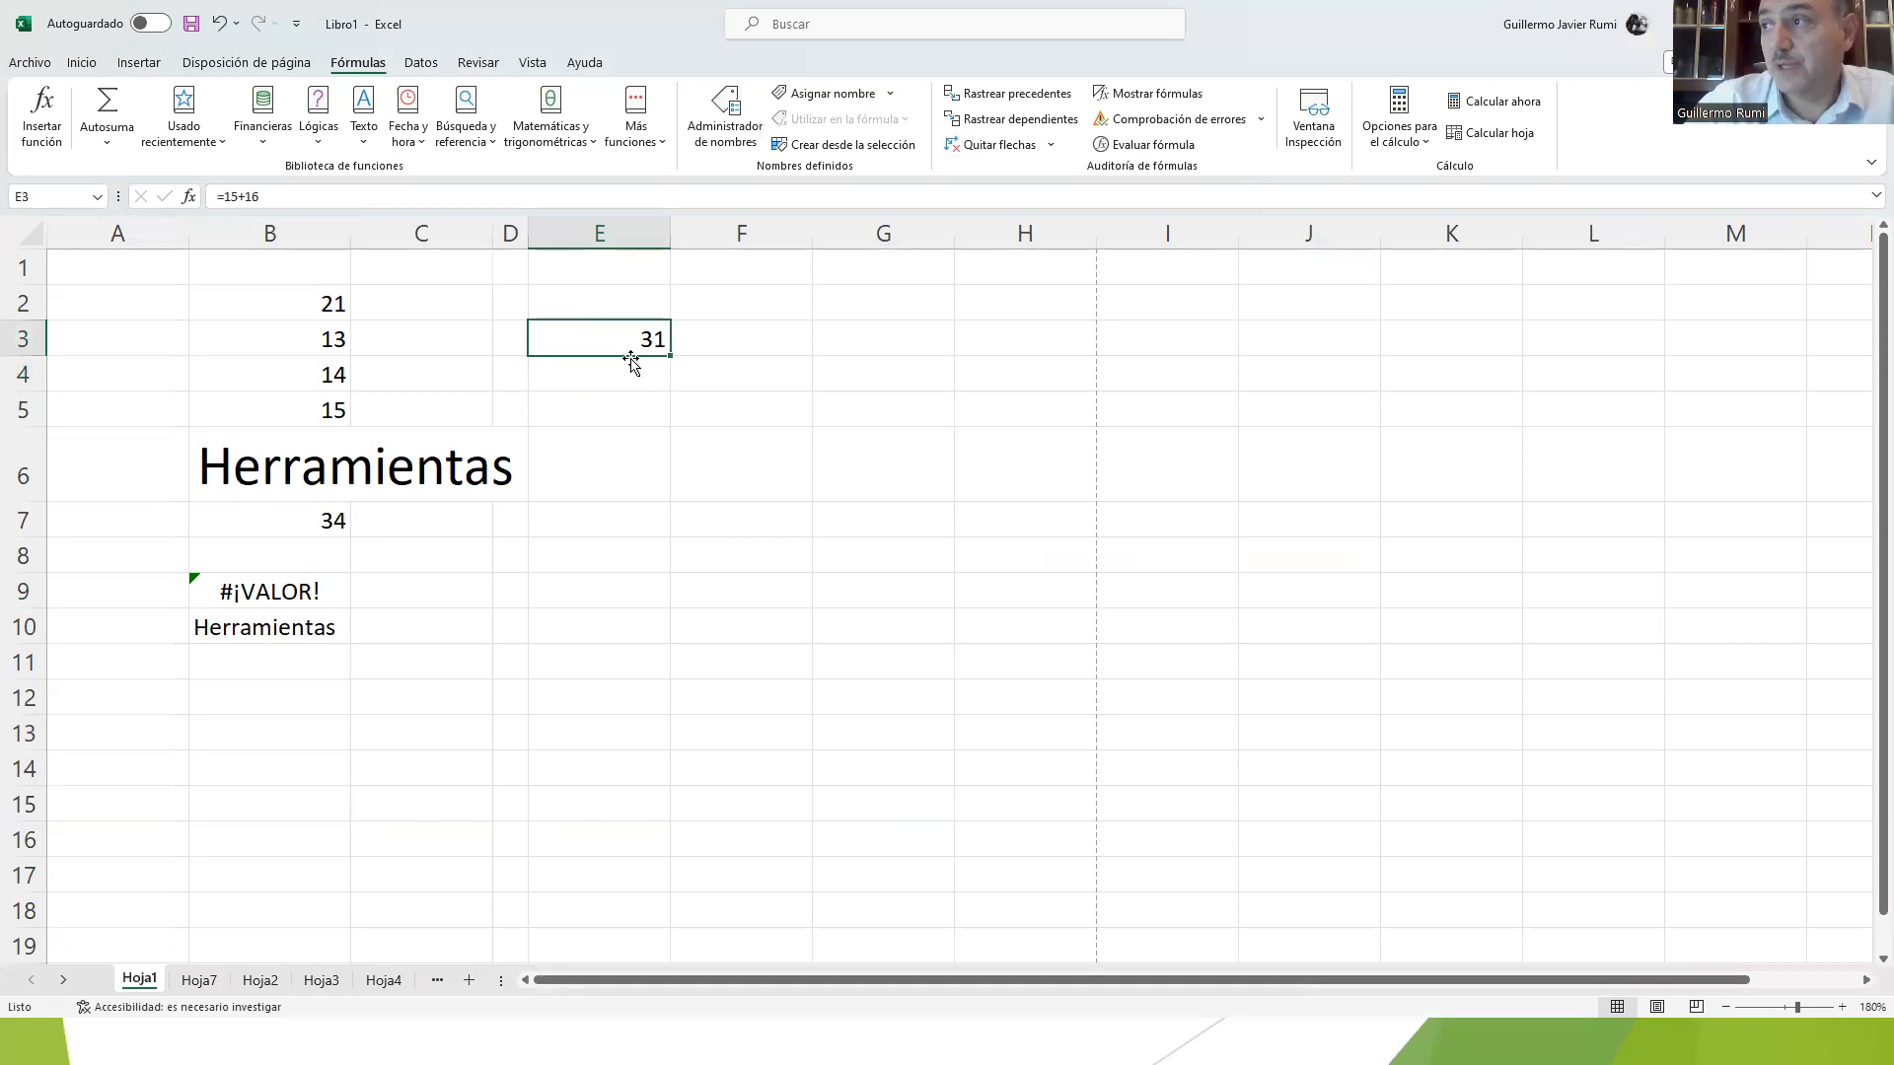
pyautogui.click(237, 214)
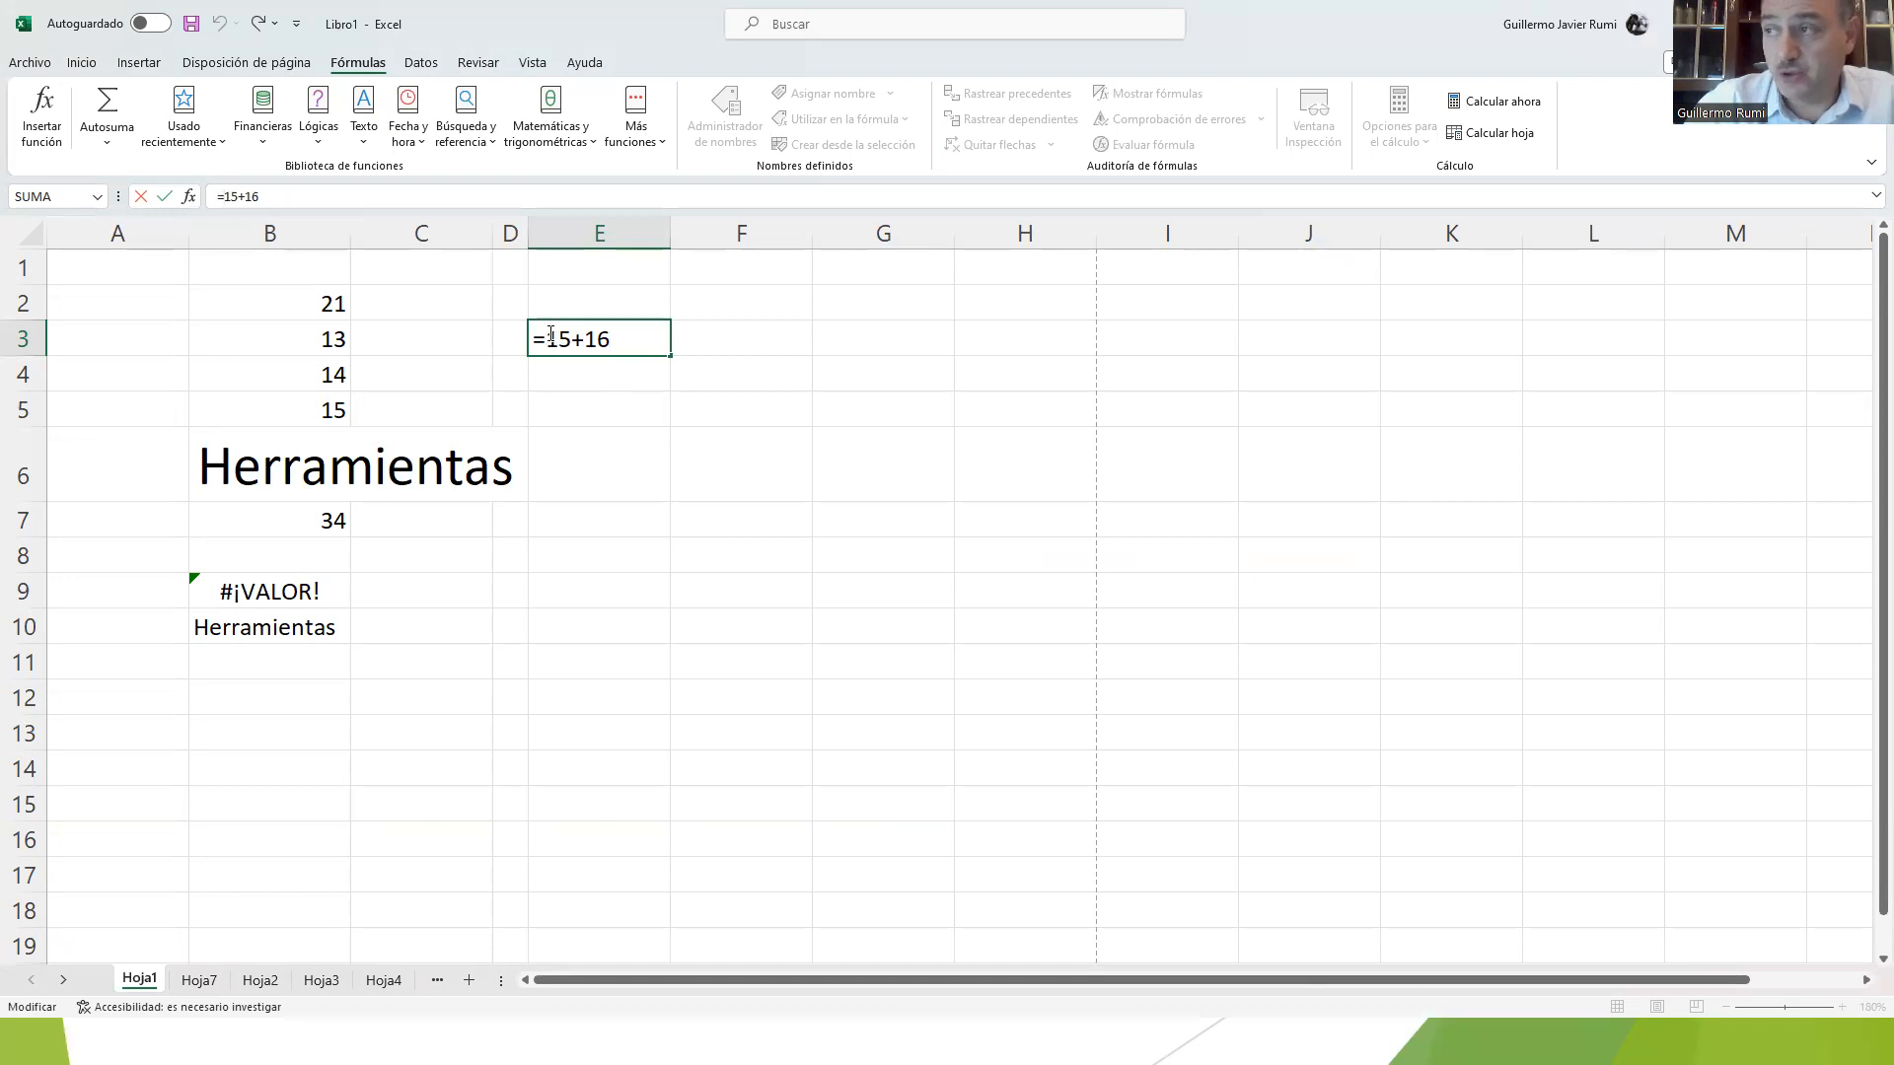
pyautogui.click(550, 339)
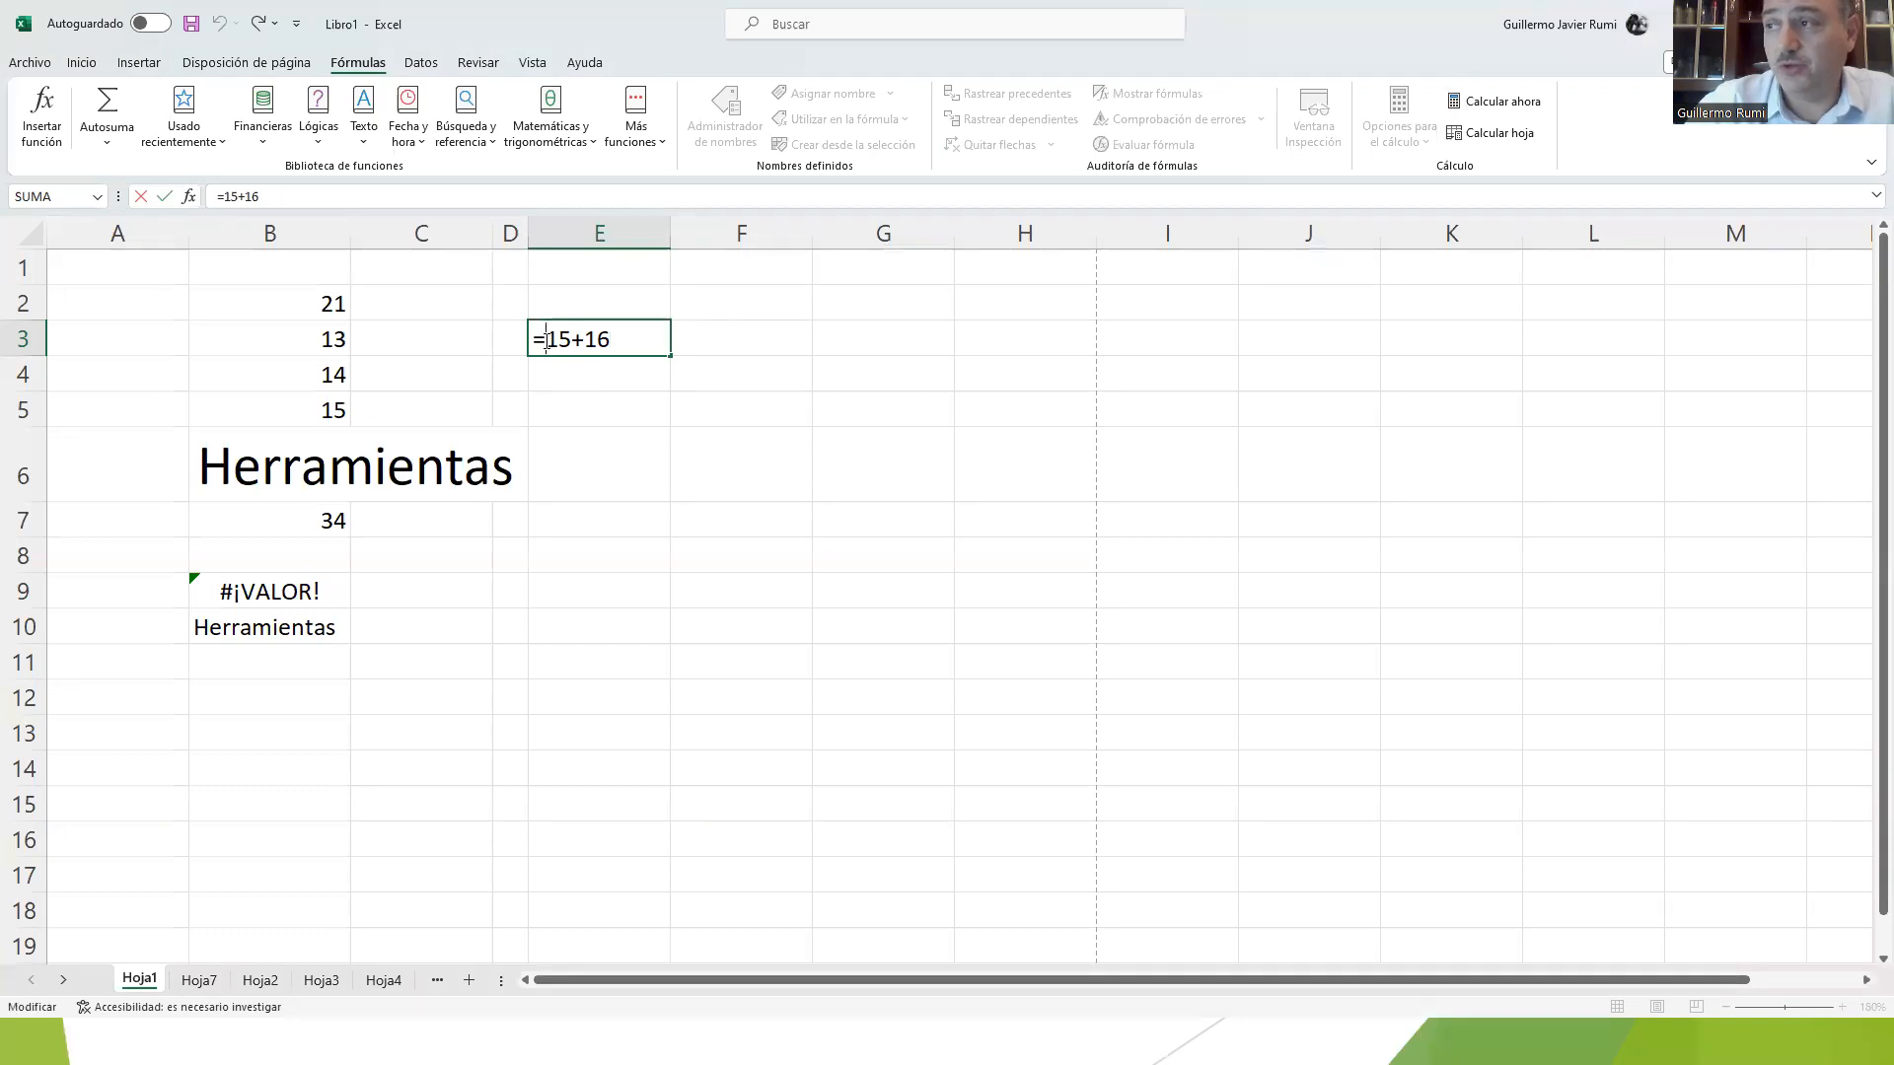
pyautogui.write('+')
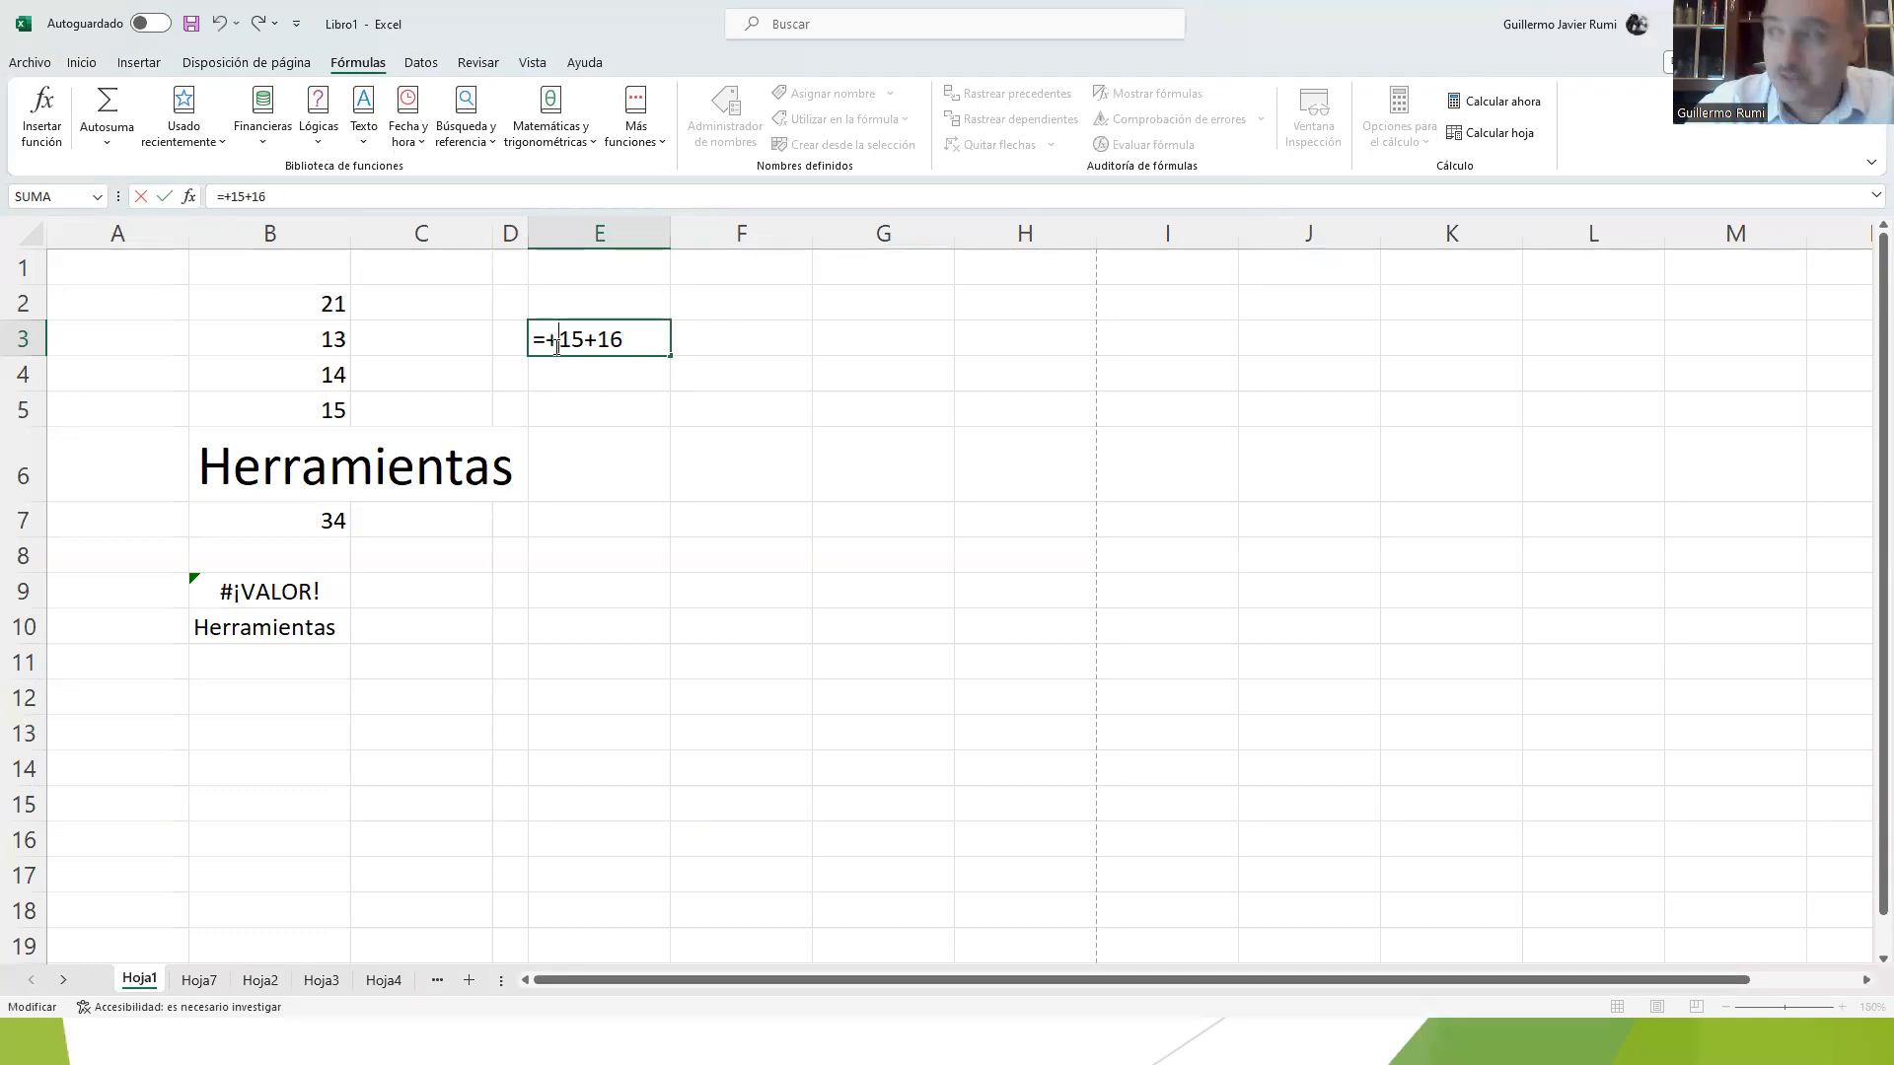
pyautogui.press('Return')
# Step: Inspect E3's formula again and compare it with the formulas on the relative references slide
pyautogui.click(600, 330)
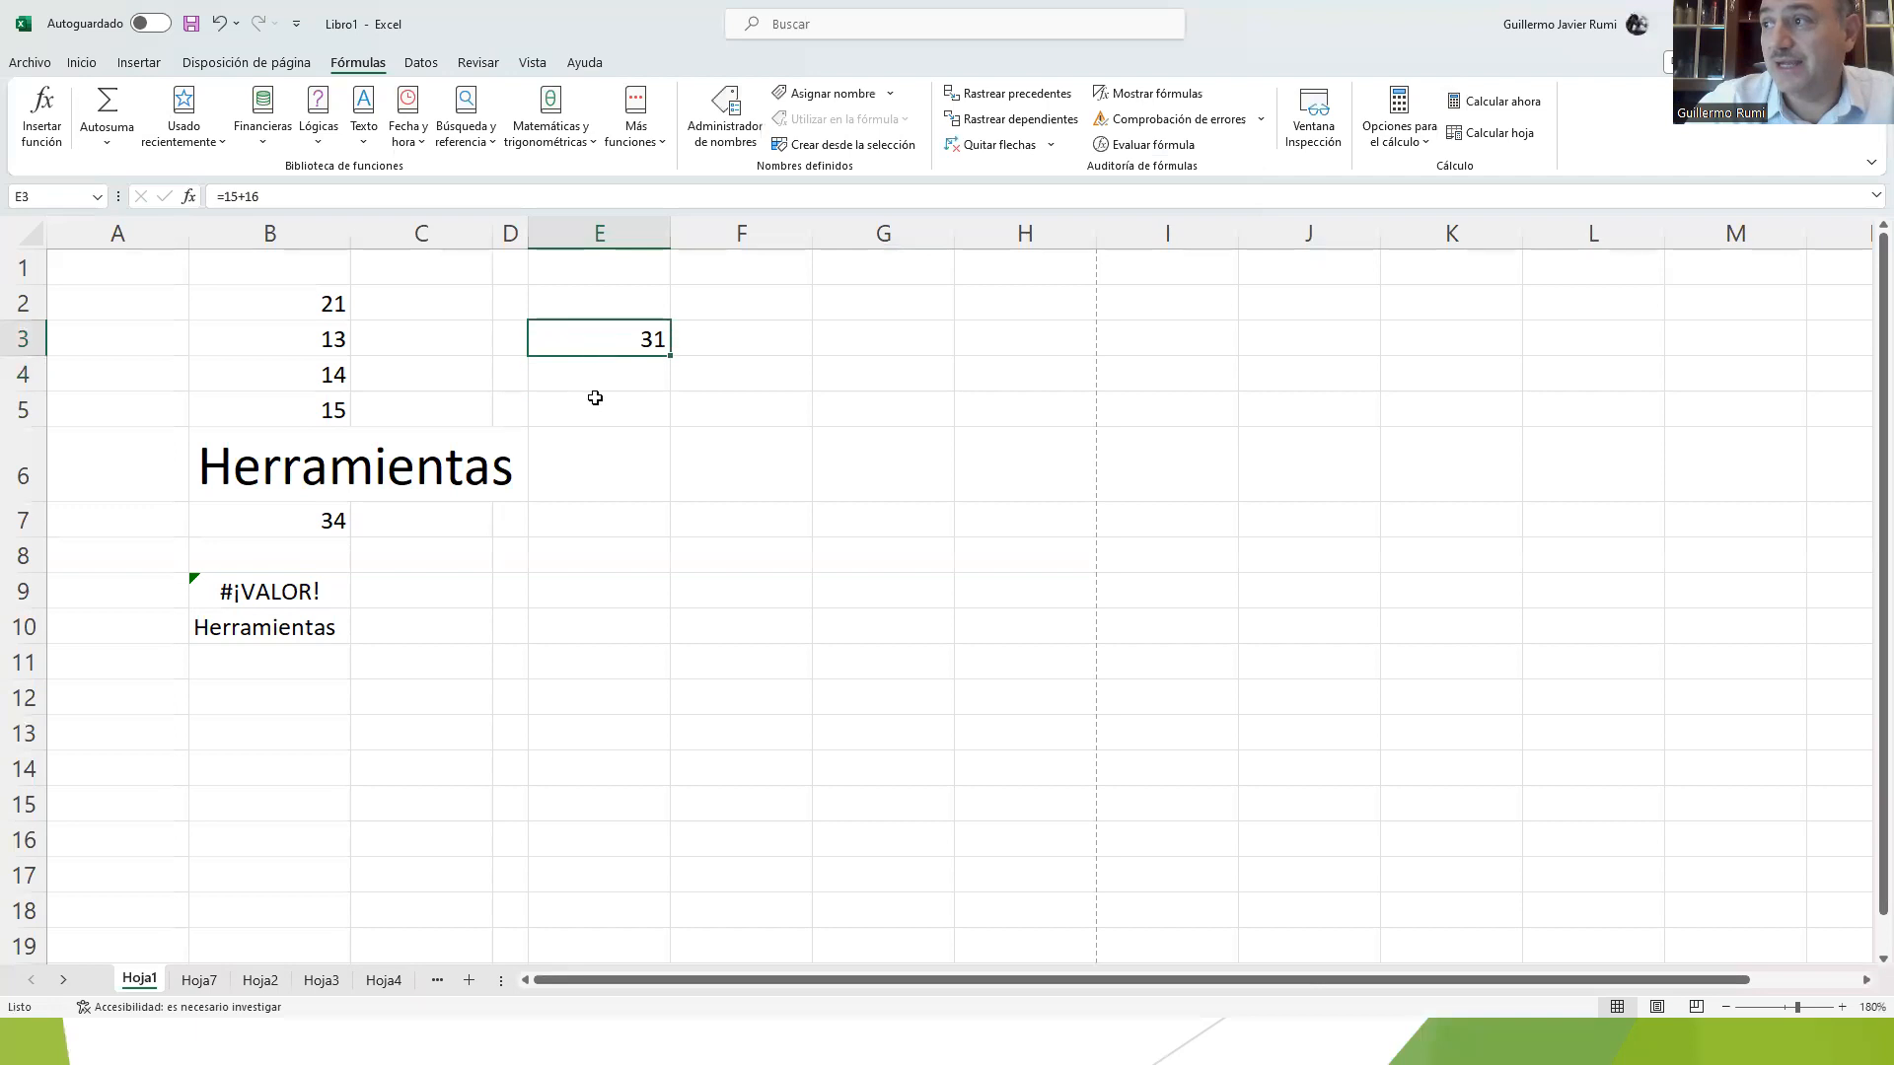
pyautogui.doubleClick(591, 342)
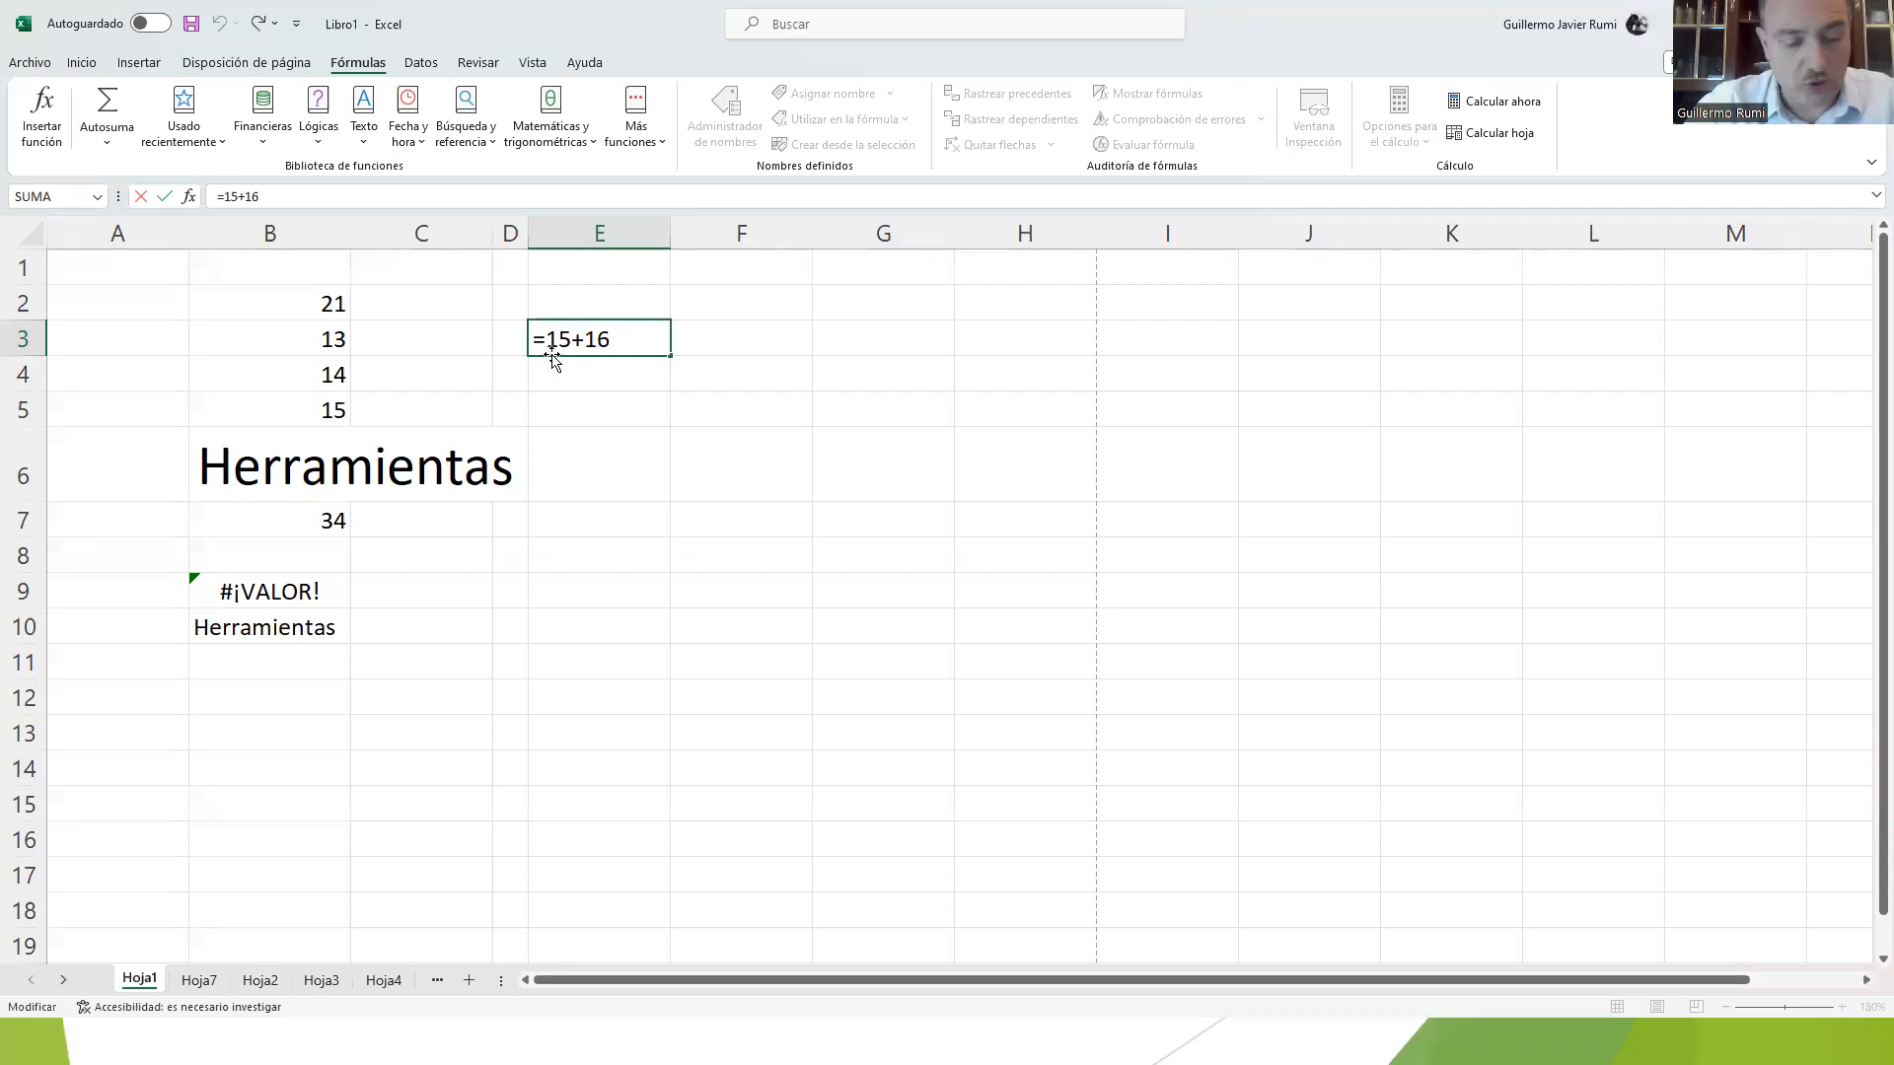
pyautogui.hotkey('alt', 'Tab')
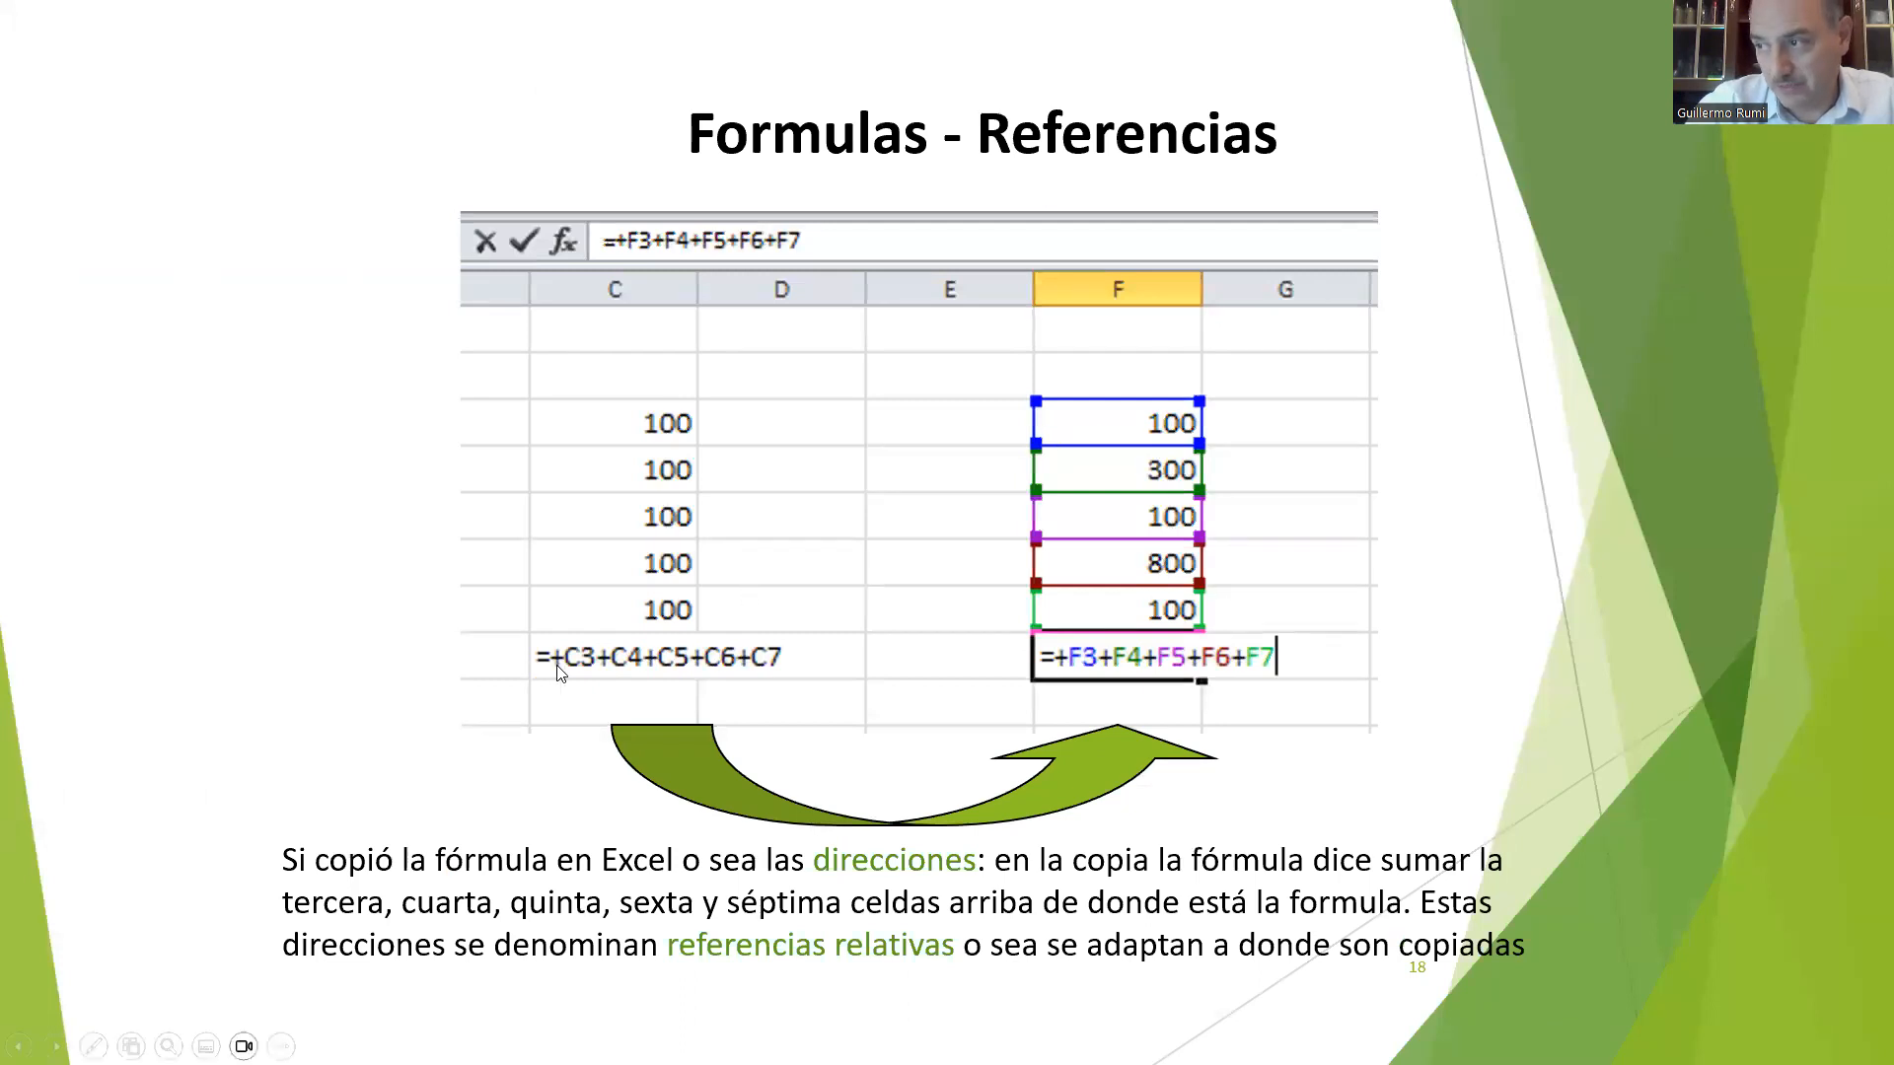
pyautogui.hotkey('alt', 'Tab')
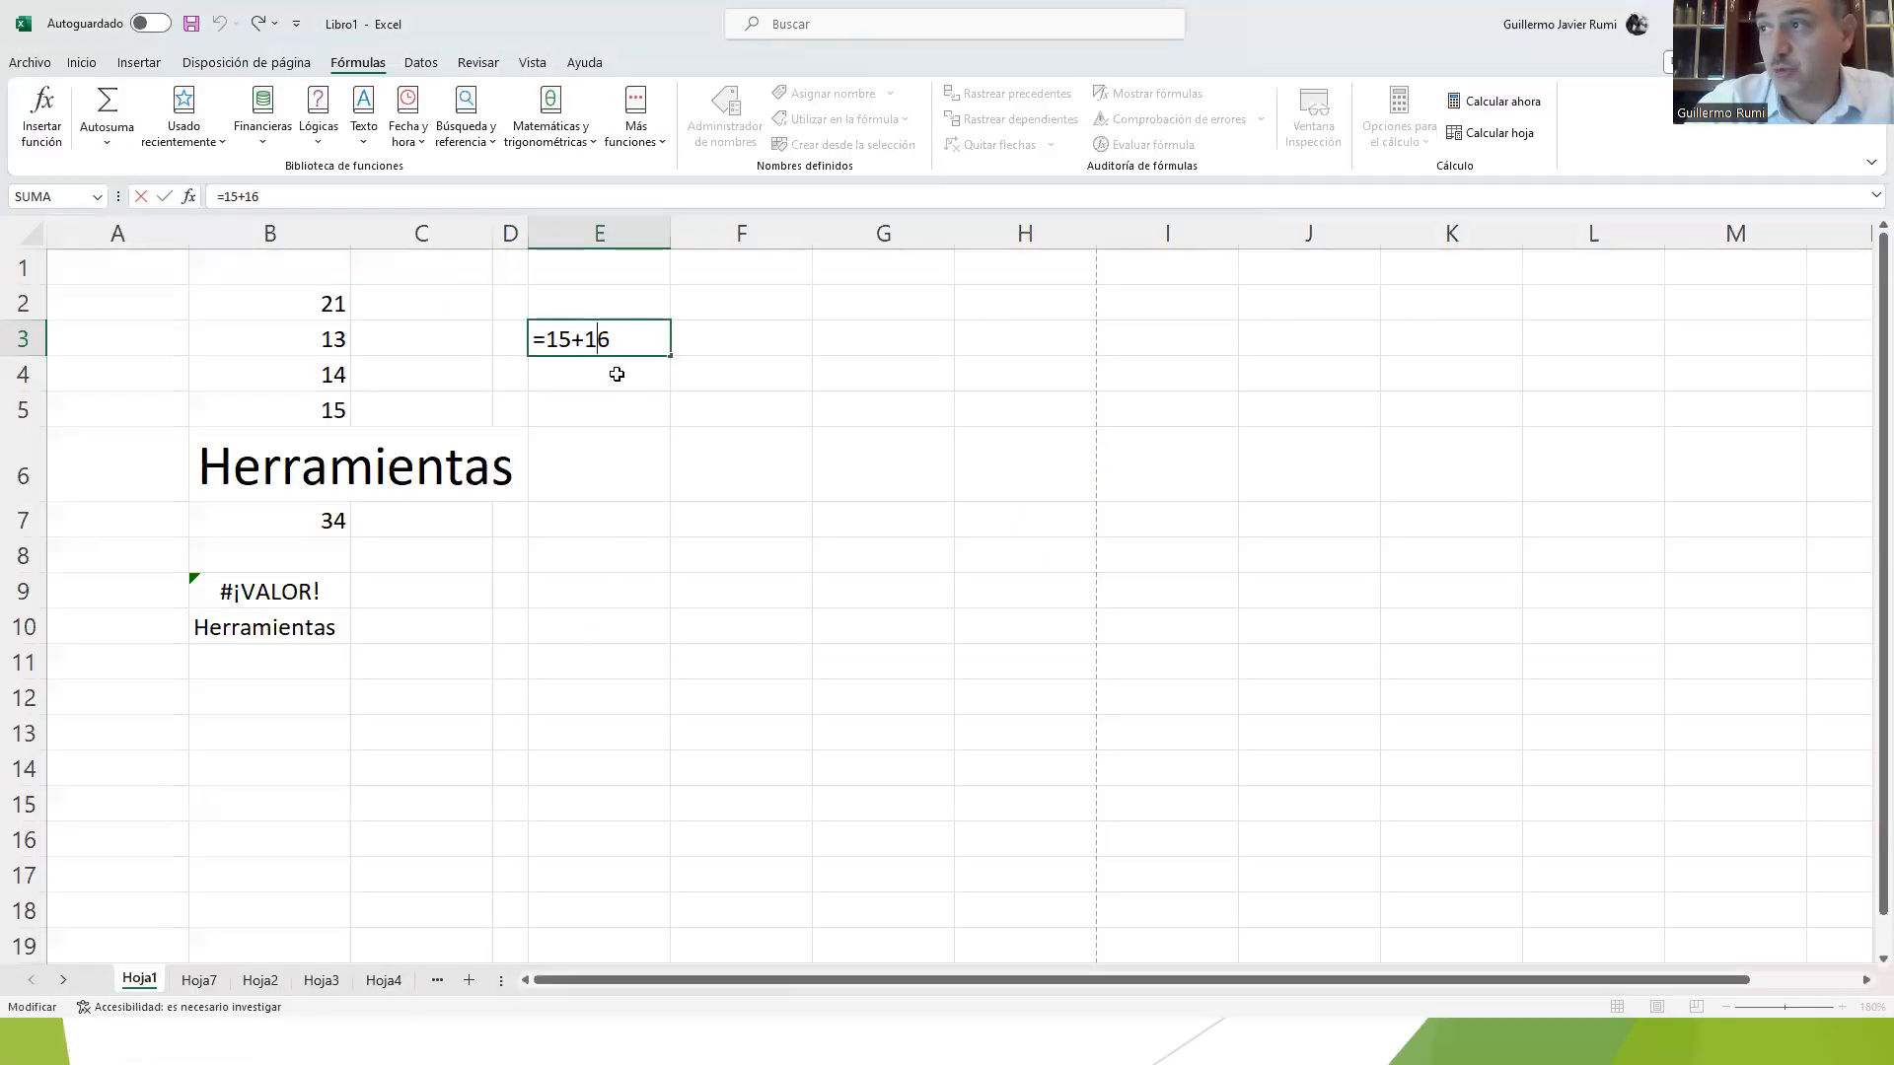
pyautogui.press('Return')
# Step: Enter -15+10 as a formula in cell E4
pyautogui.write('-')
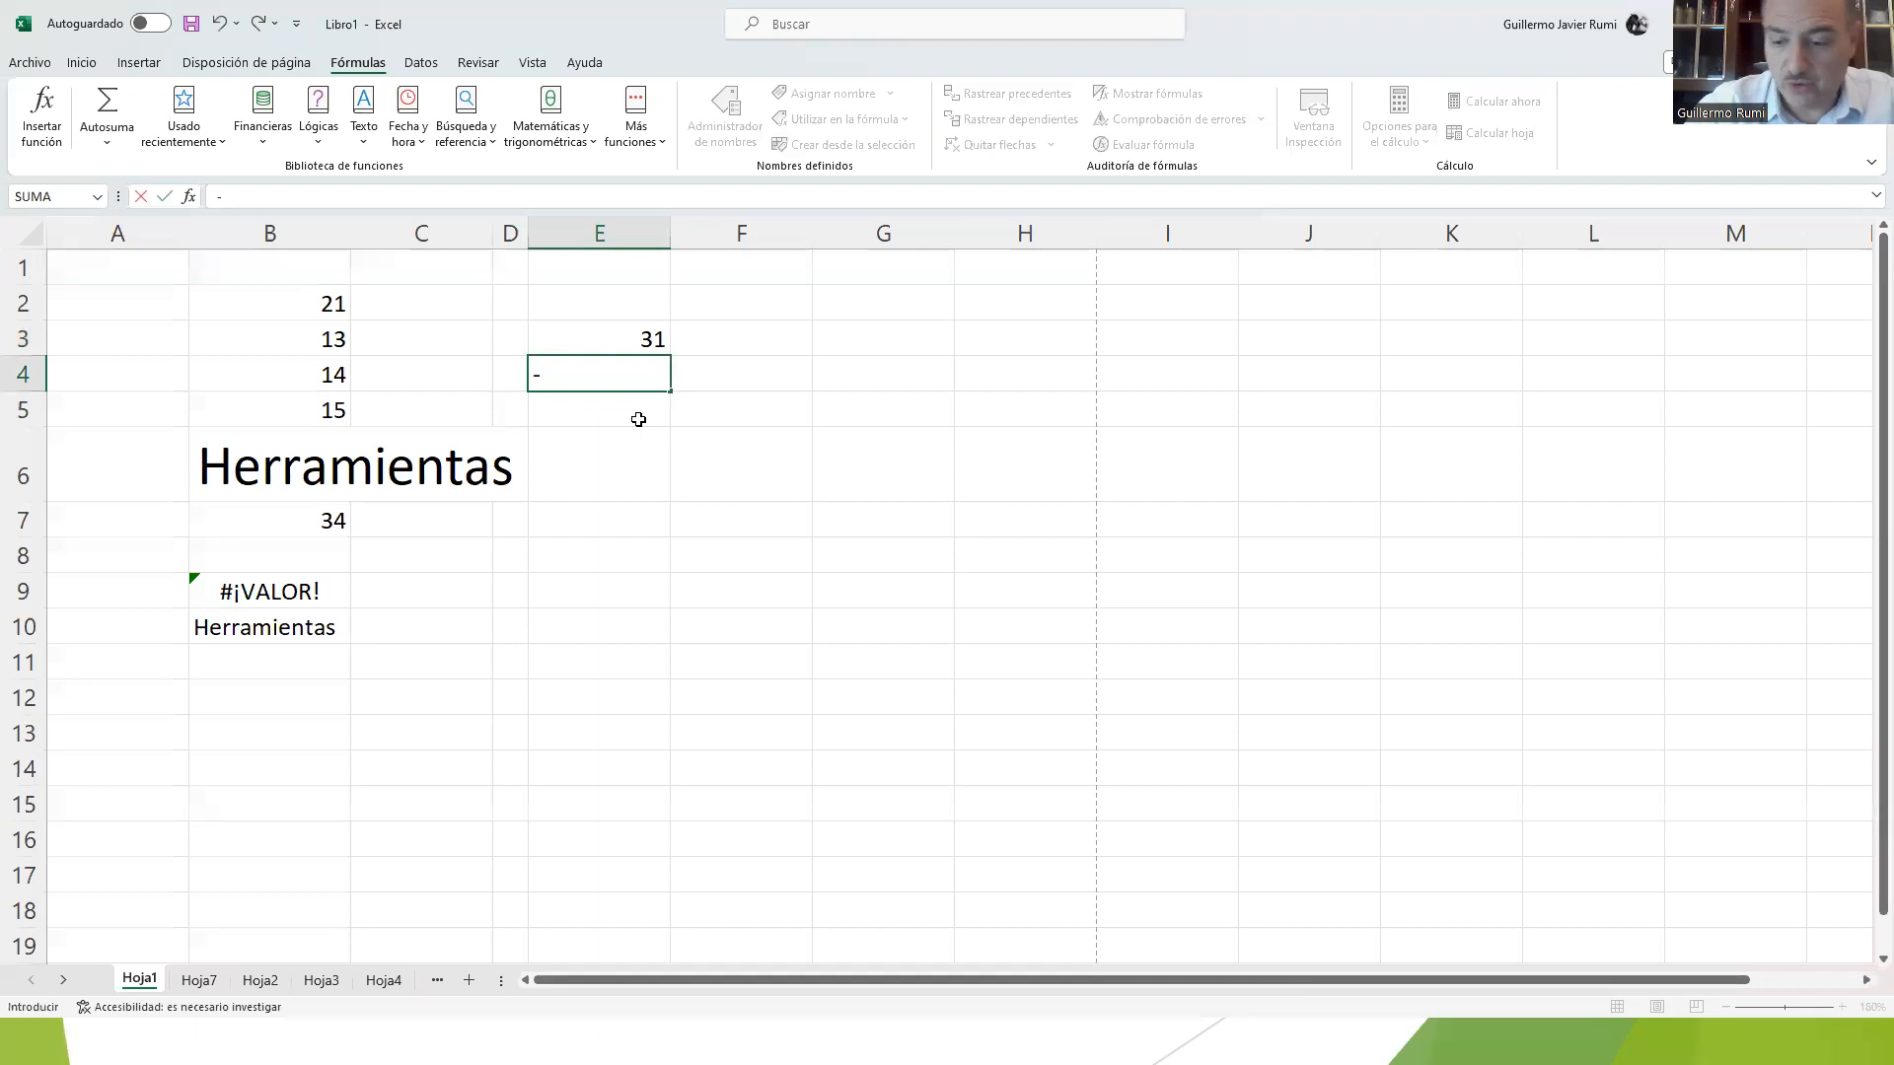
pyautogui.write('15-10')
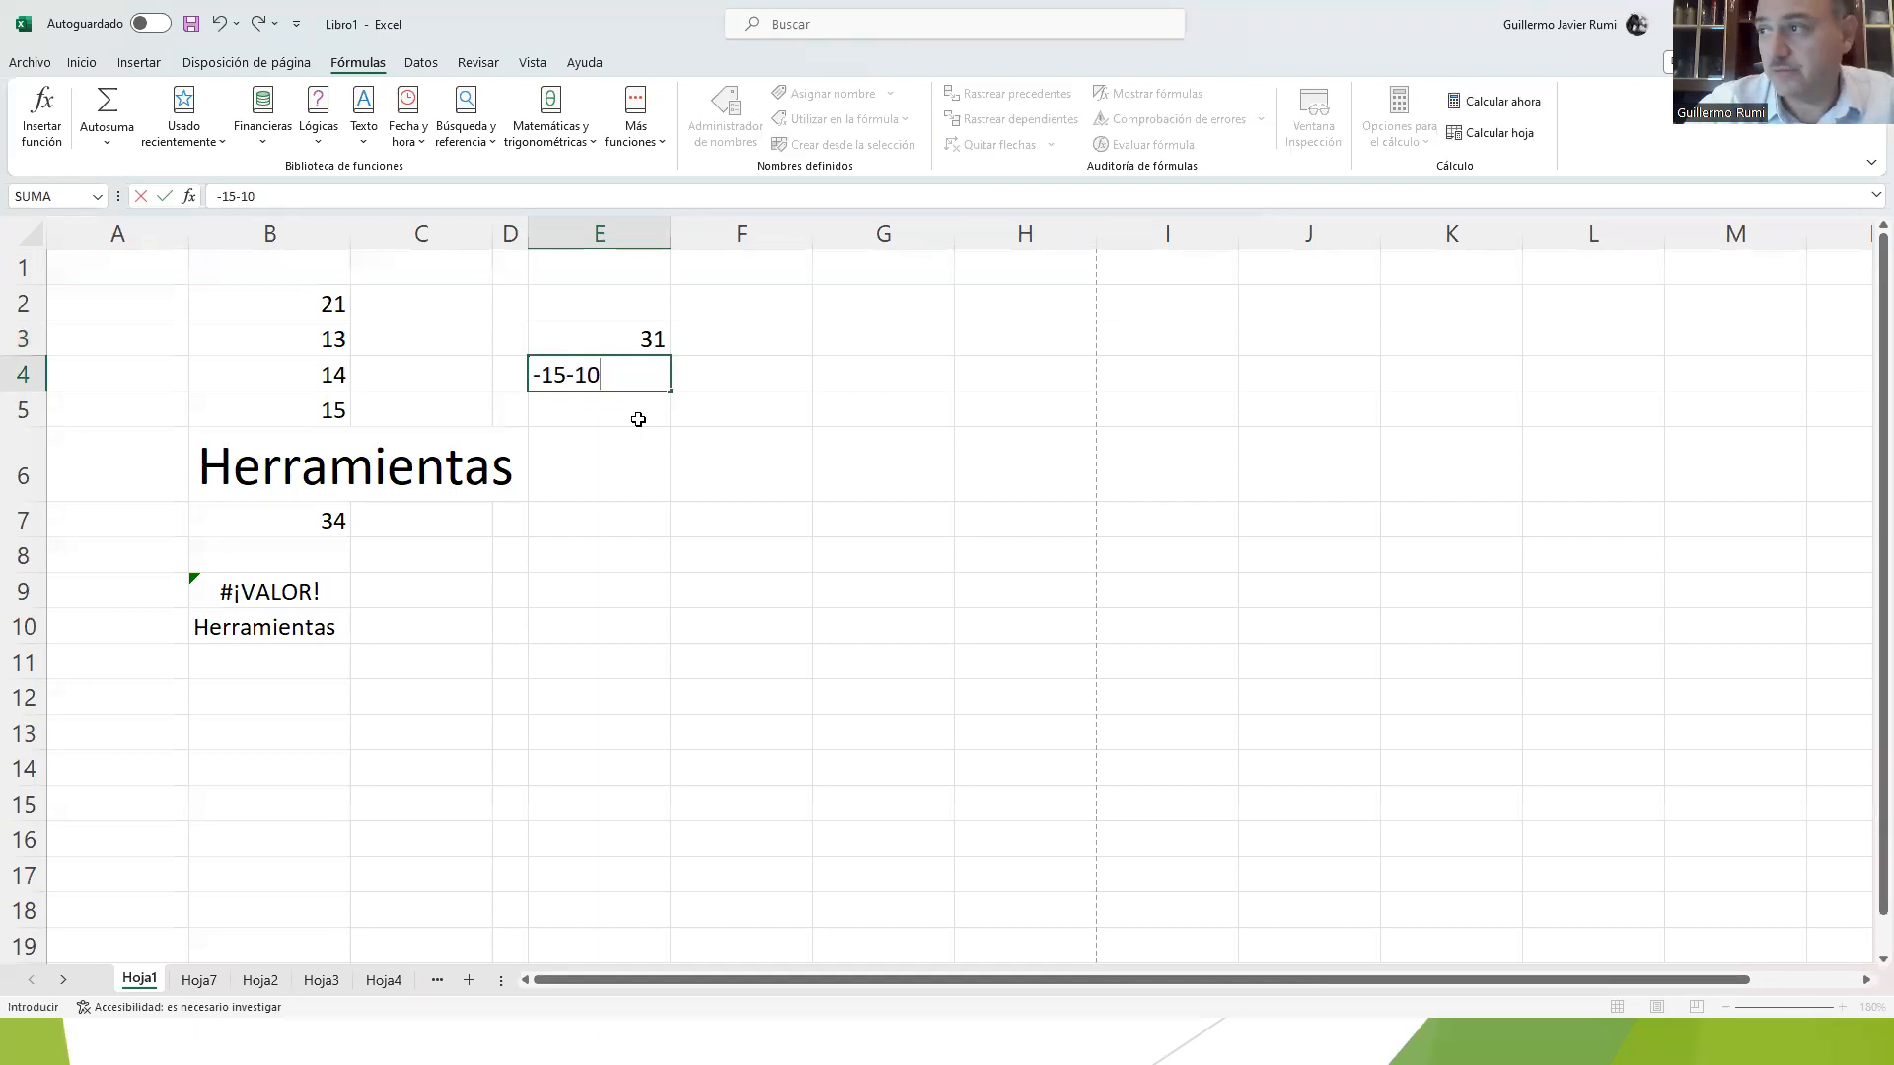
pyautogui.press('BackSpace')
pyautogui.press('BackSpace')
pyautogui.press('BackSpace')
pyautogui.write('+10')
pyautogui.press('Return')
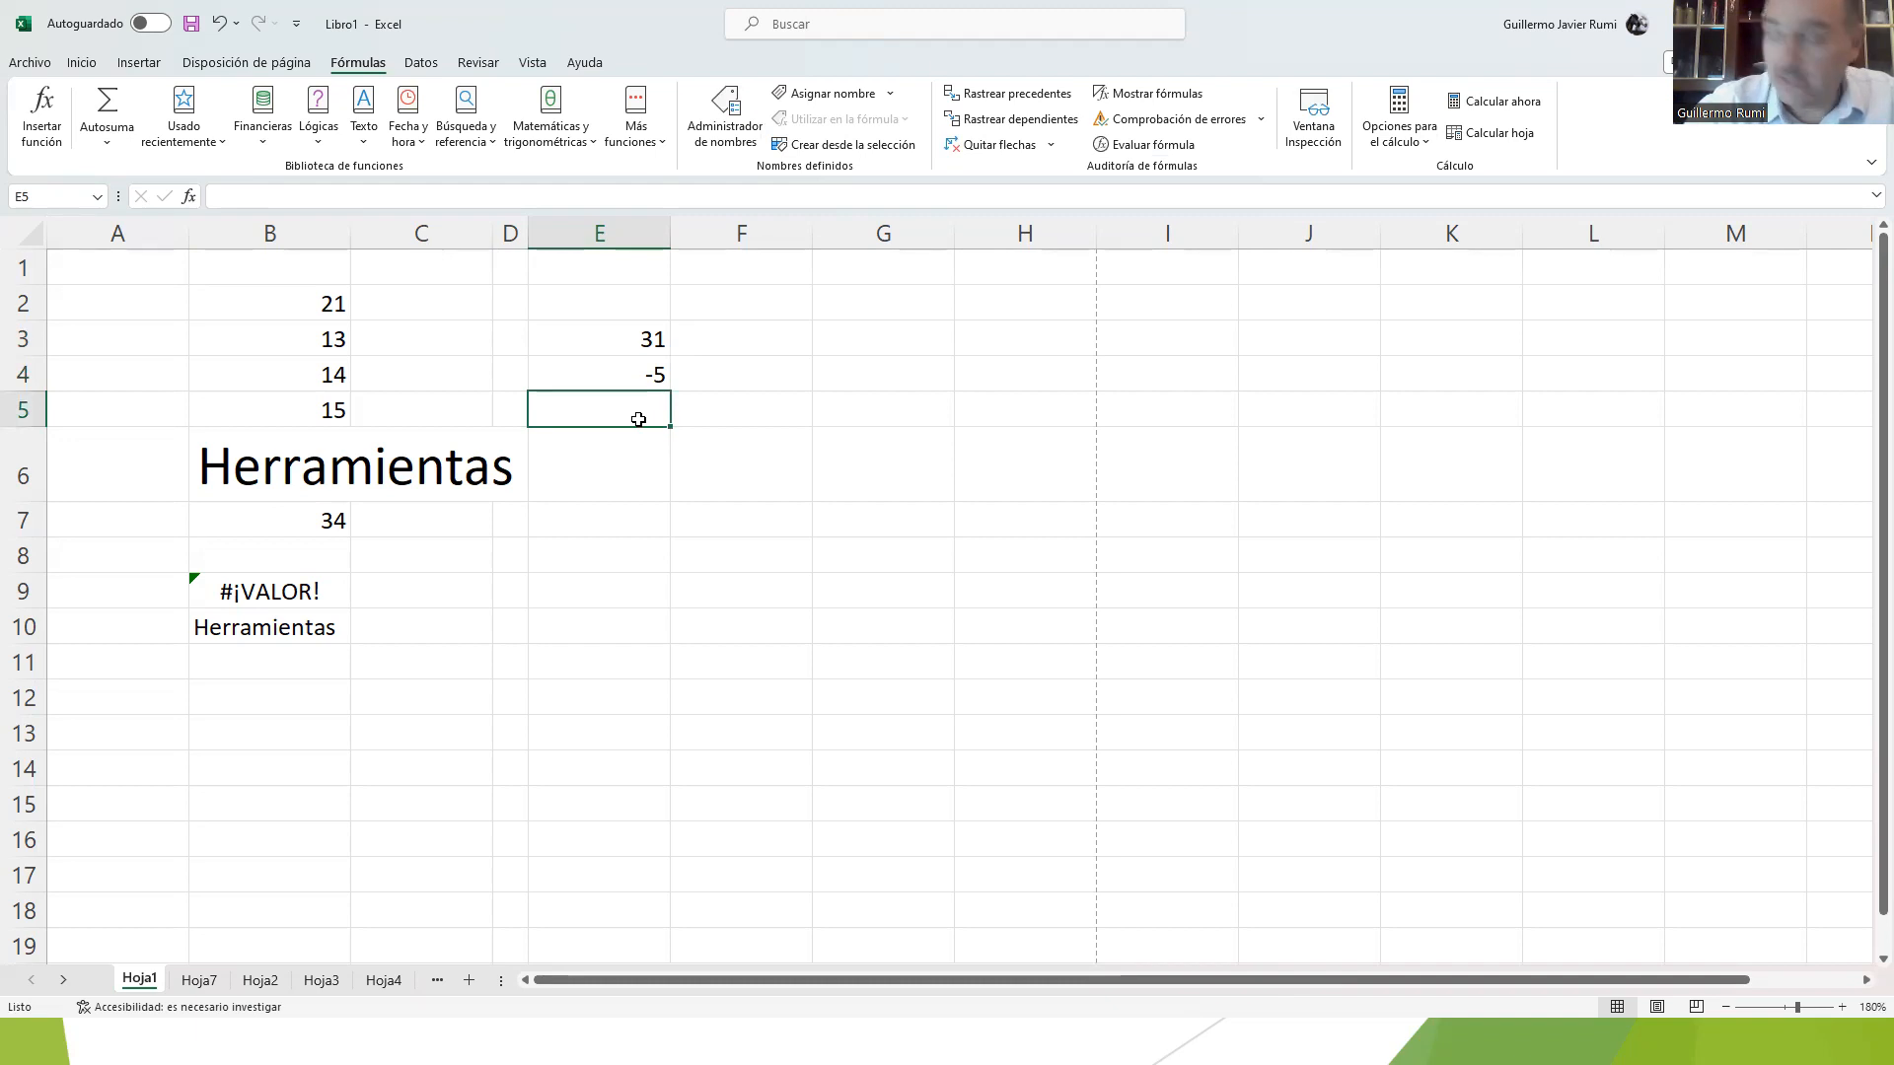
# Step: Examine E4's formula, compare it with the relative and absolute reference slides, and return to the workbook
pyautogui.press('Up')
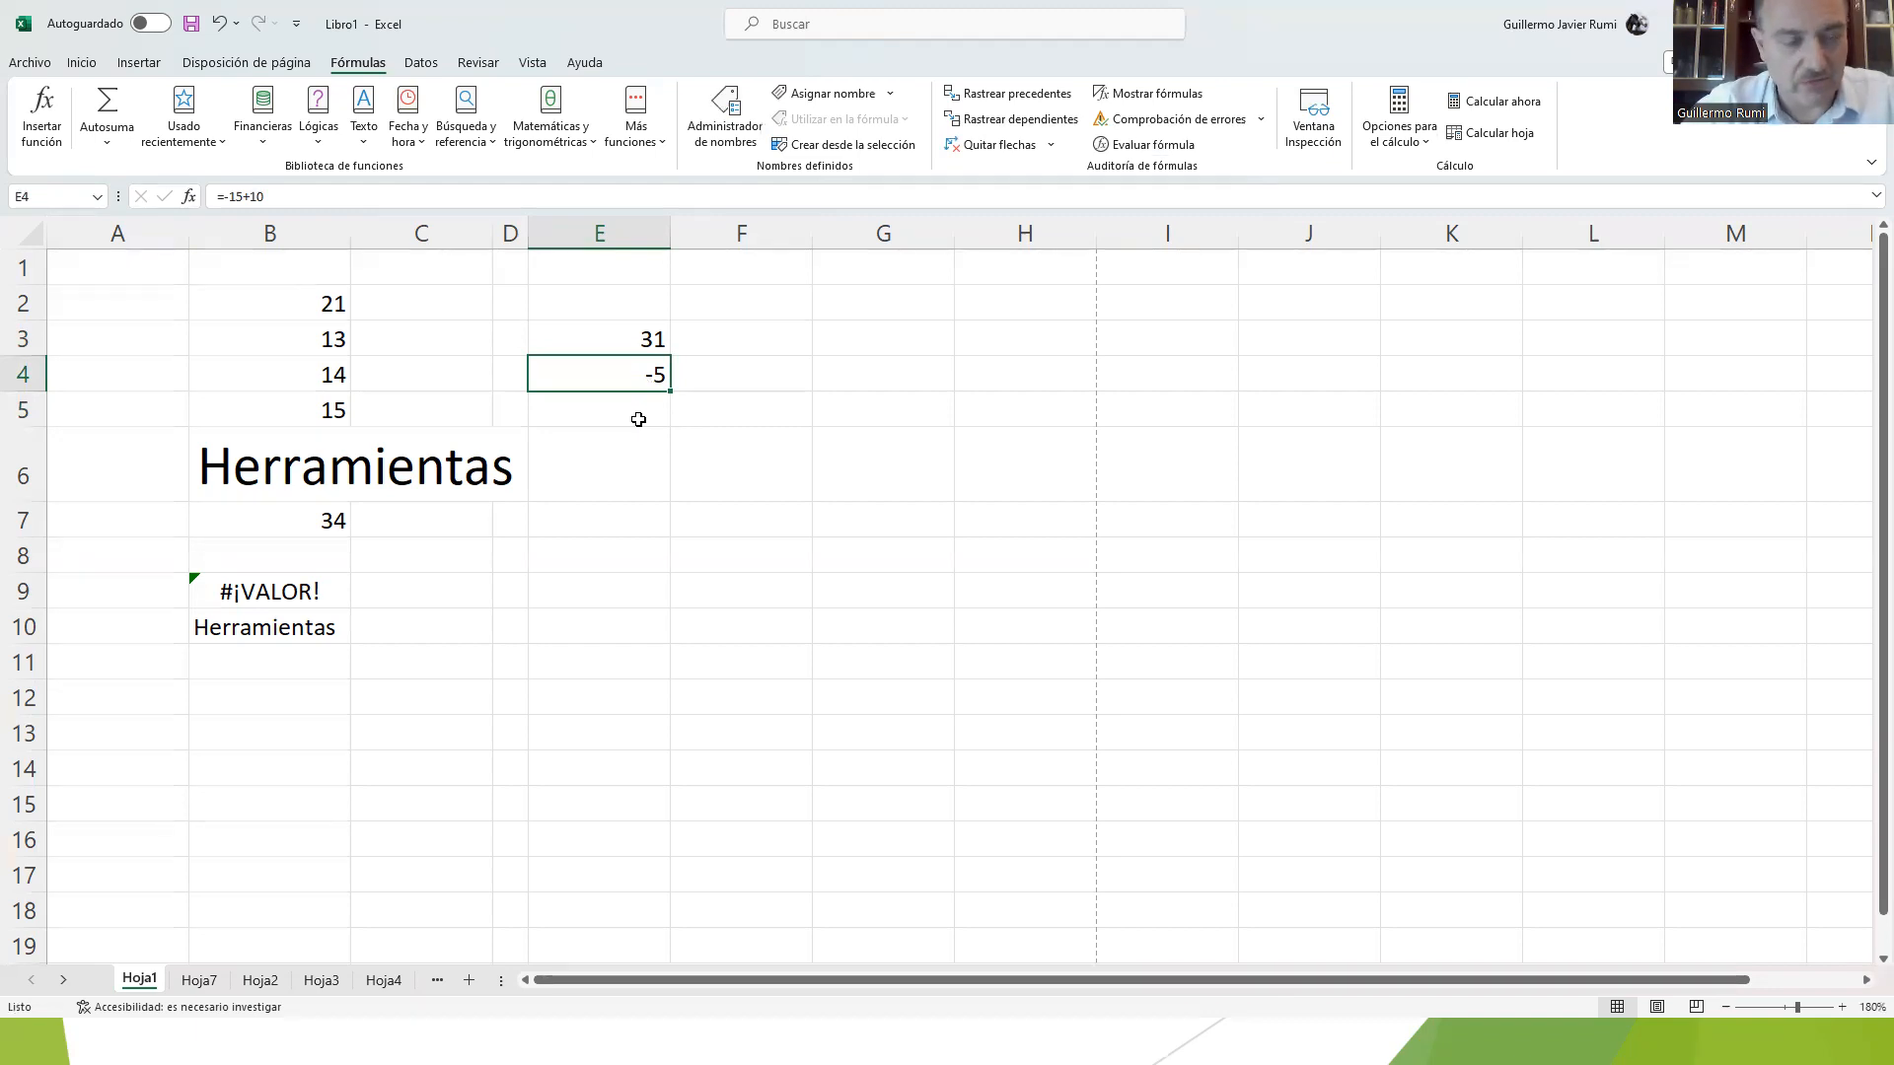
pyautogui.hotkey('alt', 'Tab')
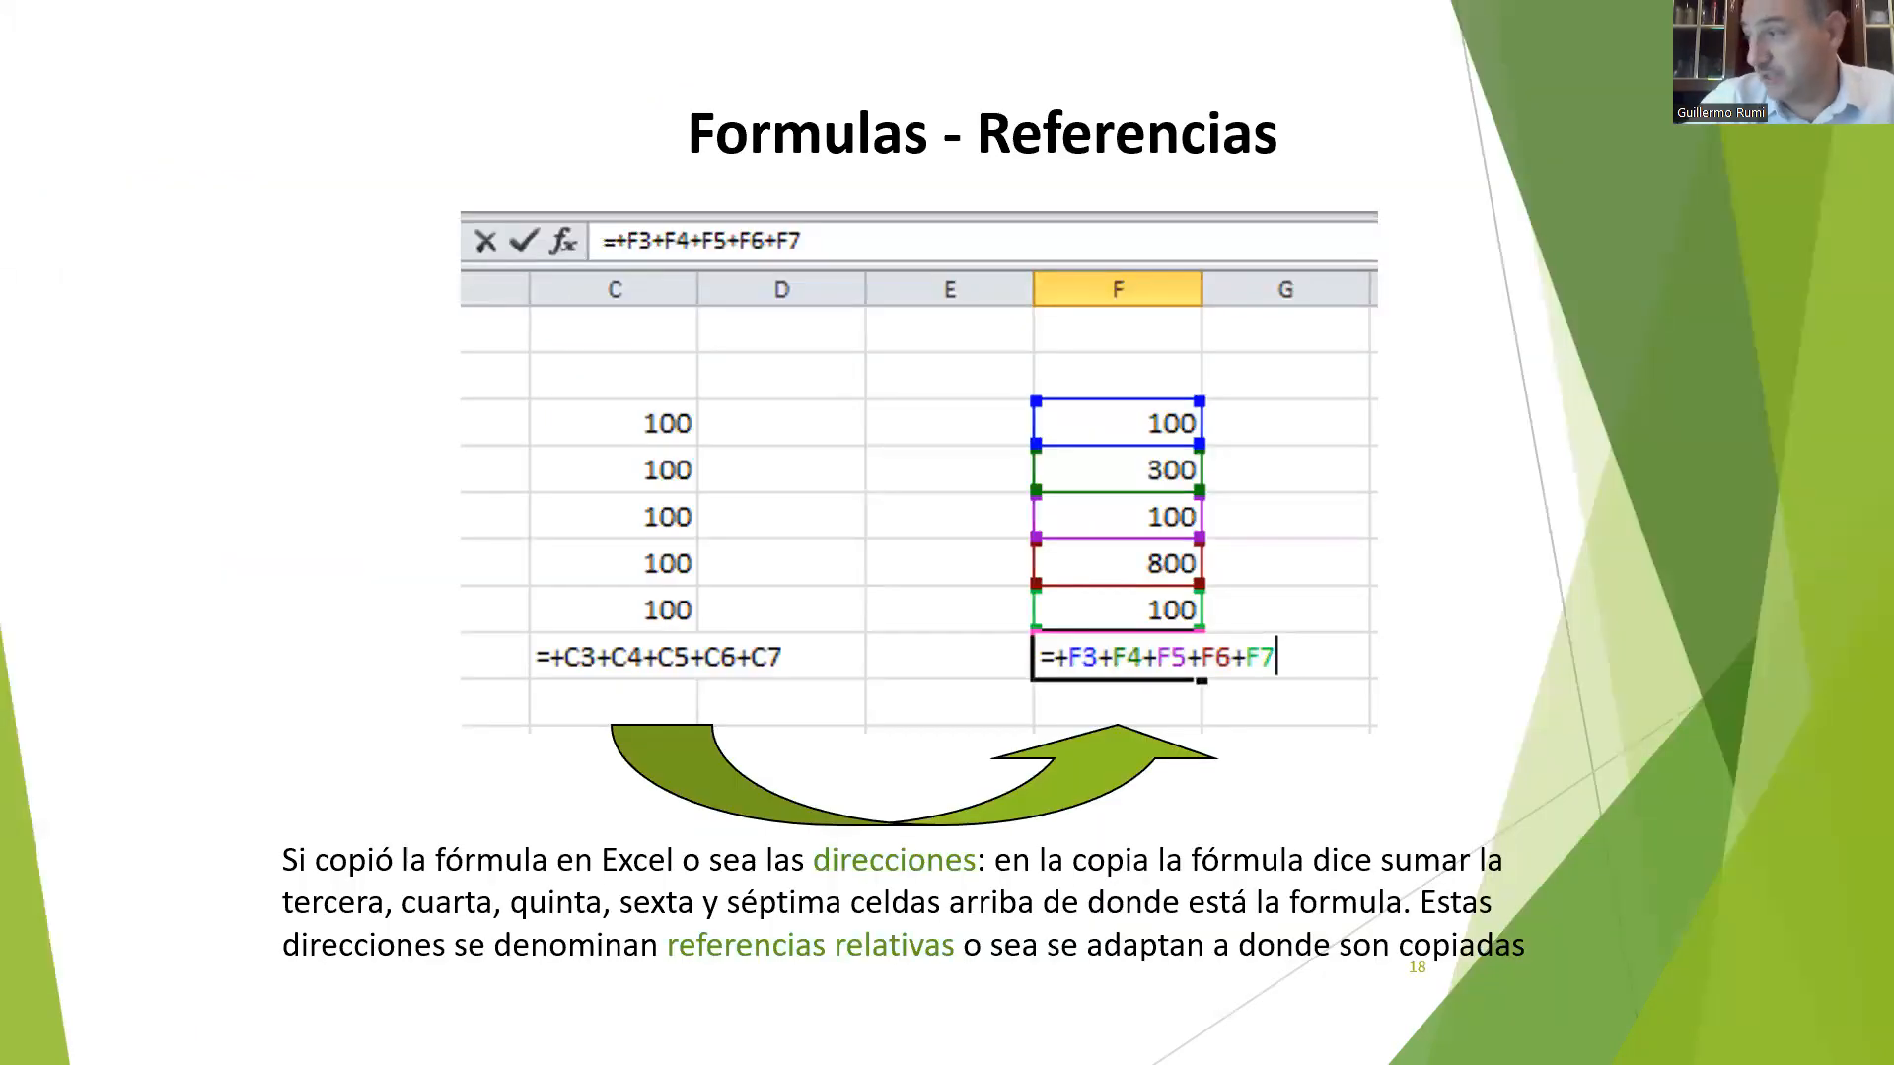
pyautogui.click(565, 702)
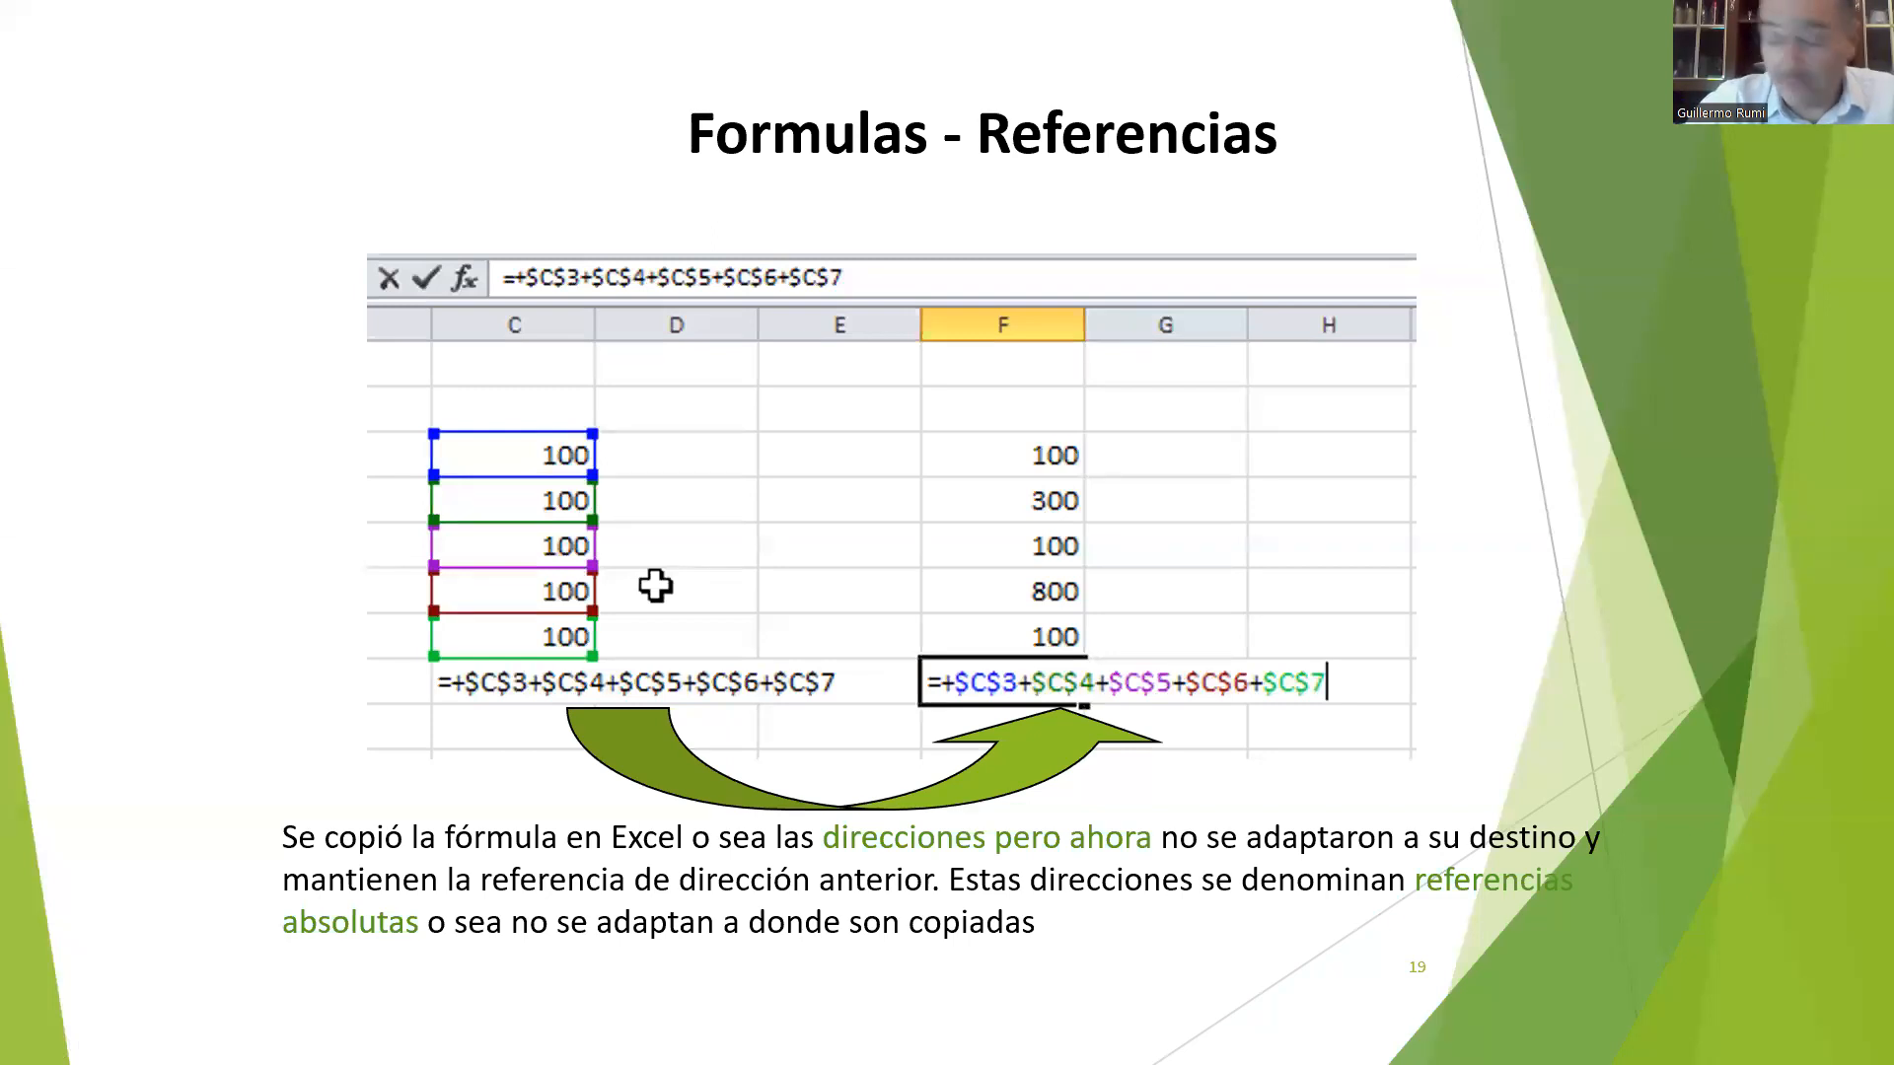
pyautogui.click(655, 586)
pyautogui.press('Left')
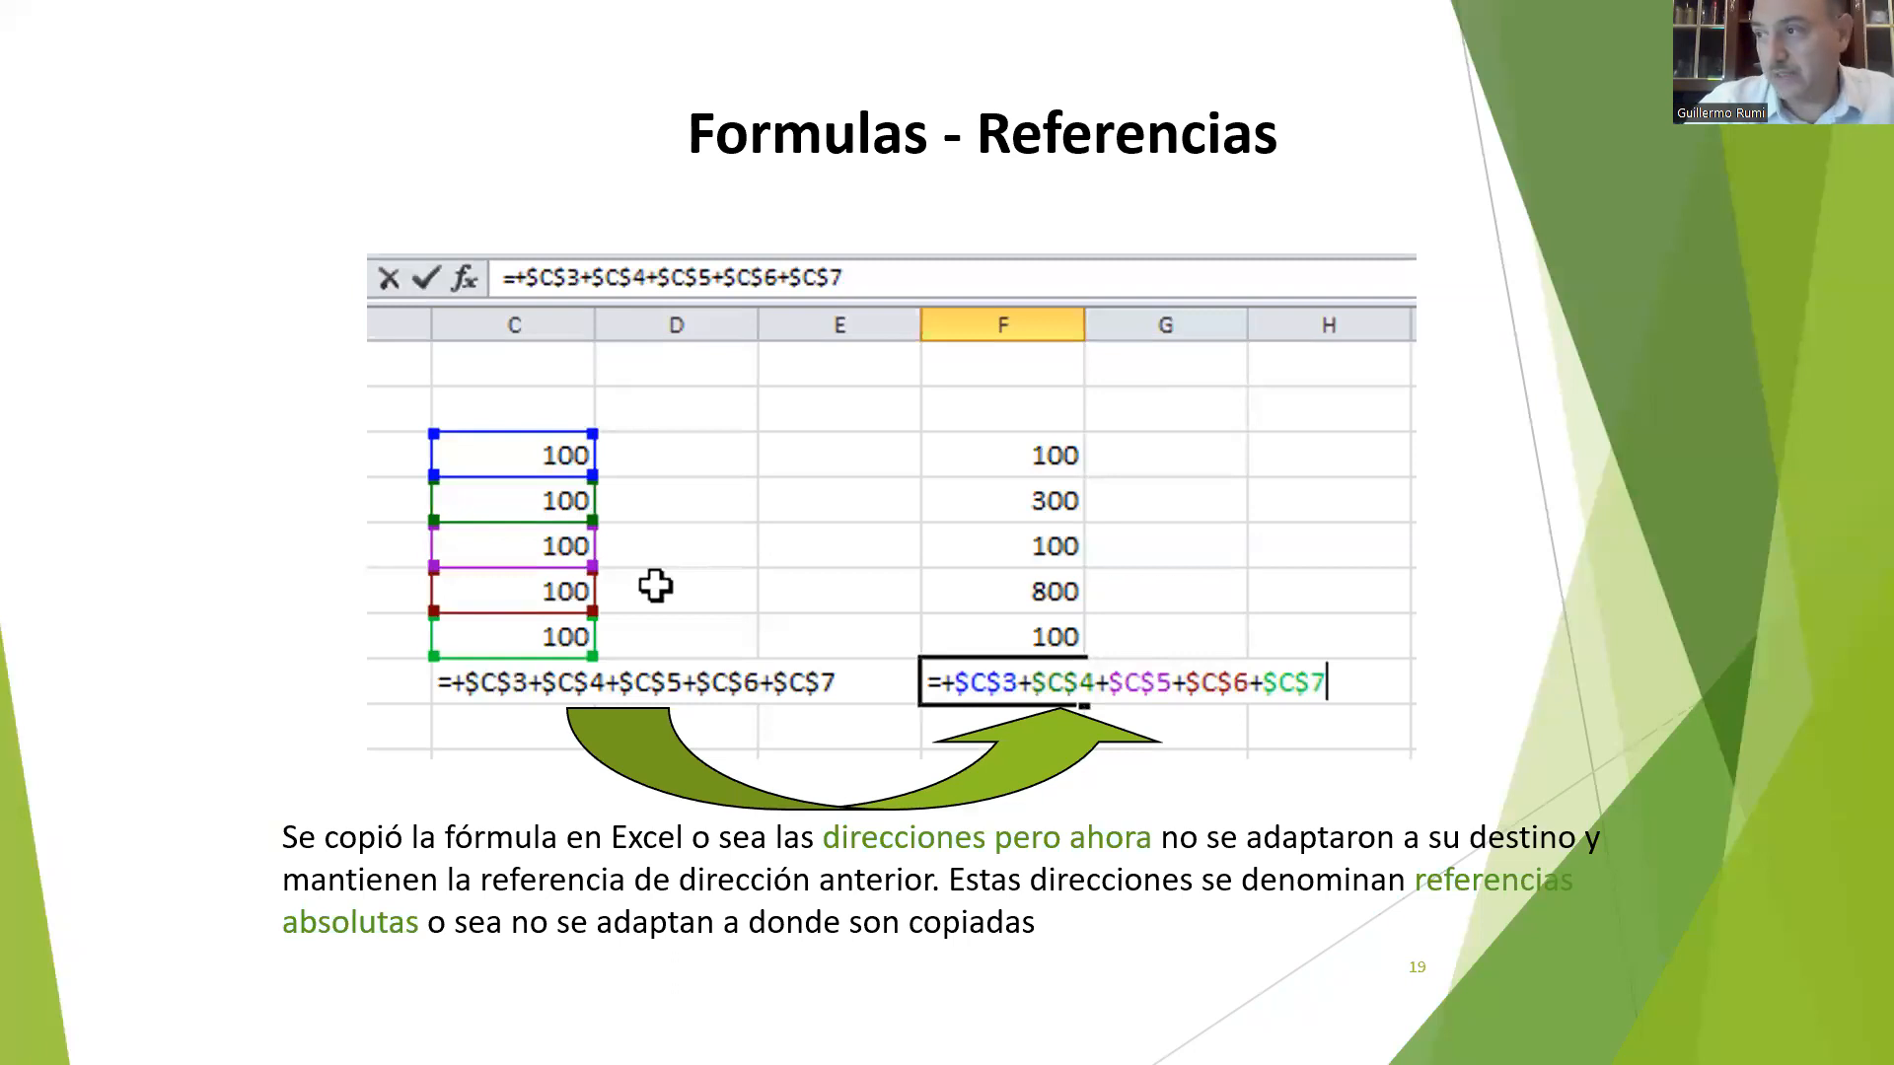
pyautogui.hotkey('alt', 'Tab')
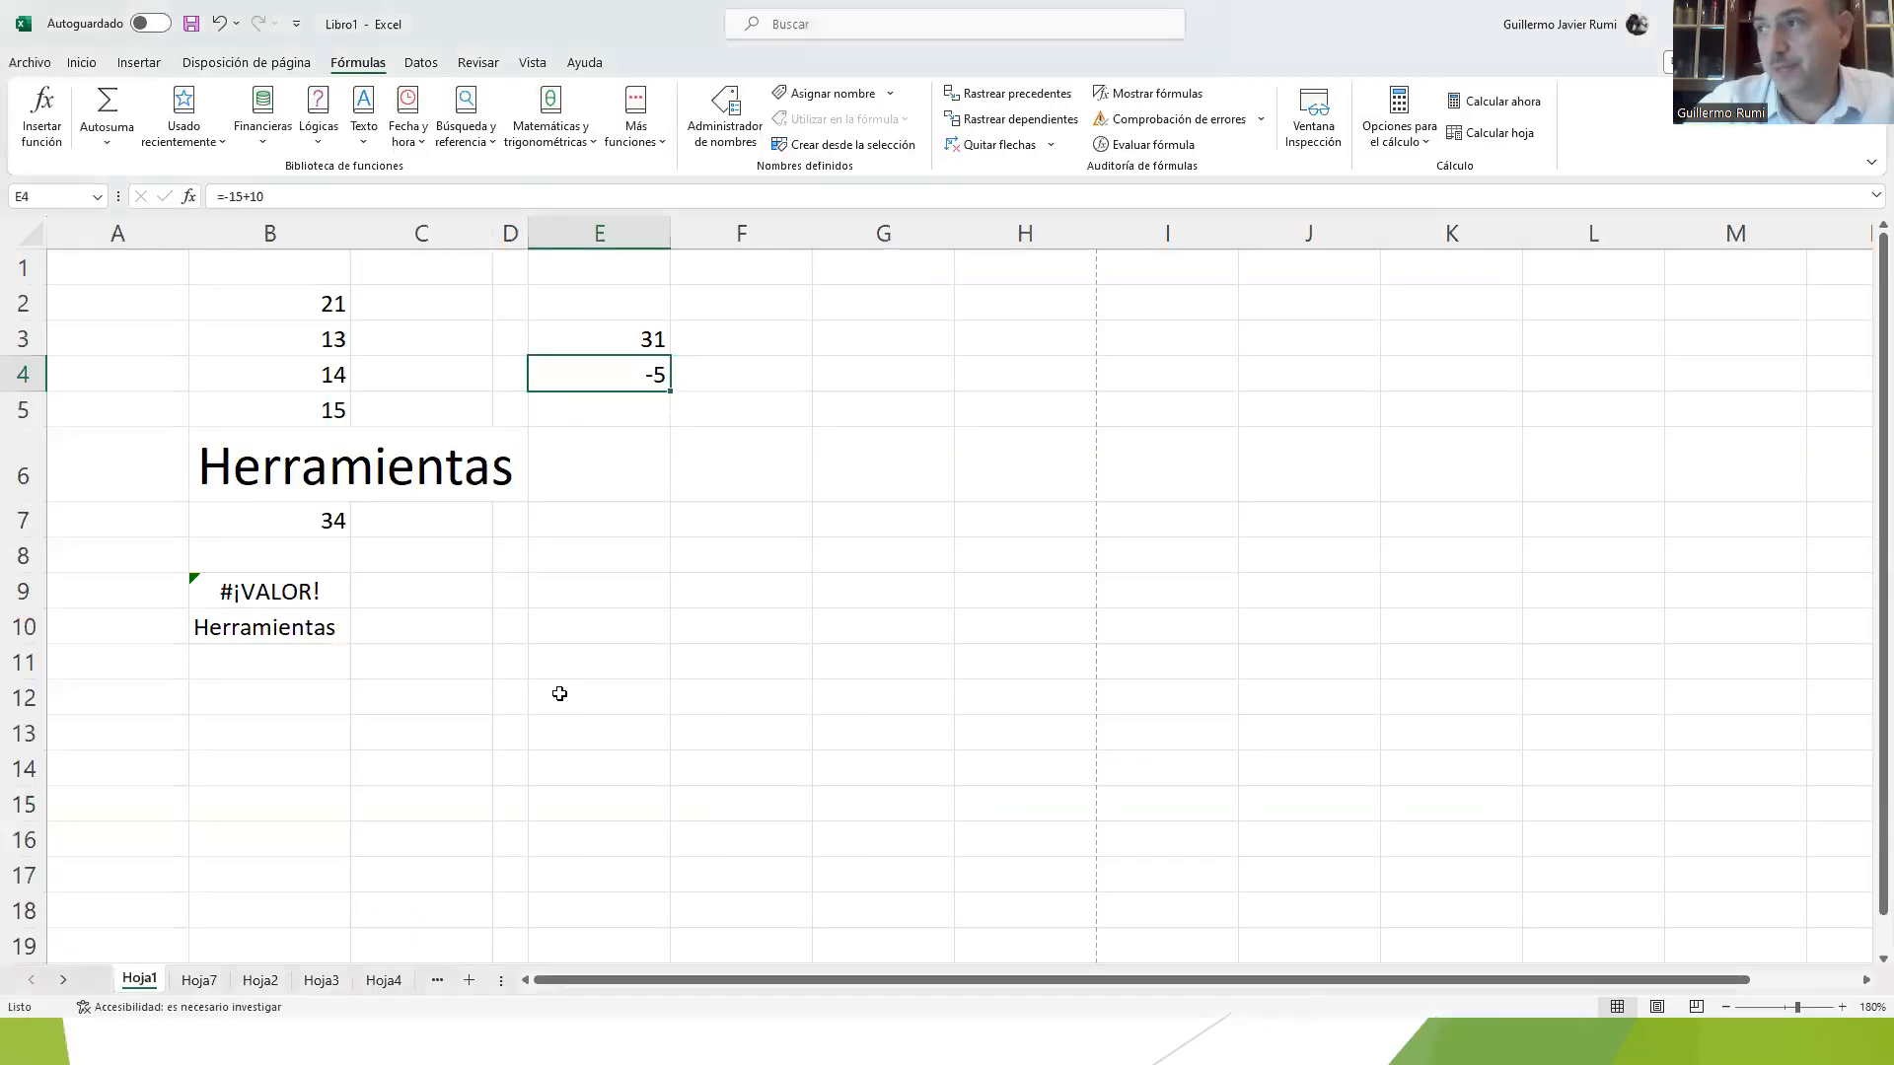
# Step: Clear the contents of B6:D11 and widen column D to roughly the width of its neighbouring columns
pyautogui.moveTo(269, 454); pyautogui.dragTo(520, 656)
pyautogui.press('Delete')
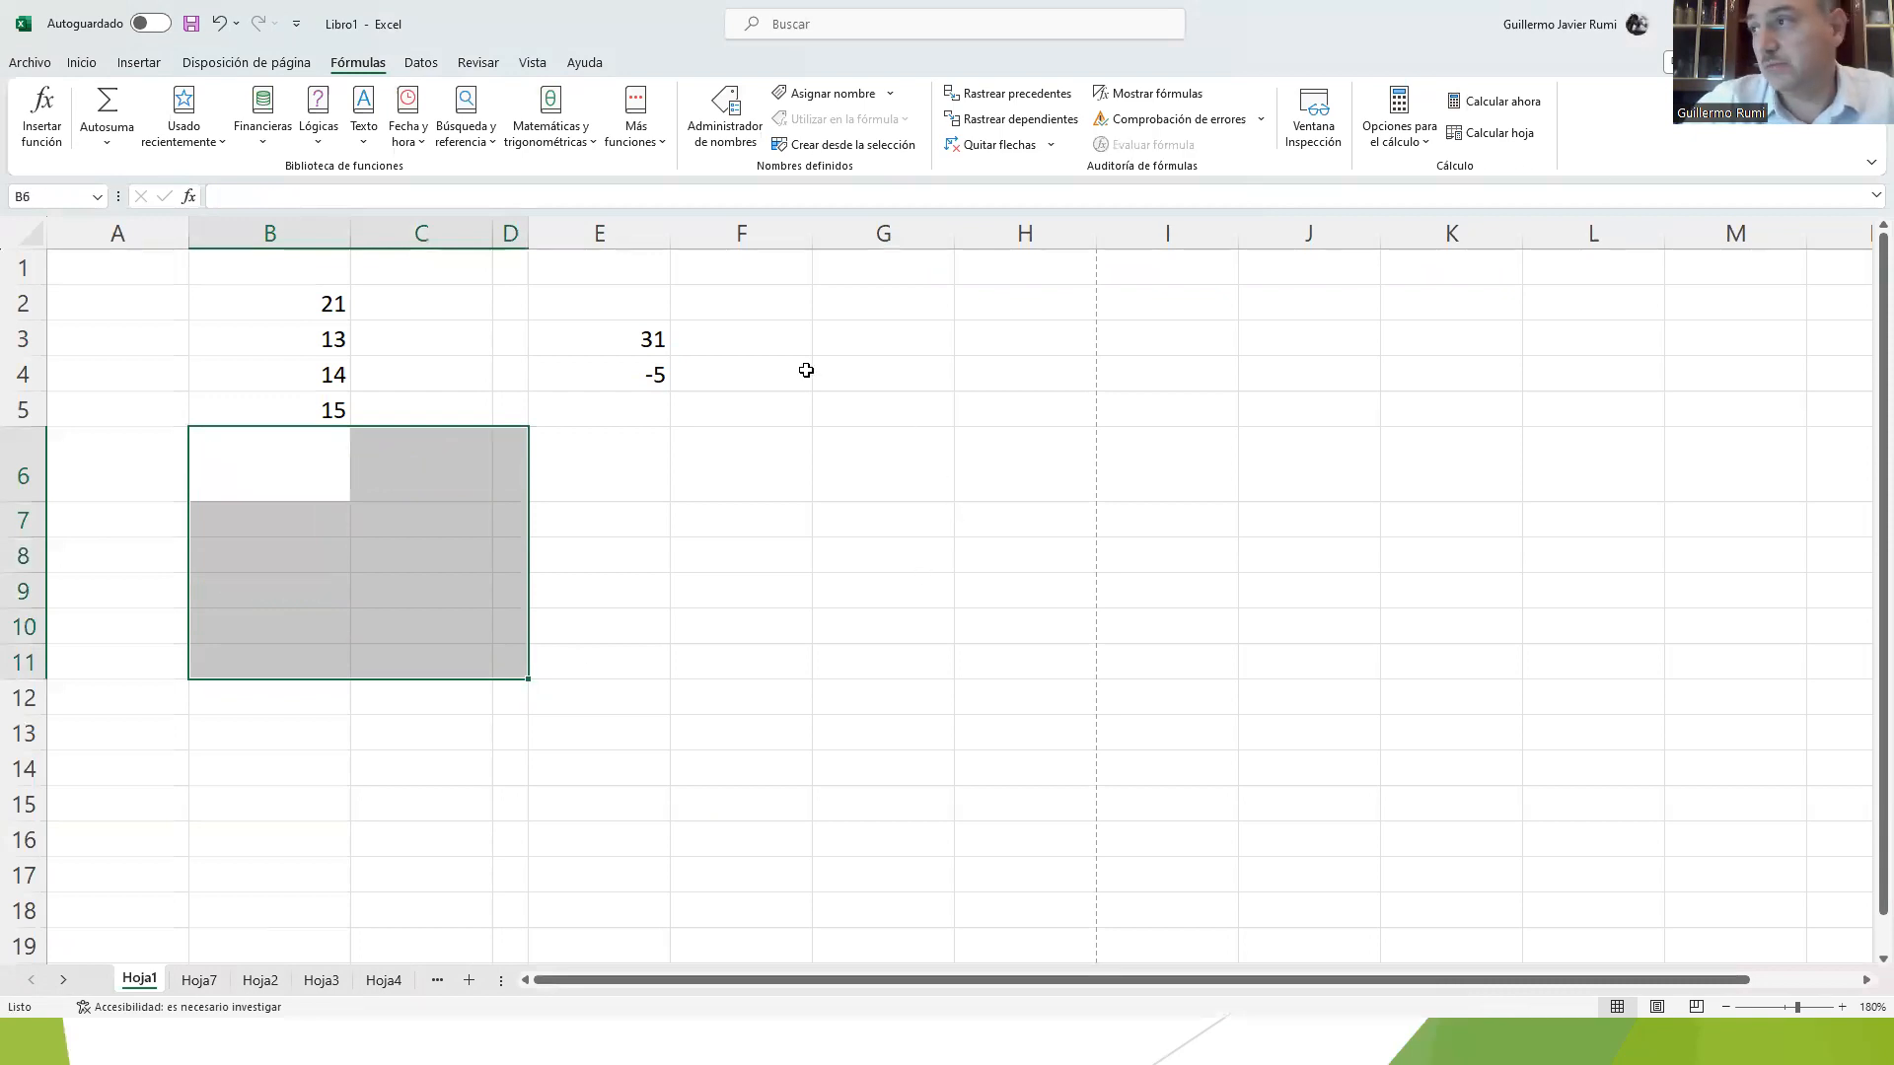
pyautogui.moveTo(528, 233); pyautogui.dragTo(643, 247)
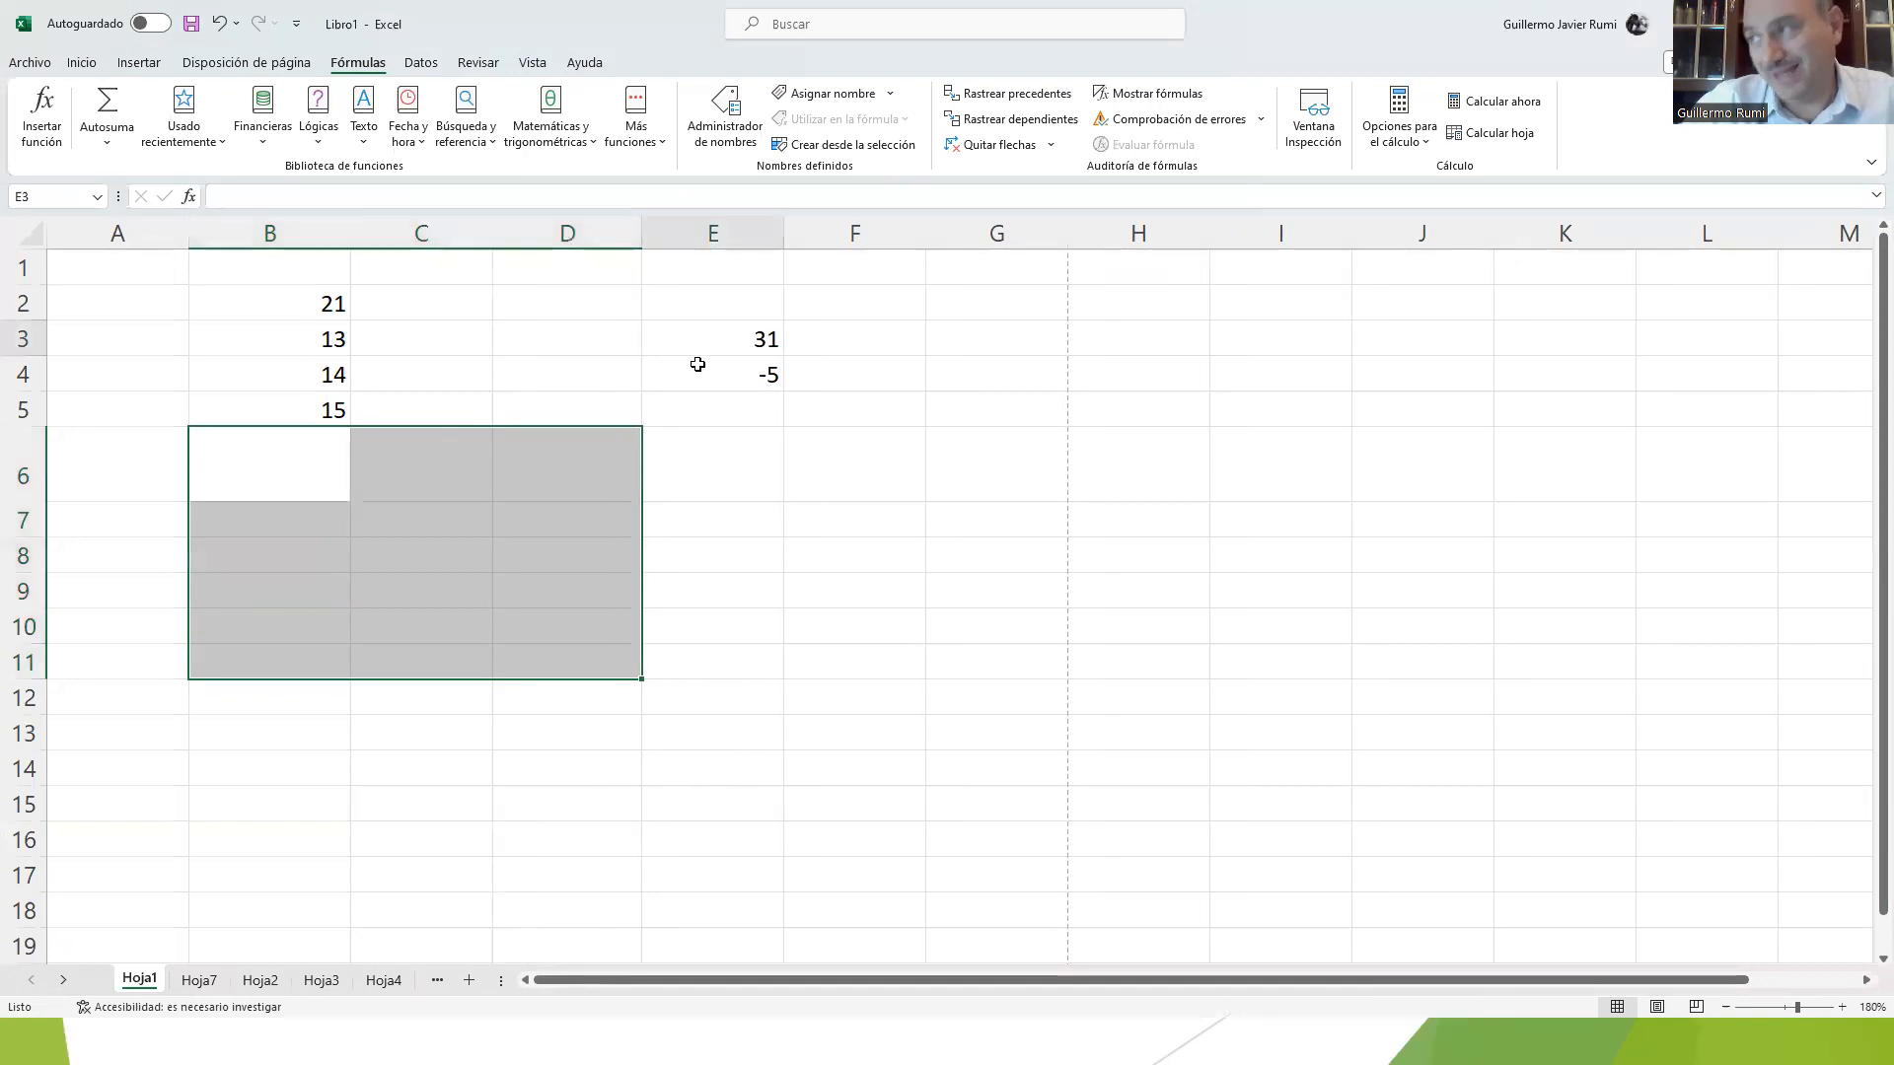
# Step: Clear the sample formulas from E3:E4 and the numbers from B4:B5
pyautogui.moveTo(694, 345); pyautogui.dragTo(698, 385)
pyautogui.press('Delete')
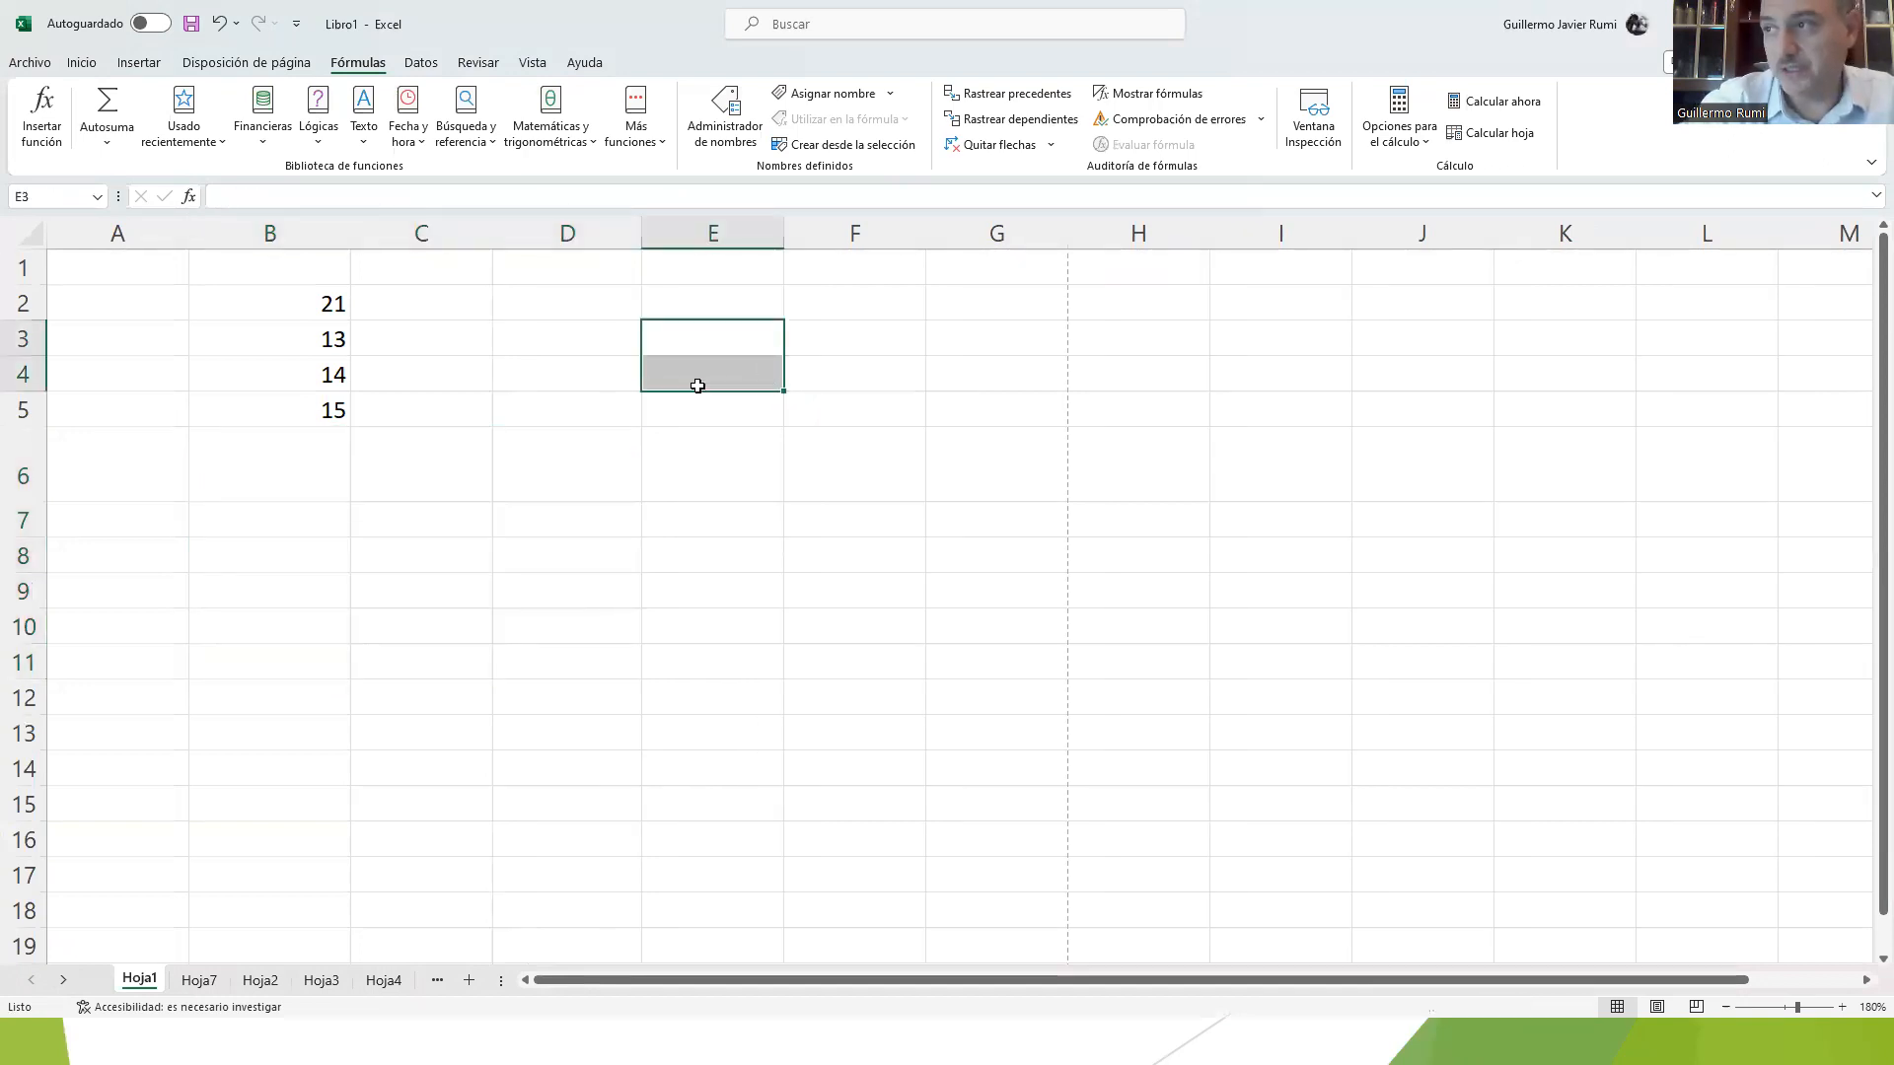
pyautogui.press('Left')
pyautogui.press('Left')
pyautogui.press('Left')
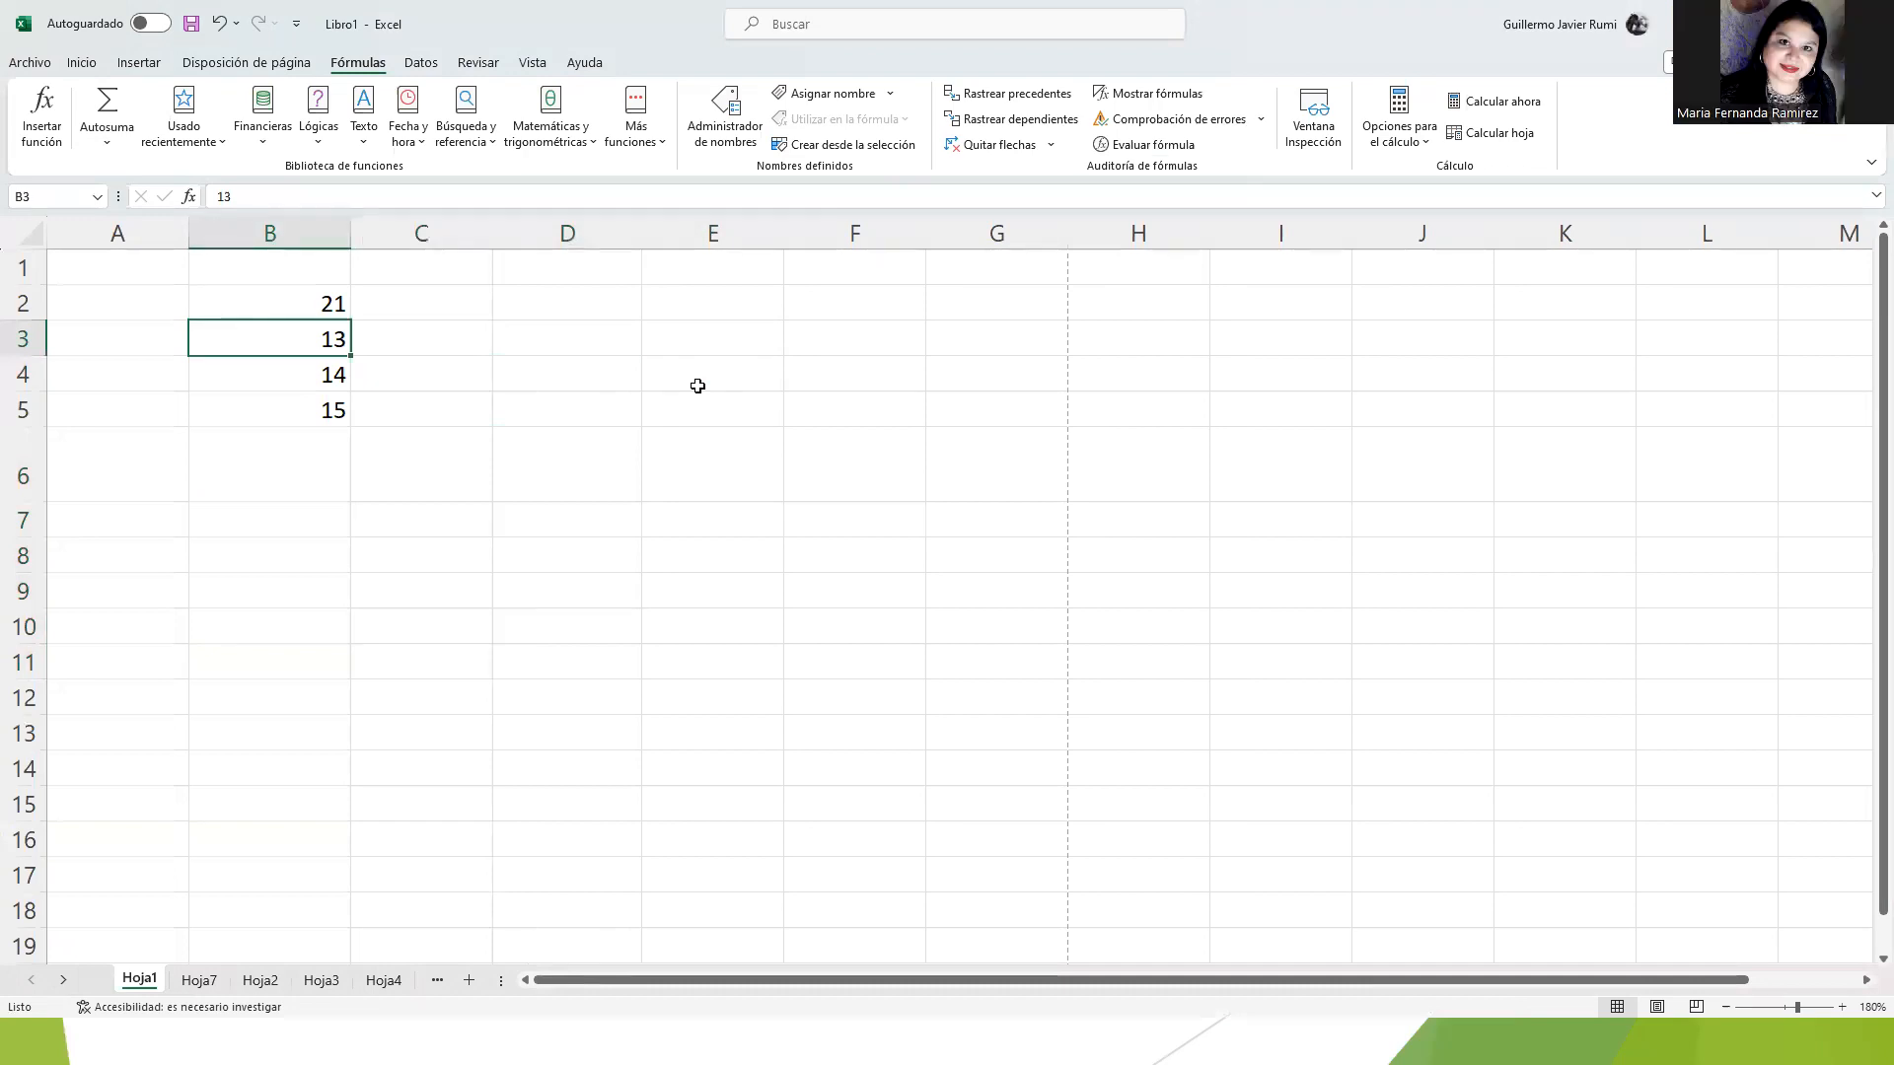
pyautogui.press('Down')
pyautogui.hotkey('shift', 'Down')
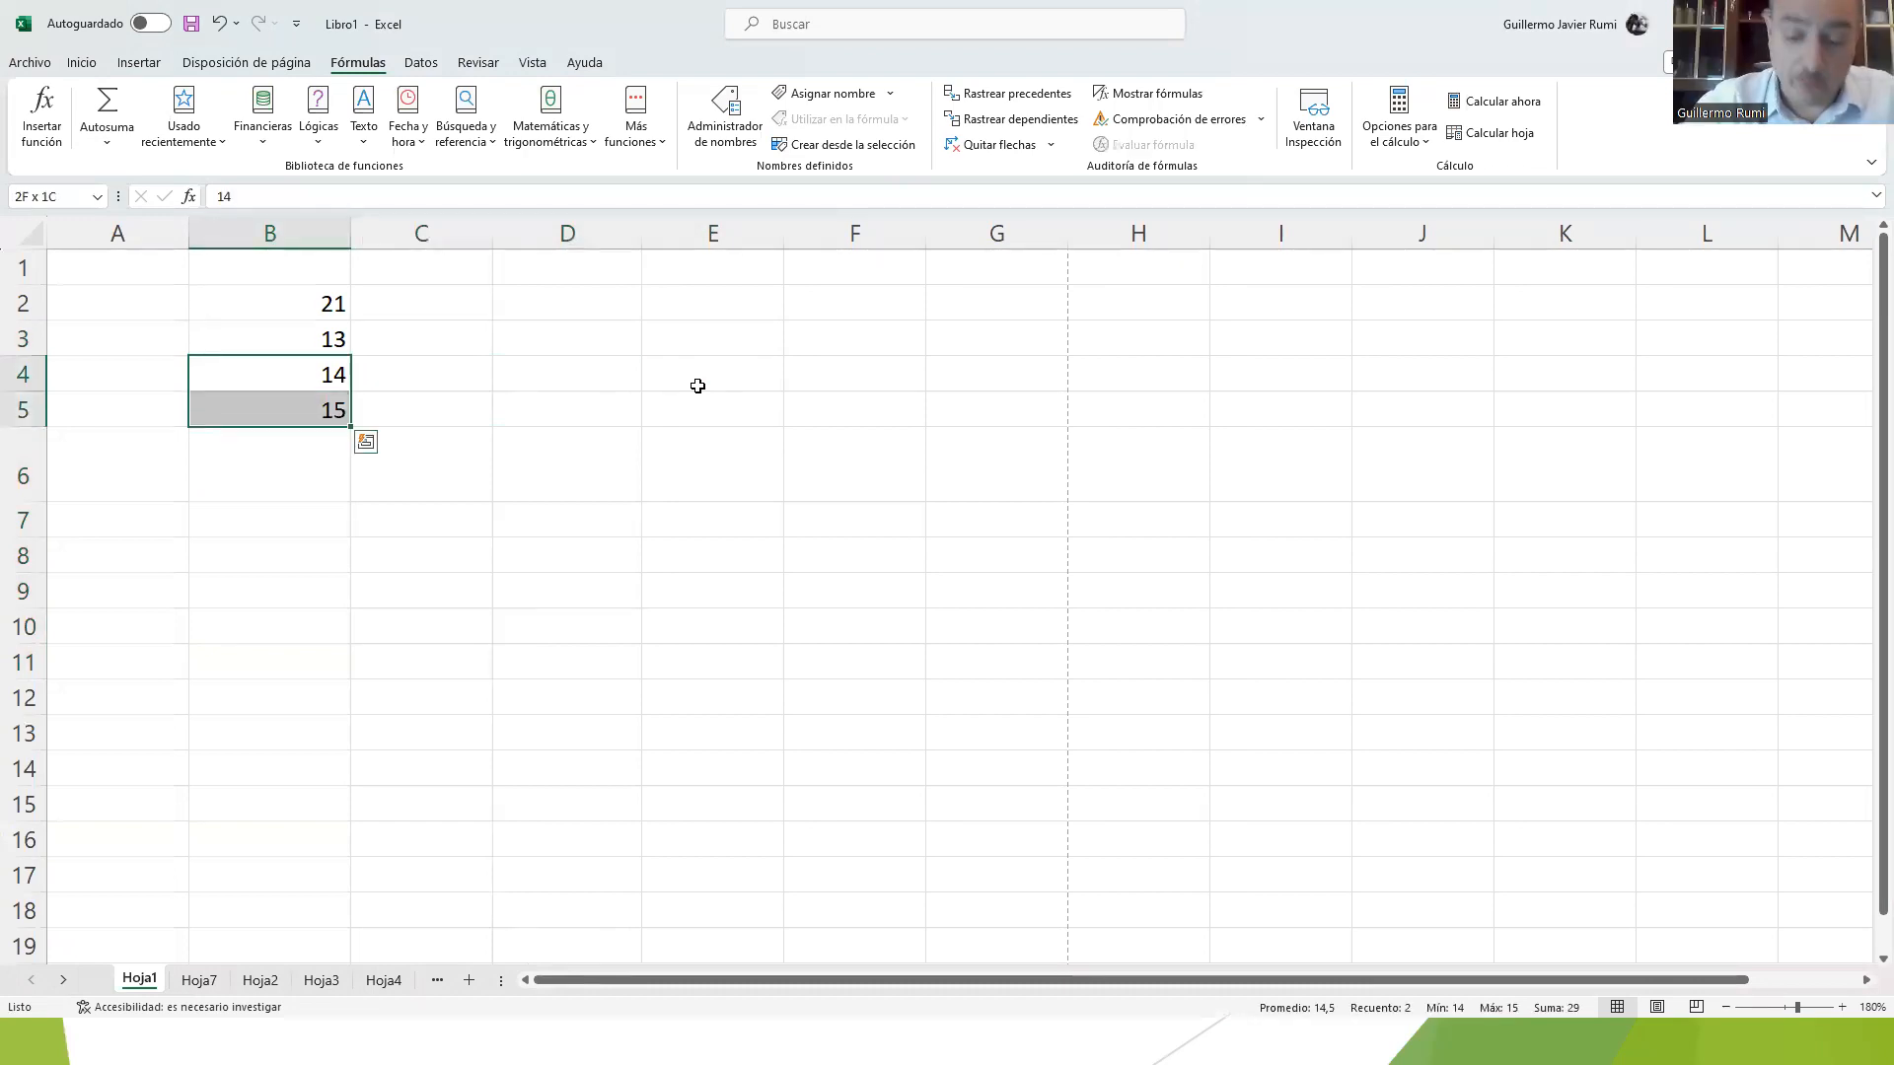
pyautogui.press('Delete')
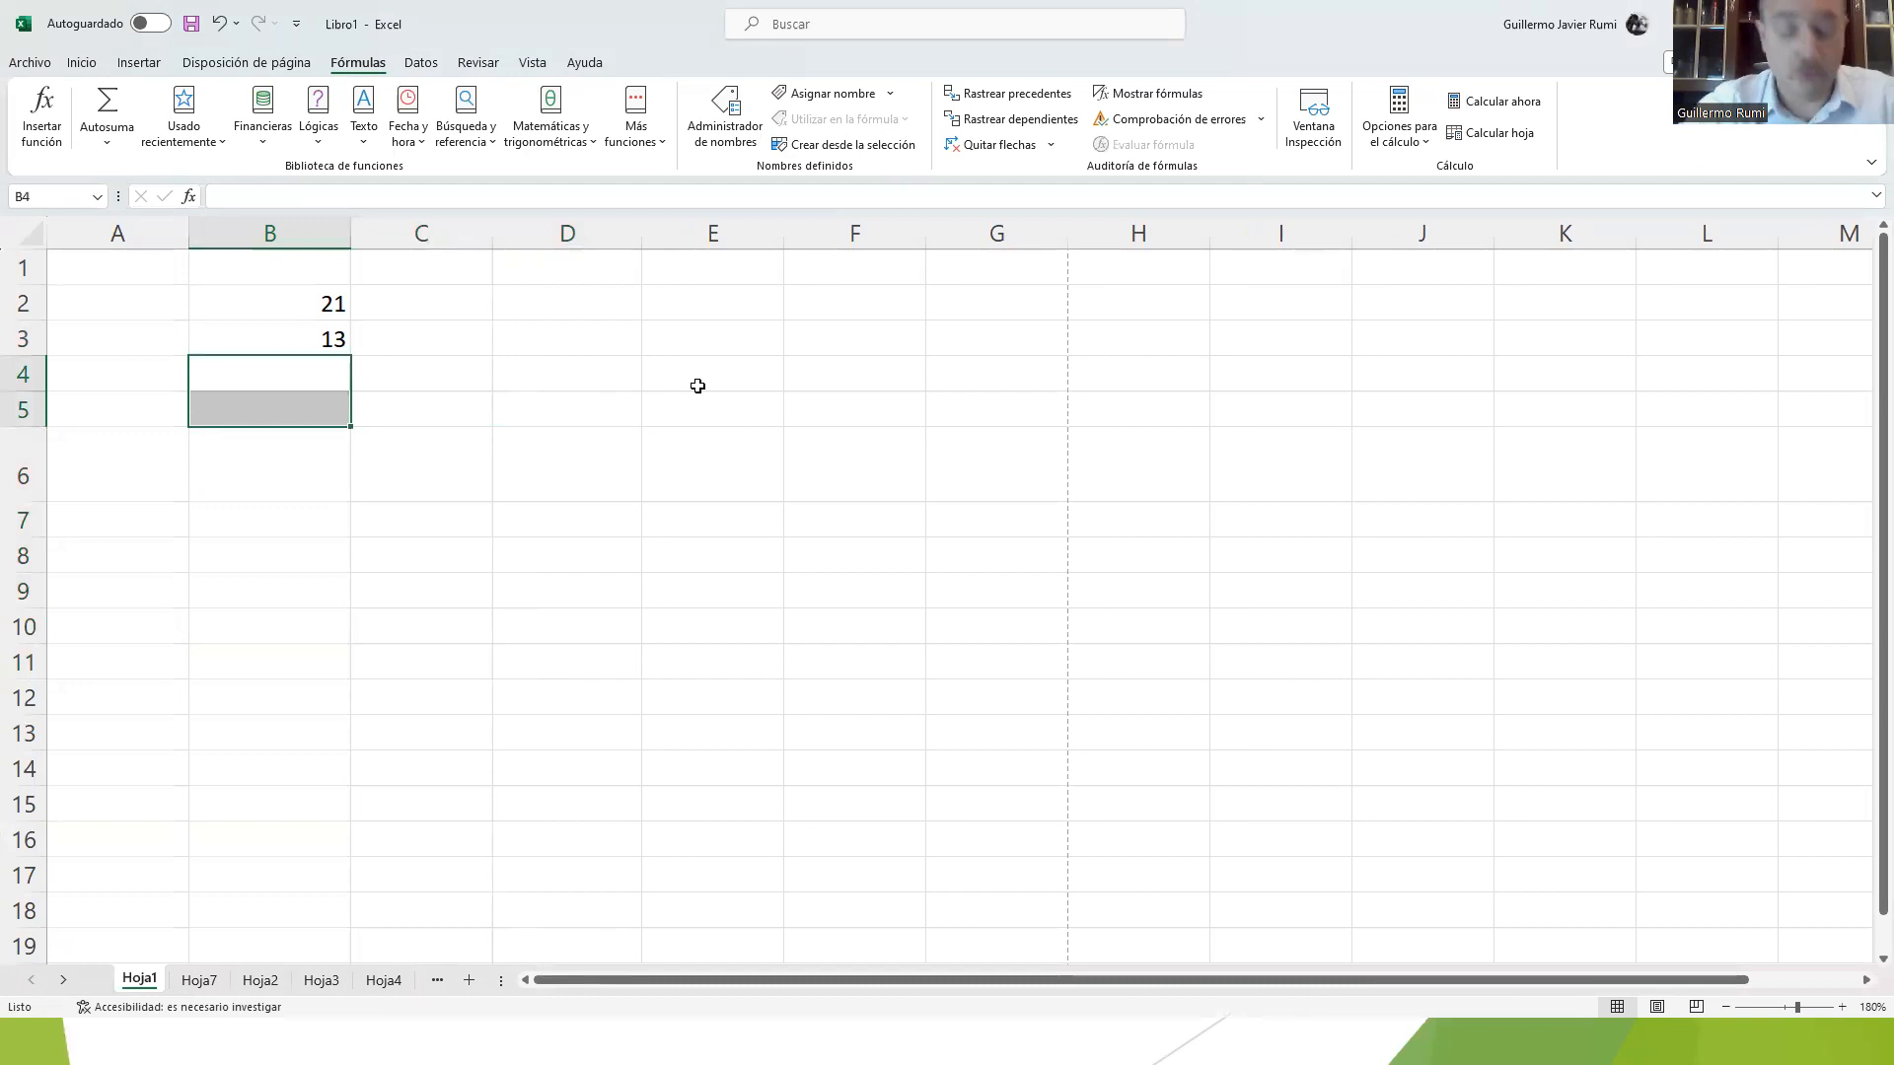
# Step: Enter a formula in B4 that adds cells B2 and B3 (=B2+B3)
pyautogui.press('Up')
pyautogui.press('Down')
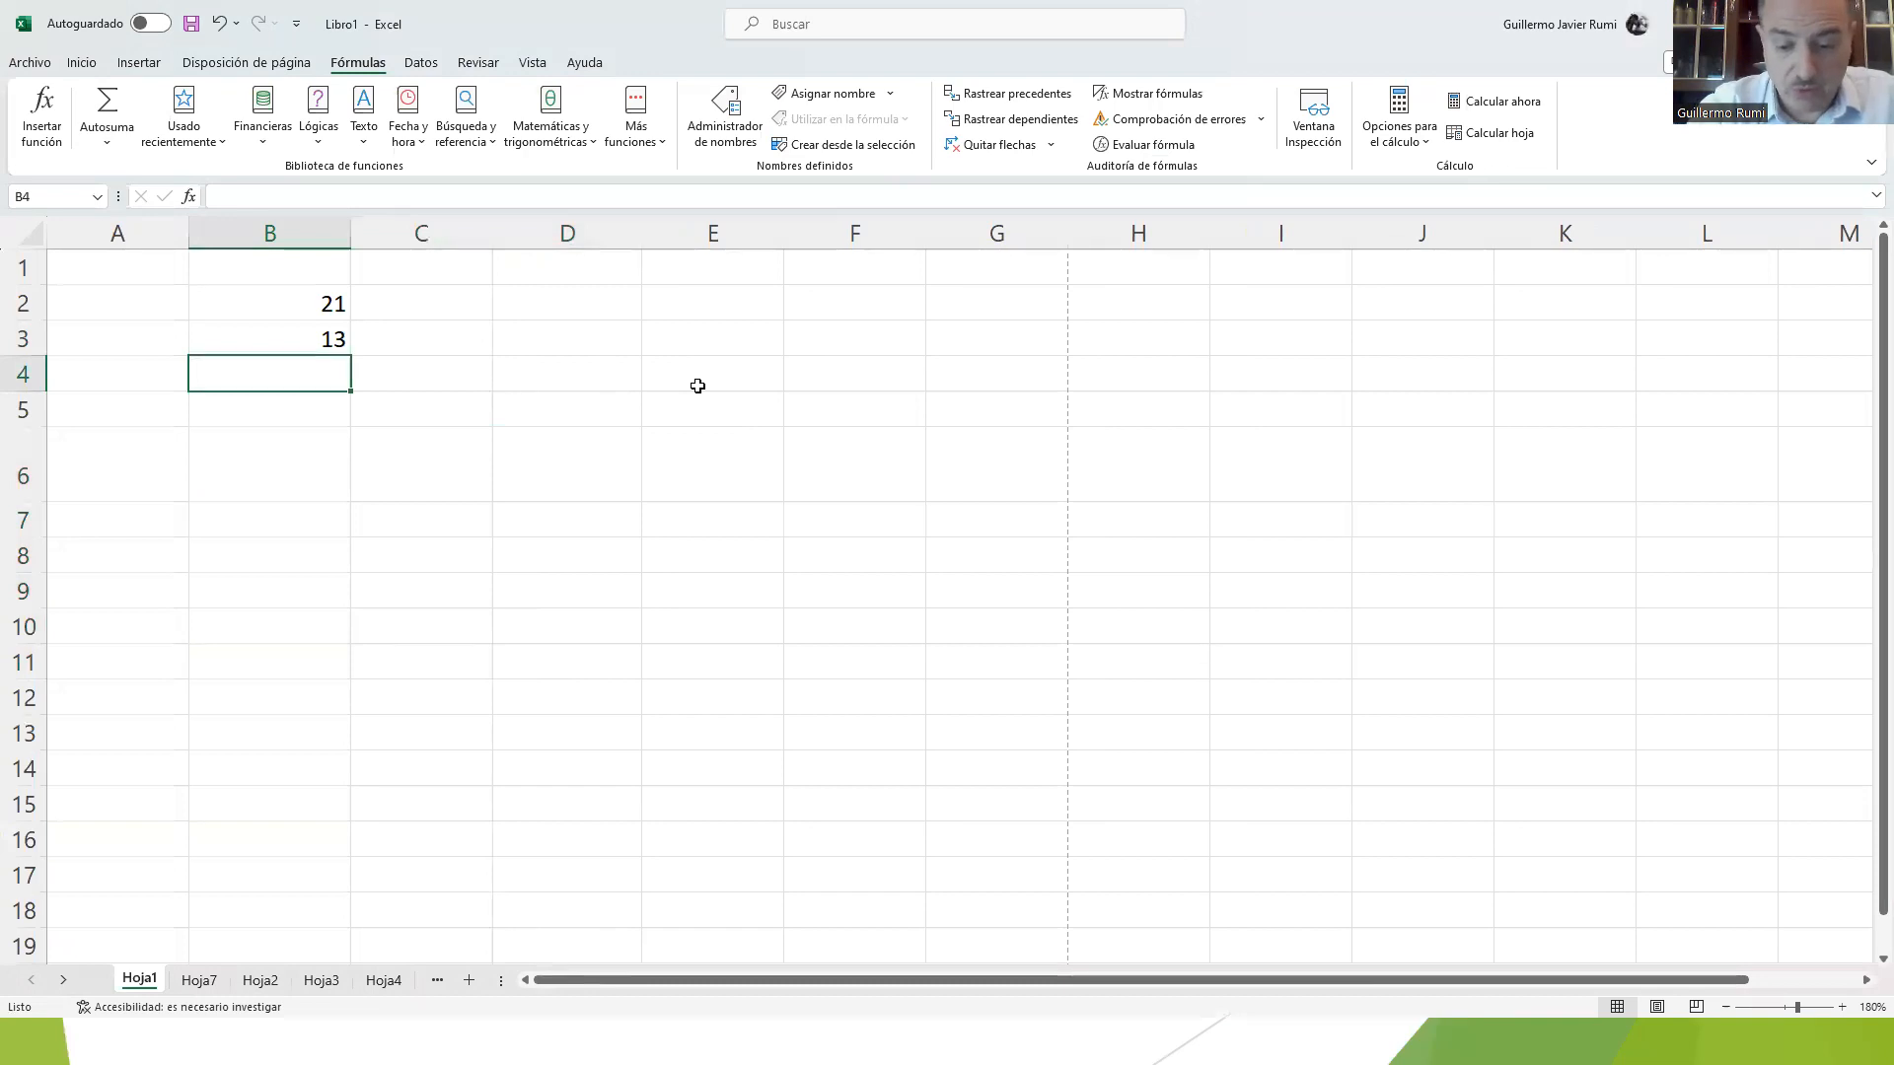
pyautogui.write('=')
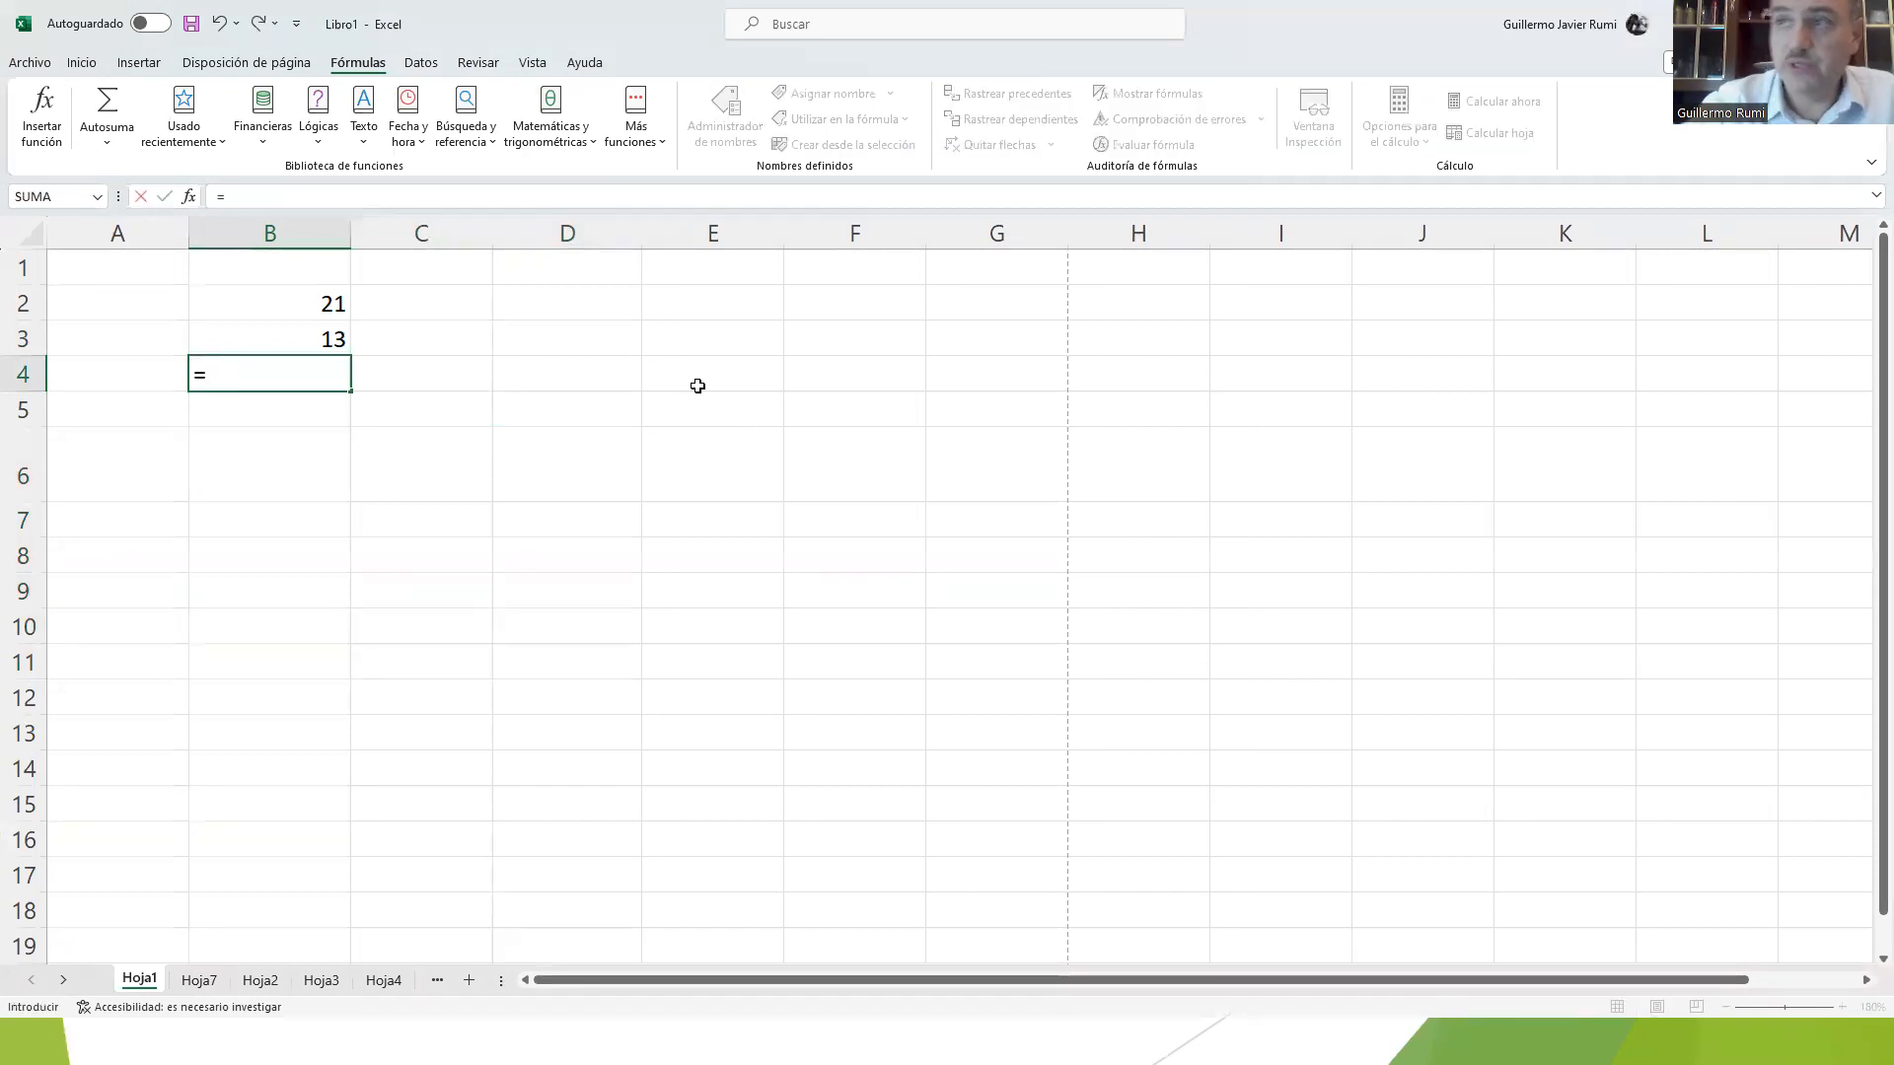
pyautogui.click(297, 309)
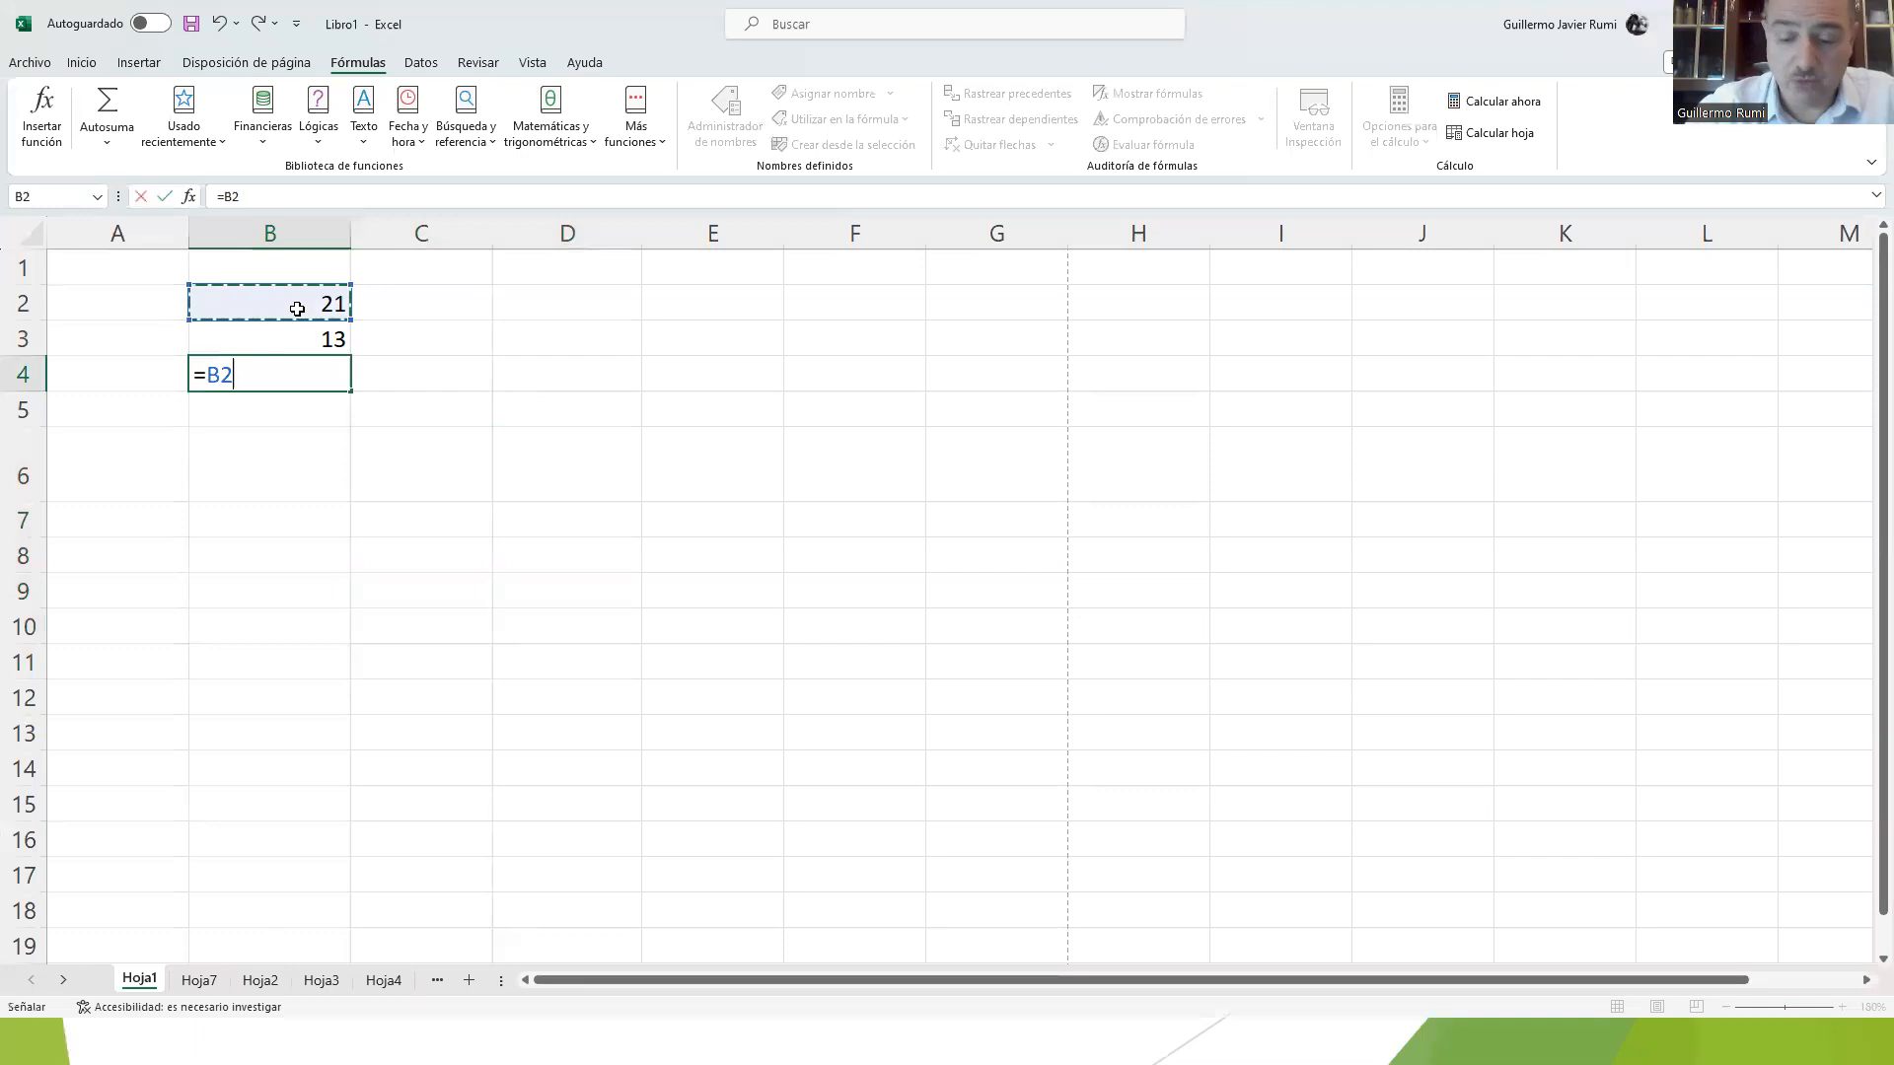
pyautogui.press('Up')
pyautogui.press('Down')
pyautogui.press('Down')
pyautogui.press('Up')
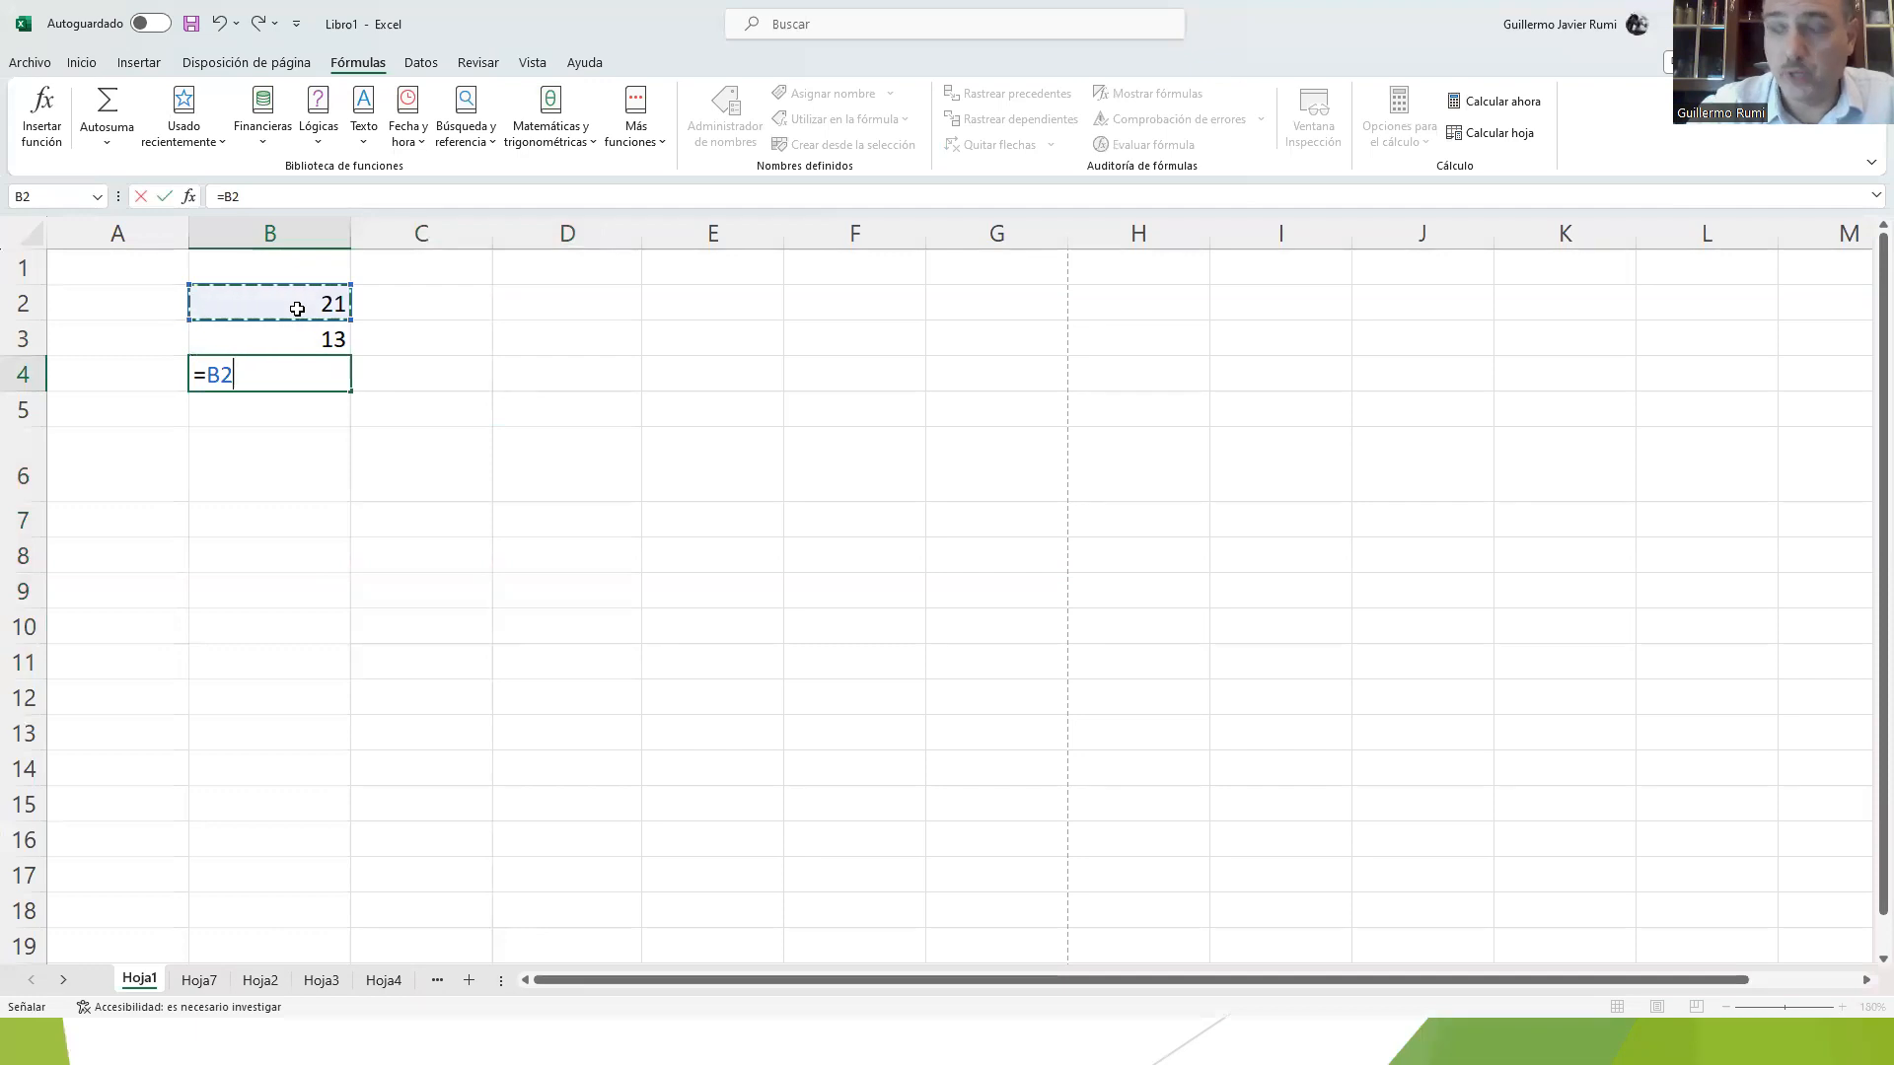
pyautogui.write('+')
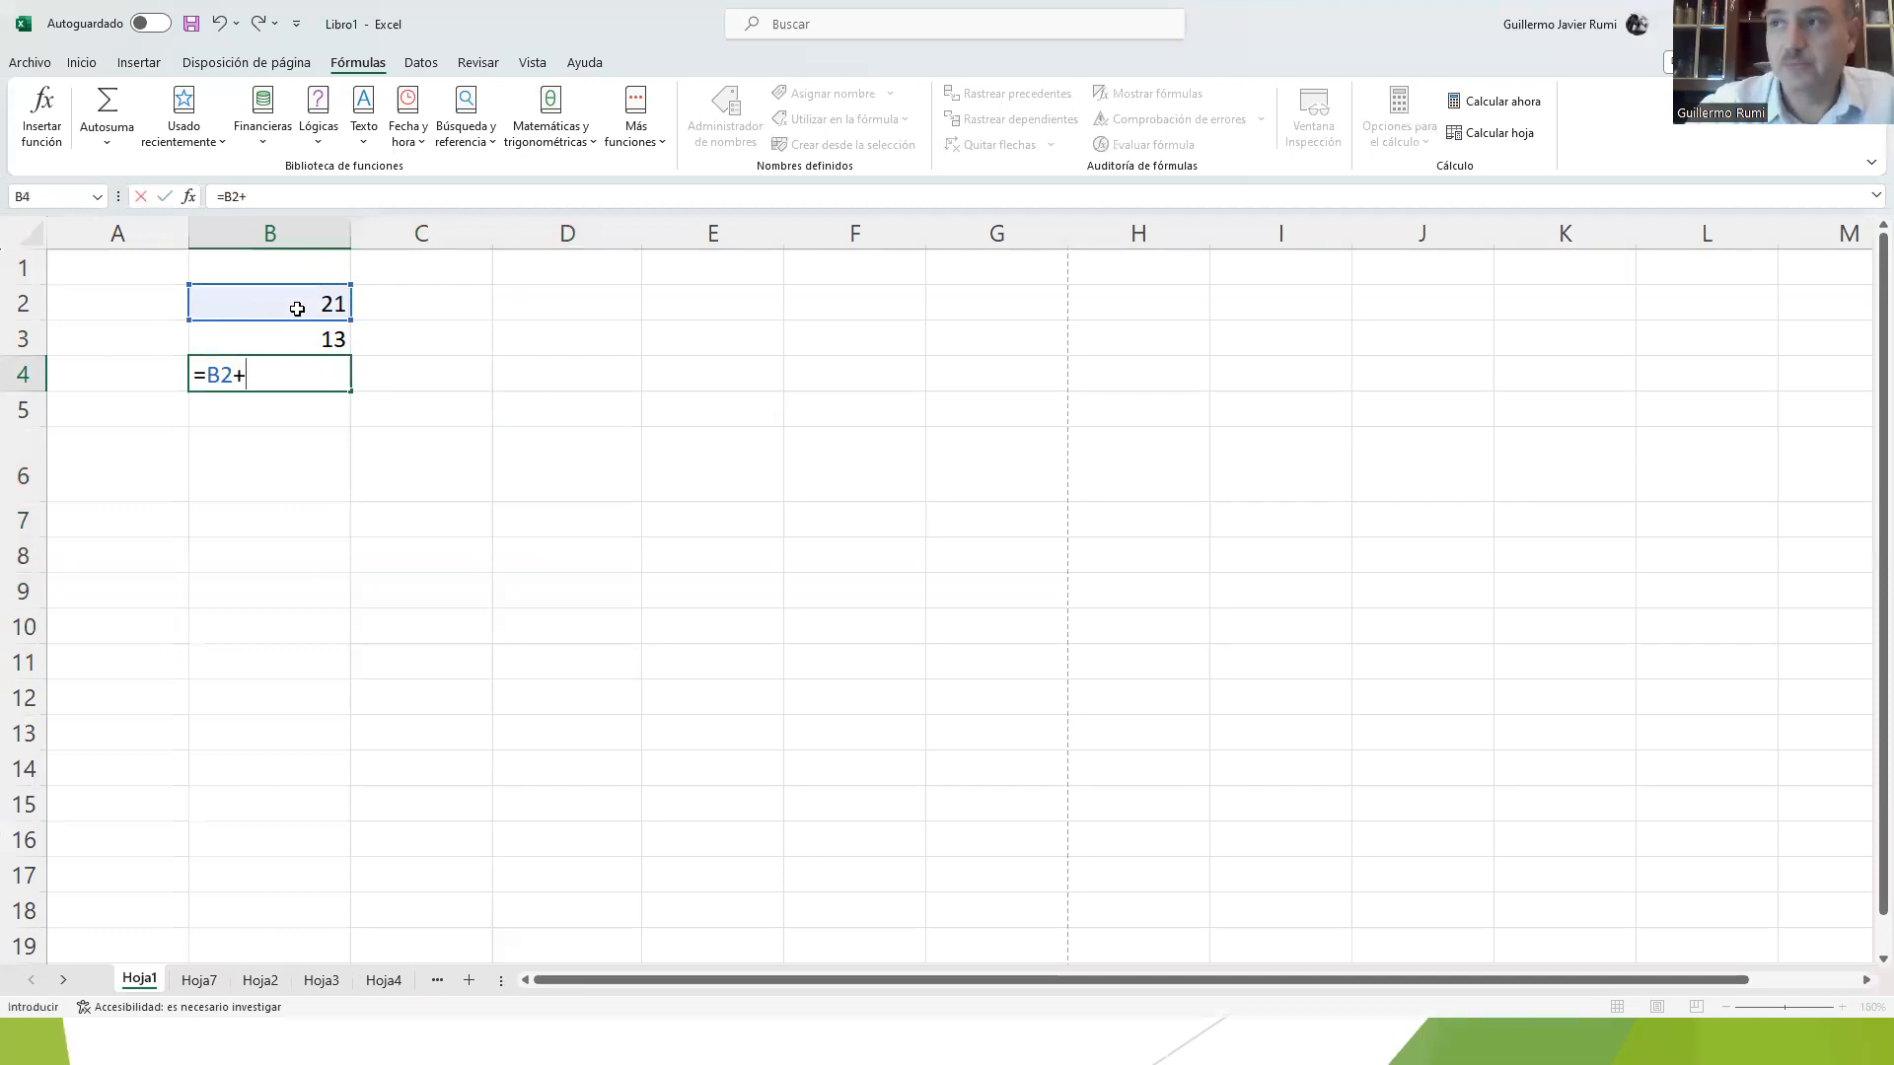
pyautogui.click(289, 339)
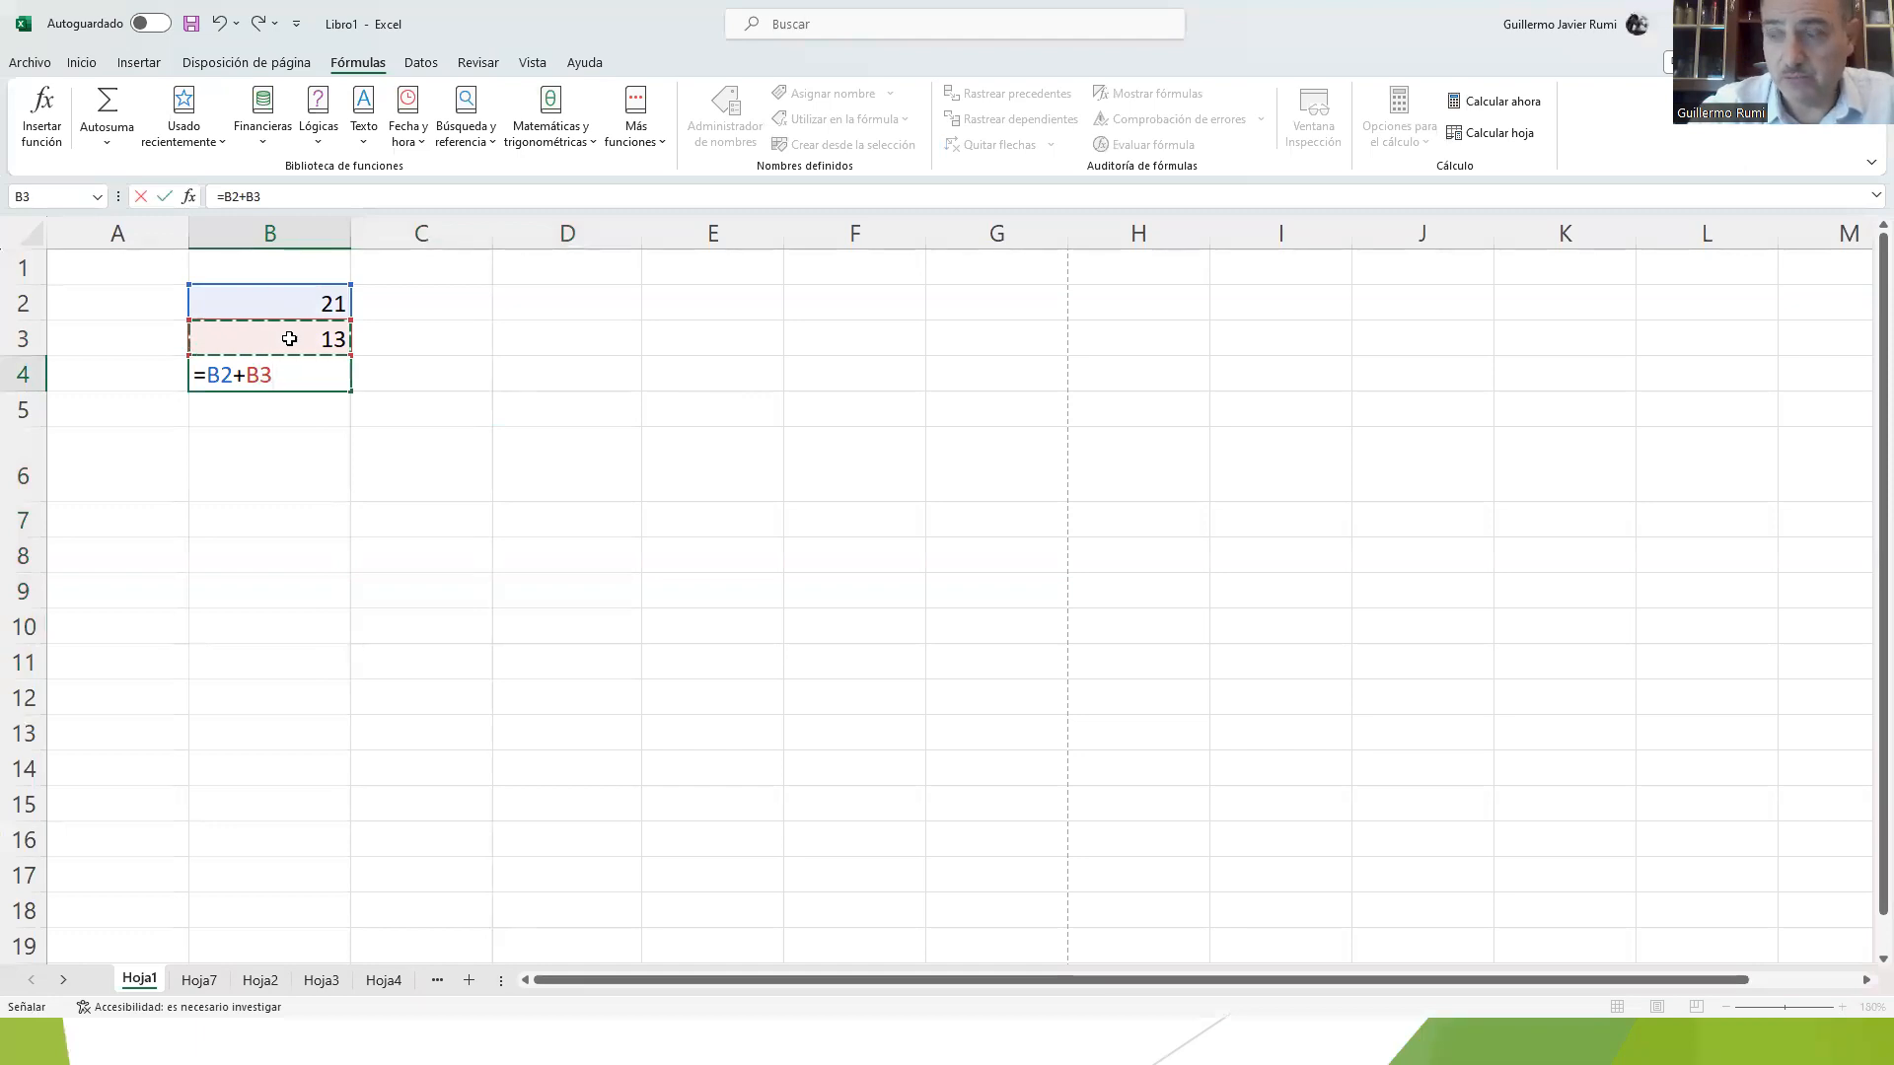
pyautogui.press('Return')
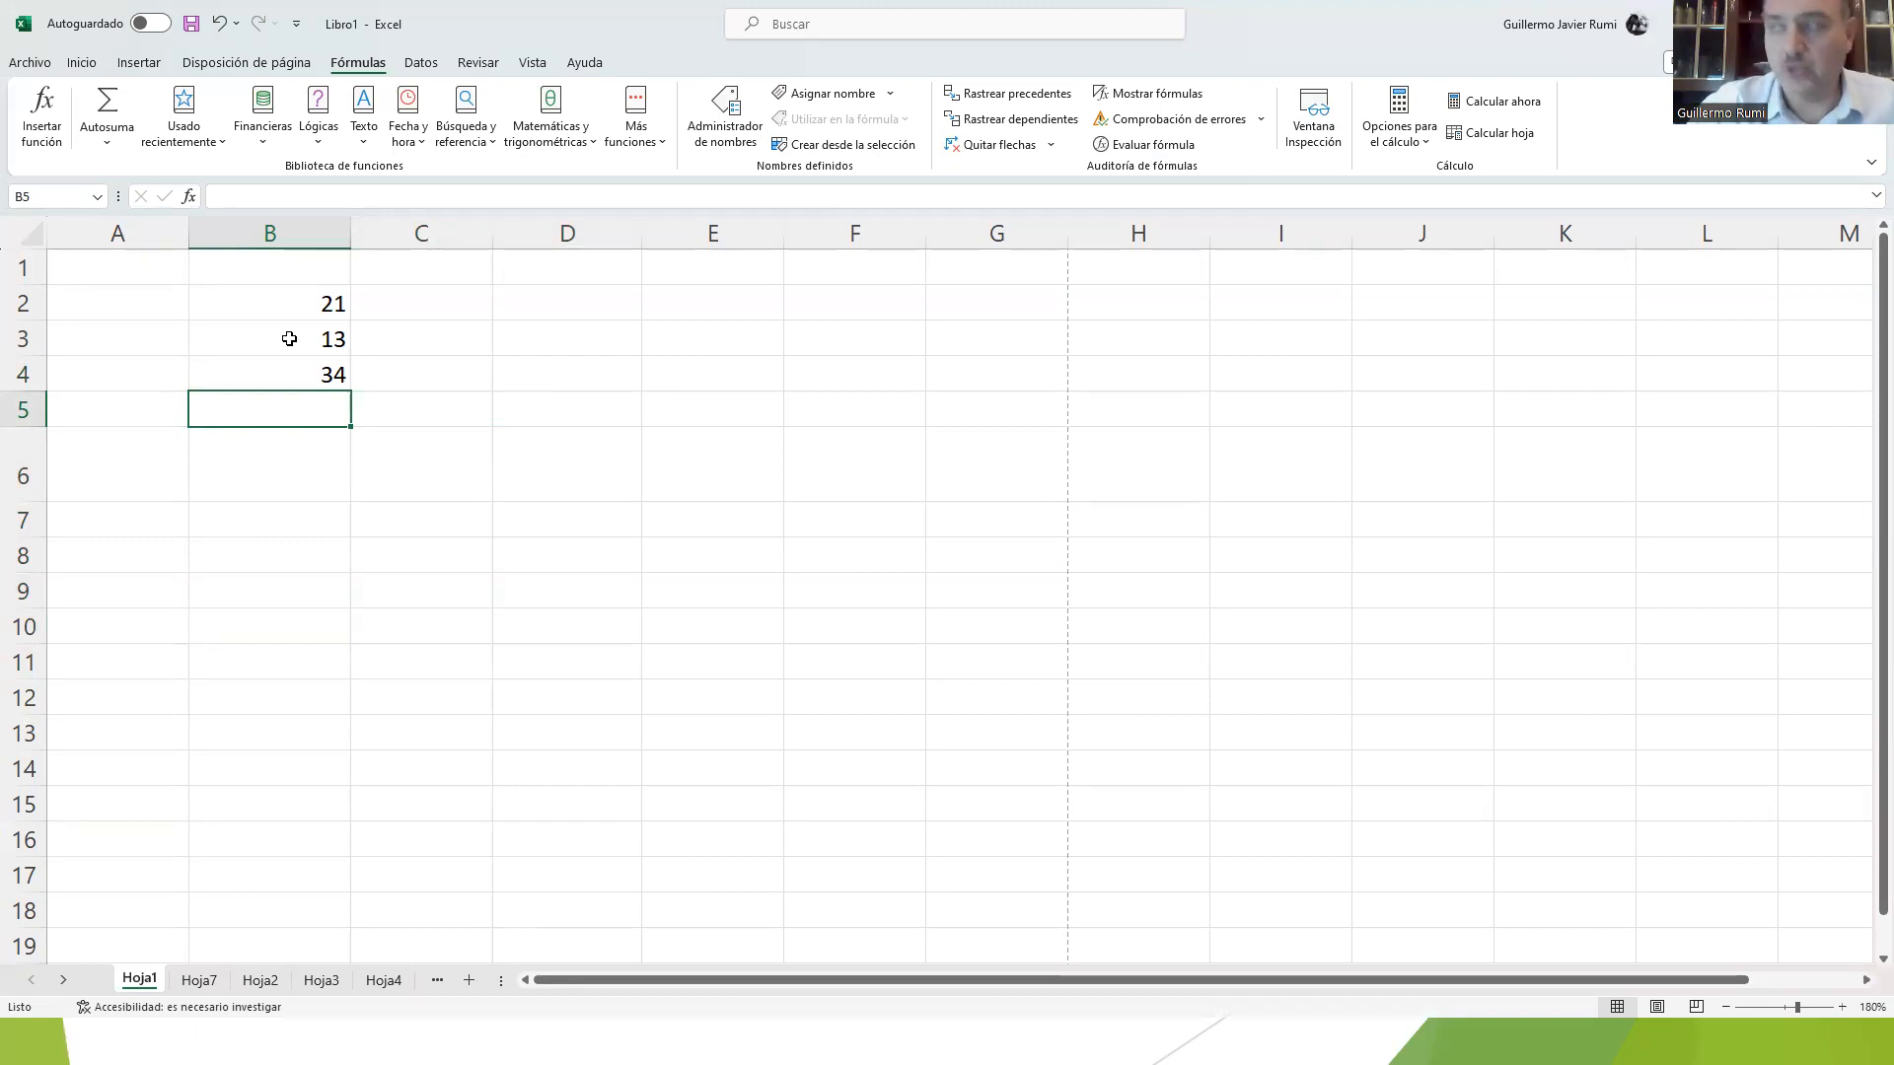
# Step: Enter the values 10 and 20 in cells C2 and C3
pyautogui.press('Up')
pyautogui.press('Up')
pyautogui.press('Up')
pyautogui.press('Right')
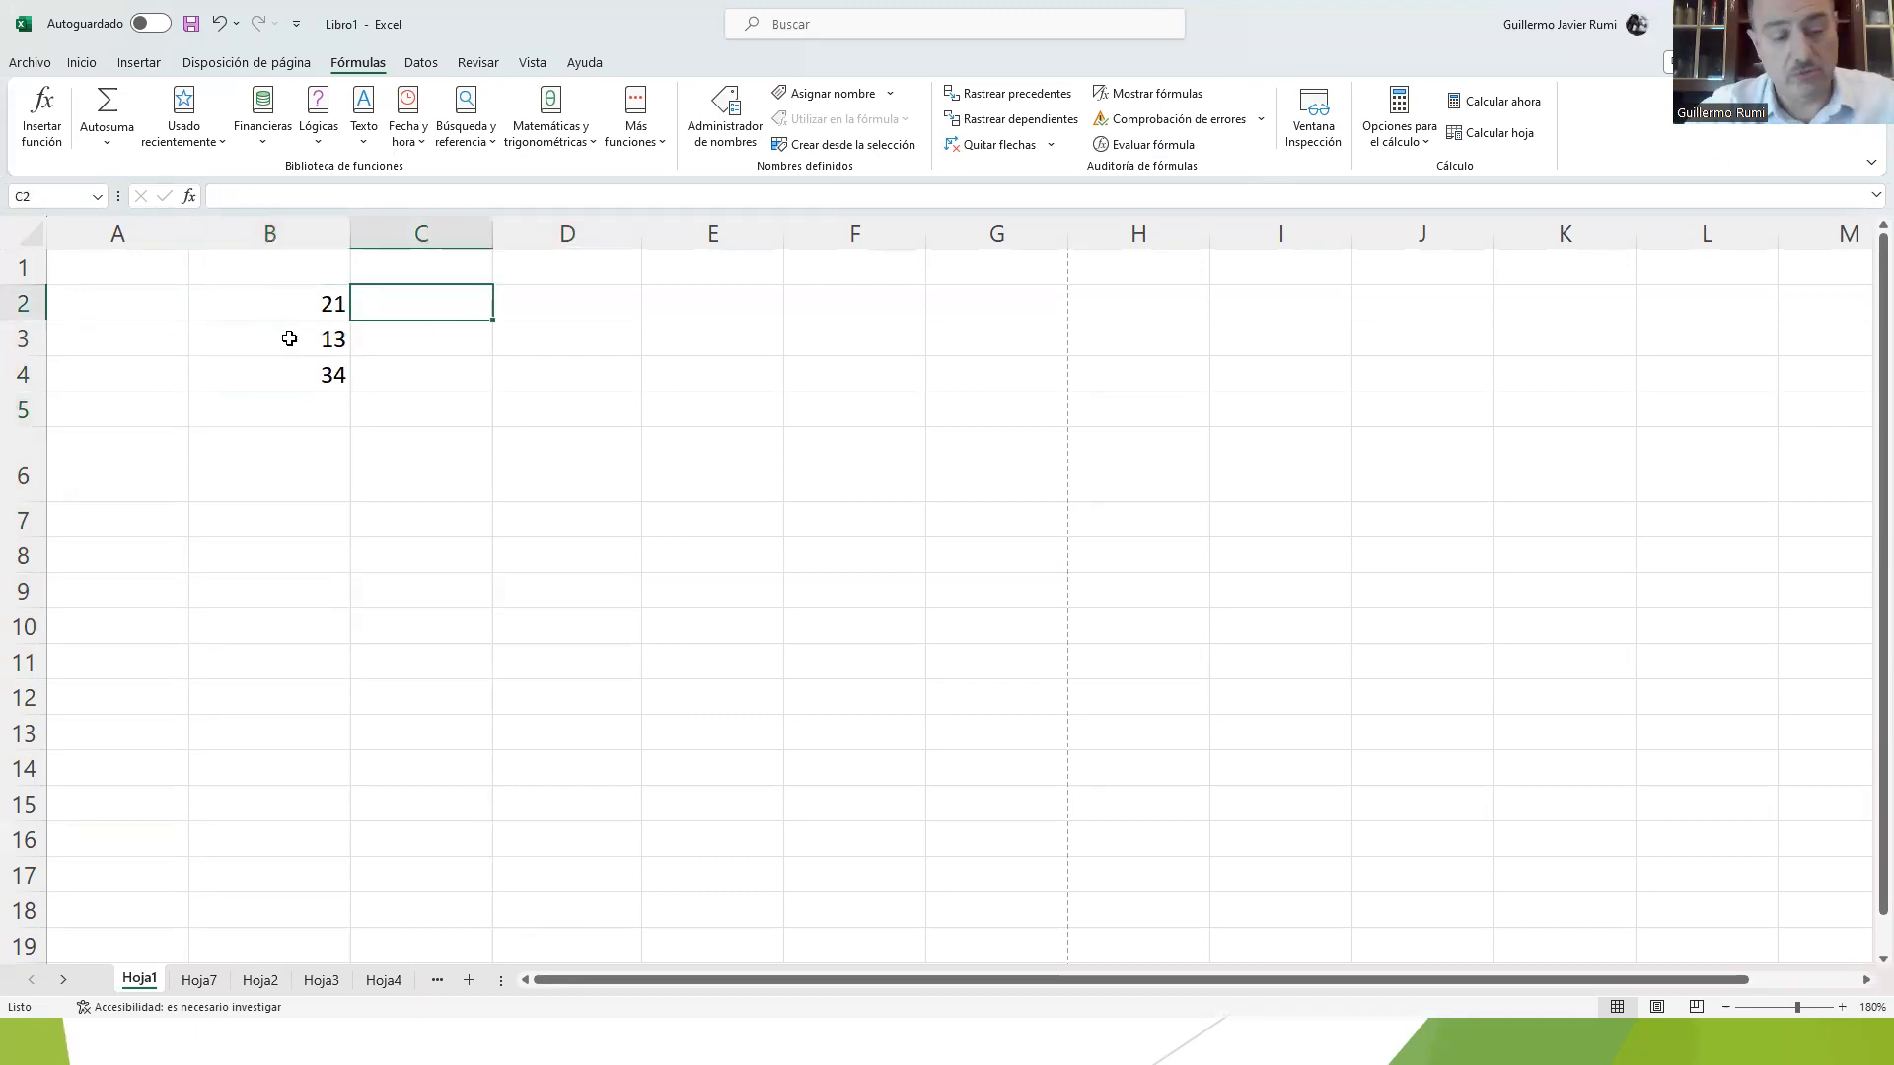
pyautogui.write('10')
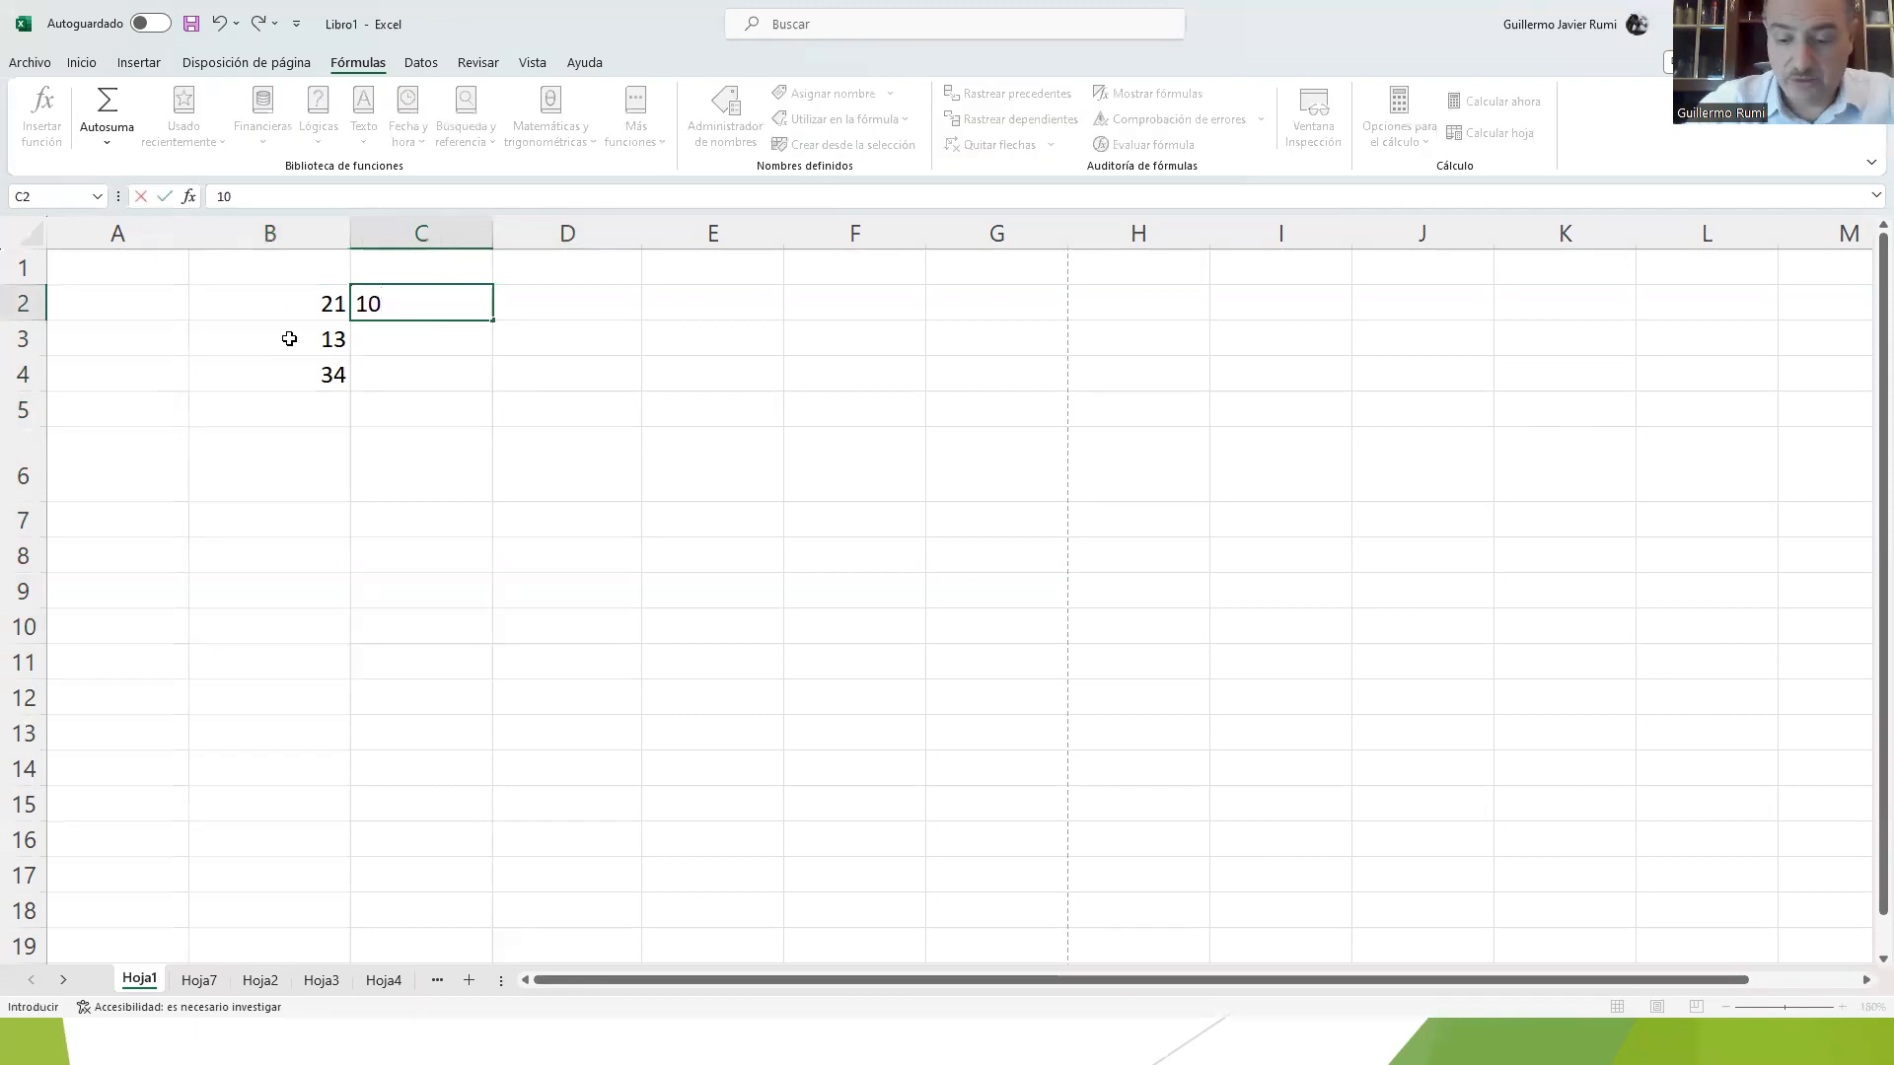
pyautogui.press('Return')
pyautogui.write('20')
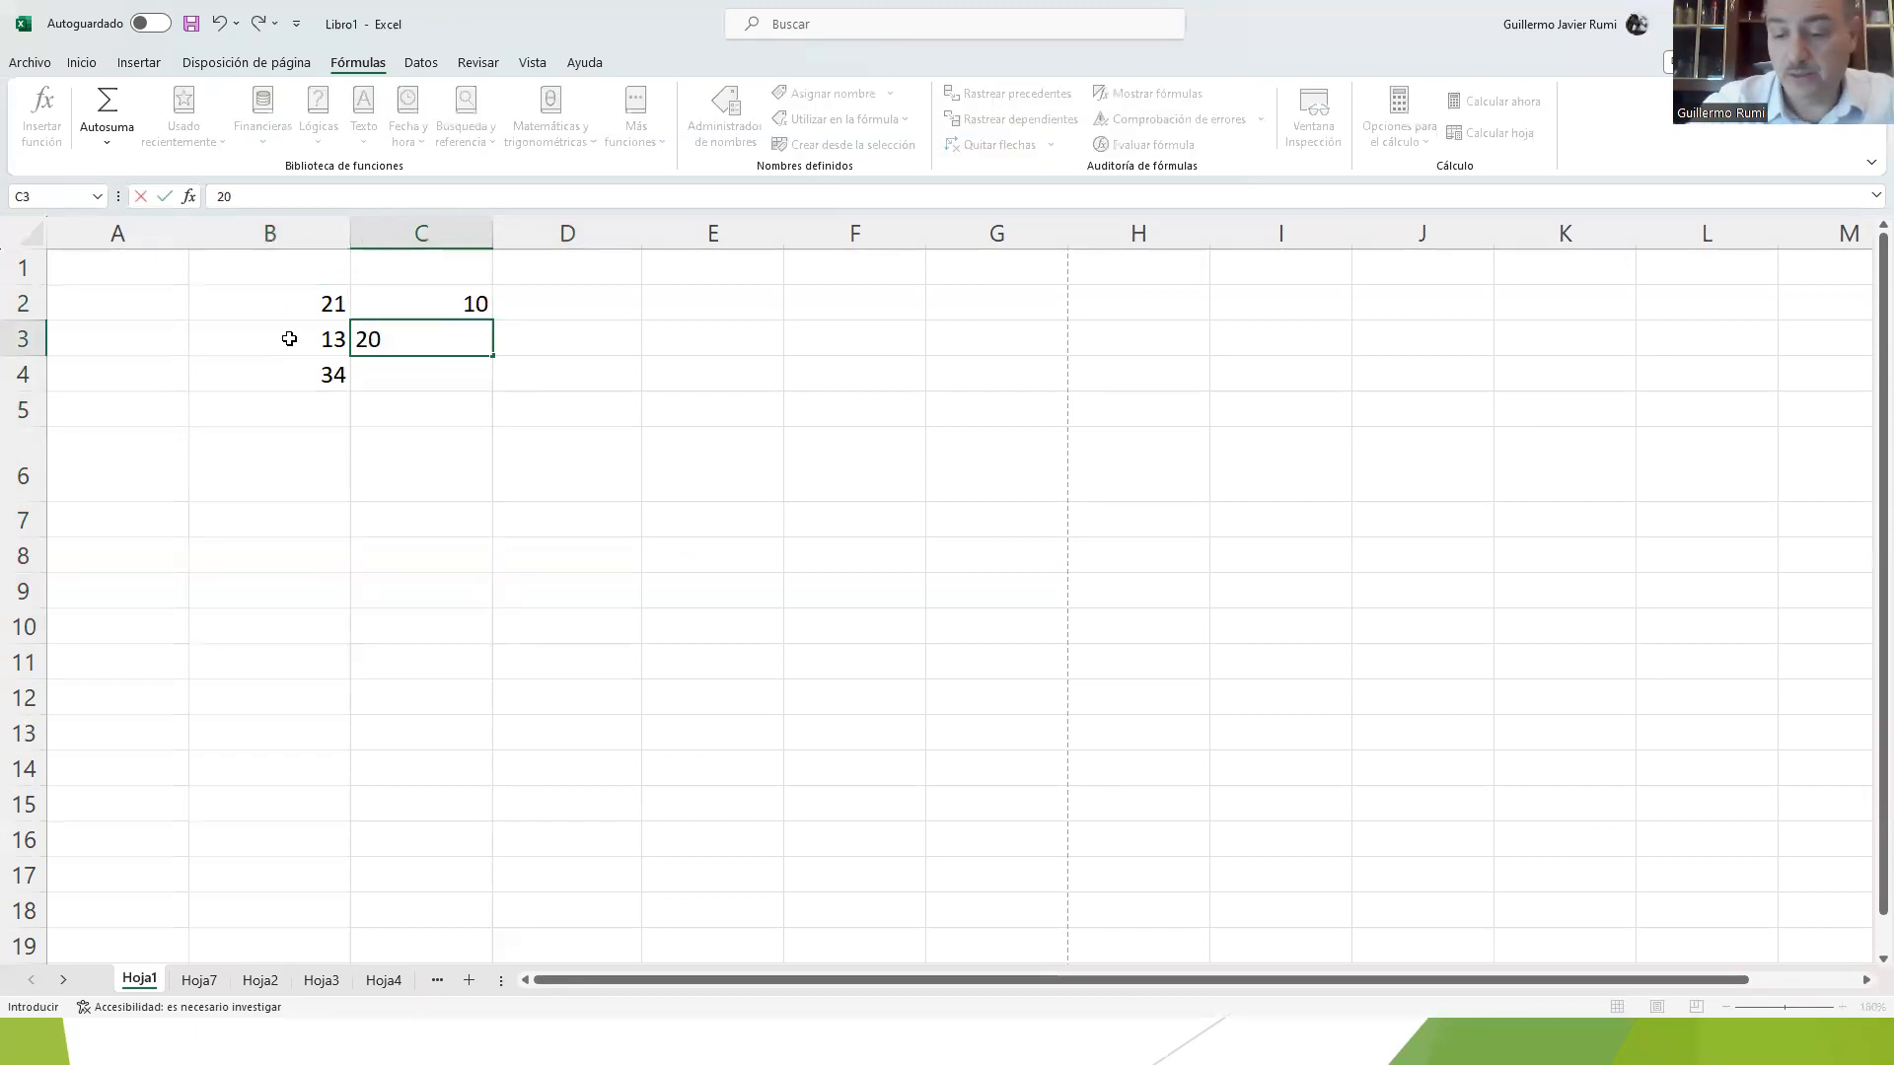
pyautogui.press('Up')
# Step: Enter the values 15 and 30 in cells D2 and D3
pyautogui.press('Right')
pyautogui.write('15')
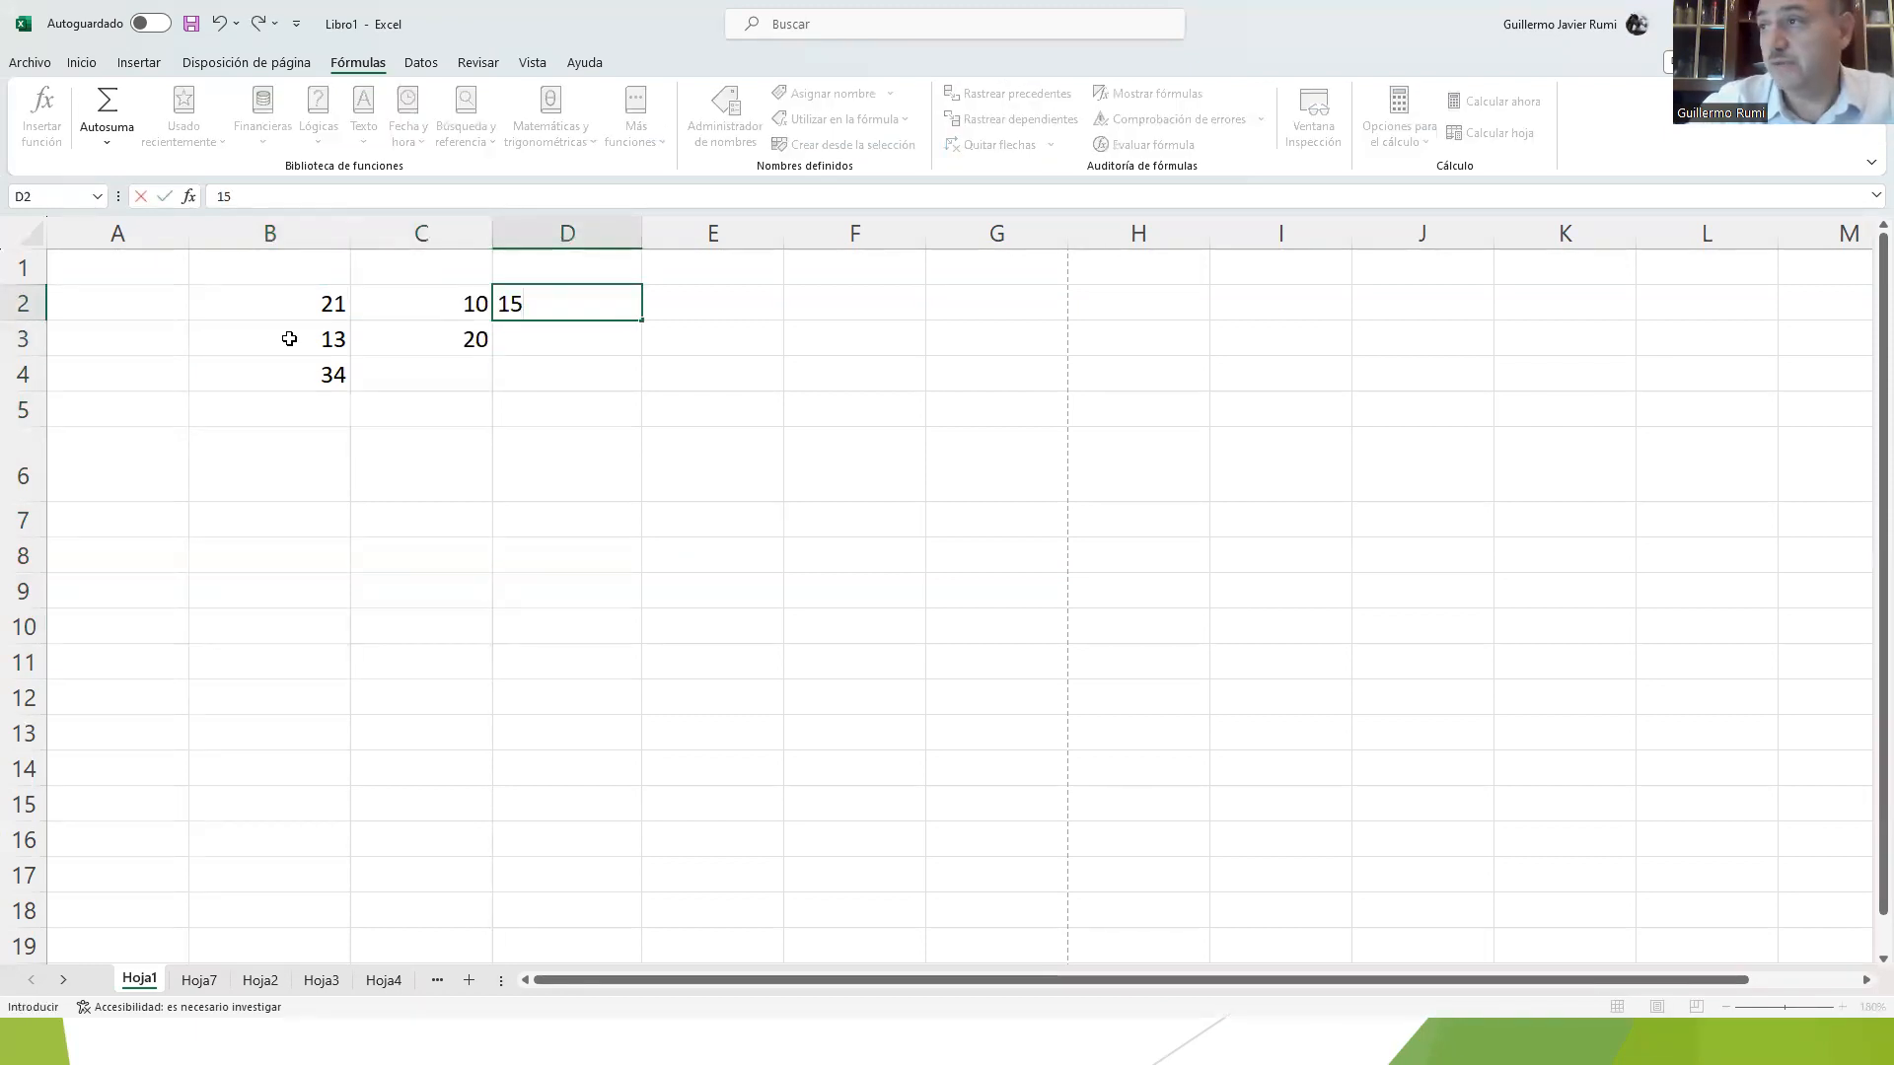
pyautogui.press('Return')
pyautogui.write('30')
pyautogui.press('Return')
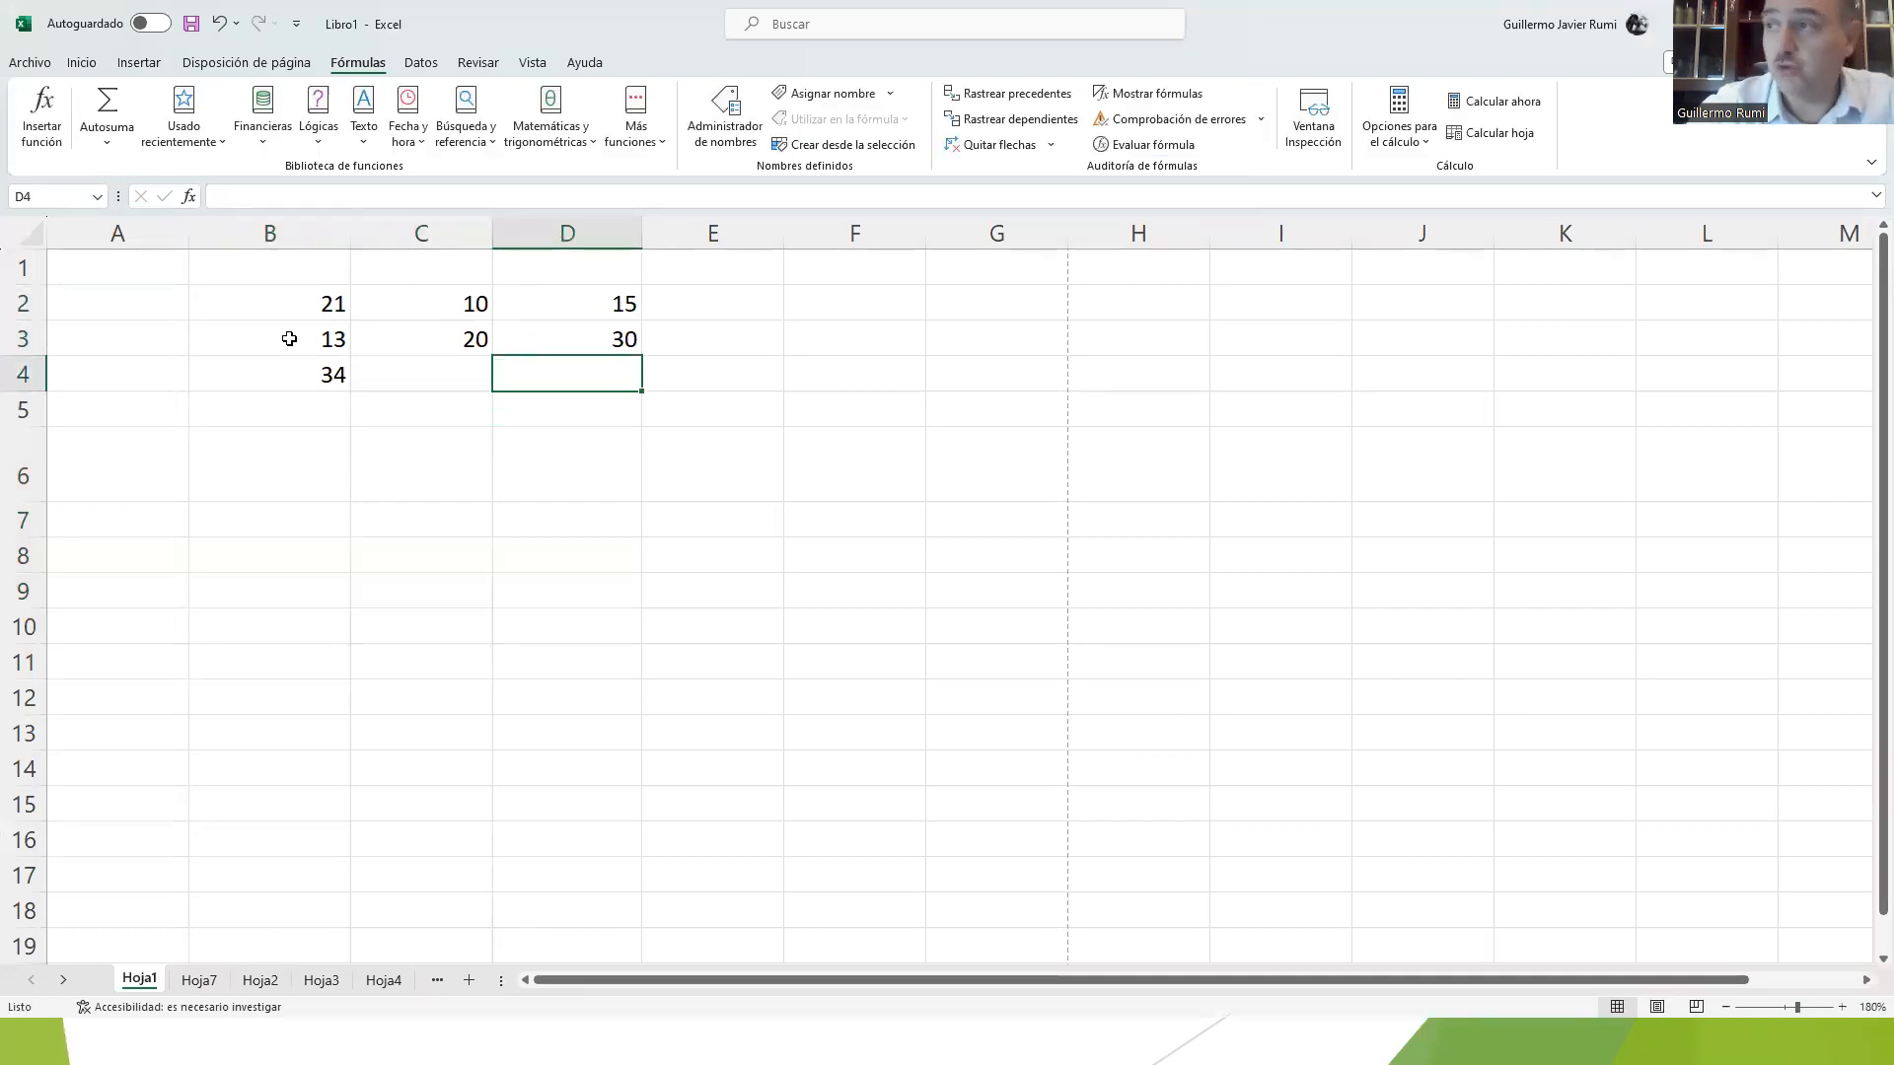
# Step: Copy the sum formula from B4 and paste it into C4:D4
pyautogui.press('Left')
pyautogui.press('Left')
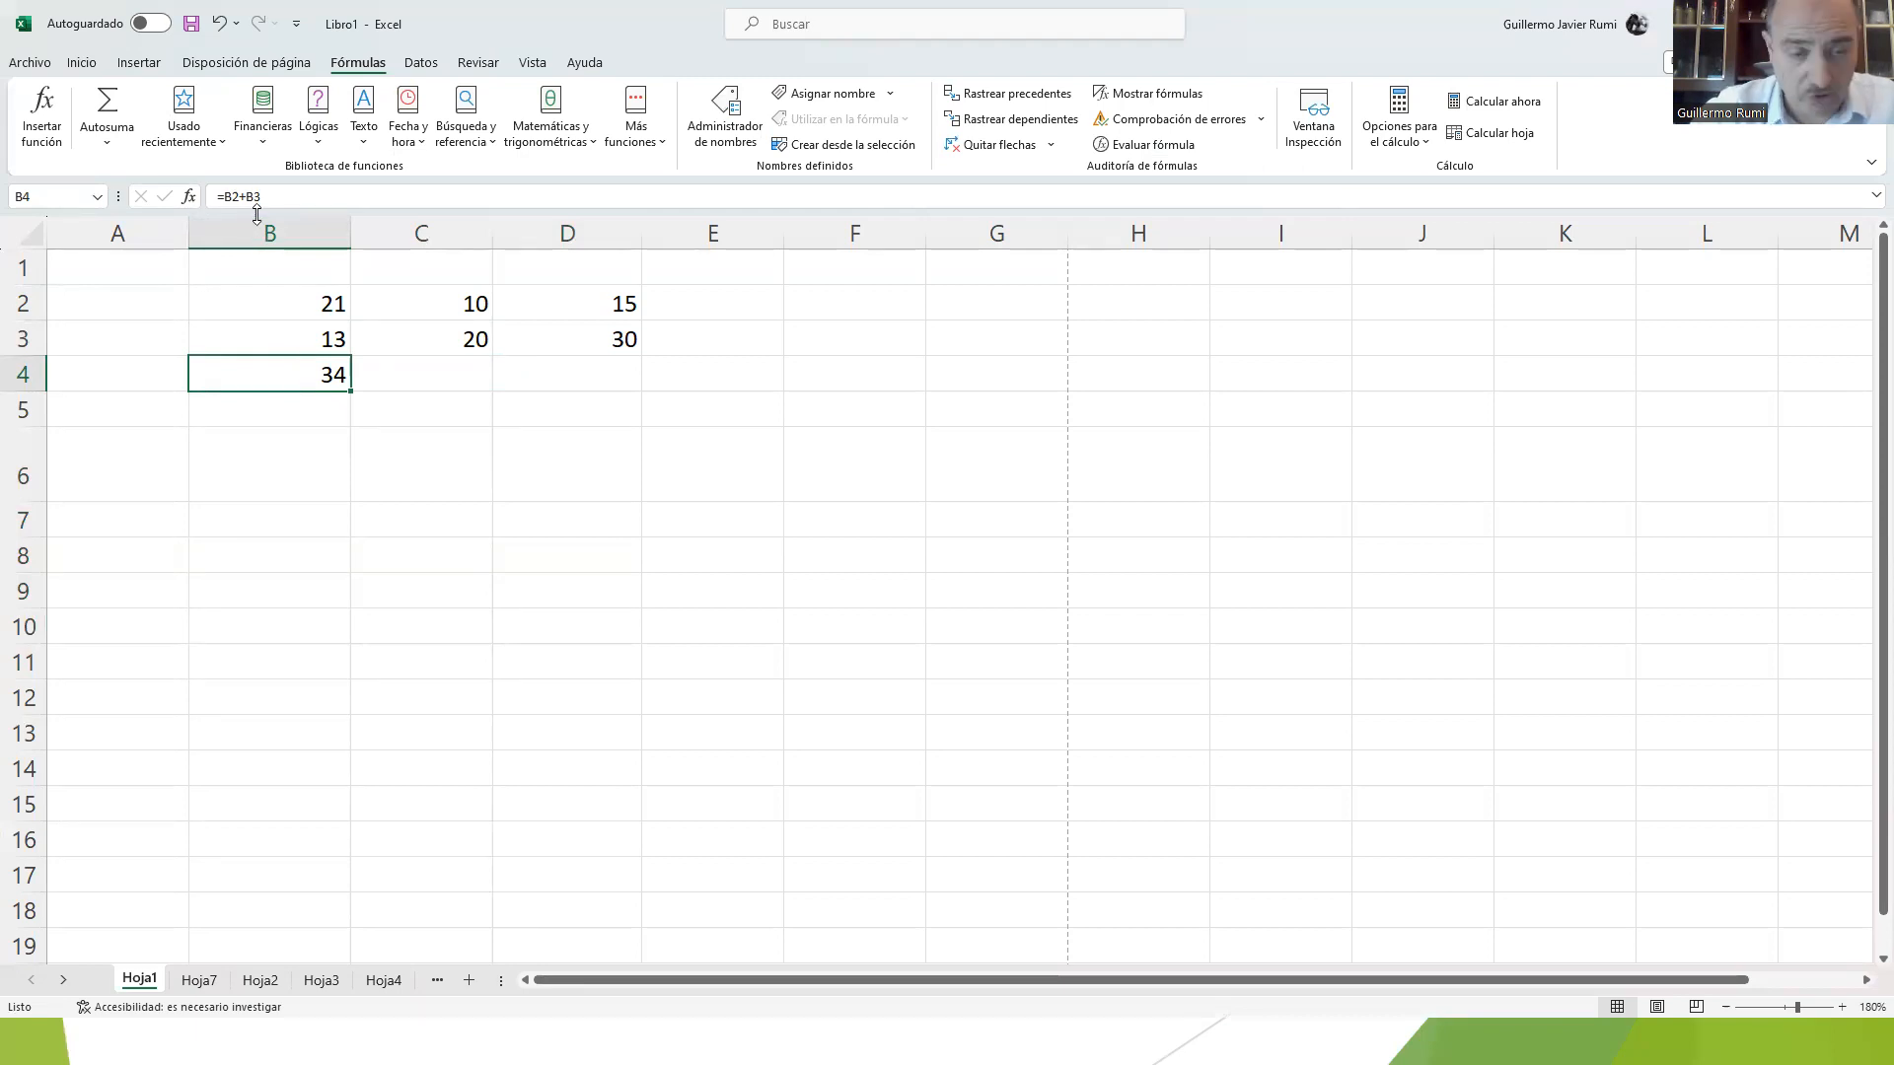
pyautogui.rightClick(323, 367)
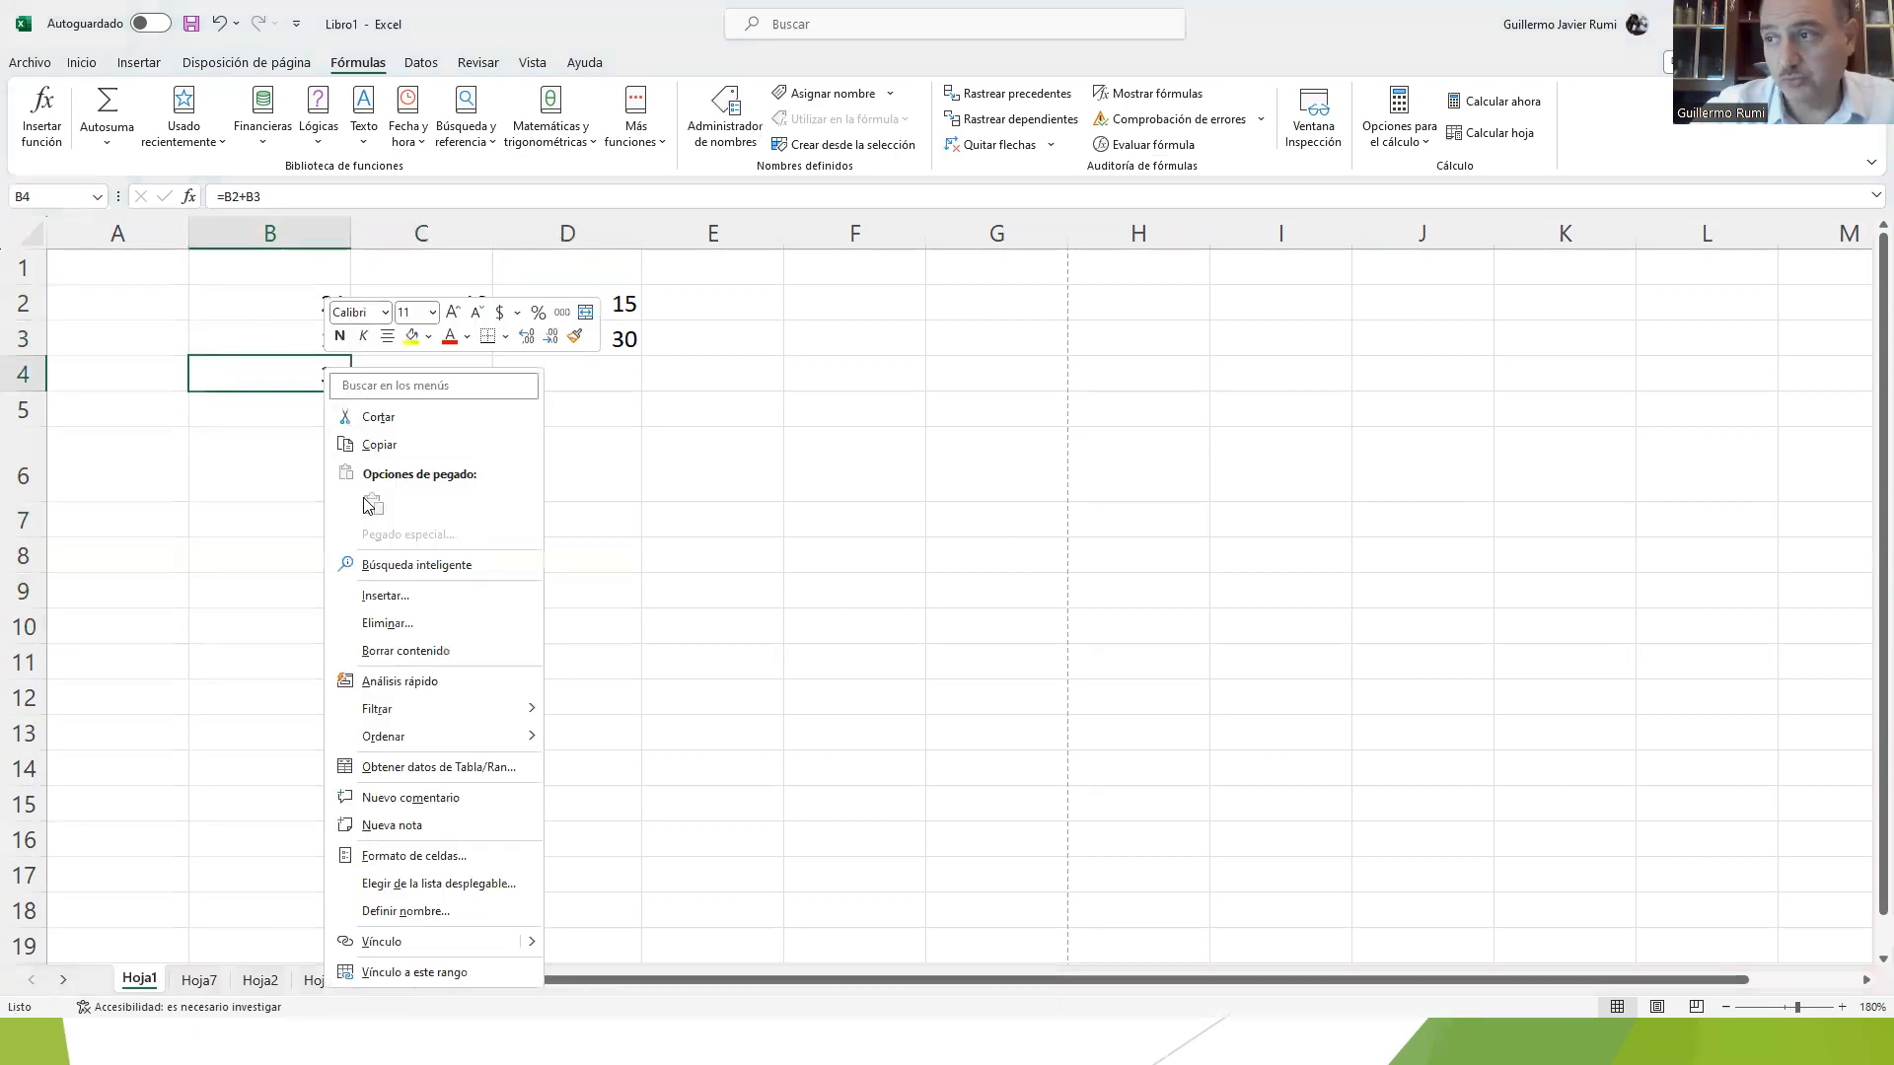
pyautogui.click(386, 445)
pyautogui.click(437, 380)
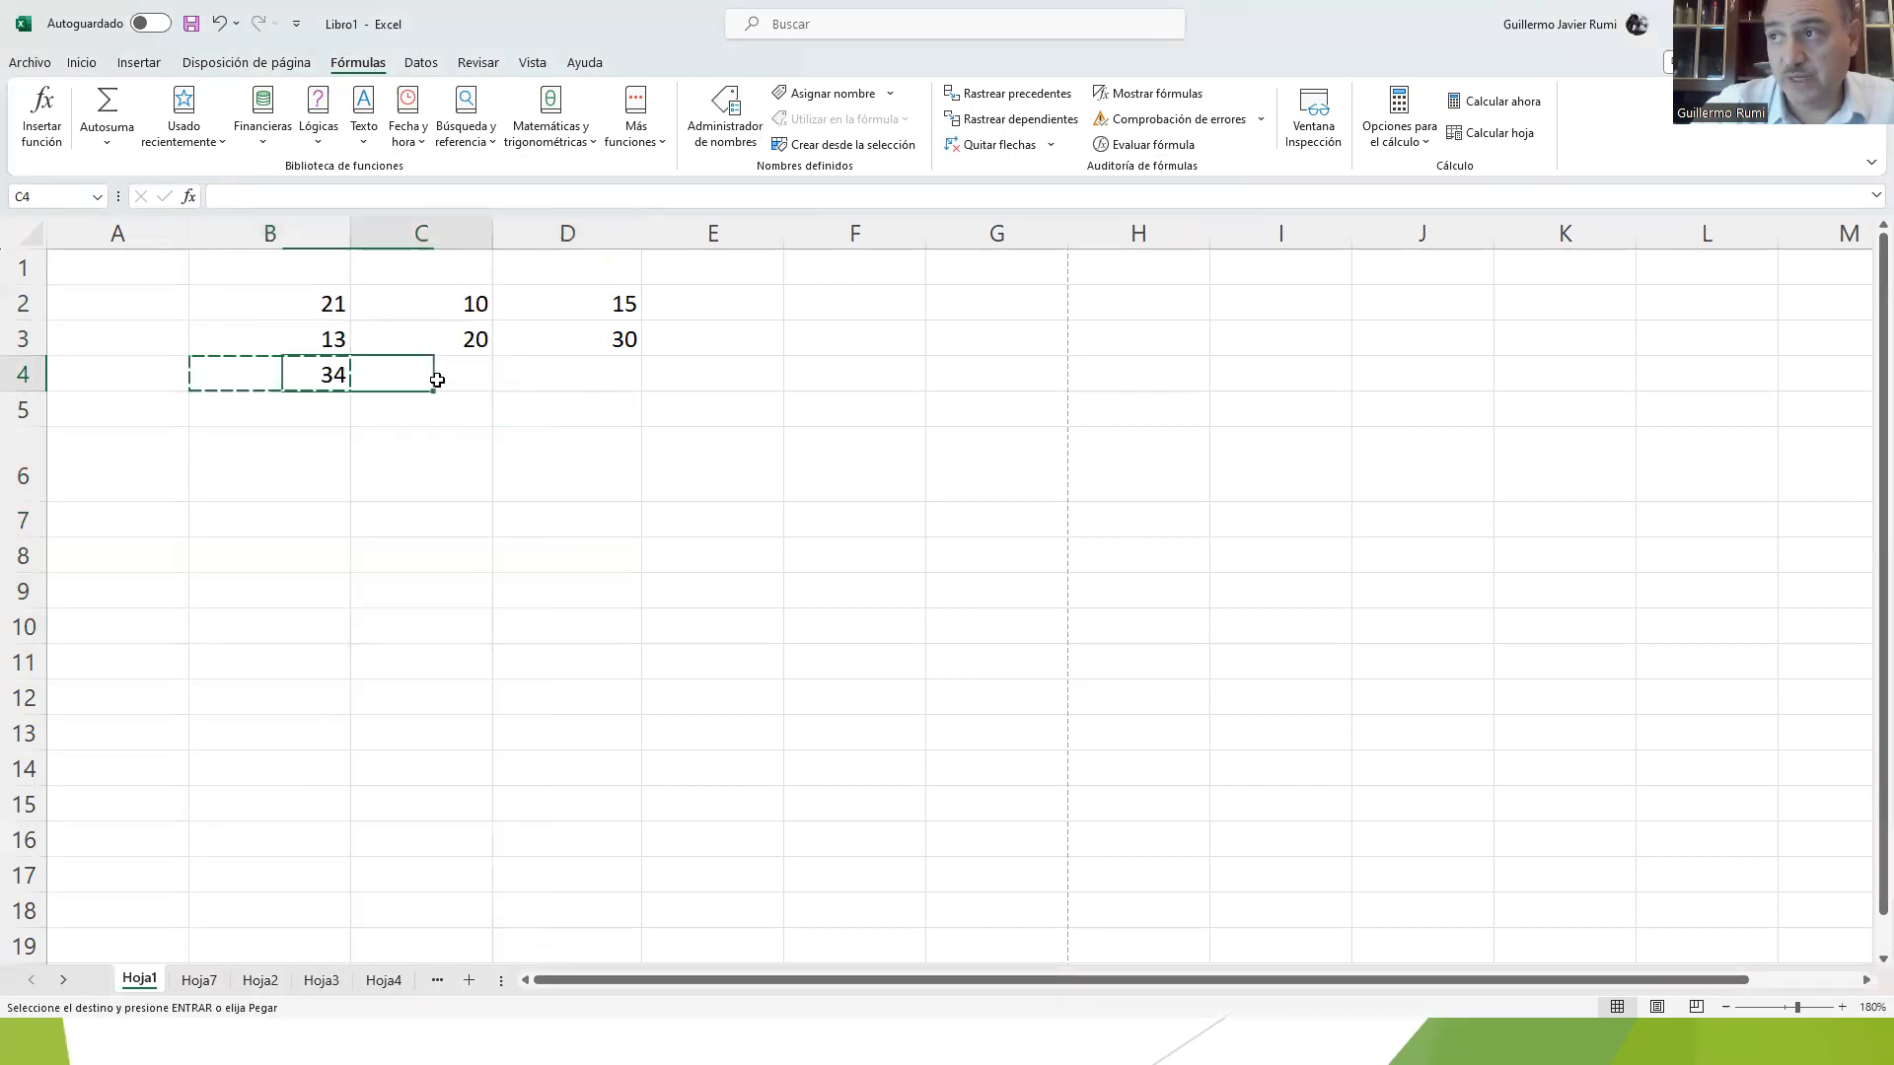
pyautogui.moveTo(439, 379); pyautogui.dragTo(545, 376)
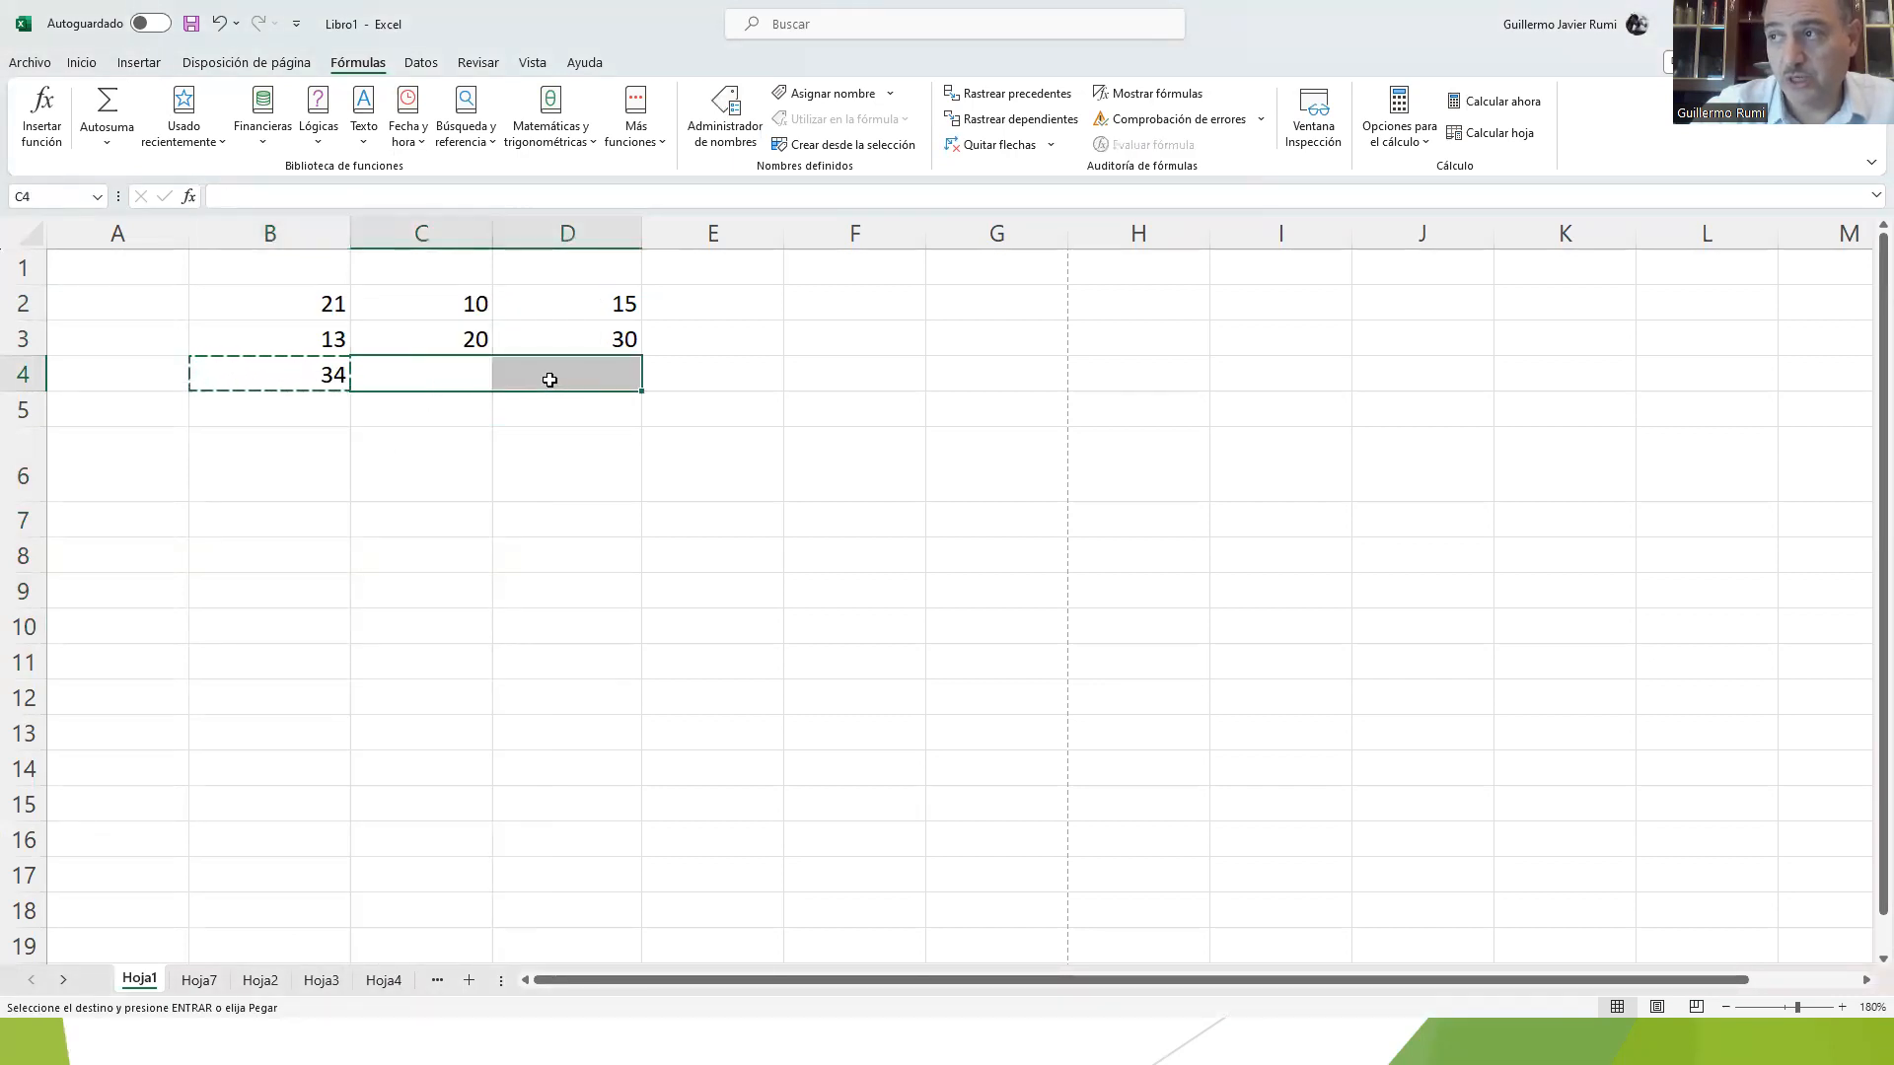
pyautogui.rightClick(458, 385)
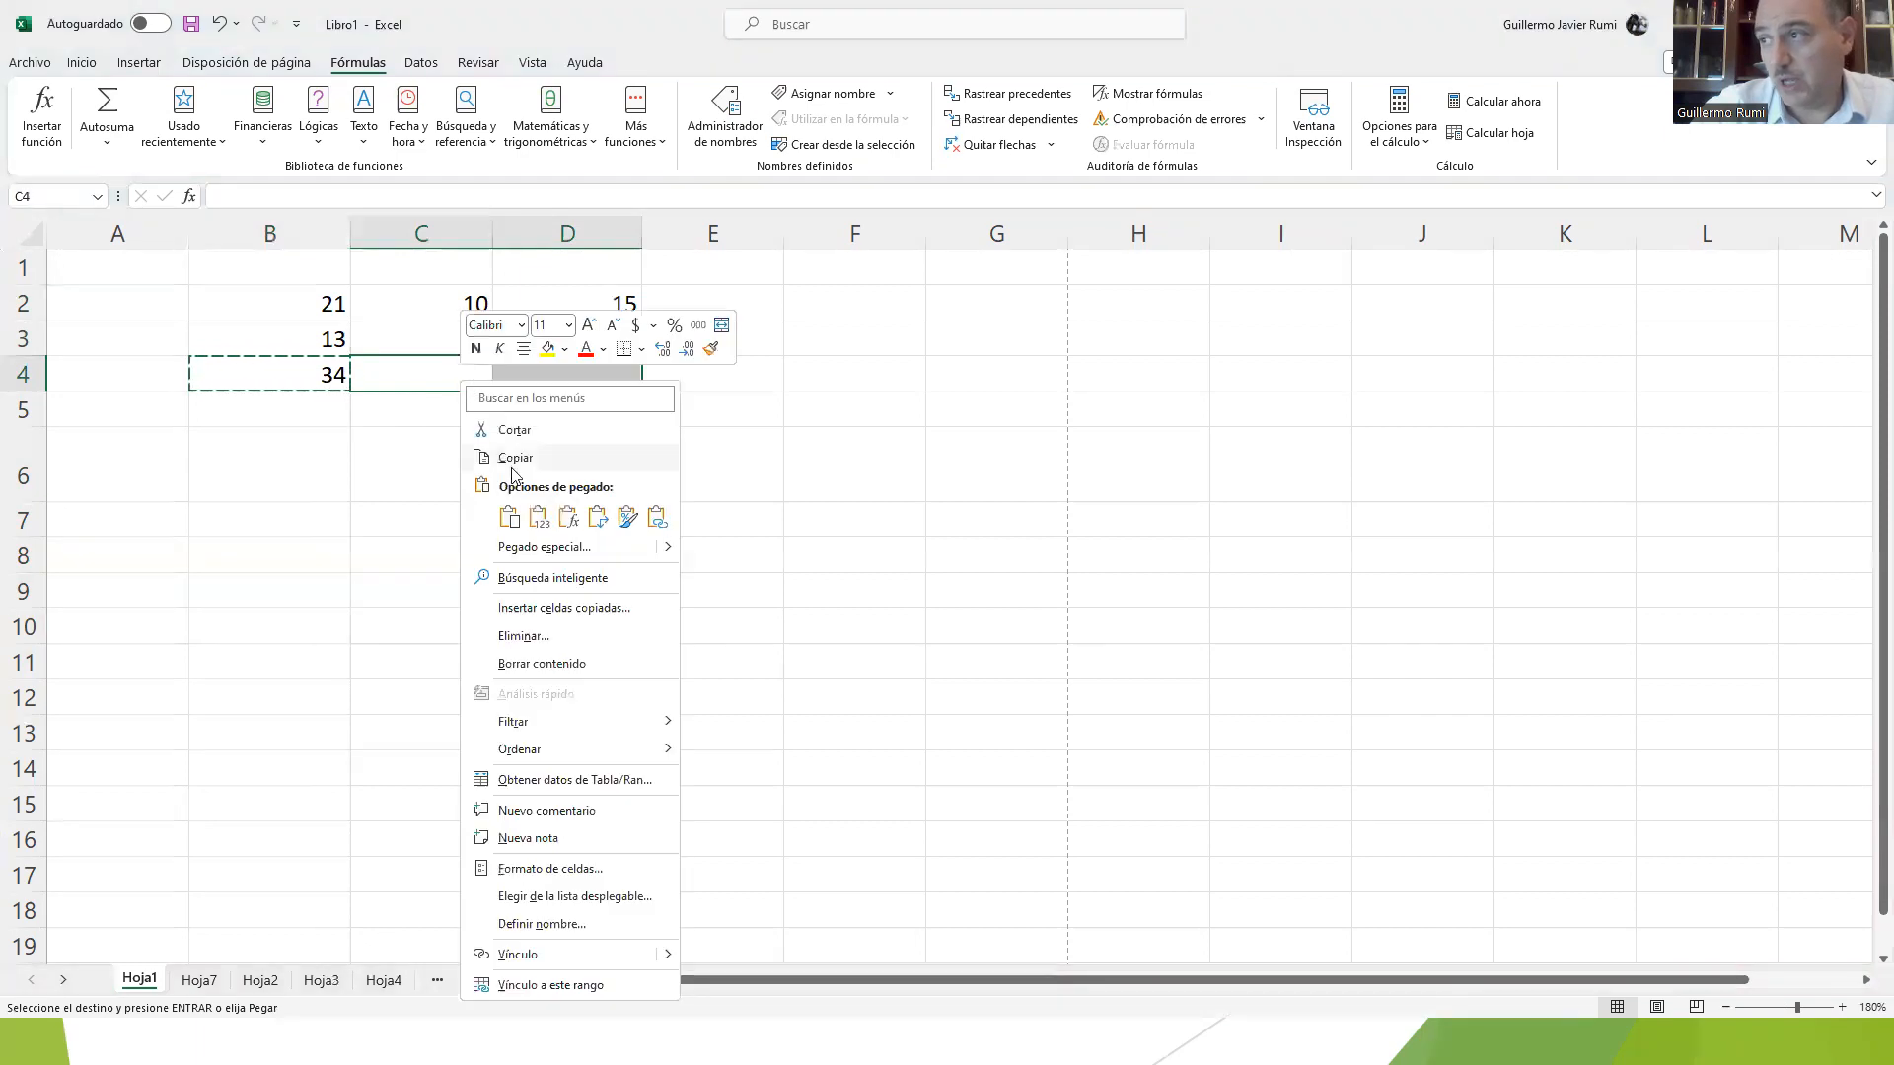
pyautogui.hotkey('ctrl', 'v')
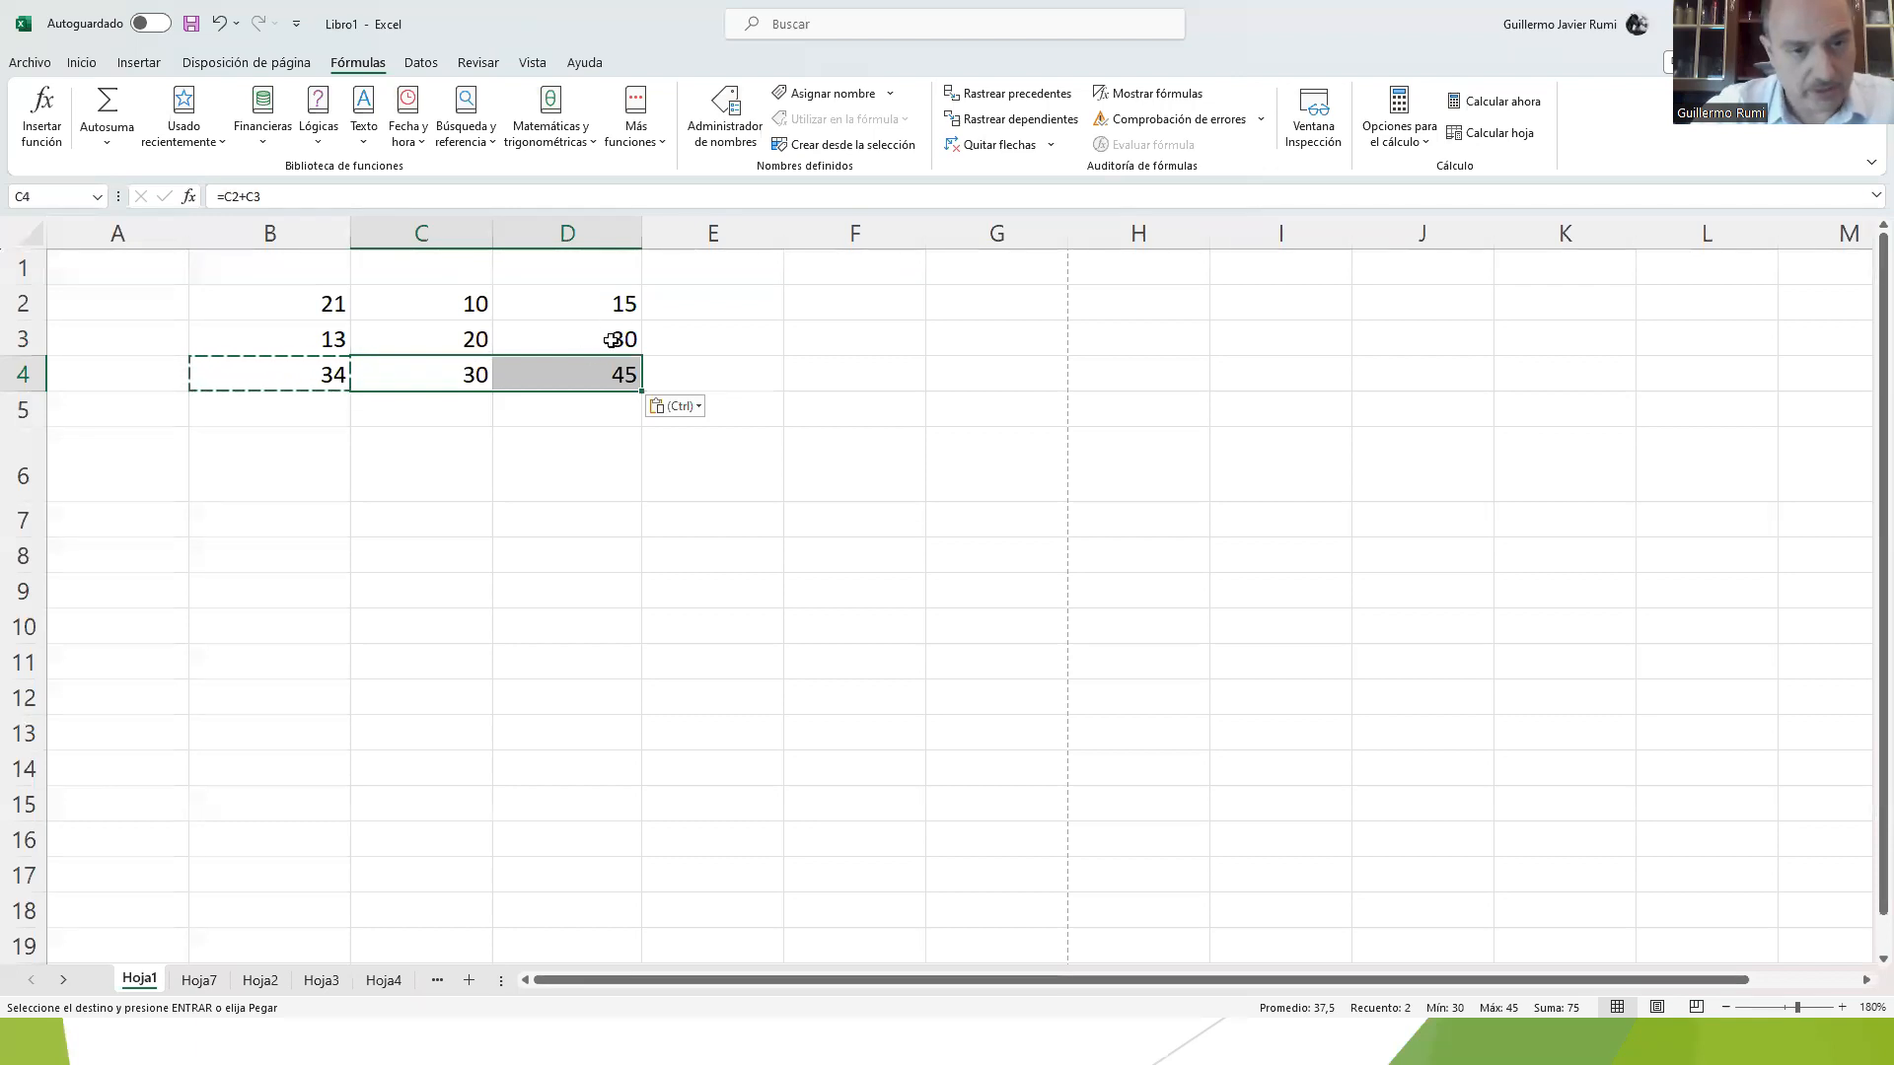
# Step: Cancel the copy selection and examine which cells B4's formula refers to
pyautogui.click(293, 372)
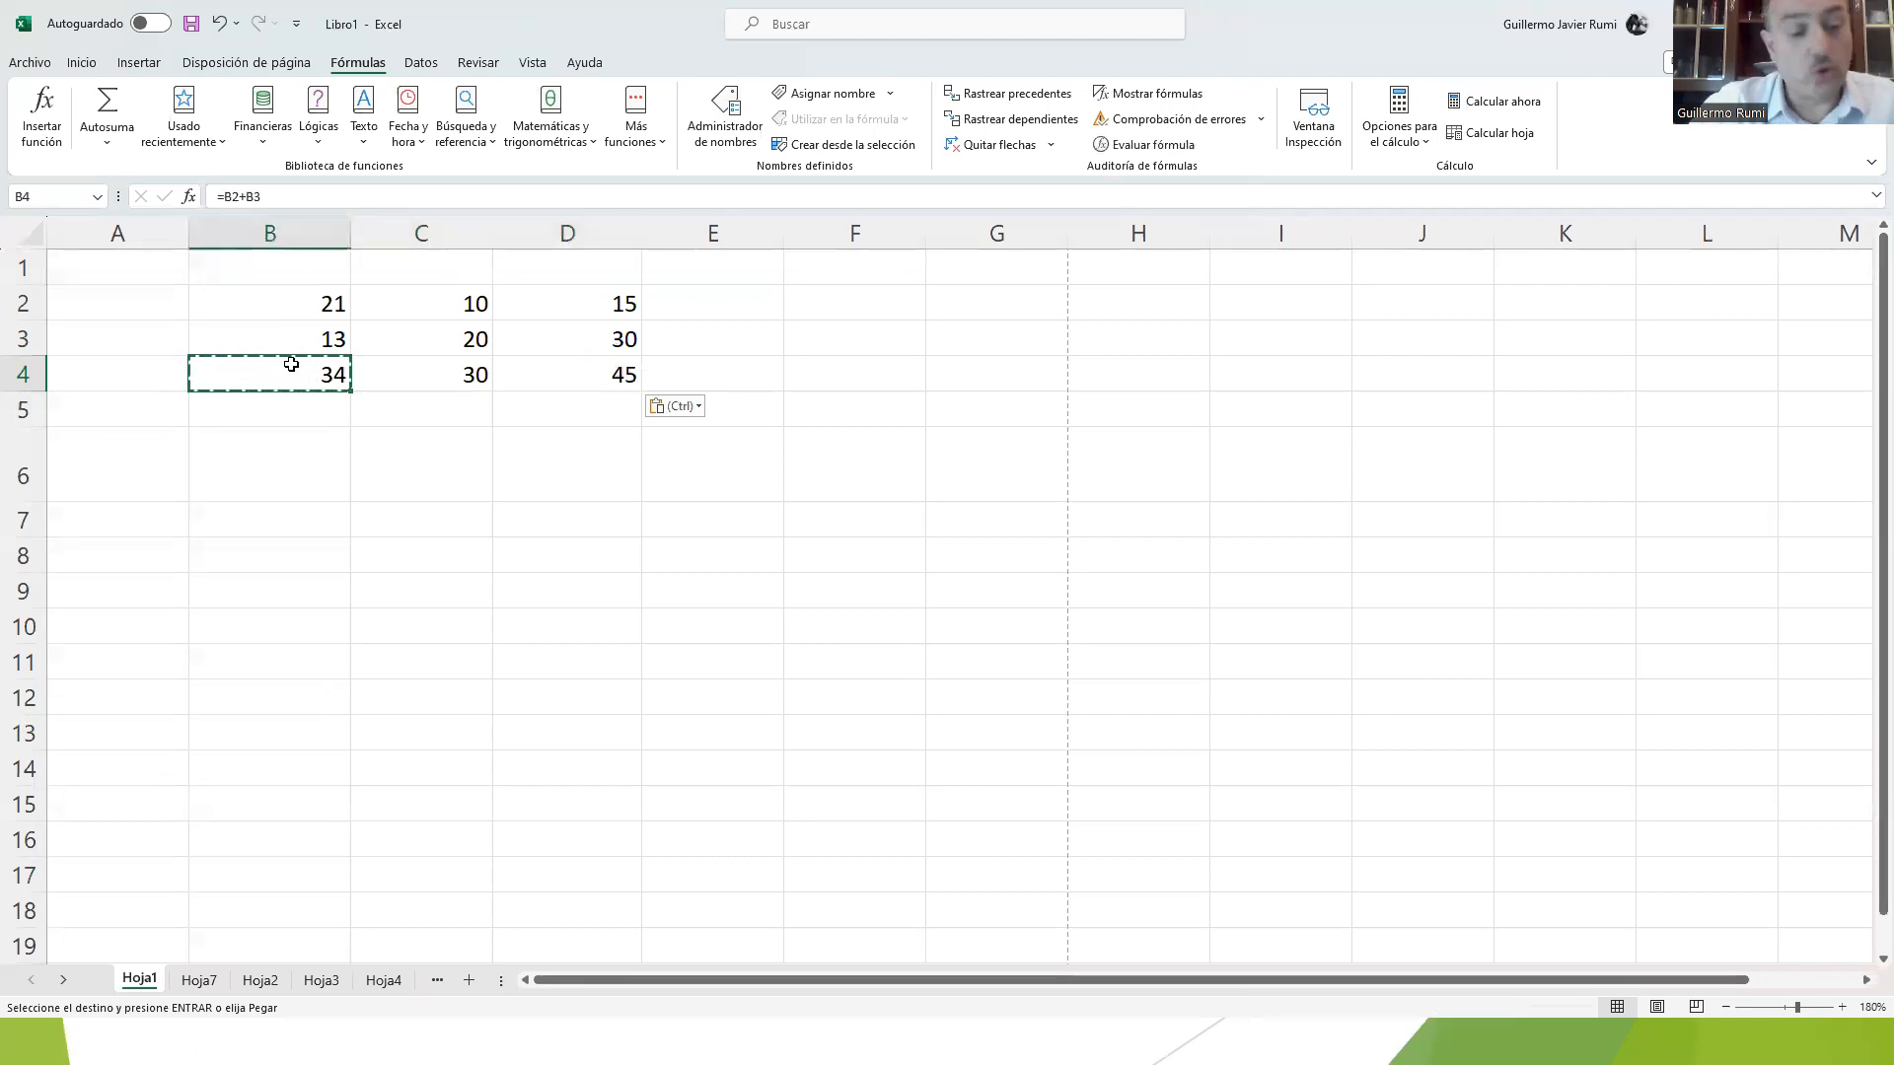
pyautogui.press('Escape')
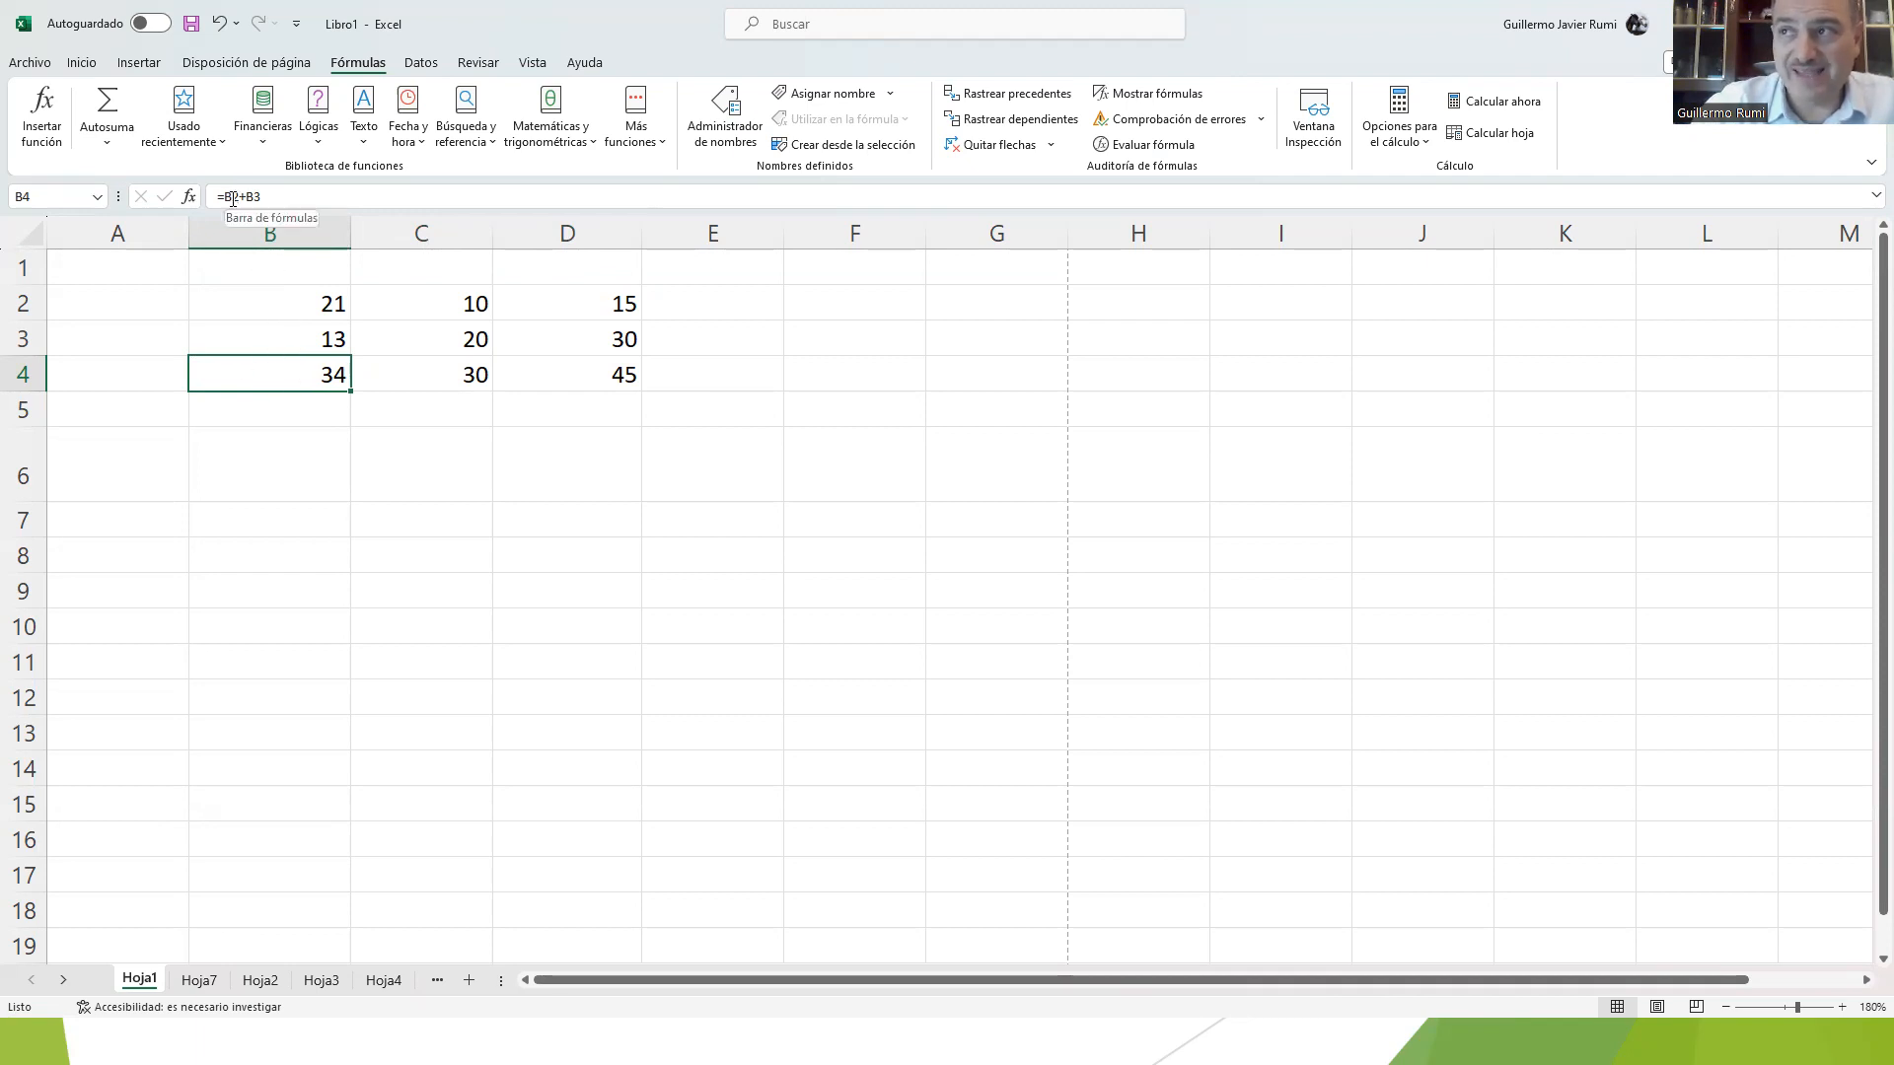
pyautogui.doubleClick(272, 376)
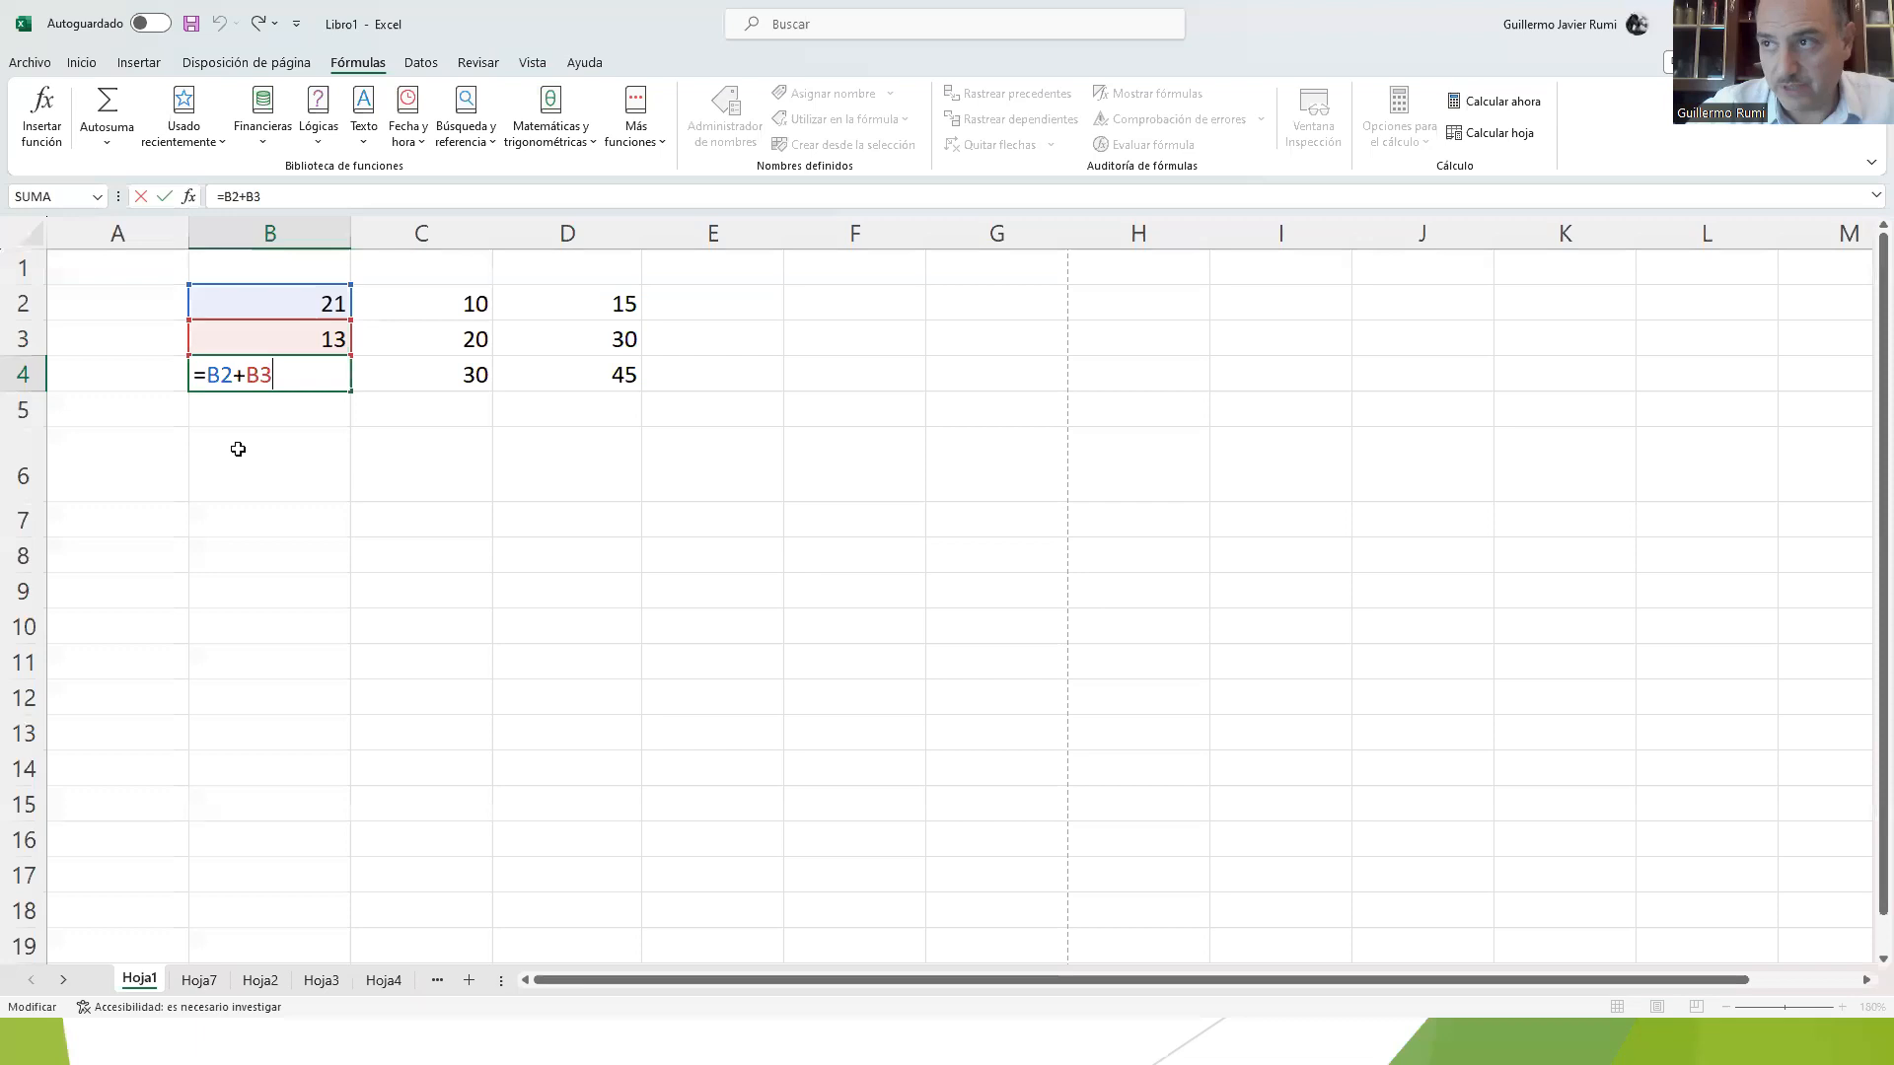
# Step: Enter the label Relativas in cell B6
pyautogui.click(238, 449)
pyautogui.write('Rea')
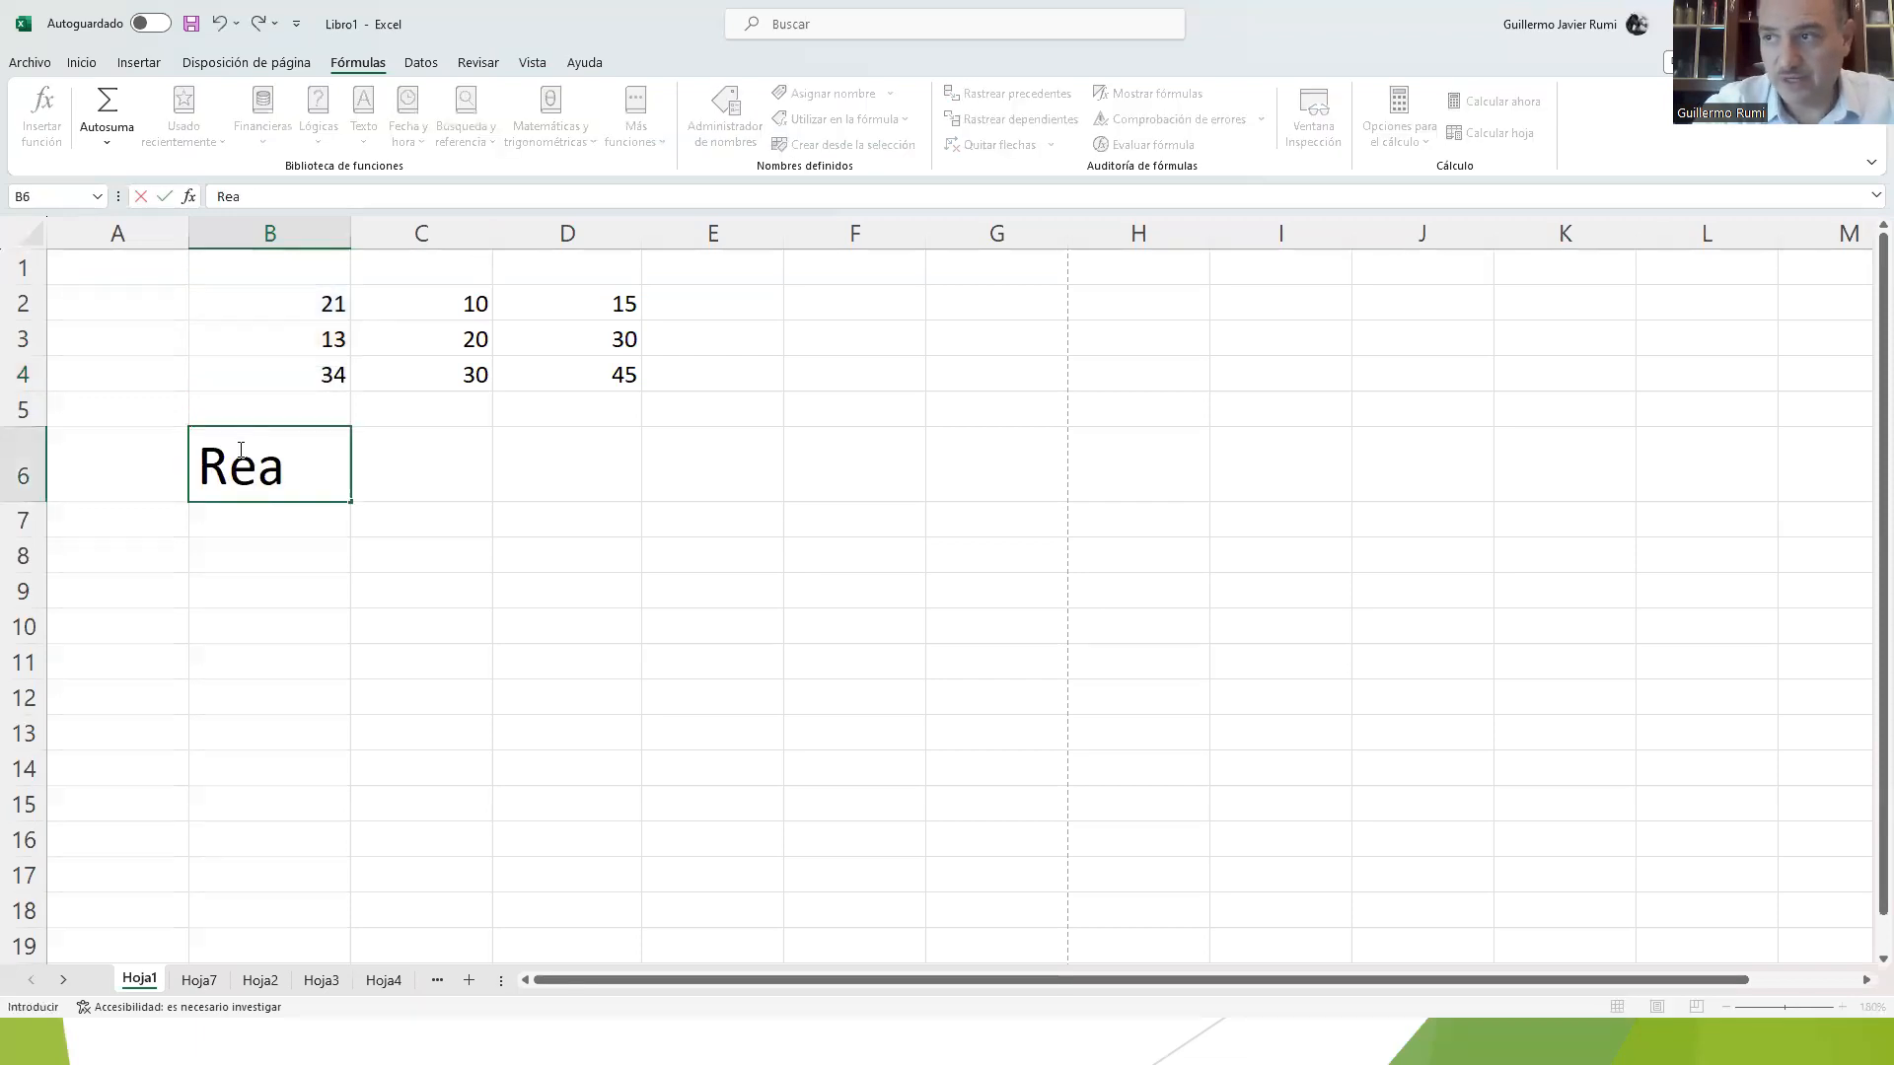
pyautogui.press('BackSpace')
pyautogui.write('lativas')
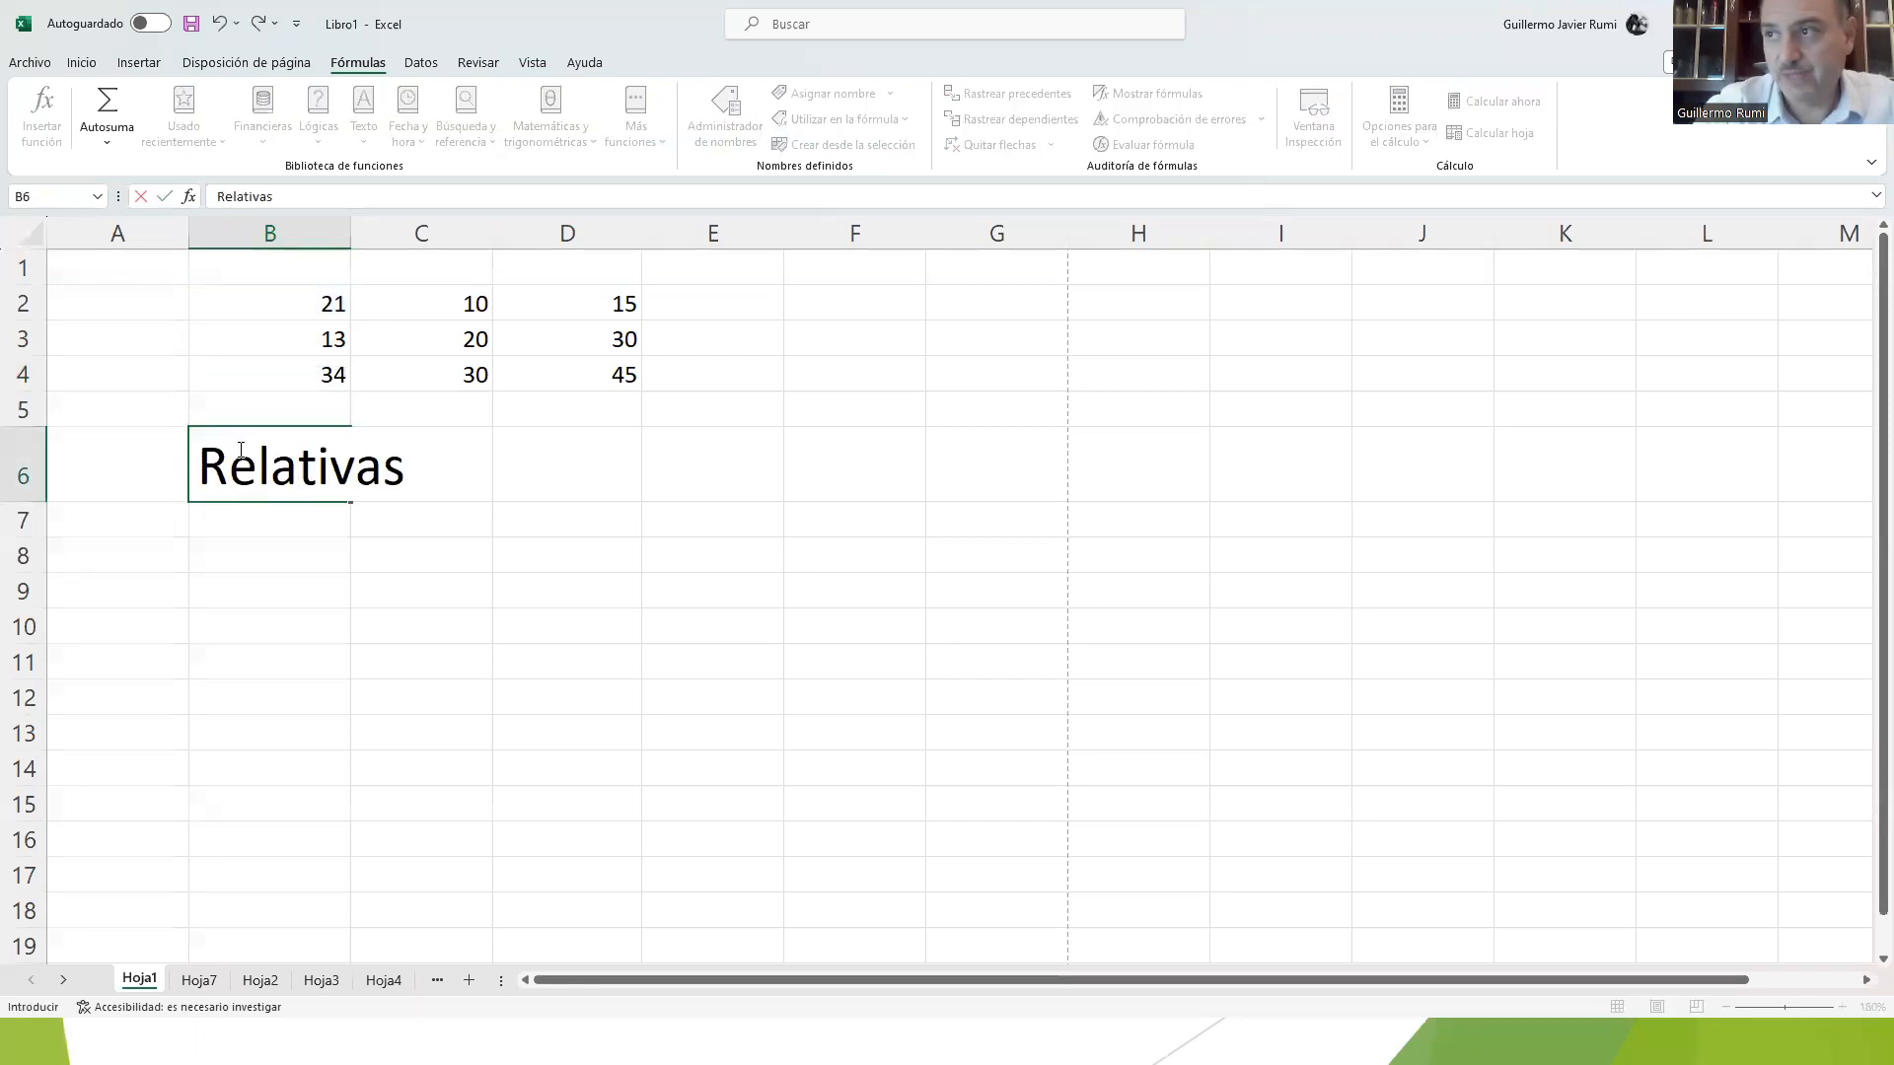
pyautogui.press('Return')
# Step: Compare the cell references in B4's formula with those in the copied formula in C4
pyautogui.press('Up')
pyautogui.press('Up')
pyautogui.press('Up')
pyautogui.press('Up')
pyautogui.press('Down')
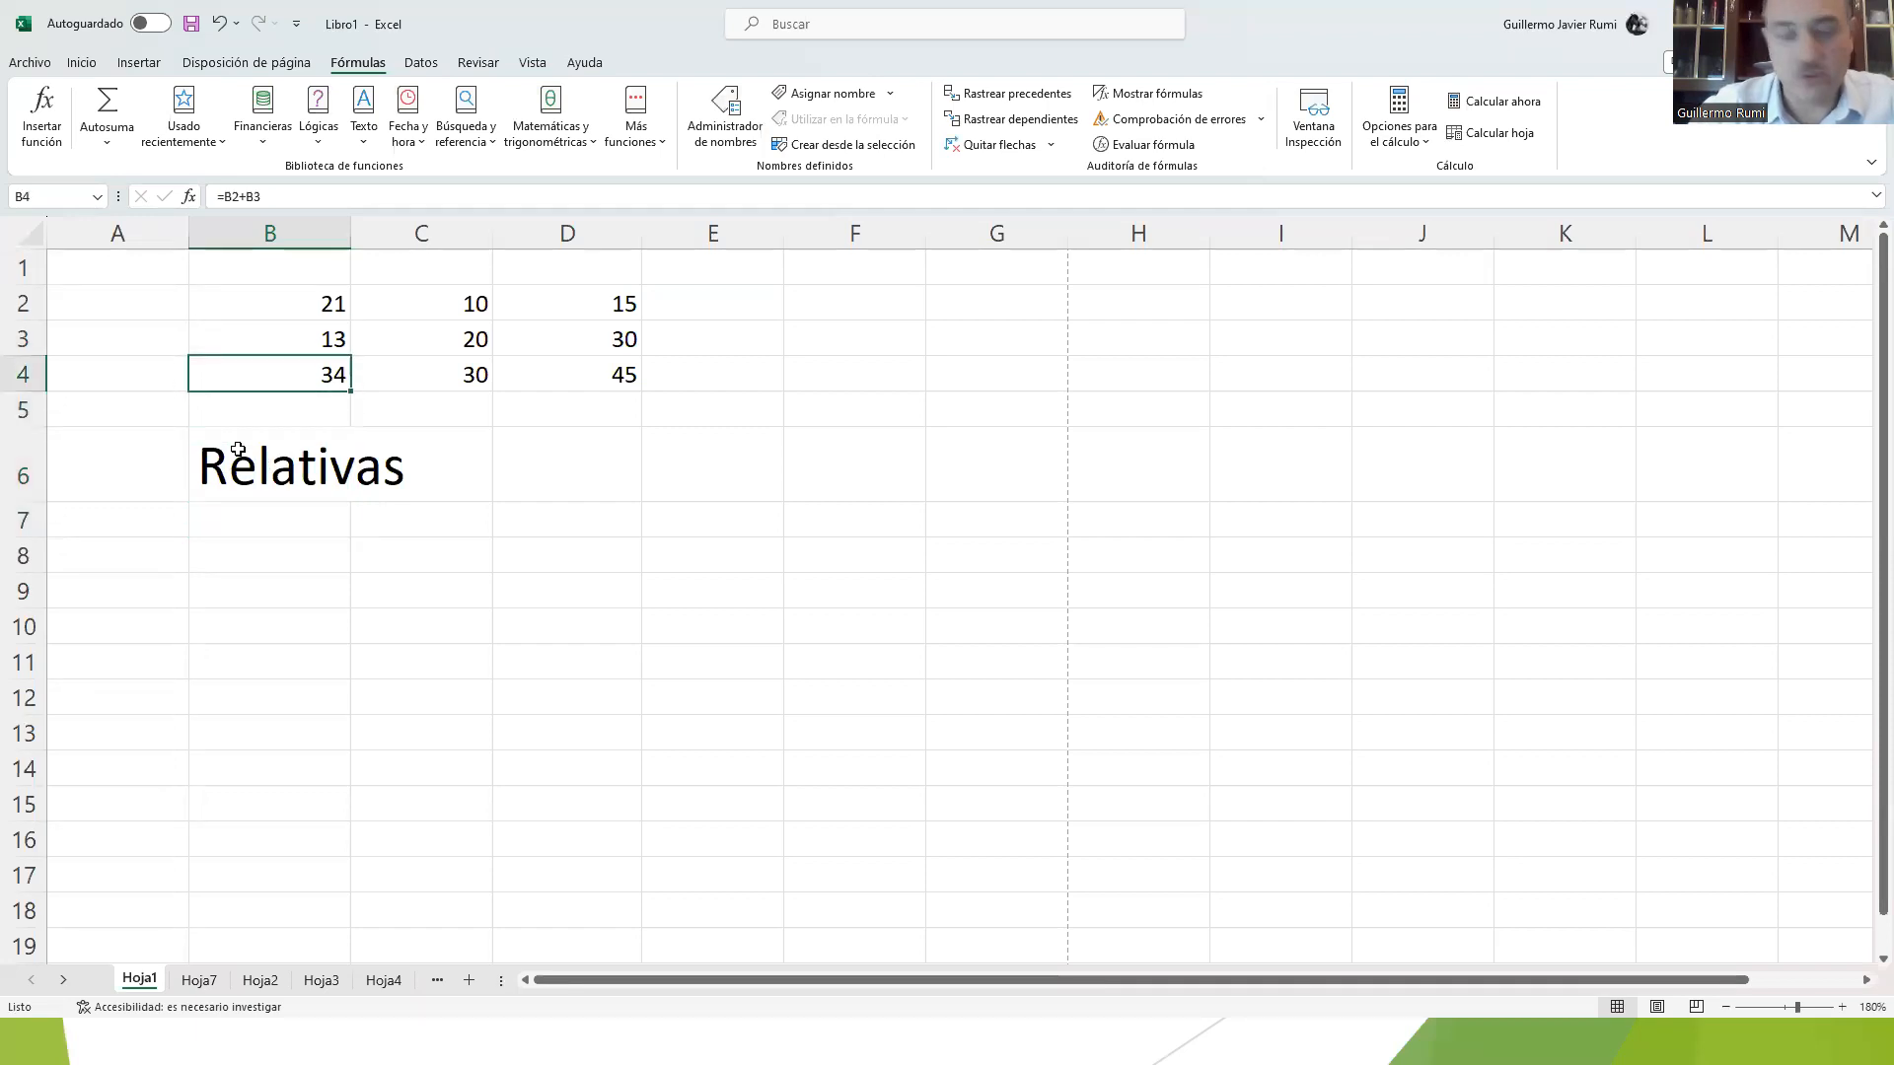
pyautogui.press('F2')
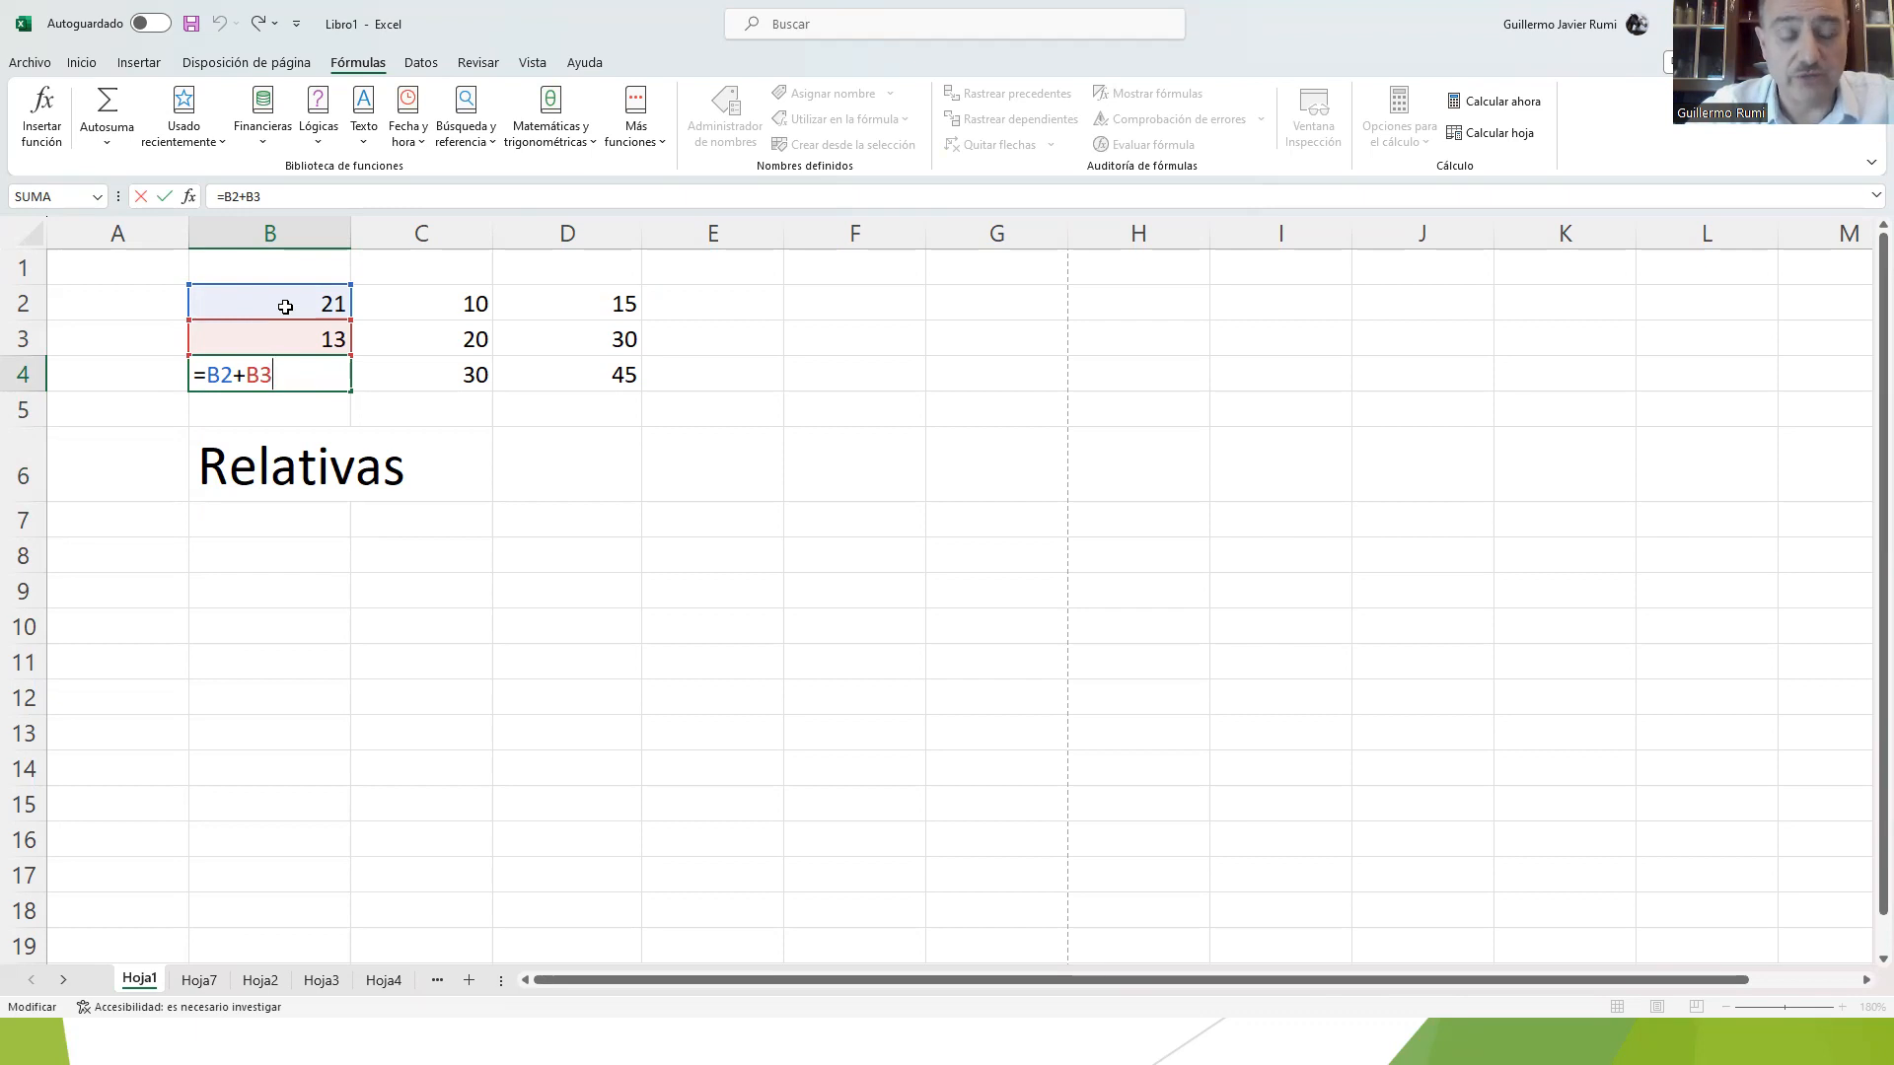
pyautogui.click(308, 434)
pyautogui.click(305, 380)
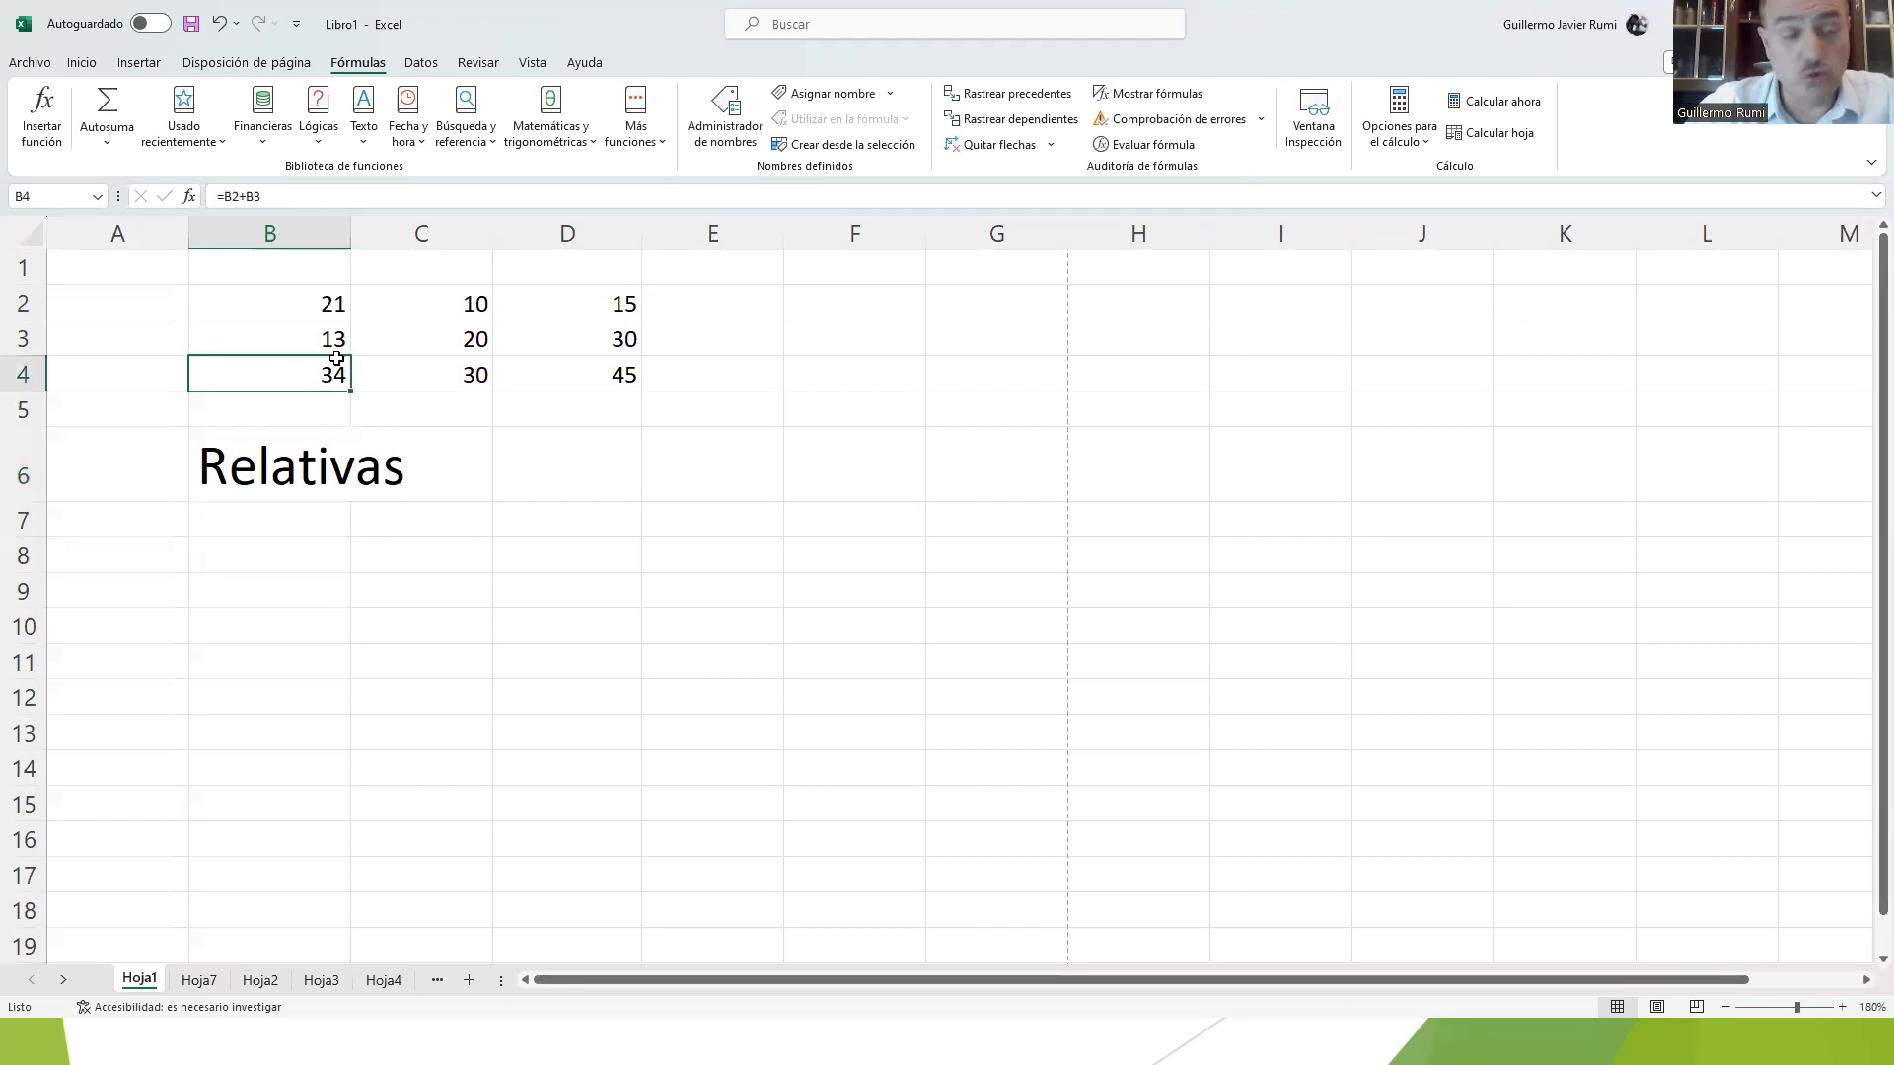
pyautogui.click(422, 379)
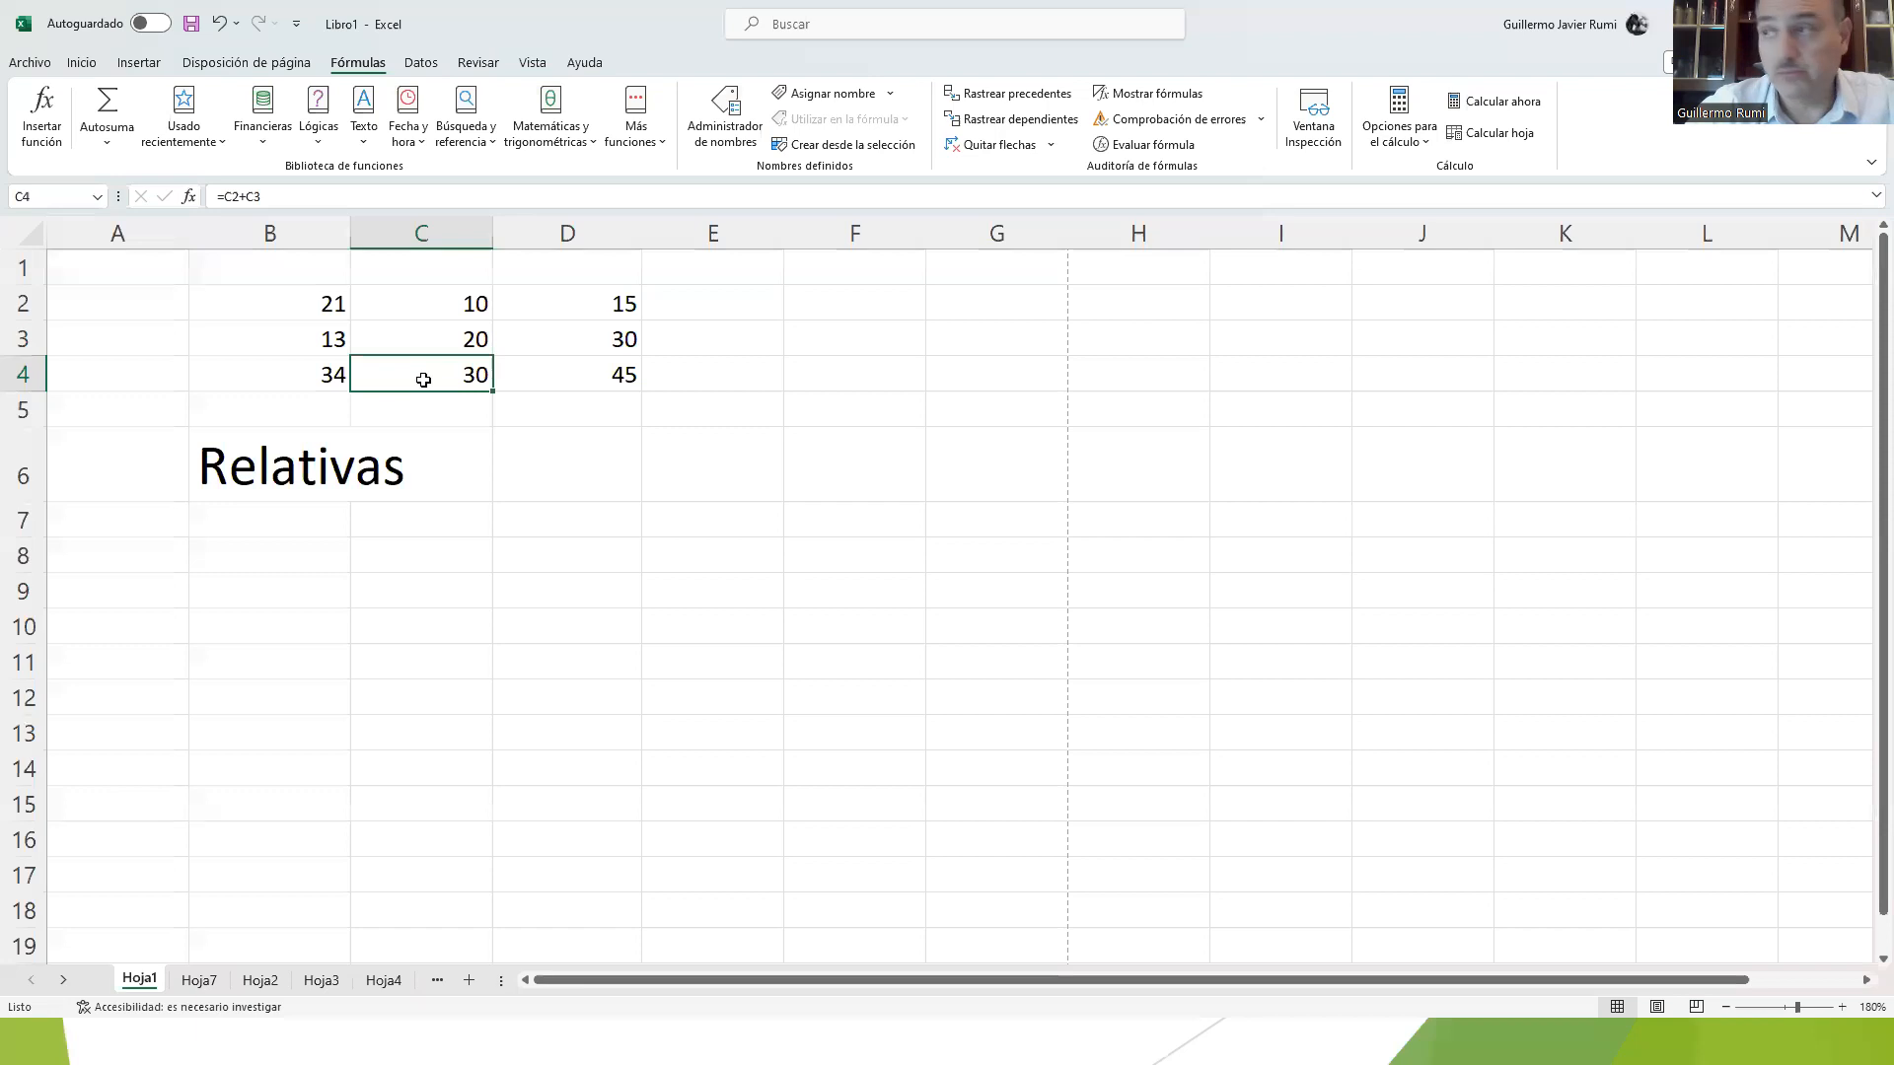
pyautogui.doubleClick(423, 380)
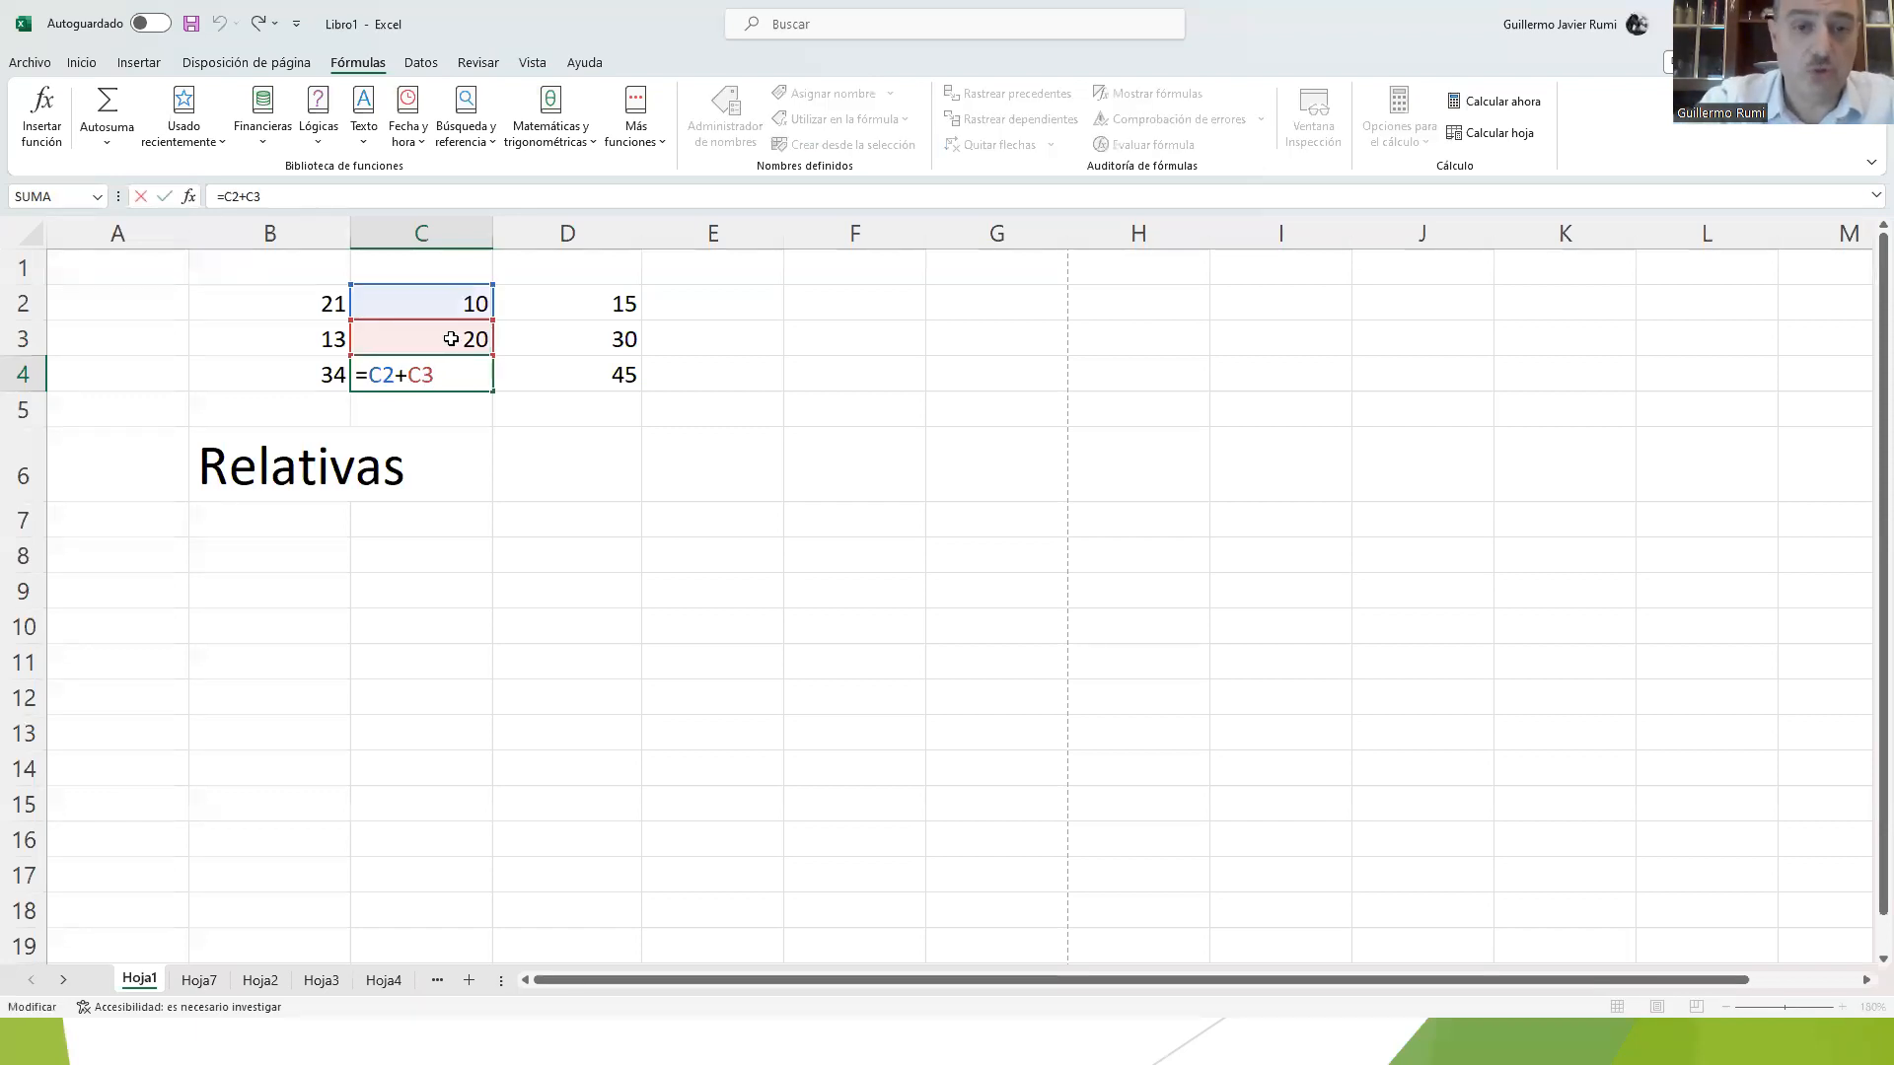
pyautogui.hotkey('ctrl', 'Return')
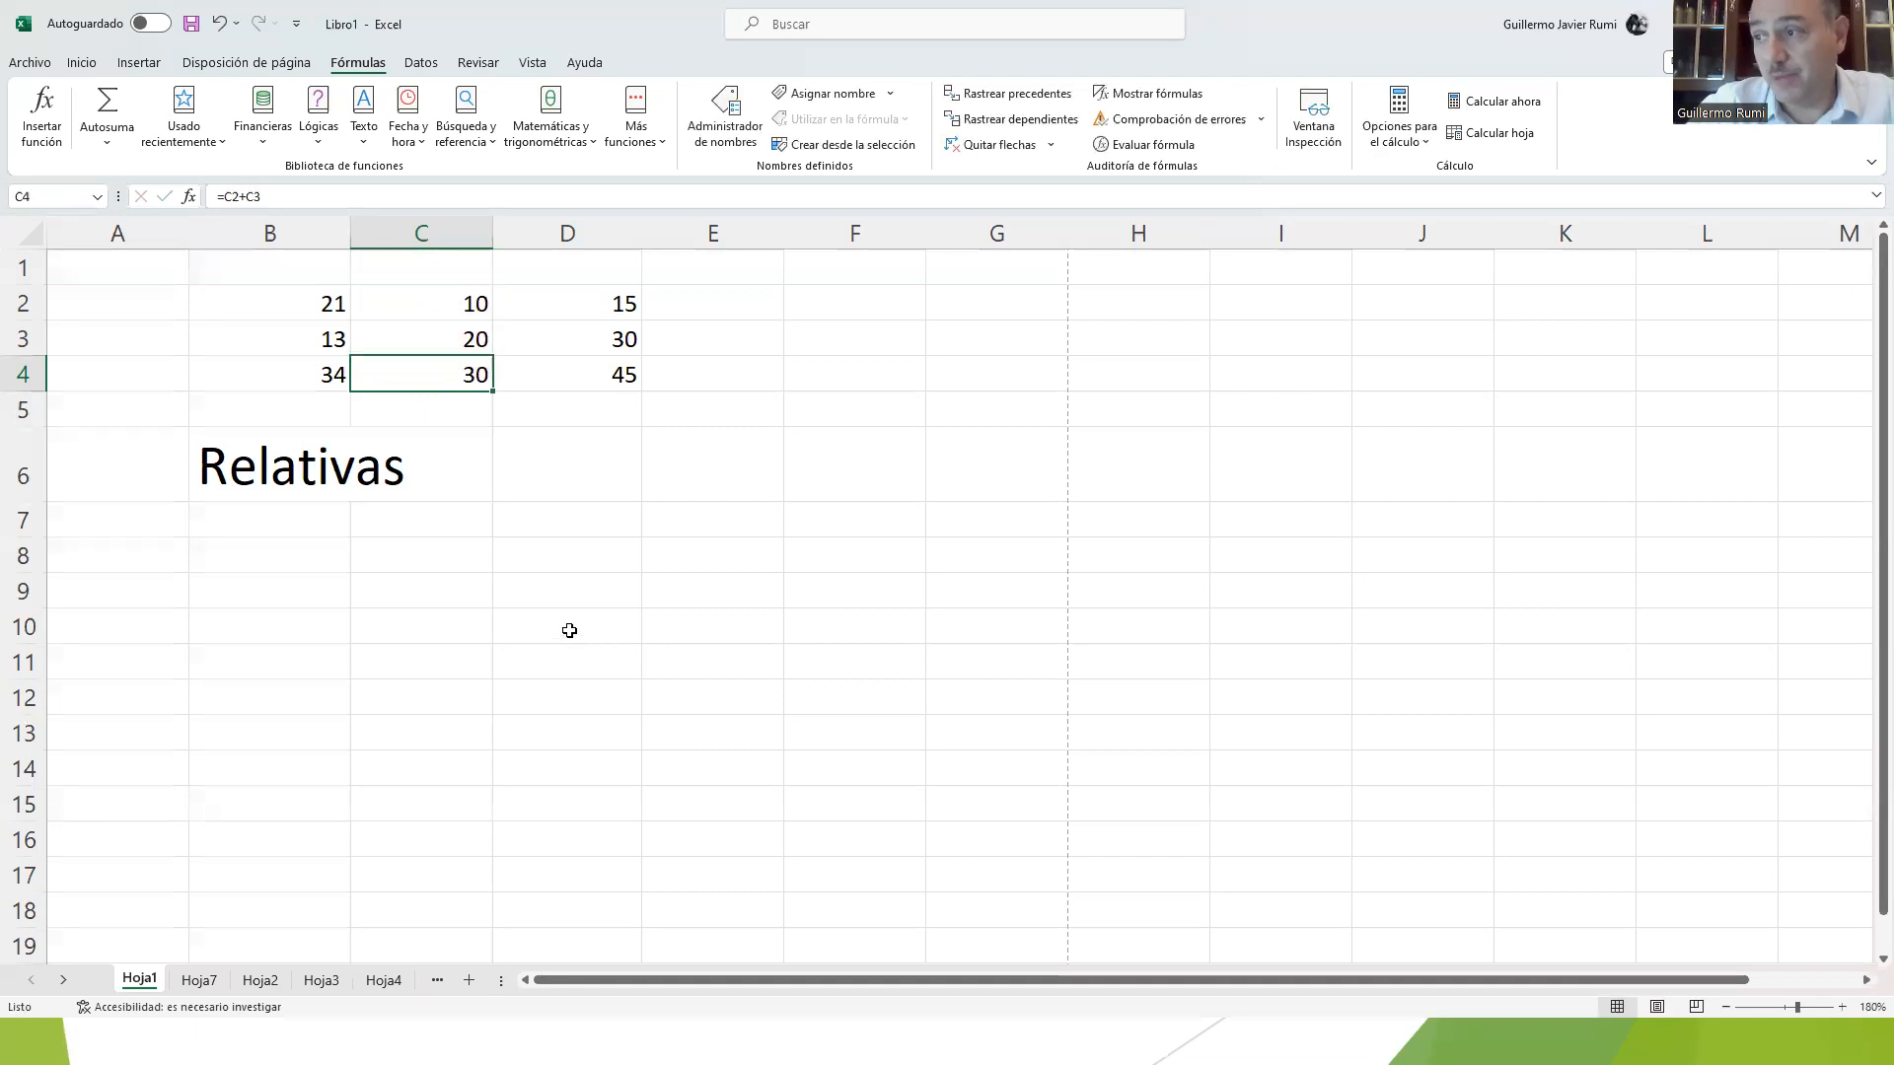
# Step: Copy the formula from B4 into D10 and inspect the pasted formula's cell references
pyautogui.click(567, 629)
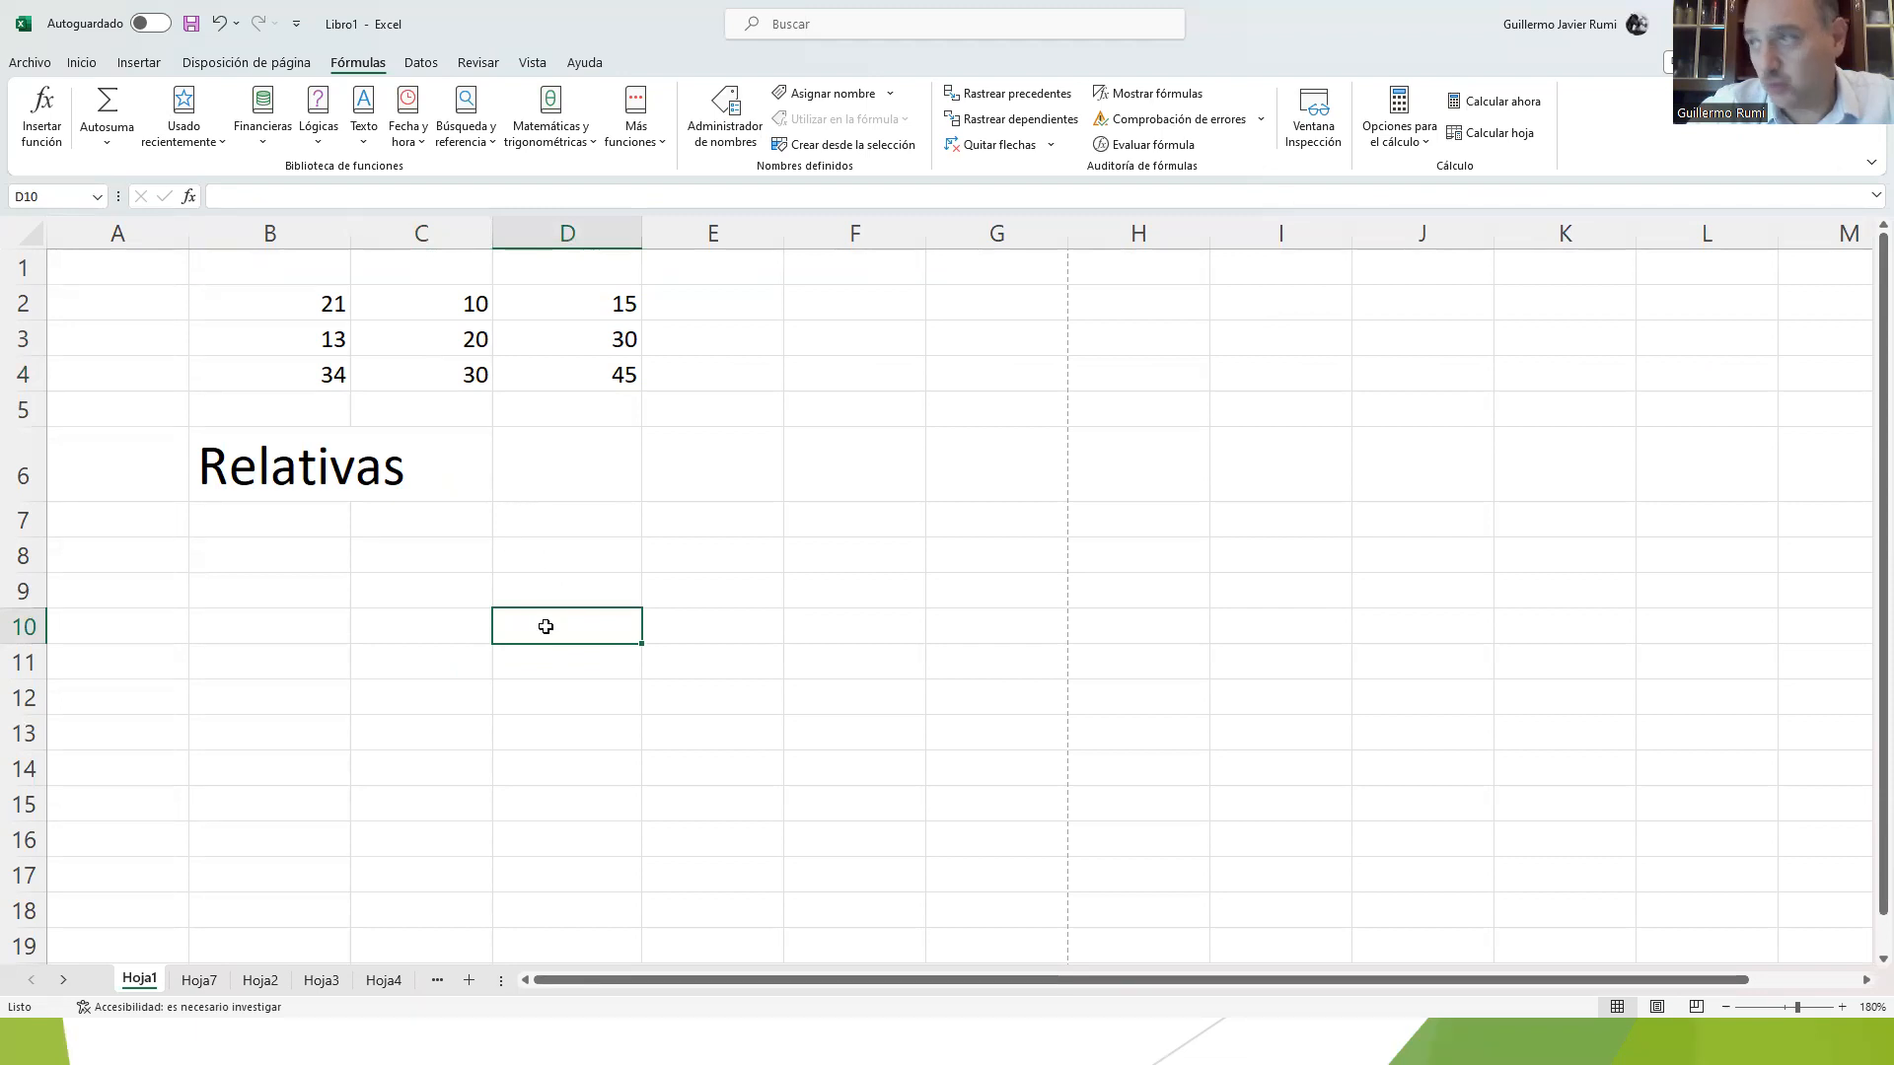
pyautogui.click(308, 363)
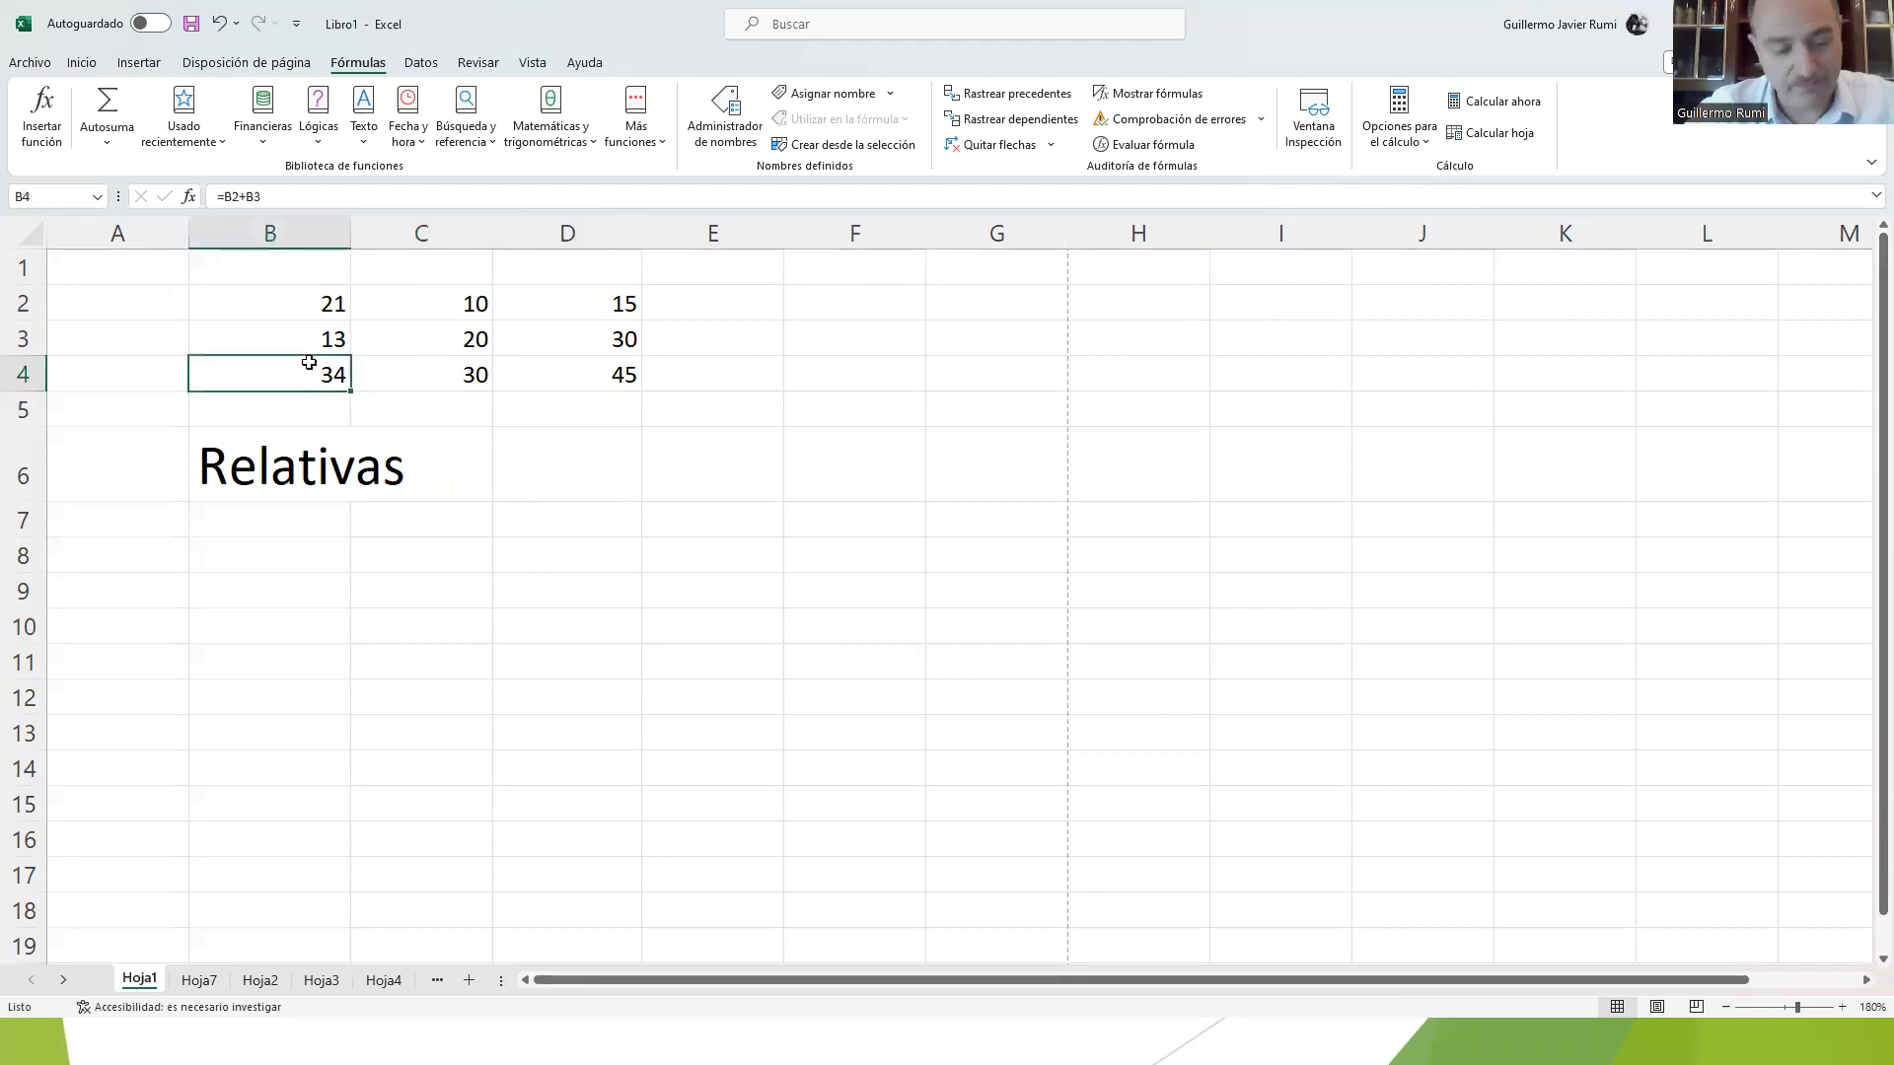
pyautogui.click(579, 628)
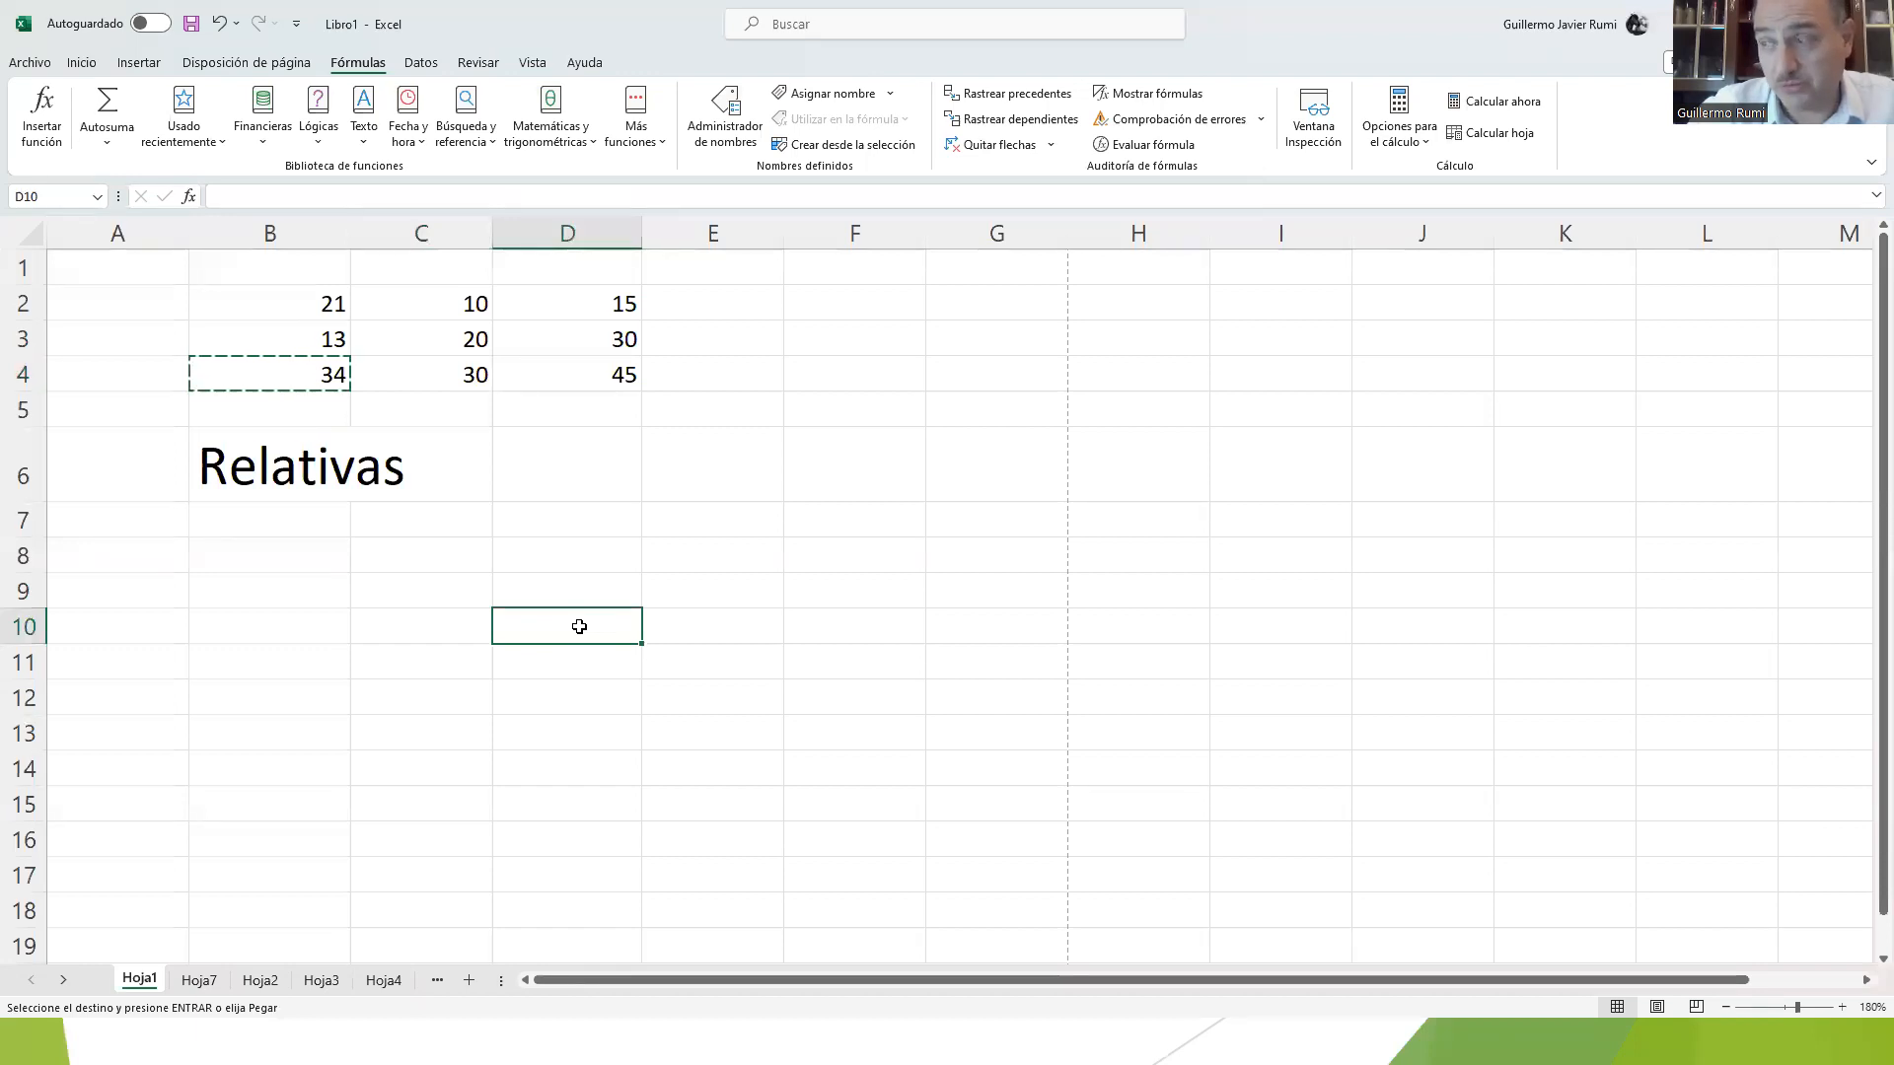
pyautogui.hotkey('ctrl', 'v')
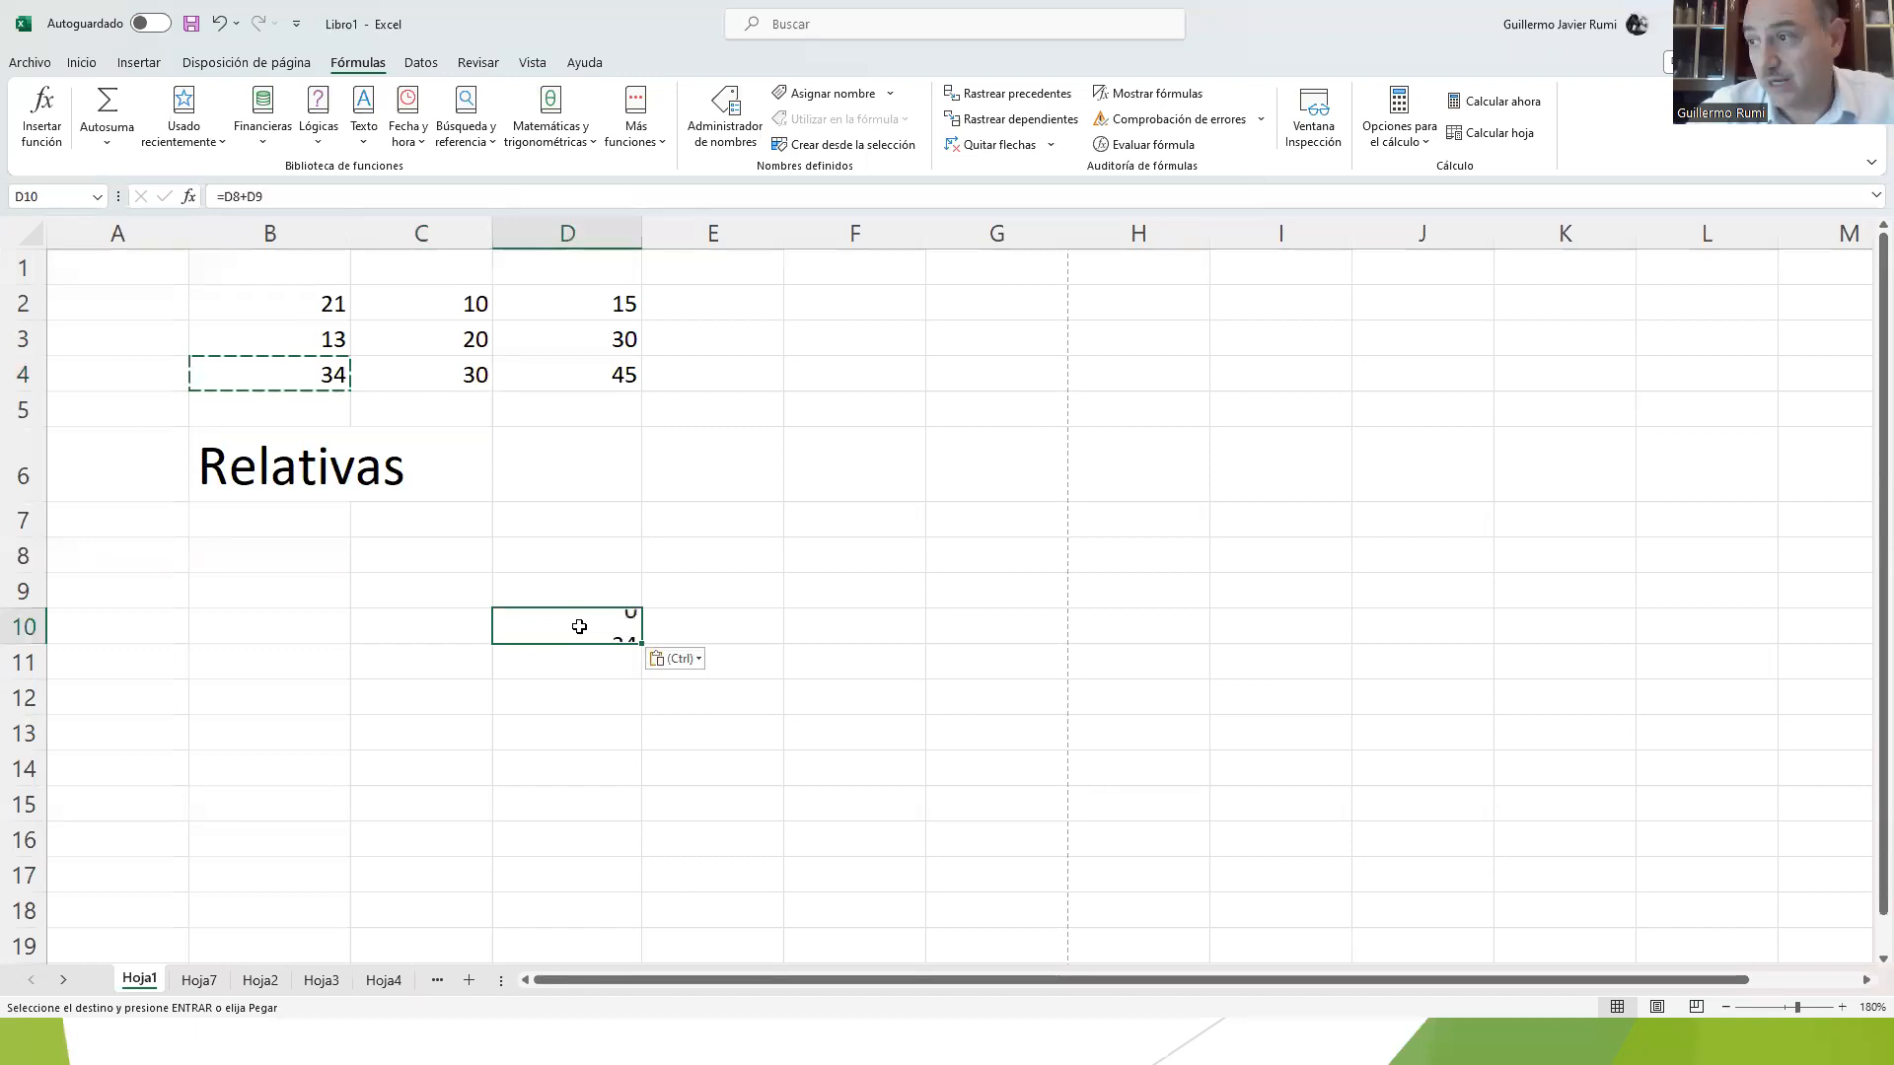
pyautogui.doubleClick(579, 628)
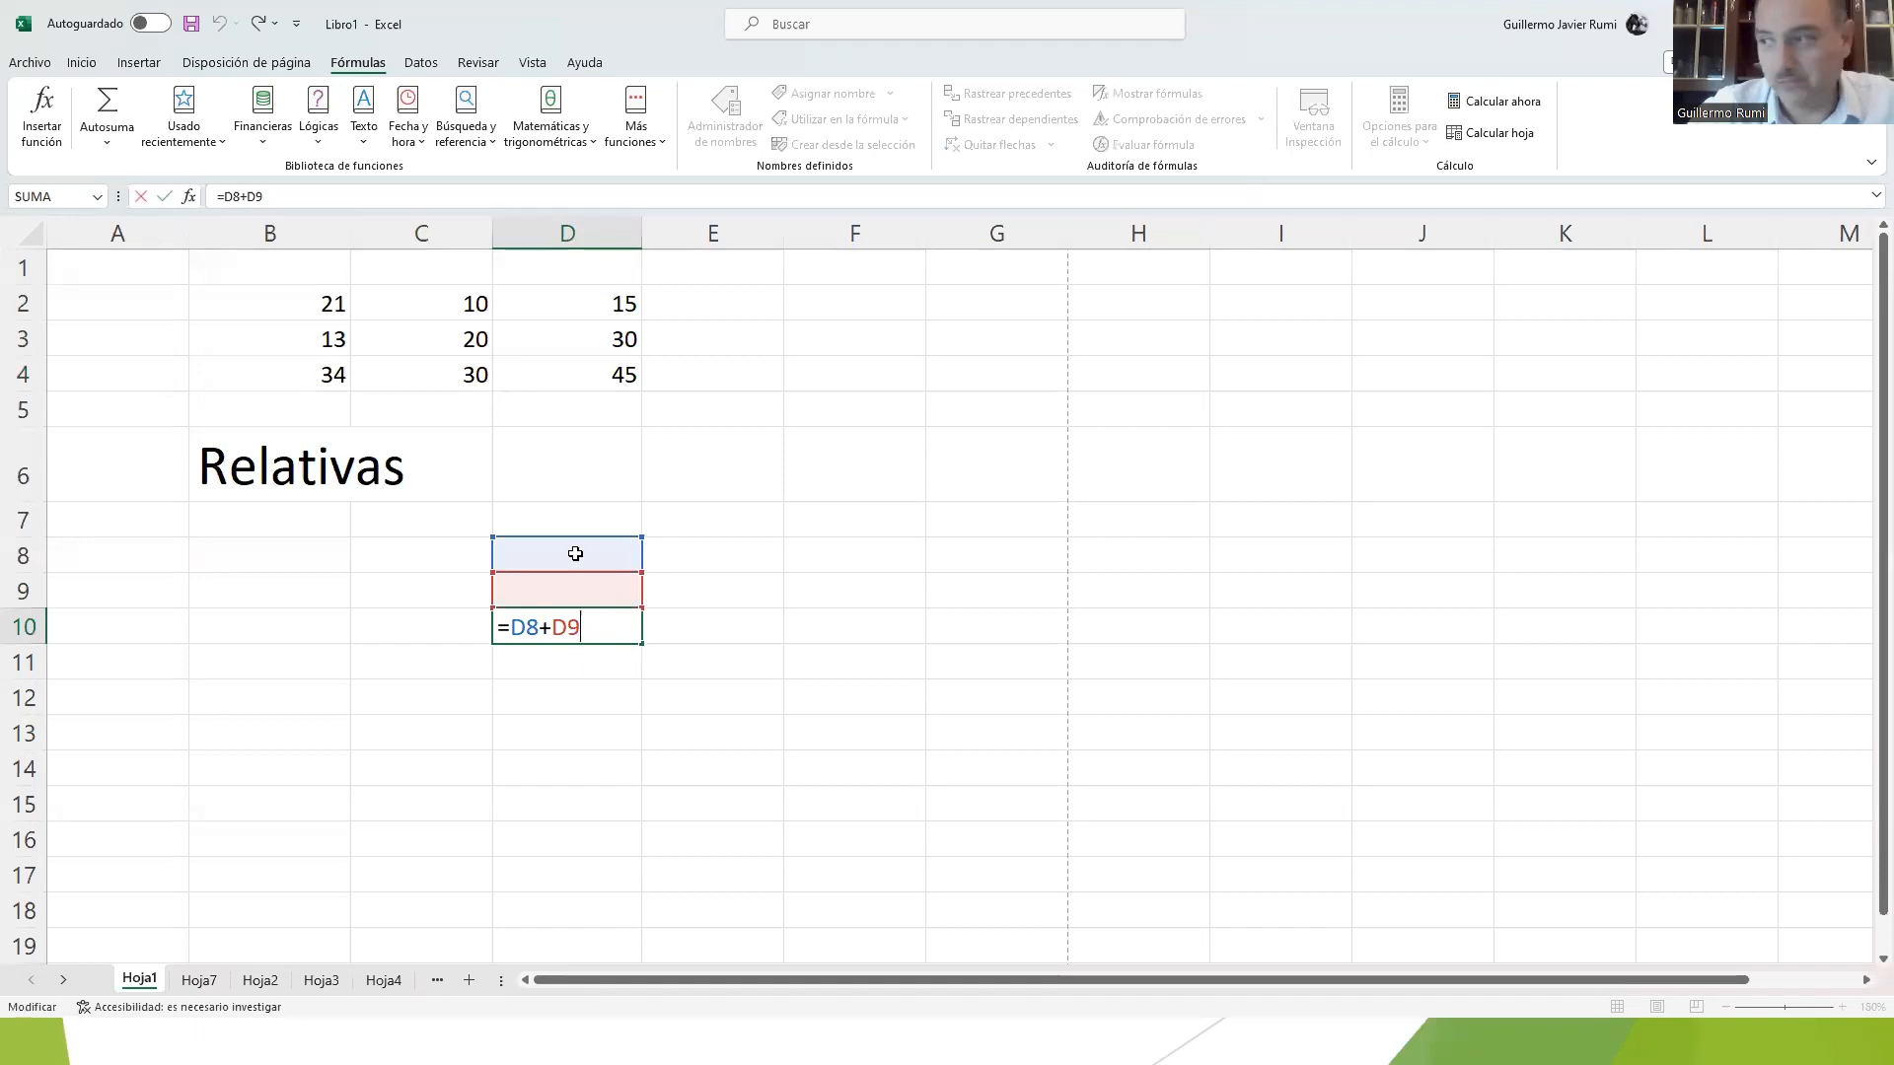
pyautogui.hotkey('ctrl', 'Return')
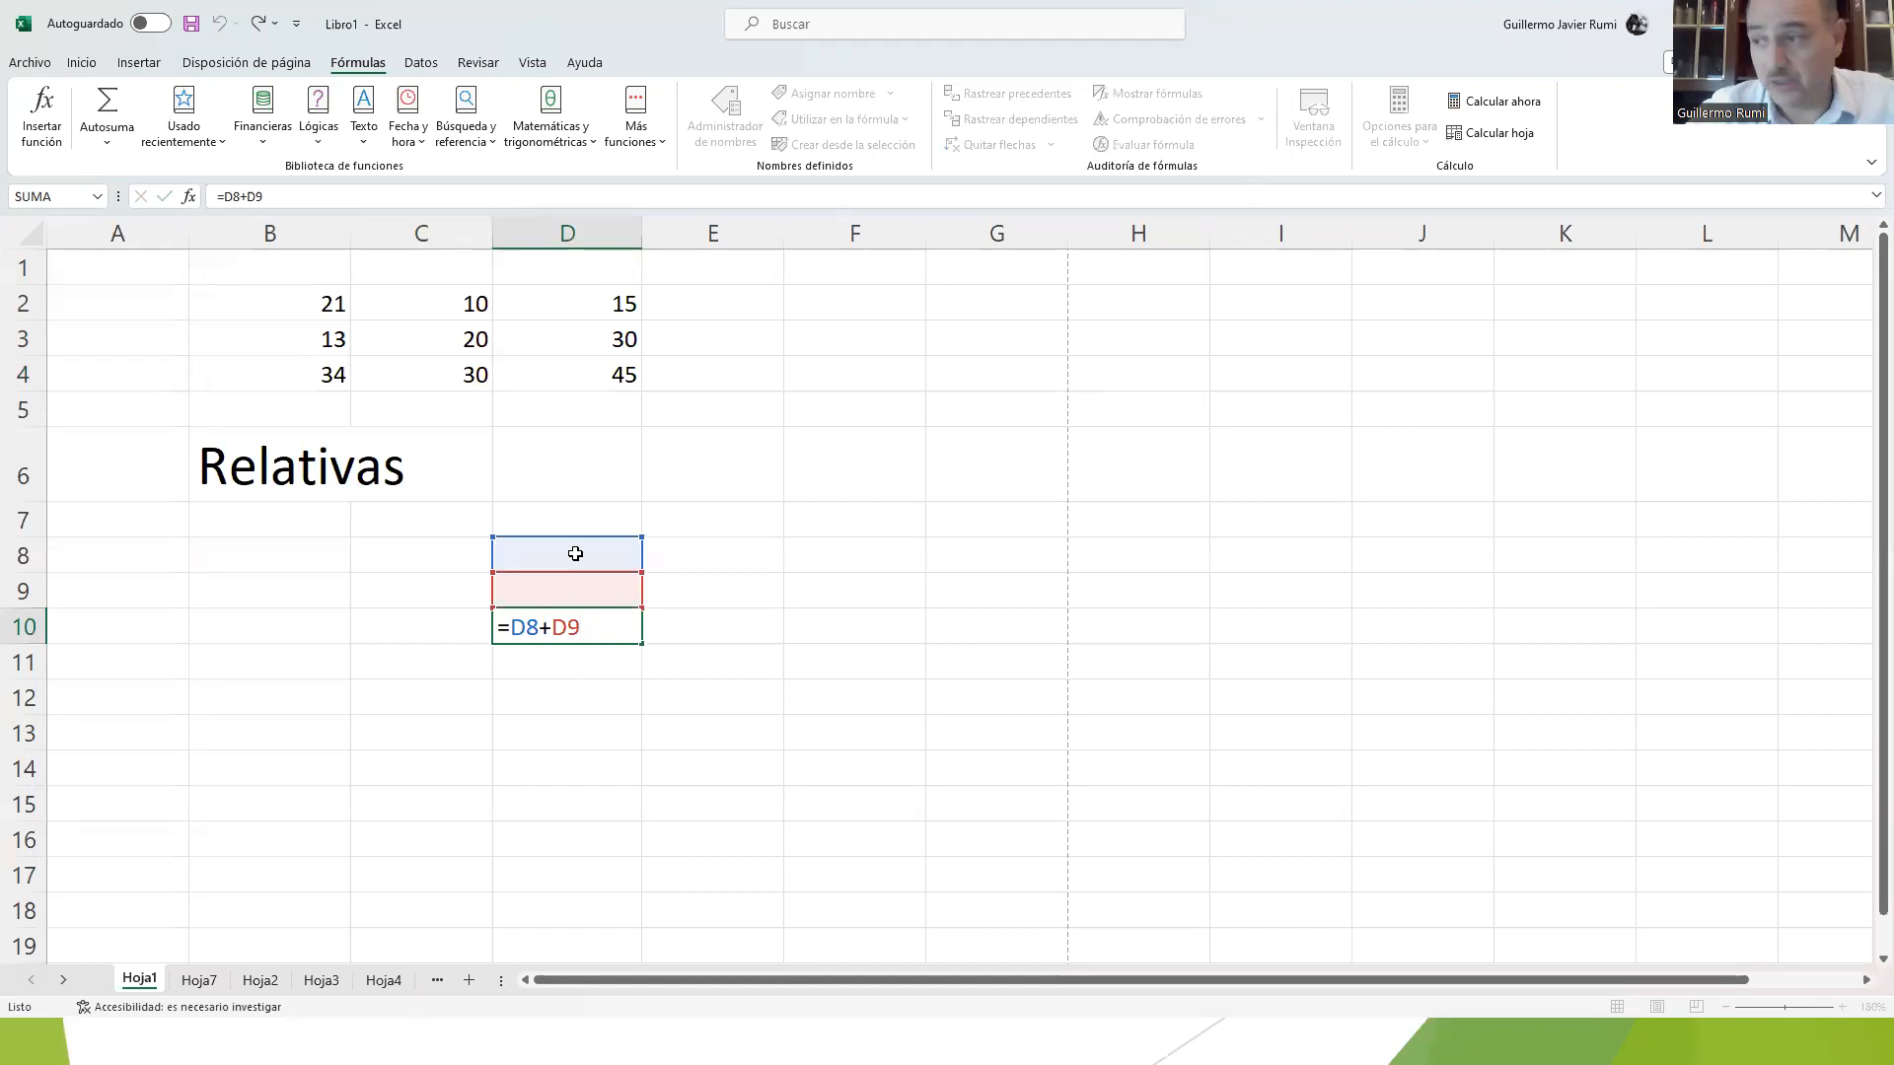
# Step: Copy the formula from D10 into the sheet's last cell, XFD1048576, and inspect the pasted formula's cell references
pyautogui.hotkey('ctrl', 'c')
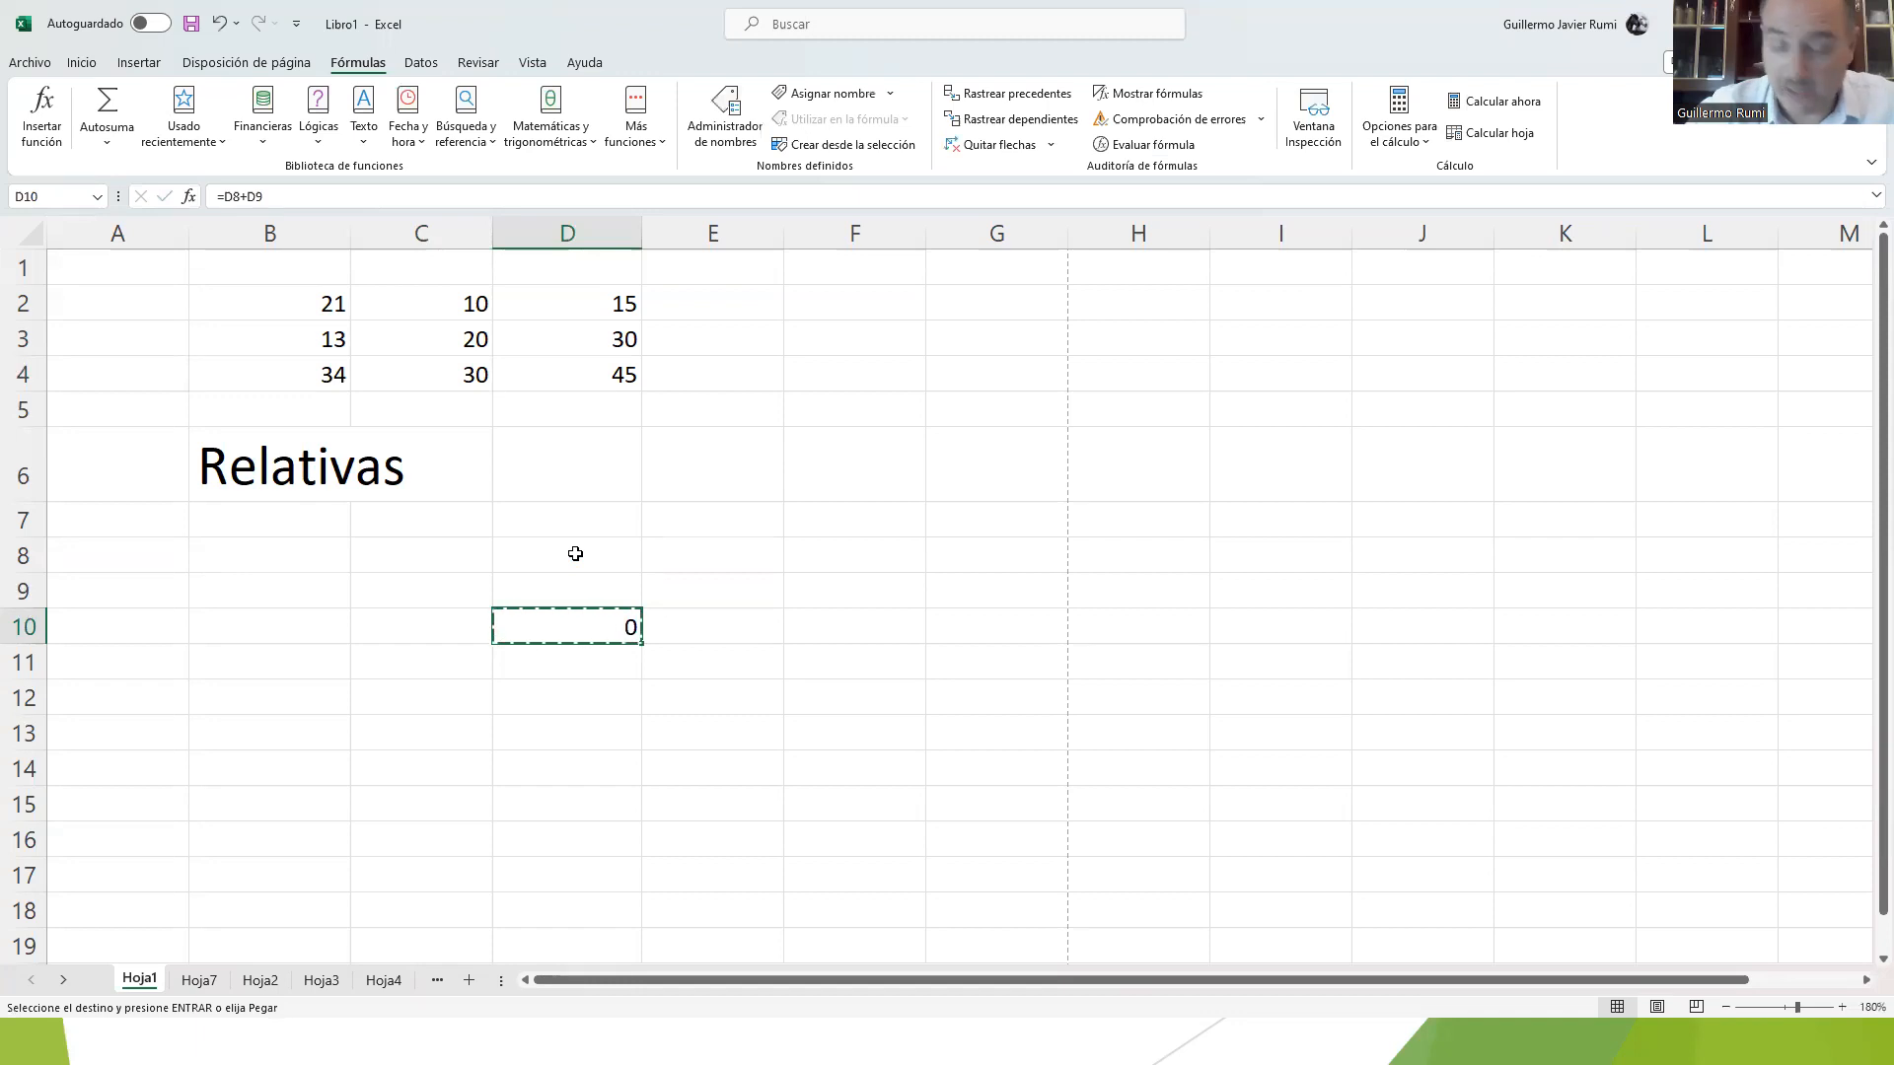
pyautogui.hotkey('ctrl', 'Down')
pyautogui.hotkey('ctrl', 'Right')
pyautogui.hotkey('ctrl', 'v')
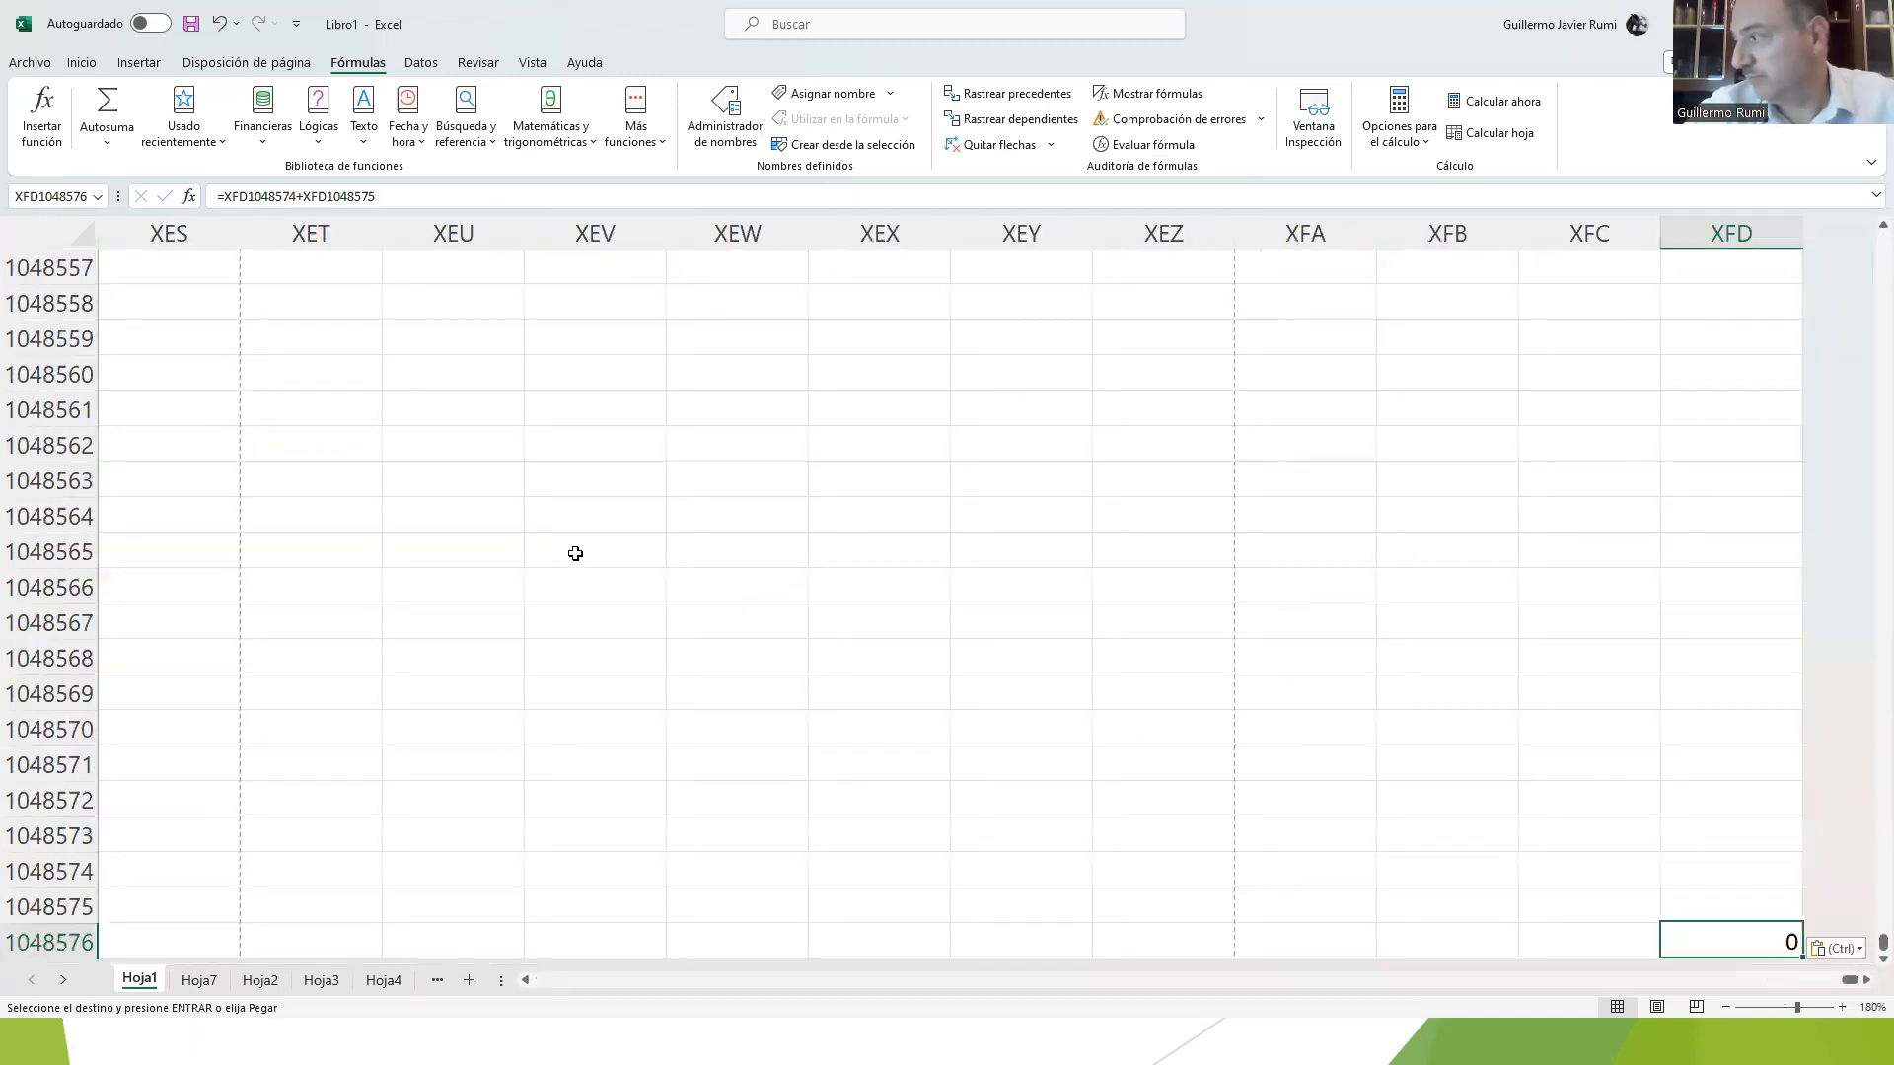
pyautogui.press('F2')
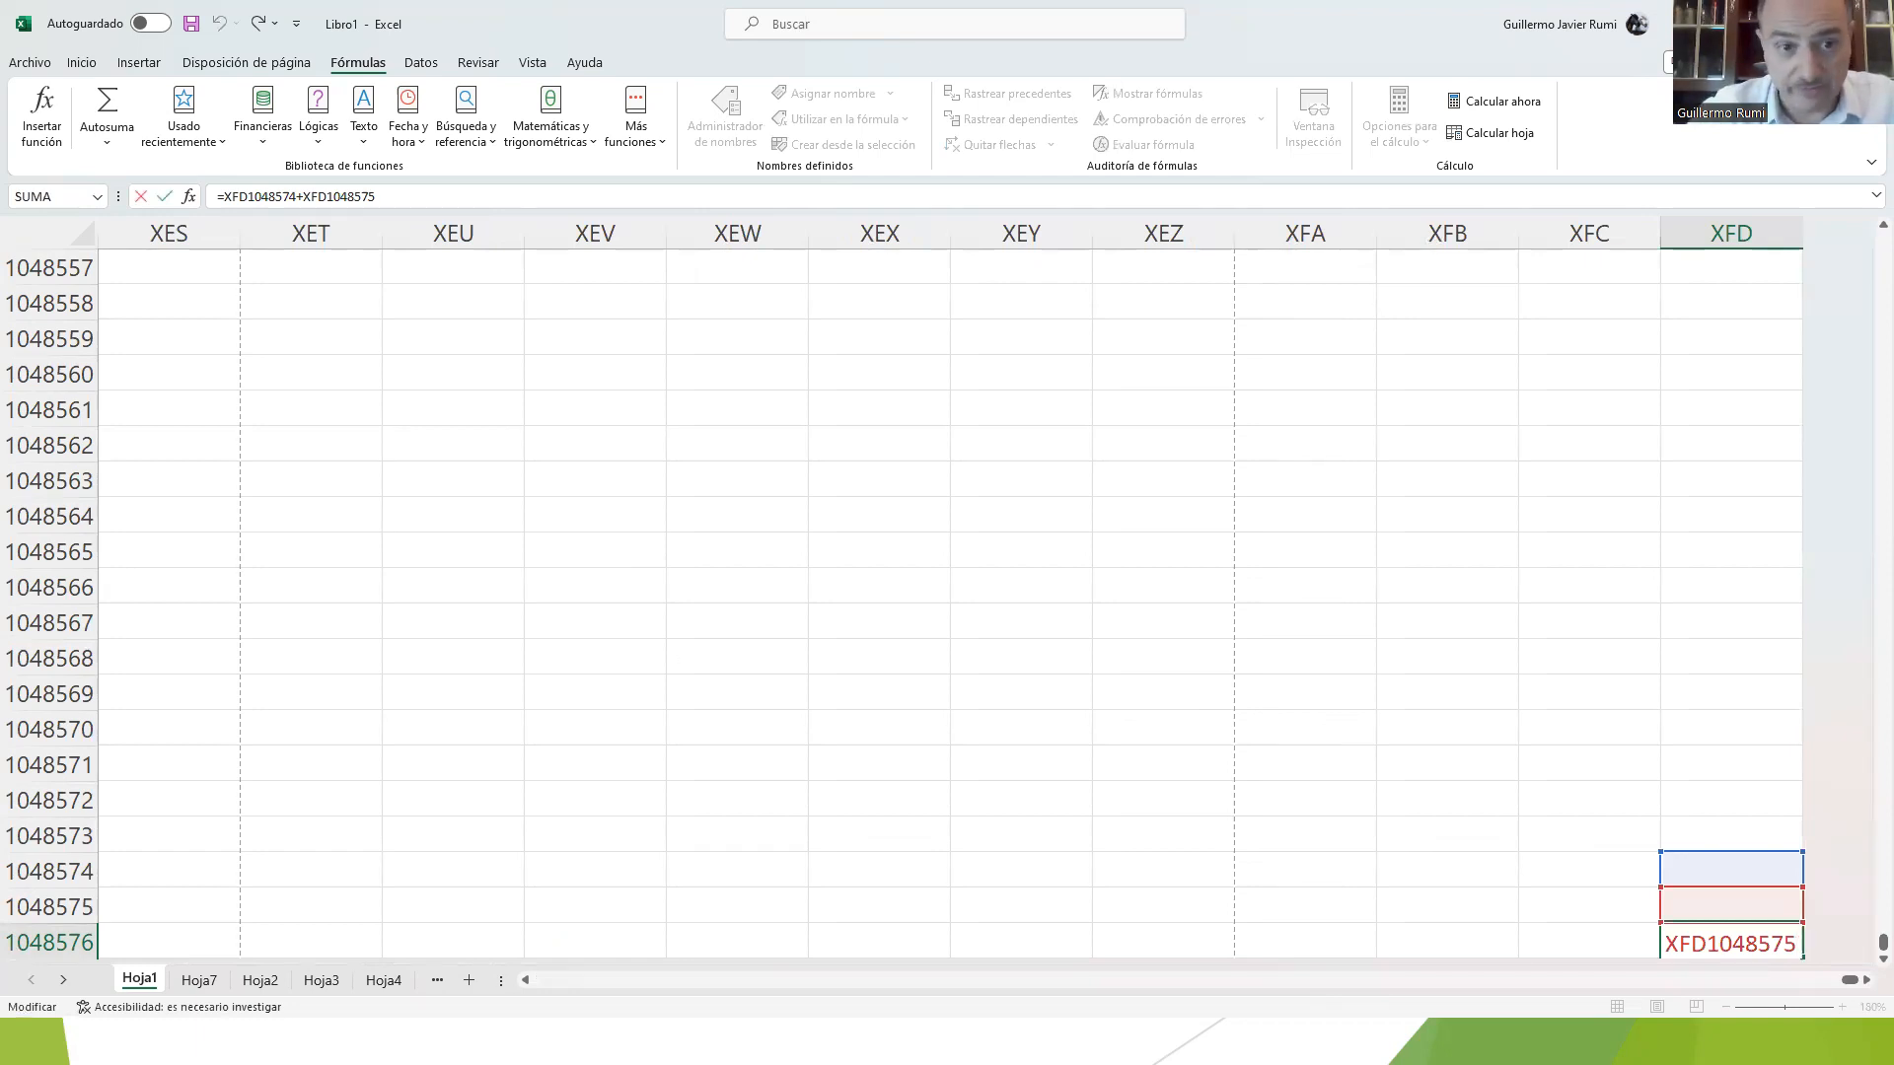
pyautogui.hotkey('alt', 'Tab')
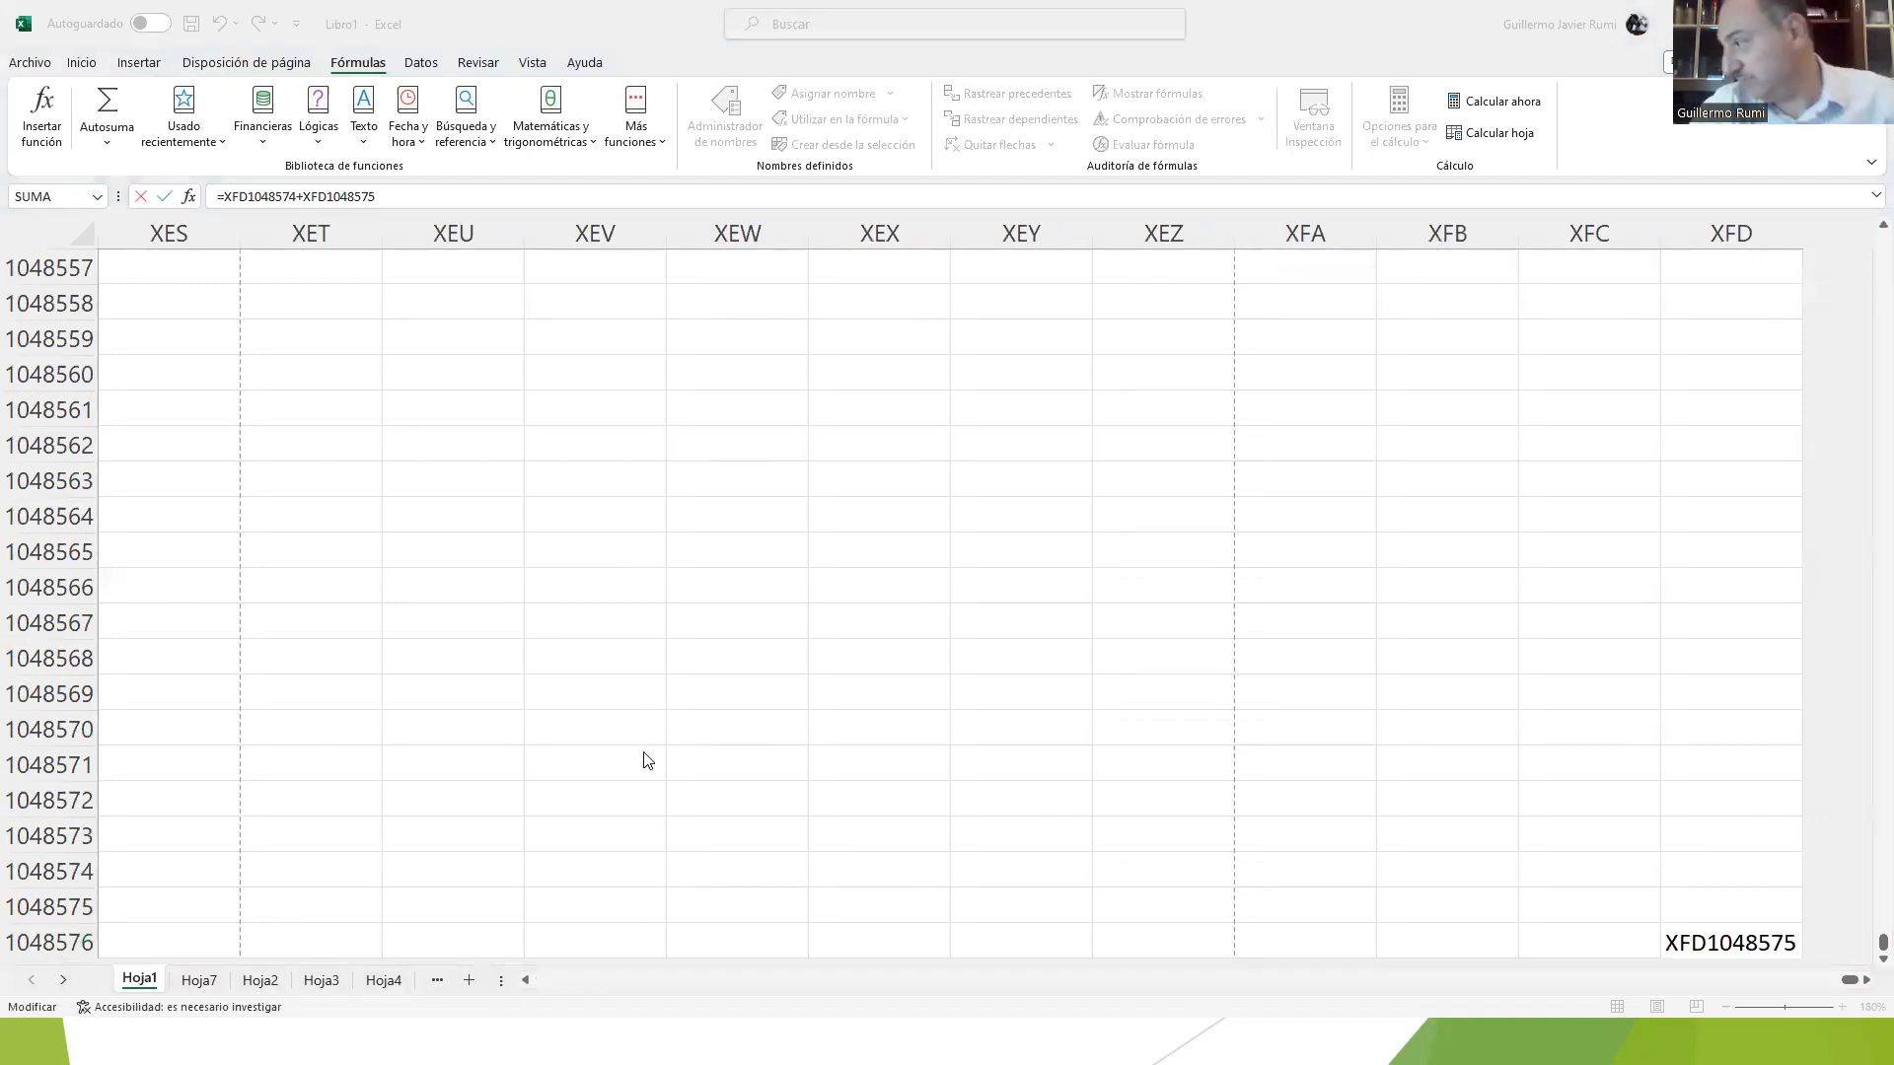
pyautogui.click(1701, 930)
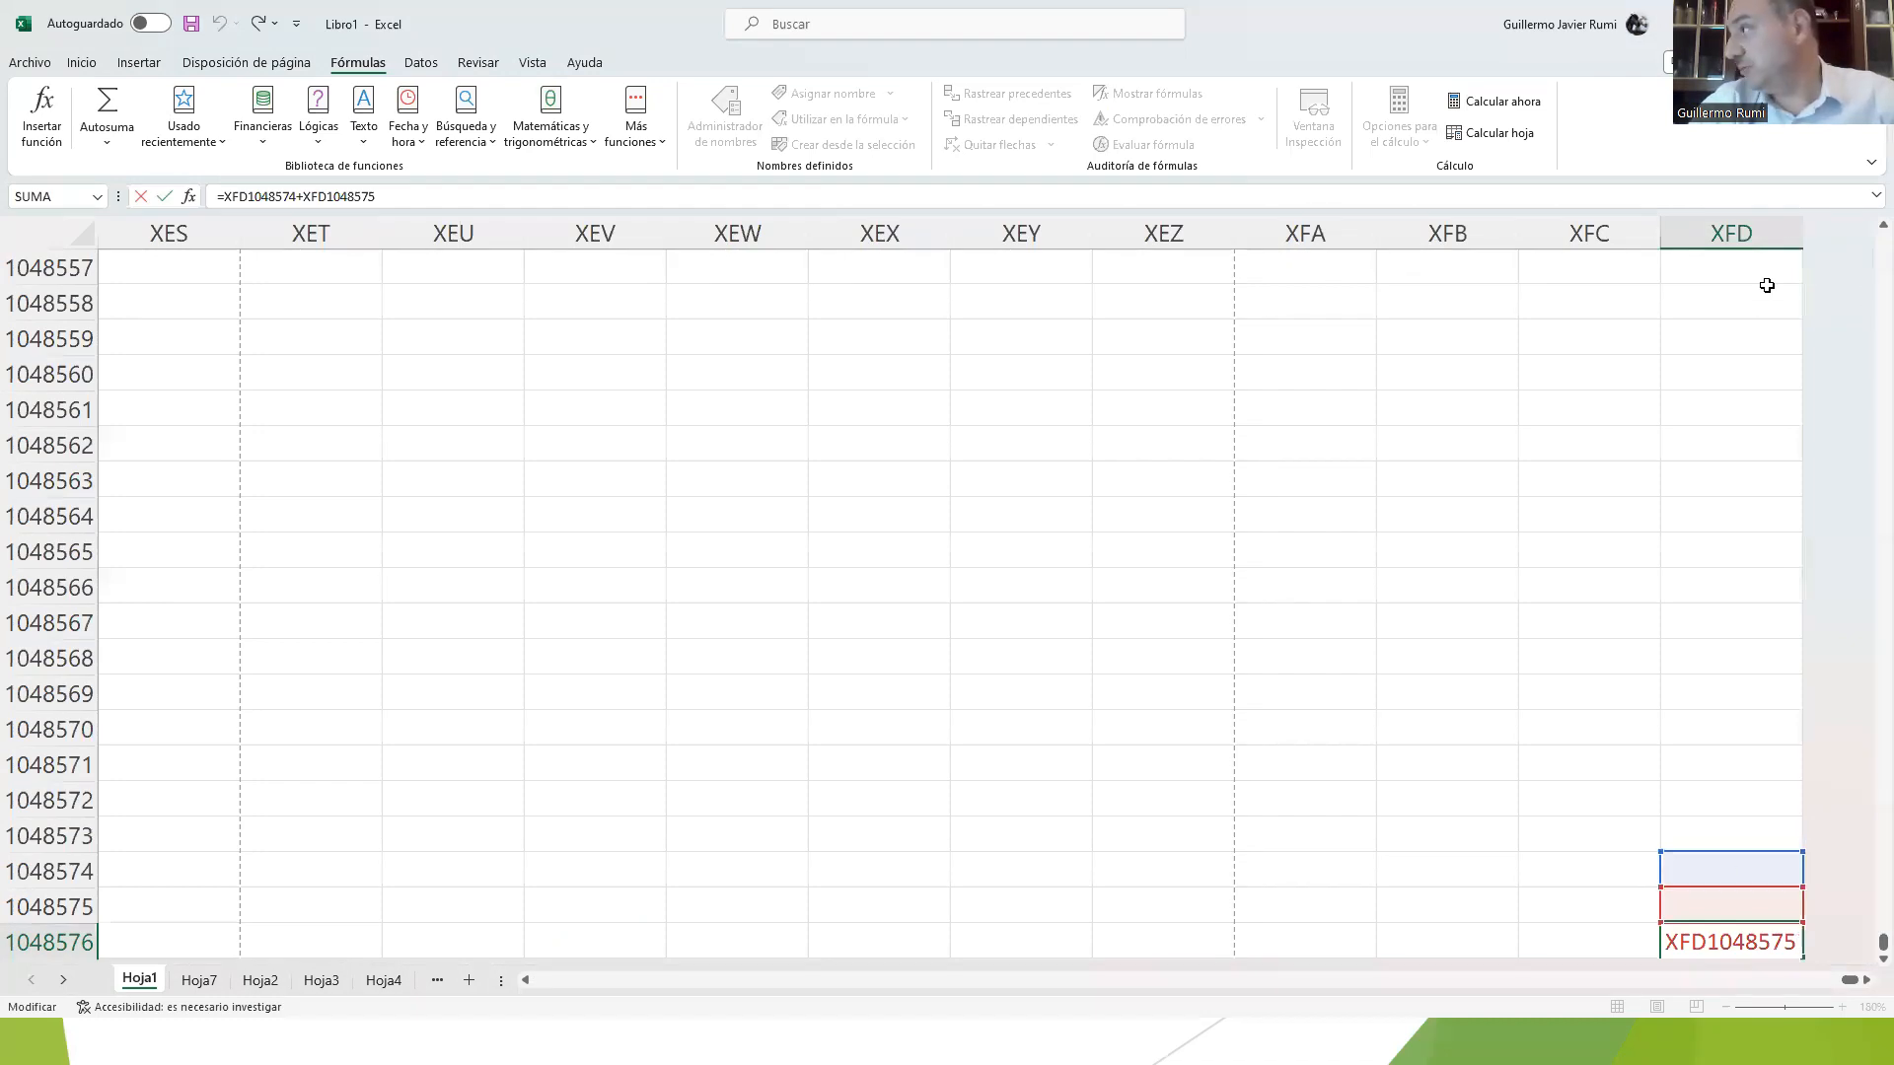
# Step: Adjust the widths of the sheet's last columns, widening column XFD, and examine the complete formula in XFD1048576
pyautogui.click(1648, 235)
pyautogui.moveTo(1455, 248); pyautogui.dragTo(1352, 253)
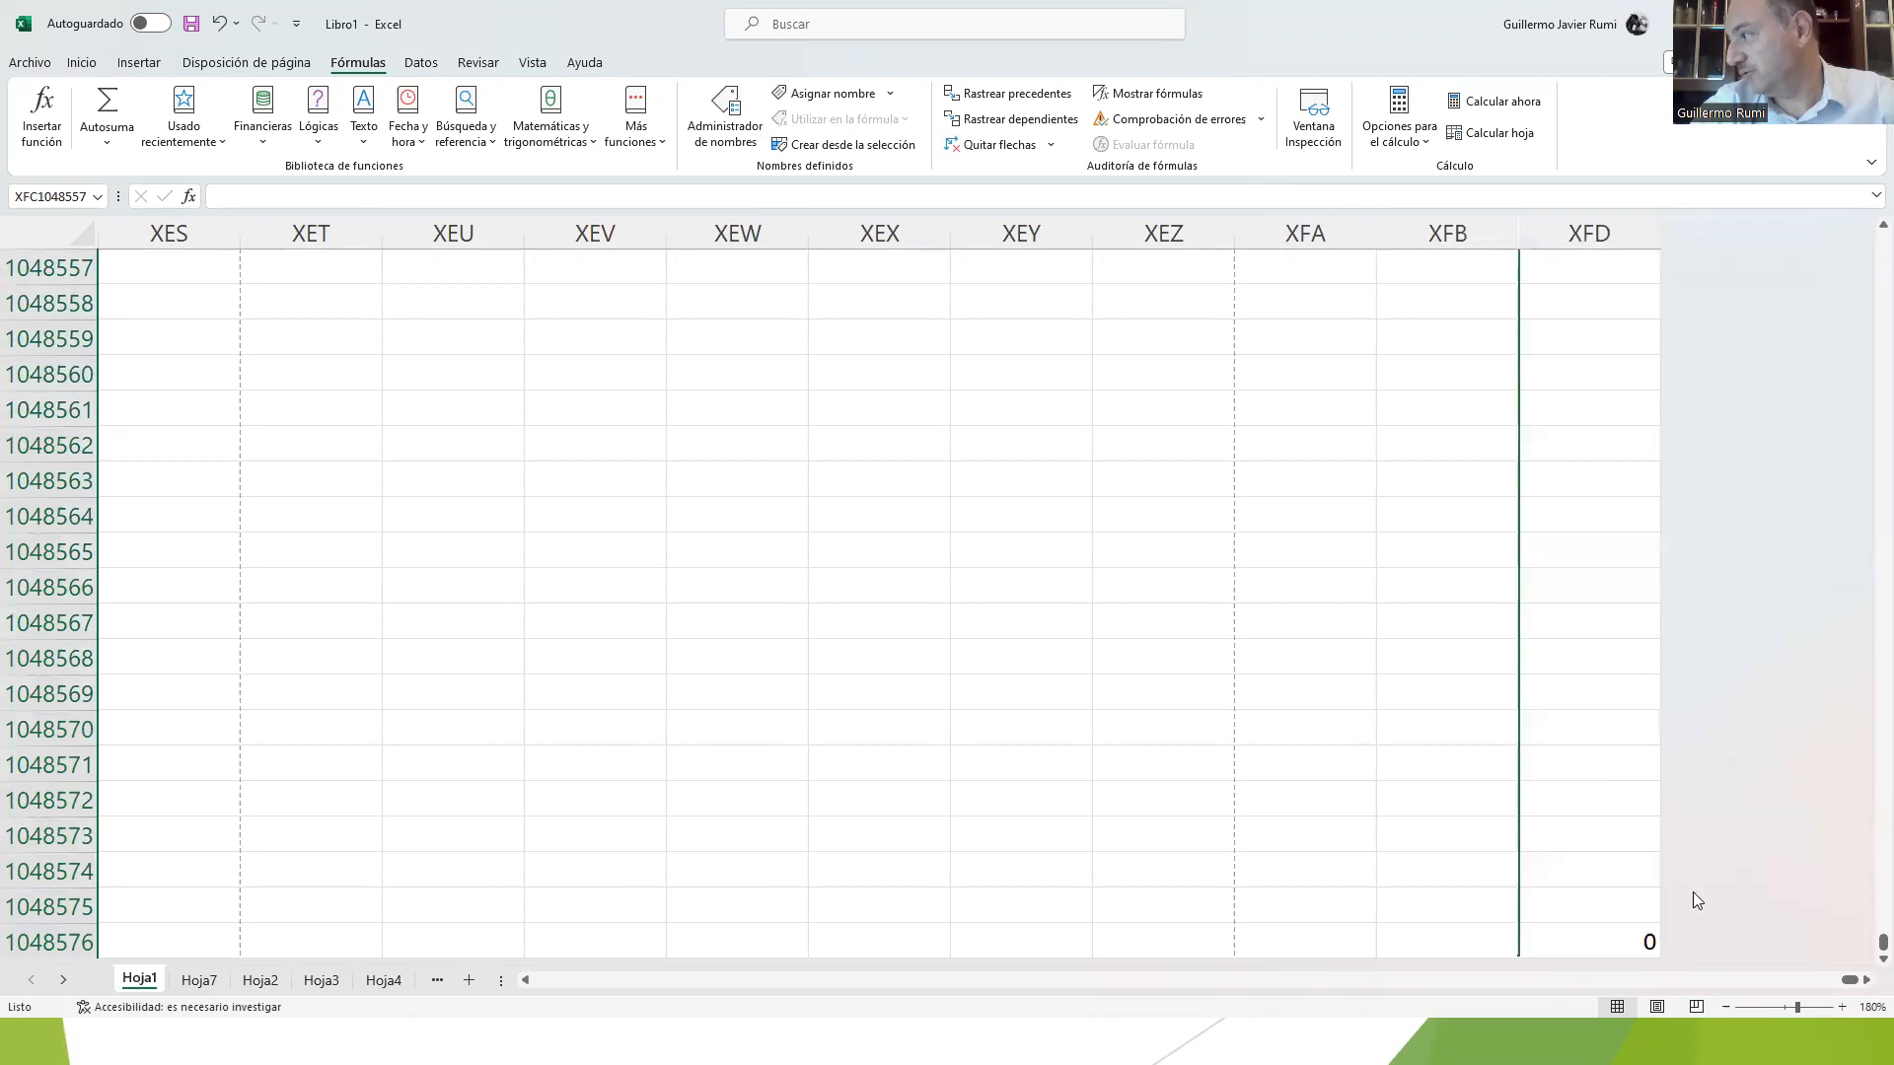
pyautogui.click(1589, 932)
pyautogui.press('F2')
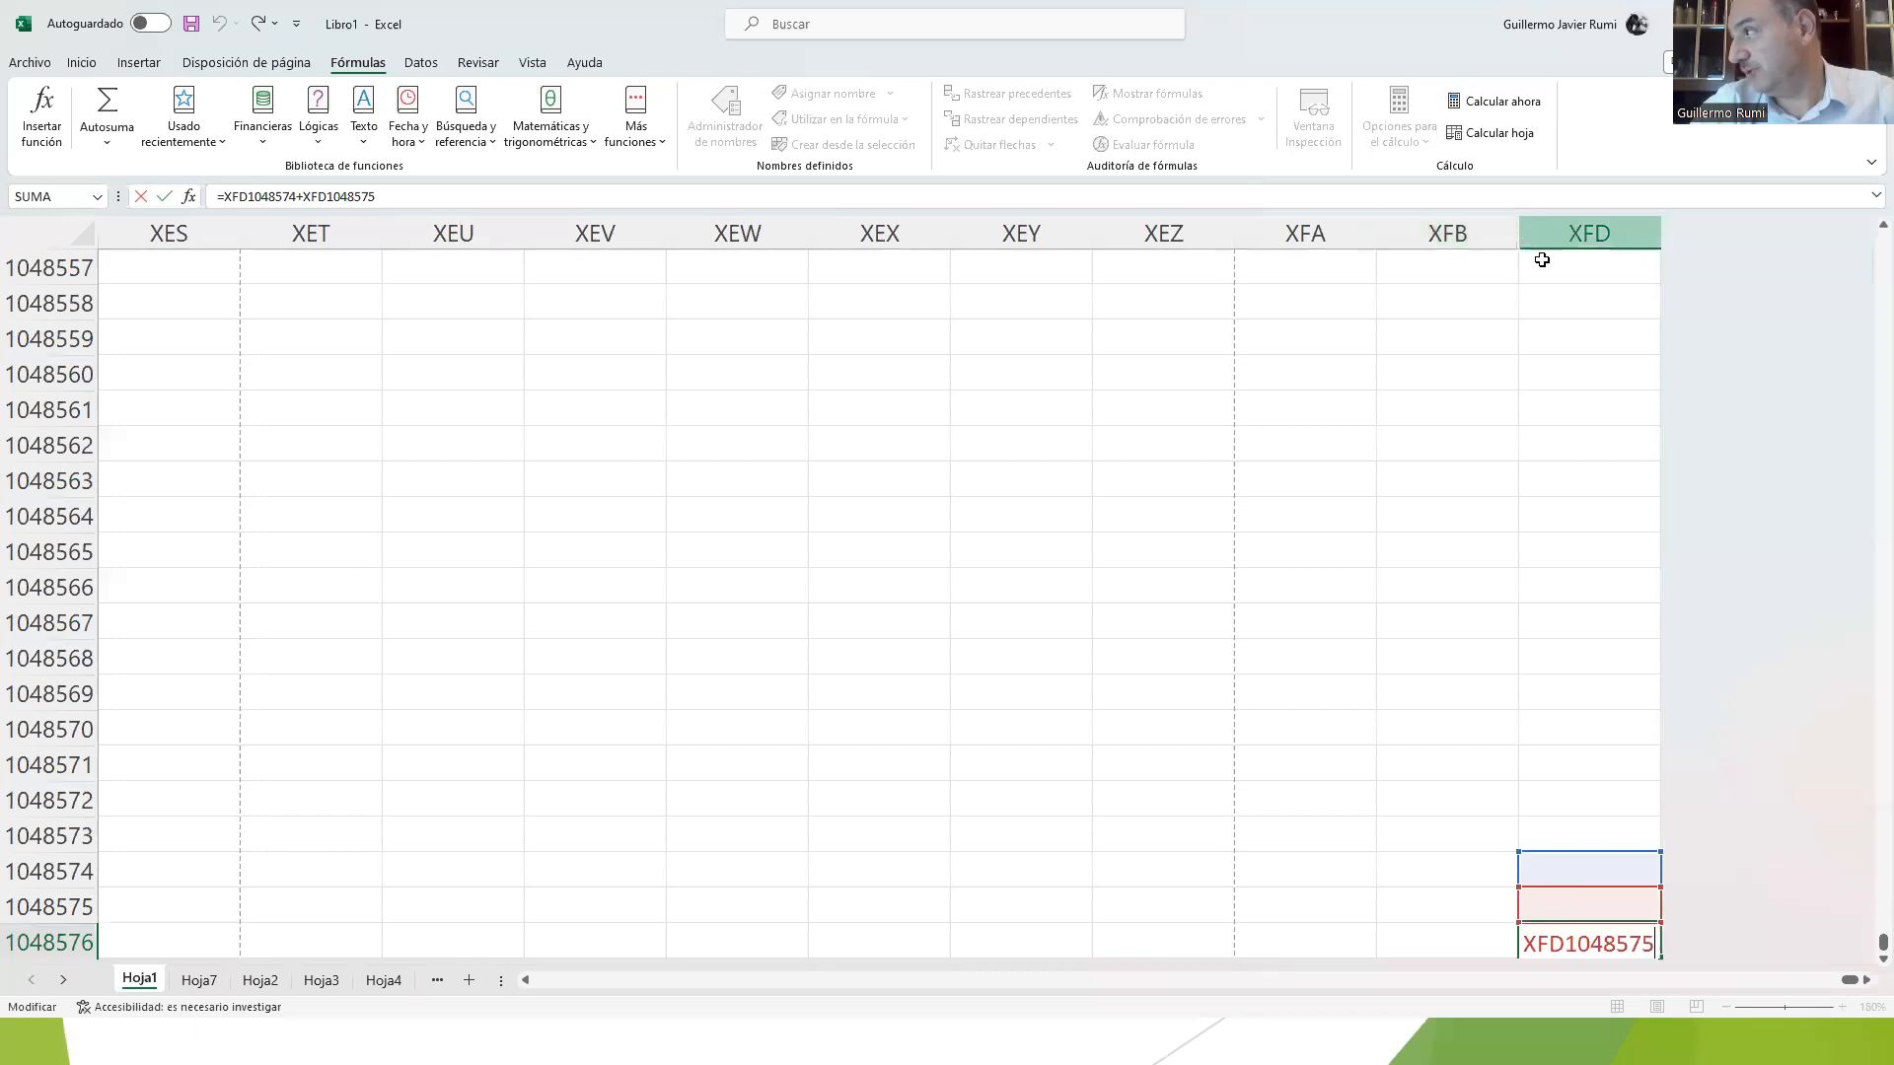
pyautogui.press('Return')
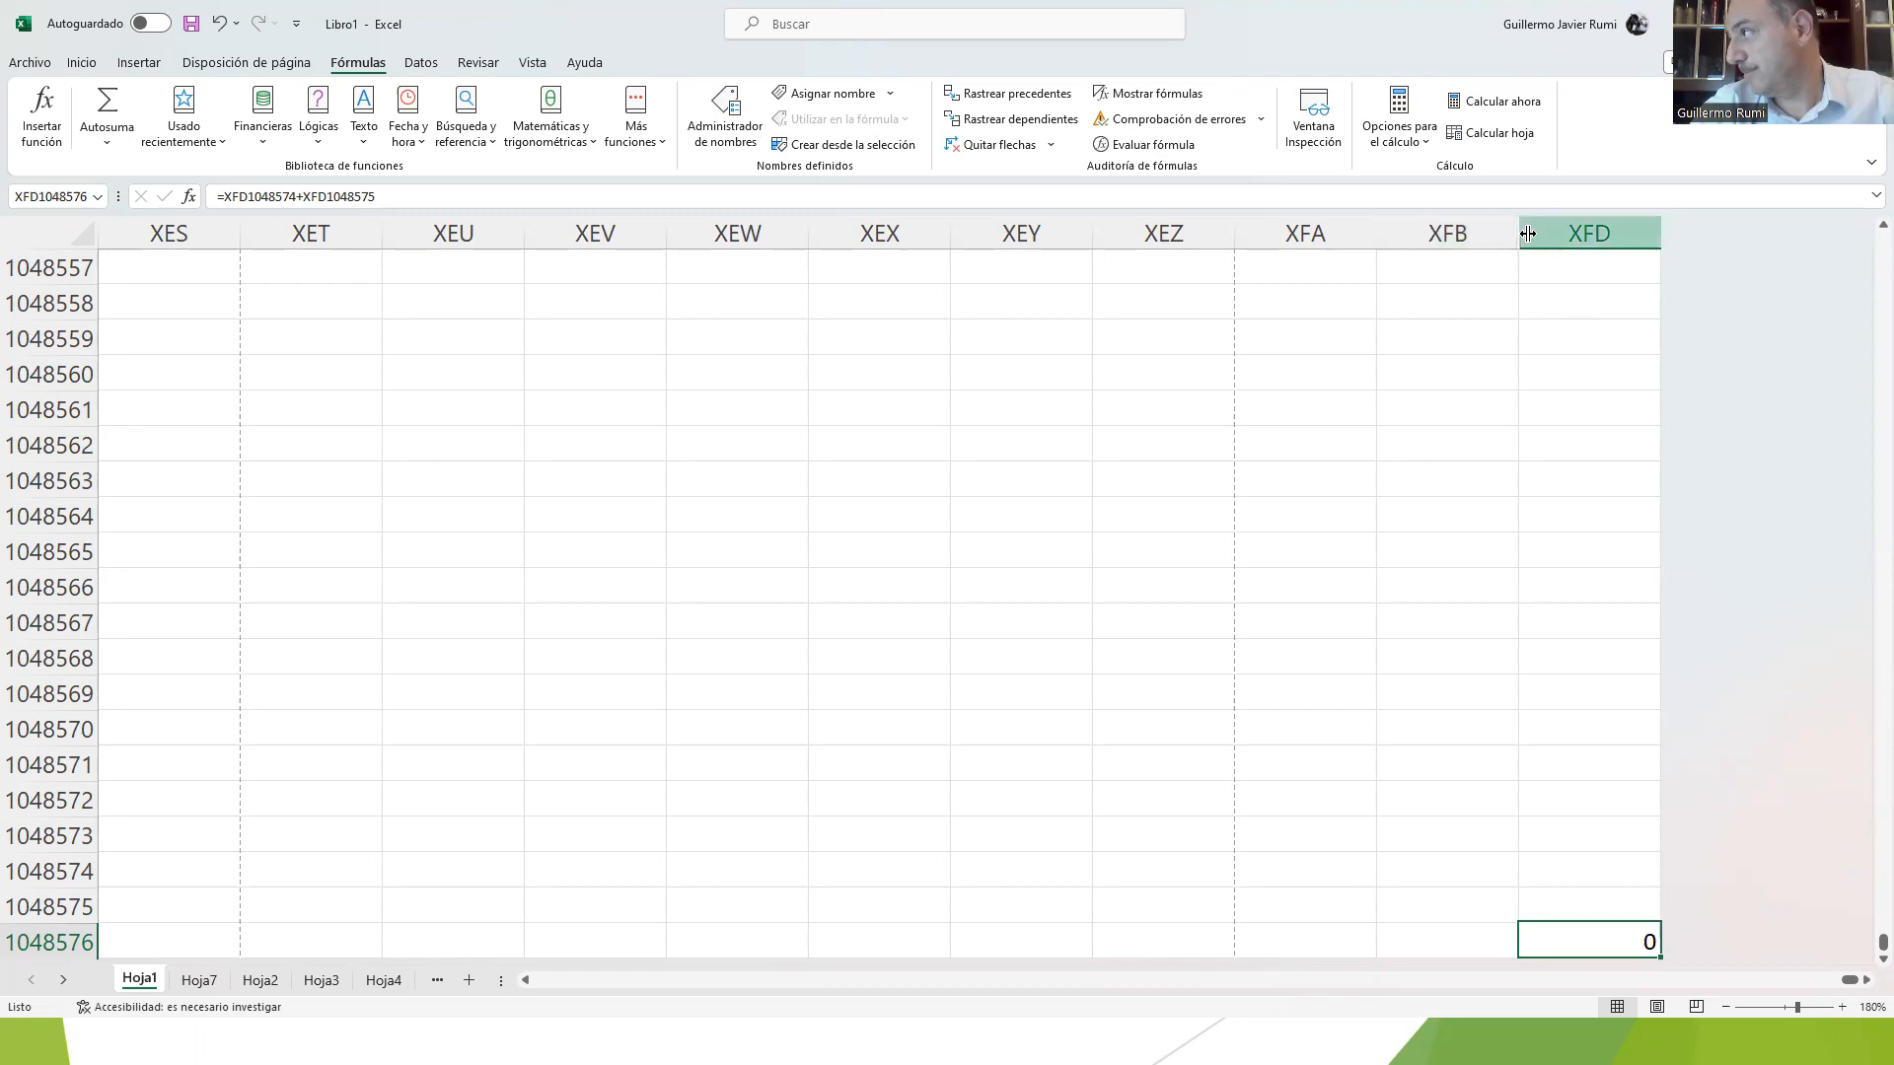
pyautogui.moveTo(1511, 228); pyautogui.dragTo(1447, 237)
pyautogui.moveTo(1589, 238); pyautogui.dragTo(1764, 238)
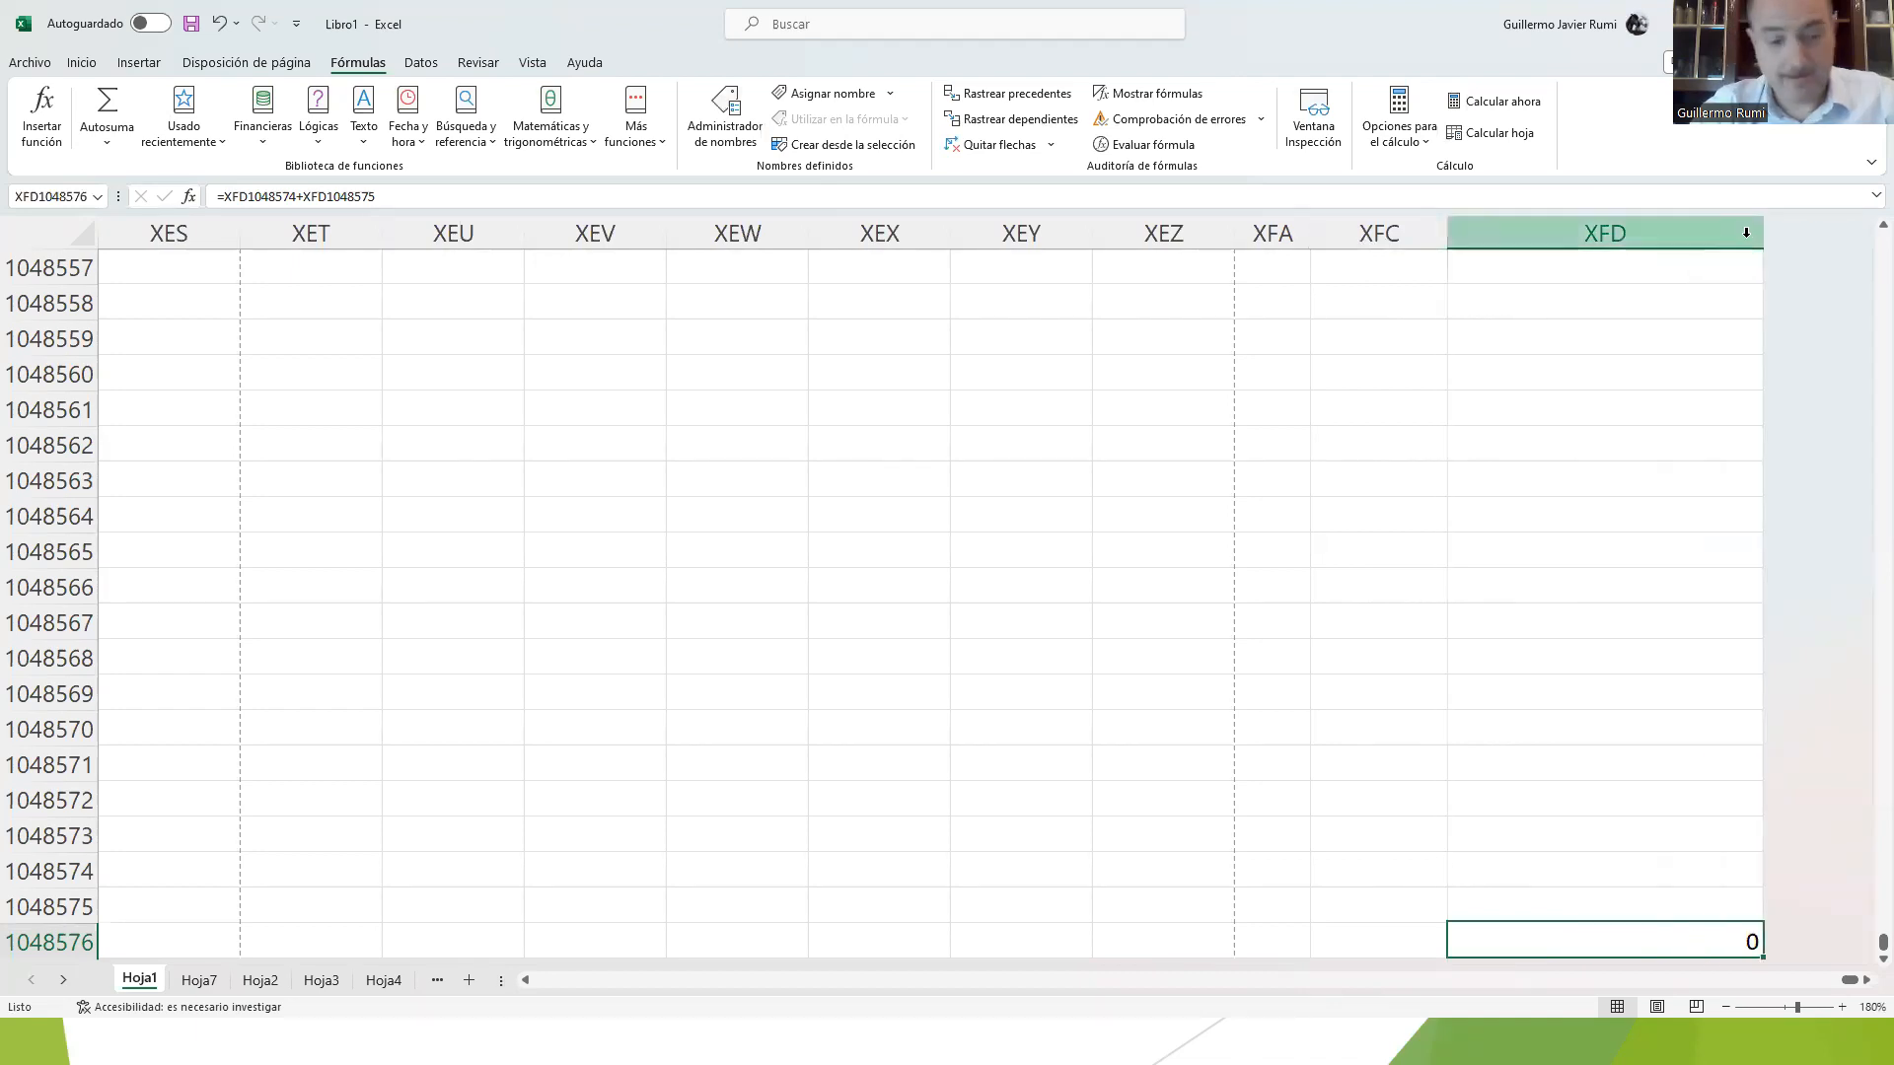
pyautogui.press('F2')
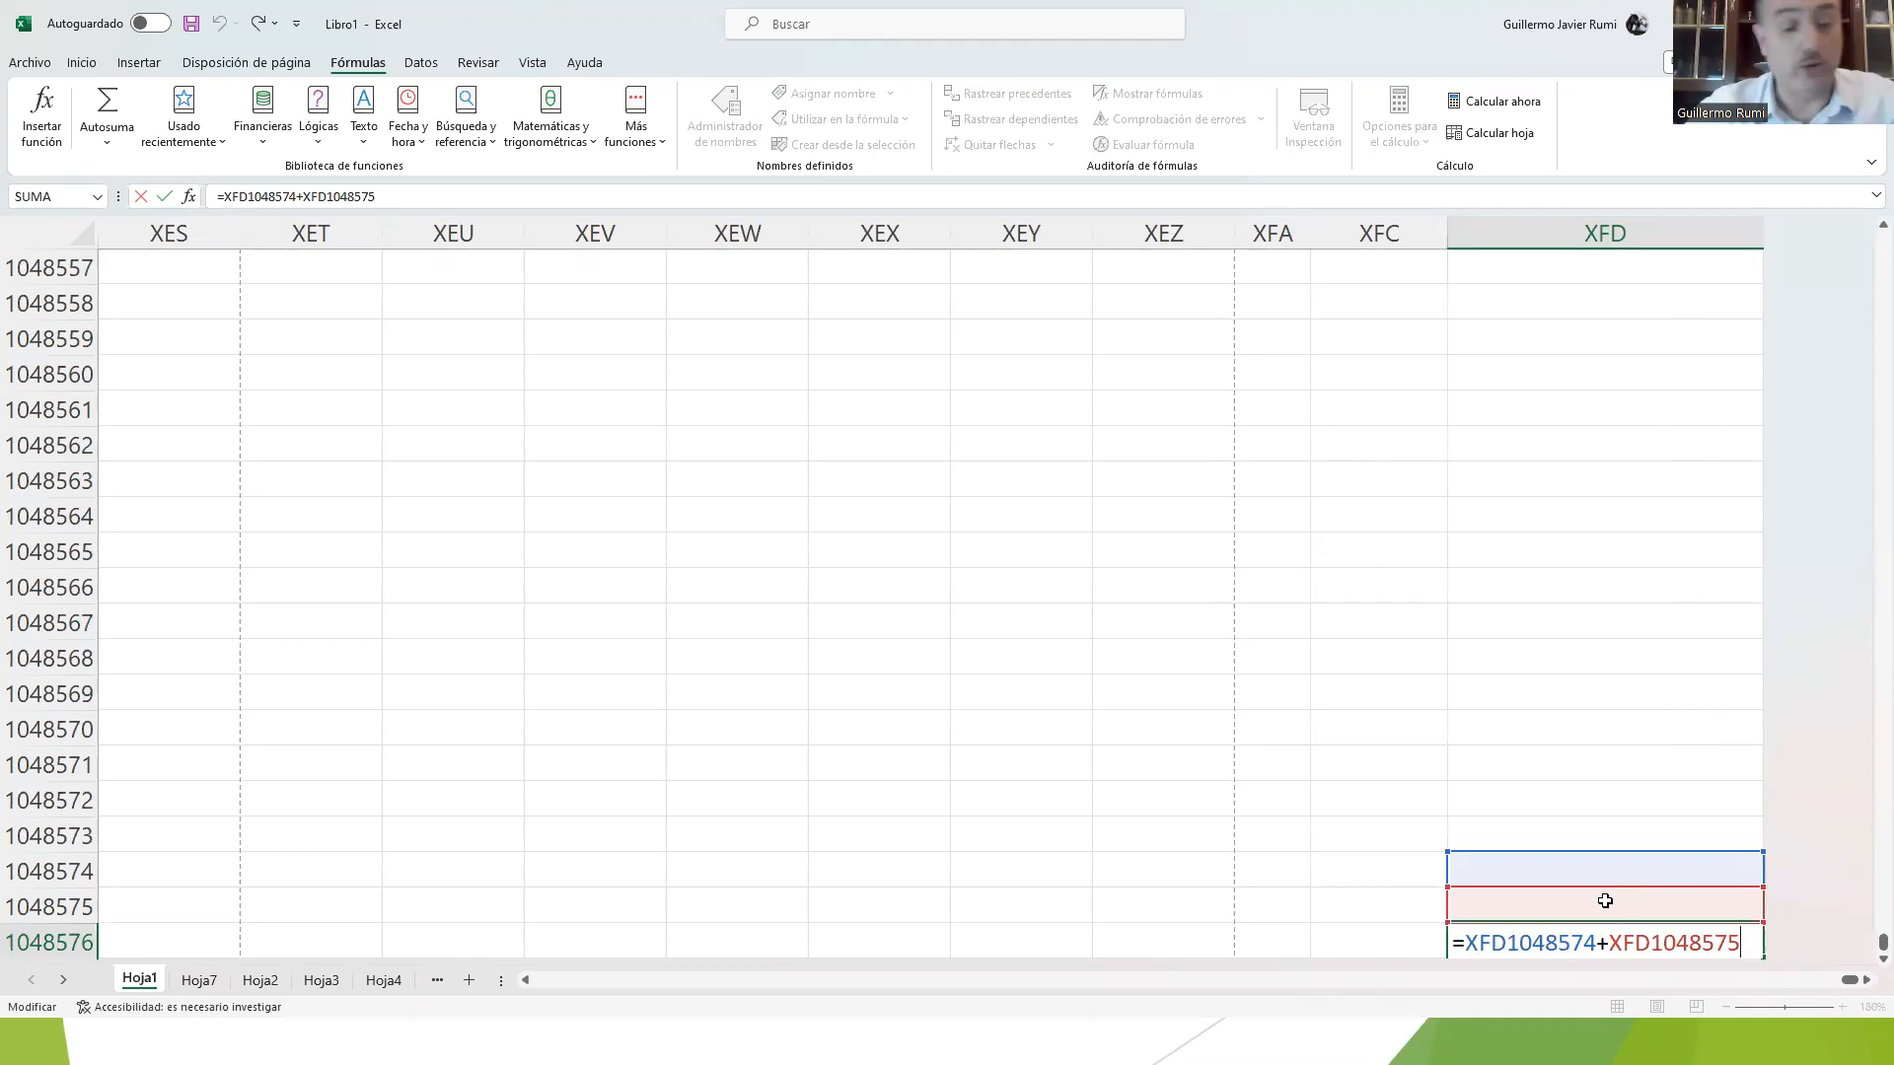
pyautogui.press('Return')
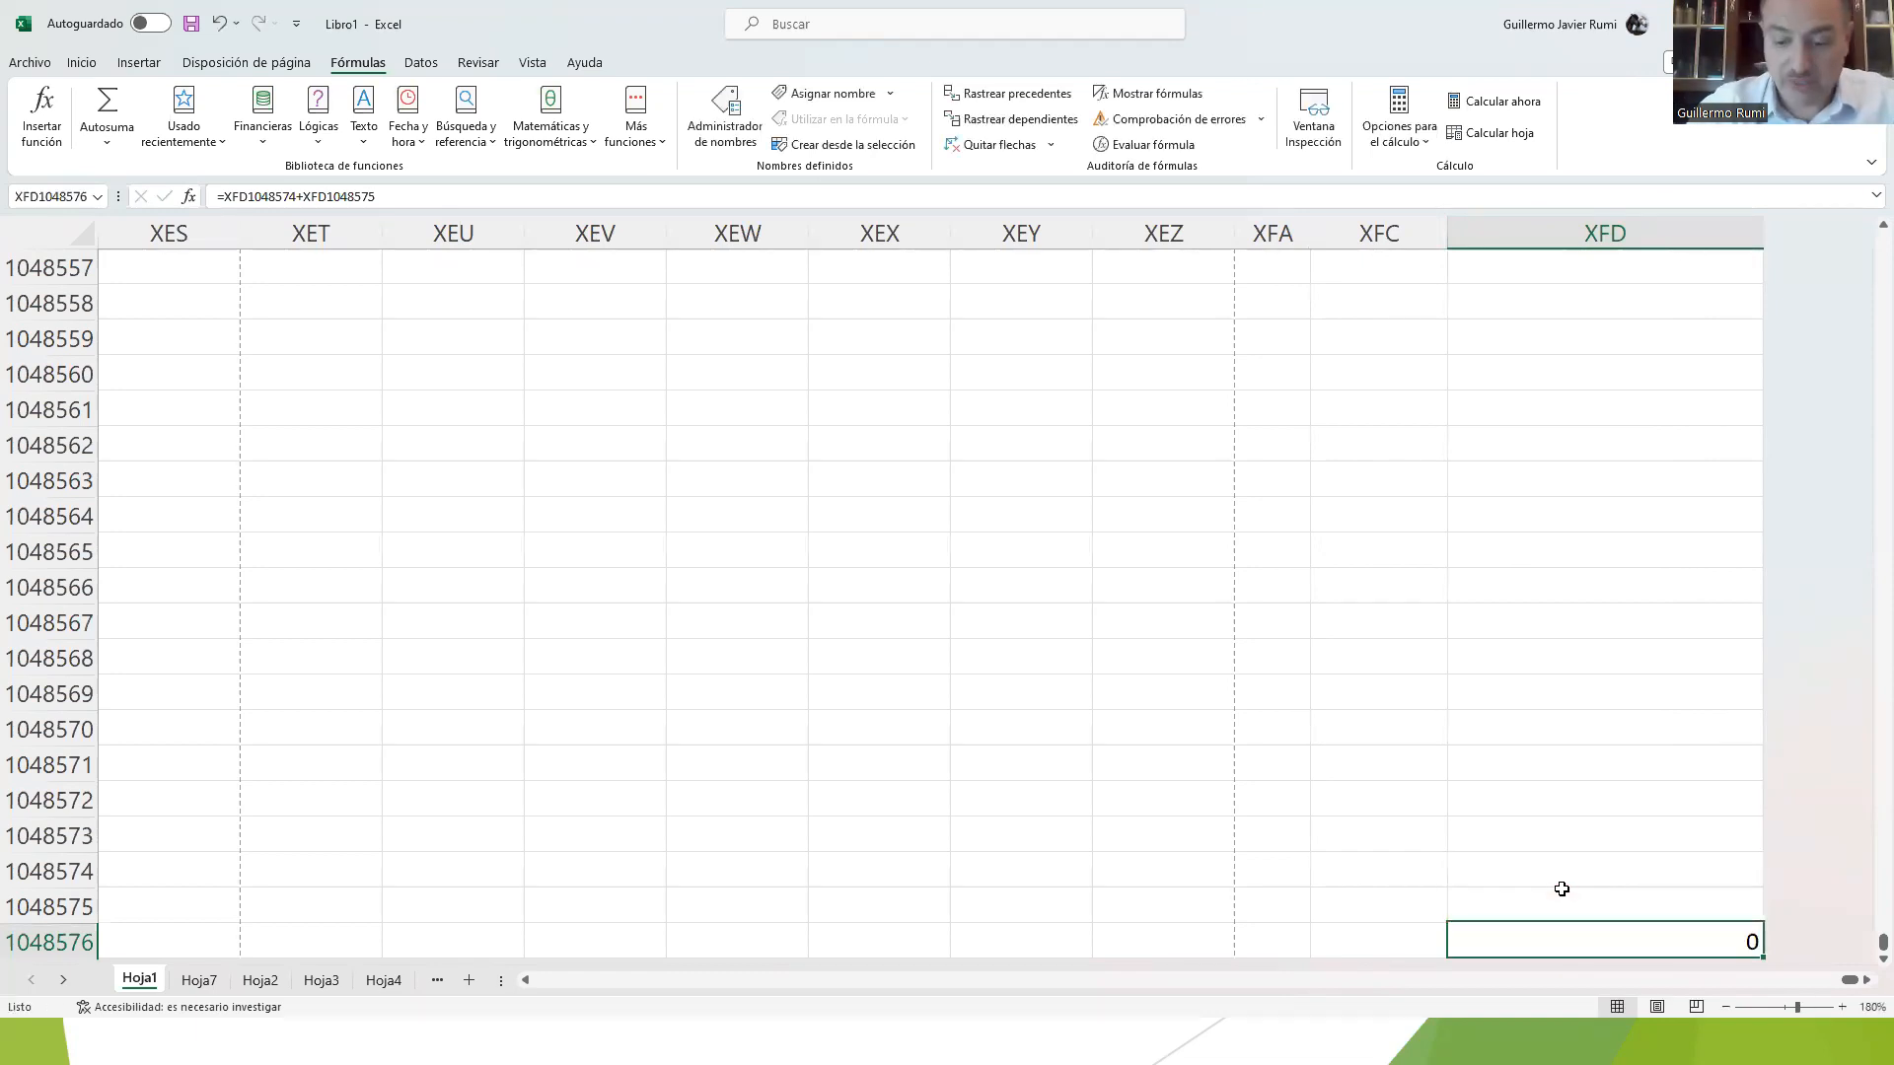
# Step: Return to the beginning of the sheet and enter 21% in cell E1
pyautogui.hotkey('ctrl', 'Up')
pyautogui.hotkey('ctrl', 'Left')
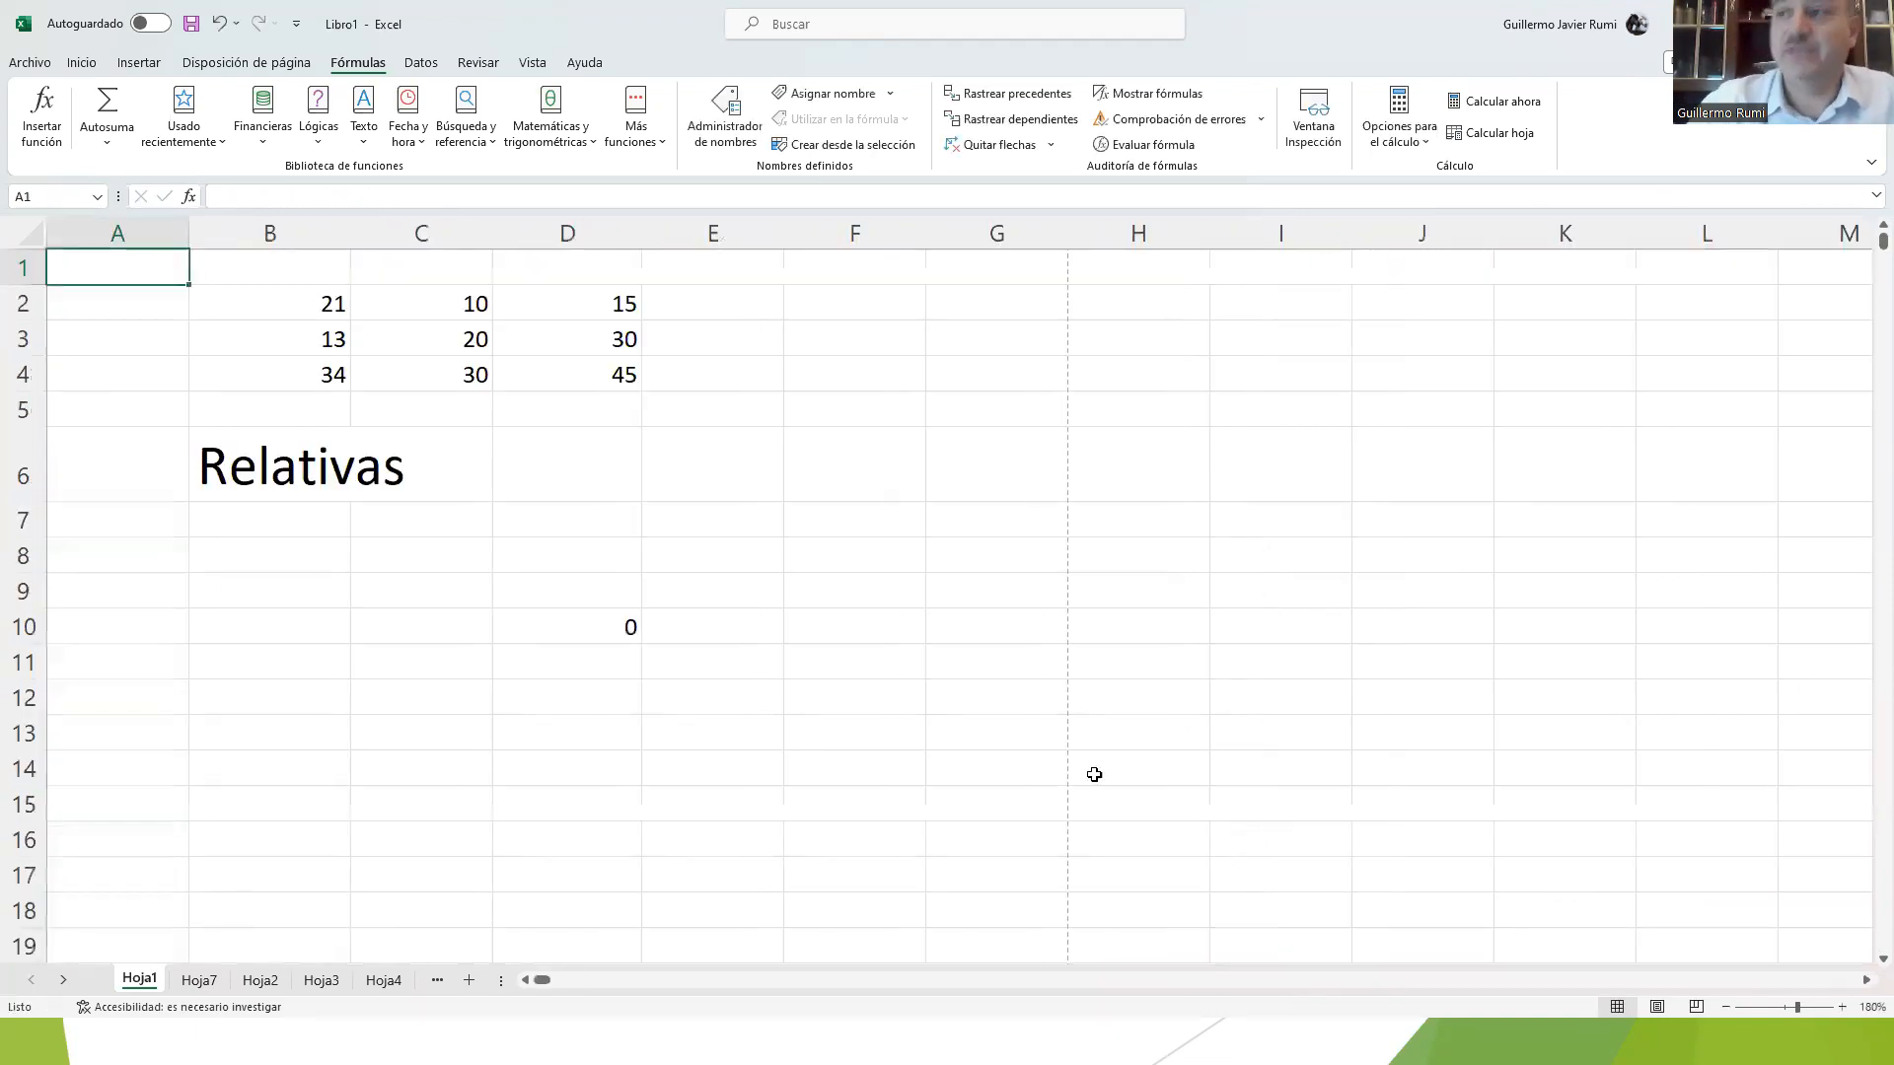
pyautogui.click(278, 371)
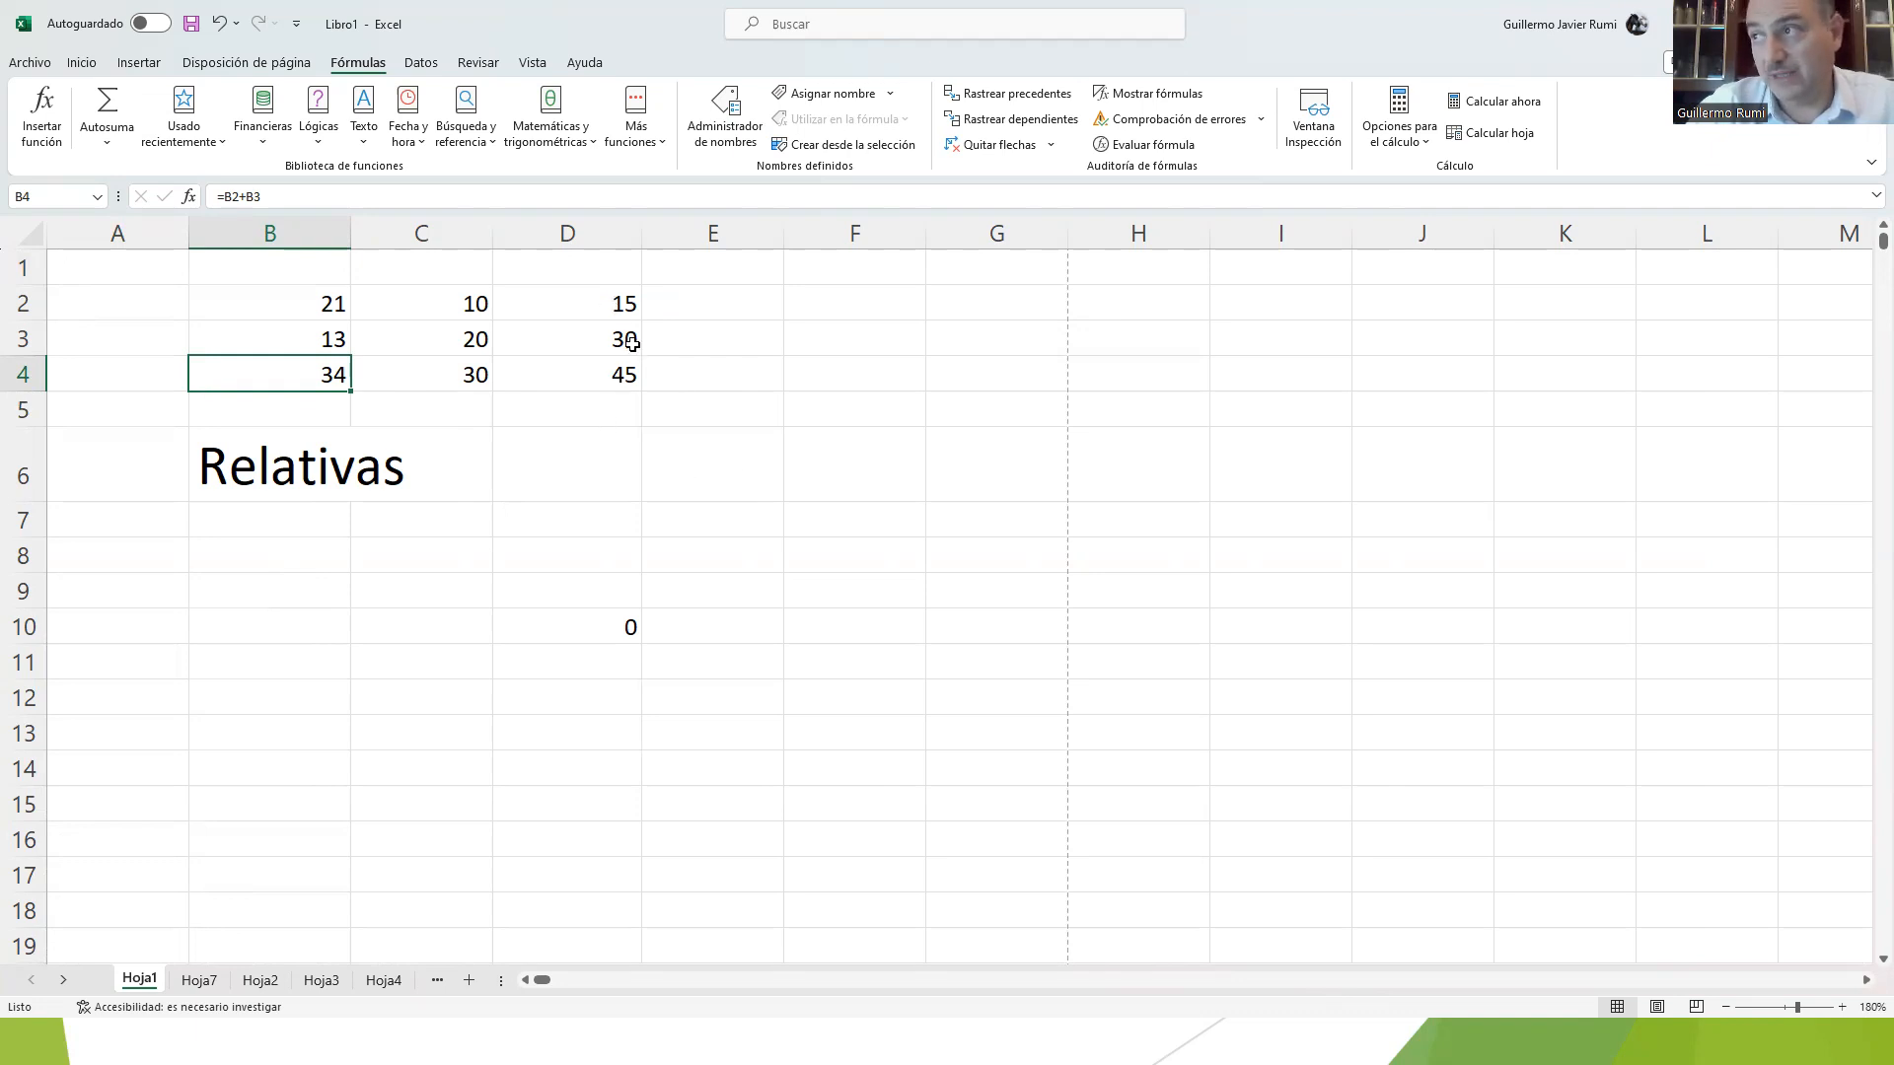
pyautogui.click(698, 273)
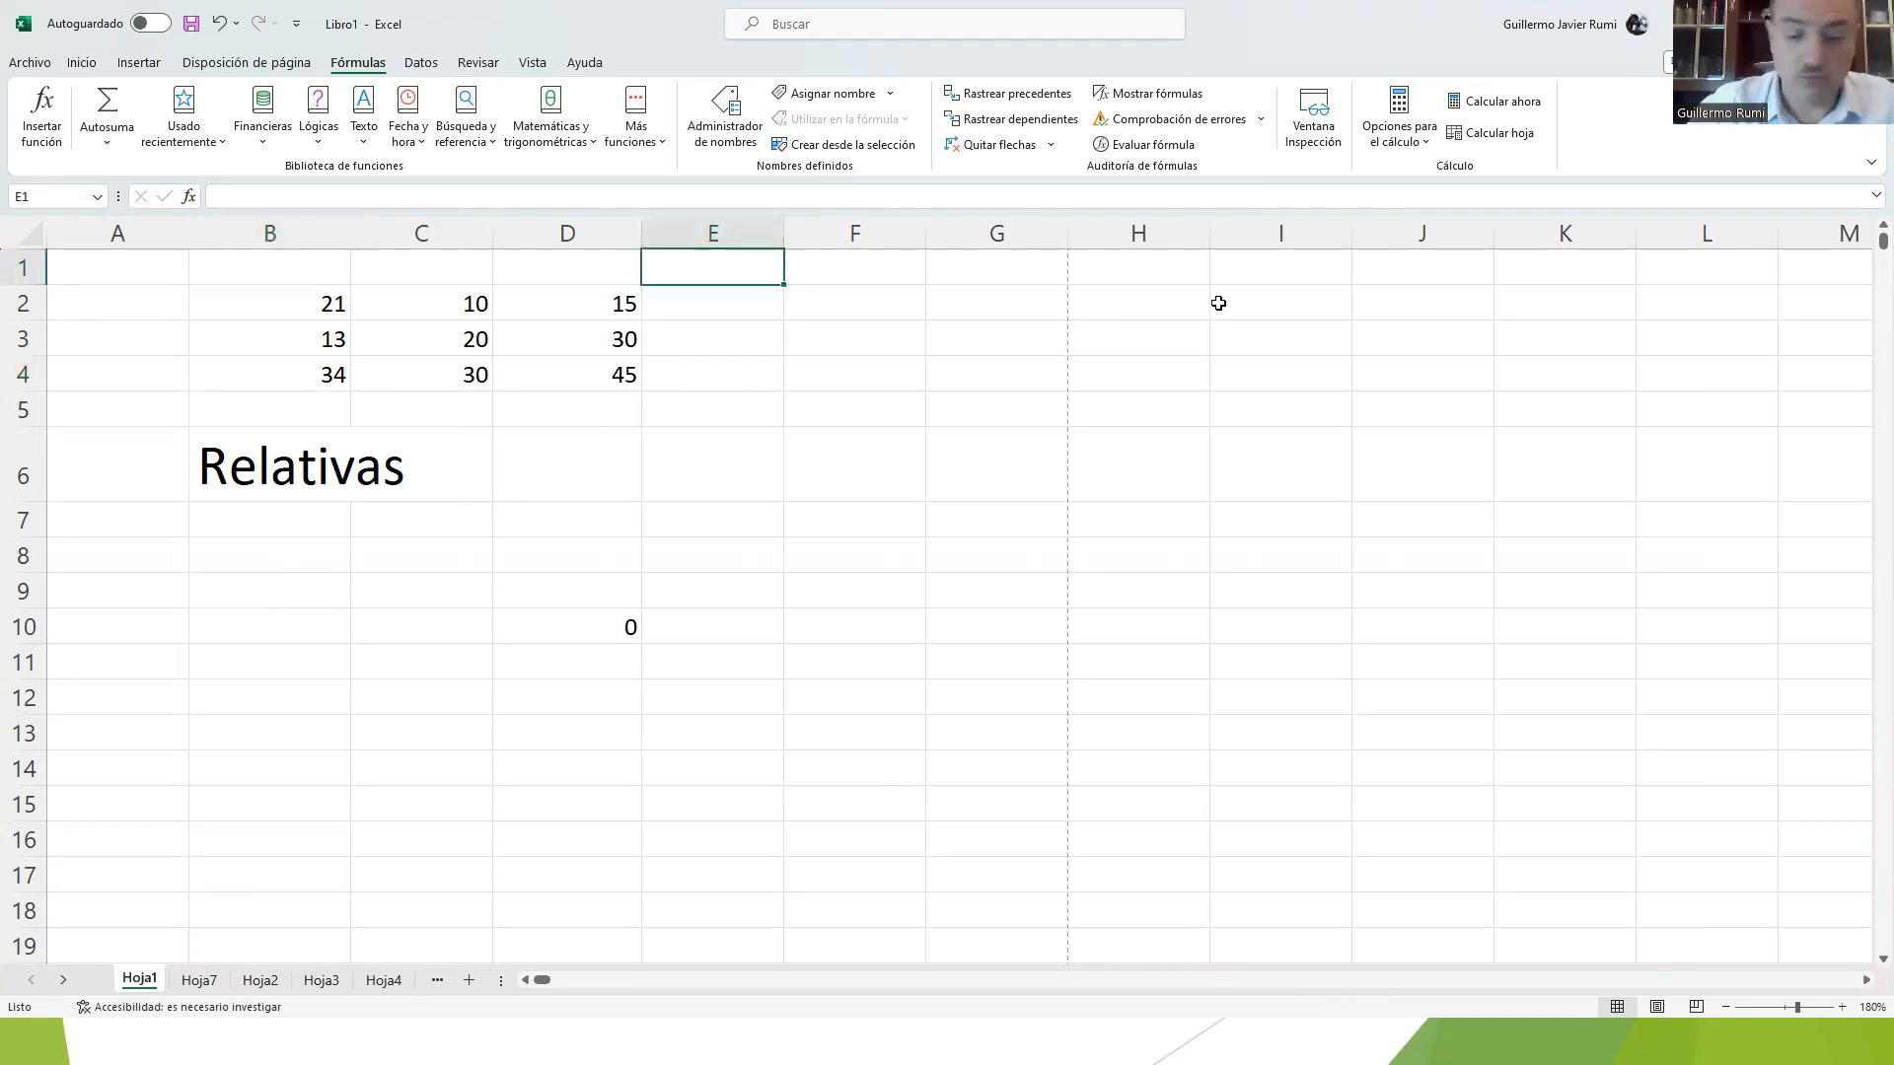
pyautogui.write('21')
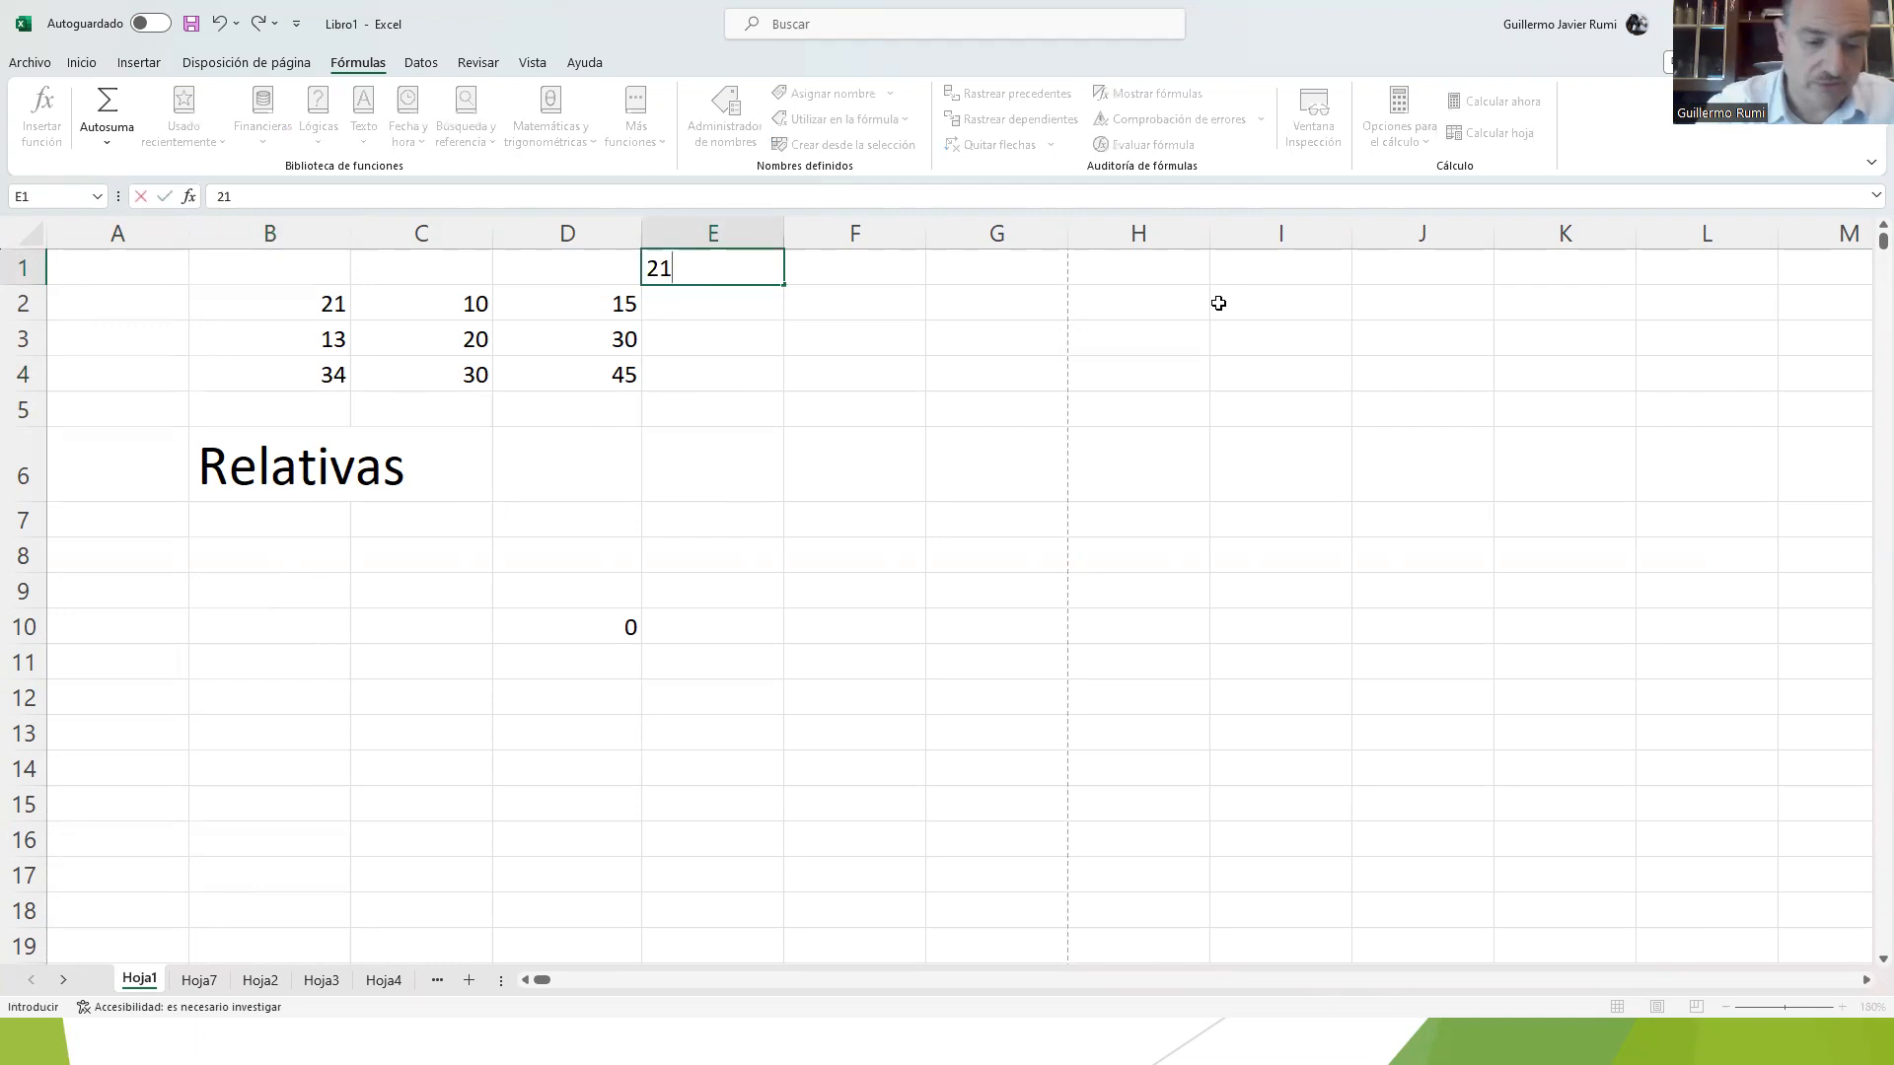
pyautogui.write('%')
pyautogui.press('Return')
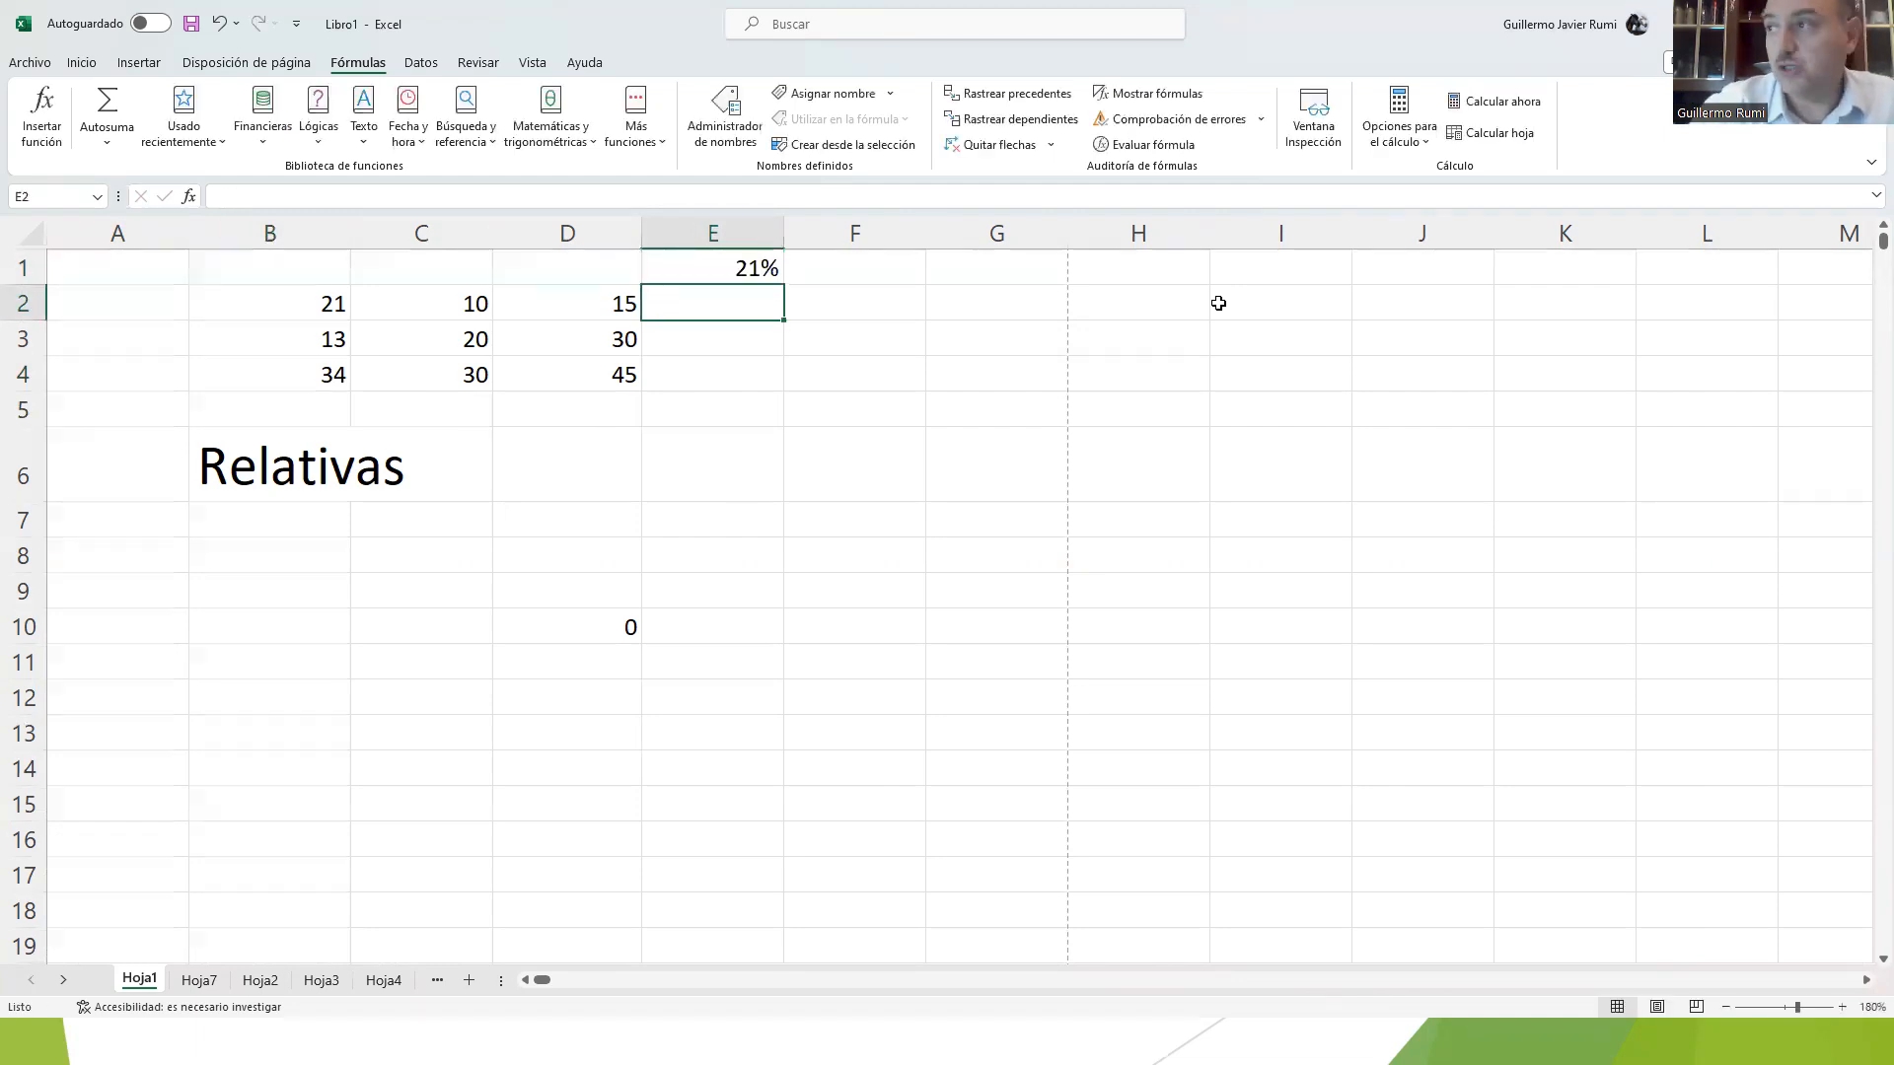
# Step: Enter the formula =D2*E1 in cell E2 and fill it down through E4
pyautogui.click(600, 304)
pyautogui.click(762, 264)
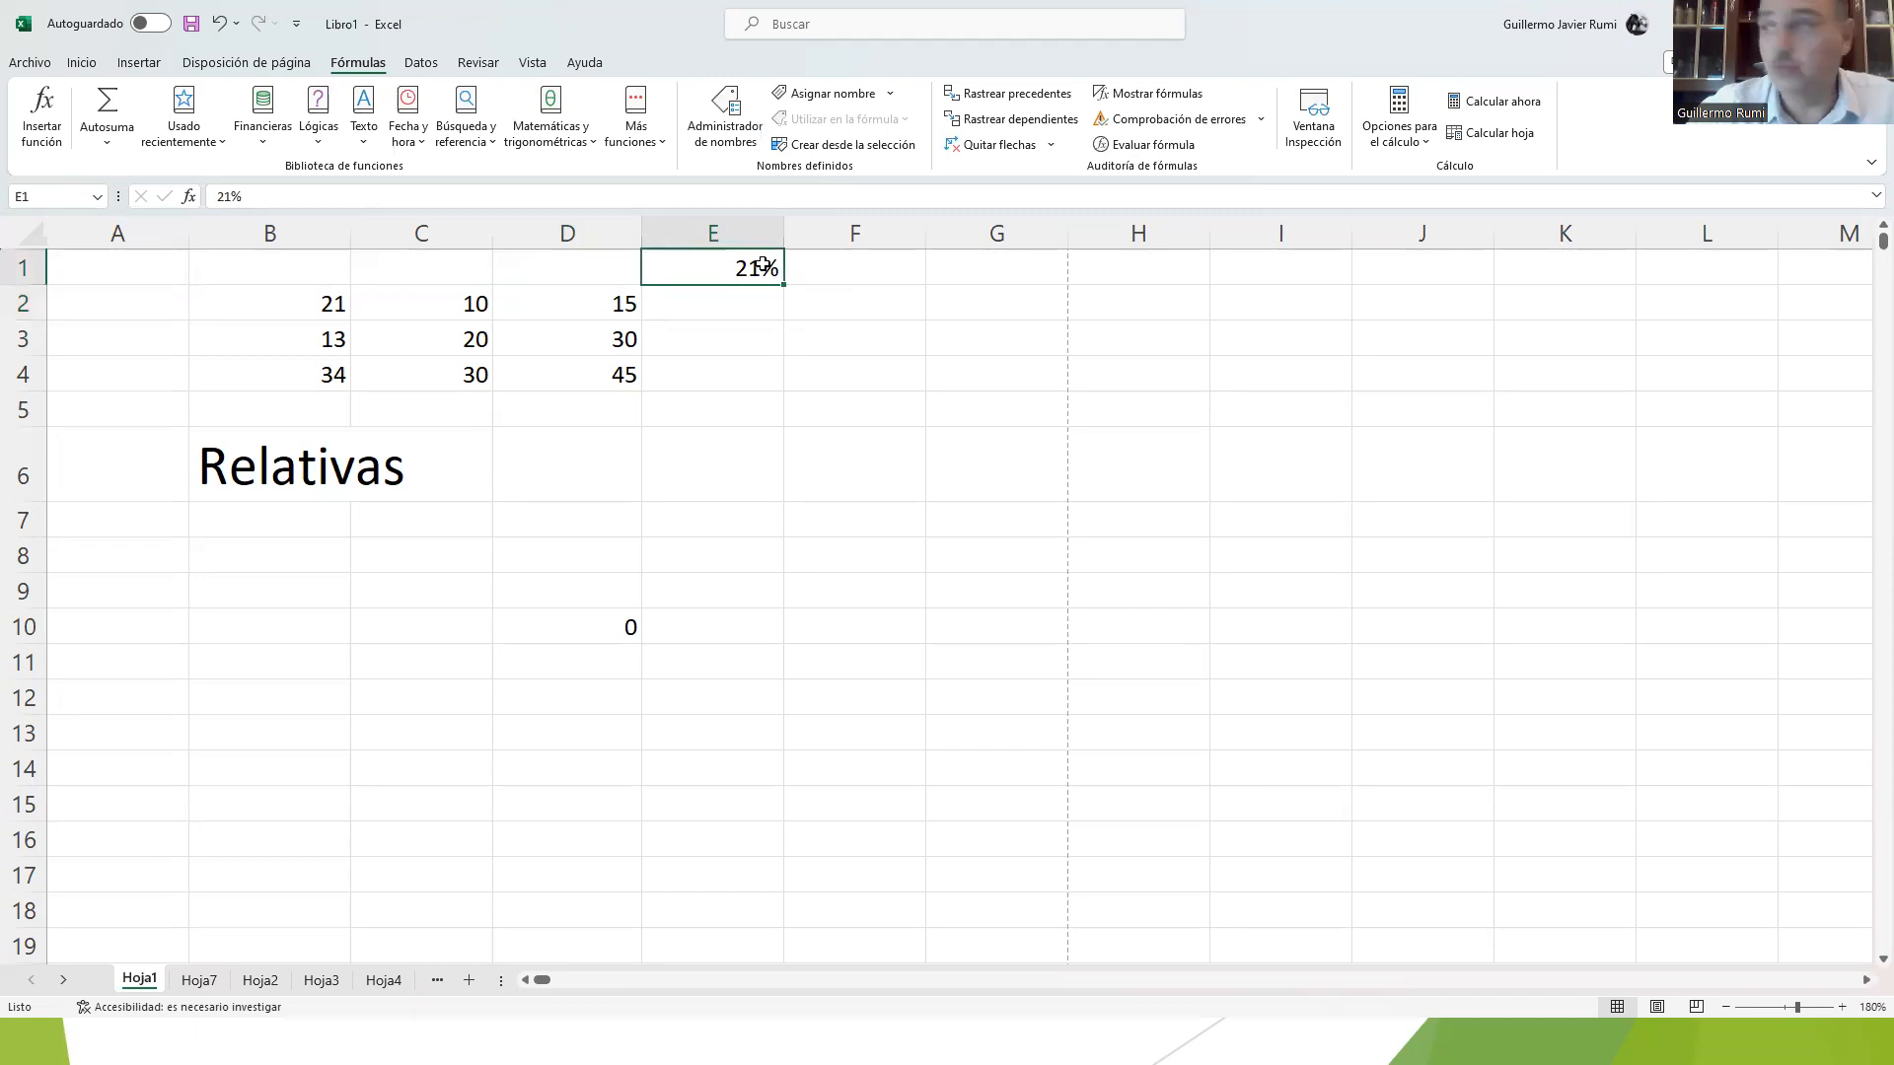
pyautogui.click(732, 310)
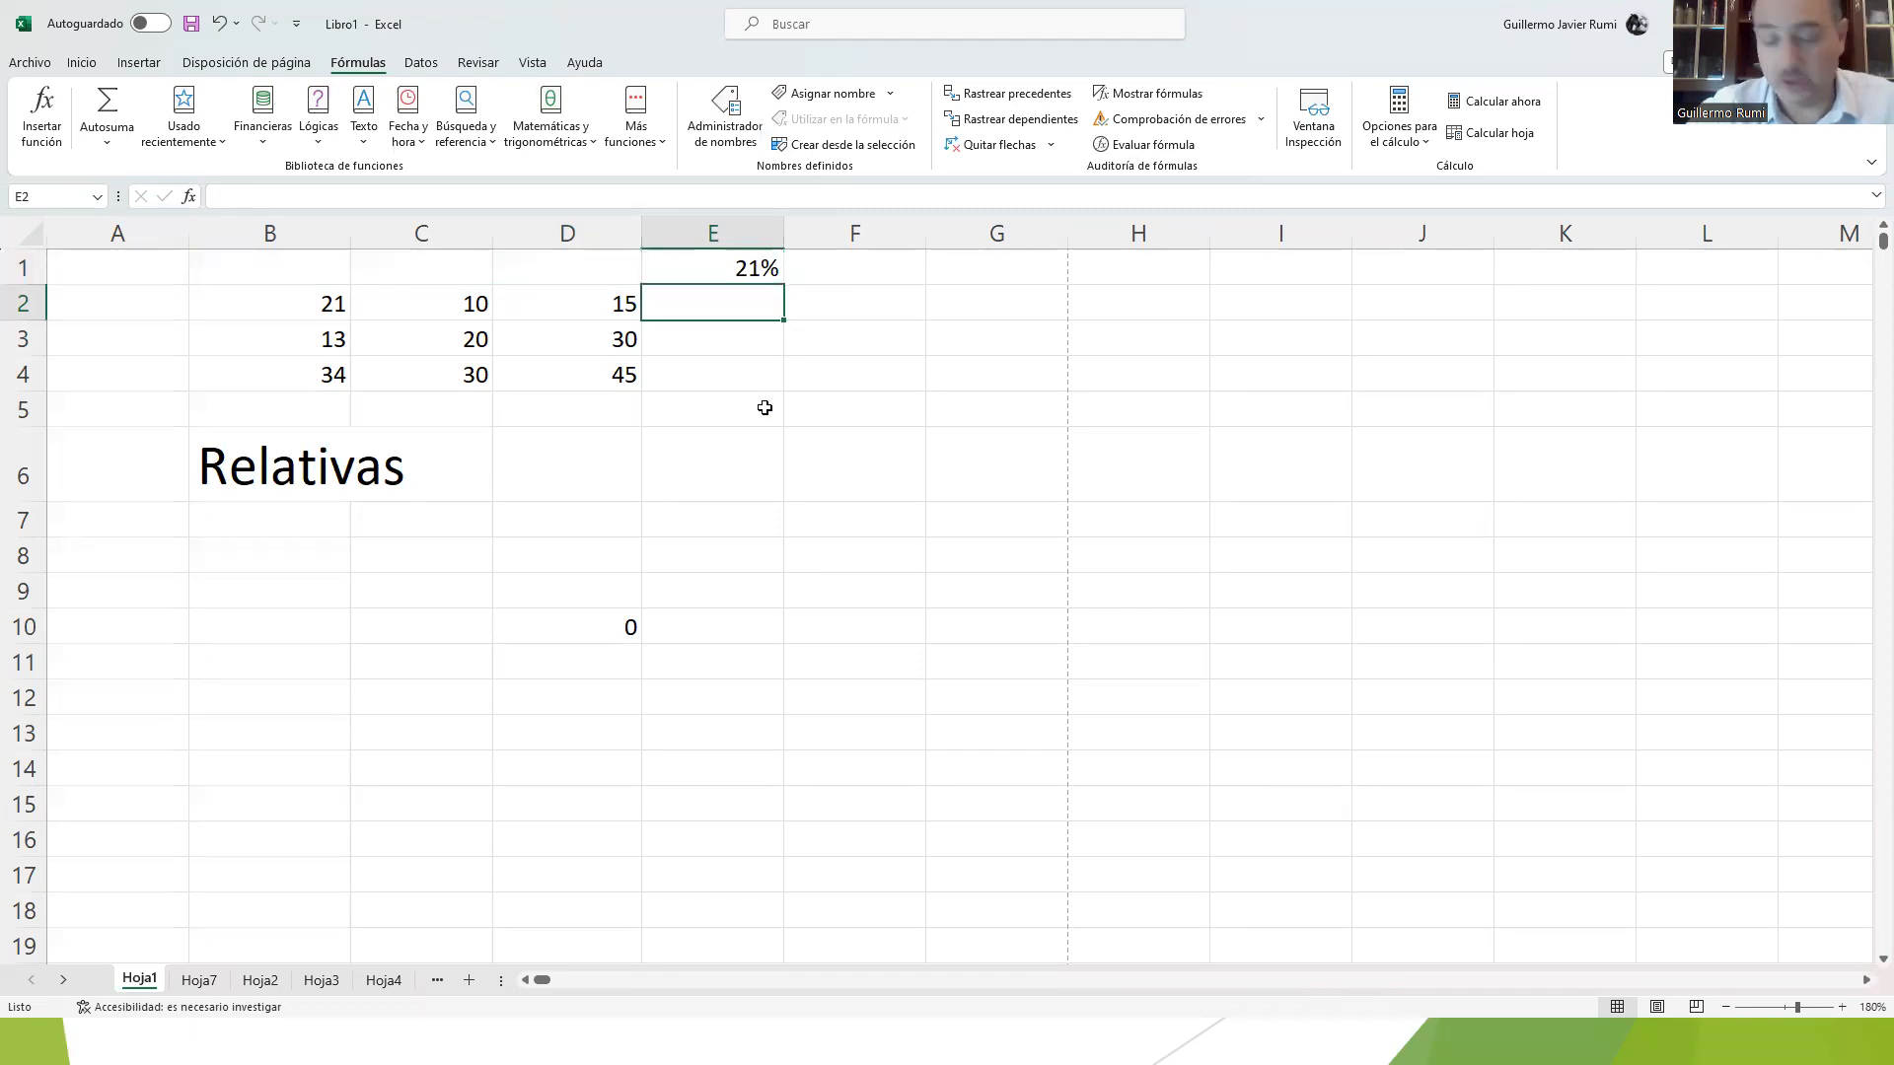
pyautogui.write('=')
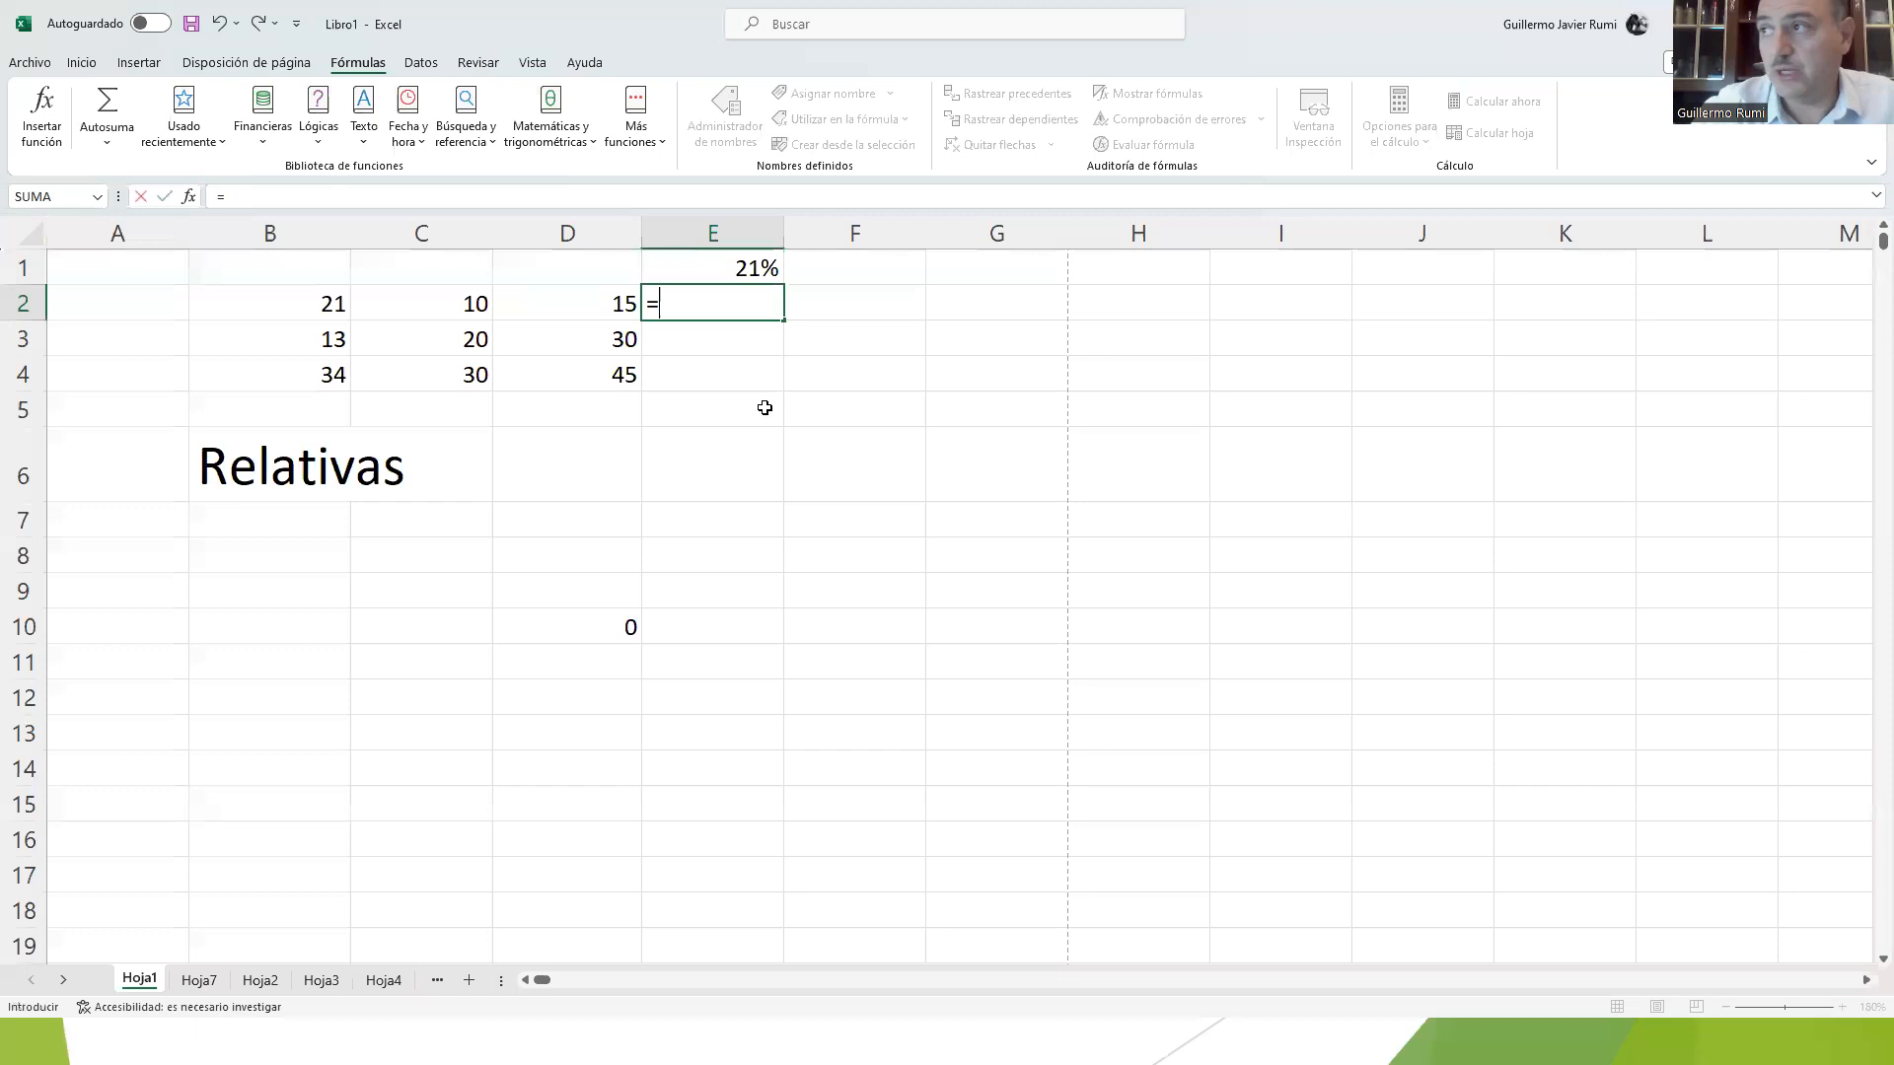
pyautogui.click(591, 302)
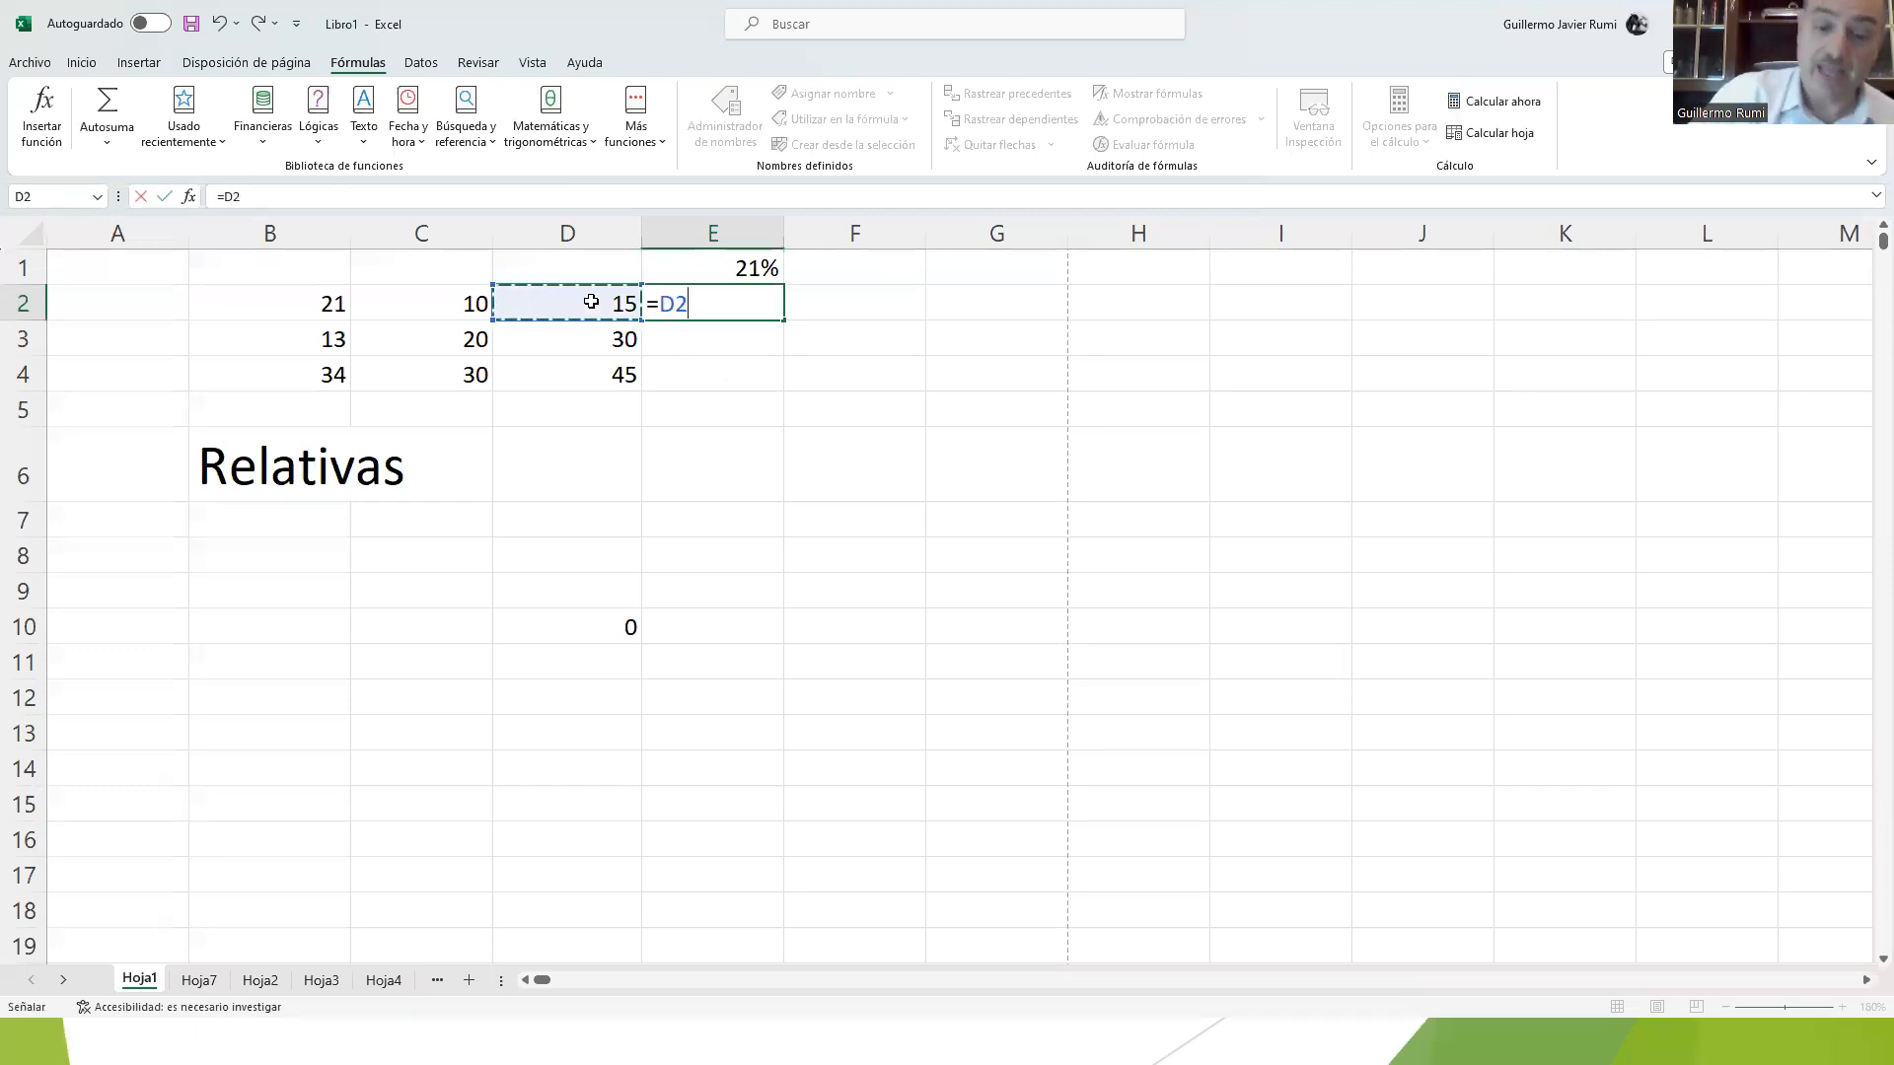
pyautogui.write('*')
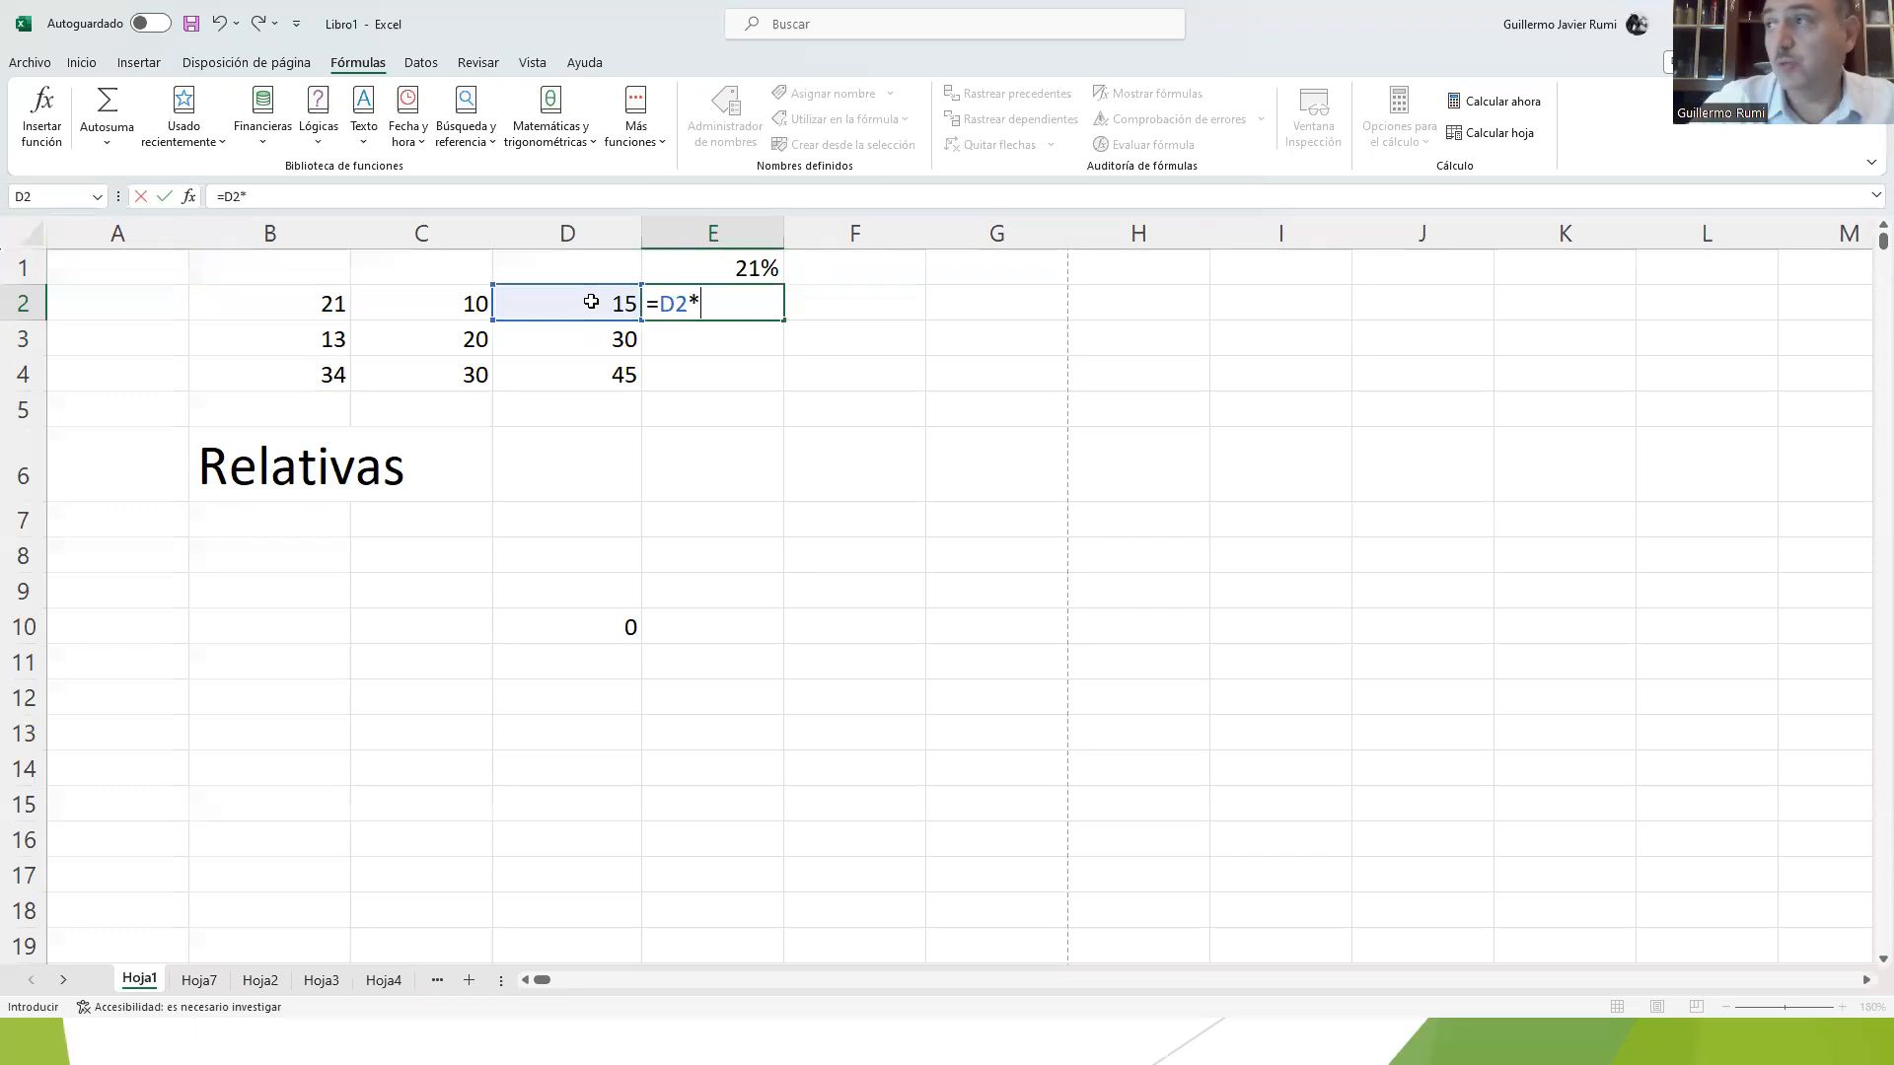
pyautogui.click(721, 266)
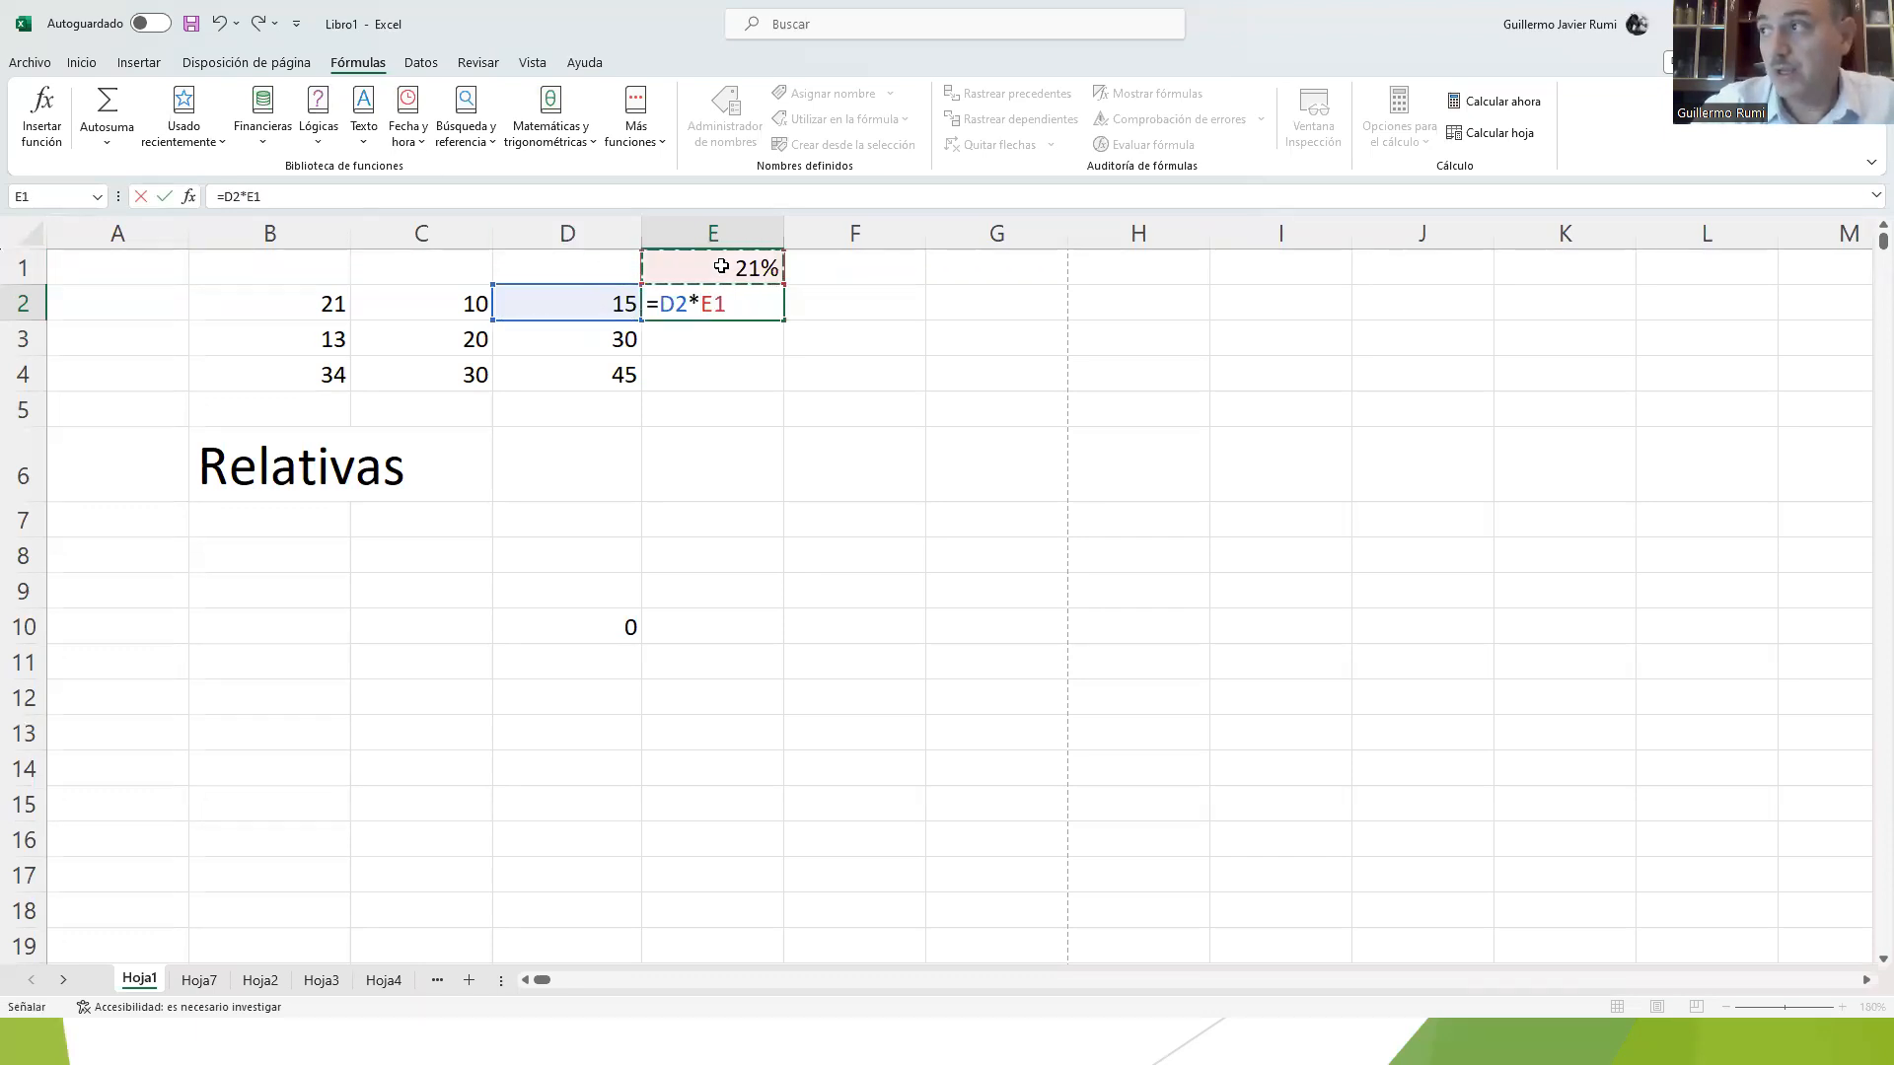
pyautogui.press('Return')
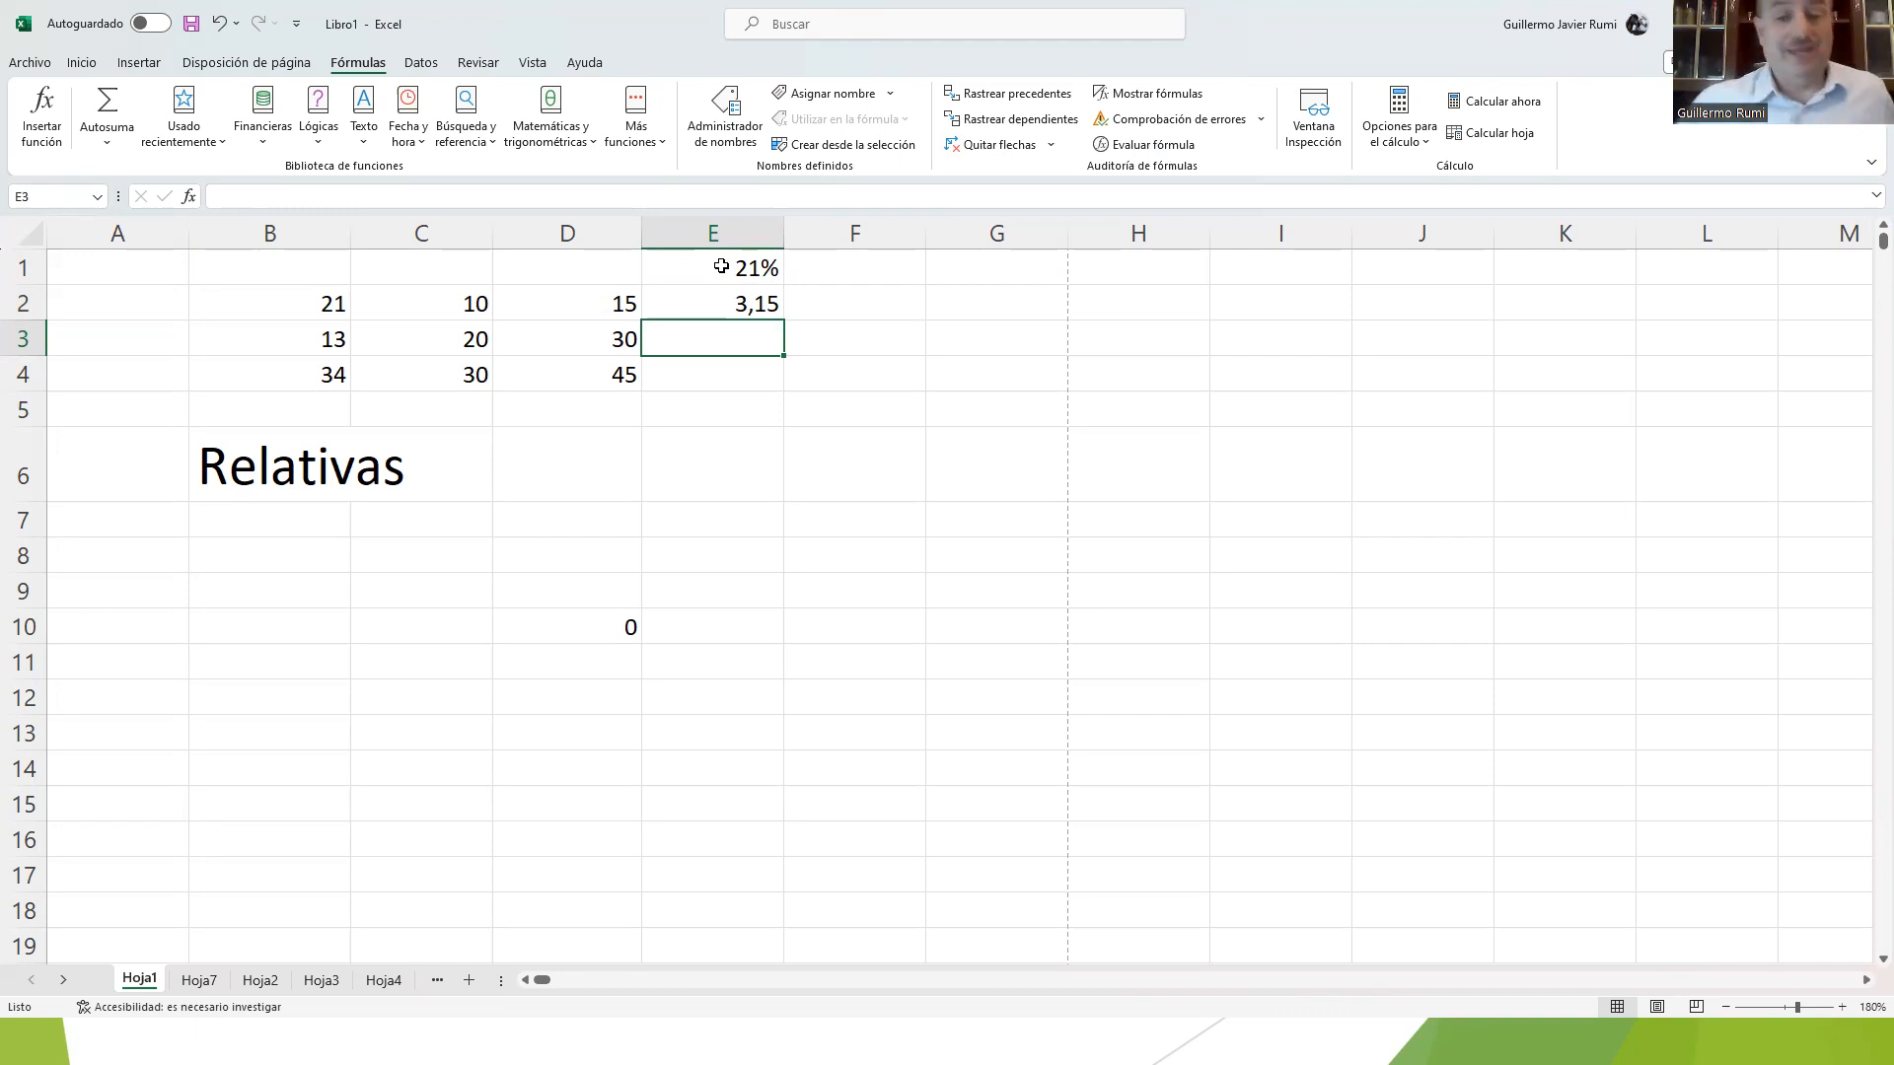
pyautogui.click(737, 303)
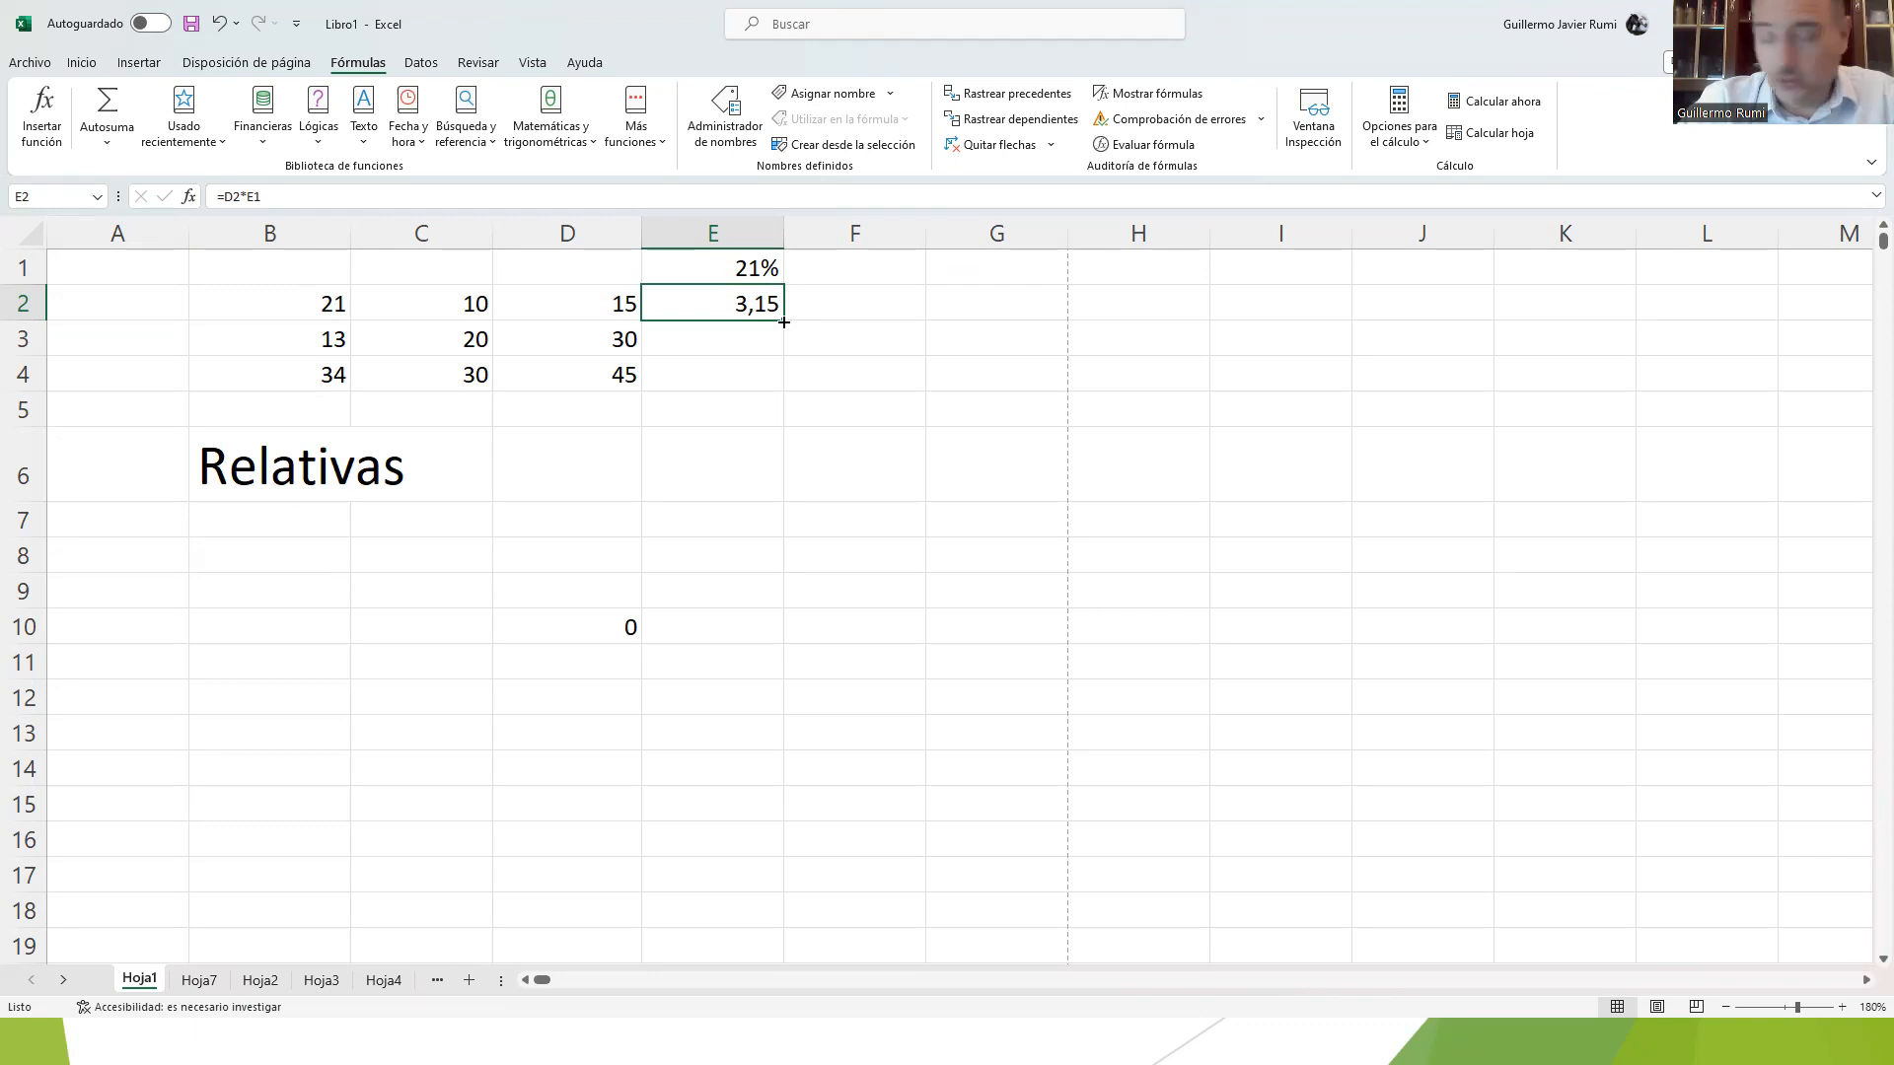
pyautogui.moveTo(784, 323); pyautogui.dragTo(783, 380)
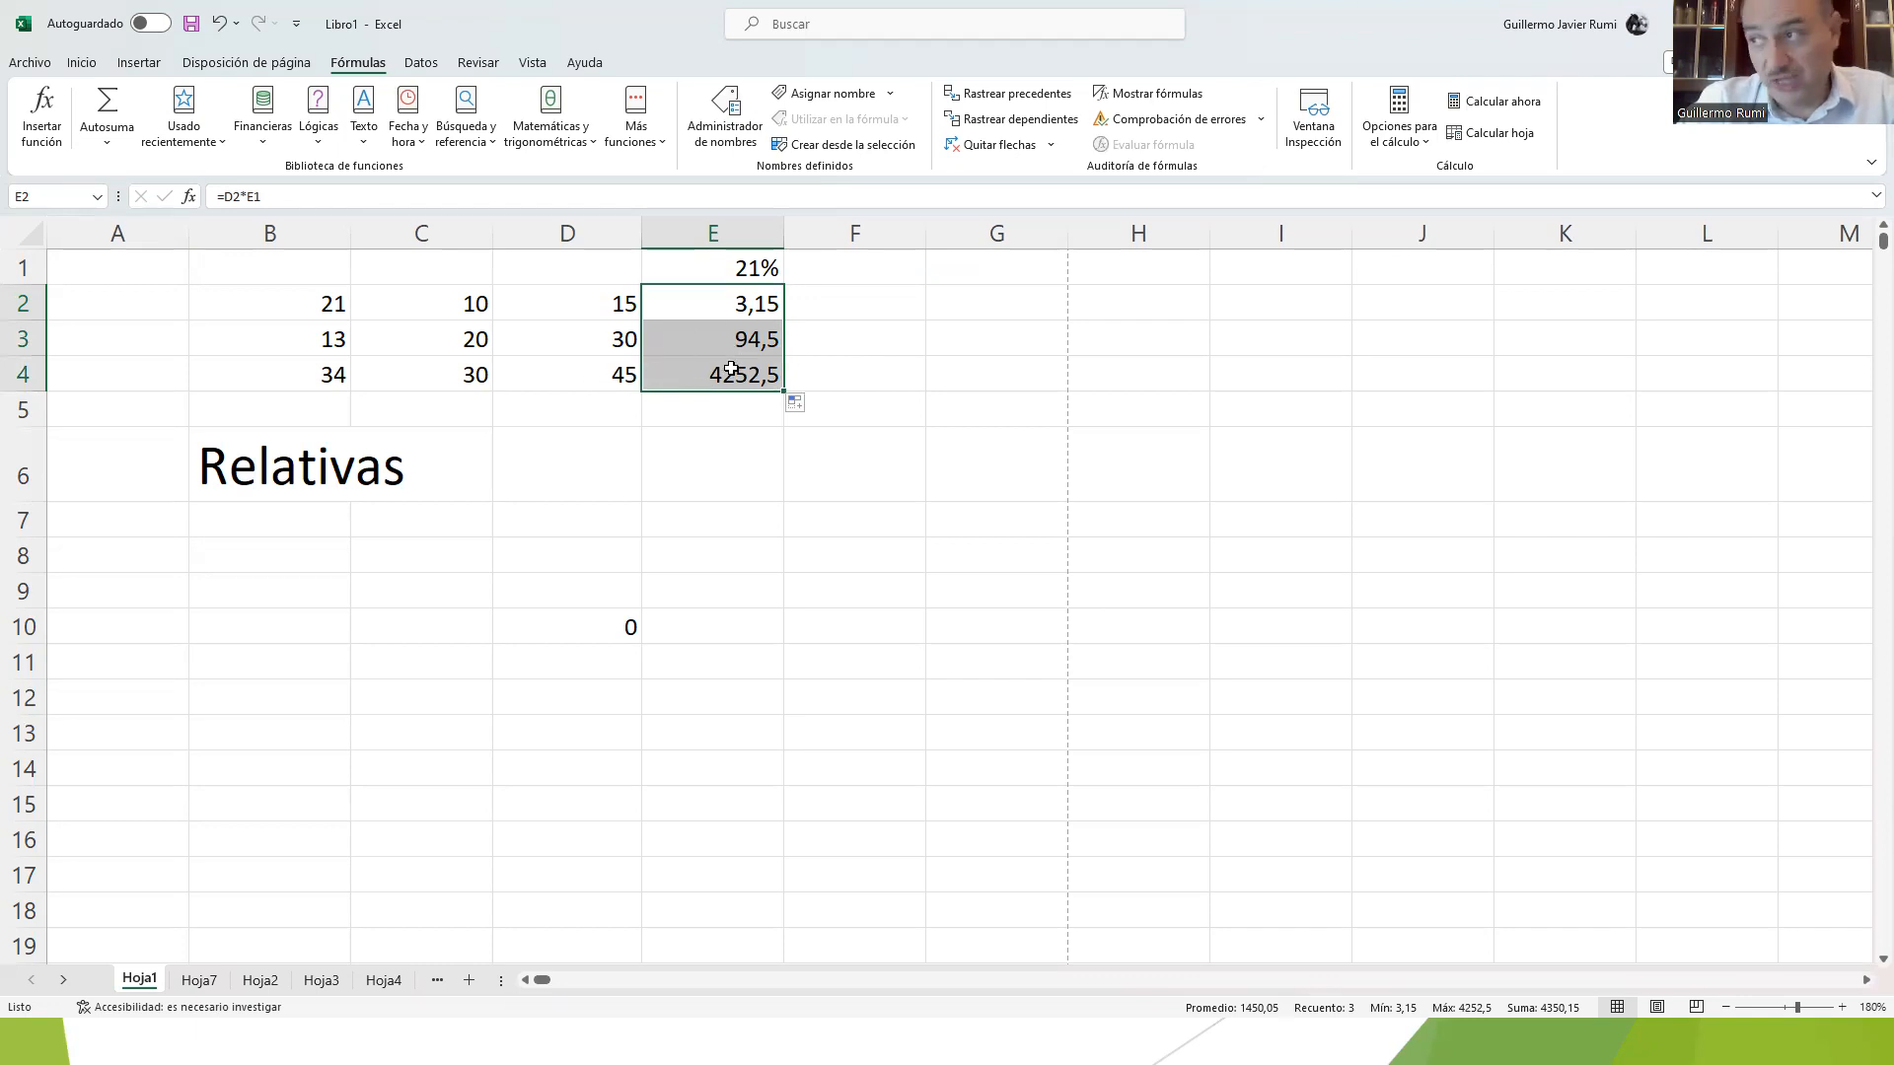
# Step: Examine the cell references used by the formulas in E2, E3 and E4 one after another
pyautogui.click(706, 309)
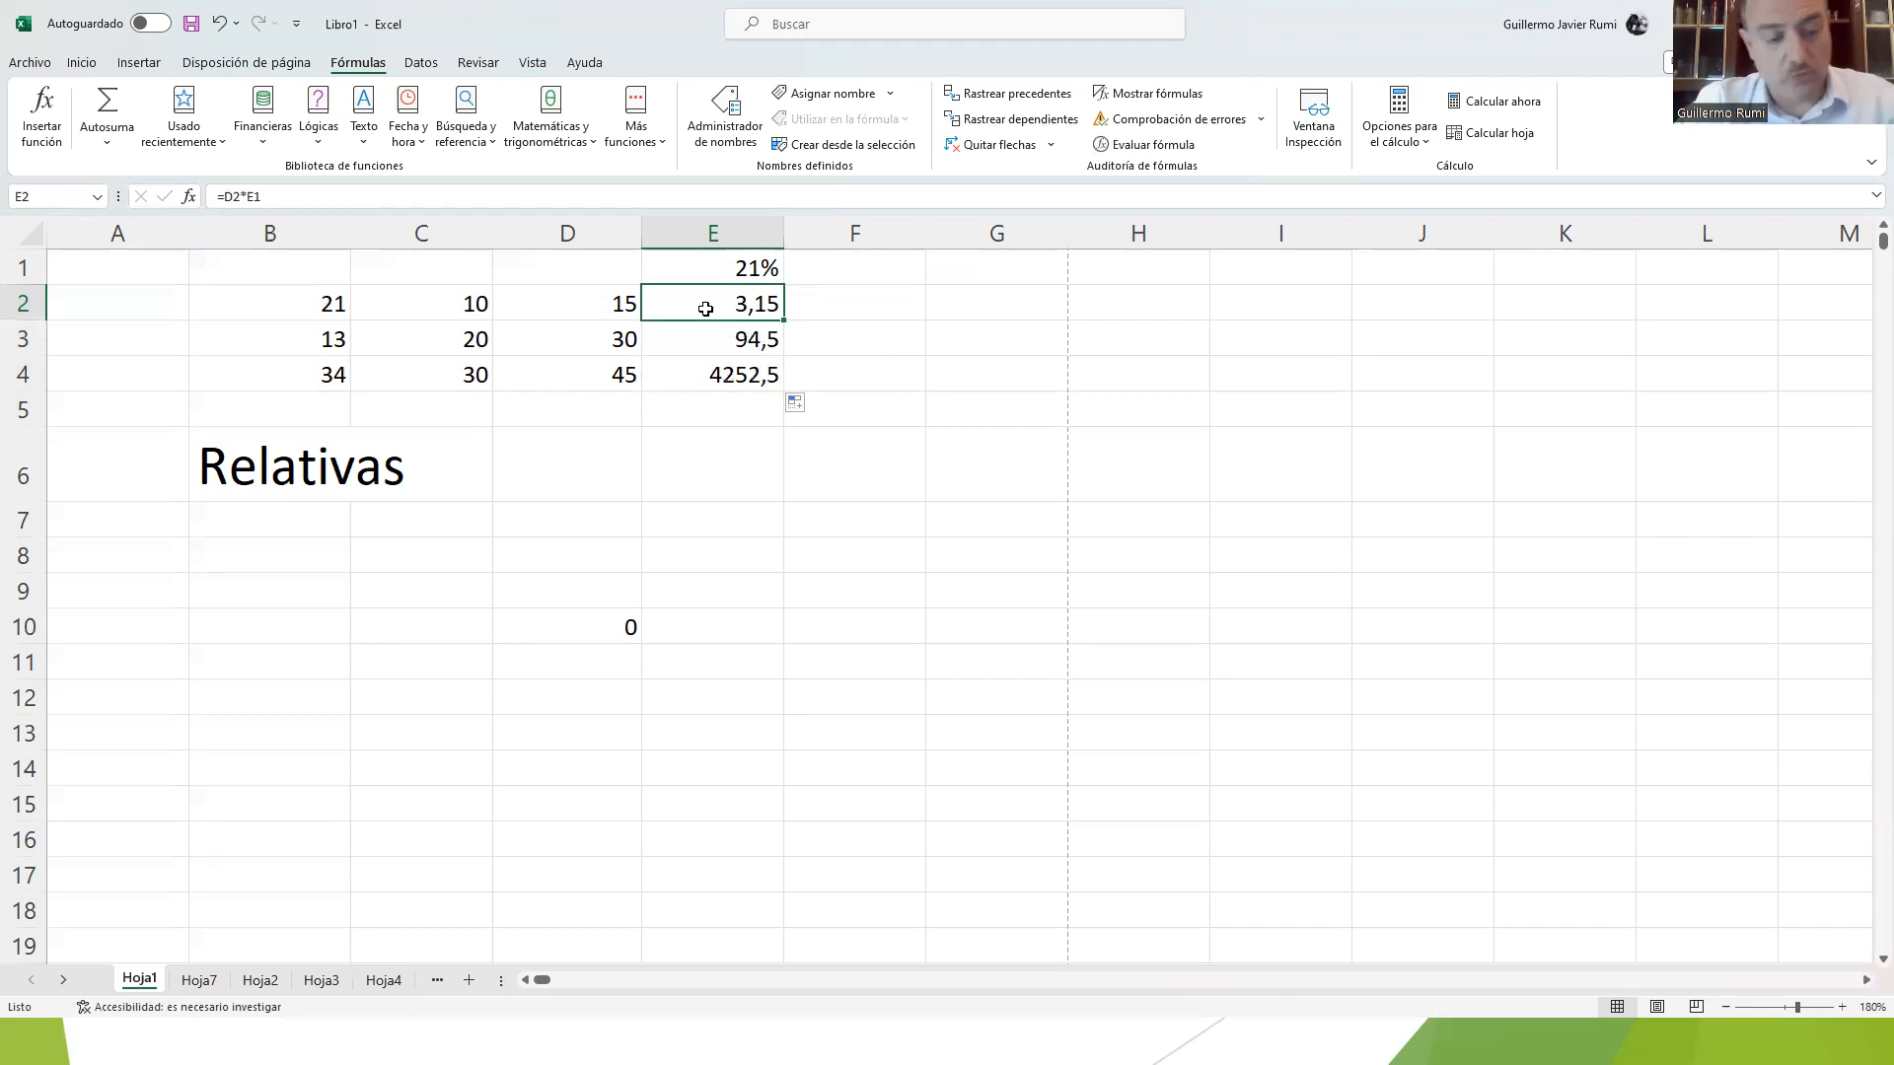
pyautogui.doubleClick(706, 309)
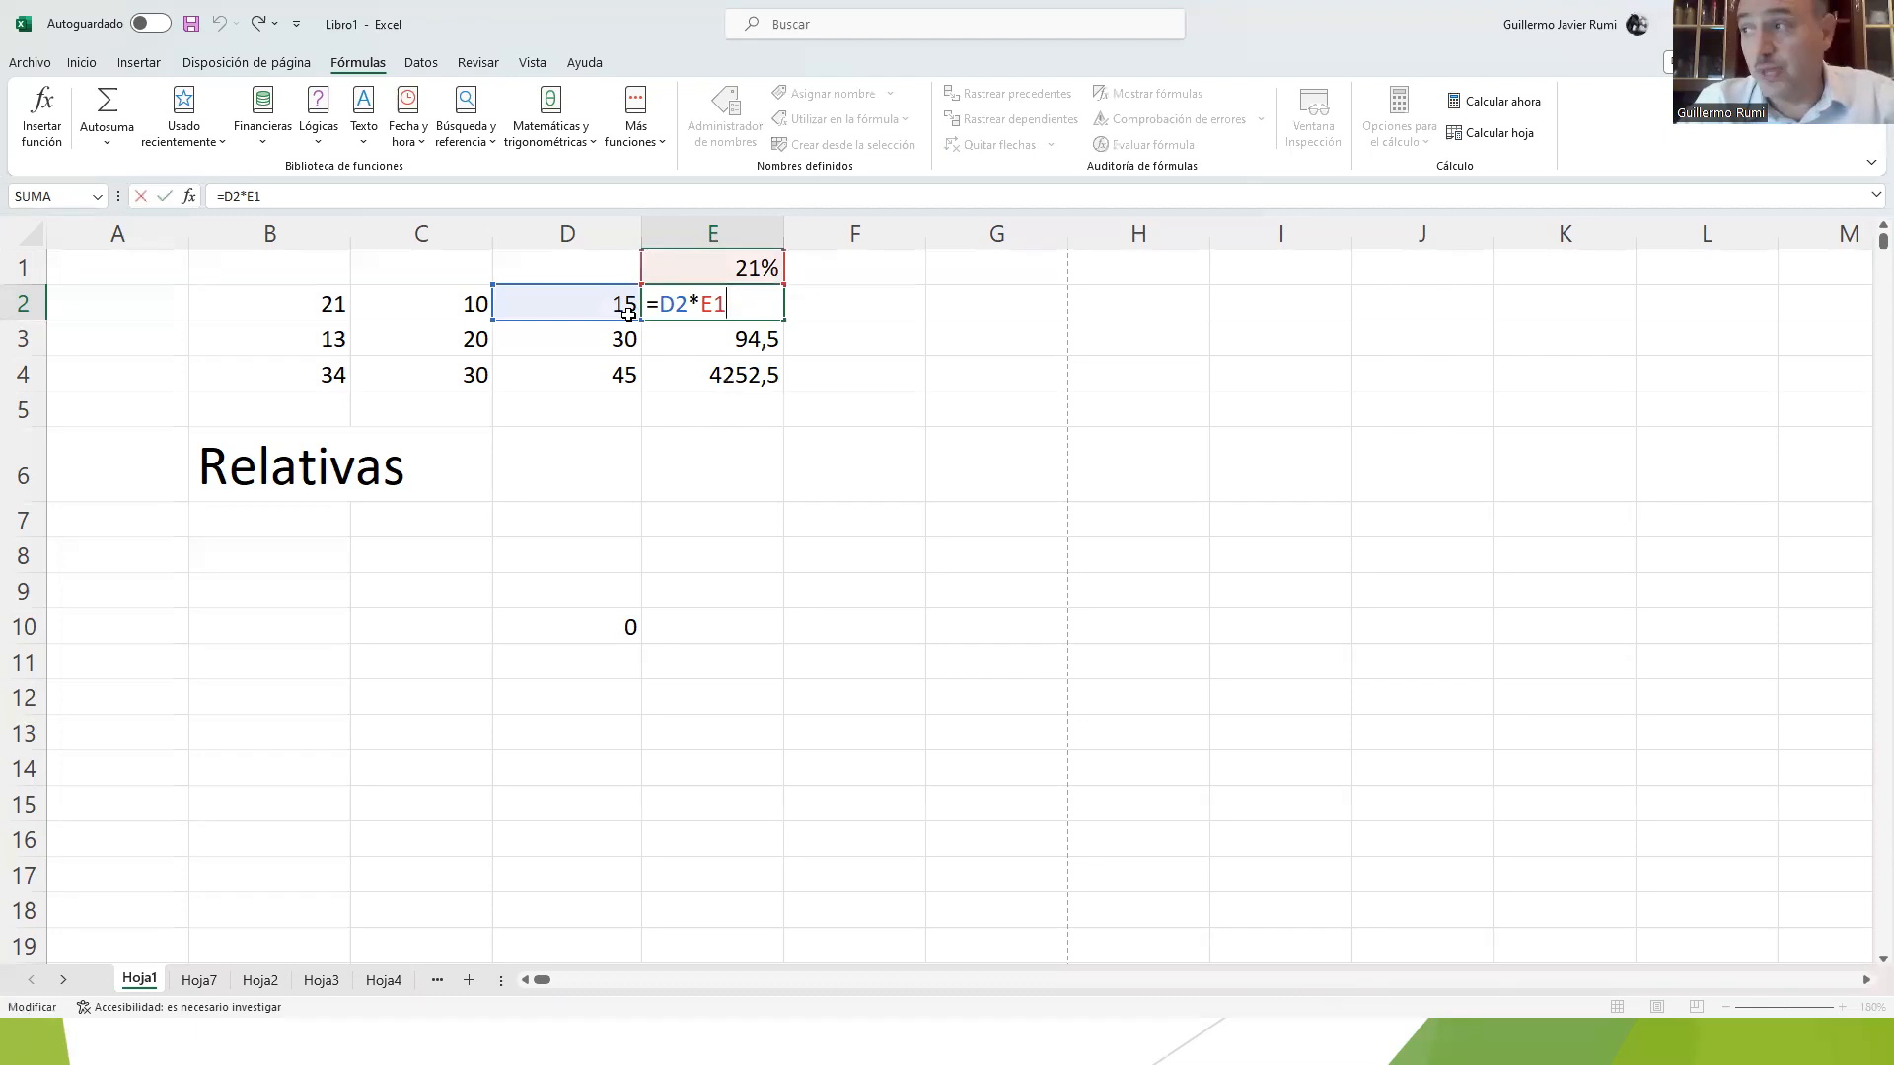
pyautogui.press('Return')
pyautogui.press('F2')
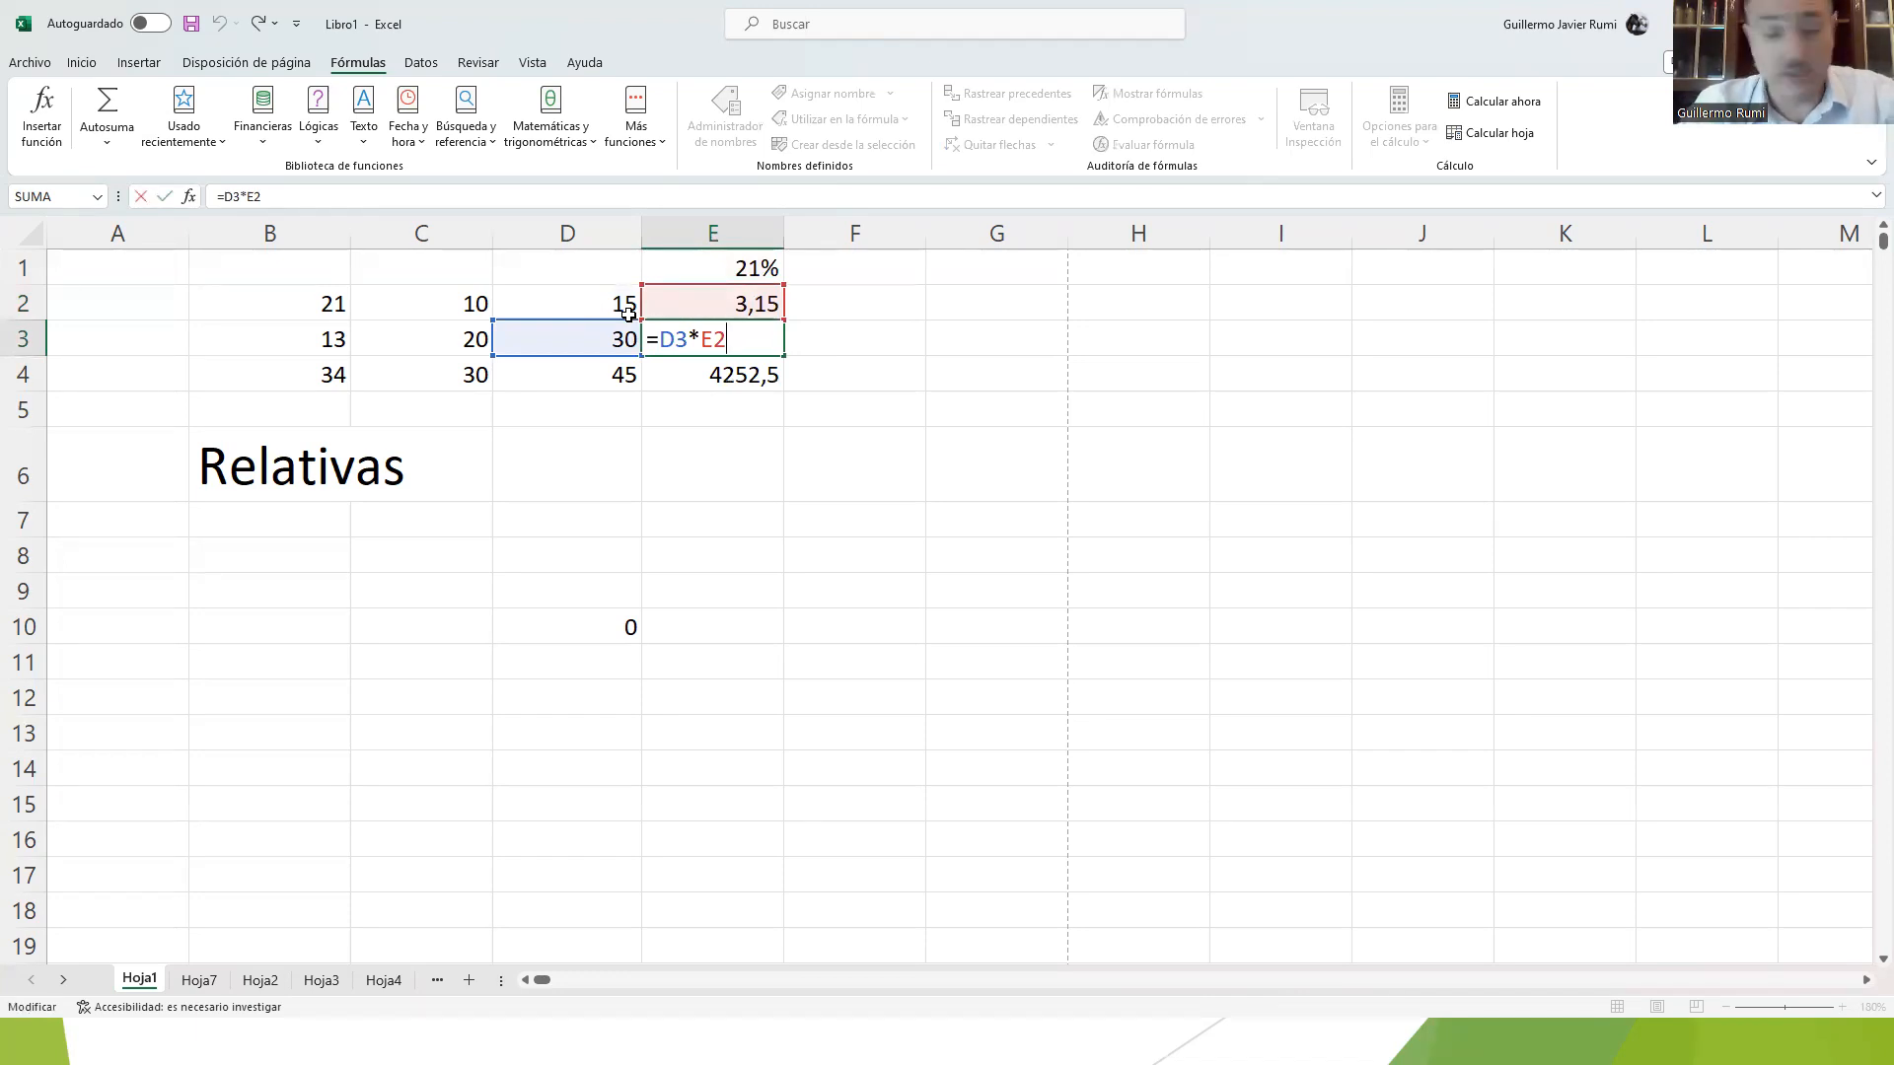
pyautogui.press('Return')
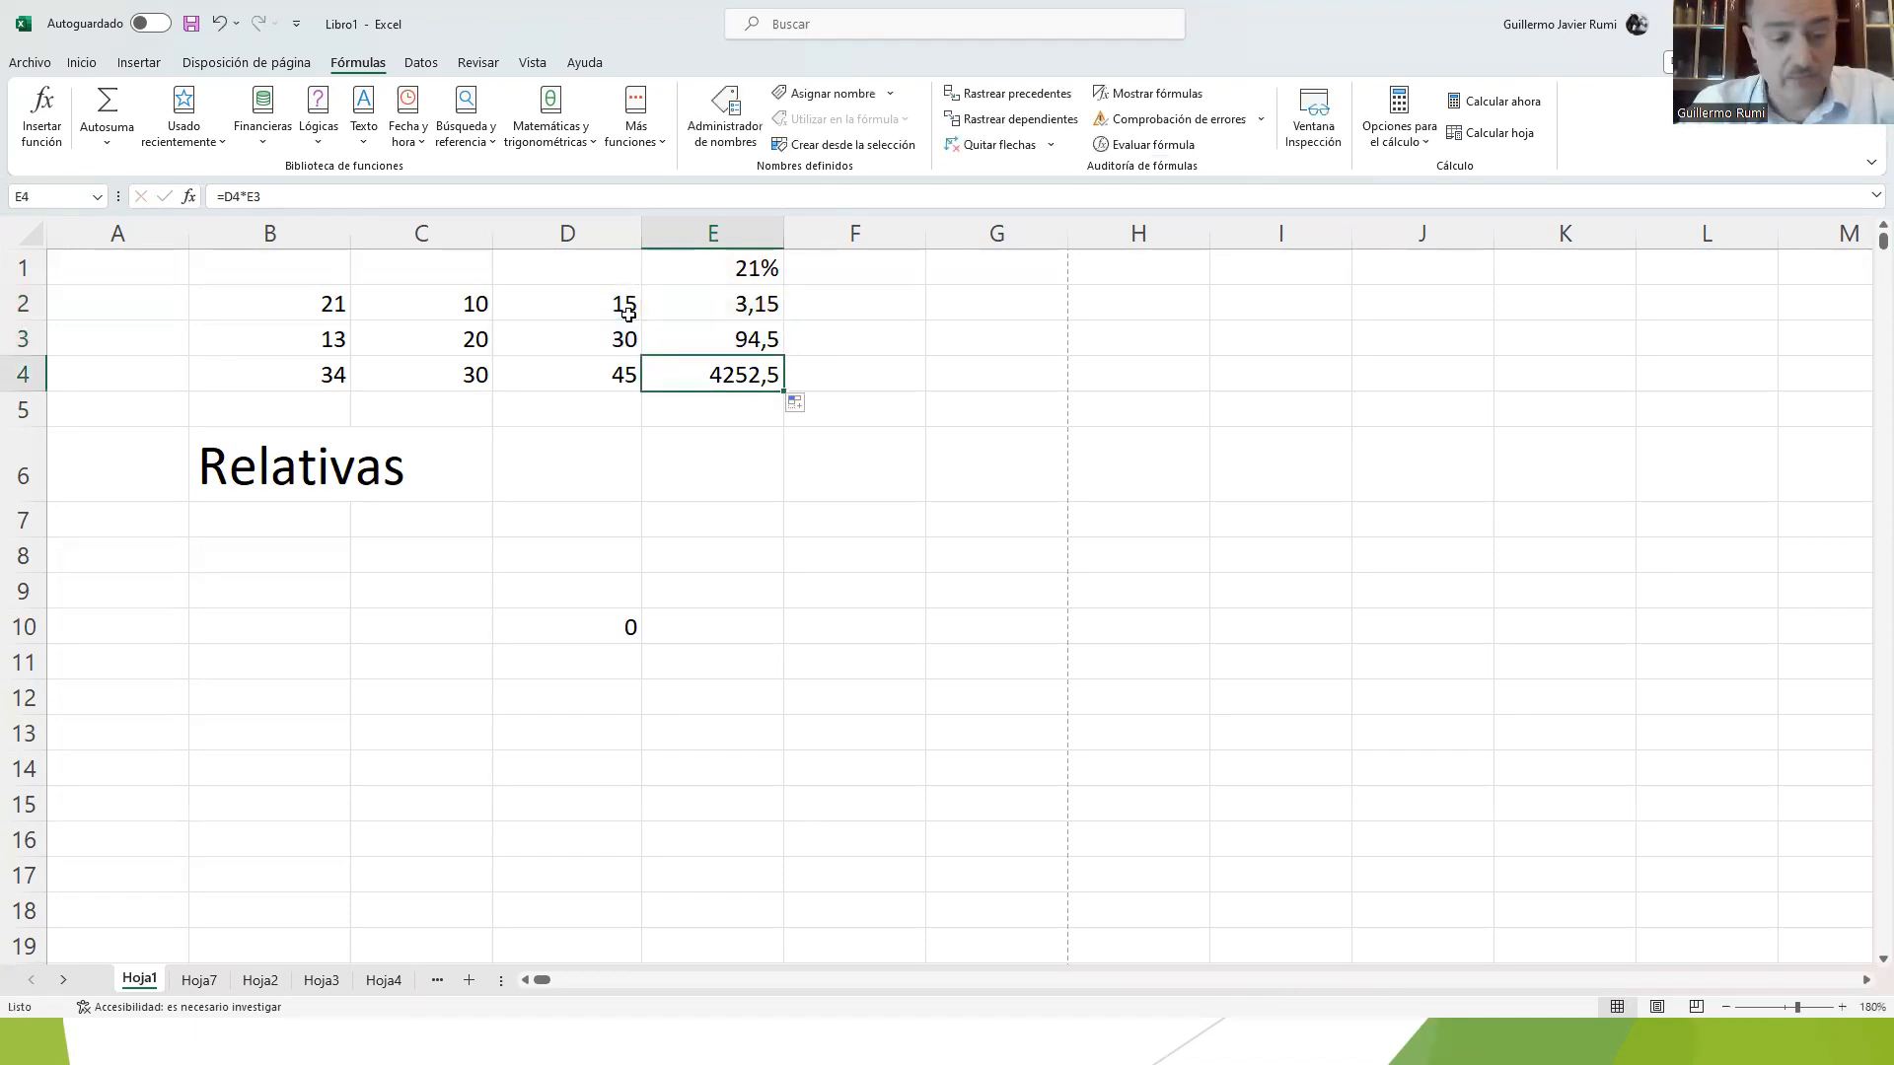
pyautogui.press('F2')
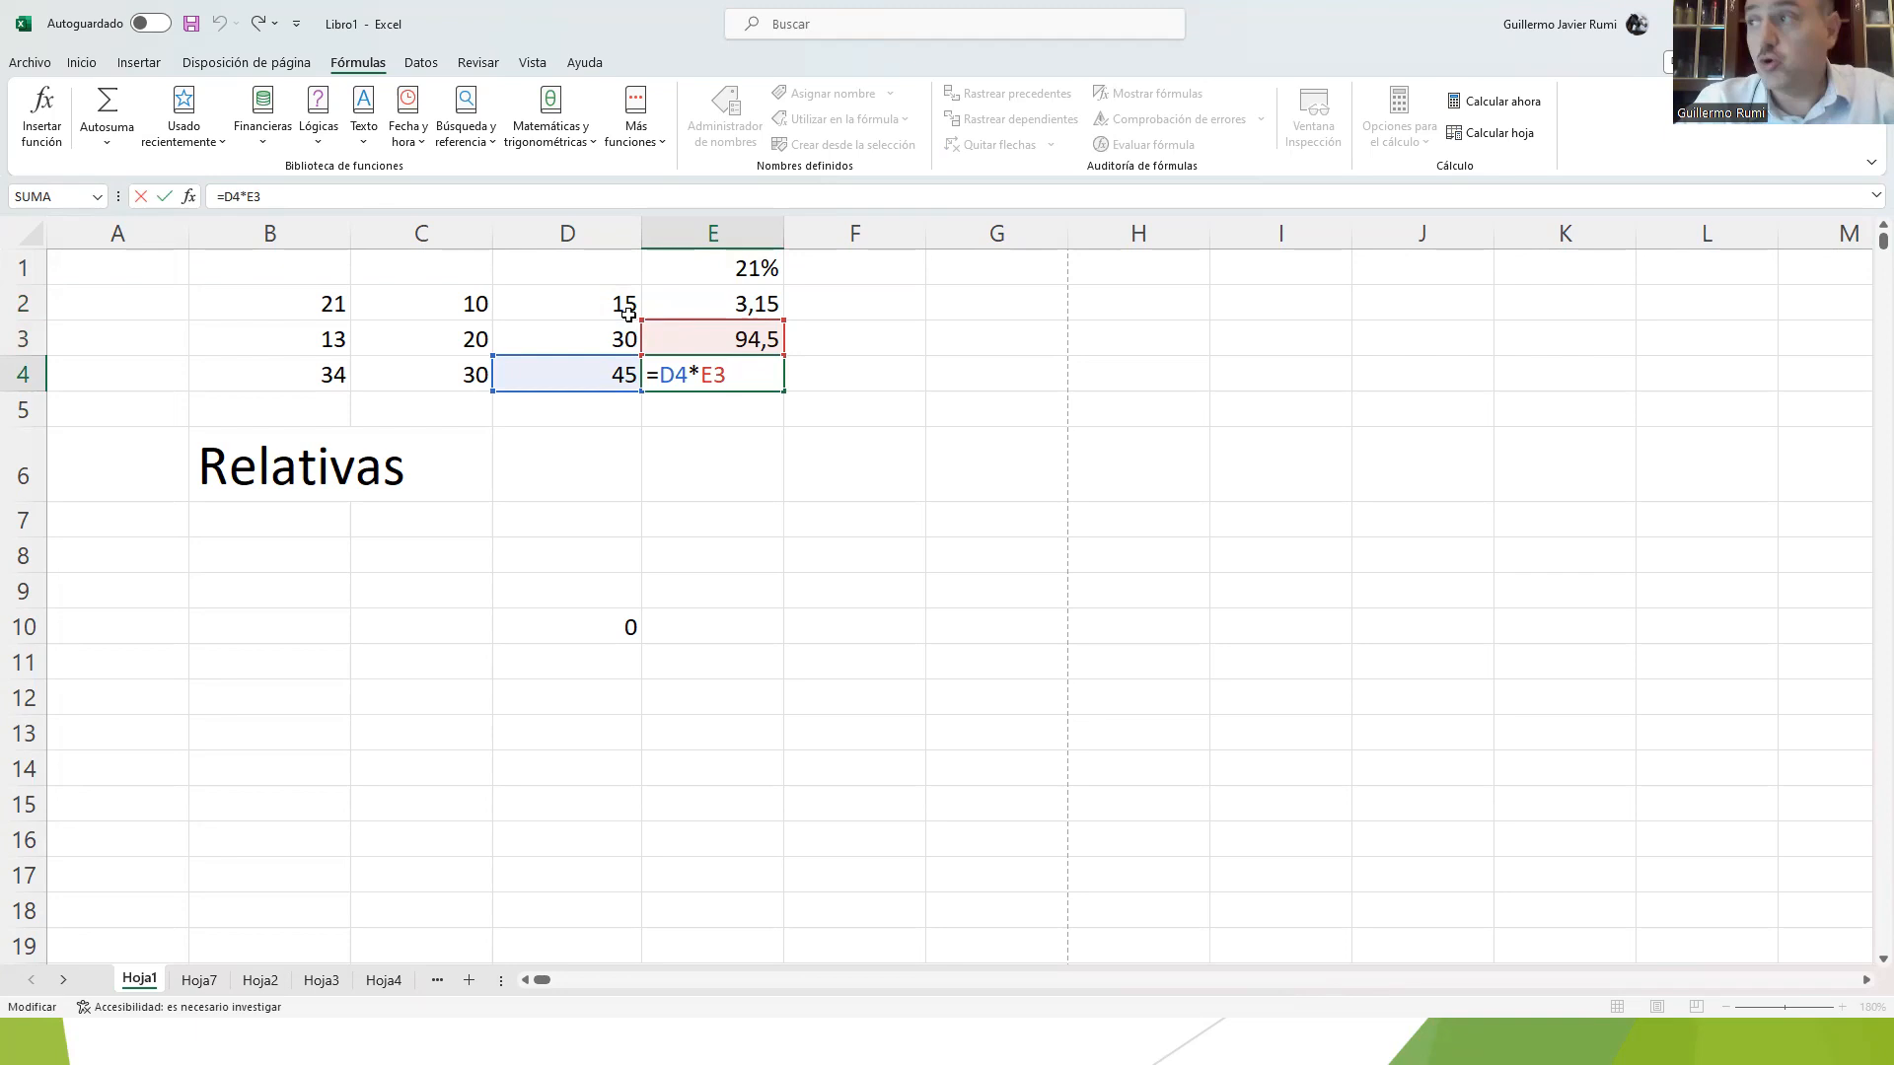
pyautogui.press('Escape')
# Step: Make the E1 reference in E2's formula absolute so that it reads =D2*$E$1
pyautogui.press('Up')
pyautogui.press('Up')
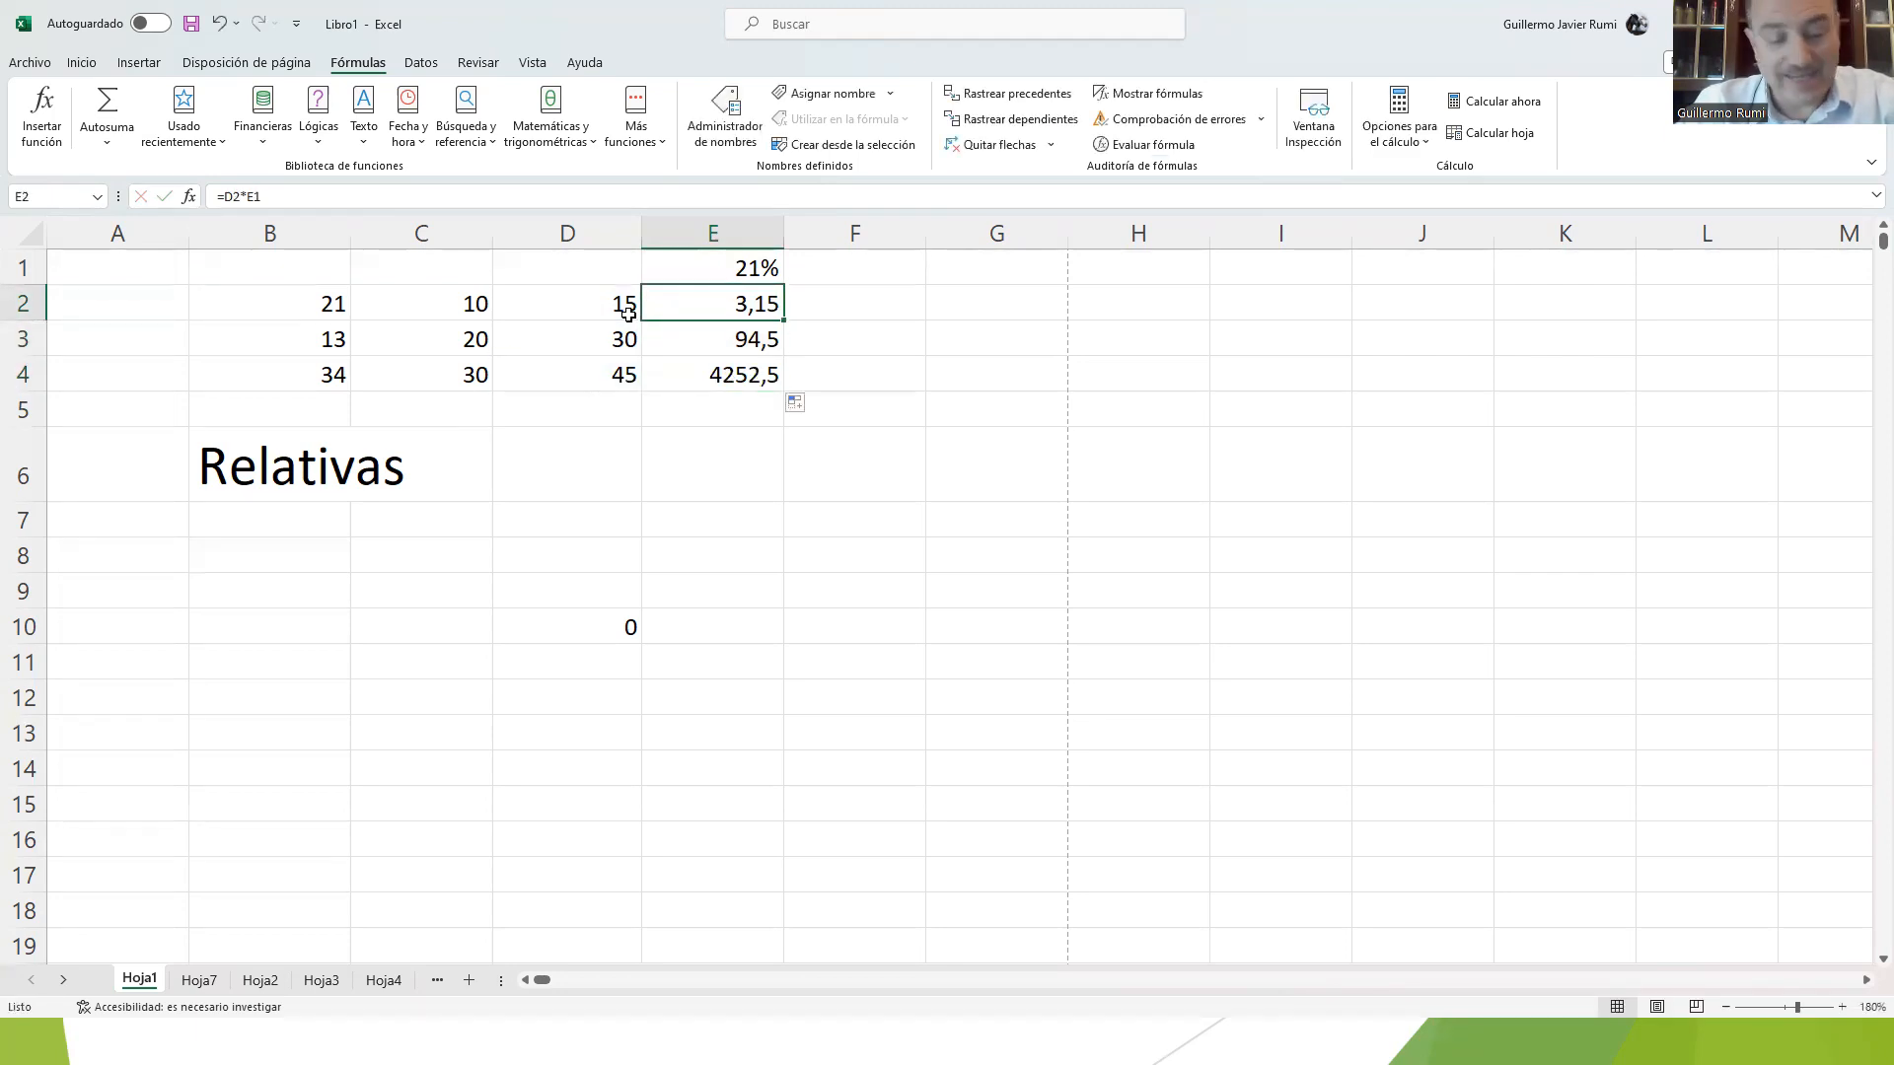
pyautogui.press('F2')
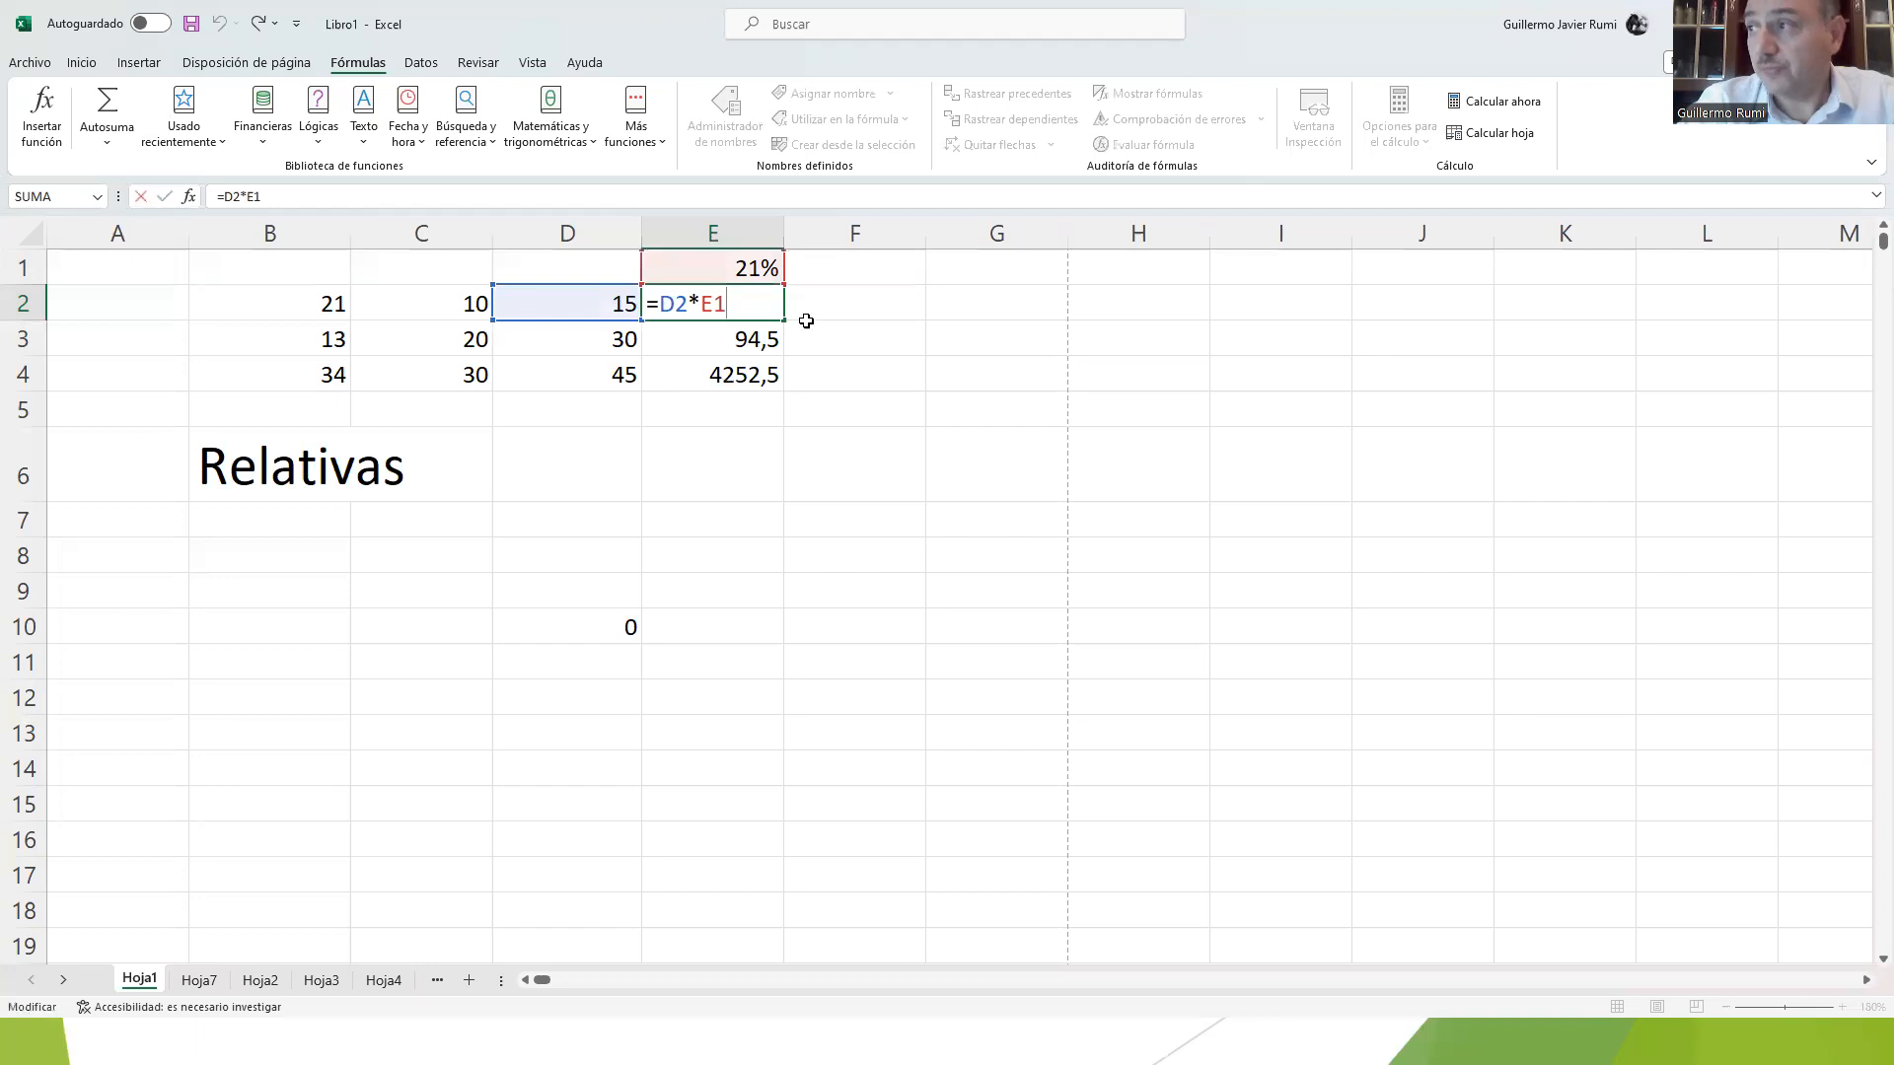
pyautogui.click(701, 303)
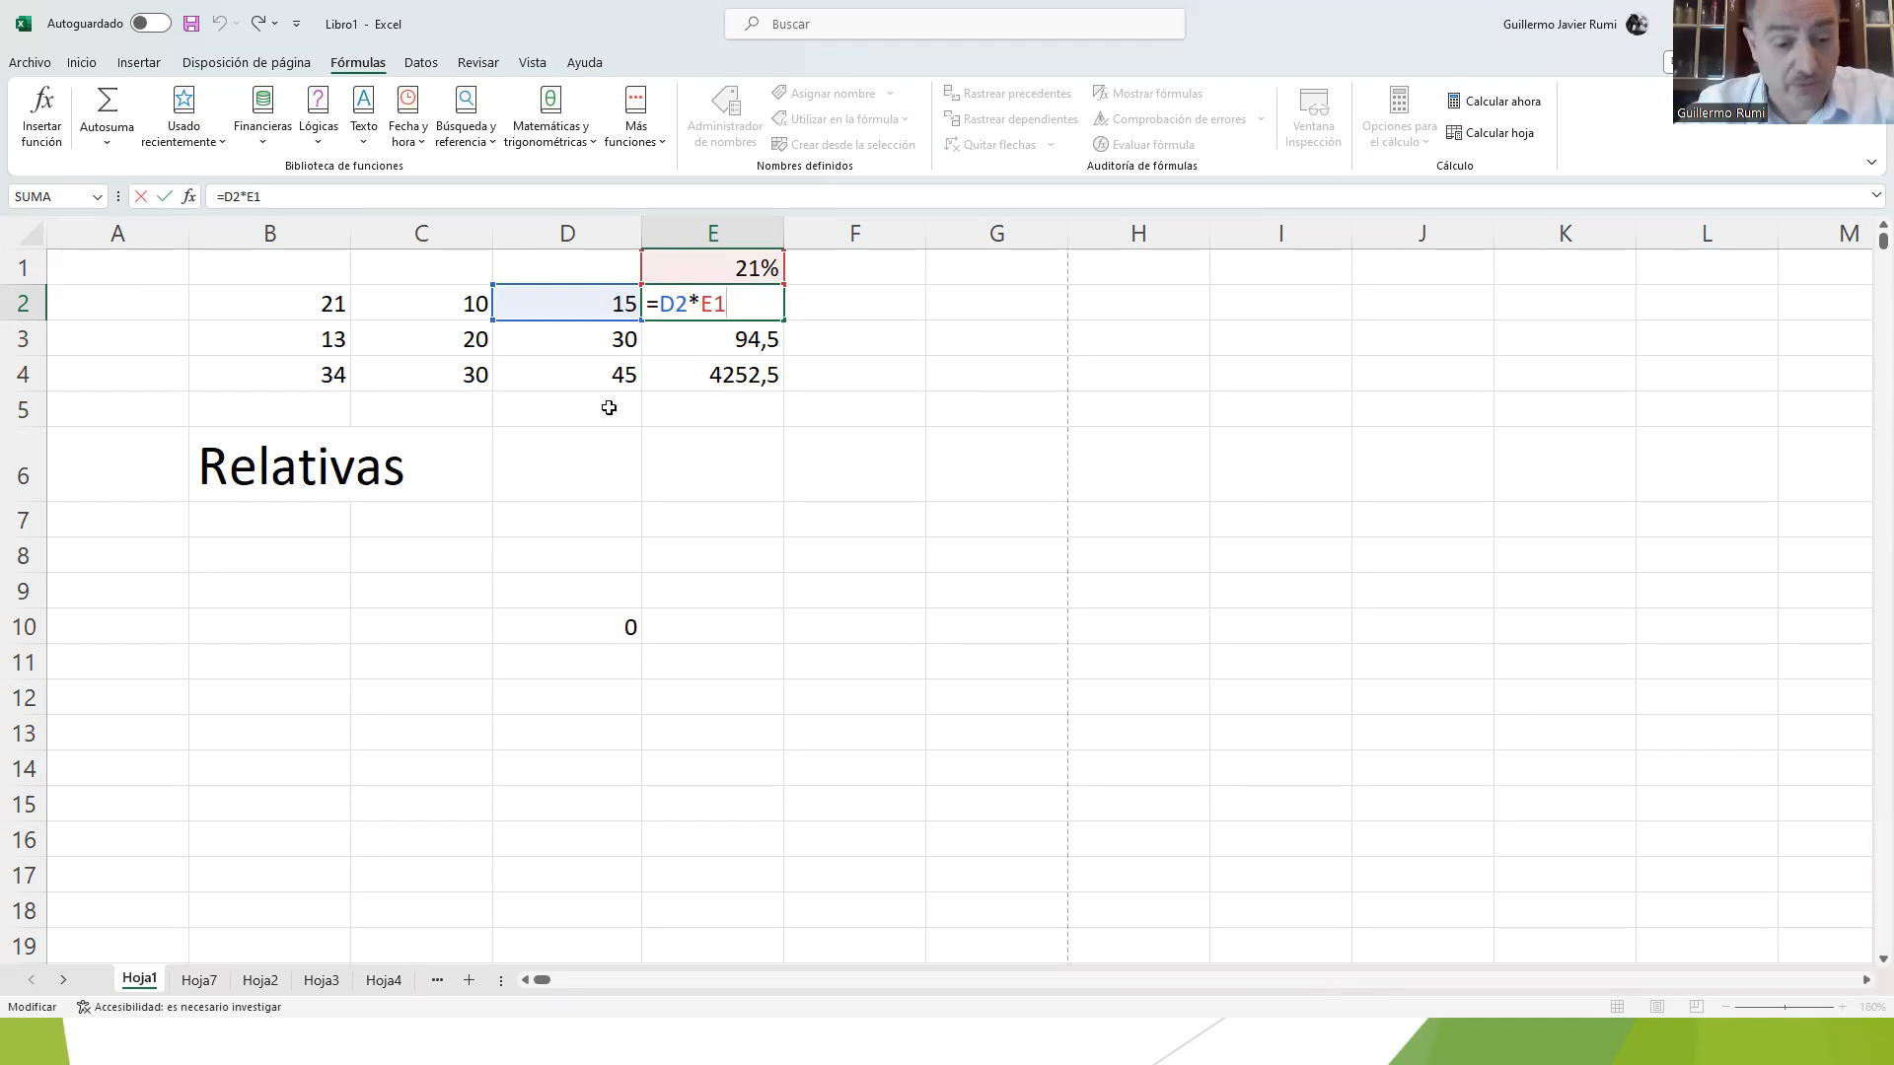
pyautogui.press('F4')
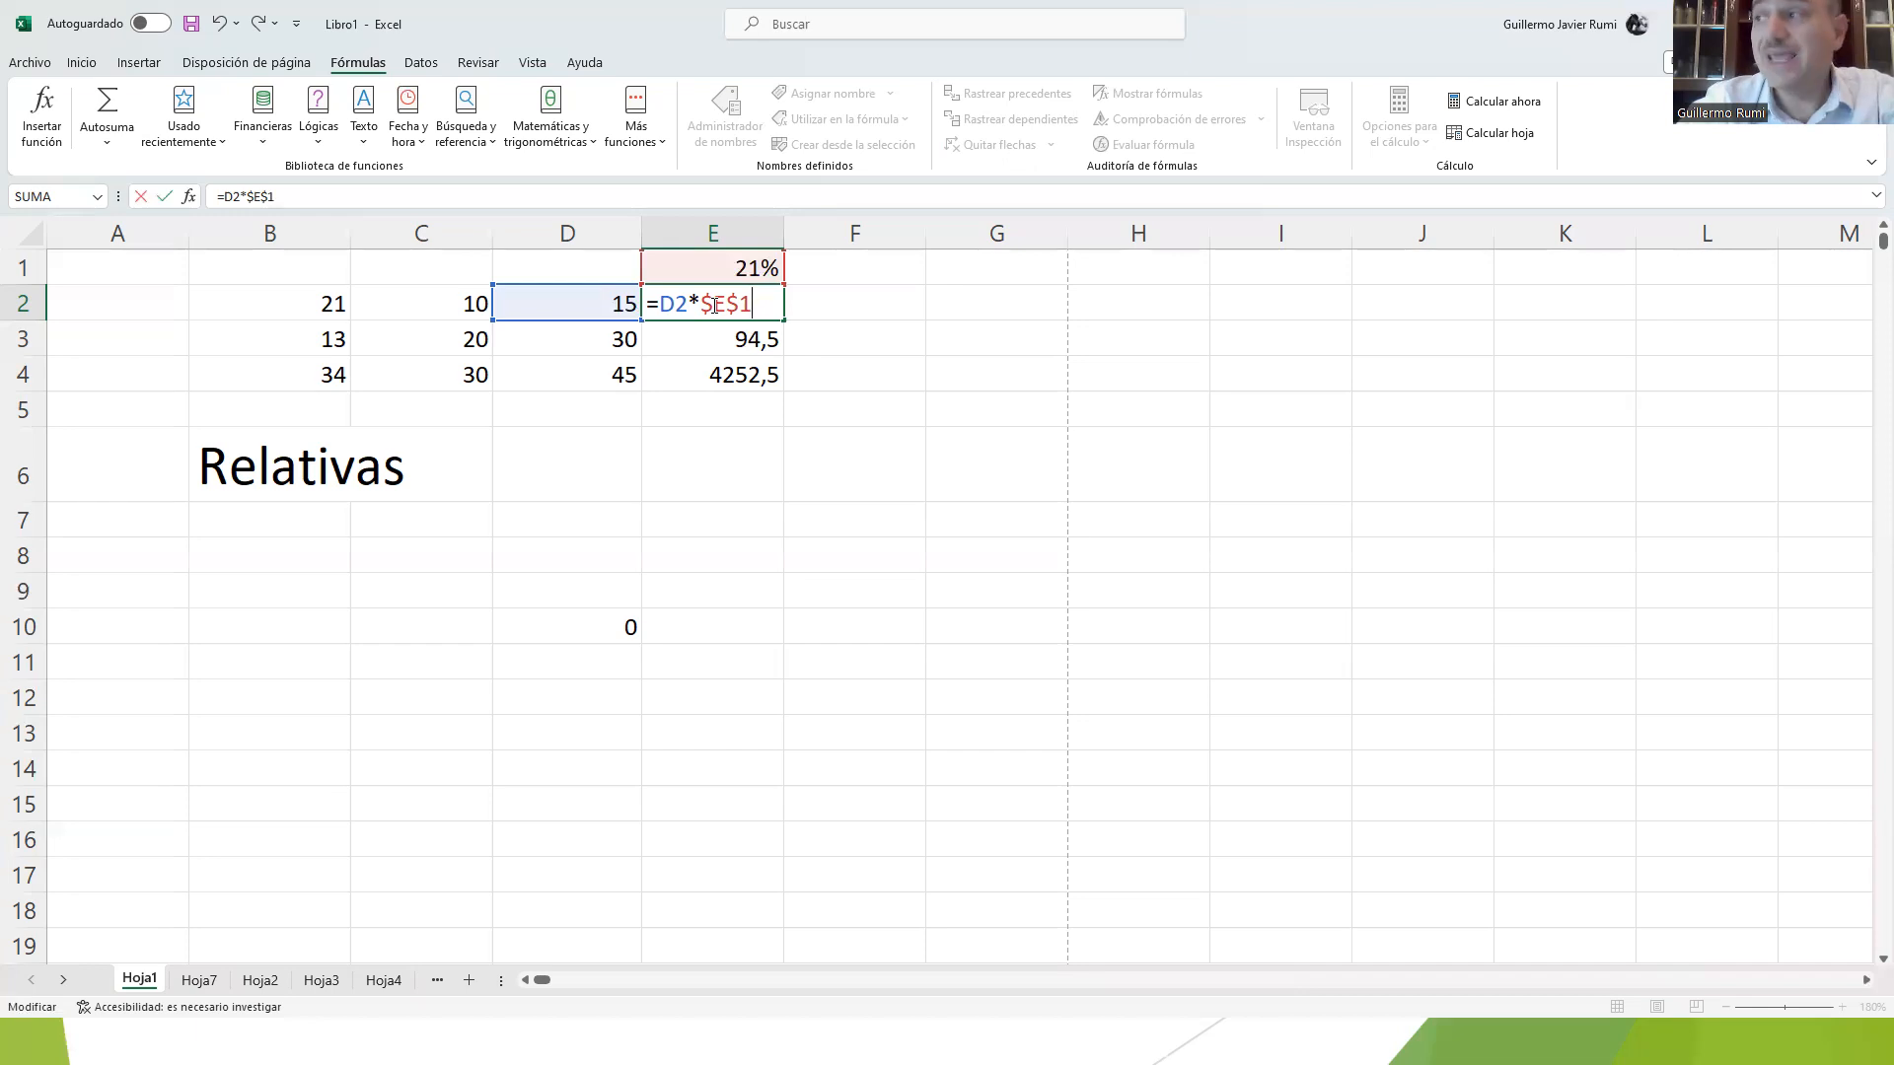
pyautogui.press('Return')
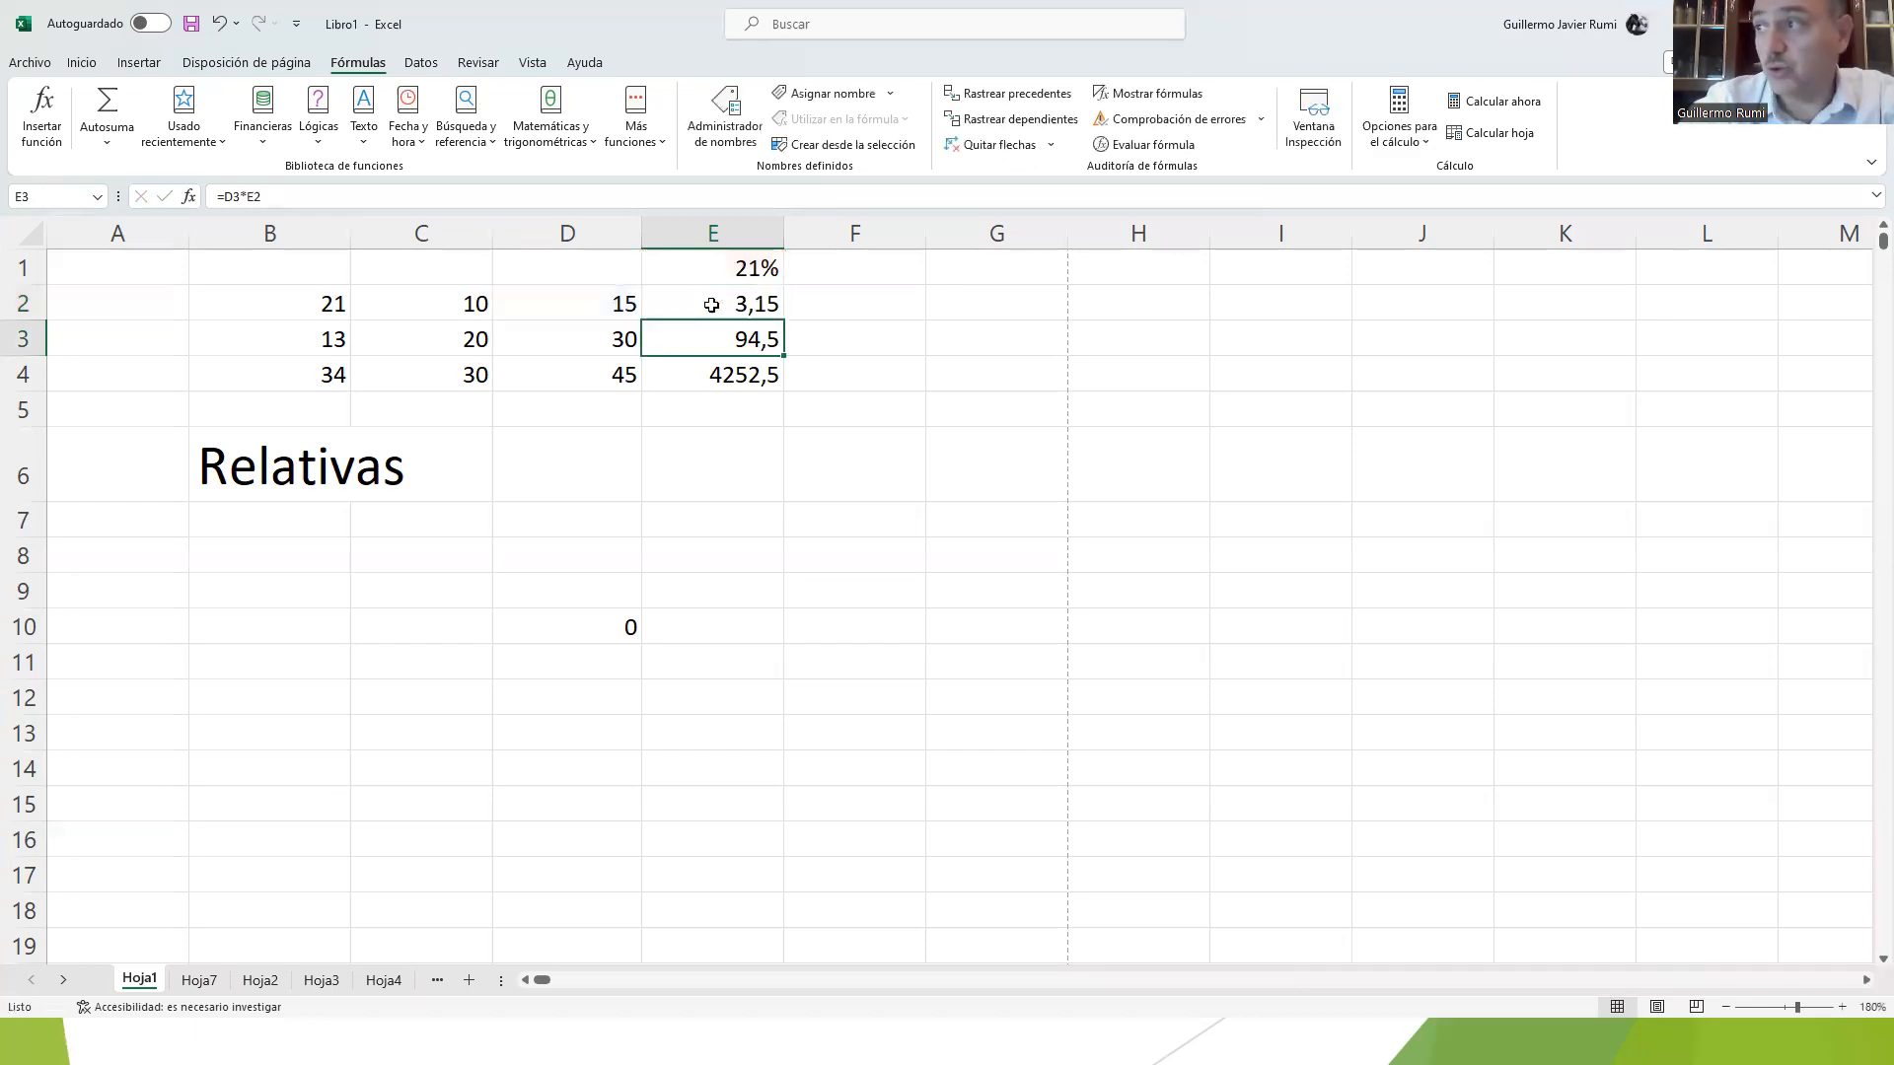
# Step: Fill the formula in E2 down through E4 and examine the cell references in E4's formula
pyautogui.click(717, 311)
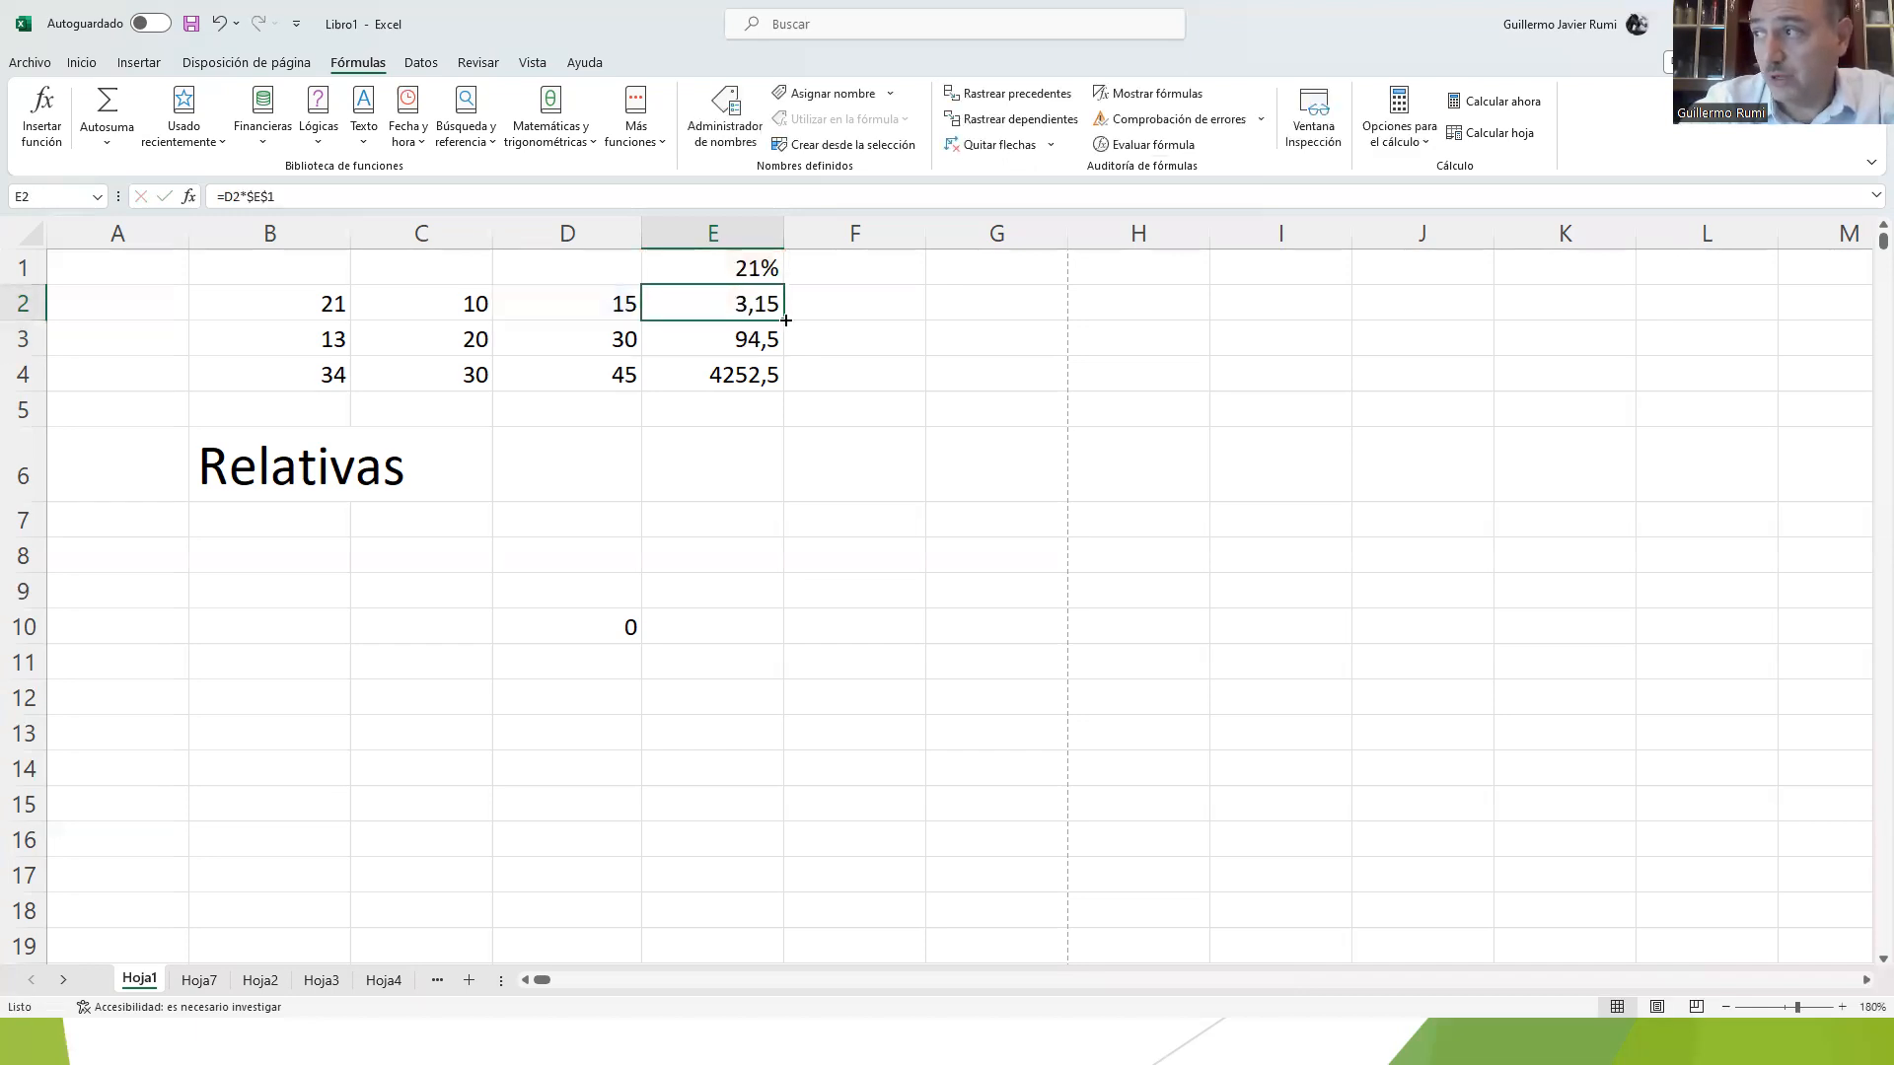
pyautogui.moveTo(786, 320); pyautogui.dragTo(786, 327)
pyautogui.moveTo(786, 371); pyautogui.dragTo(786, 388)
pyautogui.click(736, 377)
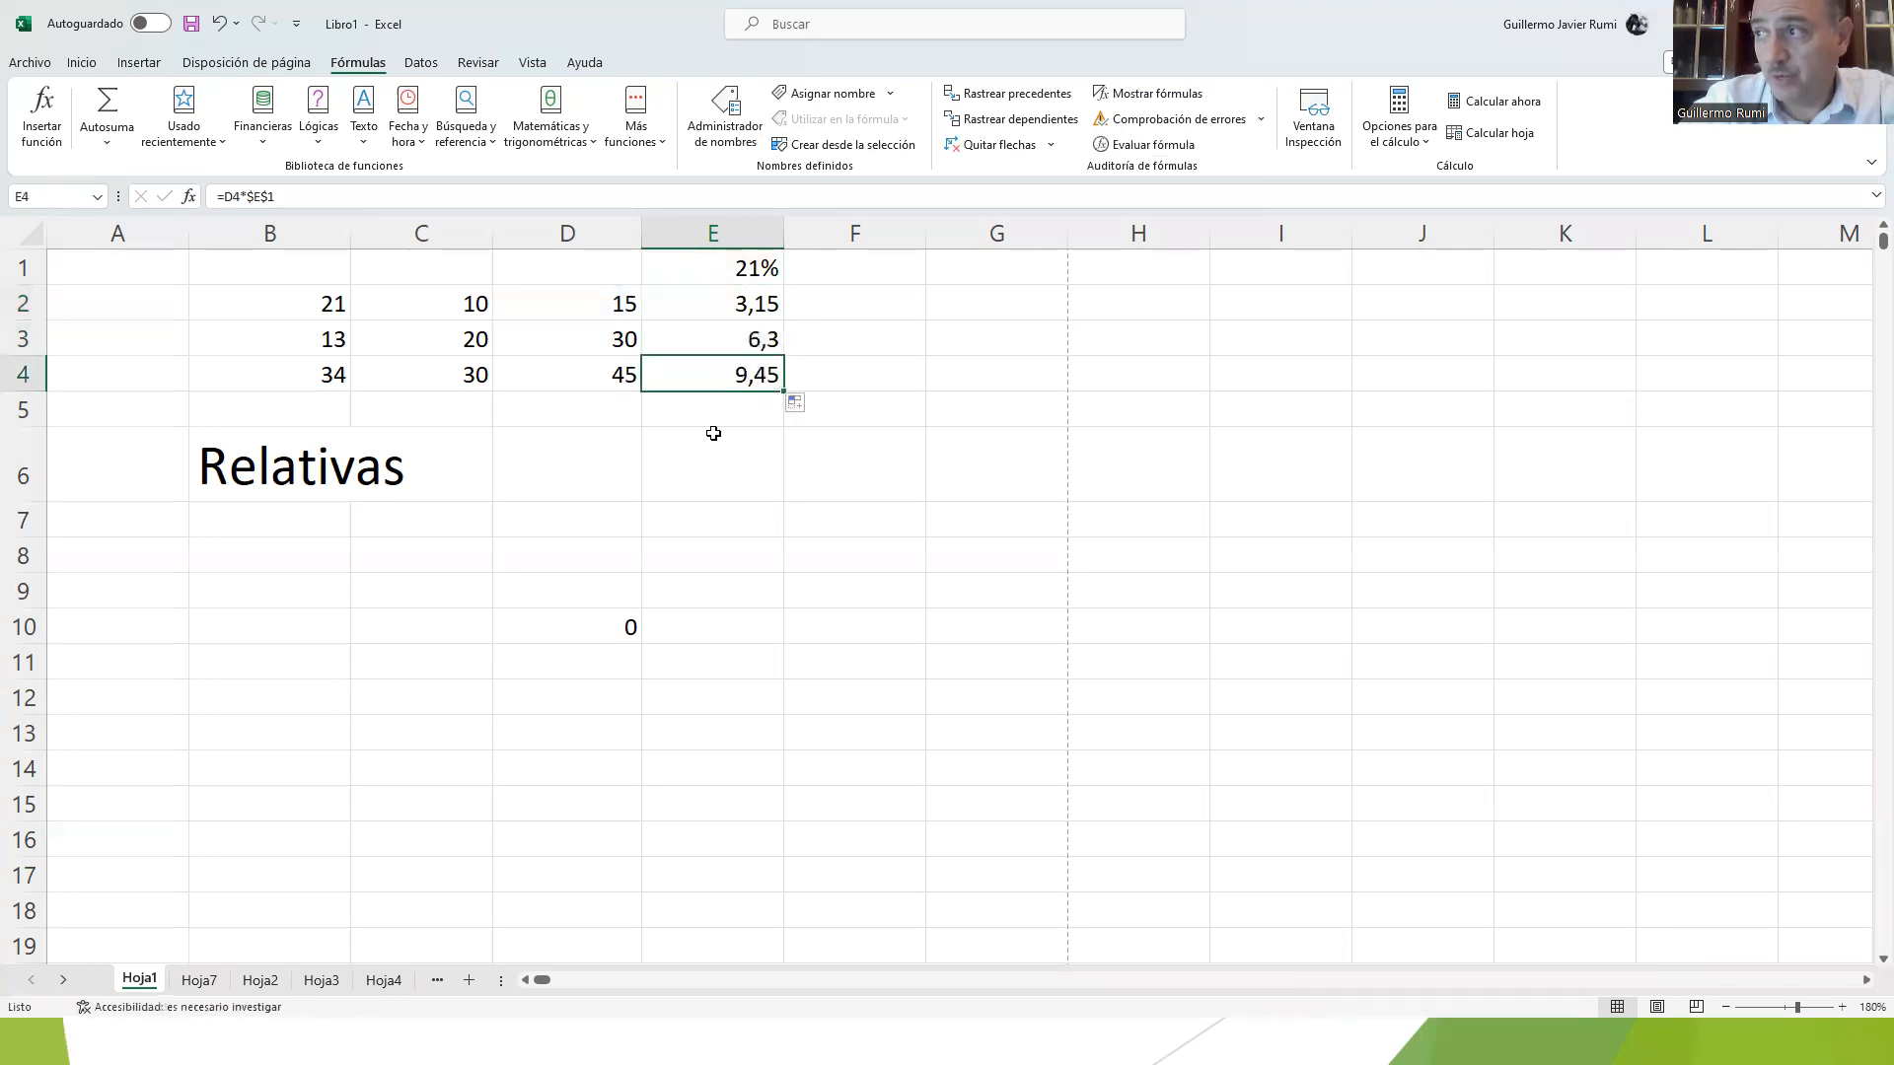
pyautogui.doubleClick(719, 368)
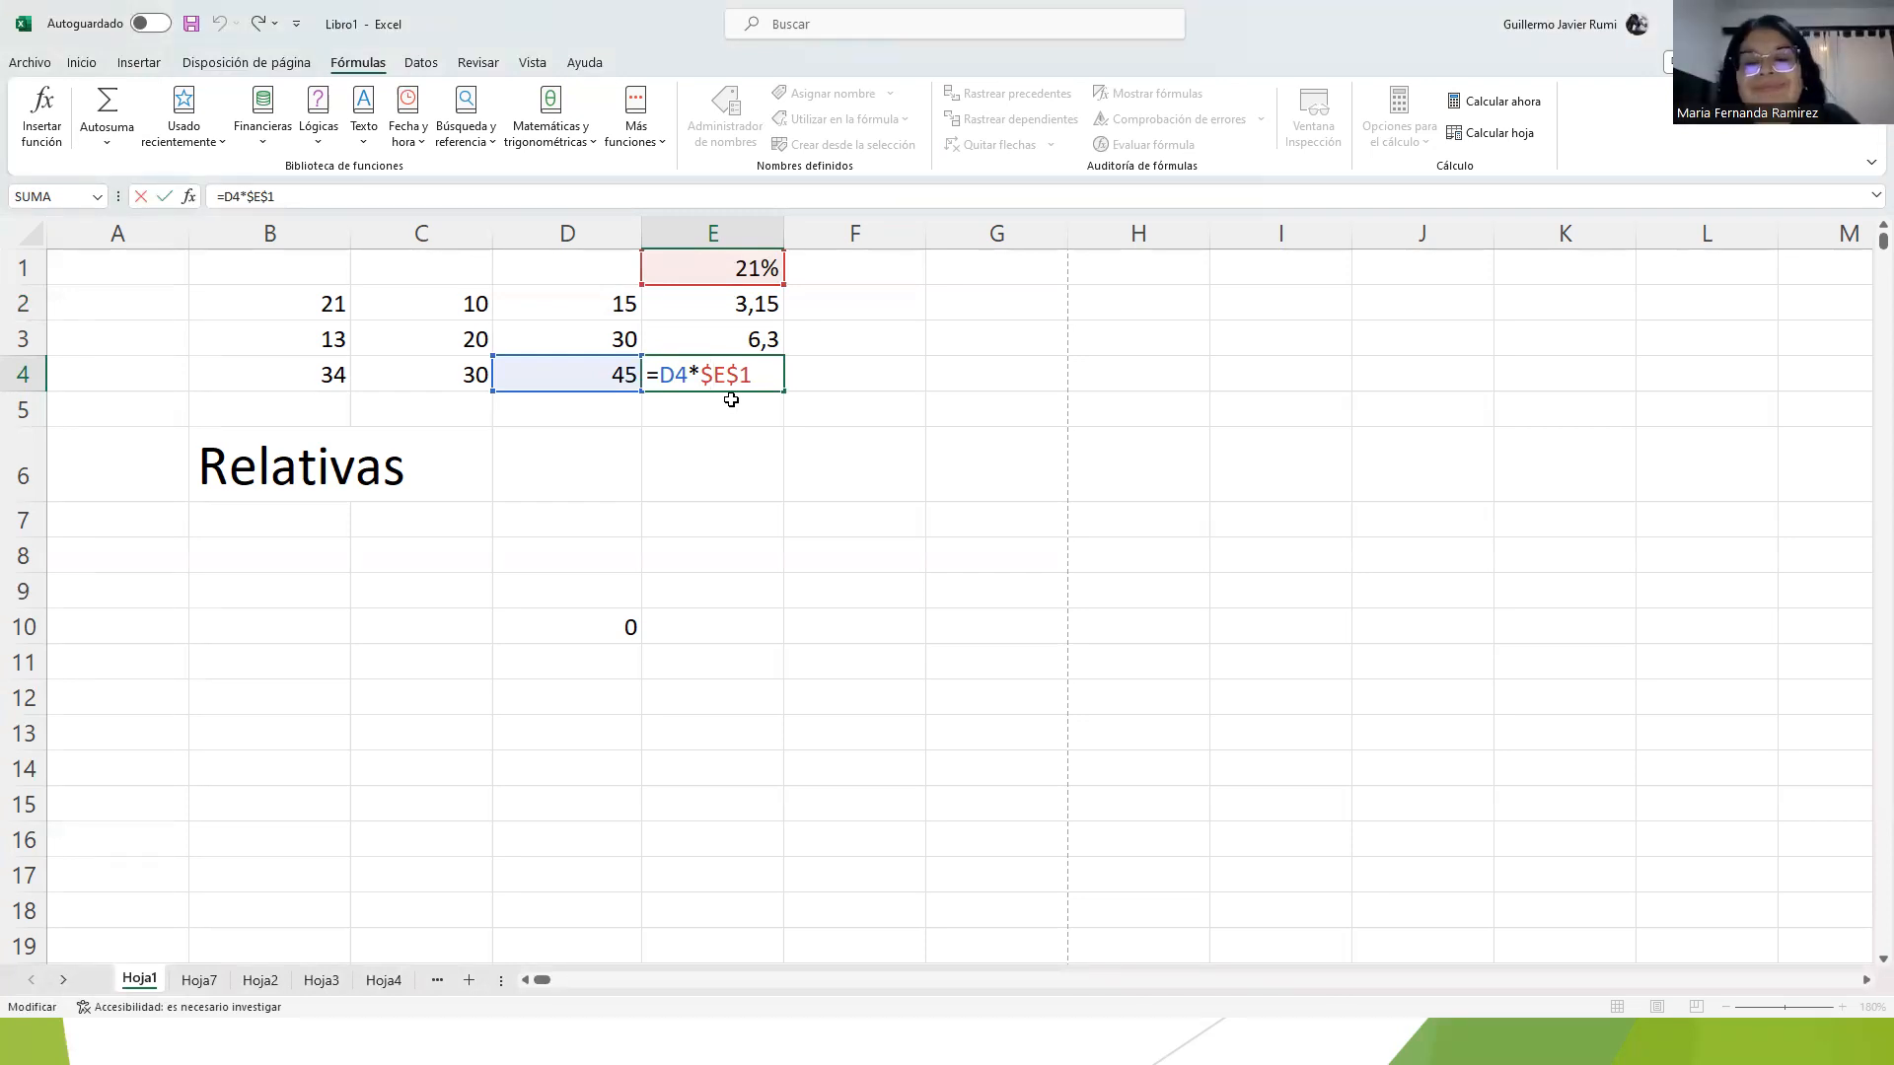
pyautogui.press('Return')
pyautogui.click(737, 375)
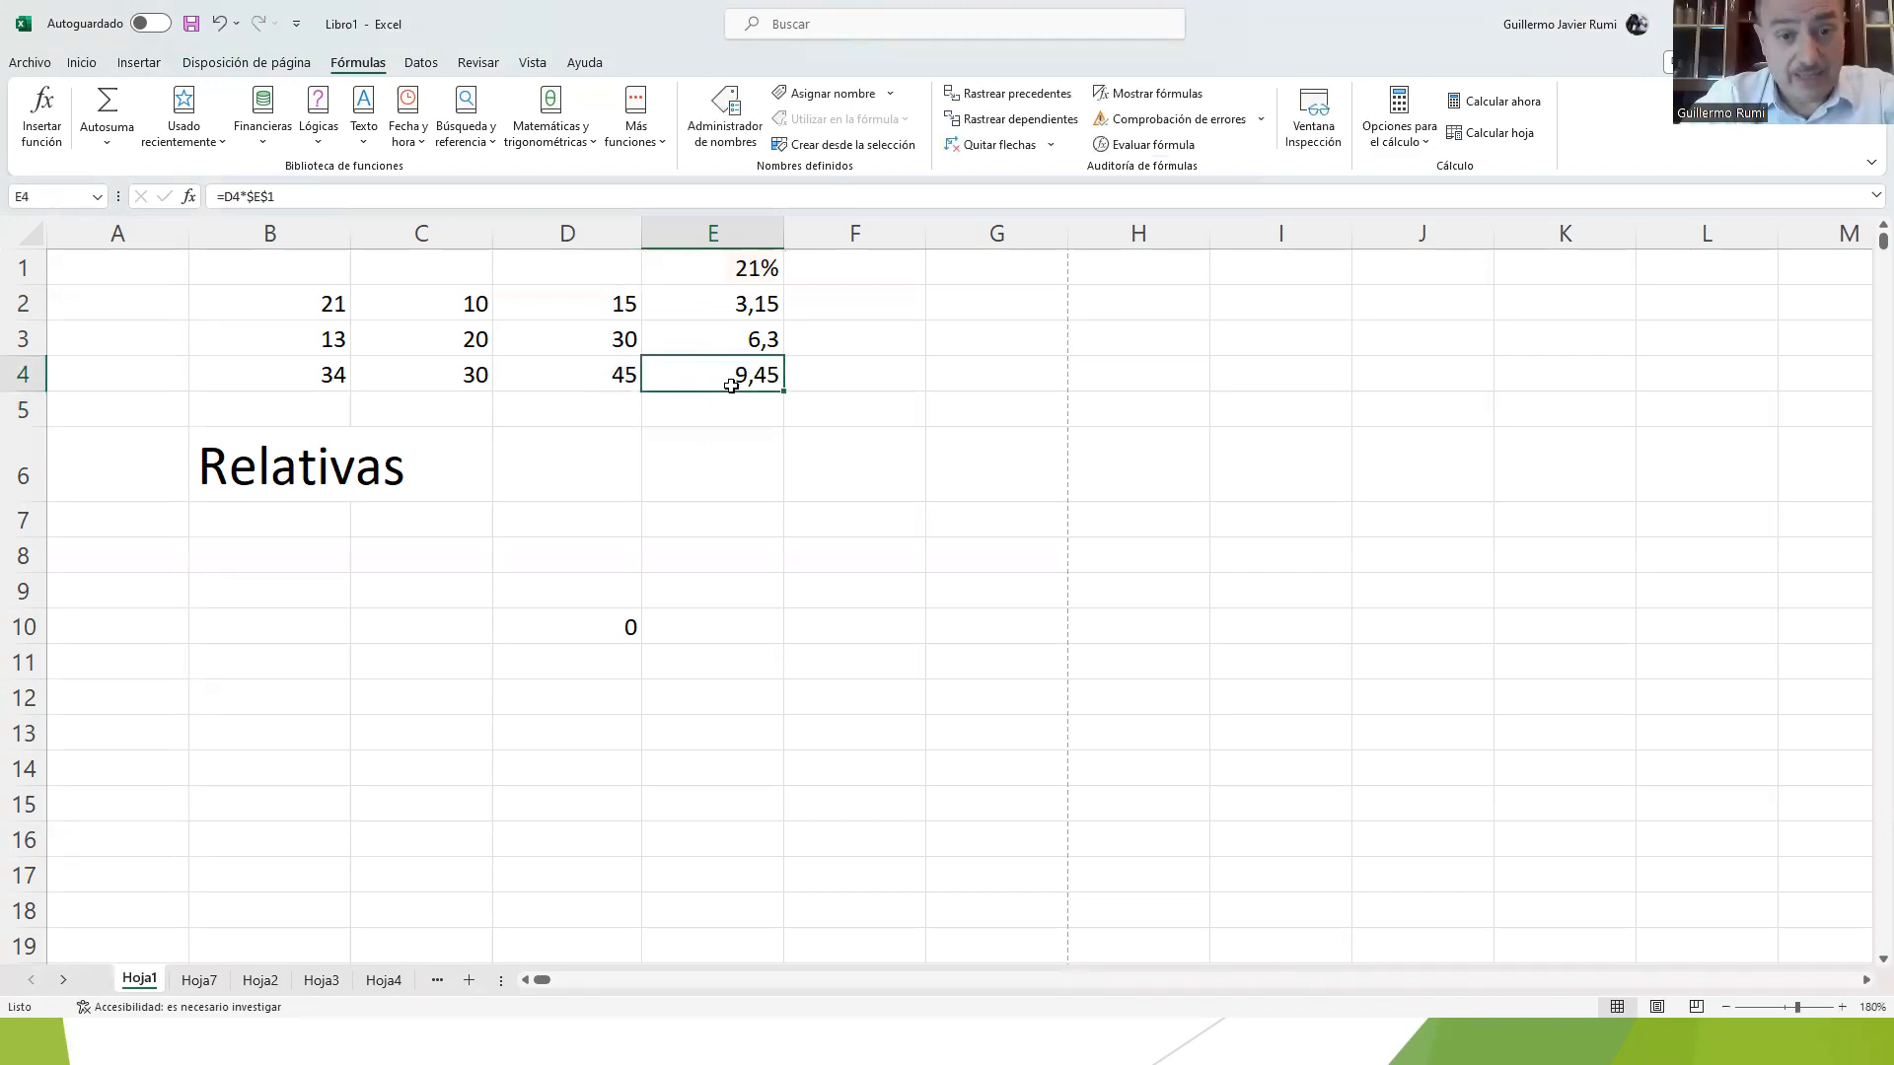
# Step: Clear the contents of E3:E4 and select cell E2 again
pyautogui.moveTo(733, 331); pyautogui.dragTo(742, 373)
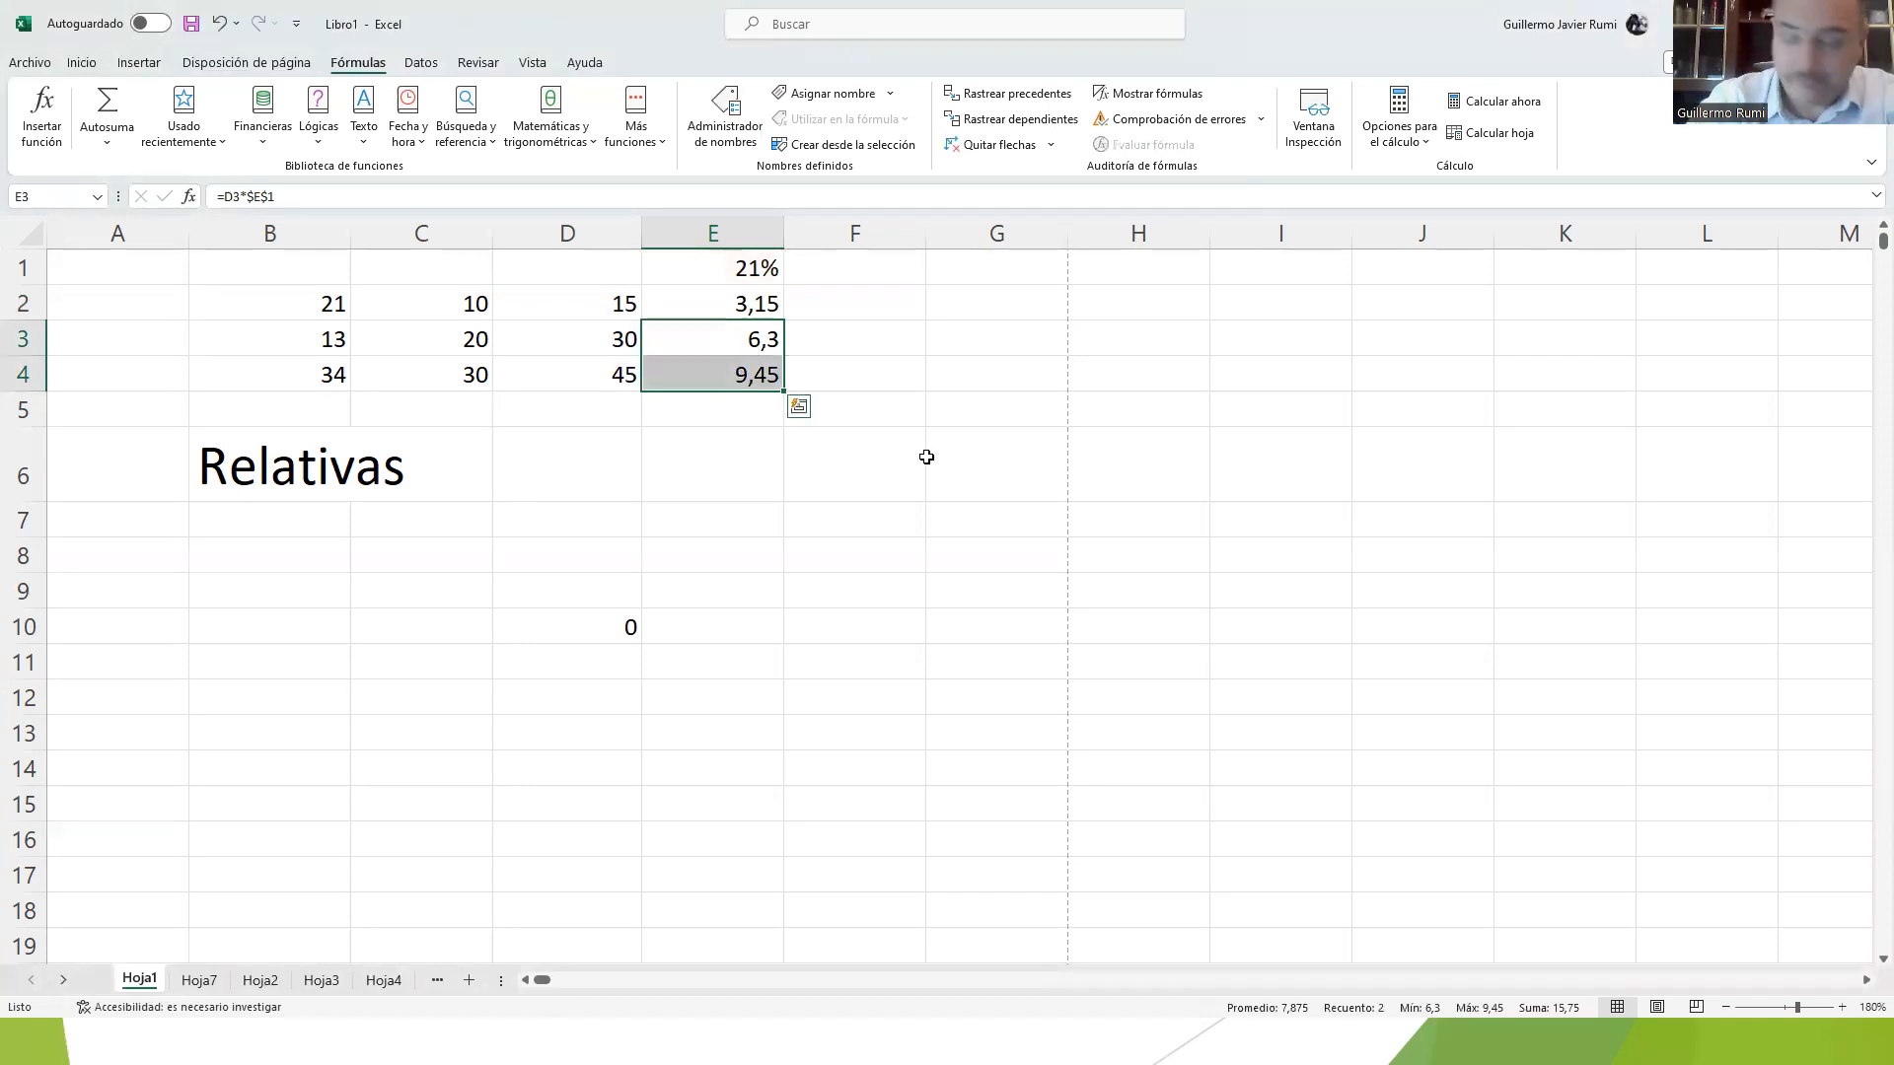
pyautogui.press('Delete')
pyautogui.click(758, 306)
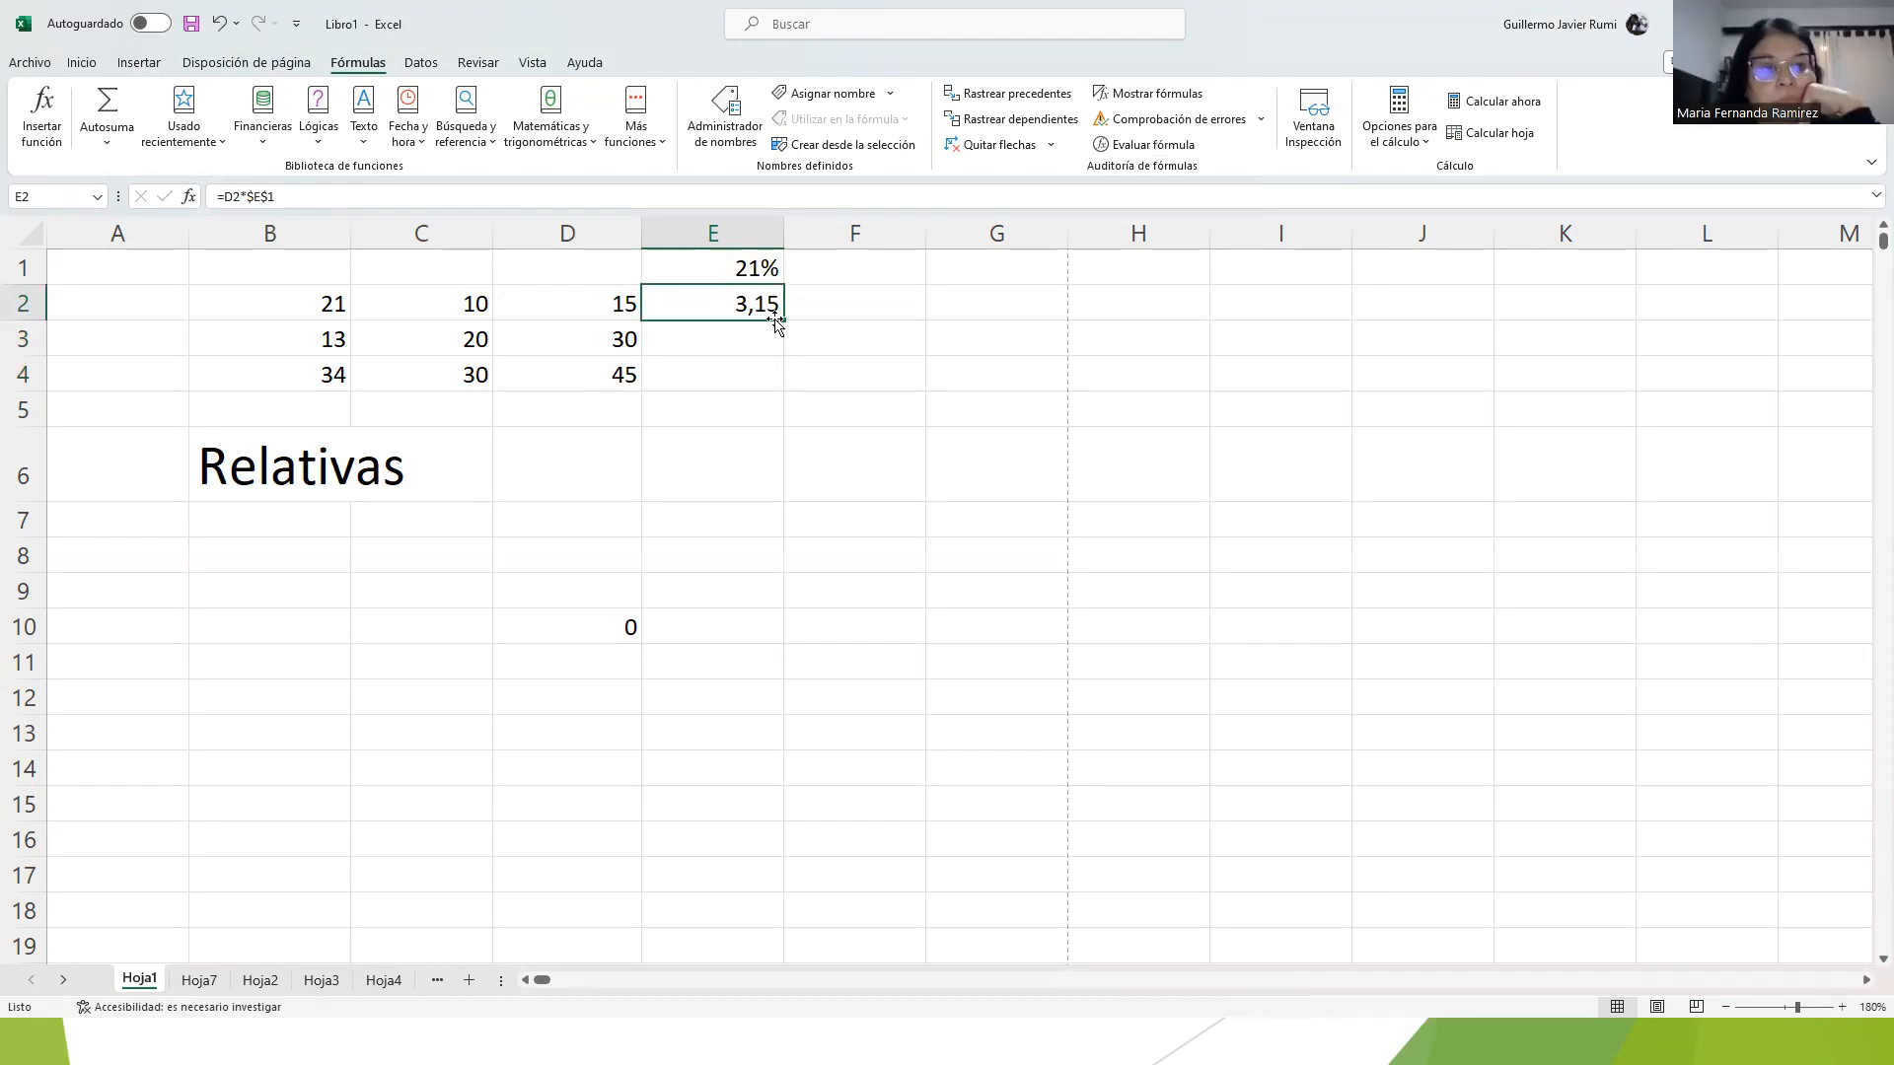
pyautogui.moveTo(779, 319)
pyautogui.mouseDown()
pyautogui.moveTo(786, 345)
pyautogui.moveTo(784, 322)
pyautogui.mouseUp()
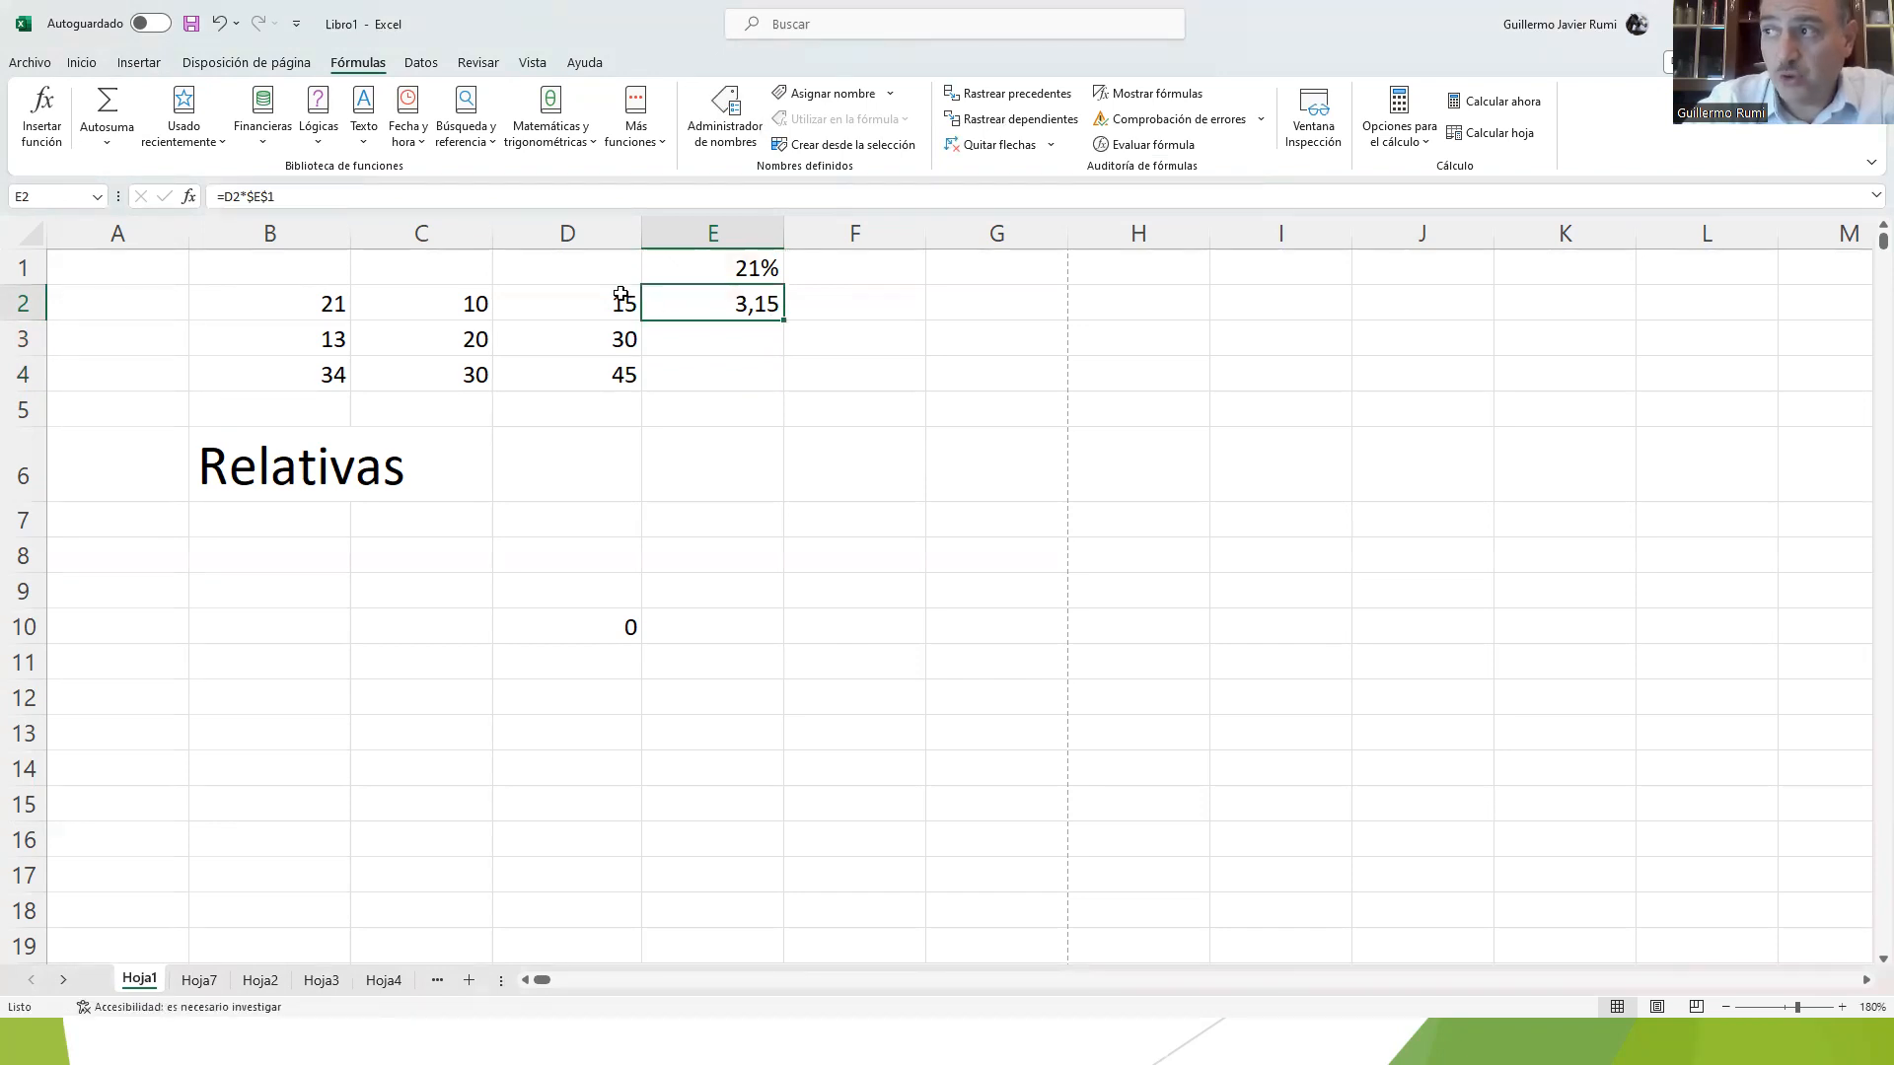
# Step: Copy the values in D2:D4 and paste them four times in succession to fill D5:D16
pyautogui.click(591, 397)
pyautogui.moveTo(605, 305); pyautogui.dragTo(612, 373)
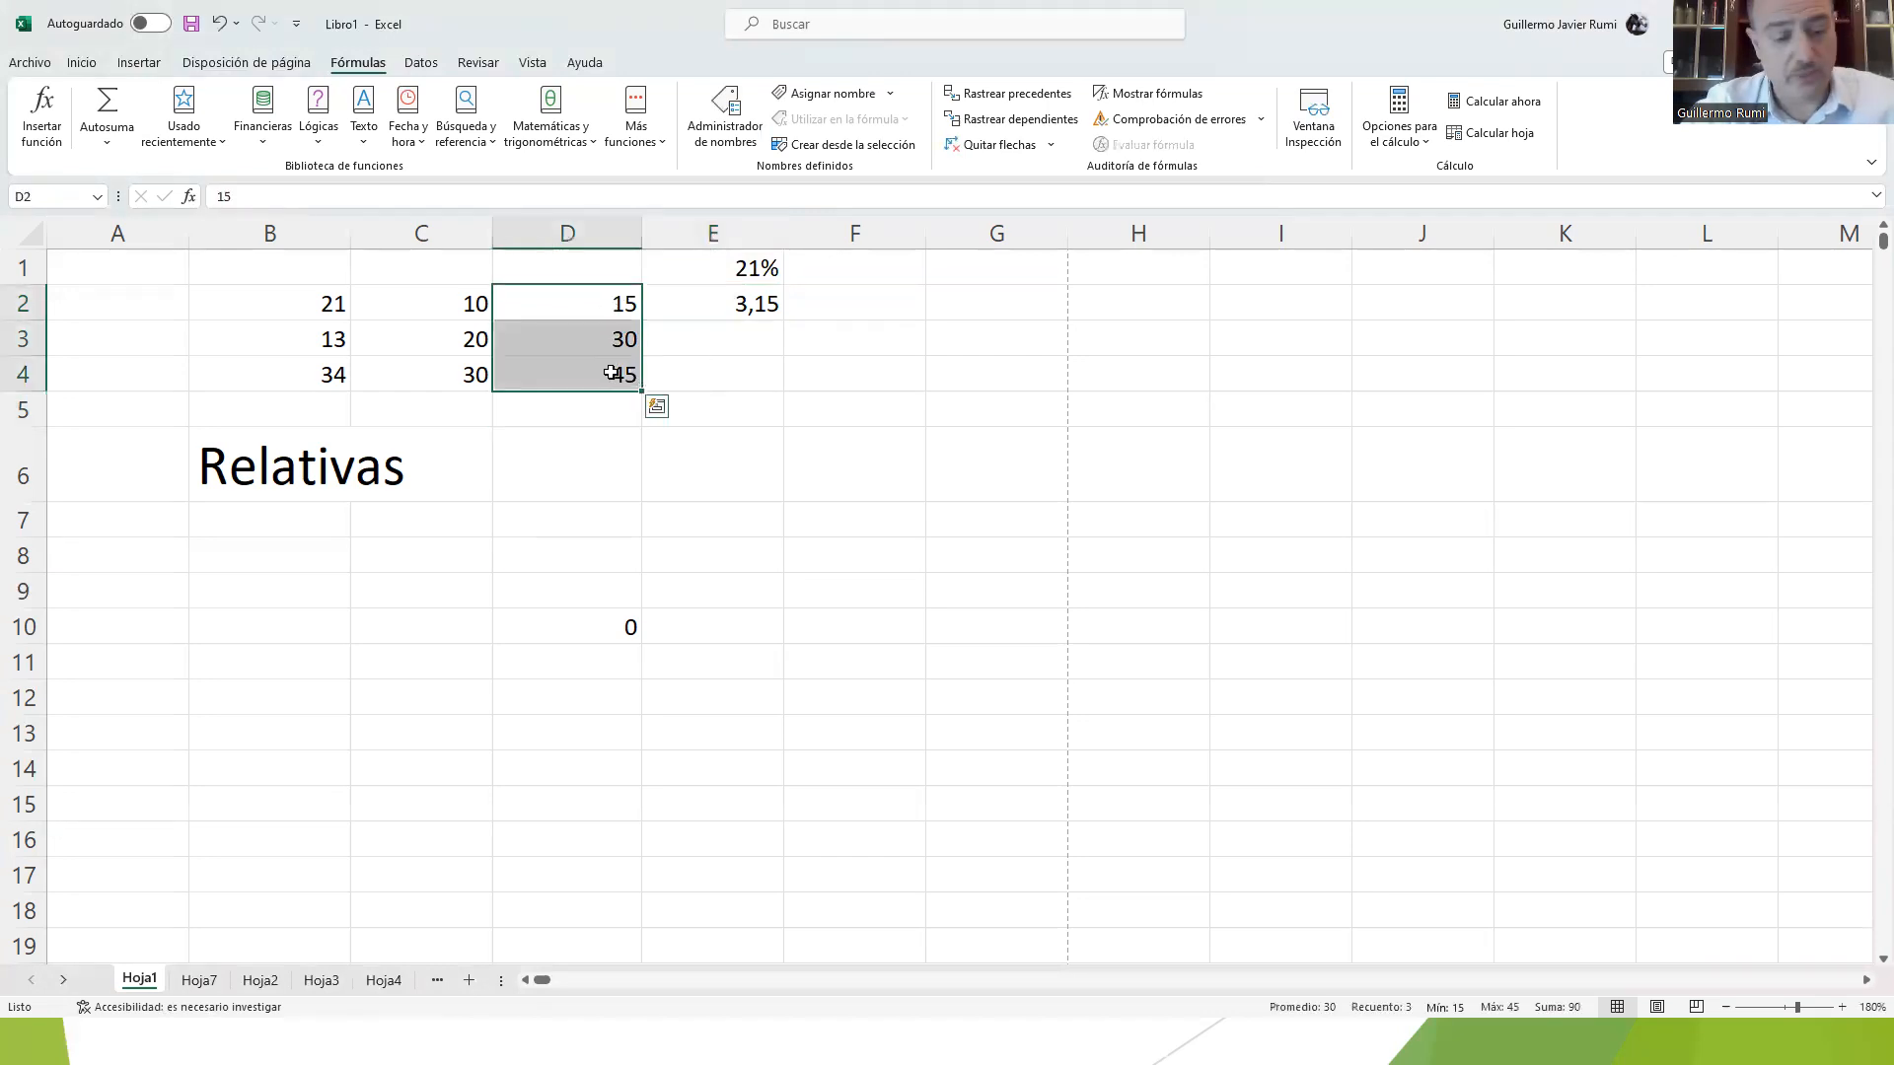
pyautogui.hotkey('ctrl', 'c')
pyautogui.click(592, 407)
pyautogui.hotkey('ctrl', 'v')
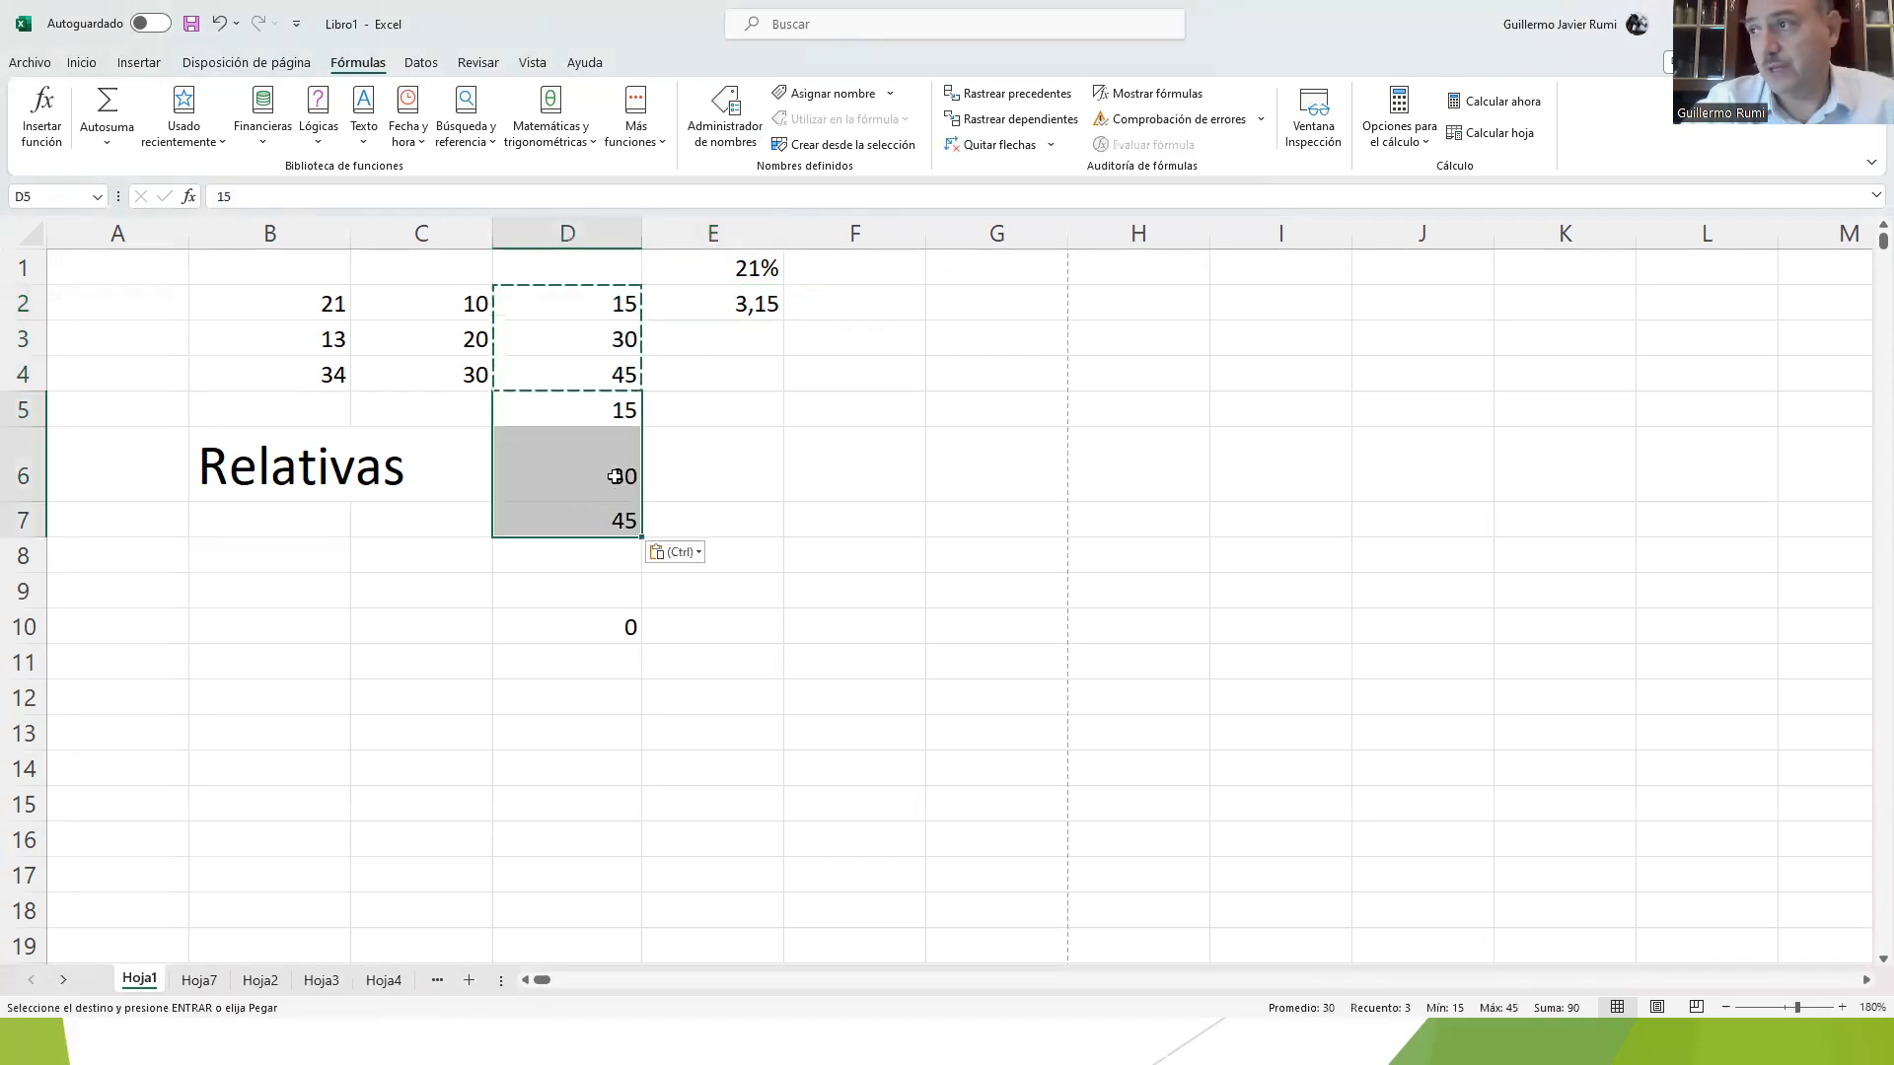
pyautogui.click(587, 567)
pyautogui.hotkey('ctrl', 'v')
pyautogui.click(586, 663)
pyautogui.hotkey('ctrl', 'v')
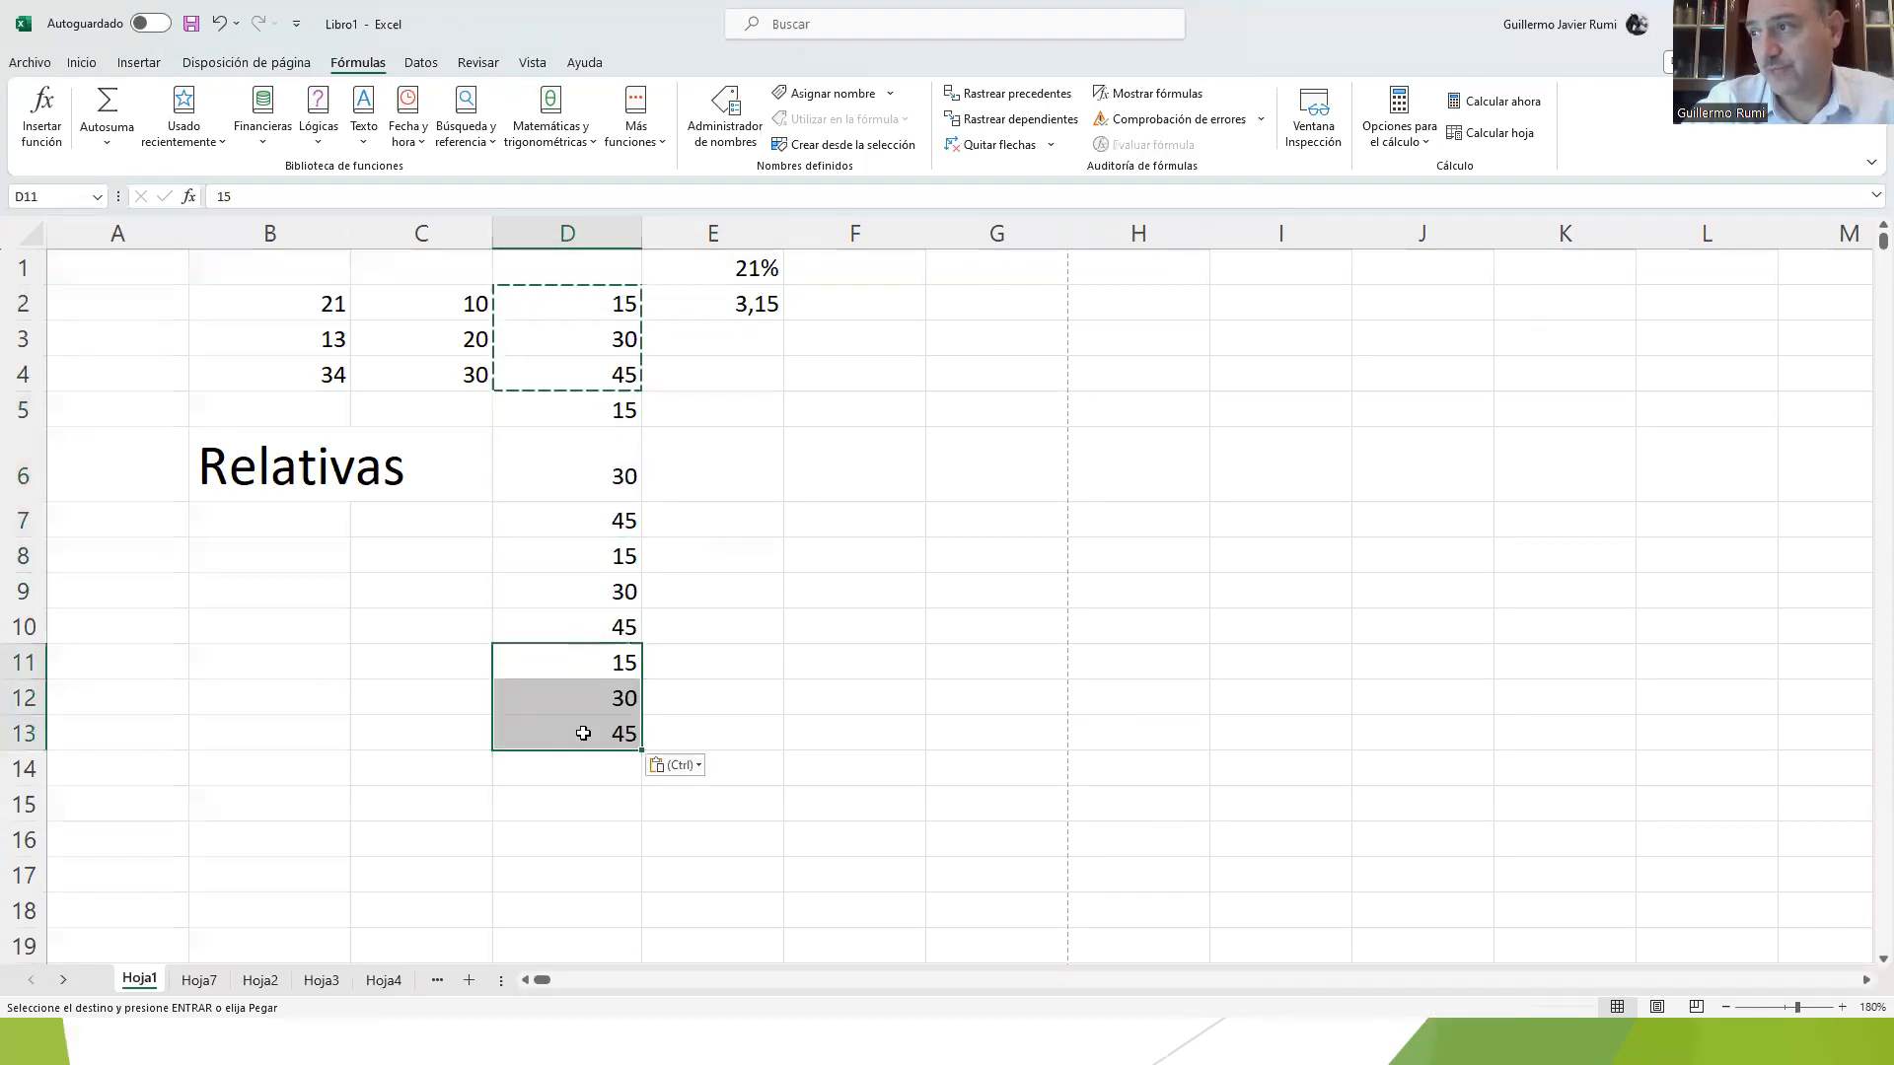
pyautogui.click(590, 768)
pyautogui.hotkey('ctrl', 'v')
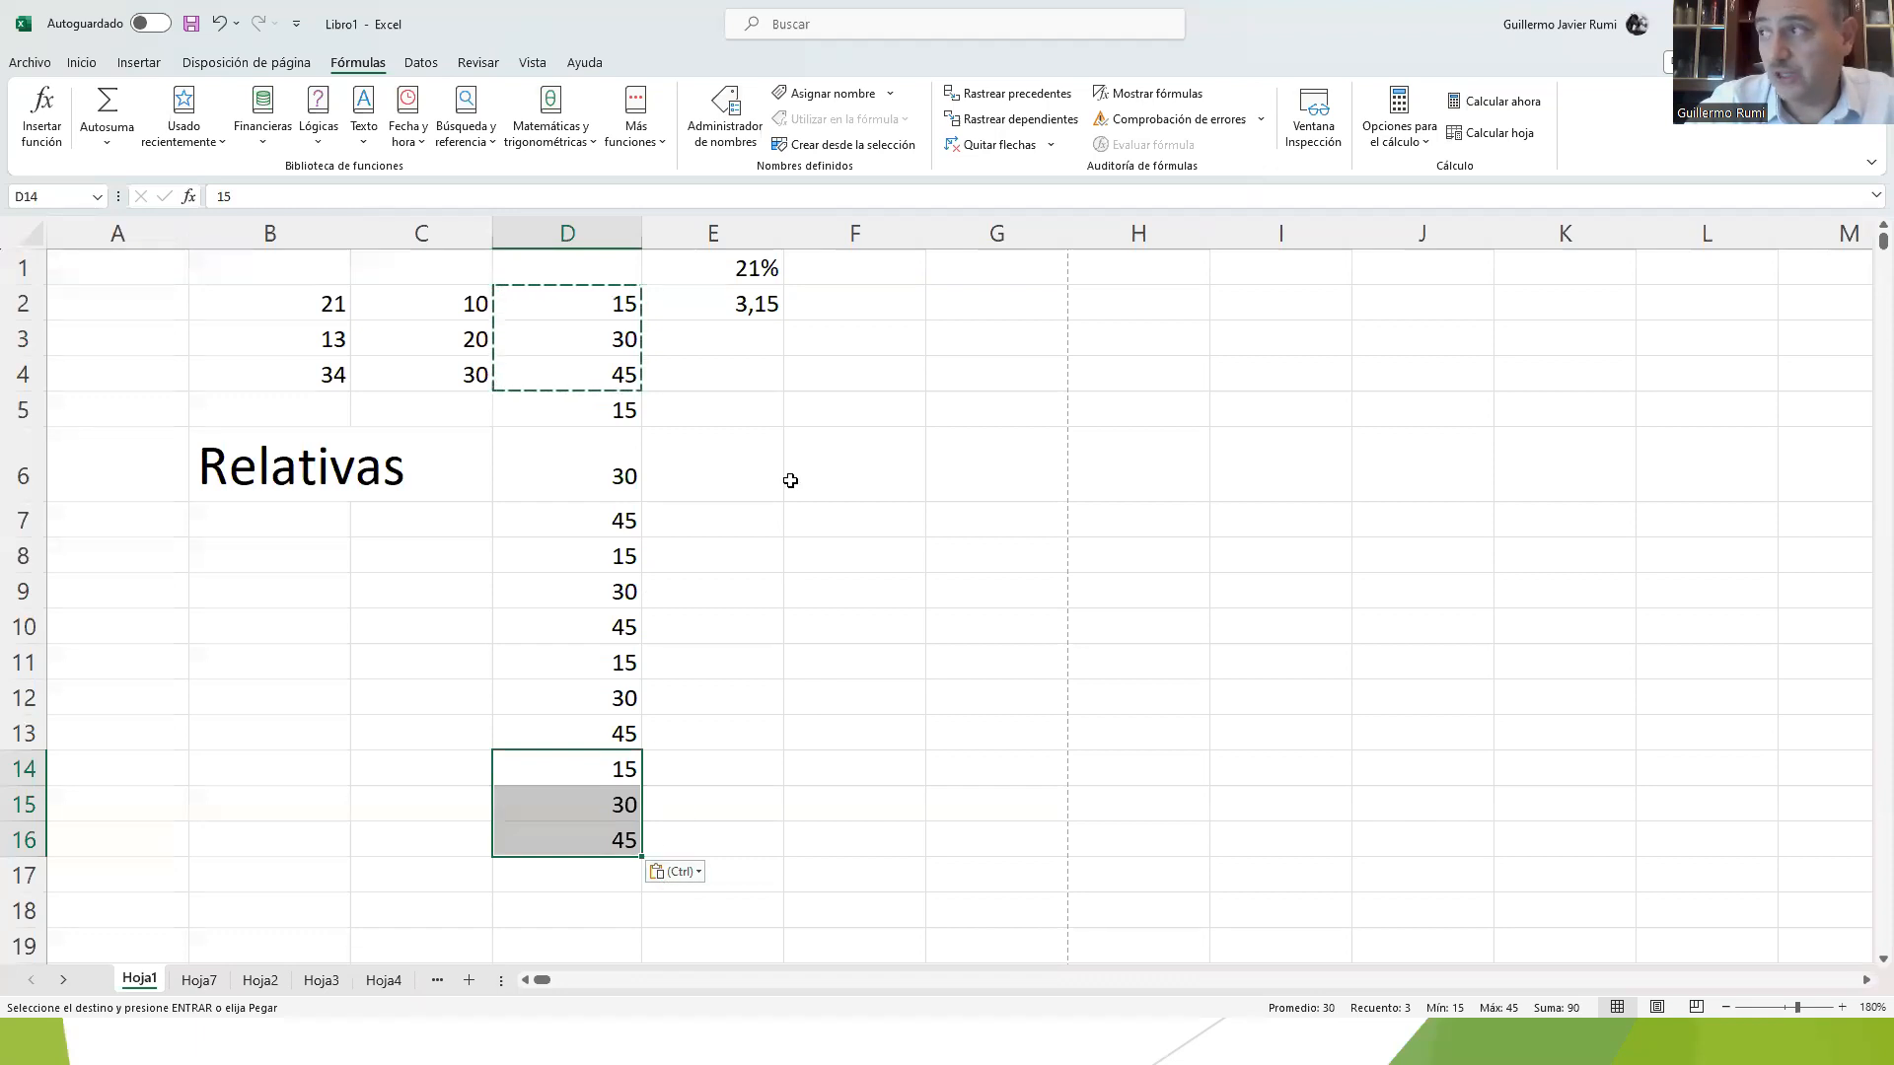
# Step: Fill the formula in E2 down through E16 and undo the fill
pyautogui.click(754, 306)
pyautogui.moveTo(782, 320); pyautogui.dragTo(782, 843)
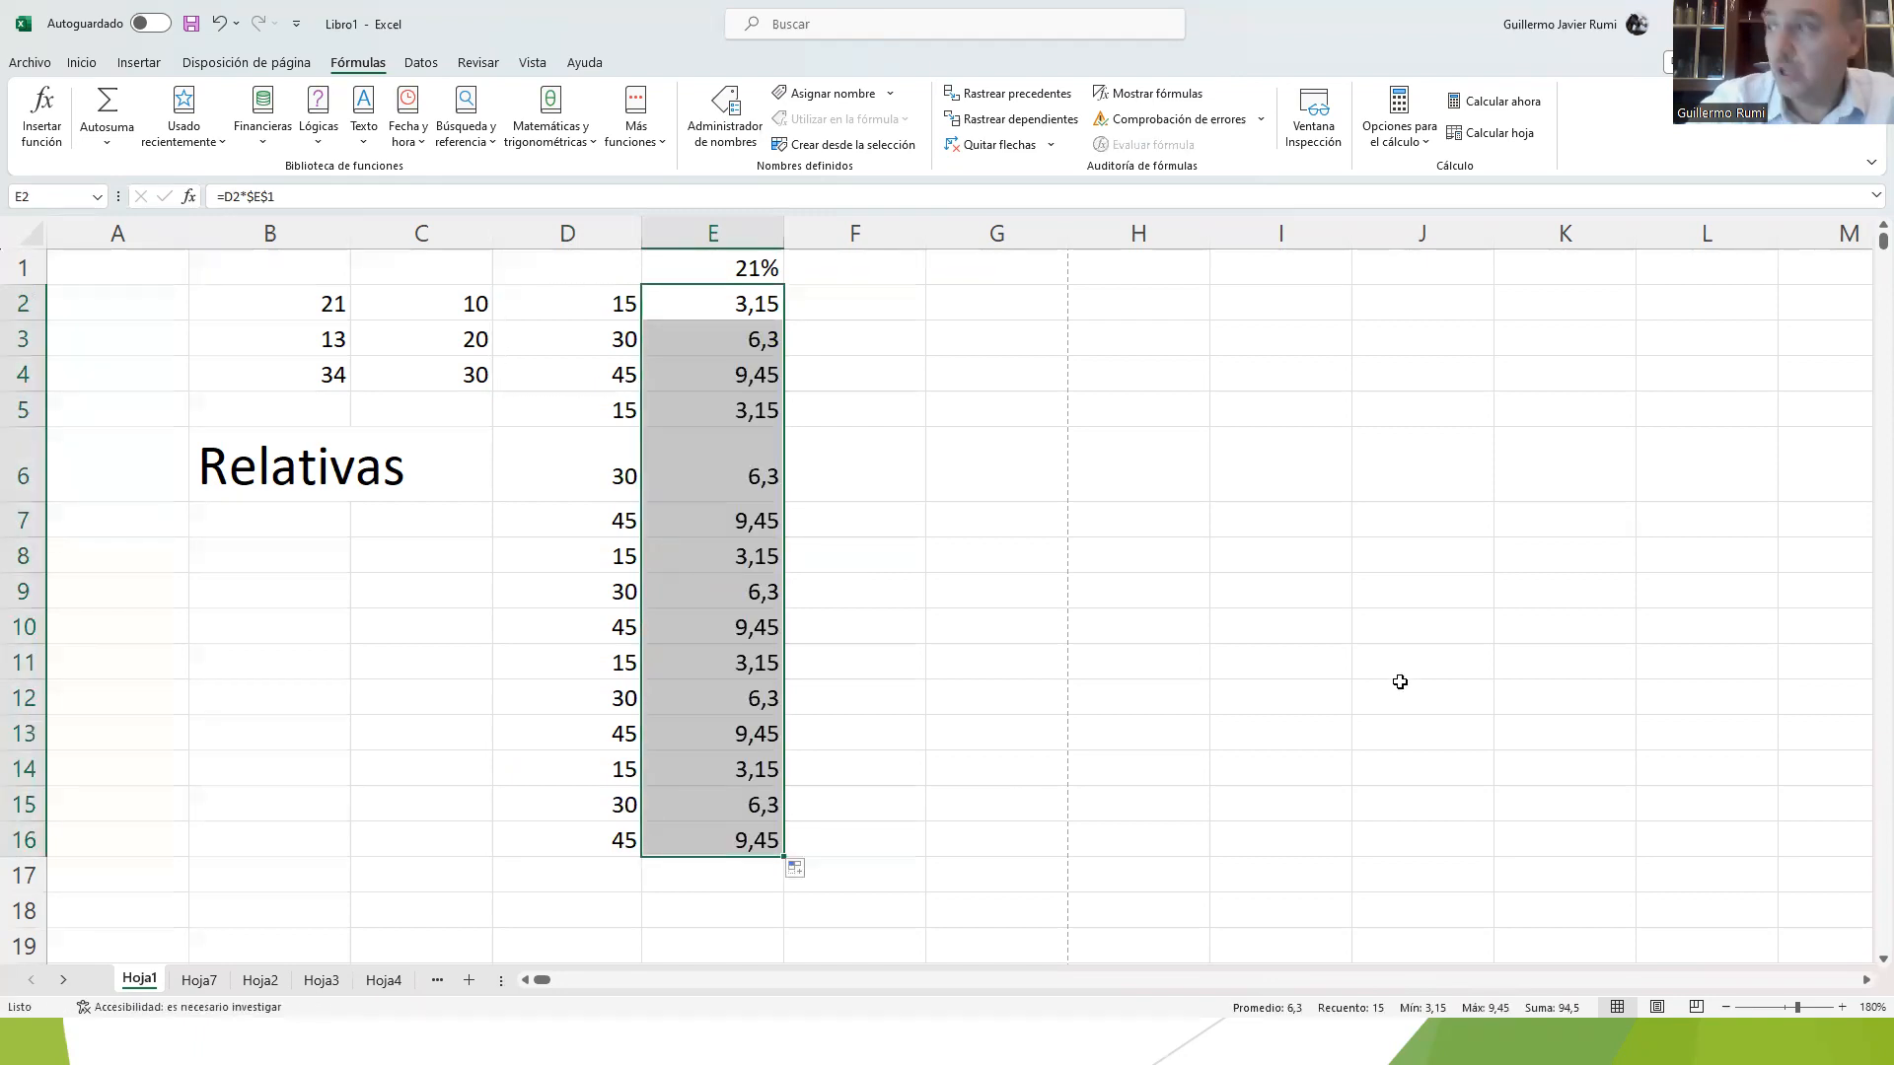
pyautogui.hotkey('ctrl', 'z')
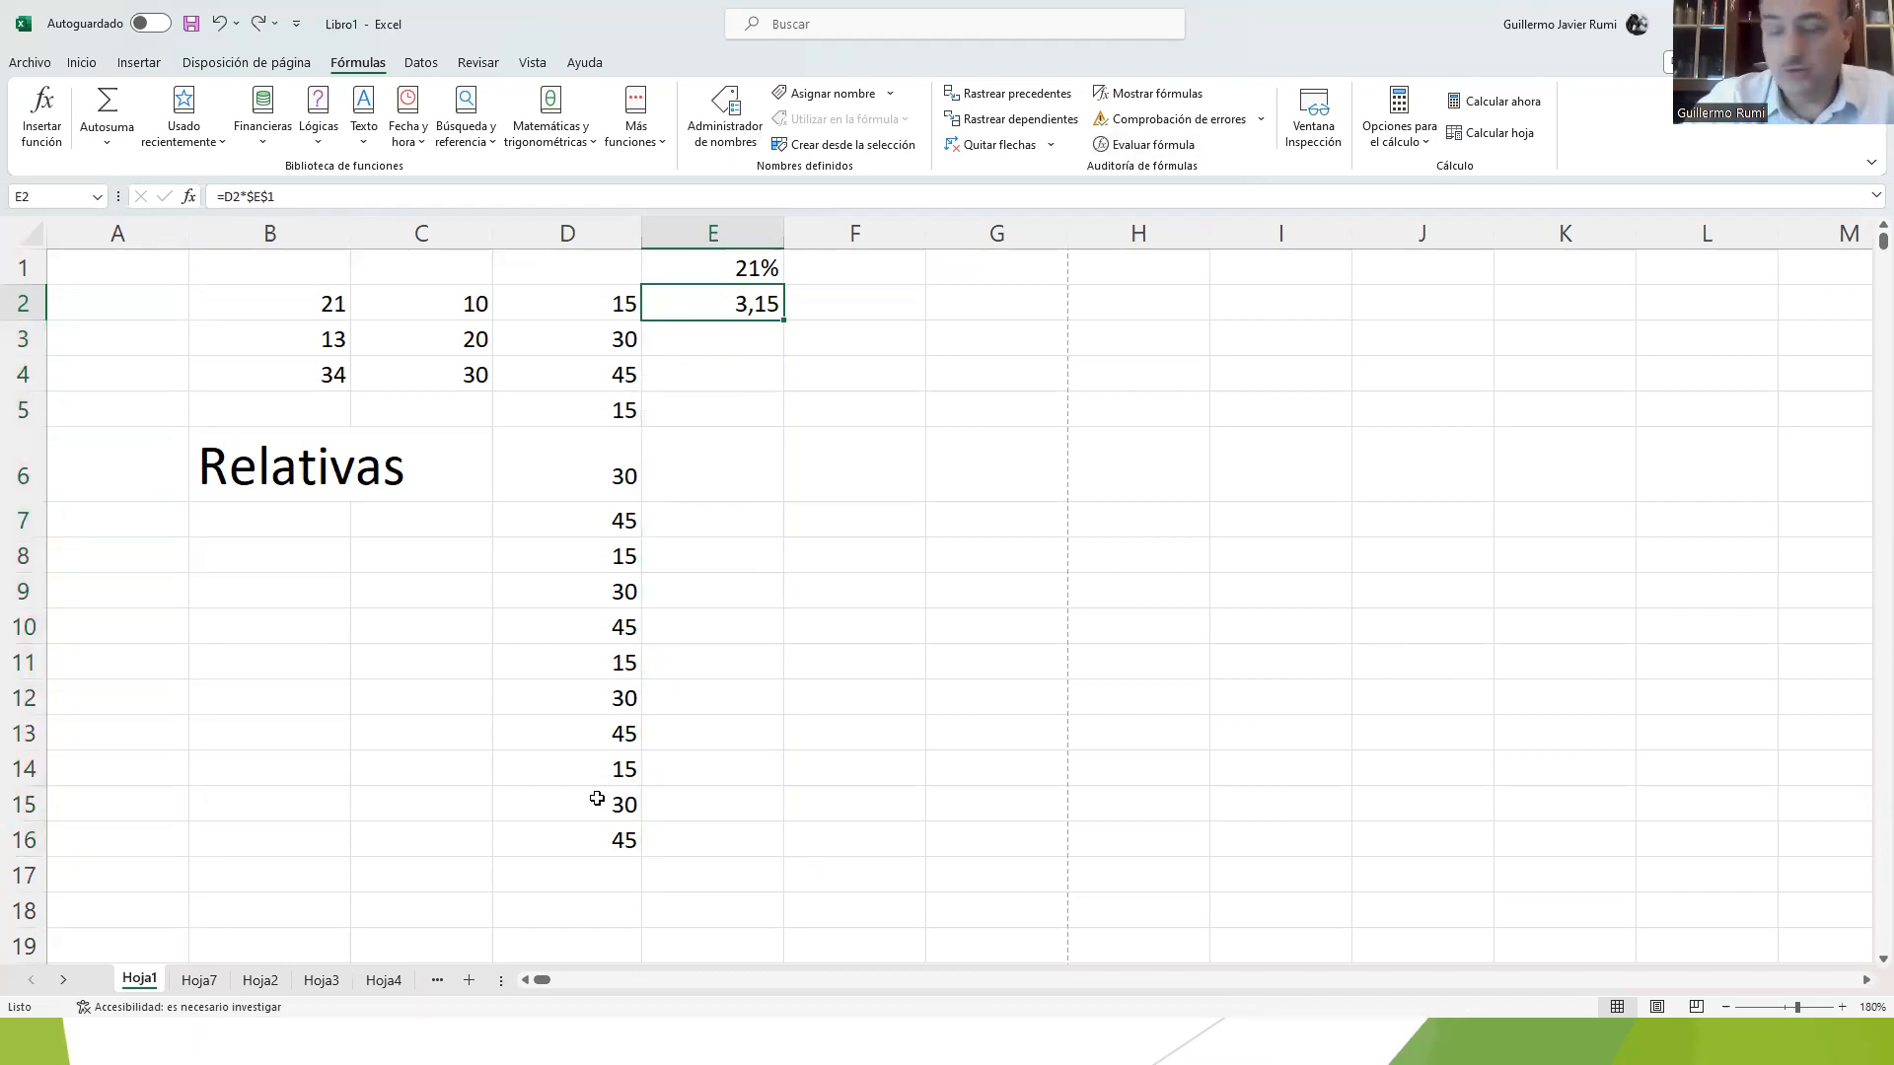
# Step: Autofill E2's formula down along the full length of the adjacent data in column D
pyautogui.doubleClick(784, 322)
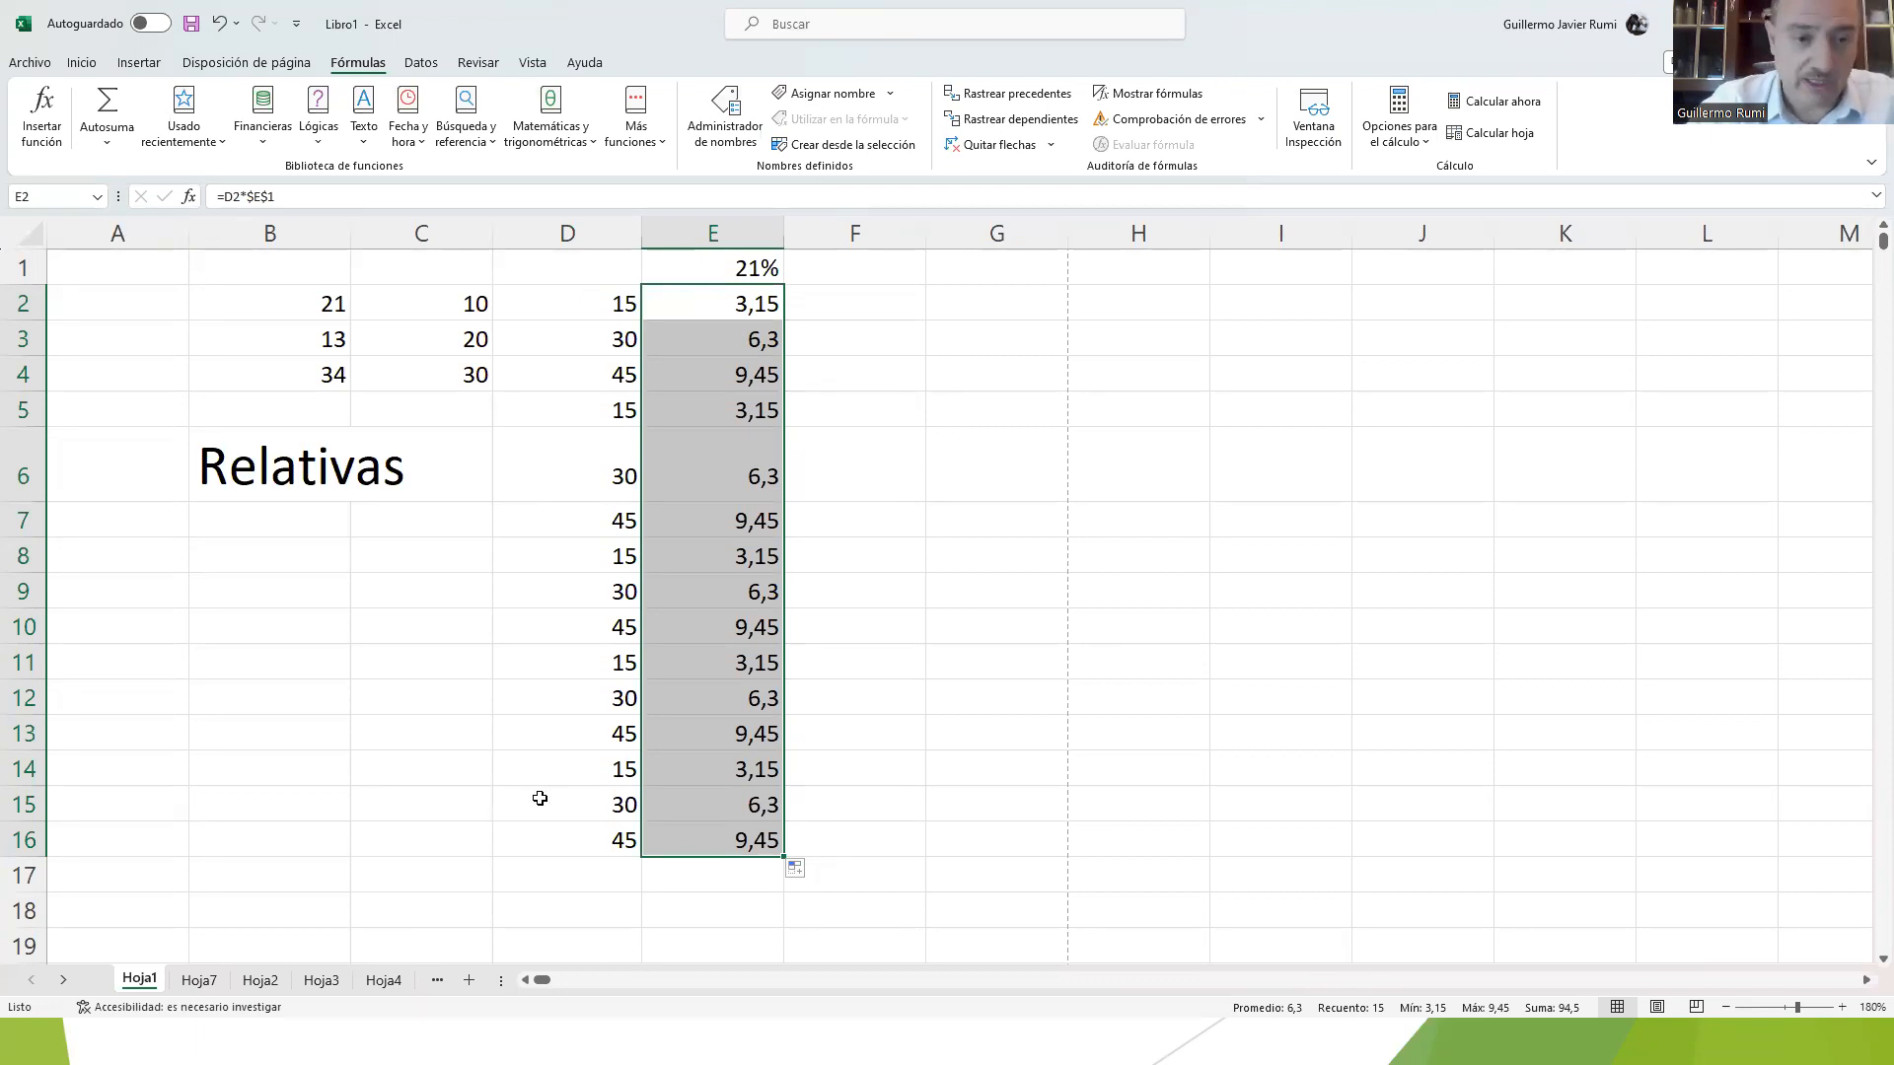
pyautogui.click(706, 308)
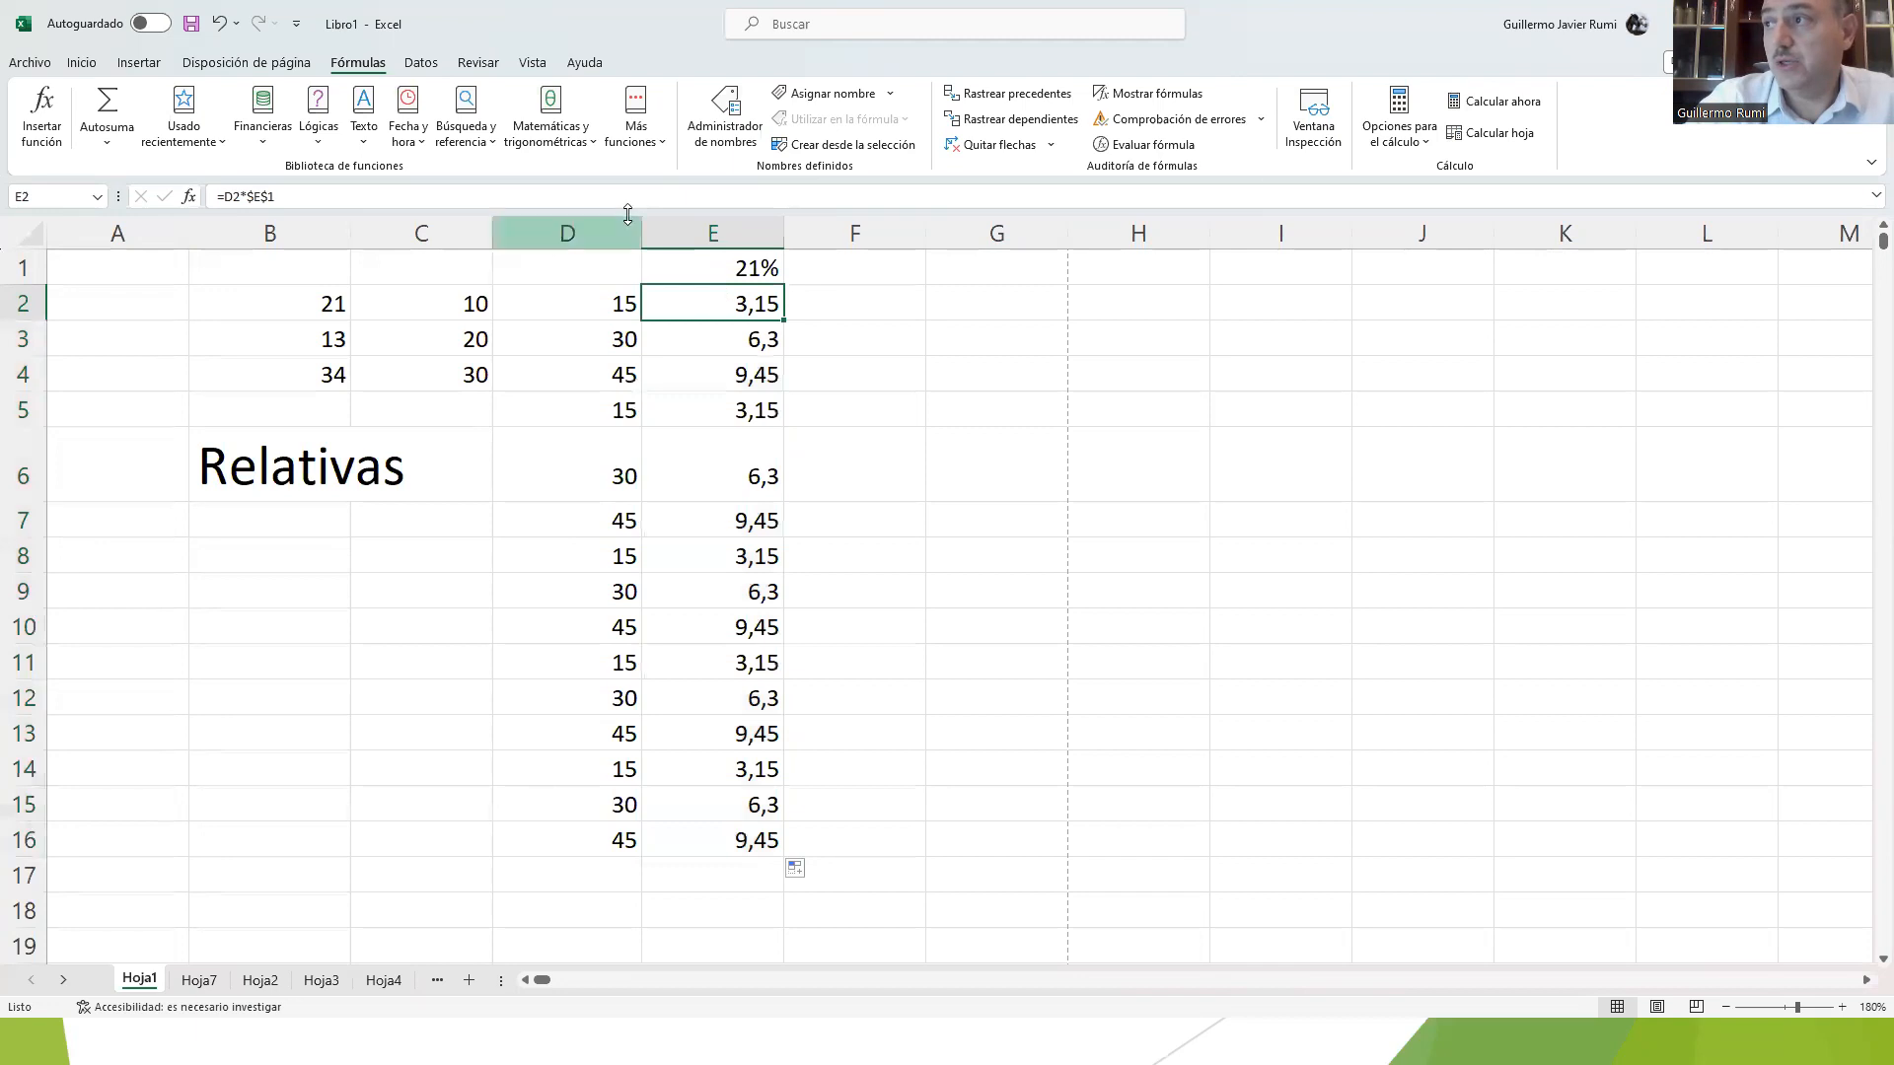
pyautogui.click(685, 229)
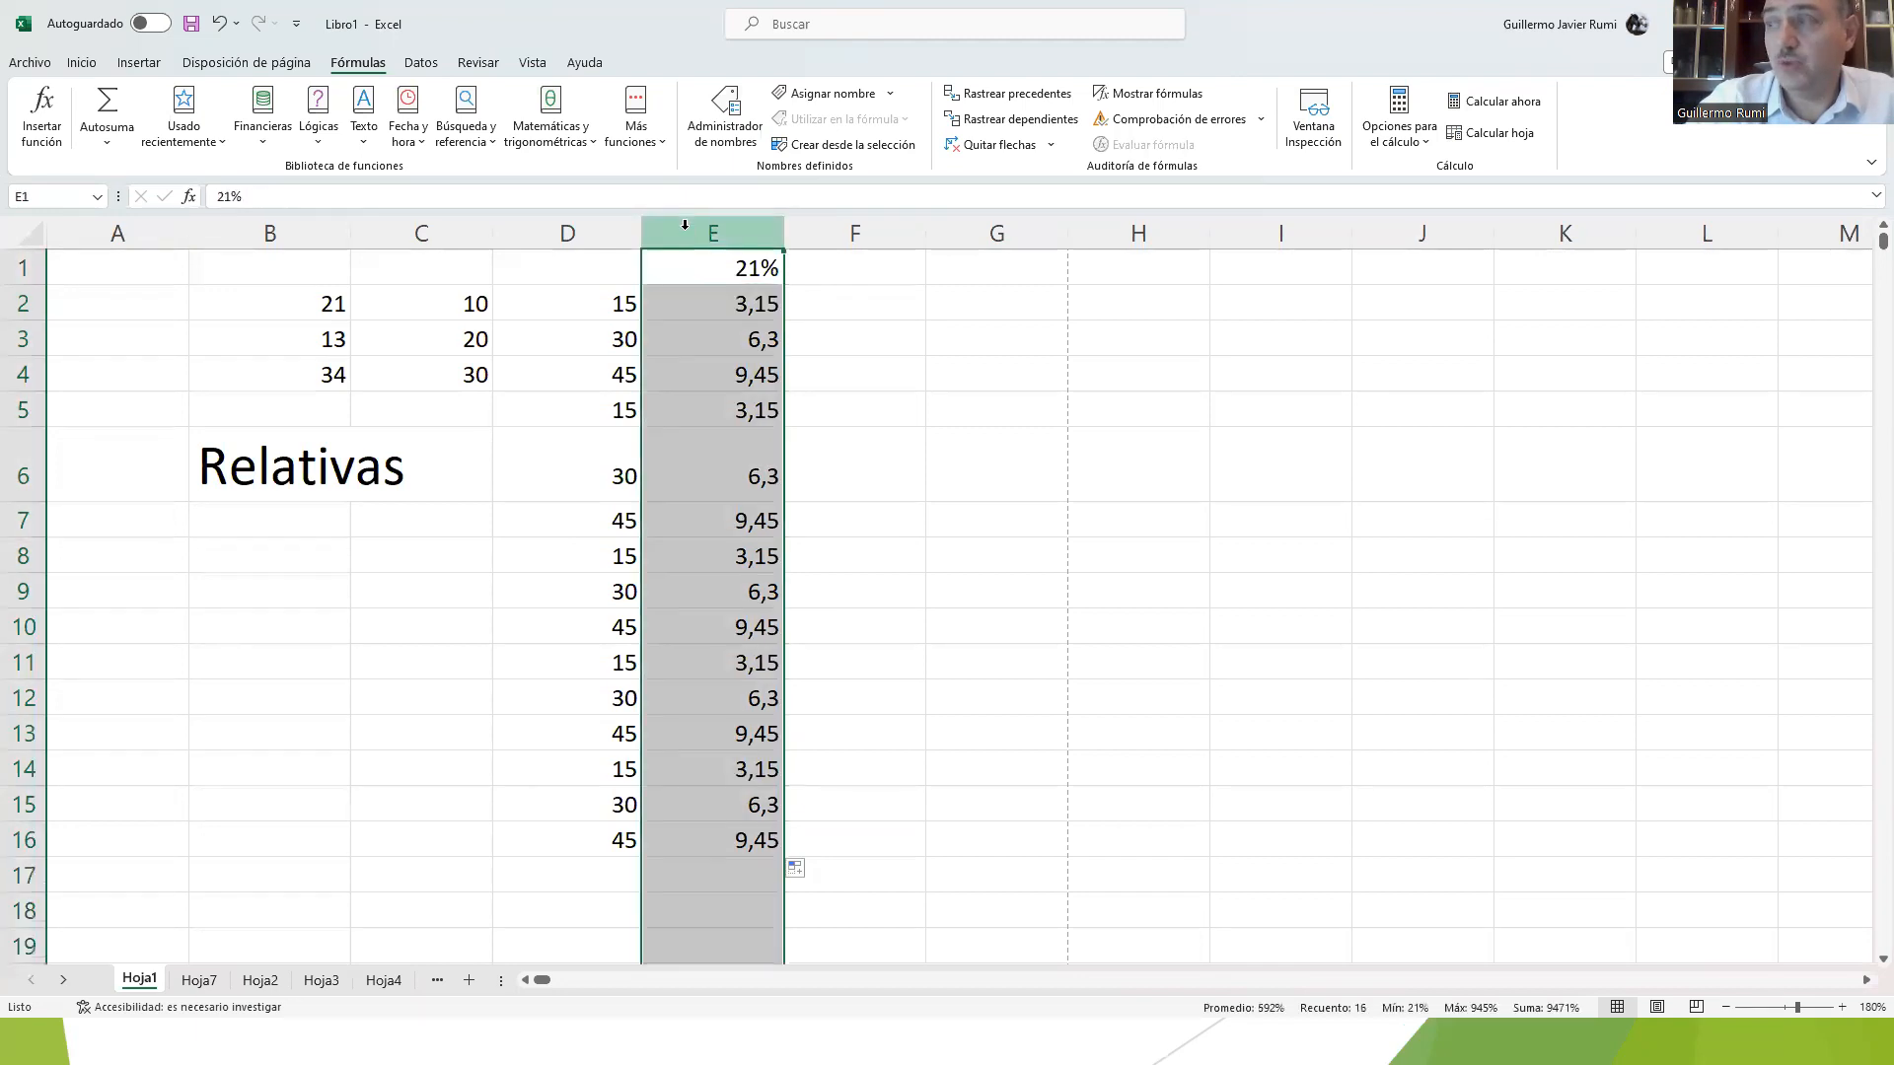
# Step: Clear the copied formulas from E3:E16, leaving the formula in E2
pyautogui.click(774, 484)
pyautogui.moveTo(732, 333); pyautogui.dragTo(692, 831)
pyautogui.press('Delete')
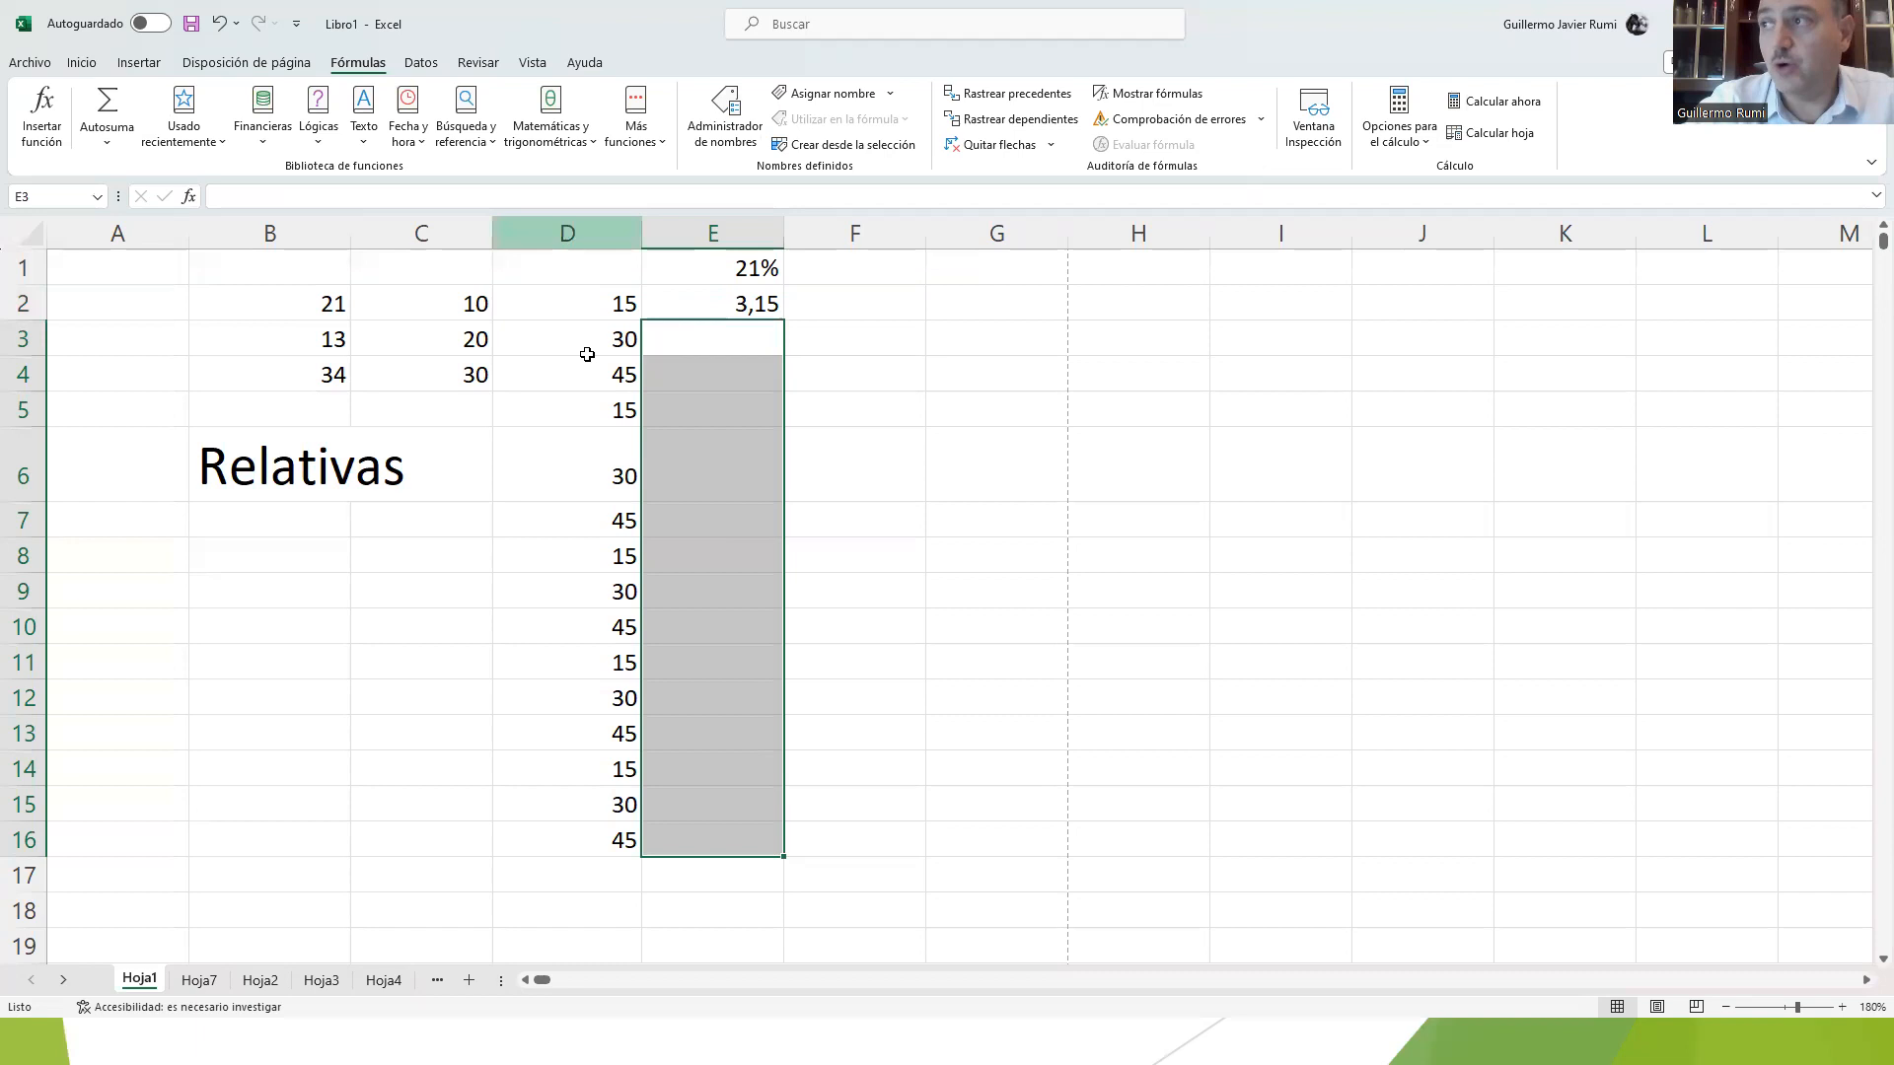
pyautogui.click(845, 352)
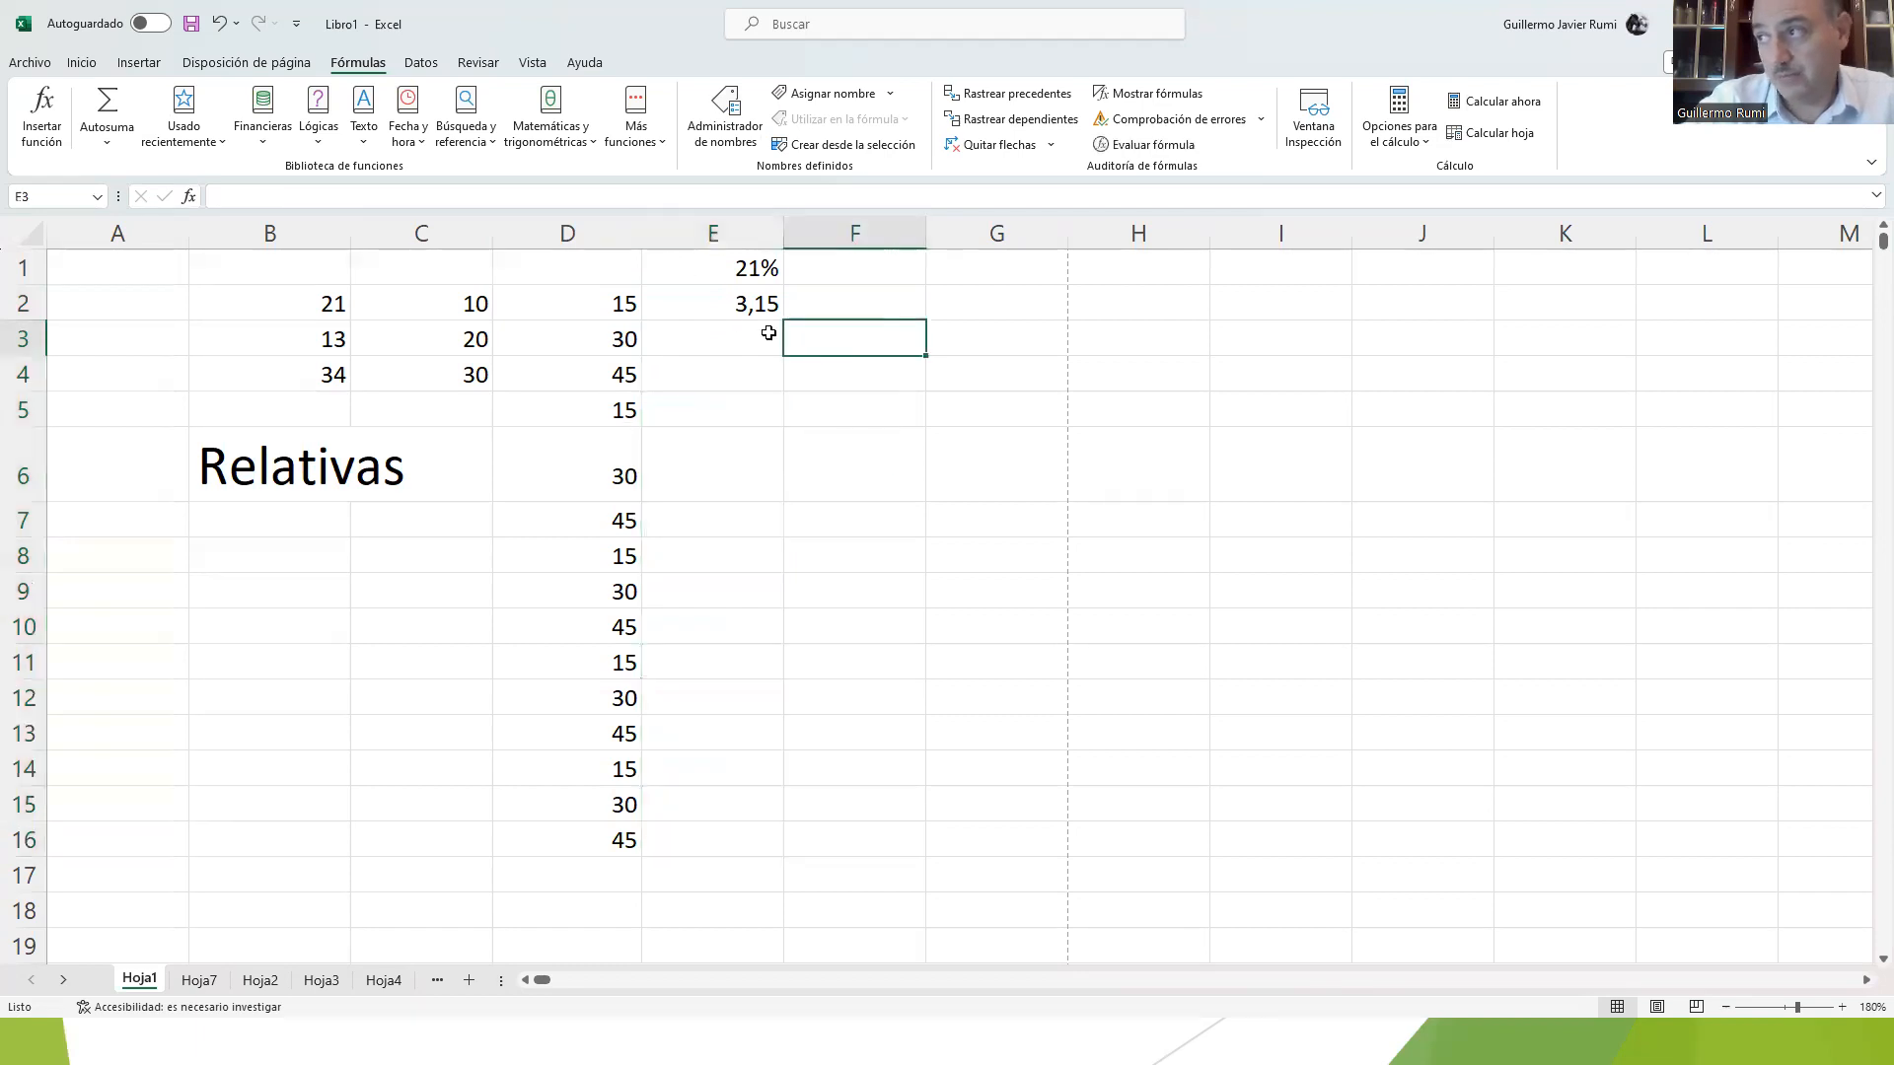
pyautogui.click(680, 231)
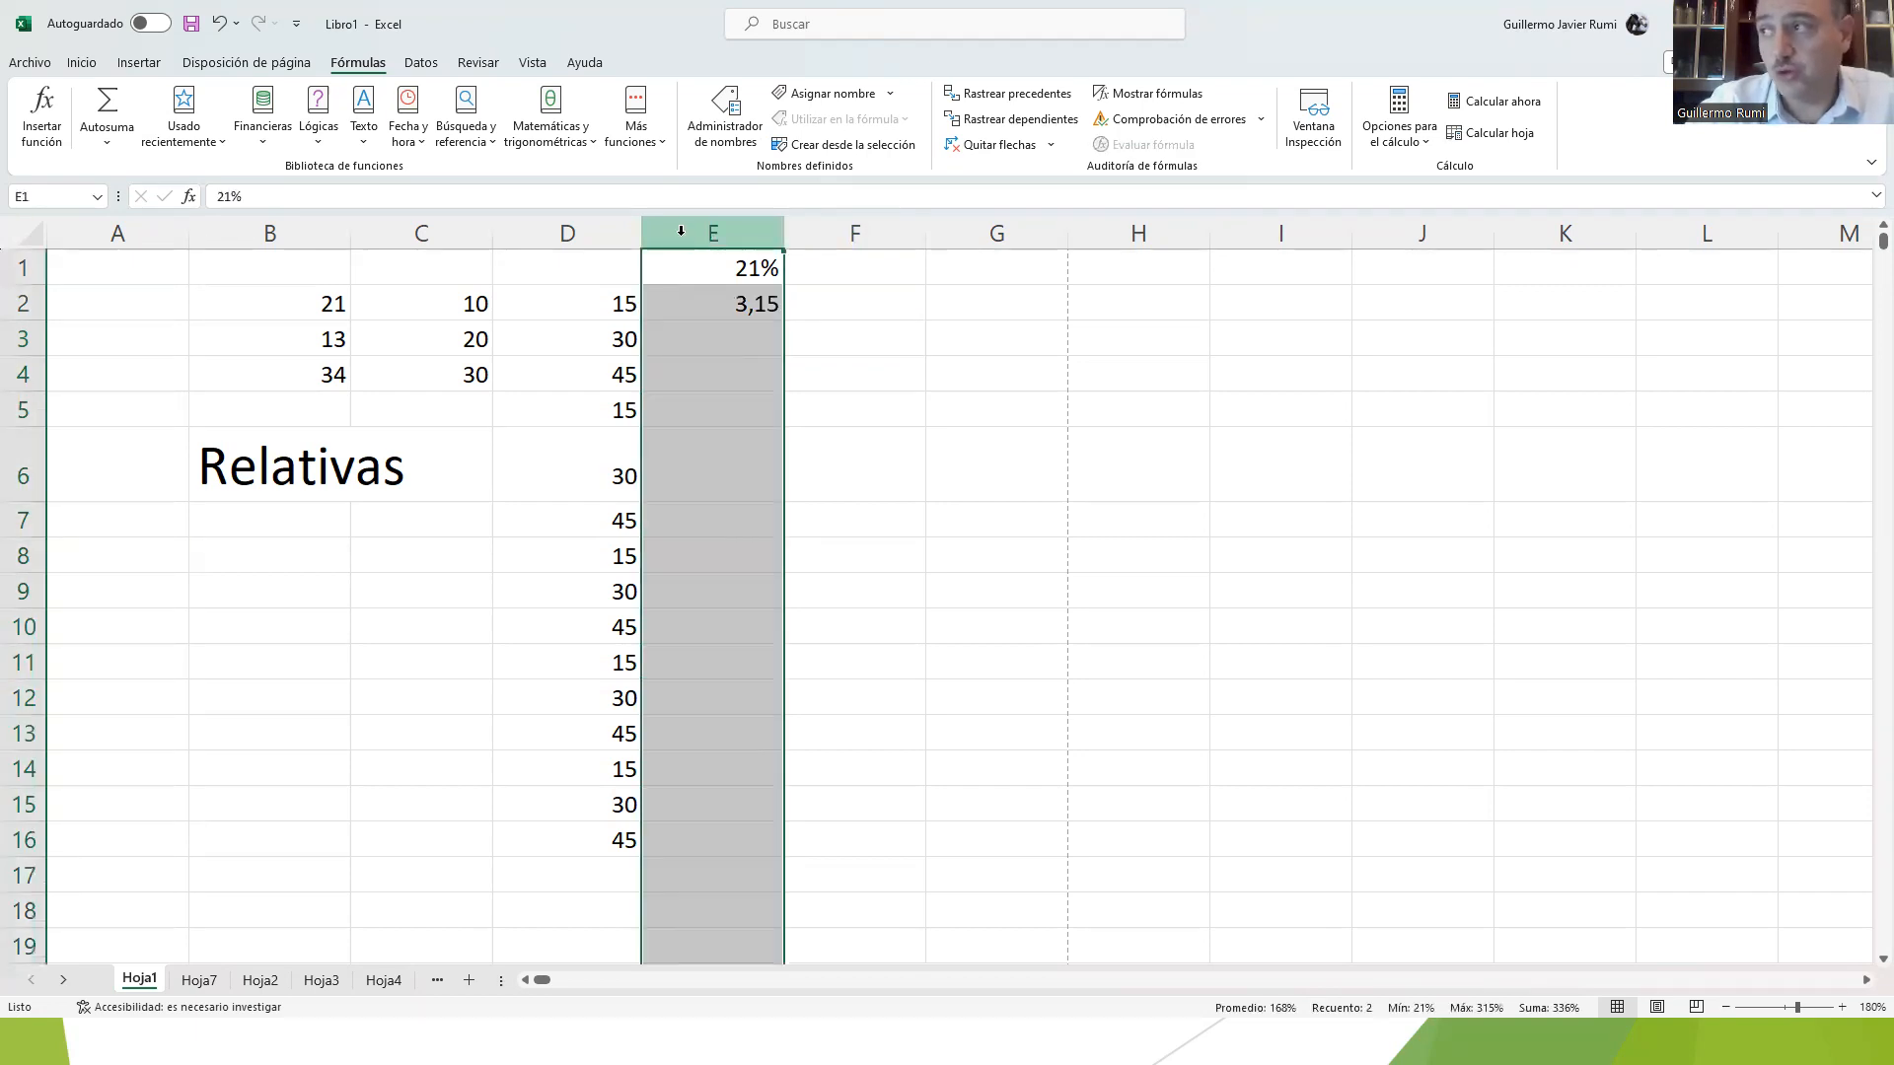
pyautogui.rightClick(681, 233)
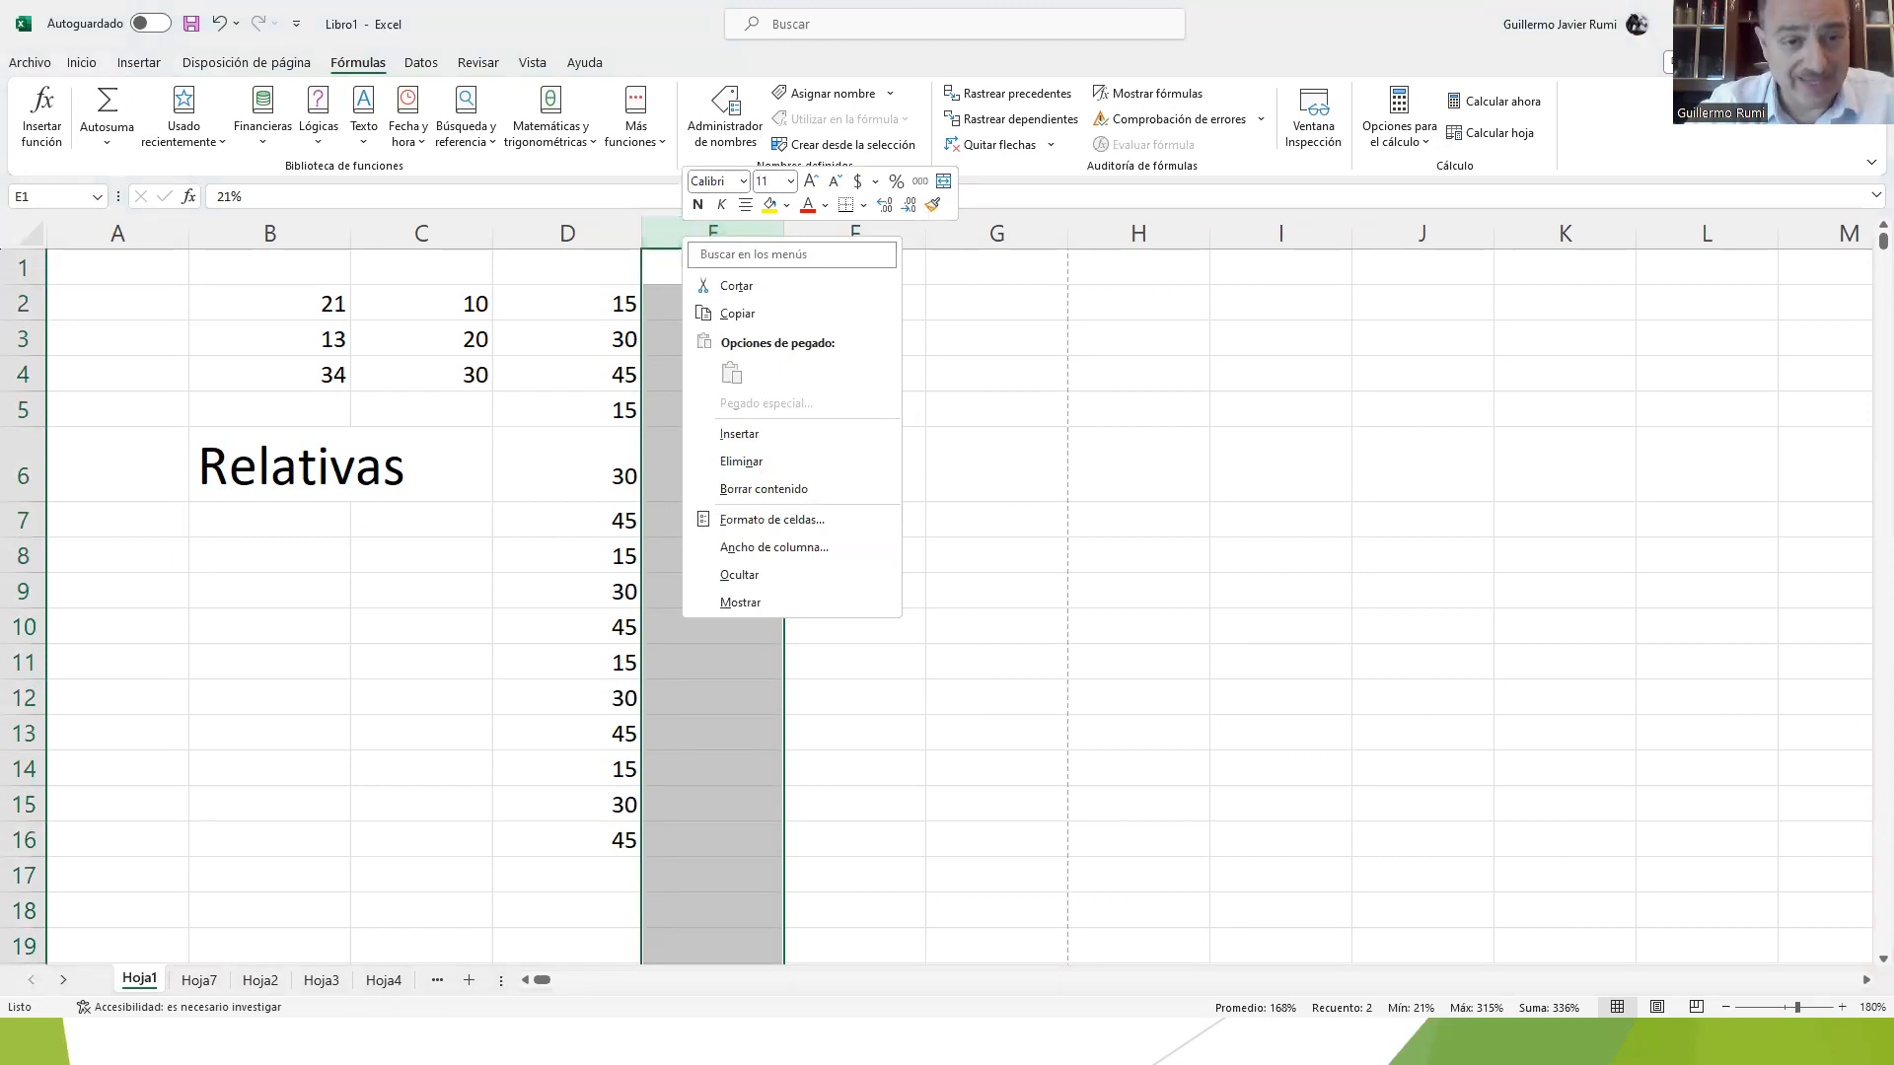
pyautogui.hotkey('alt', 'Tab')
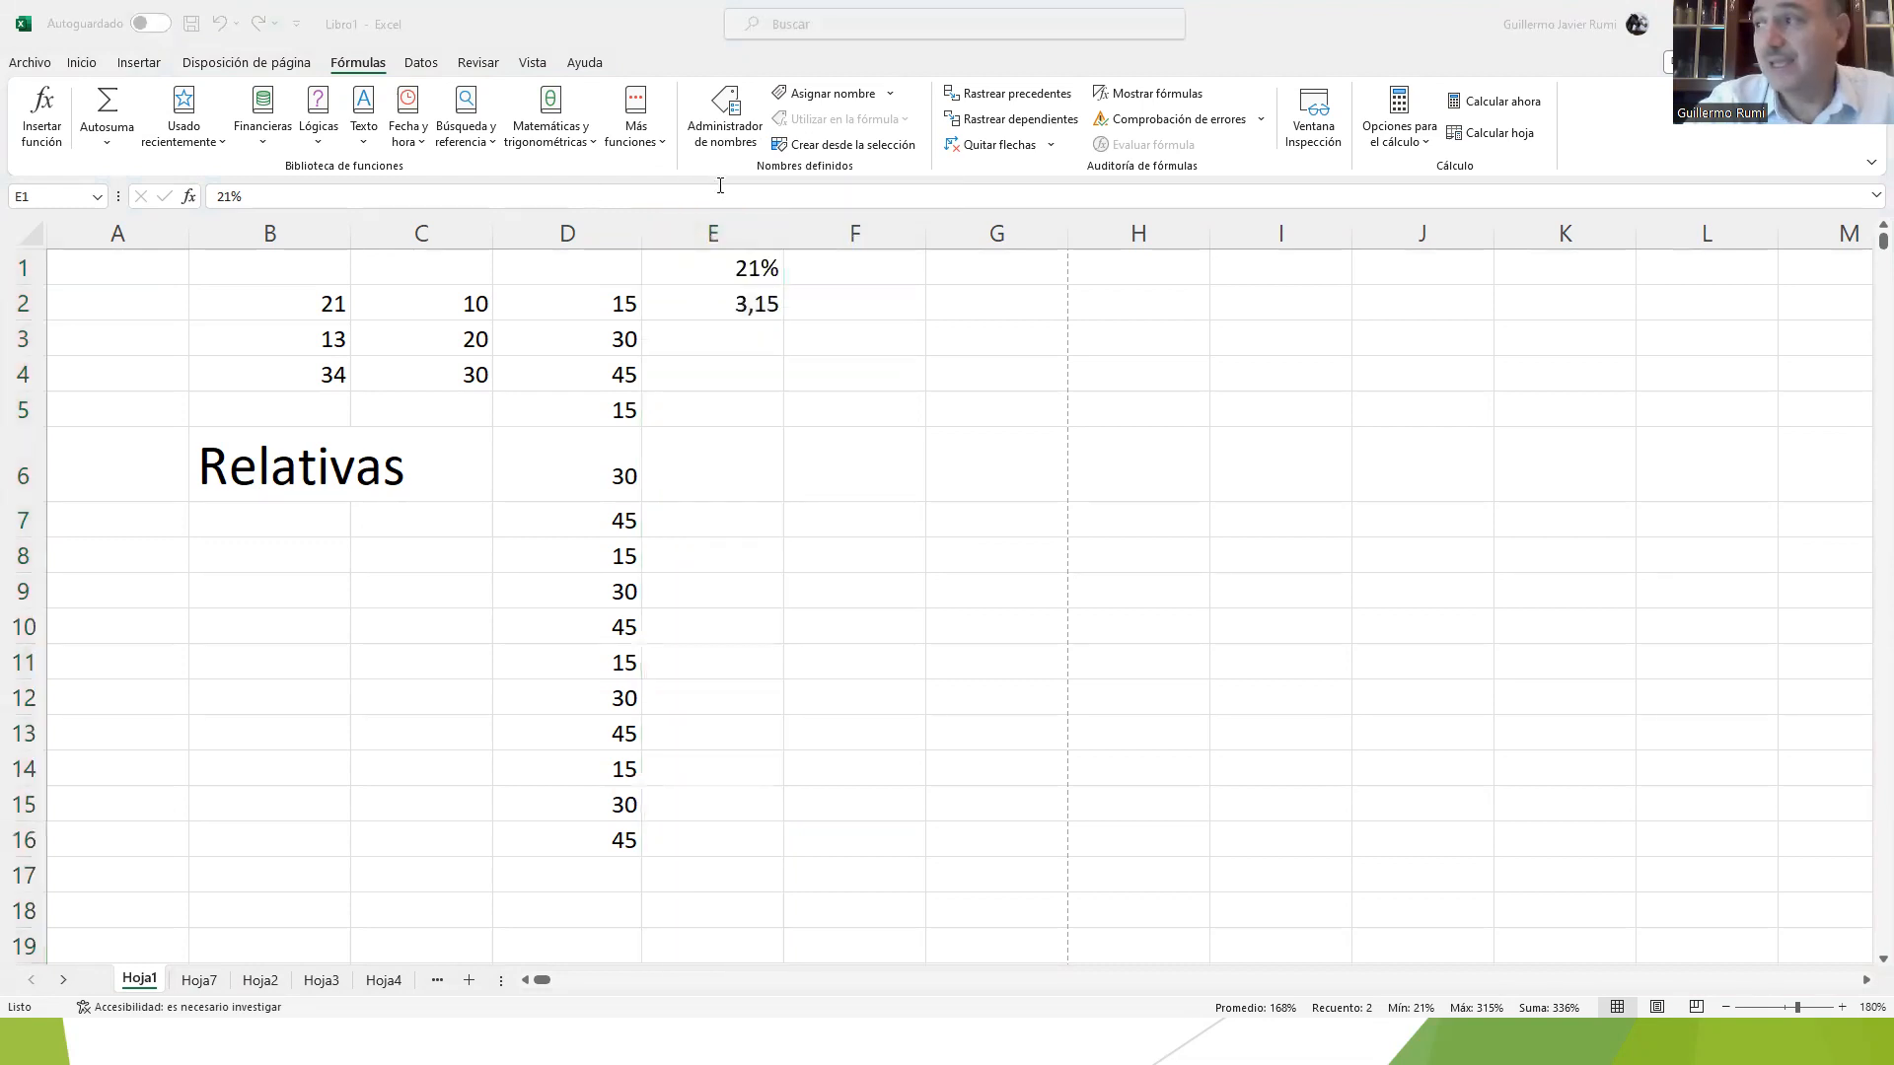
# Step: Try to insert a new column before column E
pyautogui.click(721, 223)
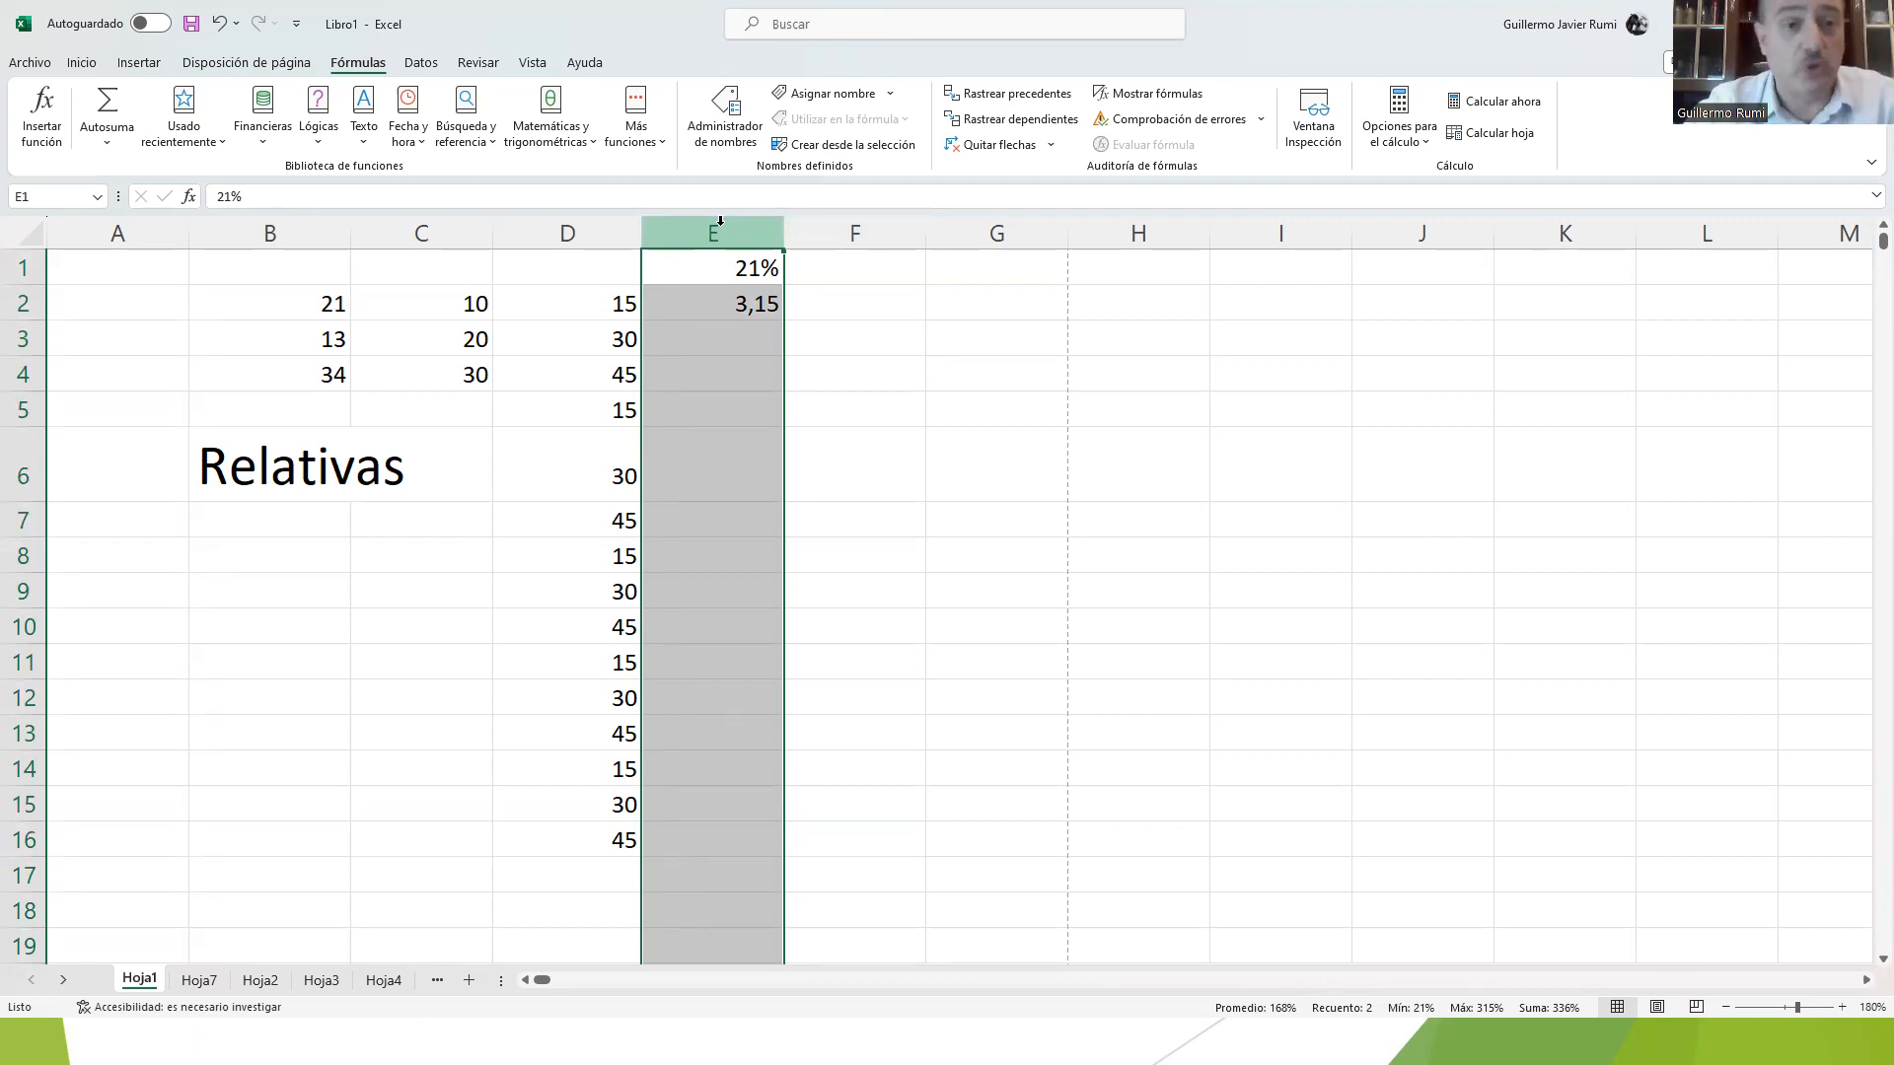
pyautogui.rightClick(722, 227)
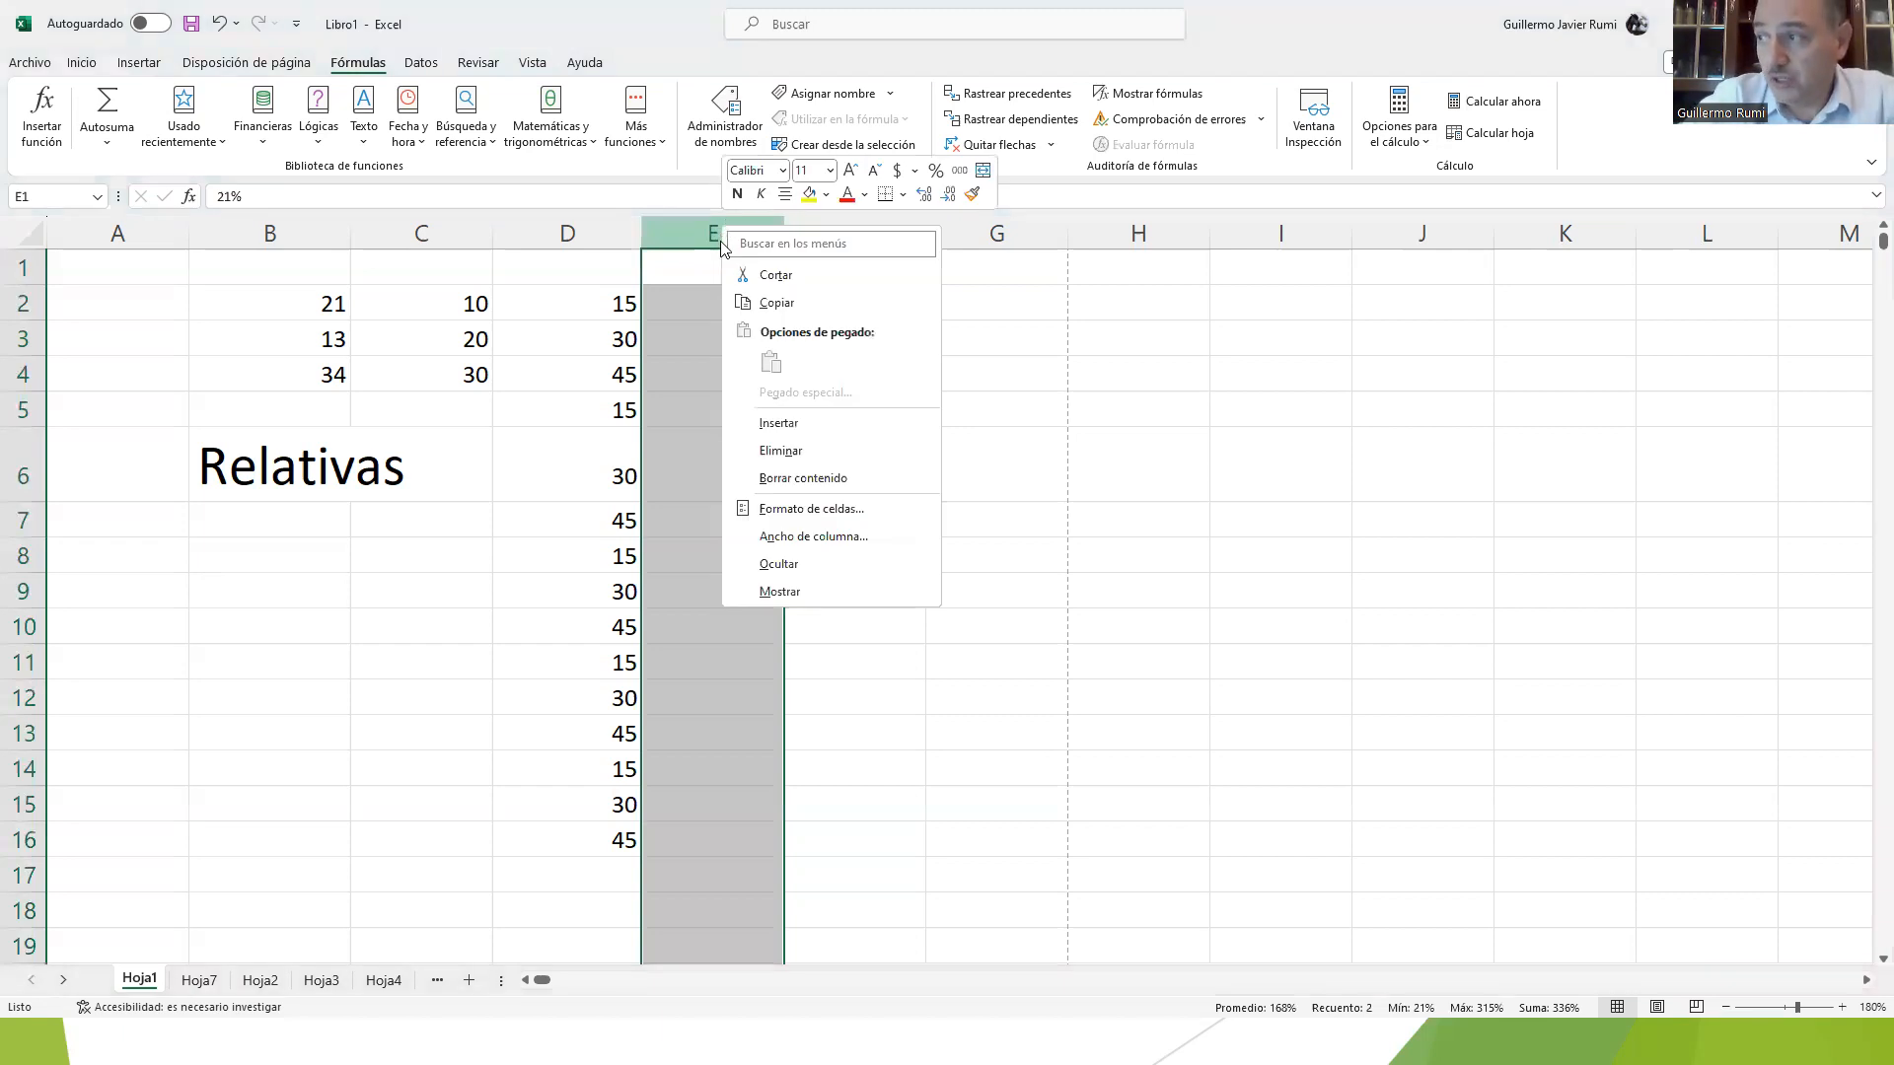
pyautogui.click(766, 424)
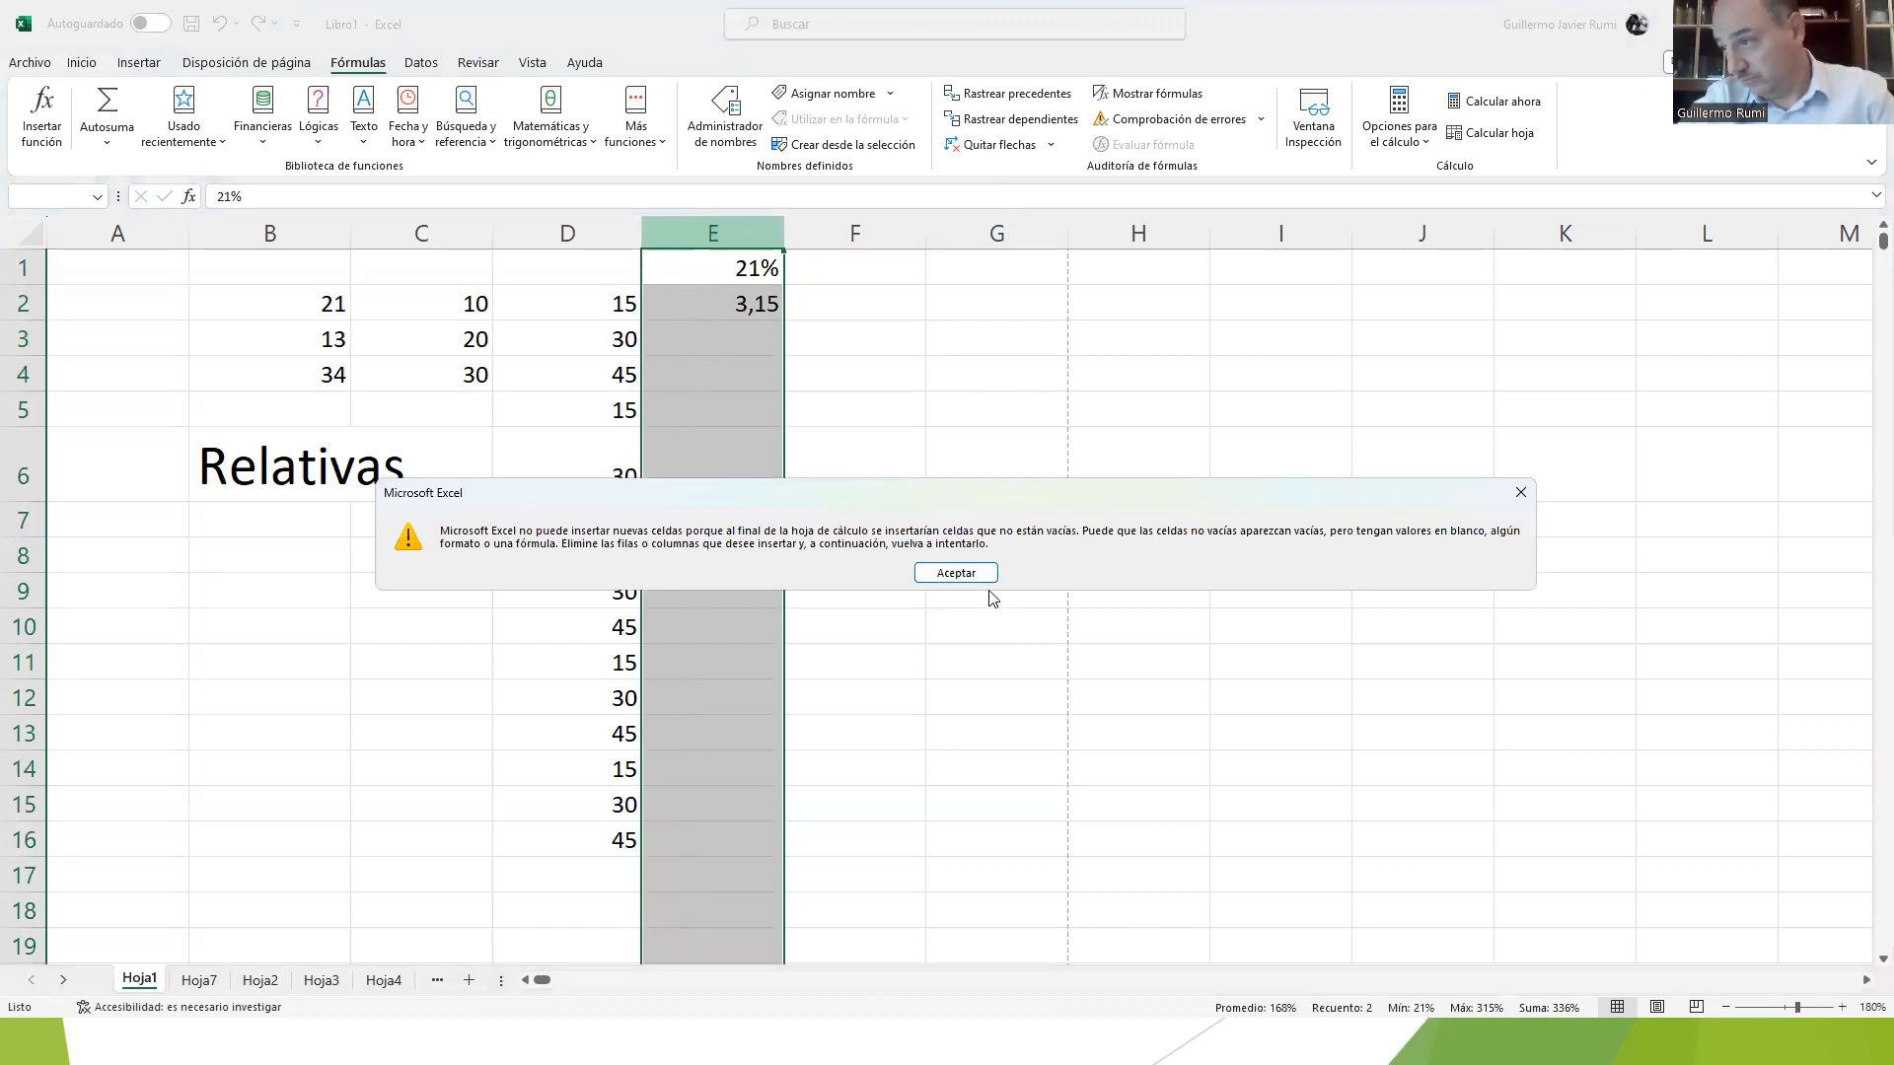
pyautogui.click(963, 578)
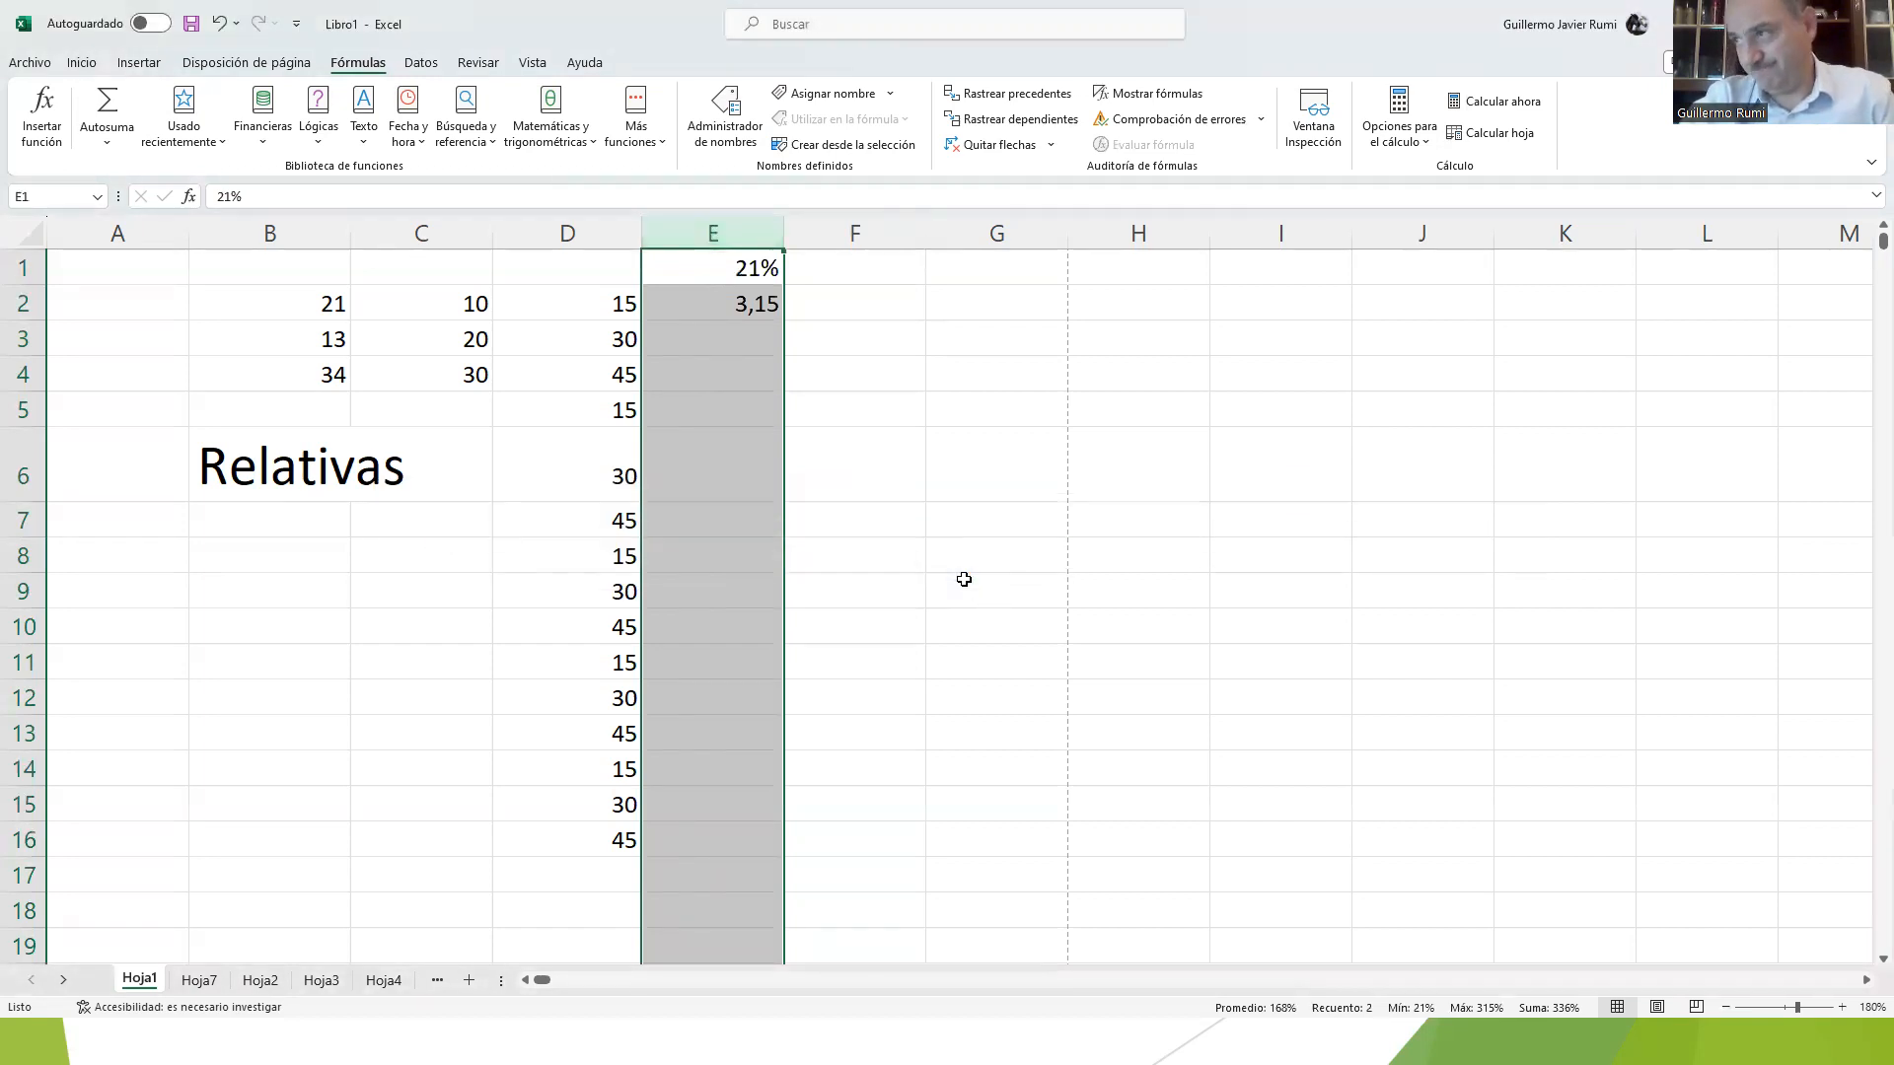
# Step: Go to the last cell of the sheet, XFD1048576, and delete its formula
pyautogui.click(854, 234)
pyautogui.moveTo(854, 238); pyautogui.dragTo(1486, 246)
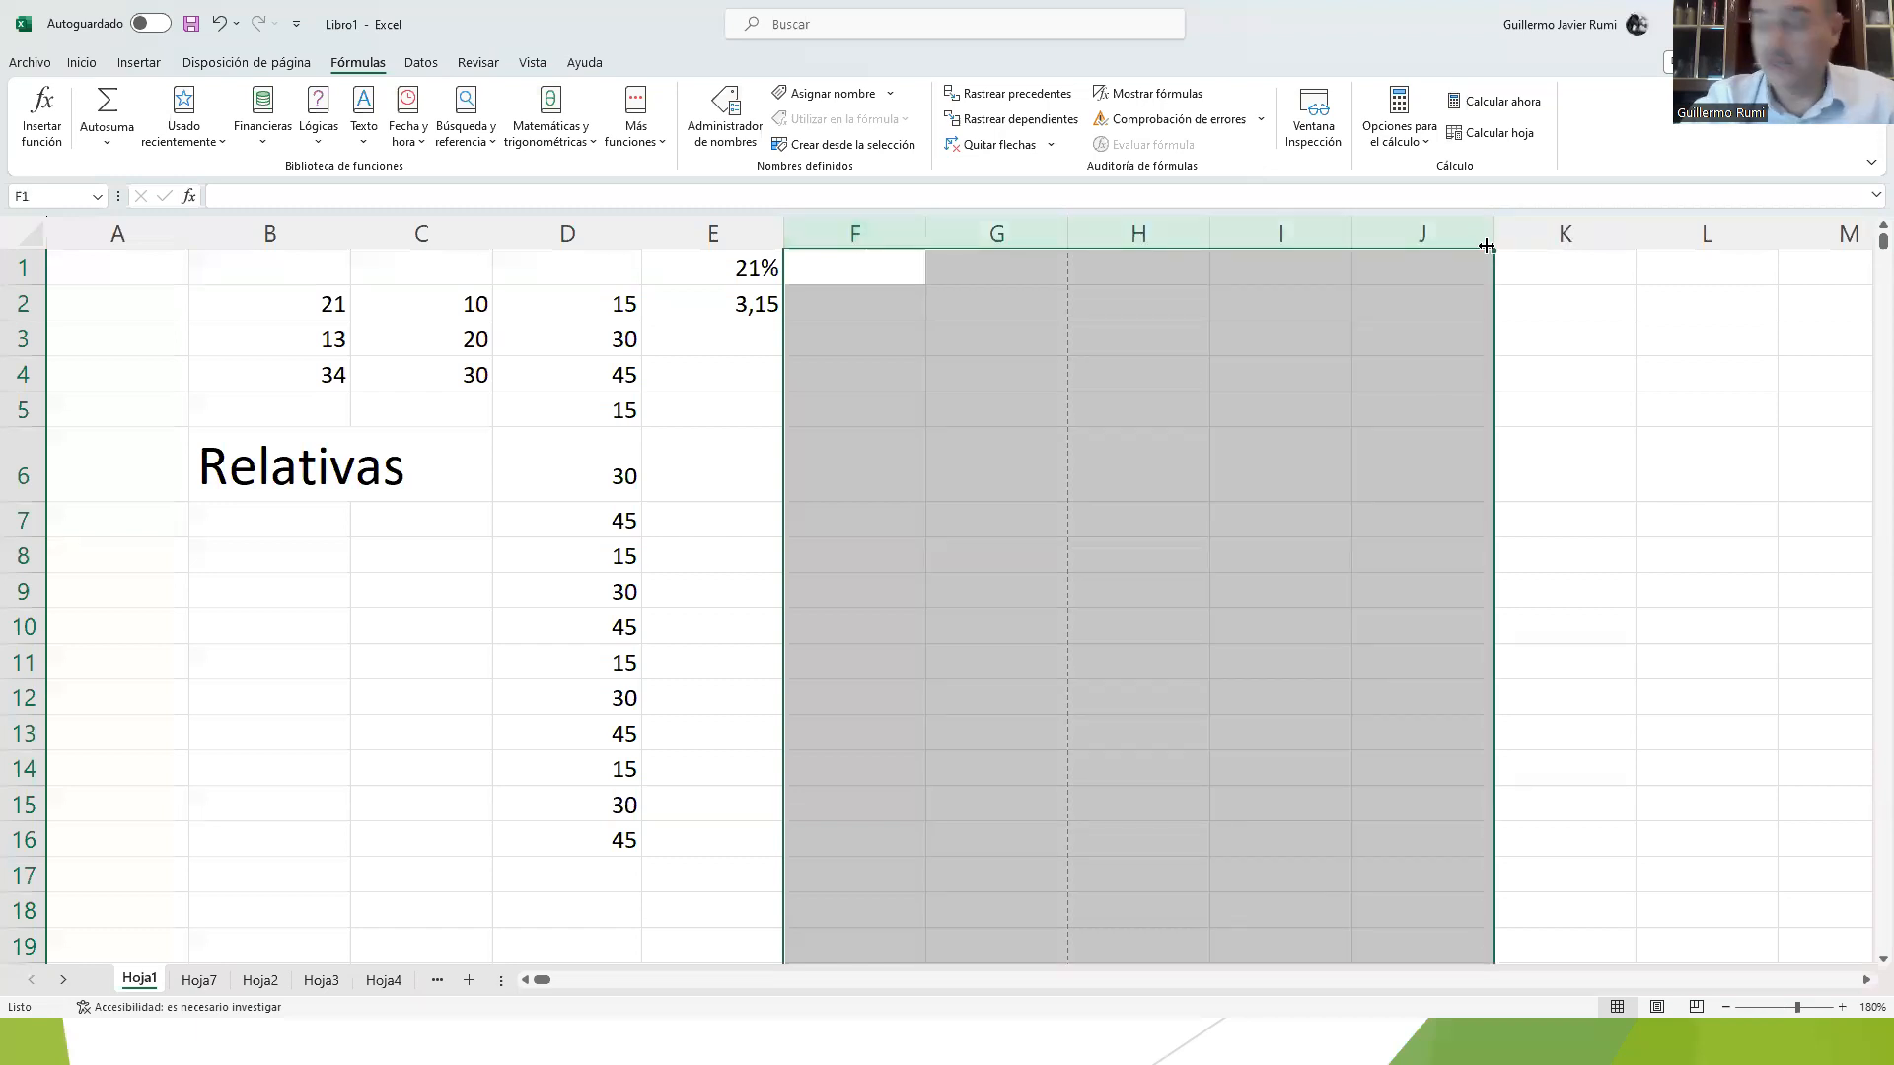
pyautogui.hotkey('ctrl', 'Down')
pyautogui.hotkey('ctrl', 'Right')
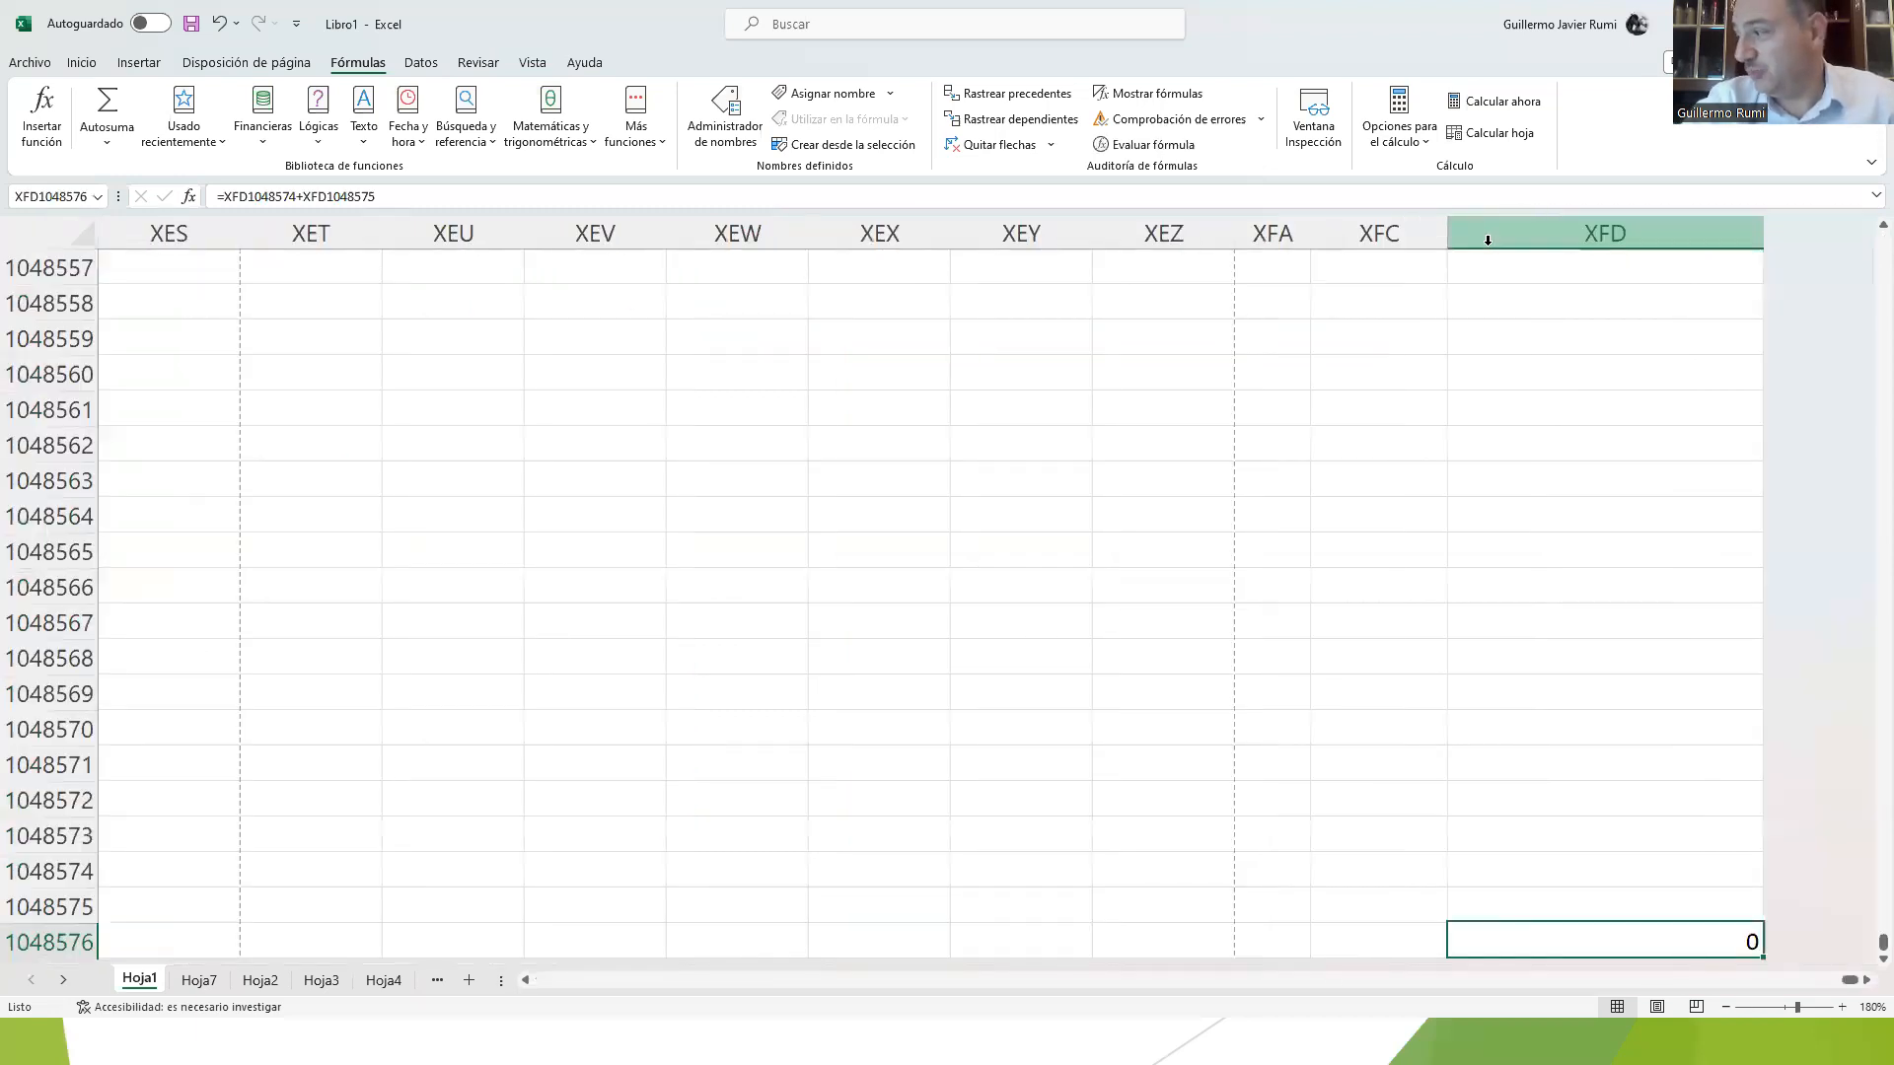
pyautogui.press('Delete')
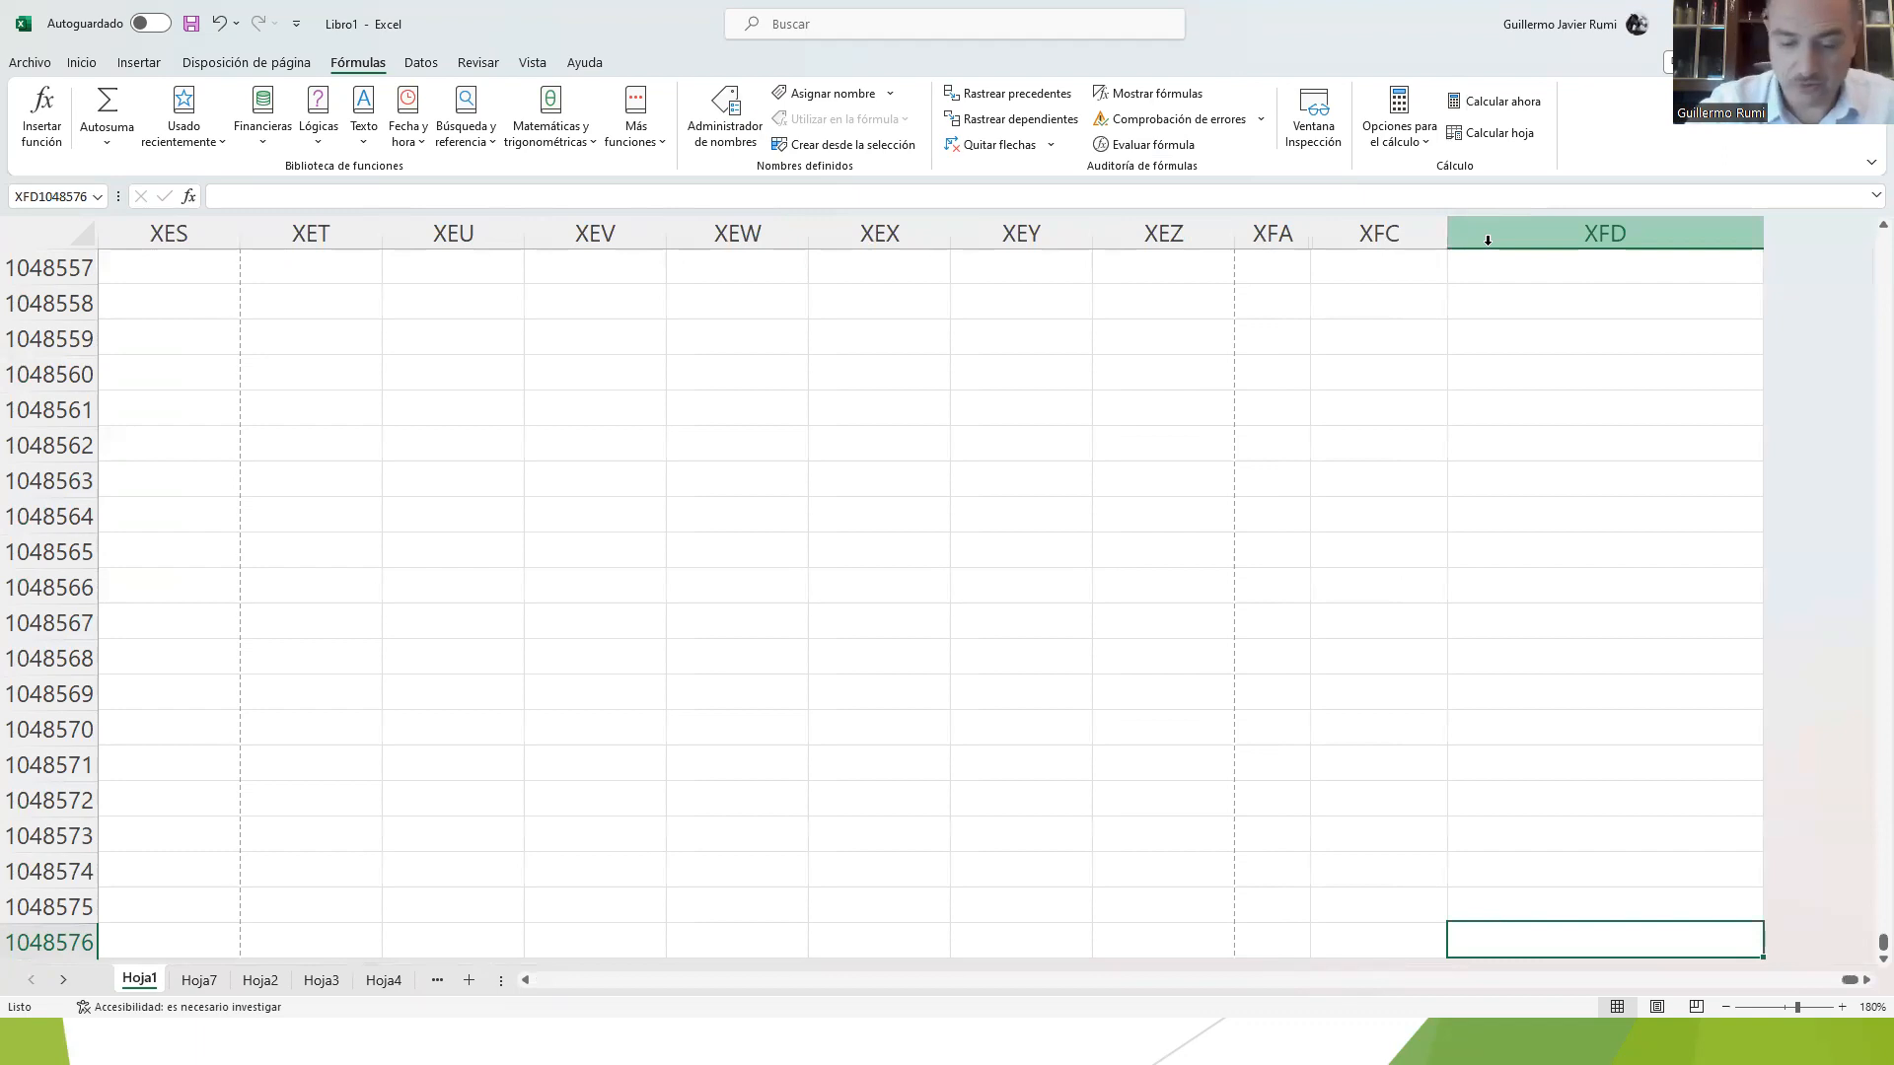
# Step: Return to the start of the sheet and insert a new column before column E, accepting the large operation
pyautogui.hotkey('ctrl', 'Up')
pyautogui.hotkey('ctrl', 'Left')
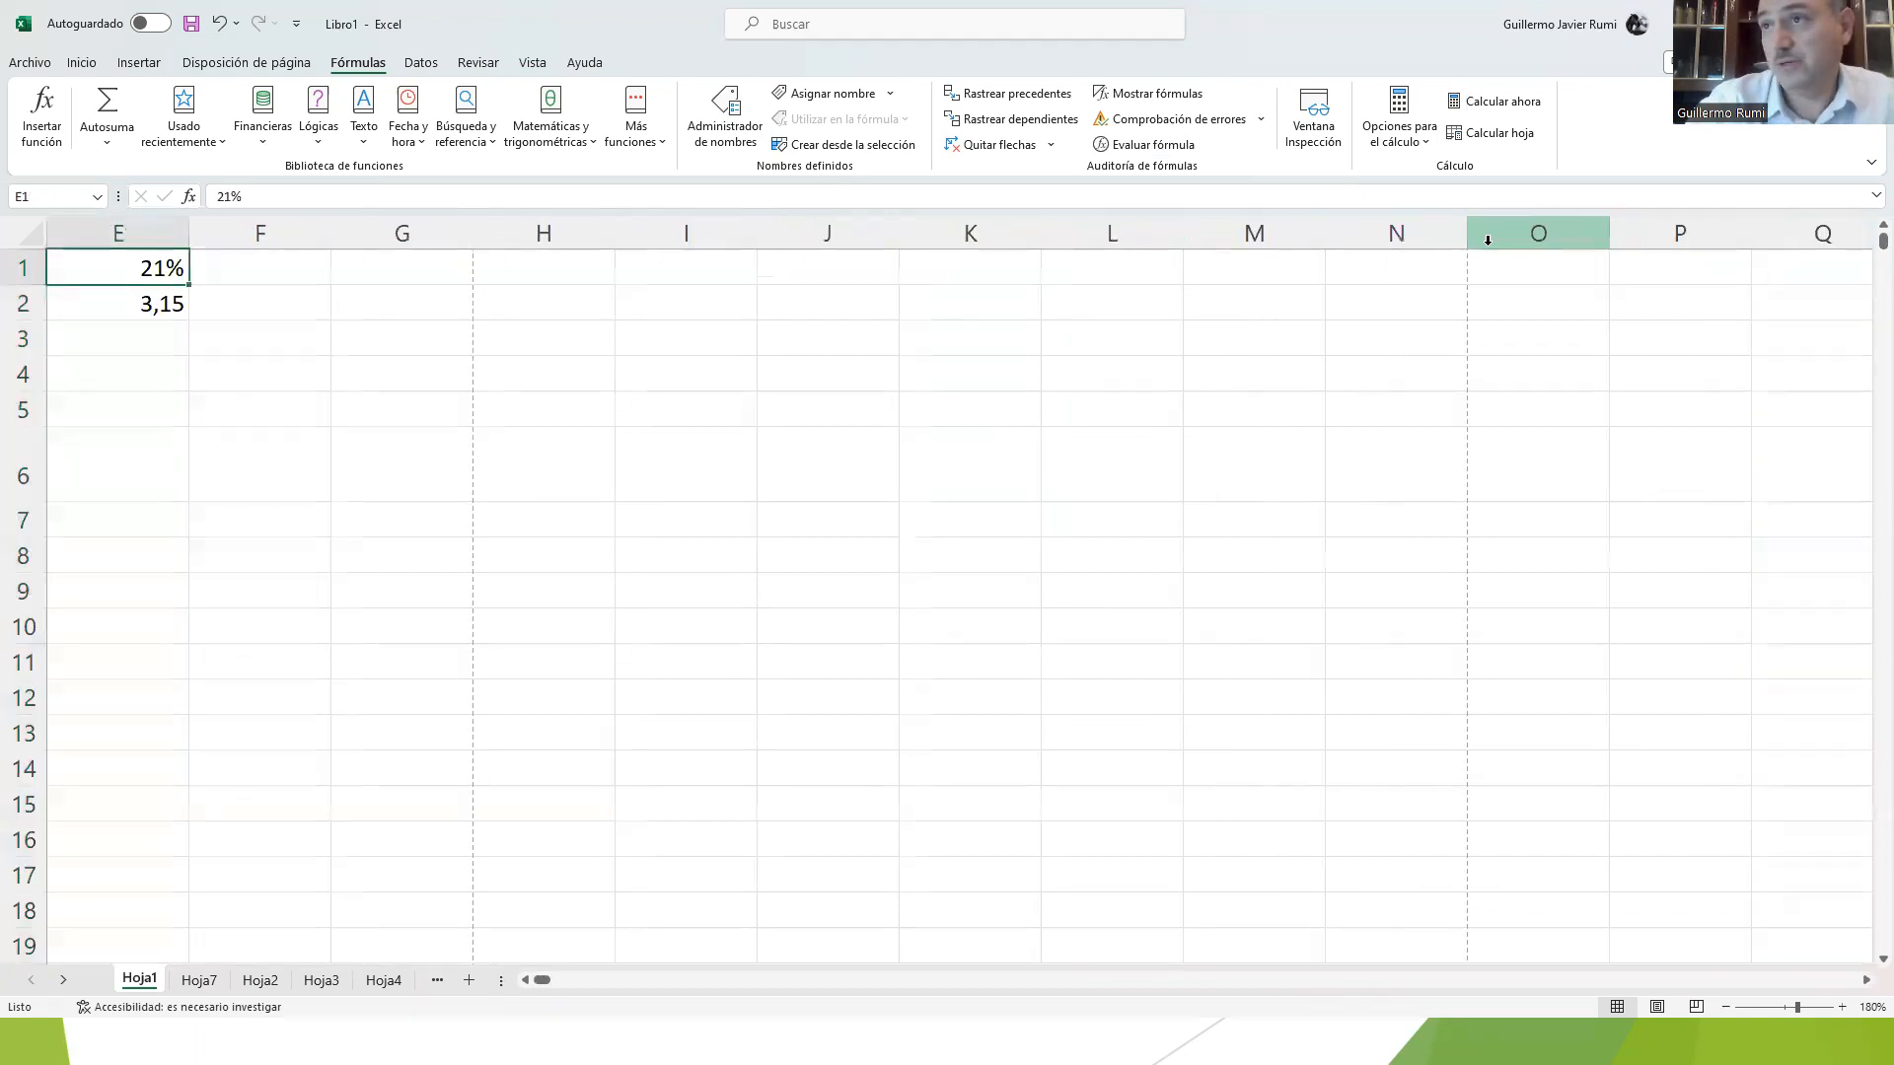
pyautogui.hotkey('ctrl', 'Left')
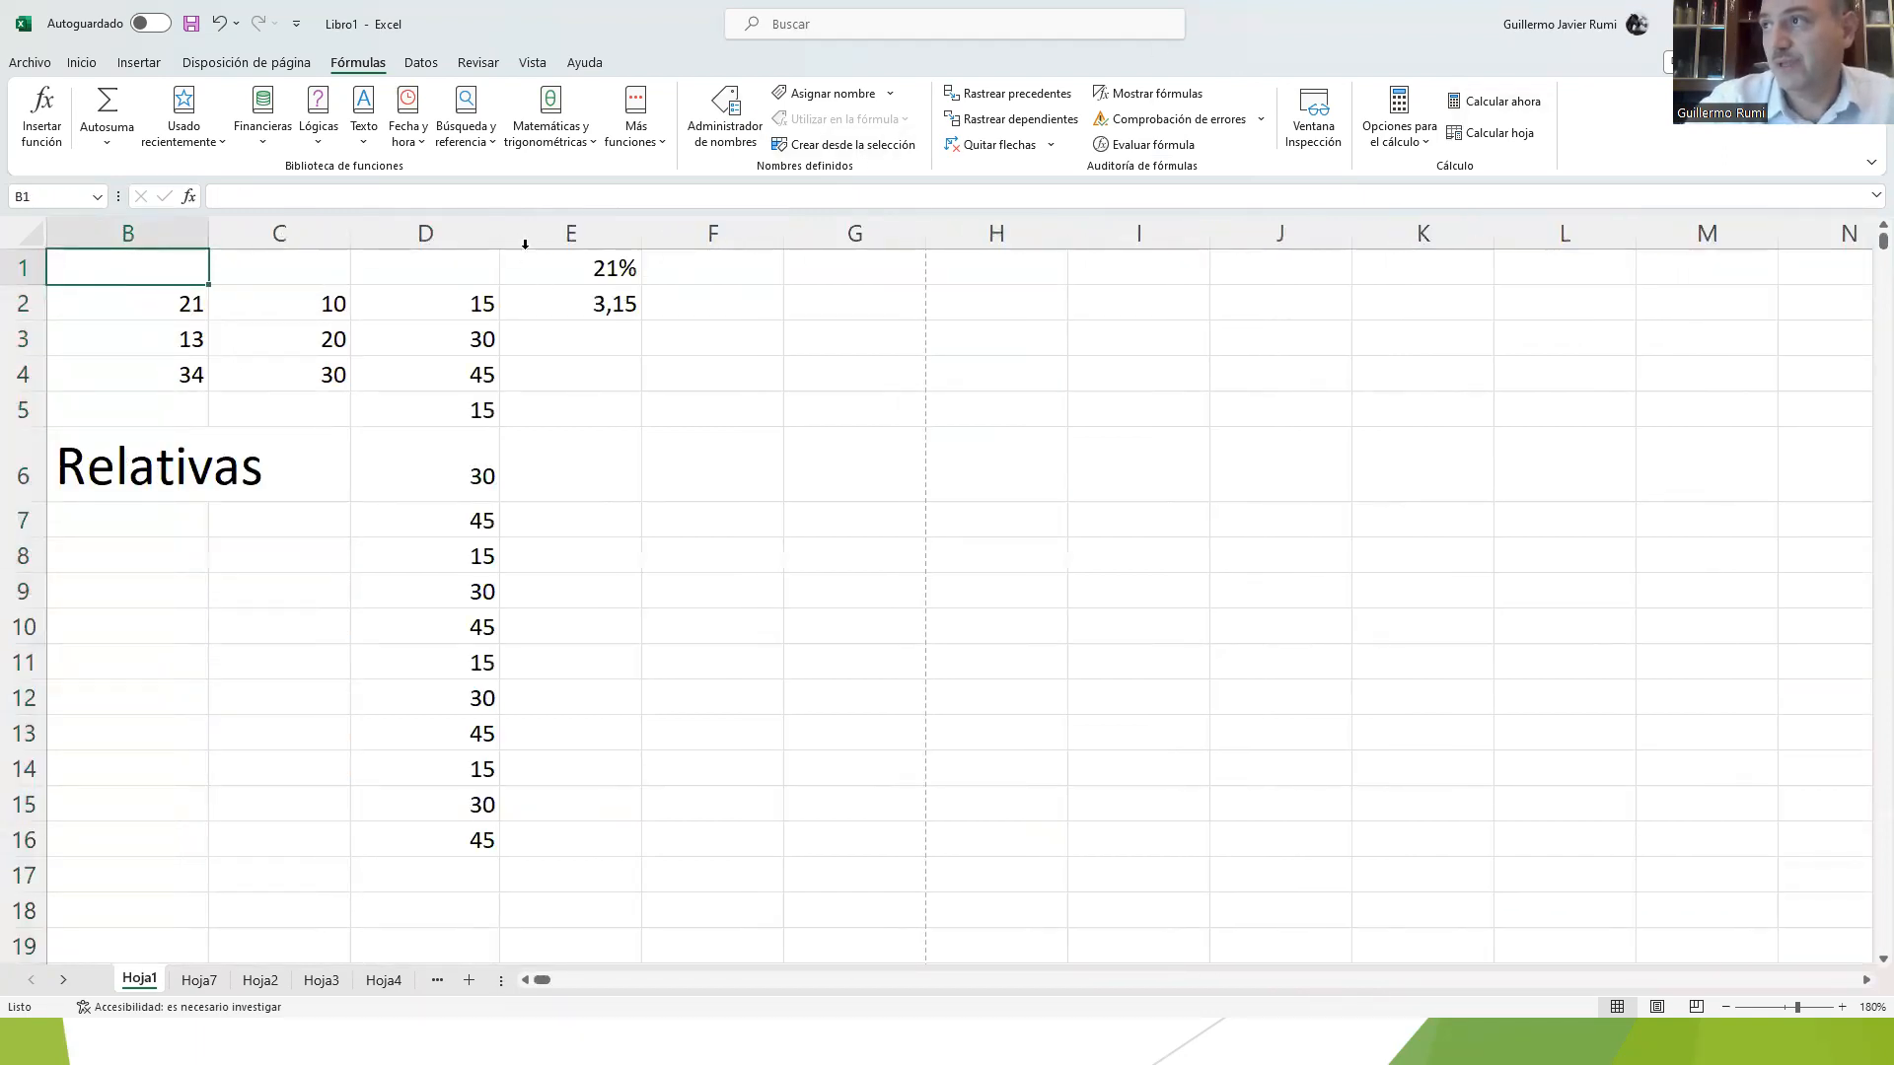
pyautogui.click(525, 244)
pyautogui.rightClick(535, 237)
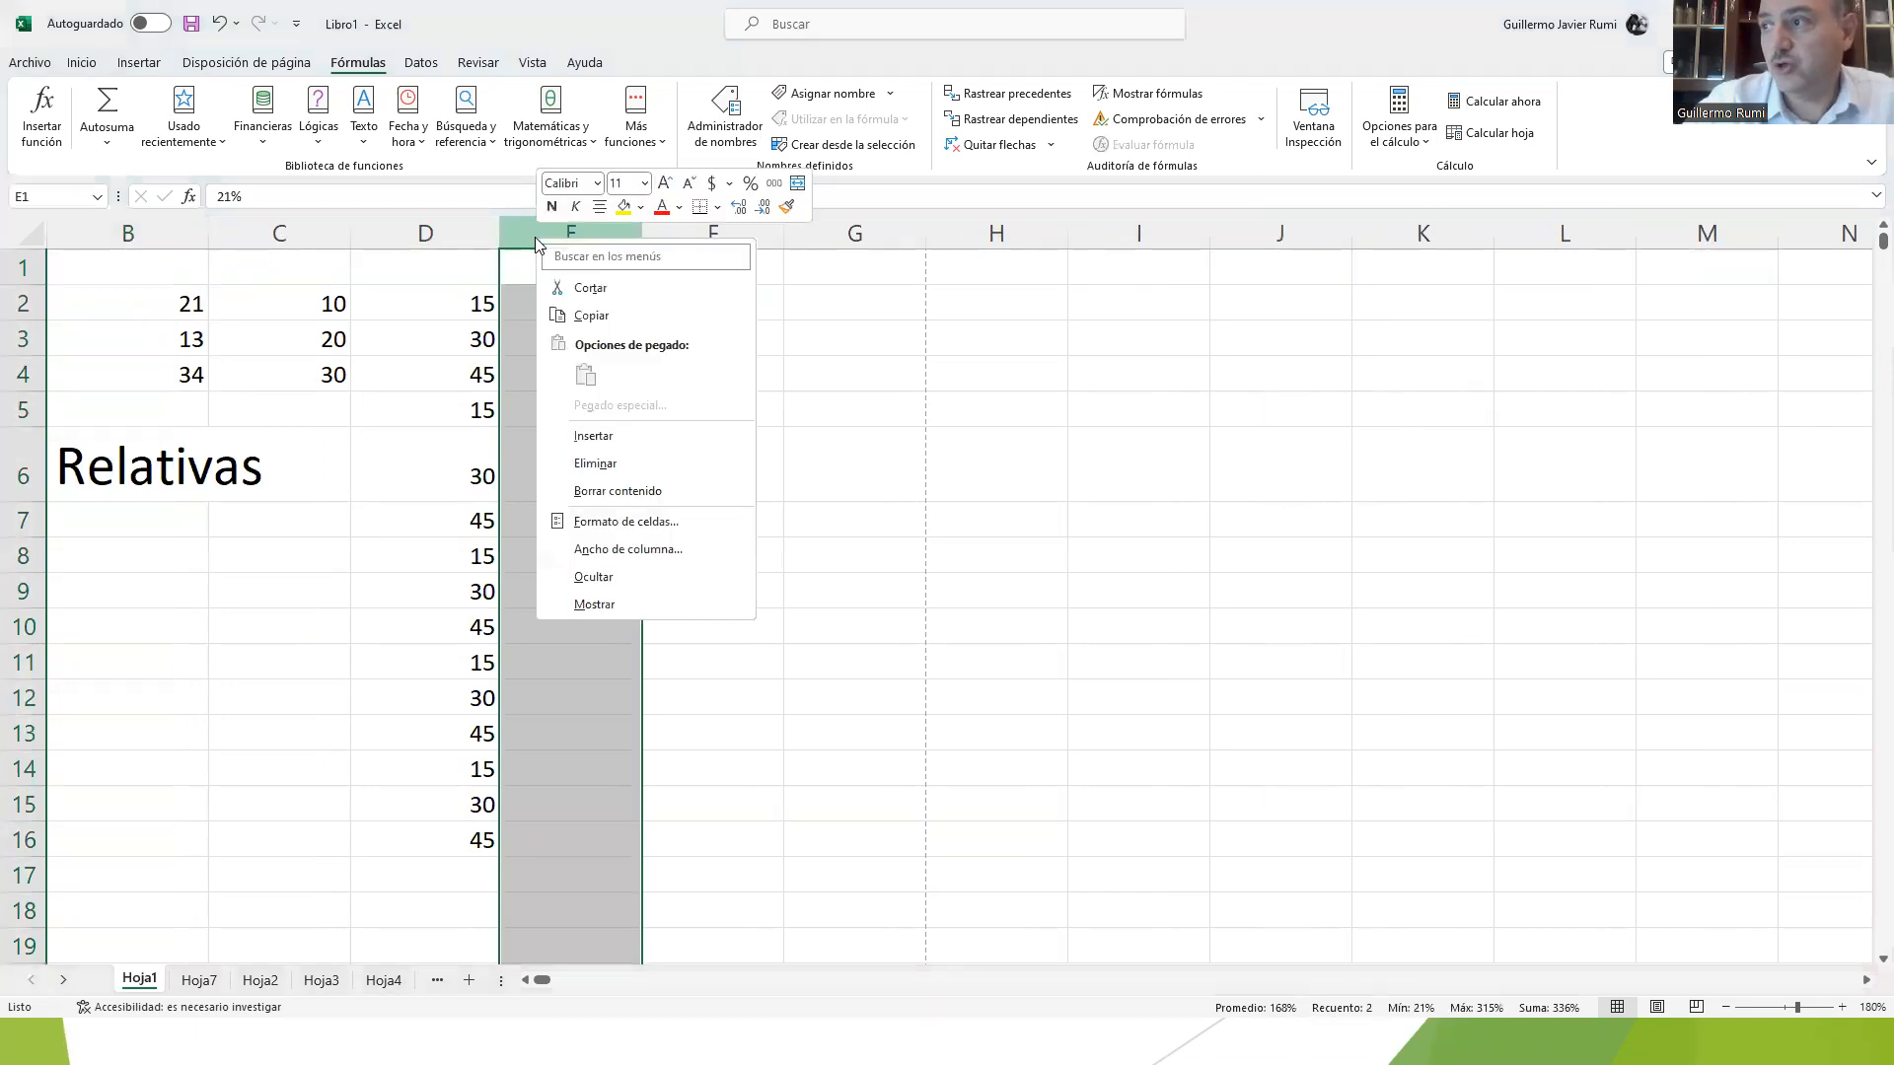
pyautogui.click(600, 436)
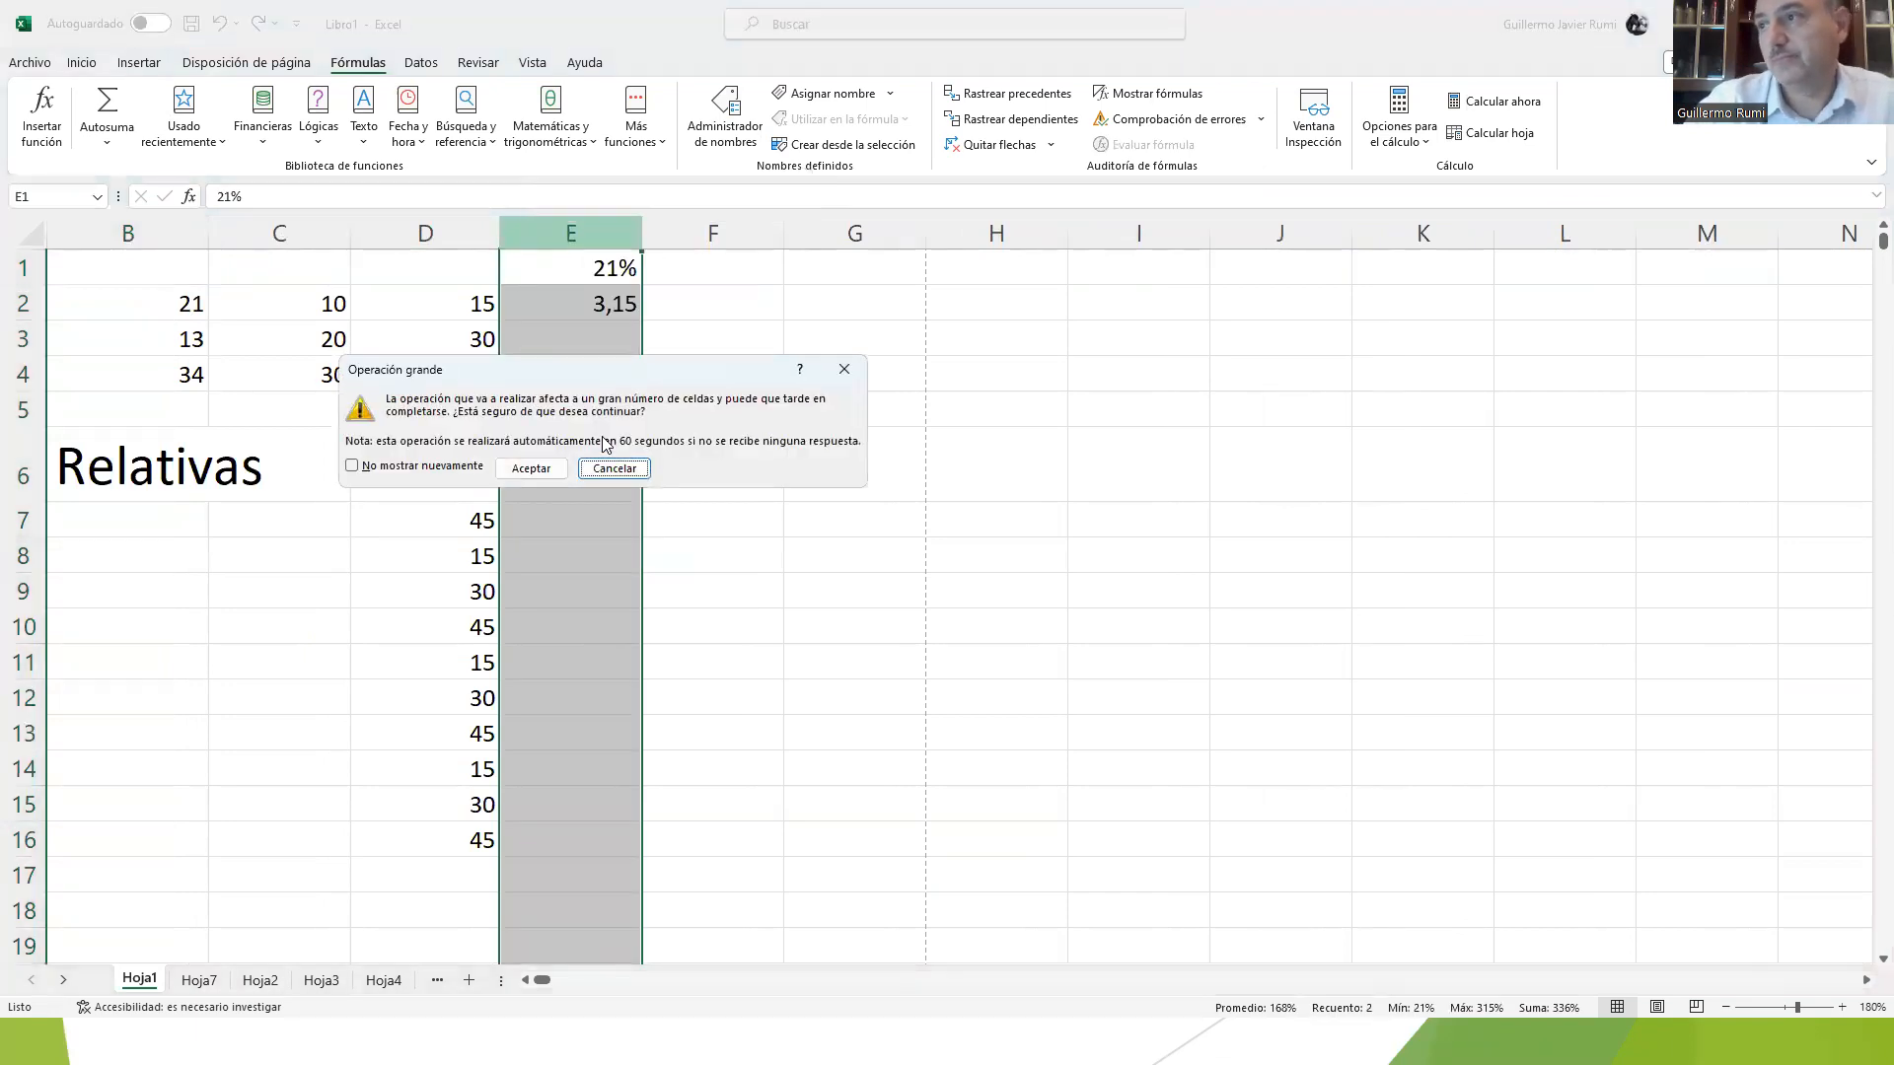
pyautogui.click(532, 470)
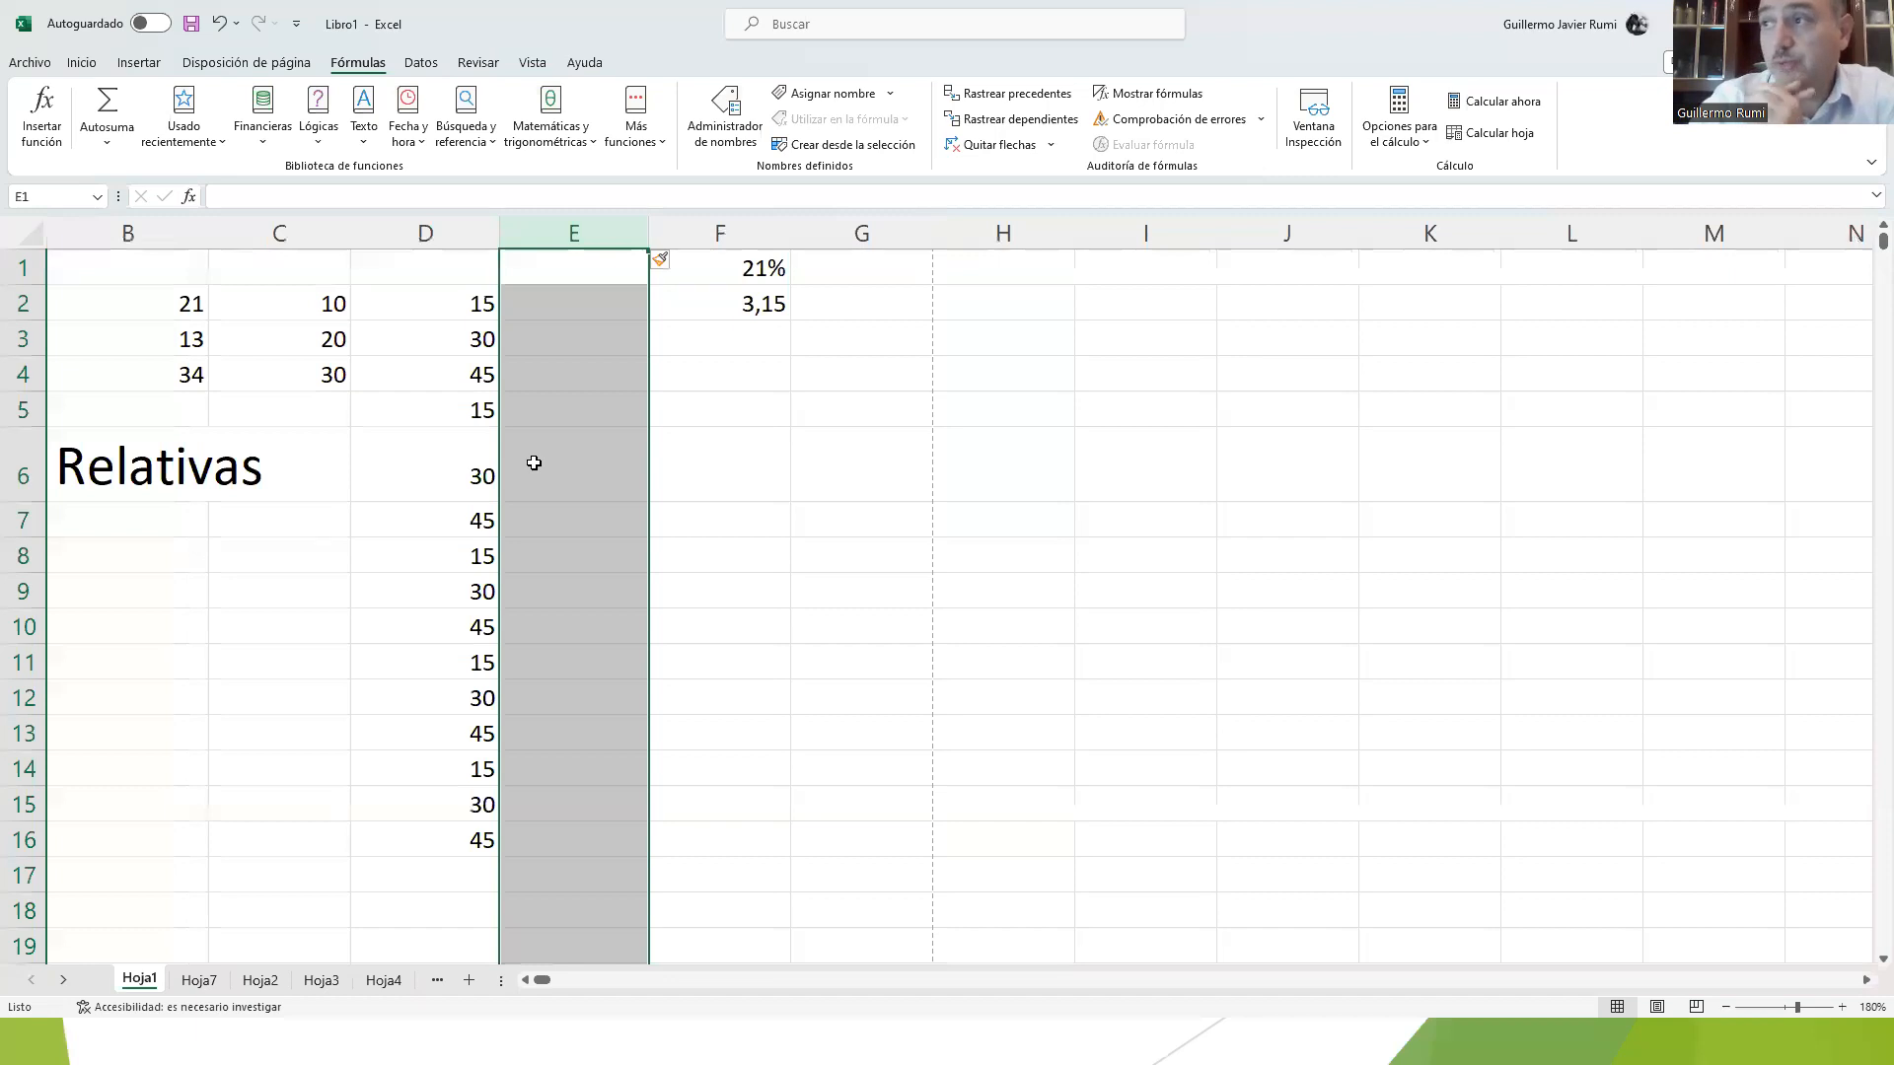
# Step: Insert another new column before column E, accepting the large operation
pyautogui.click(685, 370)
pyautogui.click(713, 286)
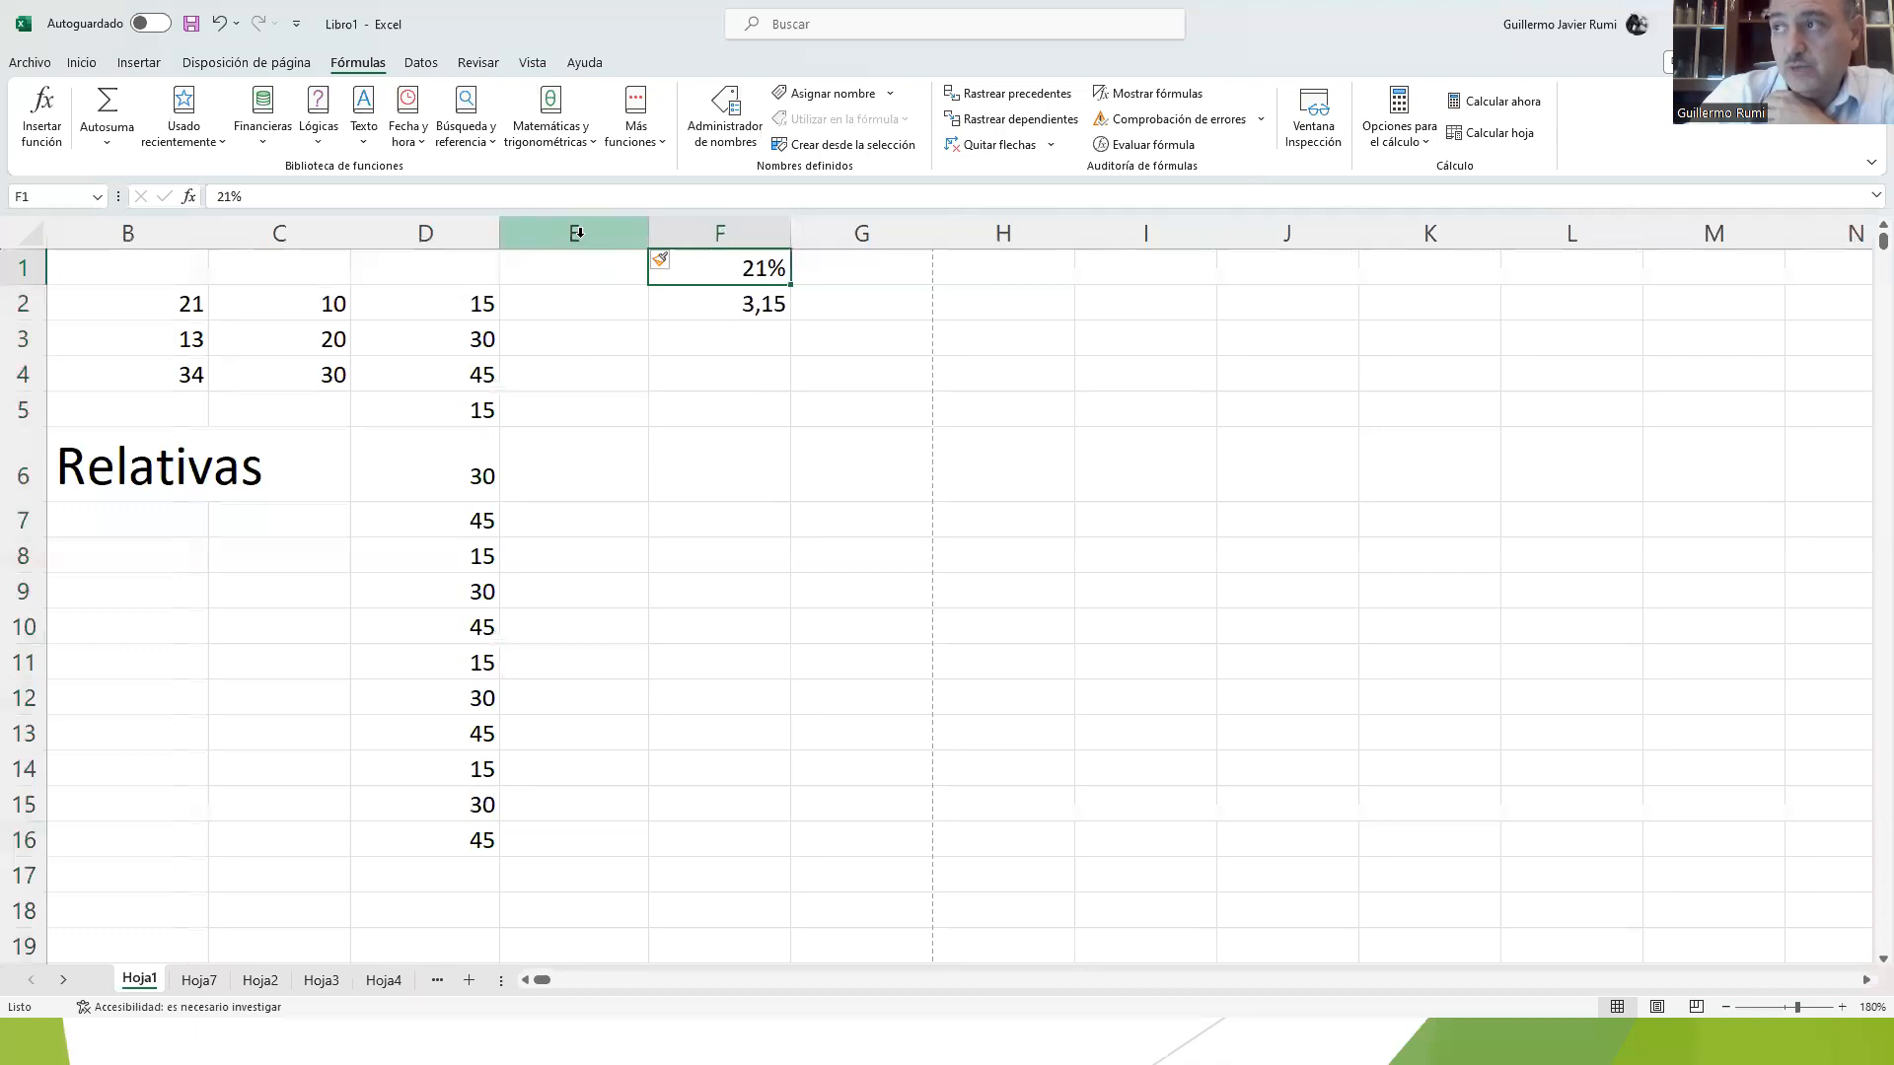
pyautogui.click(580, 231)
pyautogui.rightClick(580, 233)
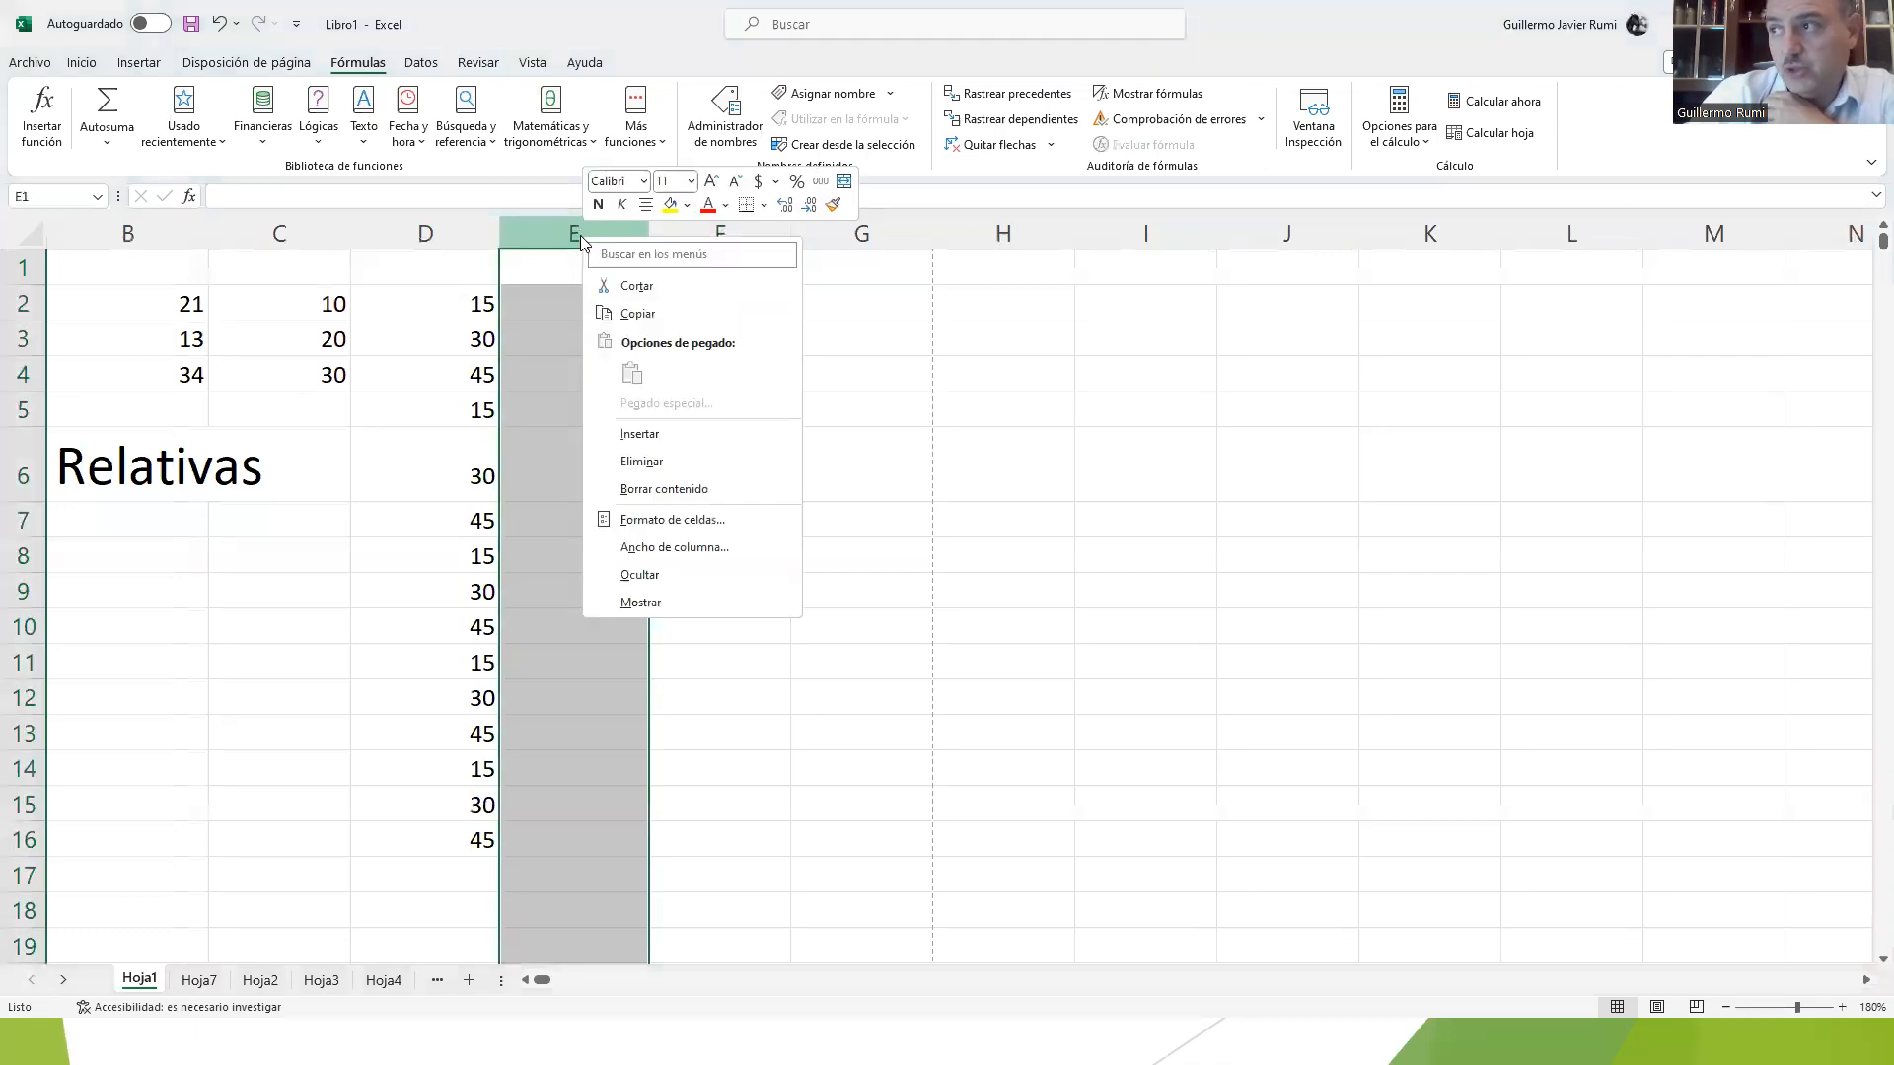
pyautogui.click(642, 437)
pyautogui.click(570, 468)
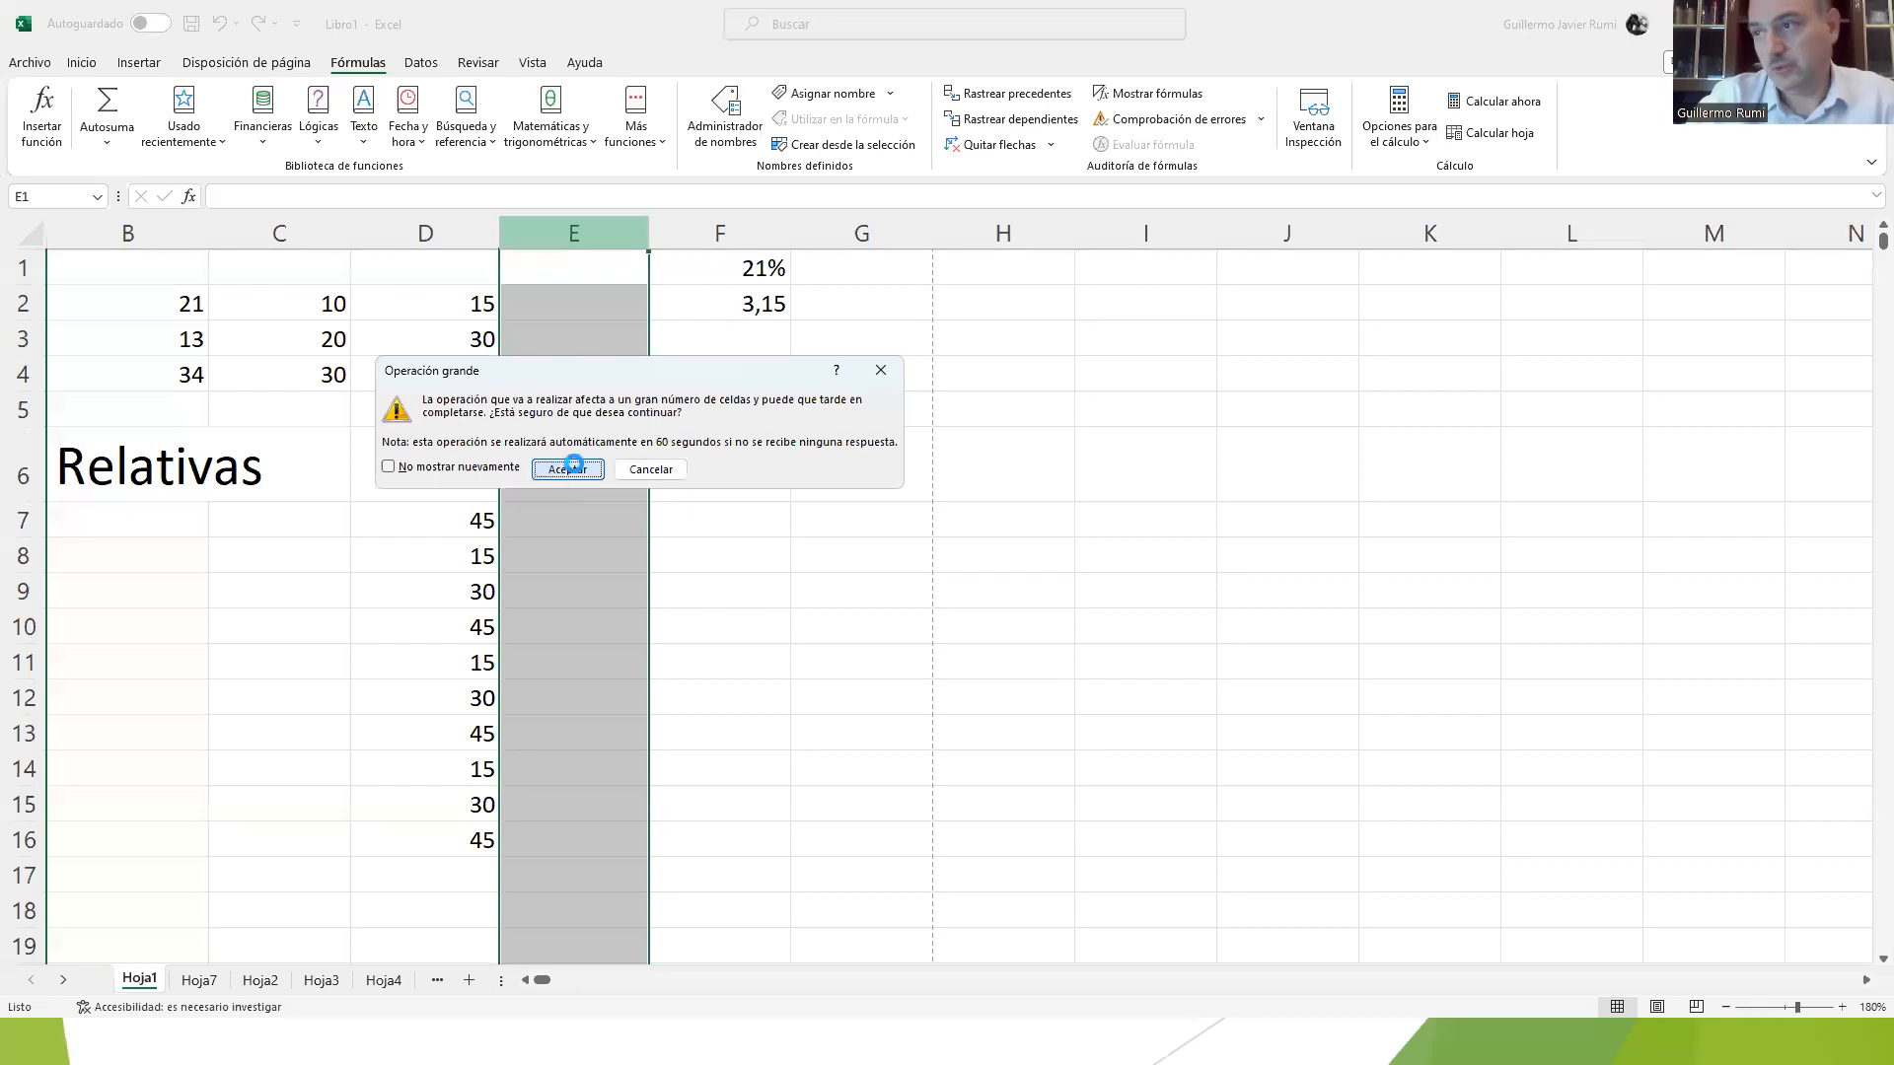
# Step: Delete the newly inserted column E, accepting the large operation
pyautogui.rightClick(584, 230)
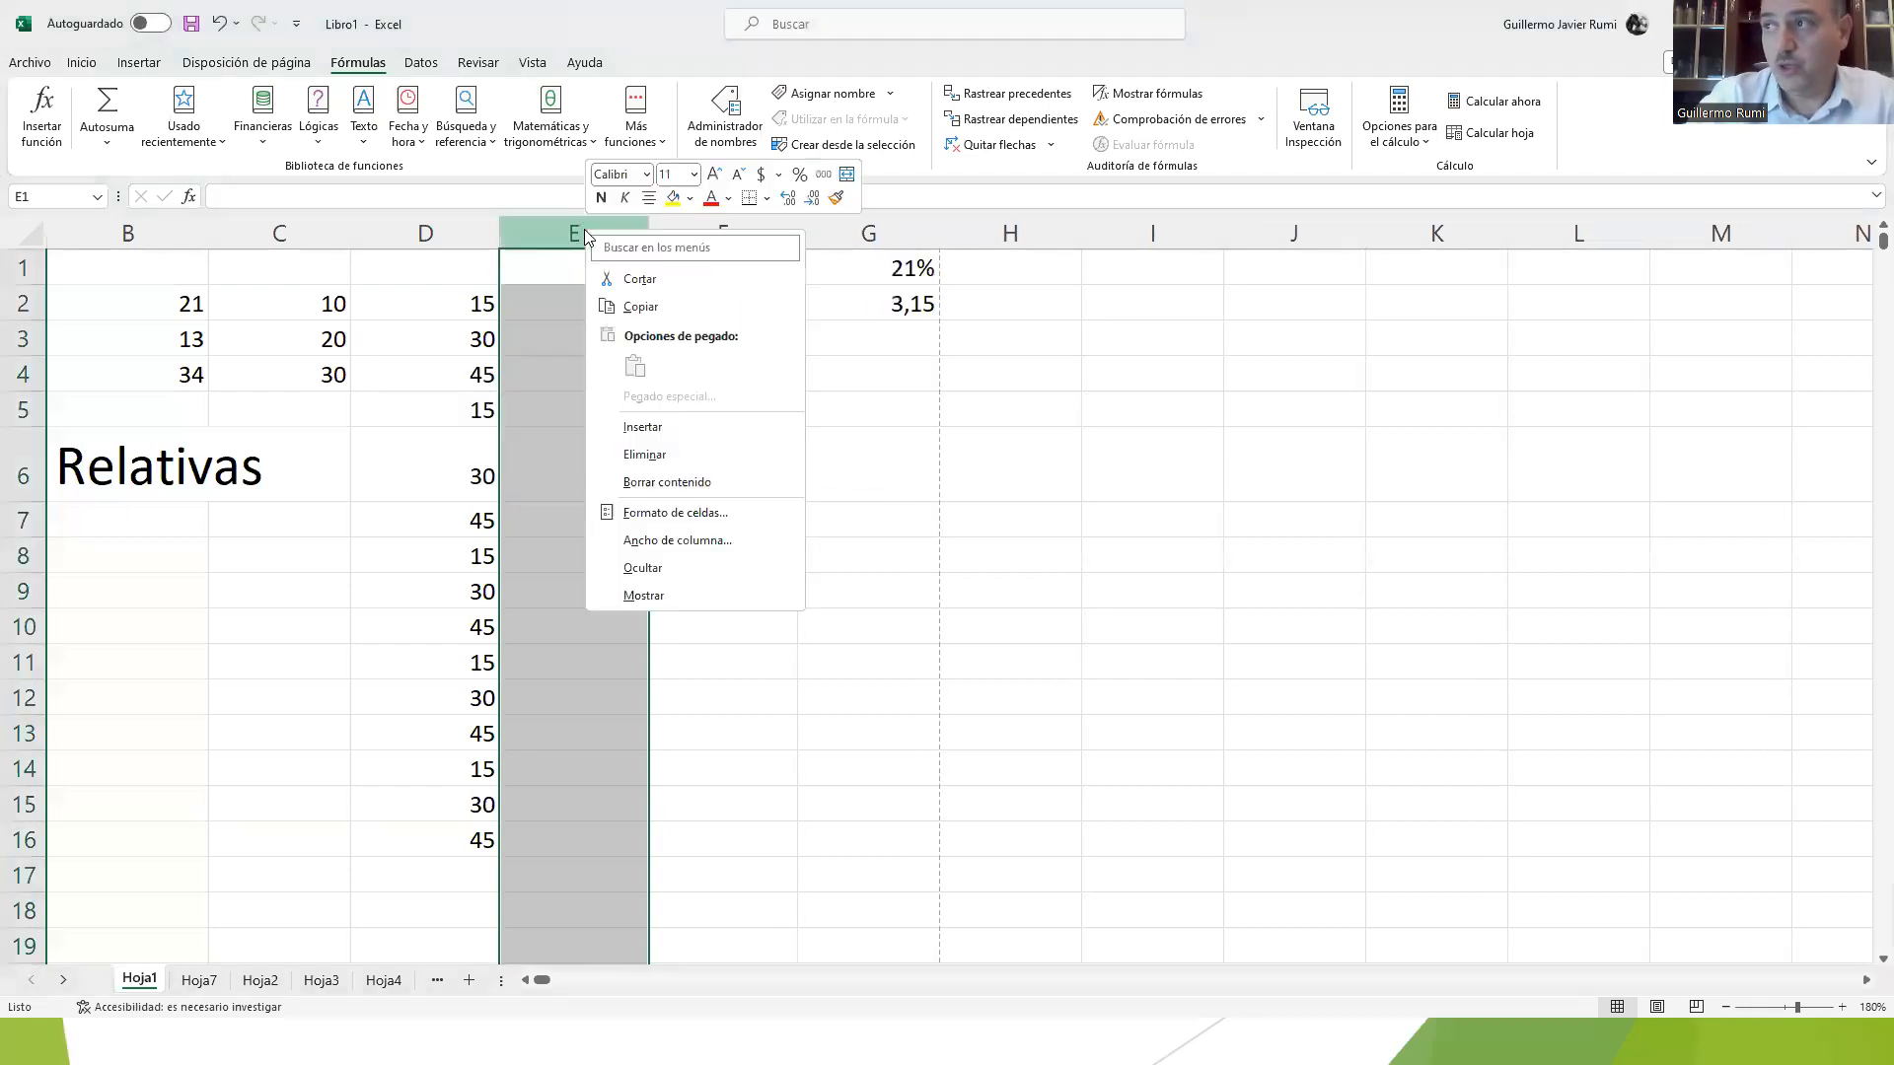
pyautogui.click(636, 455)
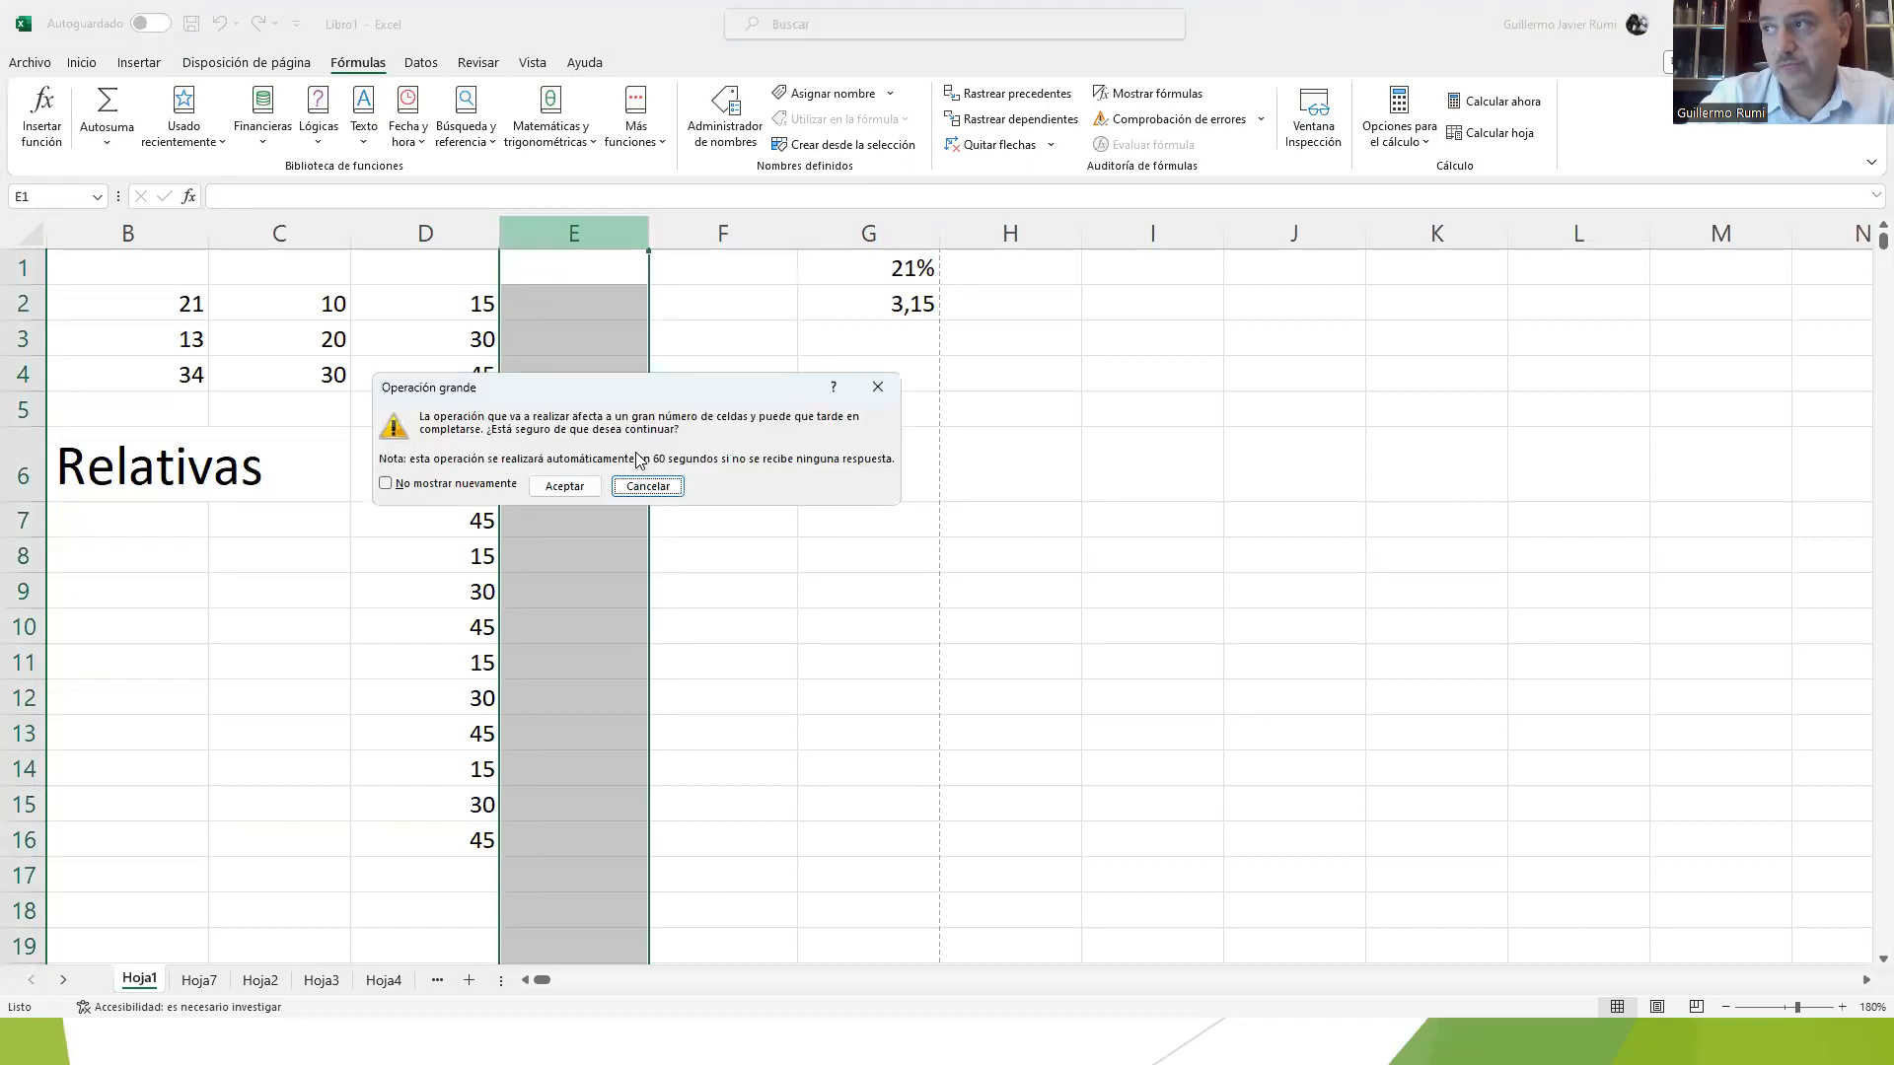
pyautogui.click(564, 485)
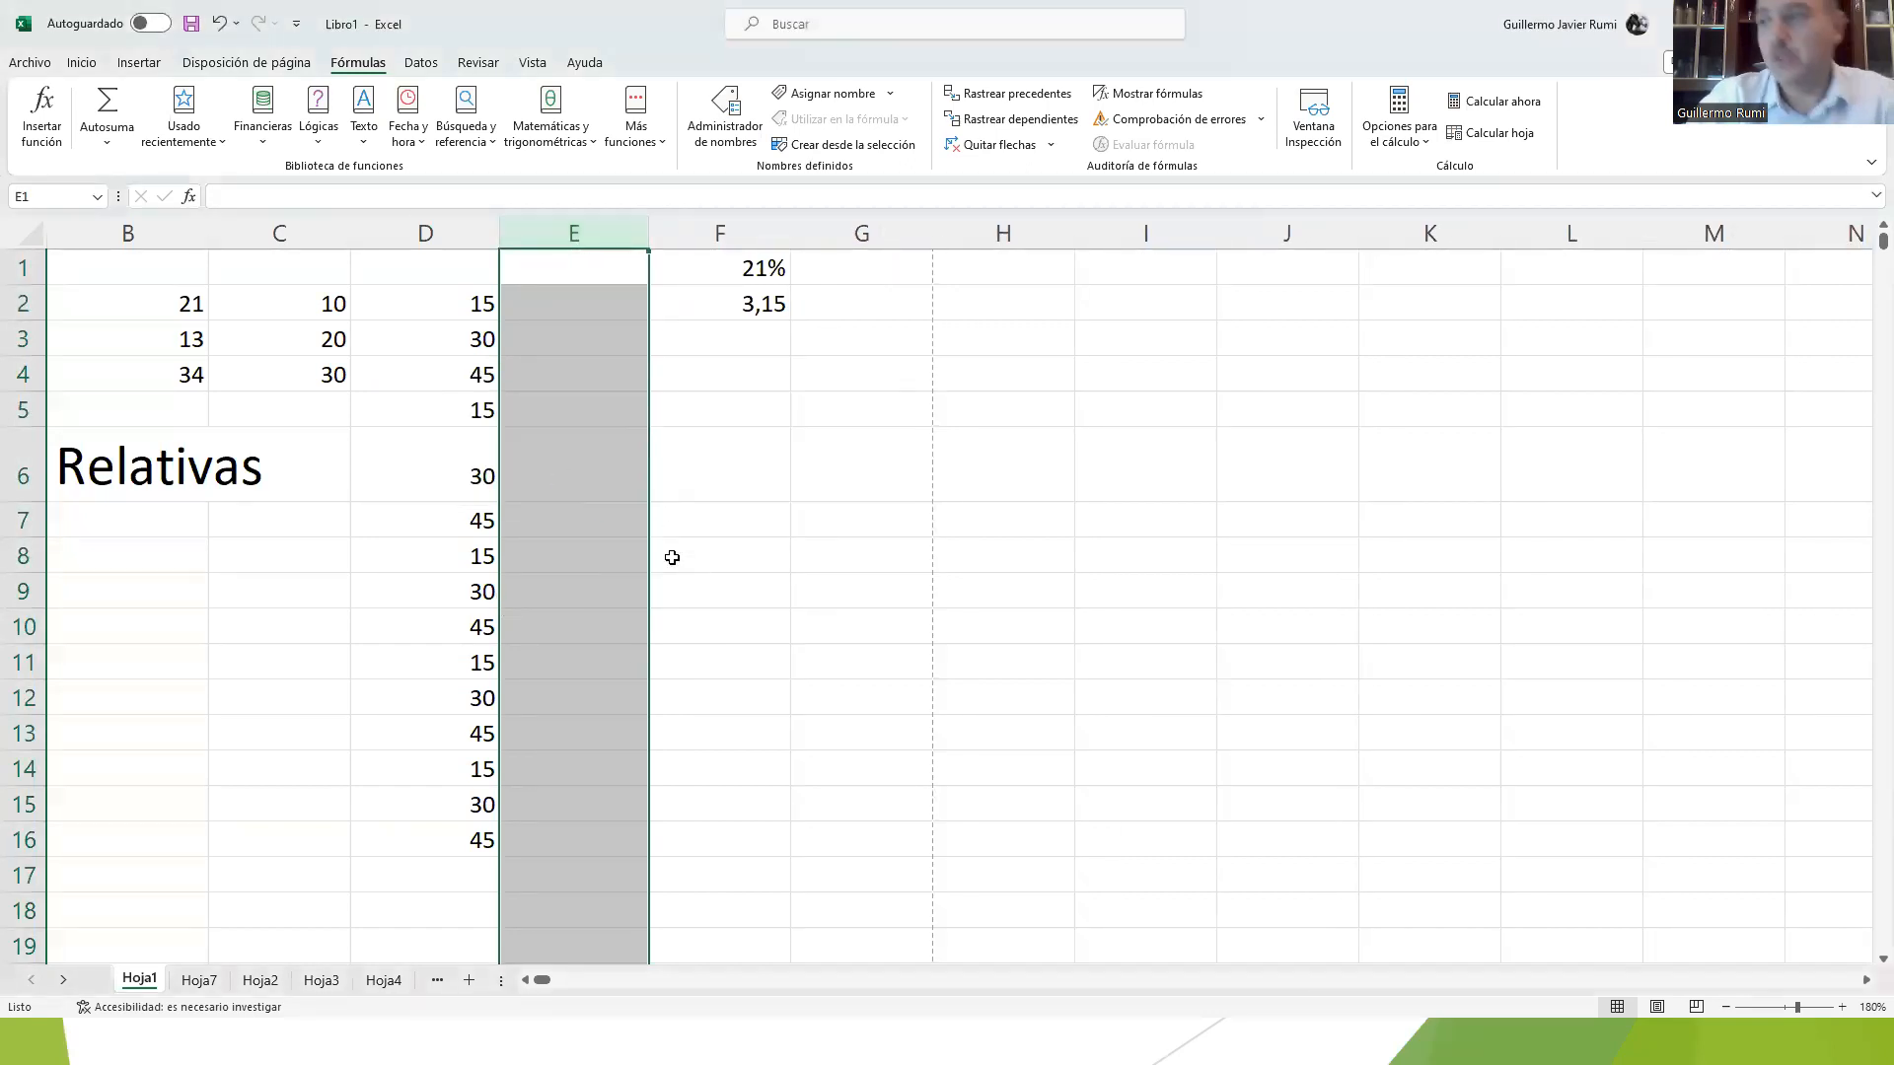
pyautogui.click(32, 418)
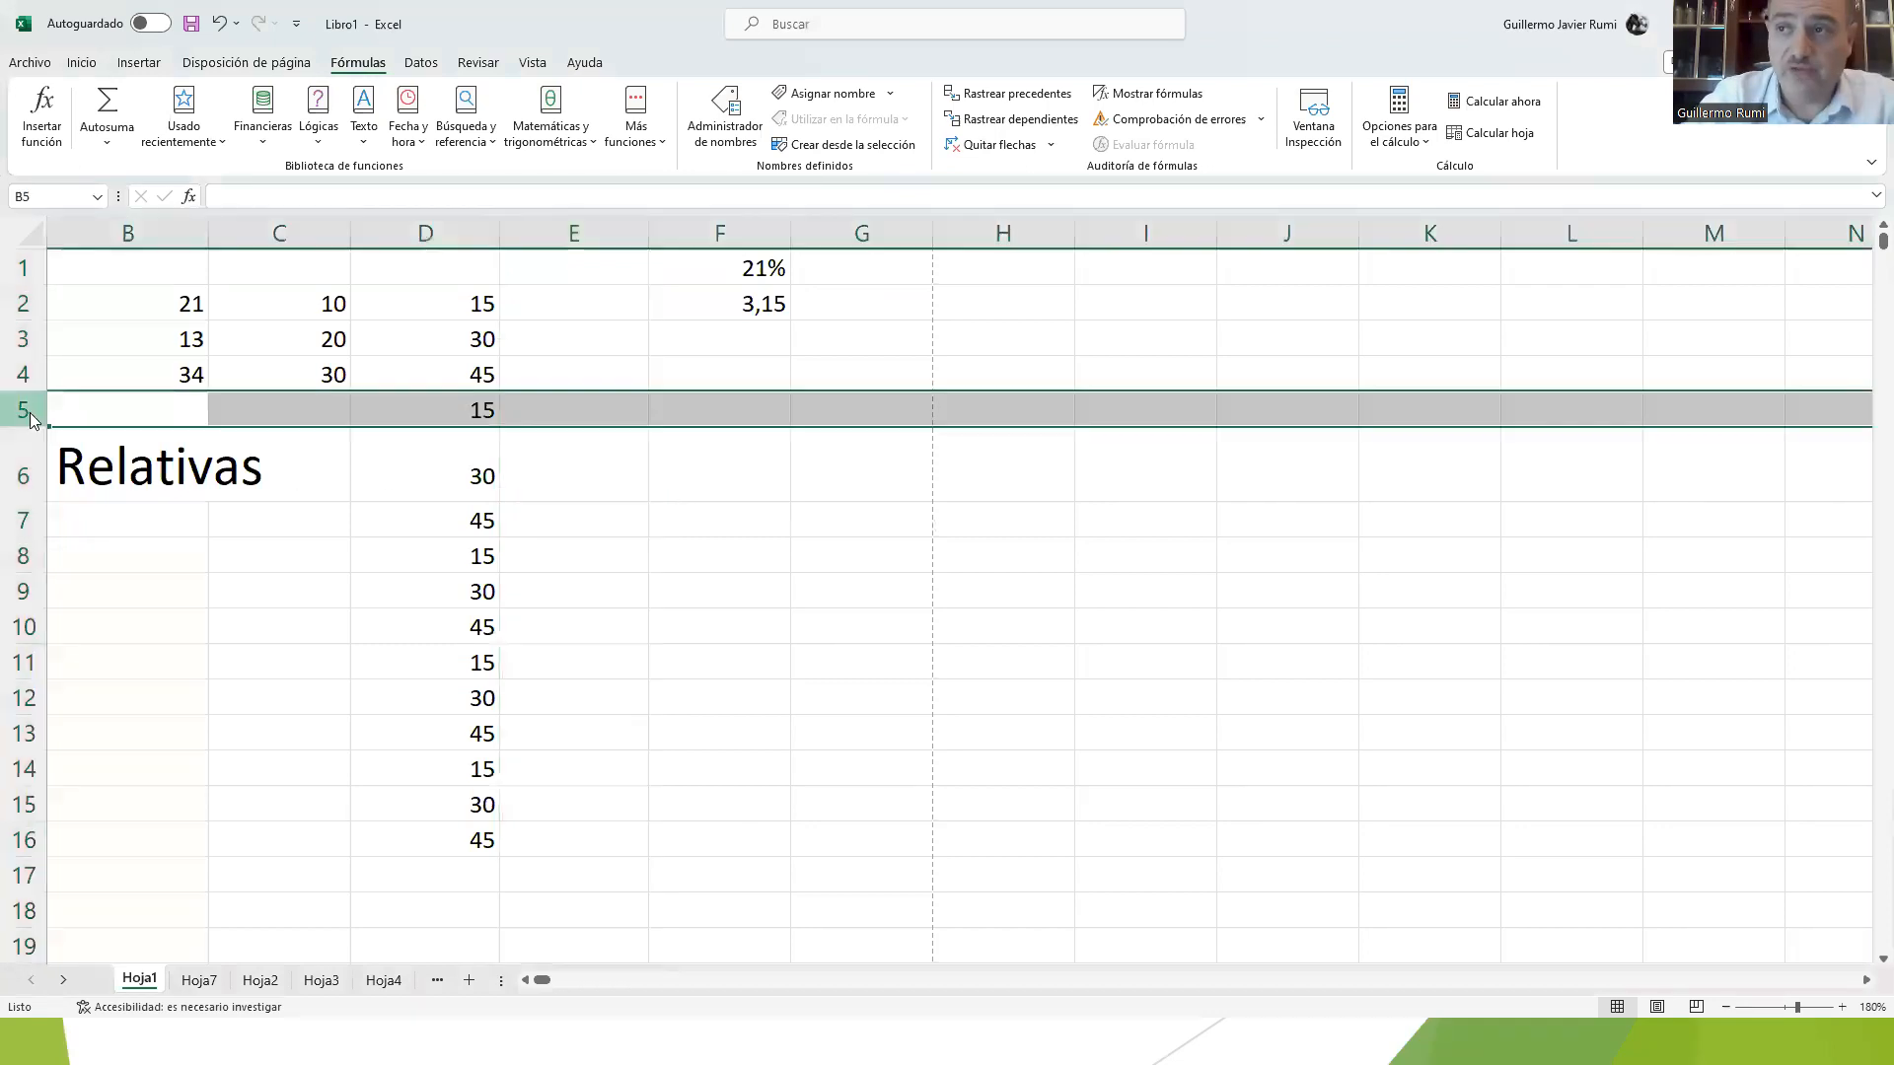
pyautogui.rightClick(32, 418)
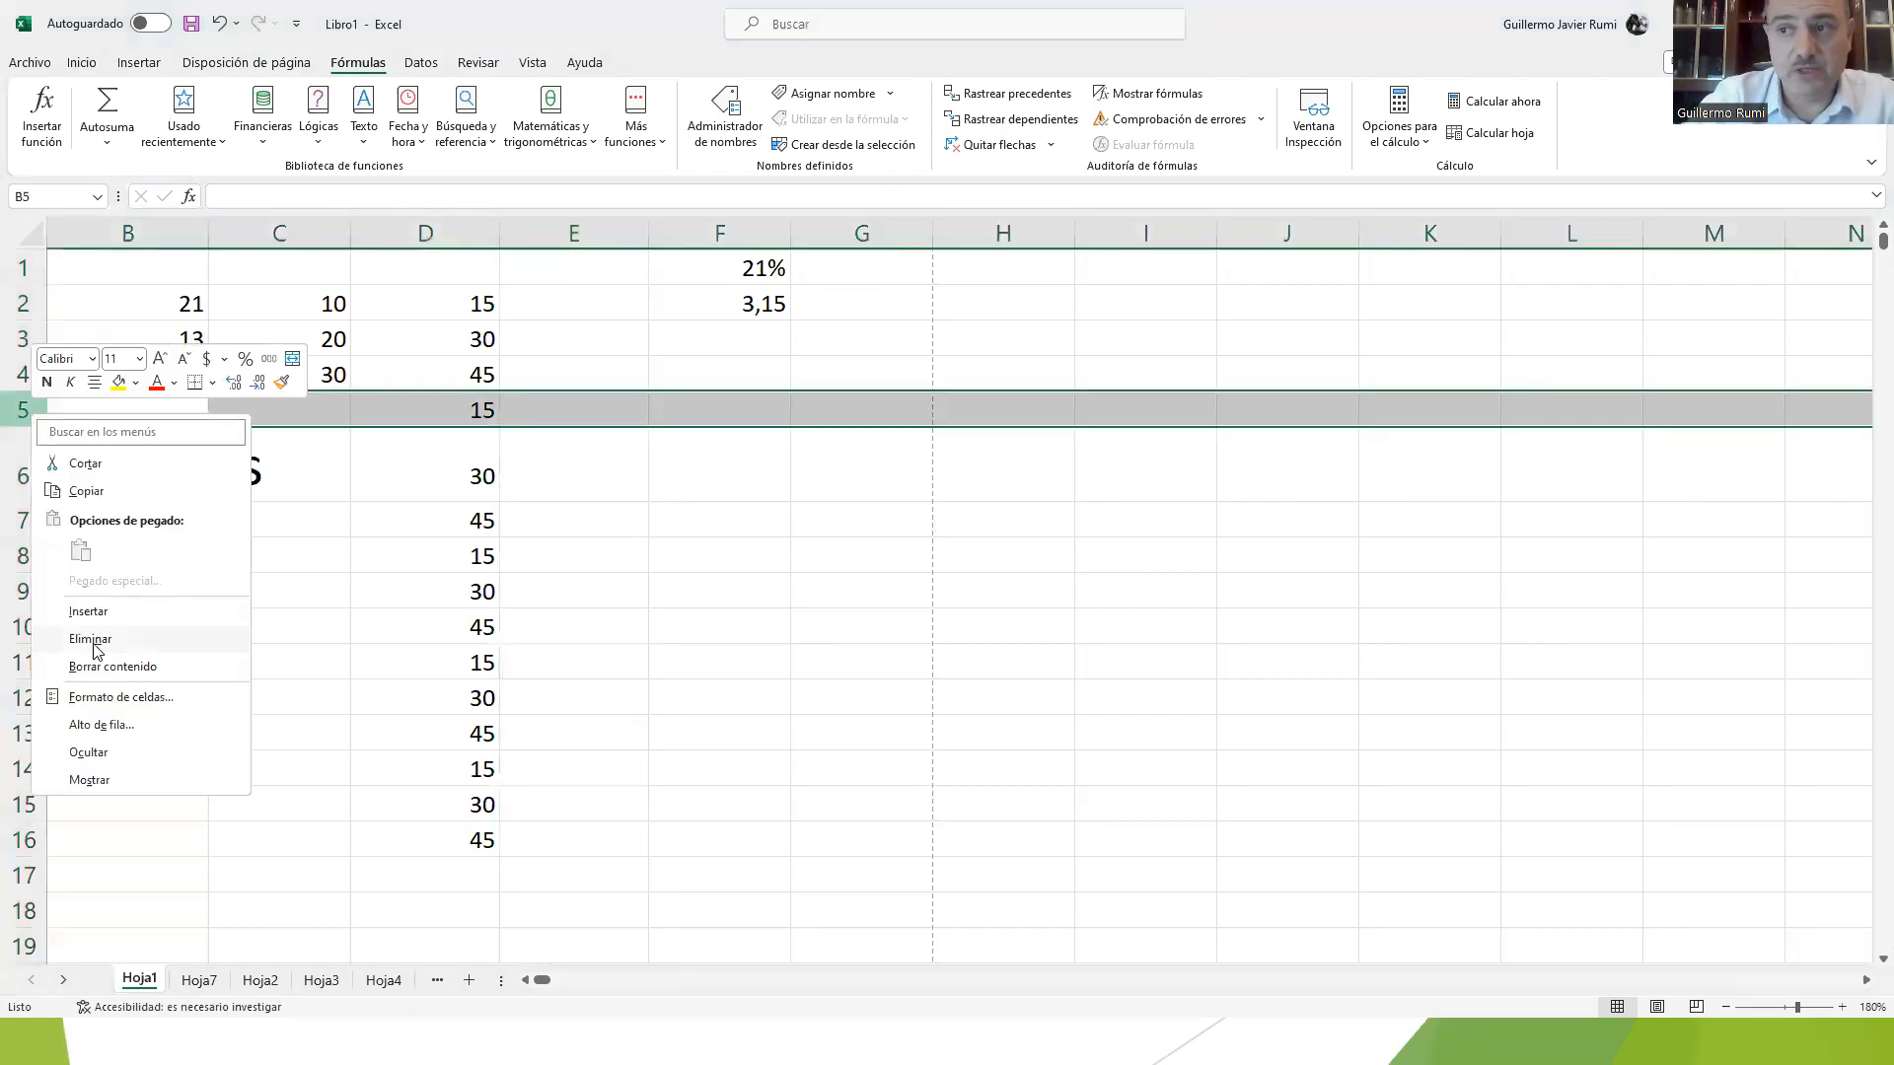
pyautogui.click(1105, 616)
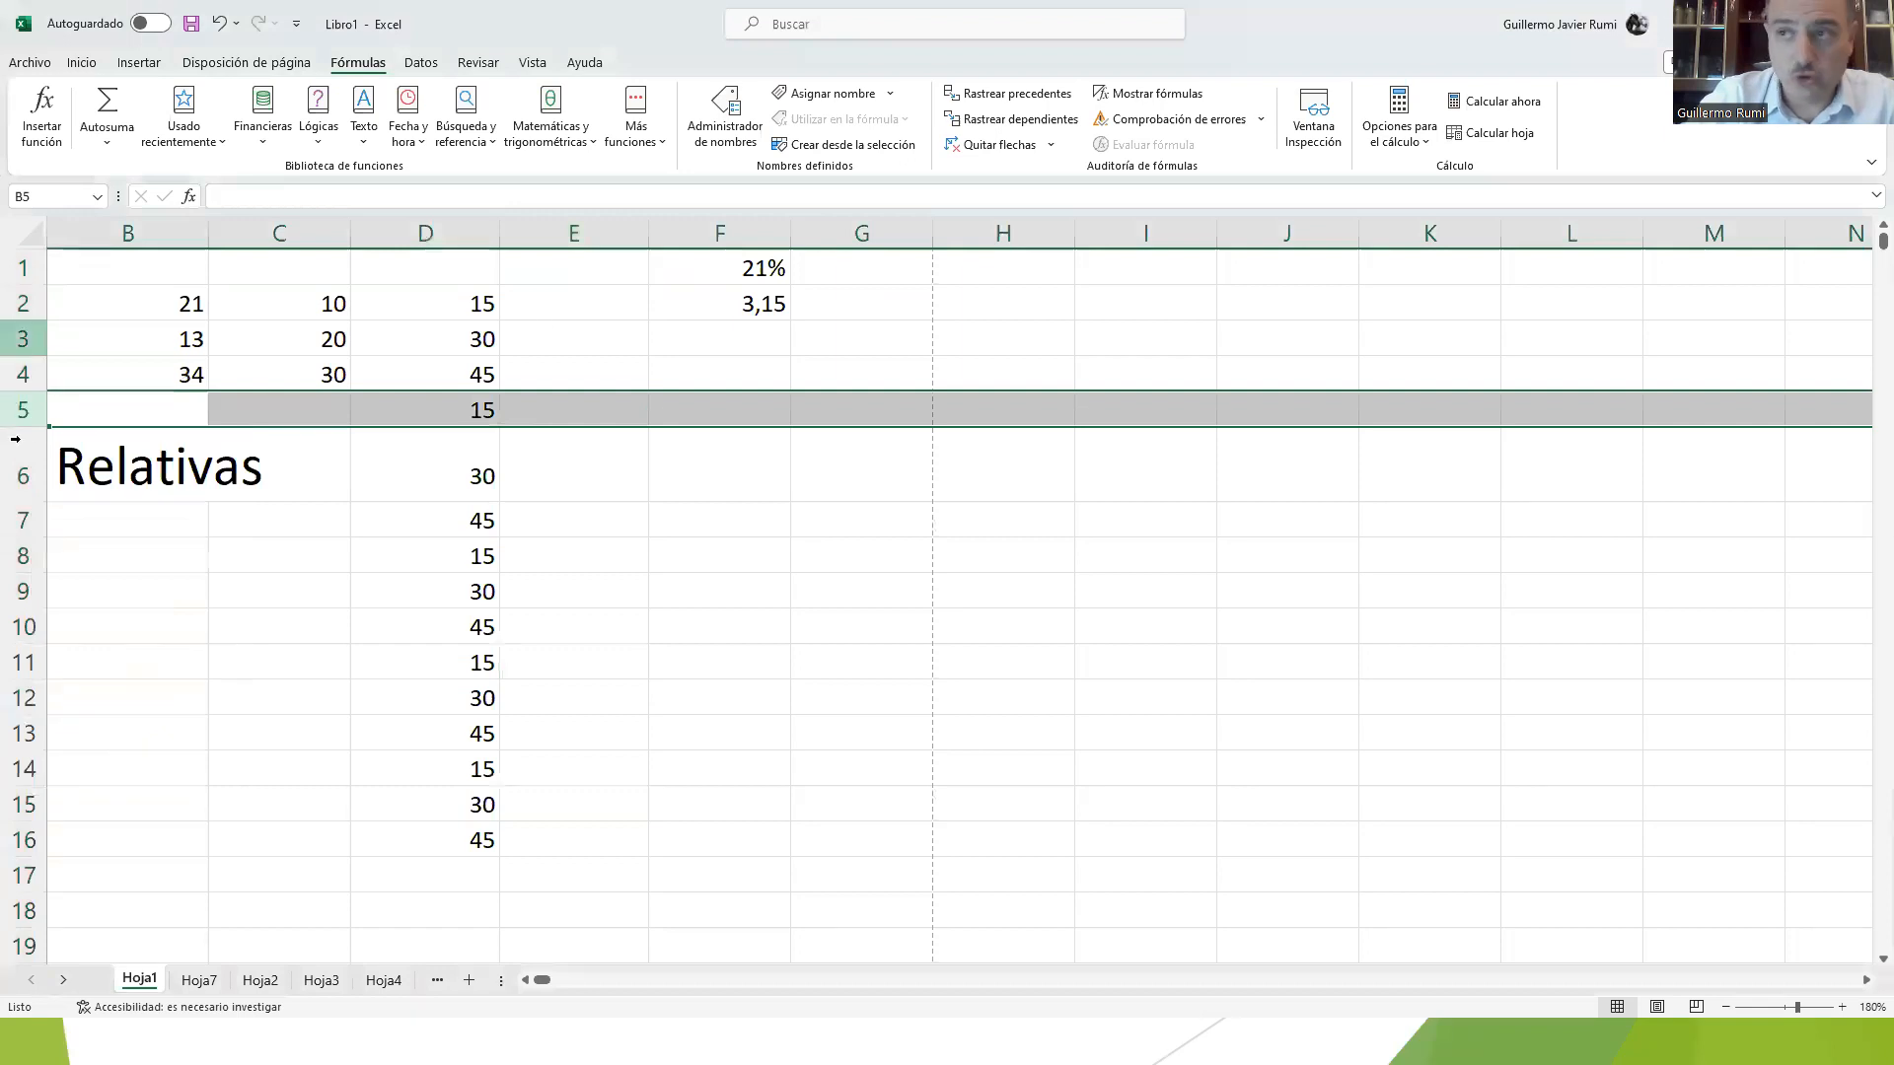
pyautogui.moveTo(600, 233)
pyautogui.mouseDown()
pyautogui.moveTo(816, 233)
pyautogui.moveTo(588, 217)
pyautogui.mouseUp()
# Step: Try filling the formula in F2 down to F16, and undo the fill
pyautogui.click(726, 311)
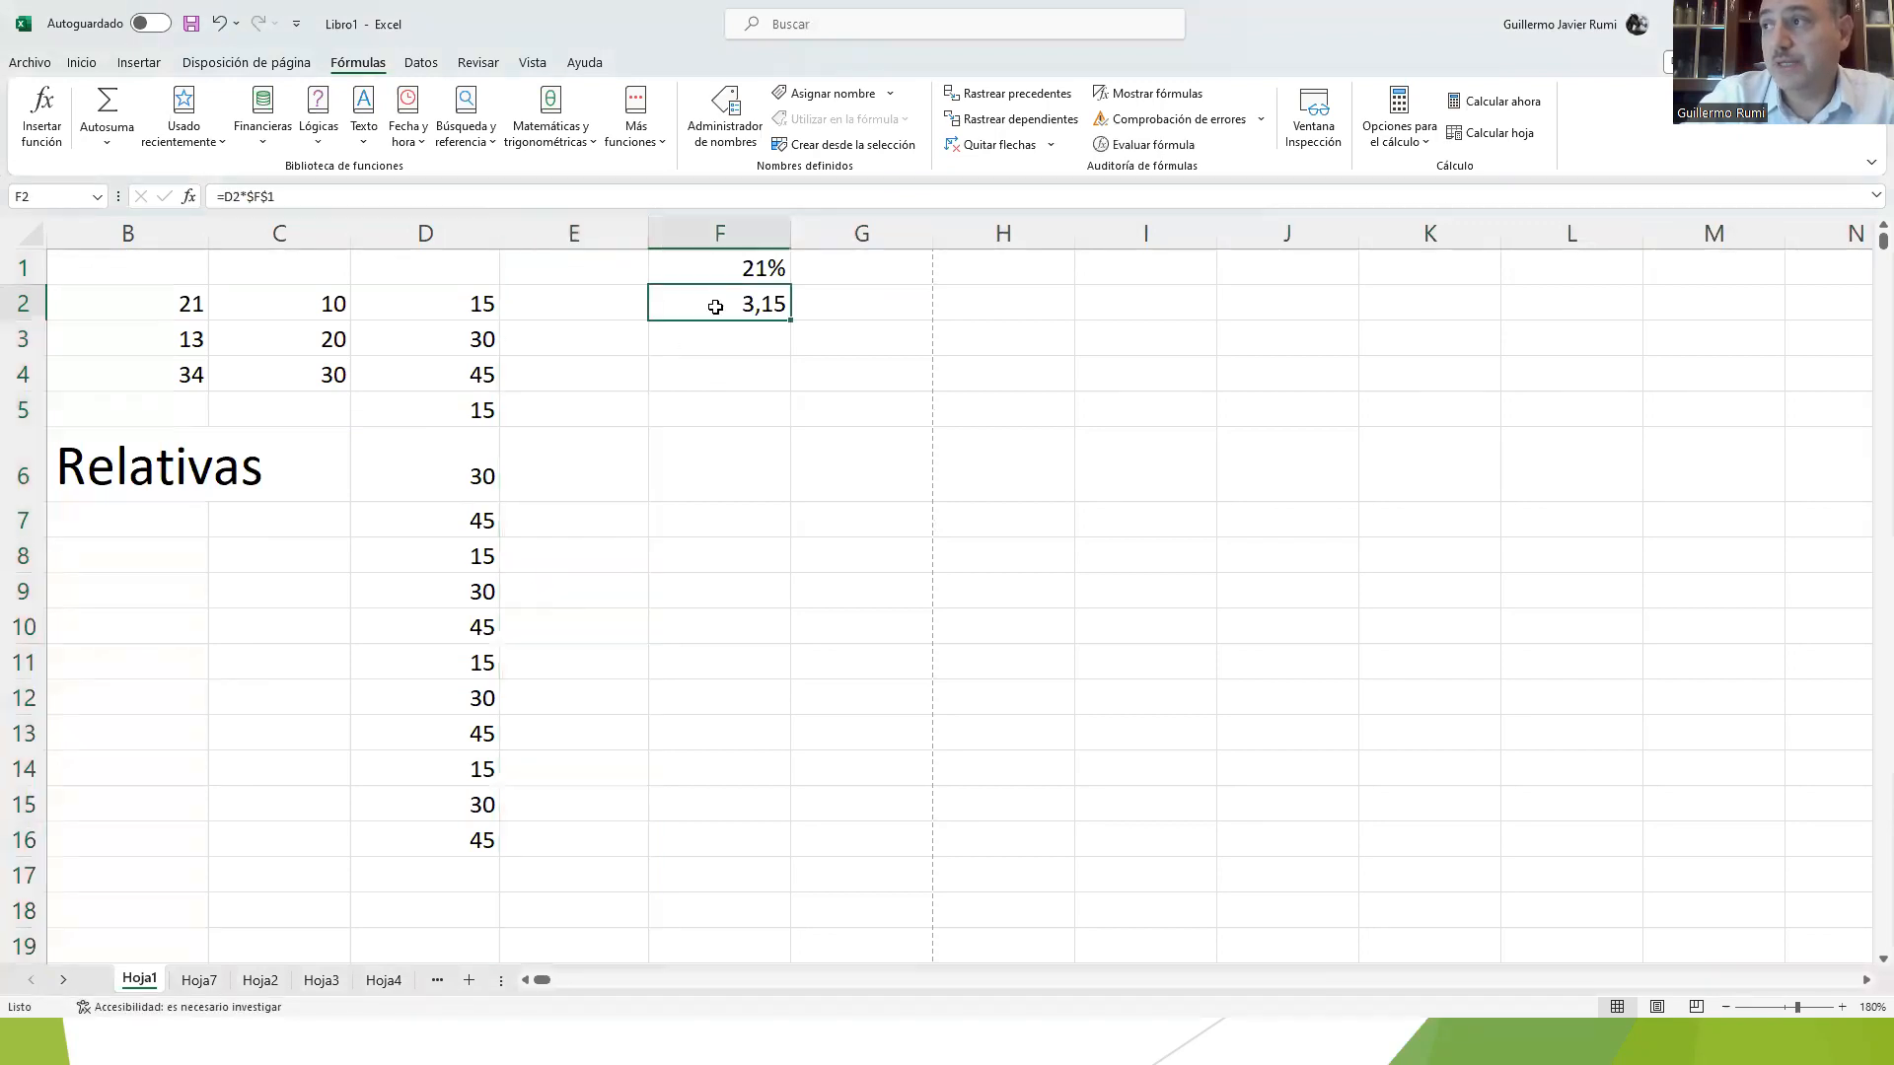
pyautogui.moveTo(793, 320); pyautogui.dragTo(789, 860)
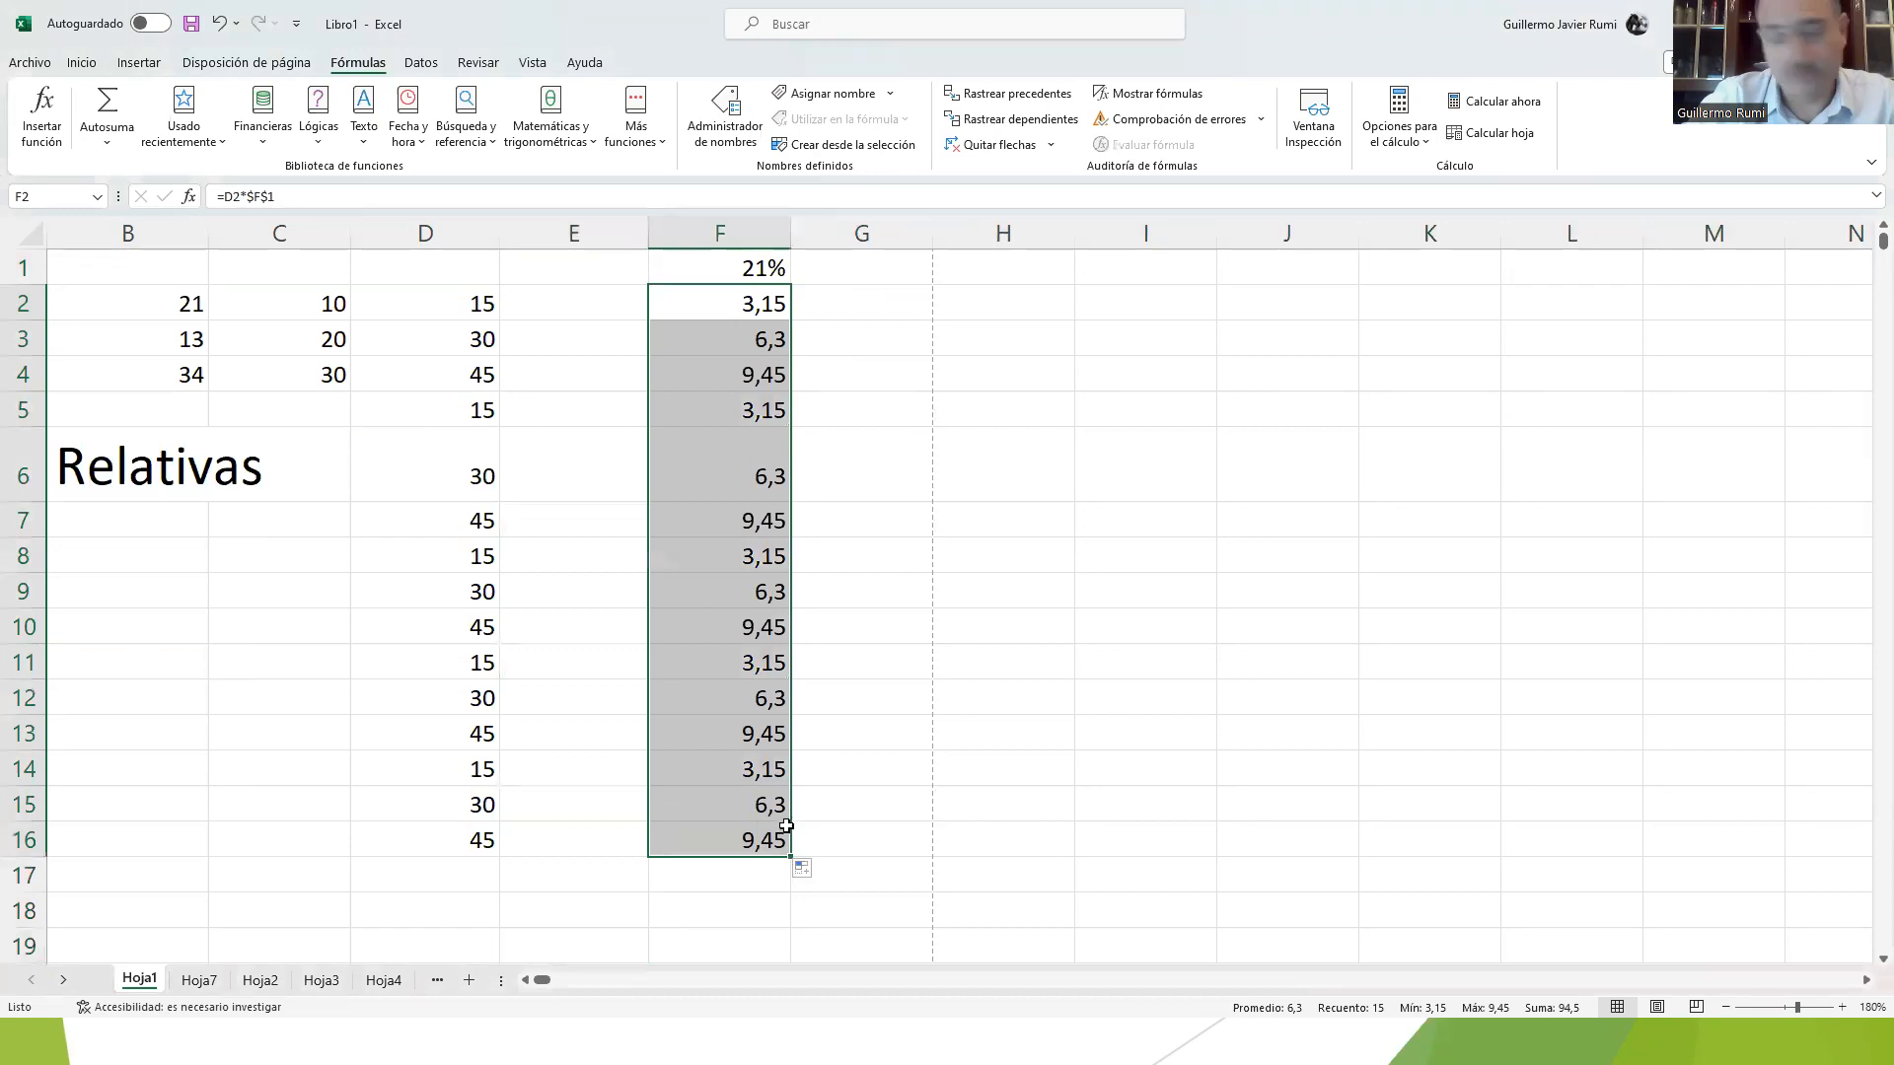
pyautogui.hotkey('ctrl', 'z')
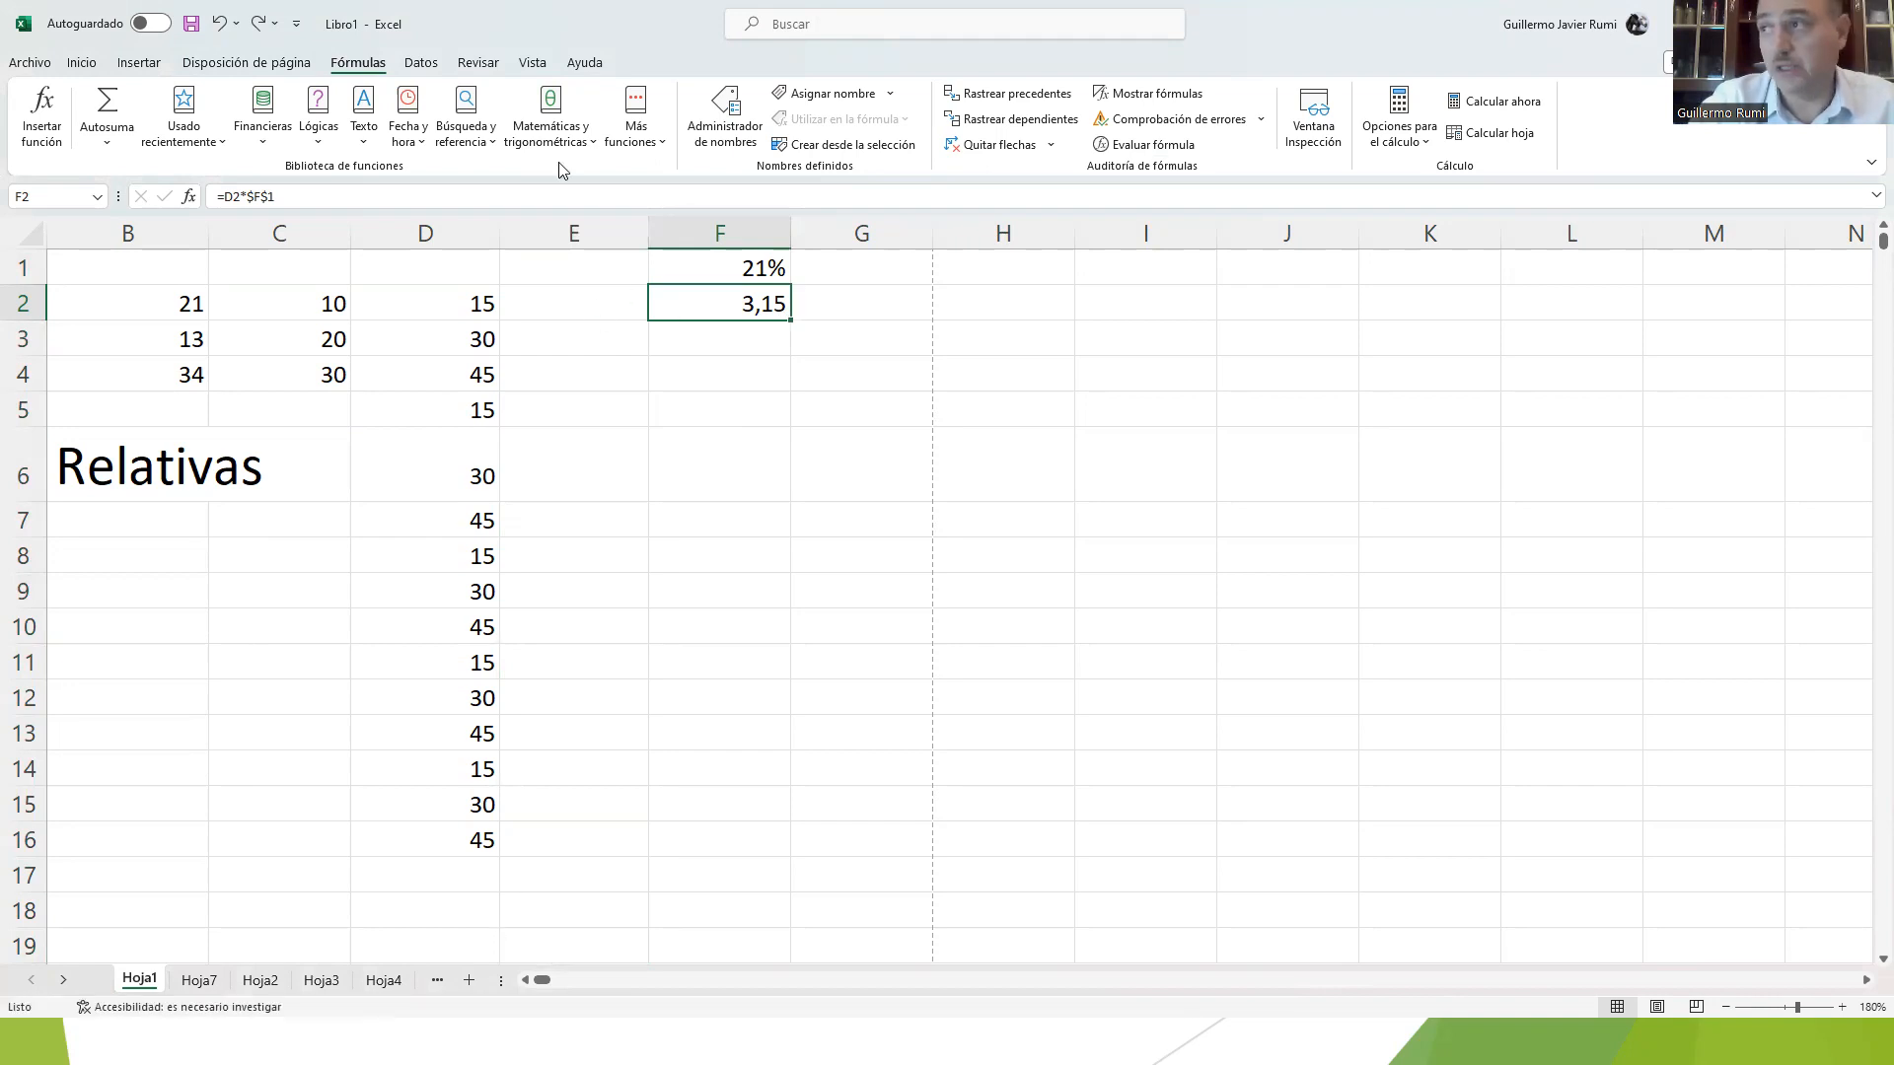
# Step: Delete the remaining empty column E so the rate and its formula move back beside column D, accepting the large operation
pyautogui.click(574, 234)
pyautogui.rightClick(589, 237)
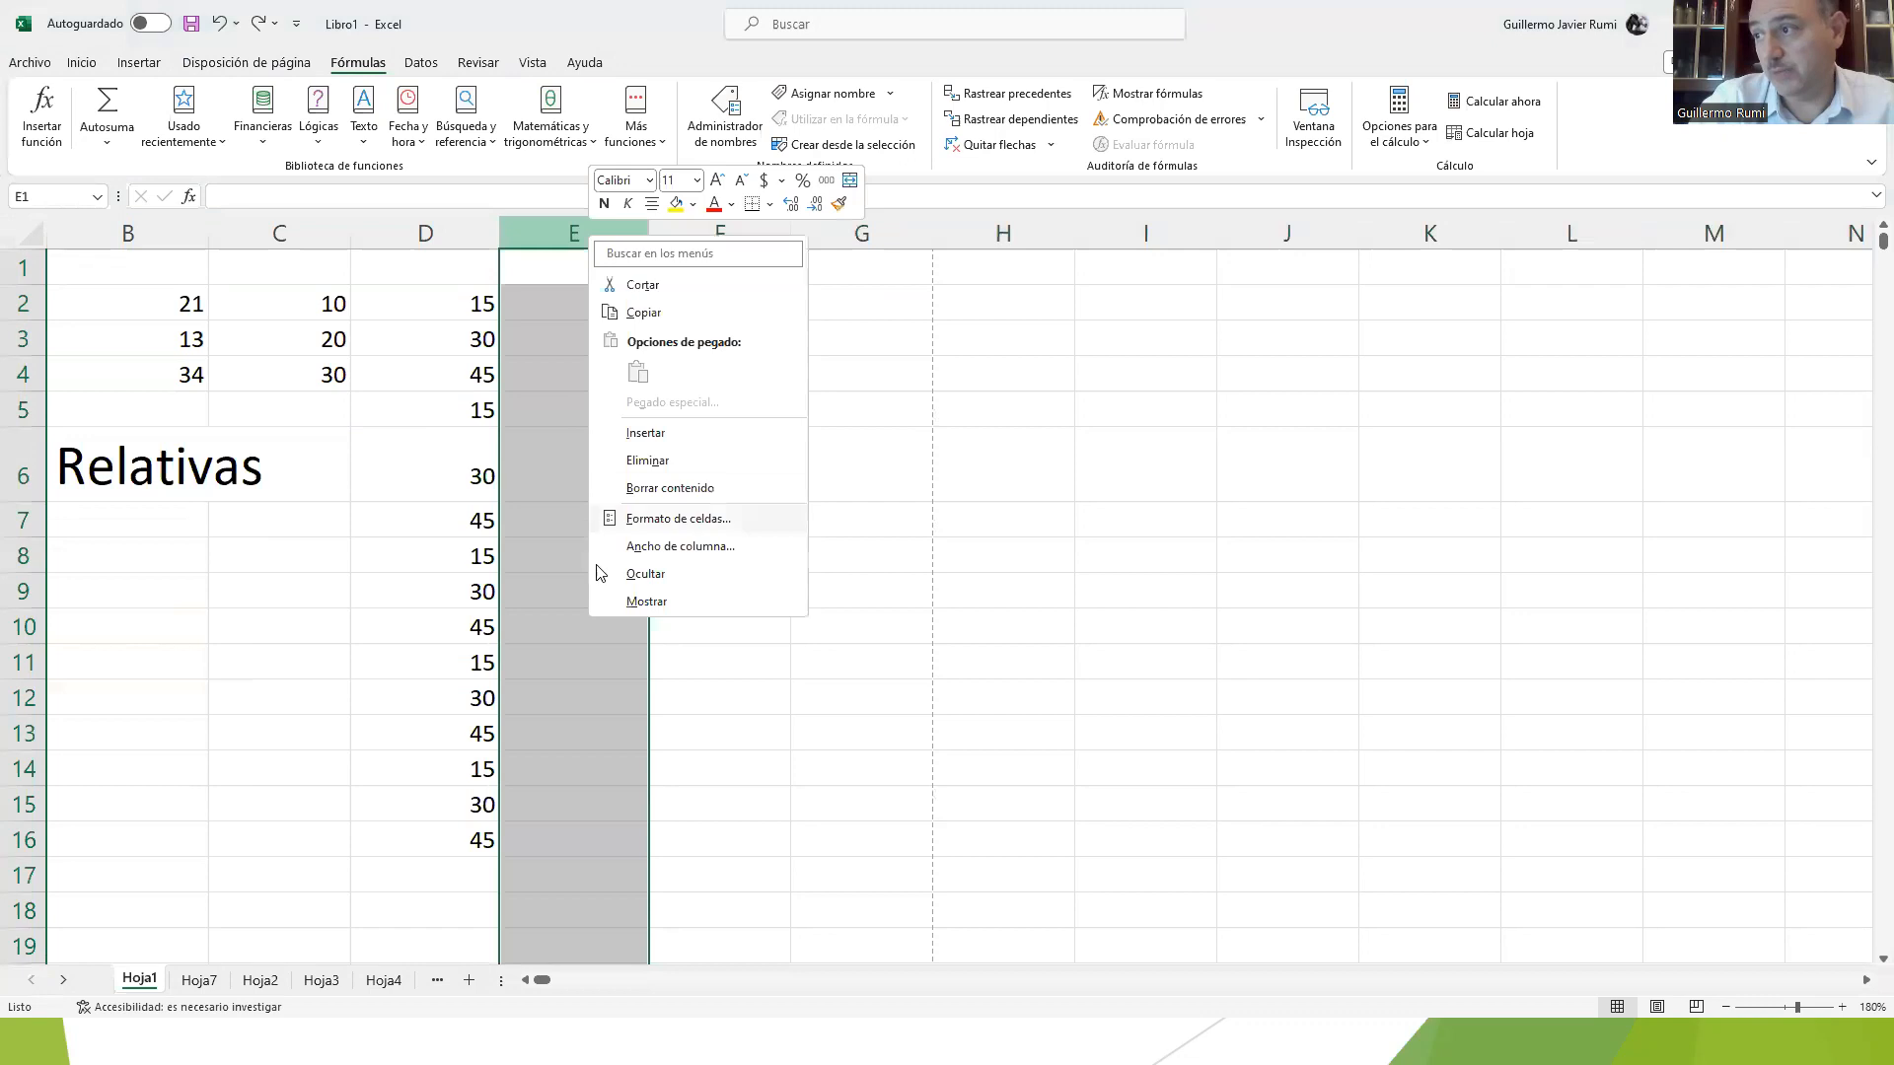
pyautogui.press('Escape')
pyautogui.hotkey('ctrl', '-')
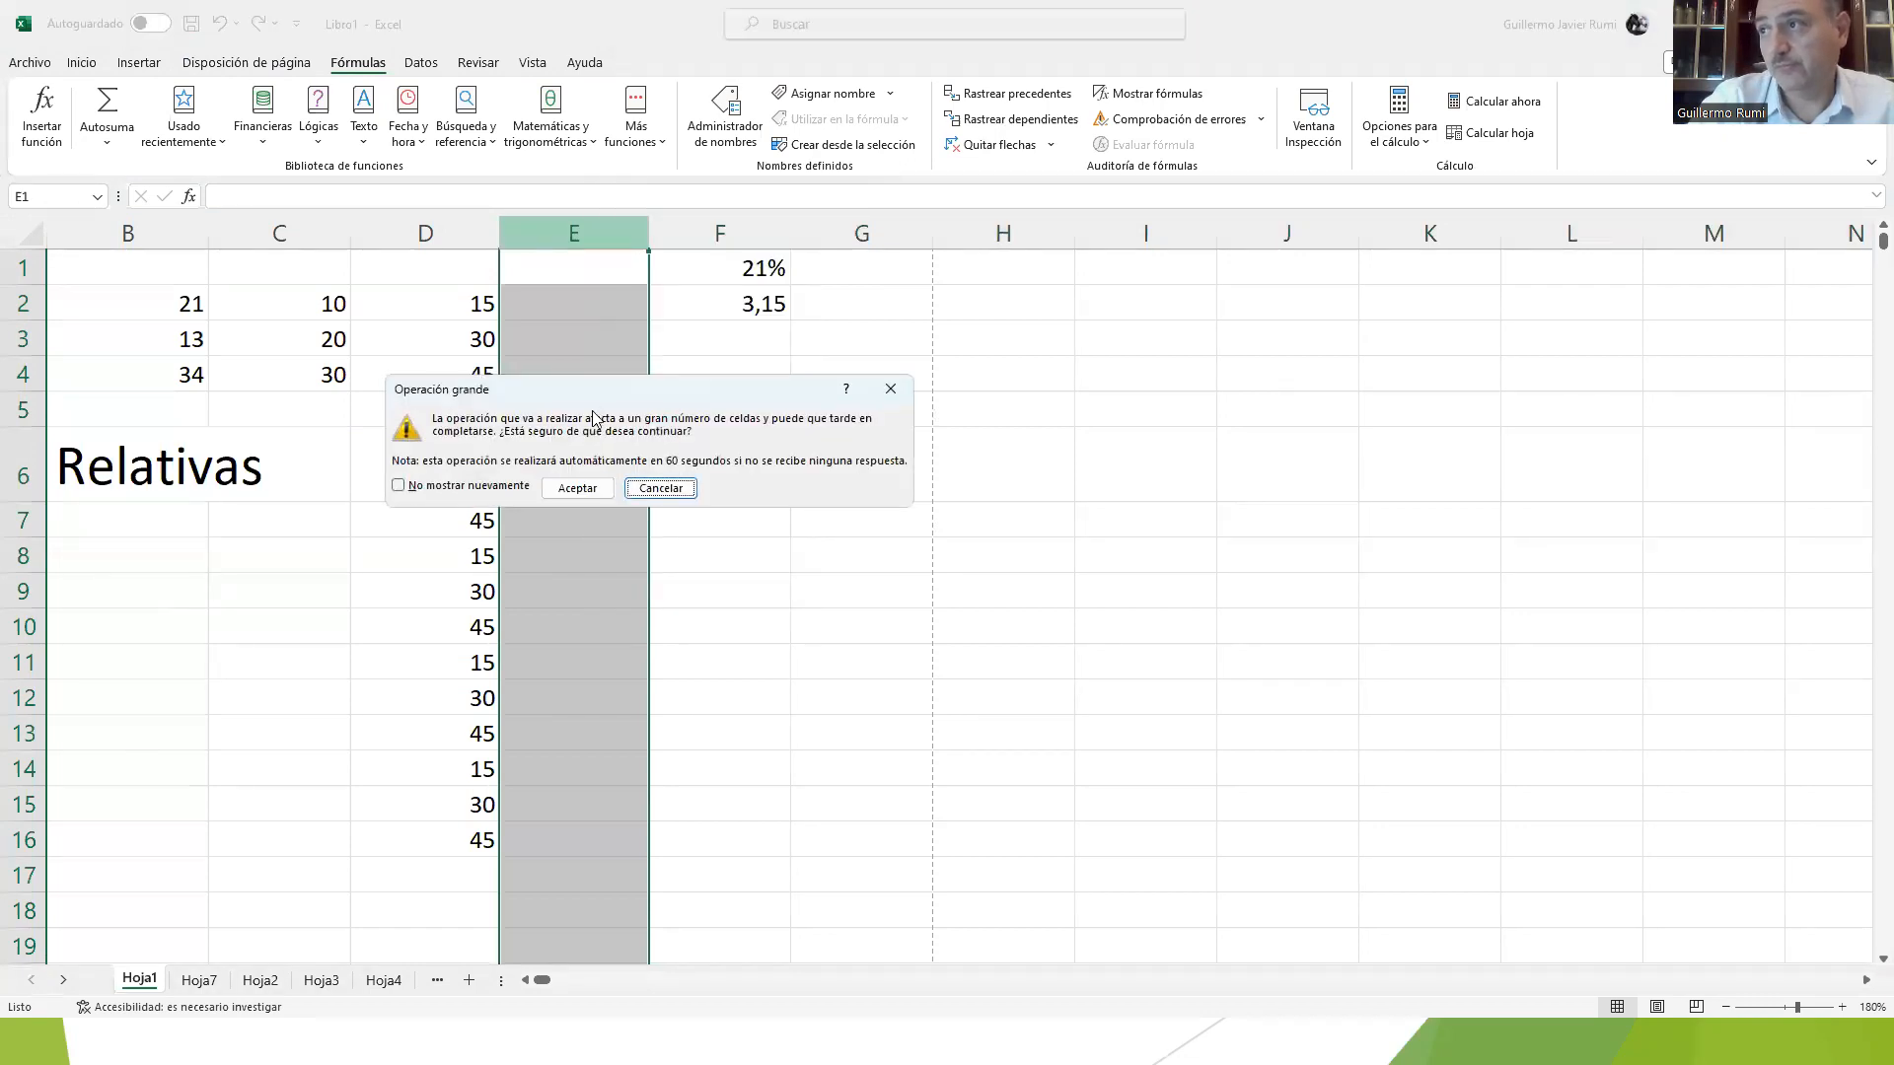
pyautogui.click(579, 486)
# Step: Fill the absolute-reference formula in E2 down to E16 alongside the values in column D
pyautogui.click(637, 308)
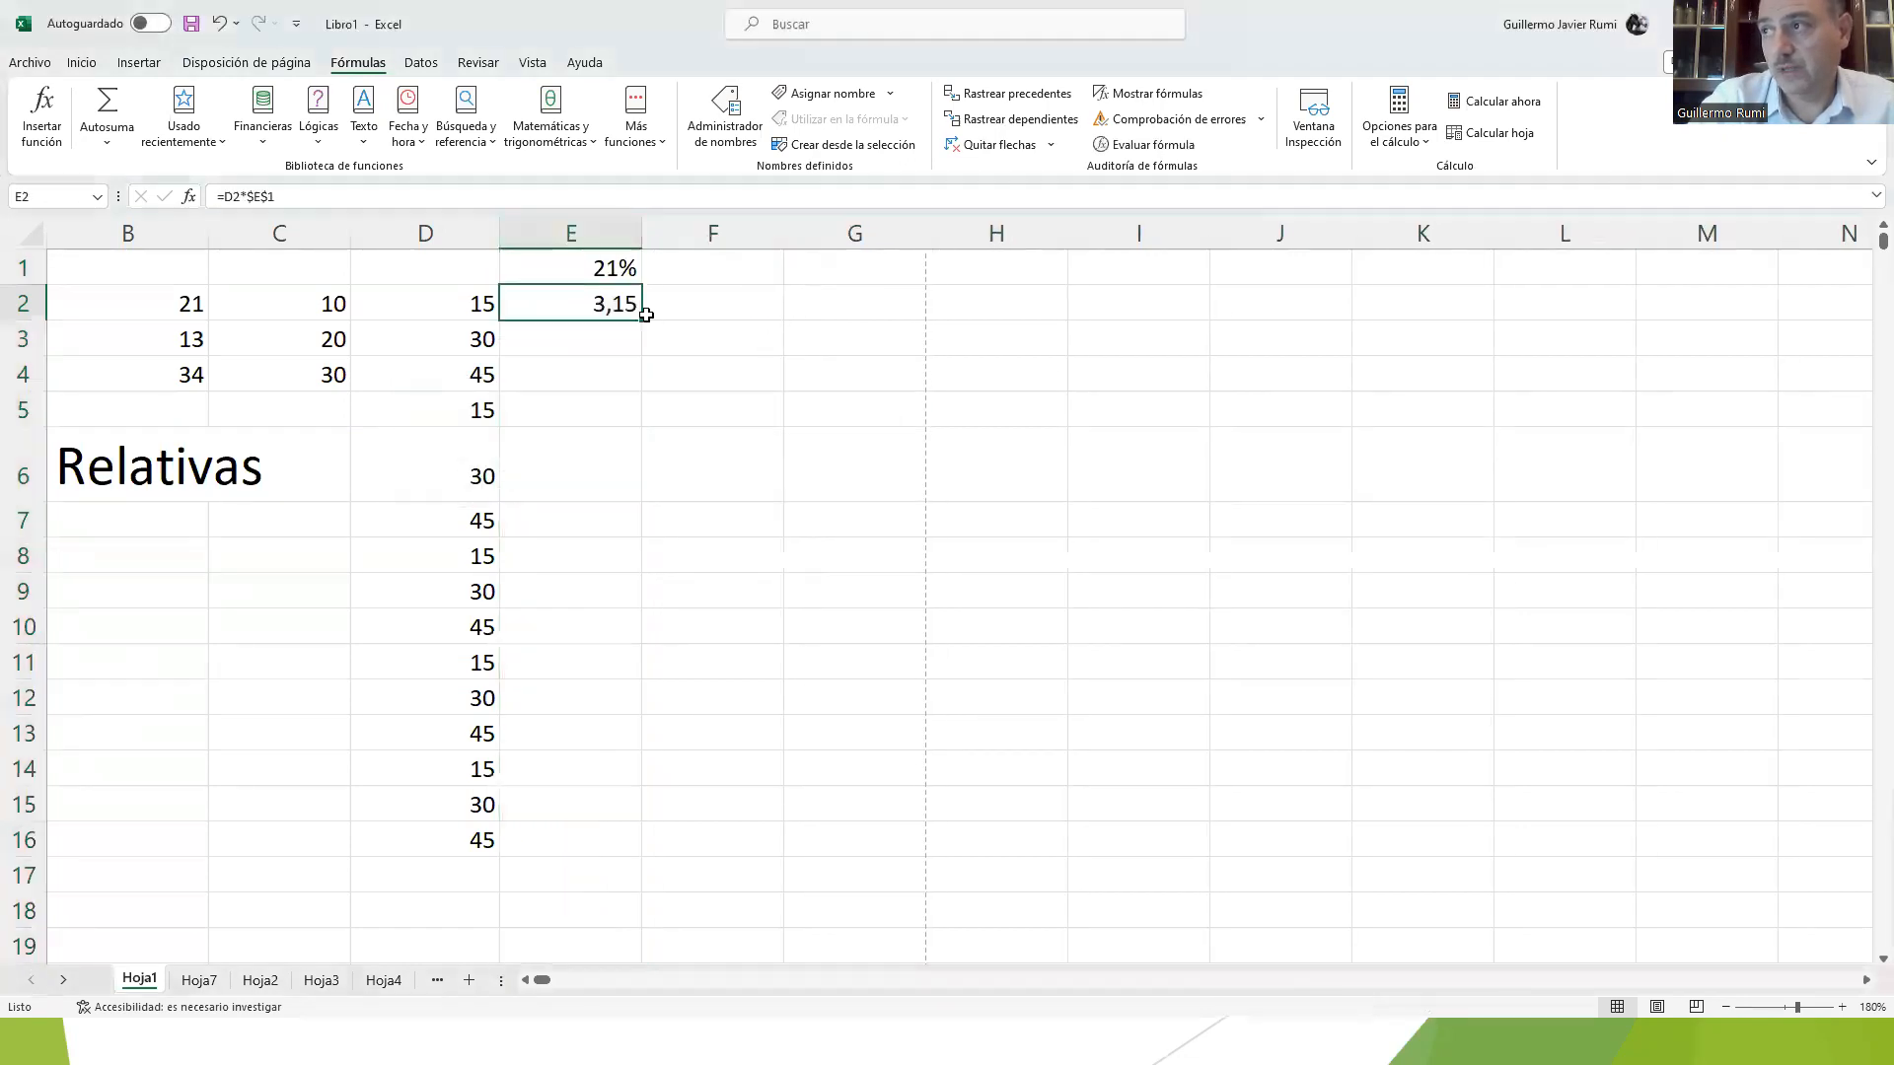
pyautogui.doubleClick(640, 320)
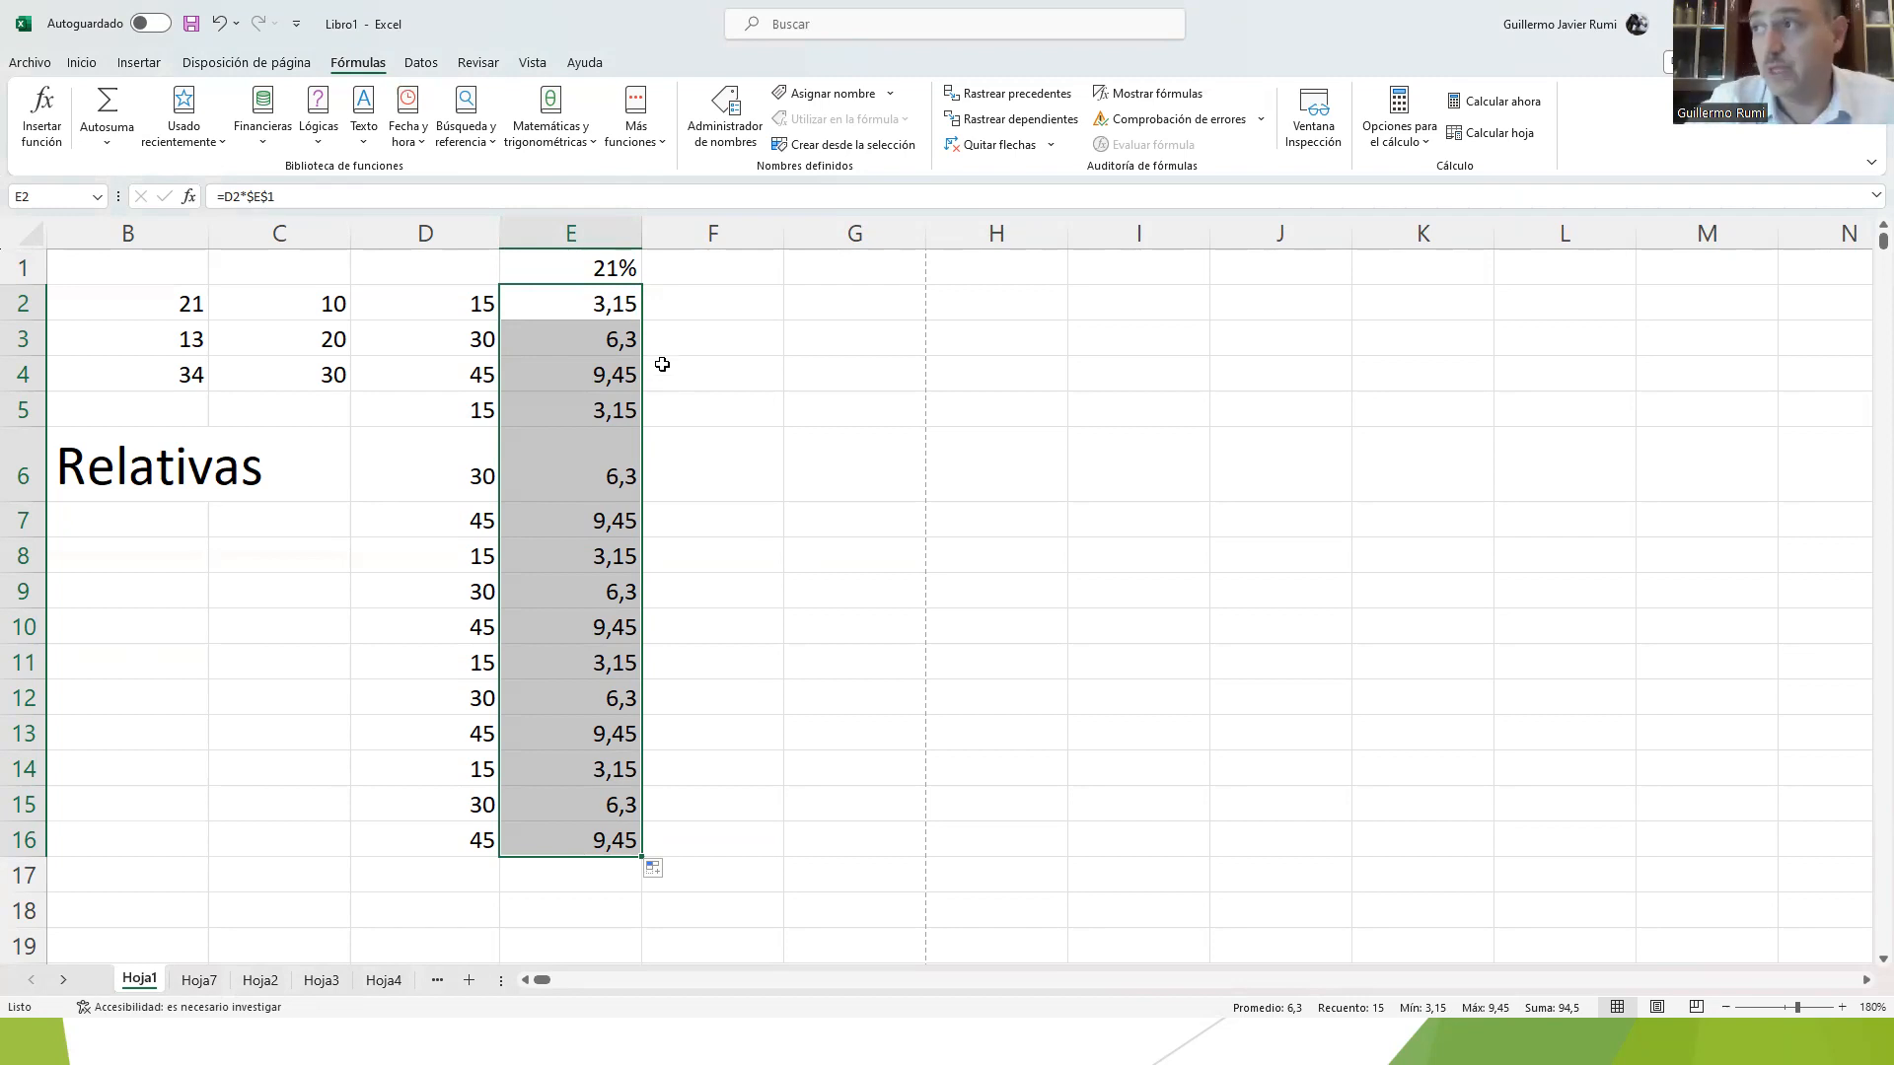
pyautogui.click(568, 307)
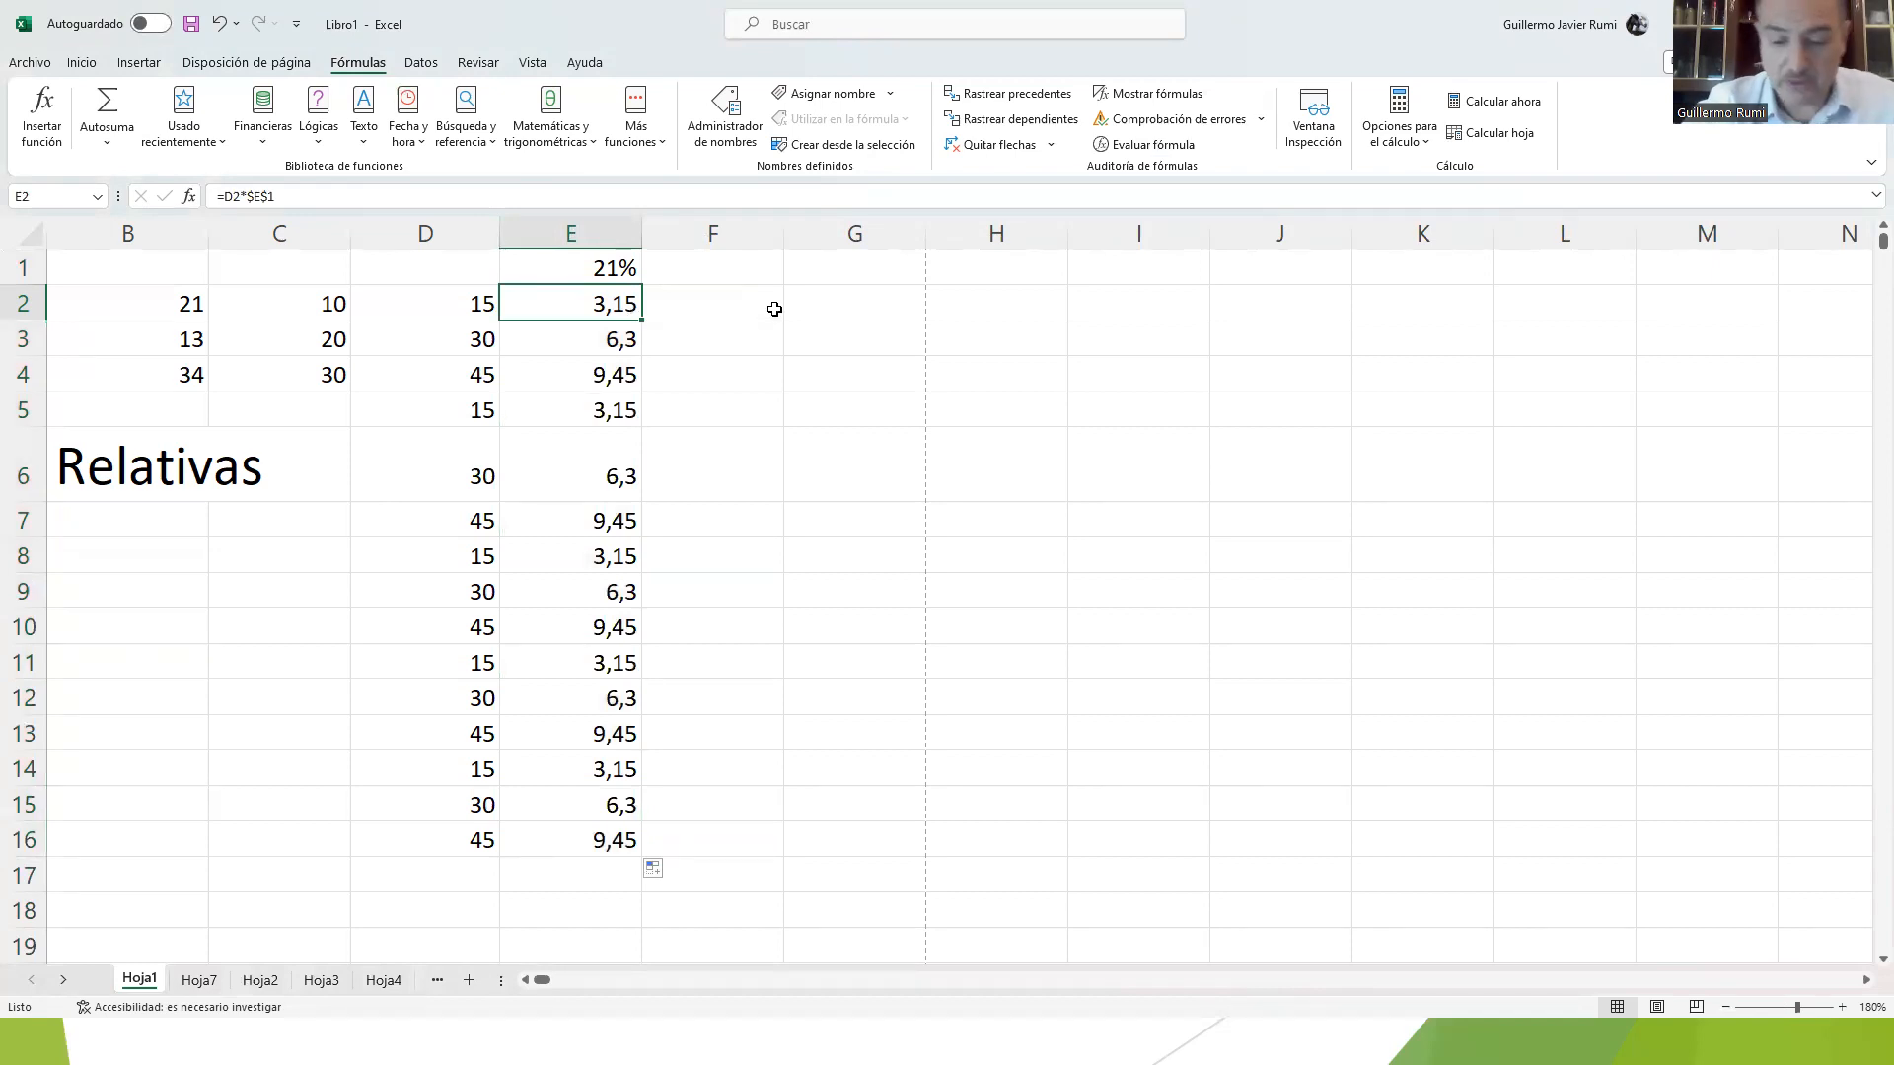
# Step: Clear the formulas from E2:E16 and return to cell E2
pyautogui.hotkey('ctrl', 'shift', 'Down')
pyautogui.press('Delete')
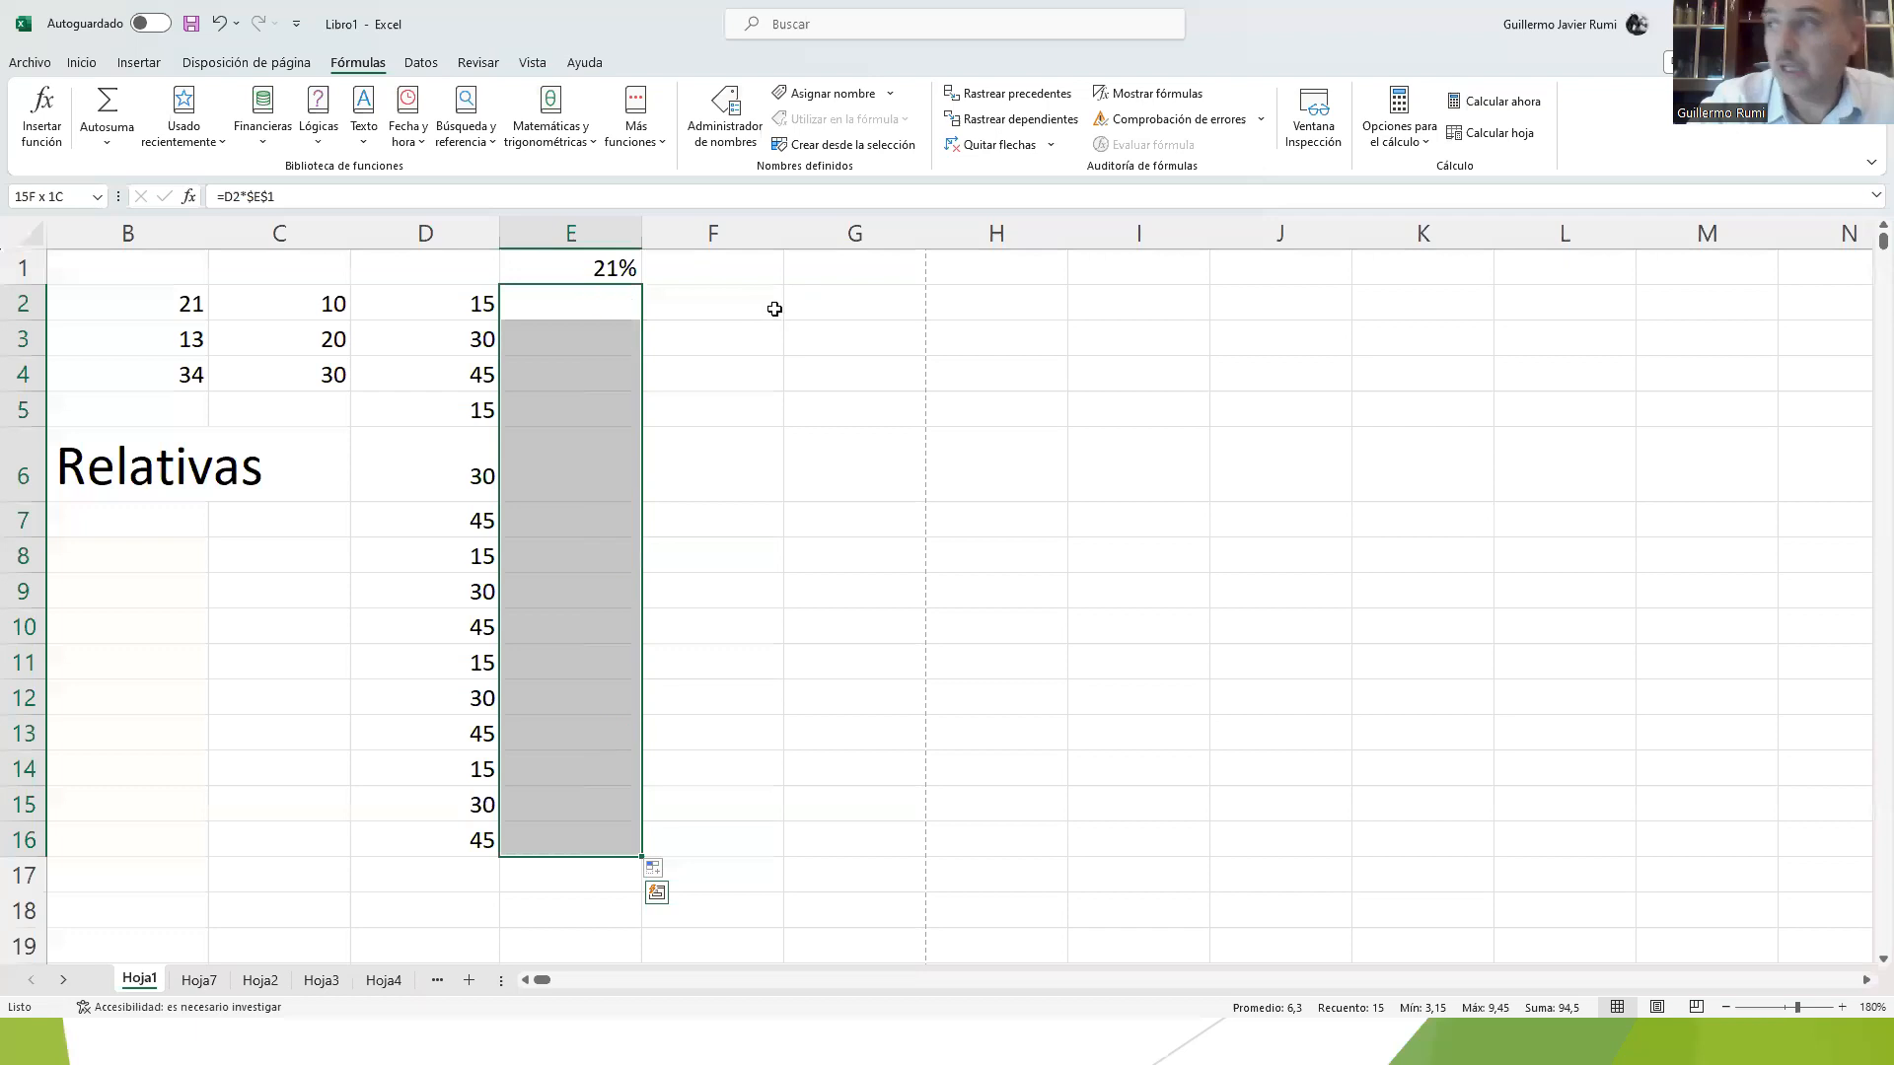
pyautogui.press('Up')
pyautogui.press('Down')
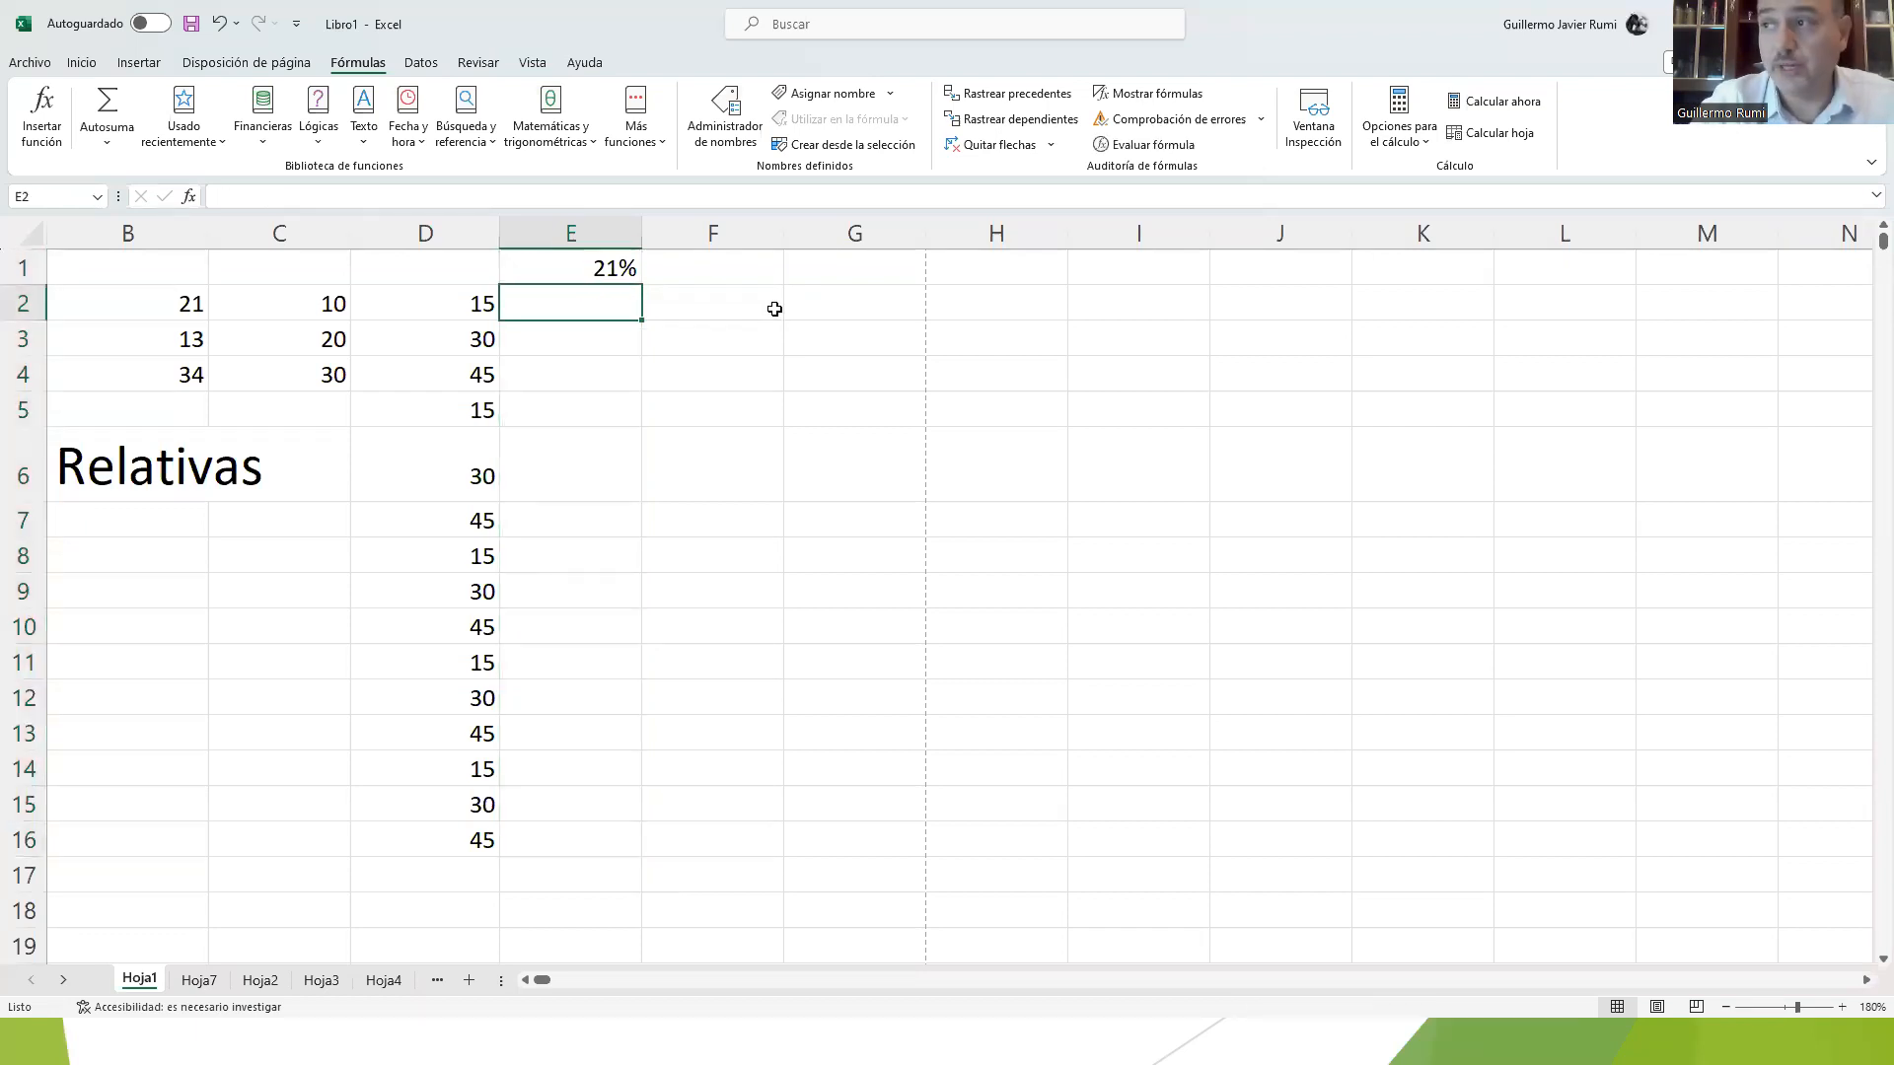
# Step: Enter the formula =D2*0,21 in E2 and fill it down to E16
pyautogui.write('=')
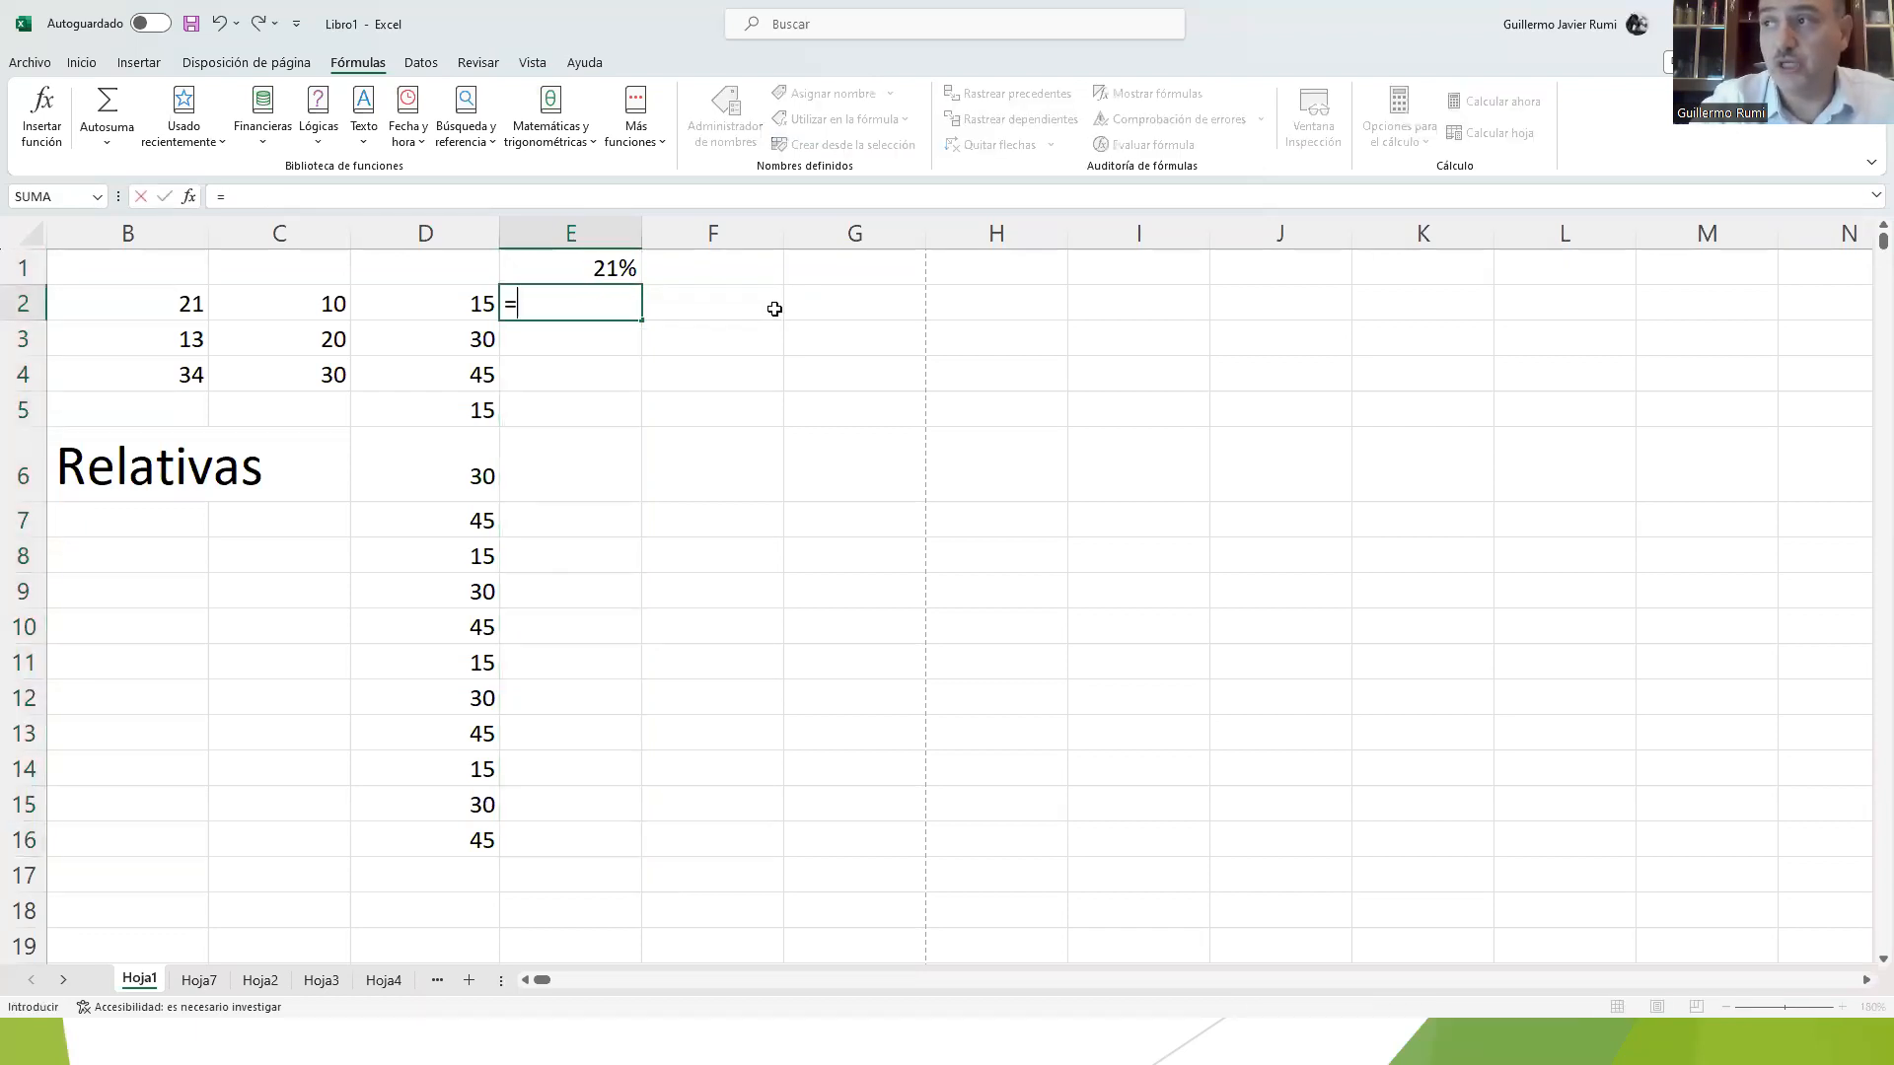
pyautogui.click(475, 305)
pyautogui.write('*0,21')
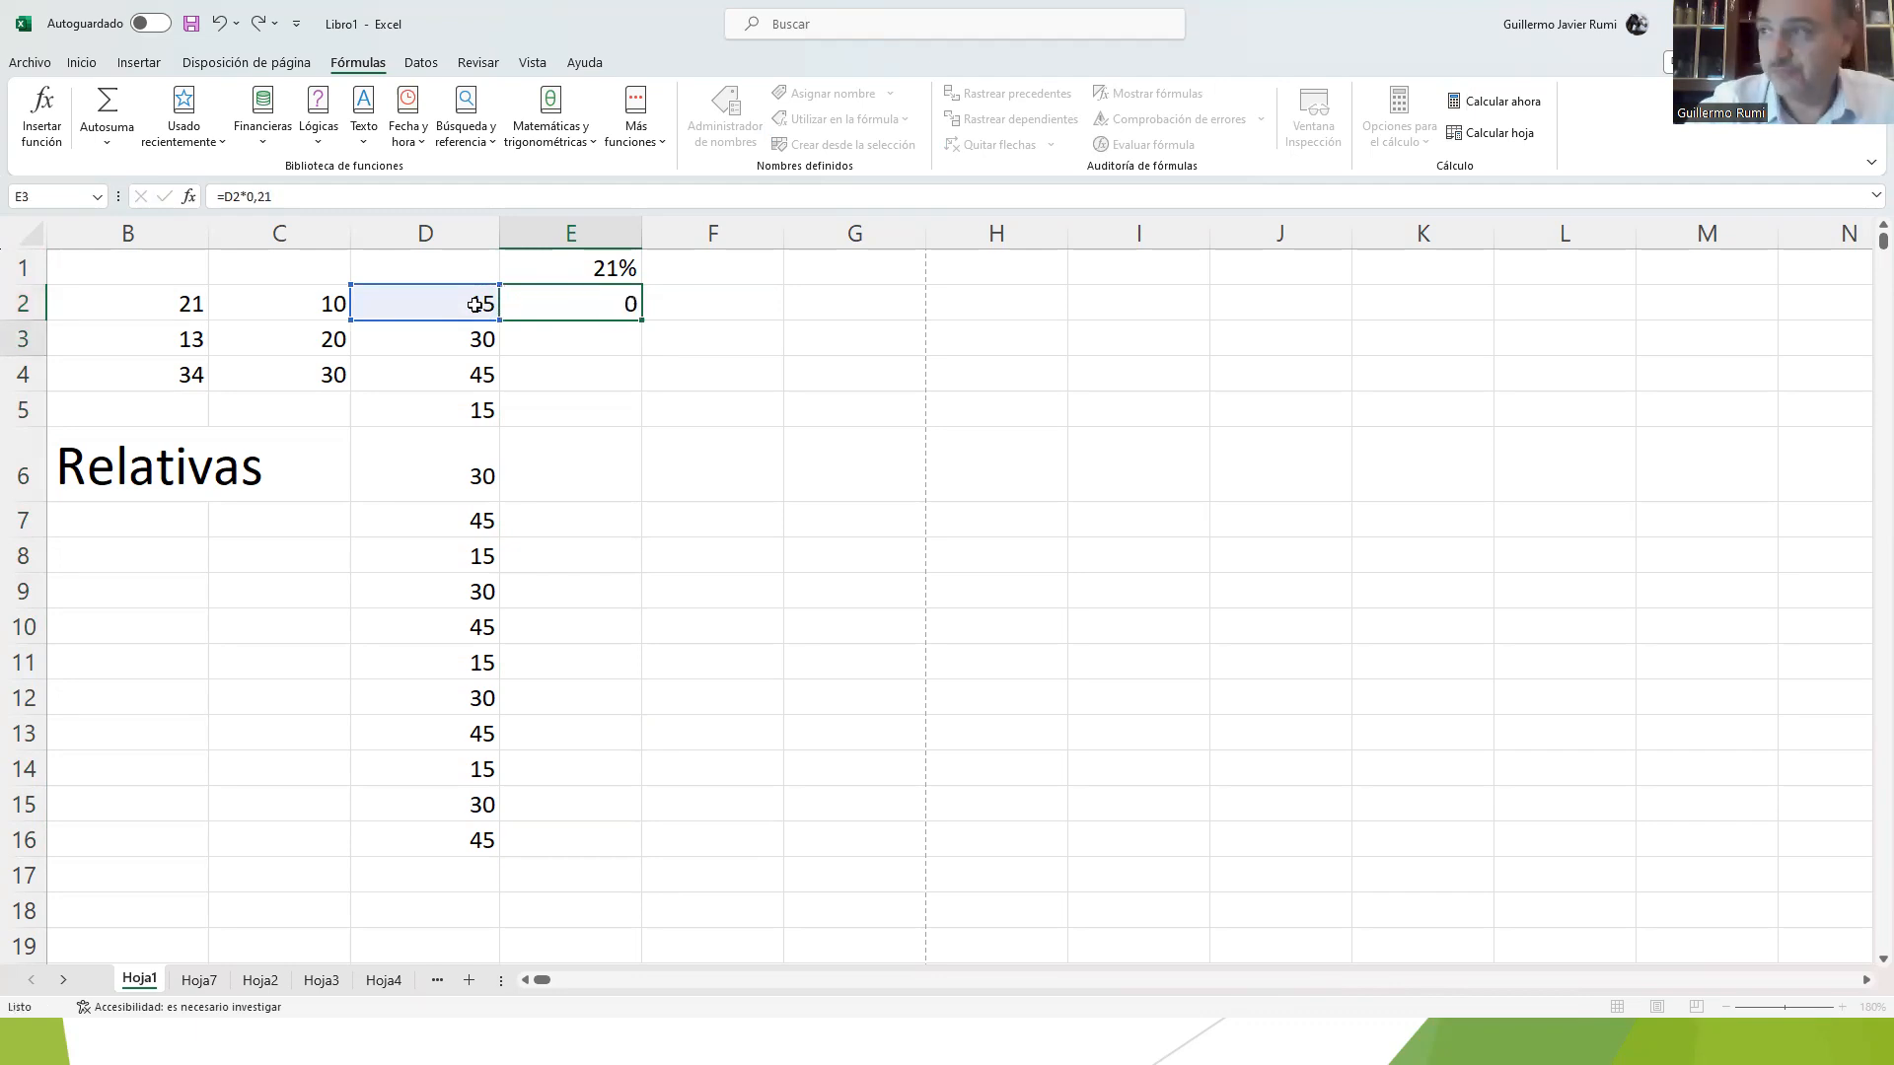
pyautogui.press('Return')
pyautogui.click(600, 306)
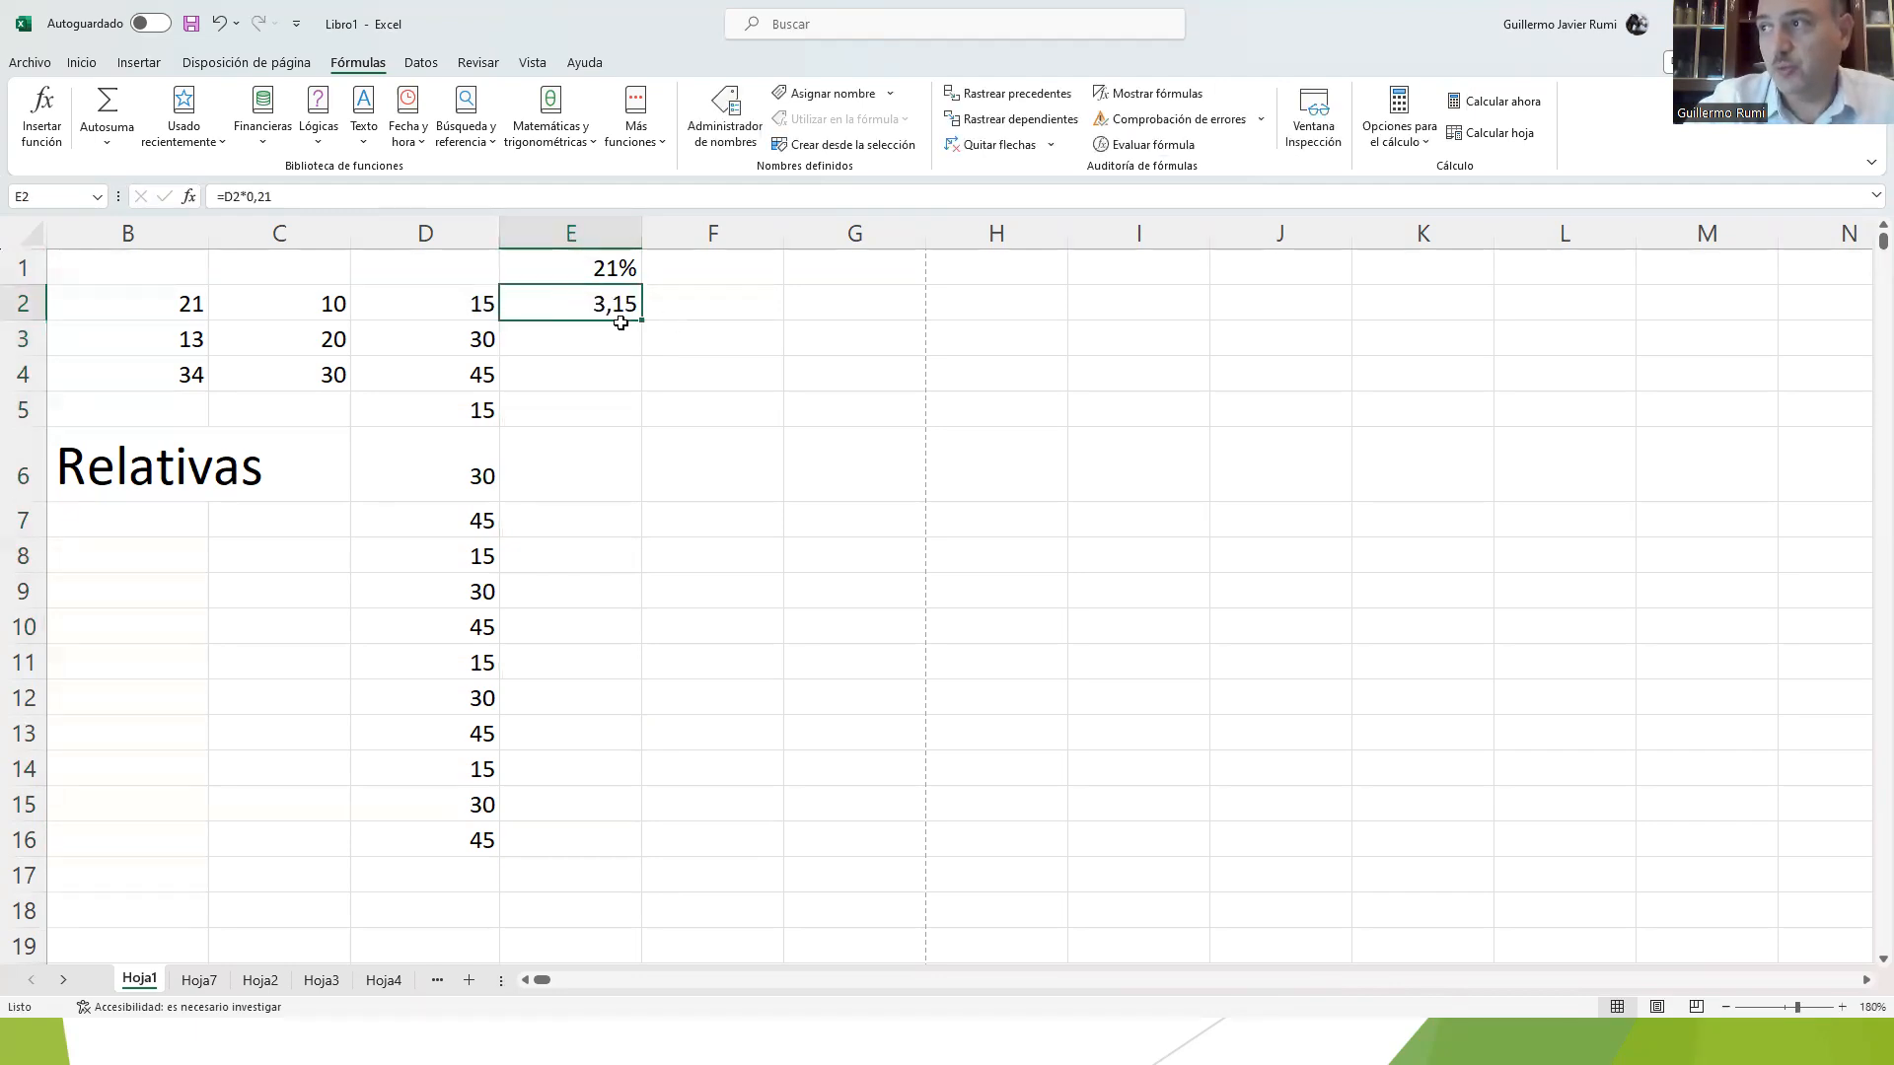
pyautogui.doubleClick(641, 321)
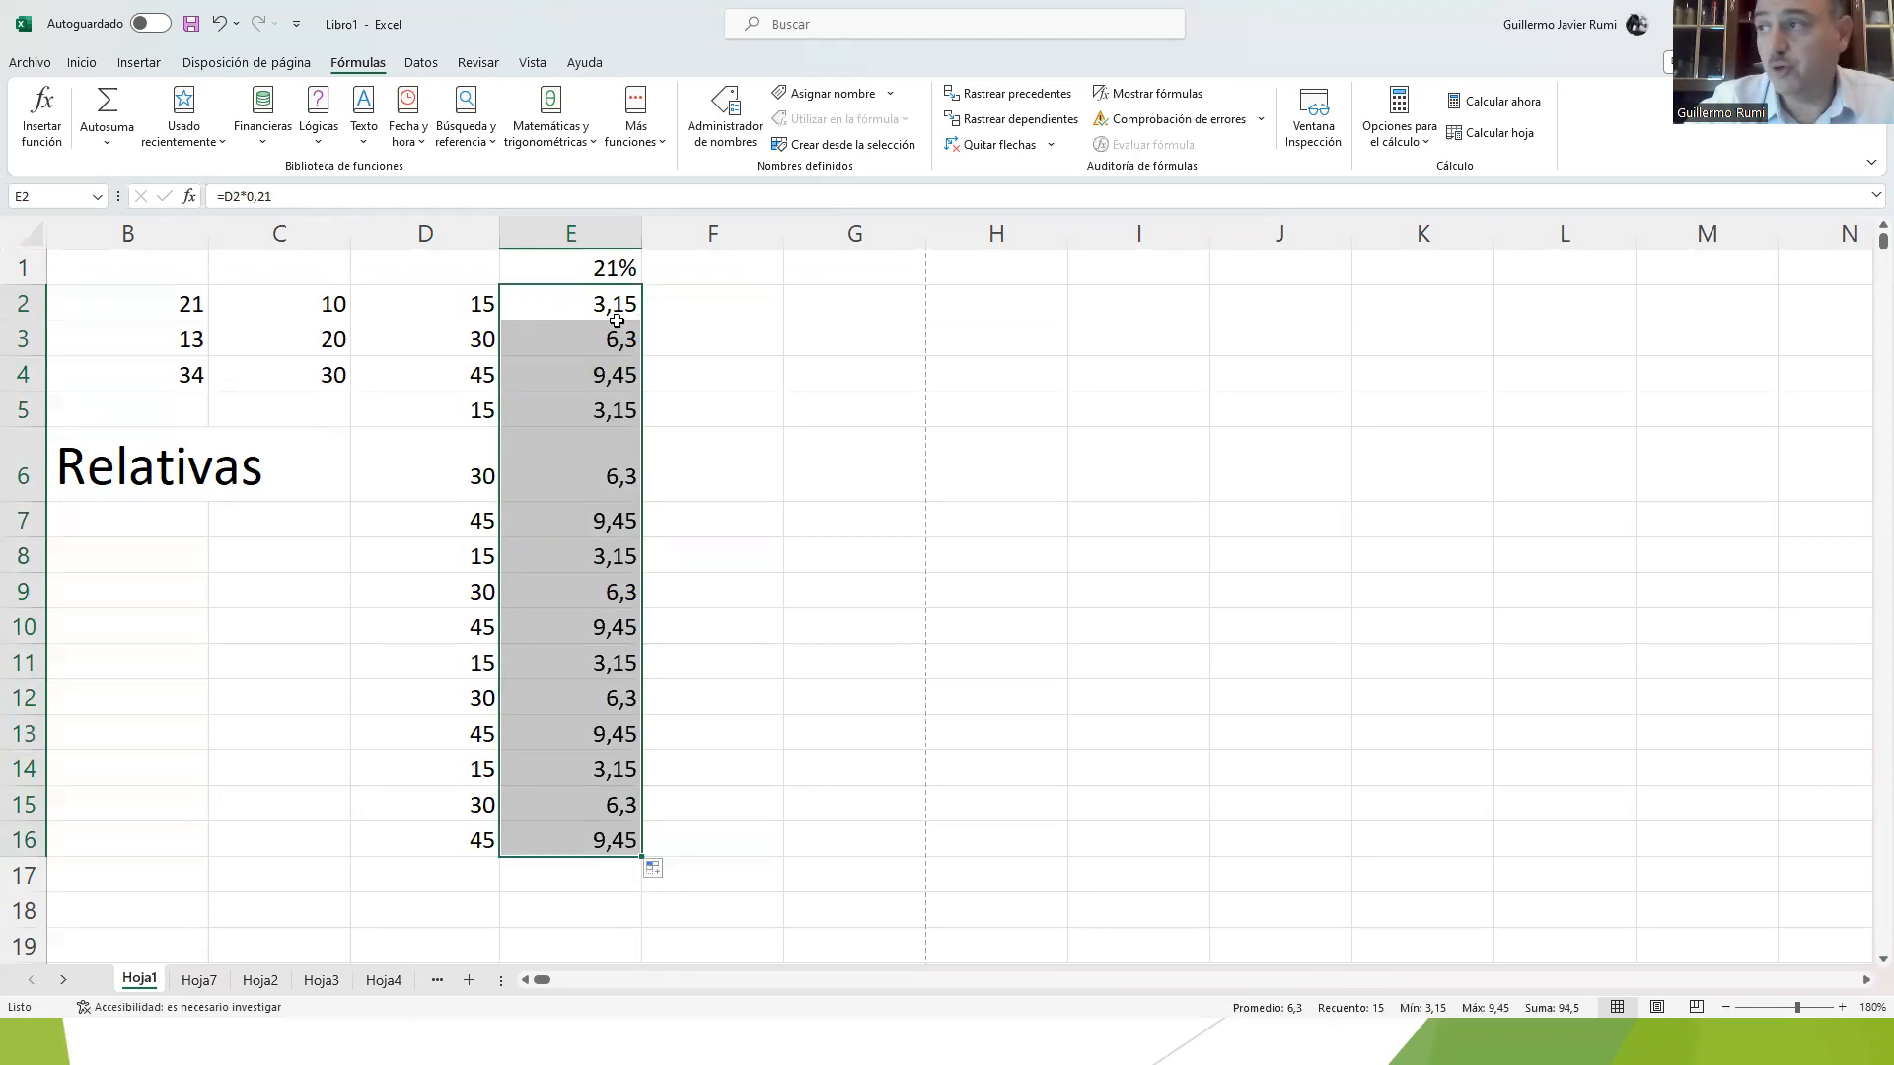
pyautogui.click(637, 309)
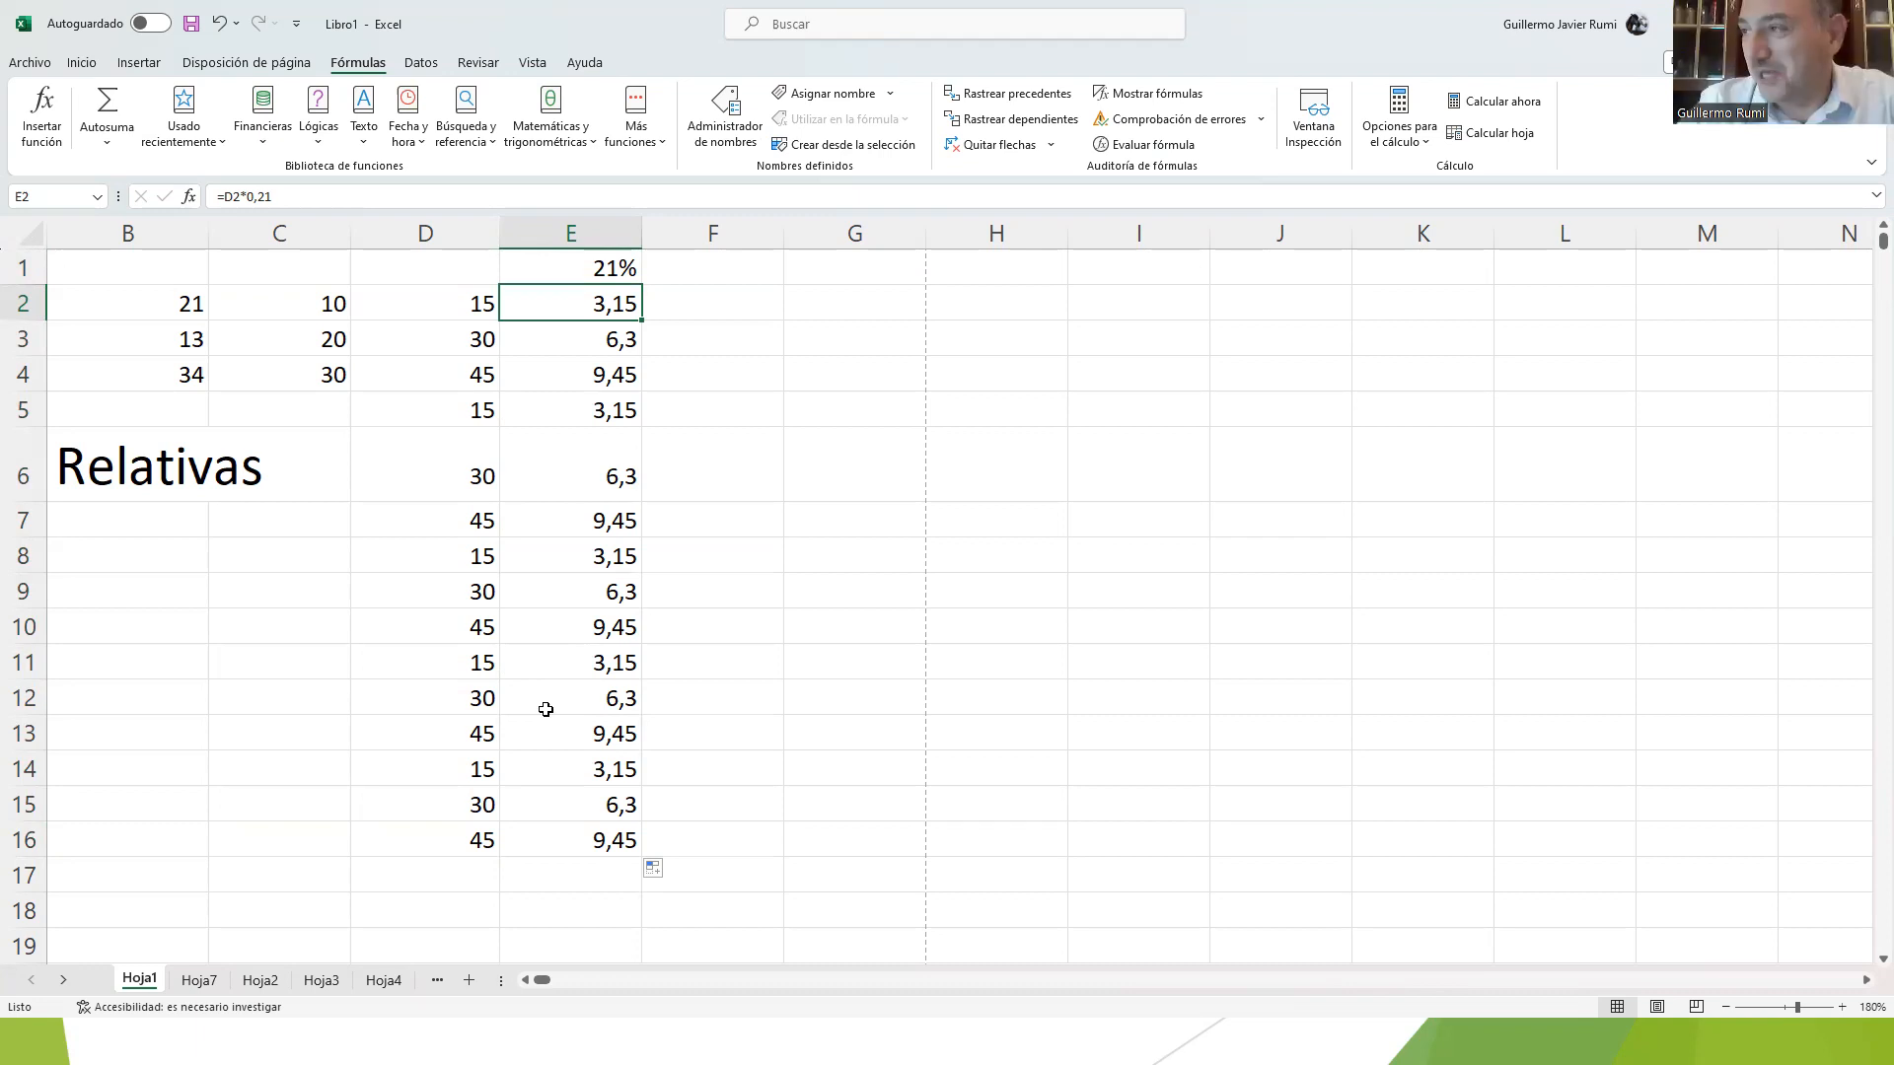
# Step: Change the rate in E1 to 19% while column E uses the hard-coded constant formulas
pyautogui.click(598, 277)
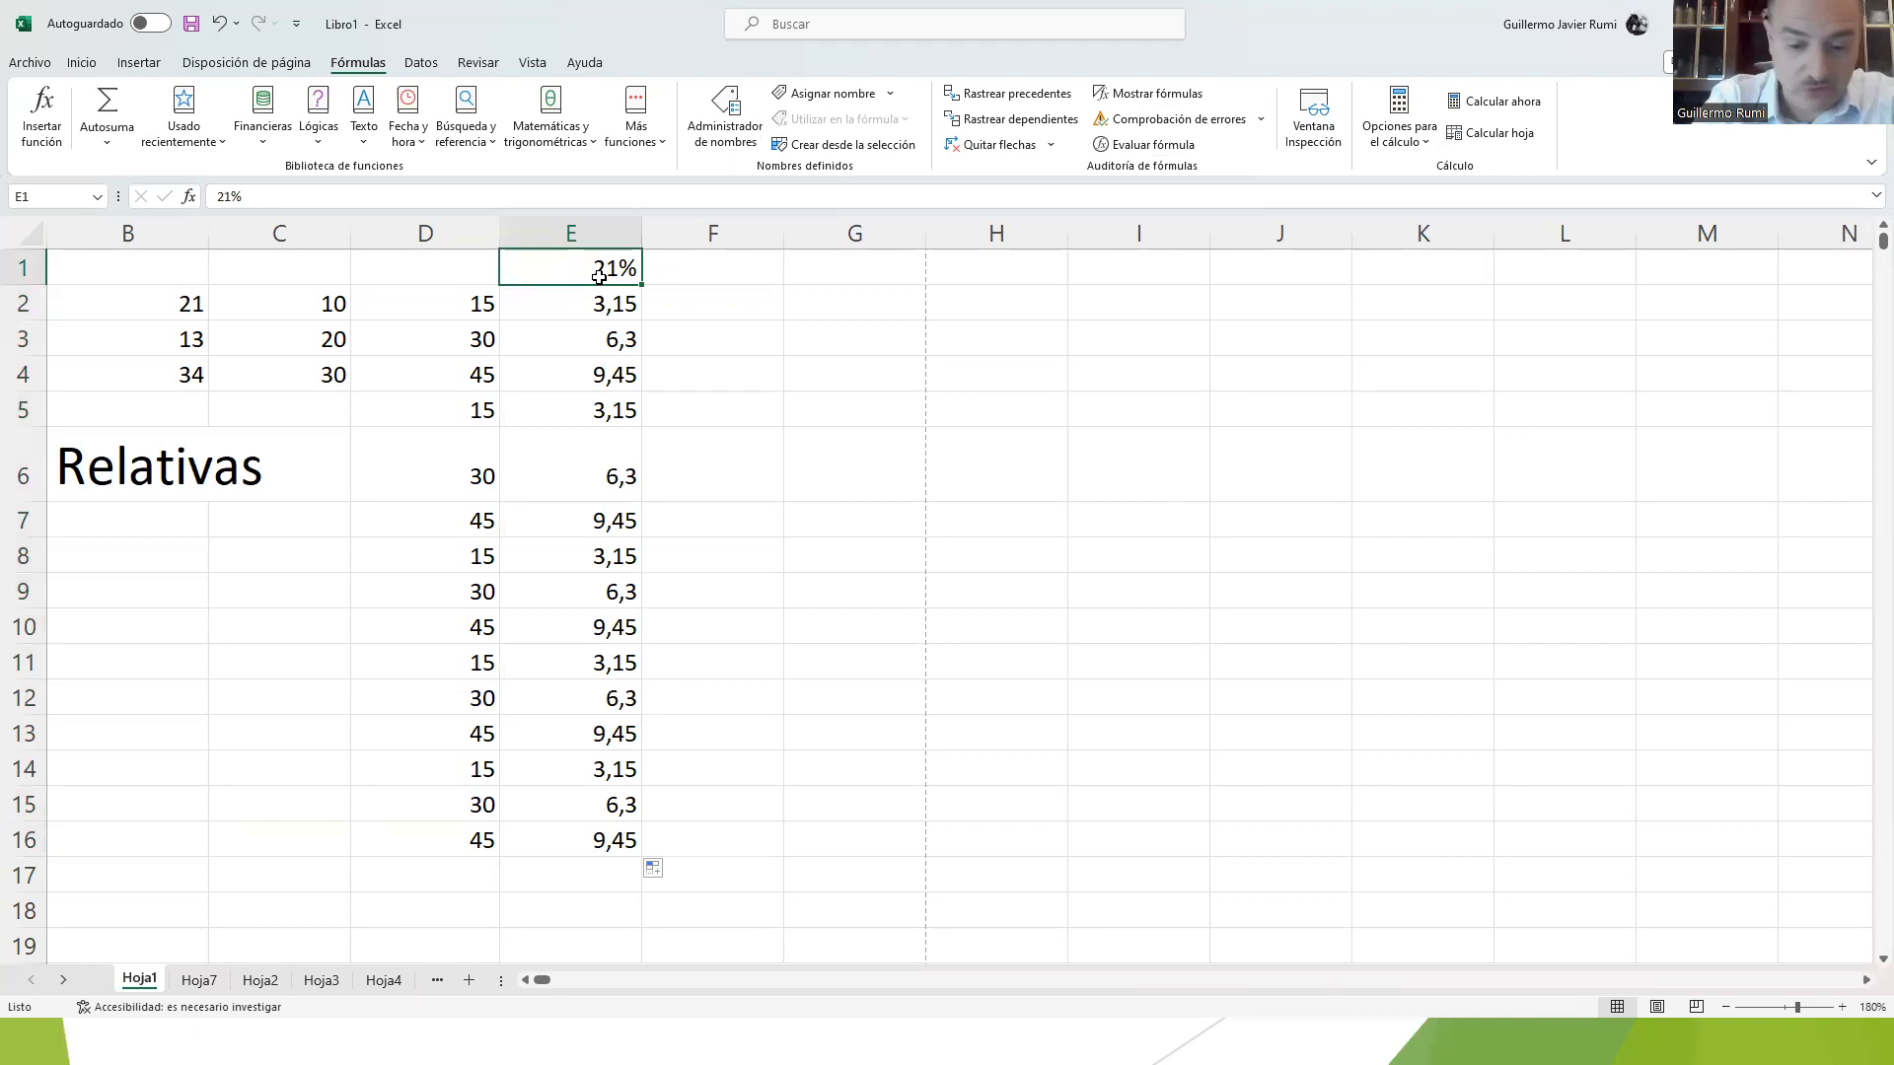
pyautogui.write('19')
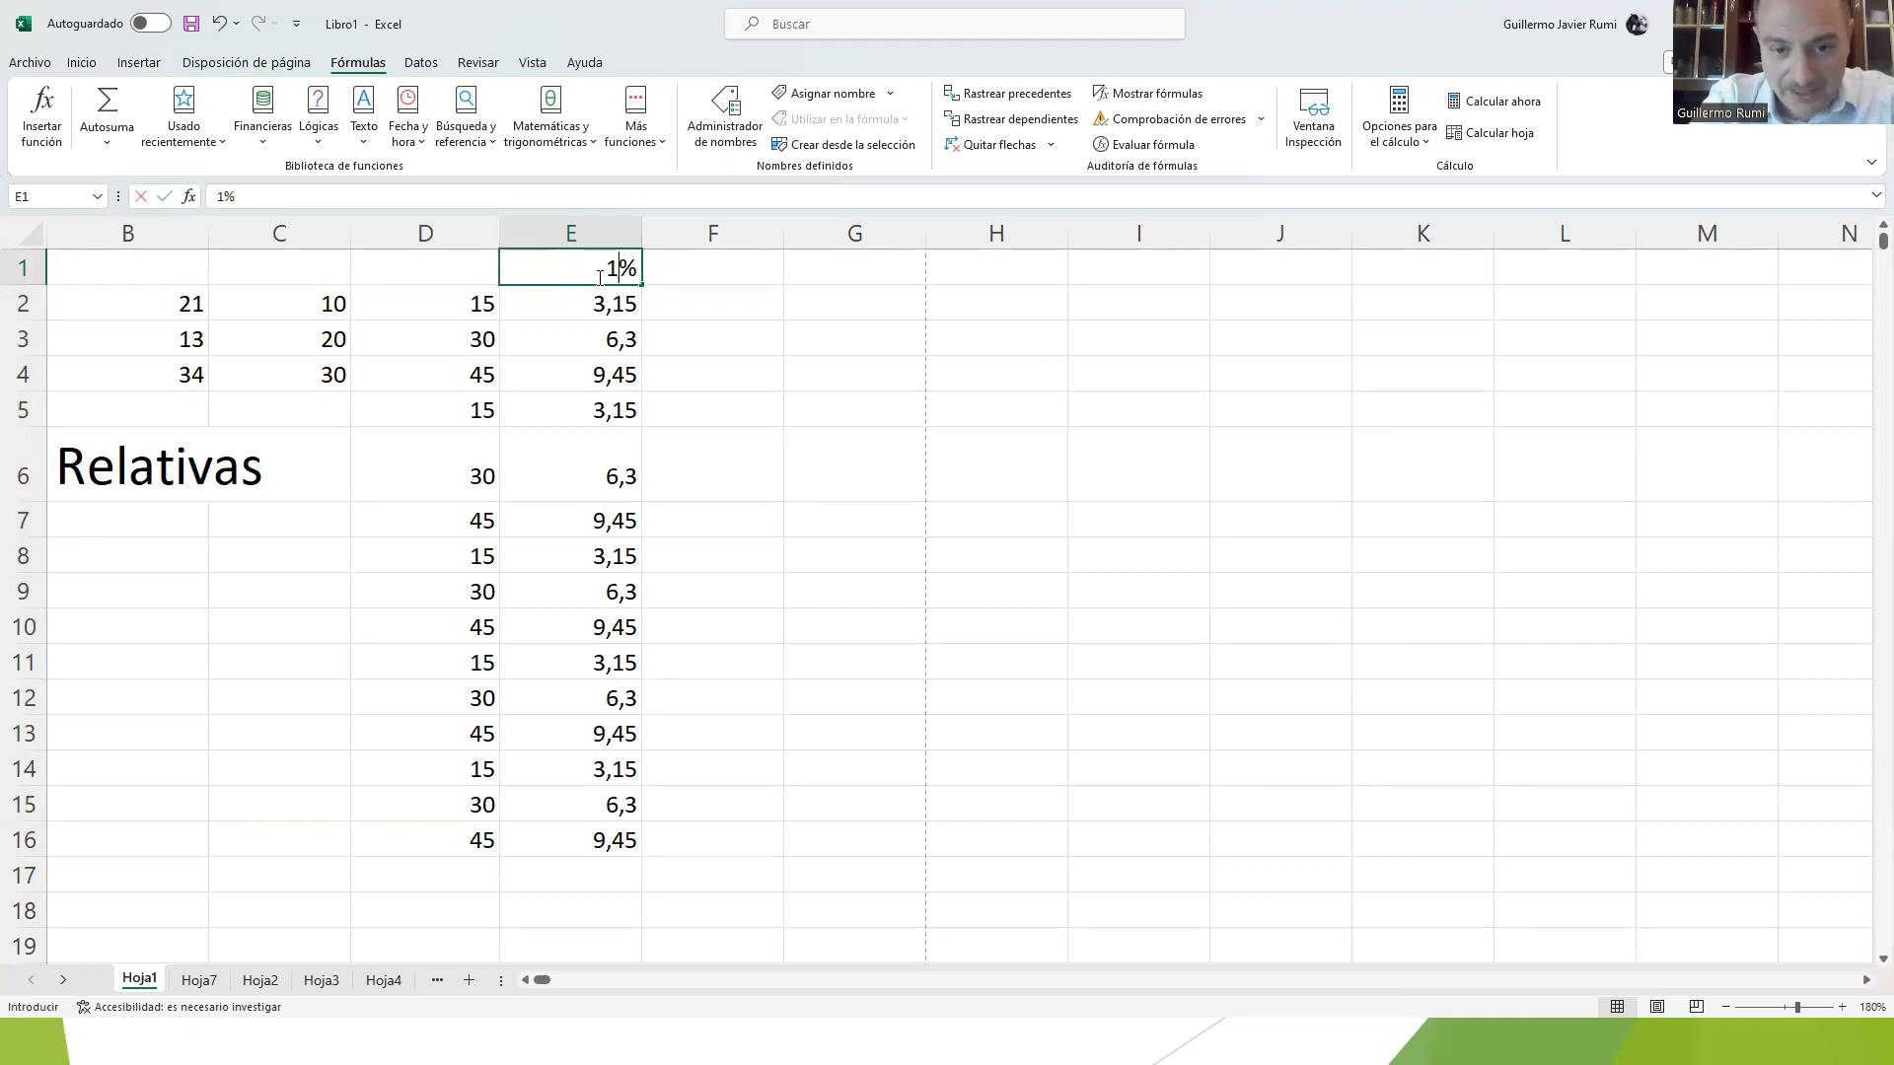
pyautogui.press('Return')
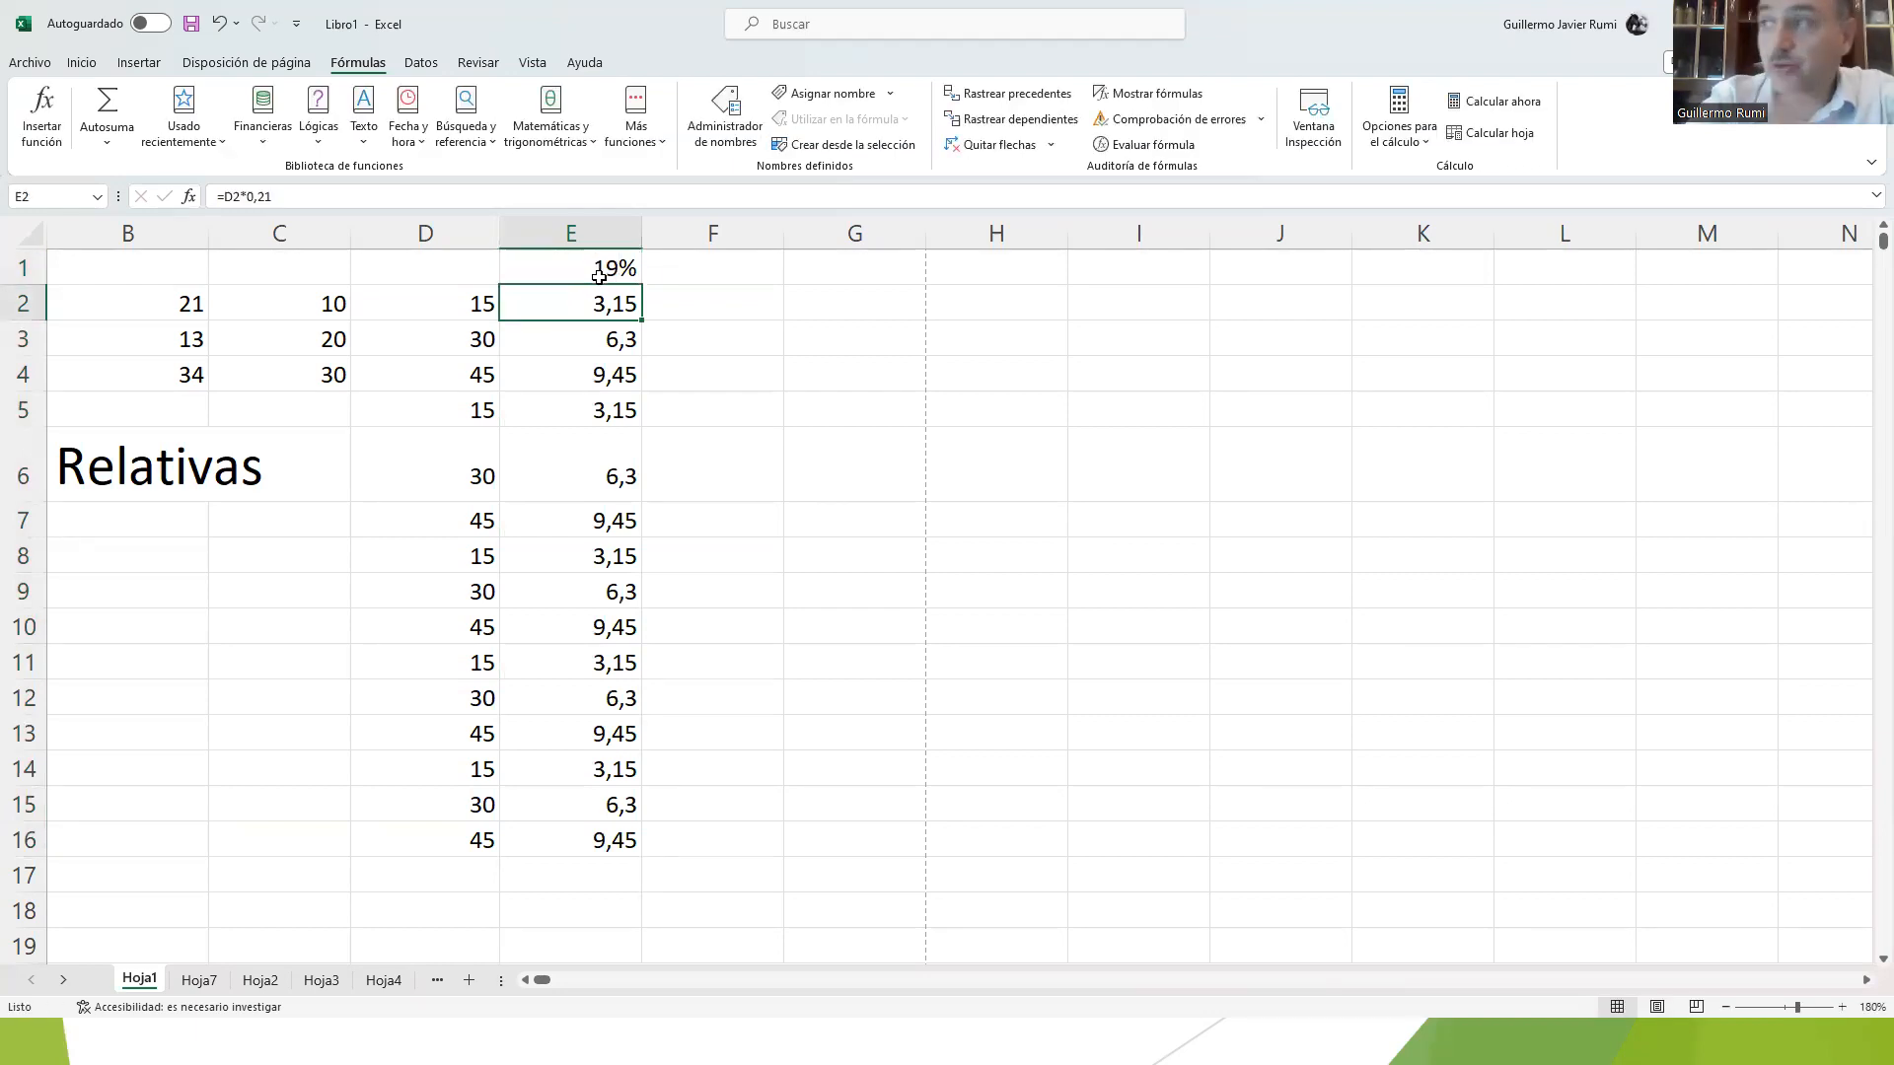
# Step: Undo the recent edits back to the absolute-reference formulas in E2:E16
pyautogui.hotkey('ctrl', 'z')
pyautogui.hotkey('ctrl', 'z')
pyautogui.hotkey('ctrl', 'z')
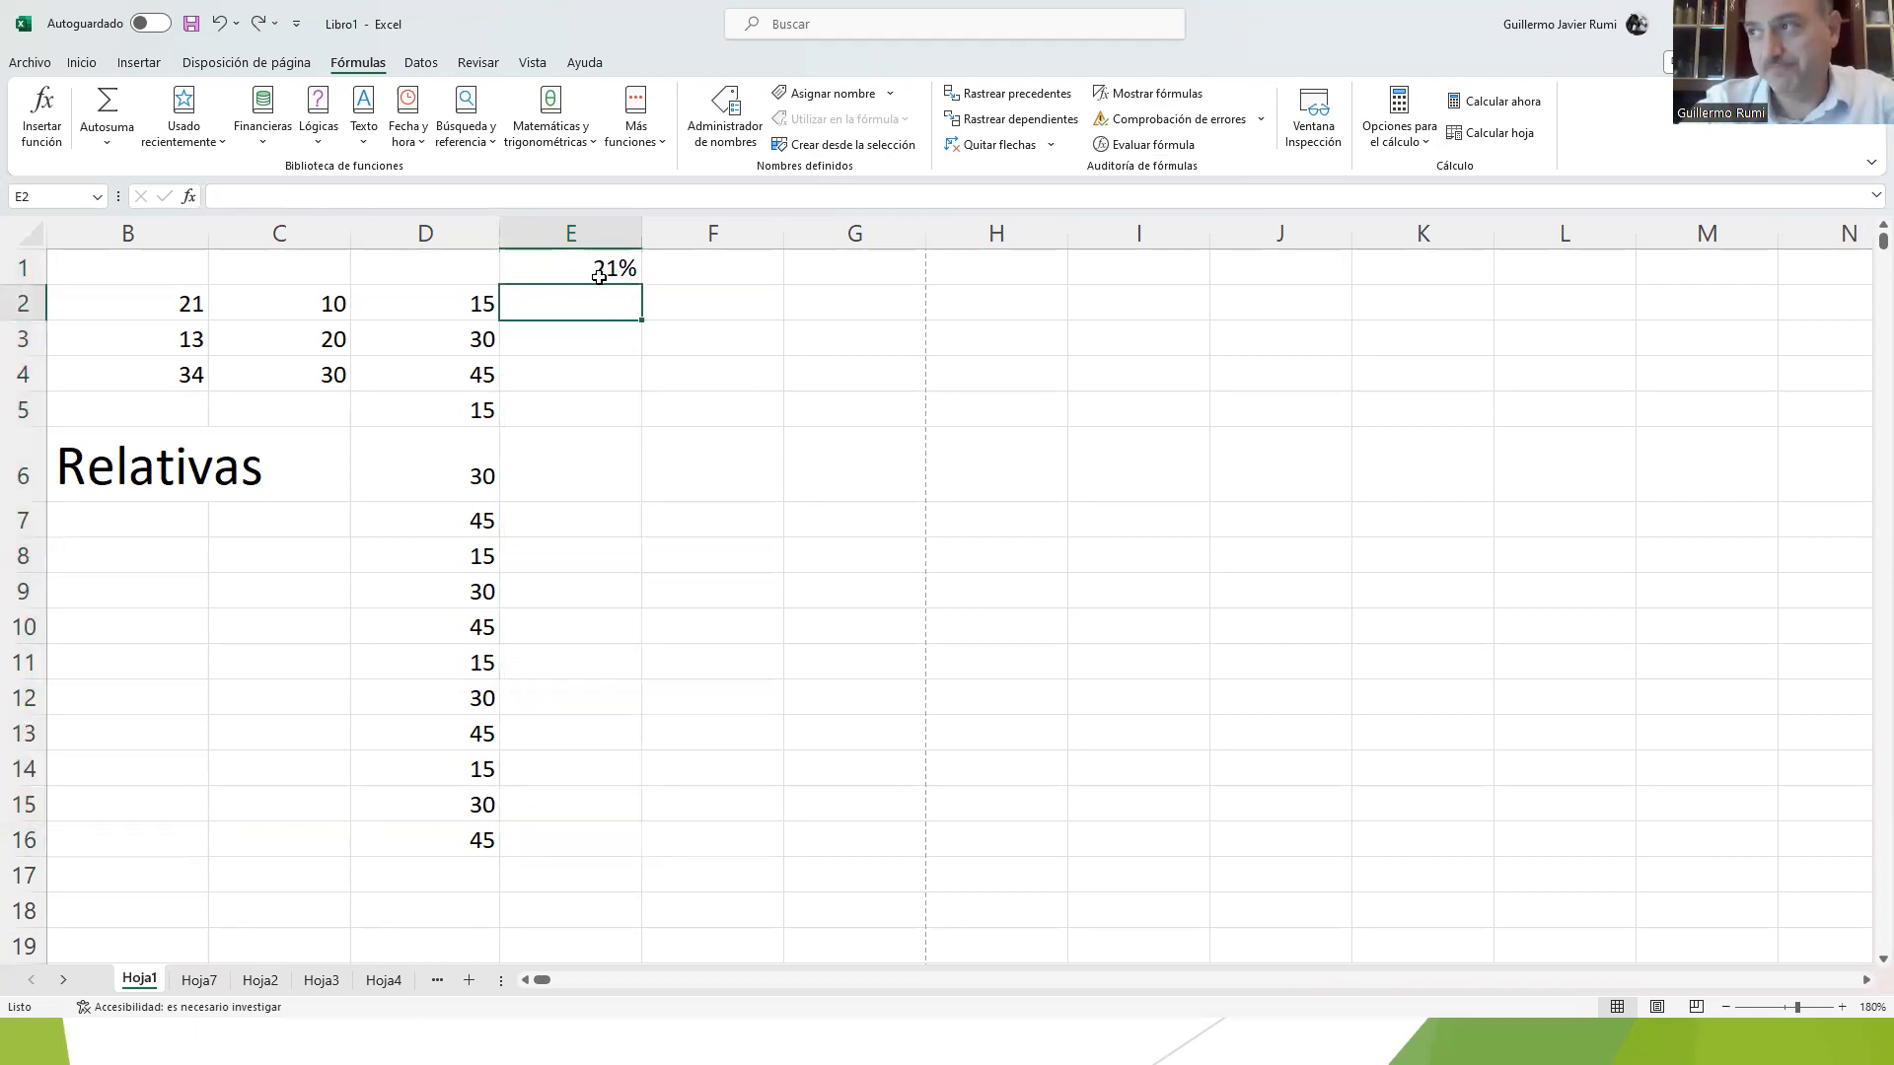
pyautogui.hotkey('ctrl', 'y')
pyautogui.hotkey('ctrl', 'y')
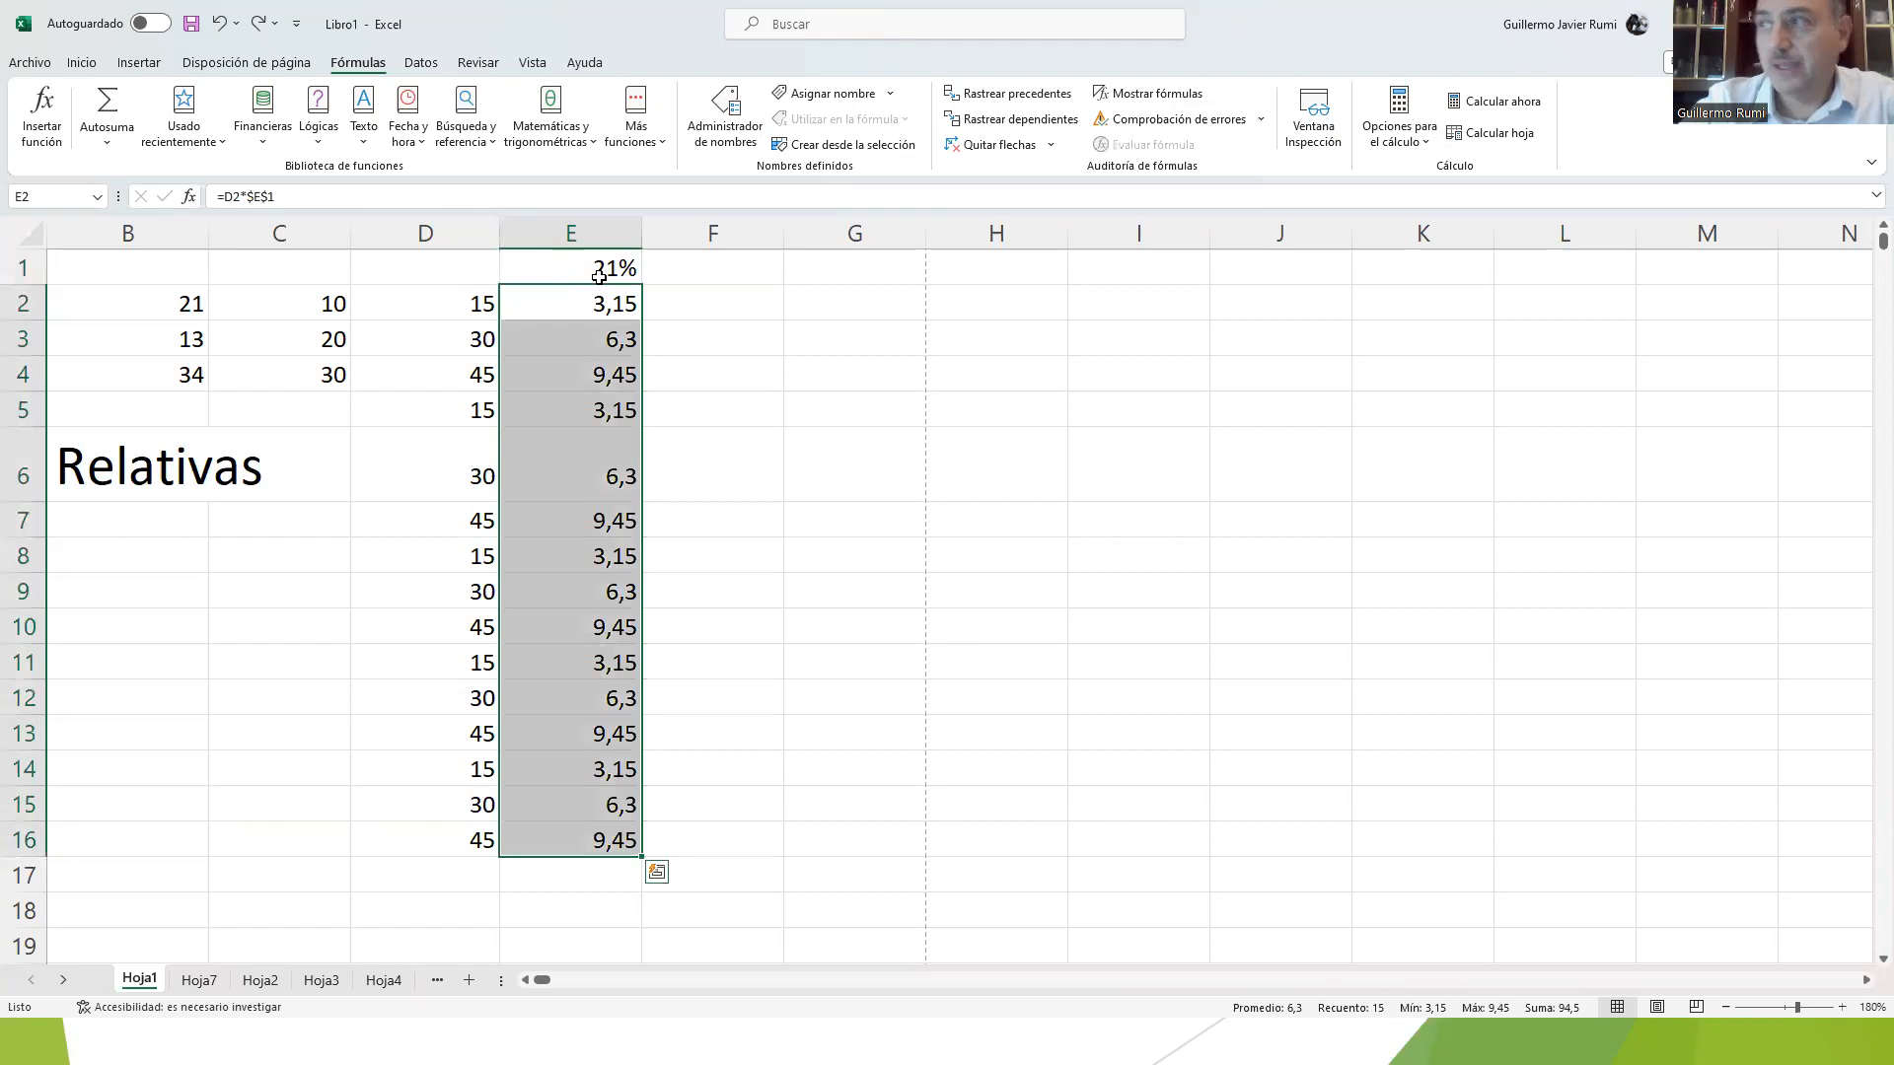
# Step: Set the rate in E1 to 19% with the absolute-reference formulas in place
pyautogui.click(598, 277)
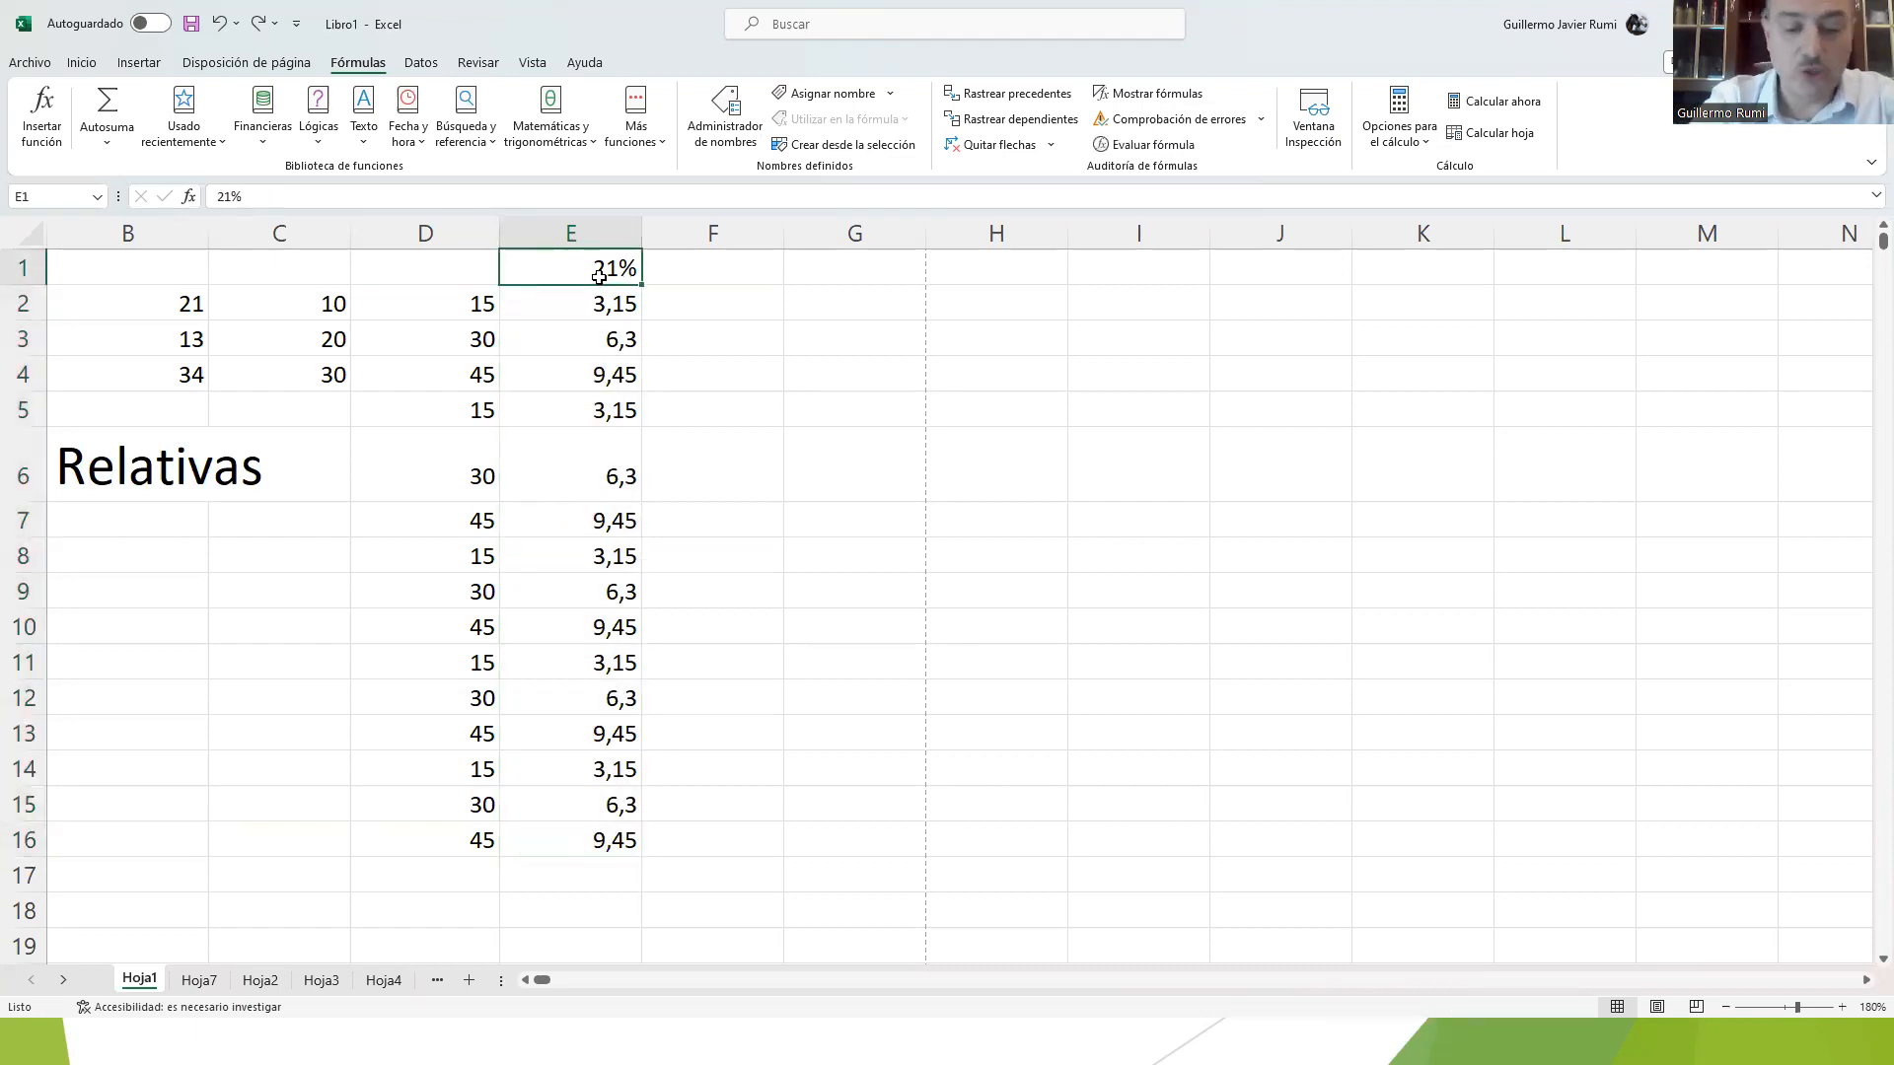
pyautogui.write('19')
pyautogui.press('Return')
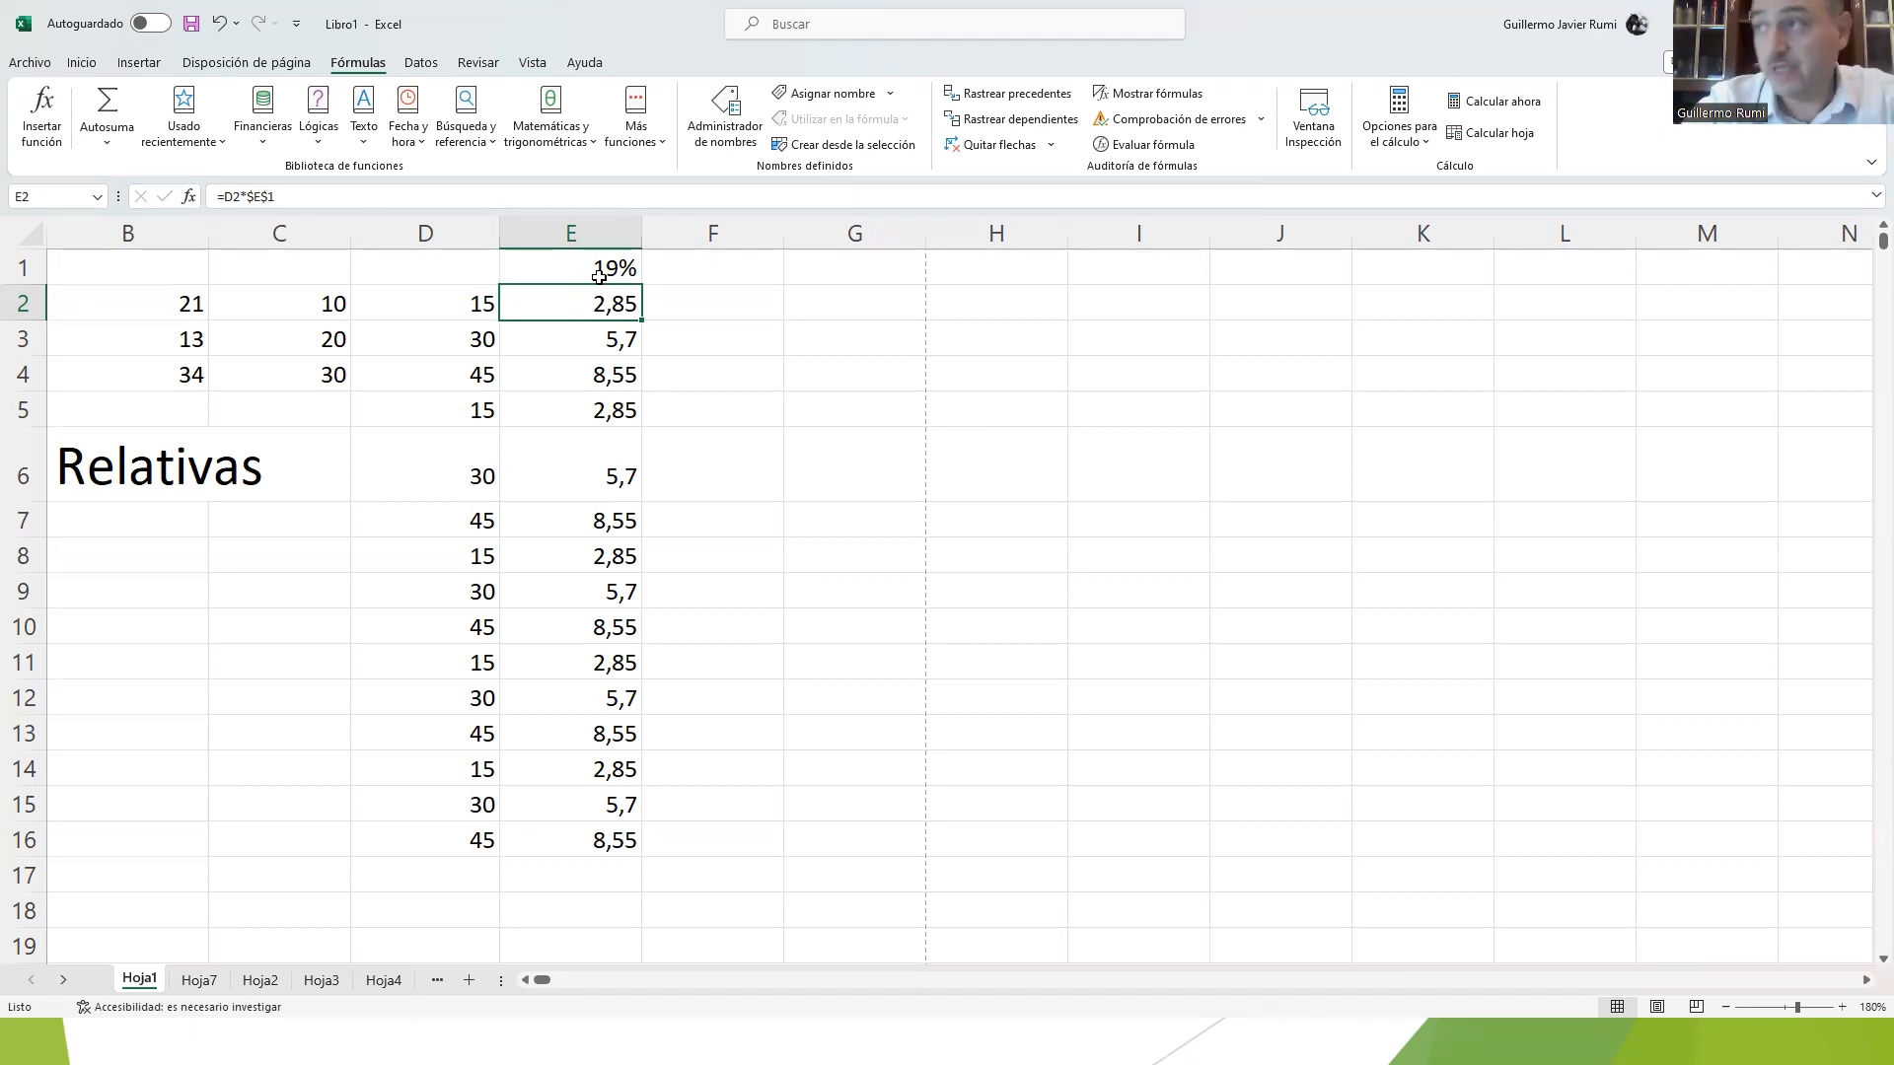
# Step: Examine the rate in E1, the formulas that reference it in E2:E4, and the source value in D2
pyautogui.press('Up')
pyautogui.press('Down')
pyautogui.press('Up')
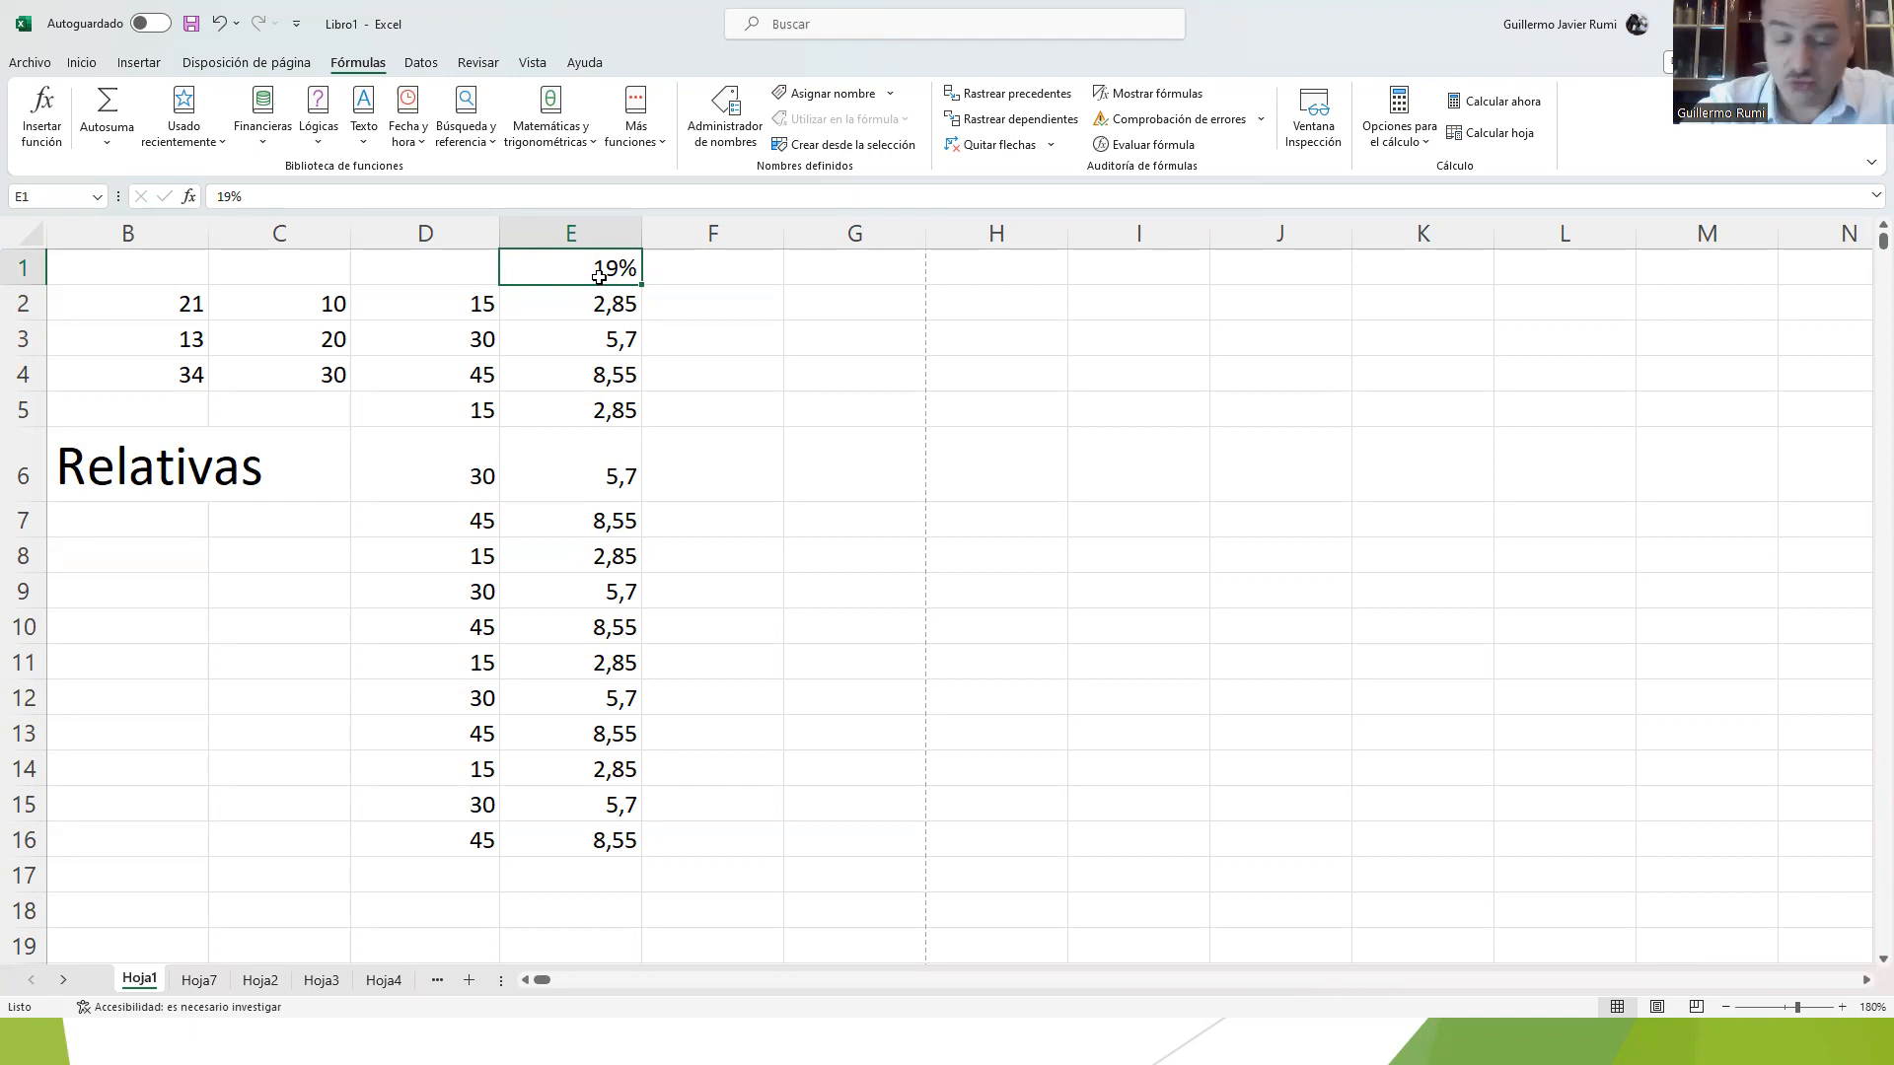
pyautogui.press('Down')
pyautogui.press('Down')
pyautogui.press('Down')
pyautogui.press('Down')
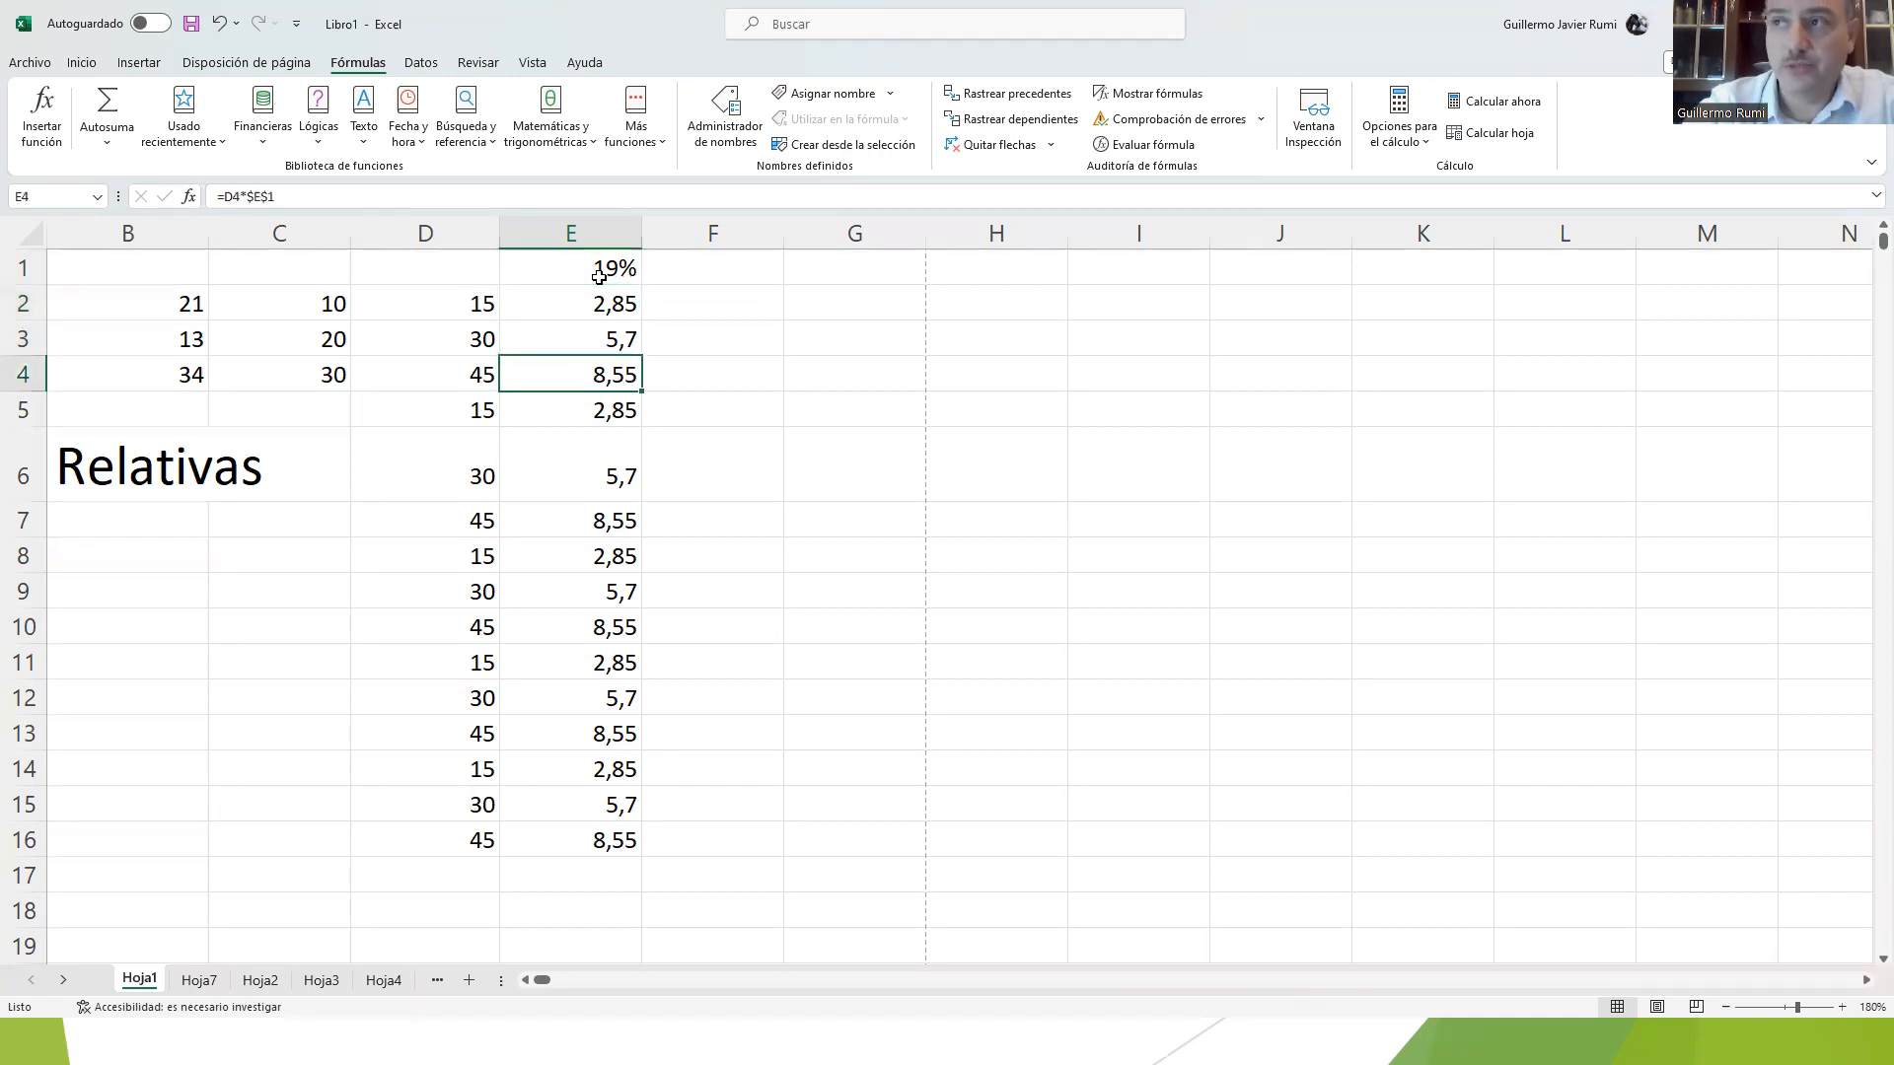
pyautogui.press('Up')
pyautogui.press('Up')
pyautogui.press('Up')
pyautogui.press('Up')
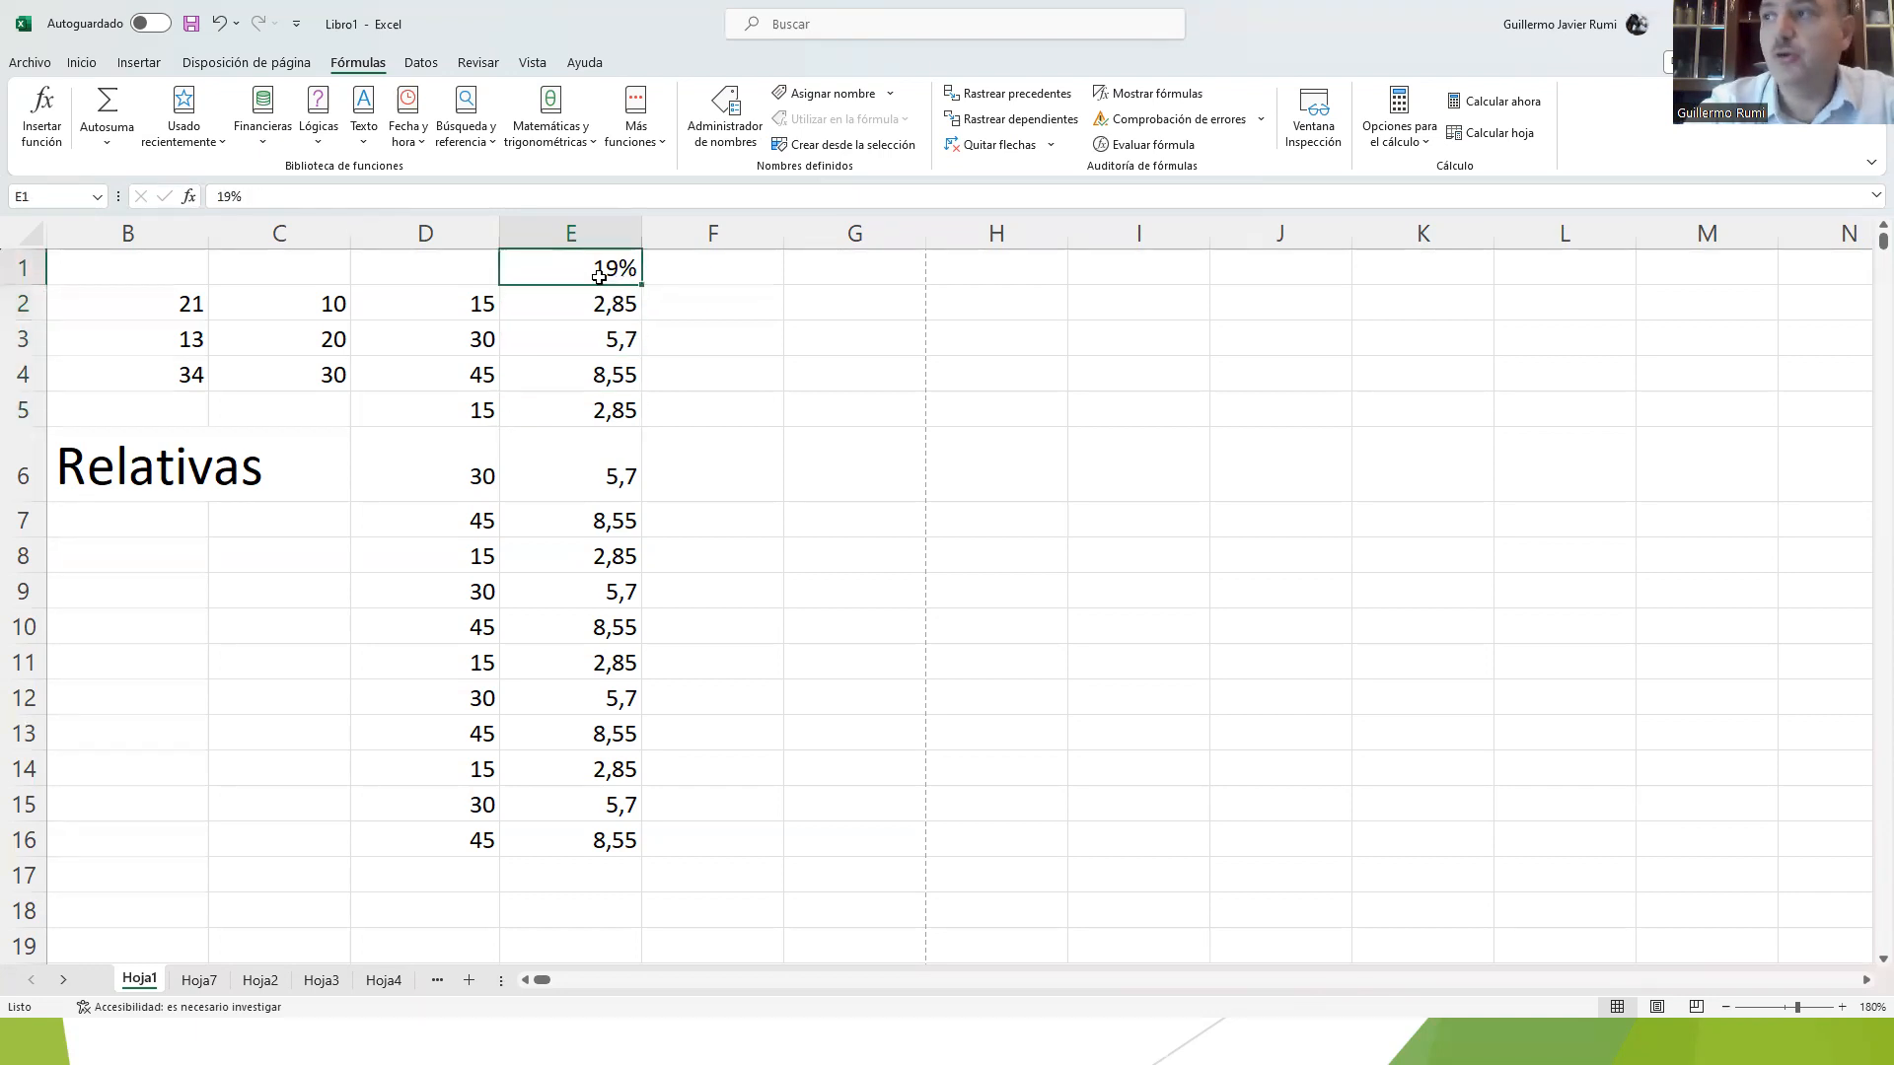
pyautogui.press('Left')
pyautogui.press('Down')
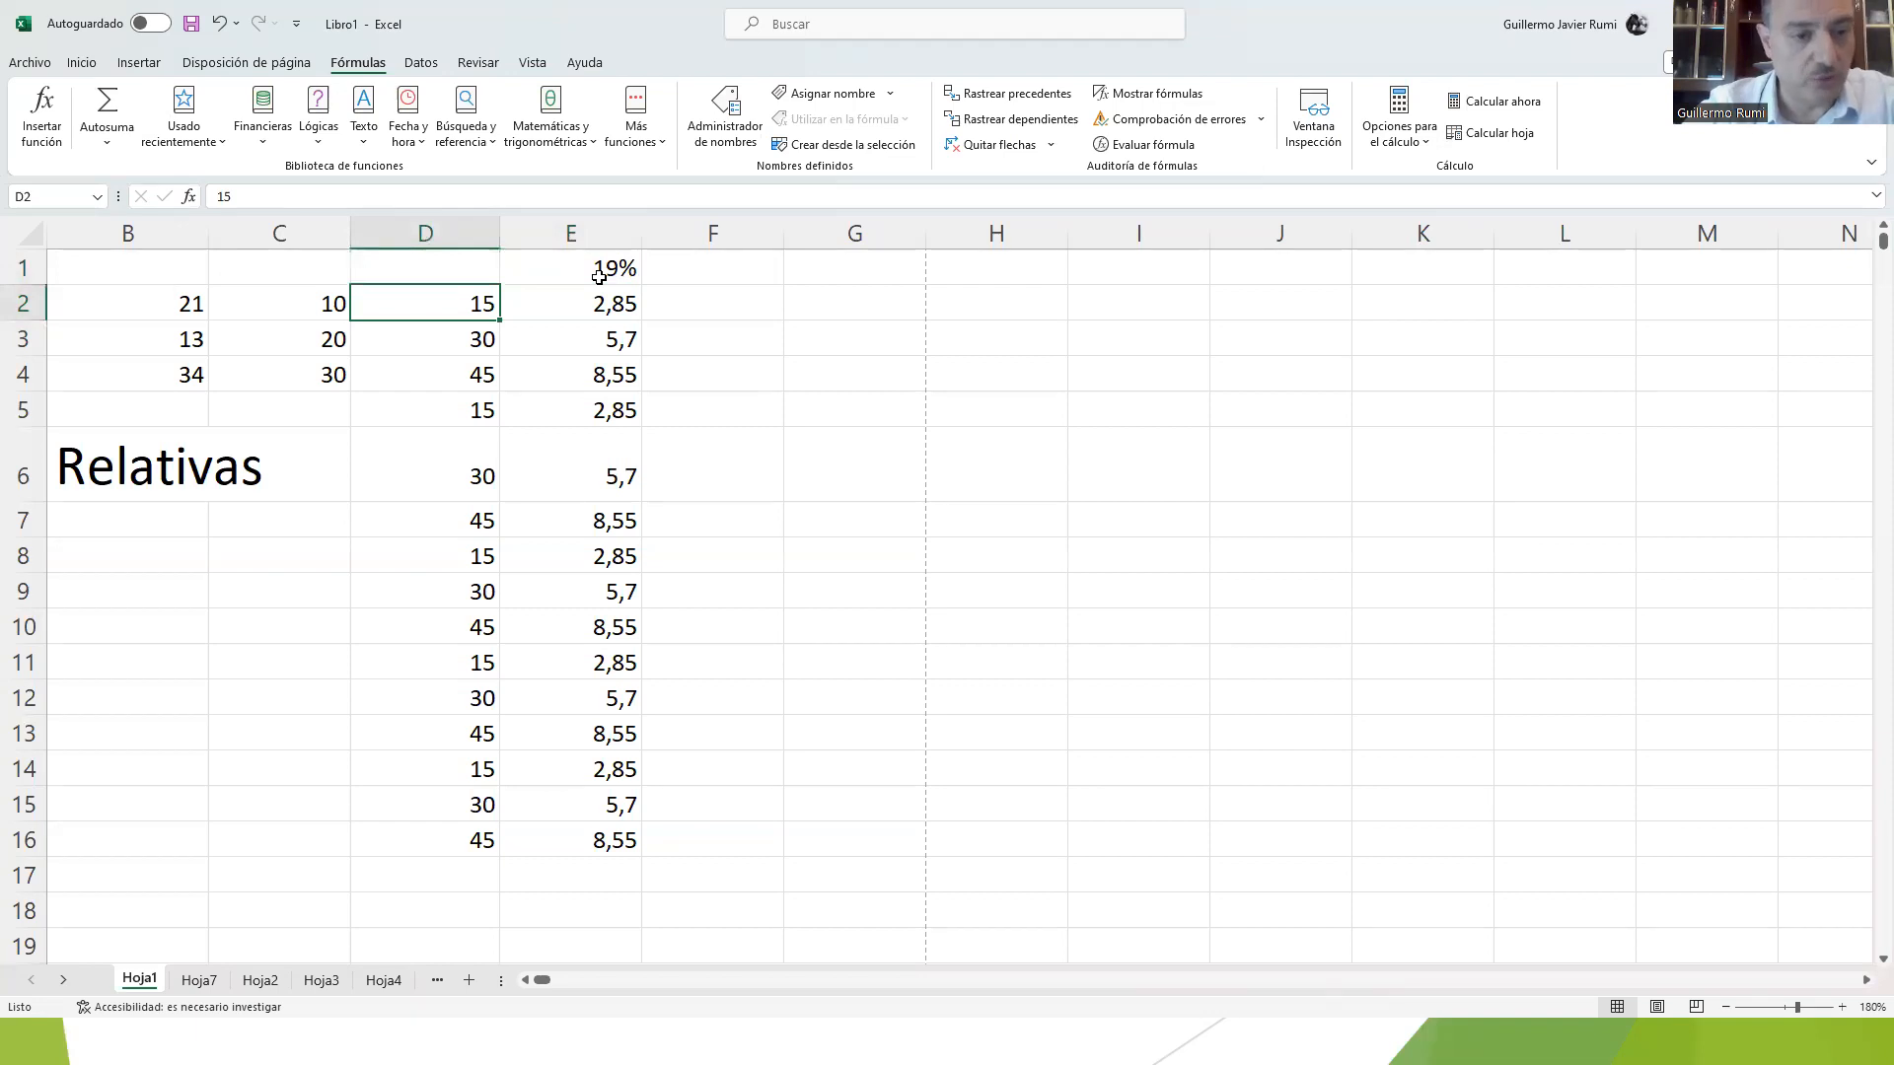
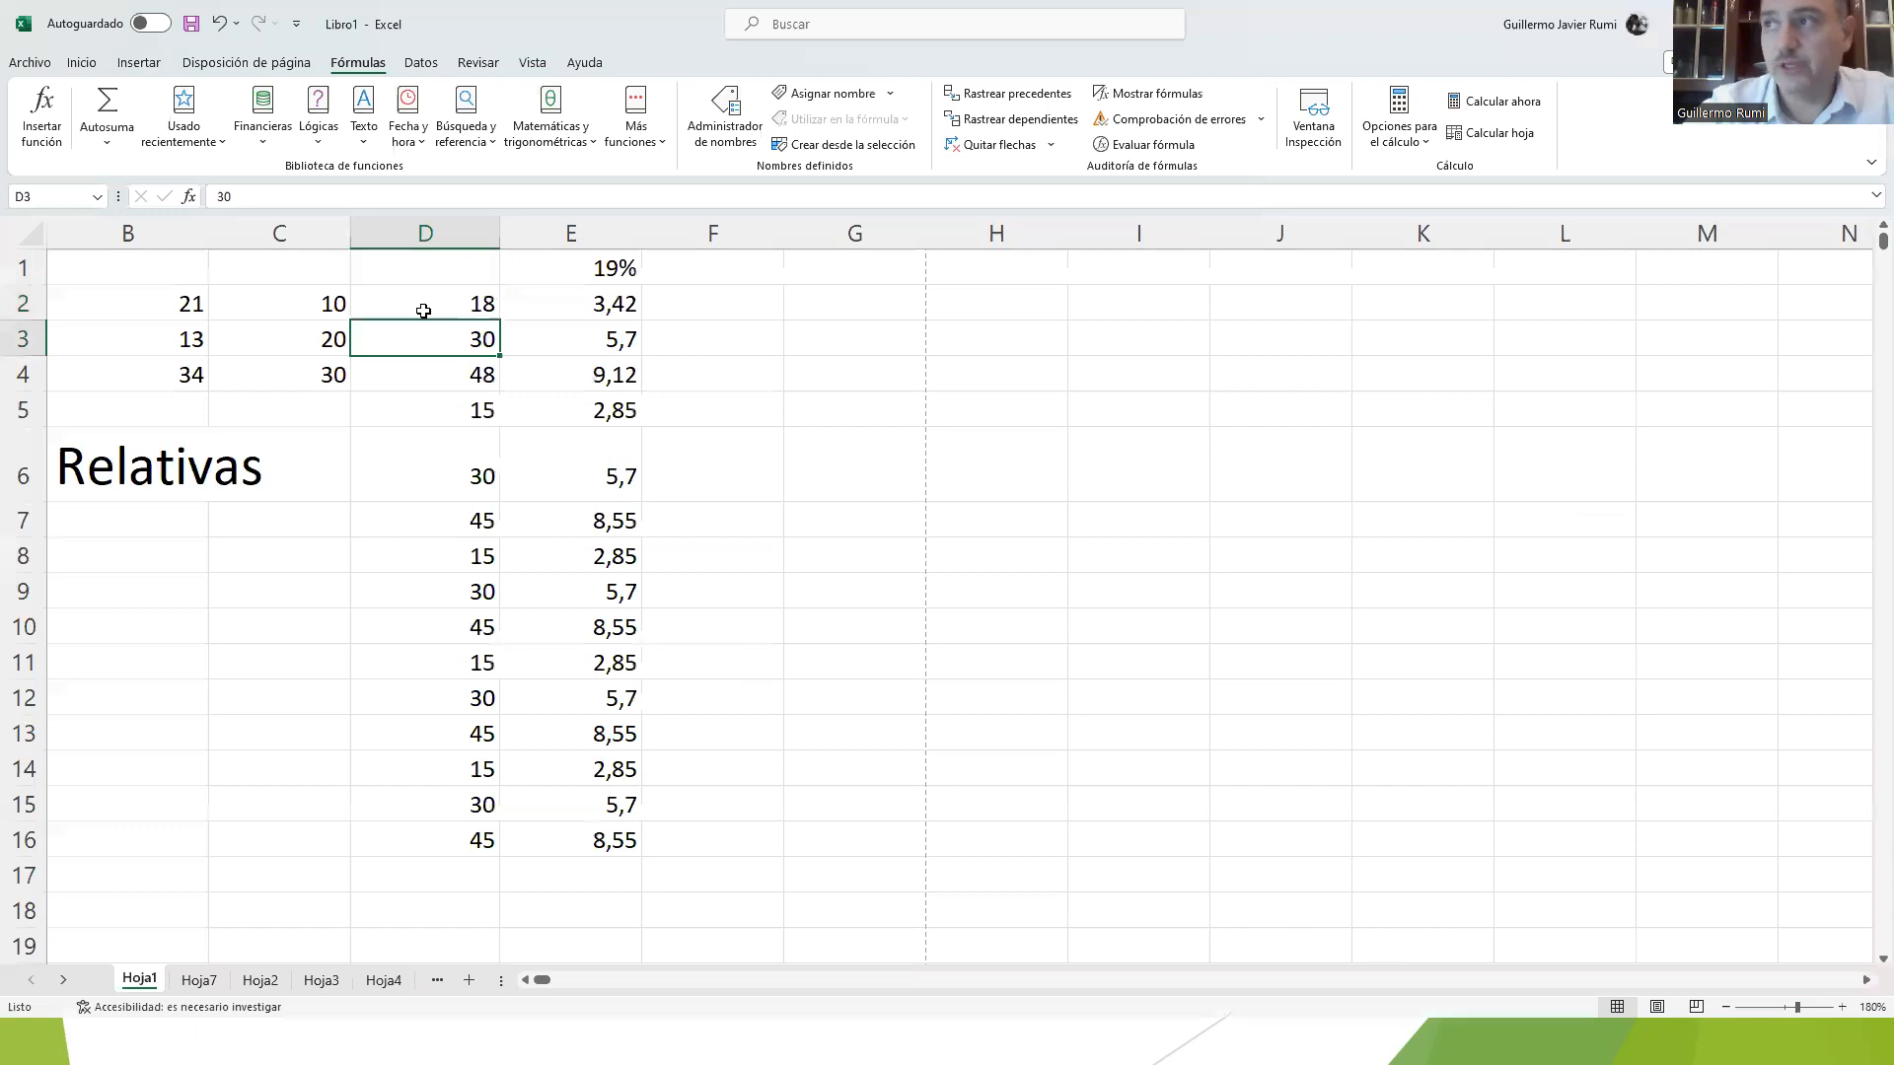
# Step: Open cell D2 for in-cell editing twice and keep its existing content
pyautogui.click(399, 305)
pyautogui.doubleClick(408, 305)
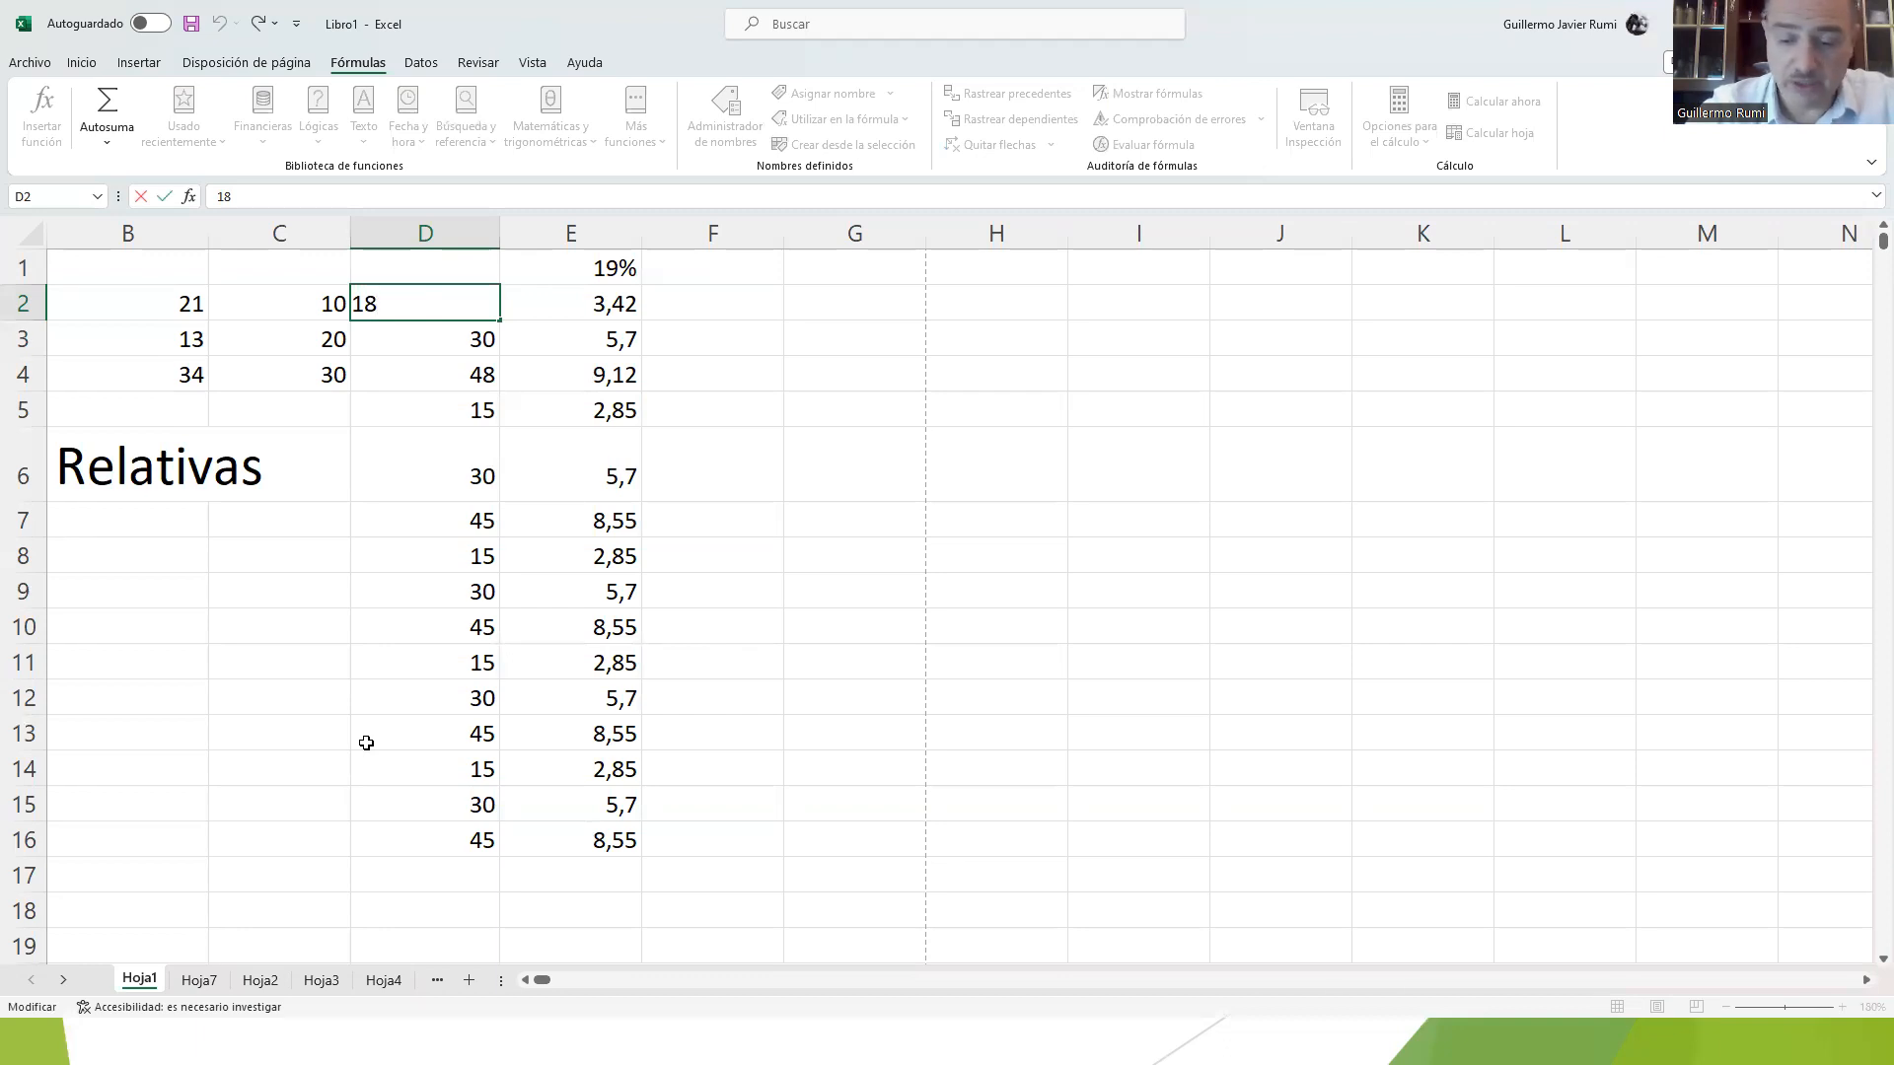
pyautogui.press('Return')
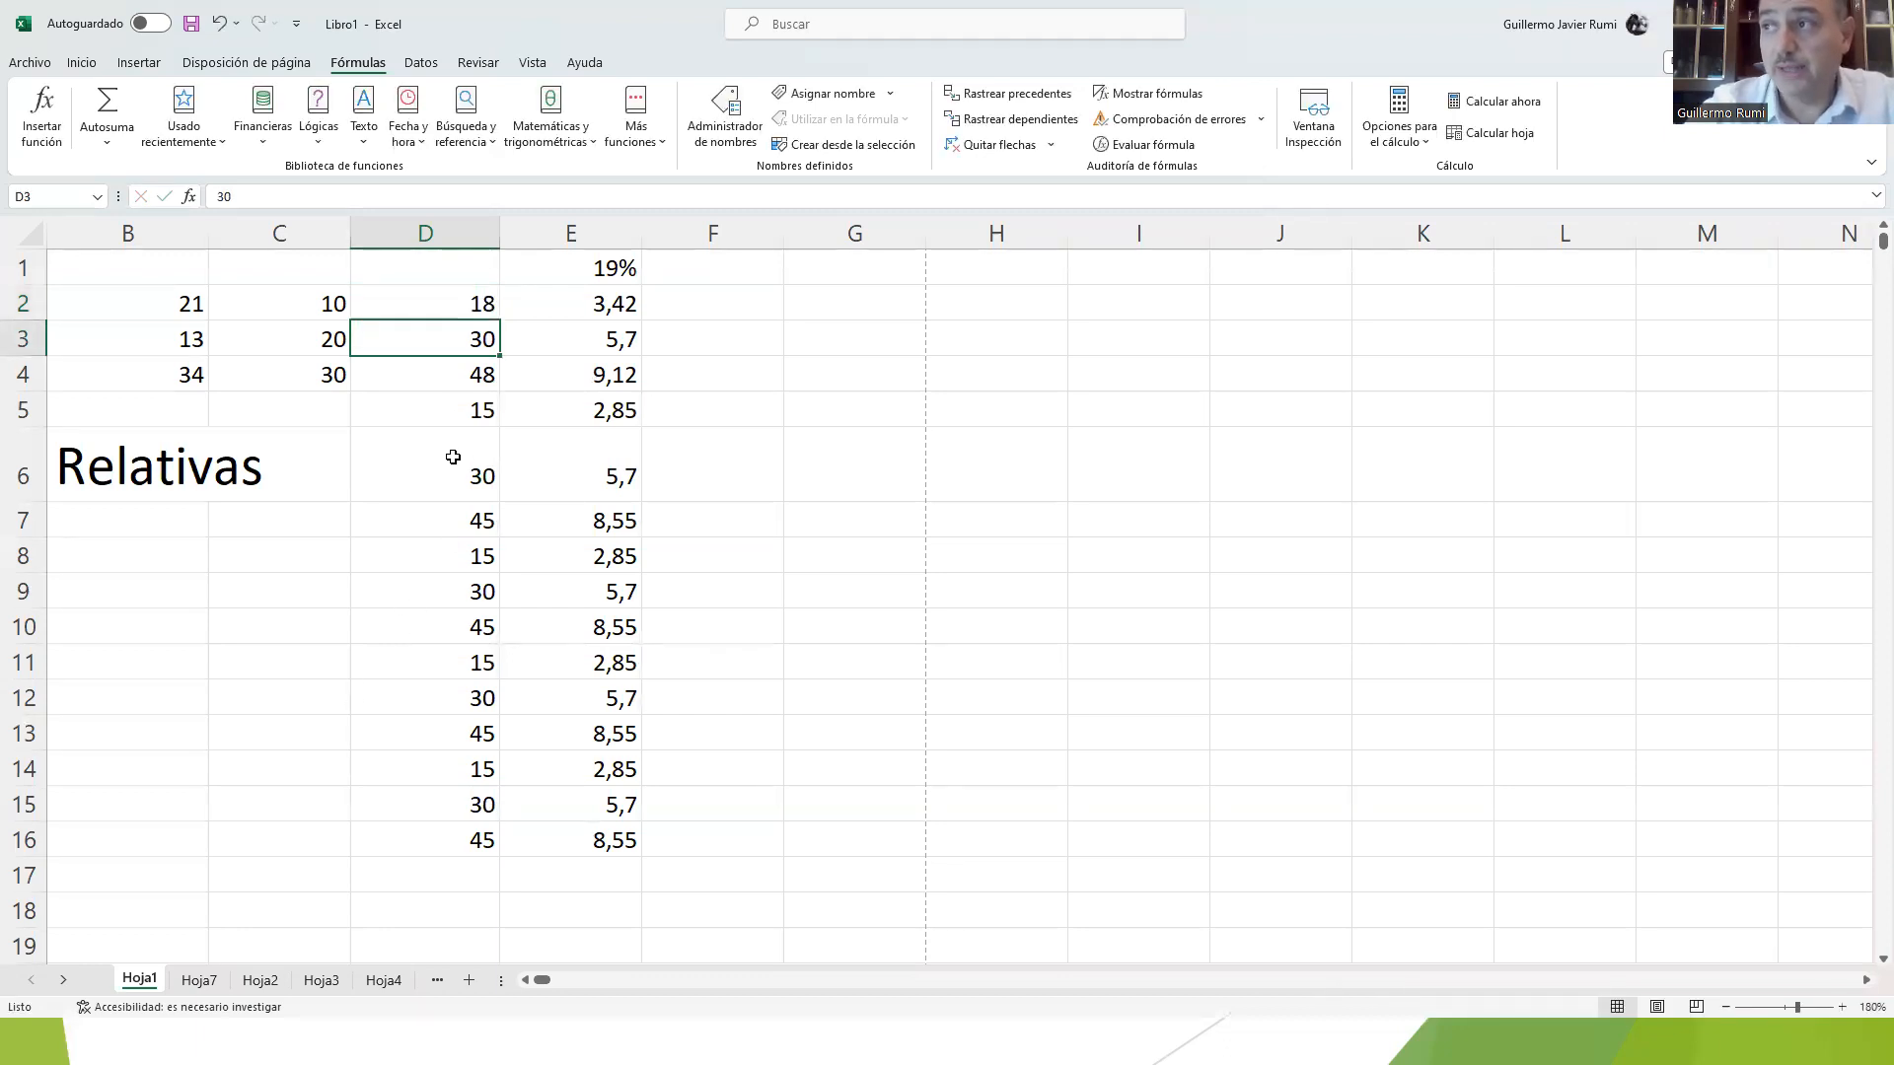
pyautogui.click(453, 298)
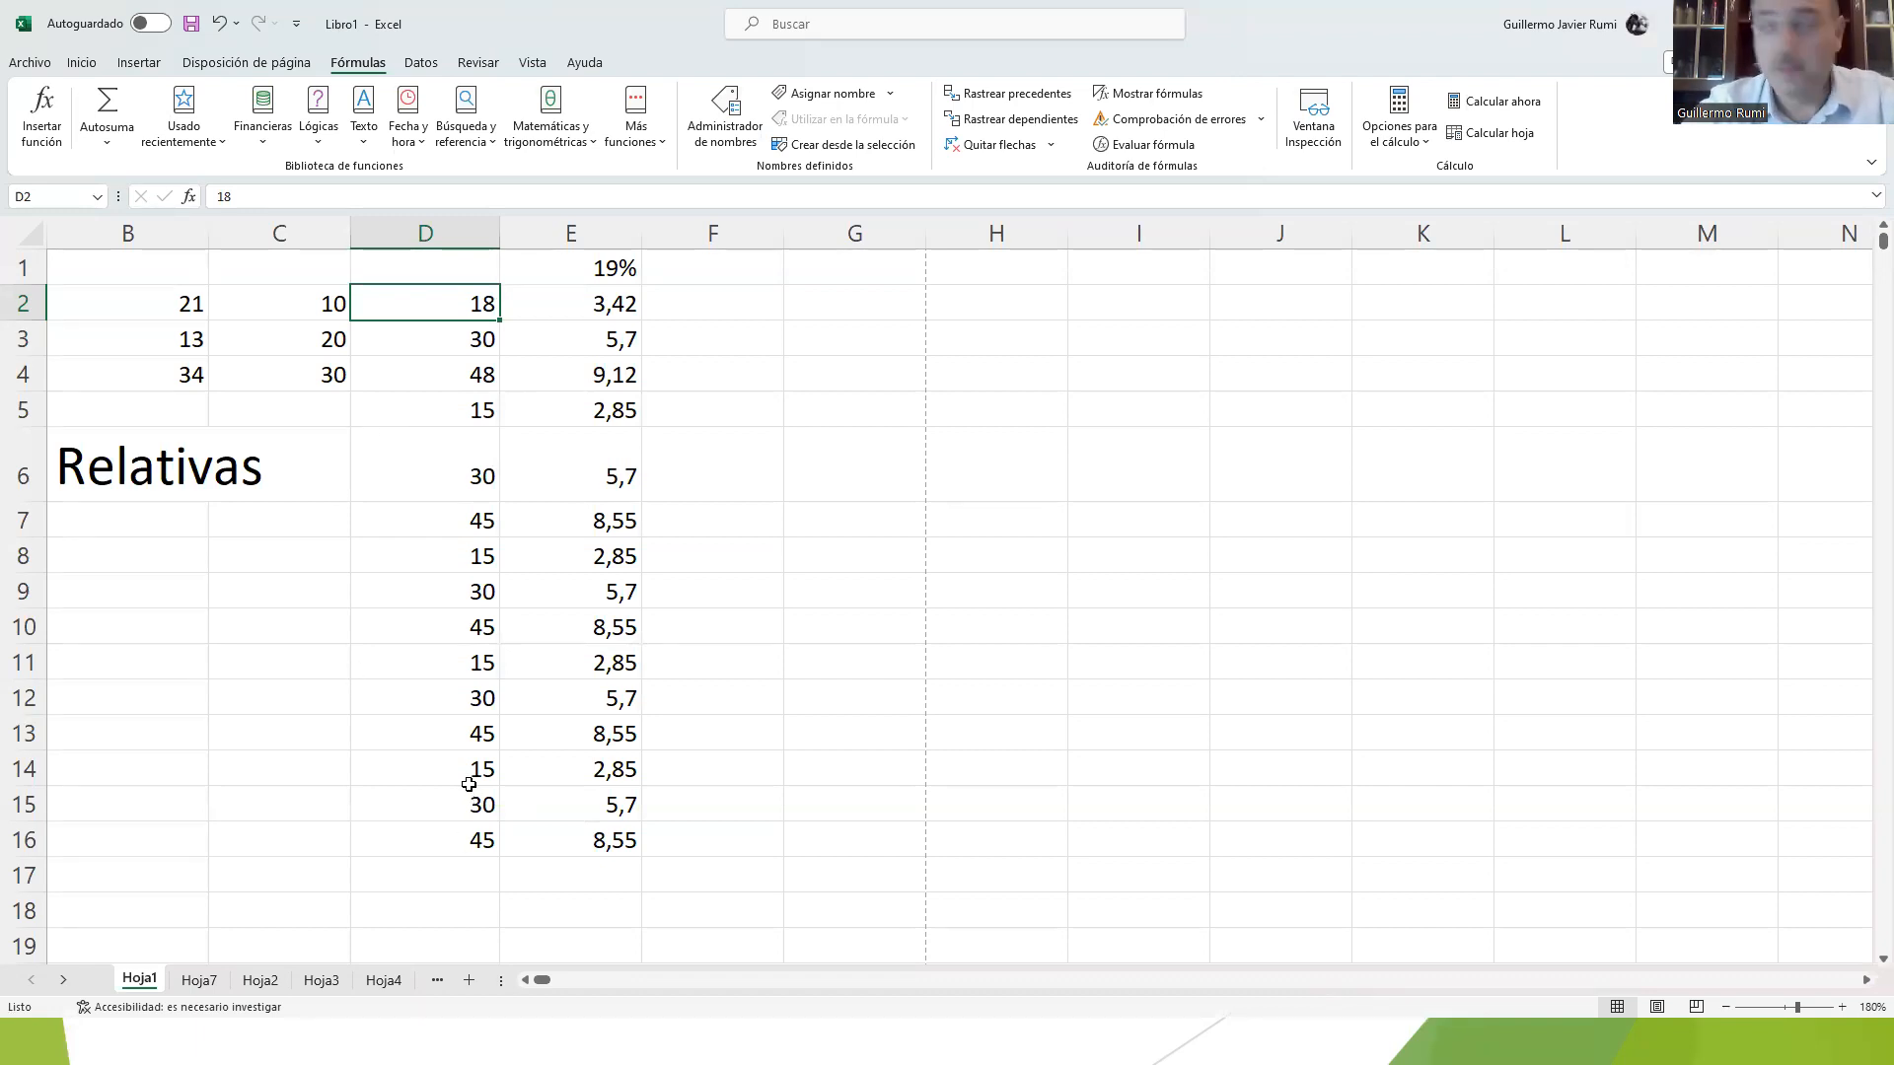
pyautogui.press('F2')
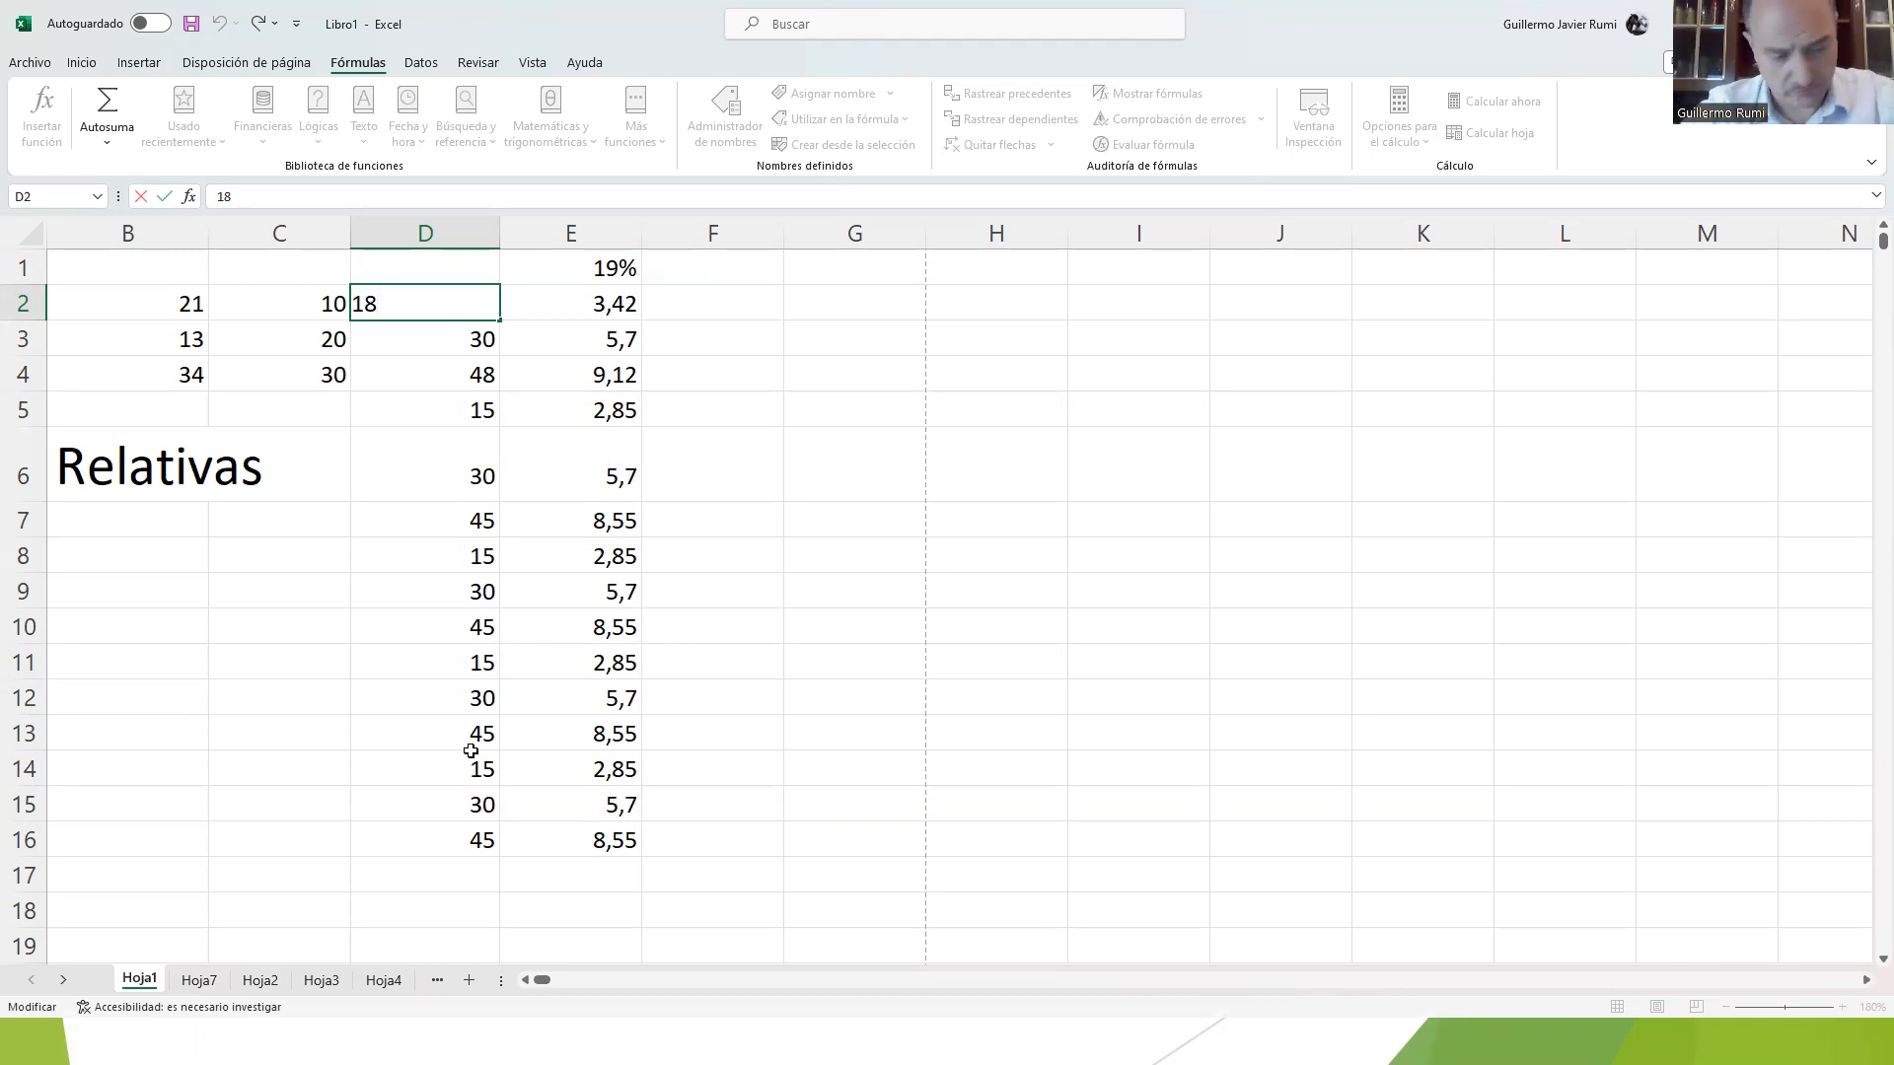
pyautogui.hotkey('ctrl', 'Return')
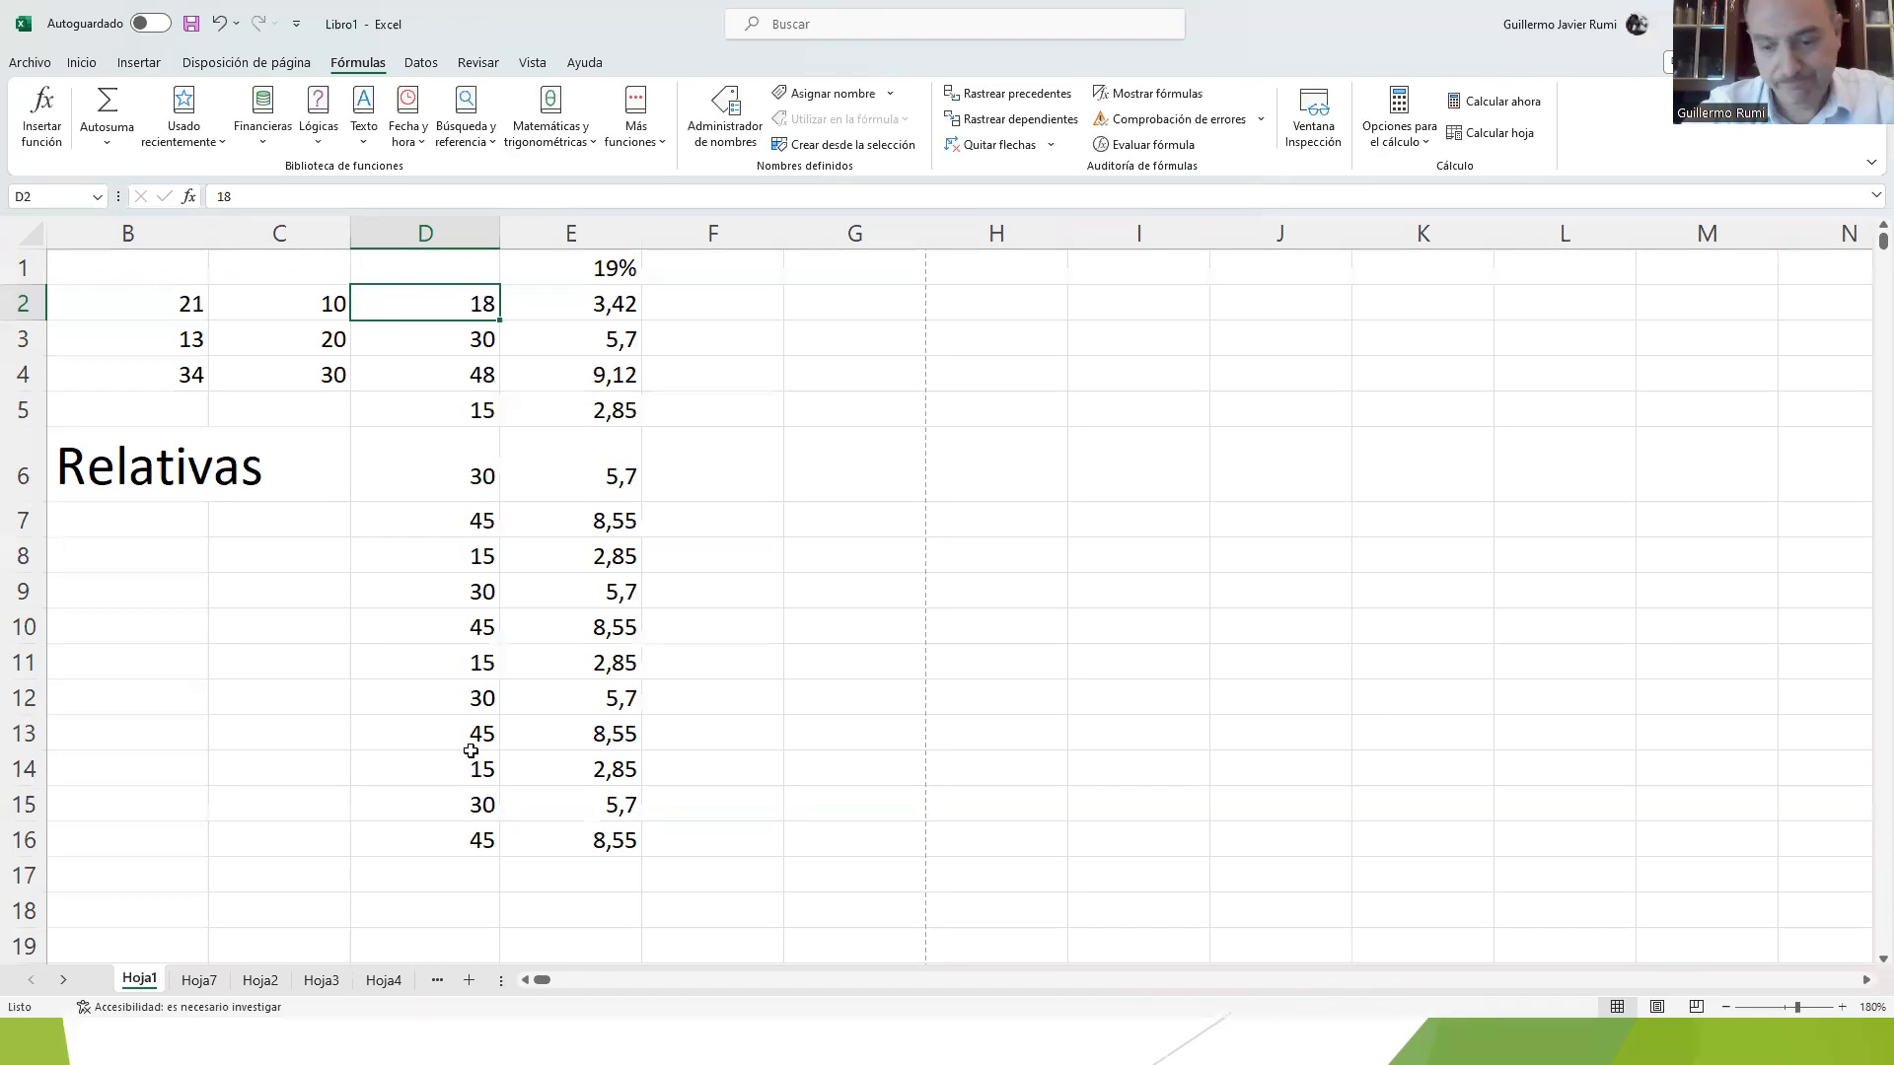
# Step: Check the cell-editing slide, return to the workbook, and replace D16's formula with a blank space to inspect its effect on E16
pyautogui.hotkey('alt', 'Tab')
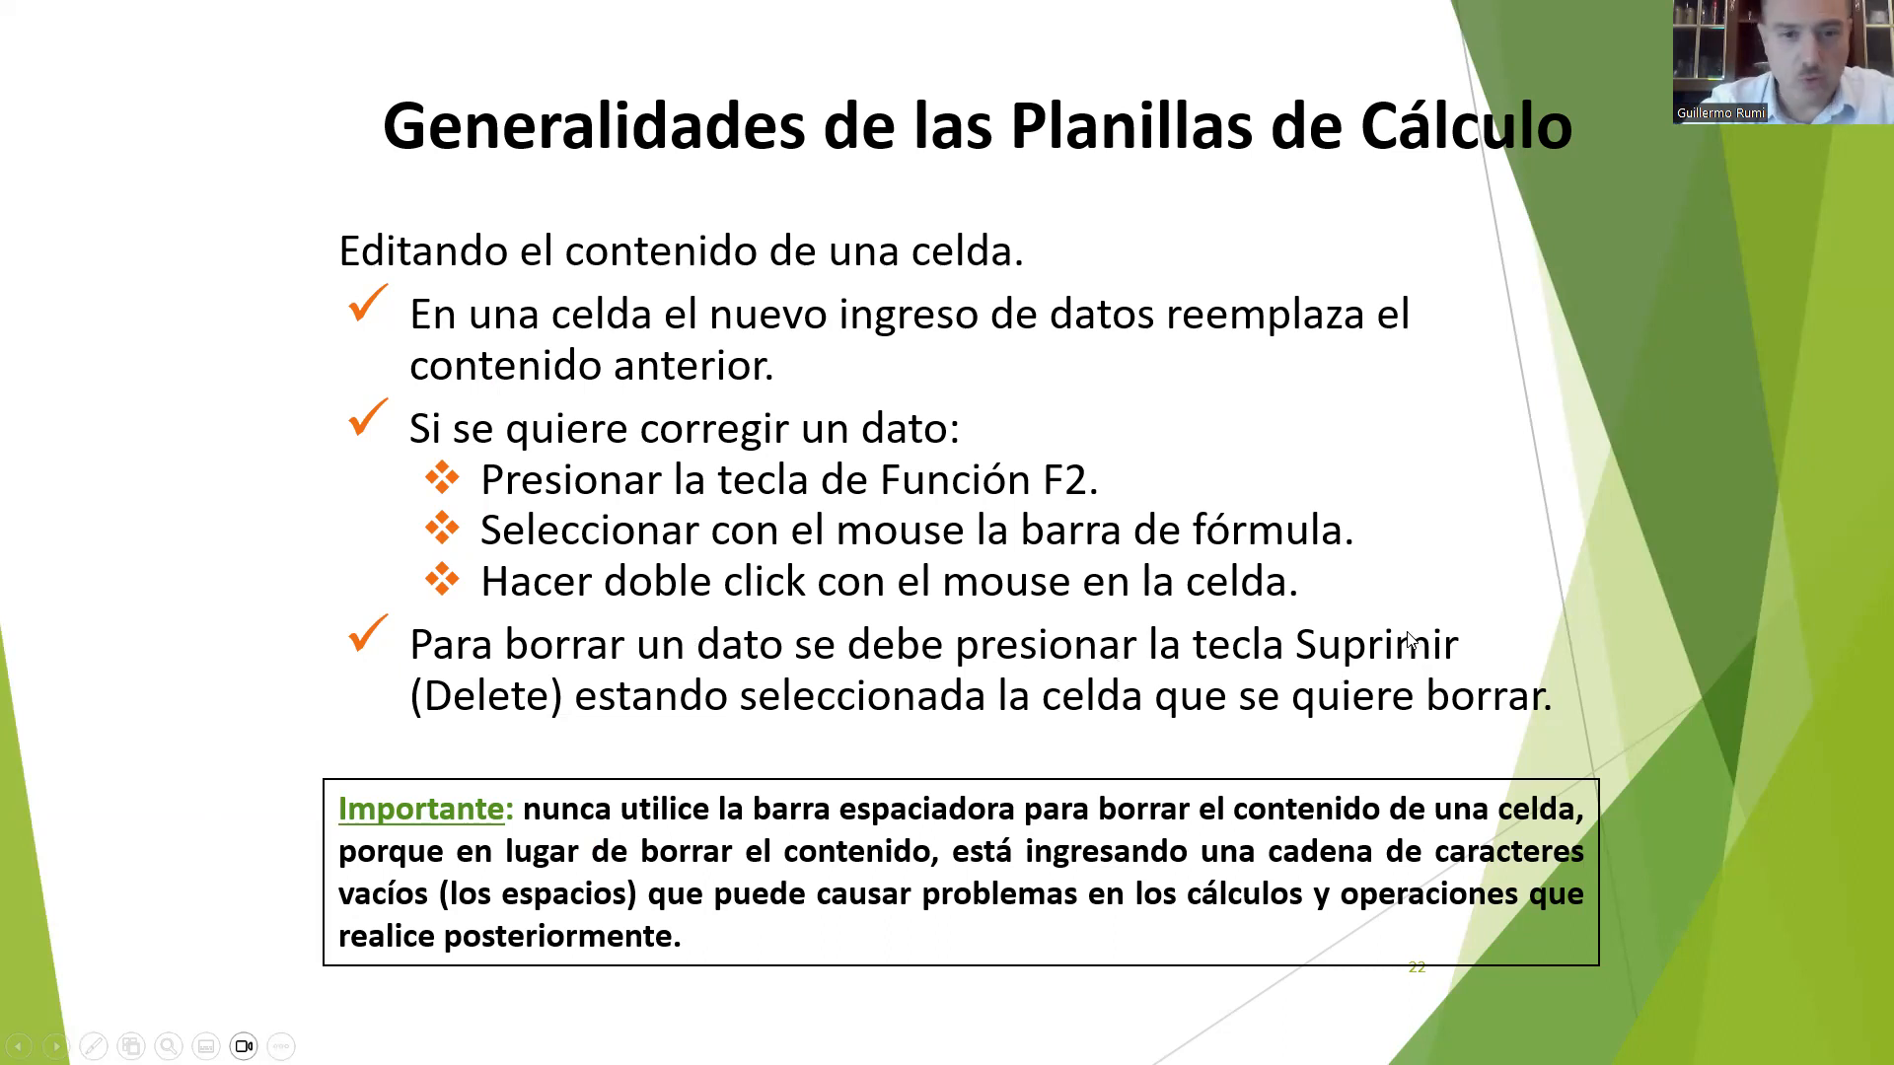
pyautogui.hotkey('alt', 'Tab')
pyautogui.scroll(-1, 630, 659)
pyautogui.scroll(-2, 630, 659)
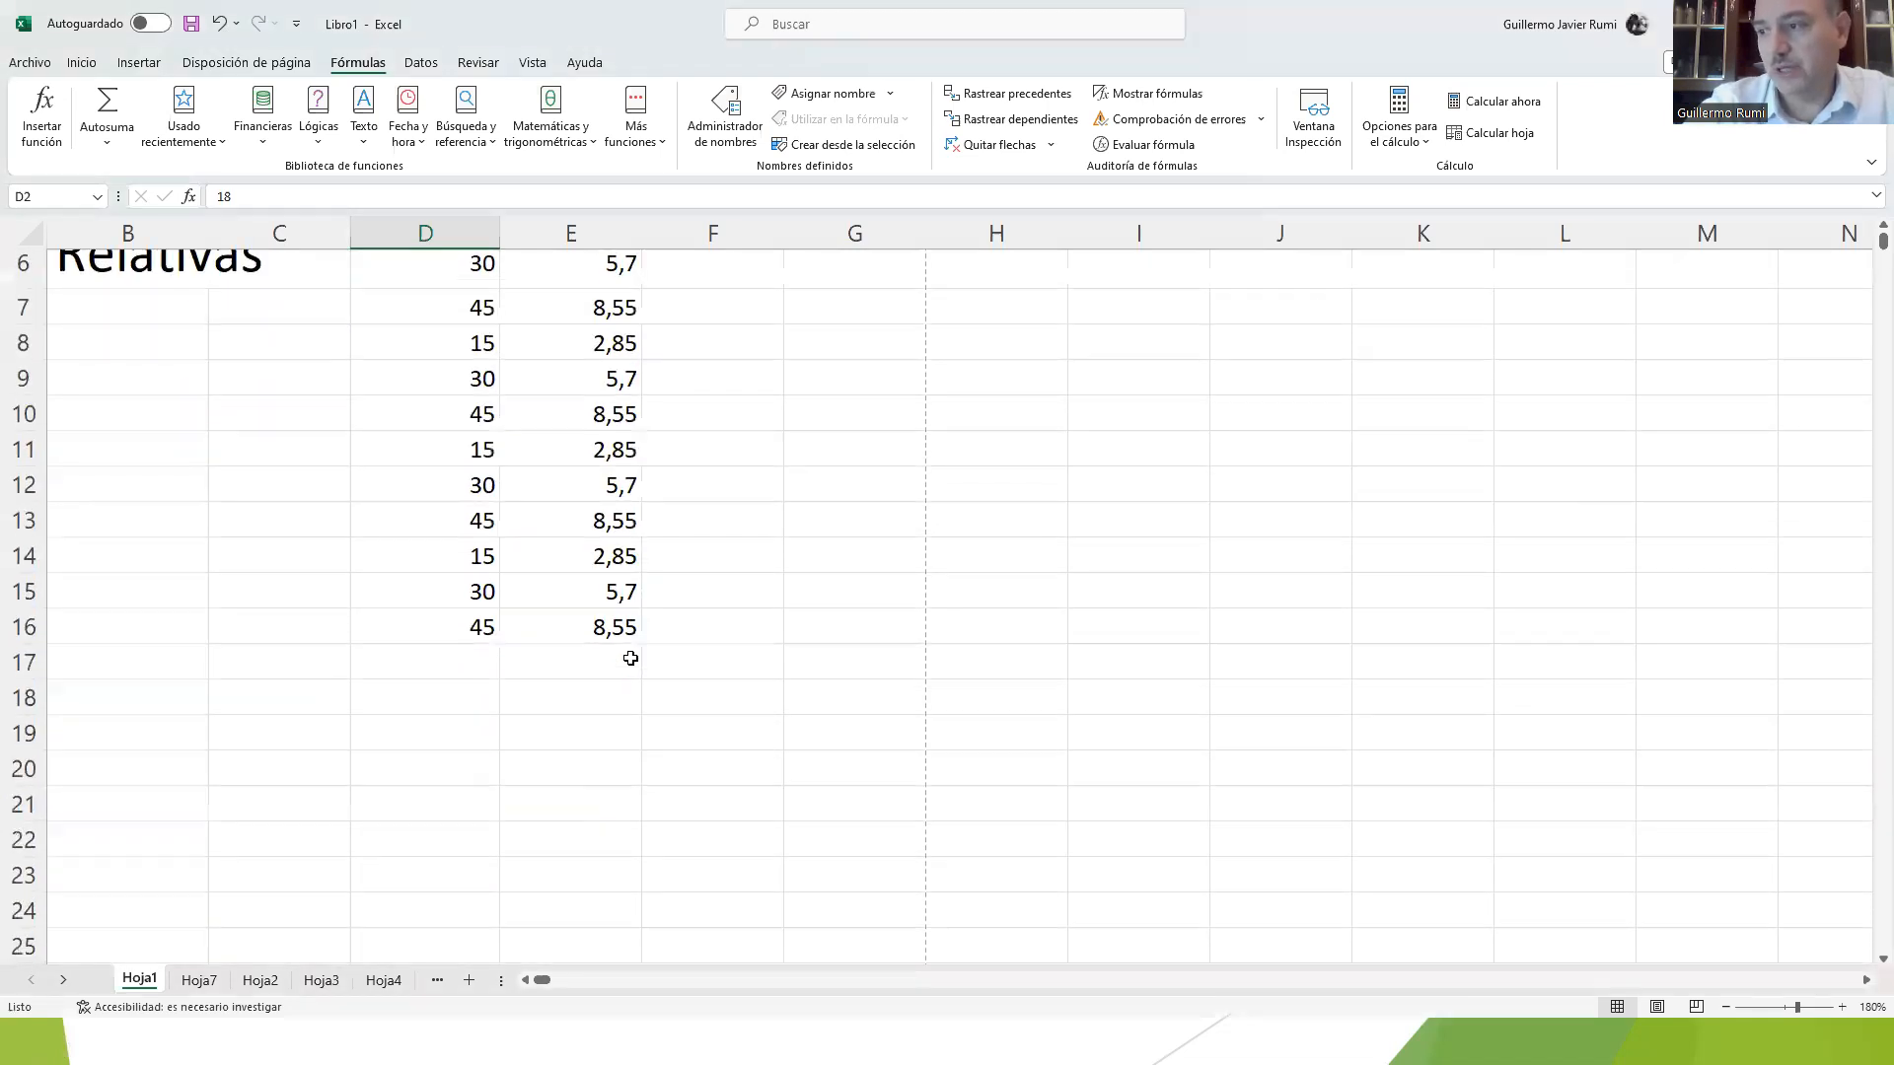
pyautogui.click(437, 522)
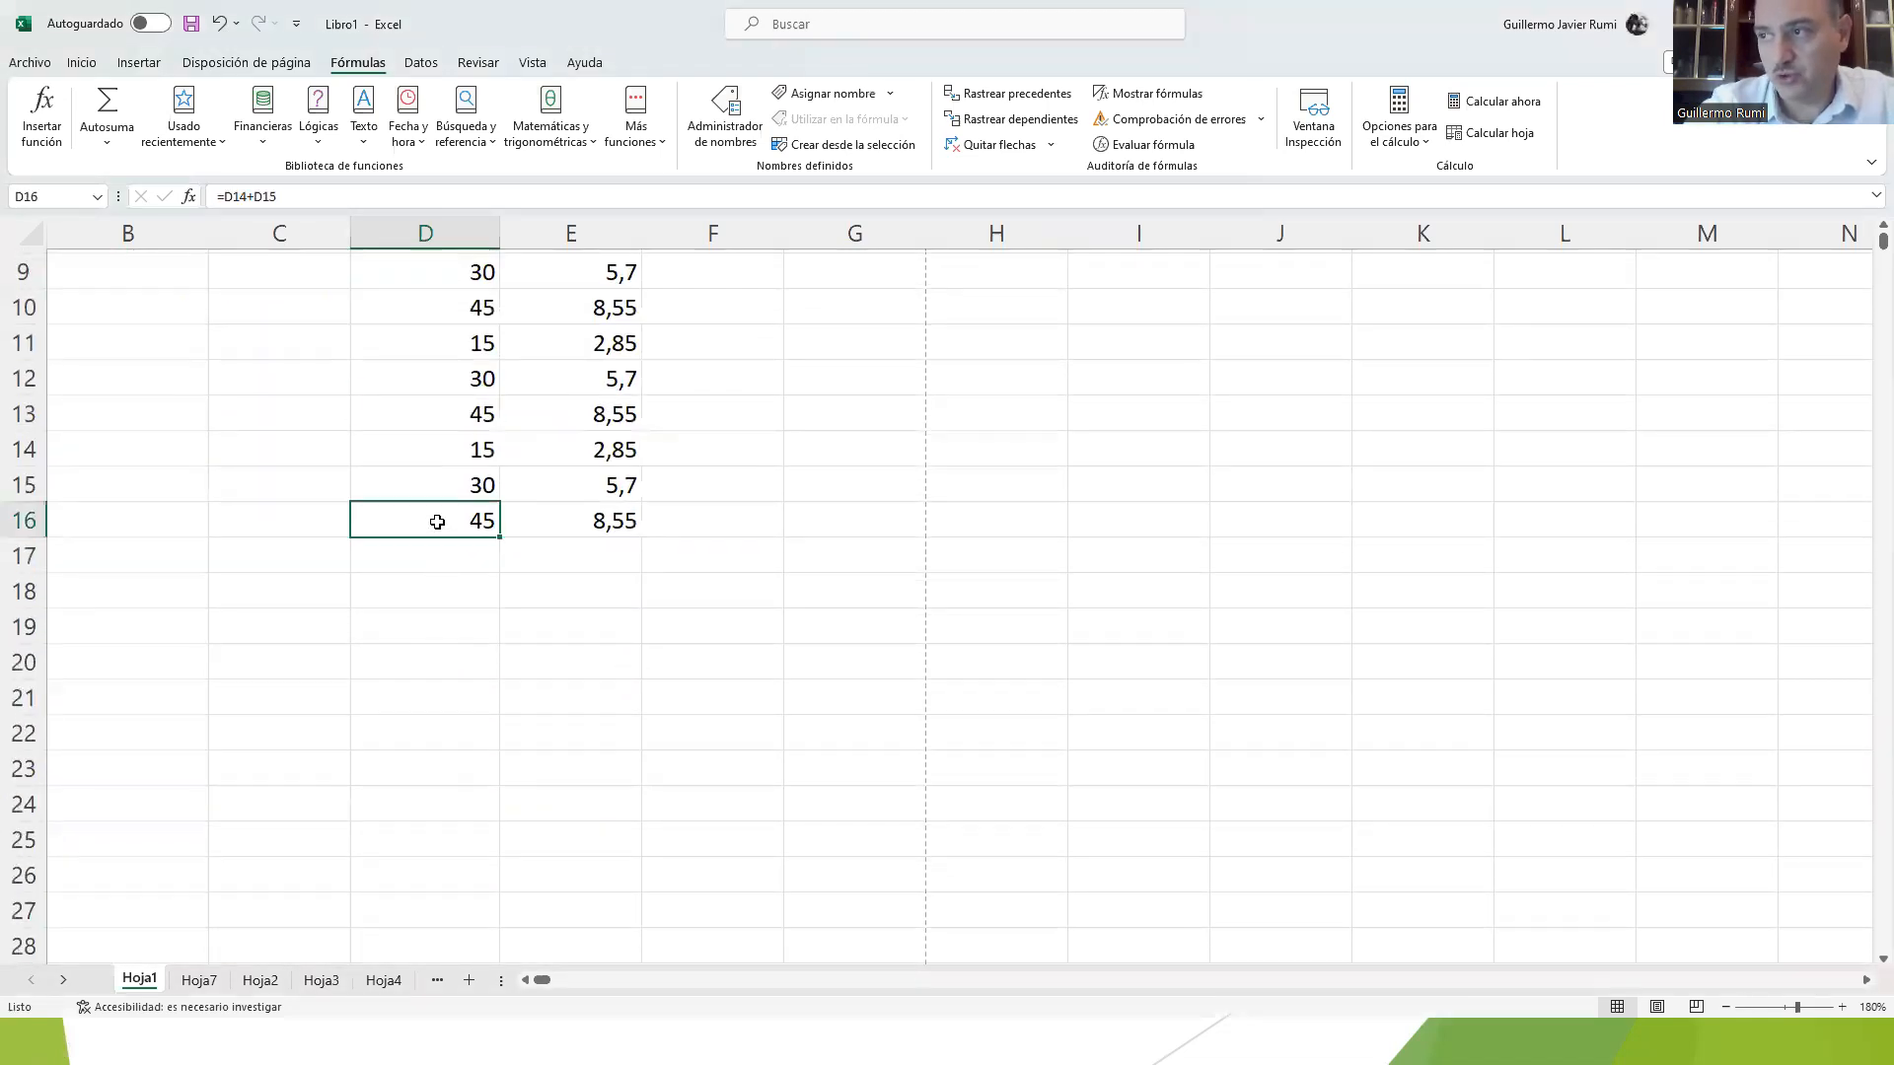
pyautogui.press('BackSpace')
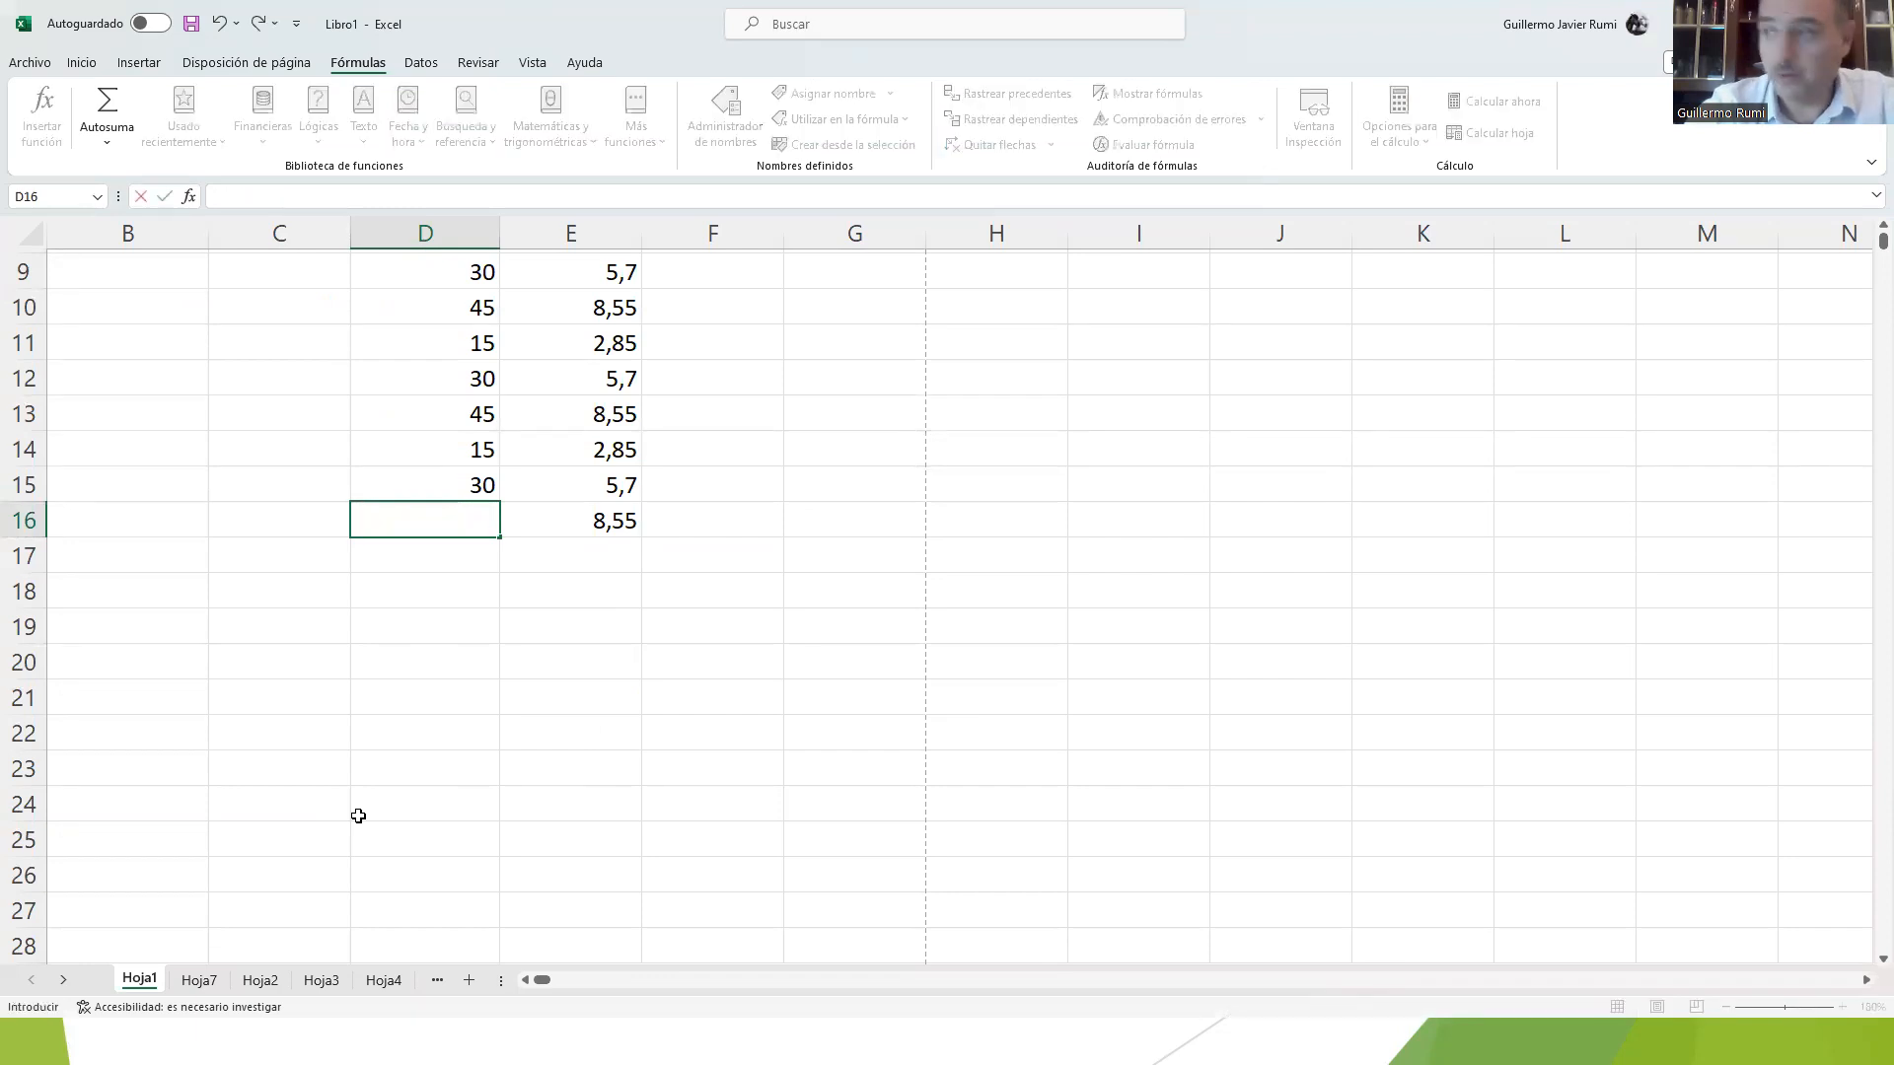
pyautogui.press('Return')
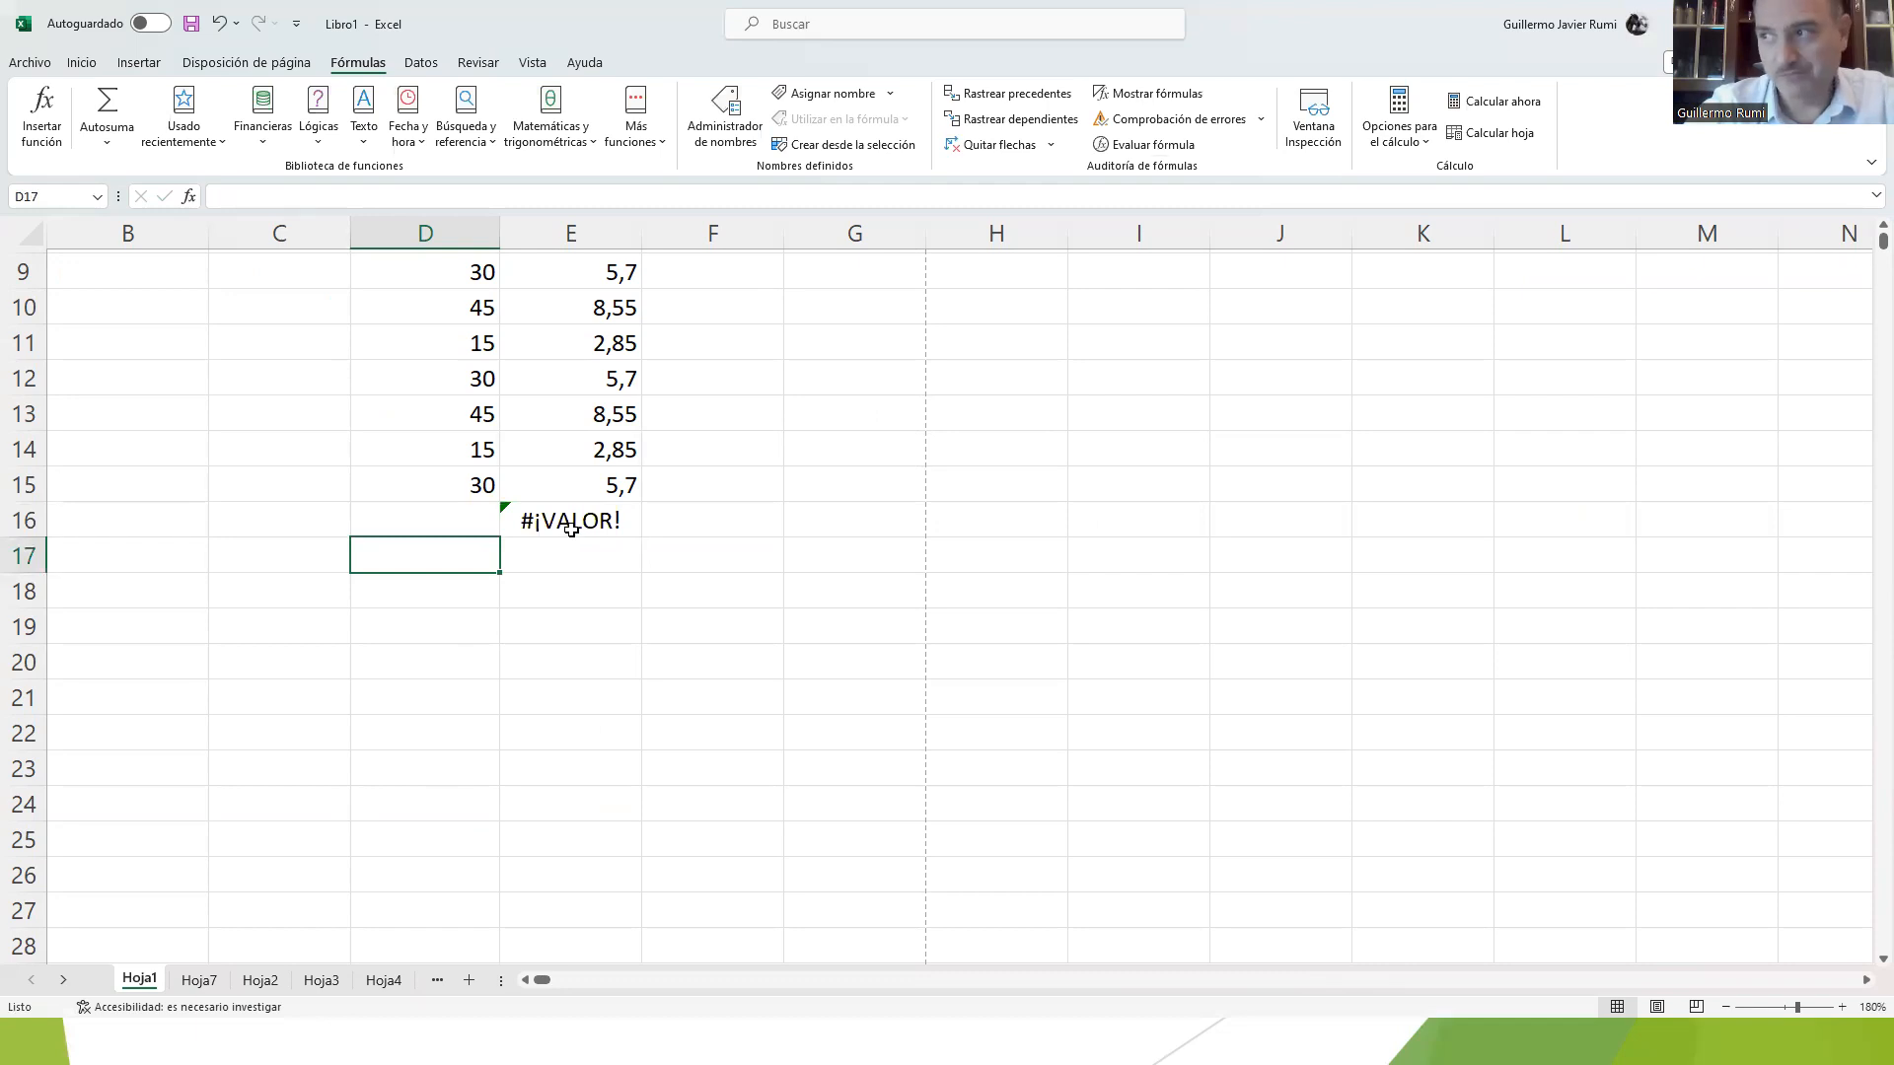
pyautogui.click(571, 530)
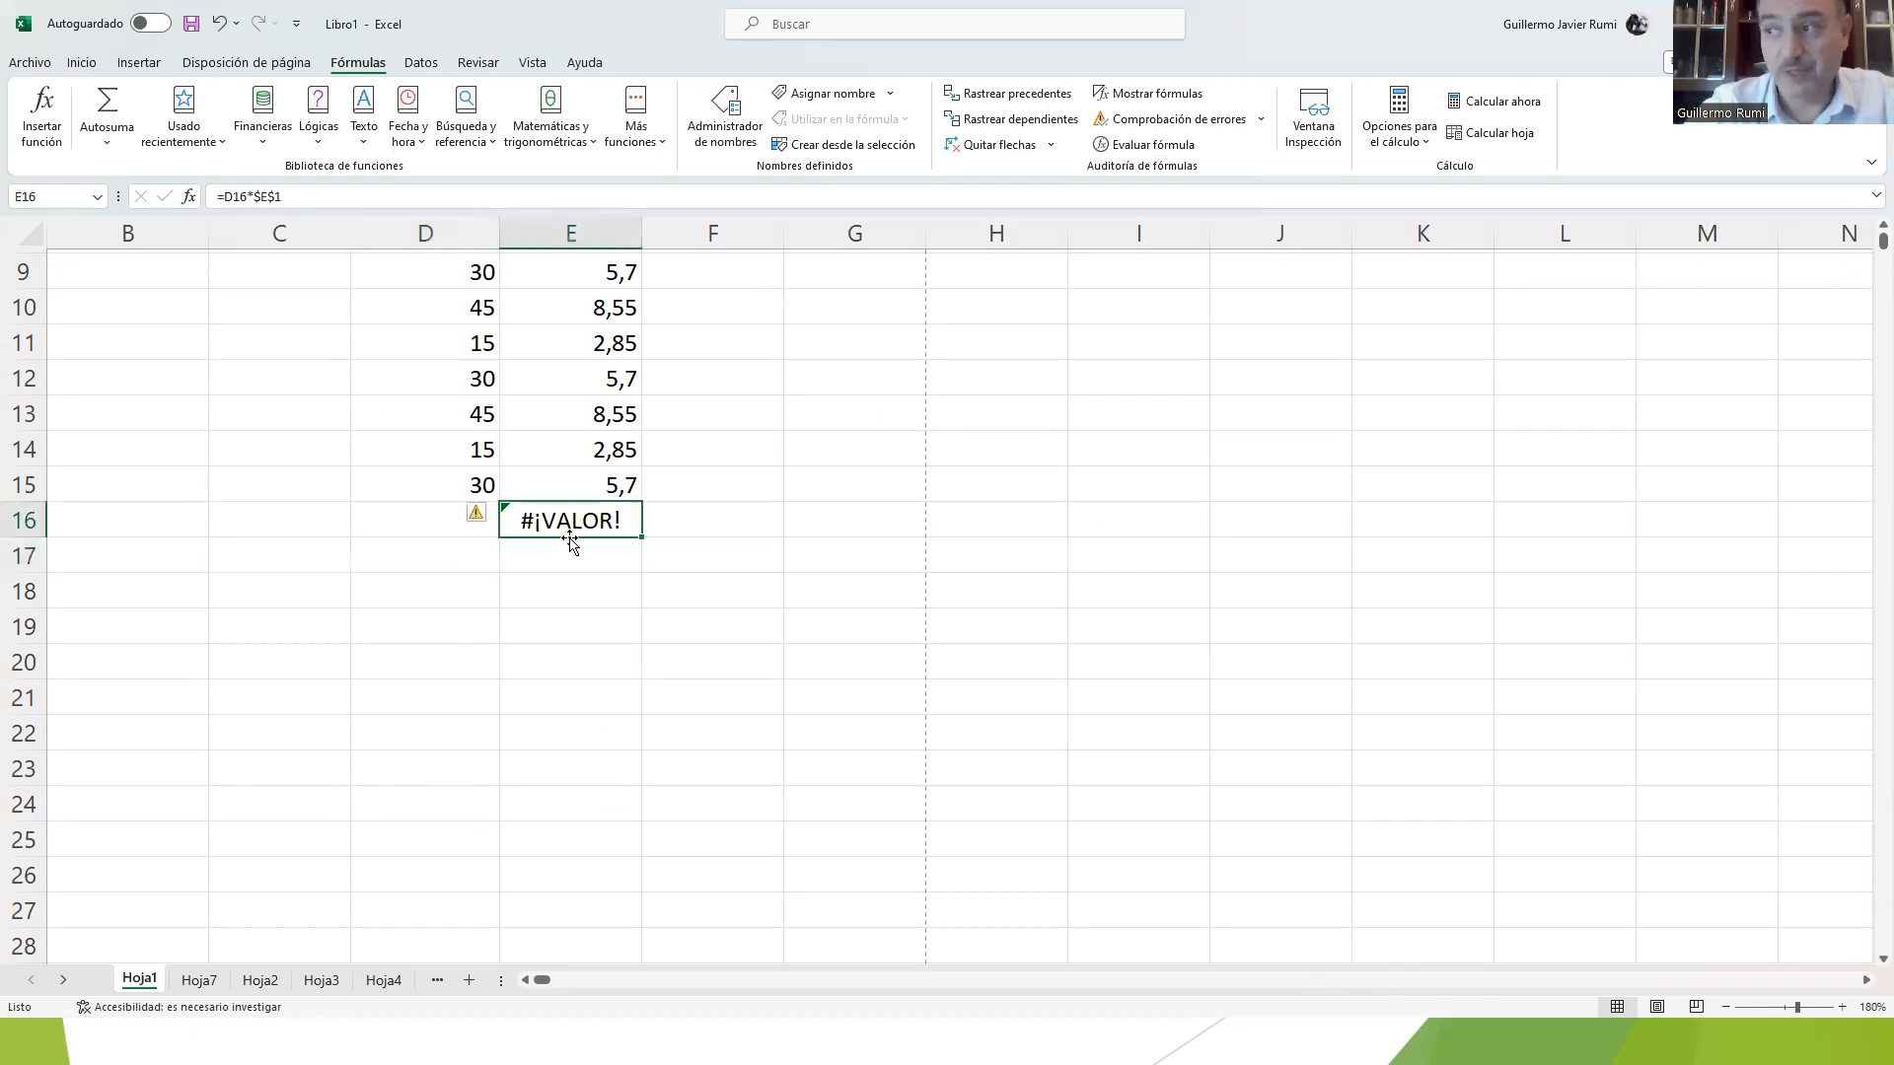
pyautogui.click(413, 508)
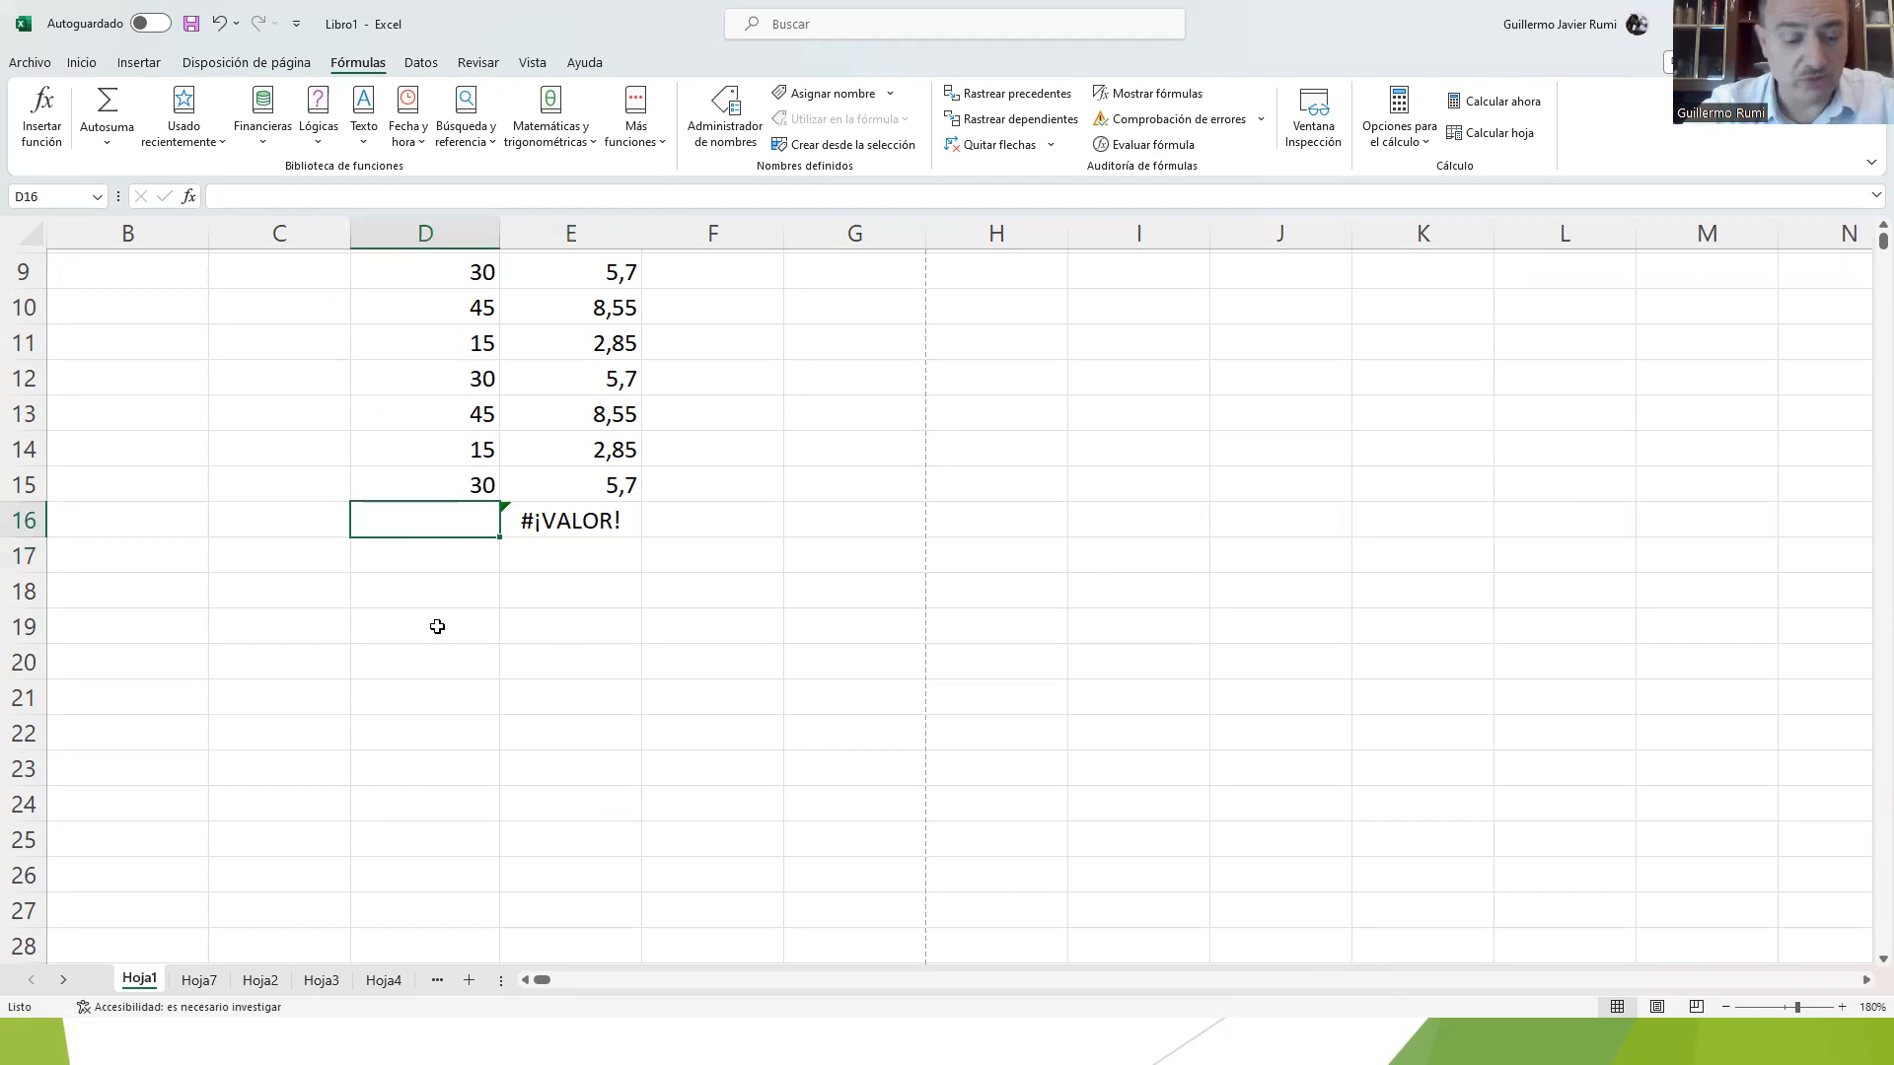
# Step: Restore the formula in D16 and try clearing the cell's contents instead
pyautogui.hotkey('ctrl', 'z')
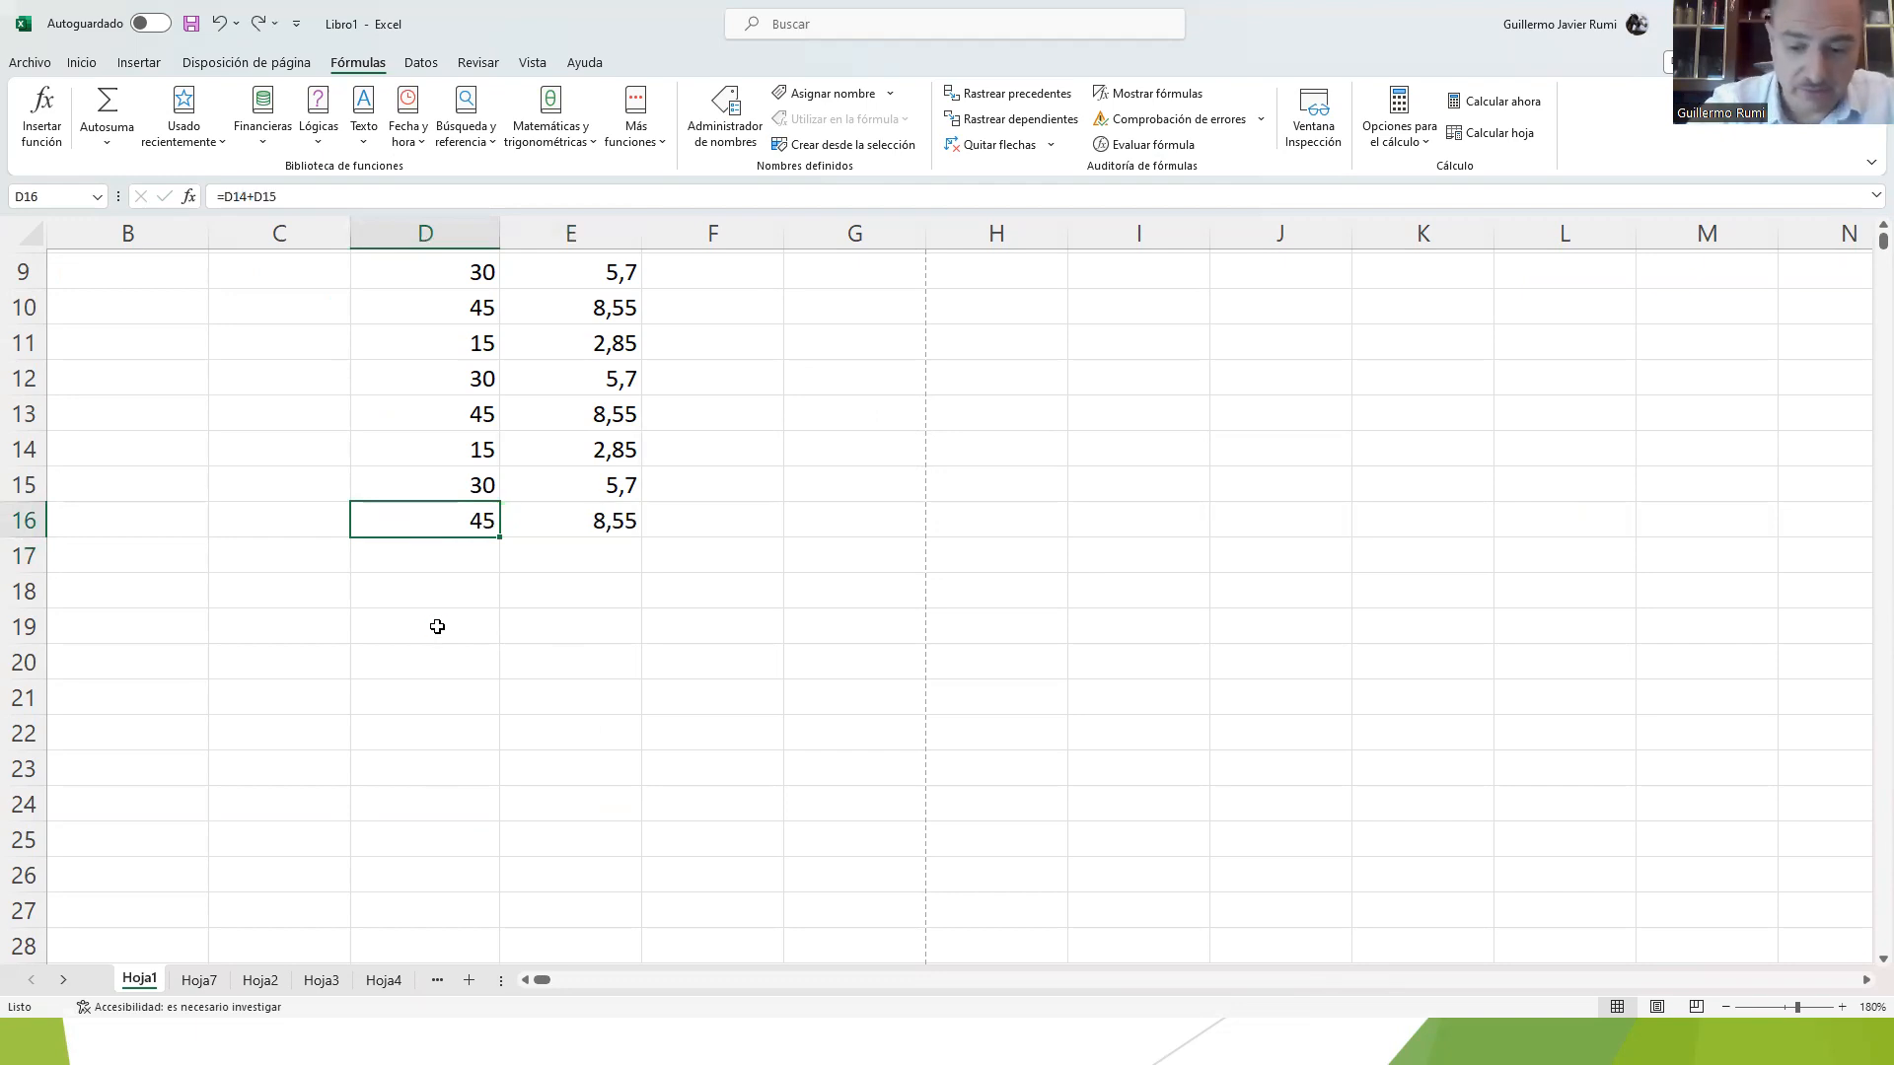
pyautogui.press('Delete')
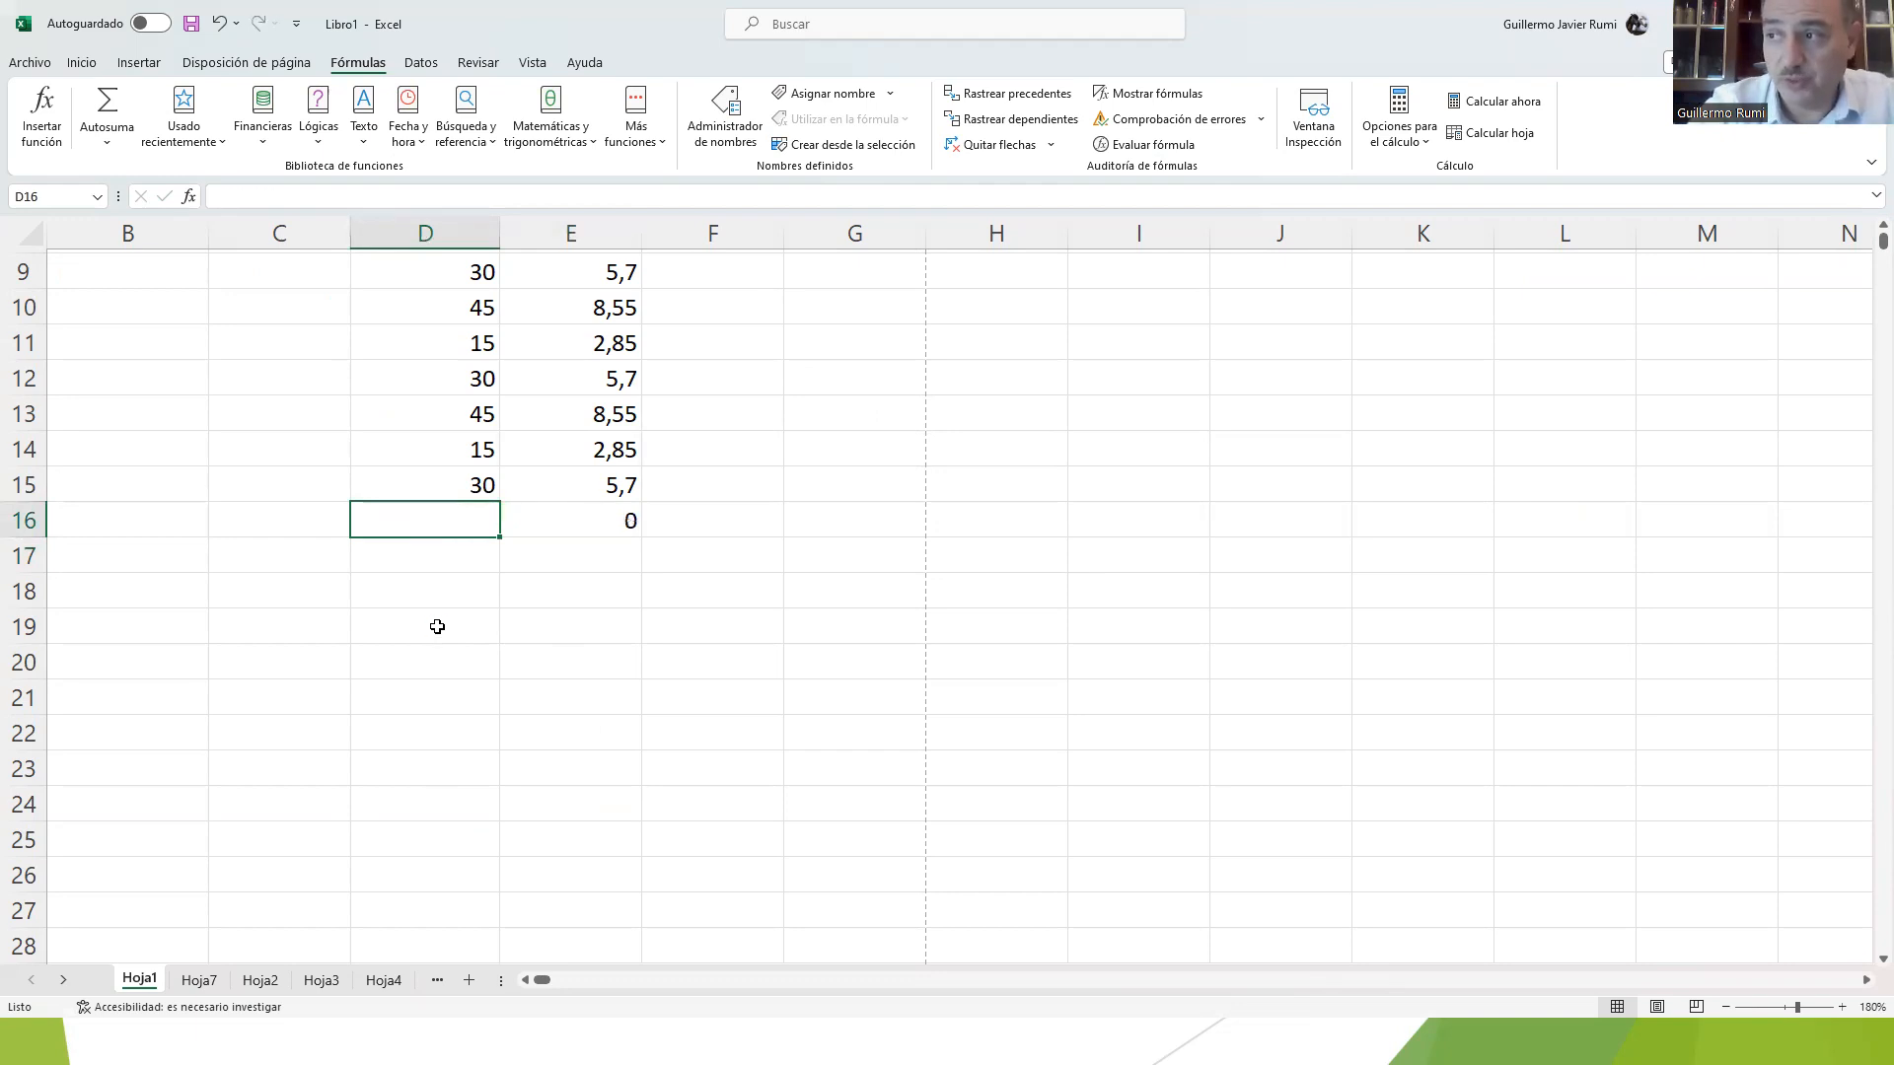
pyautogui.hotkey('ctrl', 'z')
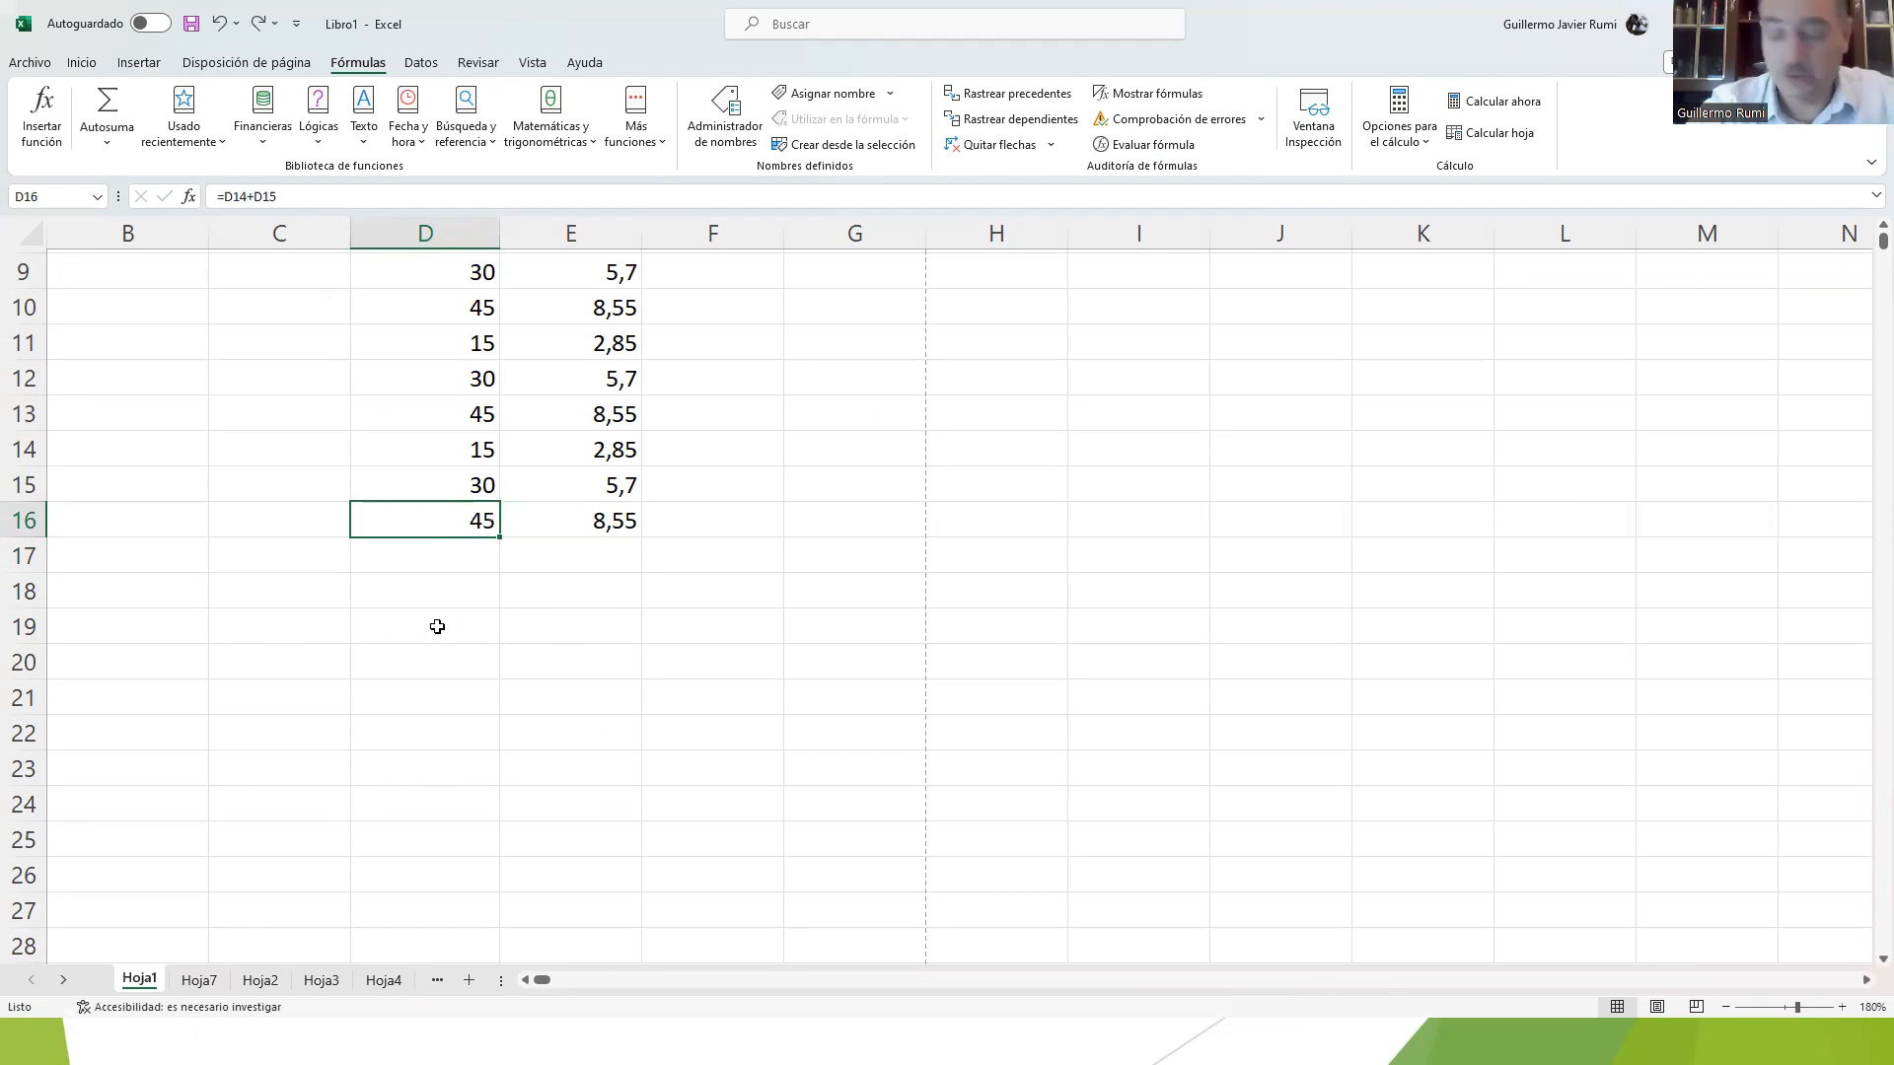
# Step: Clear the contents of cells D11:D16 and of the dependent formulas in E11:E16
pyautogui.hotkey('shift', 'Up')
pyautogui.hotkey('shift', 'Up')
pyautogui.hotkey('shift', 'Up')
pyautogui.hotkey('shift', 'Up')
pyautogui.hotkey('shift', 'Up')
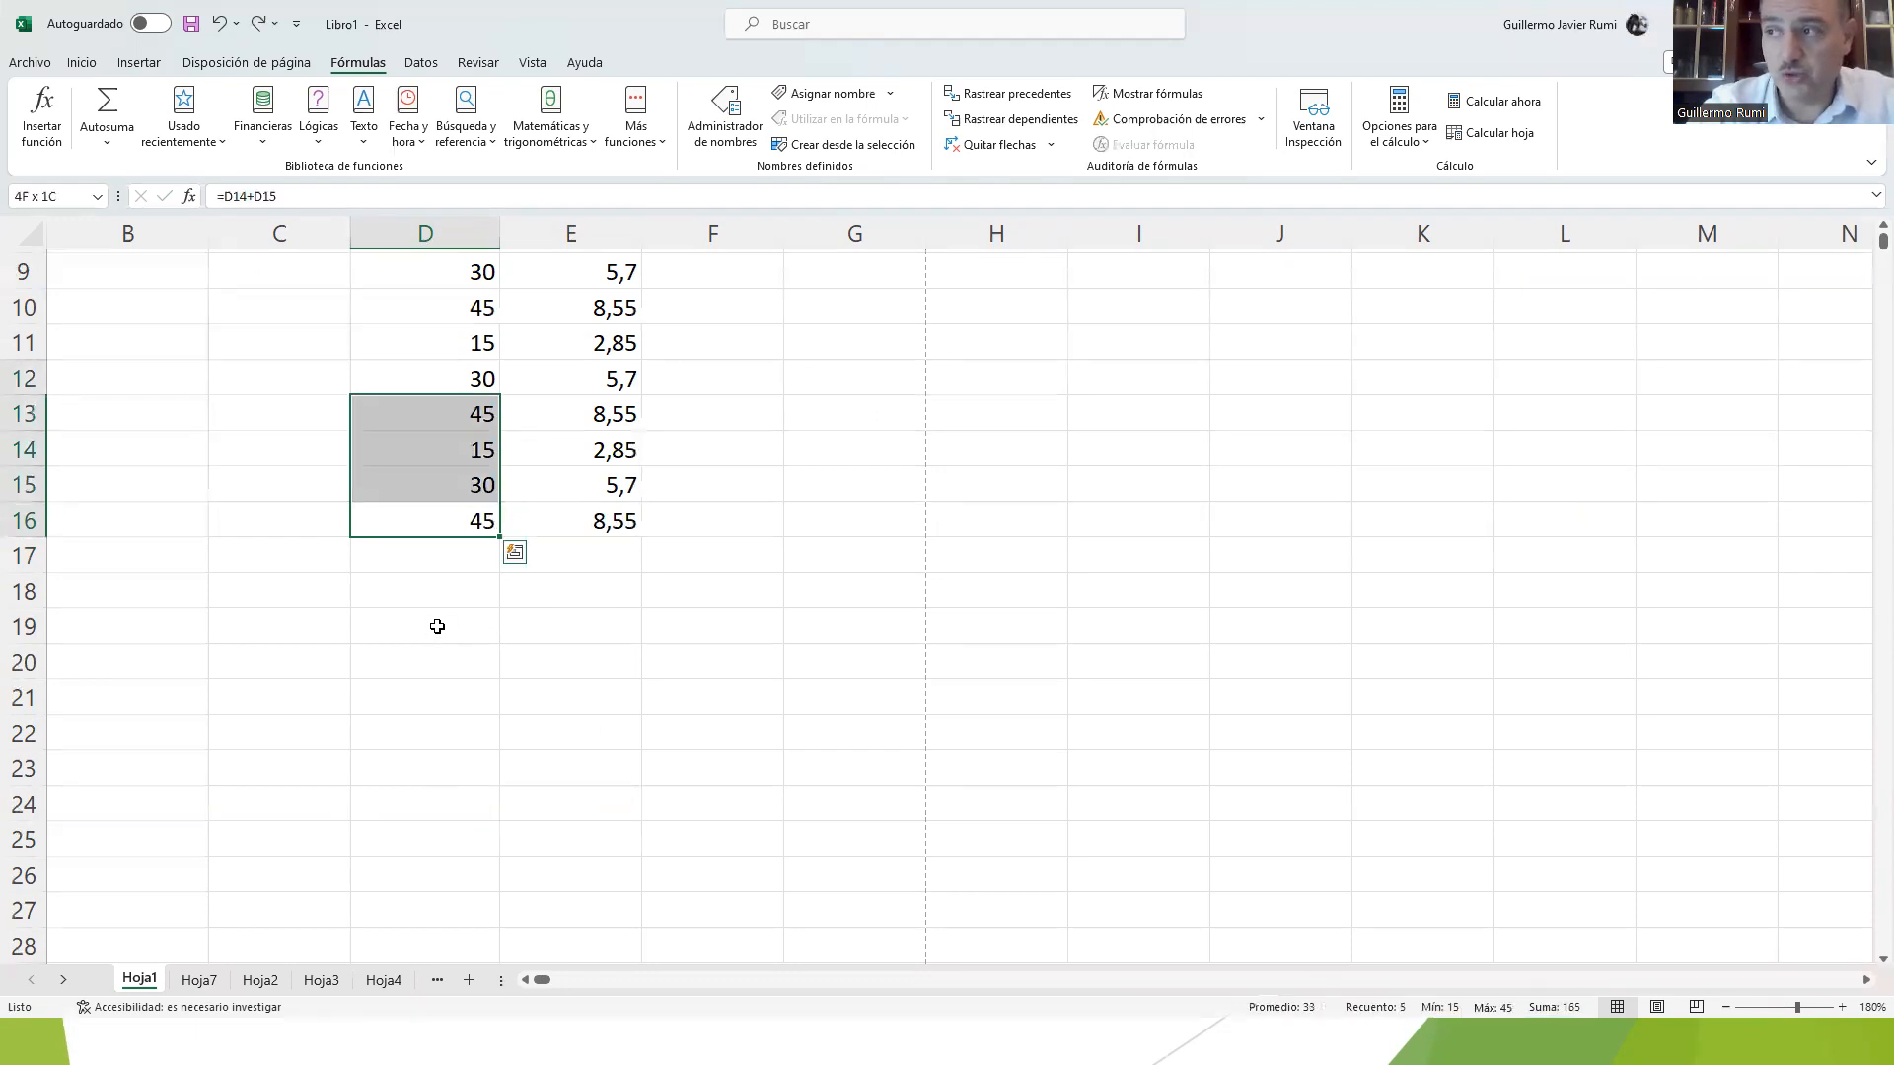
pyautogui.moveTo(420, 324); pyautogui.dragTo(422, 320)
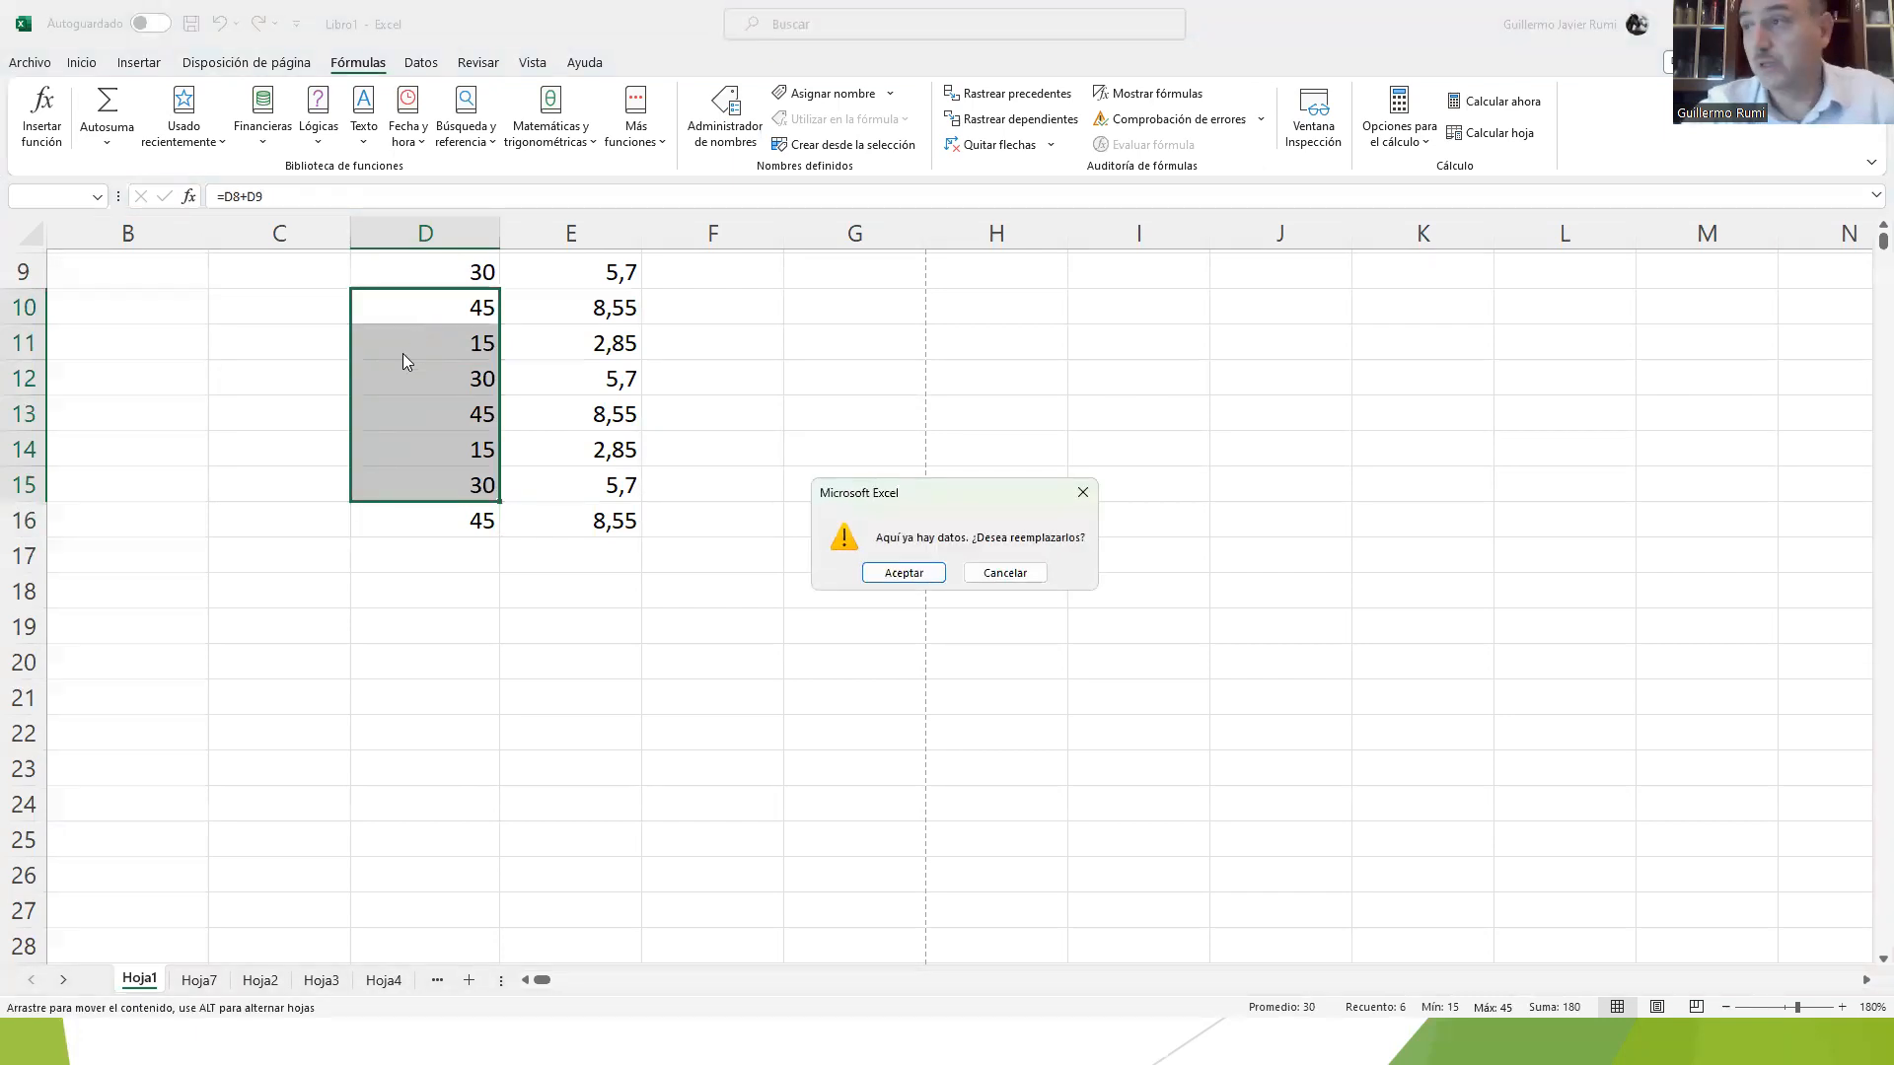
pyautogui.click(1006, 572)
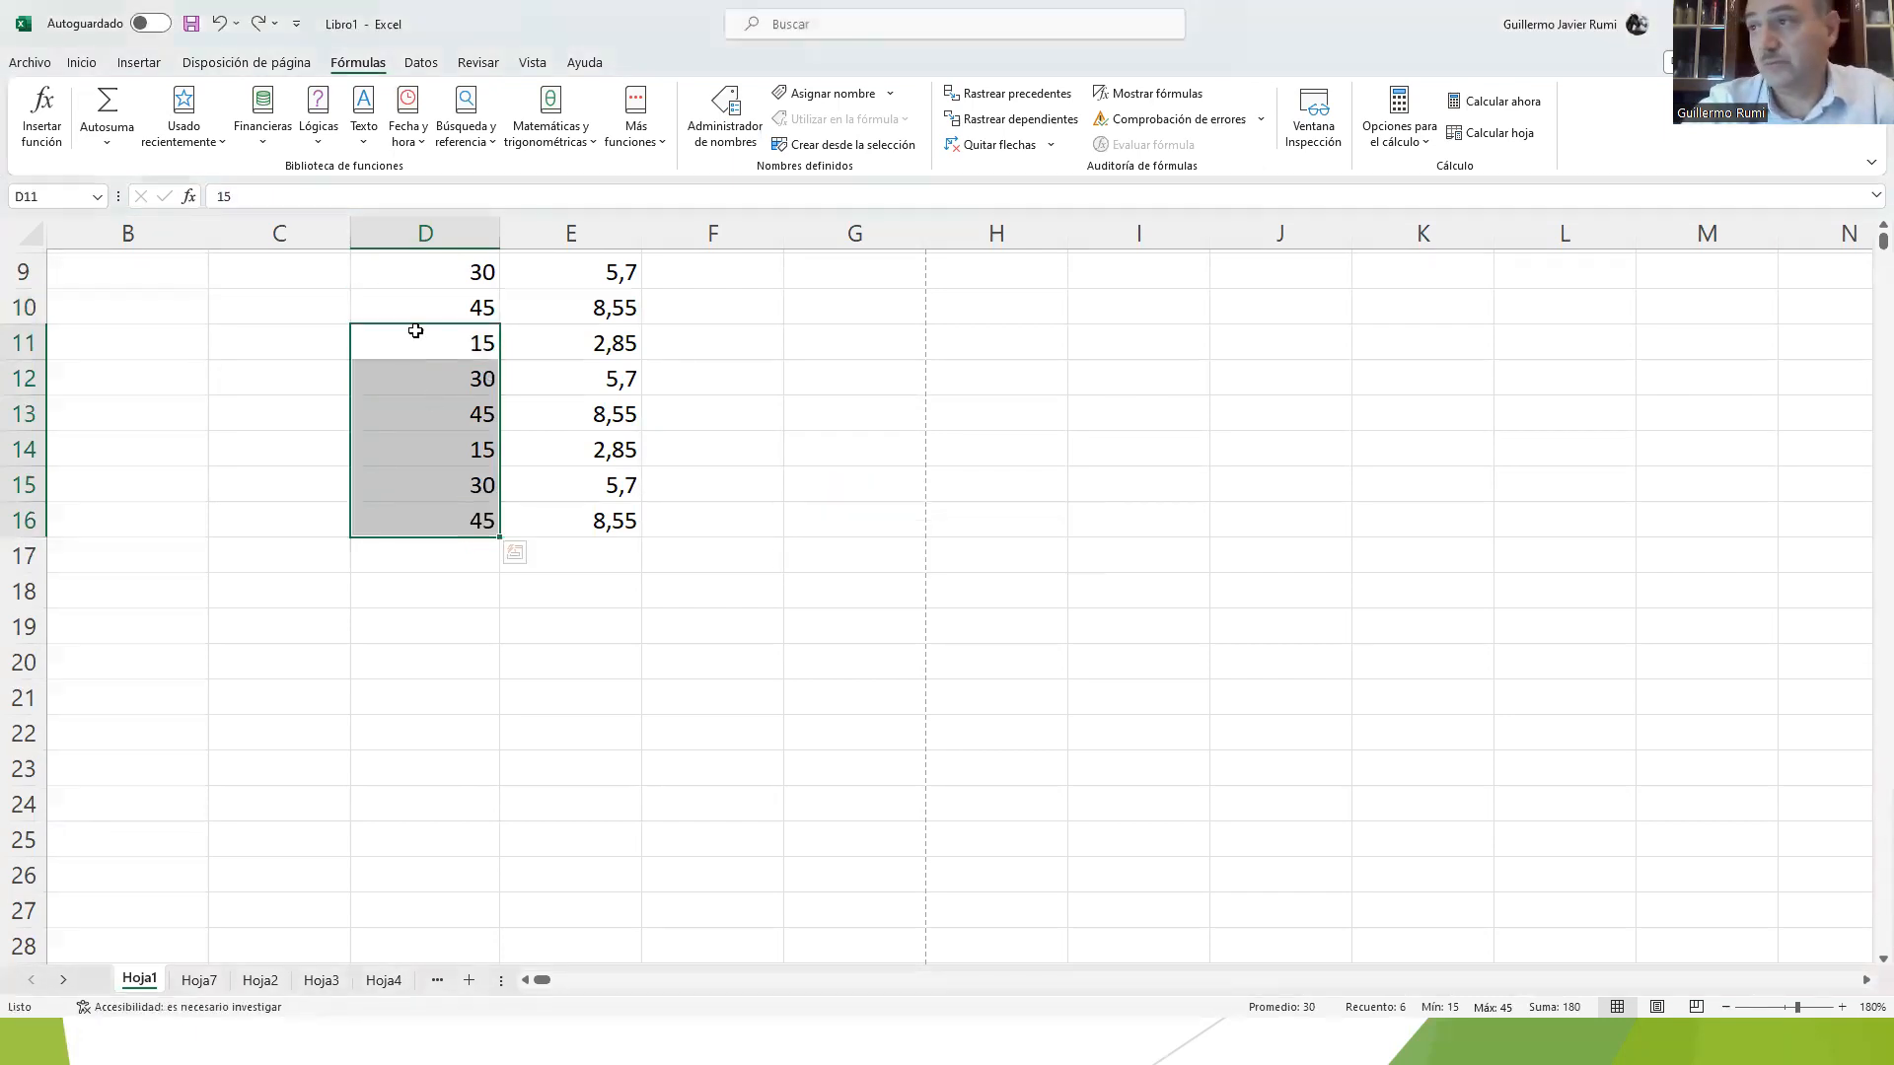
pyautogui.moveTo(416, 330); pyautogui.dragTo(414, 512)
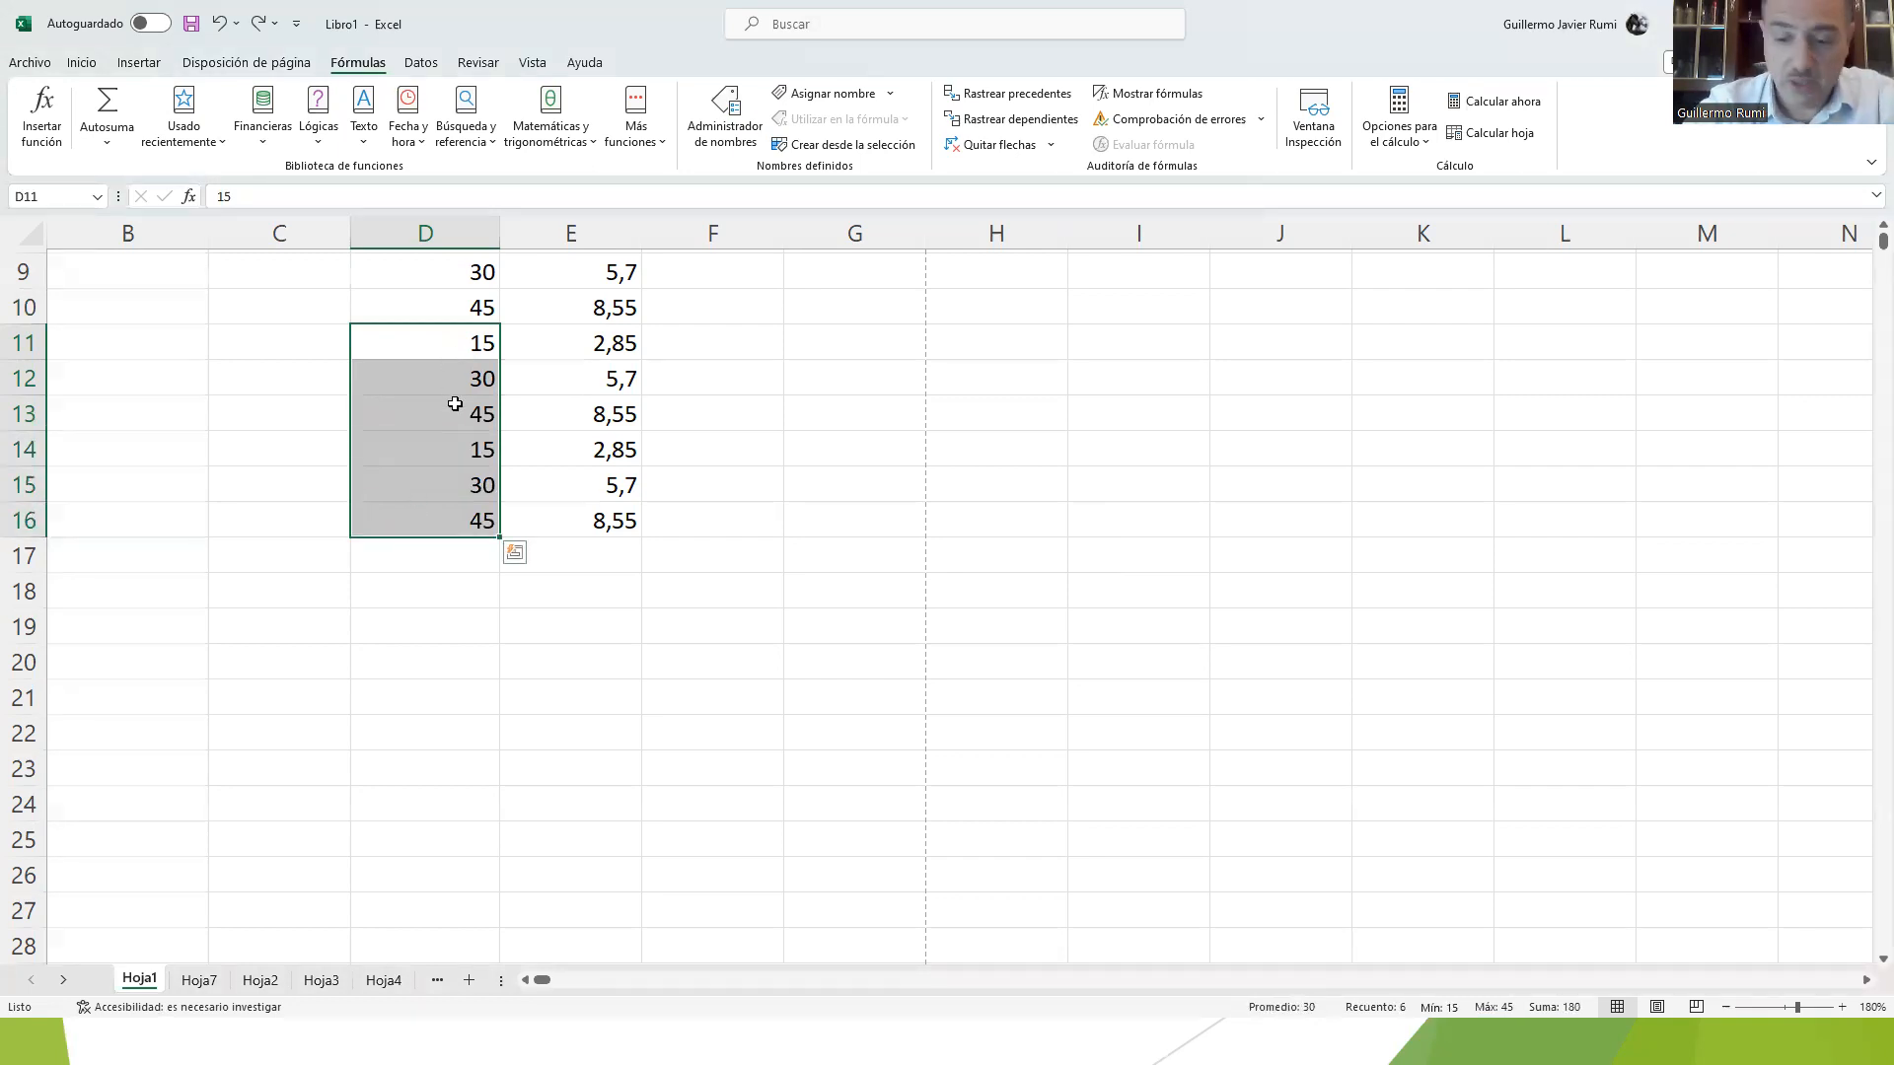
pyautogui.press('Delete')
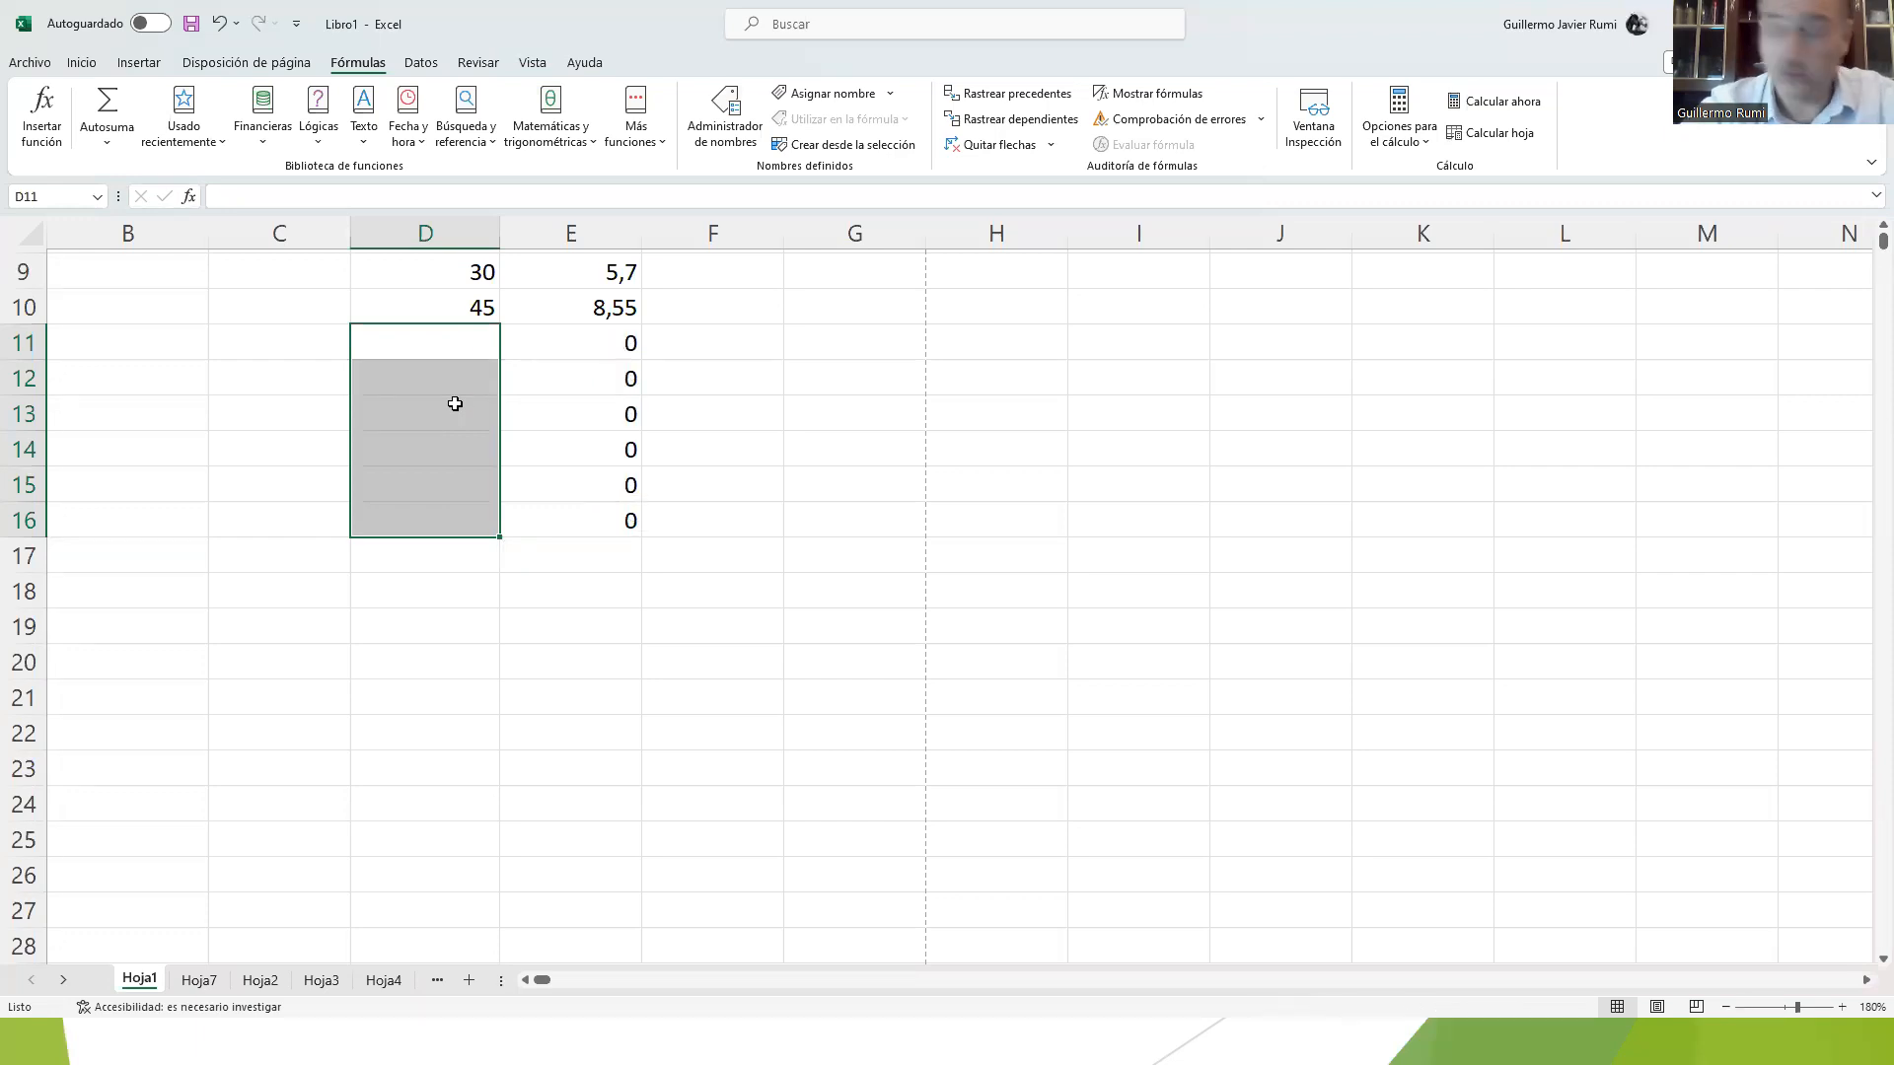
pyautogui.moveTo(565, 346); pyautogui.dragTo(567, 519)
pyautogui.press('Delete')
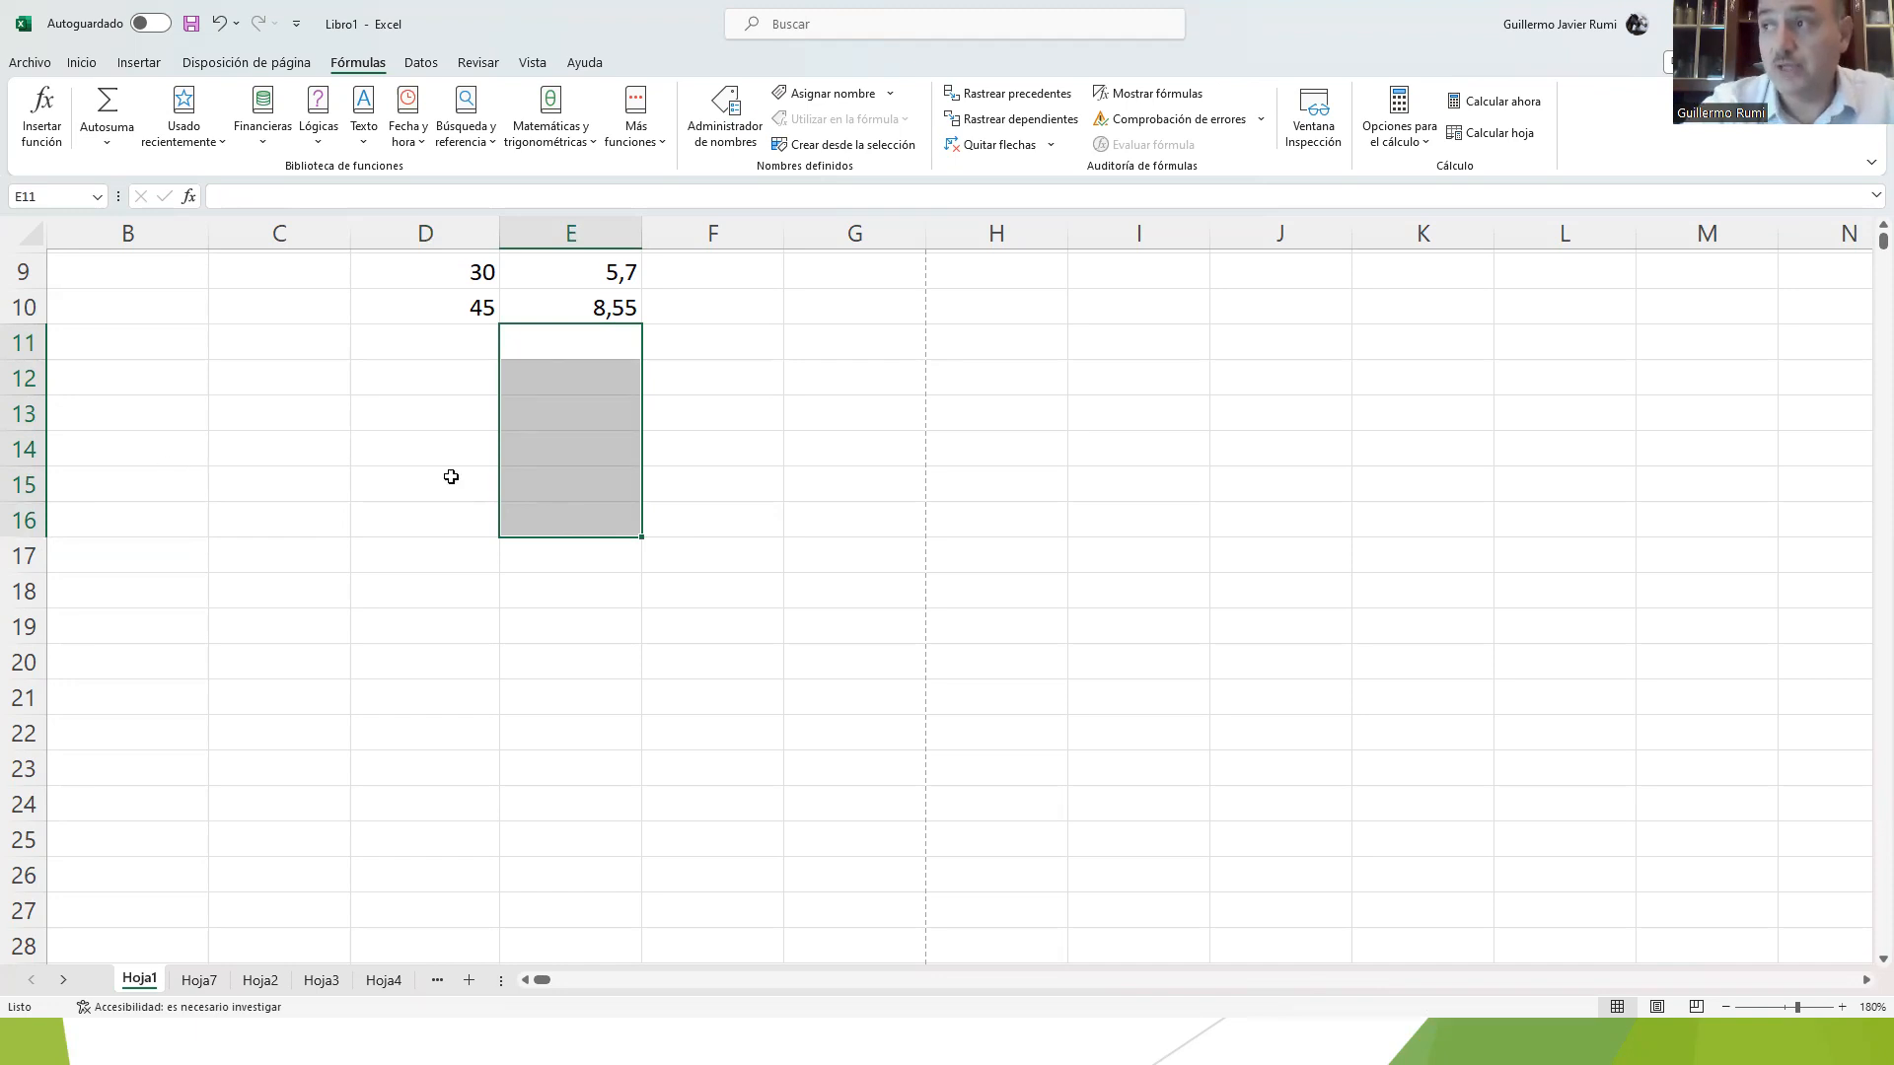
# Step: Try a formula in D17 that references the empty cell D15, switching the reference to D16
pyautogui.scroll(2, 486, 469)
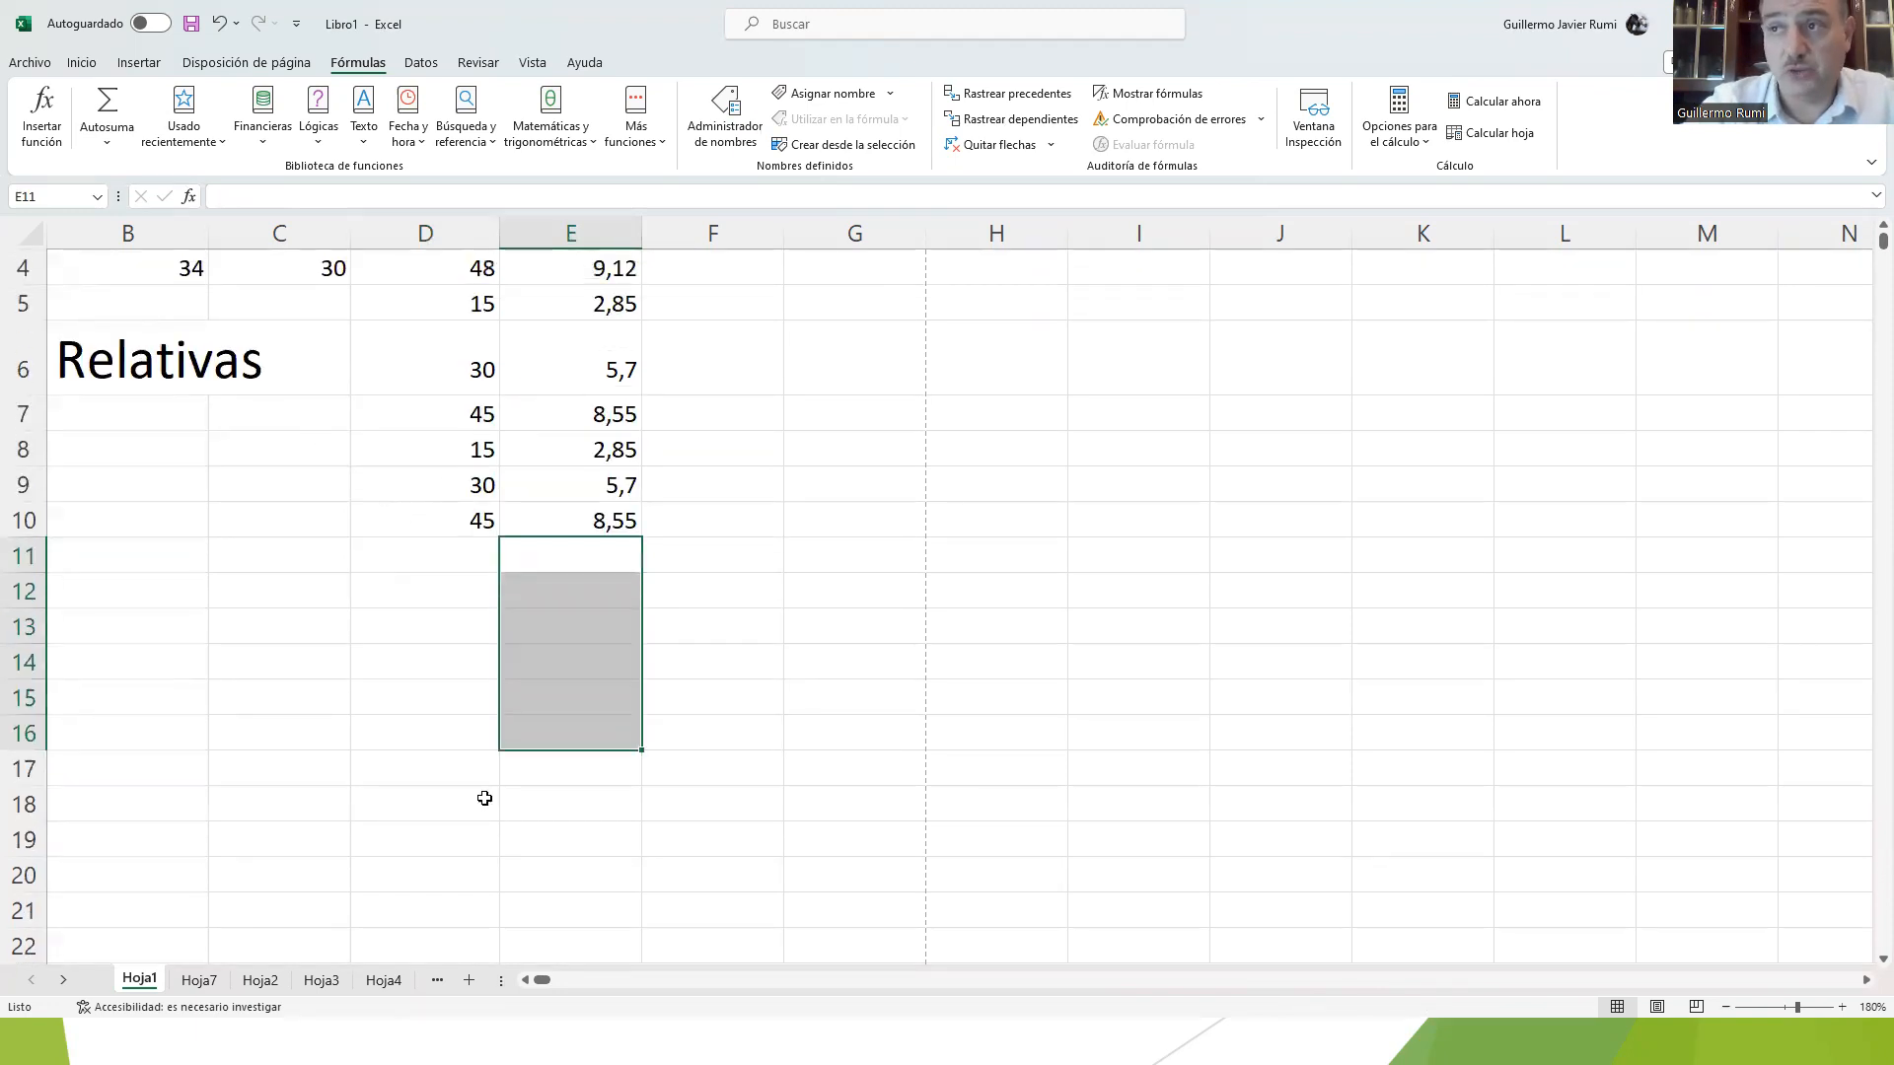
pyautogui.click(432, 688)
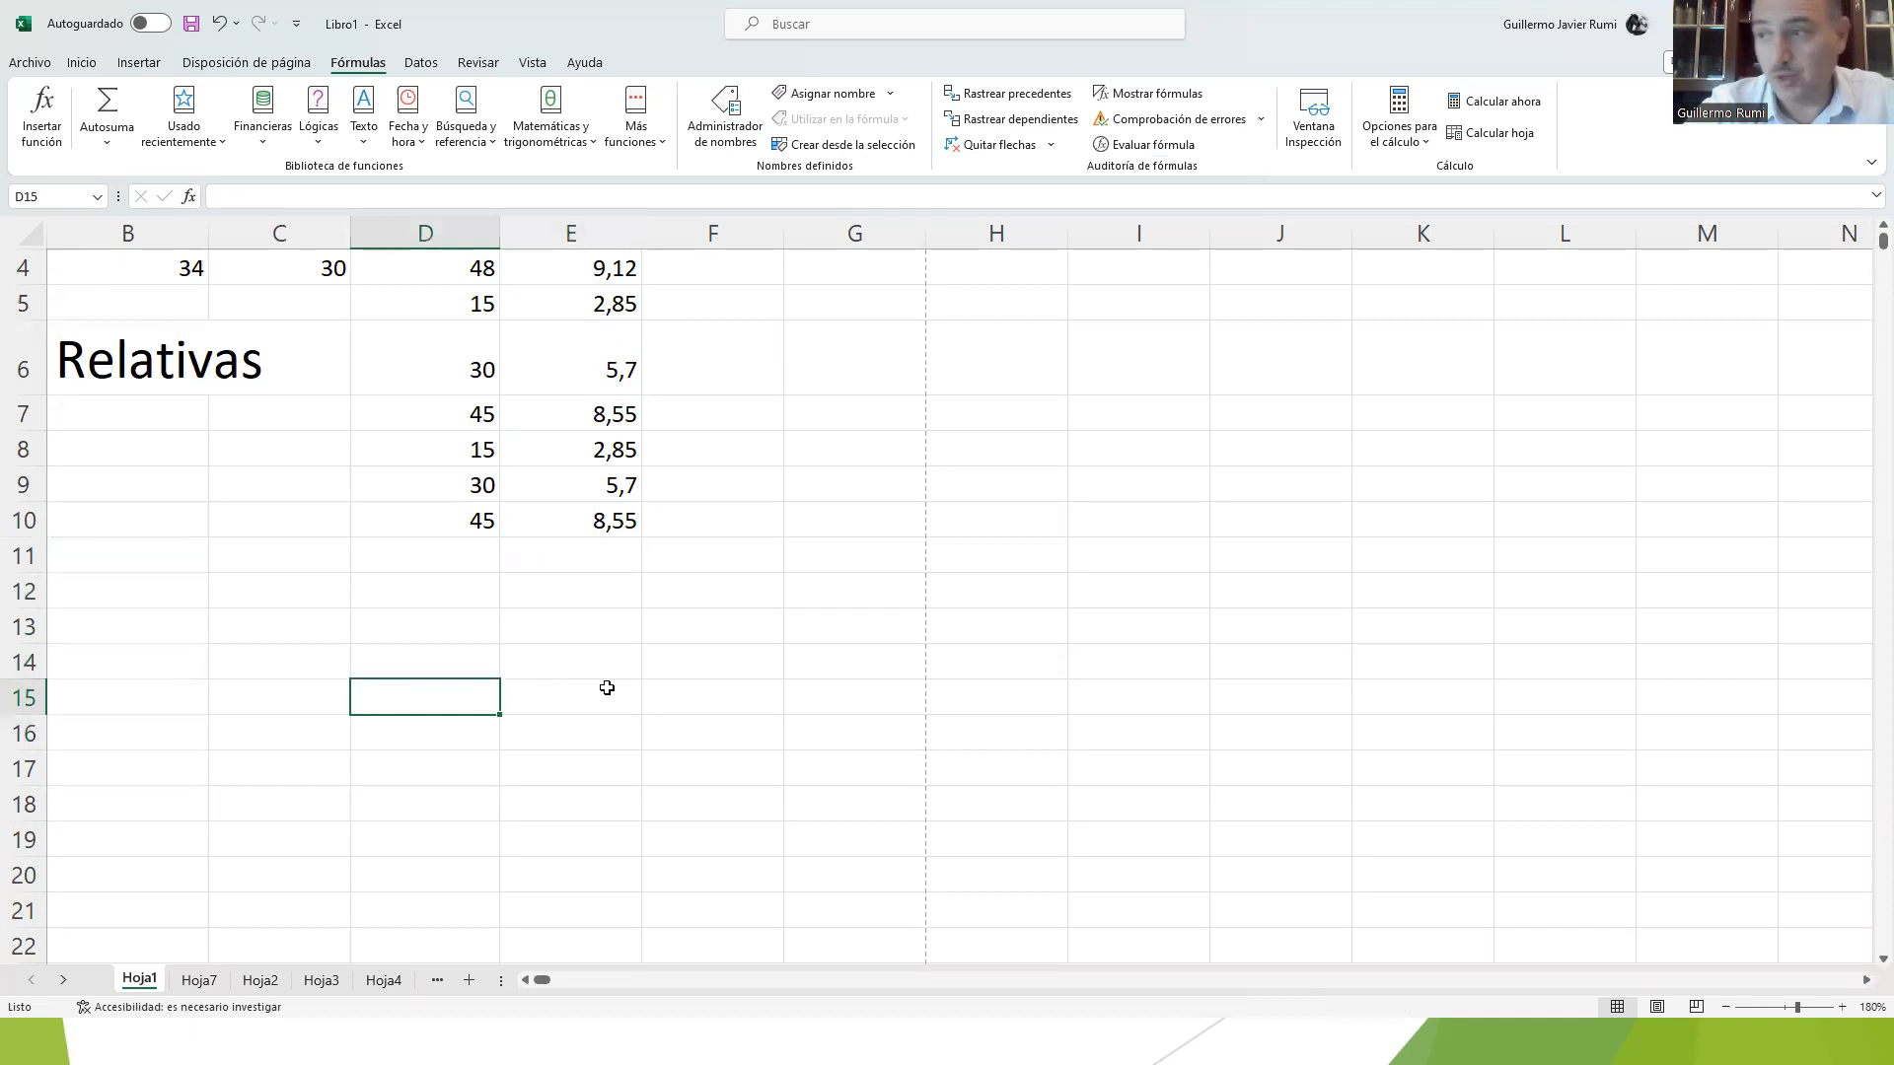
pyautogui.press('Return')
pyautogui.press('Return')
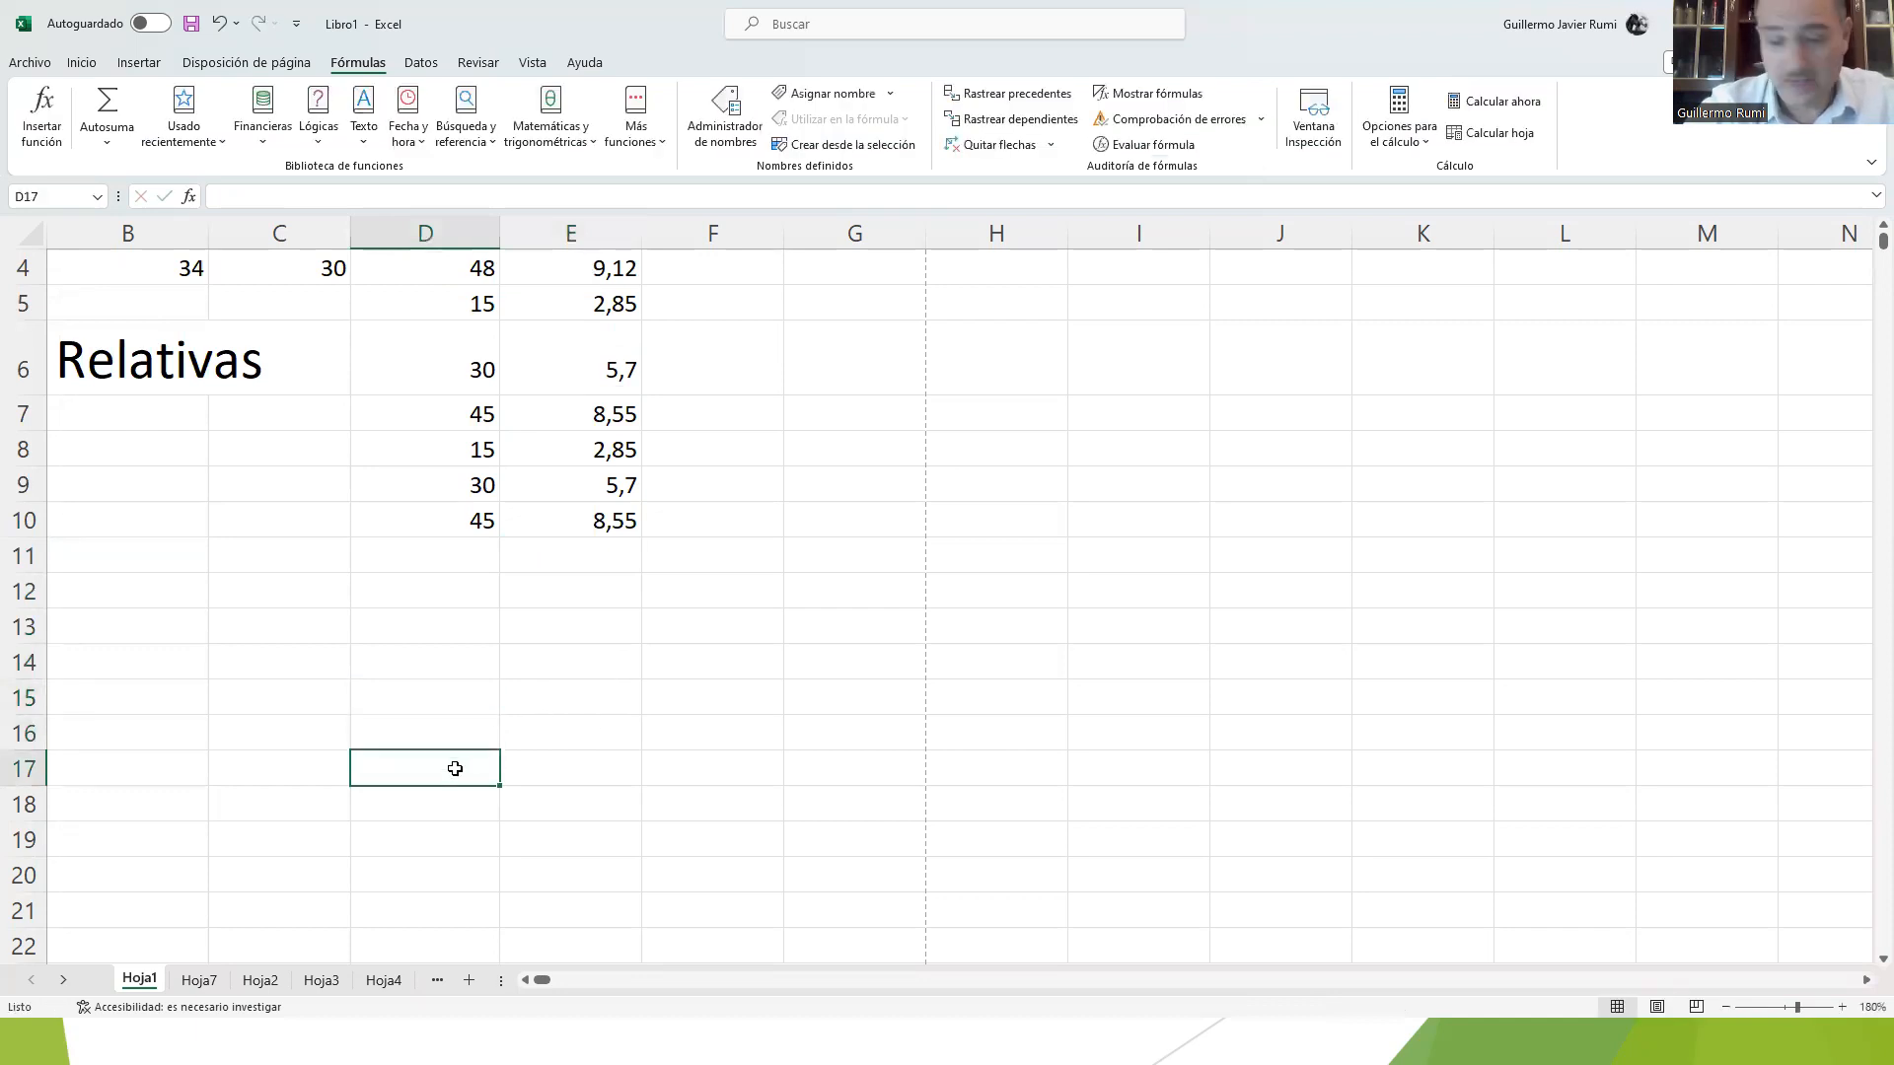
pyautogui.write('=')
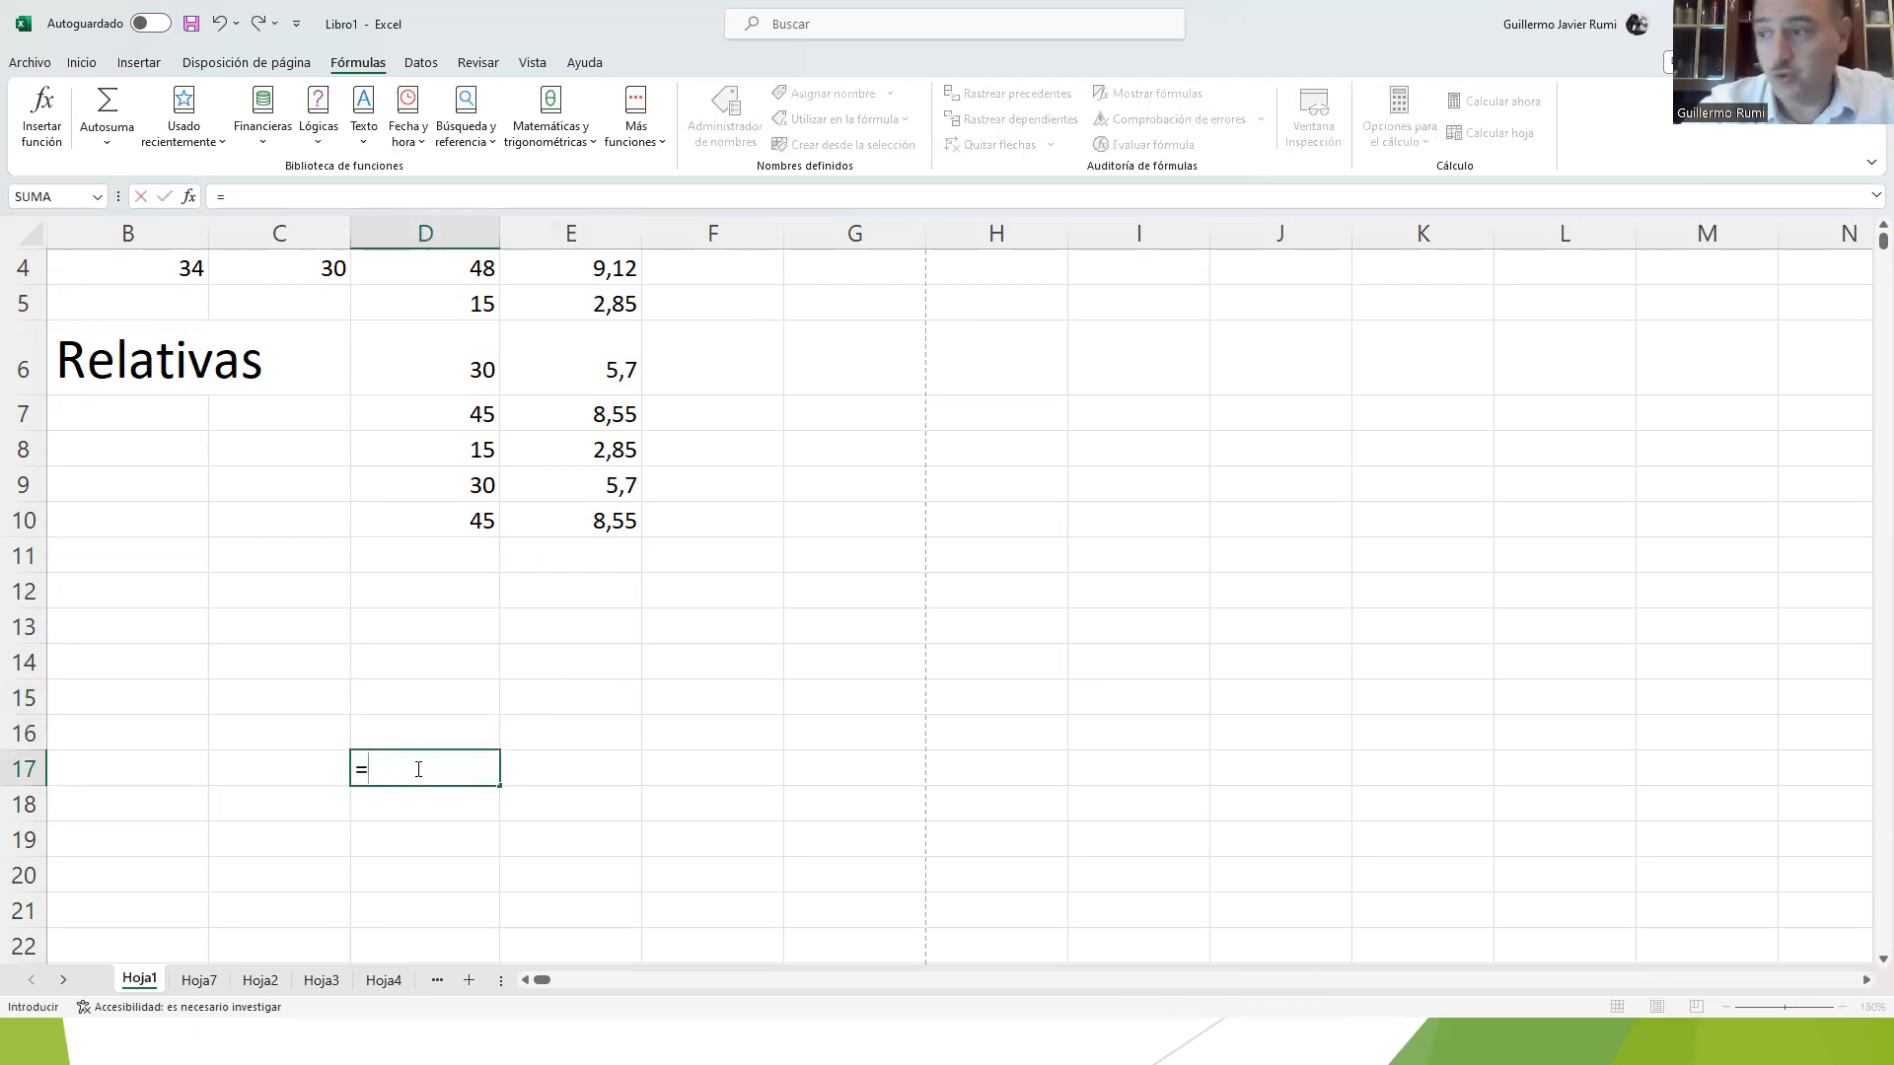
pyautogui.click(427, 702)
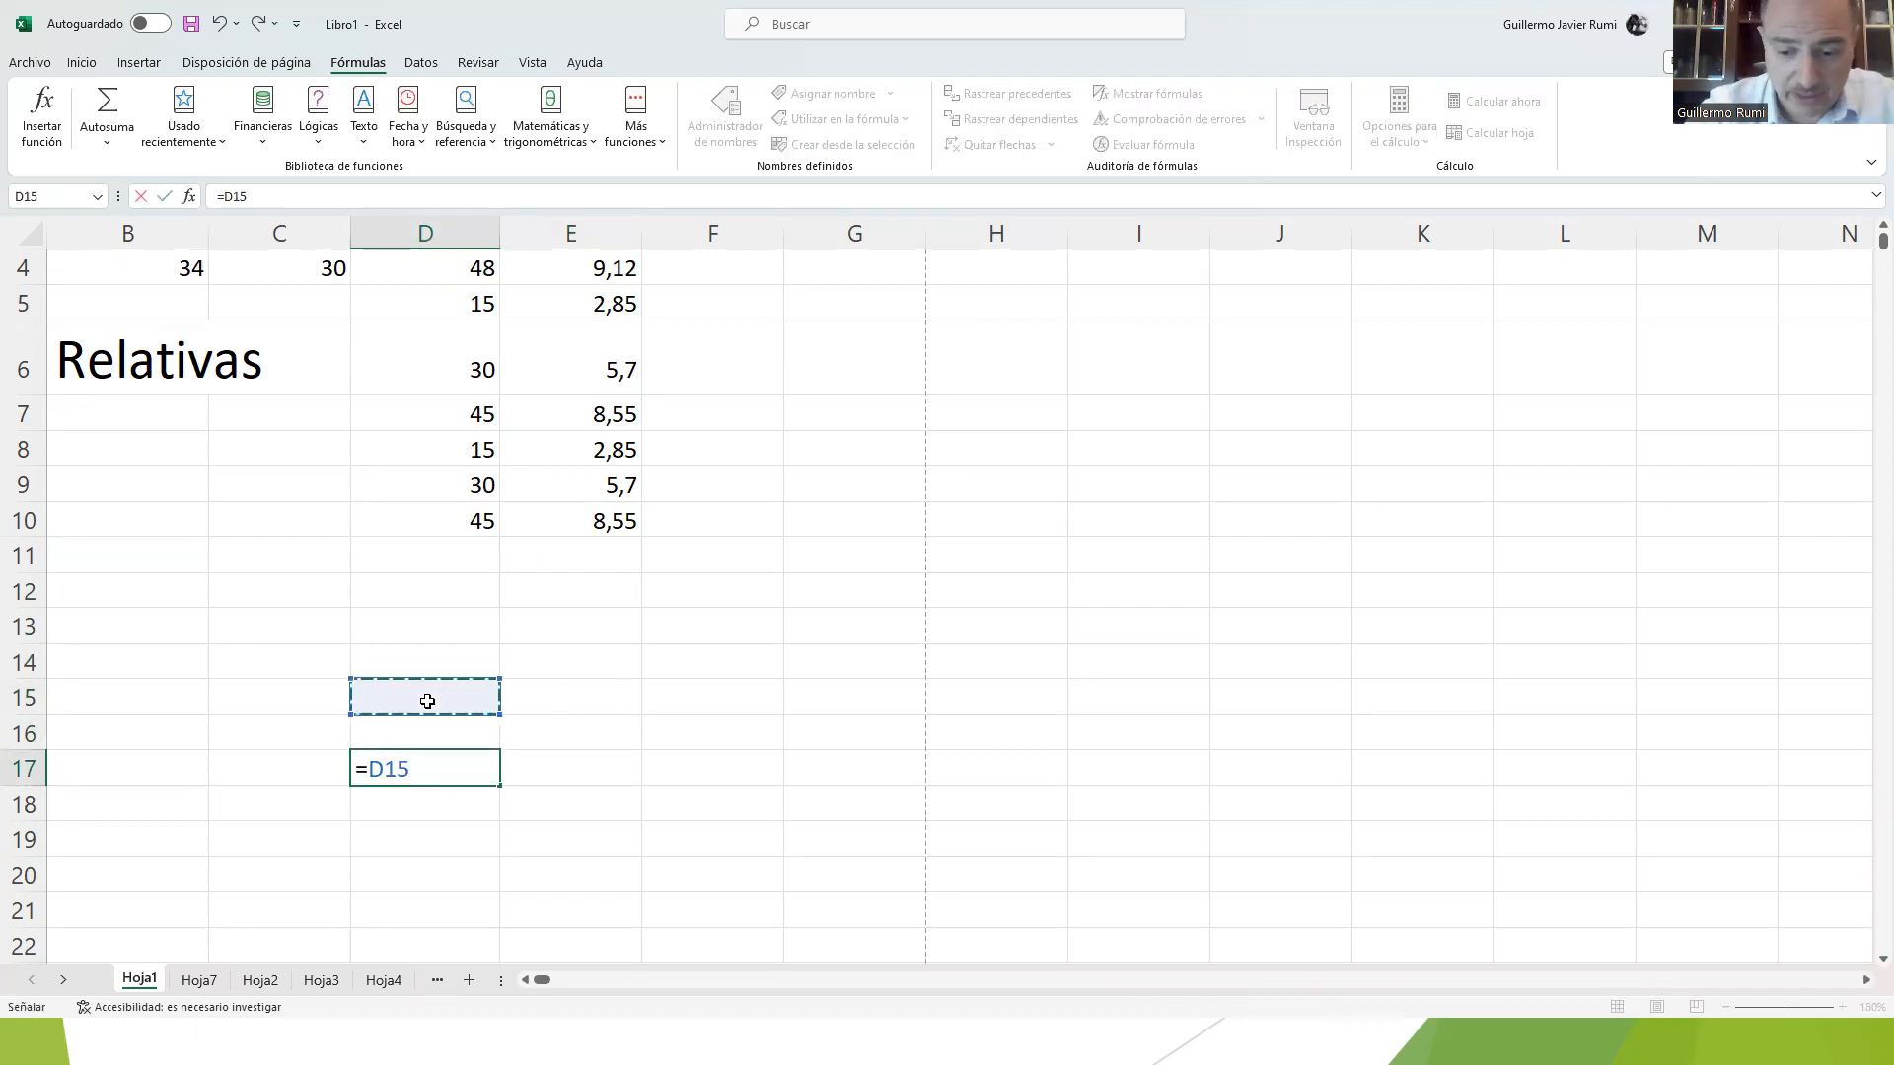
pyautogui.click(385, 730)
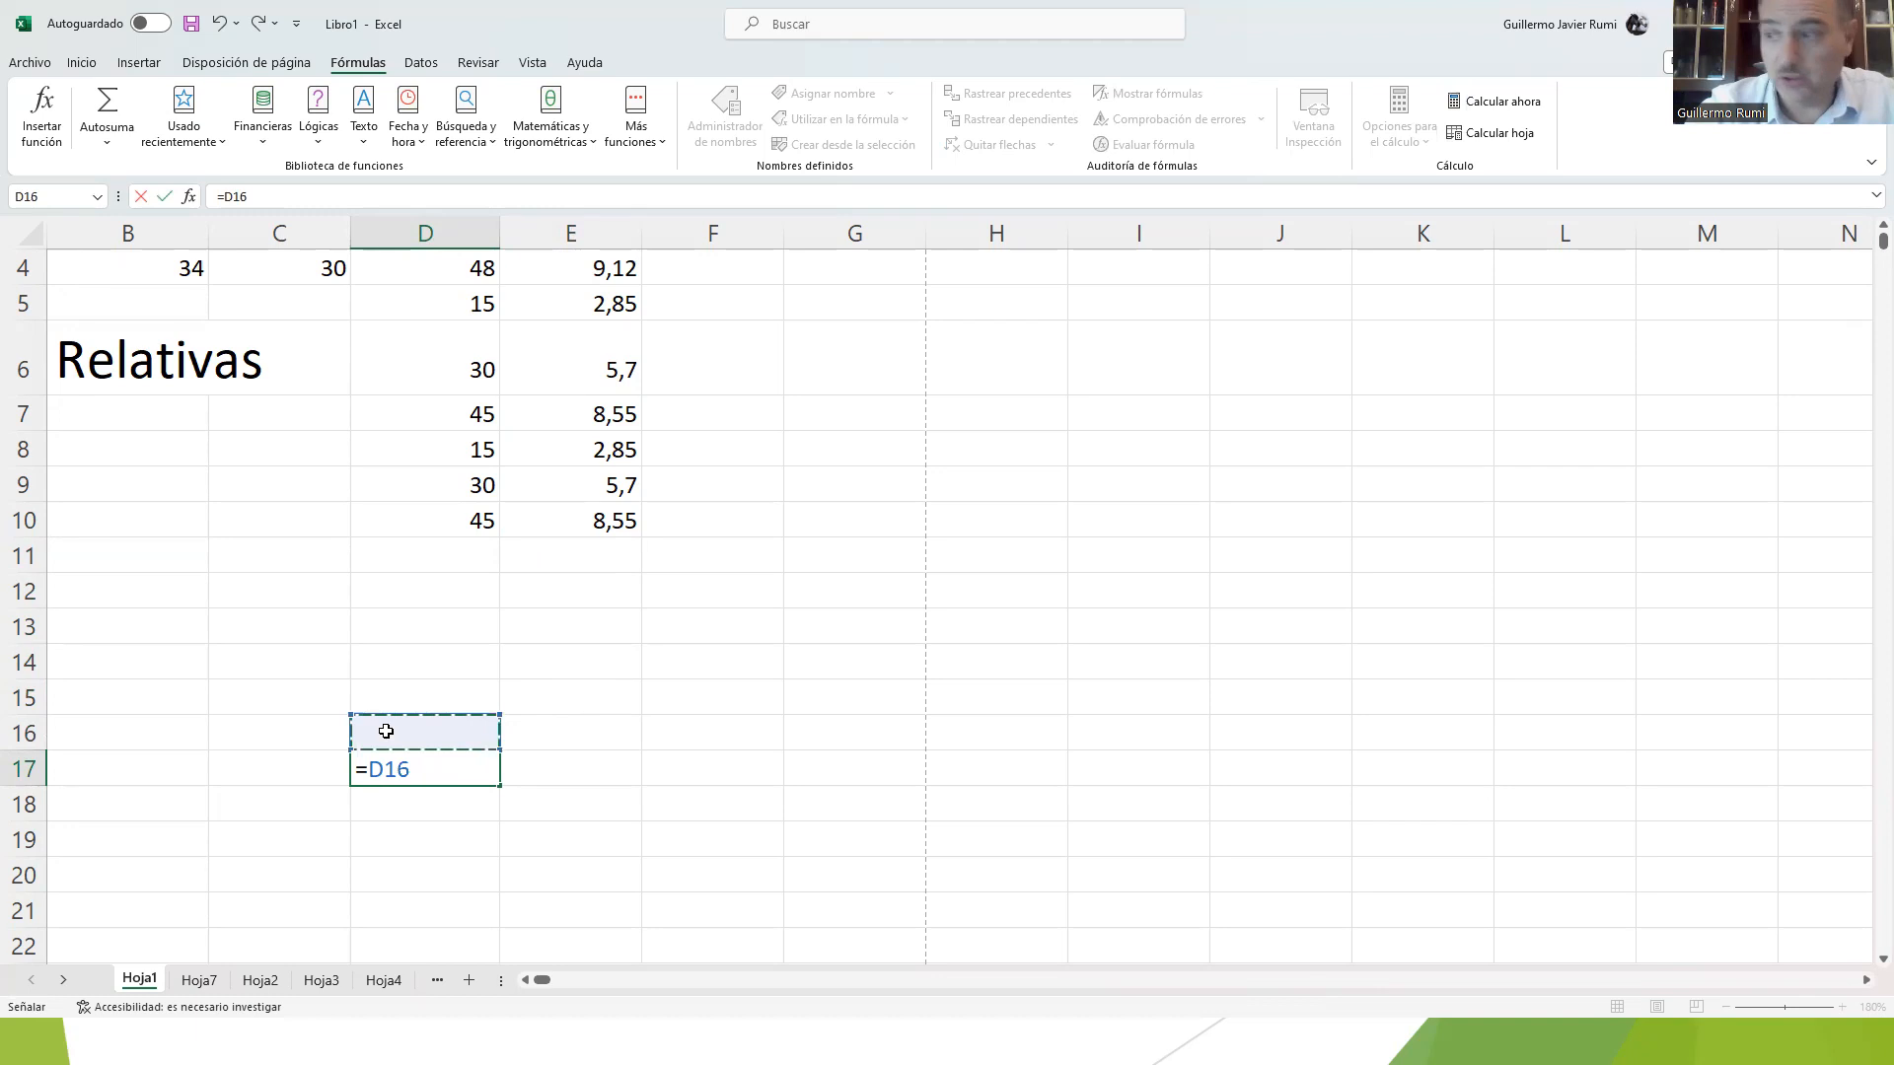
pyautogui.press('Return')
# Step: Check the emptied cells in column D between D11 and D17 one by one
pyautogui.press('Up')
pyautogui.press('Up')
pyautogui.press('Down')
pyautogui.press('Up')
pyautogui.press('Up')
pyautogui.press('Up')
pyautogui.press('Up')
pyautogui.press('Up')
pyautogui.press('Up')
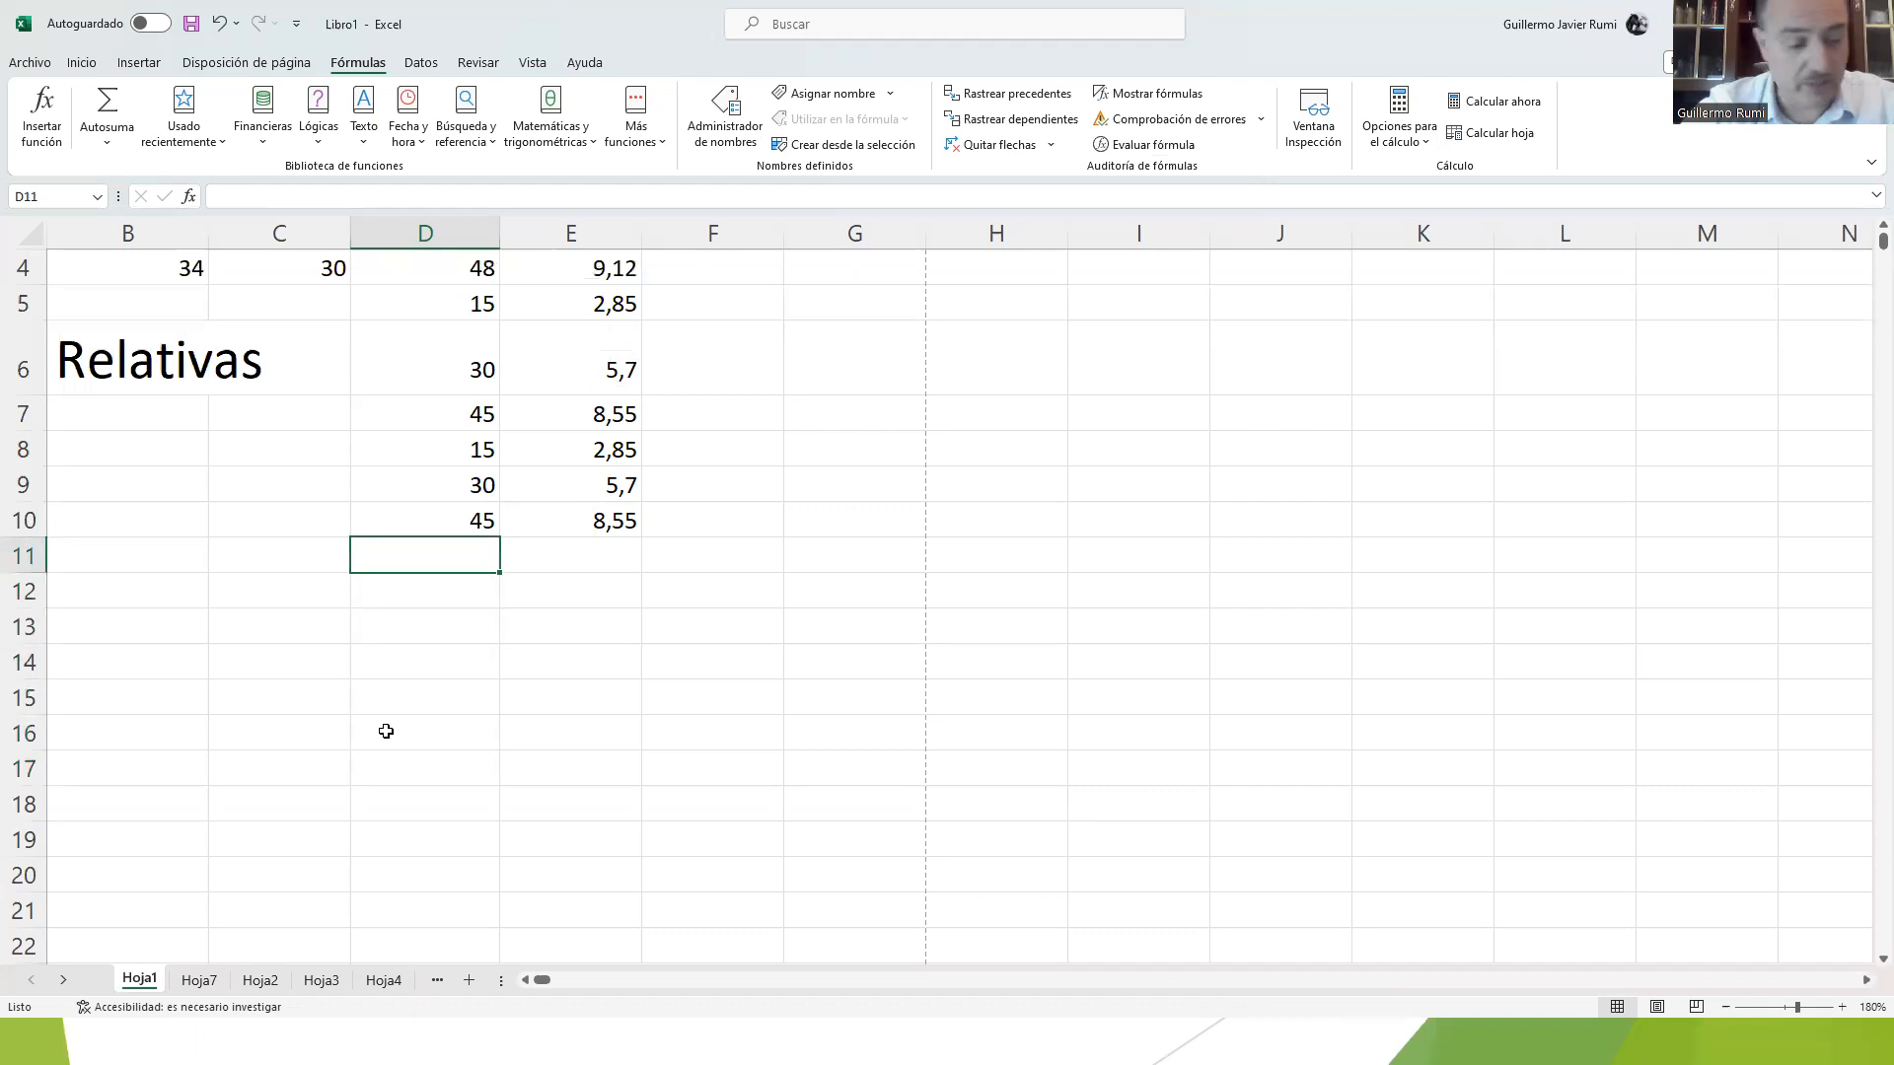
pyautogui.press('Down')
pyautogui.press('Down')
pyautogui.press('Down')
pyautogui.press('Down')
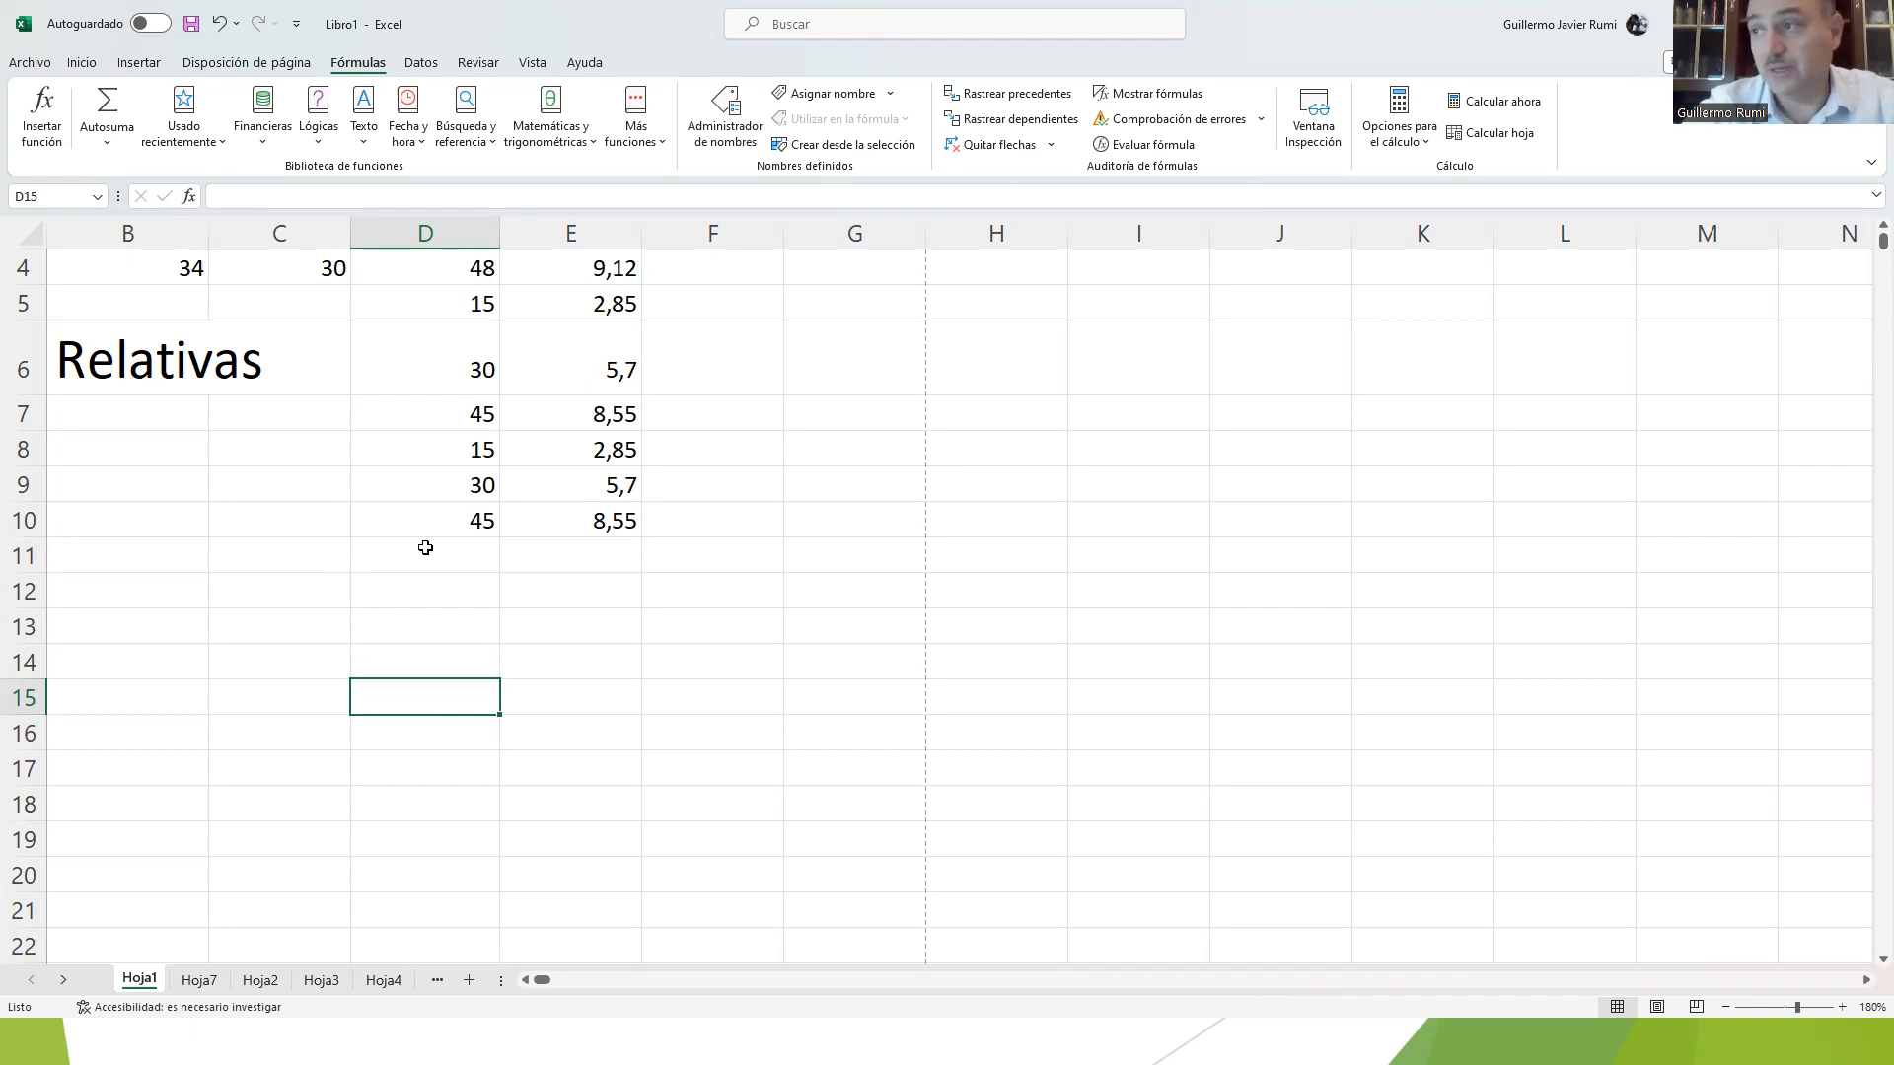
# Step: Clear the contents of cells D8:D10 with the Borrar contenido command
pyautogui.moveTo(446, 463); pyautogui.dragTo(439, 518)
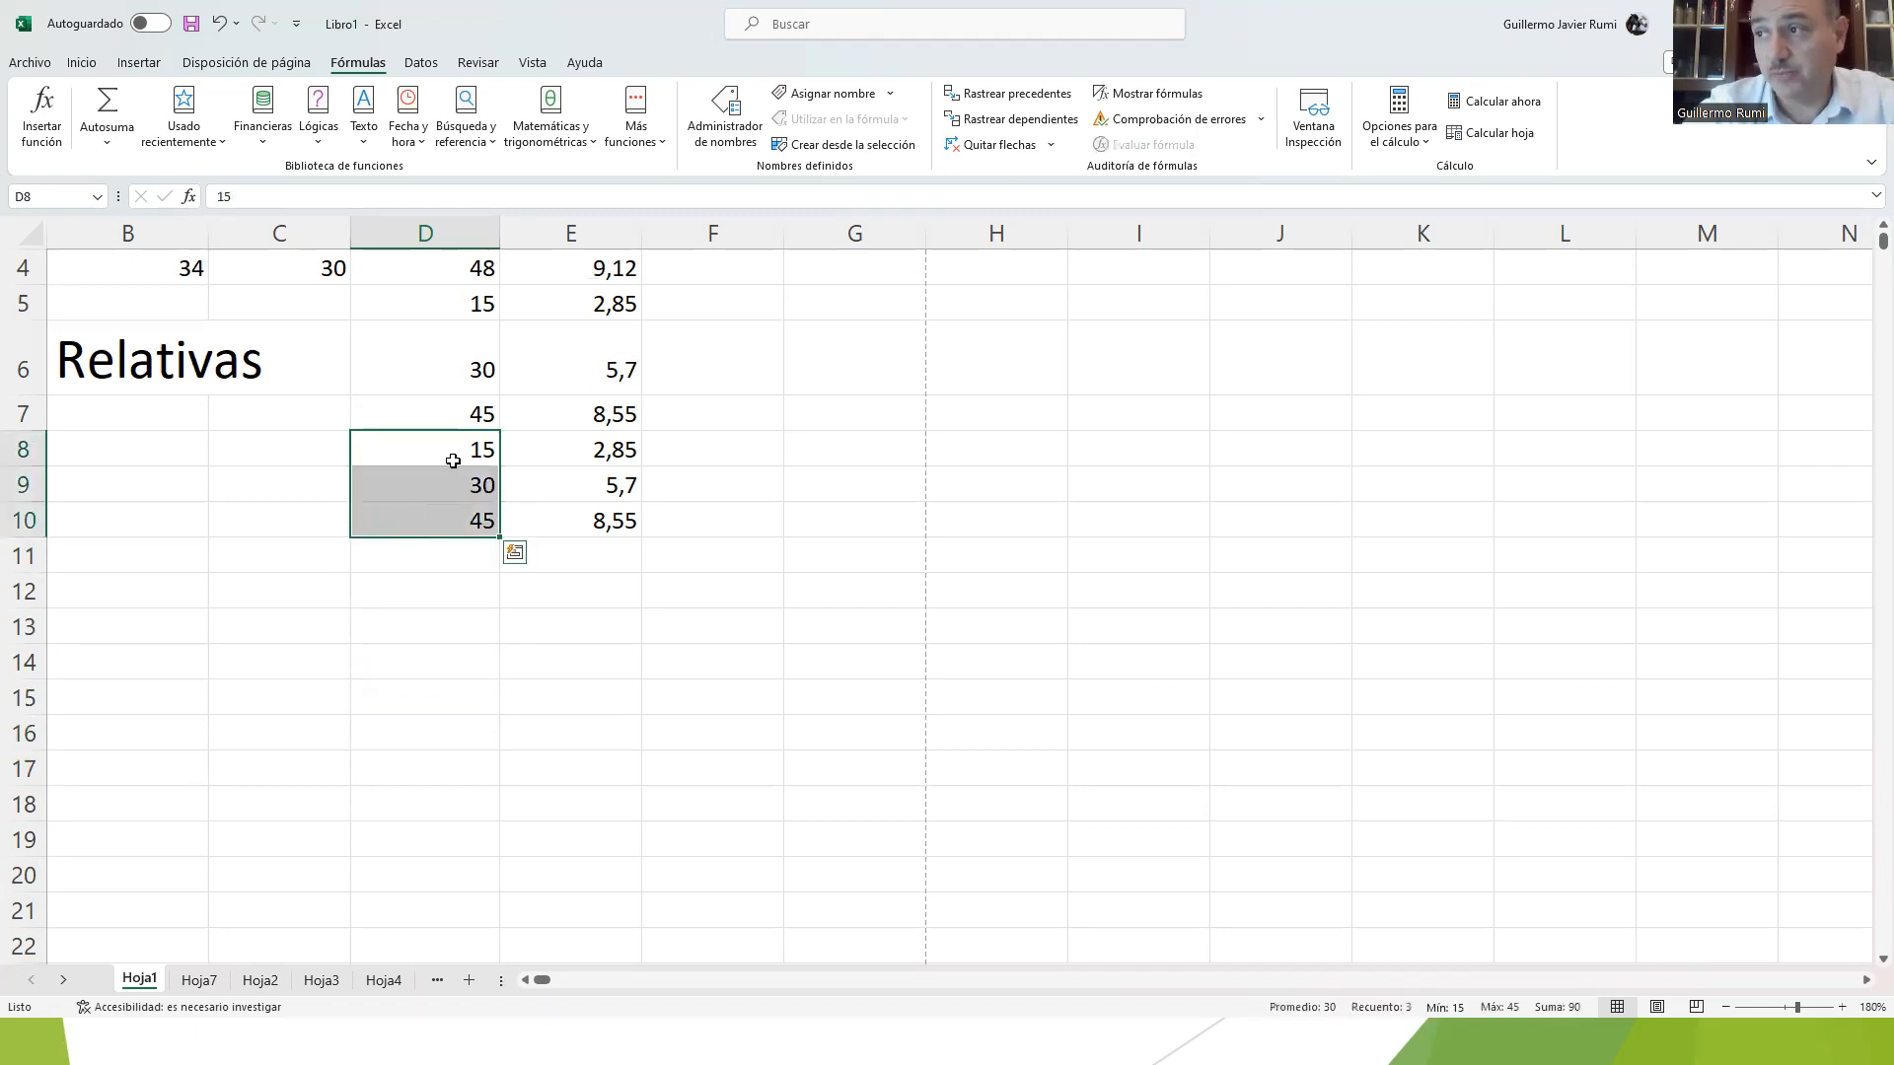
pyautogui.rightClick(454, 465)
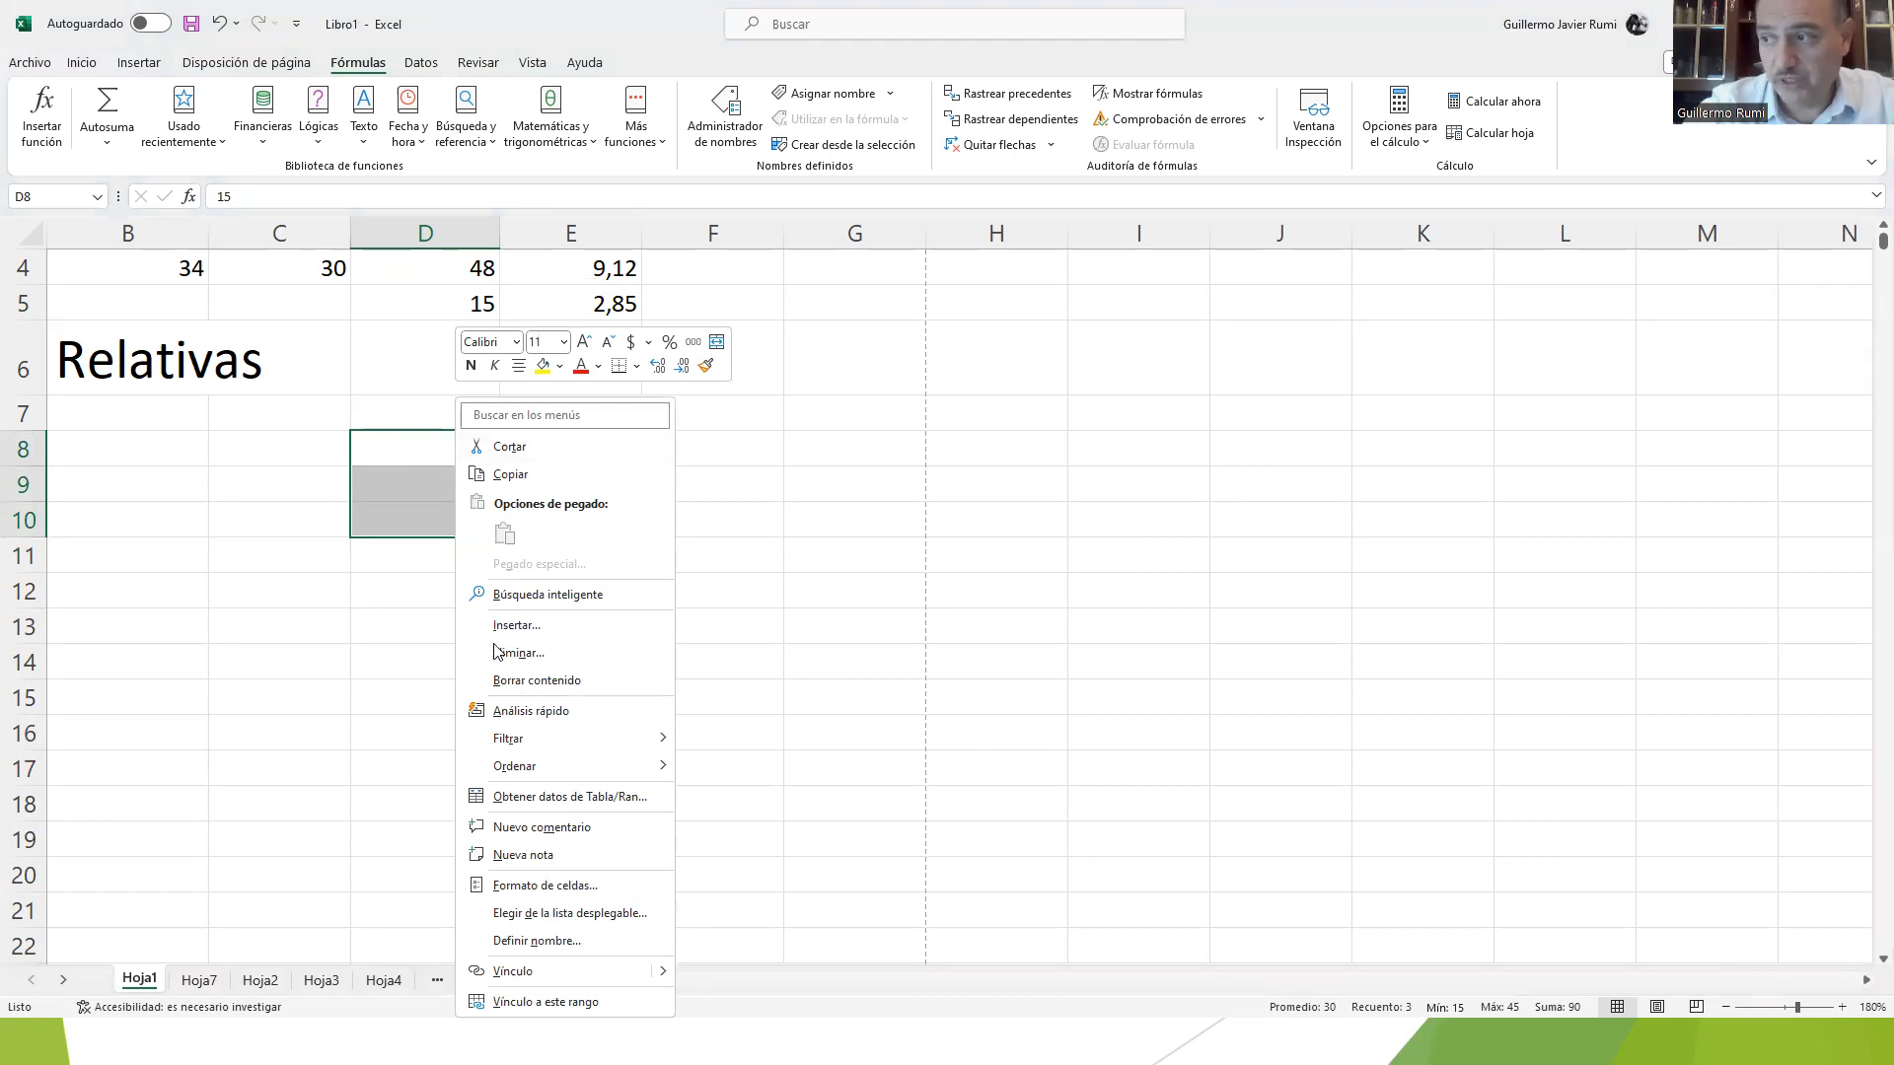
pyautogui.click(506, 682)
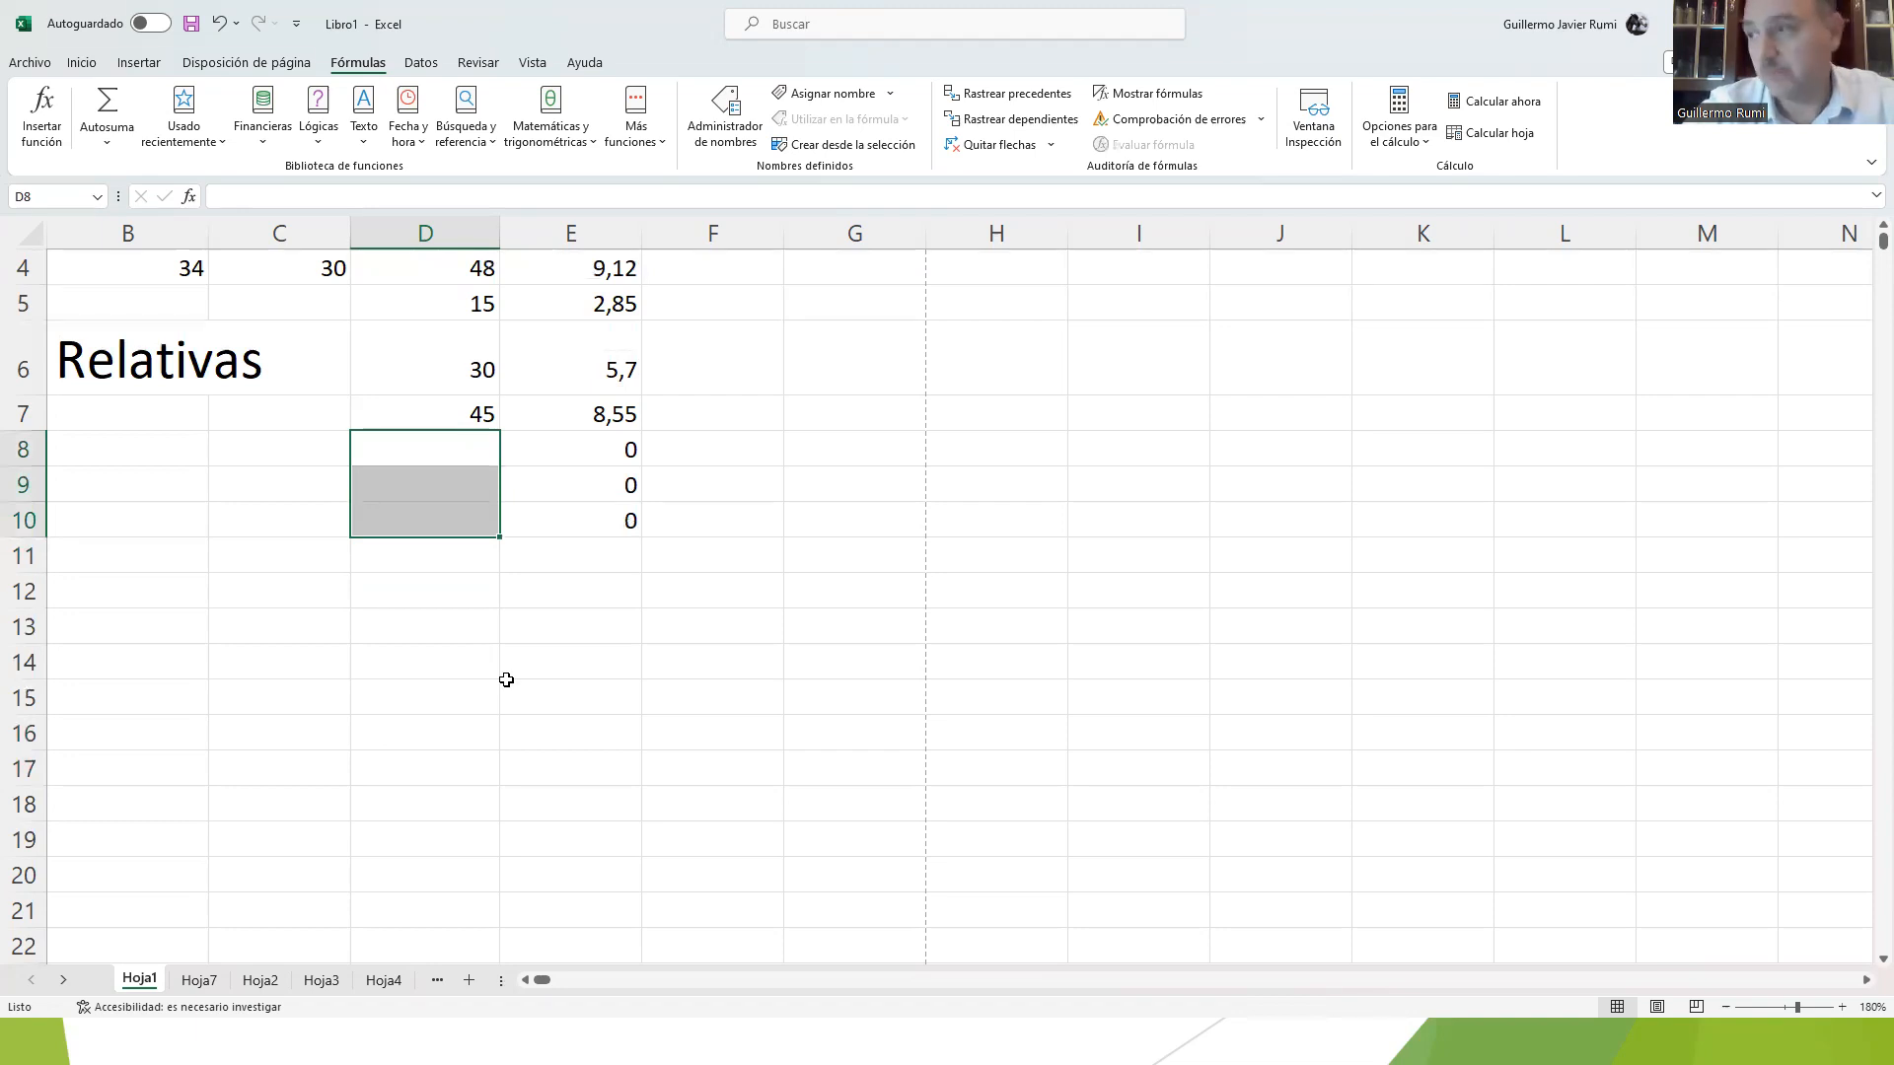
# Step: Switch to the slideshow to view the slide on relative, absolute and mixed references, and return to the workbook
pyautogui.hotkey('alt', 'Tab')
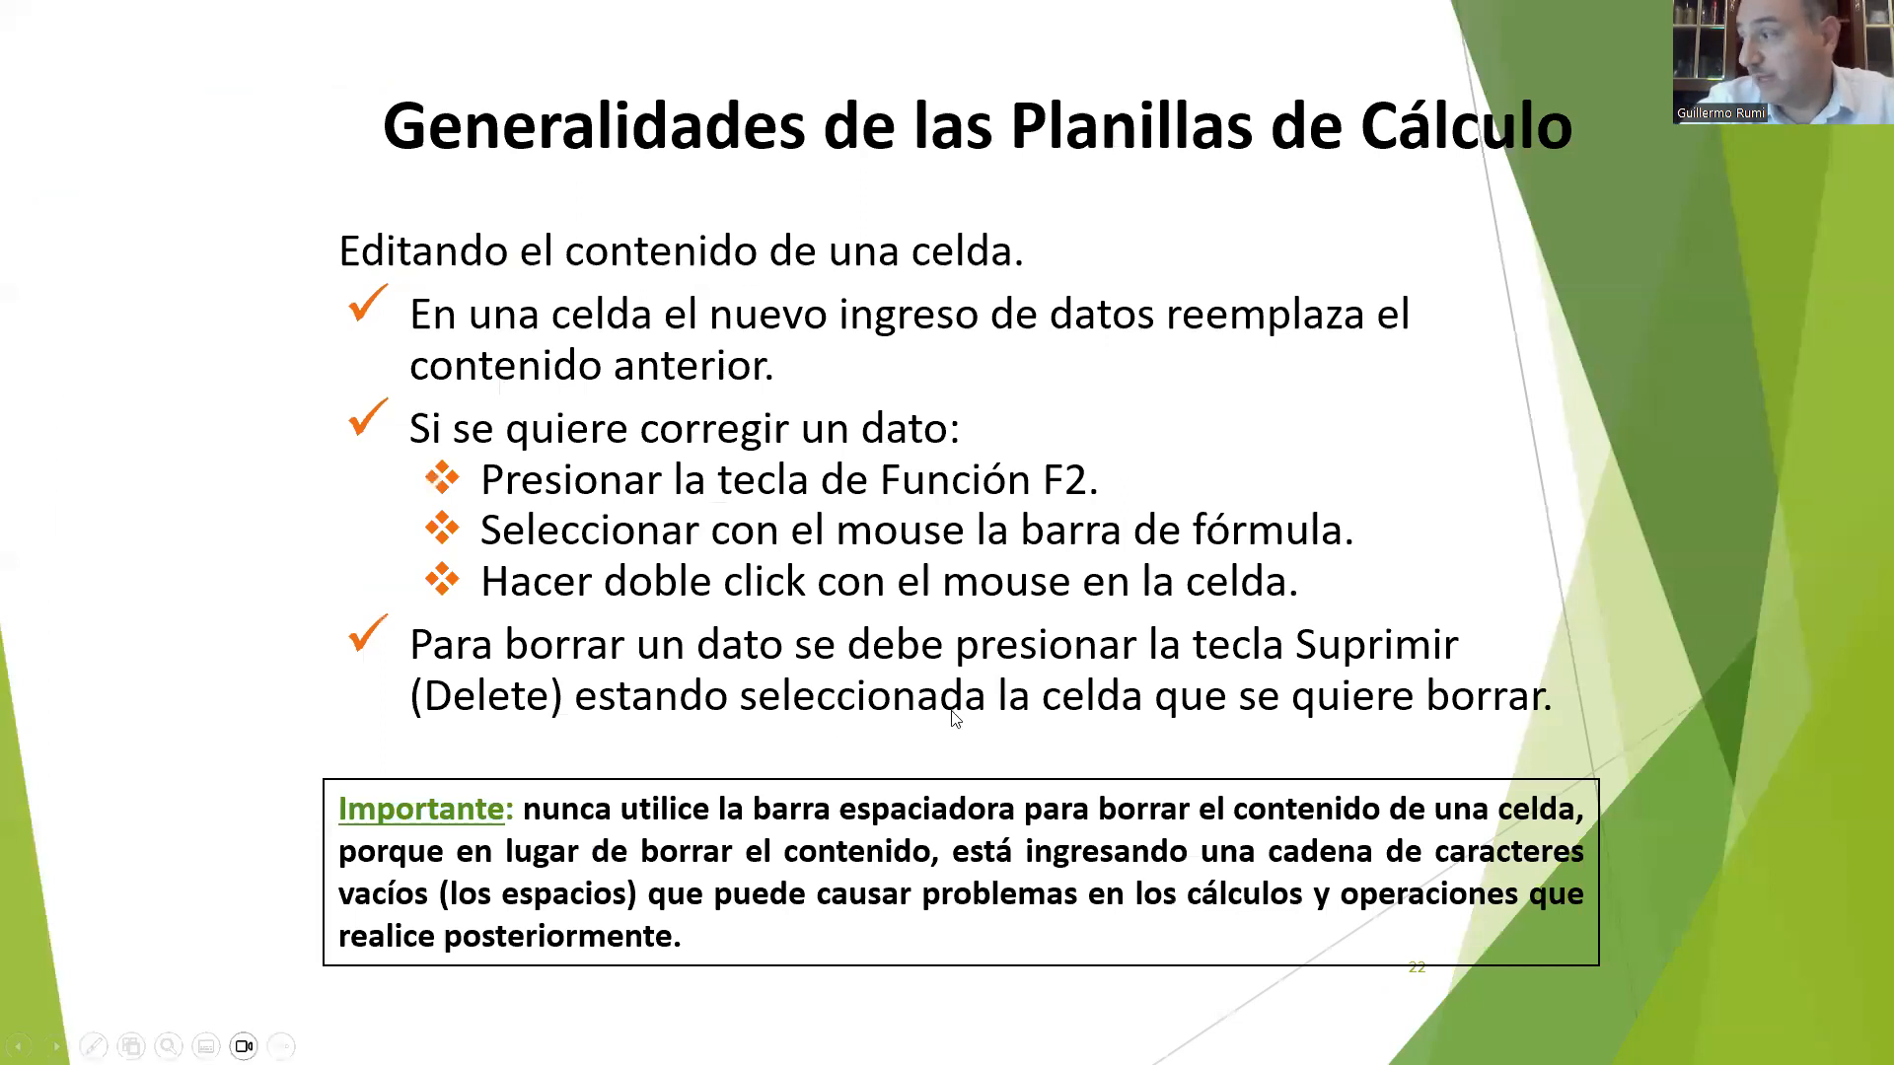
pyautogui.click(981, 708)
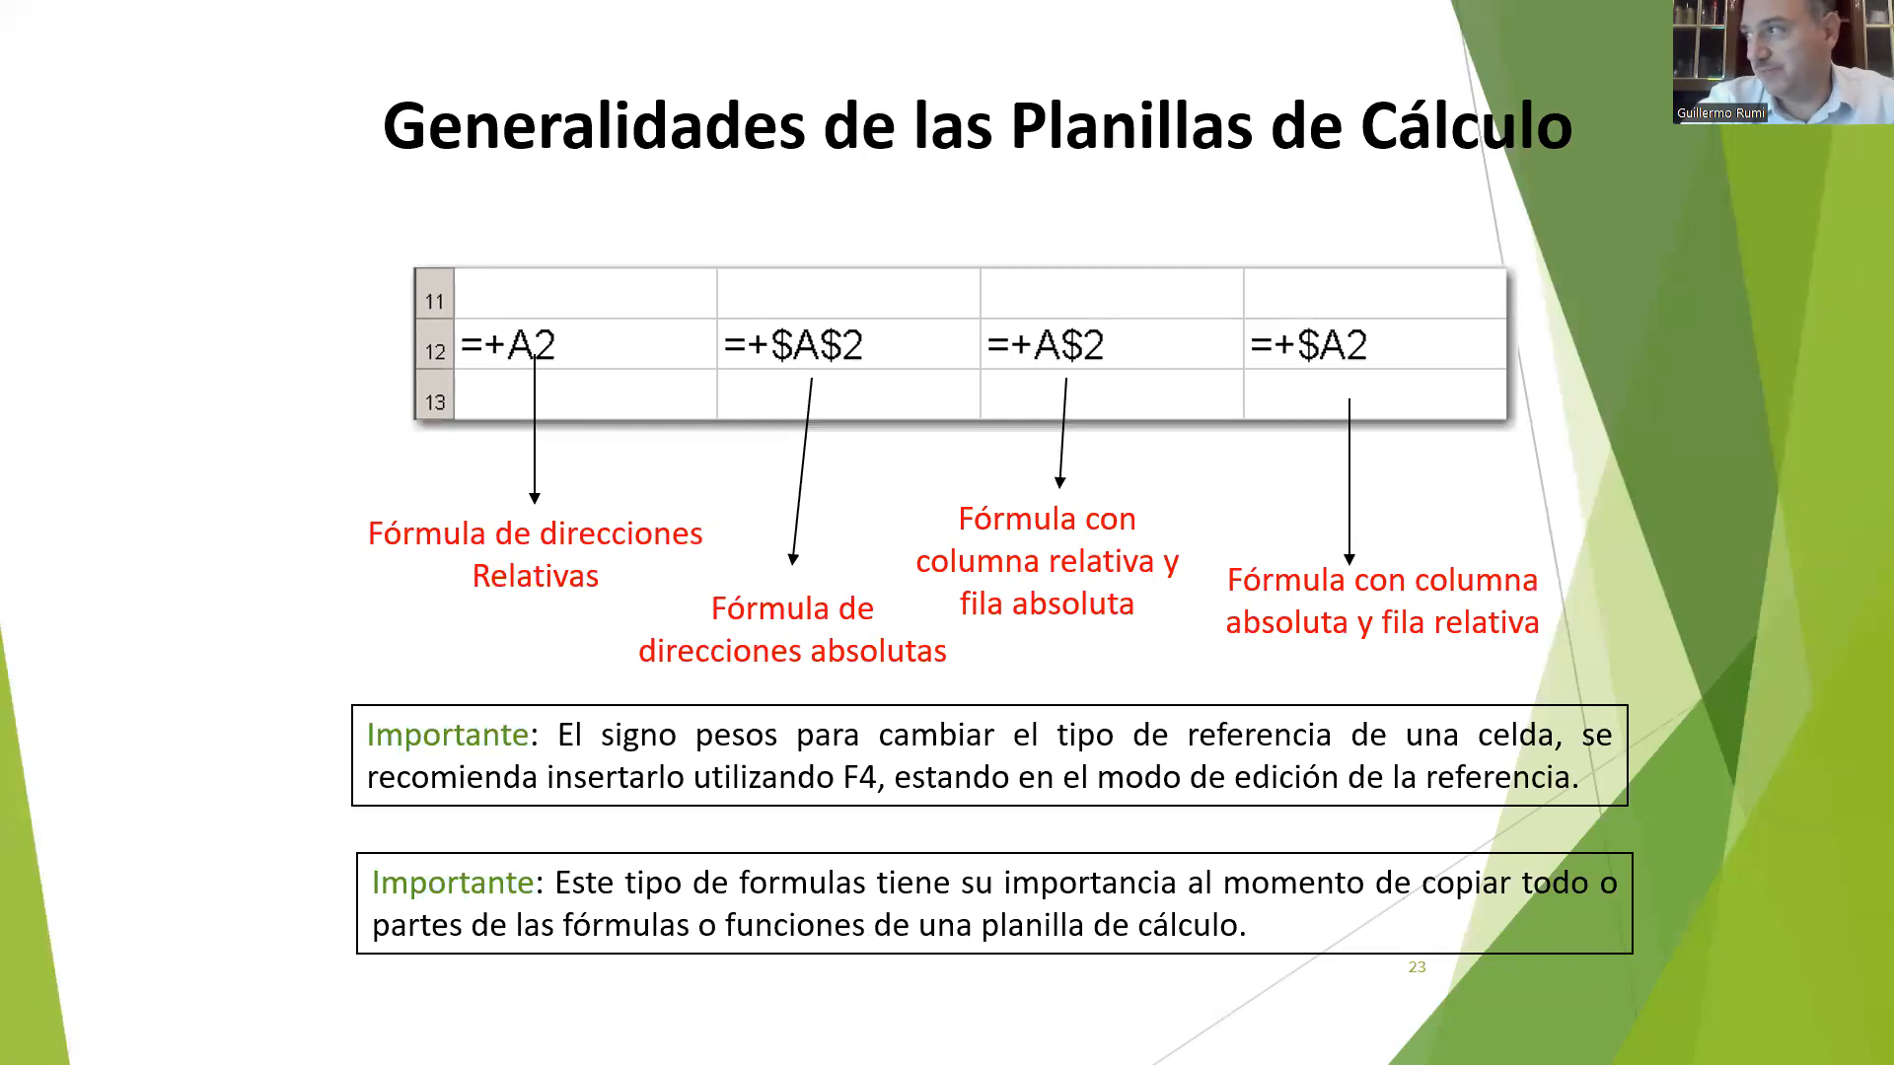
pyautogui.hotkey('alt', 'Tab')
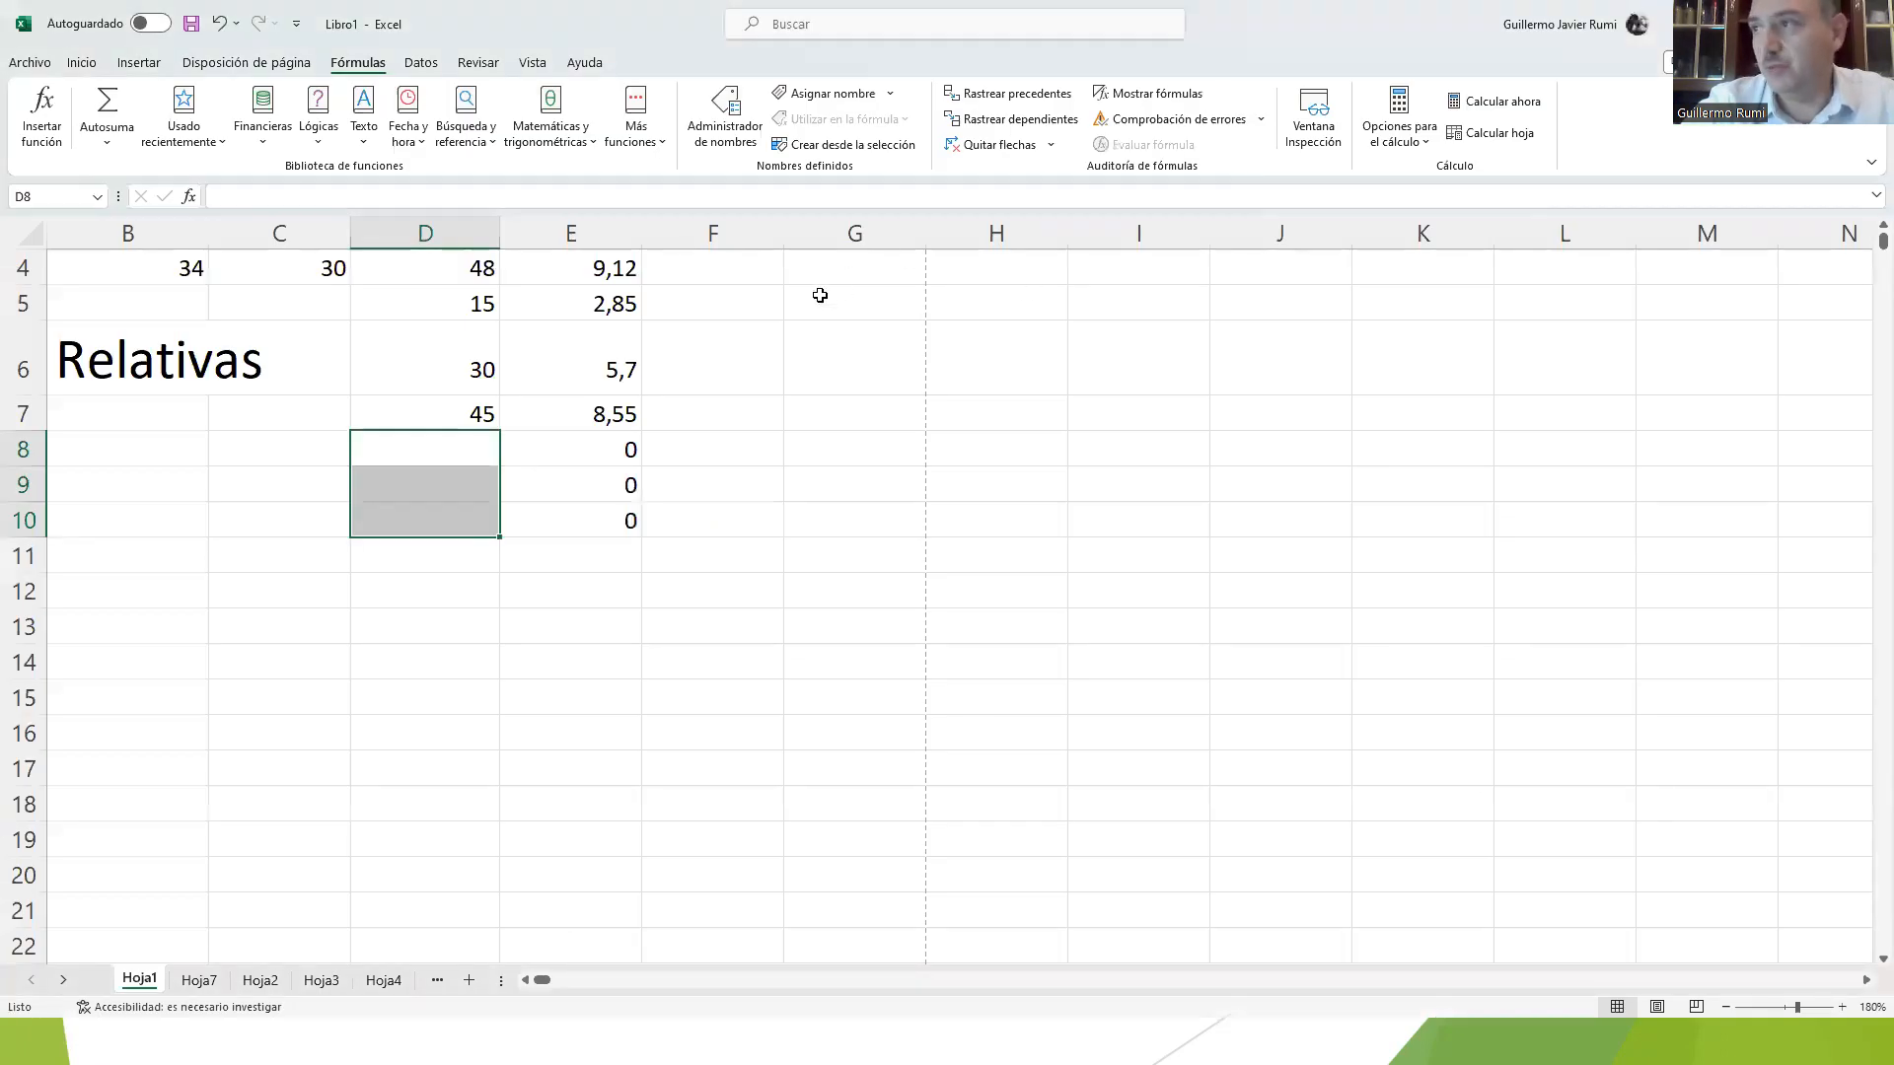
# Step: Examine the formula in E2 that multiplies D2 by the absolute reference to E1
pyautogui.scroll(1, 699, 352)
pyautogui.click(463, 304)
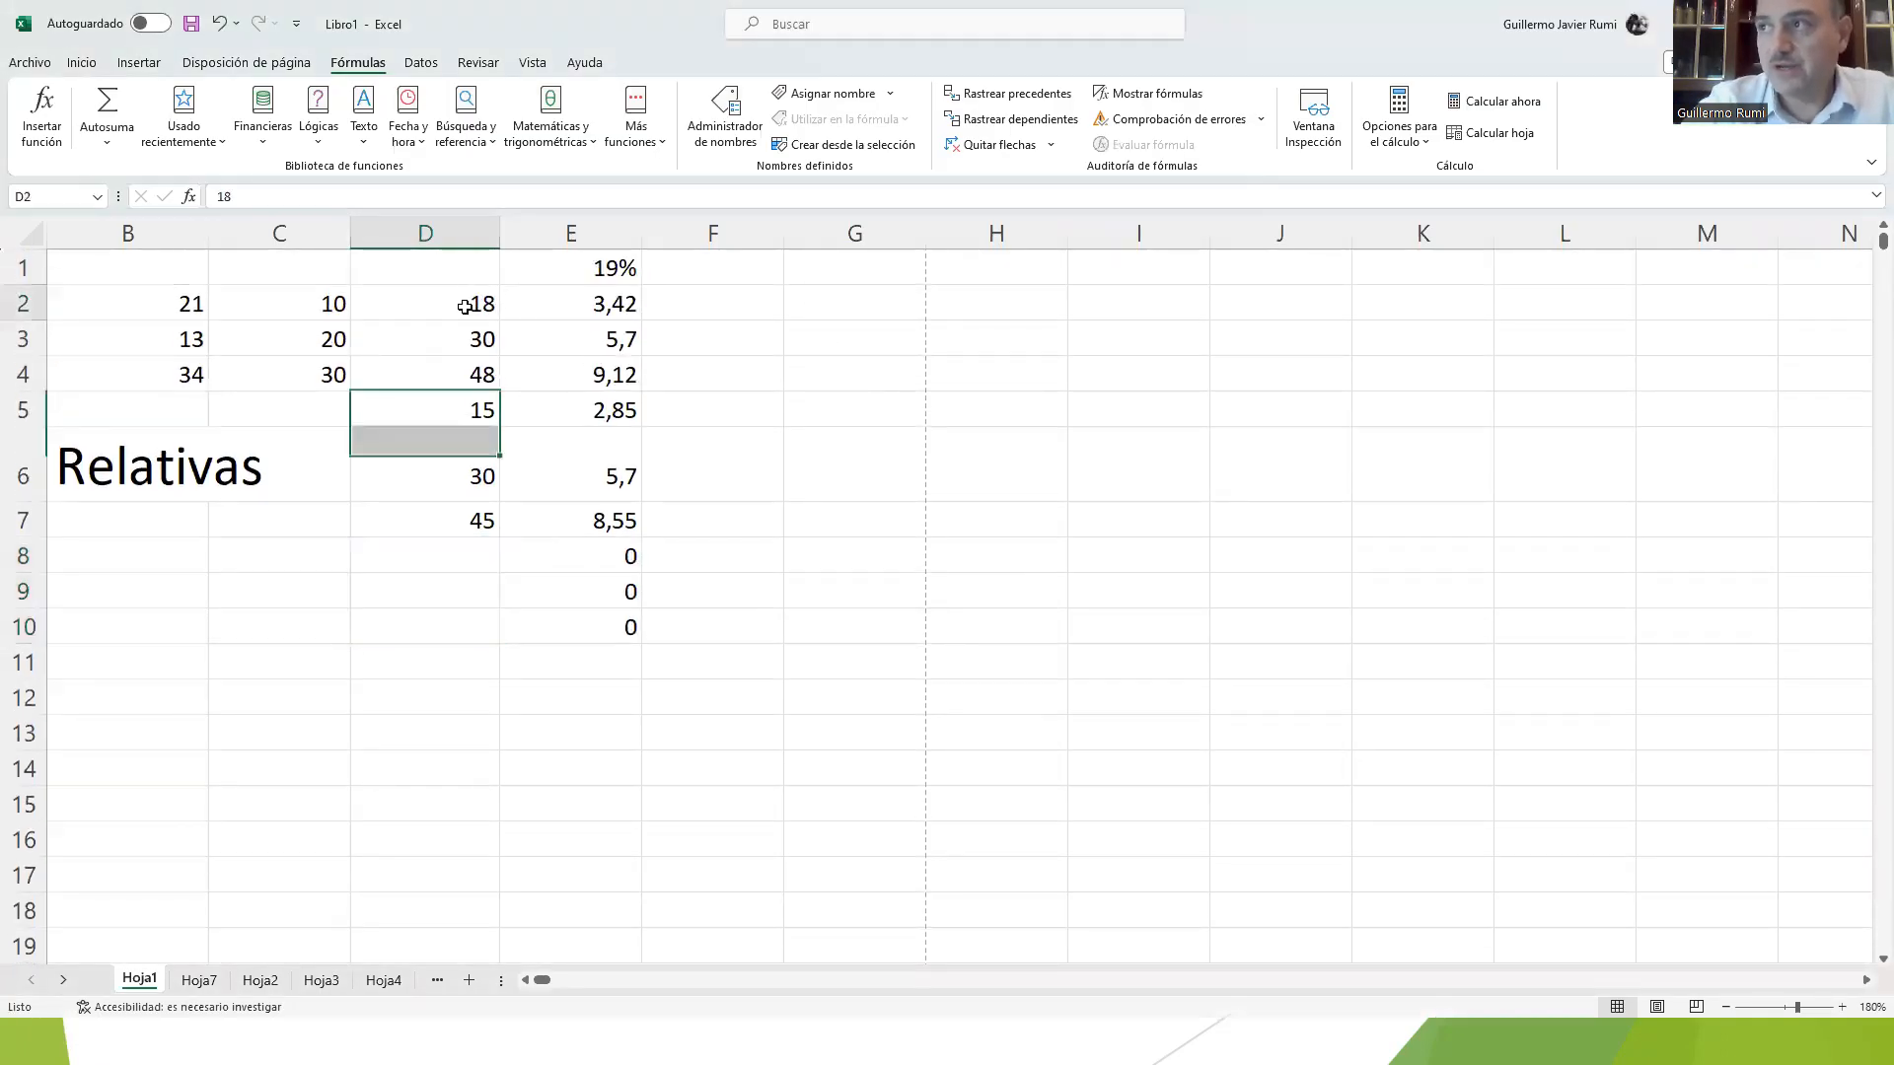
pyautogui.click(559, 301)
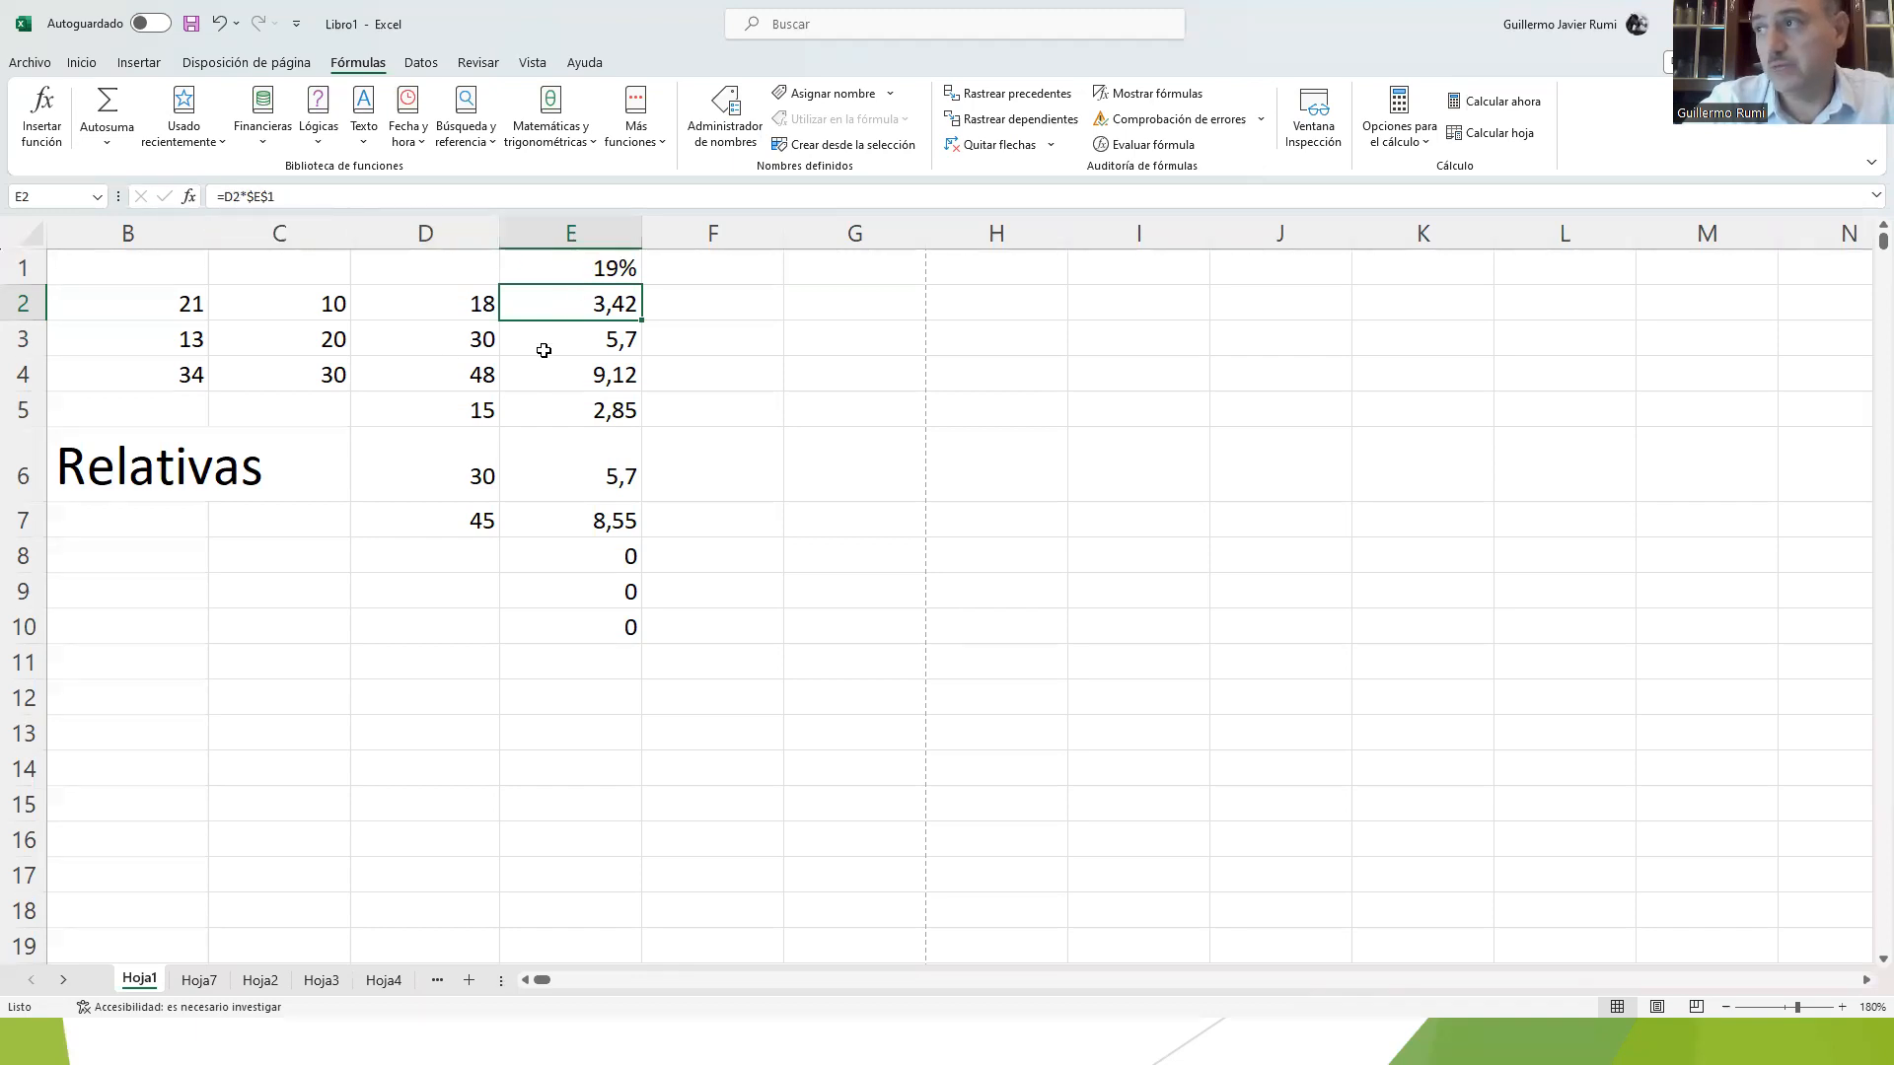
pyautogui.doubleClick(554, 296)
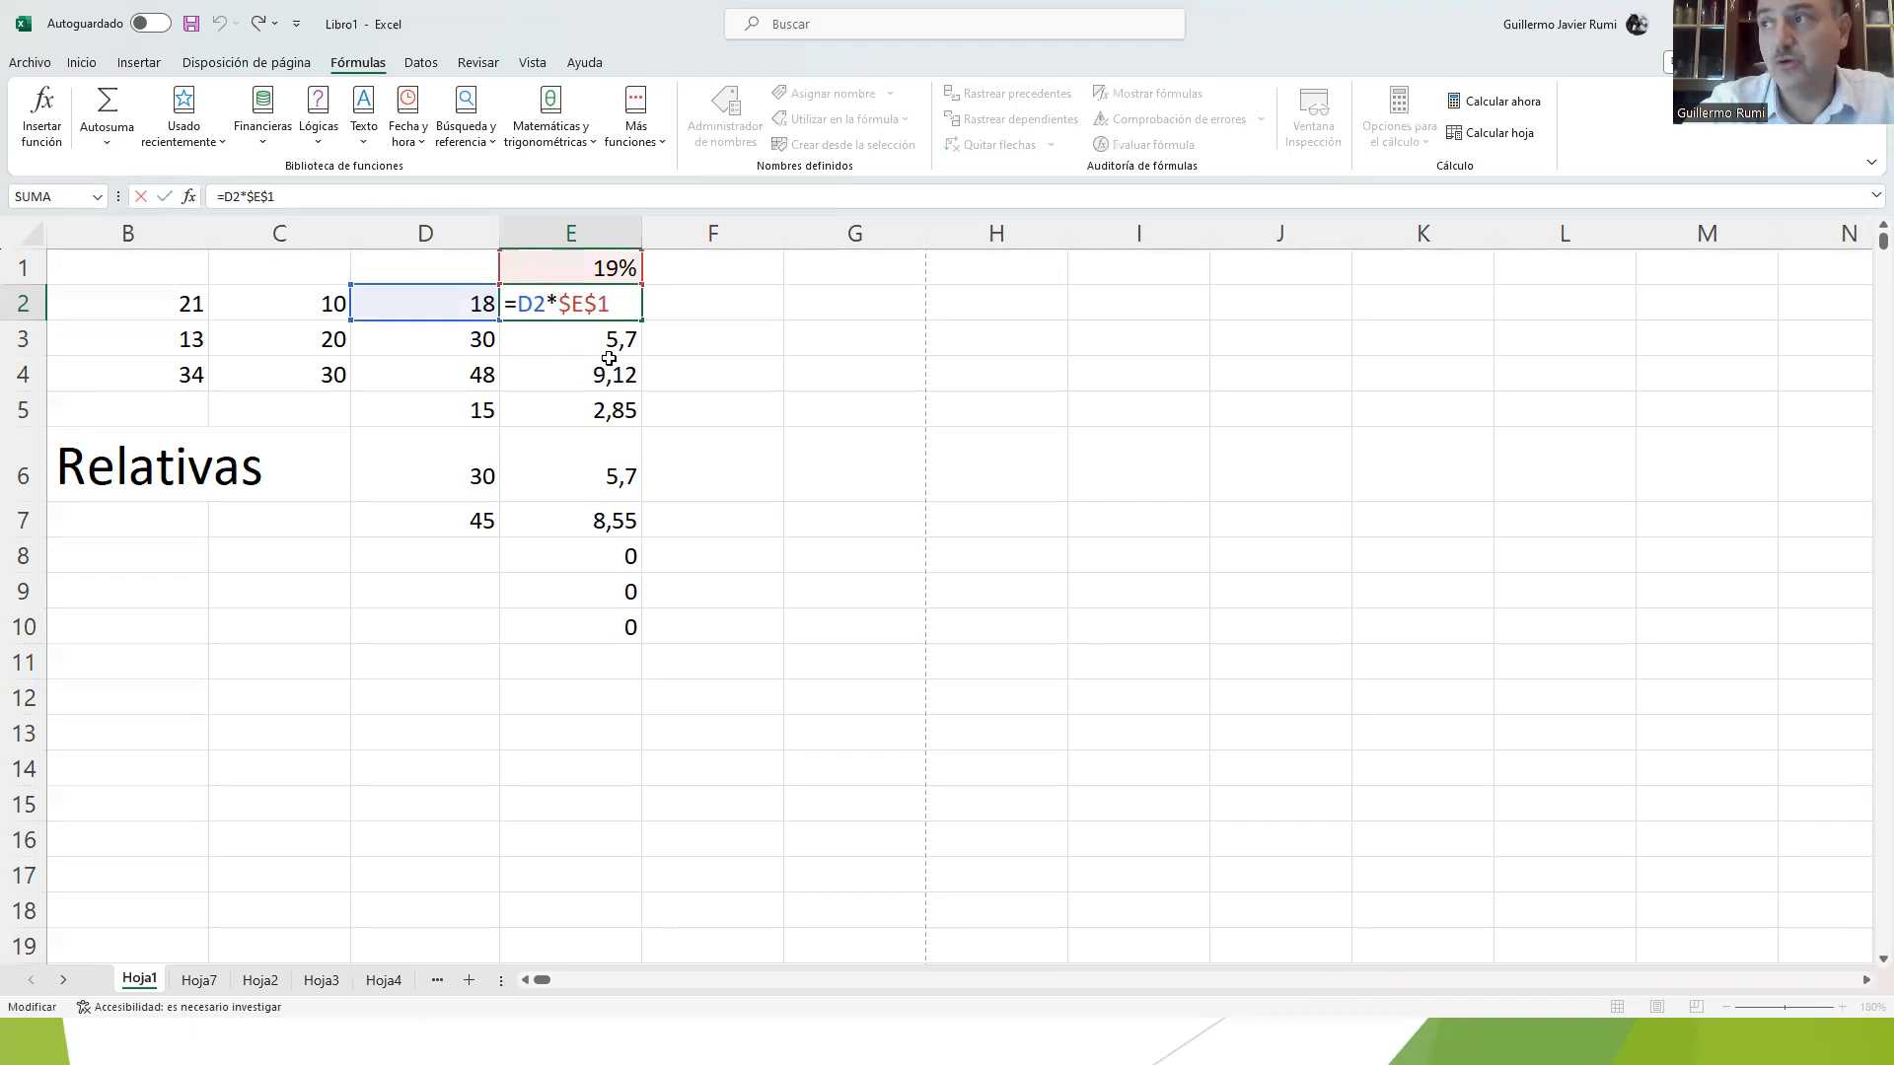
pyautogui.press('Escape')
pyautogui.press('Return')
# Step: Clear the formulas from cells E2:E10, keeping the percentage in E1
pyautogui.moveTo(621, 306); pyautogui.dragTo(629, 611)
pyautogui.press('Delete')
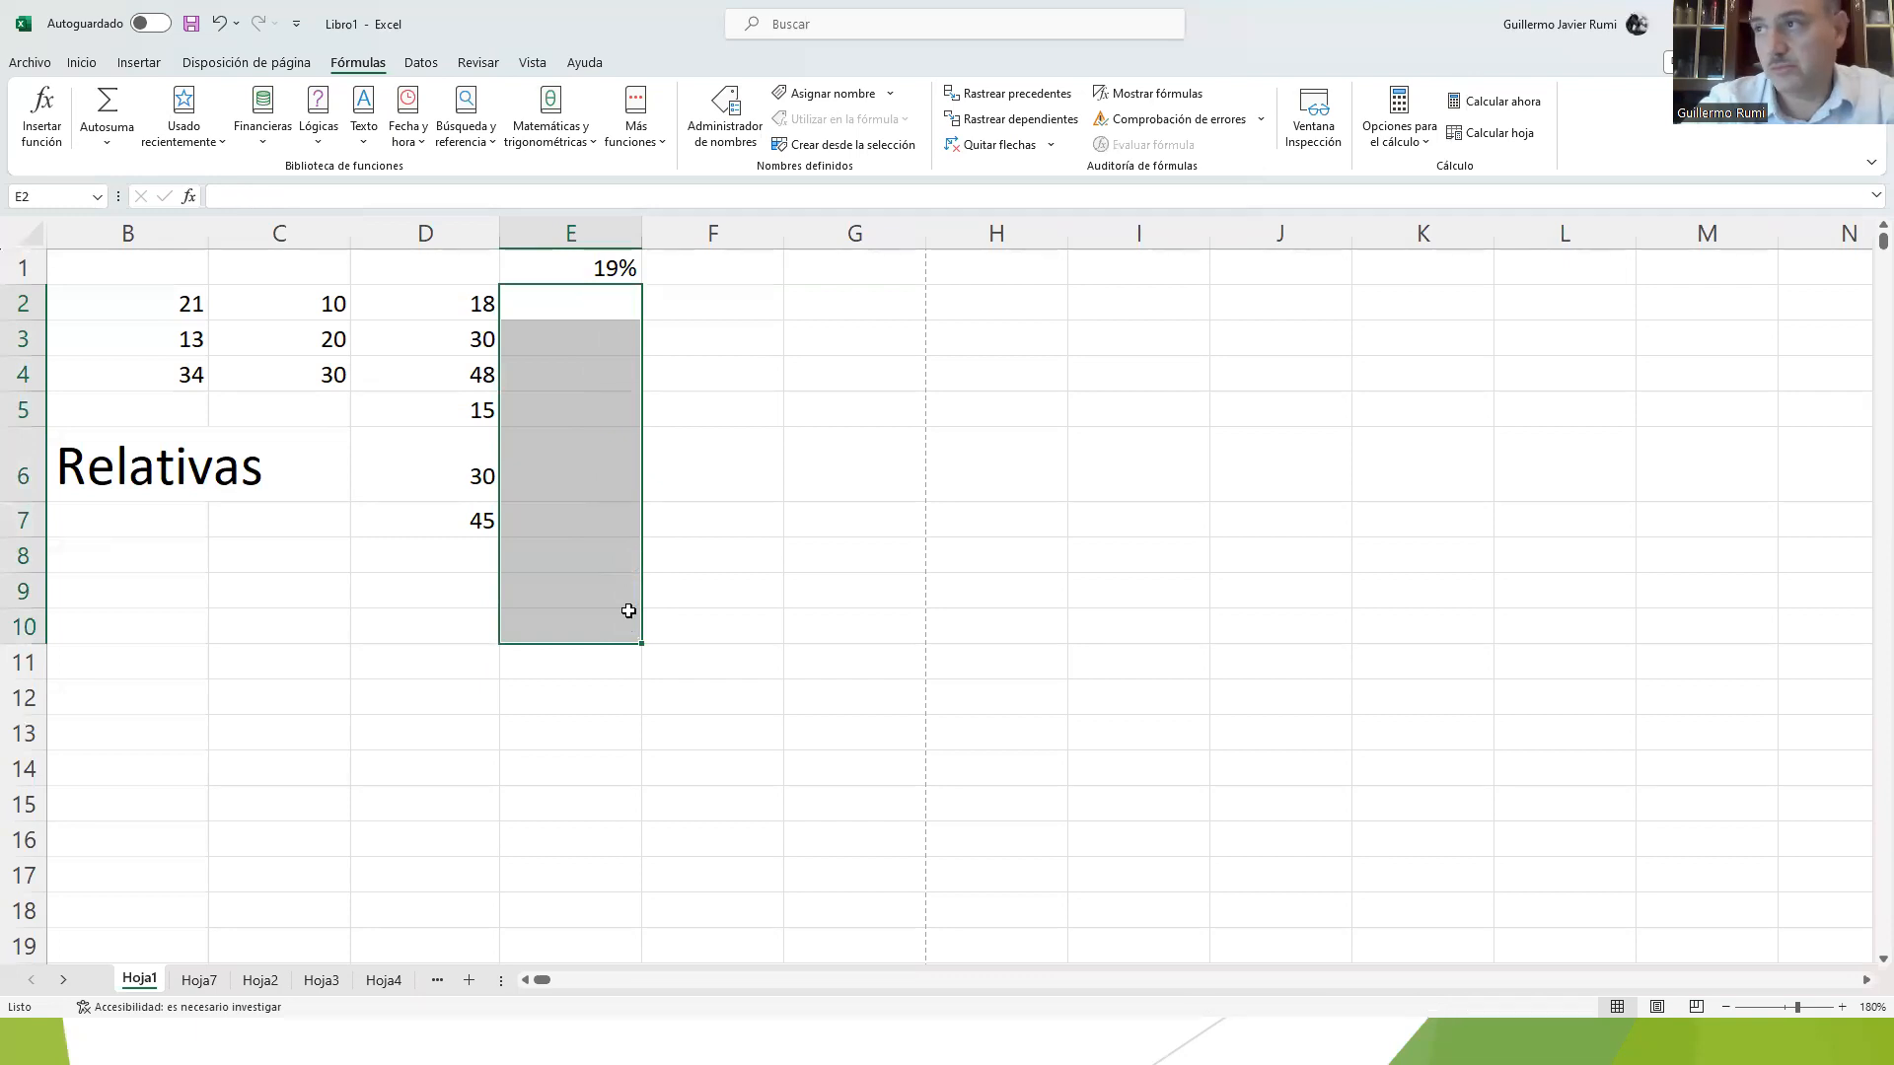
pyautogui.press('Up')
pyautogui.press('Right')
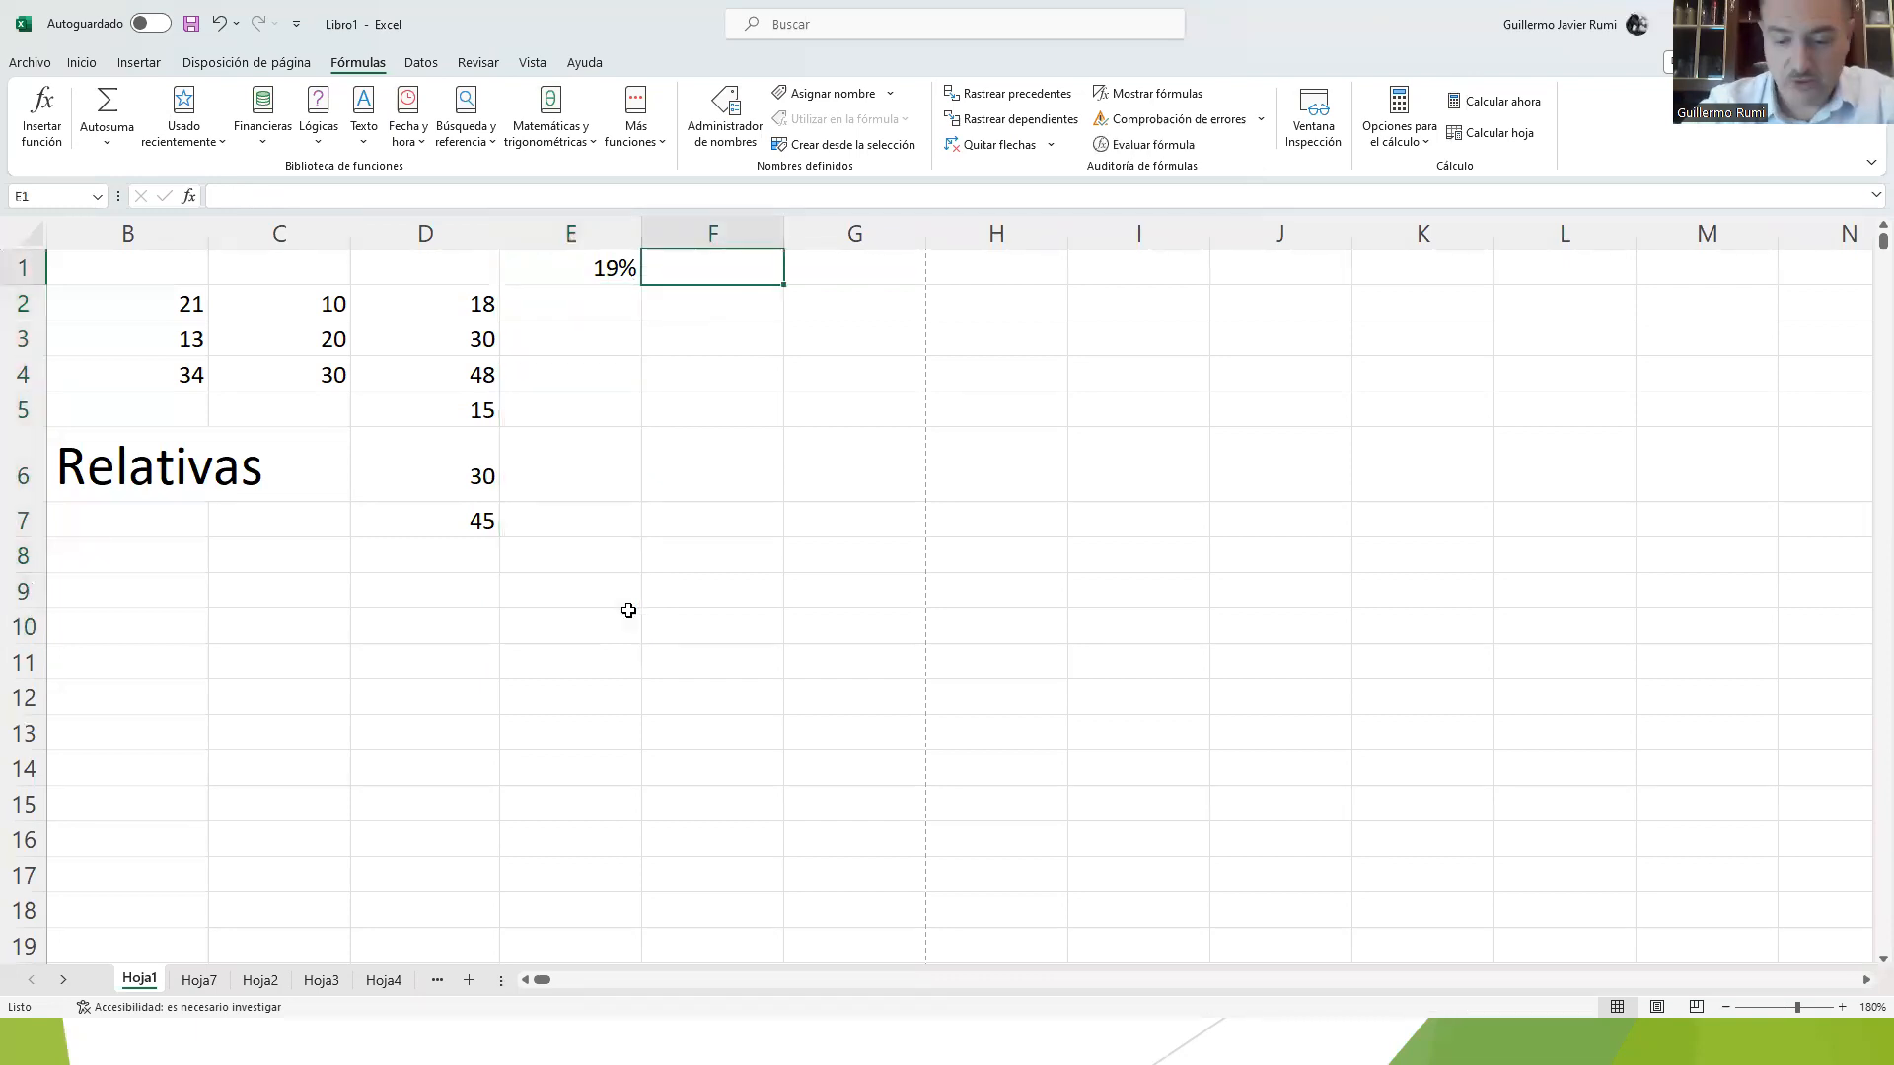
# Step: Replace the value in cell D2 with 180000
pyautogui.press('Left')
pyautogui.press('Left')
pyautogui.press('Down')
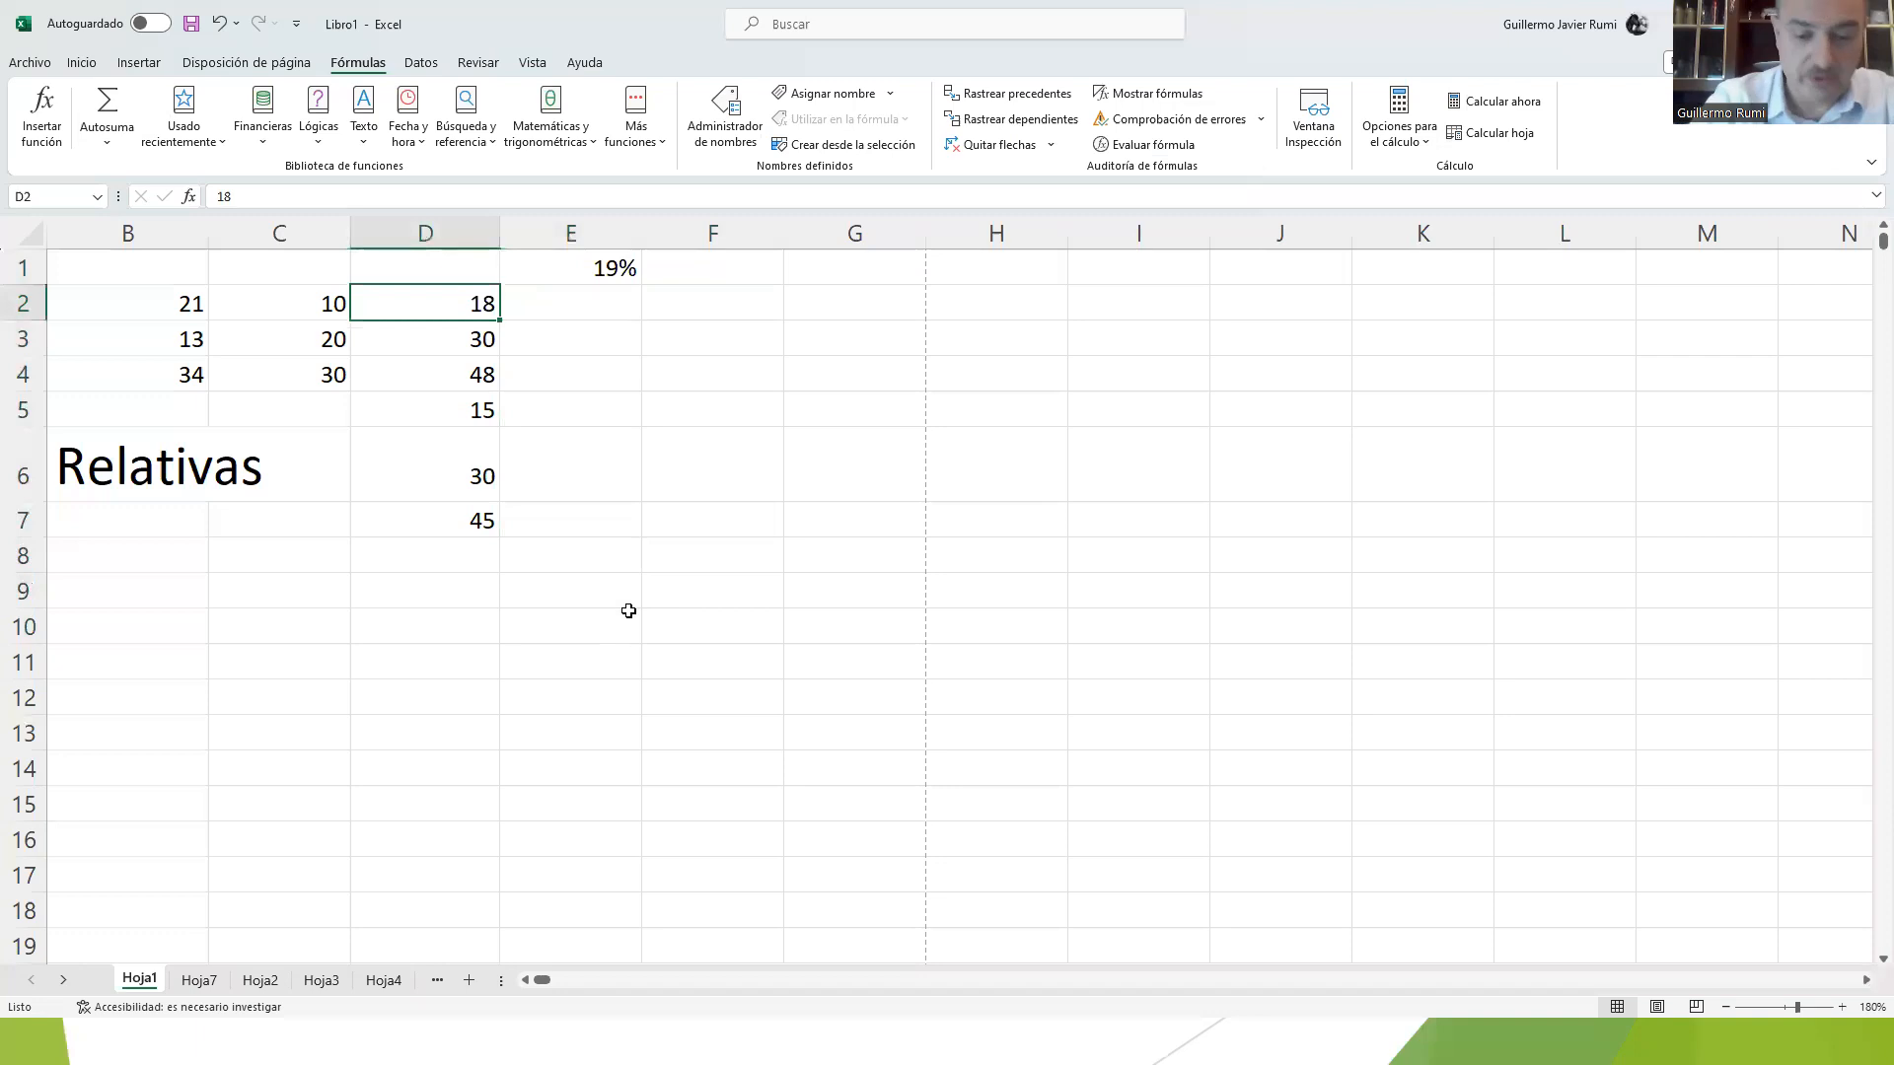
pyautogui.write('180000')
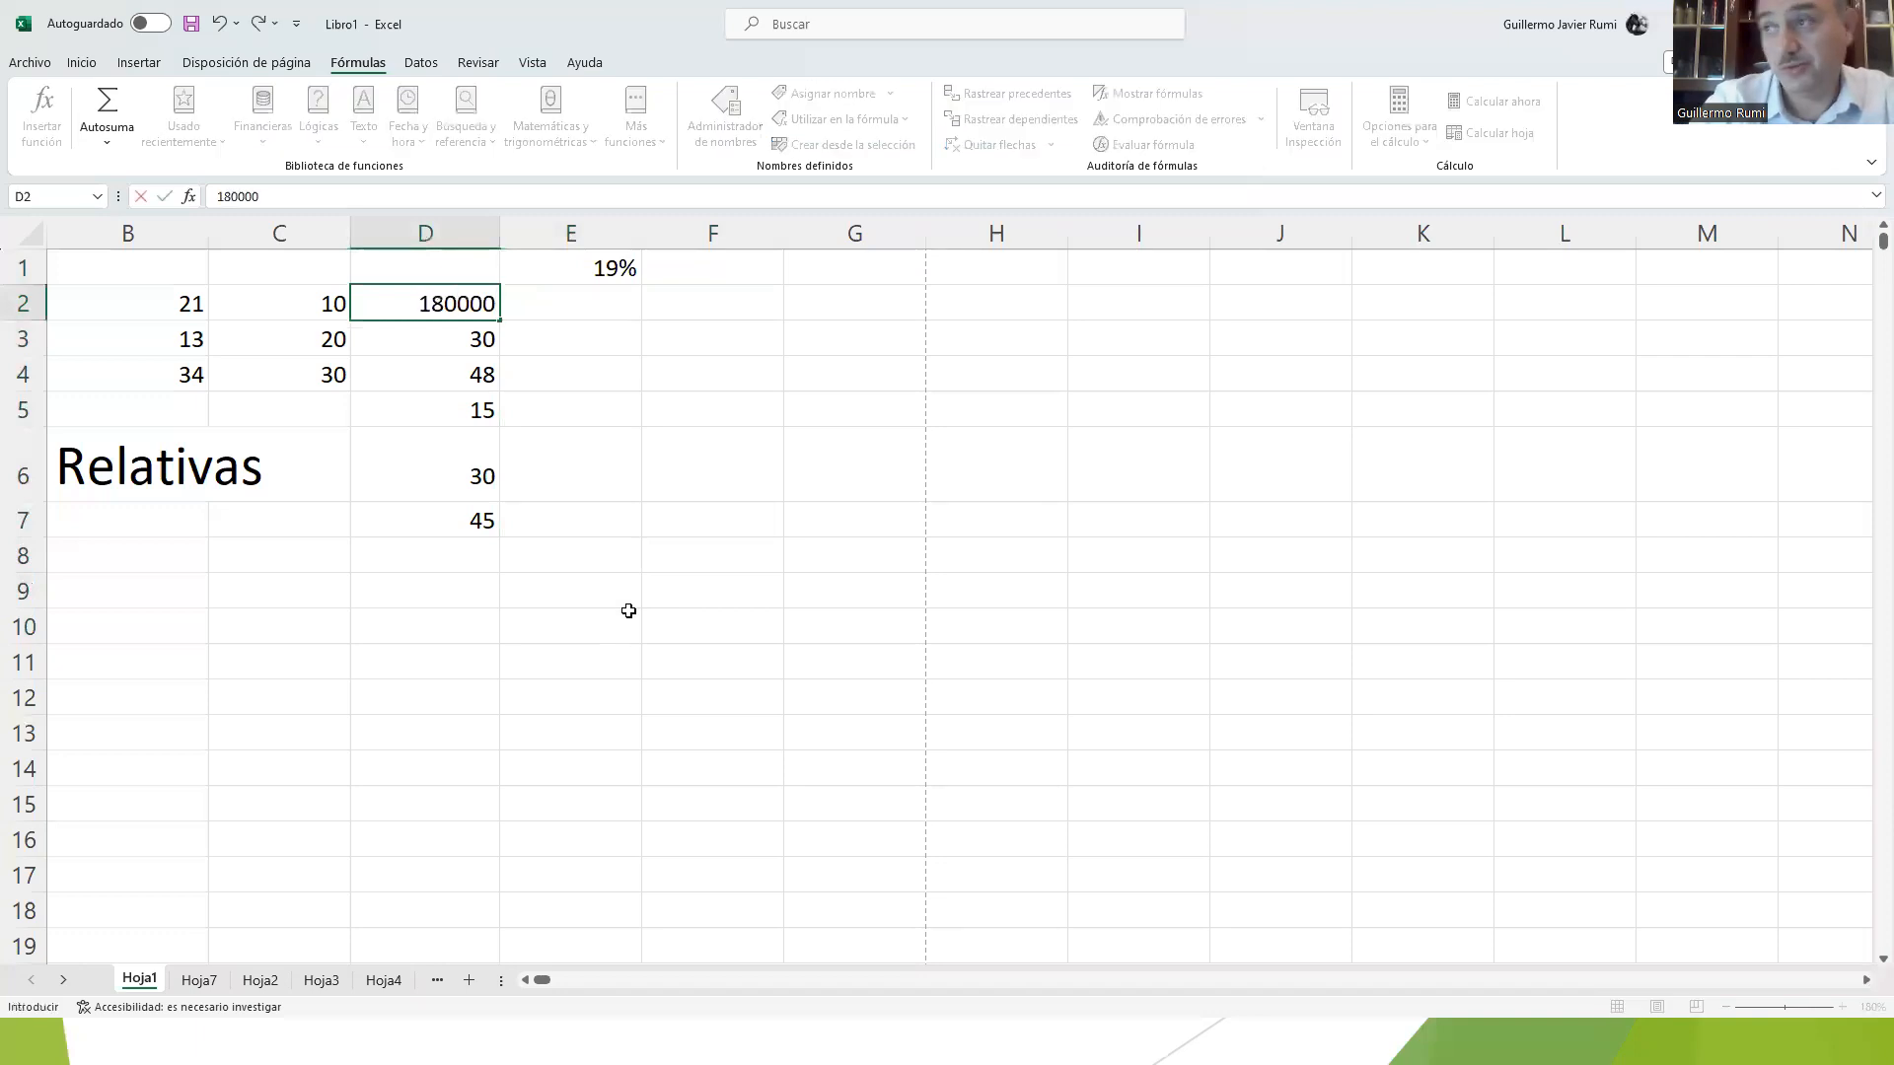
pyautogui.press('Return')
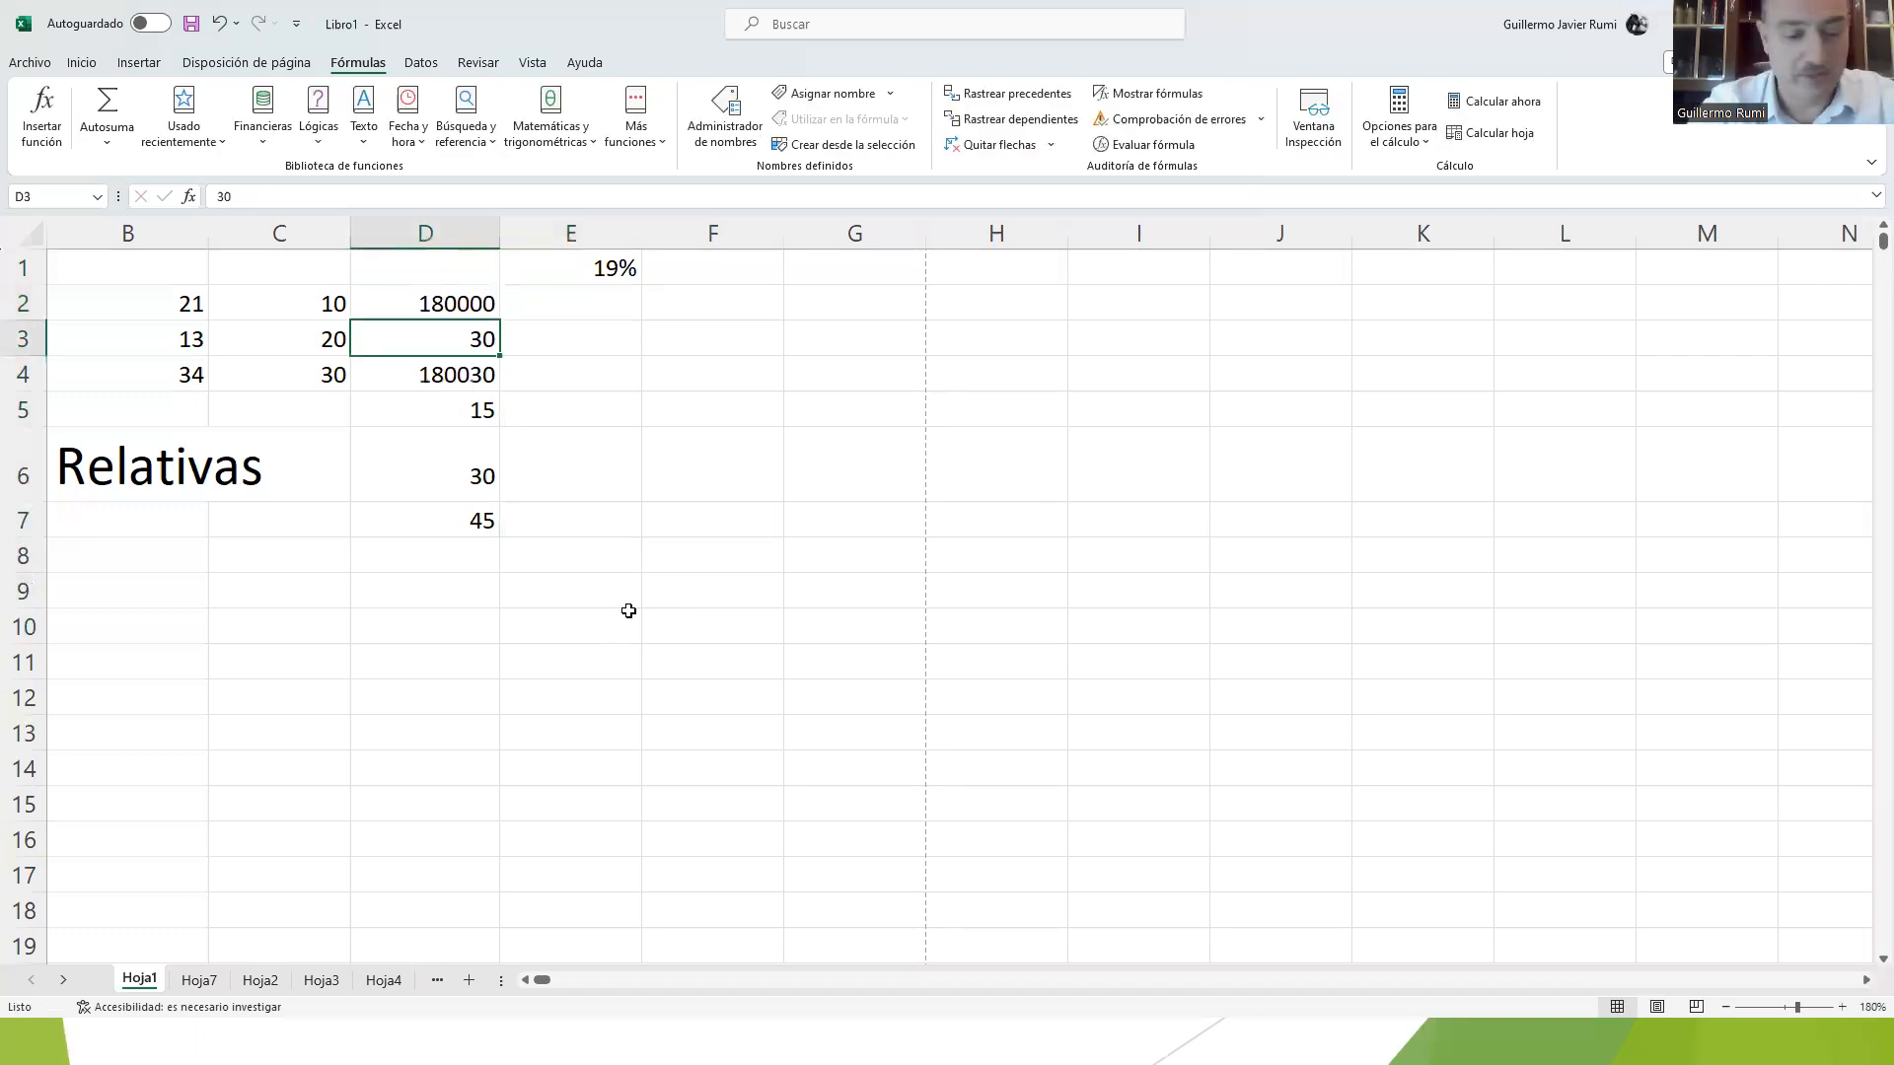
# Step: Replace the value in cell D3 with 300000
pyautogui.write("3'")
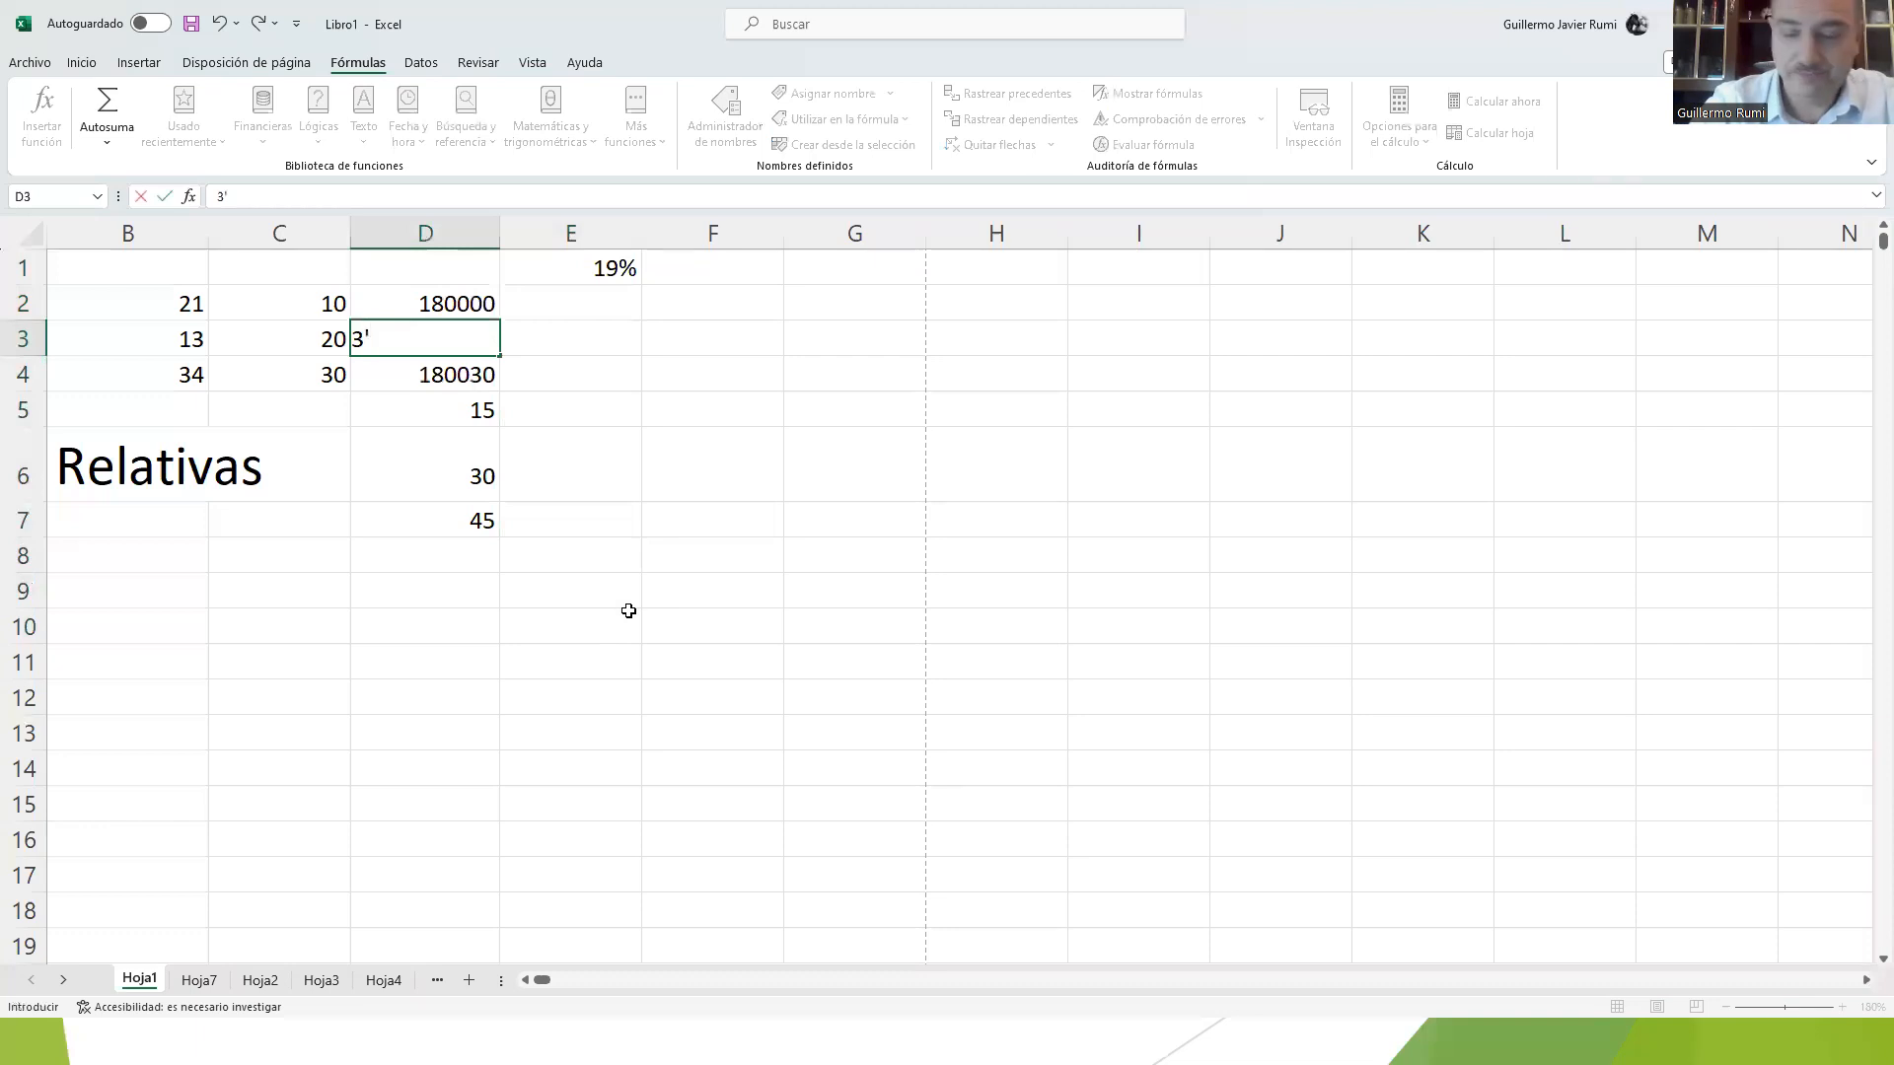
pyautogui.write('3')
pyautogui.press('BackSpace')
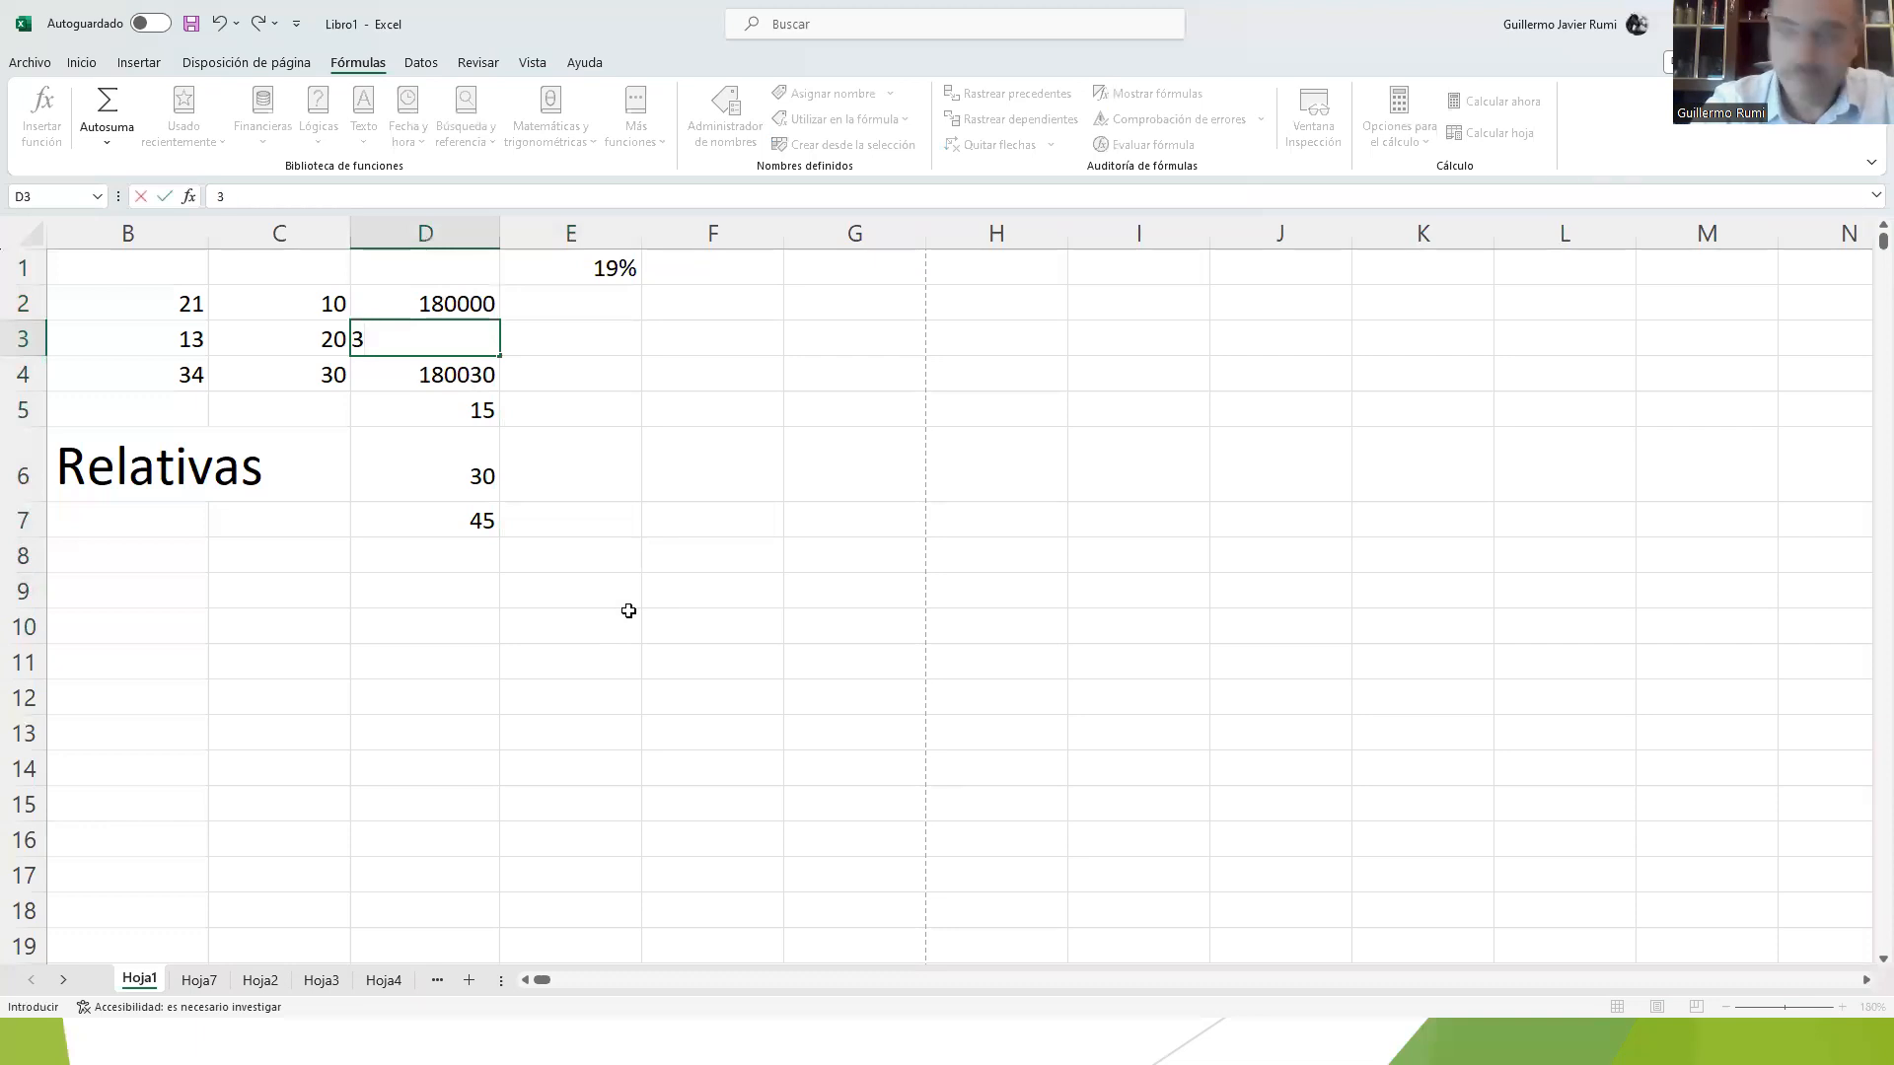
pyautogui.write('00000')
pyautogui.press('Return')
# Step: Overwrite the sum formula in cell D4 with the value 234000
pyautogui.press('F2')
pyautogui.press('Escape')
pyautogui.write('2340000')
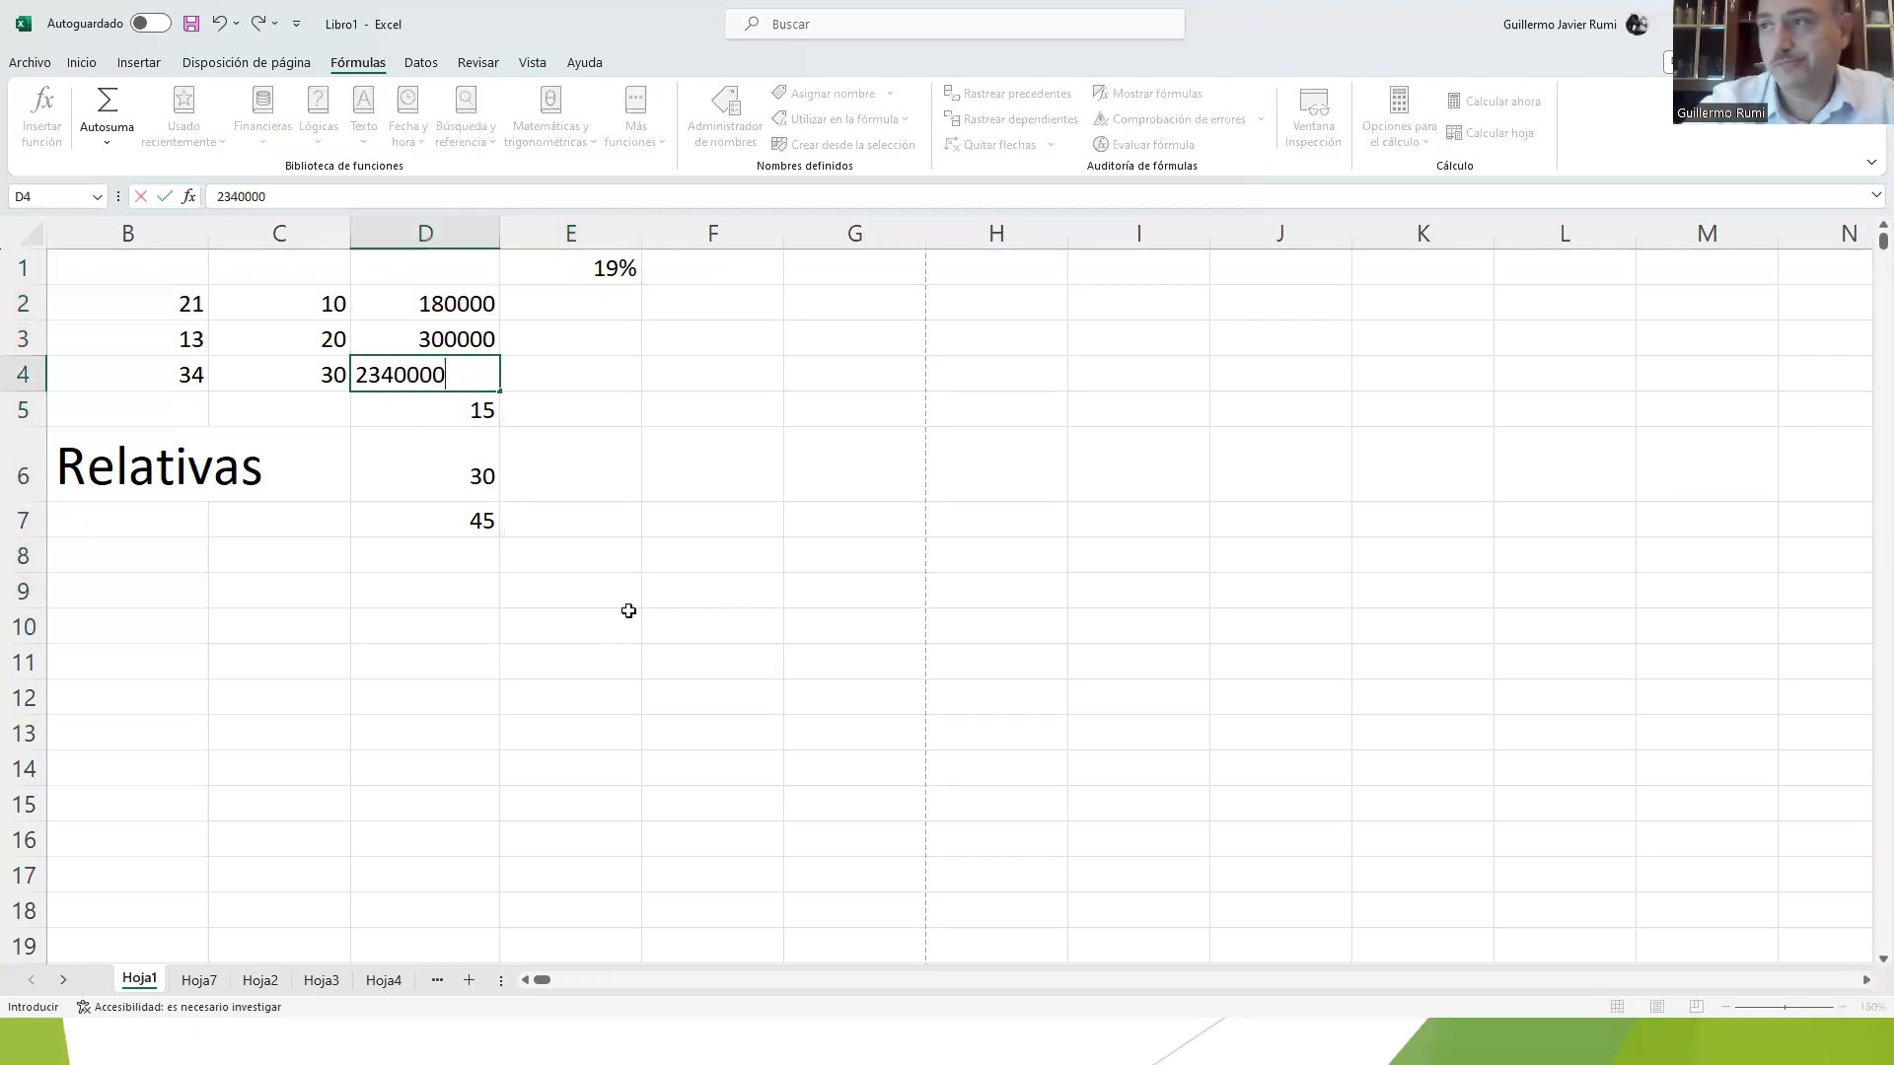
pyautogui.press('BackSpace')
pyautogui.hotkey('shift', 'Down')
pyautogui.hotkey('shift', 'Down')
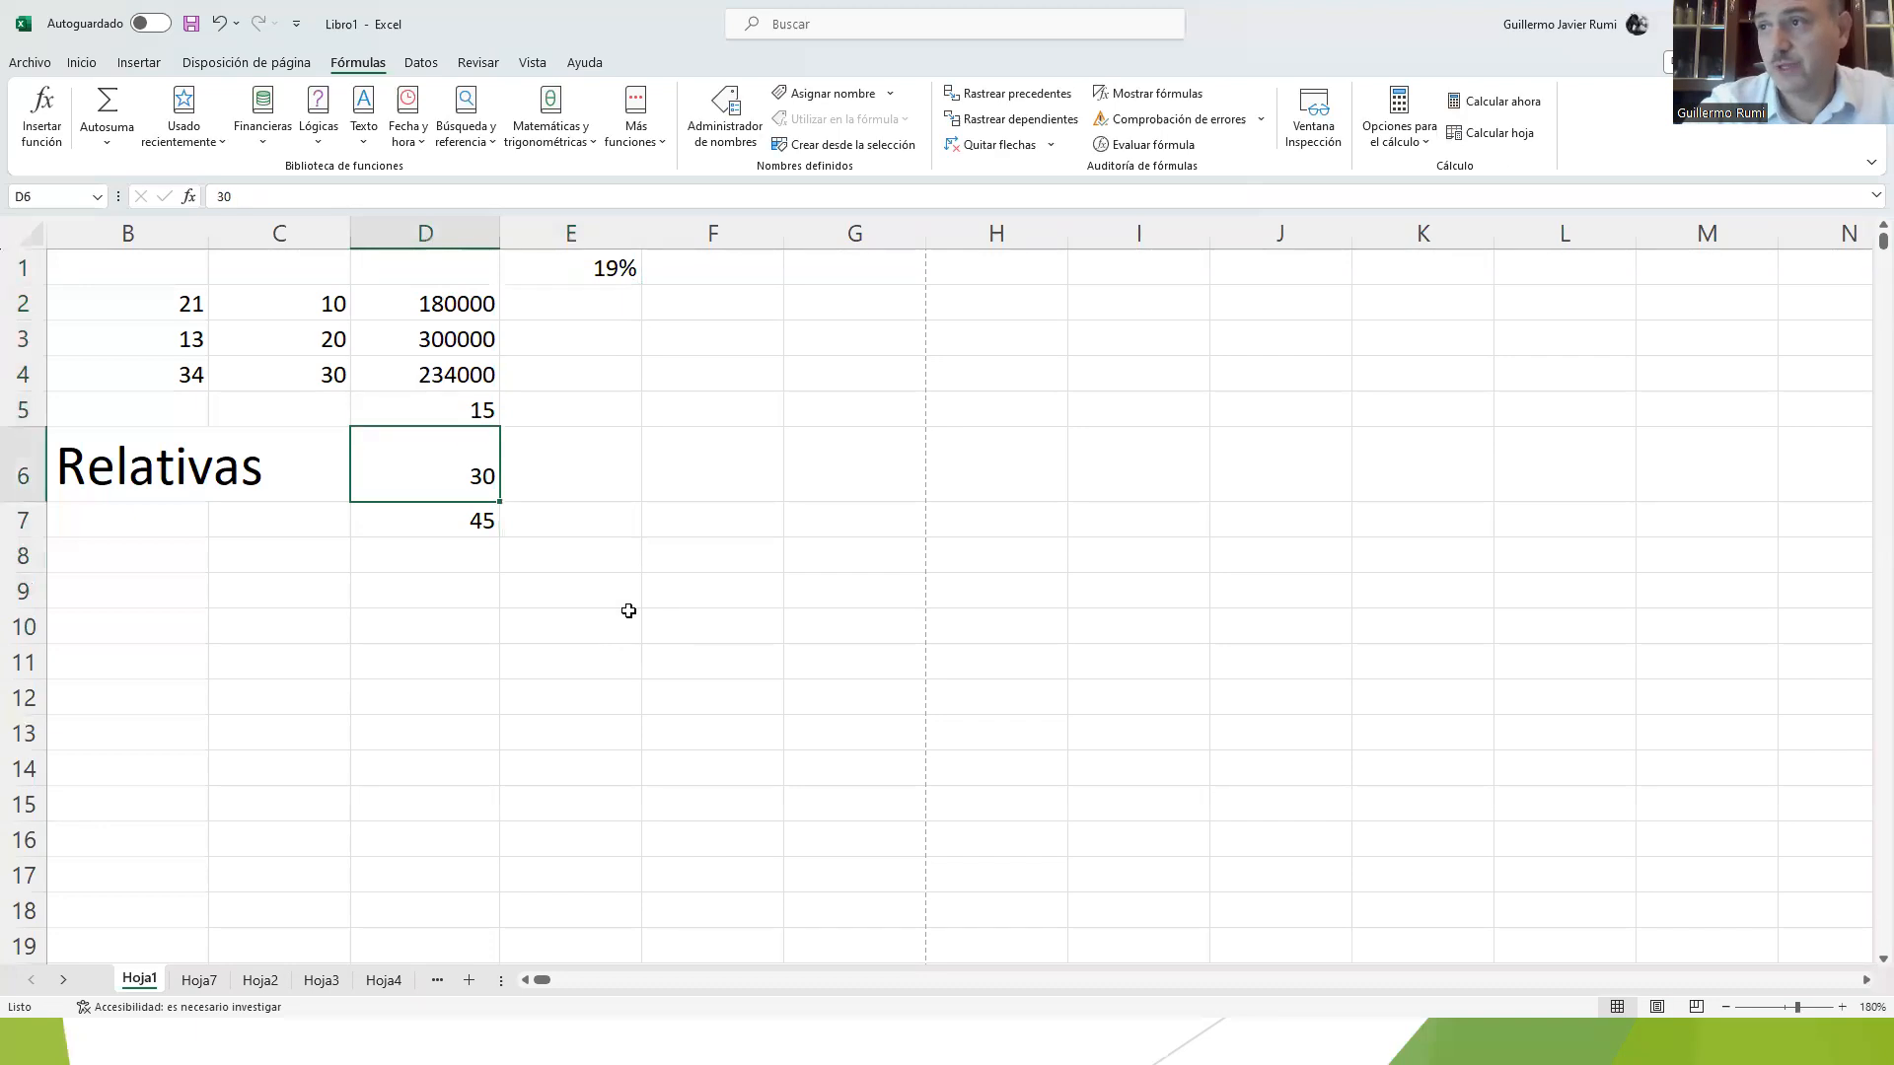
# Step: Clear the contents of the range A5:D7, including the Relativas text and the numbers in column D
pyautogui.hotkey('shift', 'Left')
pyautogui.hotkey('shift', 'Left')
pyautogui.hotkey('shift', 'Left')
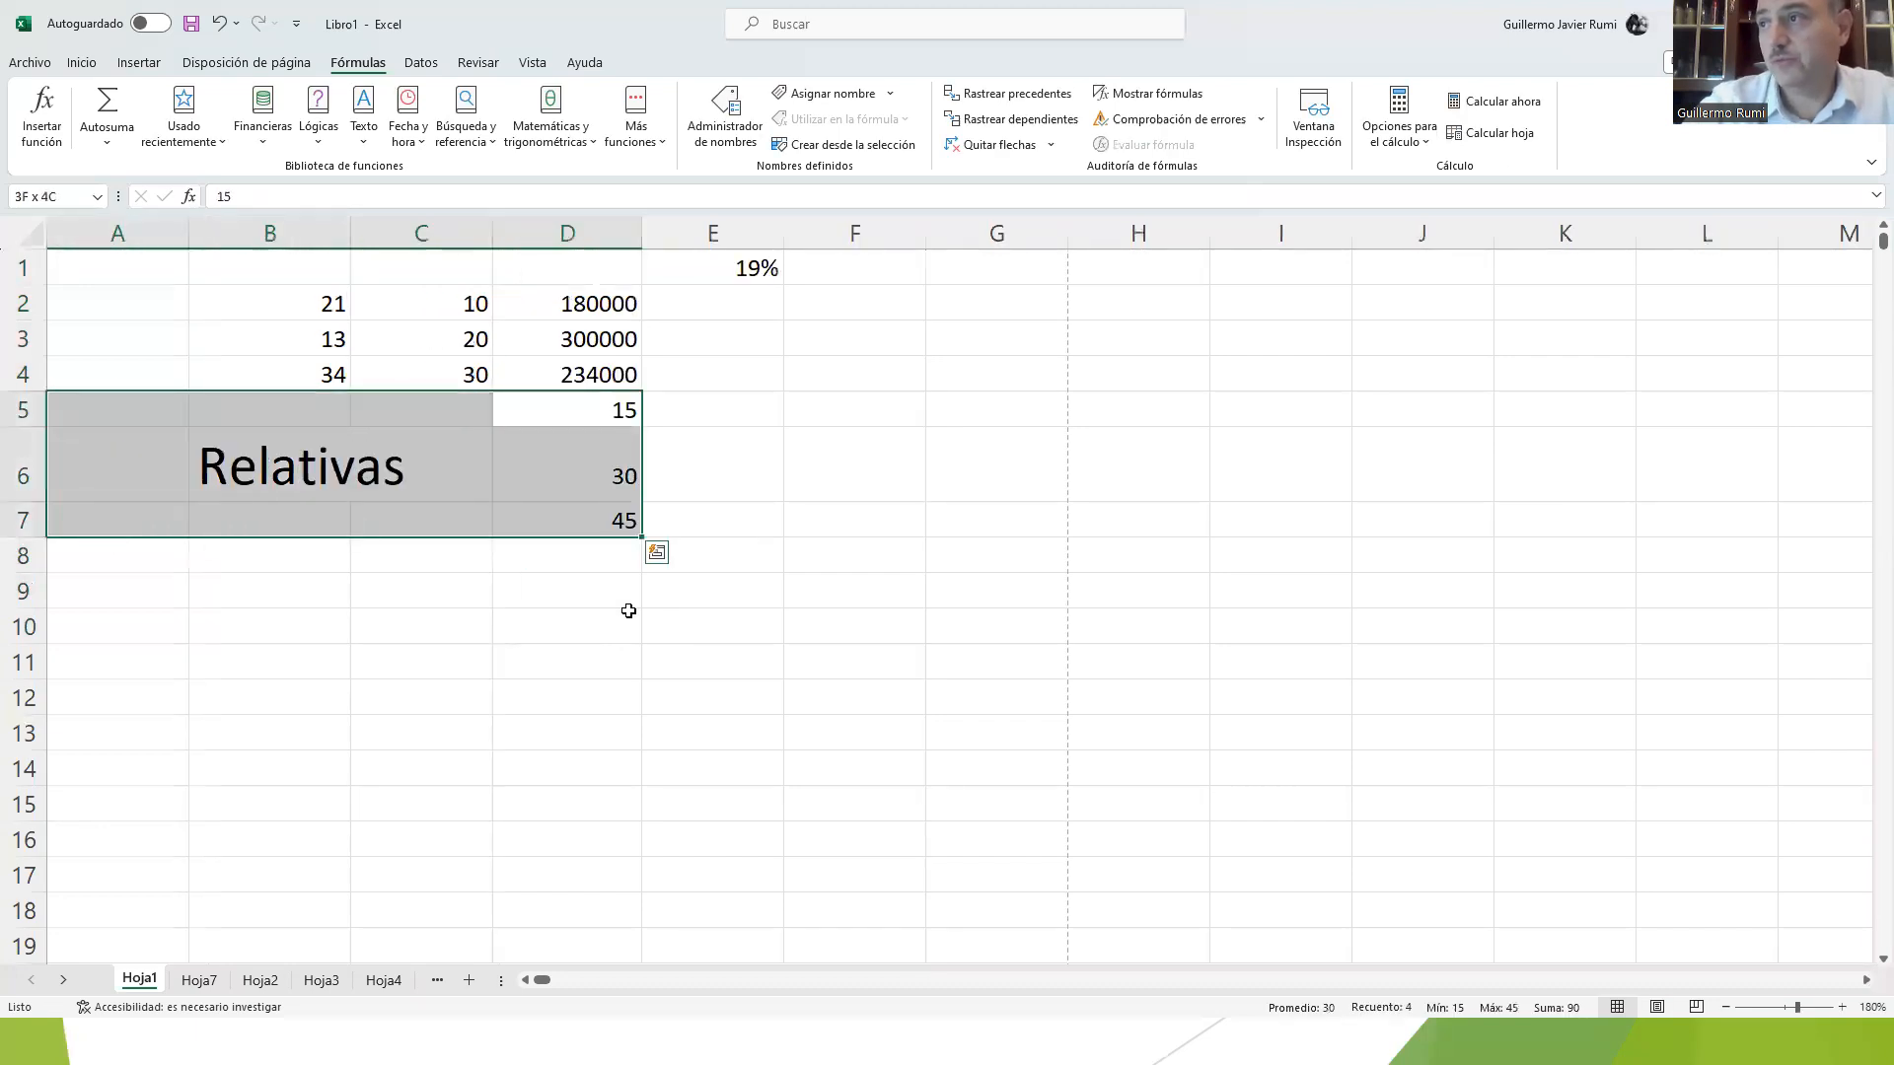
pyautogui.press('Delete')
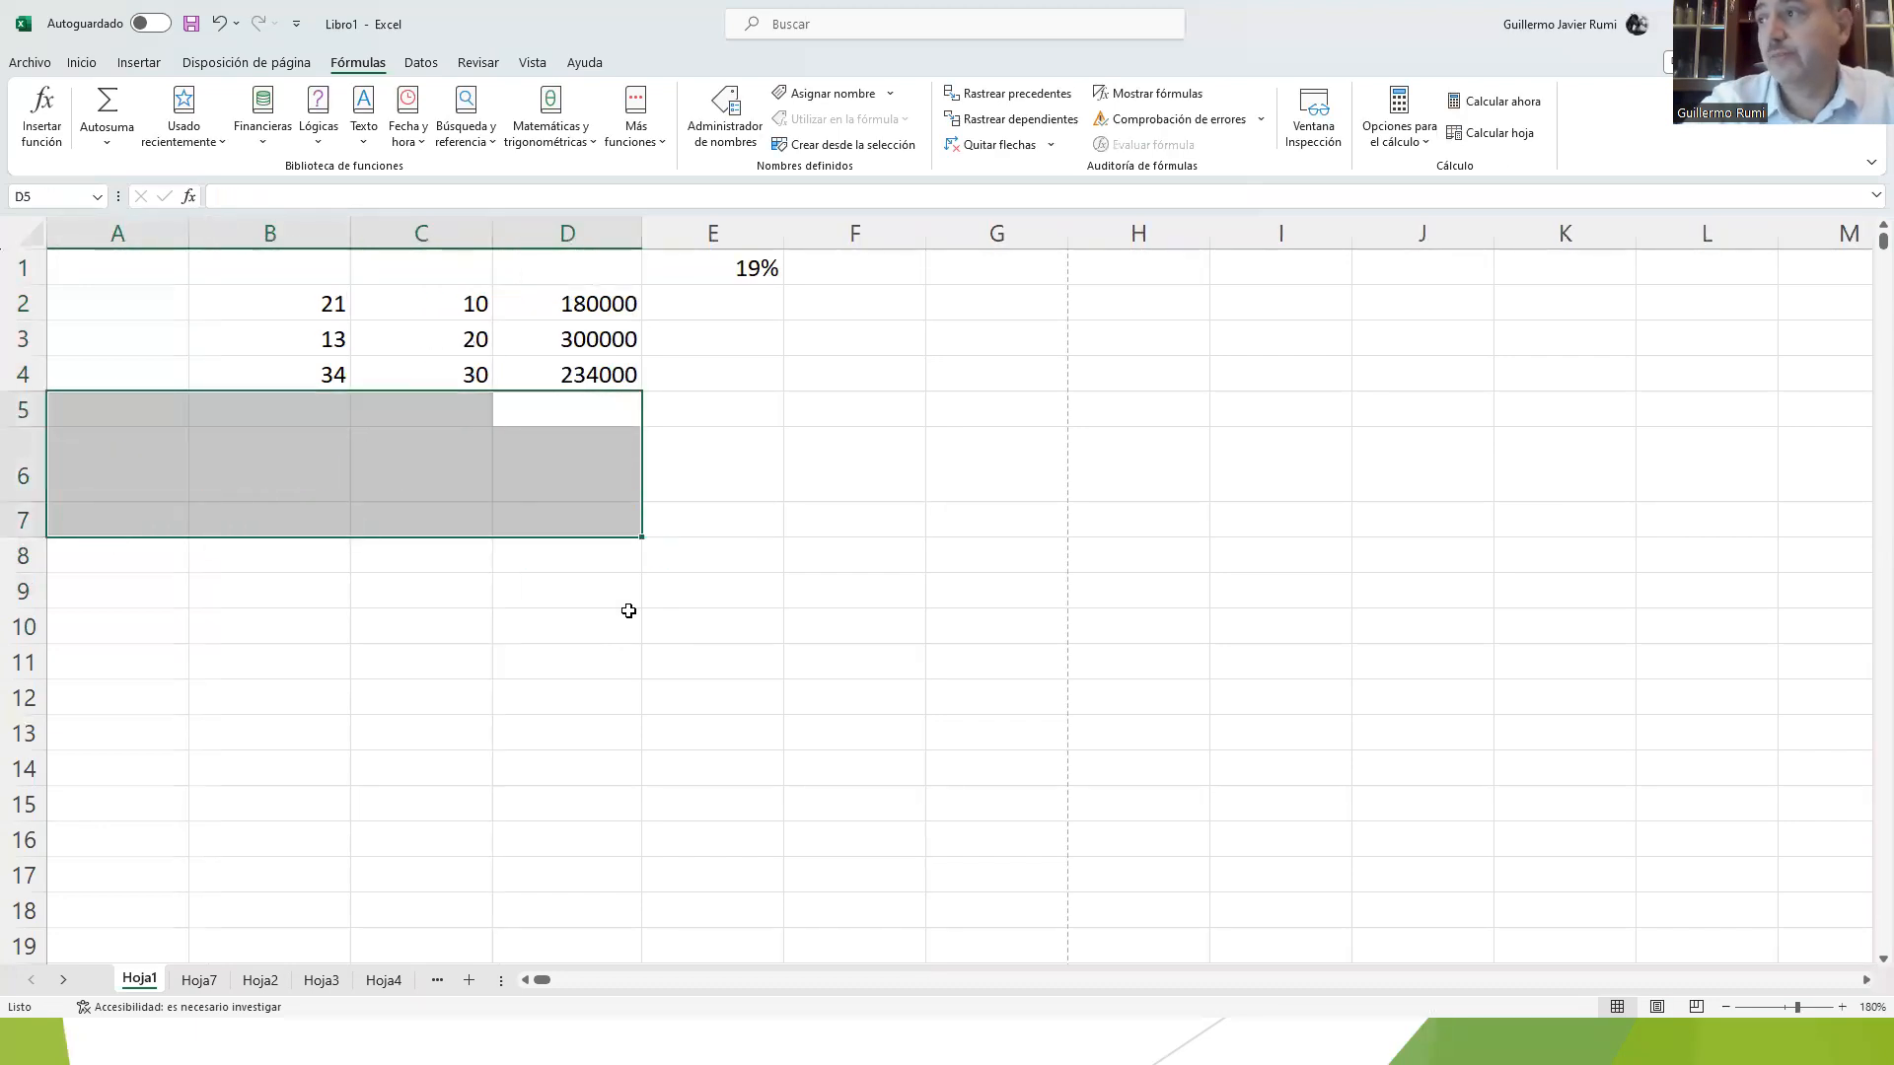
# Step: Enter the percentages 11% in E1, 3% in F1 and 3% in G1
pyautogui.click(700, 266)
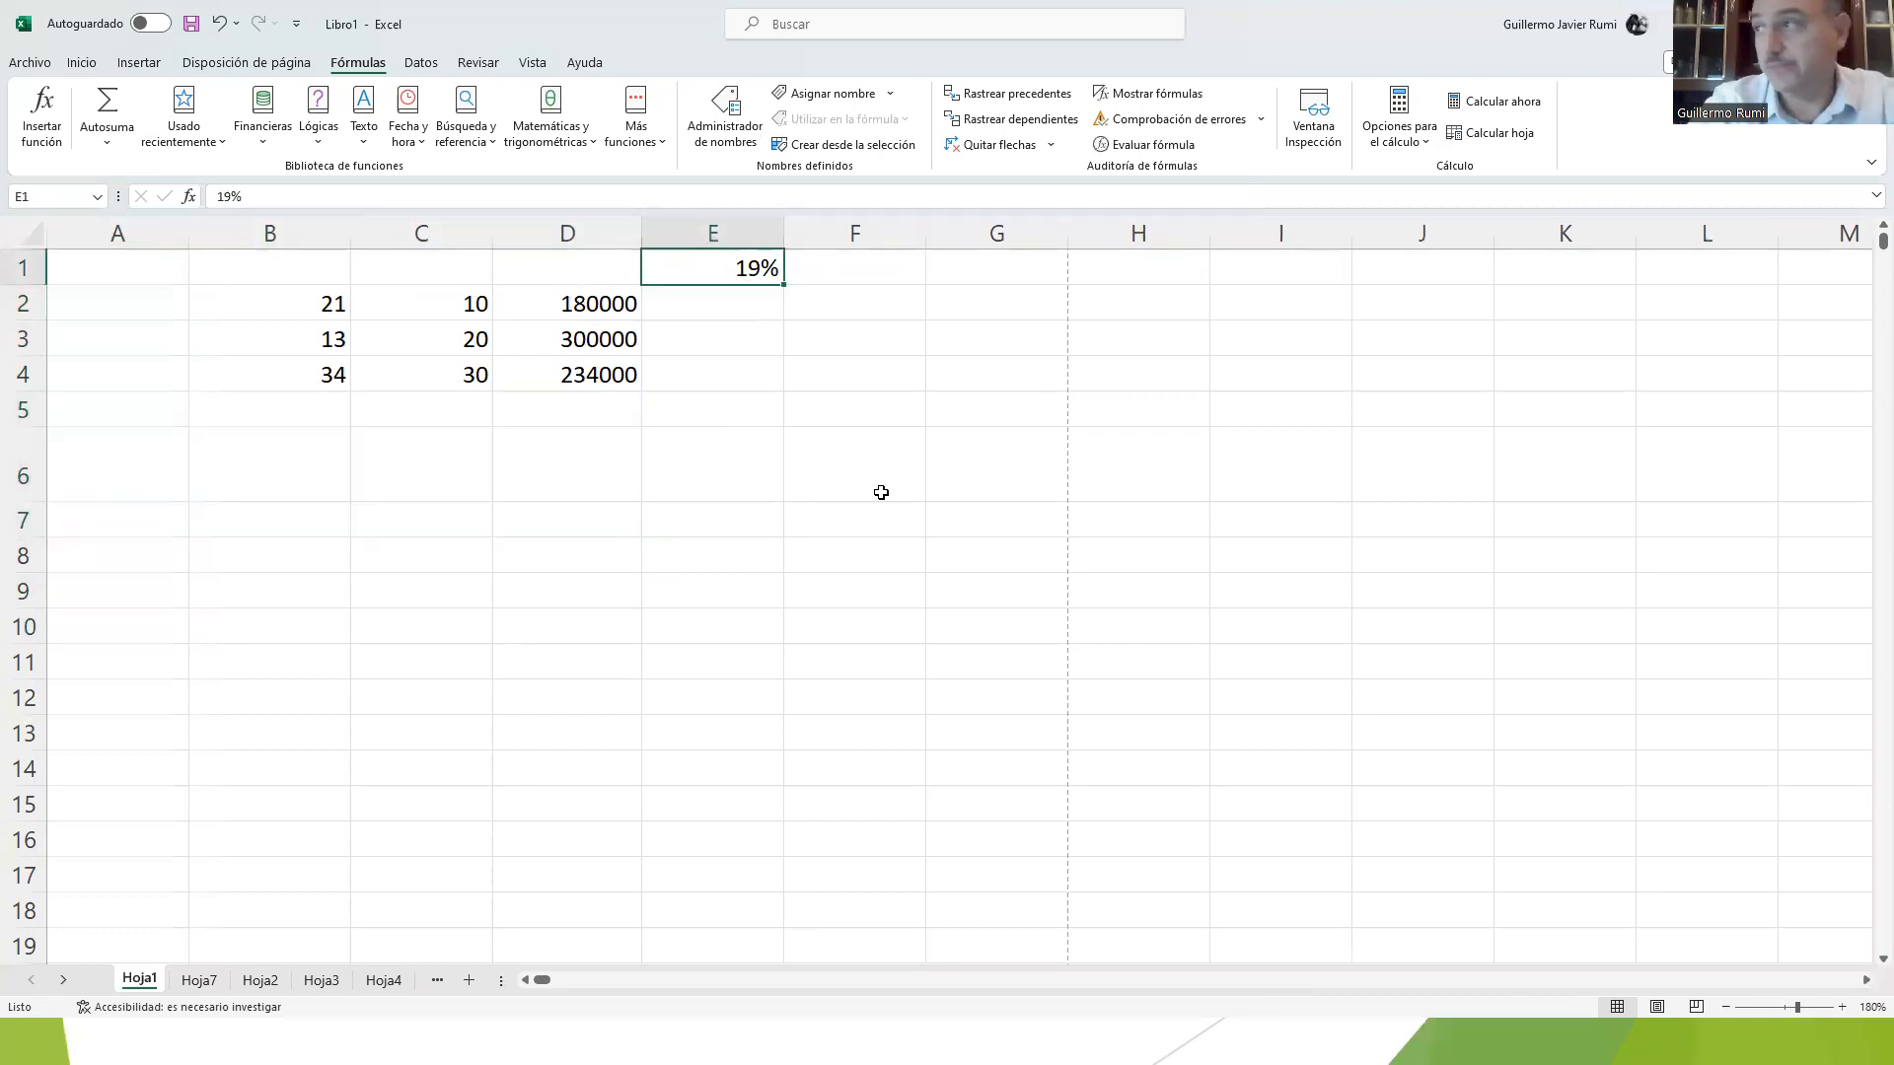
pyautogui.write('11')
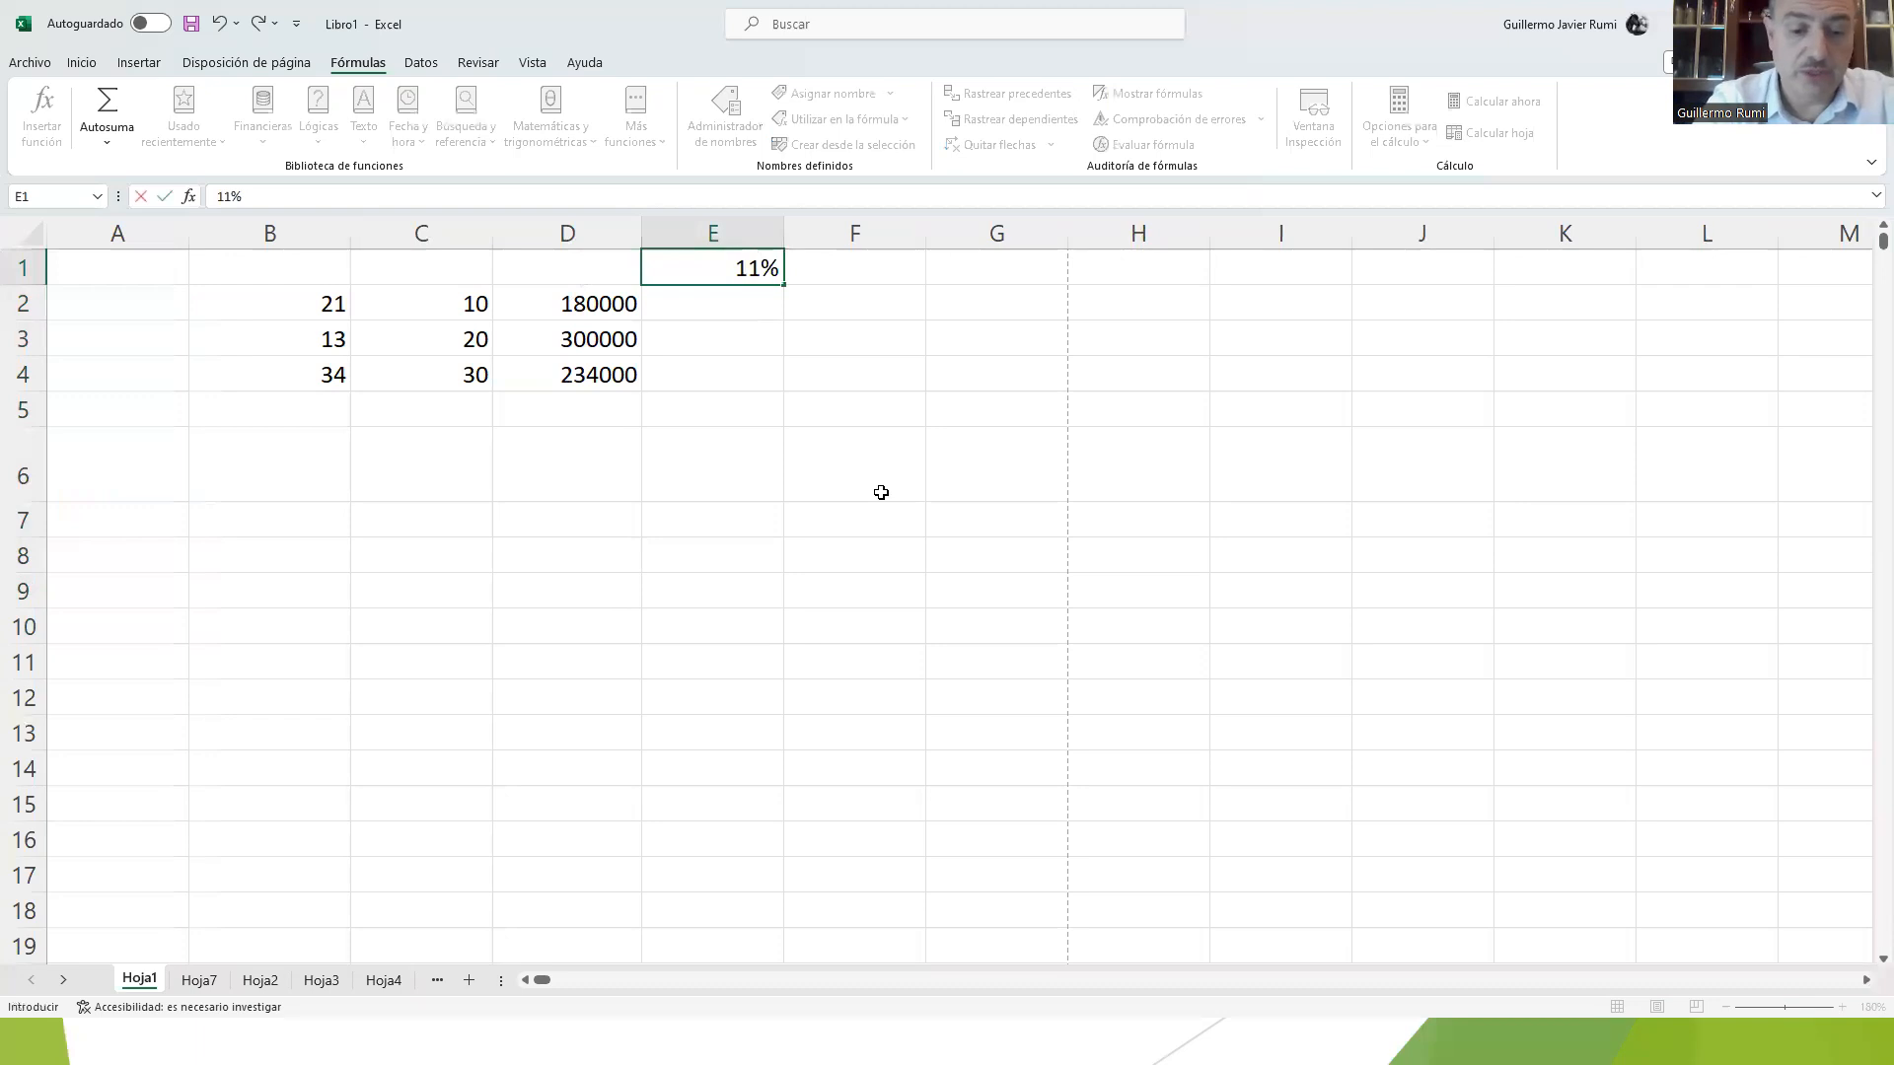
pyautogui.press('Tab')
pyautogui.write('3%')
pyautogui.press('Tab')
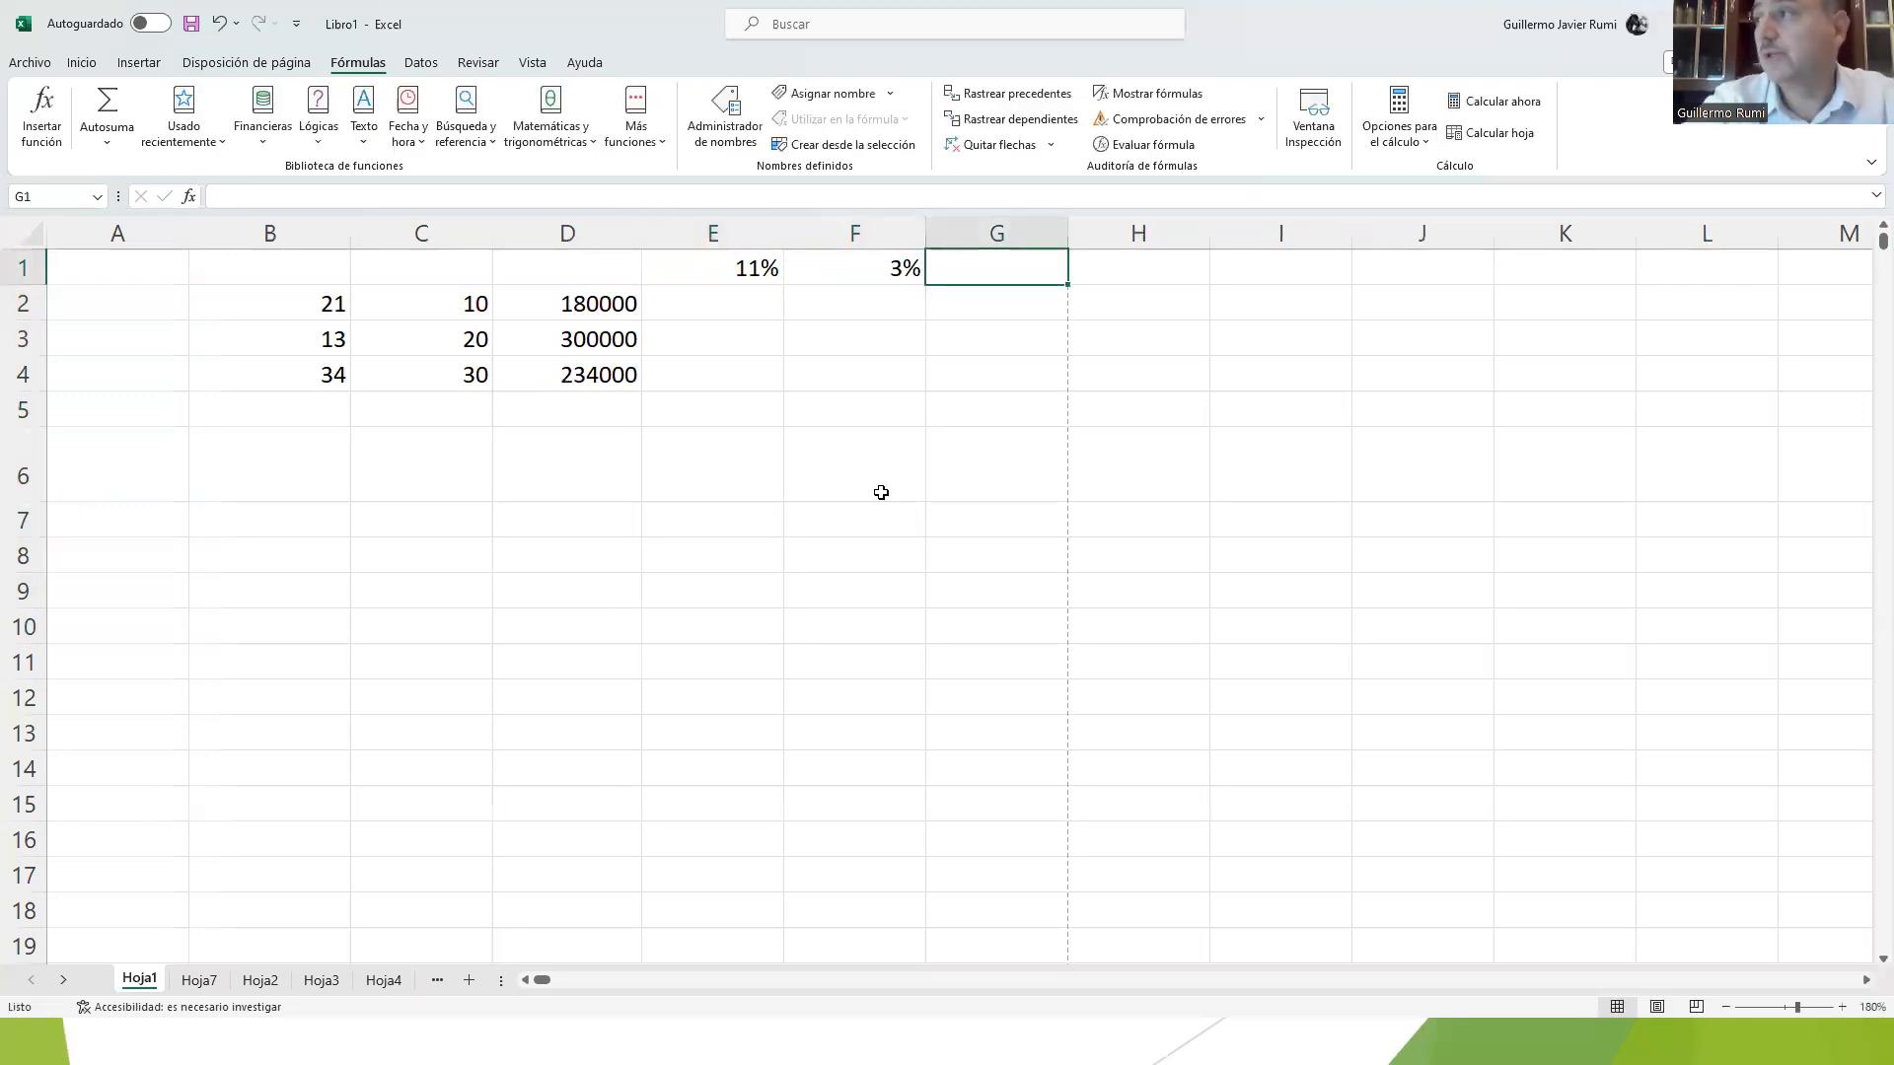
pyautogui.write('3%')
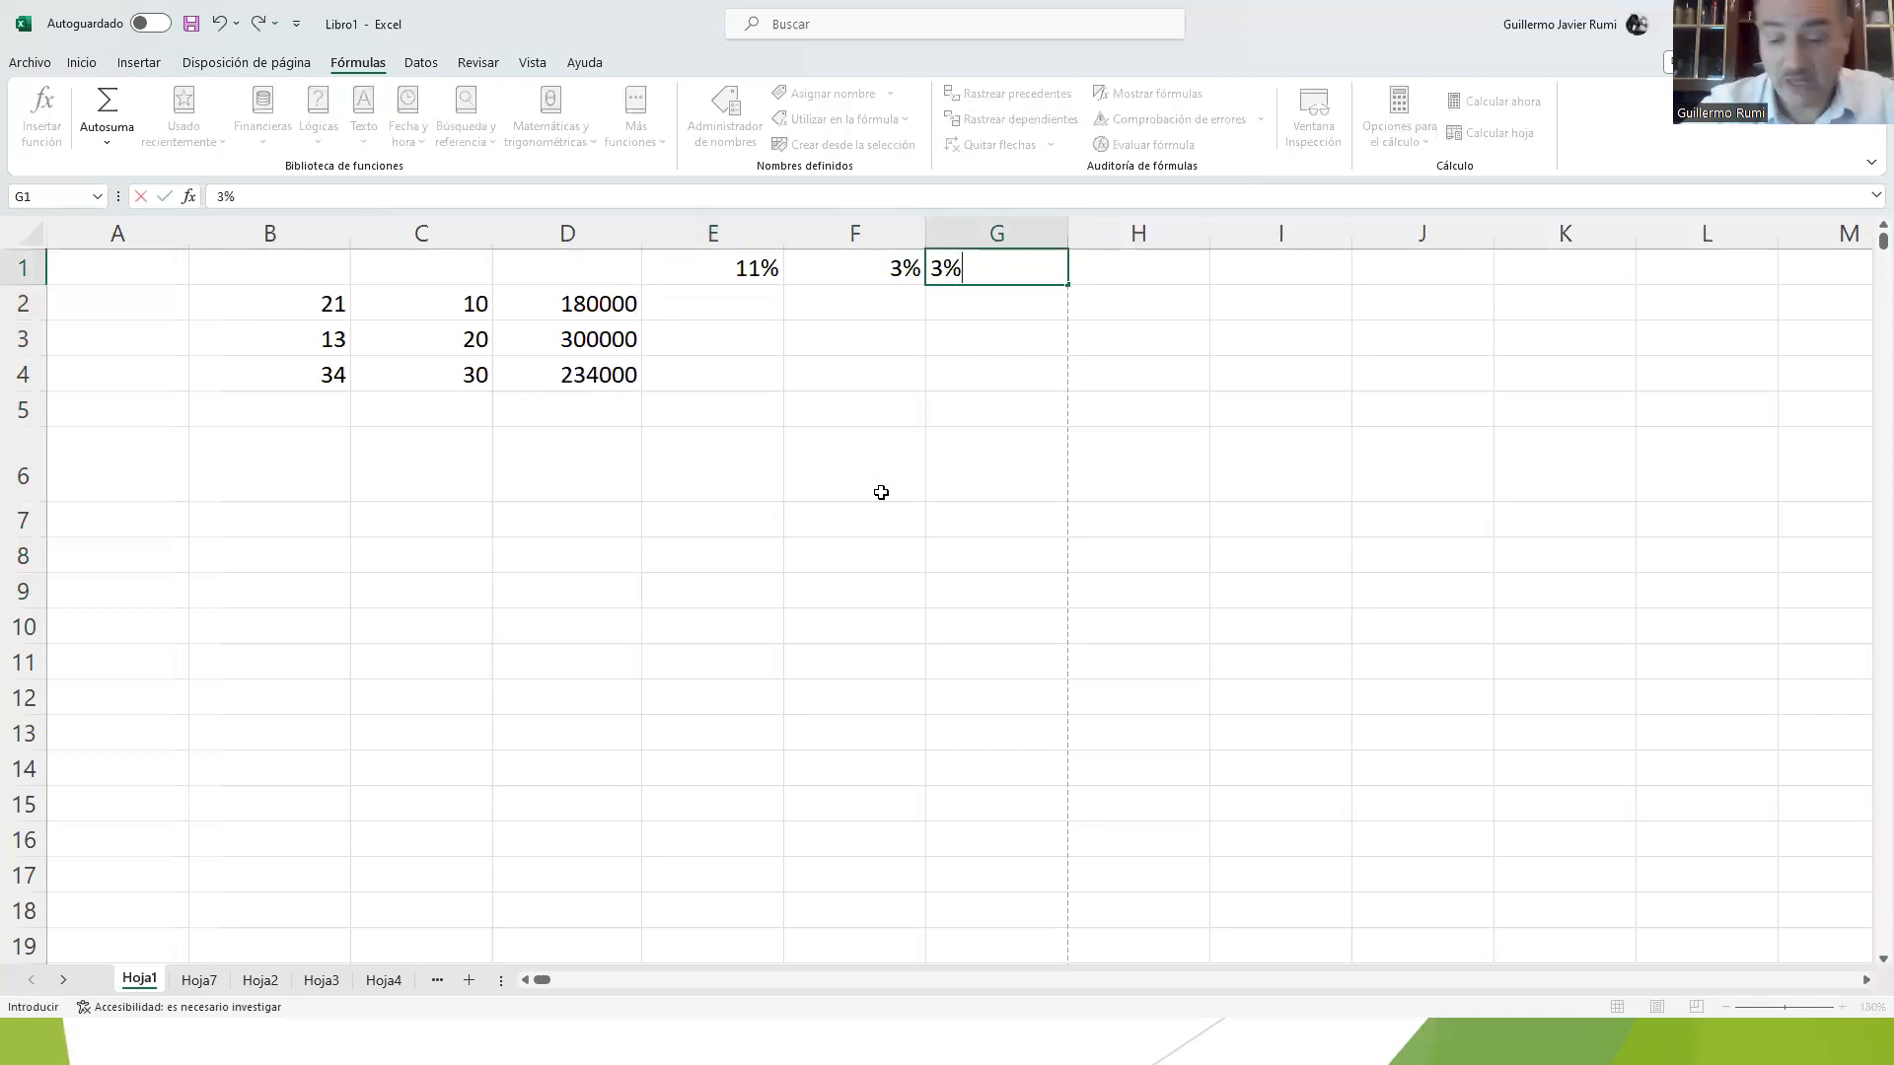
pyautogui.press('Return')
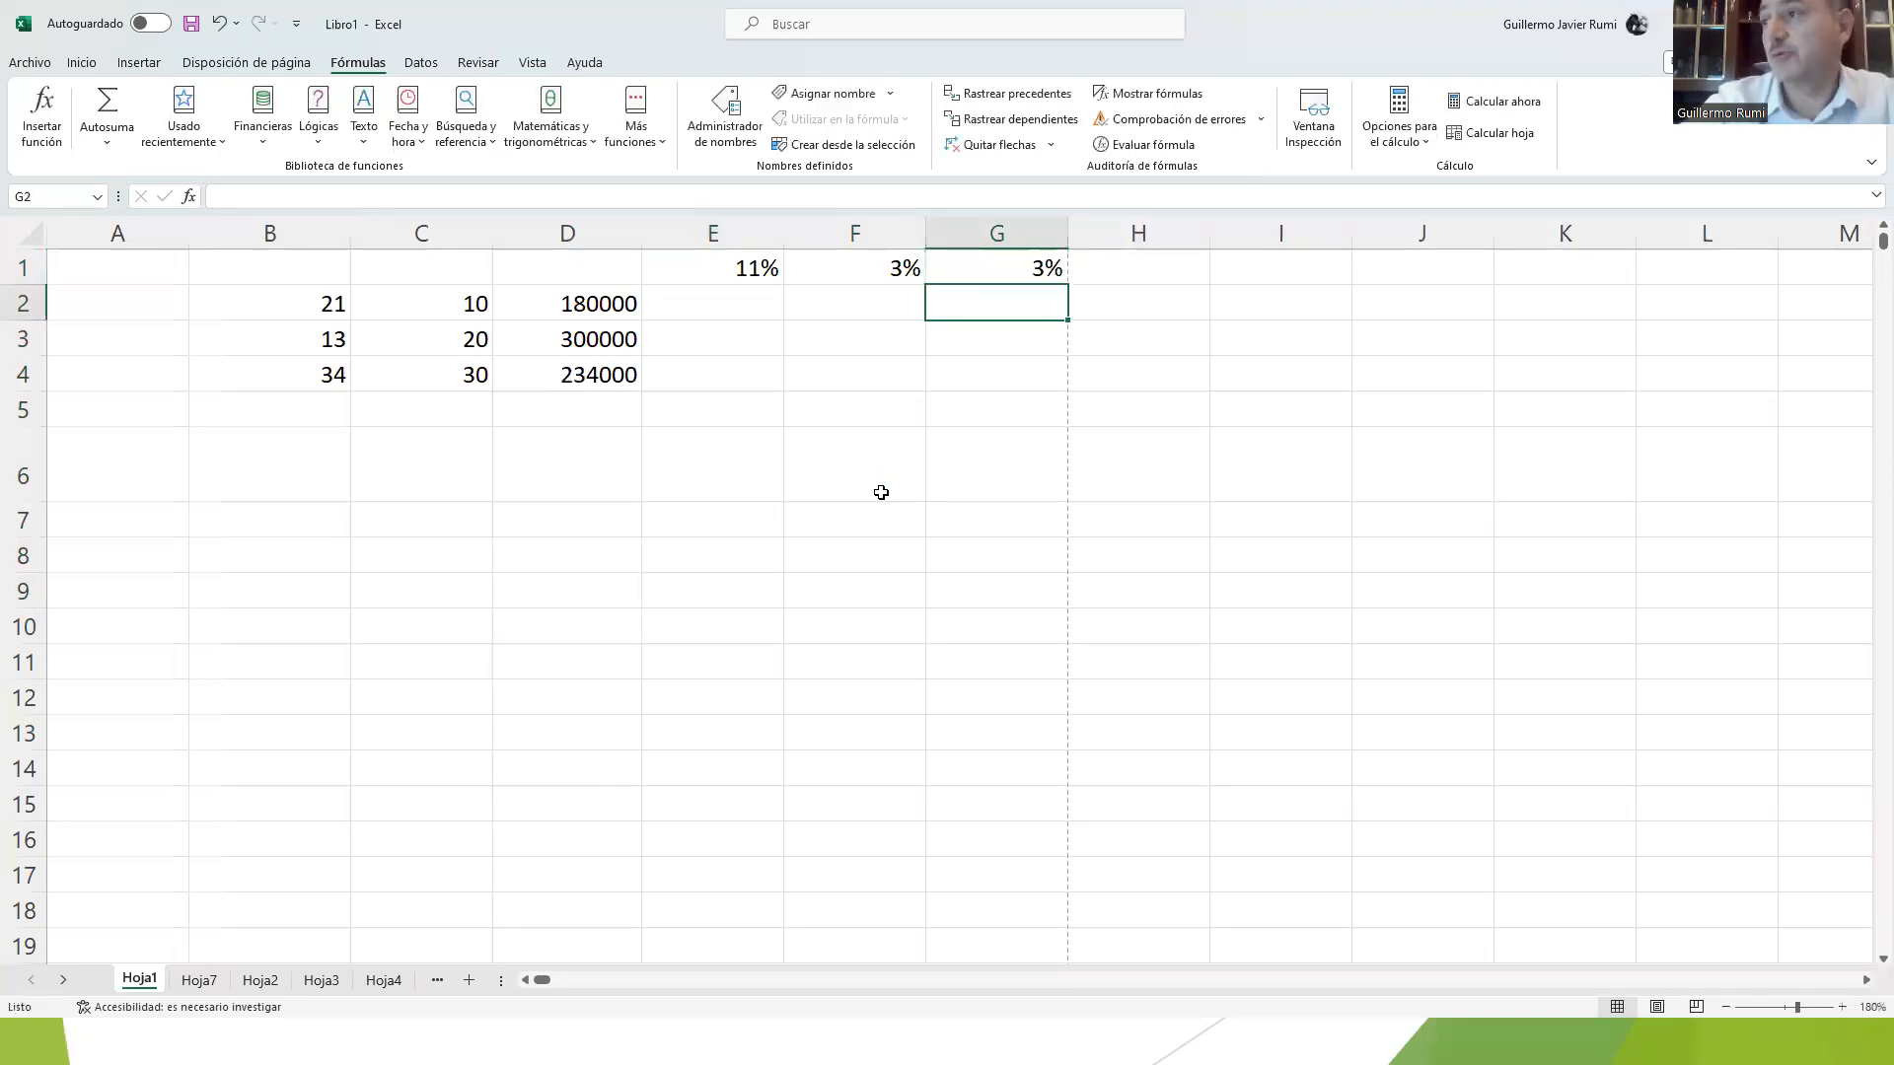
# Step: Begin a formula in E2 with a mixed reference to D2 that fixes only the column, =$D2
pyautogui.click(676, 289)
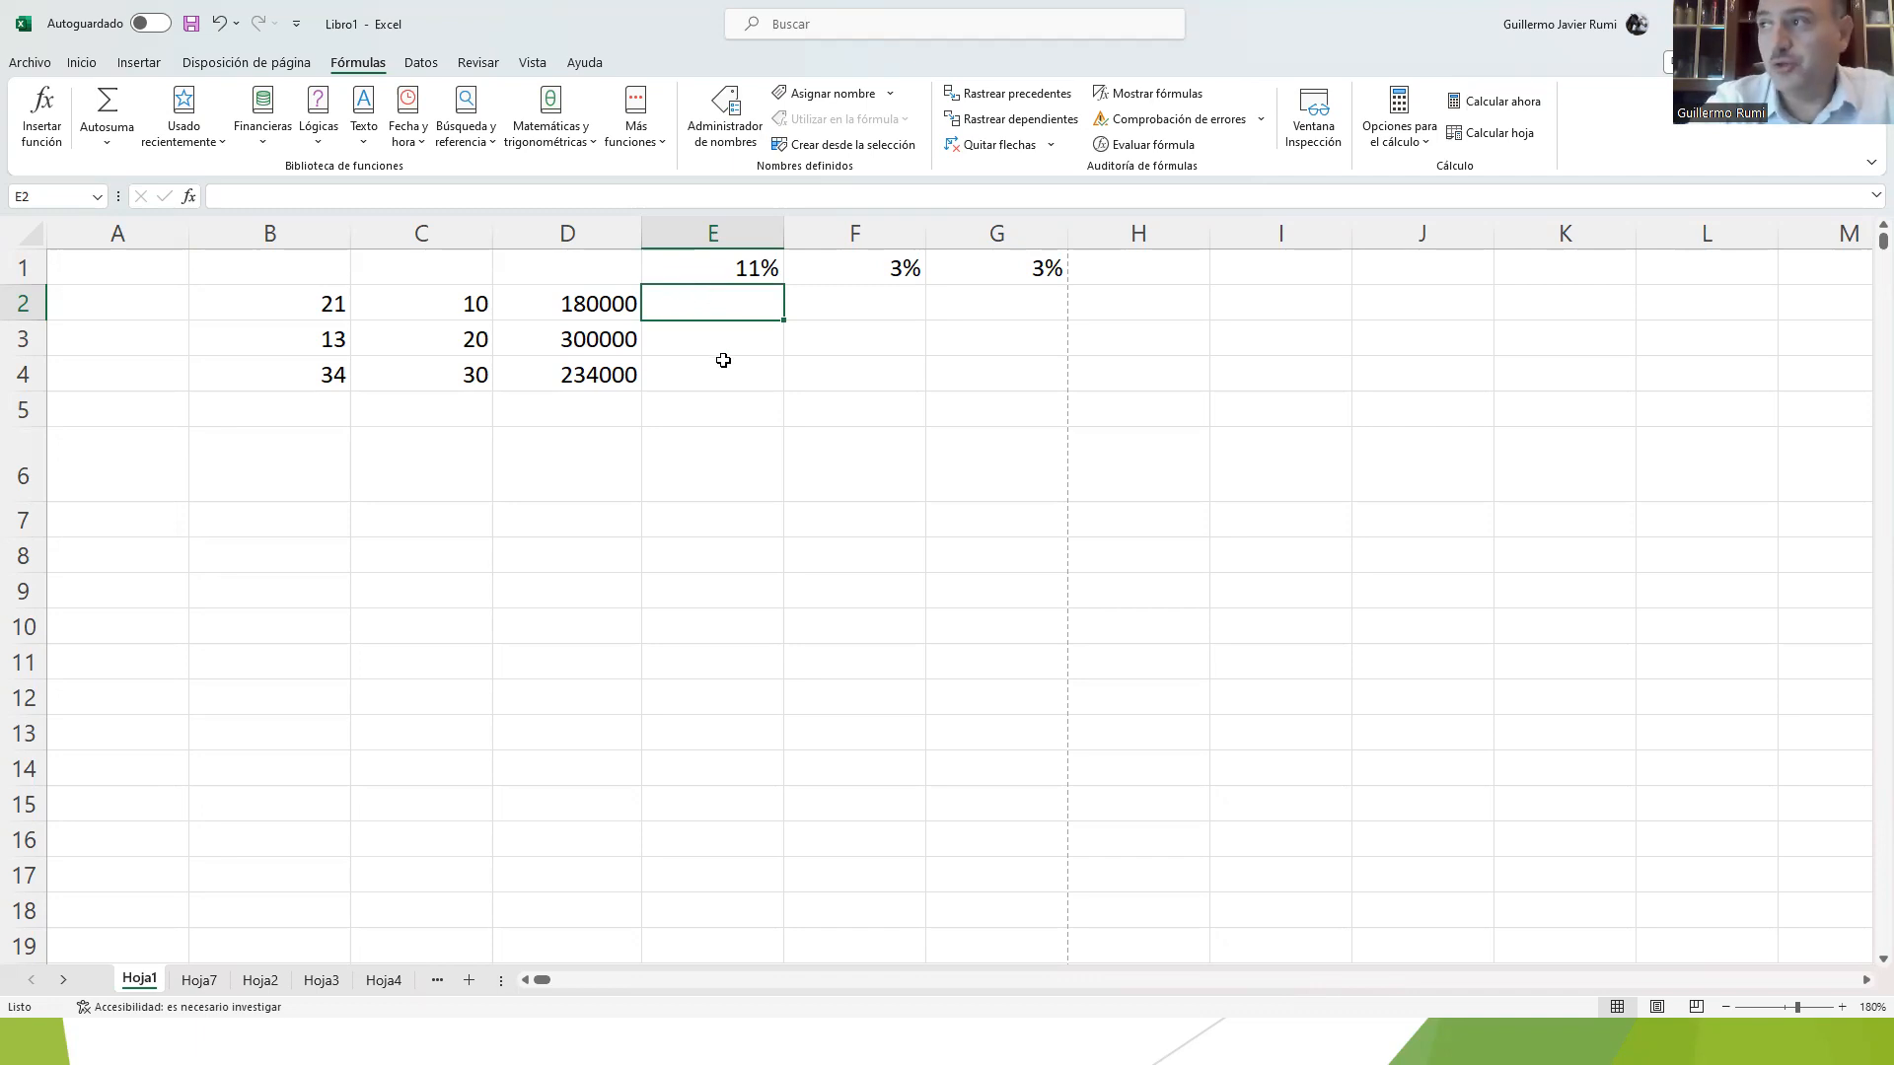
pyautogui.write('=')
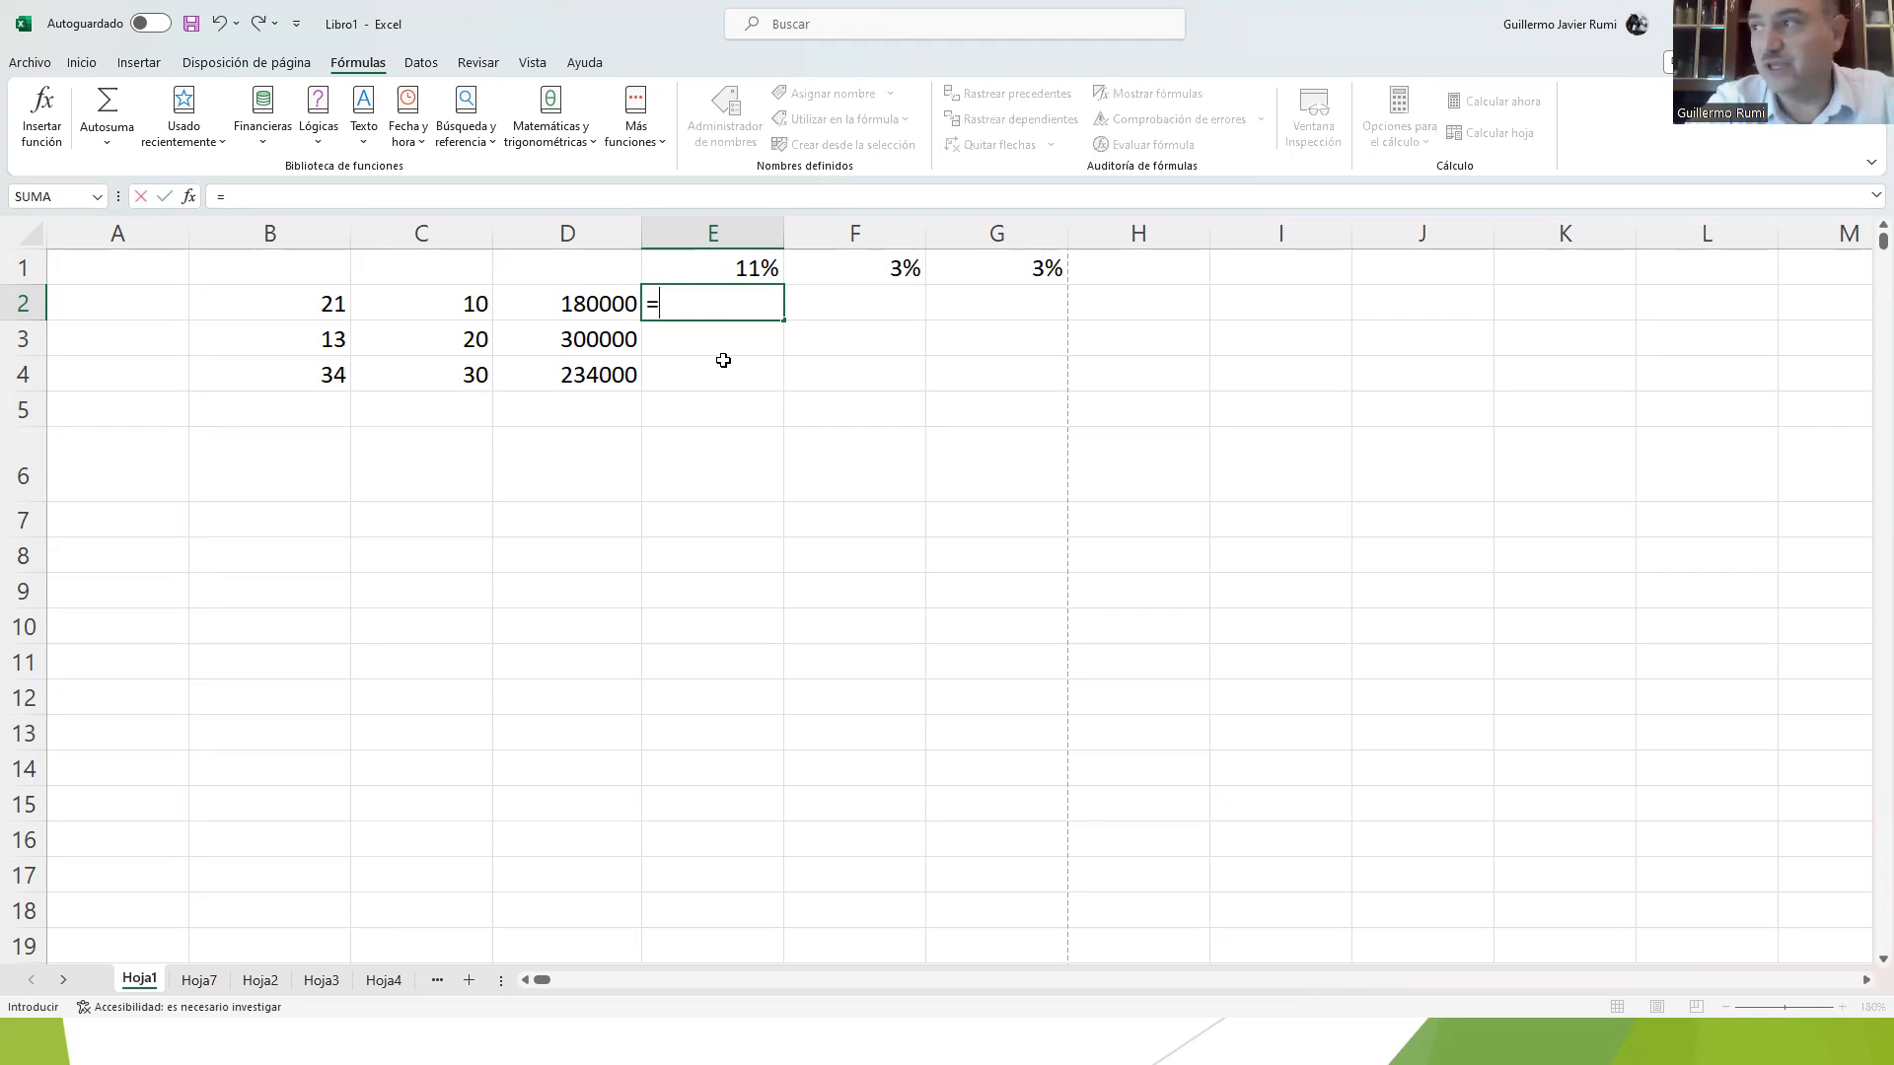
pyautogui.click(608, 305)
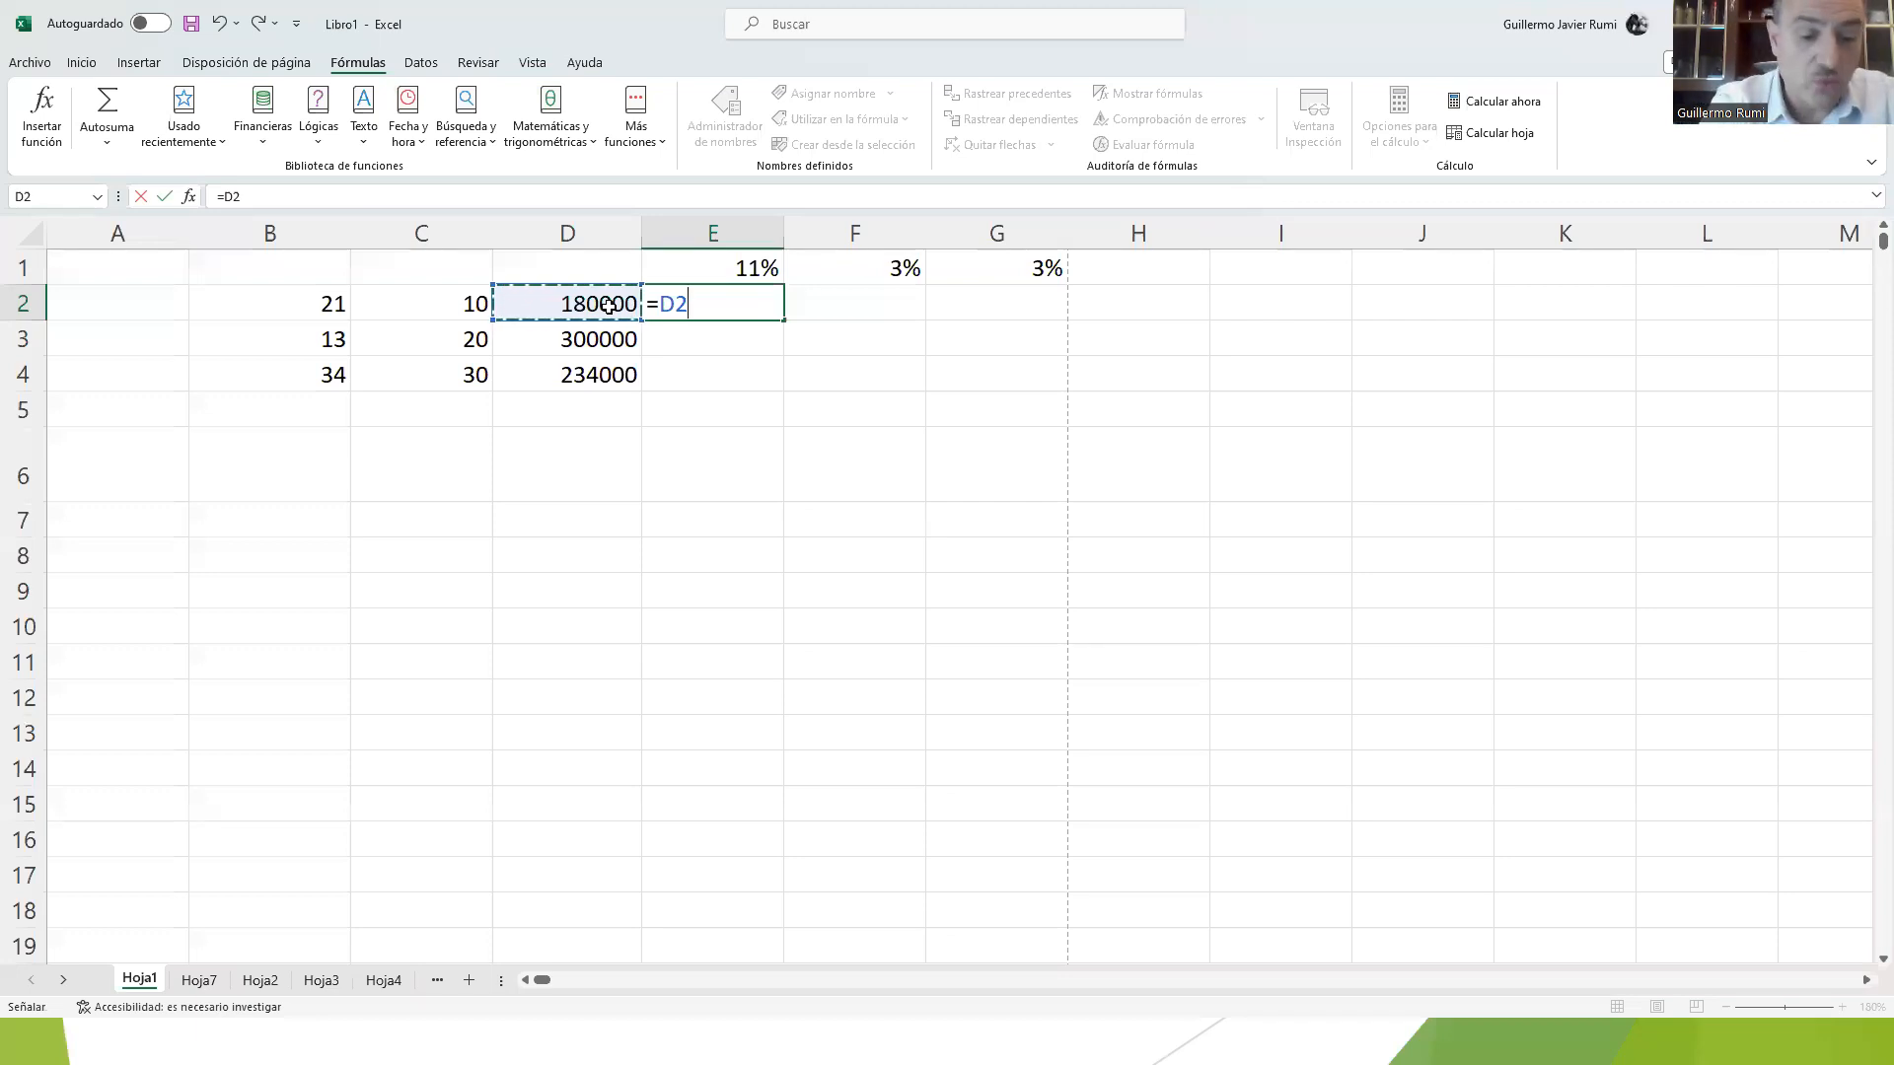
pyautogui.press('F4')
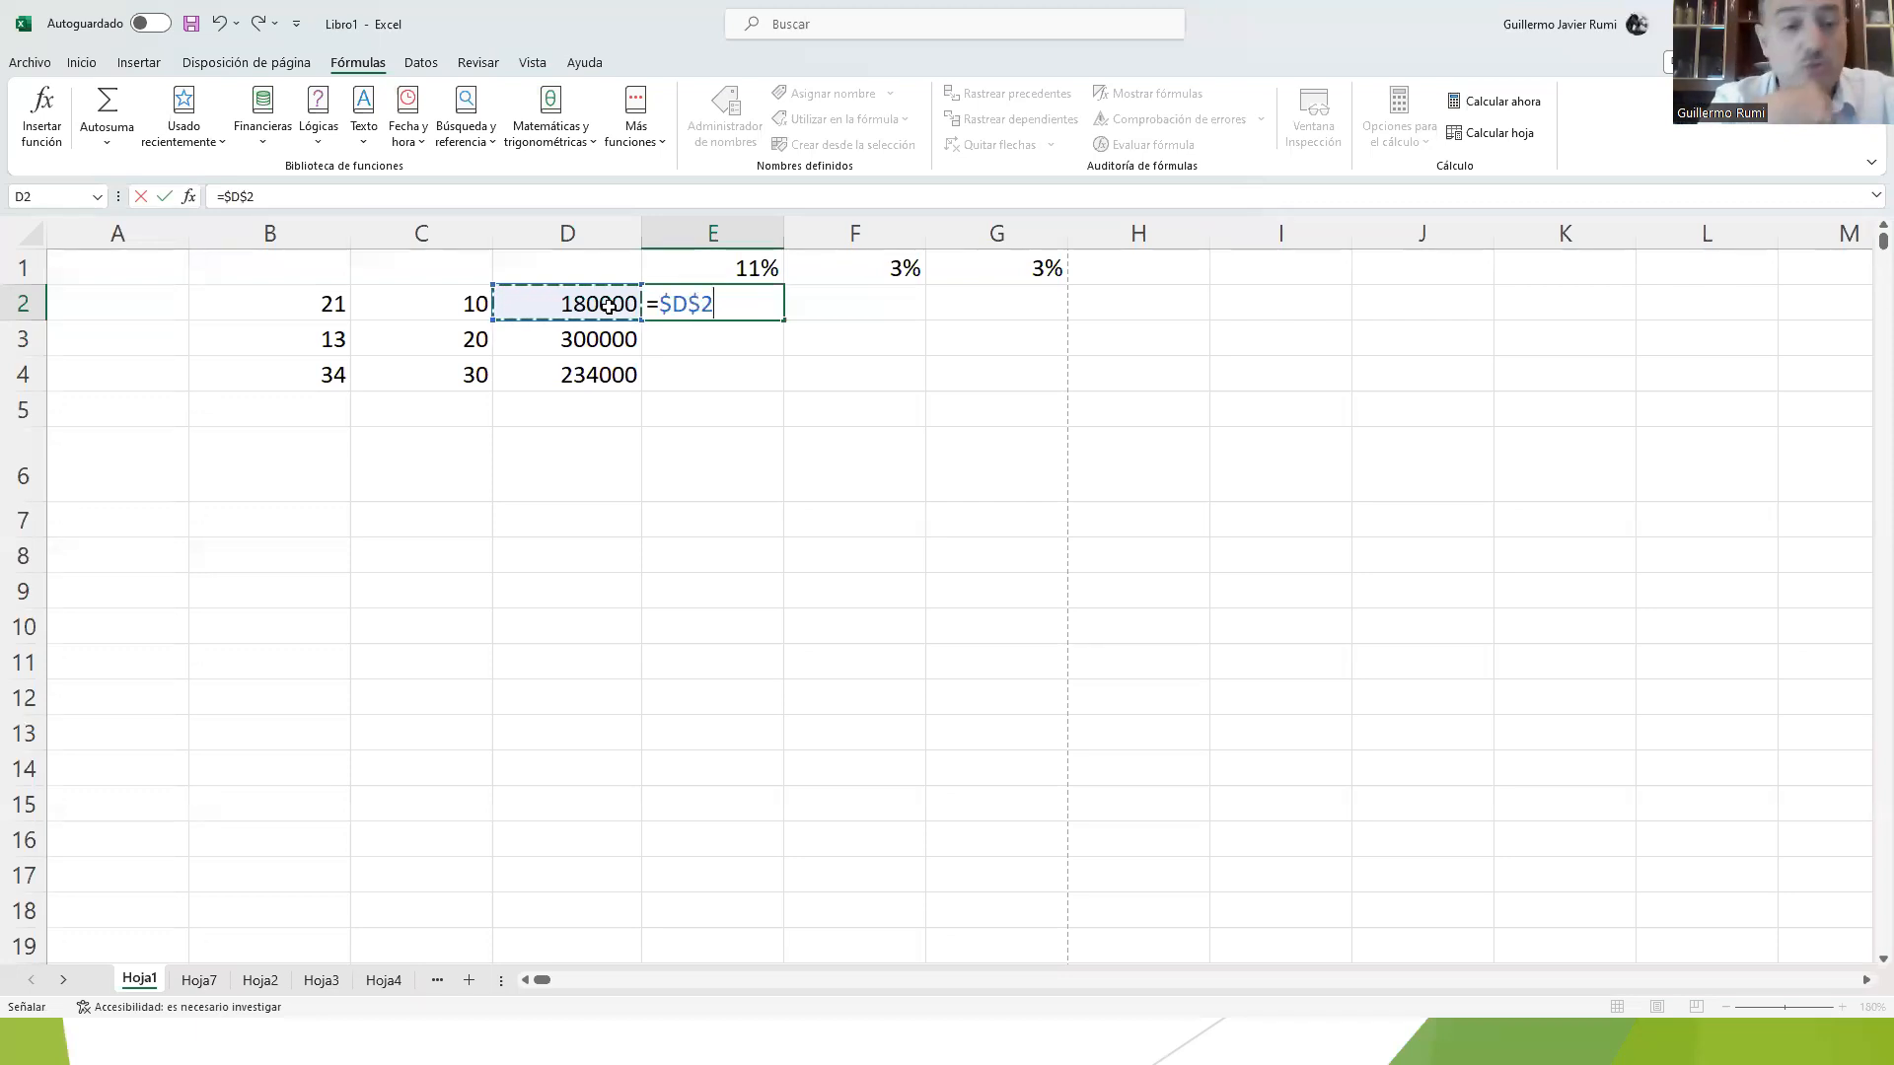
pyautogui.press('F4')
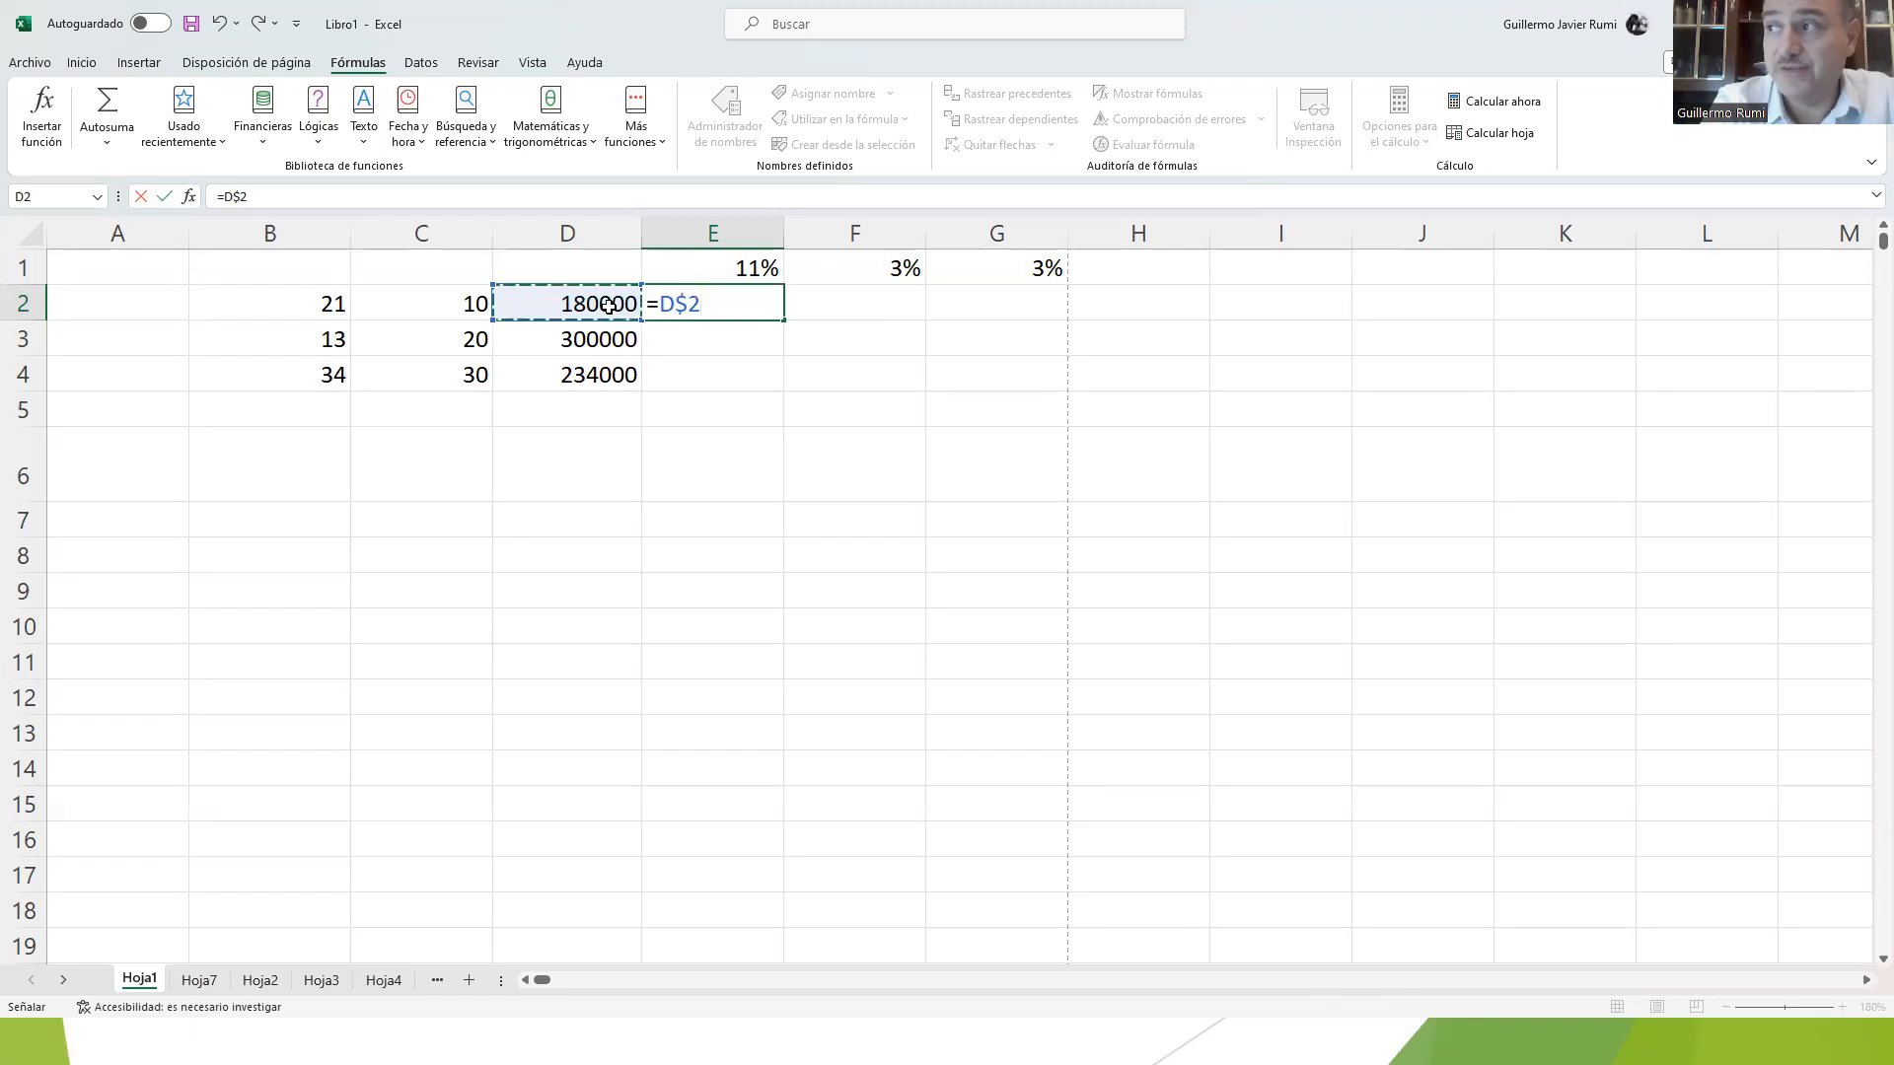
pyautogui.press('F4')
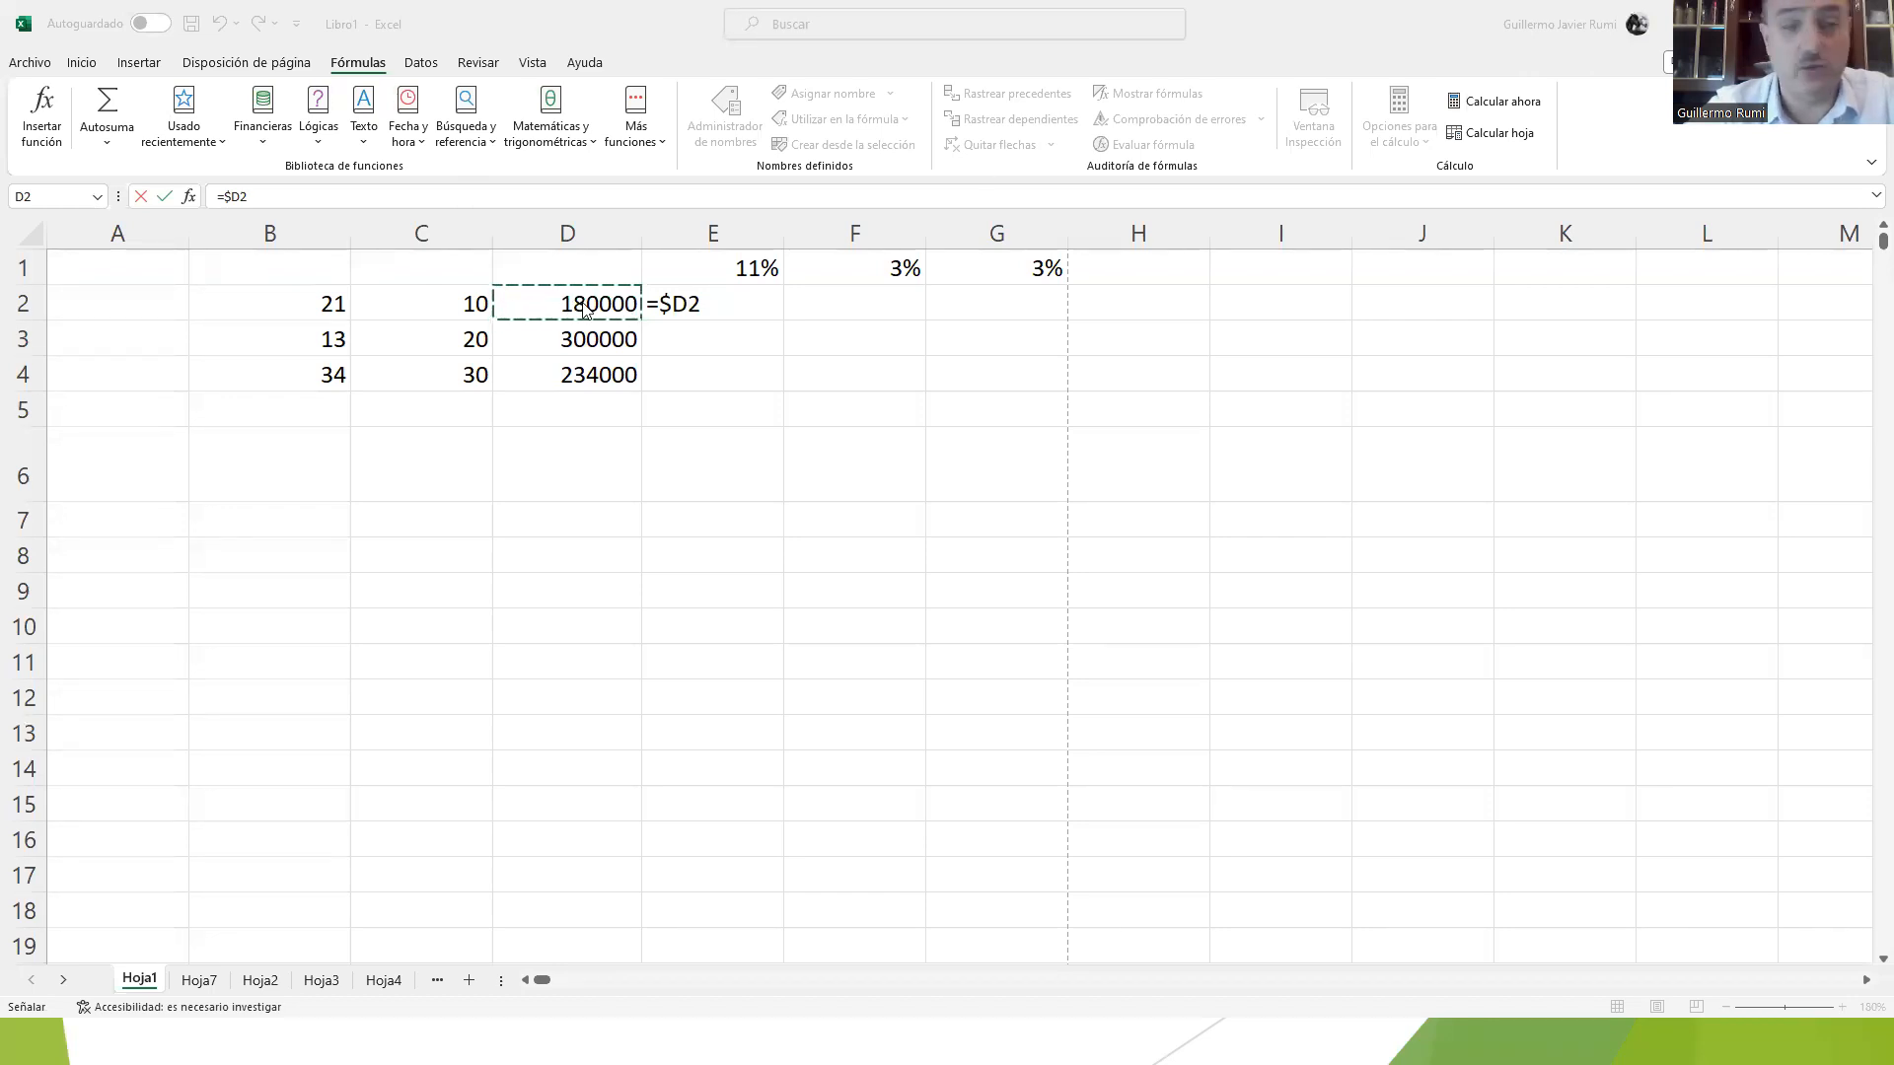
pyautogui.click(709, 296)
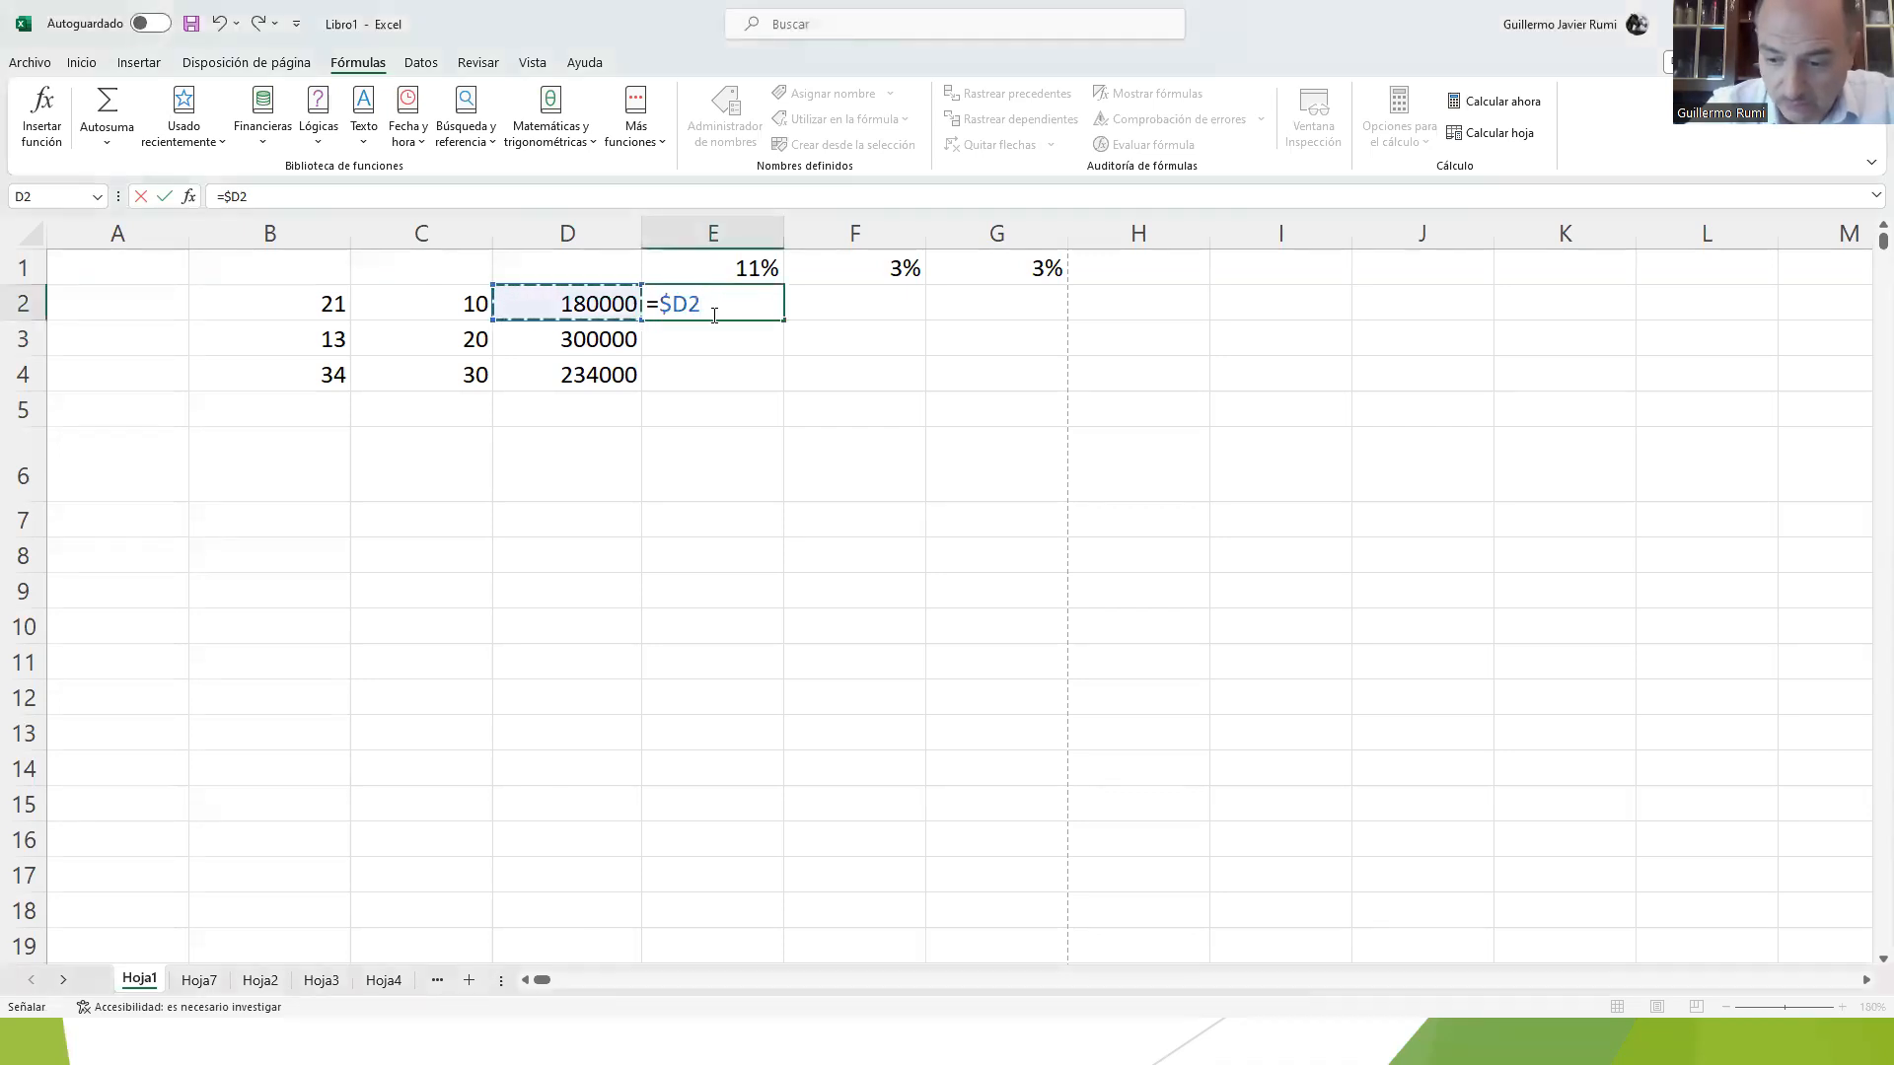
# Step: Complete the E2 formula by multiplying by E1 with only the row fixed, giving =$D2*E$1
pyautogui.write('*')
pyautogui.click(721, 270)
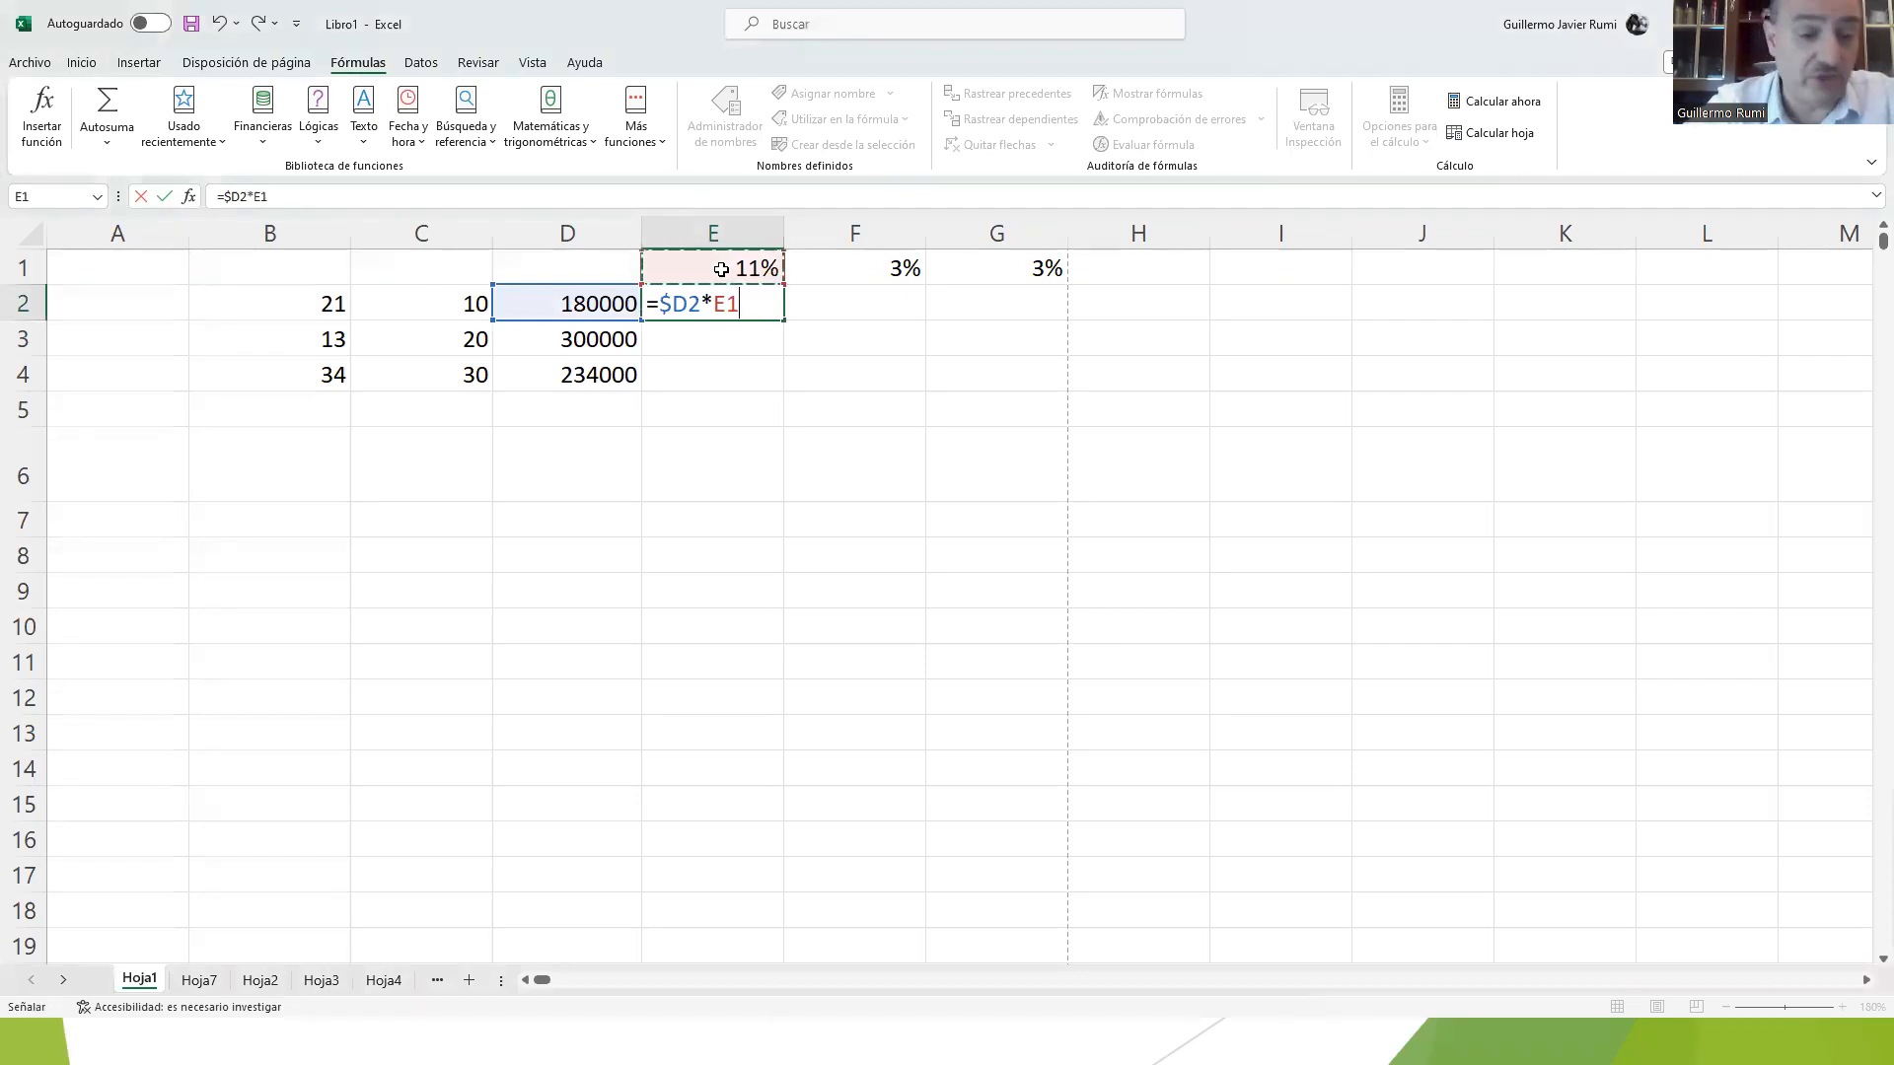
pyautogui.press('F4')
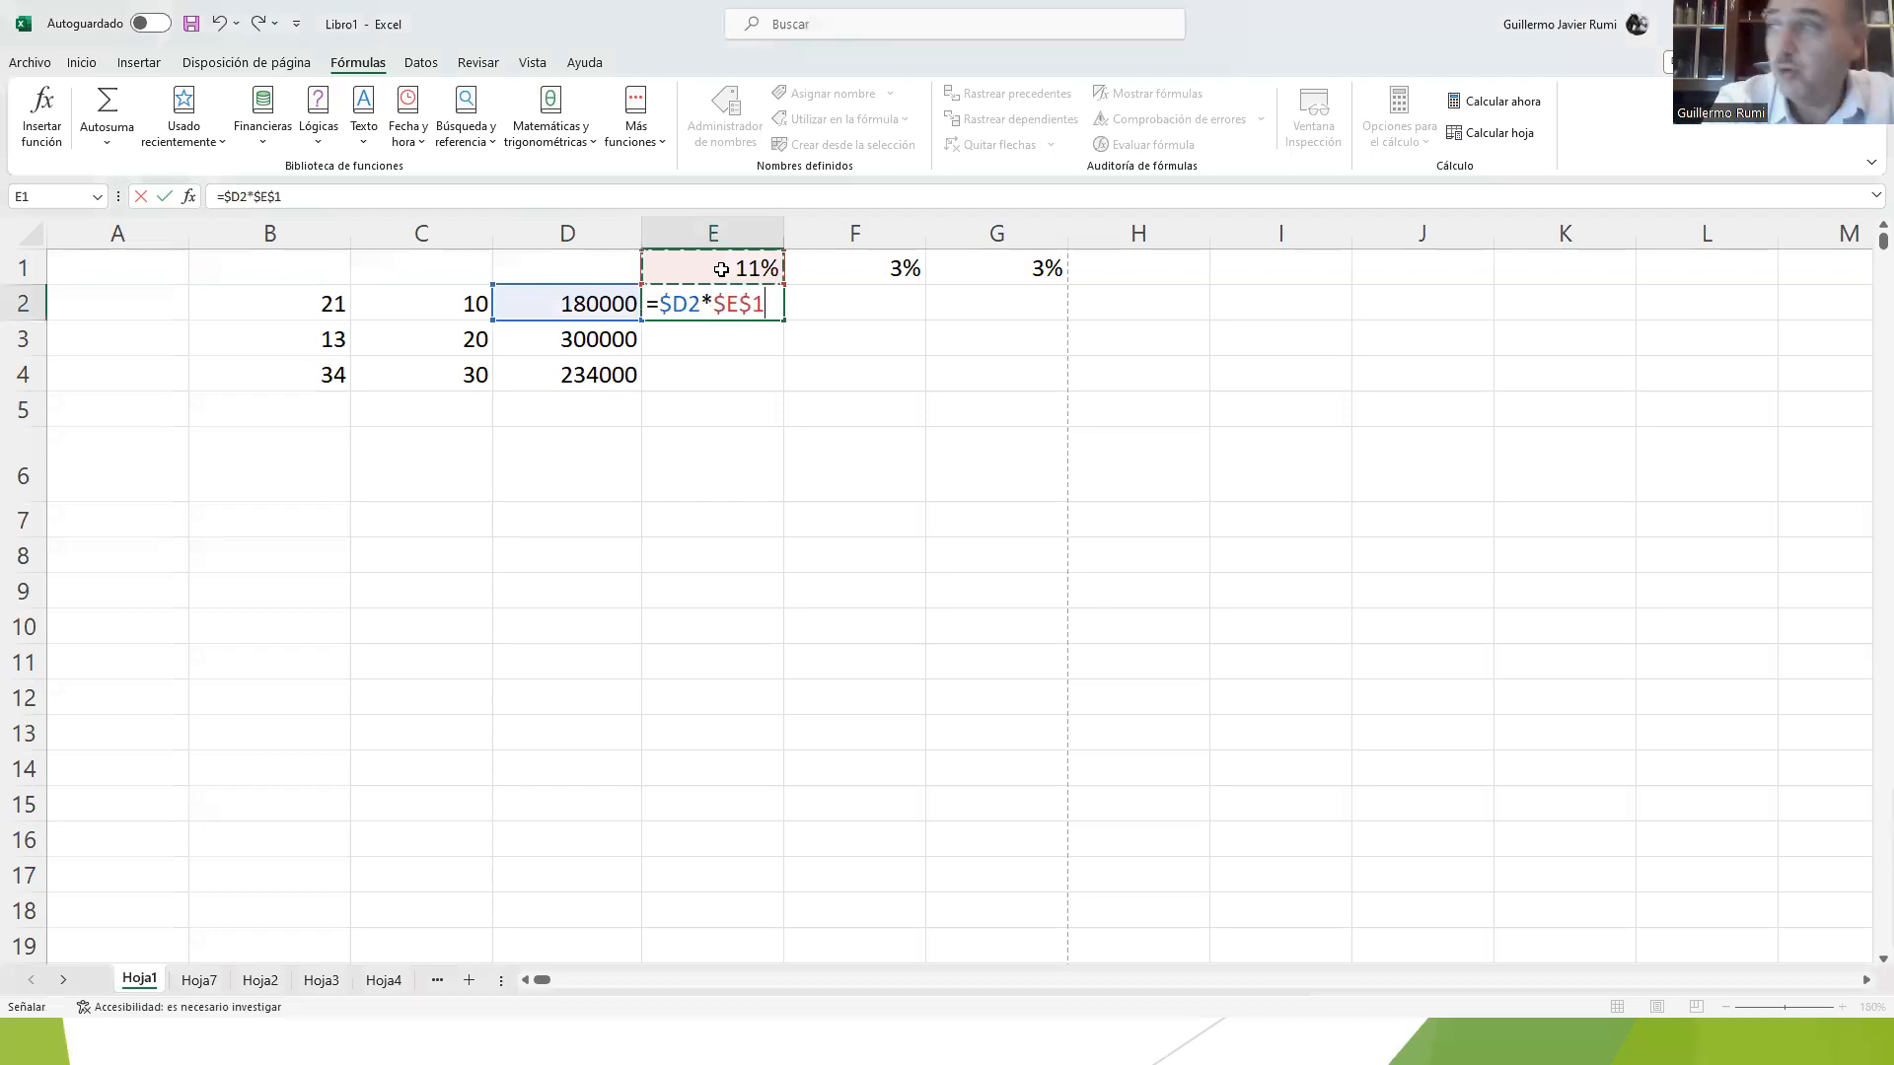
pyautogui.press('F4')
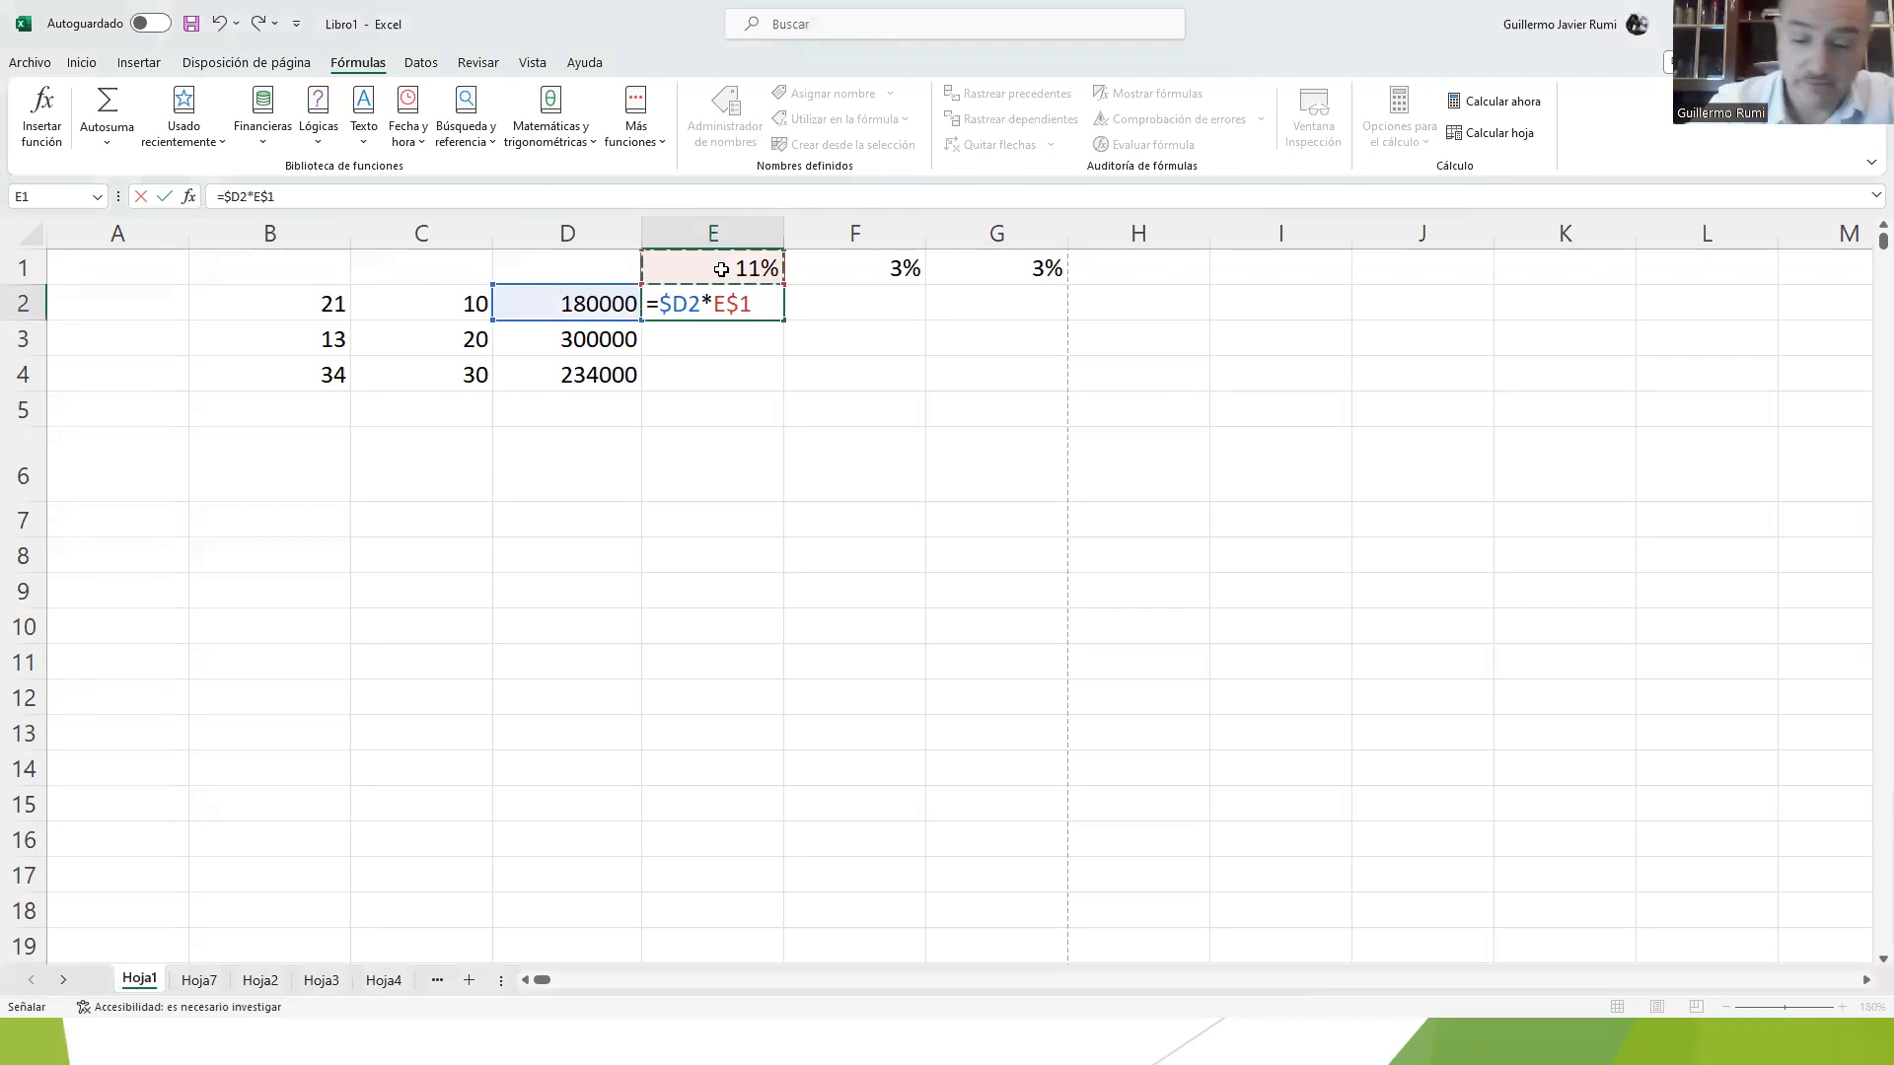
pyautogui.press('Return')
# Step: Fill the mixed-reference formula from E2 across the range E2:G4
pyautogui.click(751, 306)
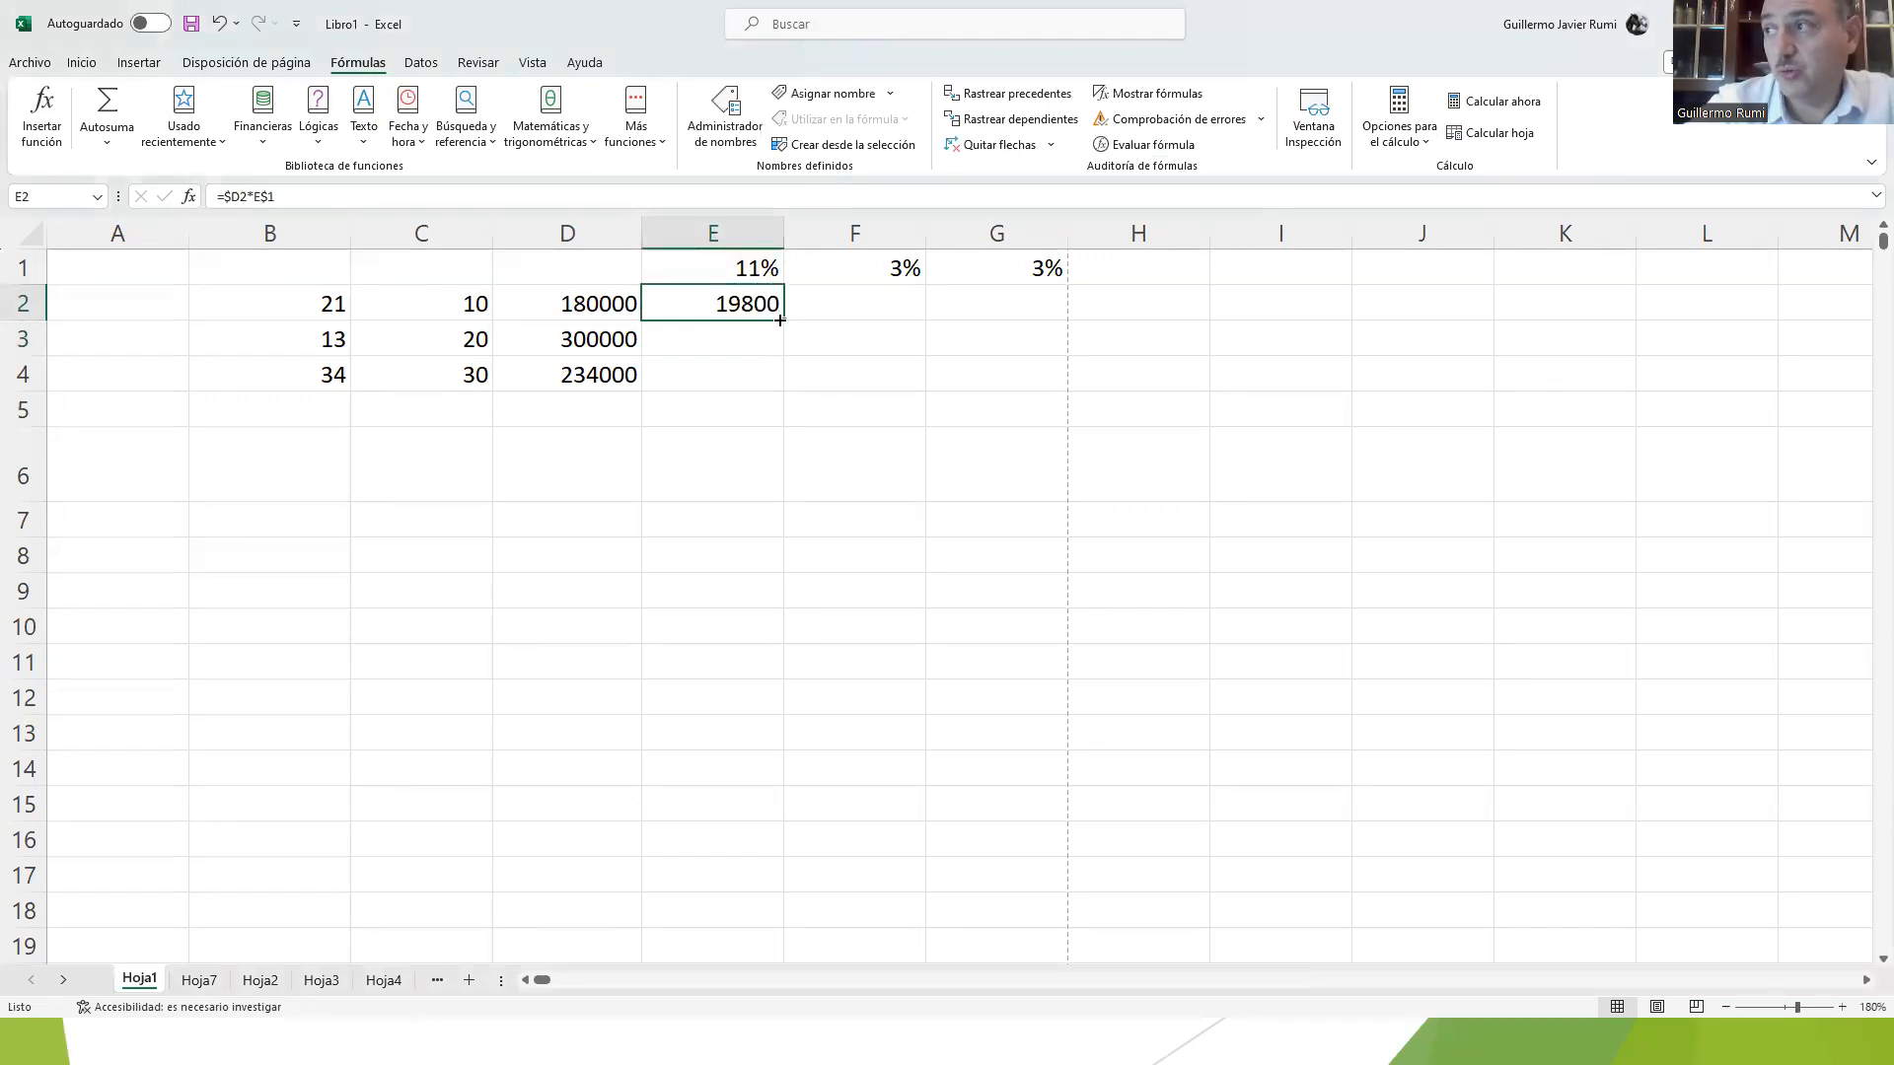
pyautogui.doubleClick(782, 321)
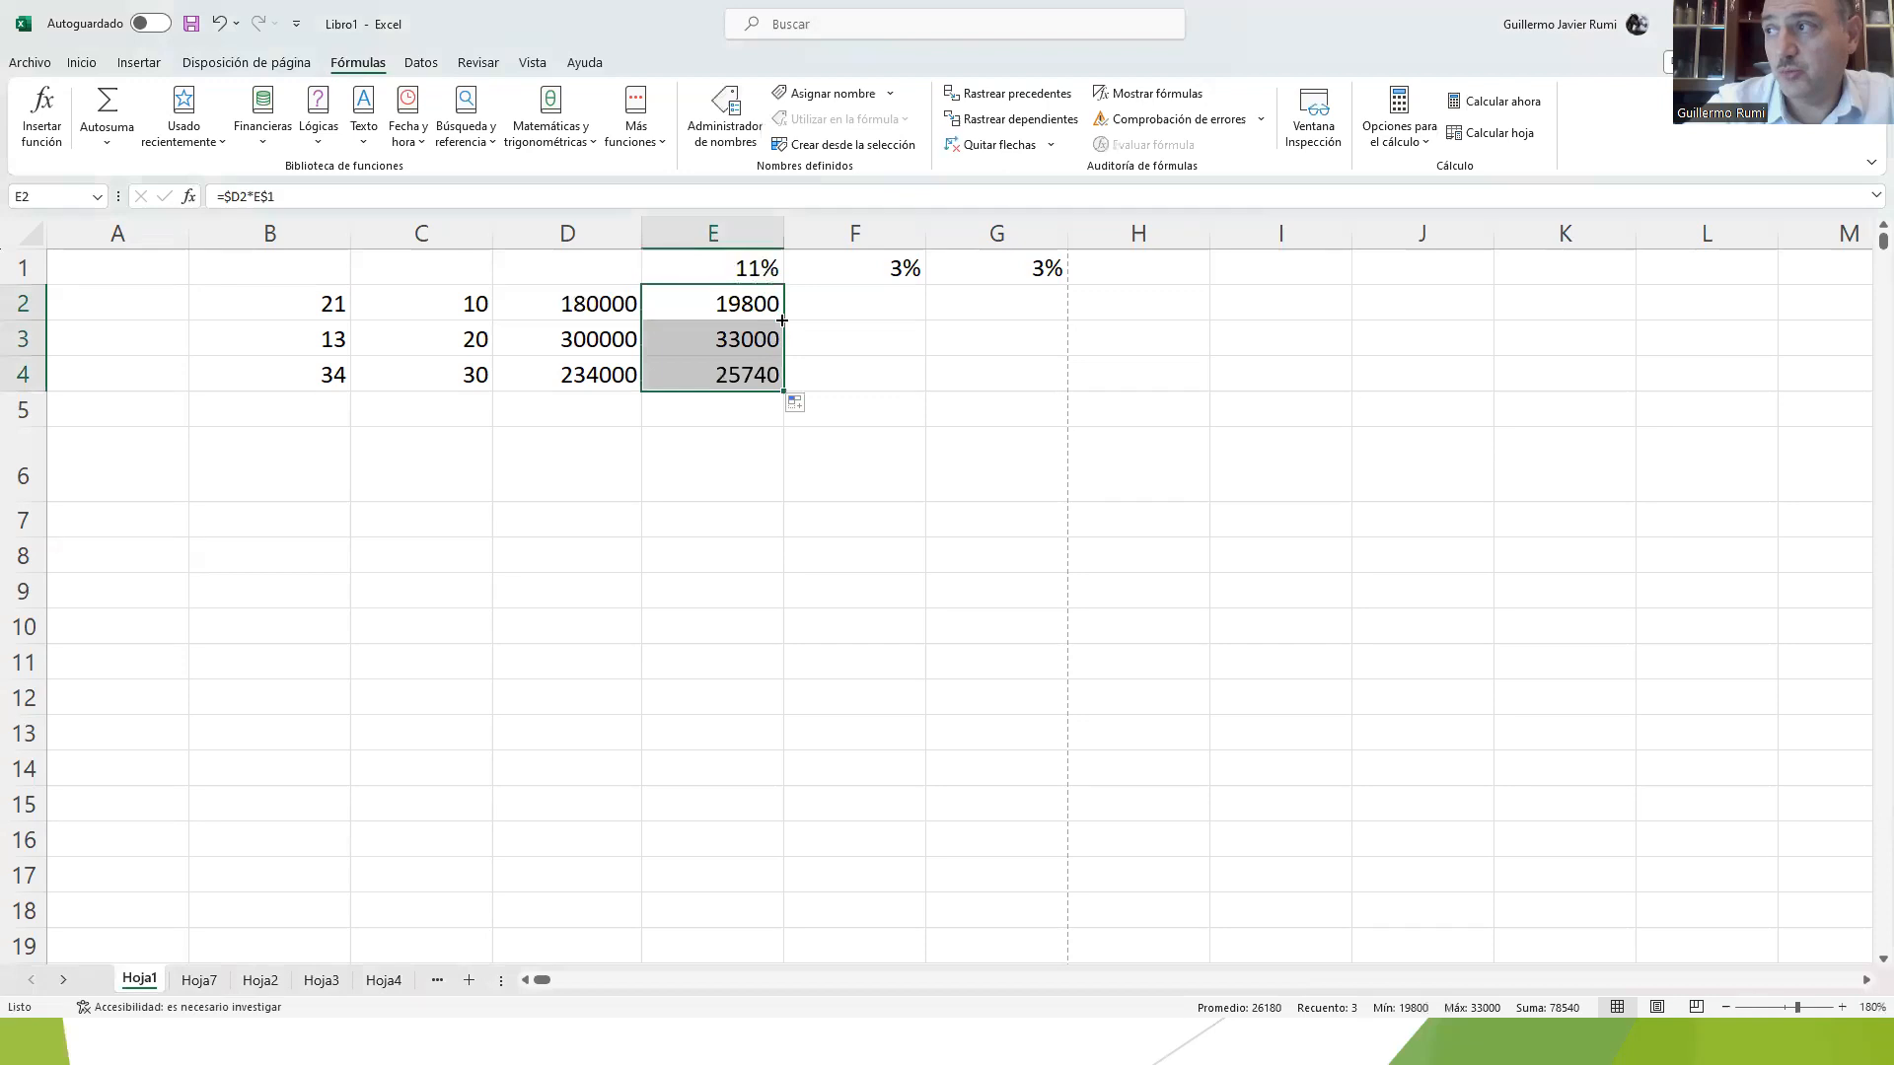
pyautogui.hotkey('ctrl', 'z')
pyautogui.moveTo(783, 321); pyautogui.dragTo(1029, 392)
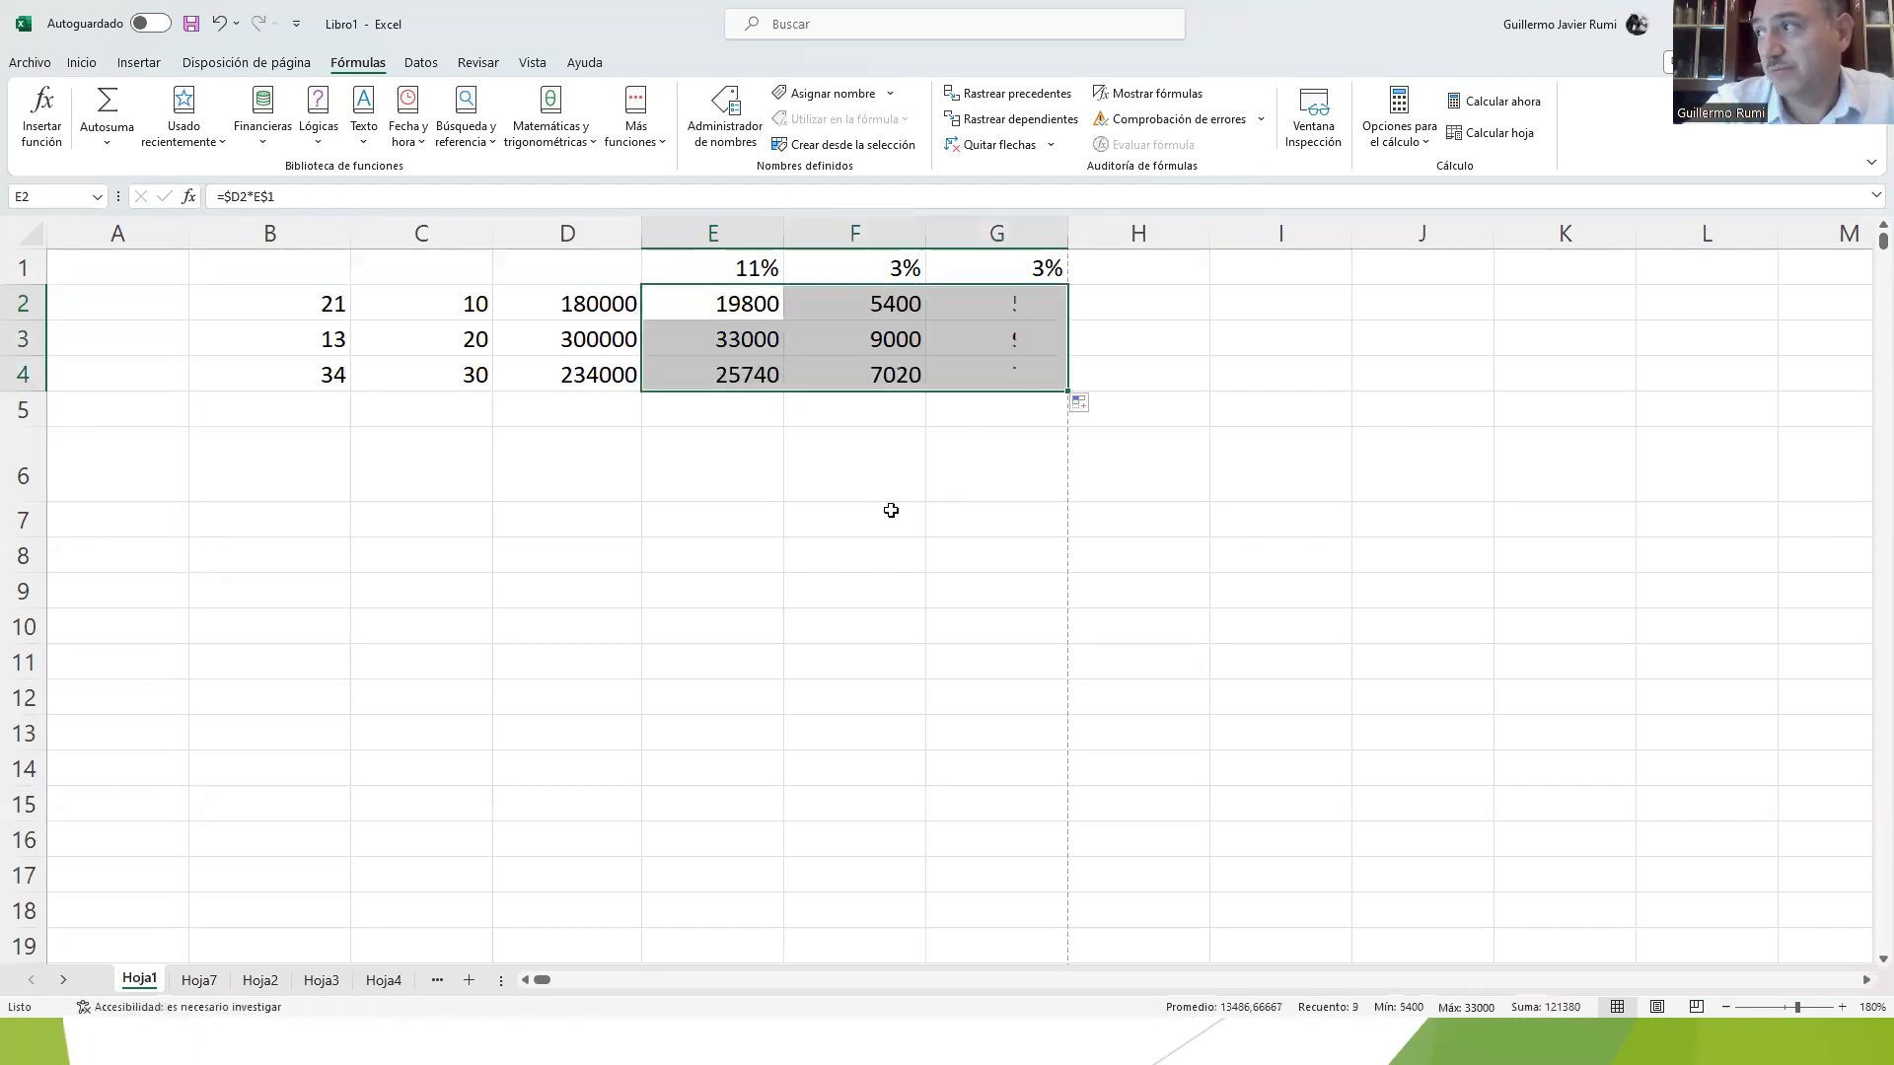
# Step: Inspect the copied formula in G3 to see which cells its mixed references point to
pyautogui.click(976, 342)
pyautogui.doubleClick(980, 342)
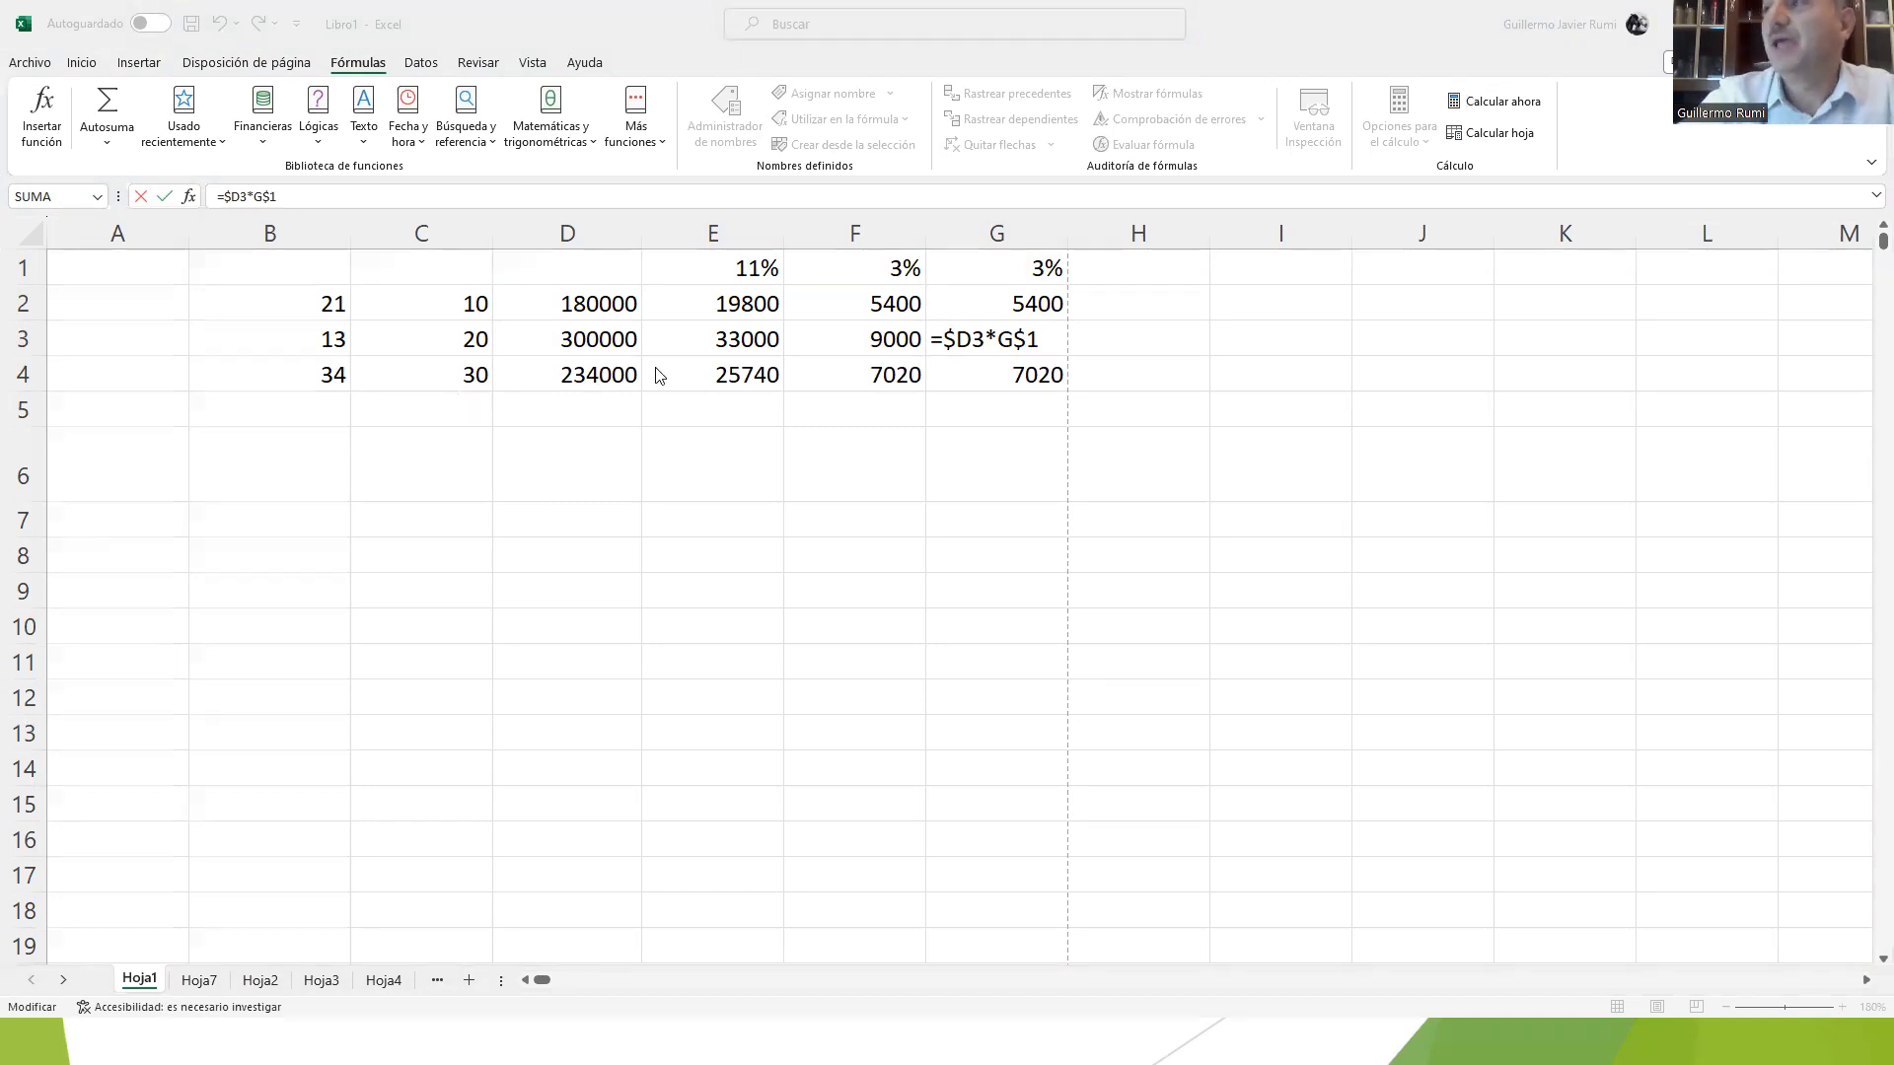
pyautogui.click(690, 331)
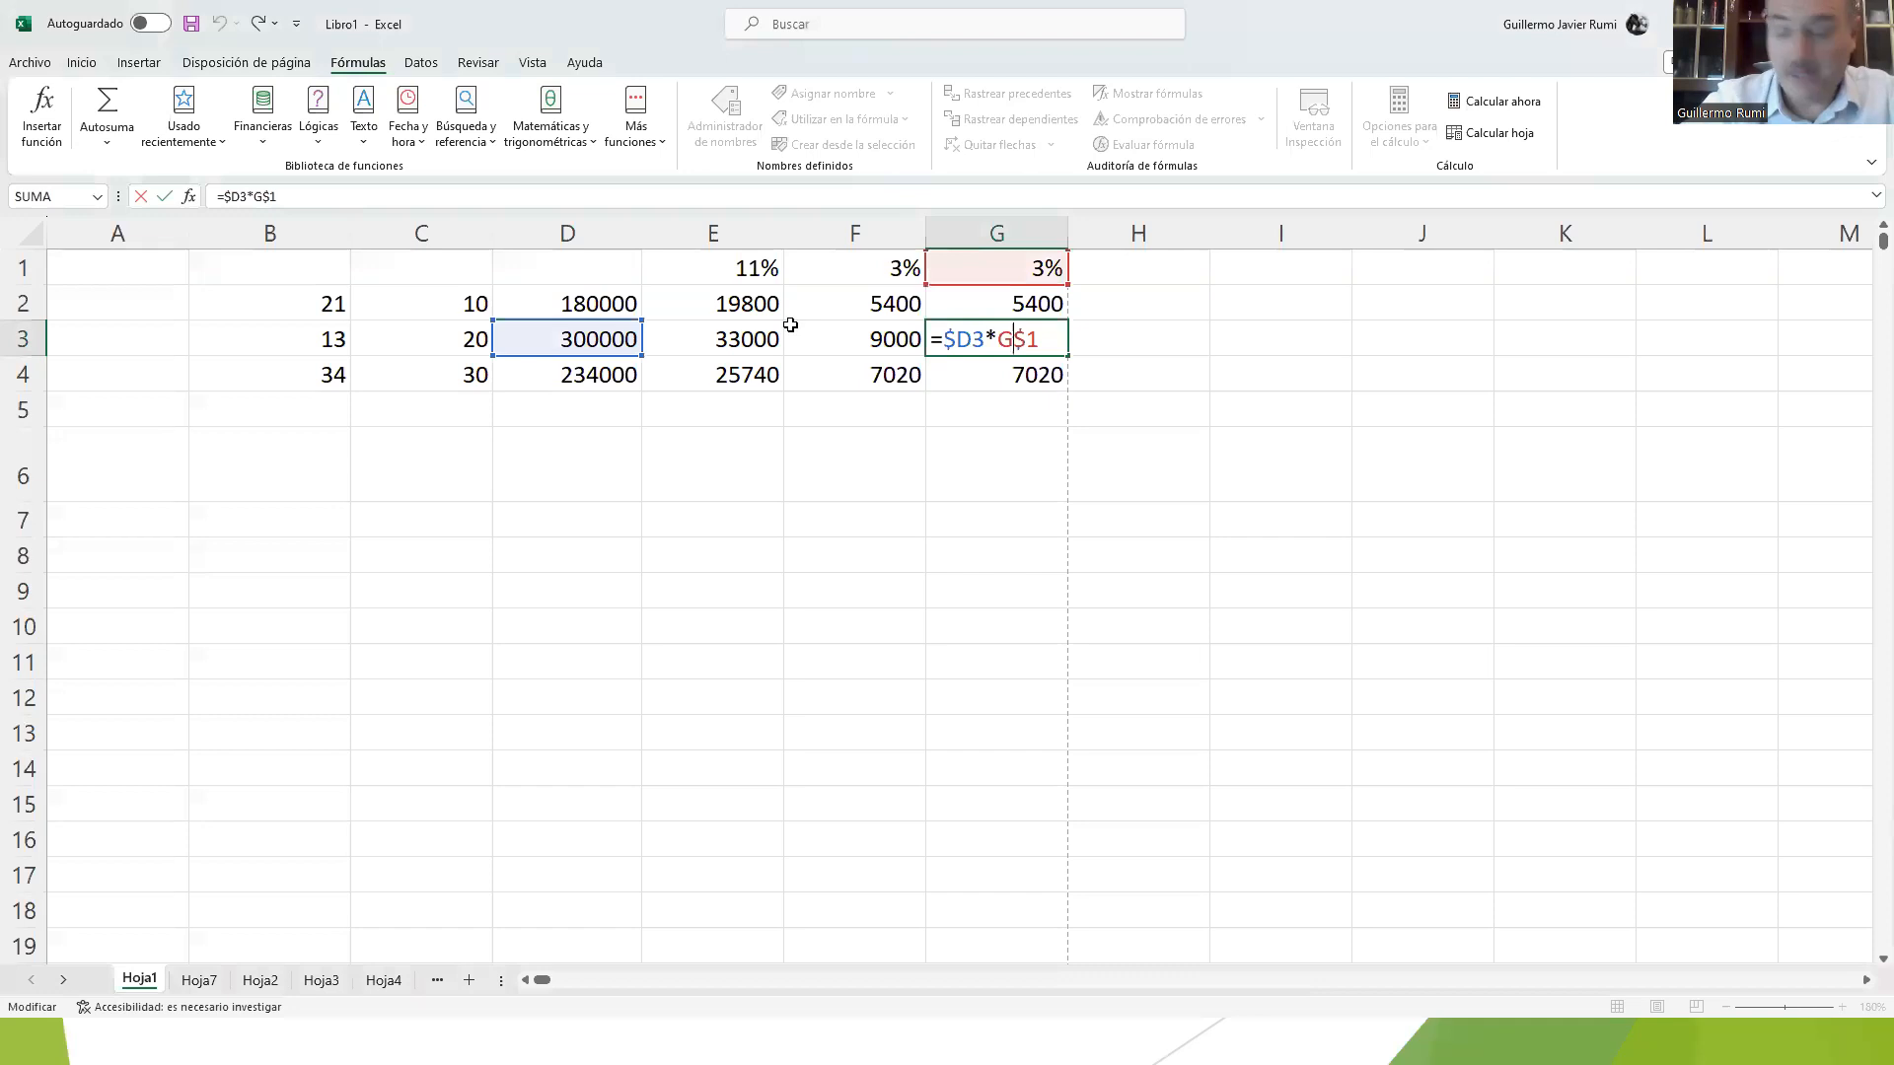
pyautogui.press('Return')
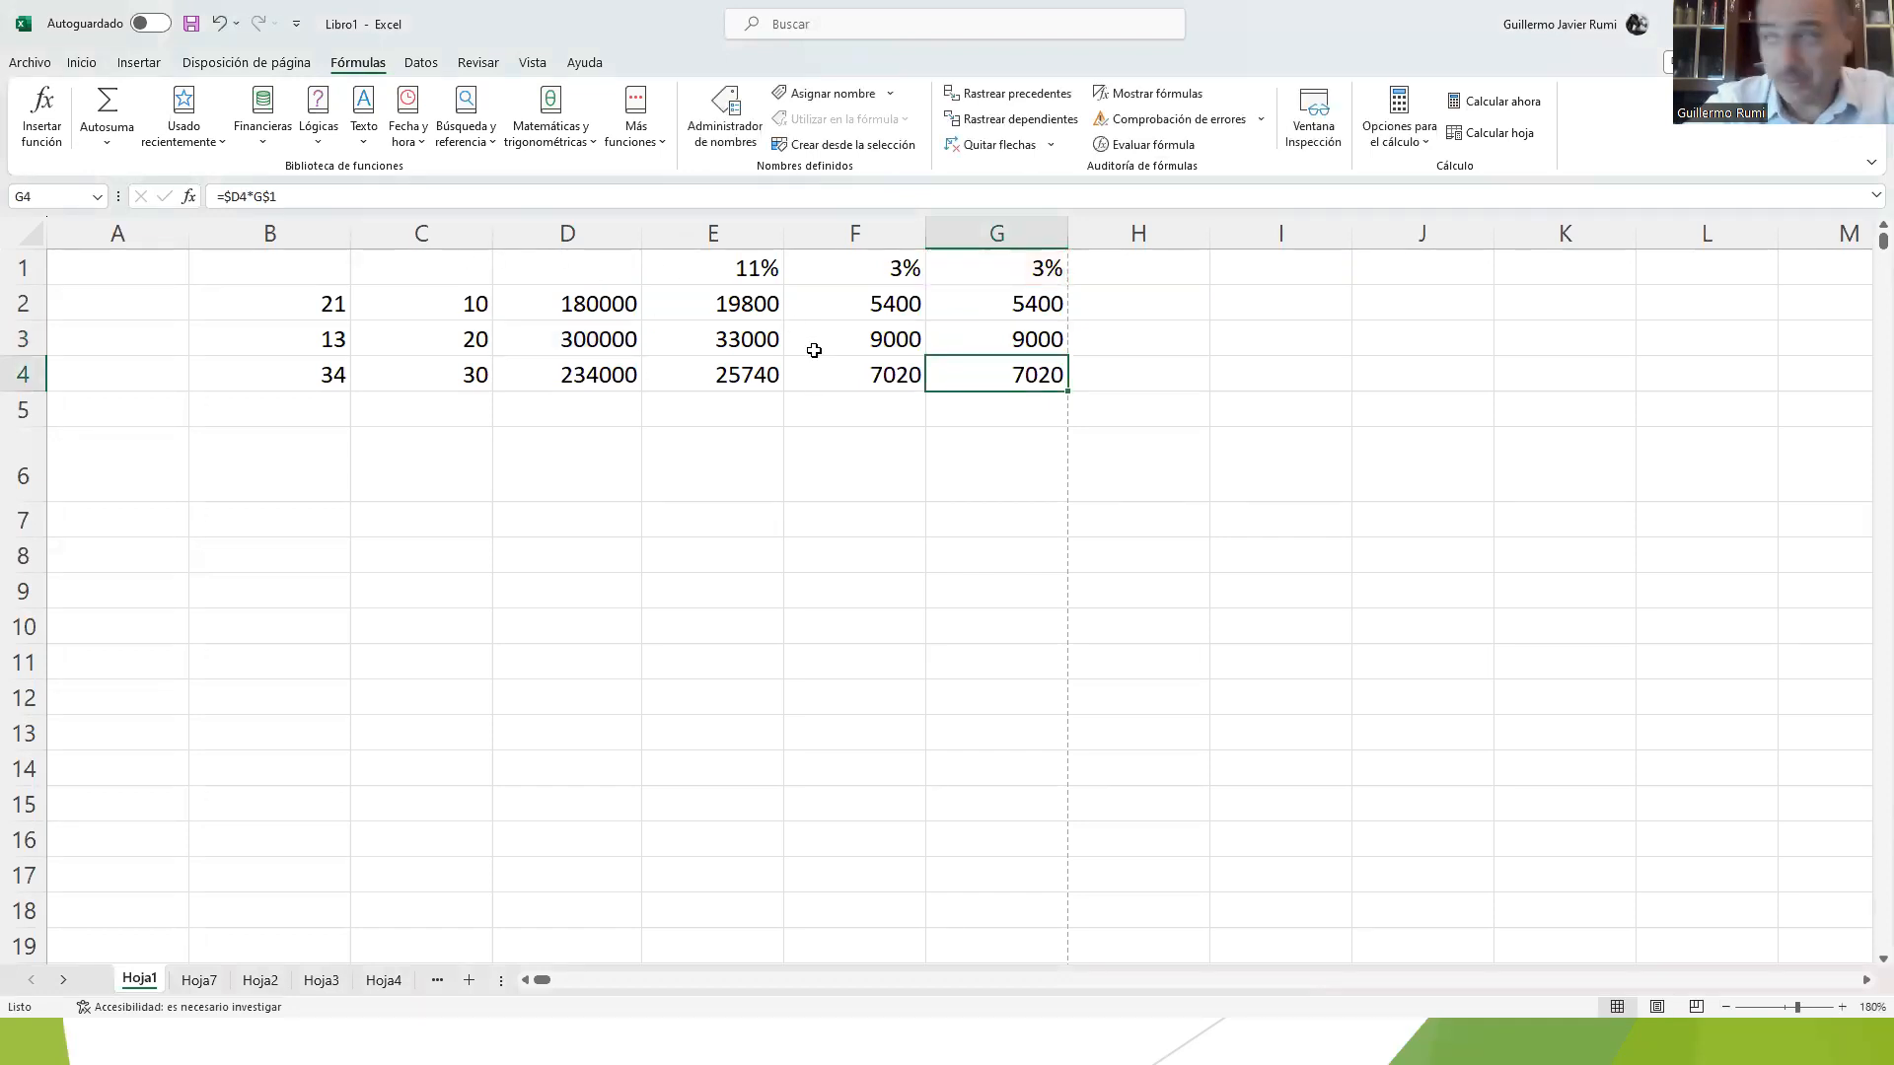
# Step: Review the filled range E2:G4 and inspect which cells the mixed-reference formula in E2 points to
pyautogui.moveTo(745, 306); pyautogui.dragTo(1004, 384)
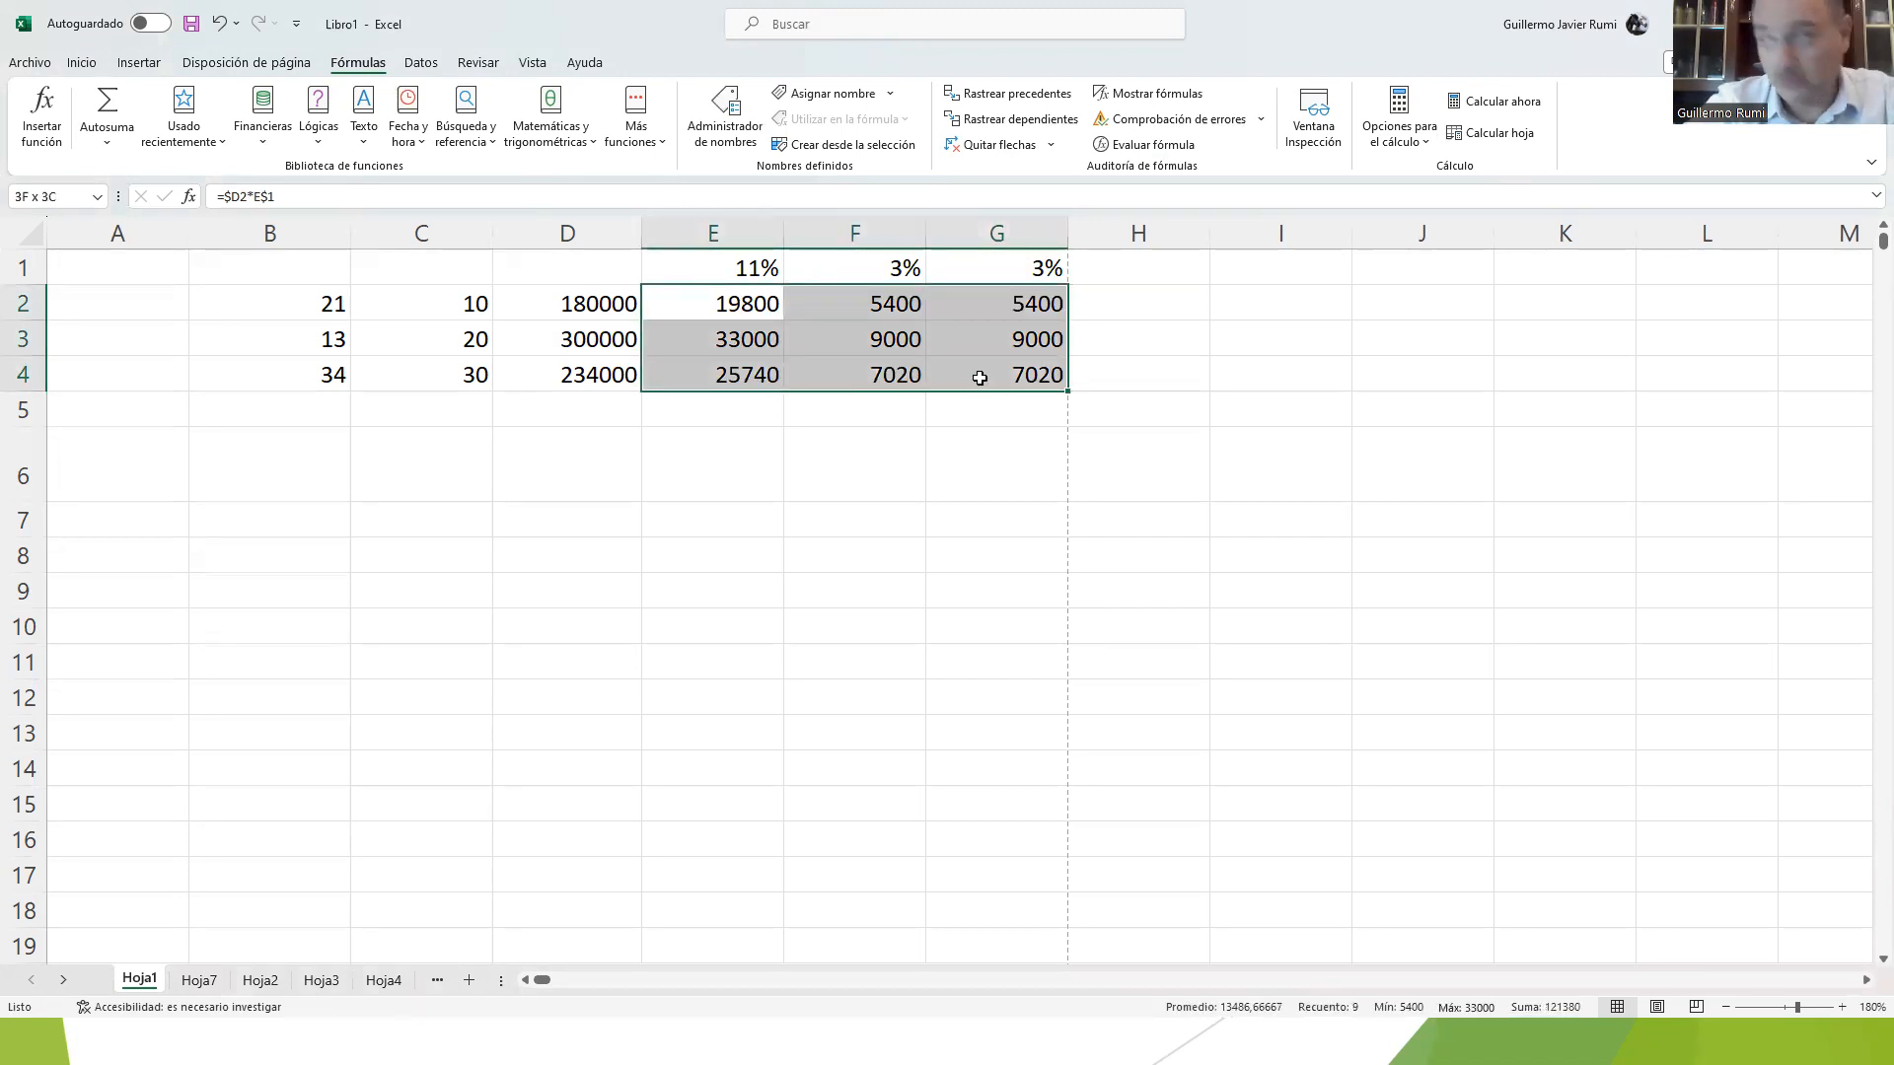
pyautogui.click(754, 314)
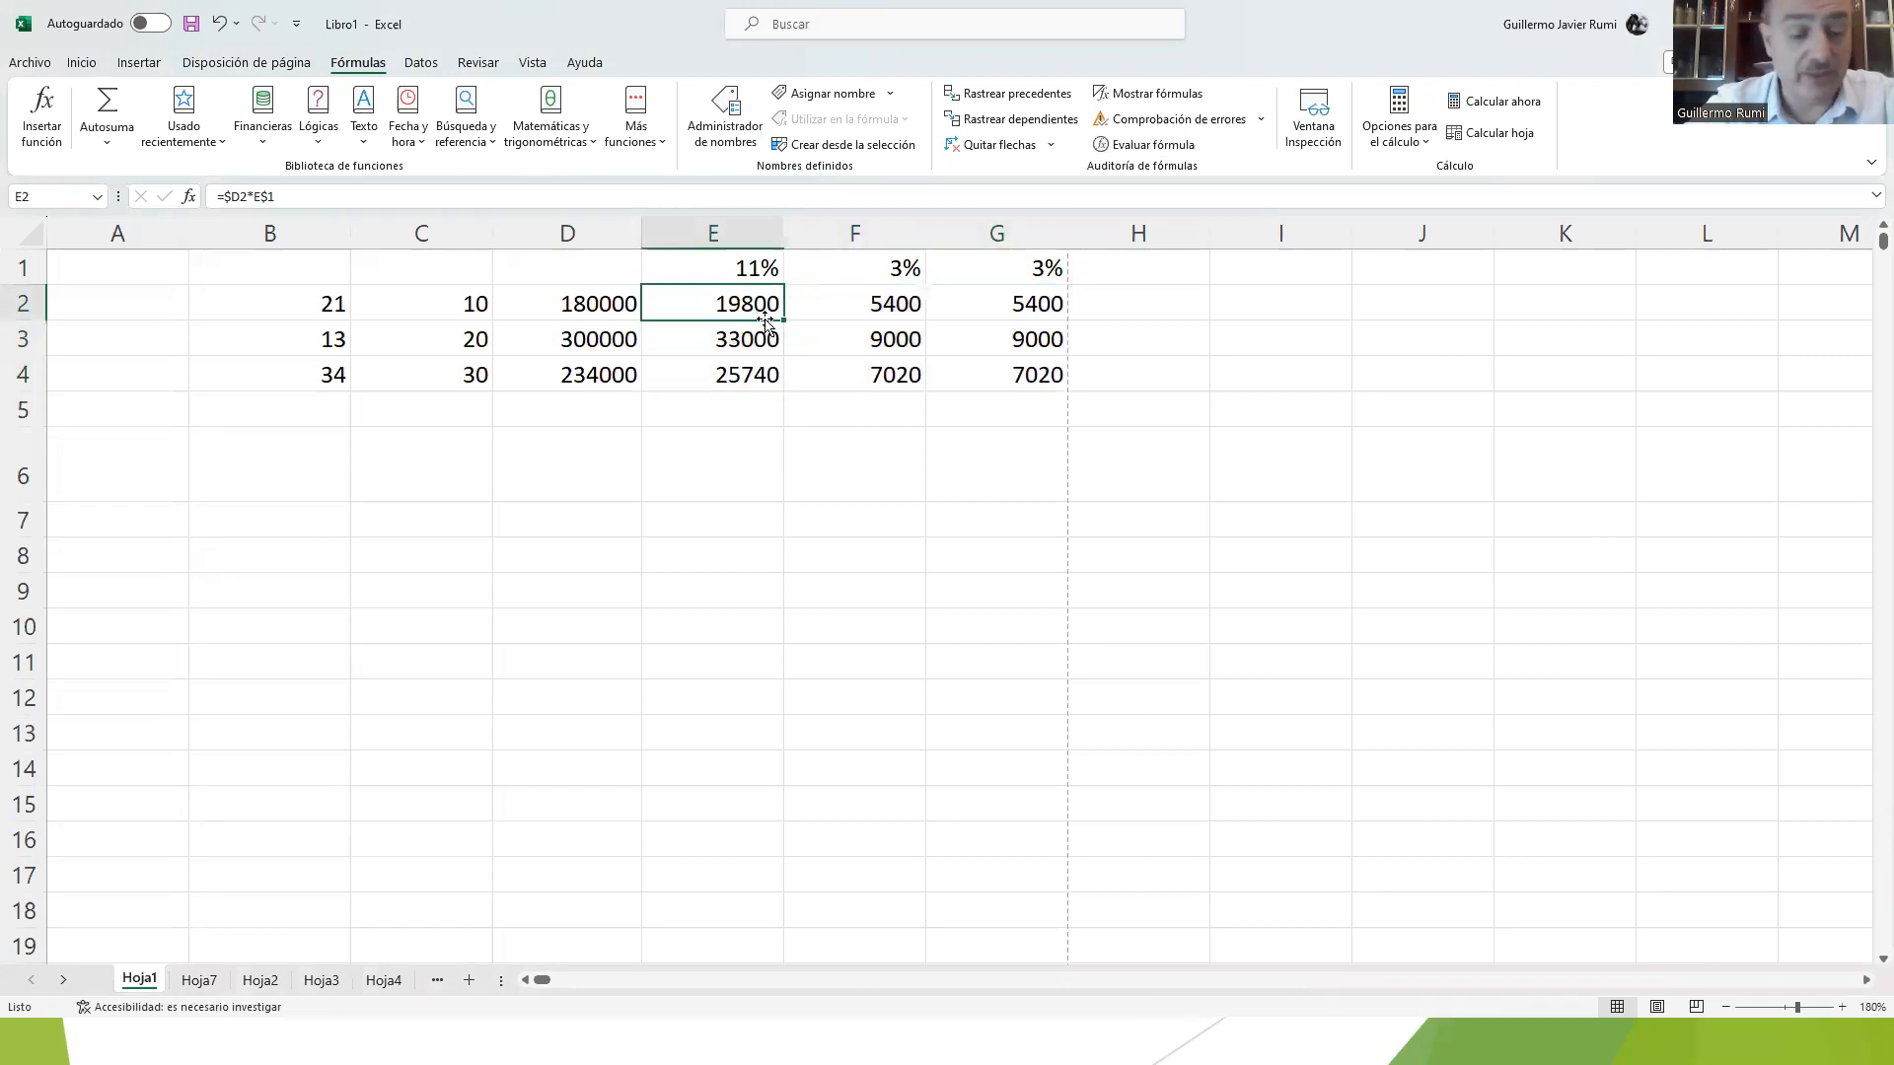
pyautogui.doubleClick(766, 316)
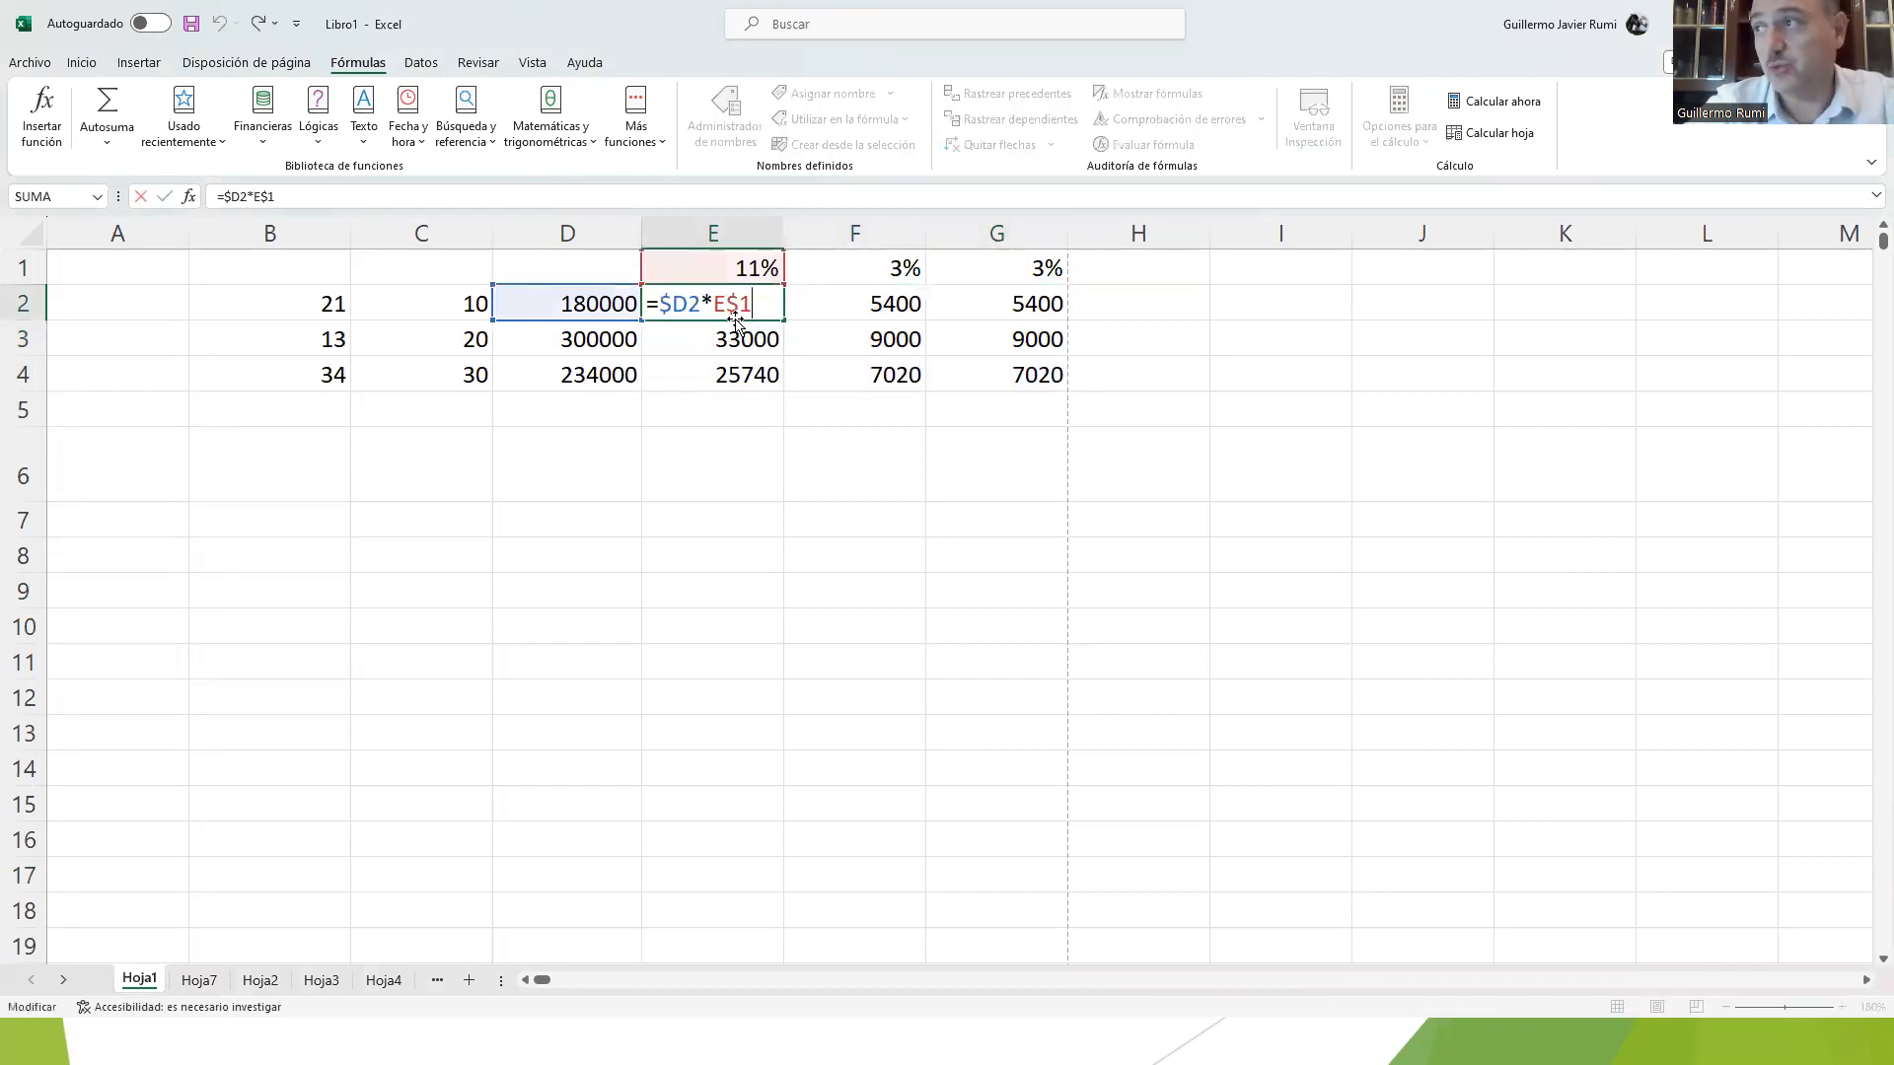
pyautogui.press('Escape')
# Step: Replace the E2 formula with D2 multiplied by an absolute reference to E1, =D2*$E$1
pyautogui.write('=')
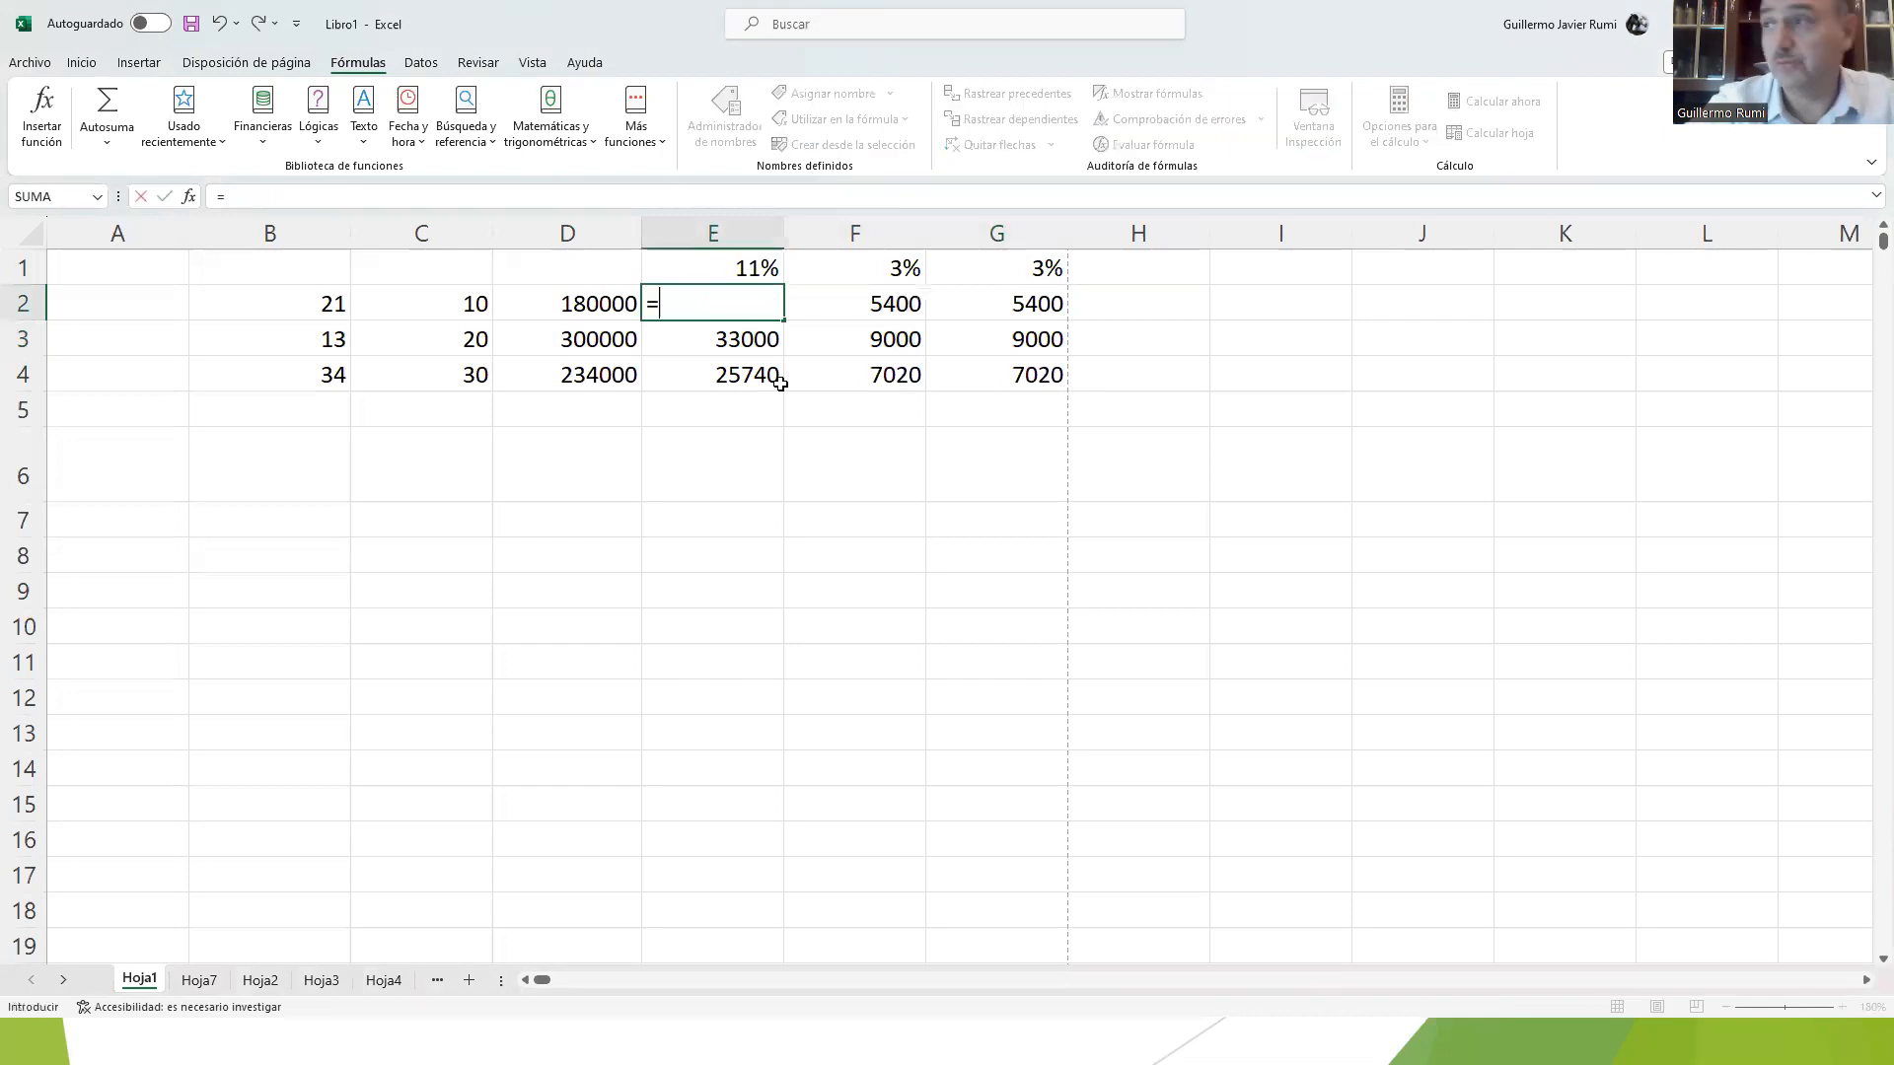
pyautogui.press('Left')
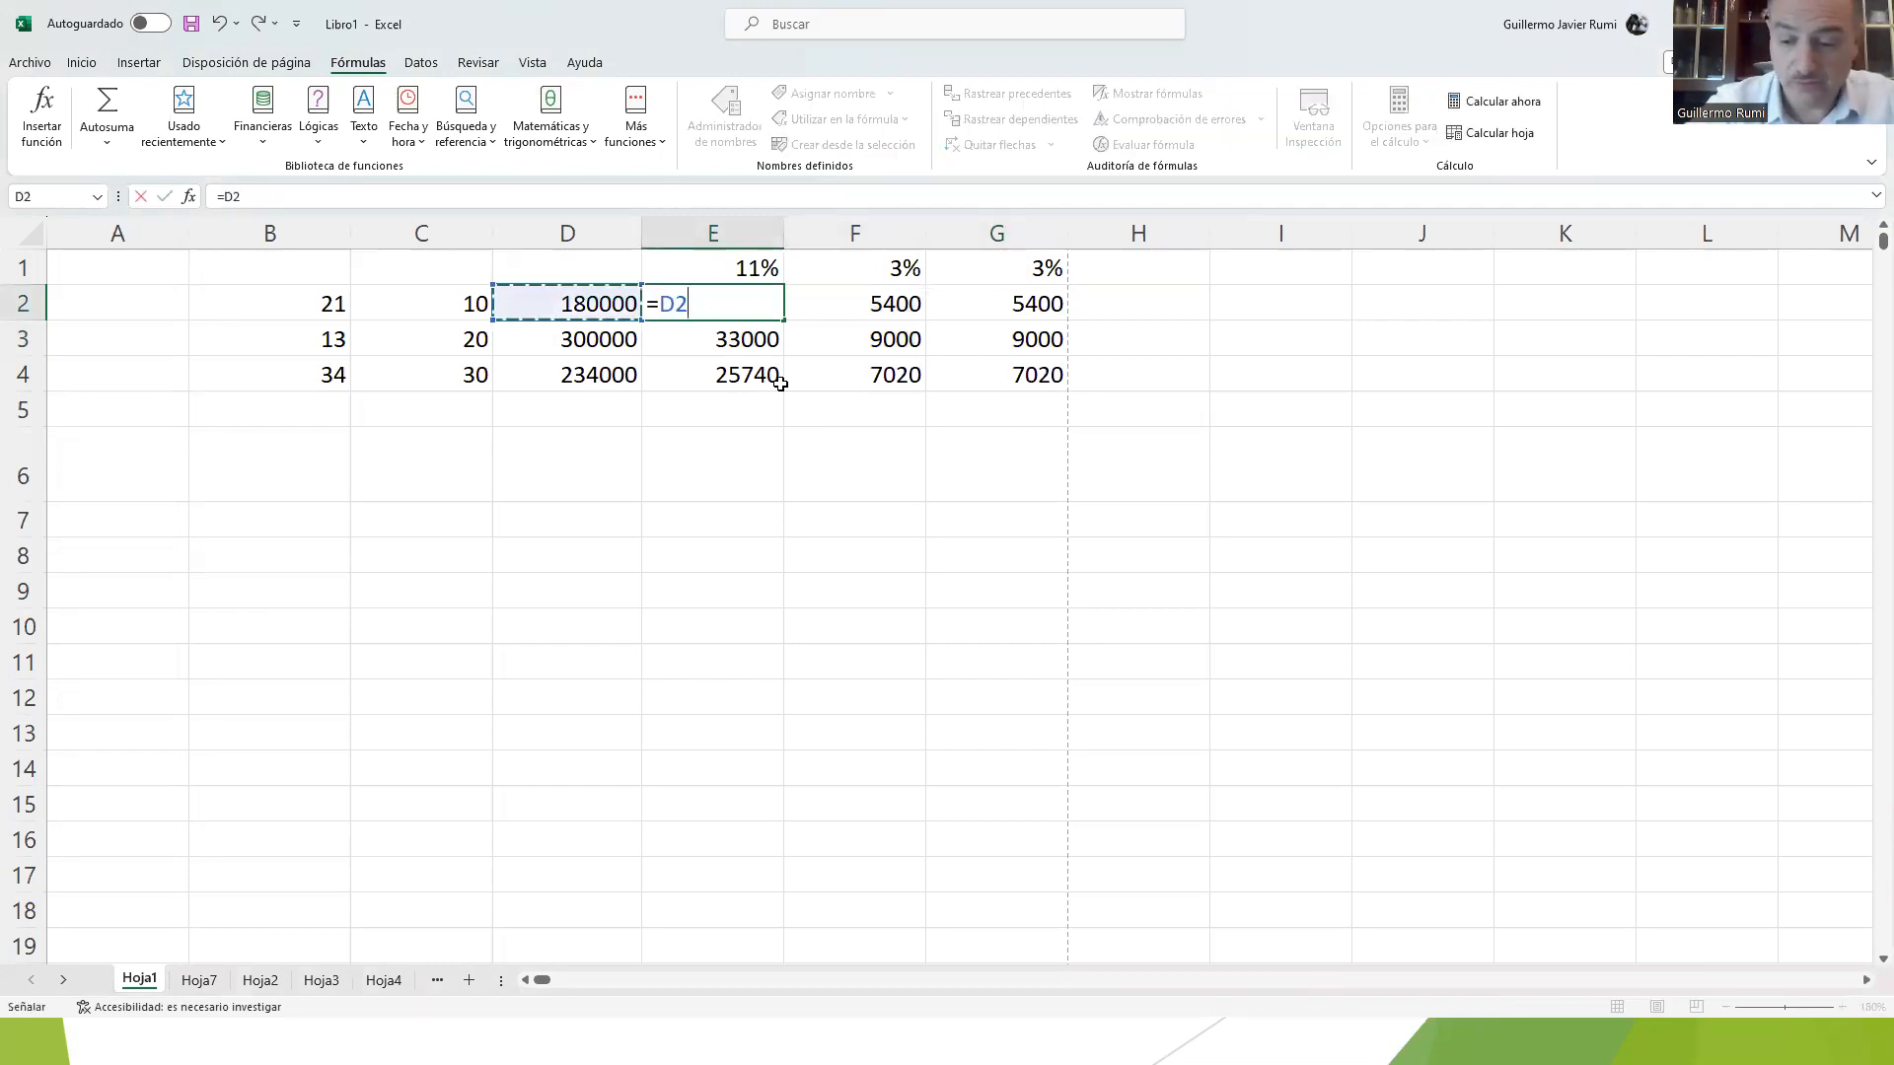
pyautogui.write('*')
pyautogui.click(723, 260)
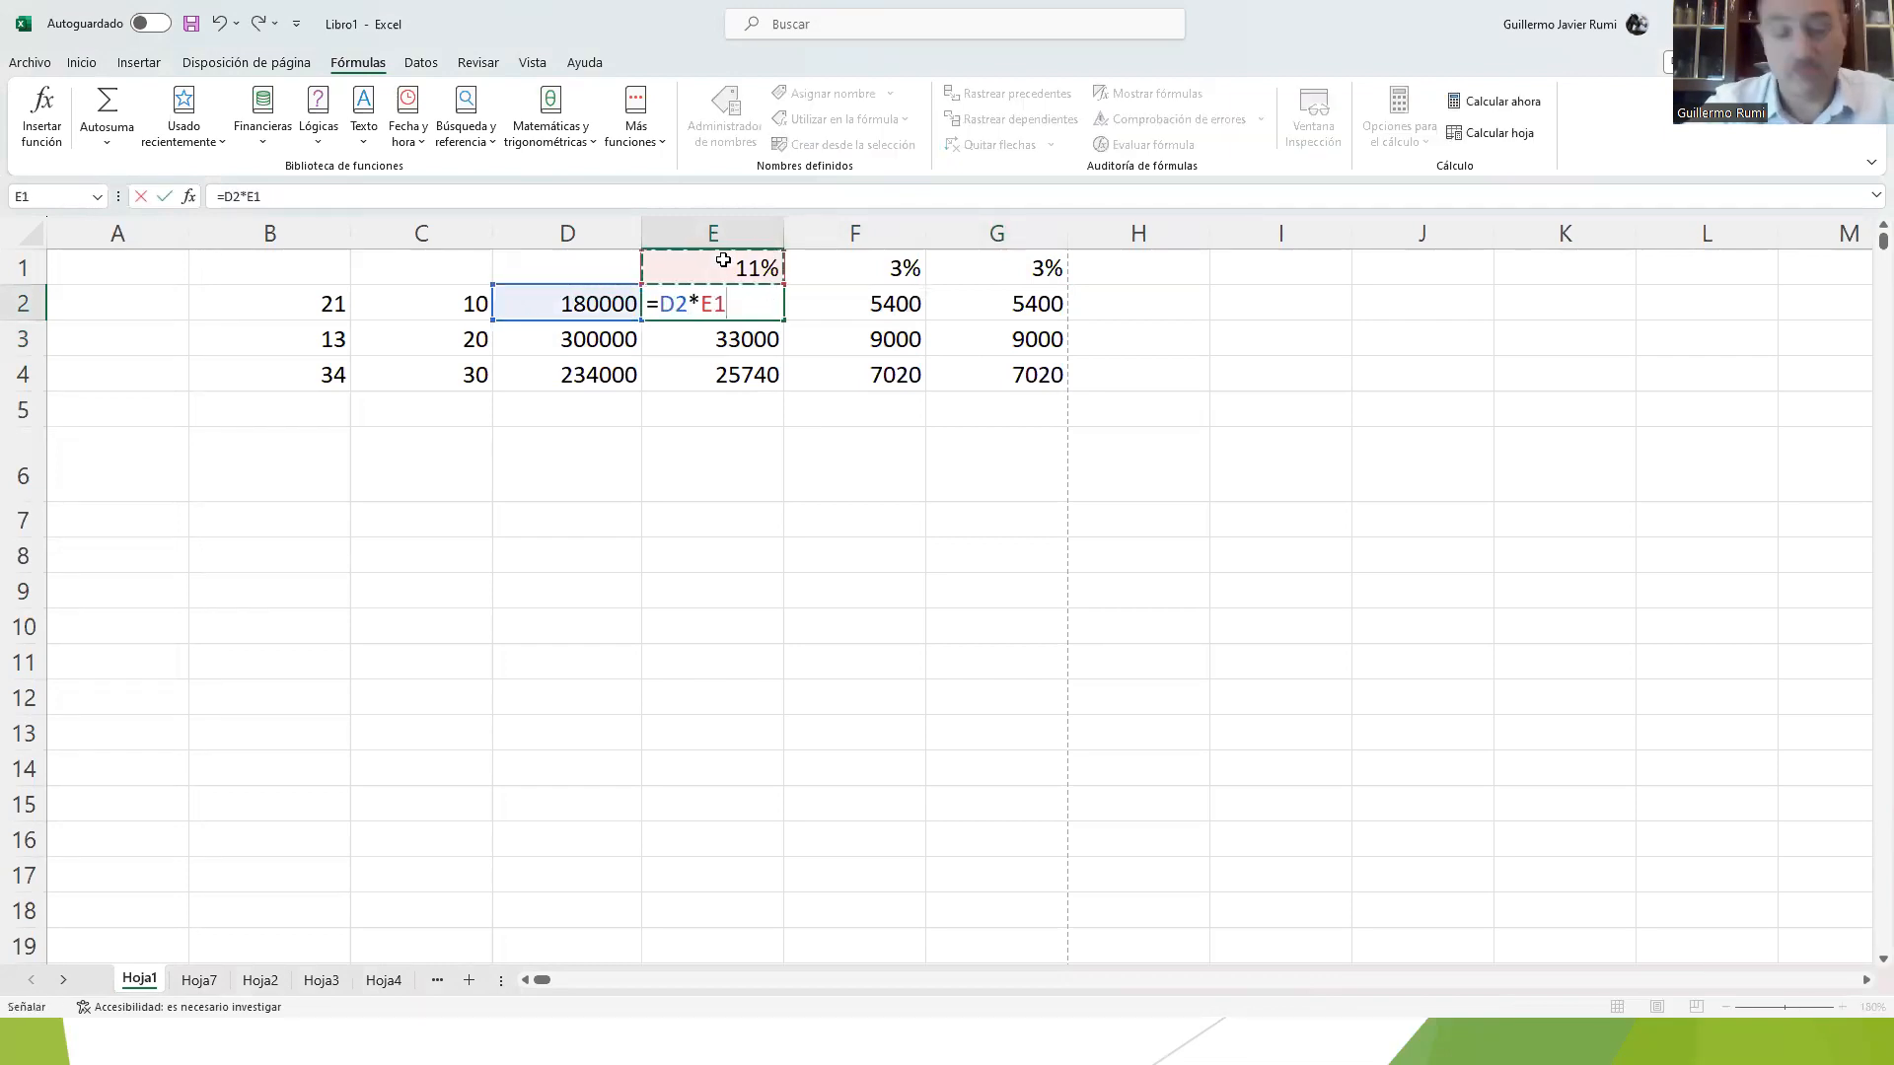
pyautogui.press('F4')
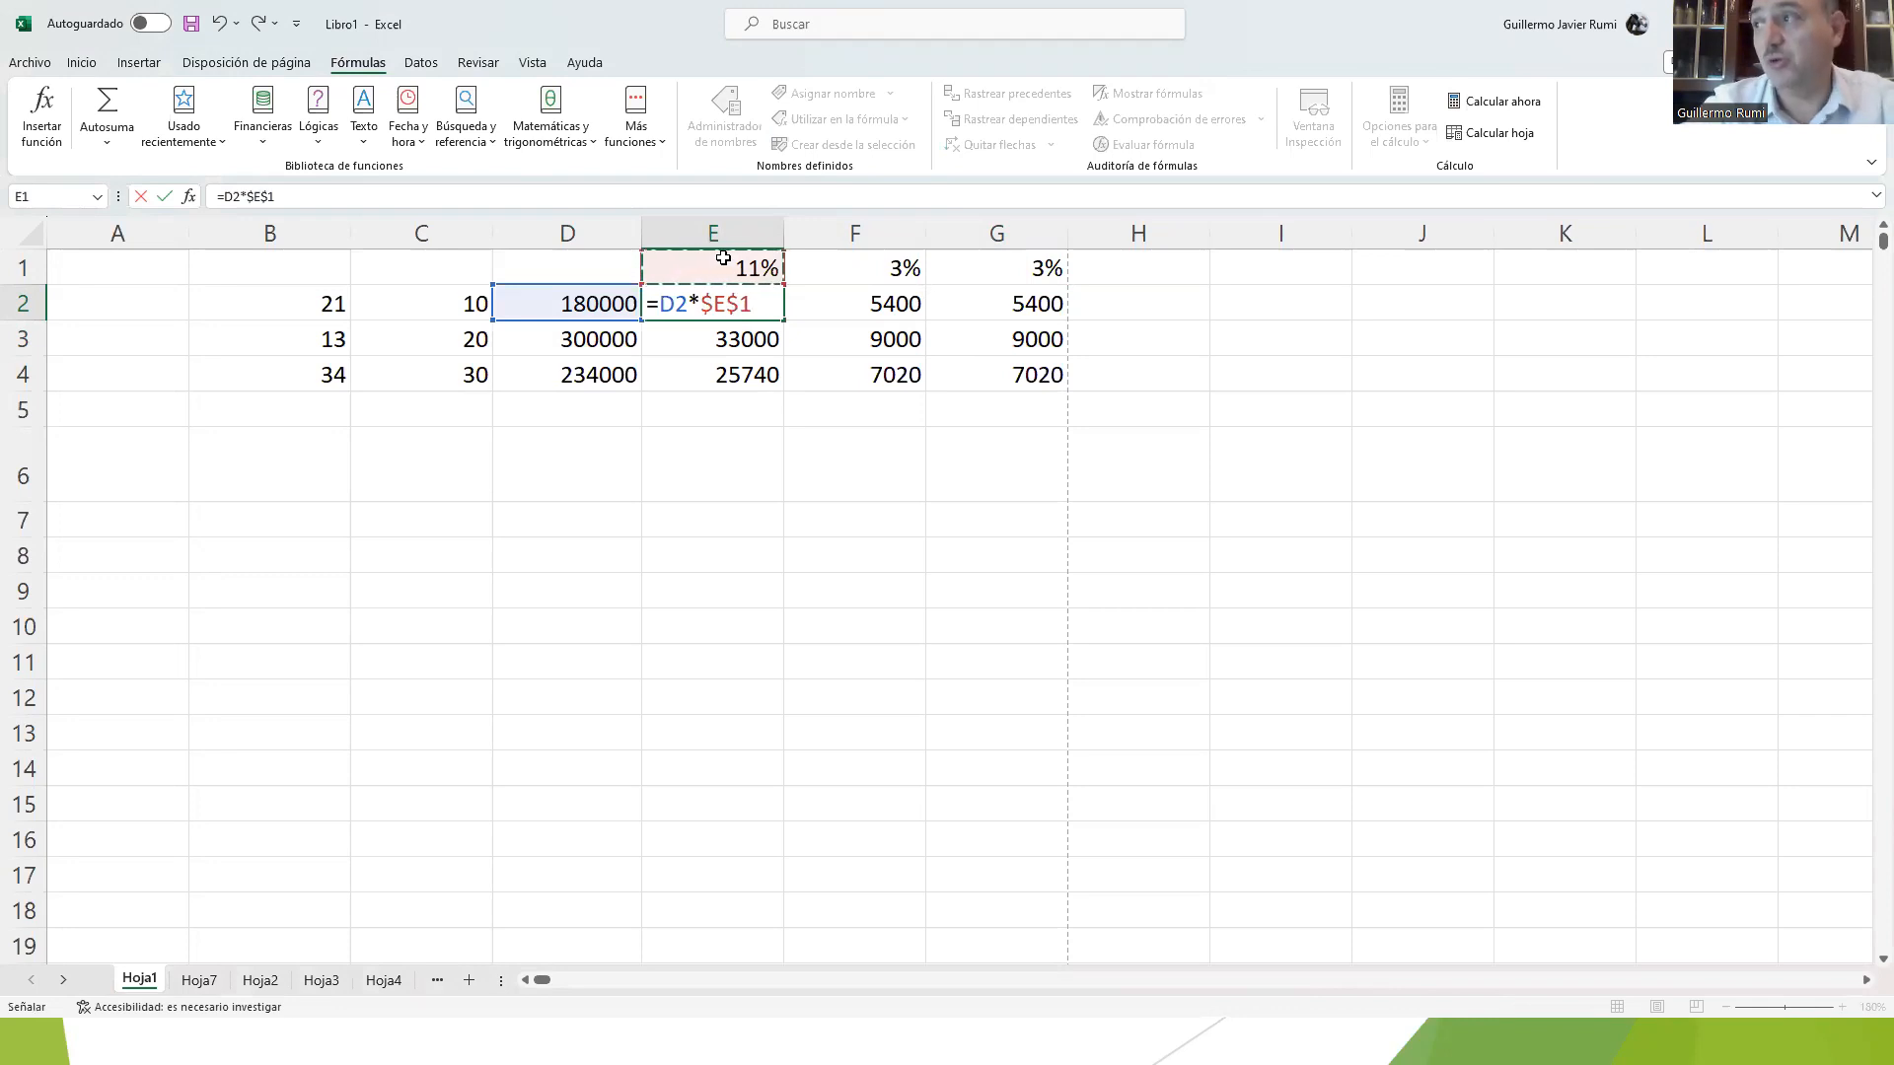
pyautogui.press('Return')
# Step: Copy the E2 formula with the absolute reference into E3:E4
pyautogui.press('Right')
pyautogui.press('Up')
pyautogui.press('Left')
pyautogui.hotkey('ctrl', 'c')
pyautogui.press('Down')
pyautogui.hotkey('shift', 'Down')
pyautogui.hotkey('ctrl', 'v')
# Step: Replace the F2 formula with D2 multiplied by an absolute reference to F1, =D2*$F$1
pyautogui.press('Up')
pyautogui.press('Right')
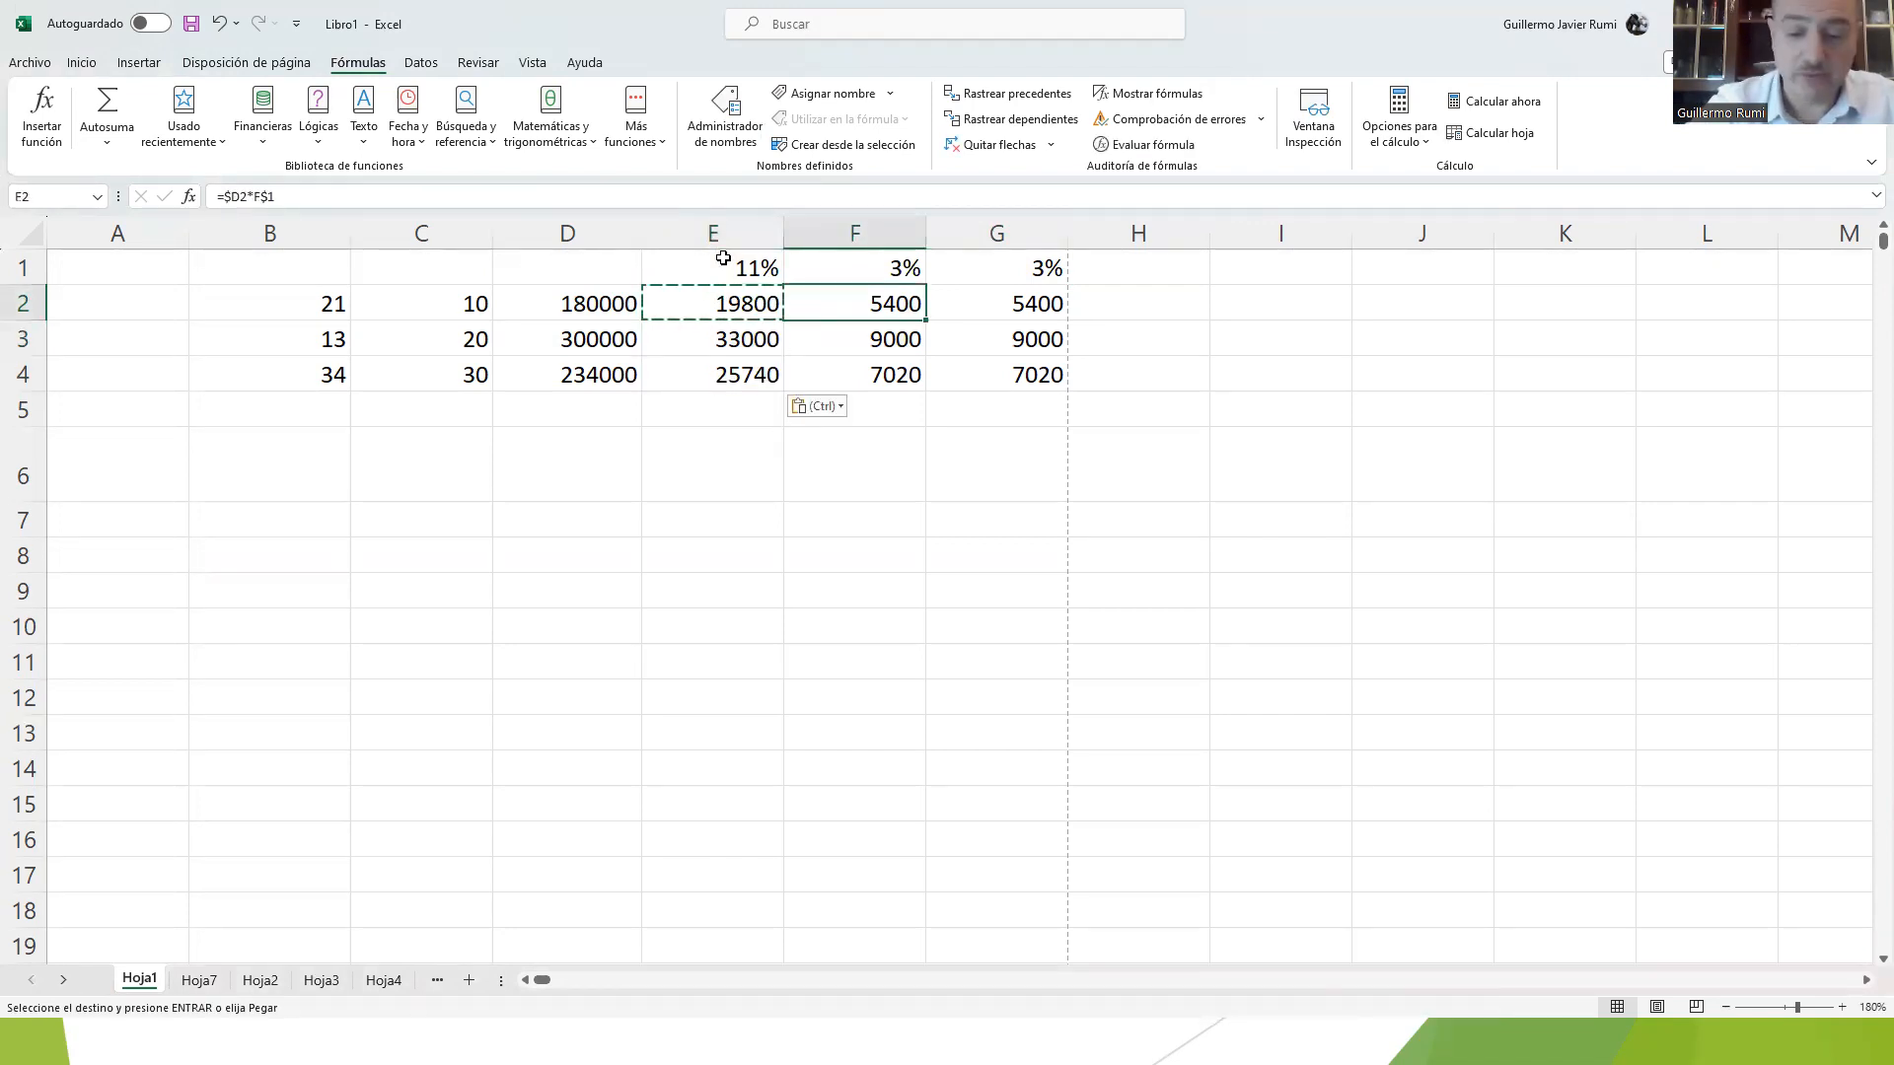
pyautogui.write('=')
pyautogui.press('Escape')
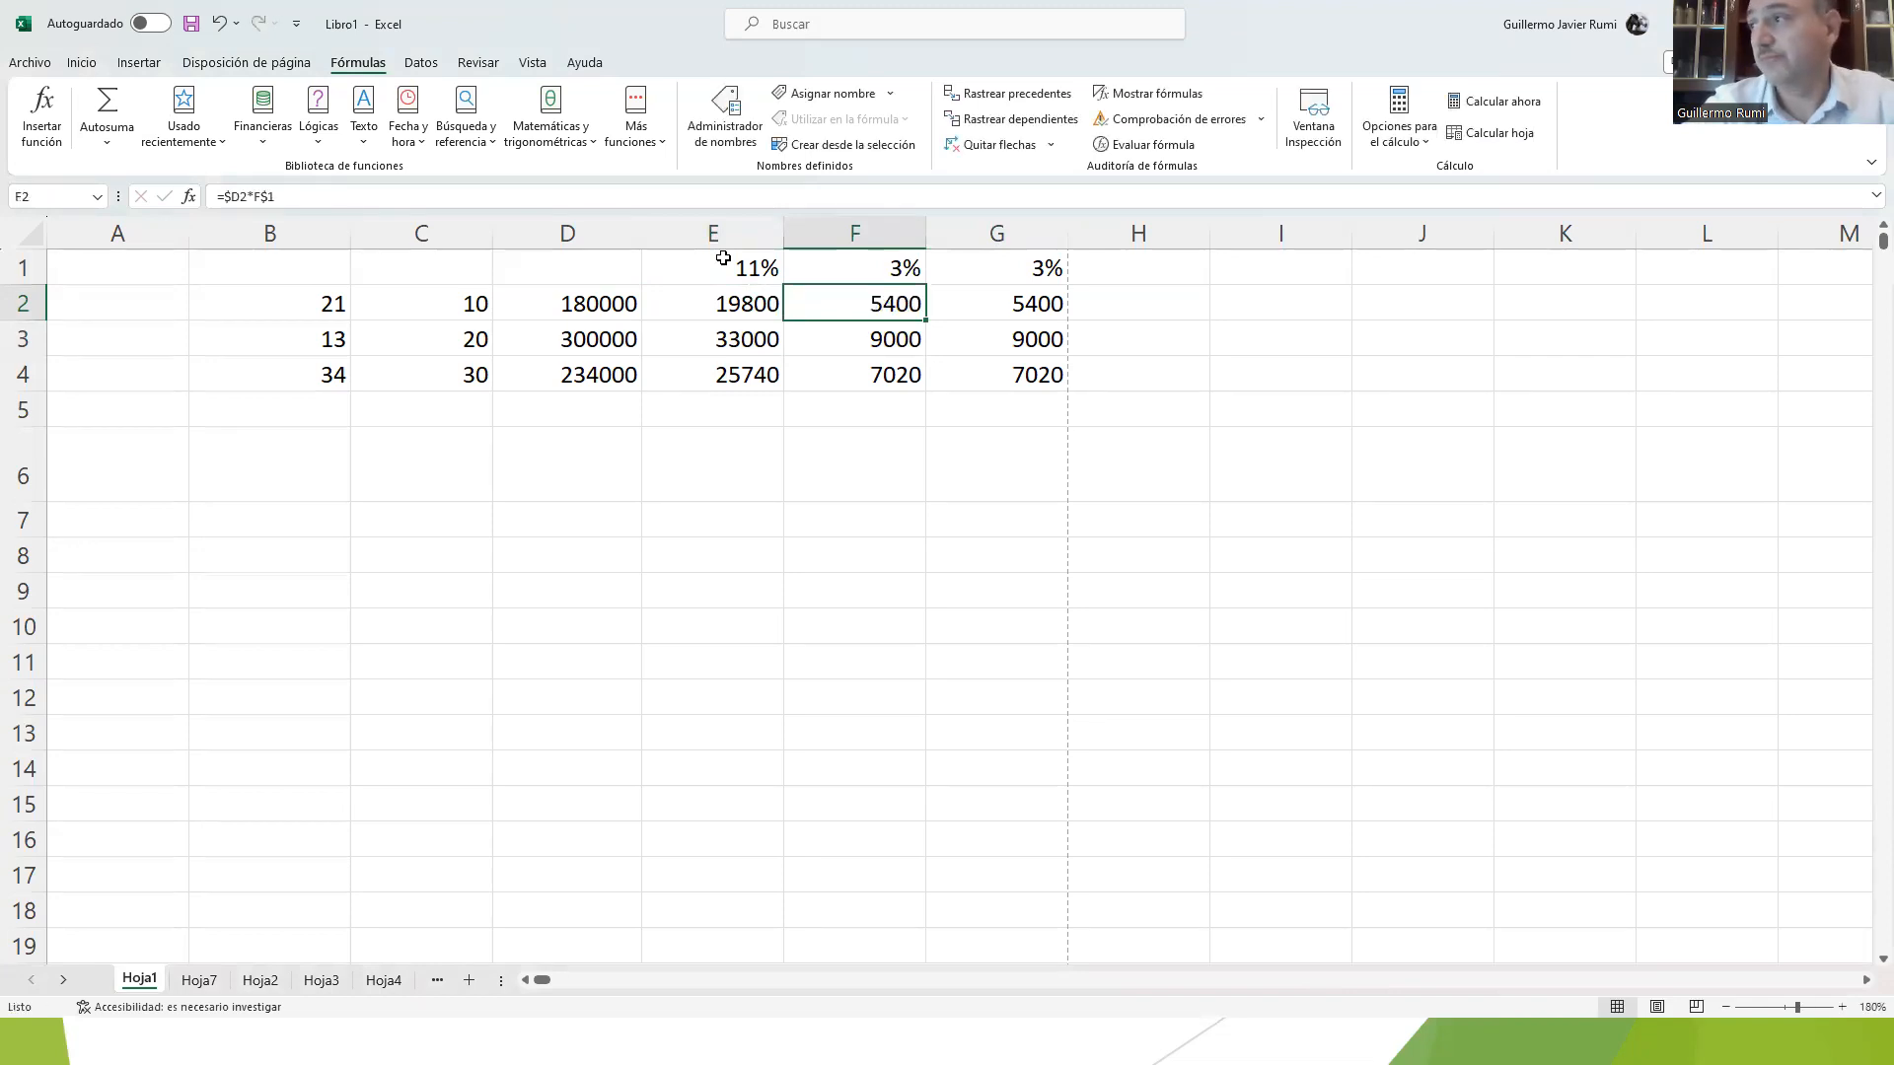
pyautogui.write('=')
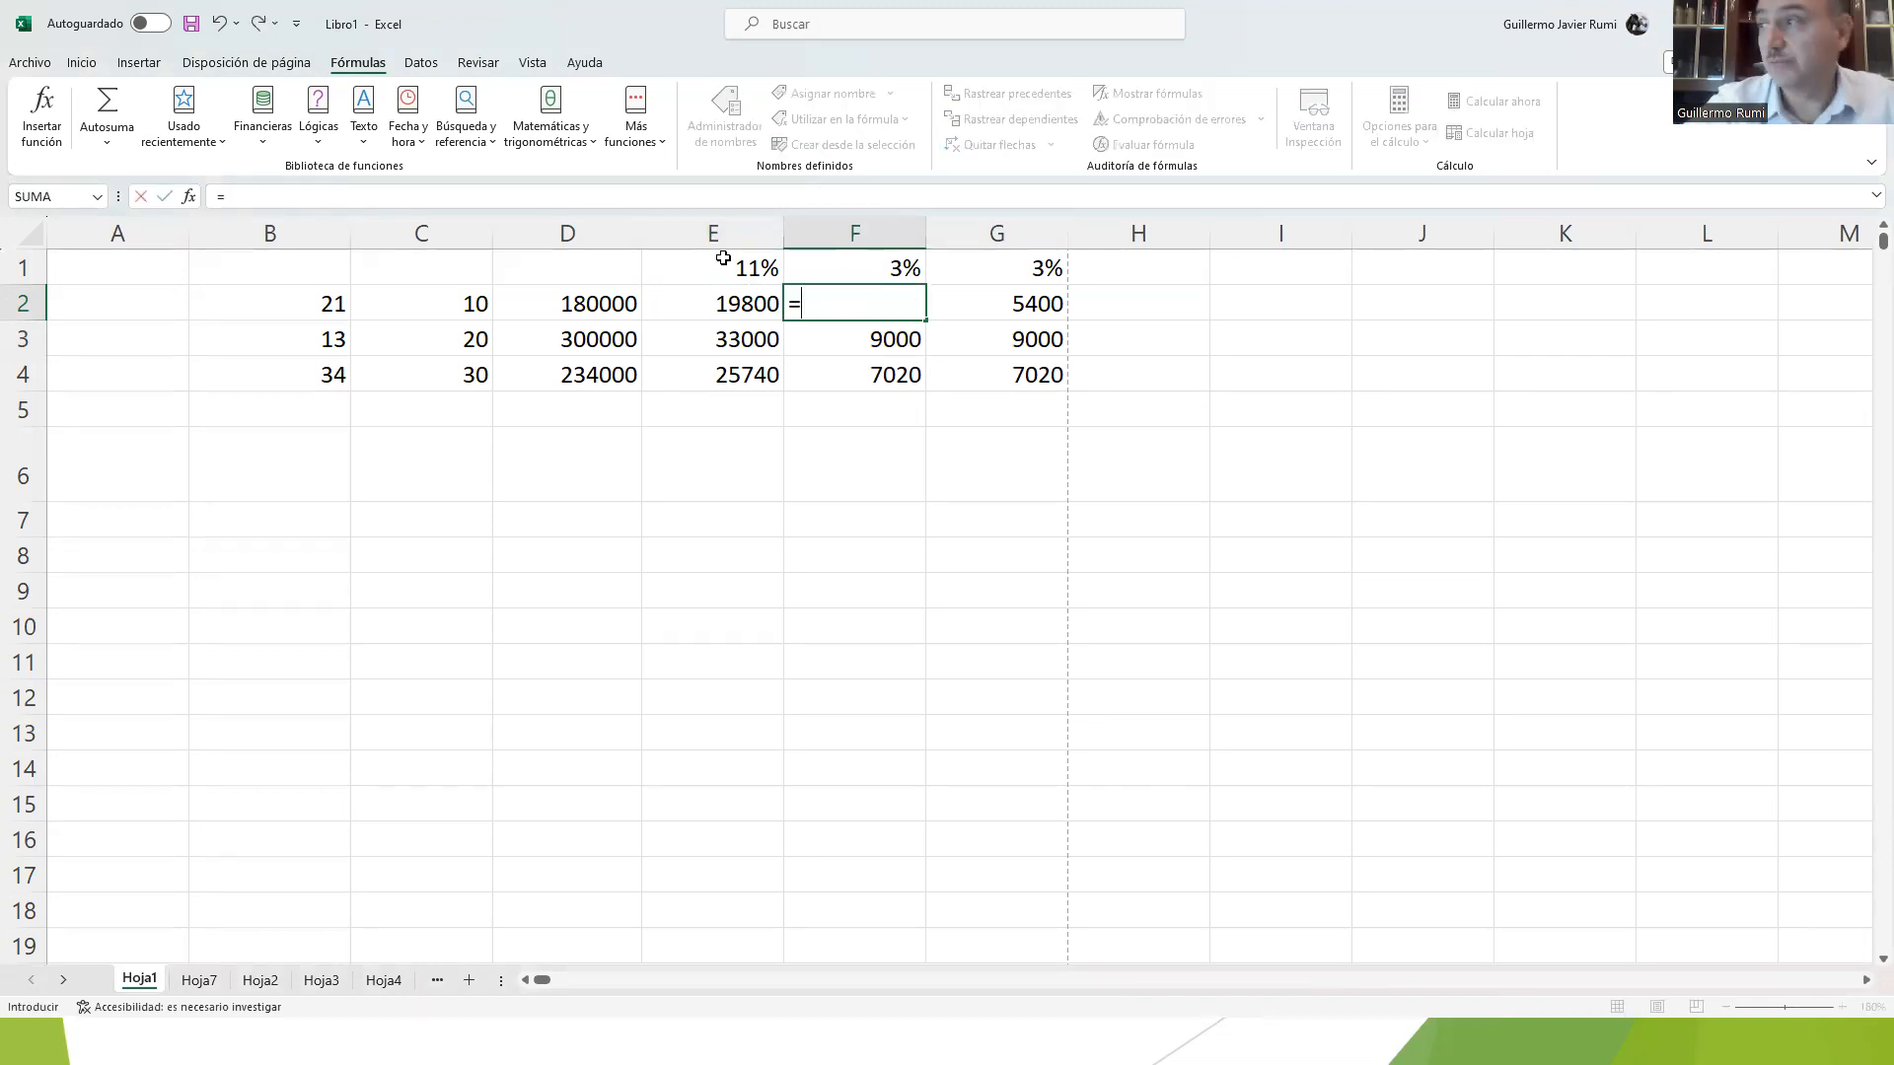
pyautogui.press('Left')
pyautogui.press('Left')
pyautogui.write('*')
pyautogui.click(836, 273)
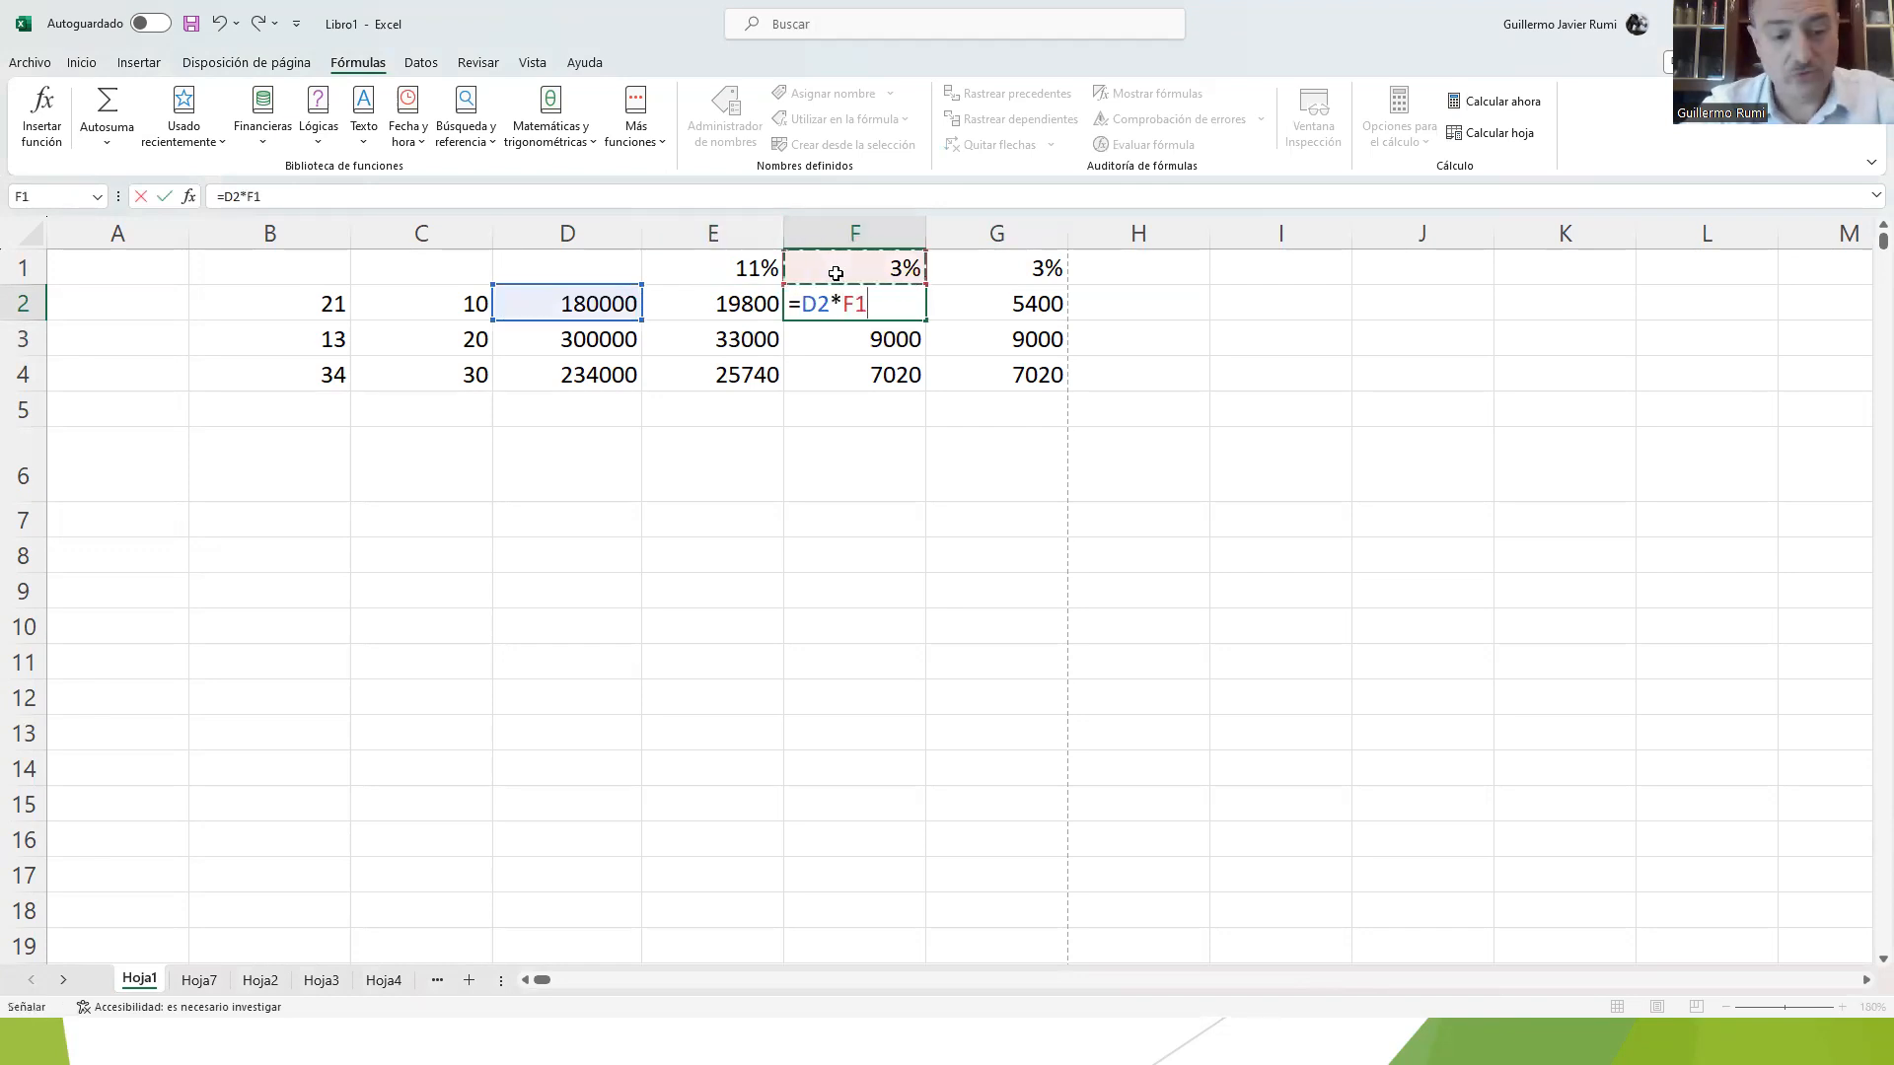
pyautogui.press('F4')
pyautogui.press('F4')
pyautogui.press('Return')
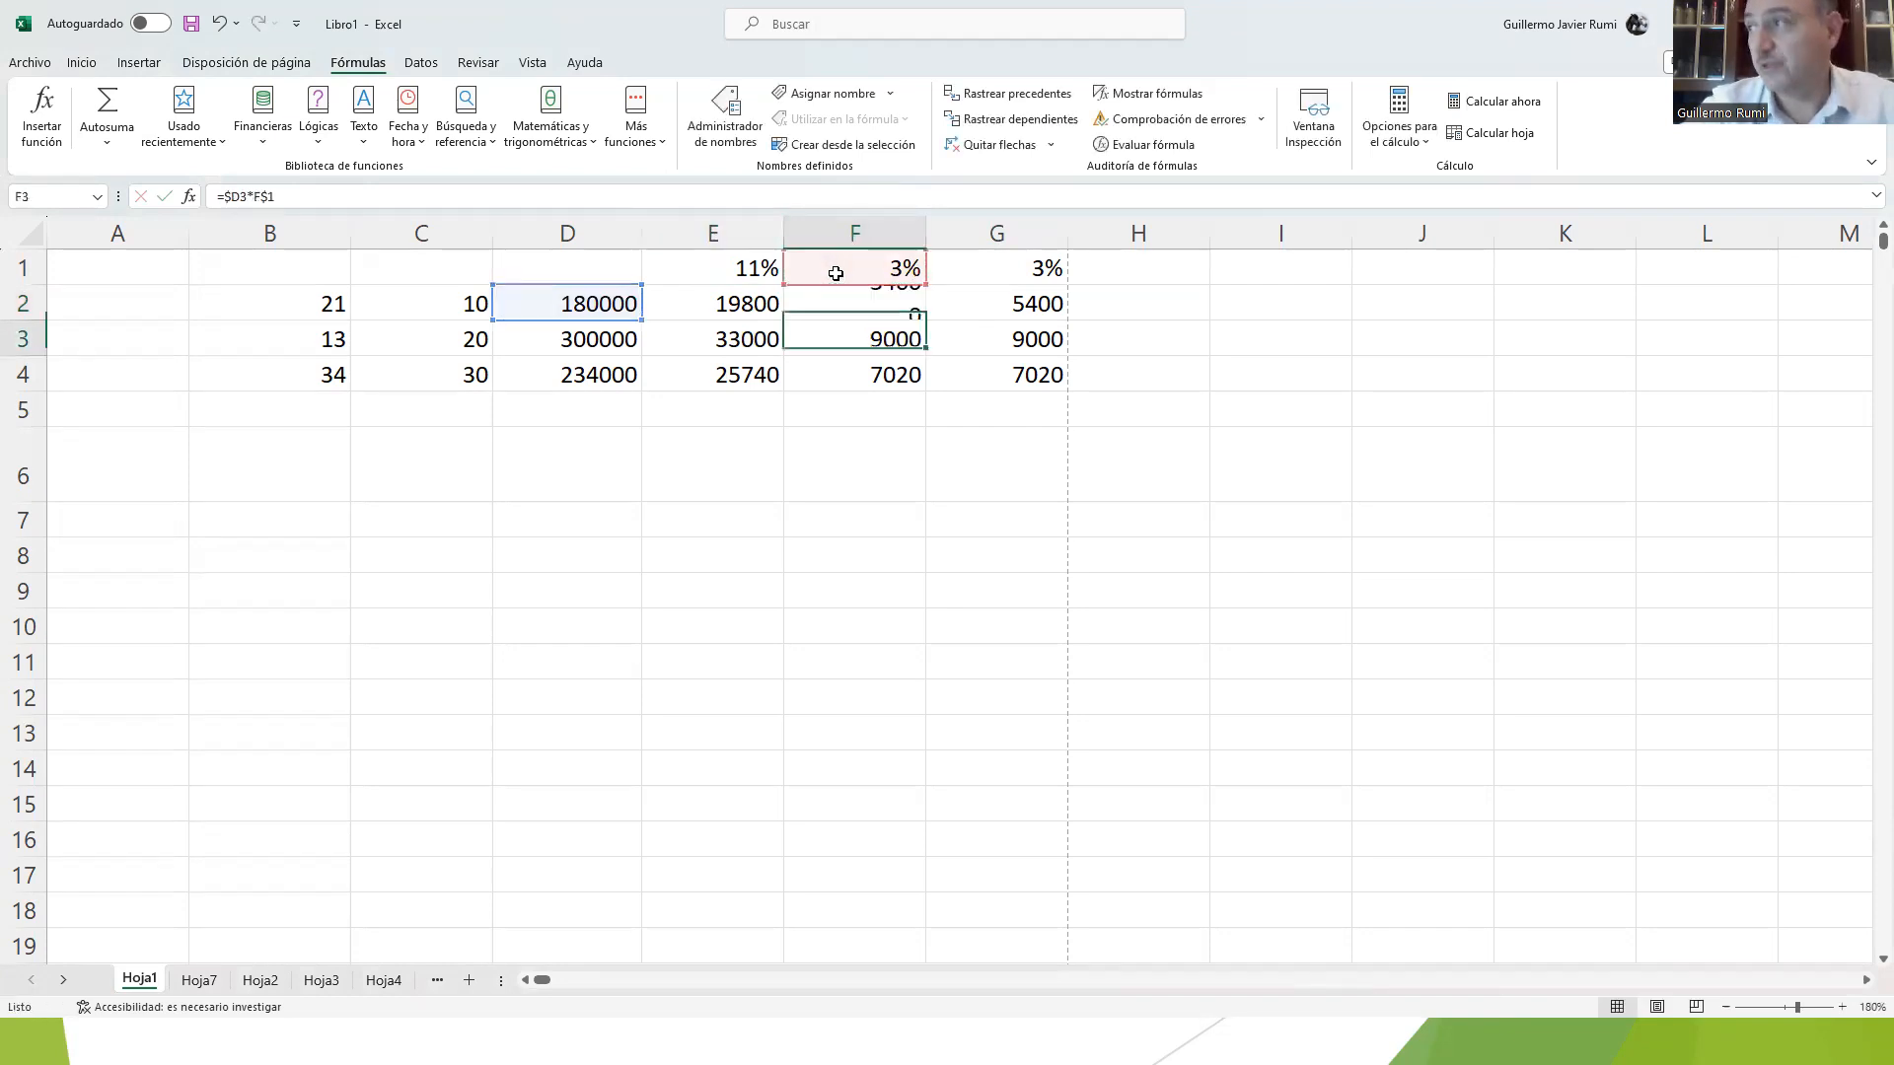
# Step: Copy the F2 formula with the absolute reference into F3:F4
pyautogui.press('Down')
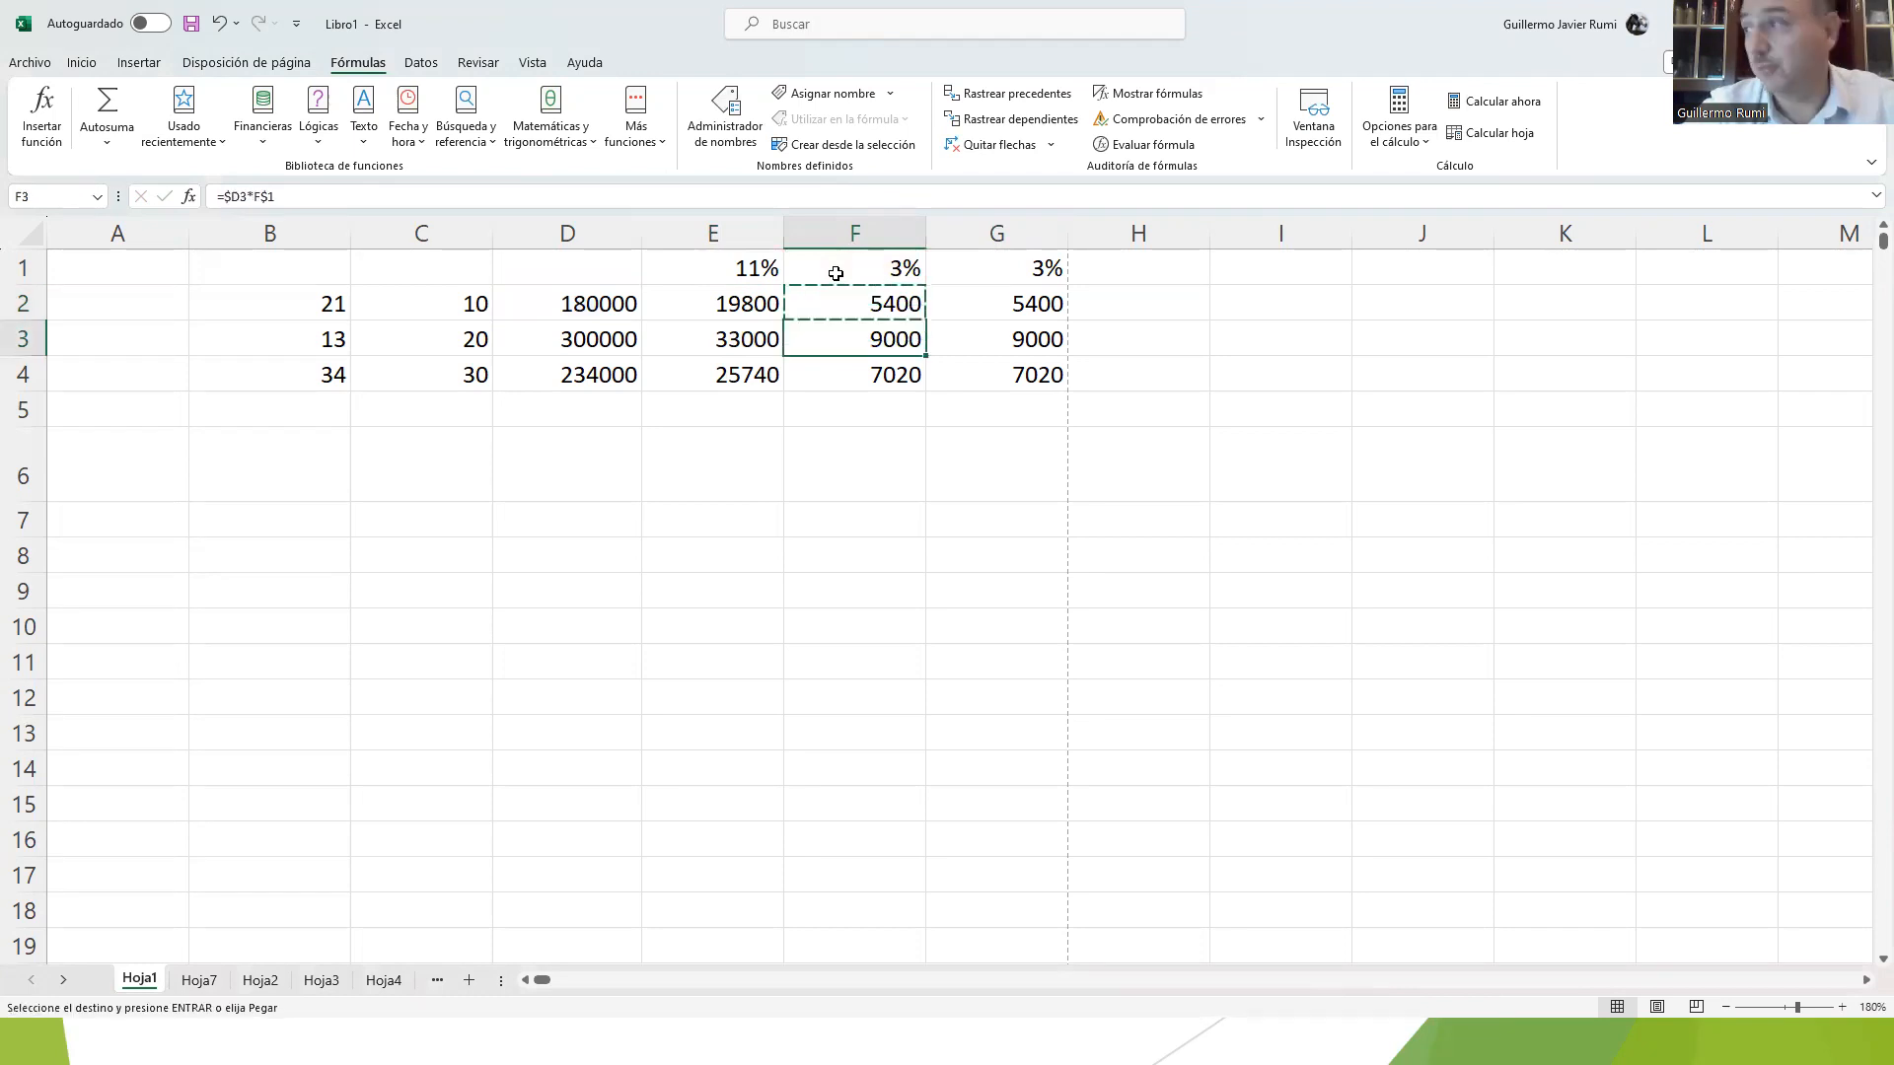
pyautogui.hotkey('shift', 'Down')
pyautogui.hotkey('ctrl', 'v')
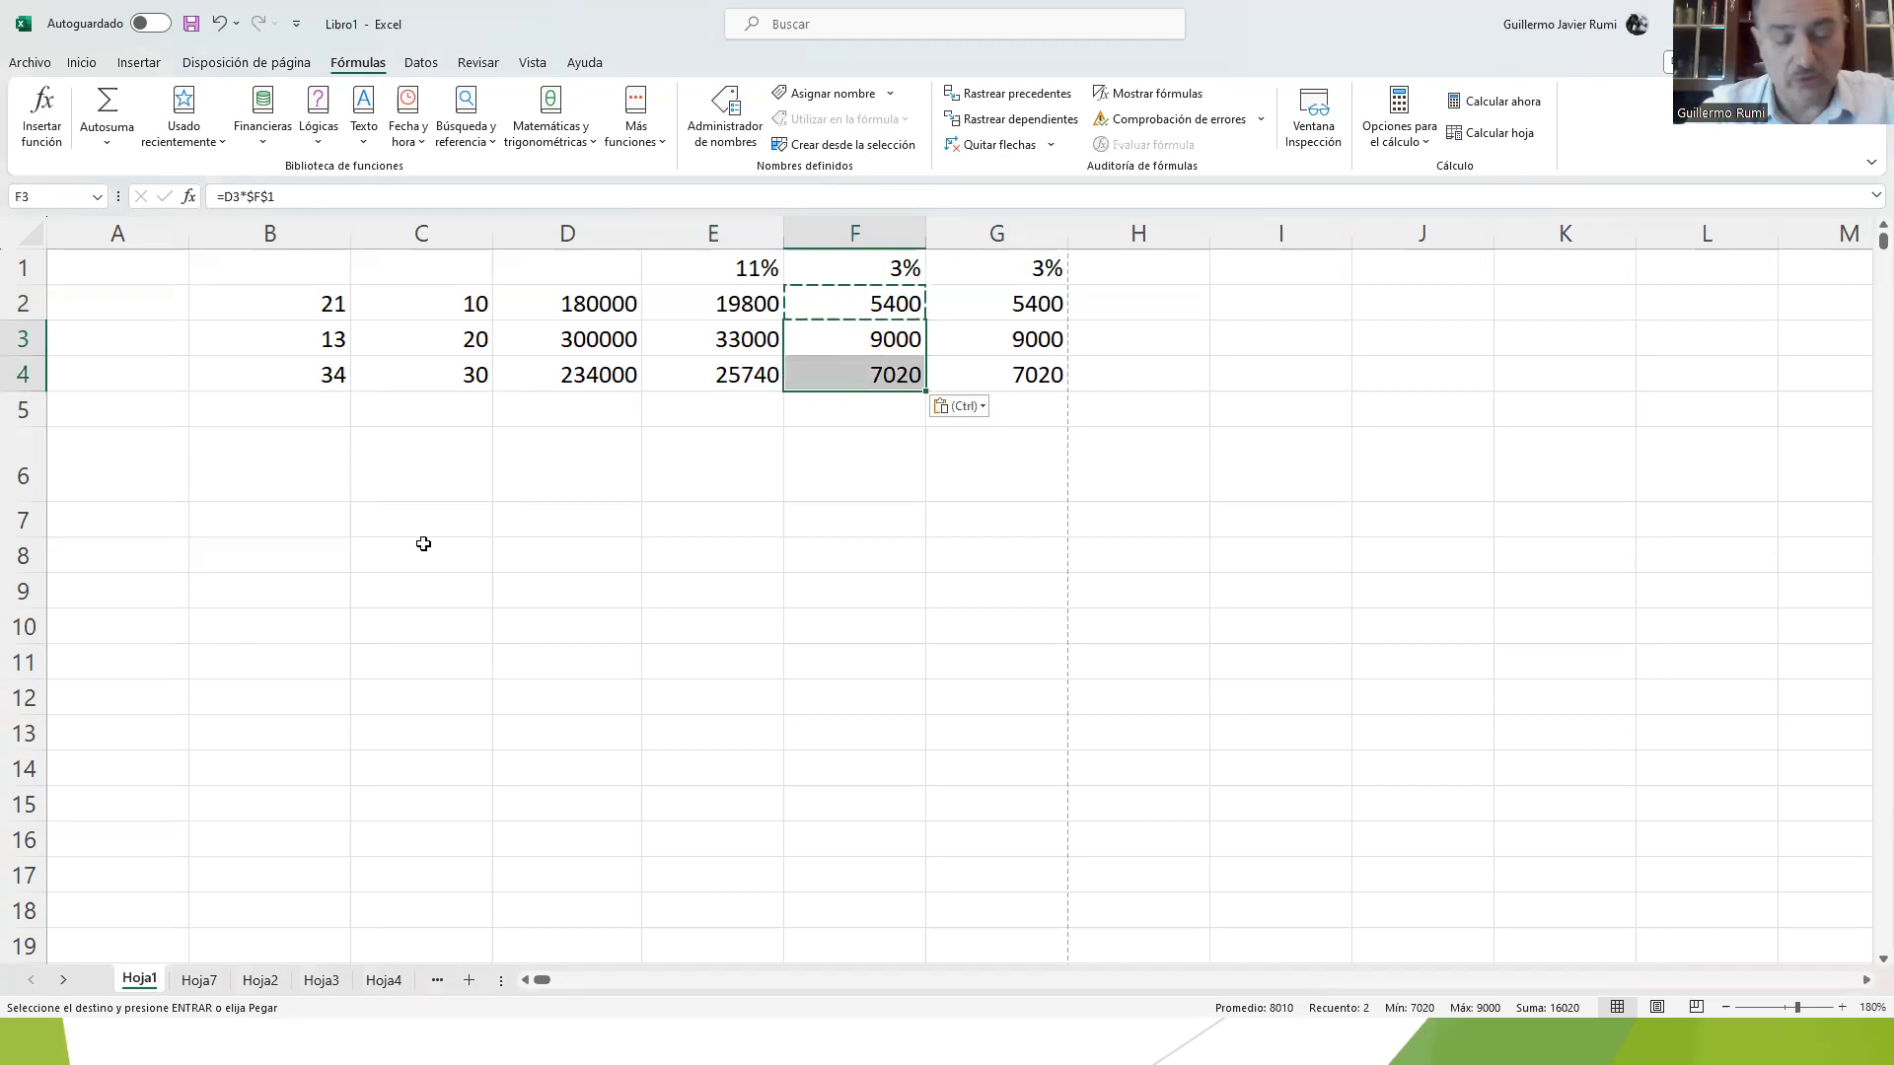
pyautogui.hotkey('alt', 'Tab')
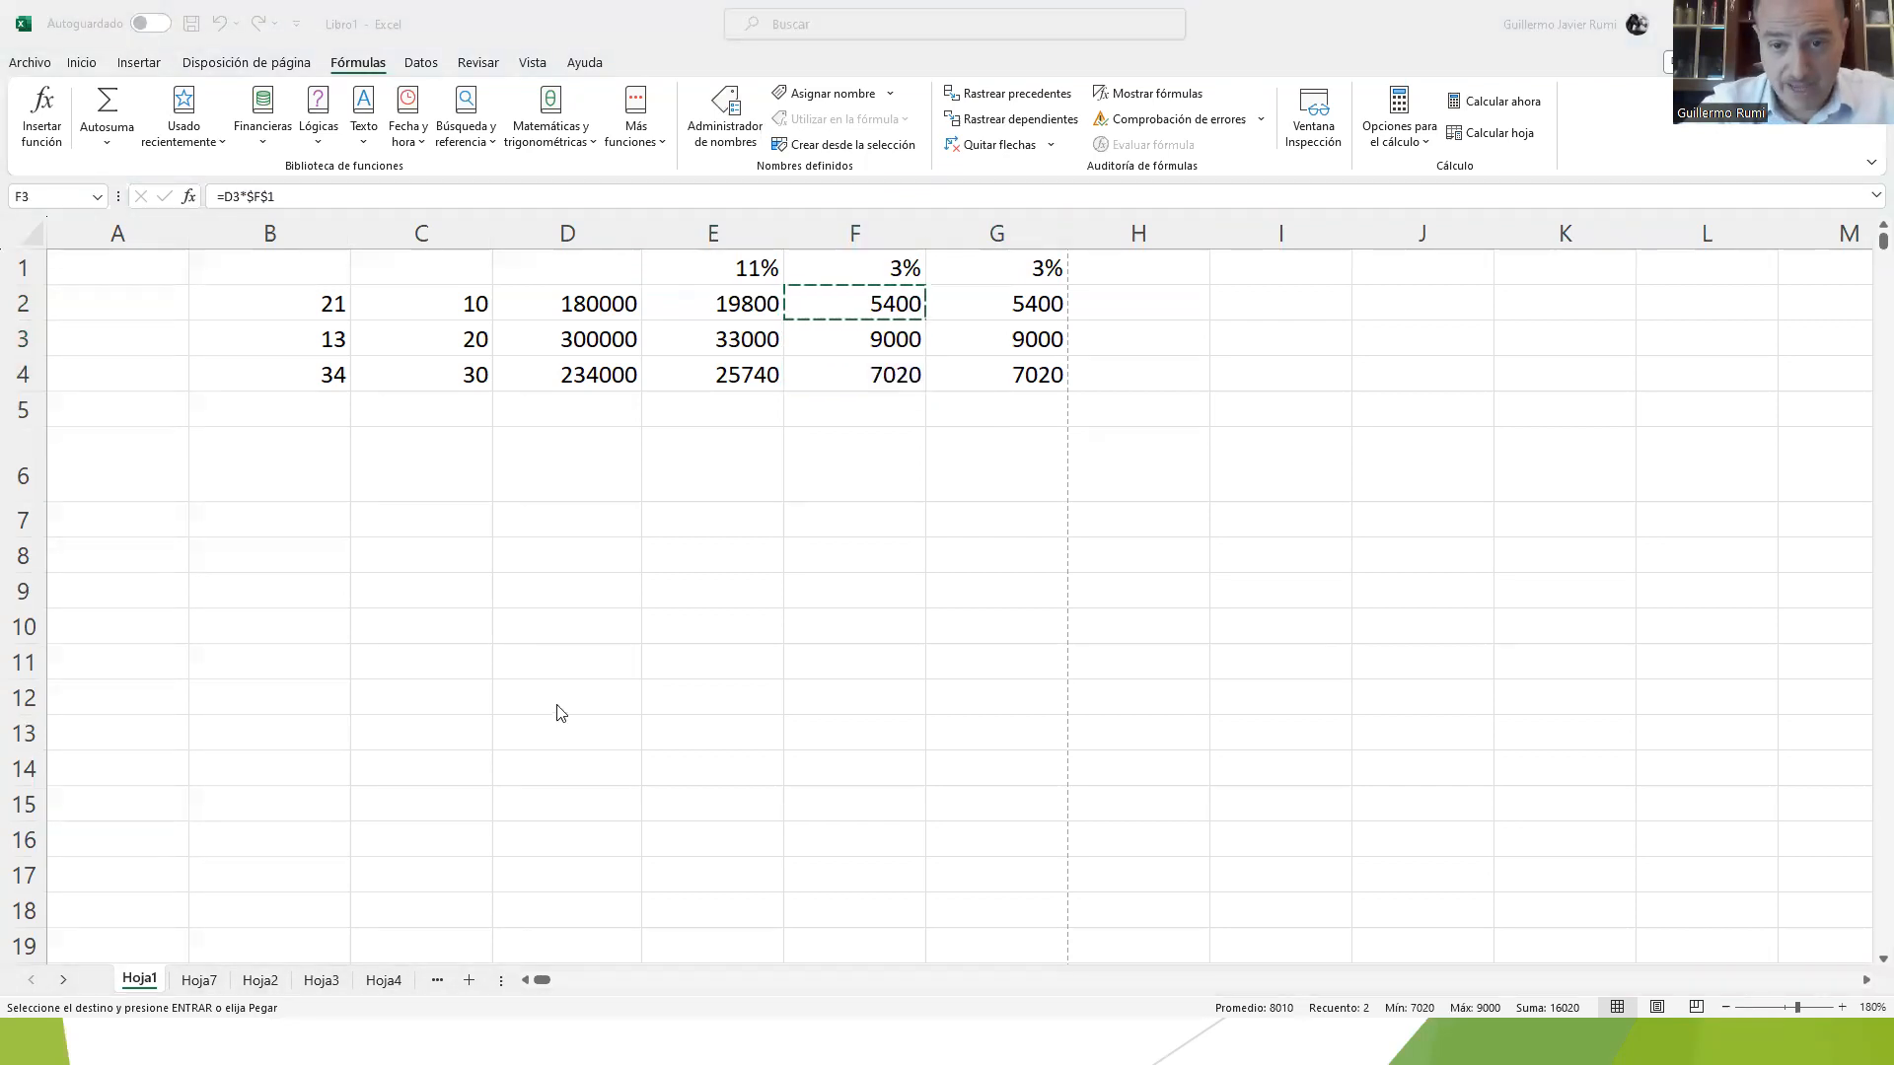
pyautogui.hotkey('alt', 'Tab')
pyautogui.press('Right')
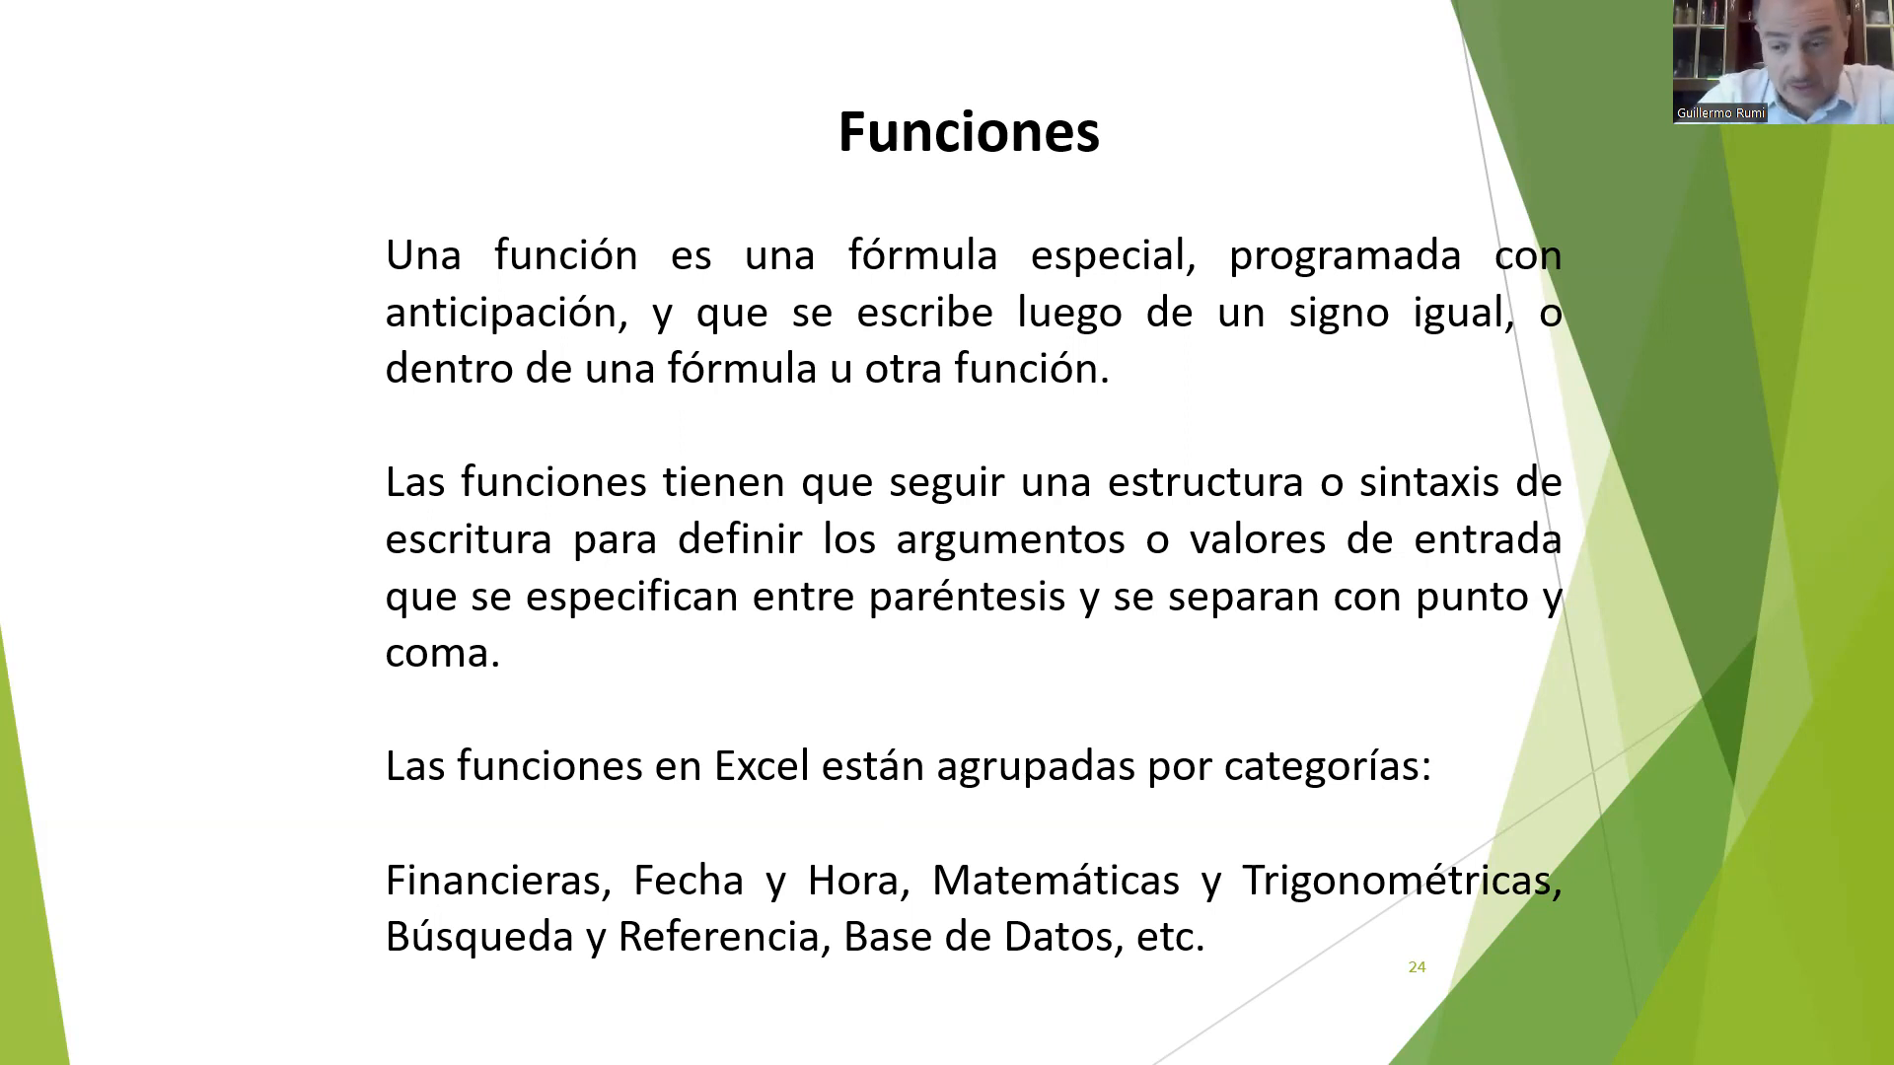
pyautogui.press('Right')
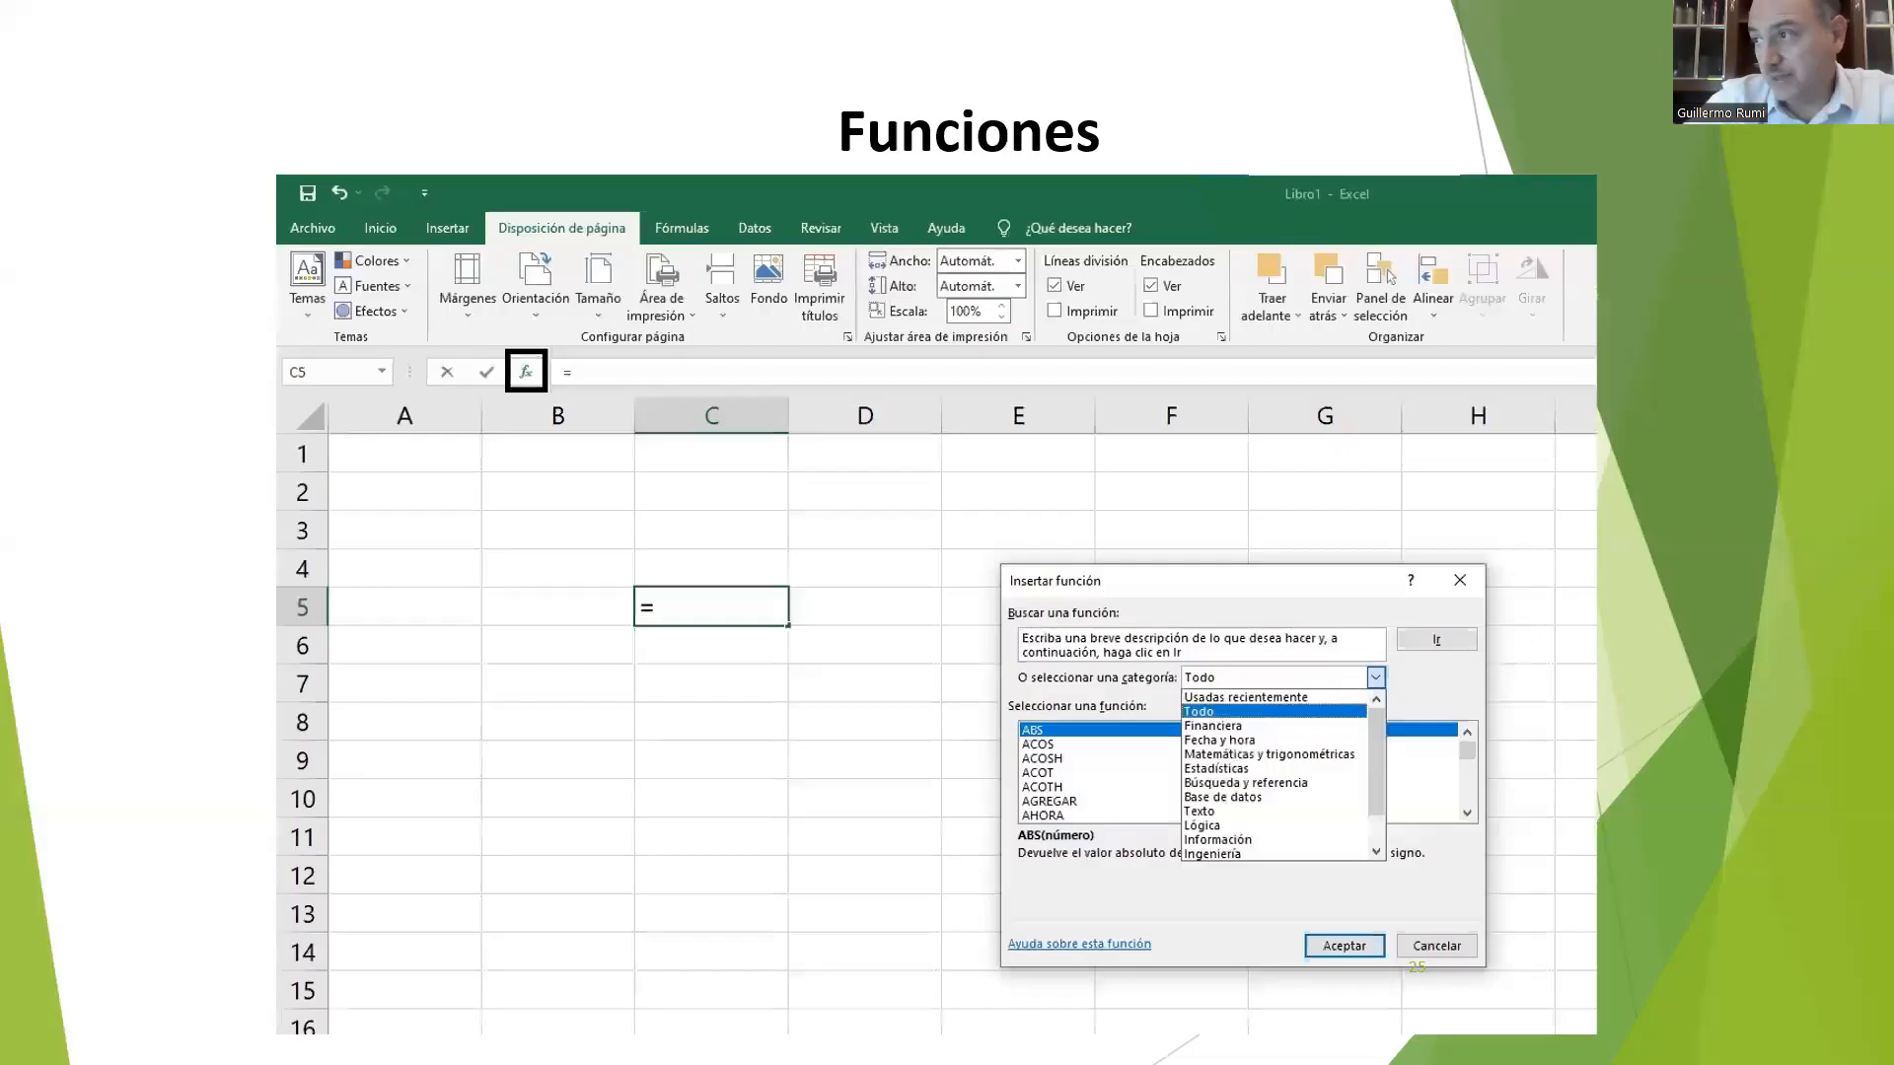
pyautogui.press('Right')
pyautogui.press('Right')
pyautogui.press('Right')
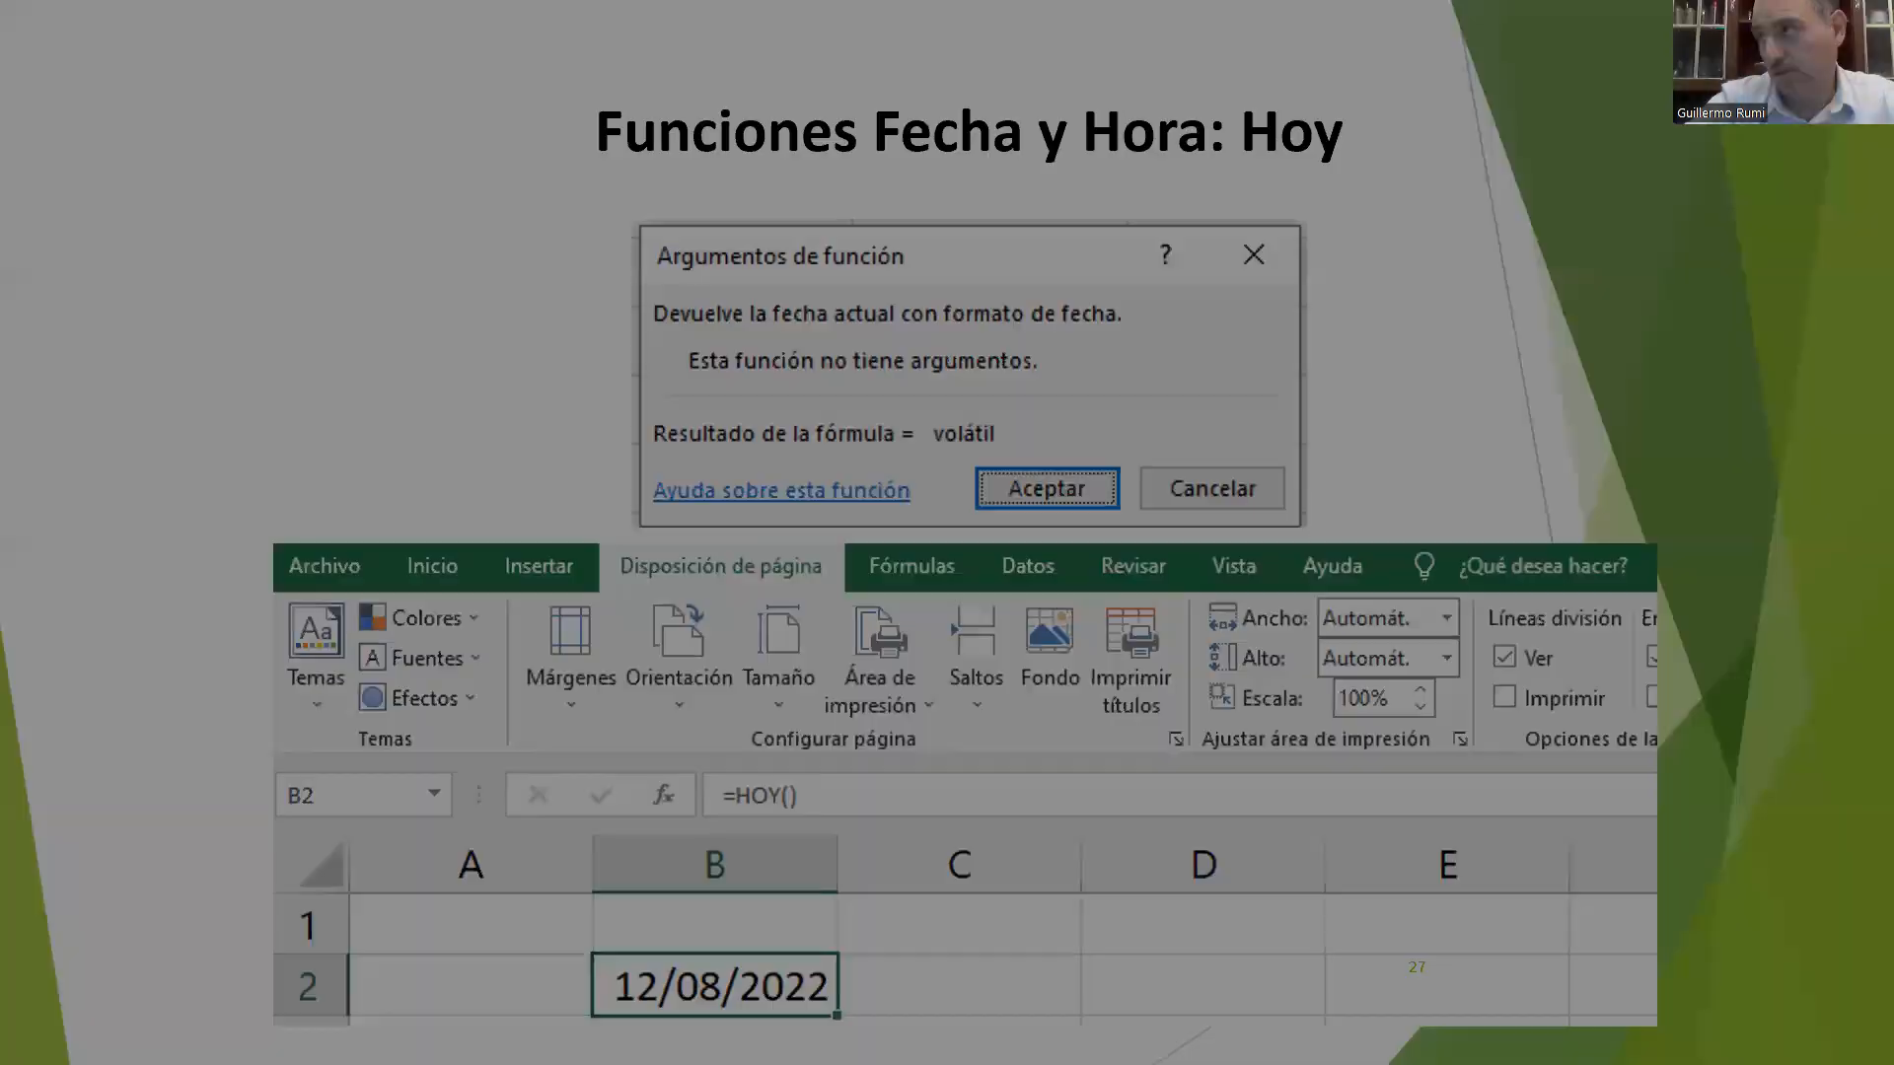
pyautogui.press('Right')
pyautogui.press('Right')
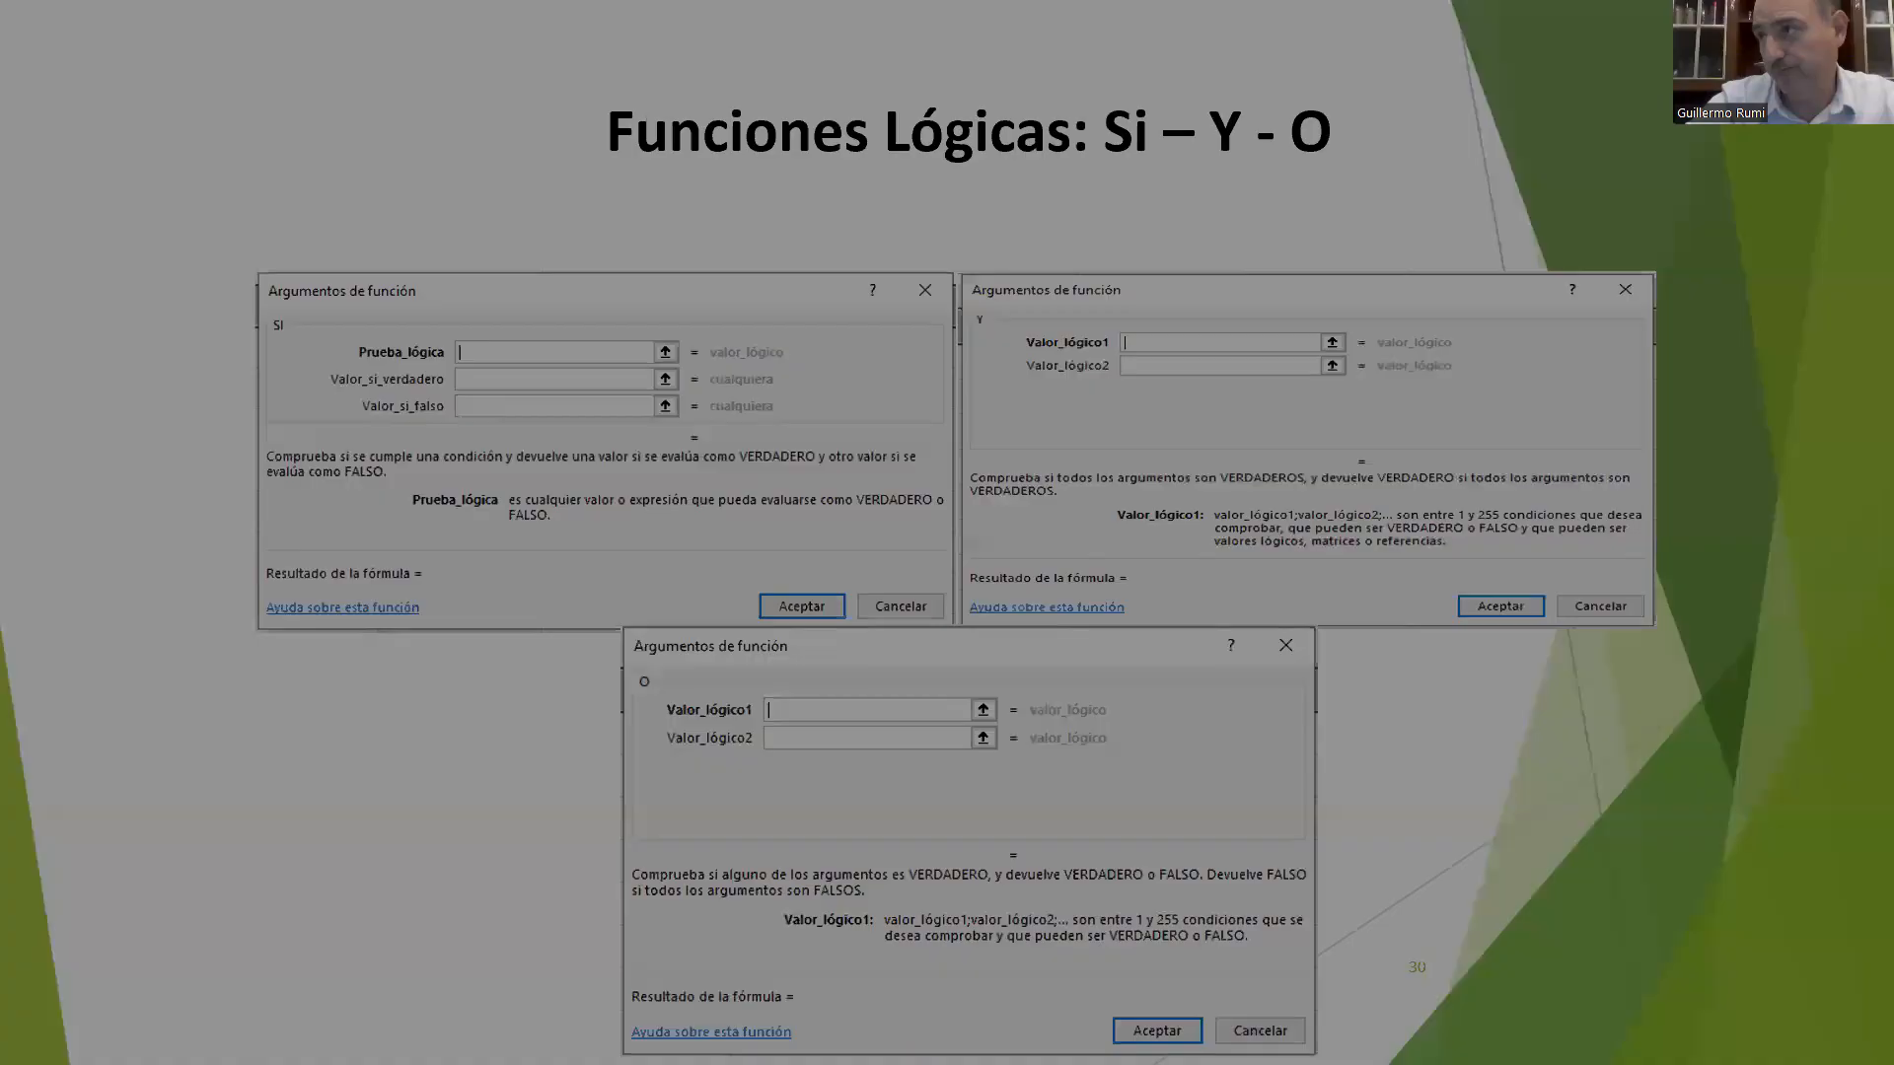
pyautogui.press('Right')
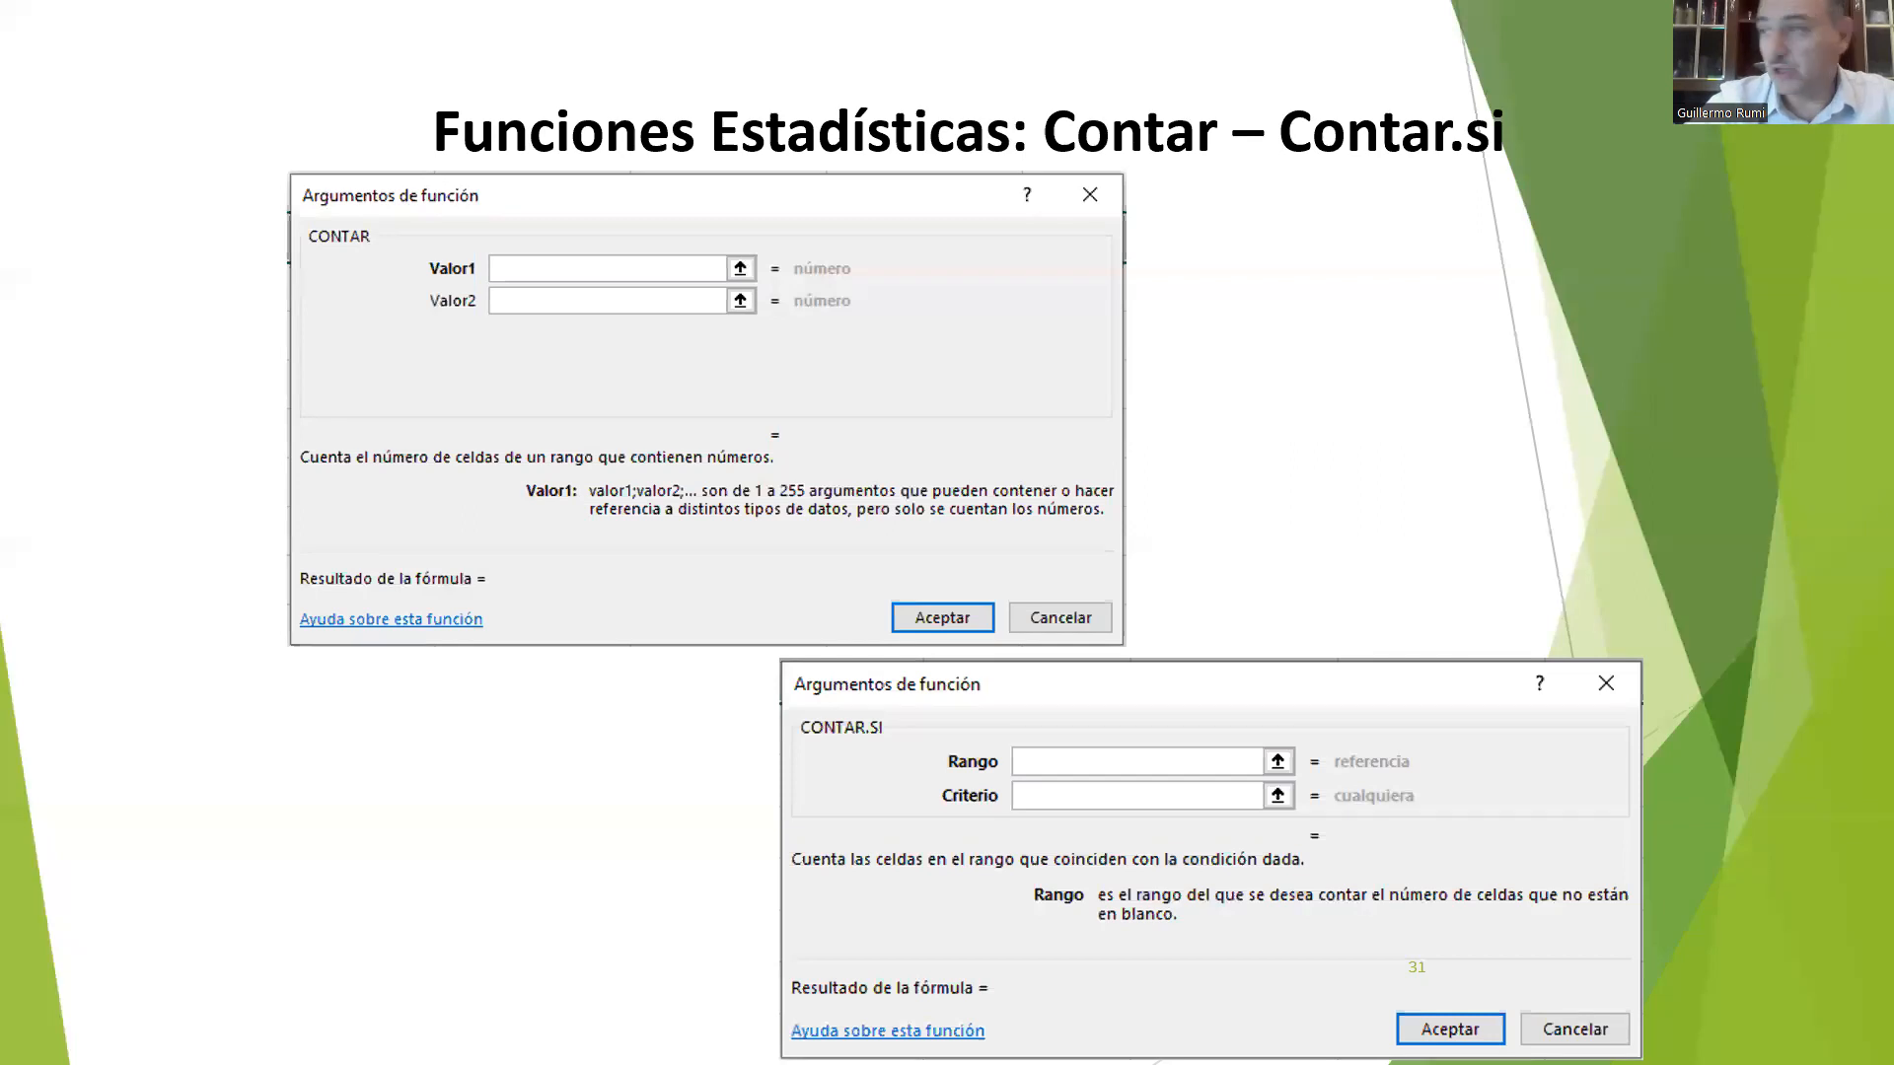
# Step: Switch back to the Excel workbook, cancel the pending copy selection and clear the values in B2:C4
pyautogui.hotkey('alt', 'Tab')
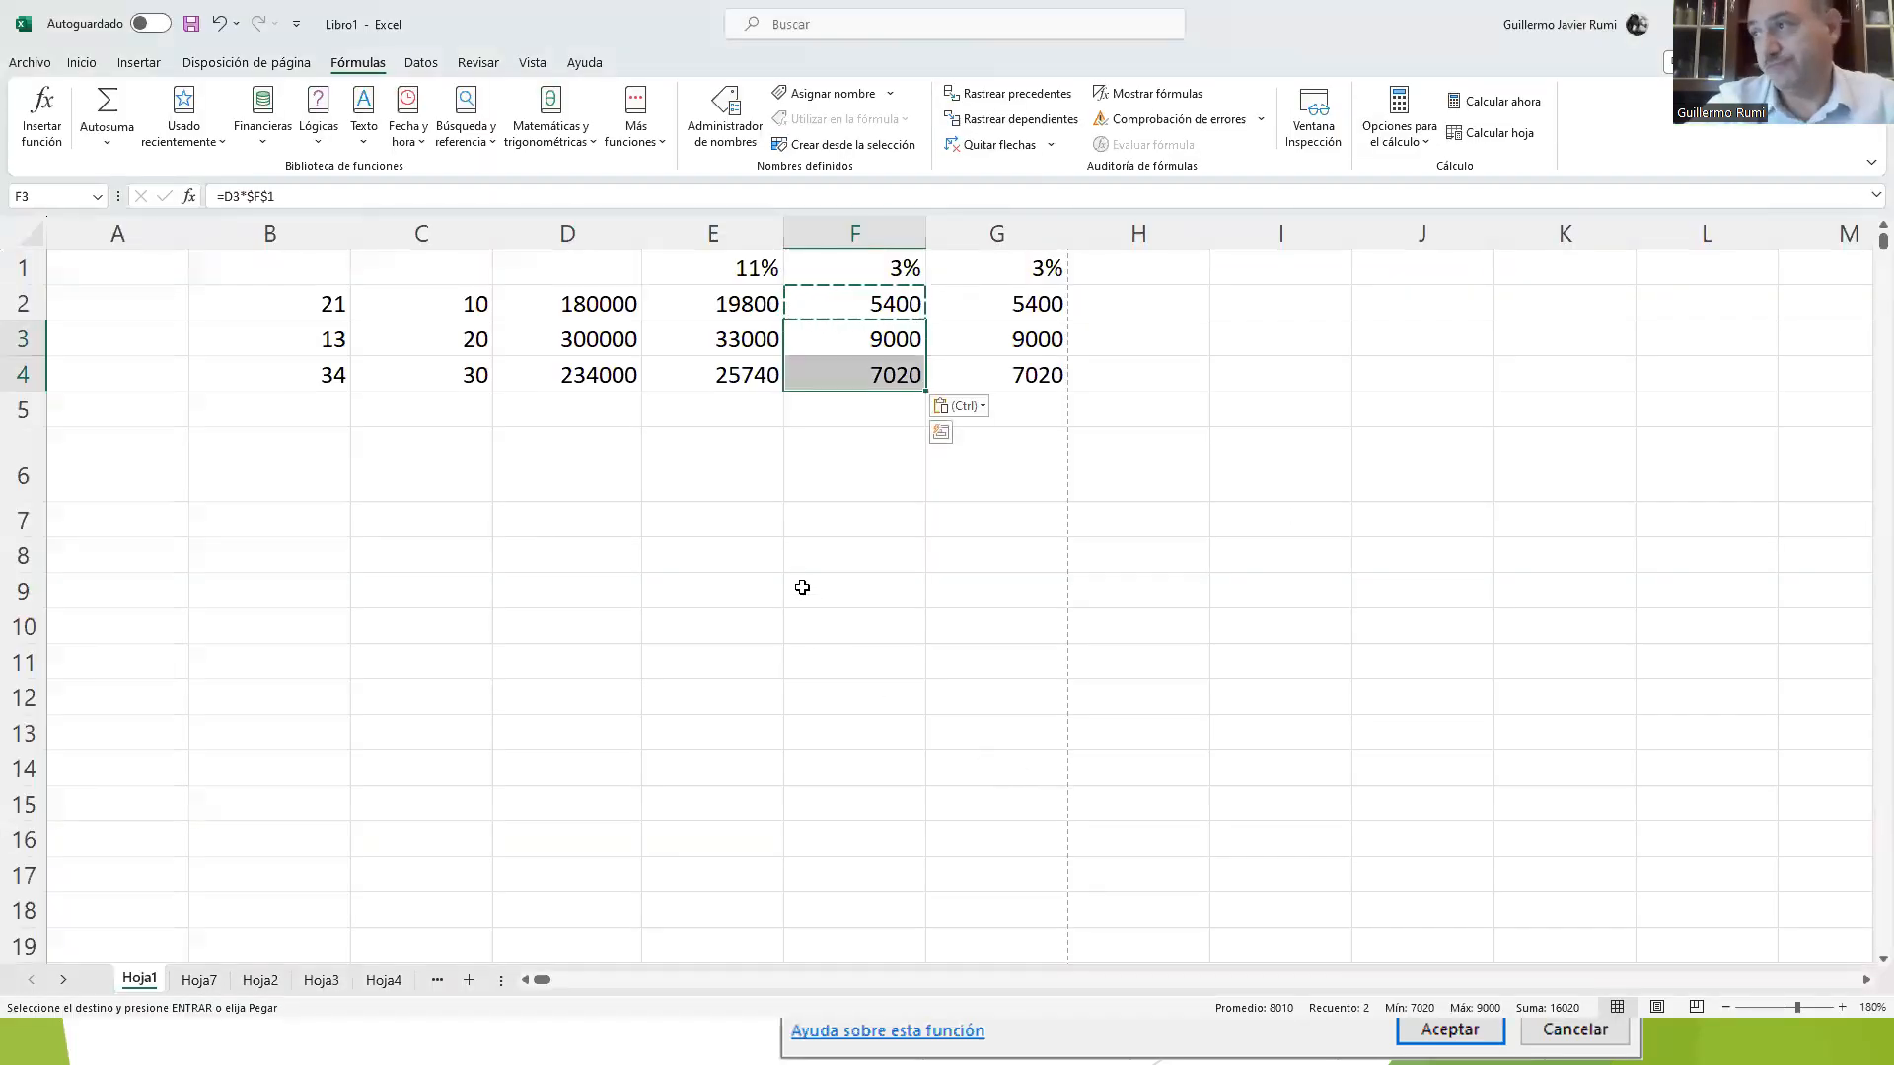
pyautogui.click(800, 587)
pyautogui.click(711, 588)
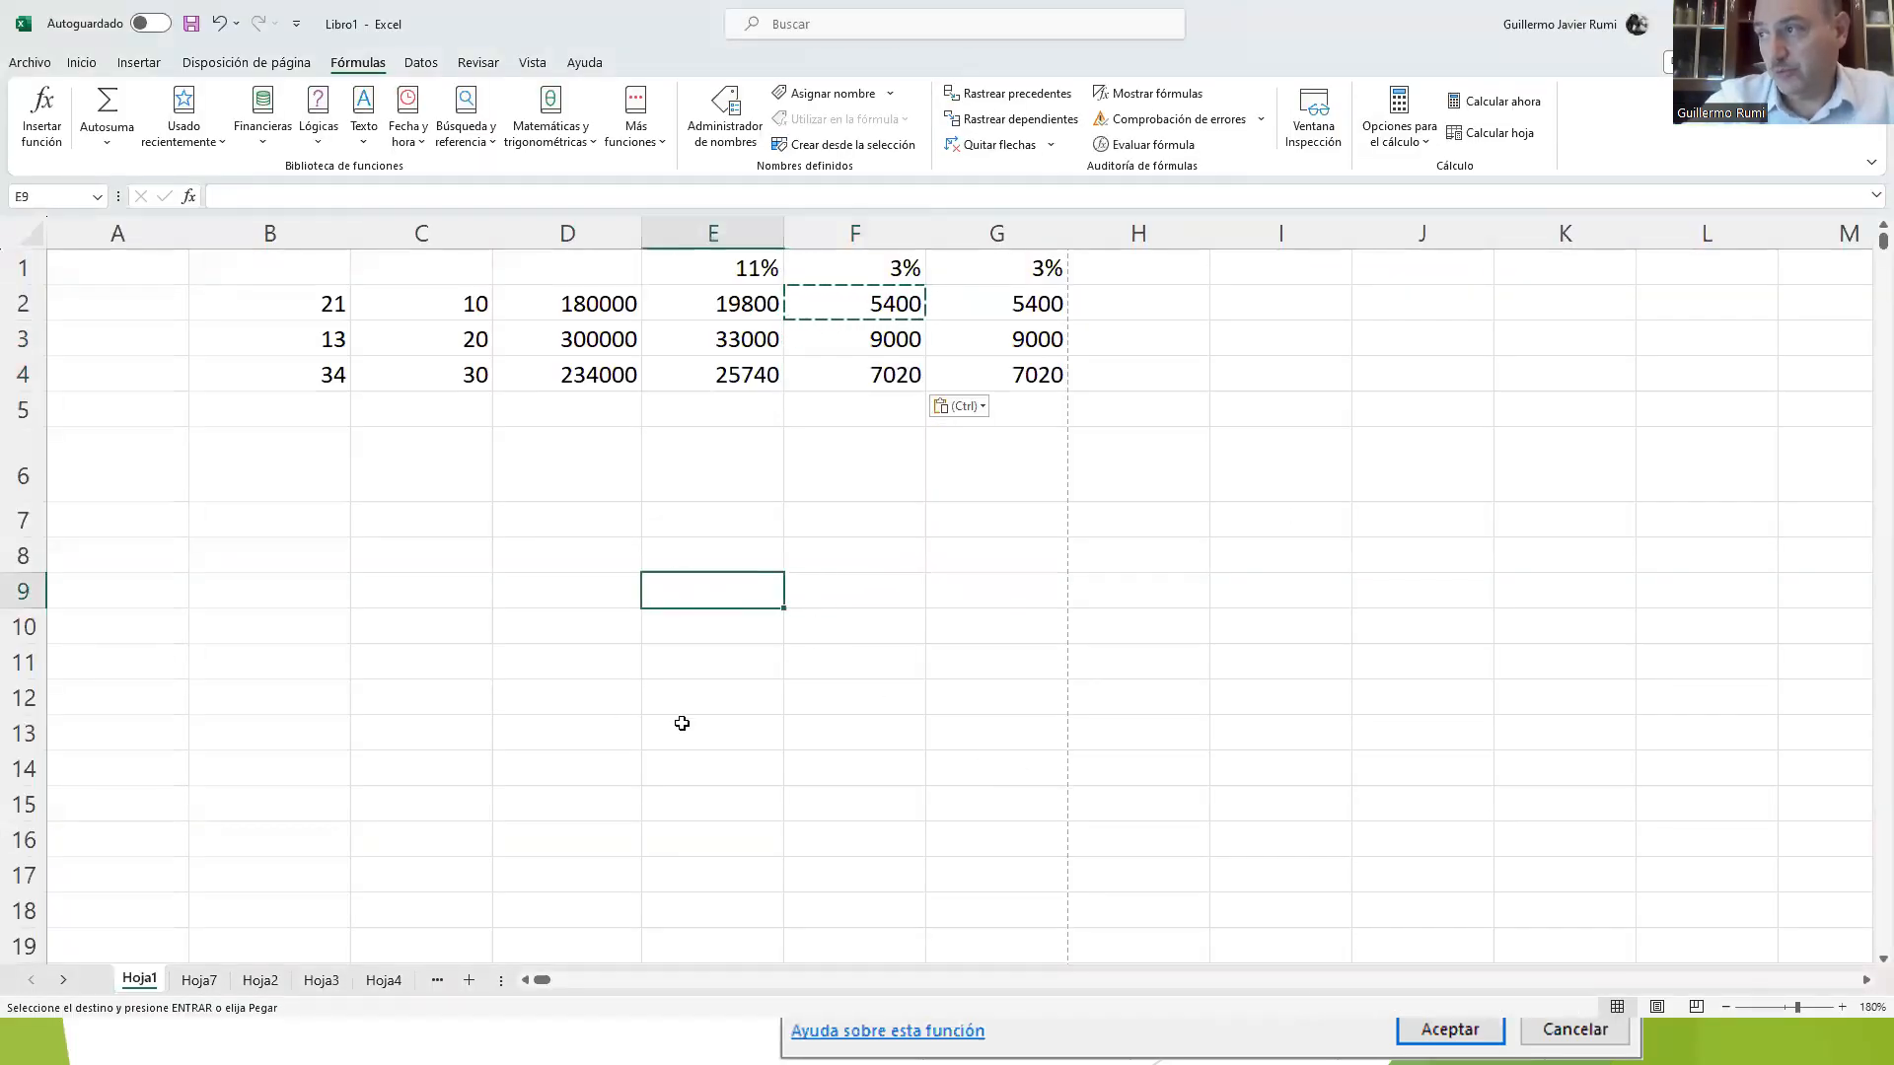
pyautogui.click(688, 414)
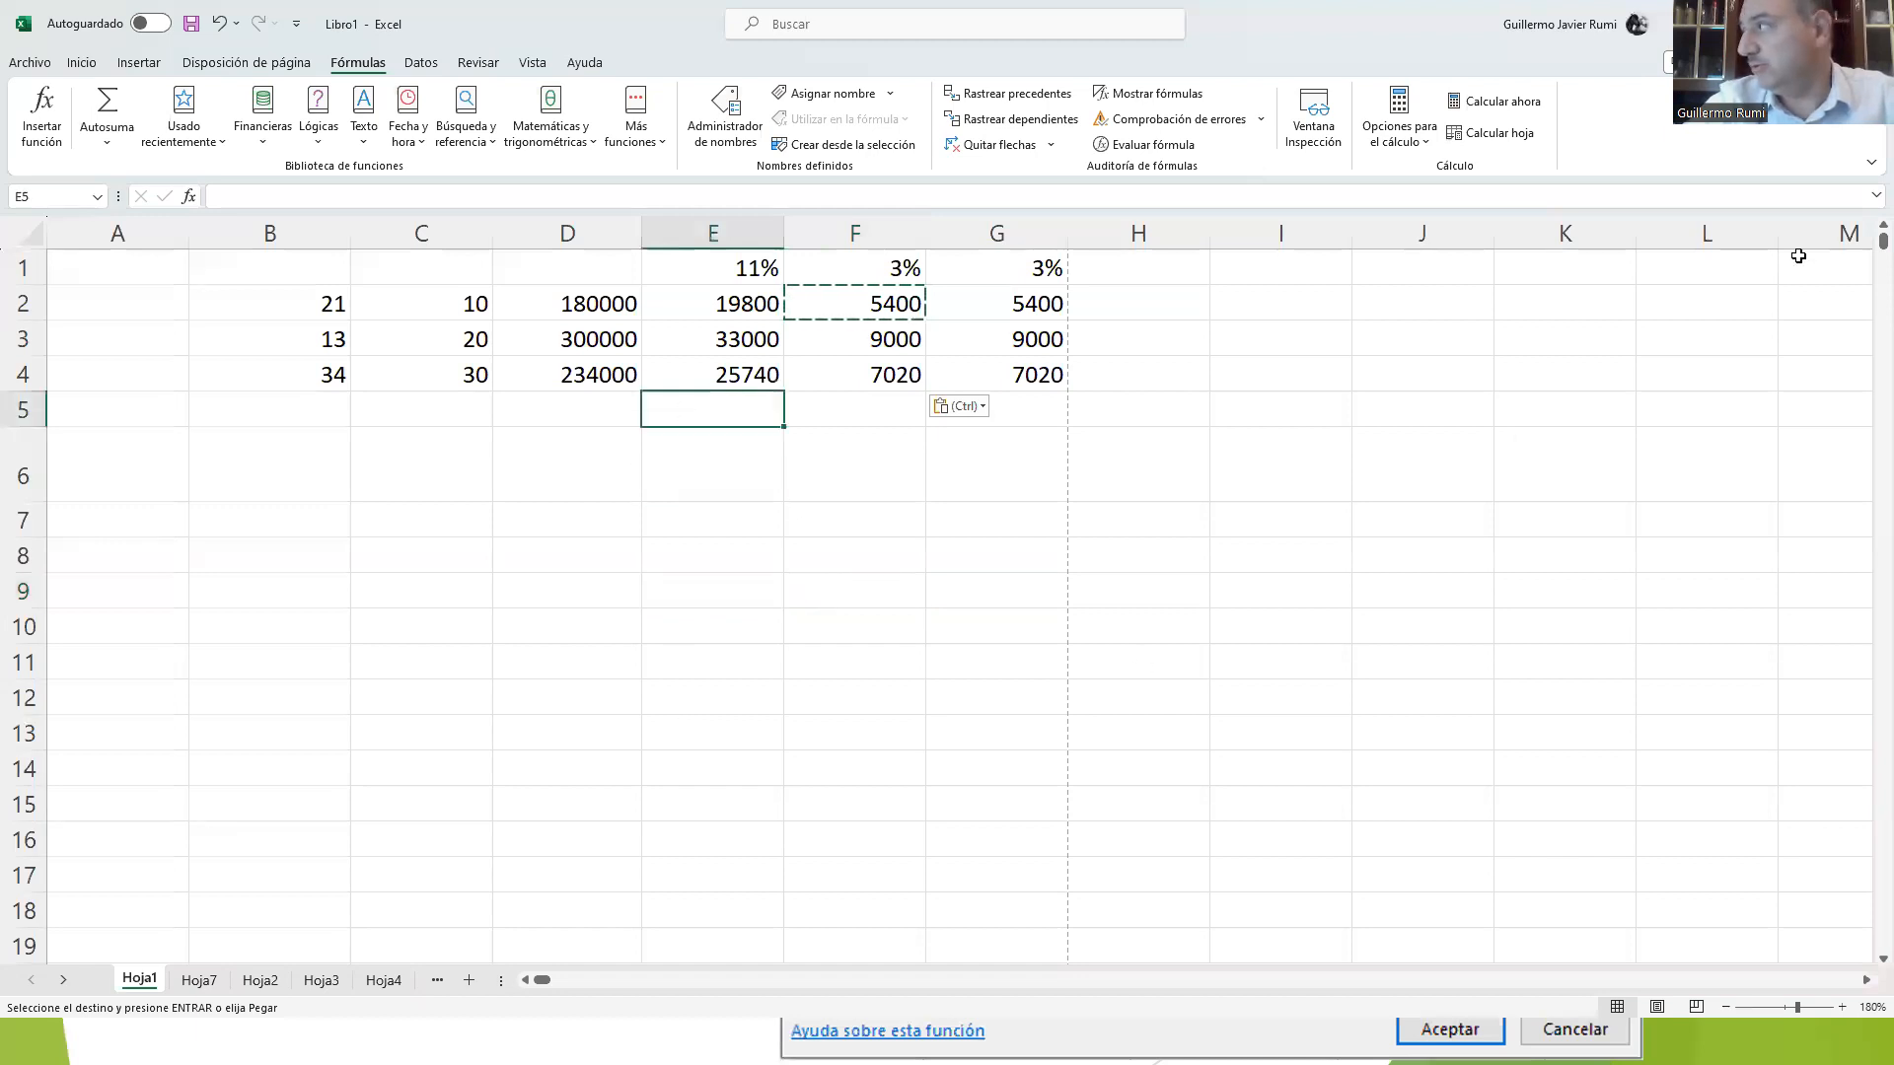
pyautogui.click(951, 464)
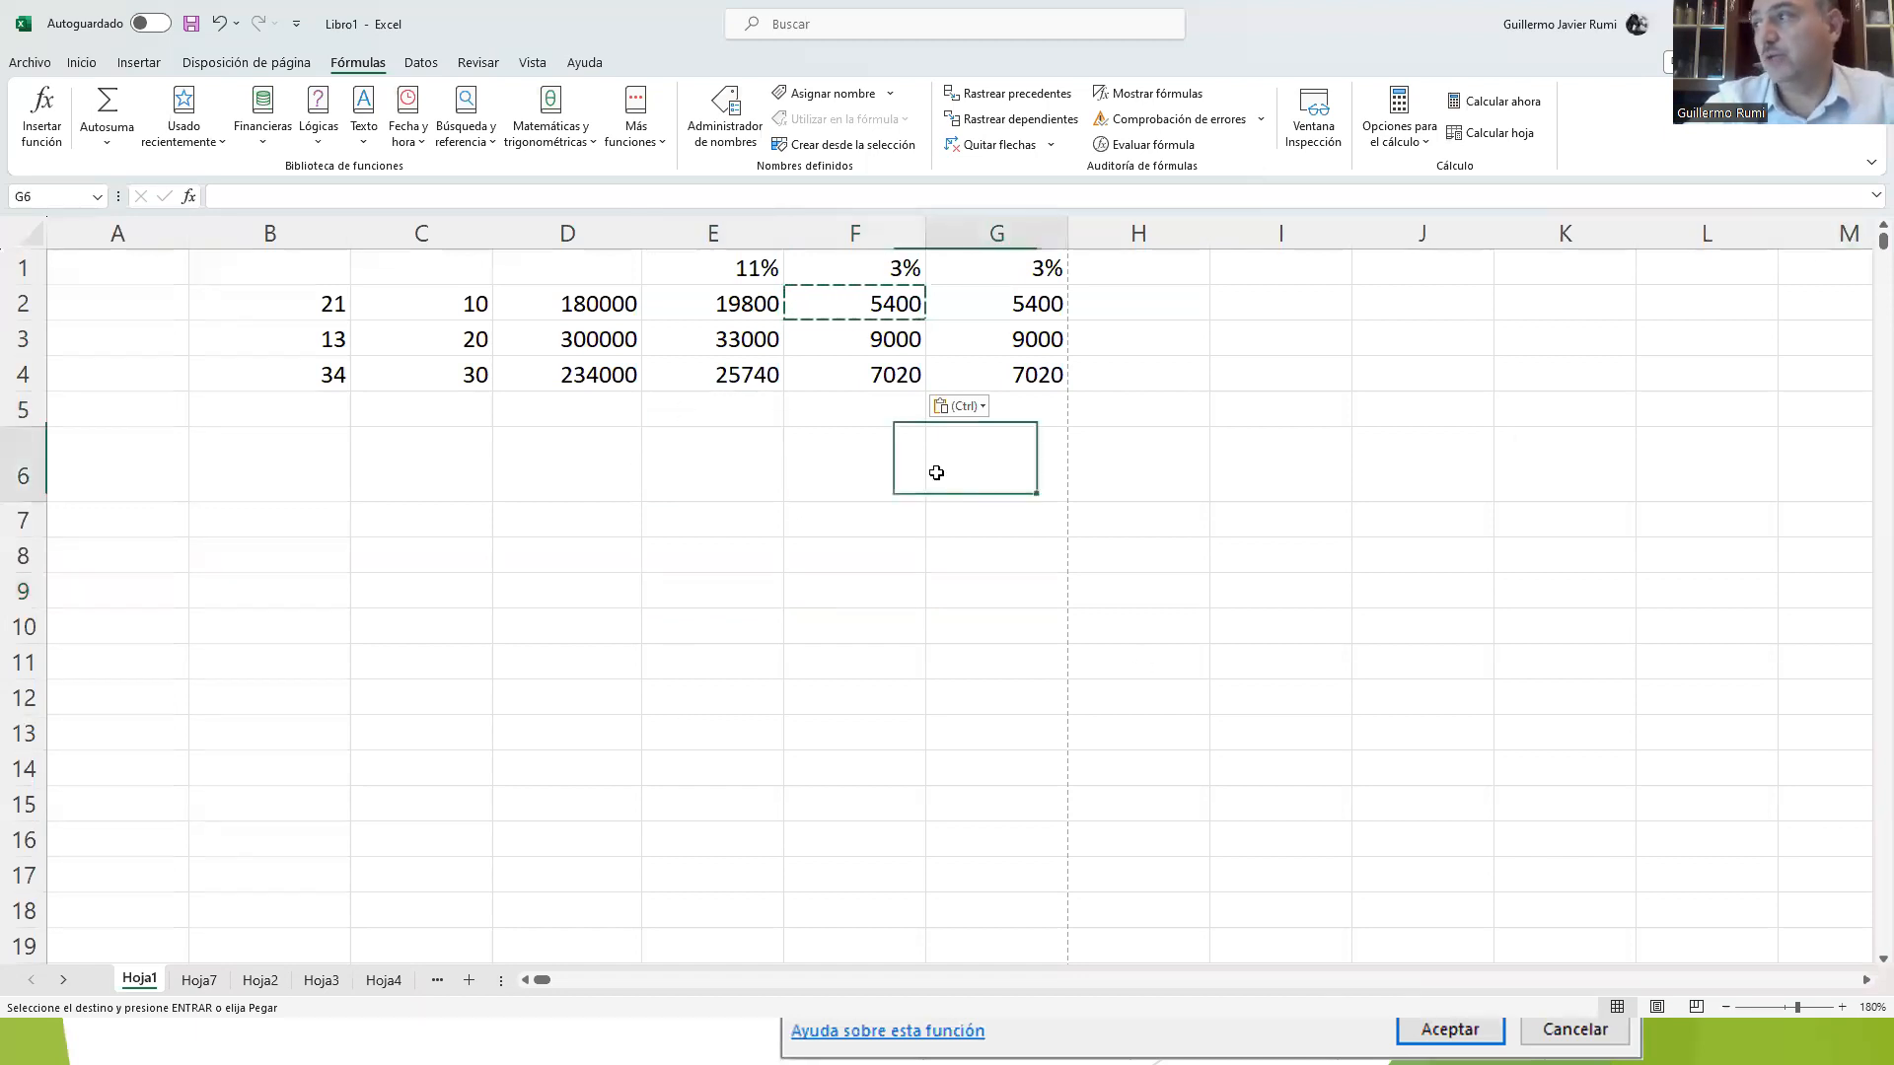
pyautogui.press('Escape')
pyautogui.click(689, 414)
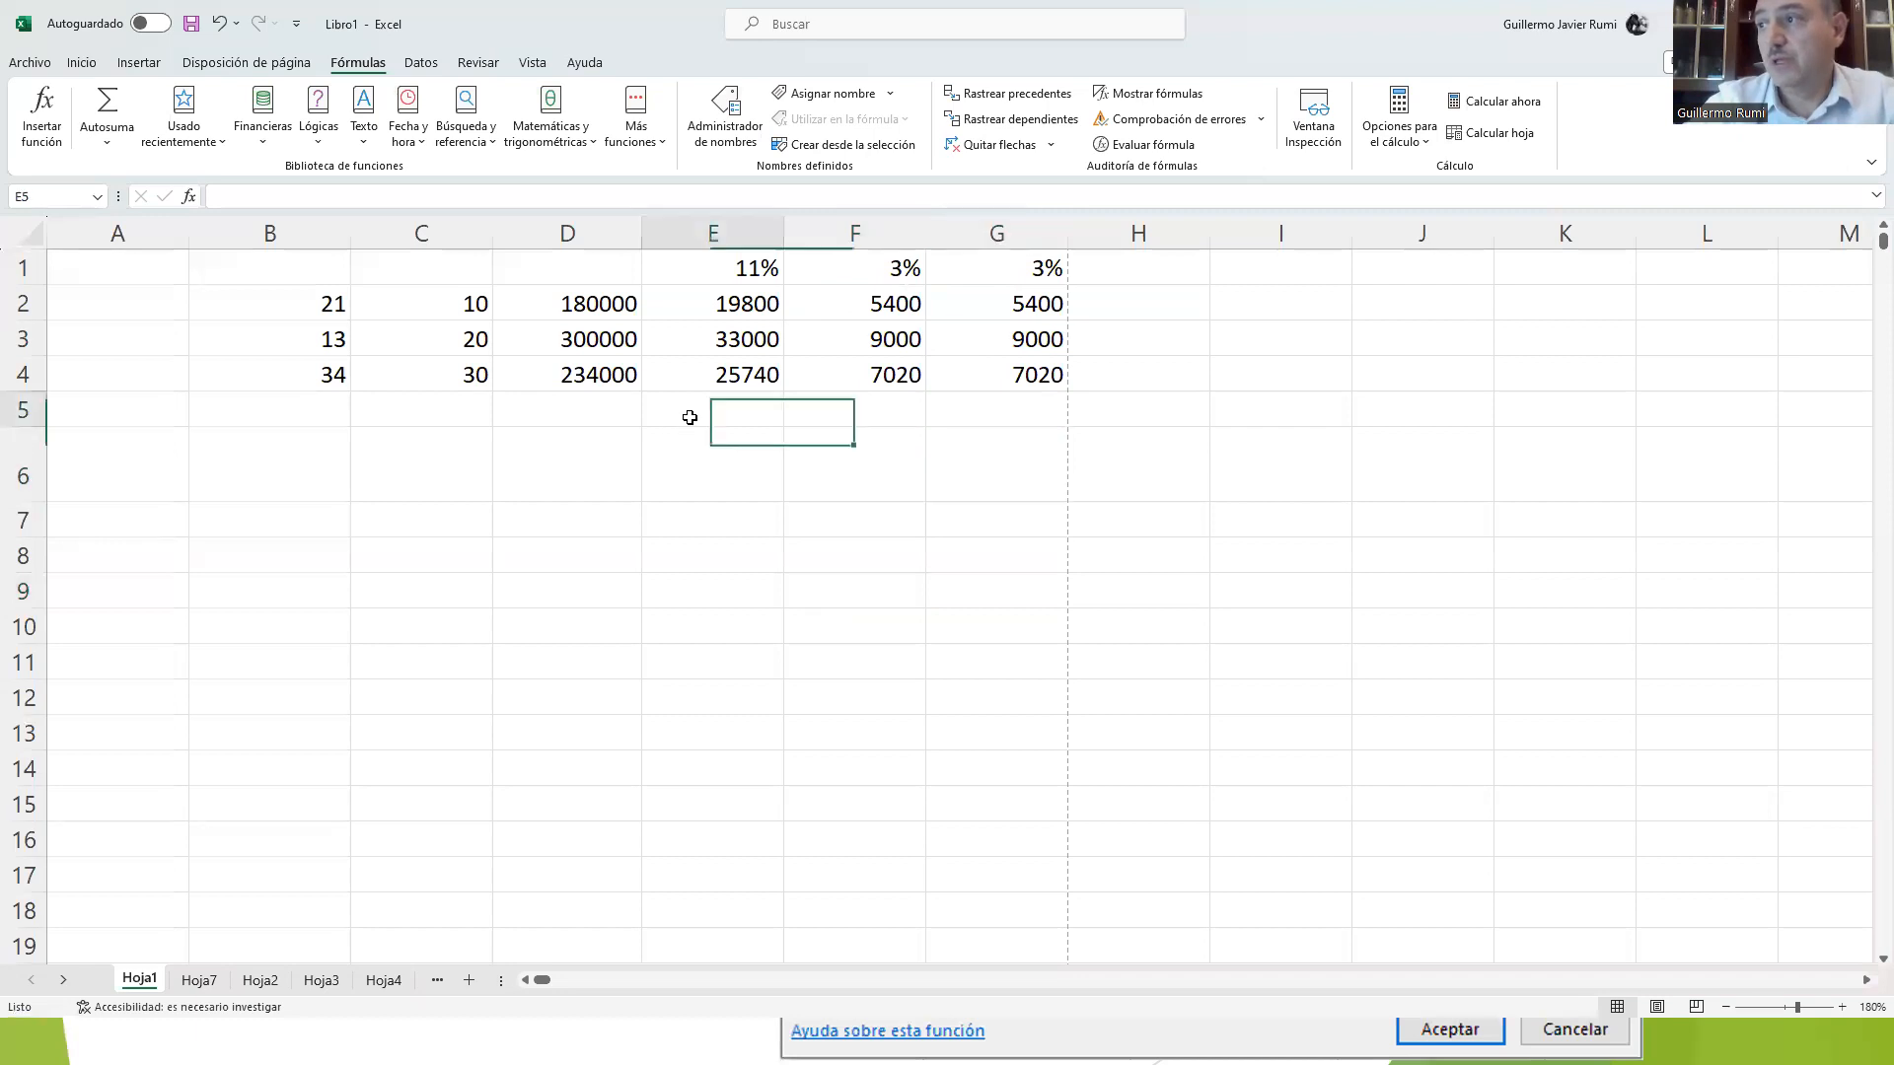
pyautogui.moveTo(326, 294); pyautogui.dragTo(423, 378)
pyautogui.press('Delete')
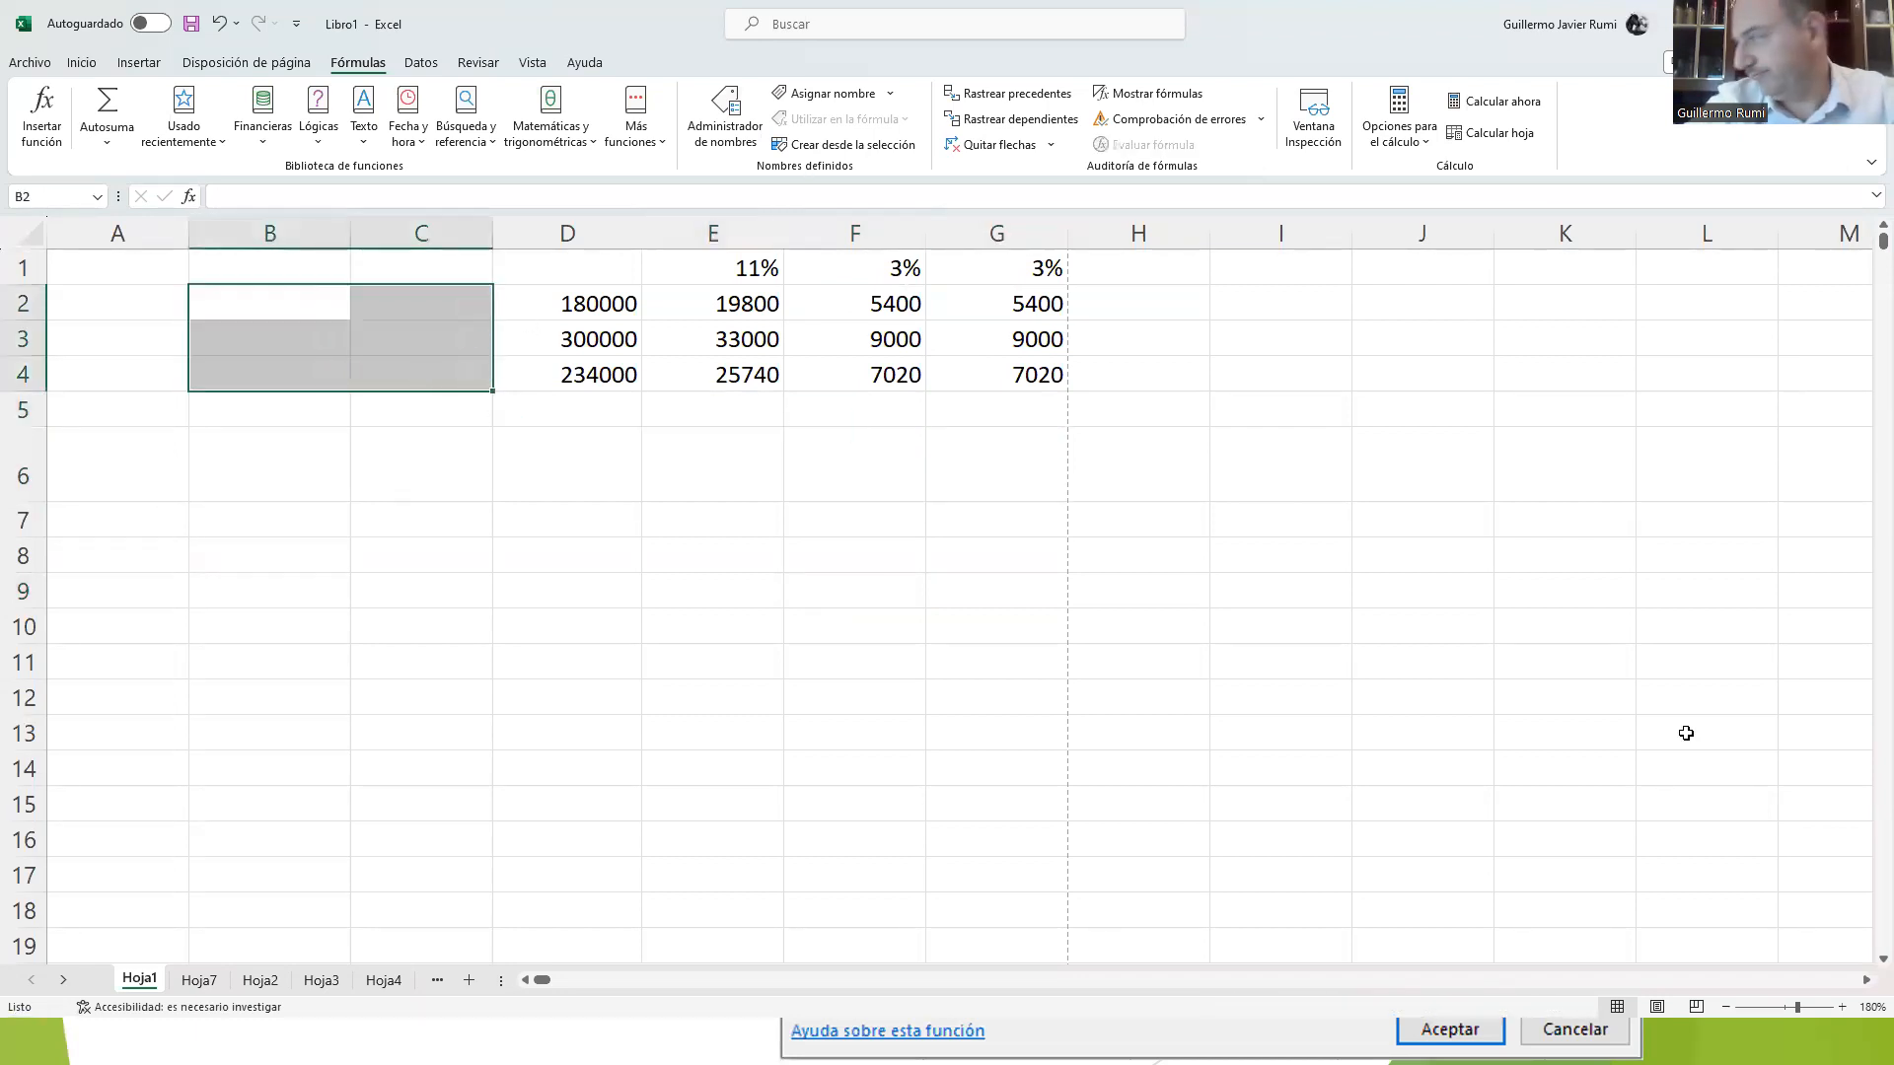
# Step: Add the three values of column D in cell D5 with the formula =D2+D3+D4
pyautogui.click(1841, 1007)
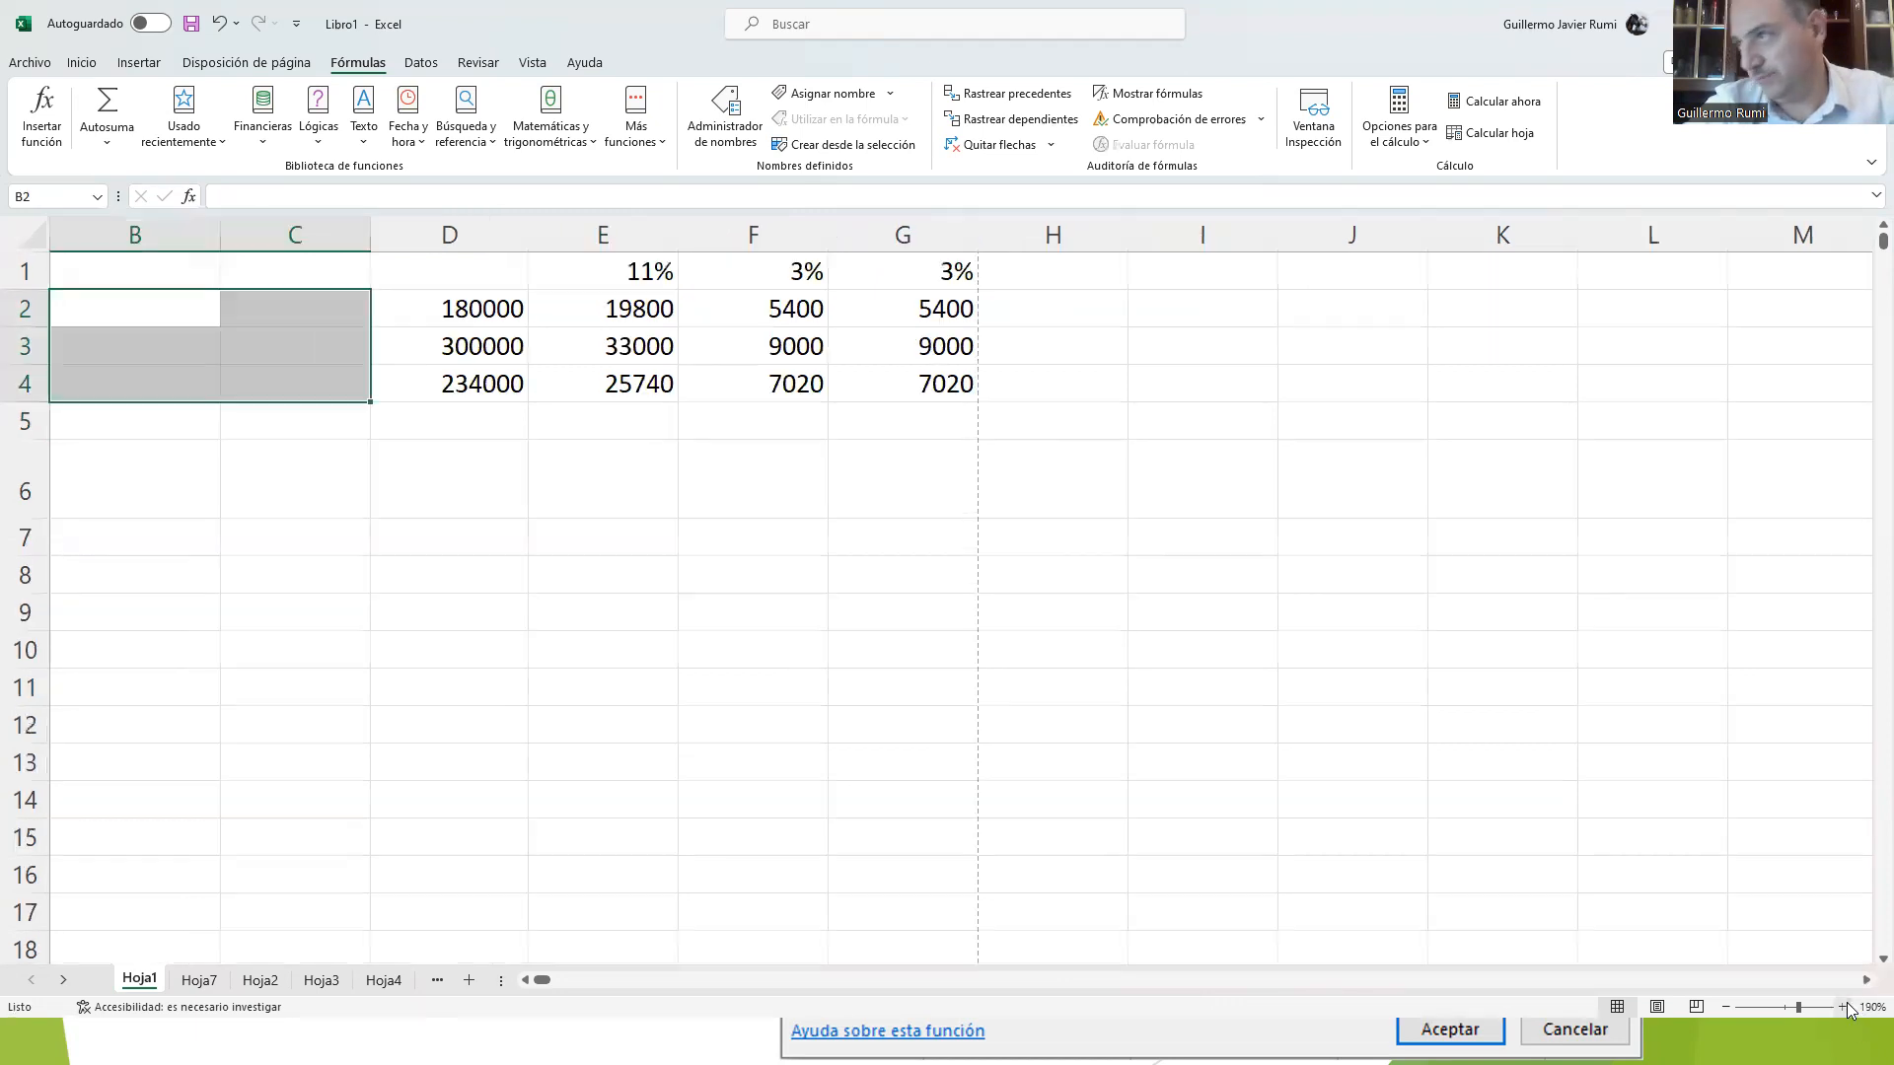
pyautogui.click(838, 572)
pyautogui.click(421, 412)
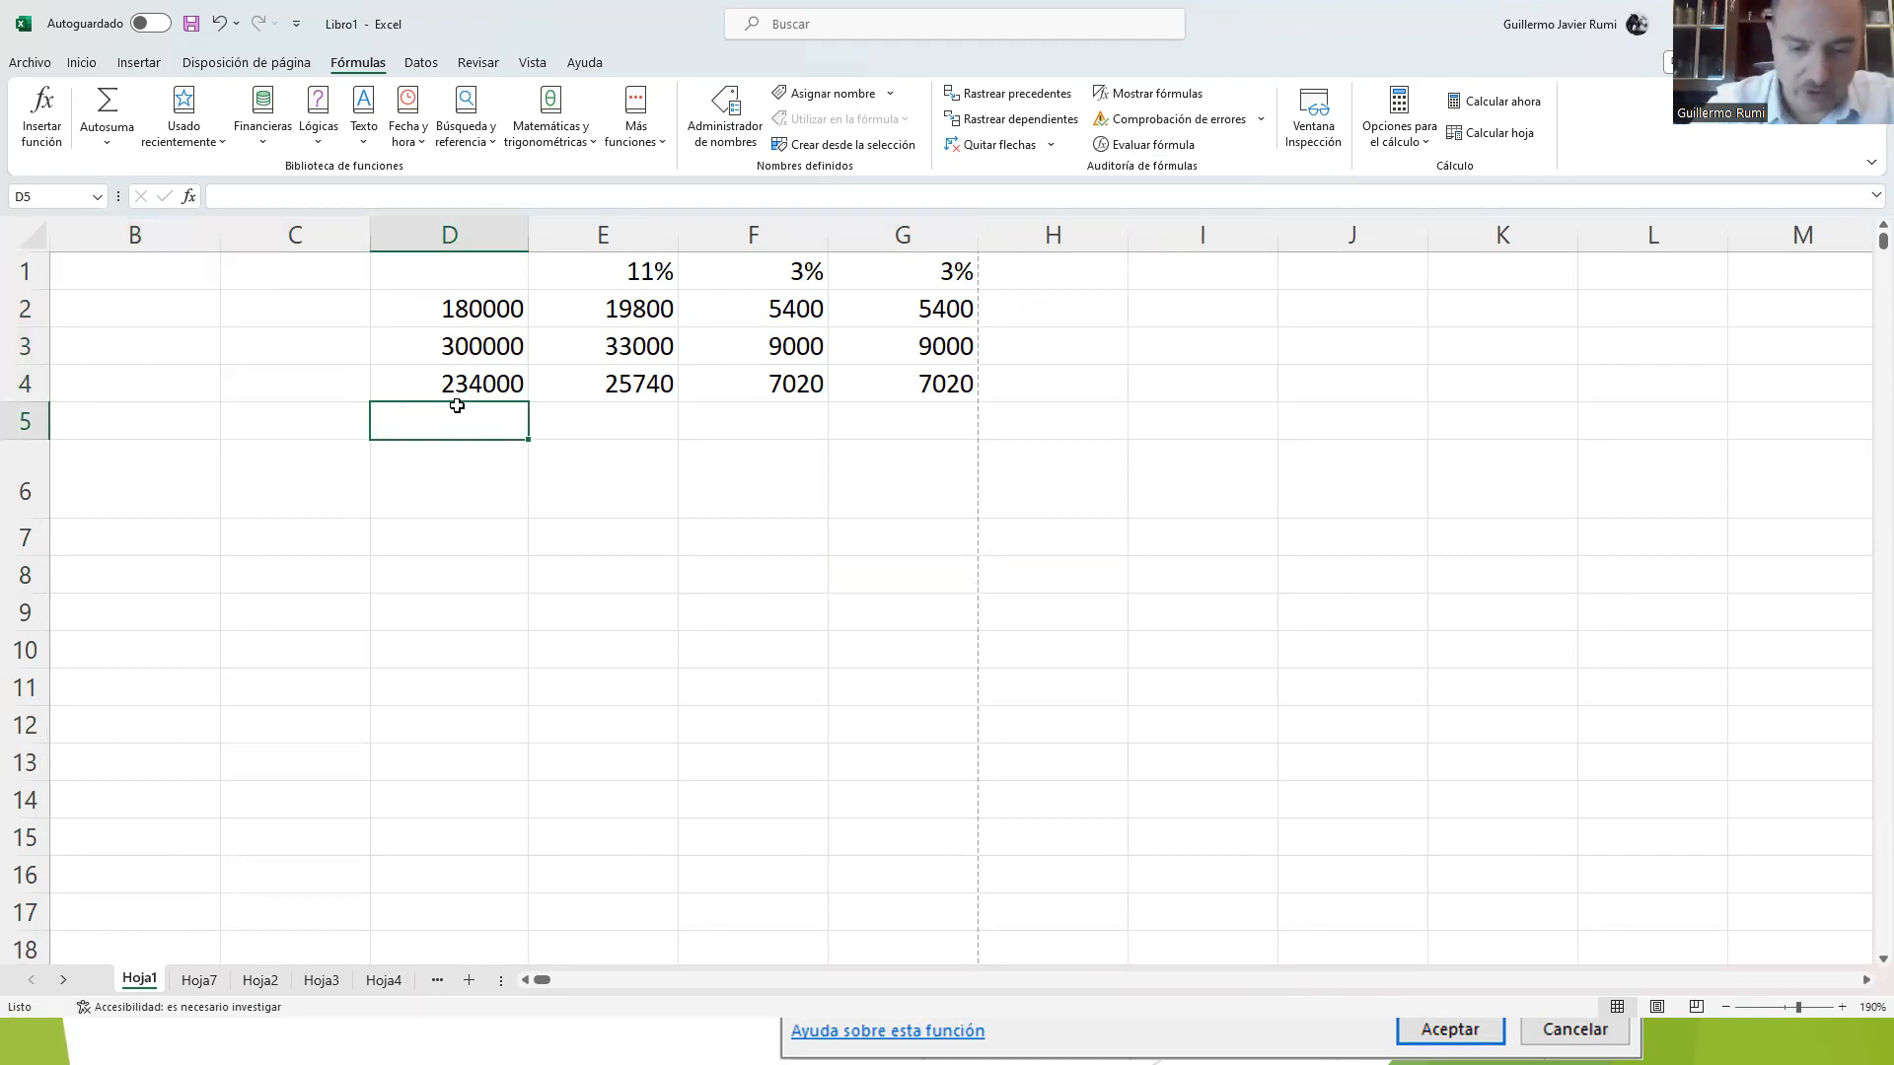
pyautogui.write('=')
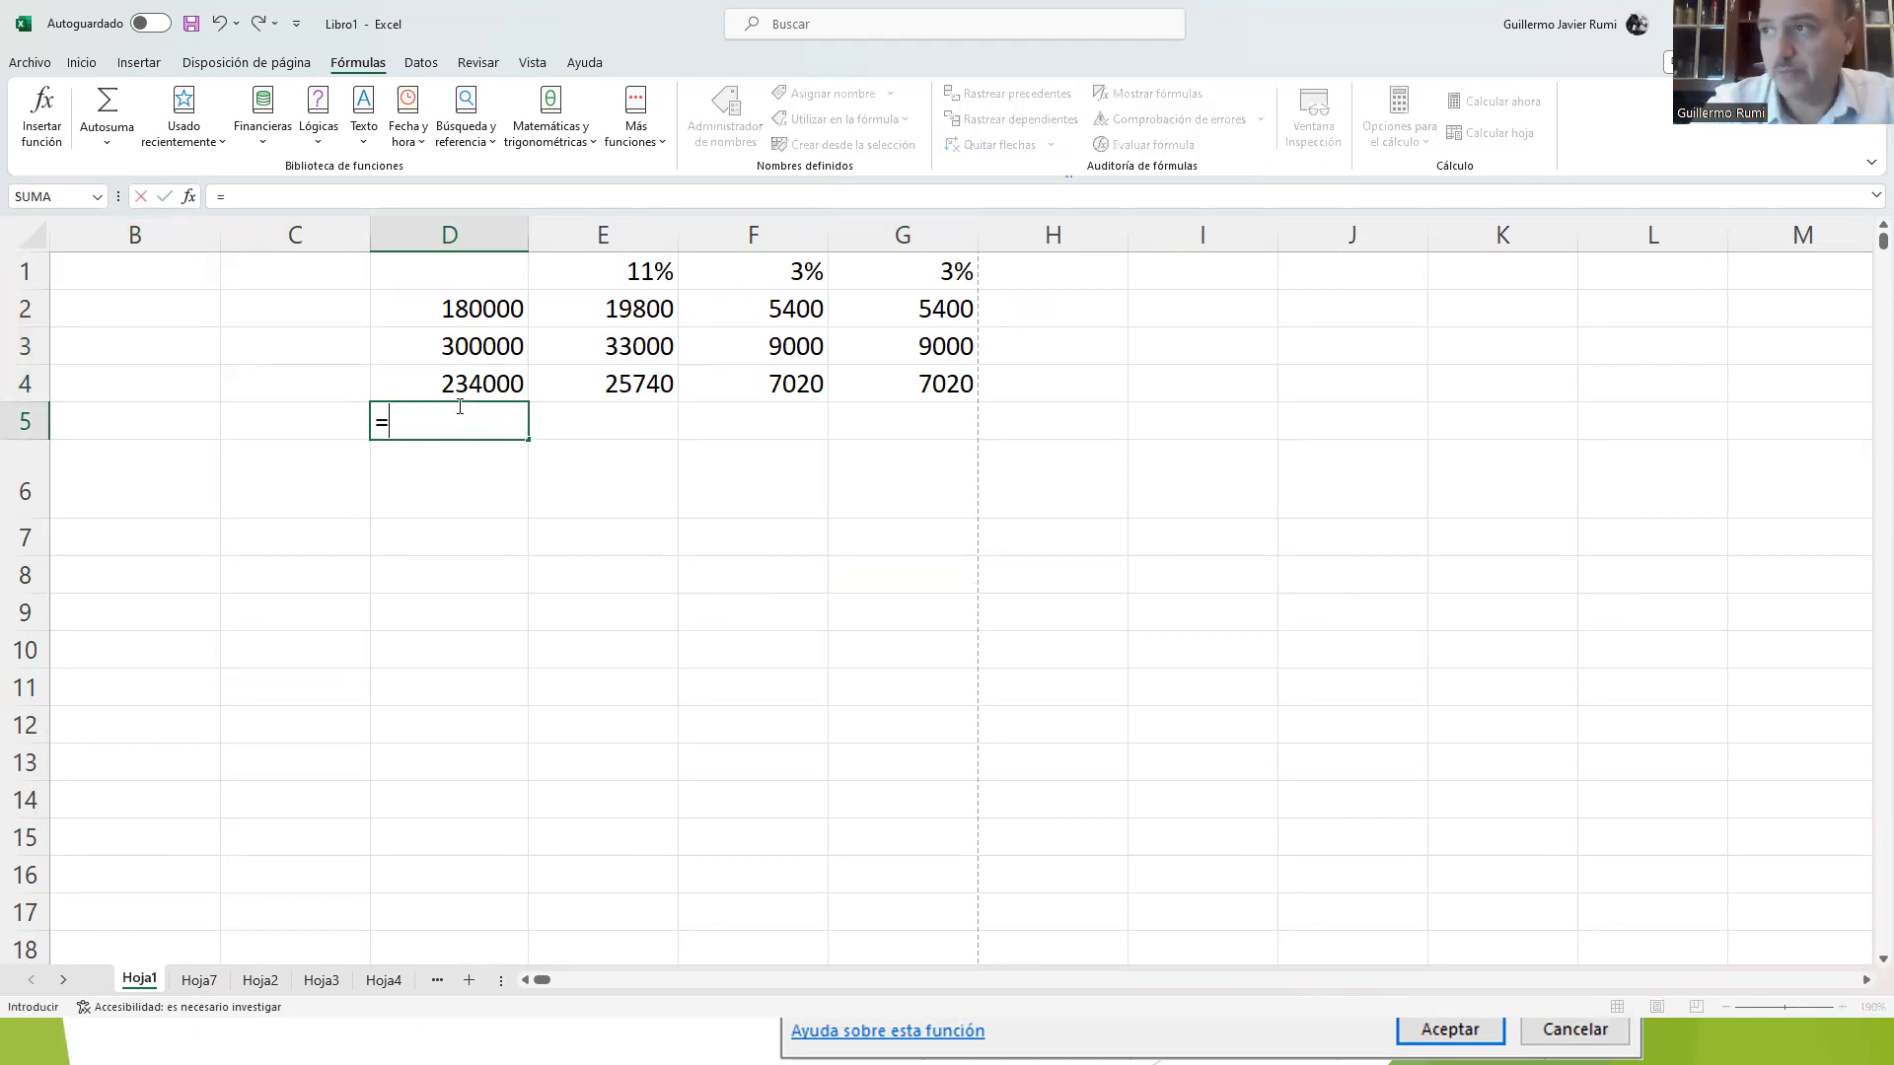
pyautogui.click(469, 313)
pyautogui.write('+')
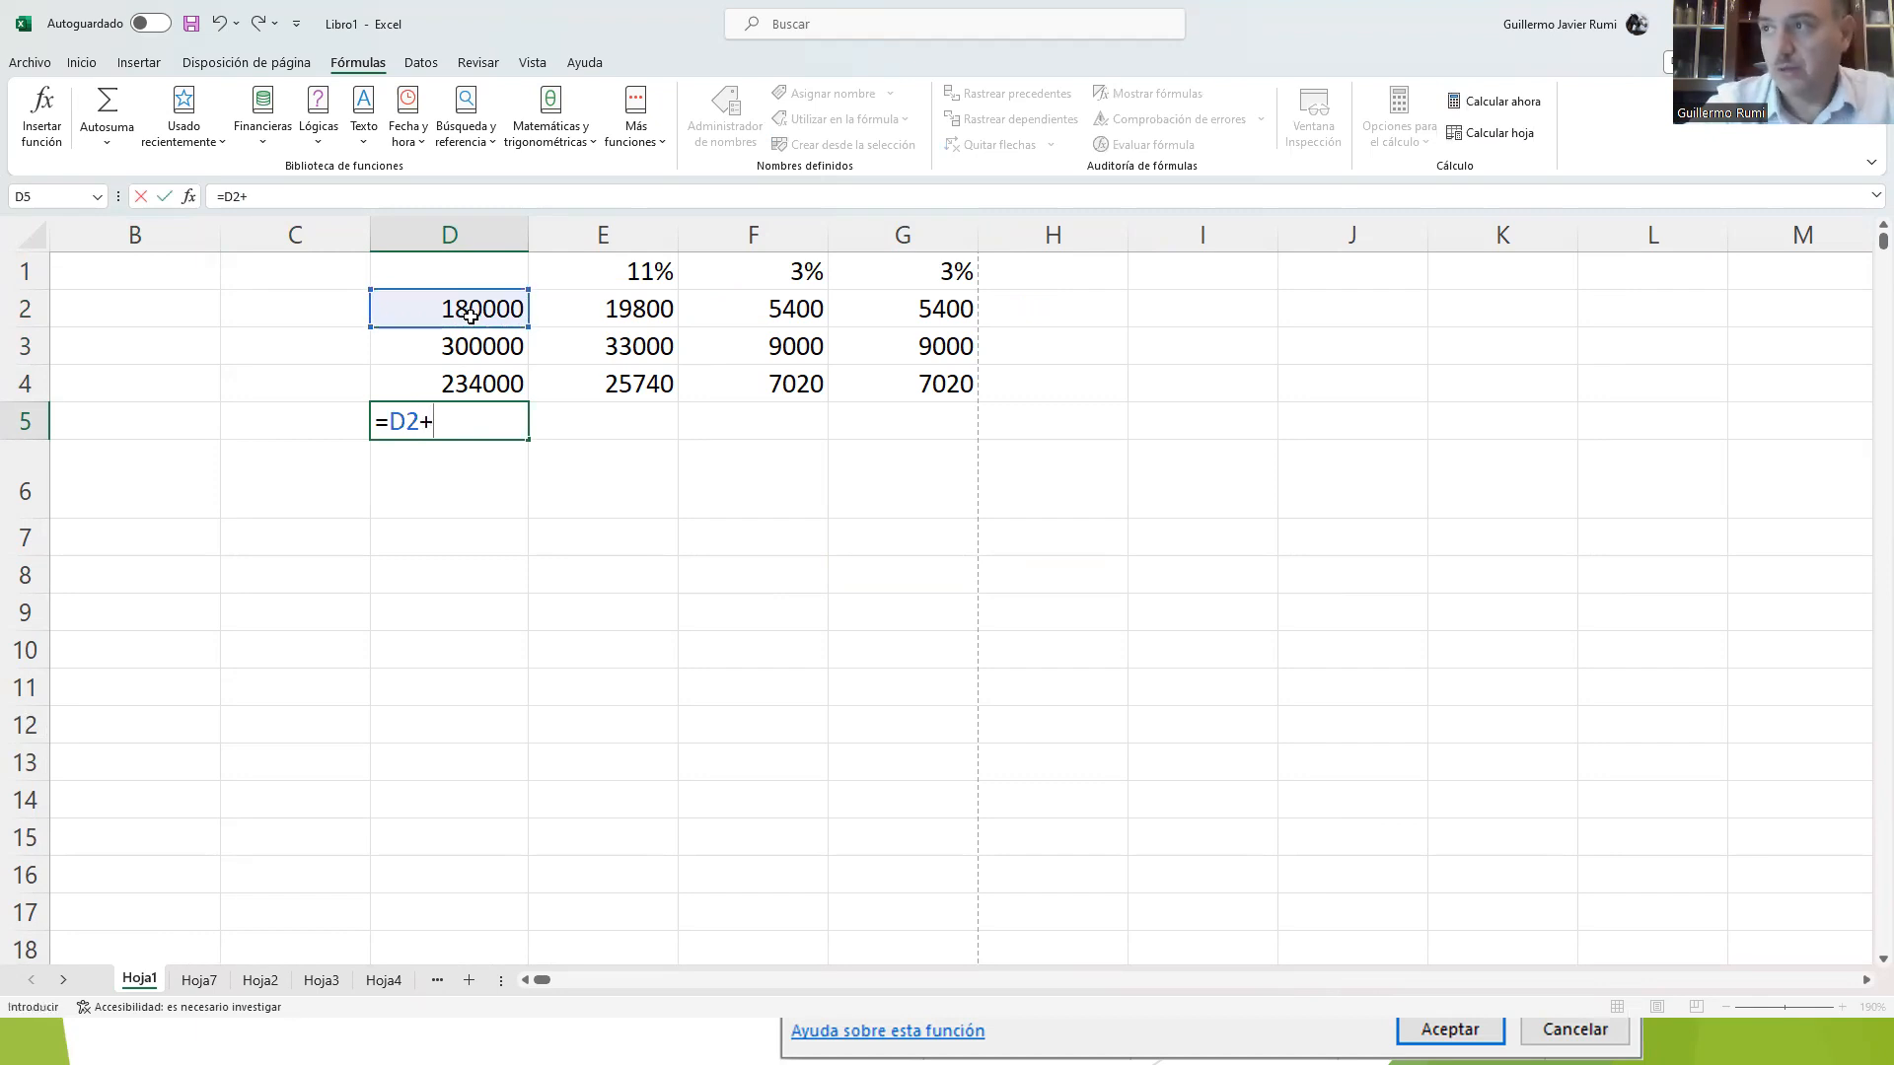
pyautogui.click(462, 342)
pyautogui.write('+')
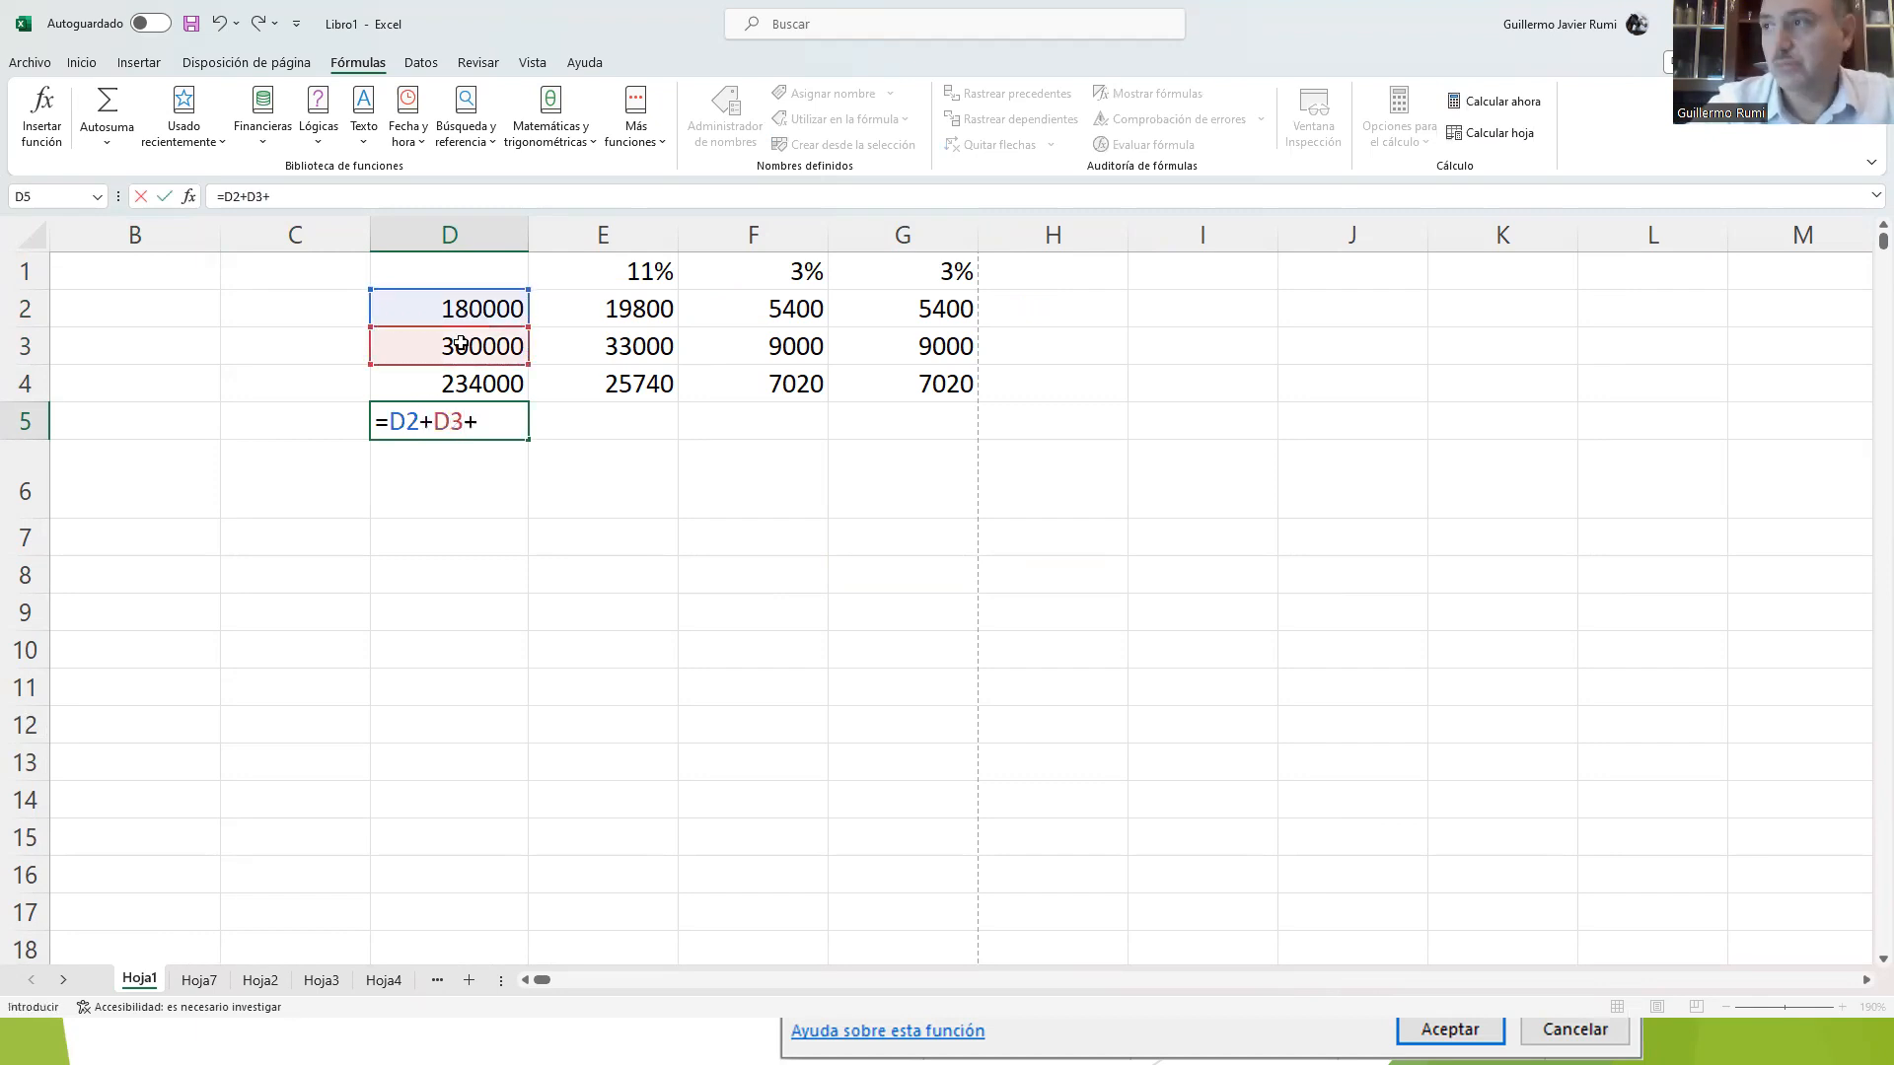
pyautogui.click(459, 372)
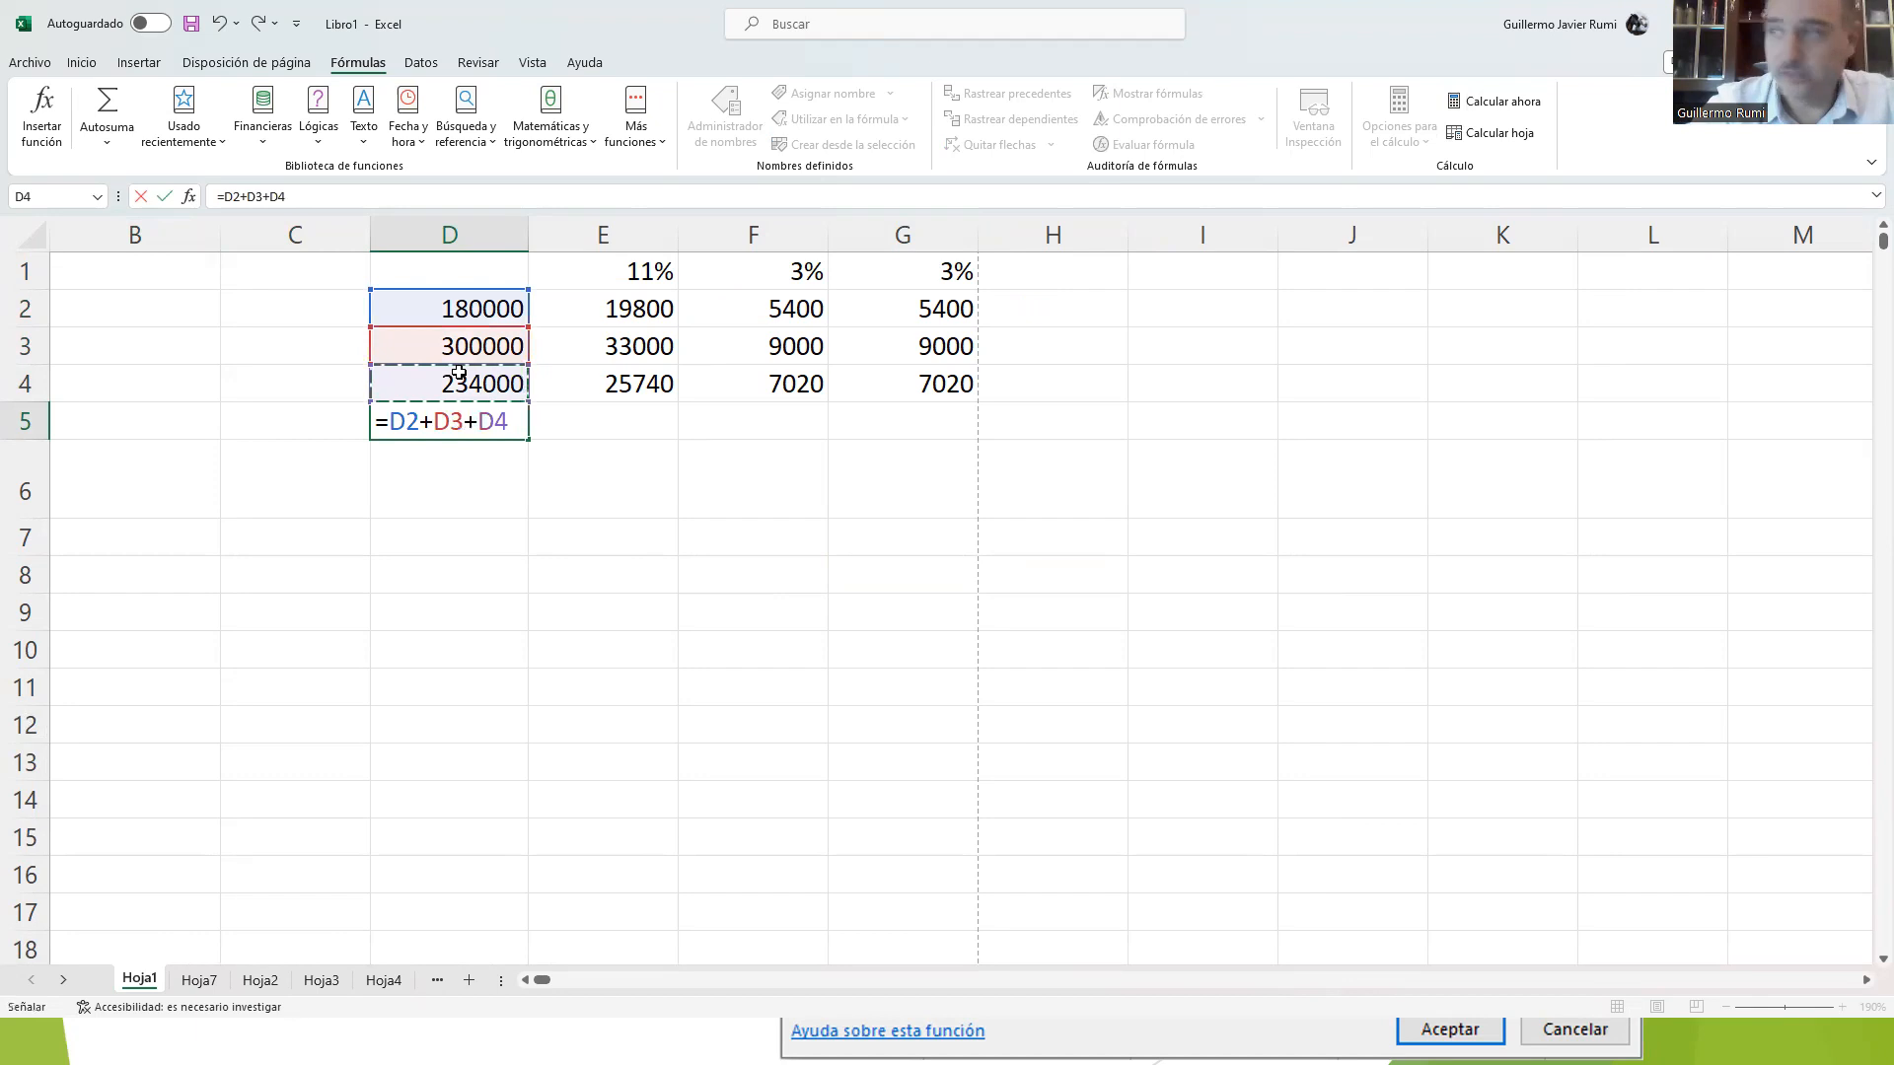
pyautogui.press('Return')
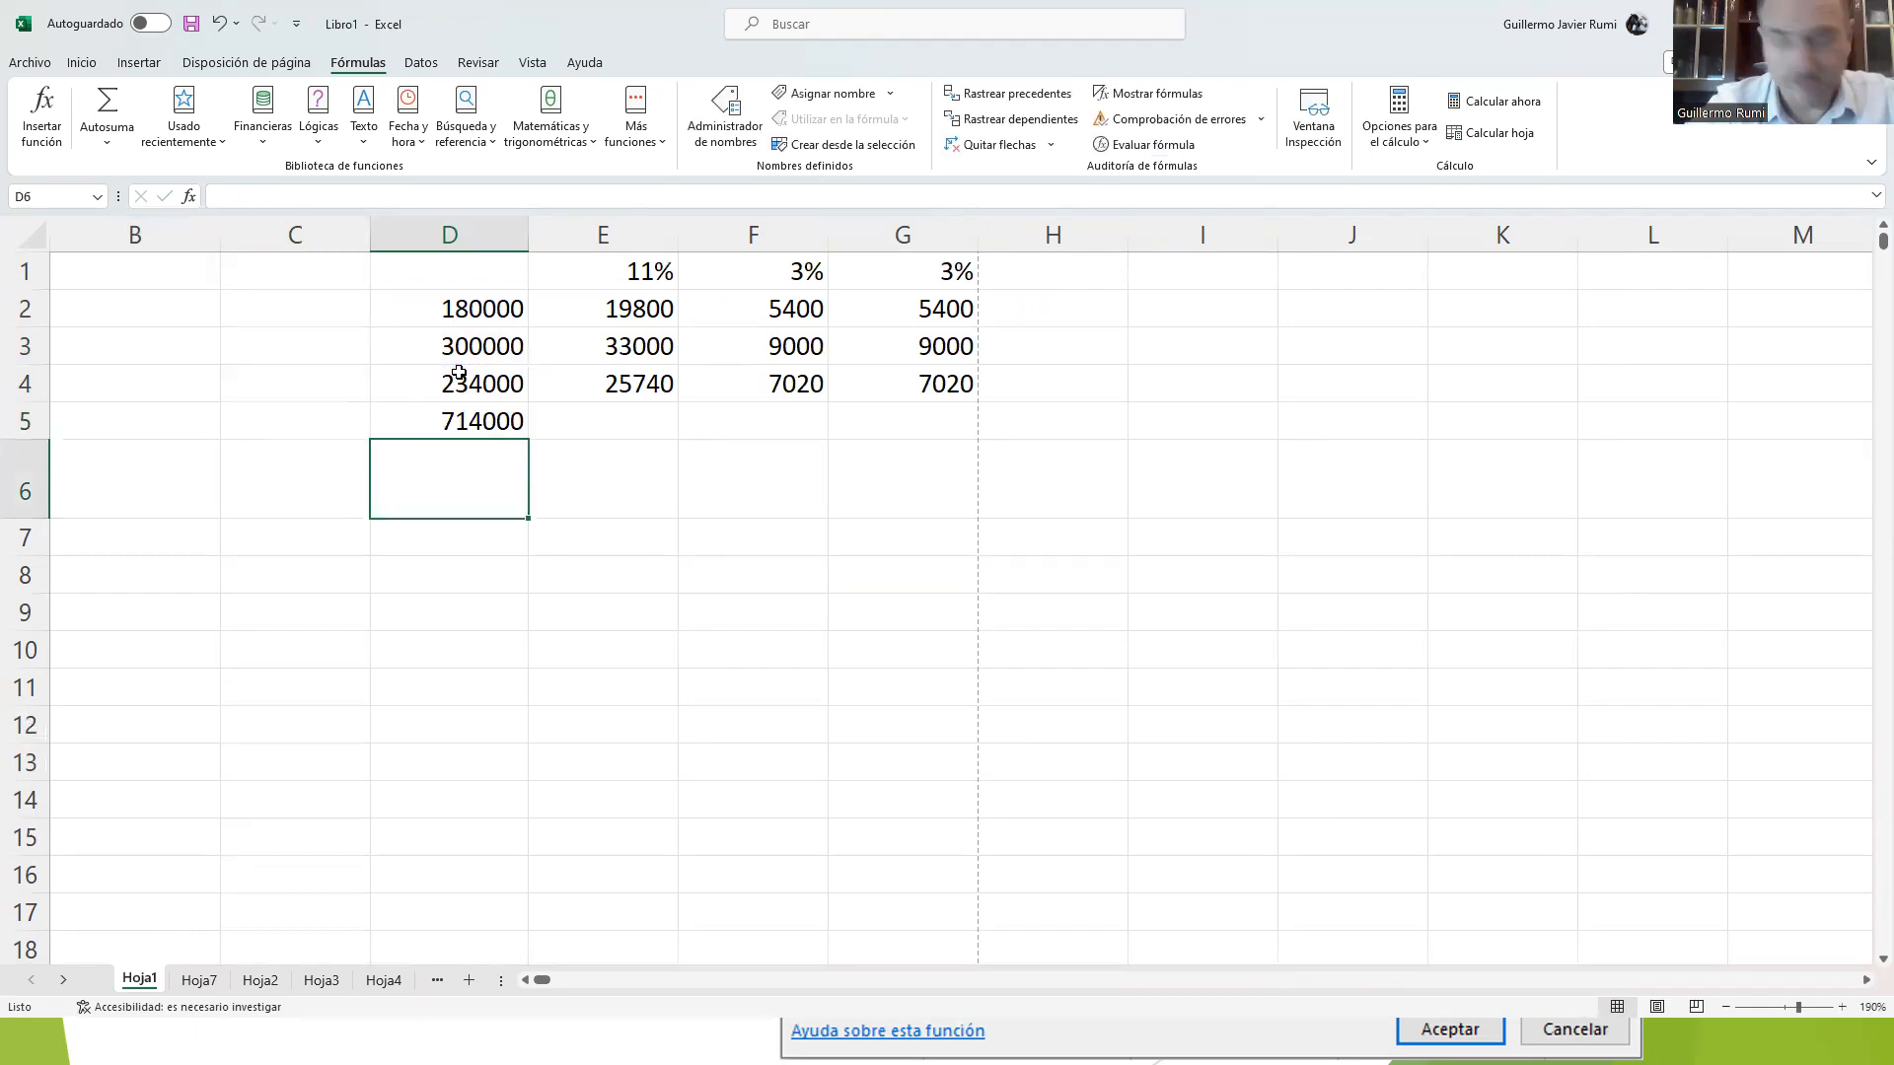
# Step: Delete the addition formula from cell D5
pyautogui.click(448, 424)
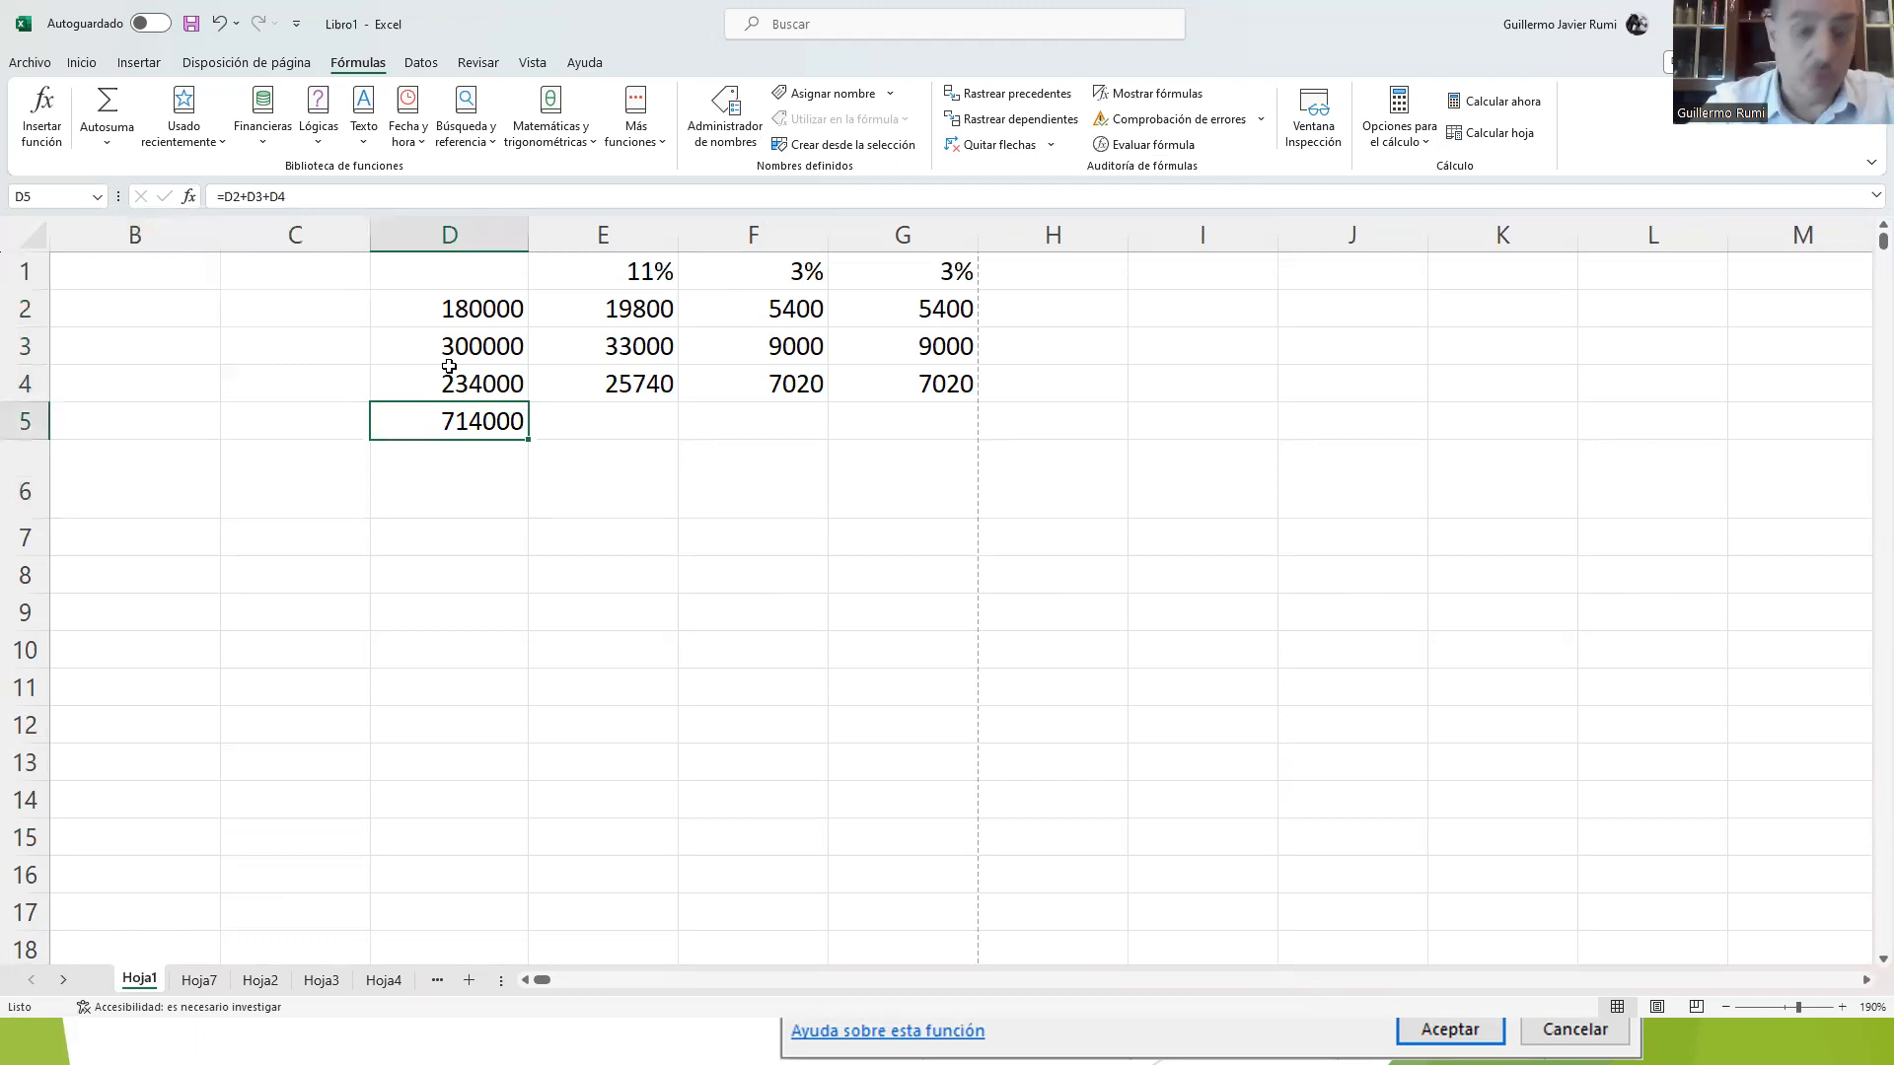
pyautogui.press('Delete')
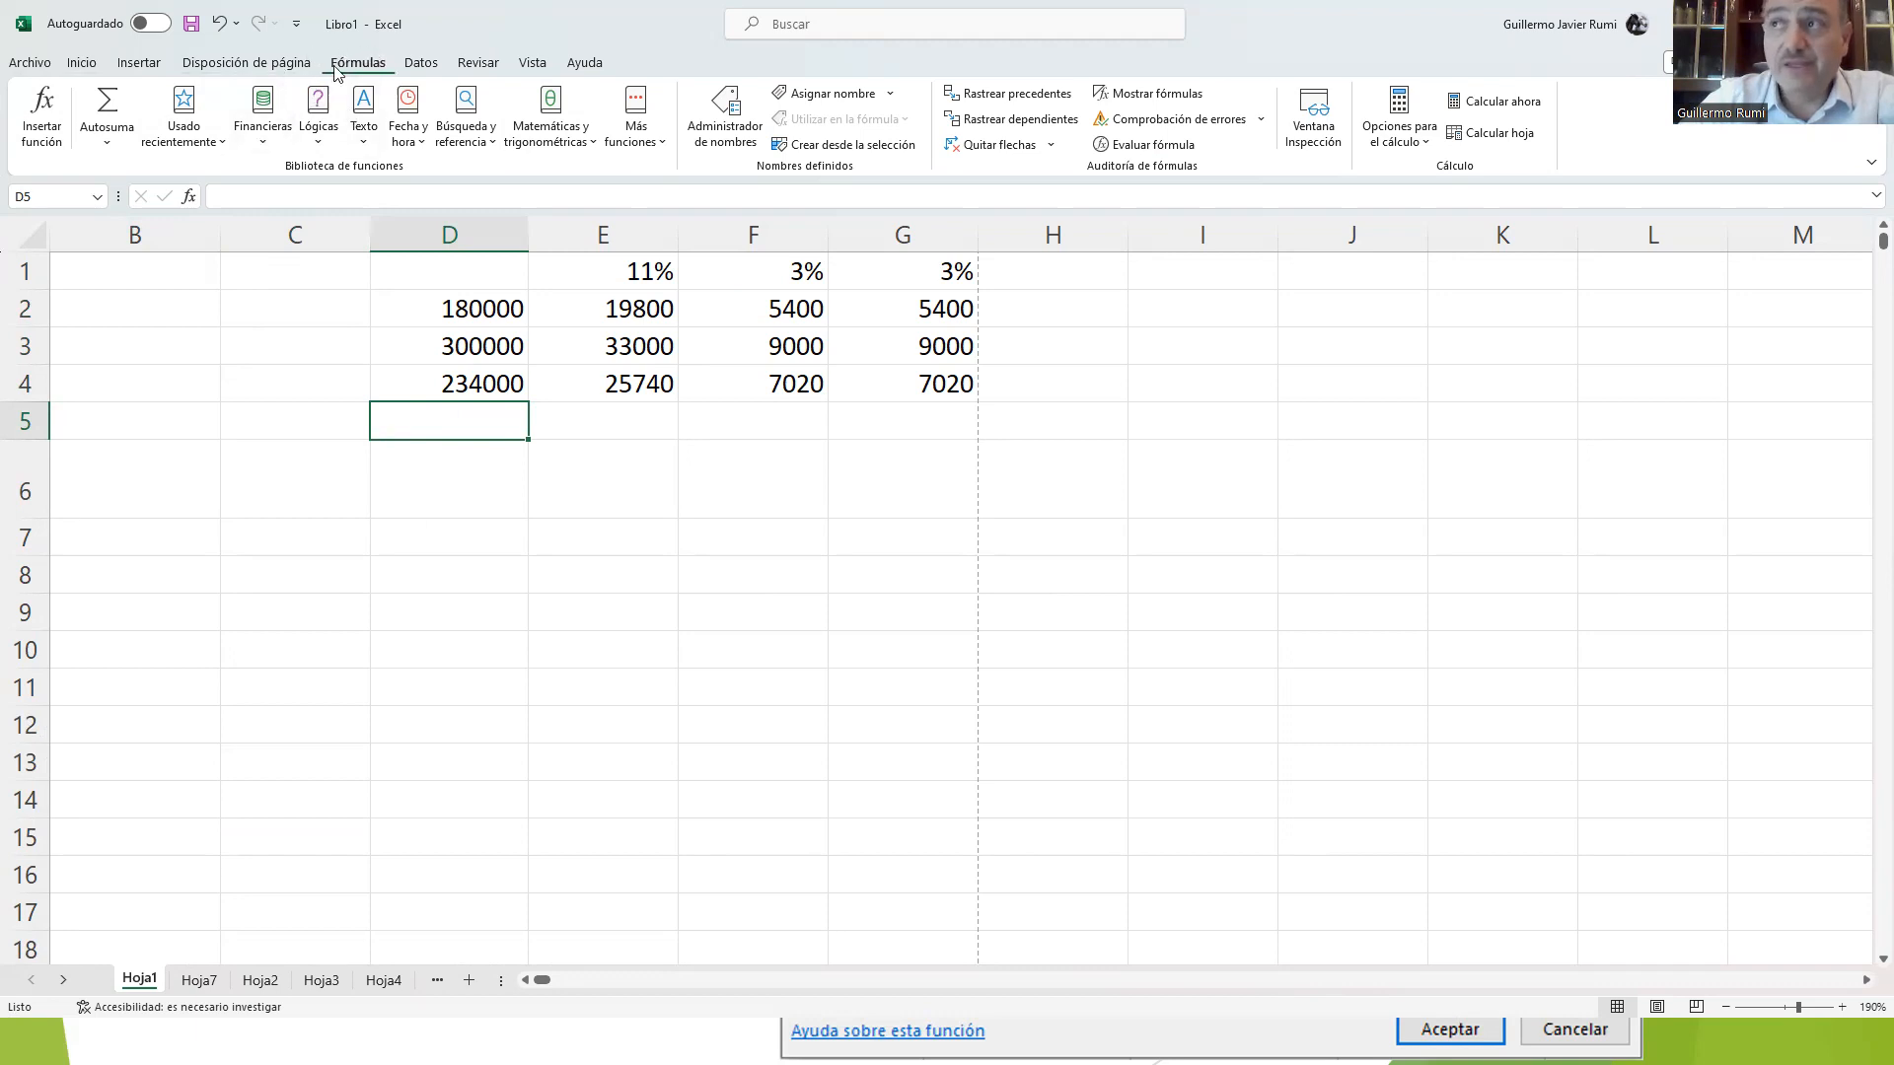
# Step: Insert the SUMA function from the math and trigonometric functions in cell D5 with the range D2:D4 as its argument
pyautogui.click(81, 62)
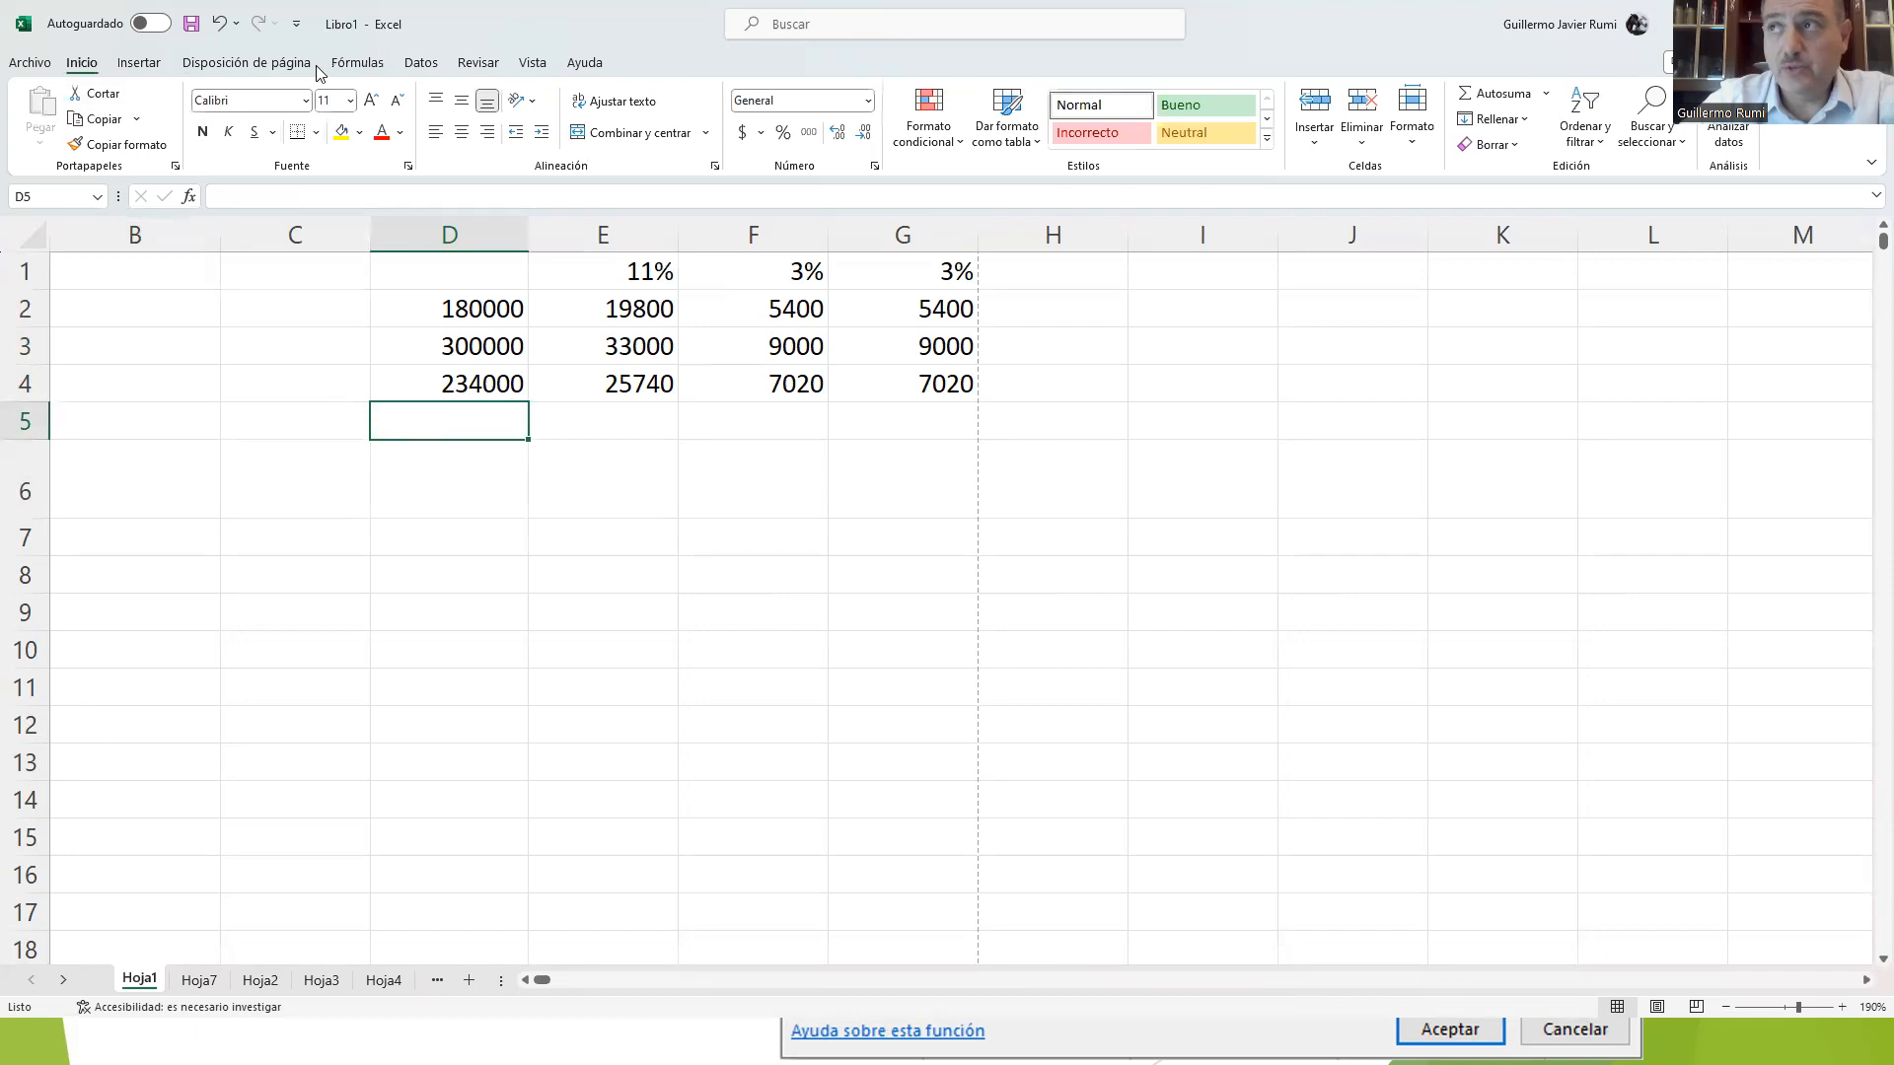
pyautogui.click(355, 65)
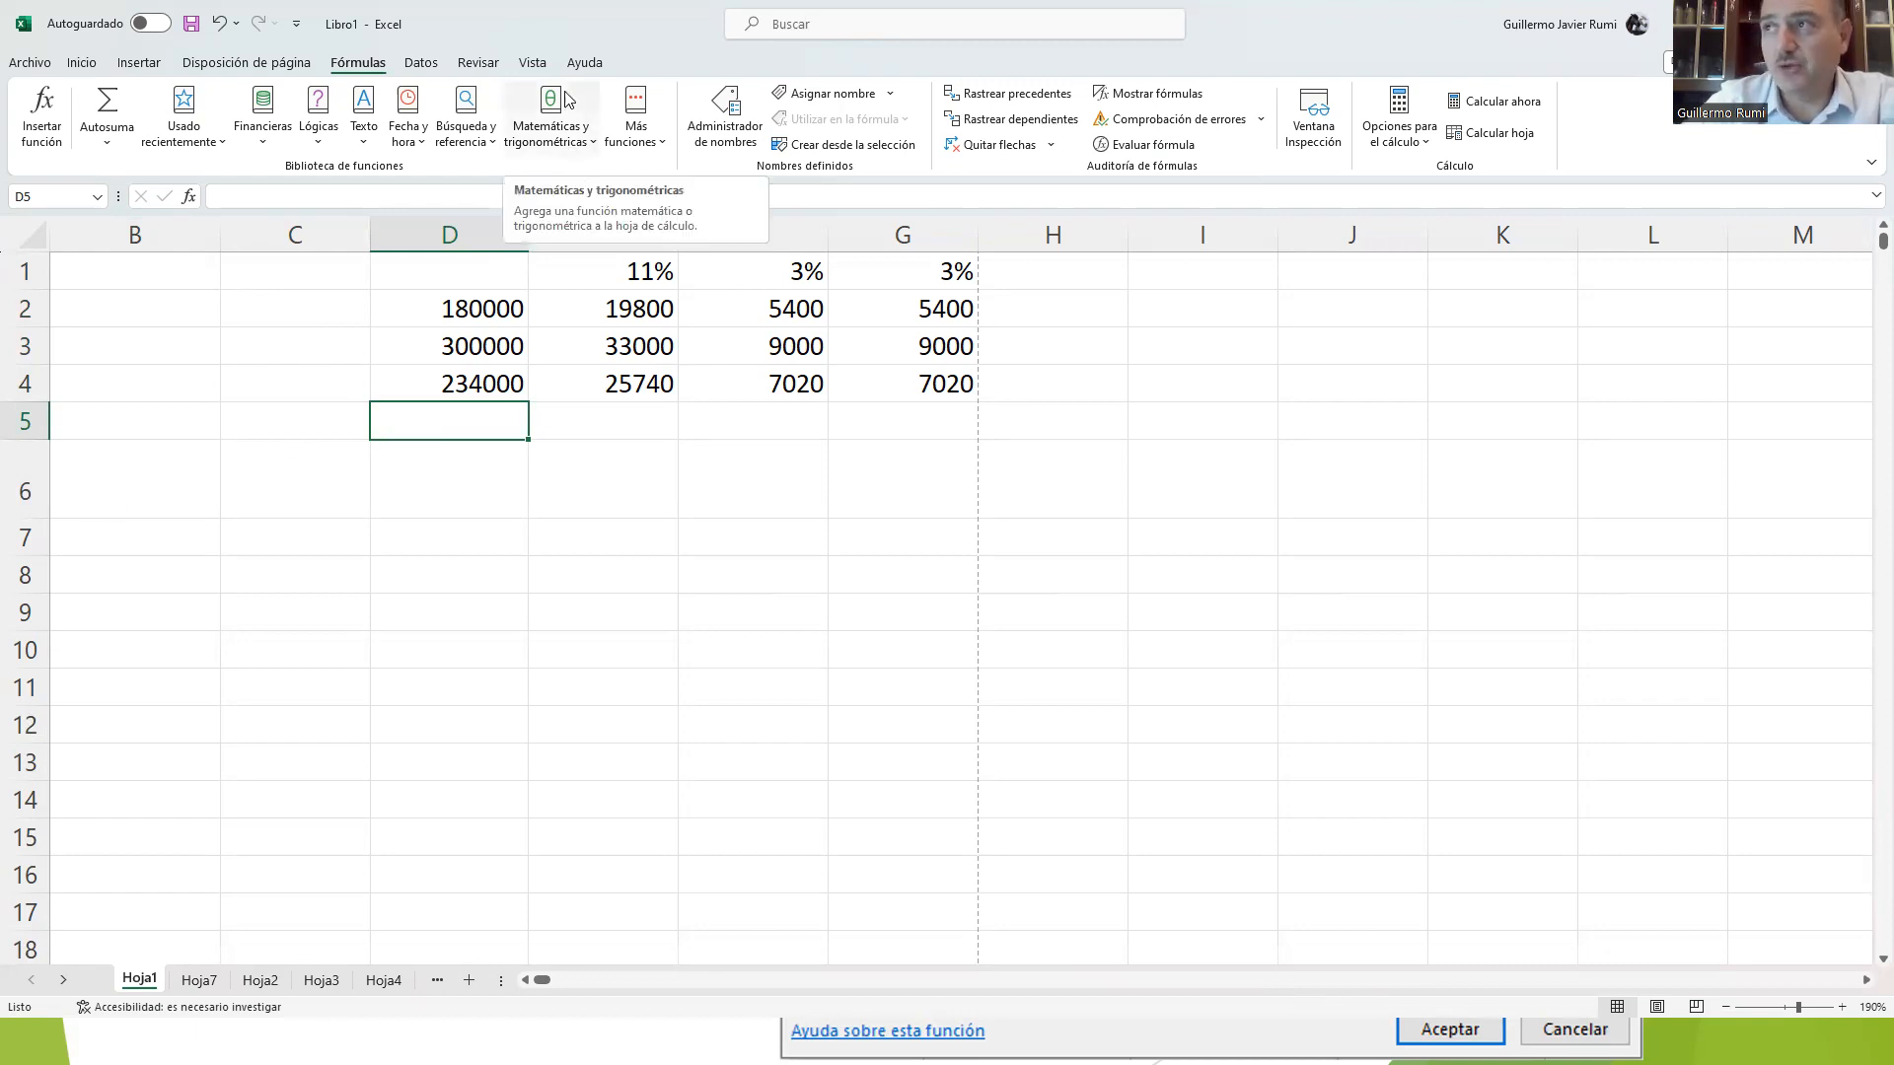
pyautogui.click(565, 124)
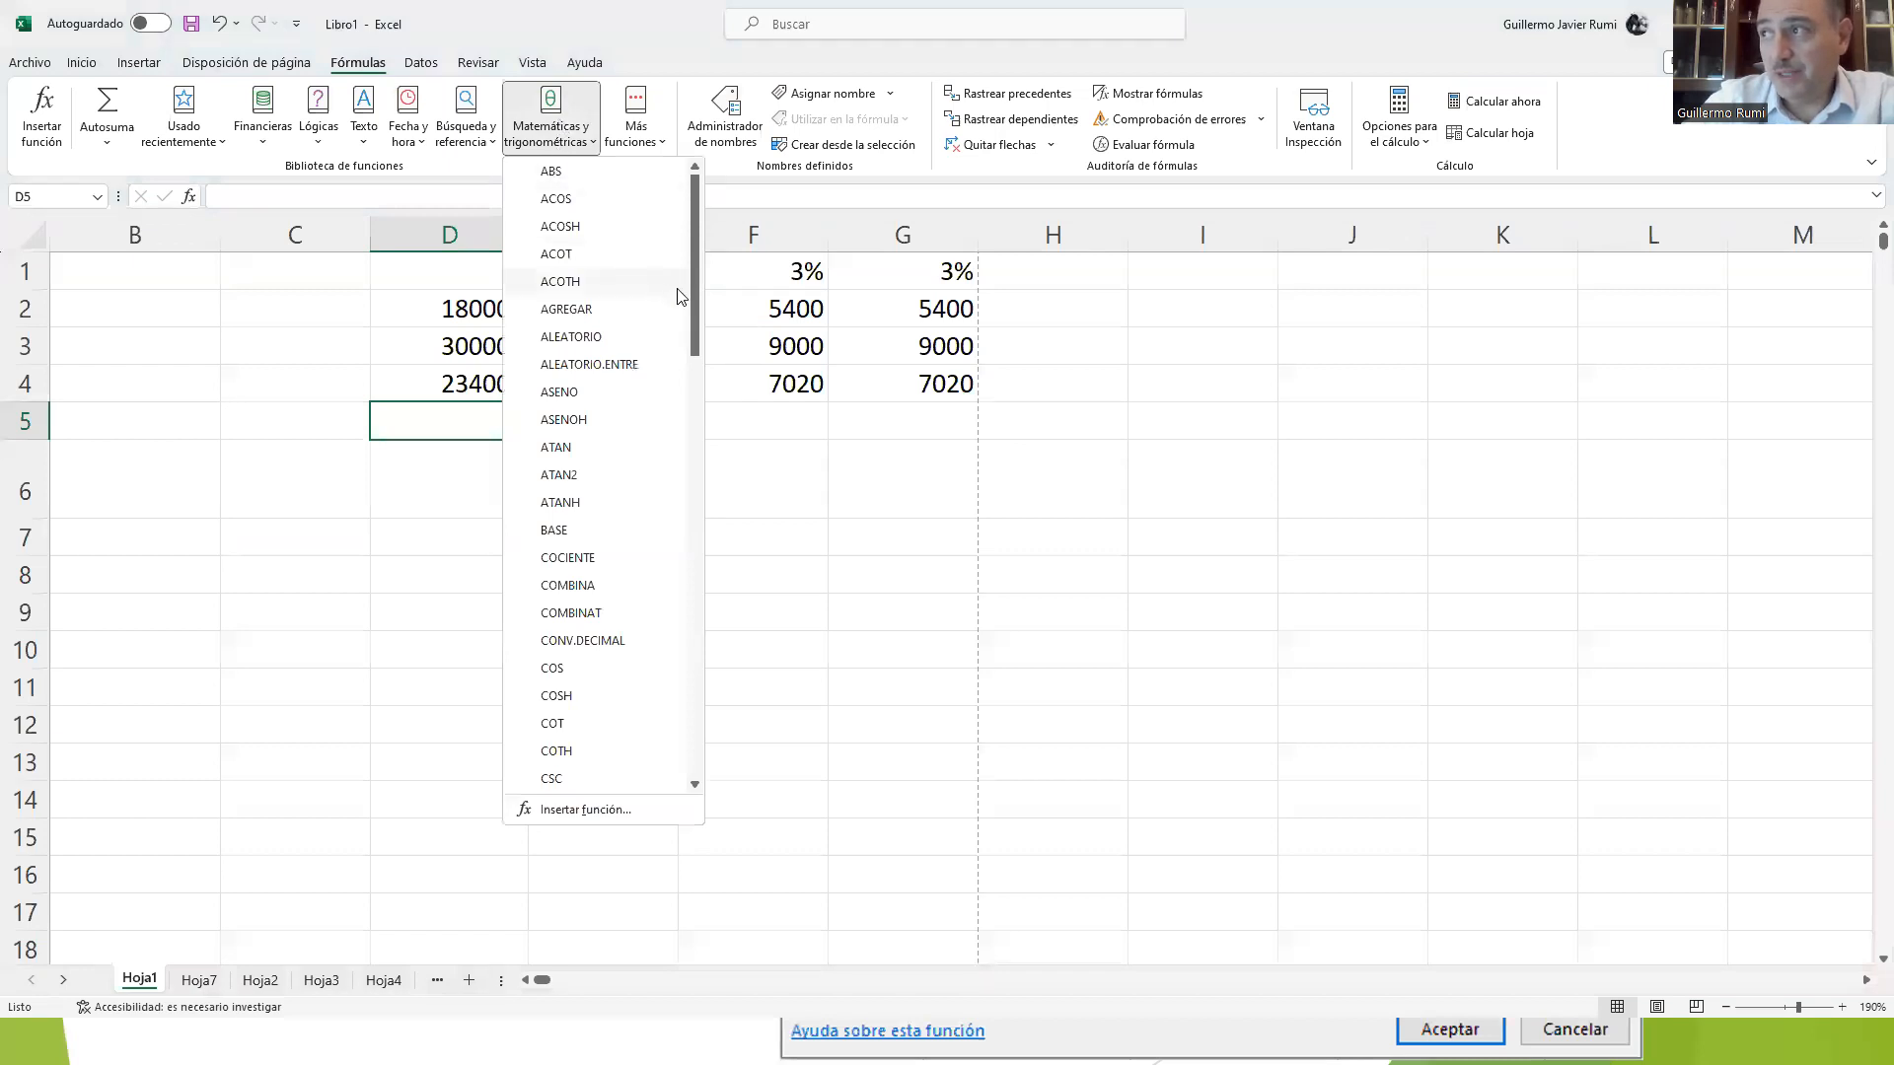
pyautogui.moveTo(694, 293); pyautogui.dragTo(669, 716)
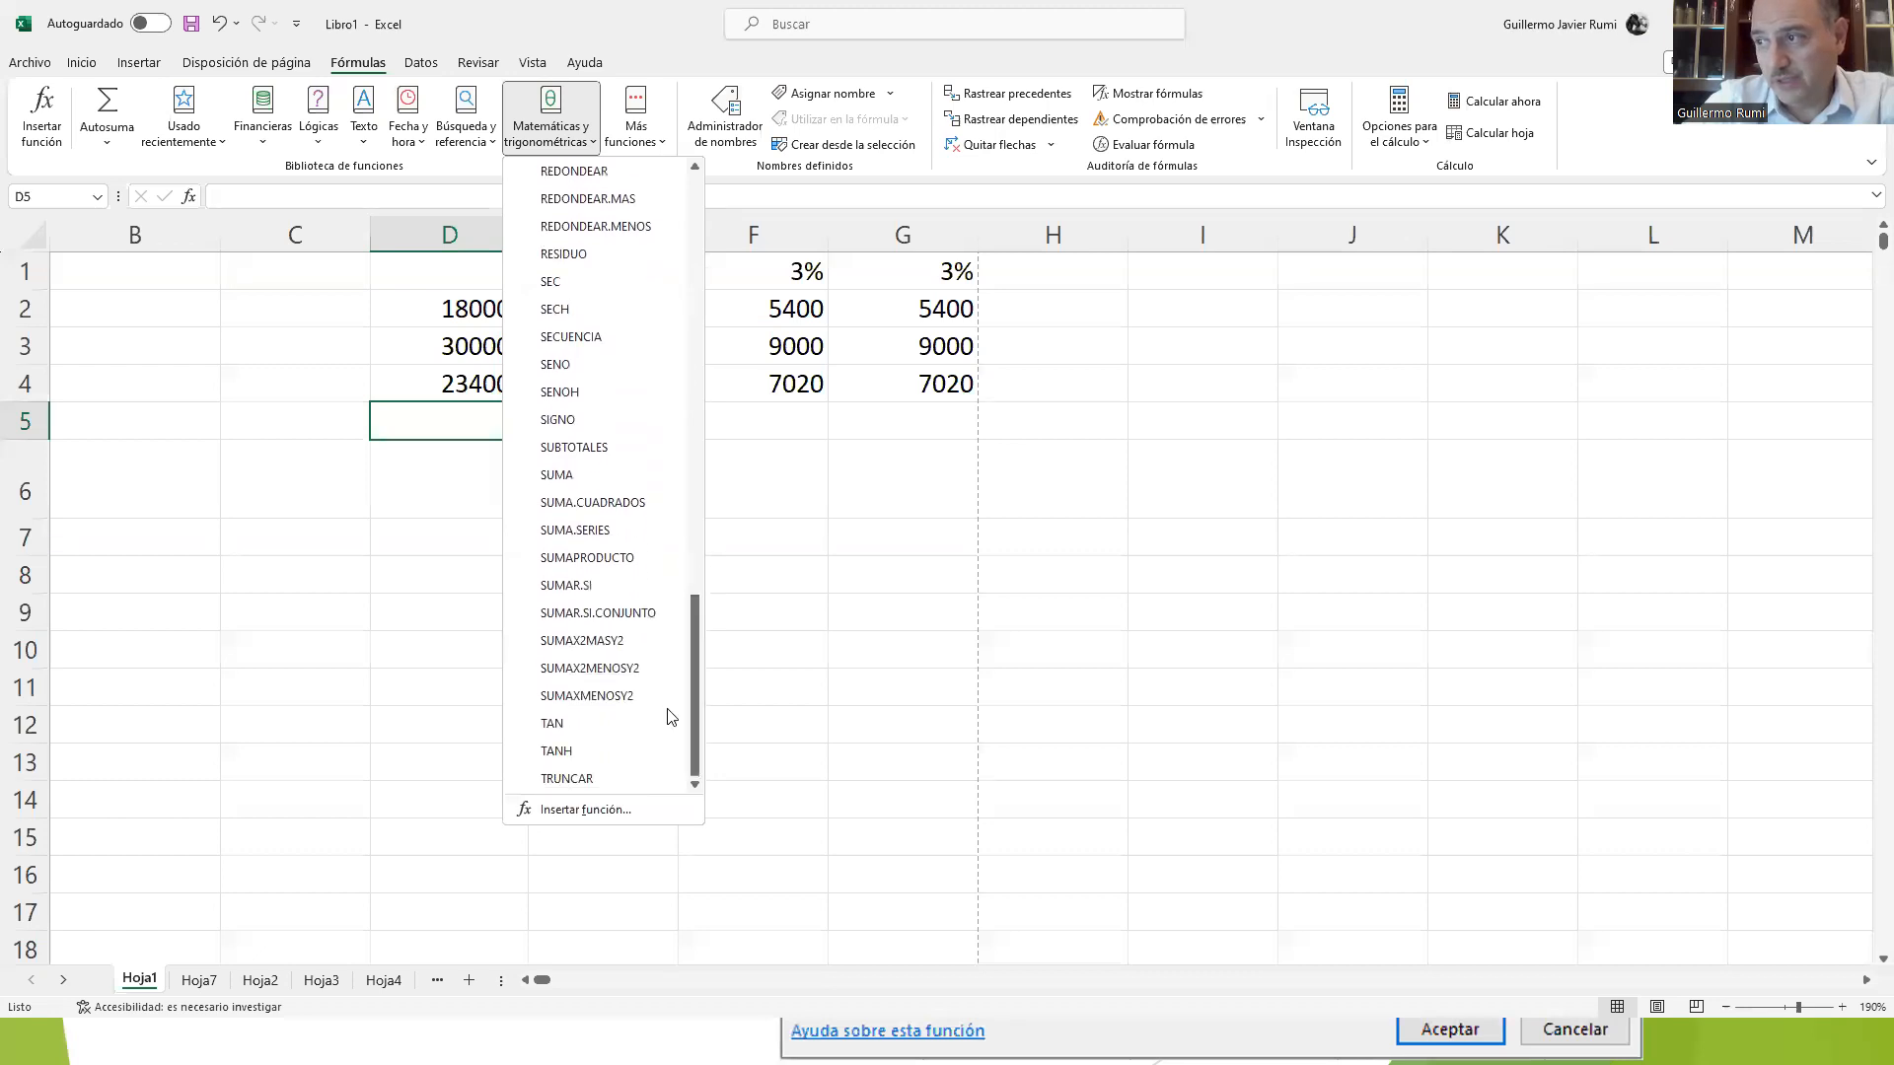
pyautogui.click(559, 478)
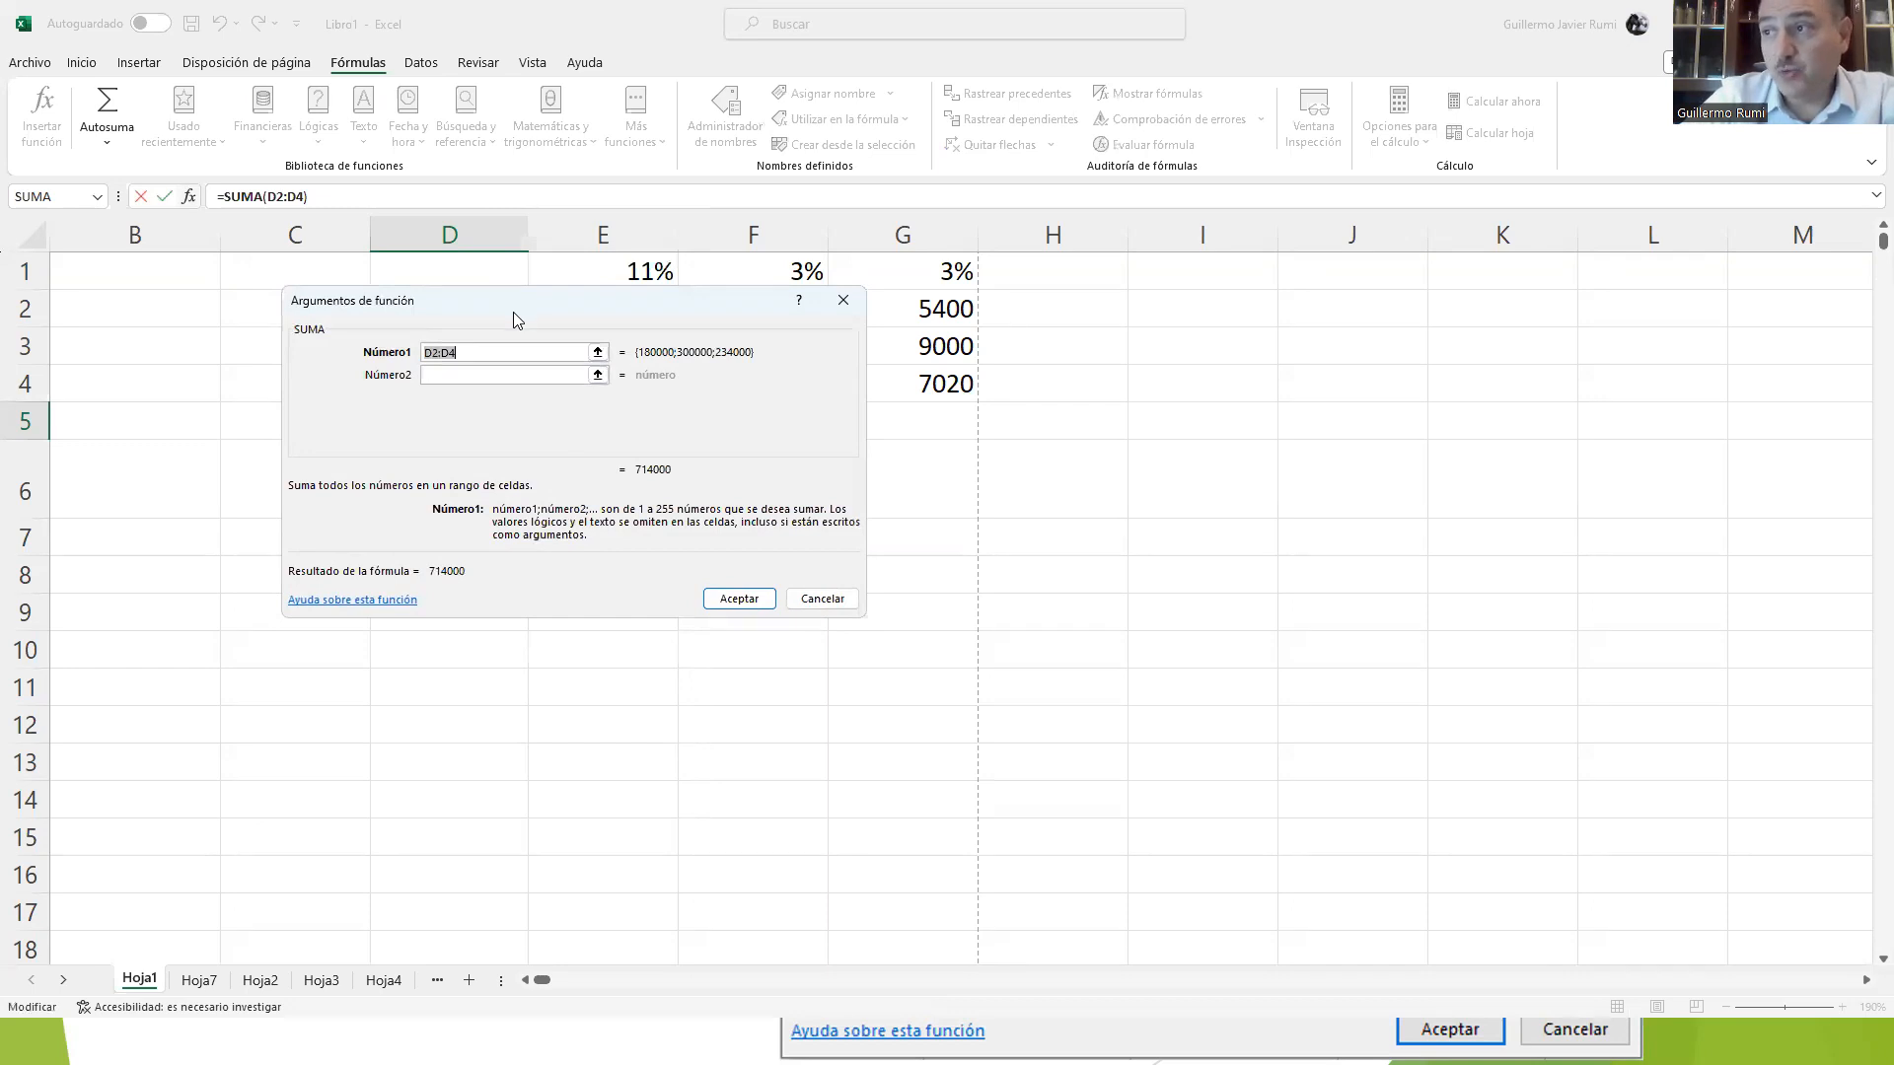
pyautogui.moveTo(513, 319); pyautogui.dragTo(516, 512)
pyautogui.moveTo(480, 309); pyautogui.dragTo(478, 346)
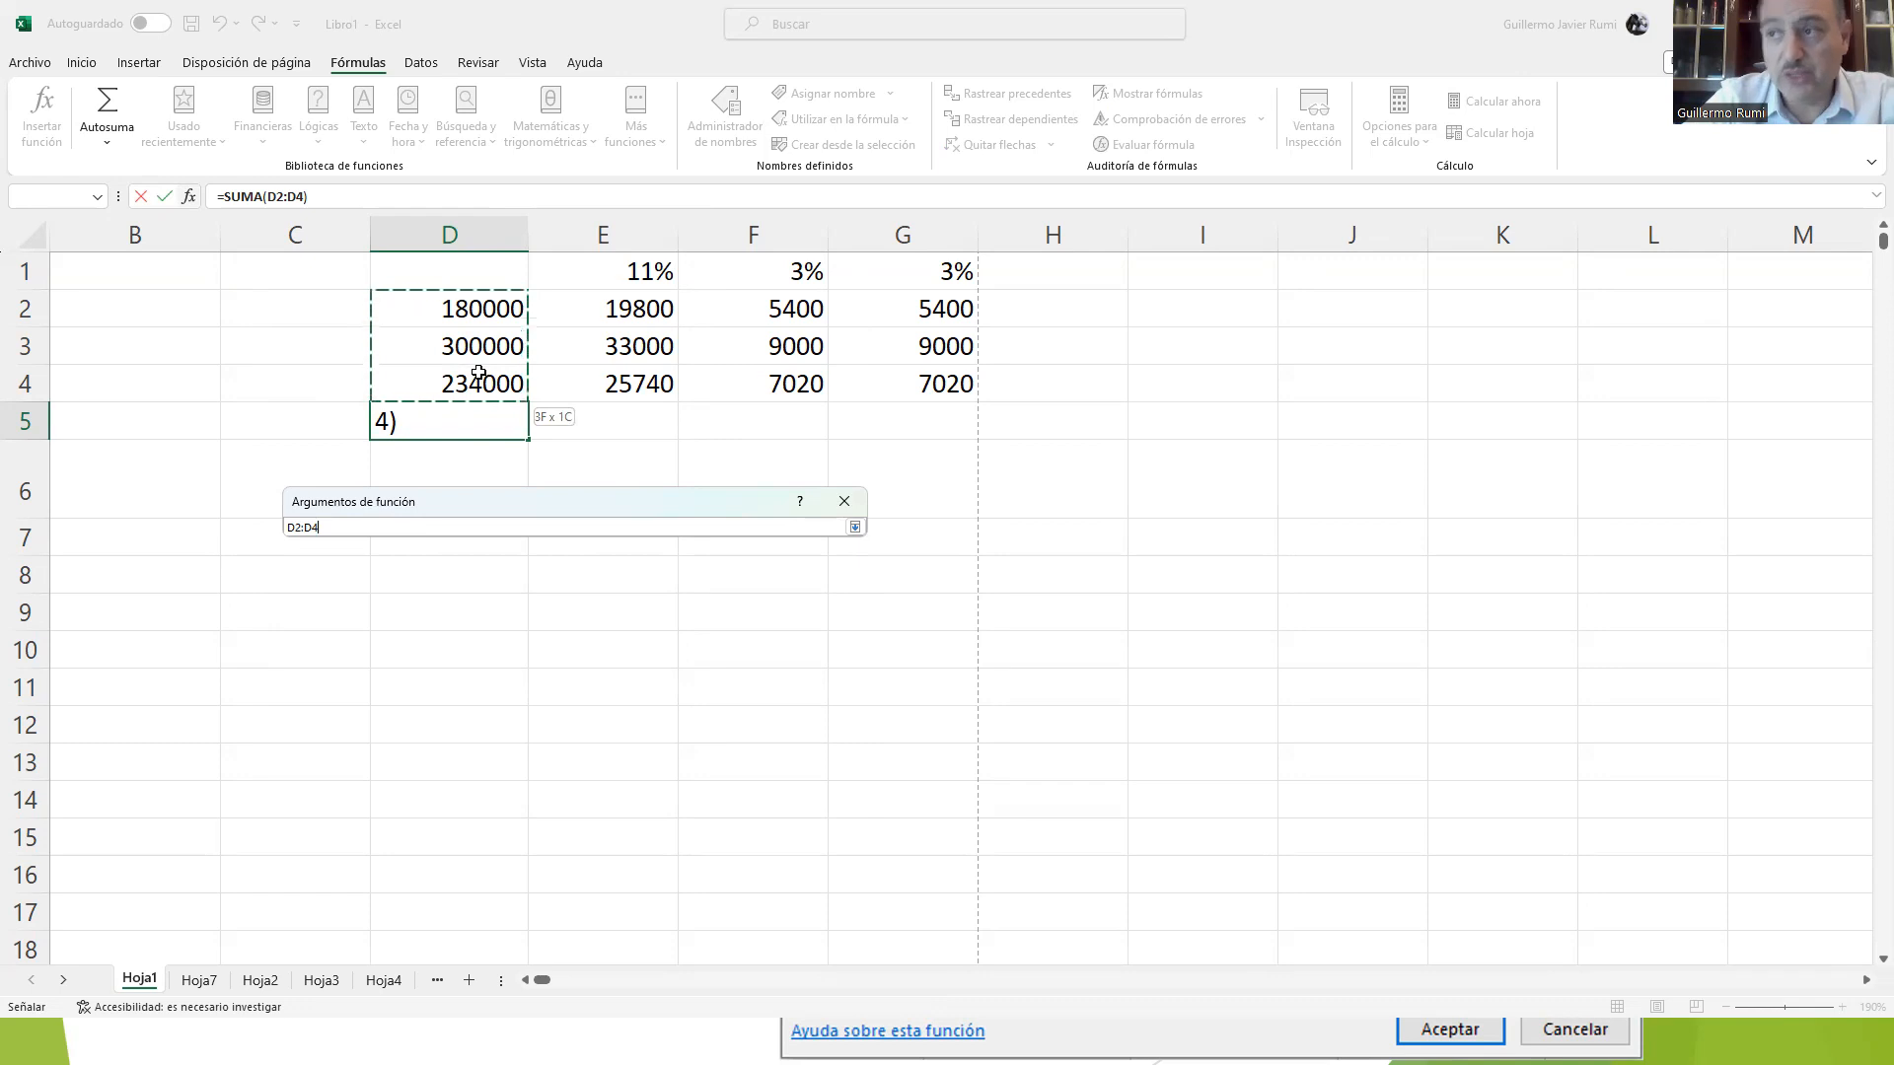
pyautogui.moveTo(478, 373); pyautogui.dragTo(479, 380)
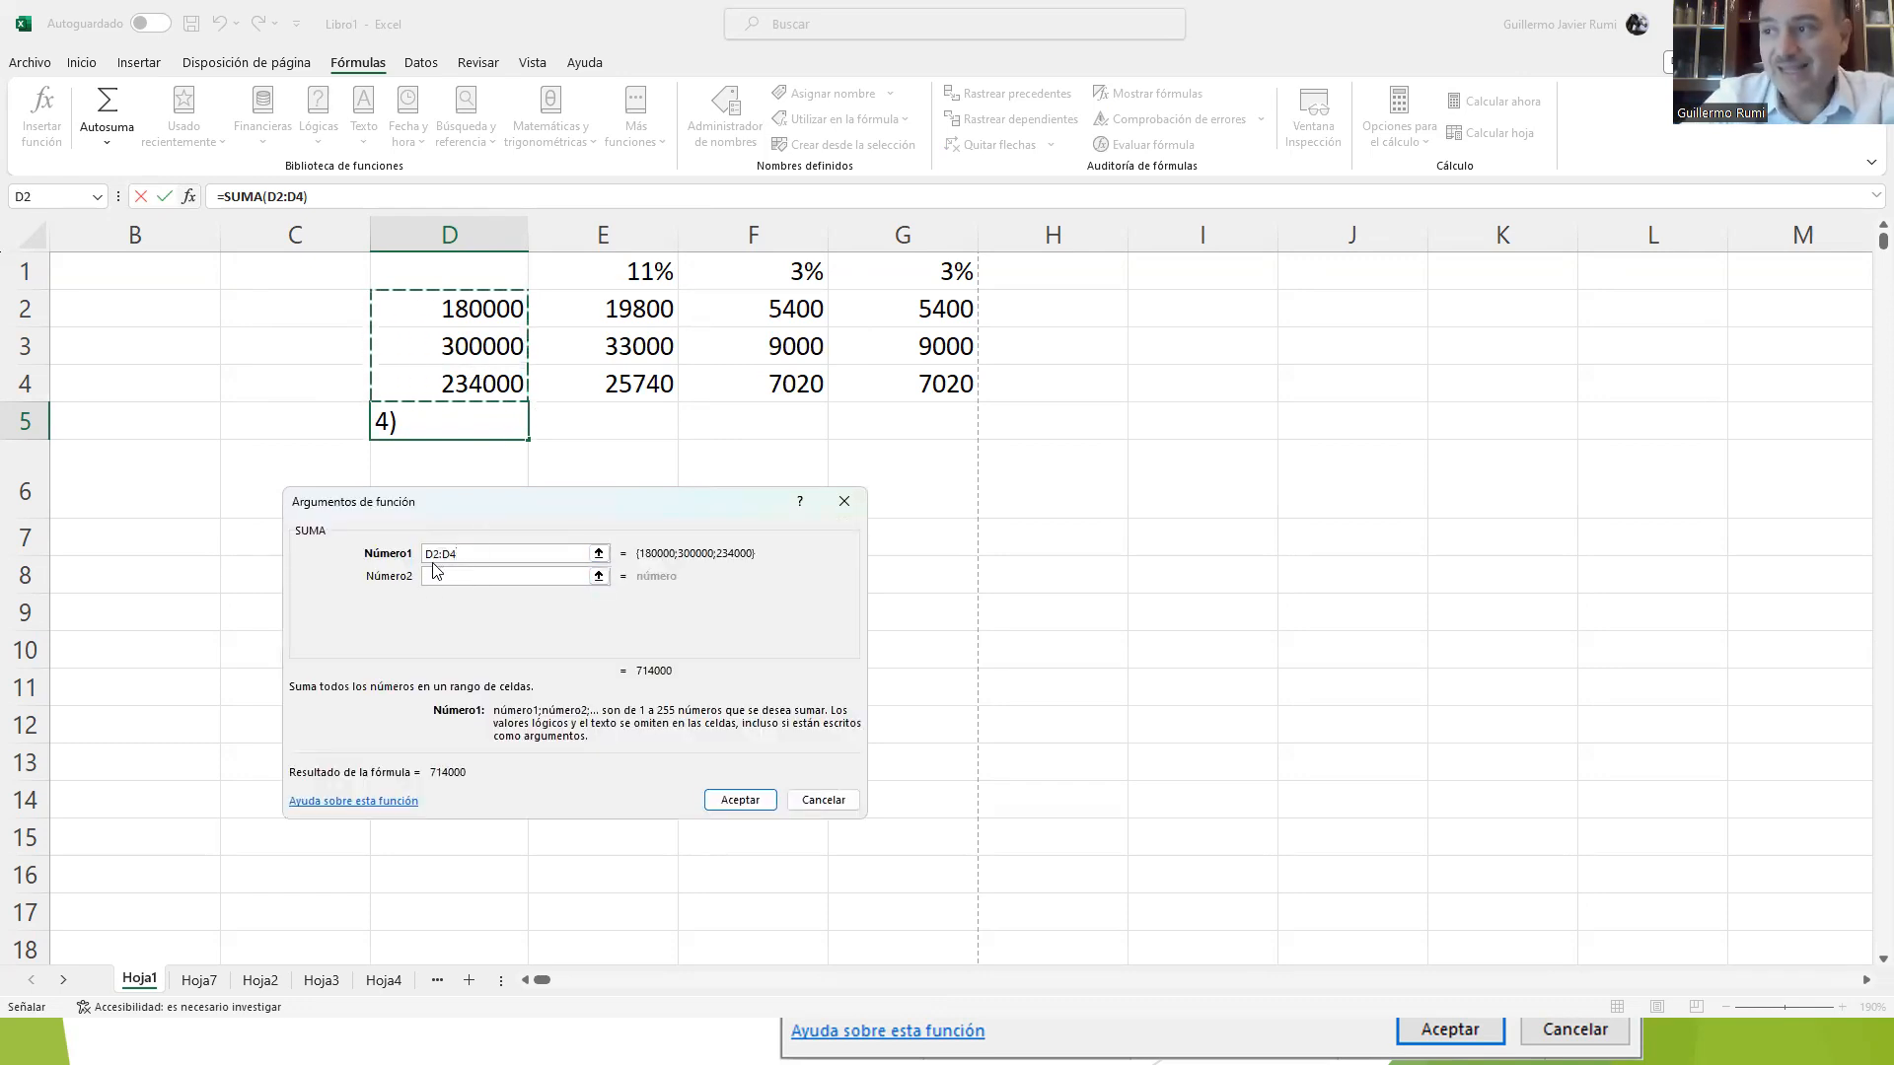
pyautogui.click(486, 552)
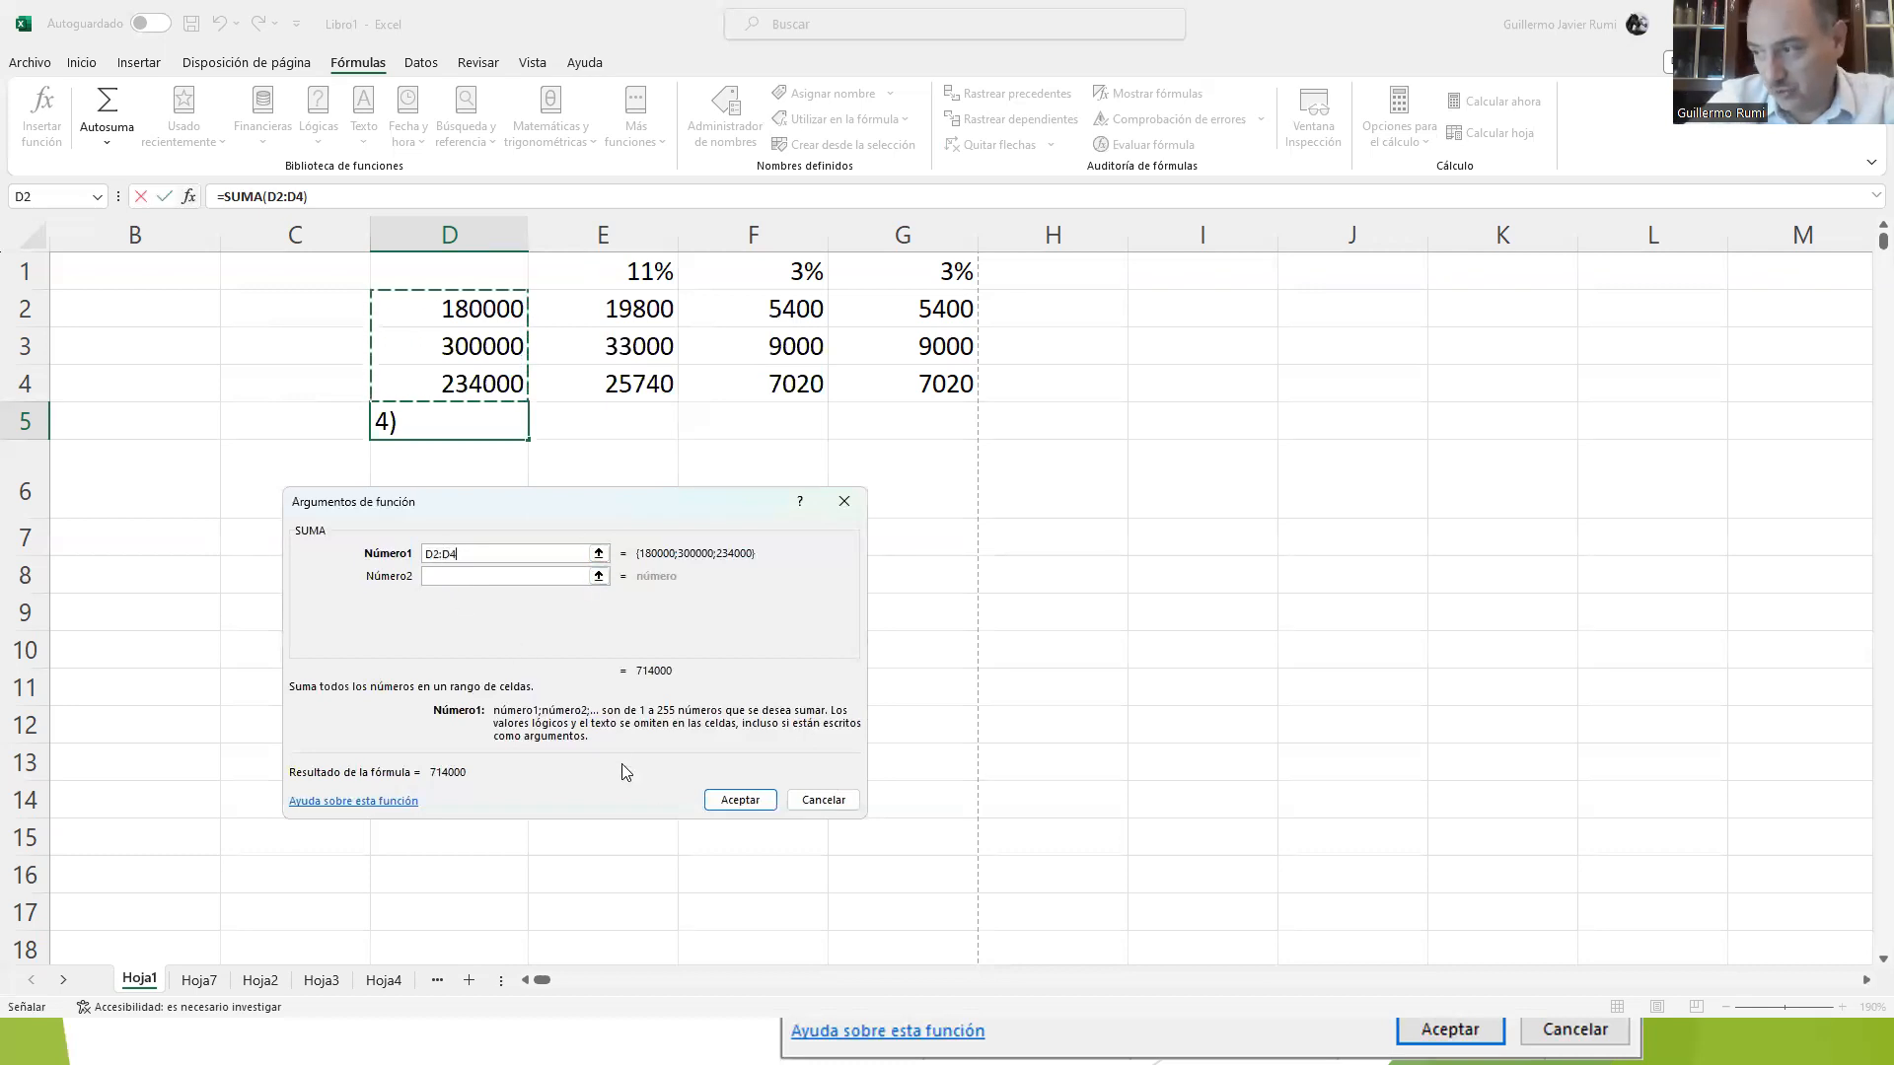
pyautogui.click(727, 804)
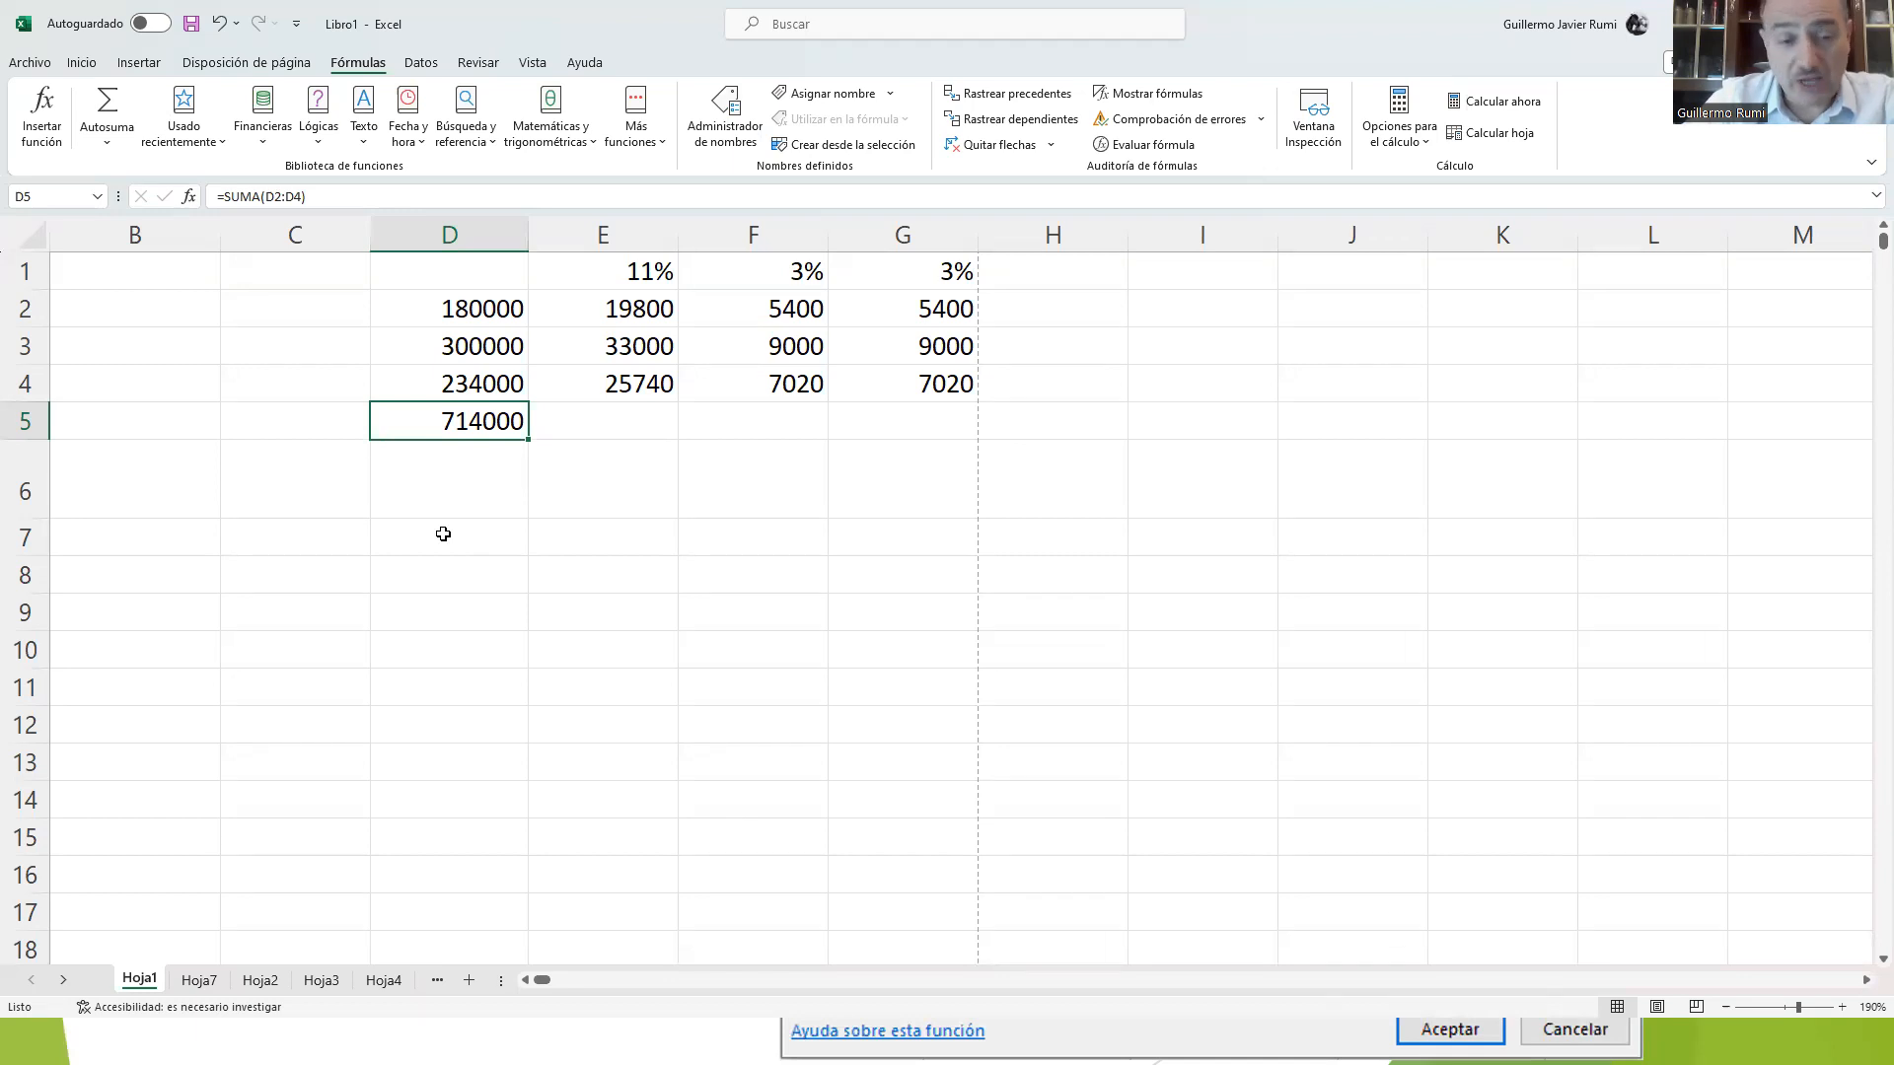
# Step: Select the vertical range D7:D13, write its reference D7:D13 in cell D7 and discard the entry
pyautogui.moveTo(443, 534); pyautogui.dragTo(419, 849)
pyautogui.moveTo(451, 536); pyautogui.dragTo(884, 537)
pyautogui.moveTo(397, 534); pyautogui.dragTo(405, 756)
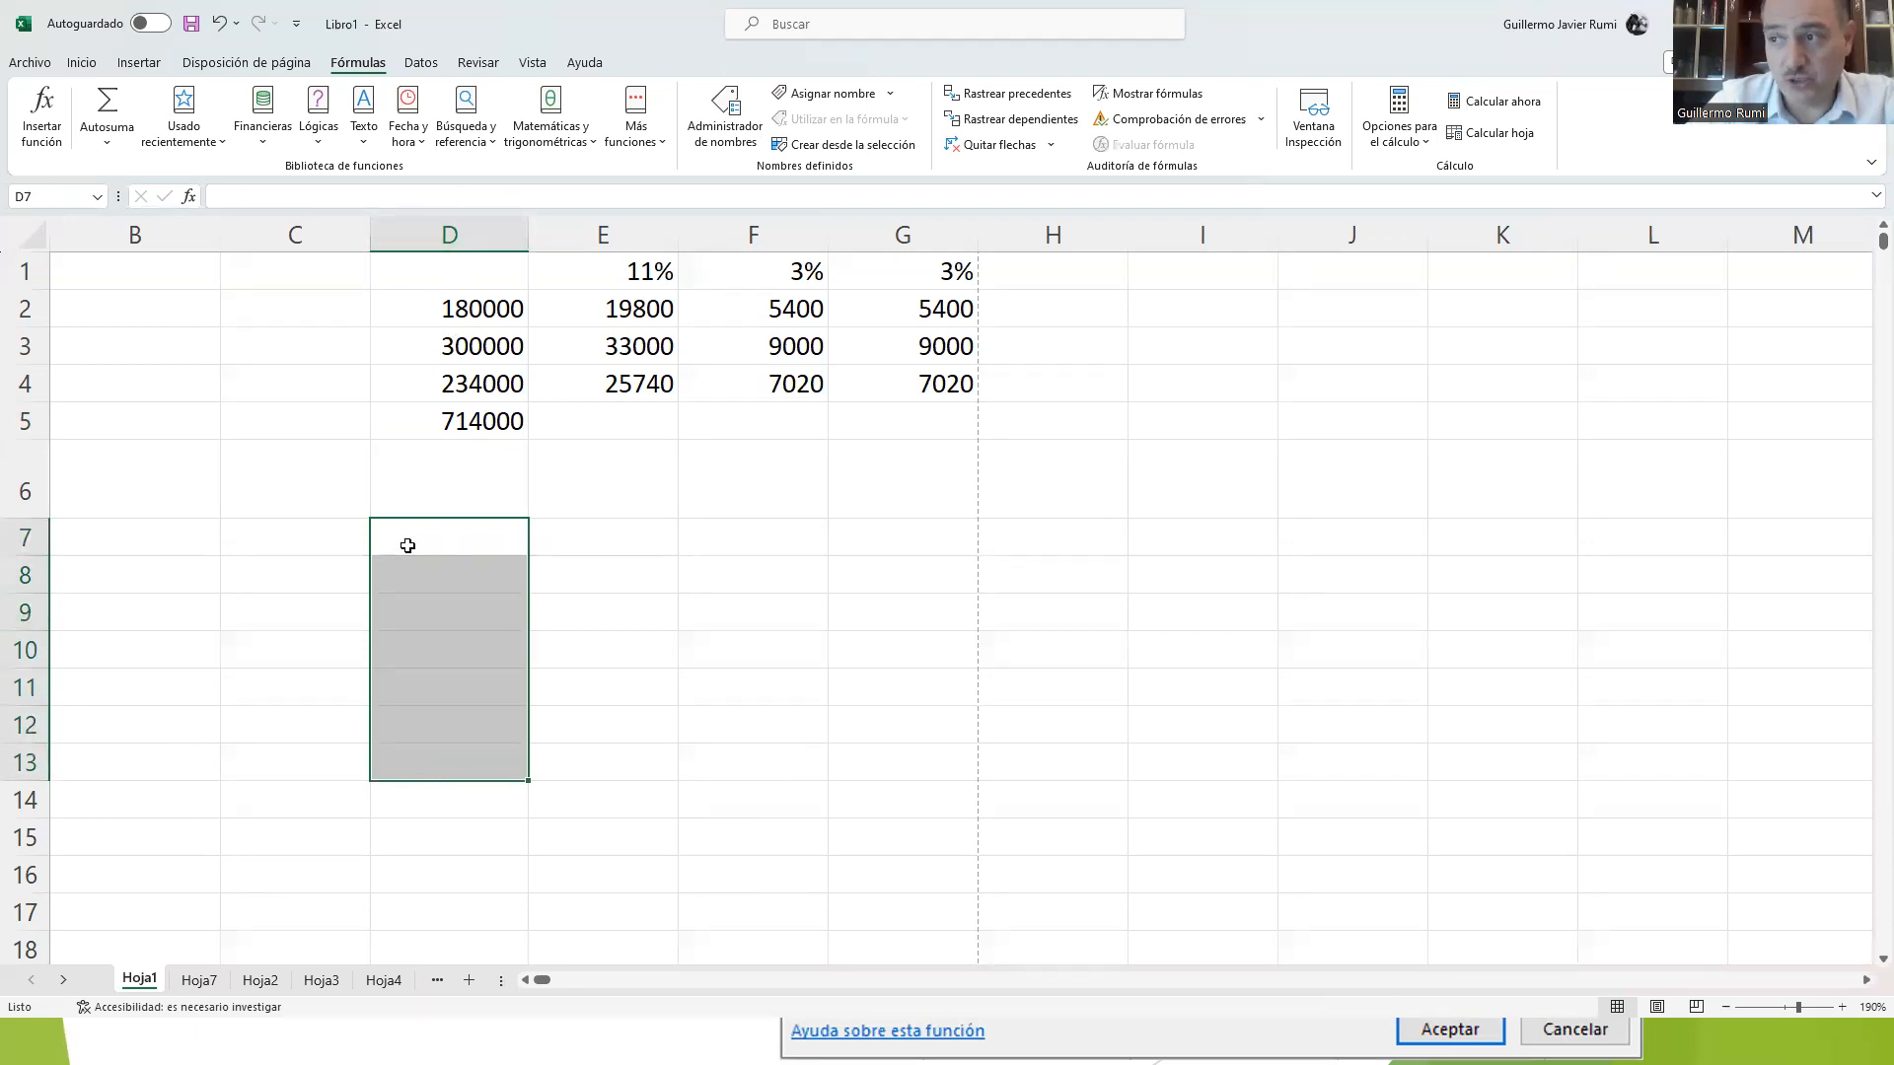
pyautogui.click(408, 546)
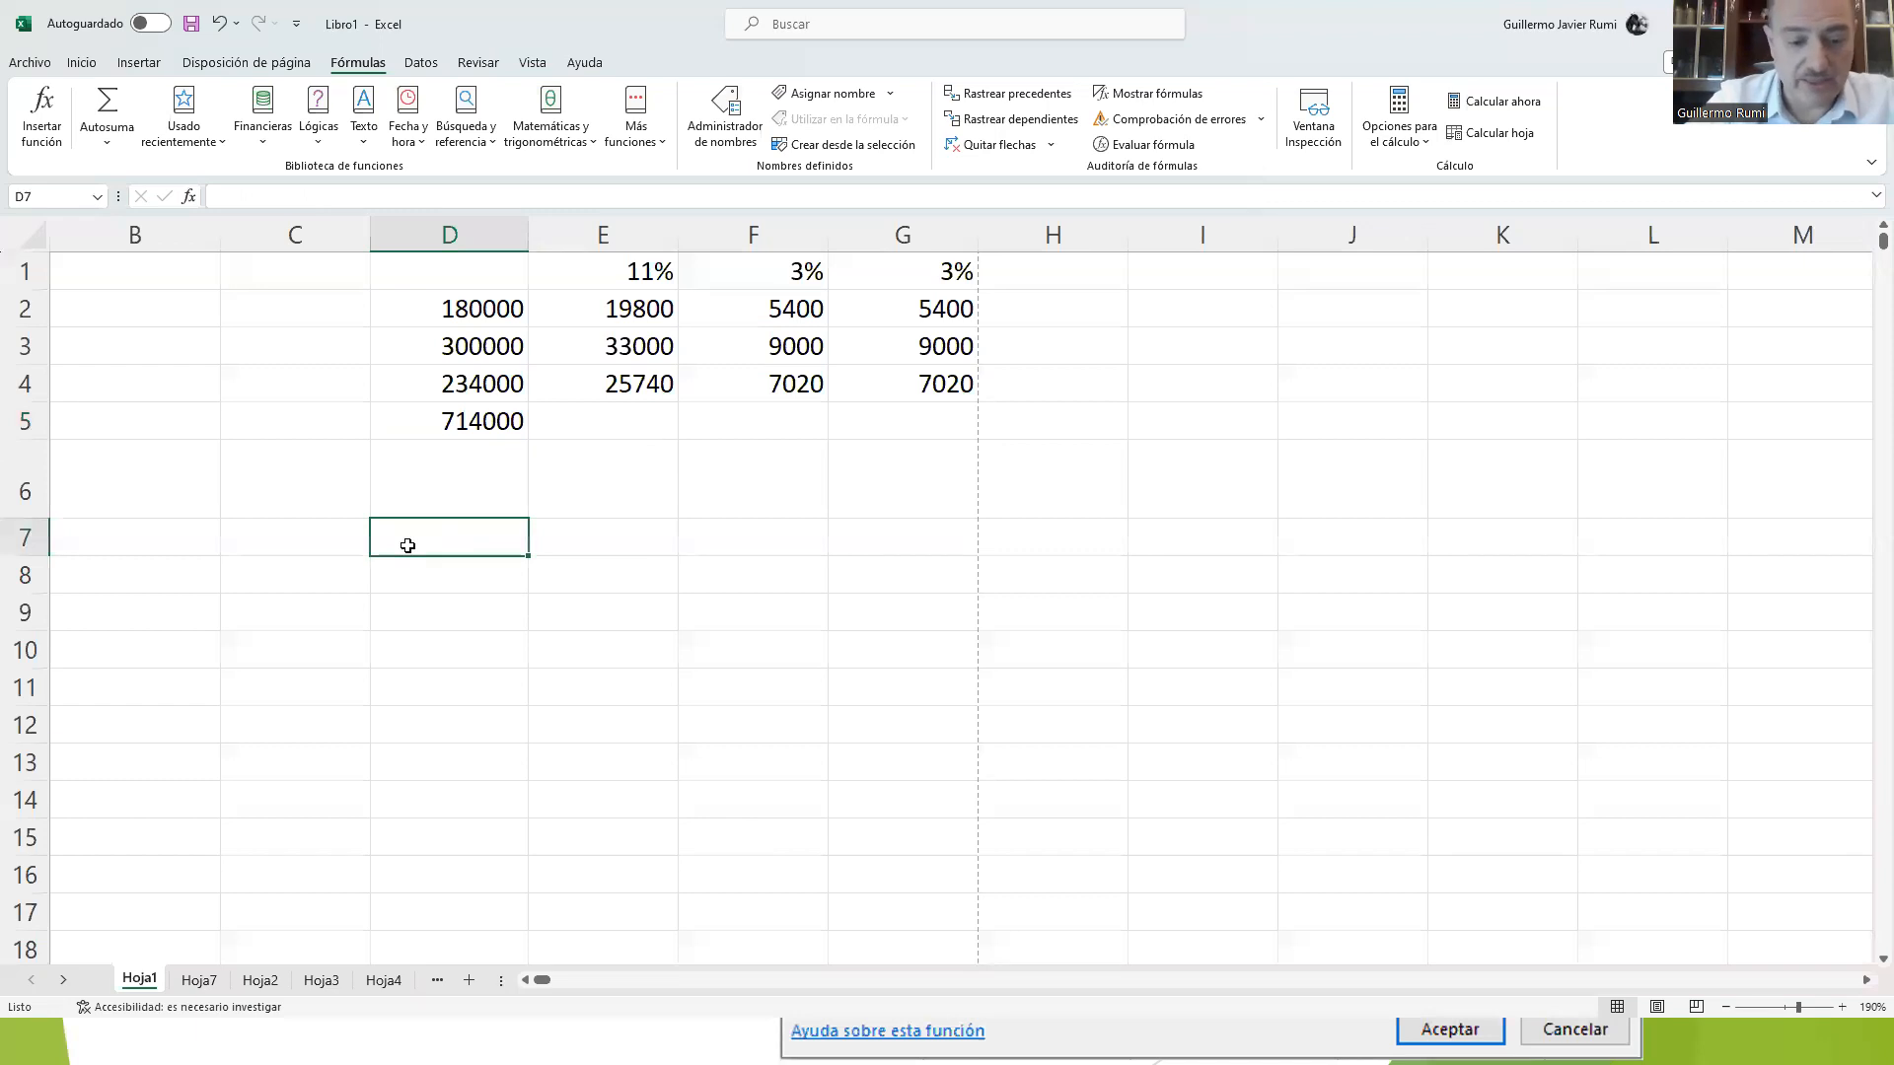
pyautogui.write('D7:')
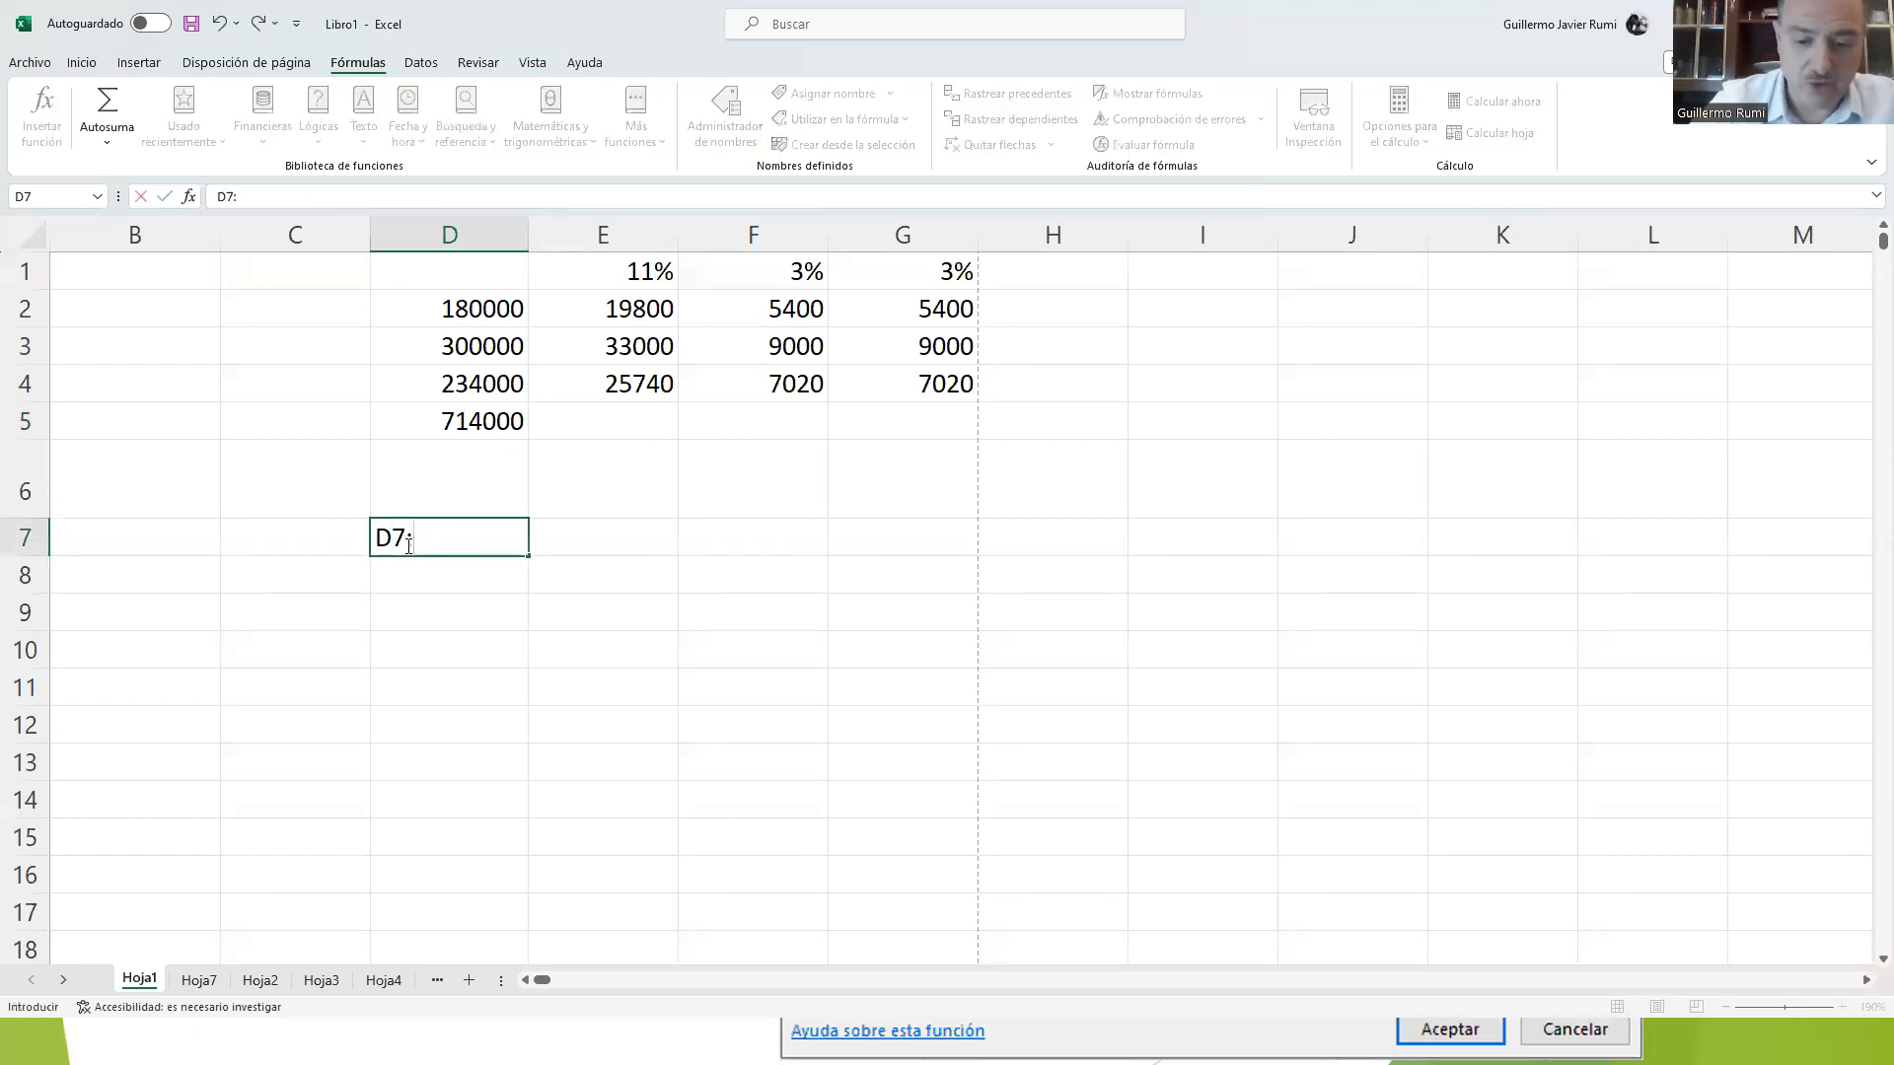
pyautogui.write('D13')
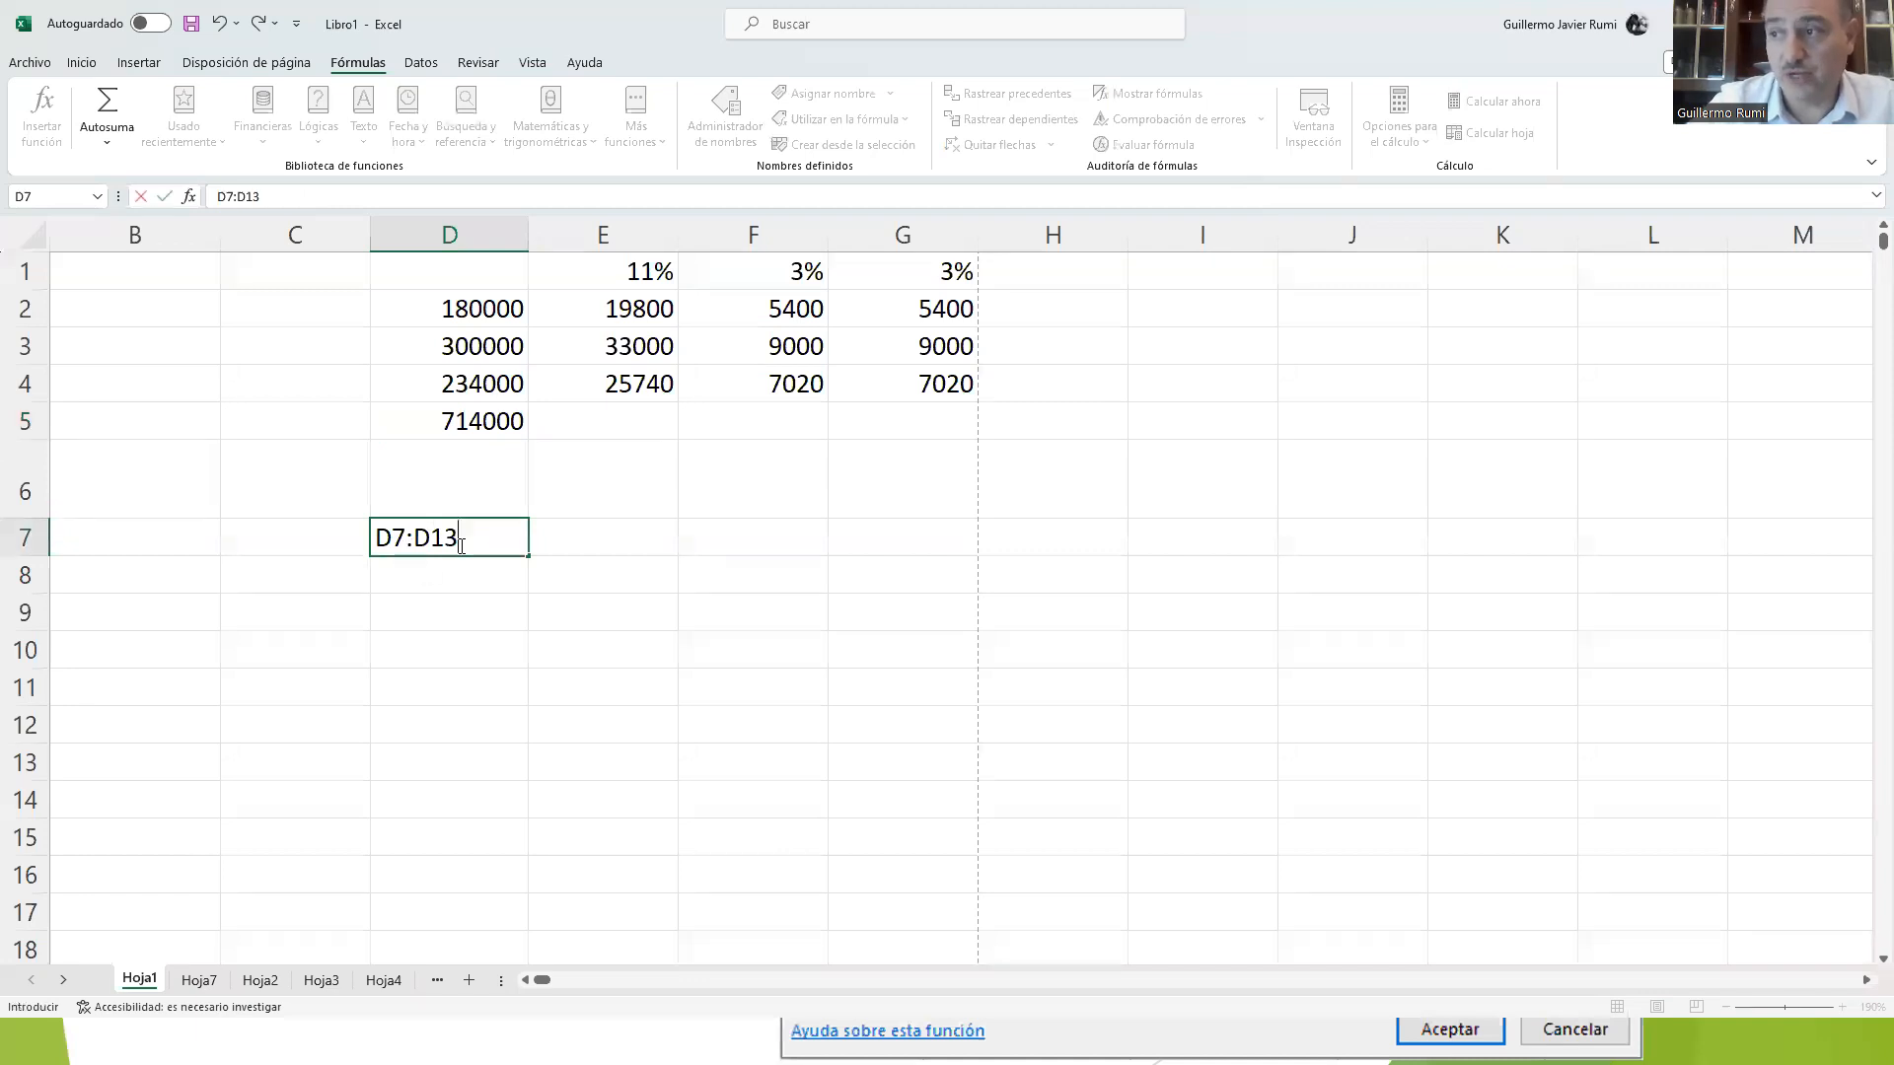
pyautogui.press('Escape')
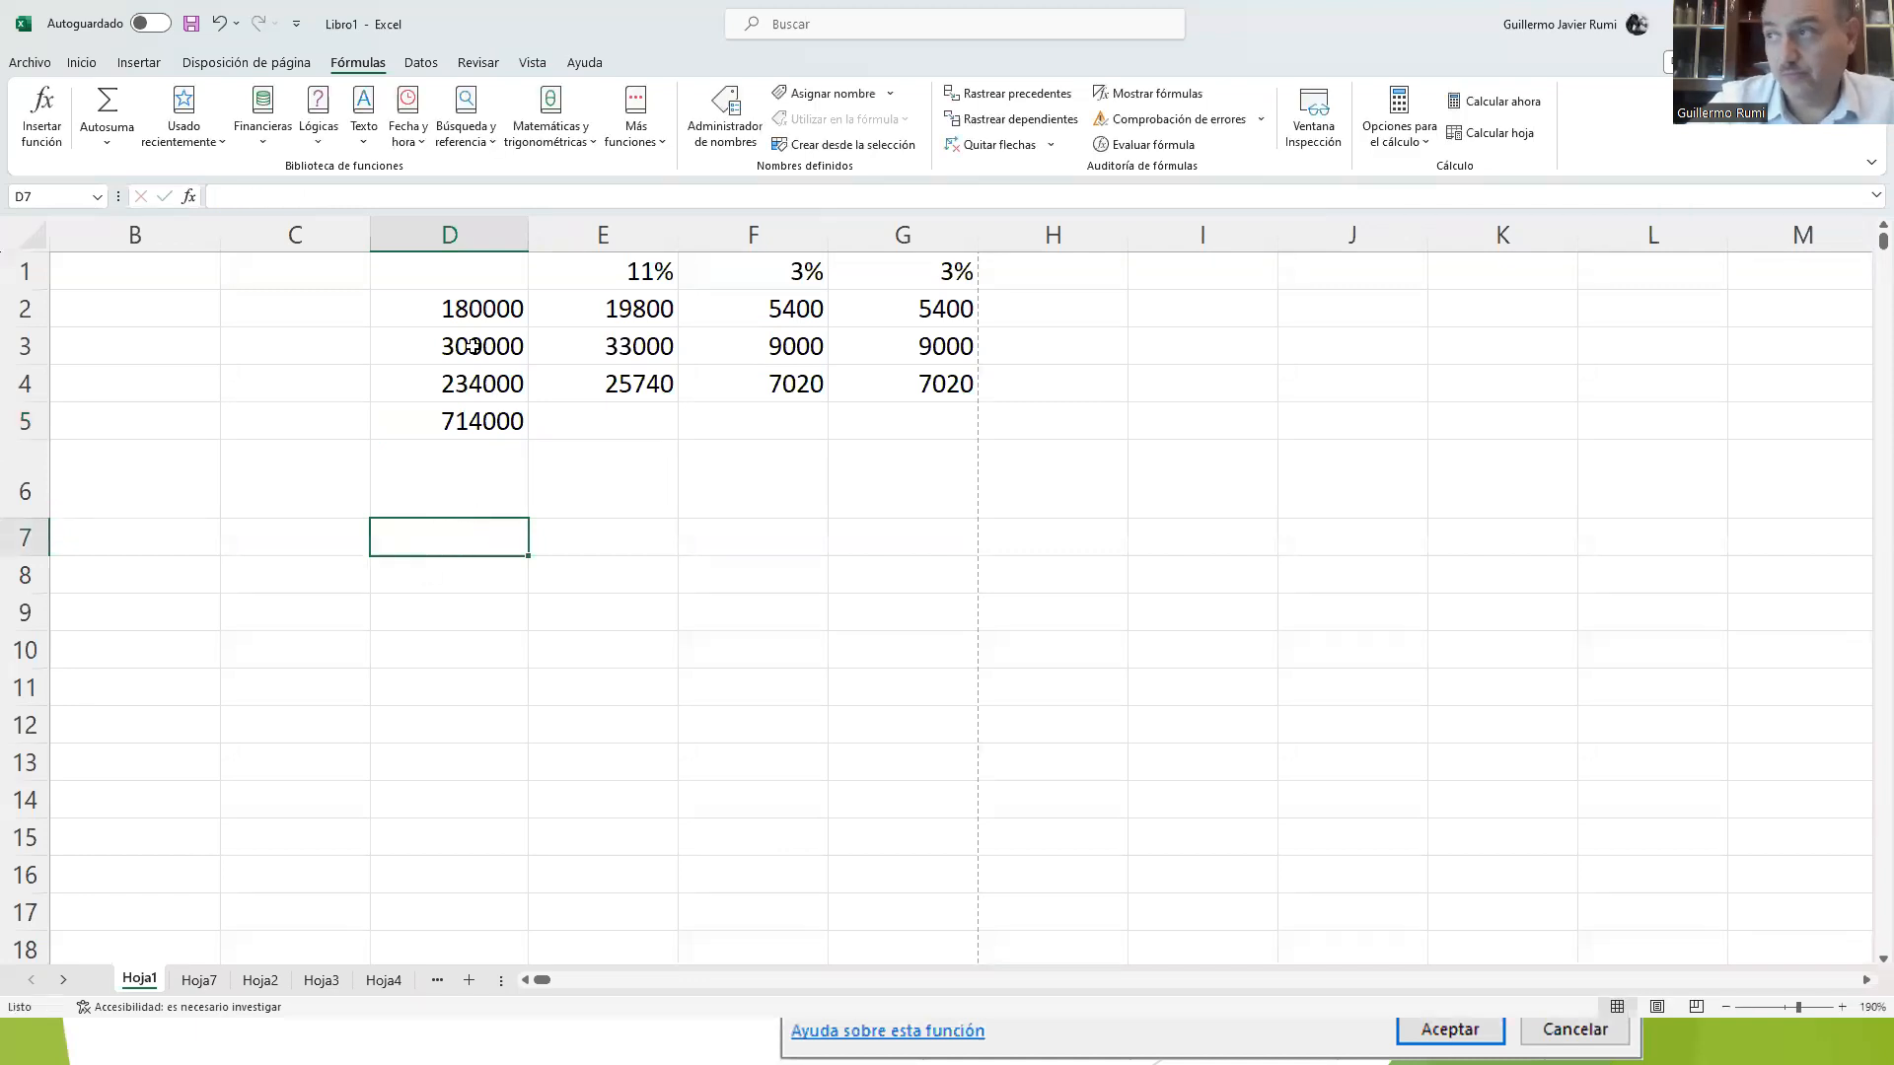
# Step: Fill the rectangular range D7:G13 with yellow and select its opposite corner cells D7 and G13
pyautogui.moveTo(418, 542); pyautogui.dragTo(941, 536)
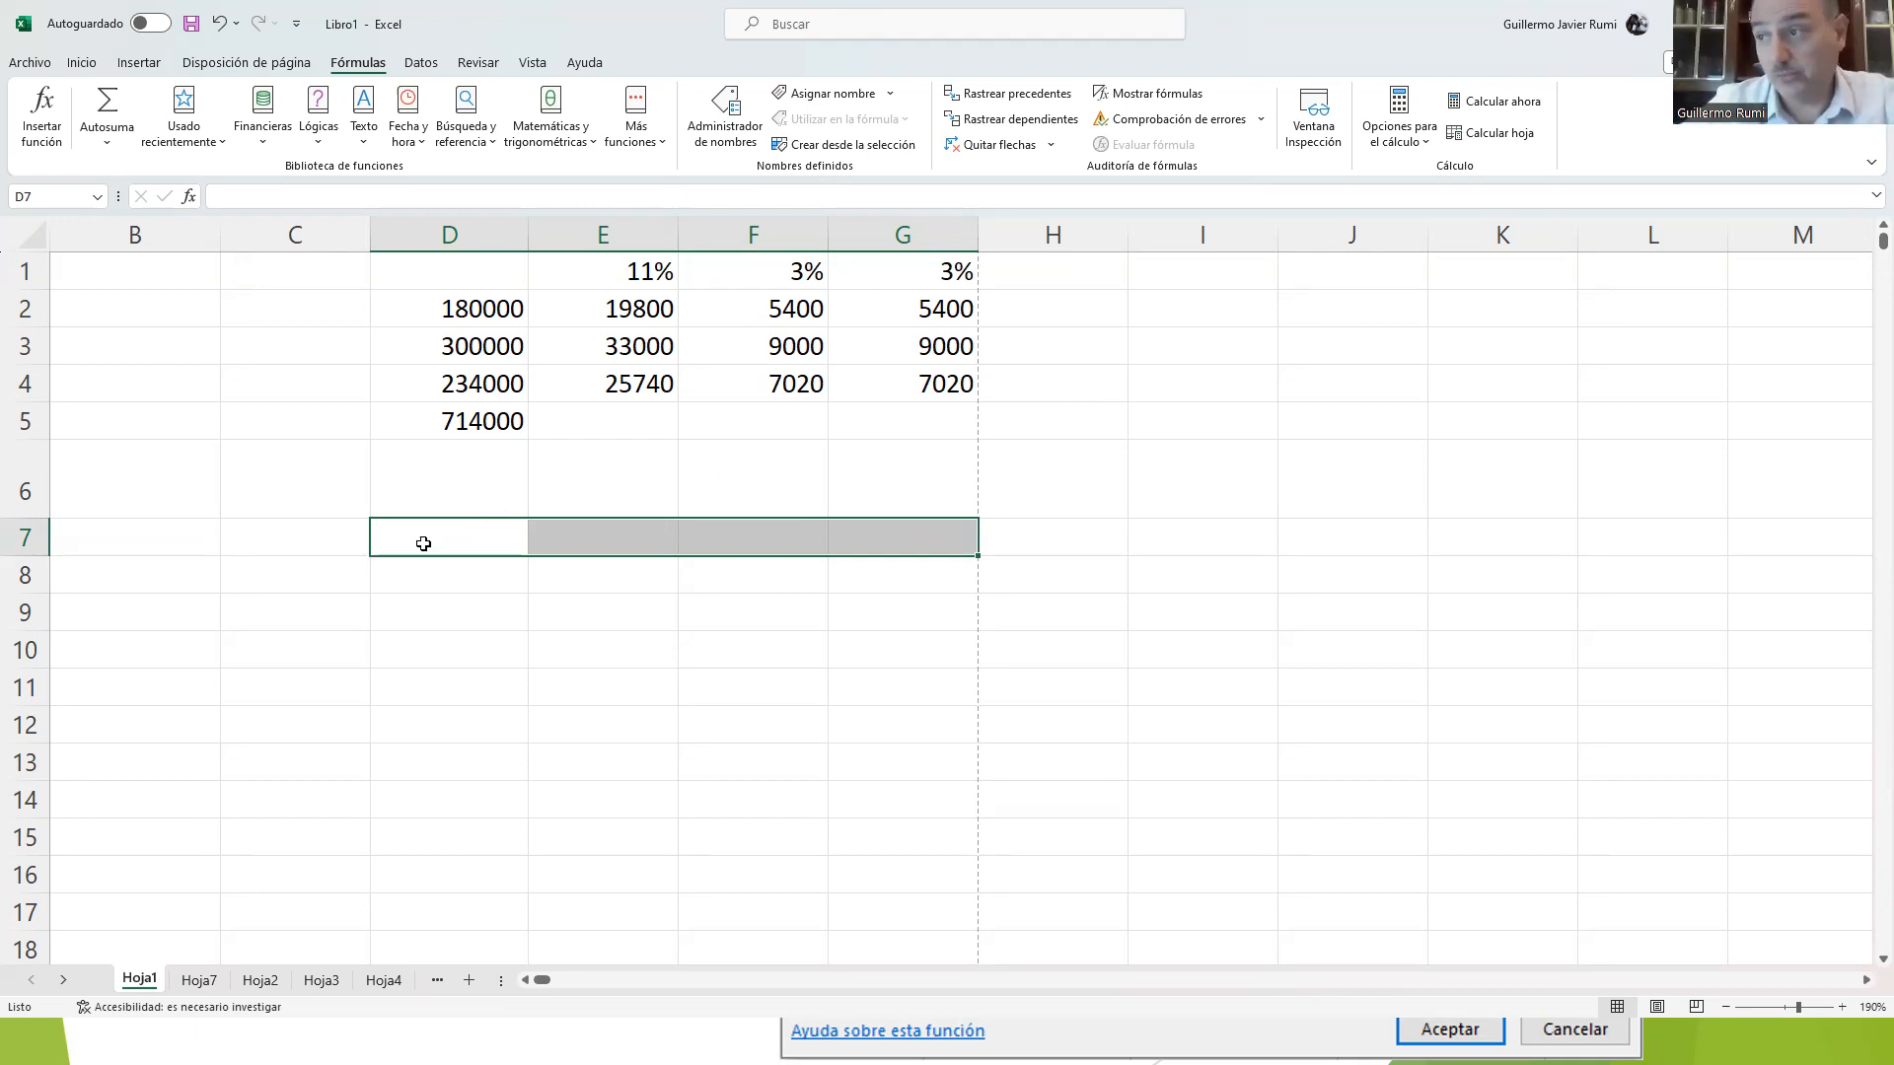
pyautogui.moveTo(422, 542); pyautogui.dragTo(901, 773)
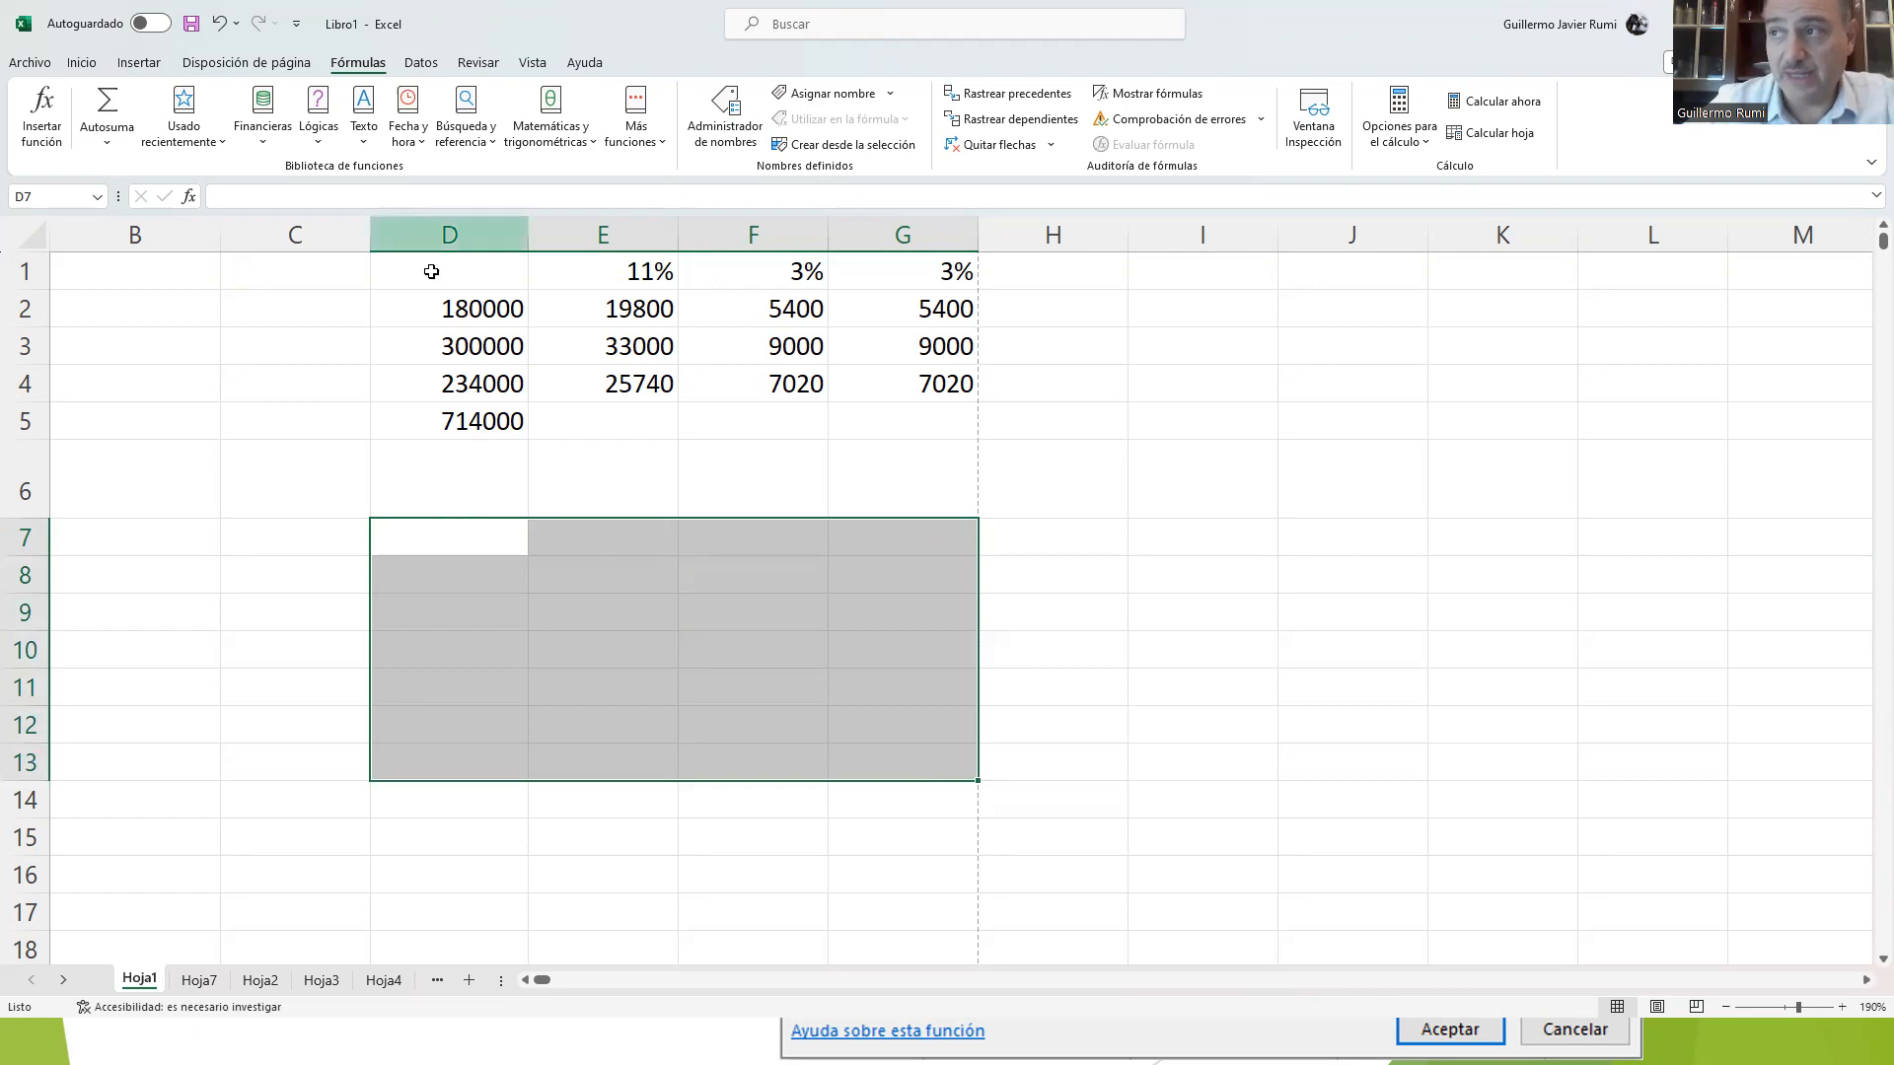
pyautogui.click(79, 66)
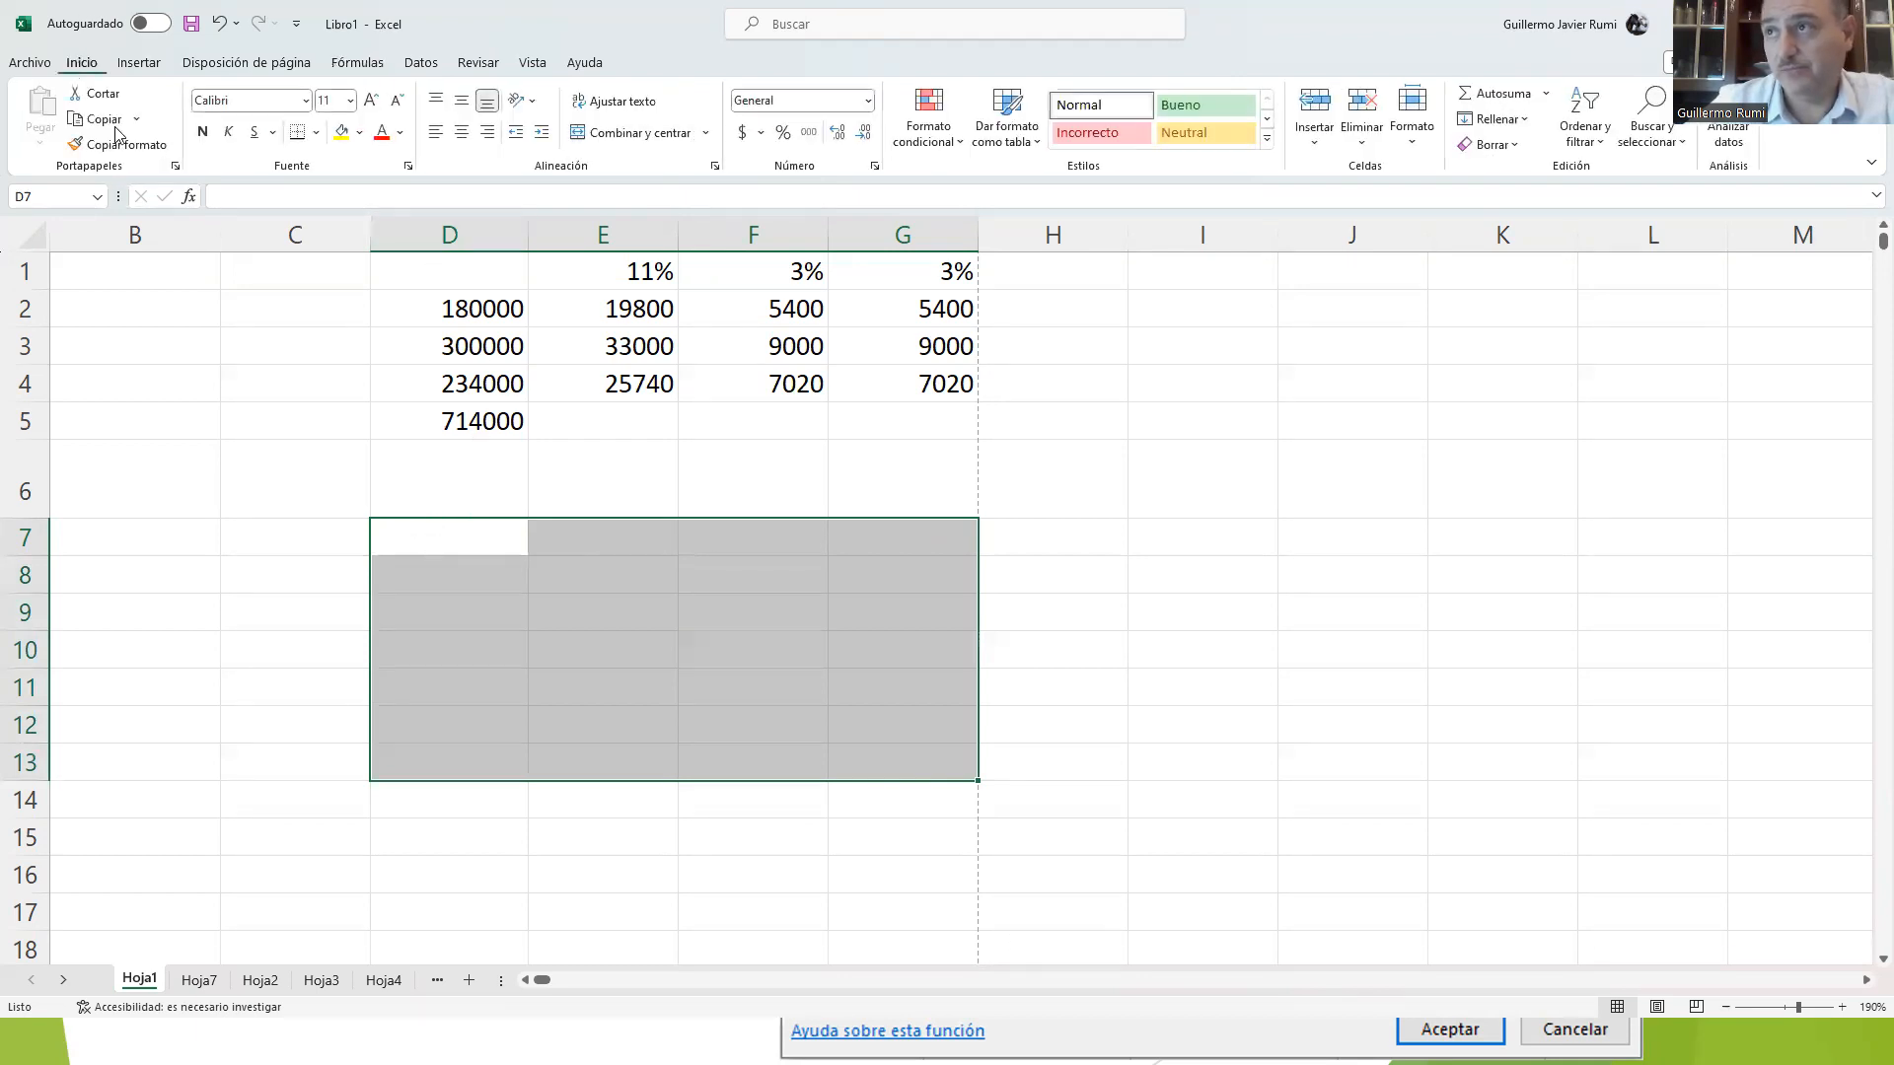
pyautogui.click(343, 141)
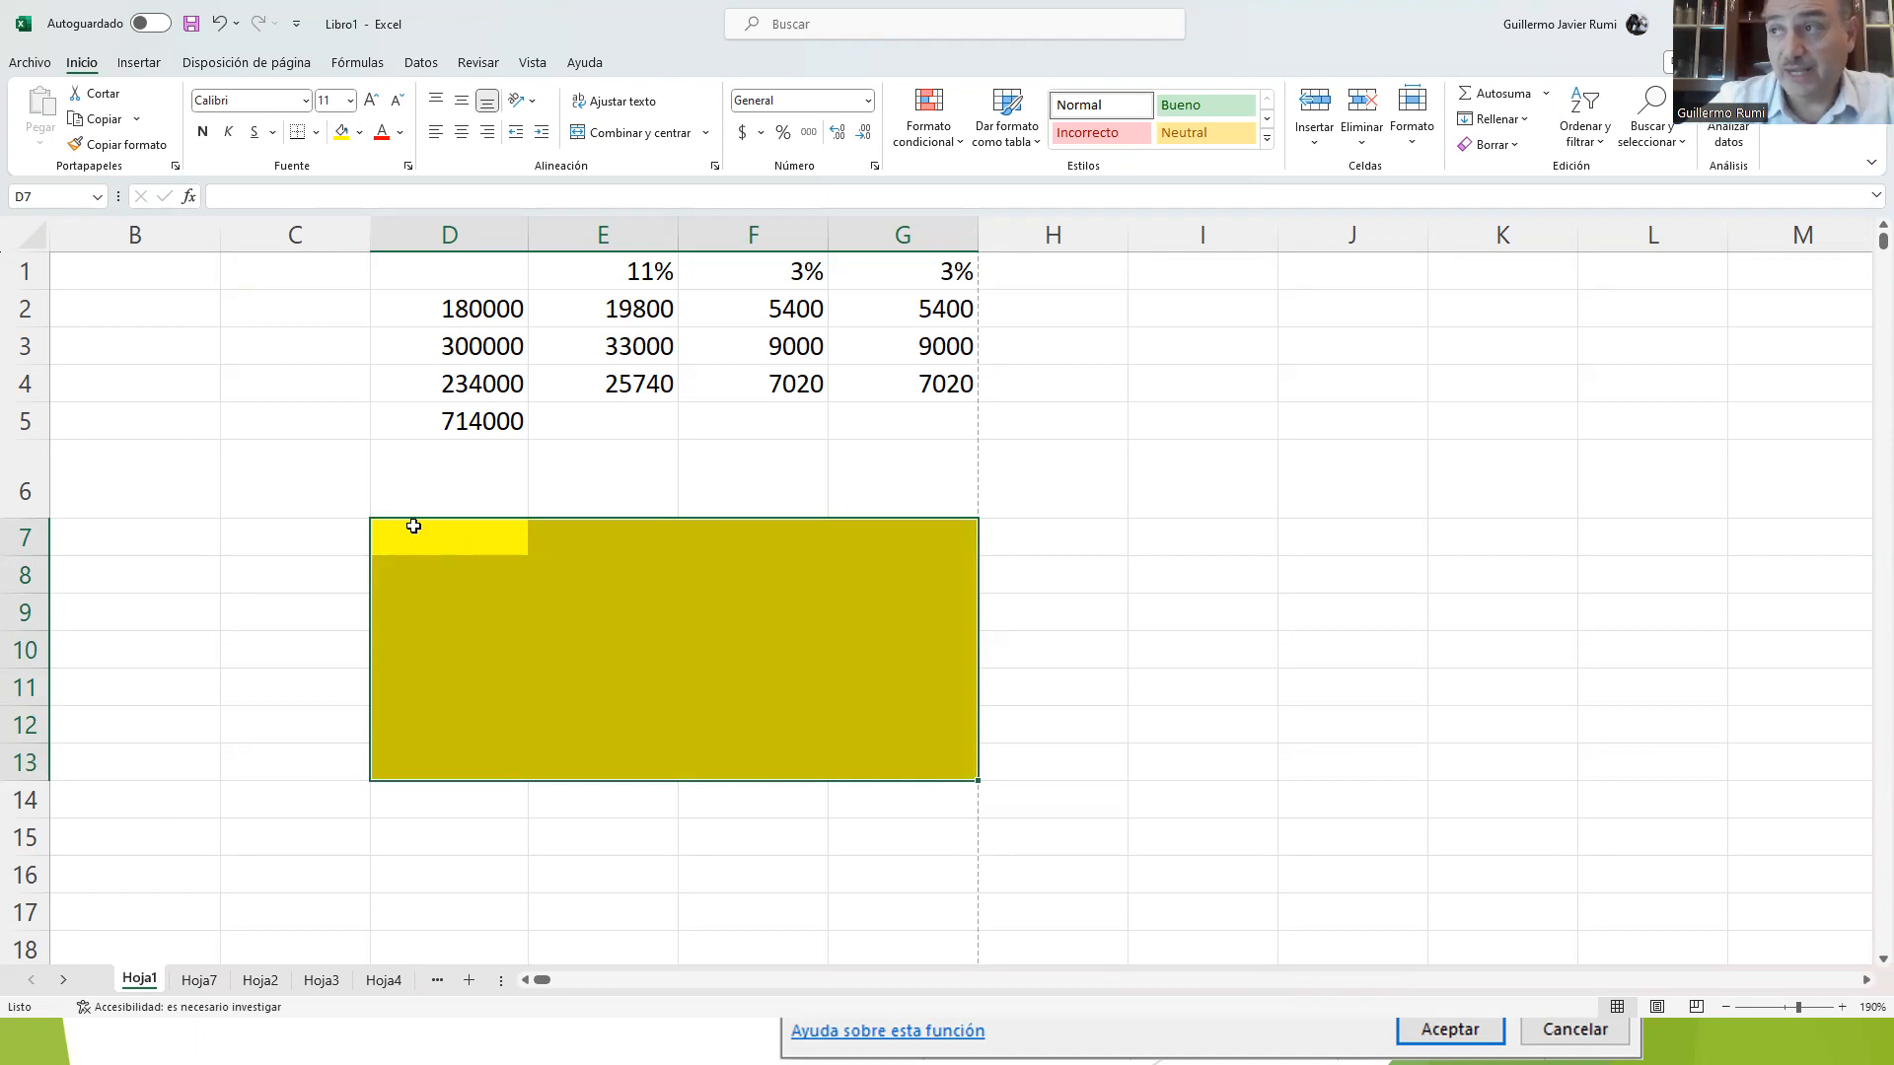
pyautogui.click(467, 539)
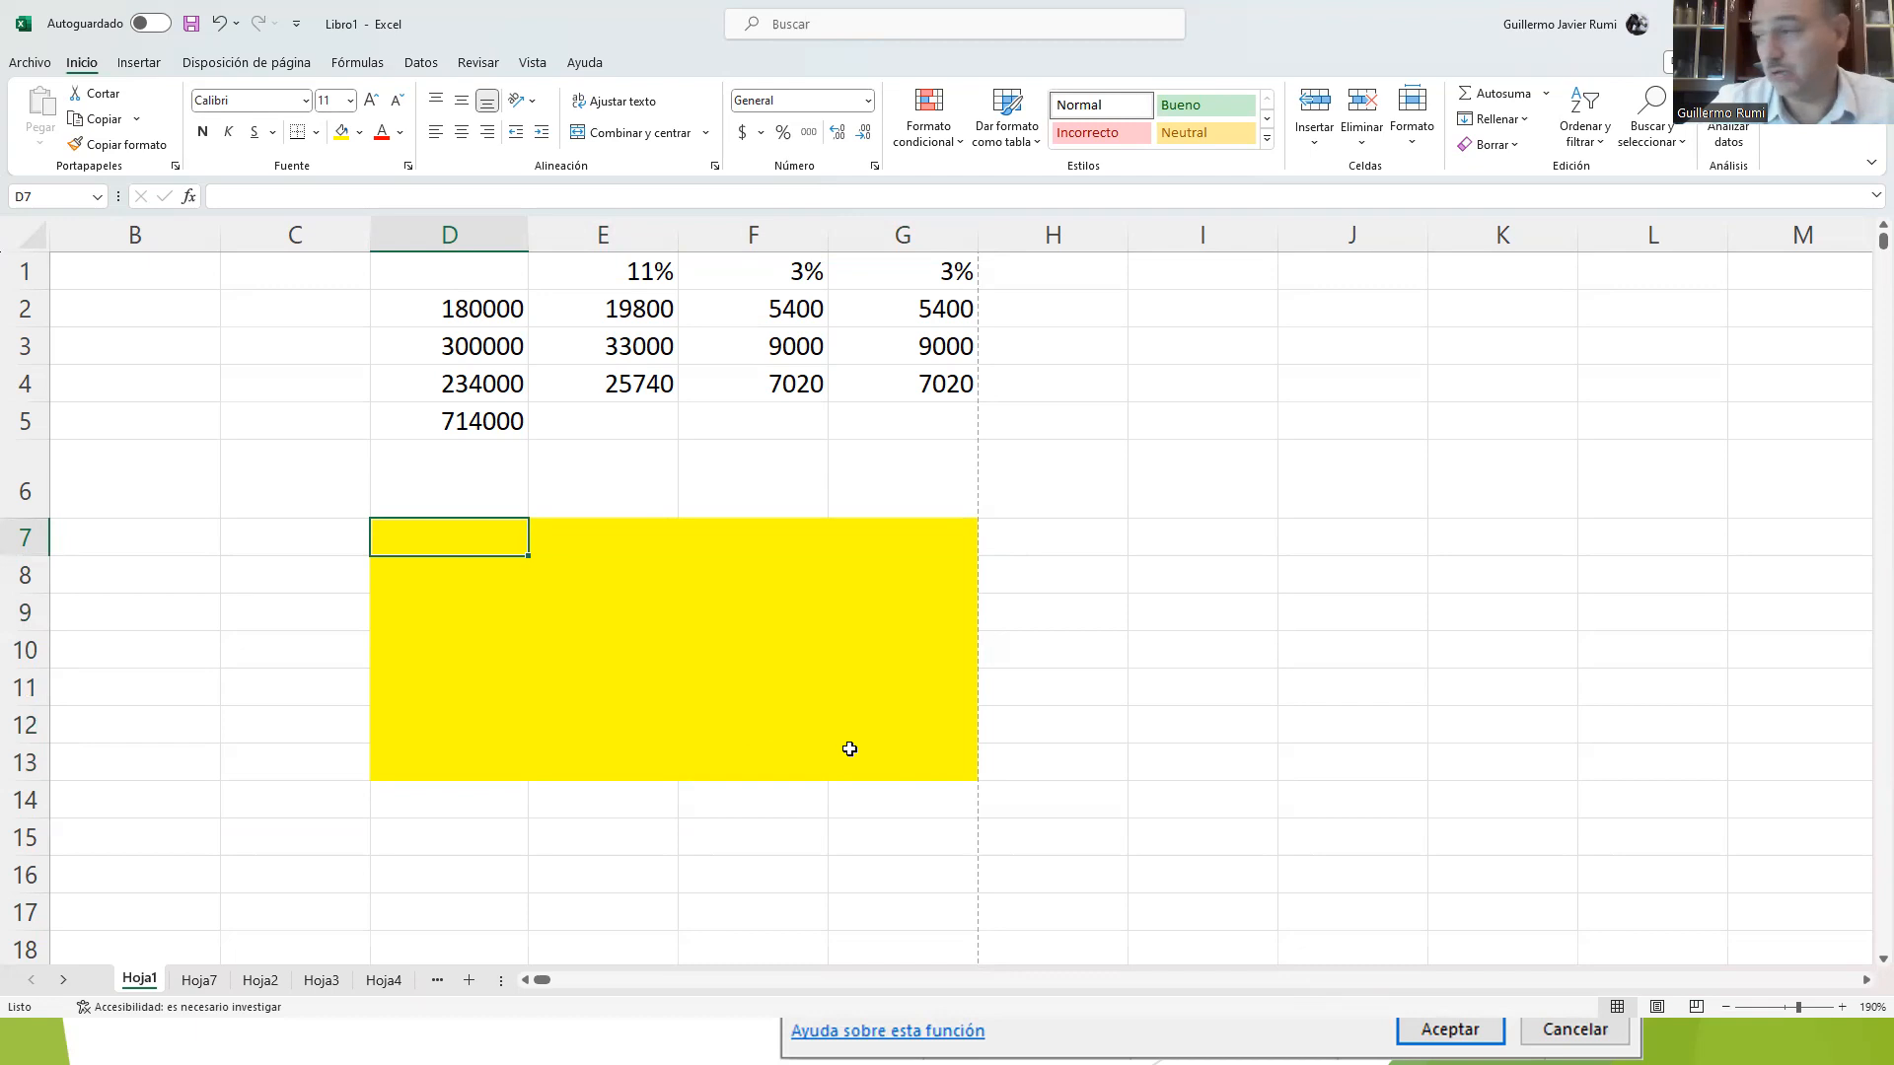
pyautogui.keyDown('ctrl'); pyautogui.click(913, 761); pyautogui.keyUp('ctrl')
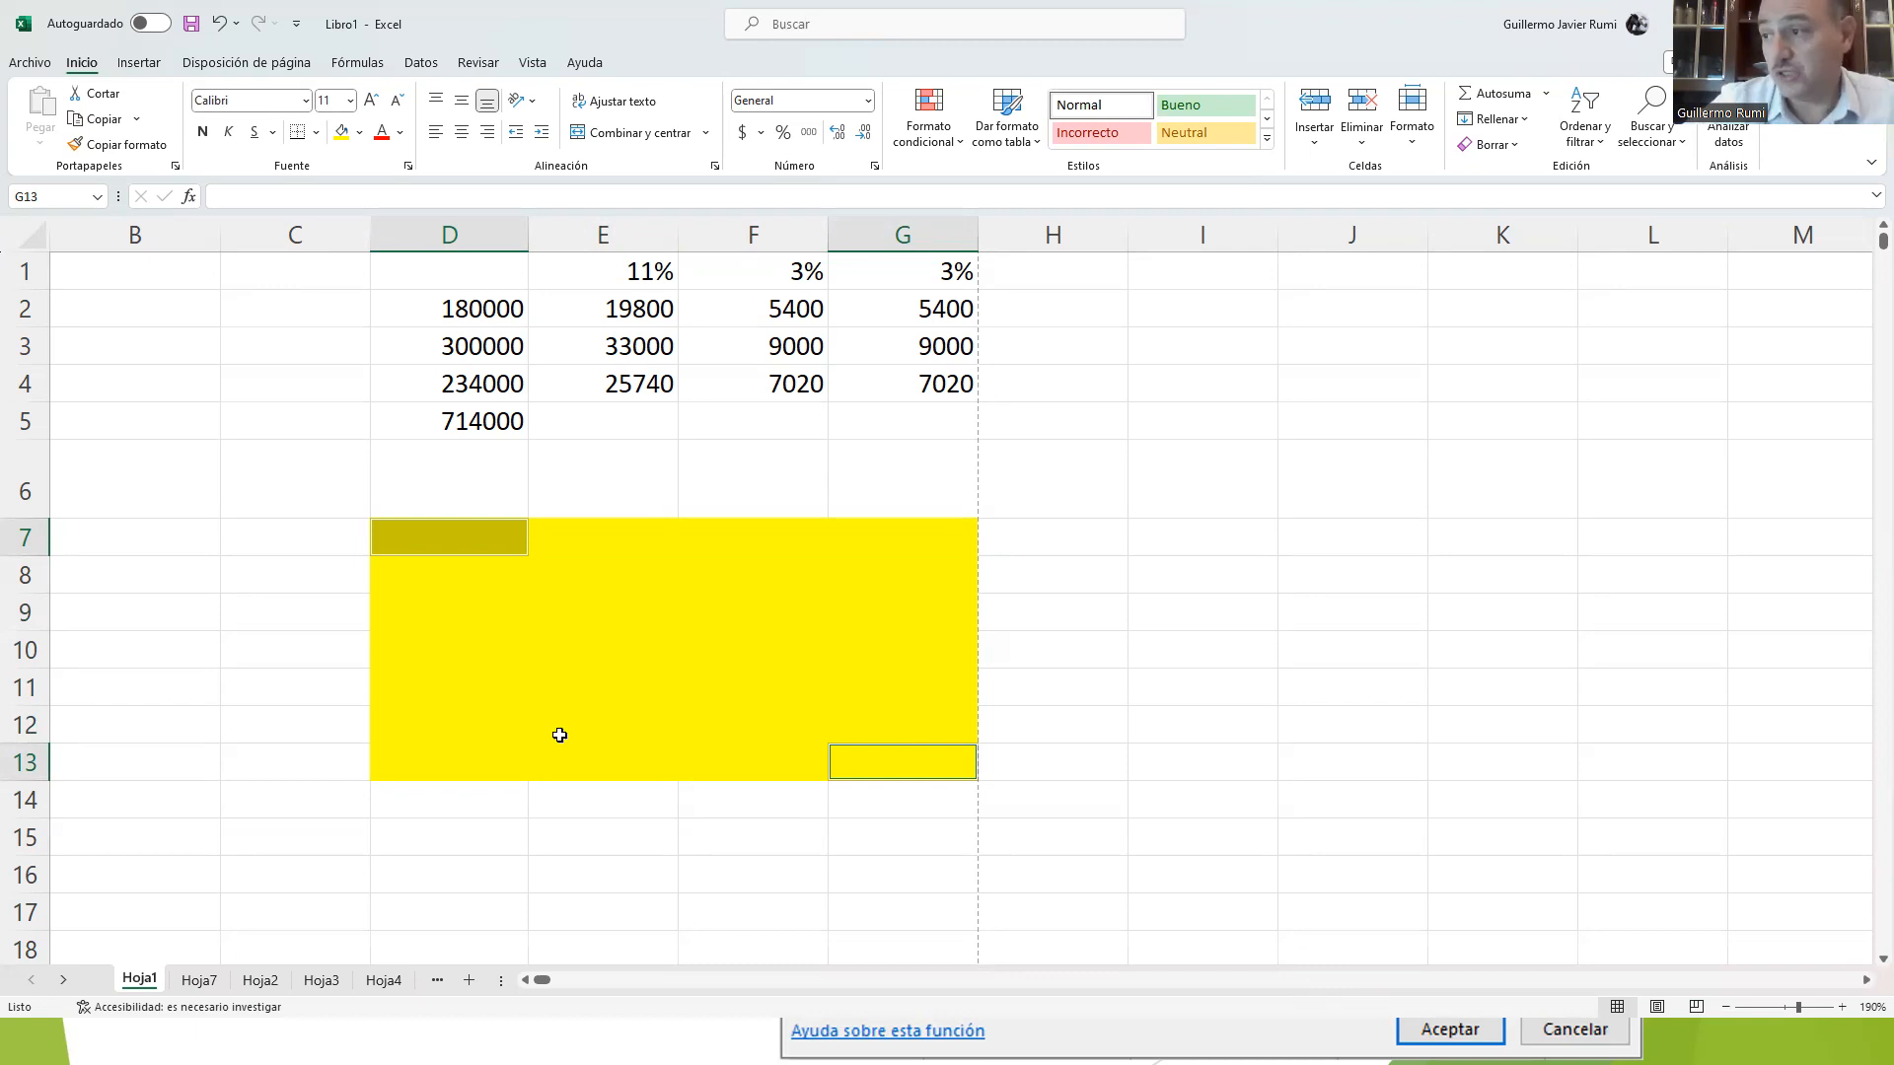
pyautogui.click(478, 533)
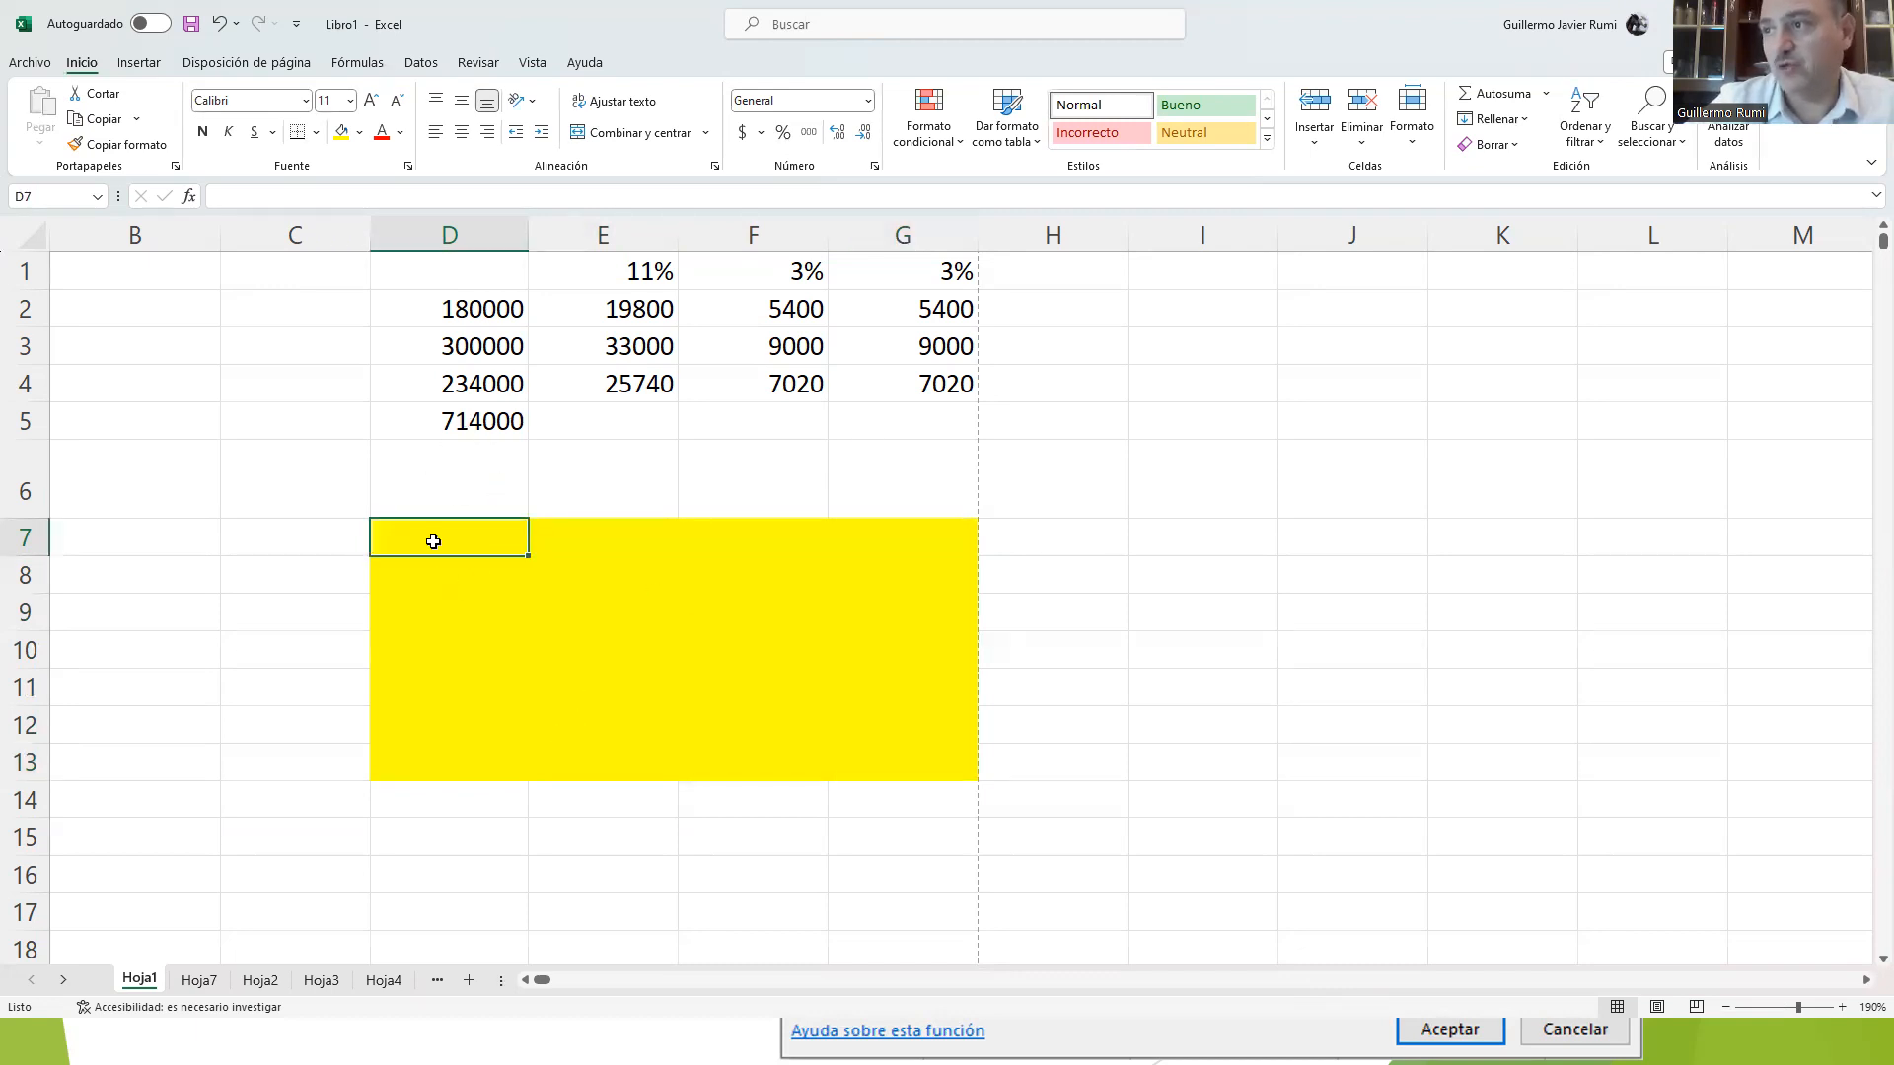
# Step: Remove the yellow fill by copying the blank cell D6 and pasting it over D7:H14
pyautogui.click(414, 504)
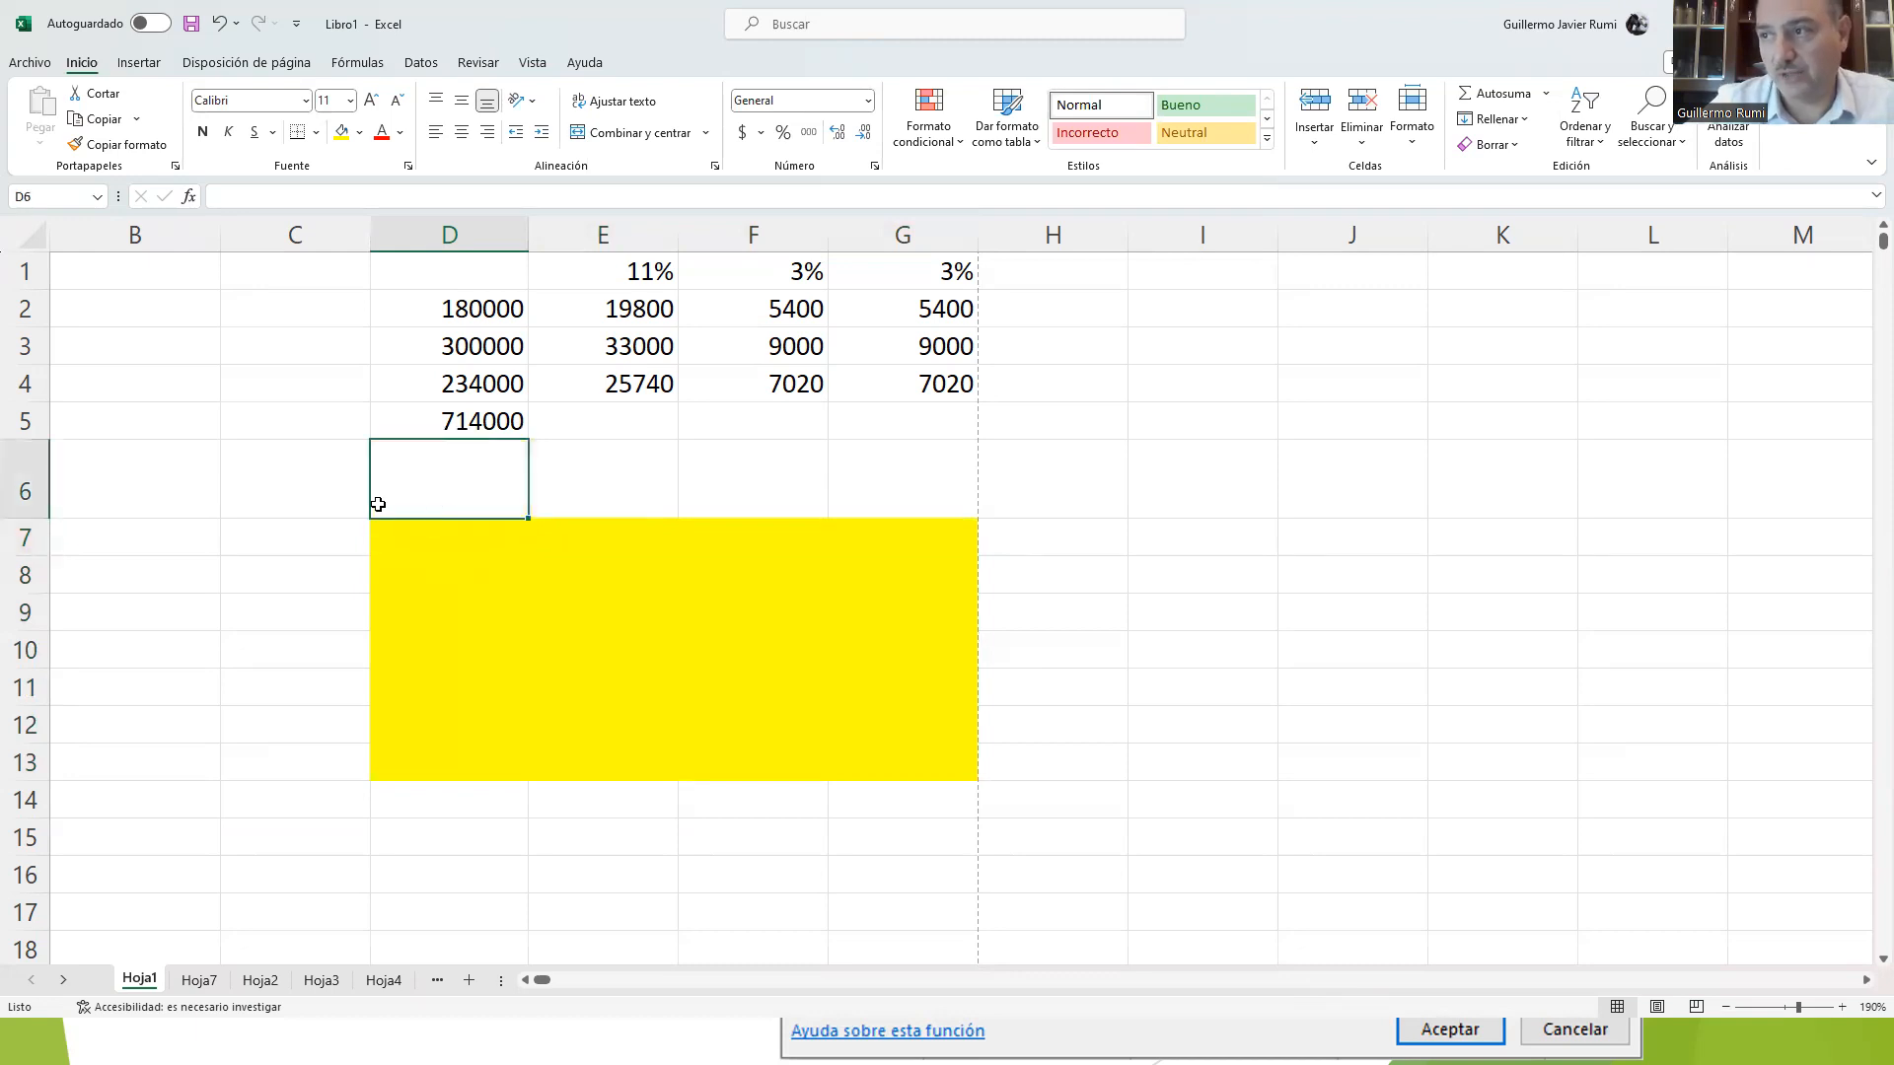
pyautogui.hotkey('ctrl', 'c')
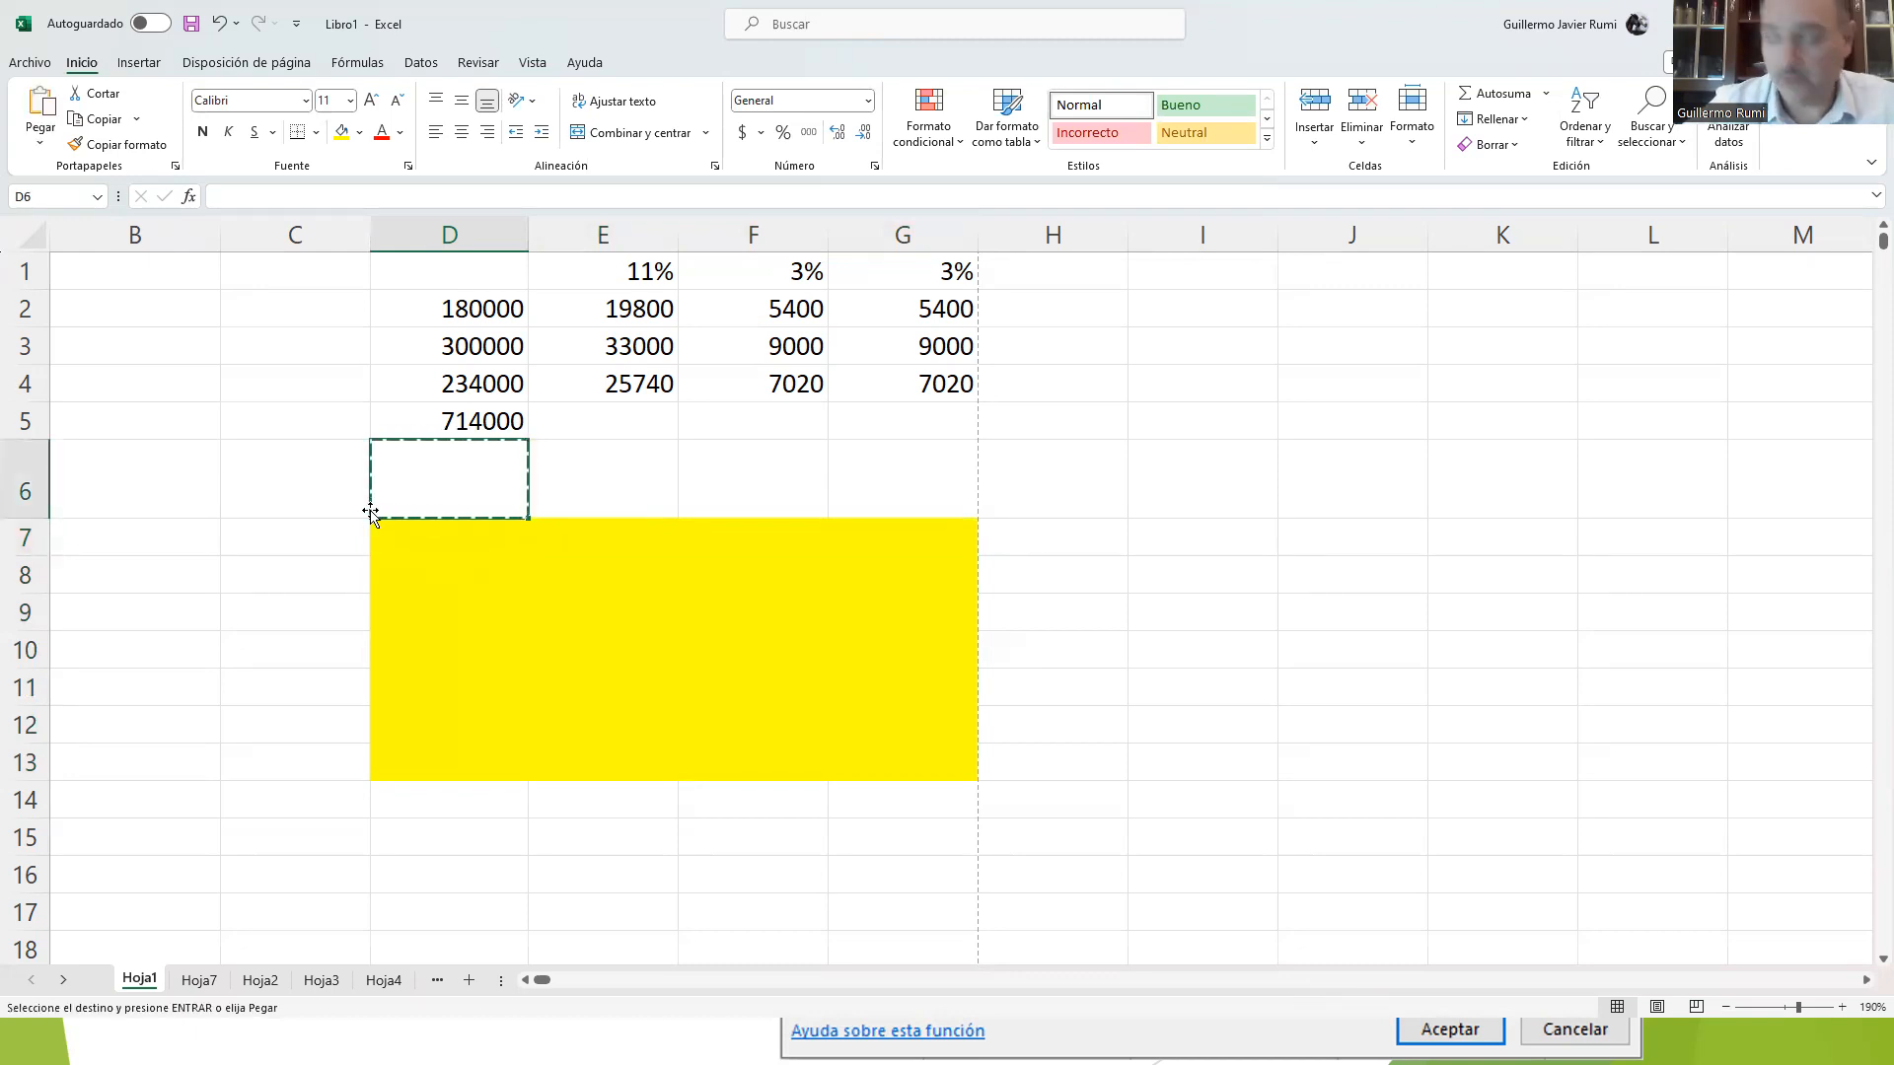
pyautogui.press('Down')
pyautogui.hotkey('shift', 'Down')
pyautogui.hotkey('shift', 'Down')
pyautogui.hotkey('shift', 'Down')
pyautogui.hotkey('shift', 'Down')
pyautogui.hotkey('shift', 'Down')
pyautogui.hotkey('shift', 'Down')
pyautogui.hotkey('shift', 'Down')
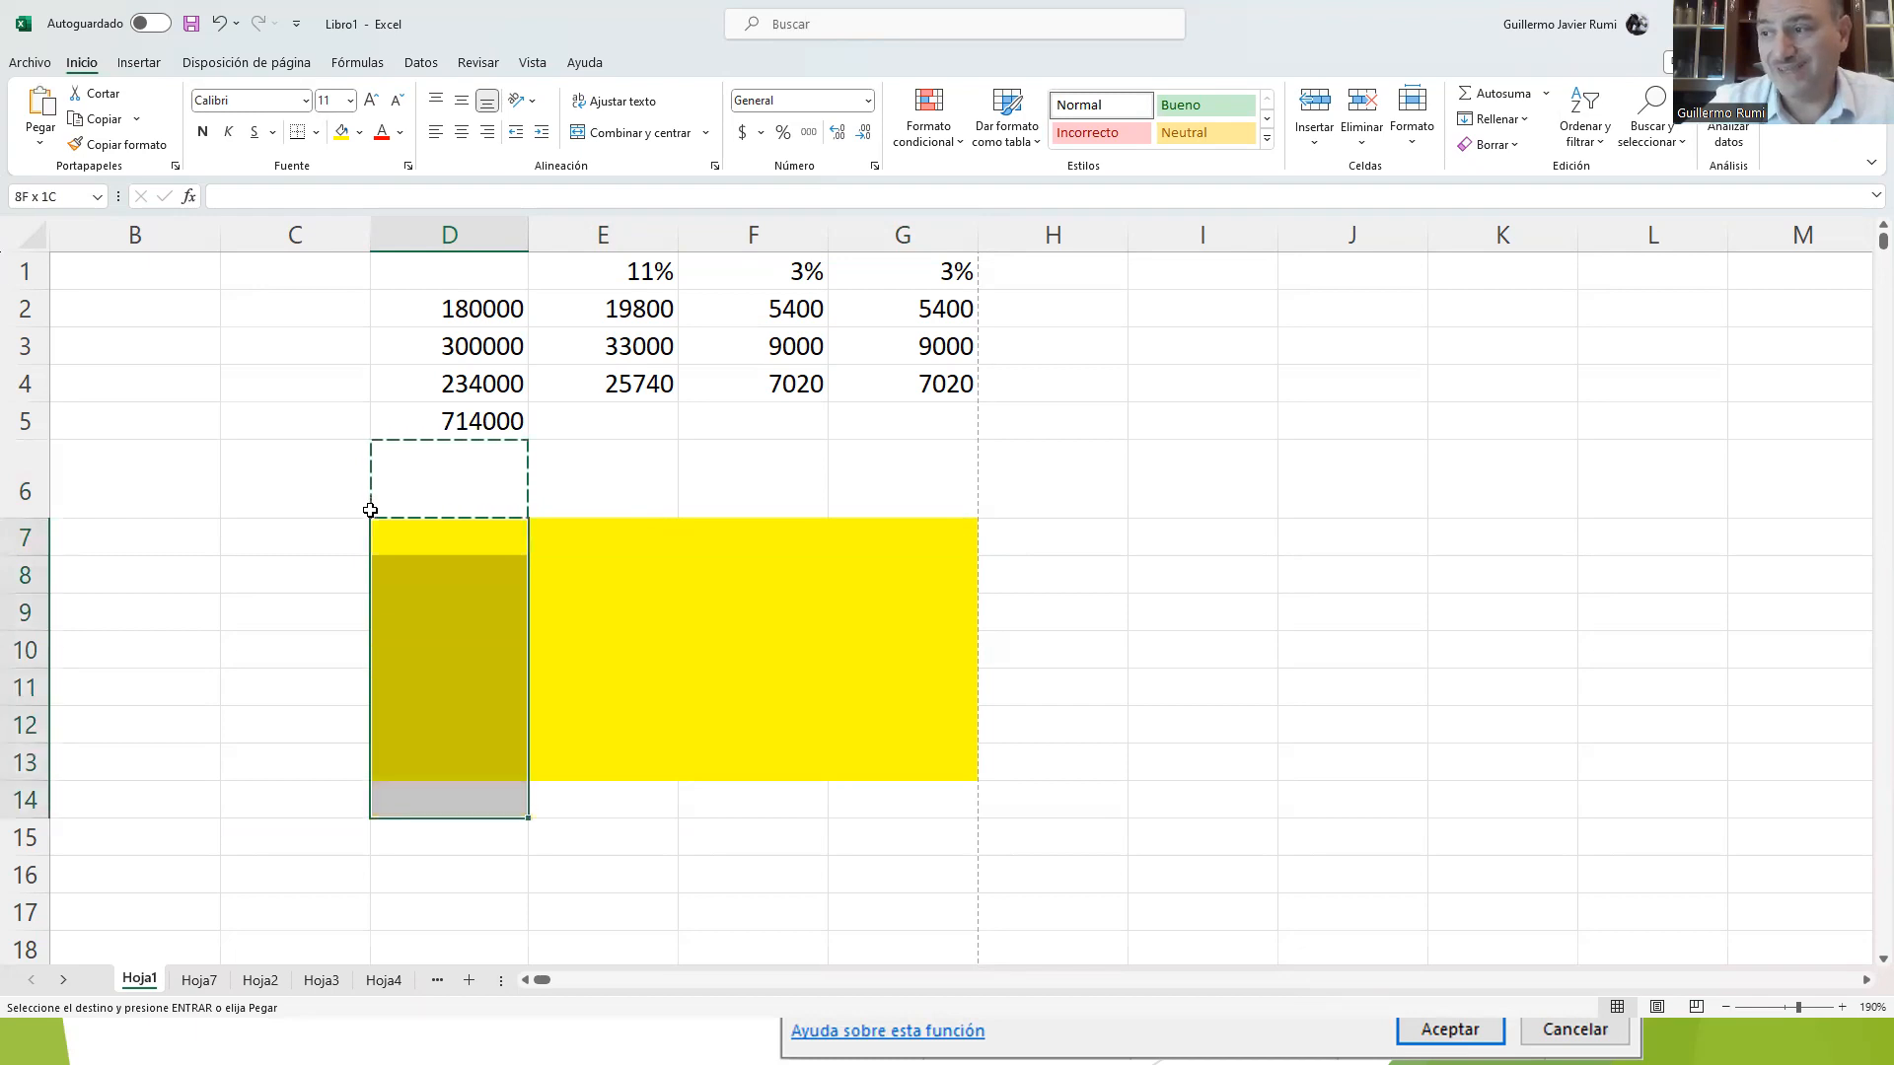
pyautogui.hotkey('shift', 'Right')
pyautogui.hotkey('shift', 'Right')
pyautogui.hotkey('shift', 'Right')
pyautogui.hotkey('shift', 'Right')
pyautogui.hotkey('ctrl', 'v')
pyautogui.press('Down')
pyautogui.press('Down')
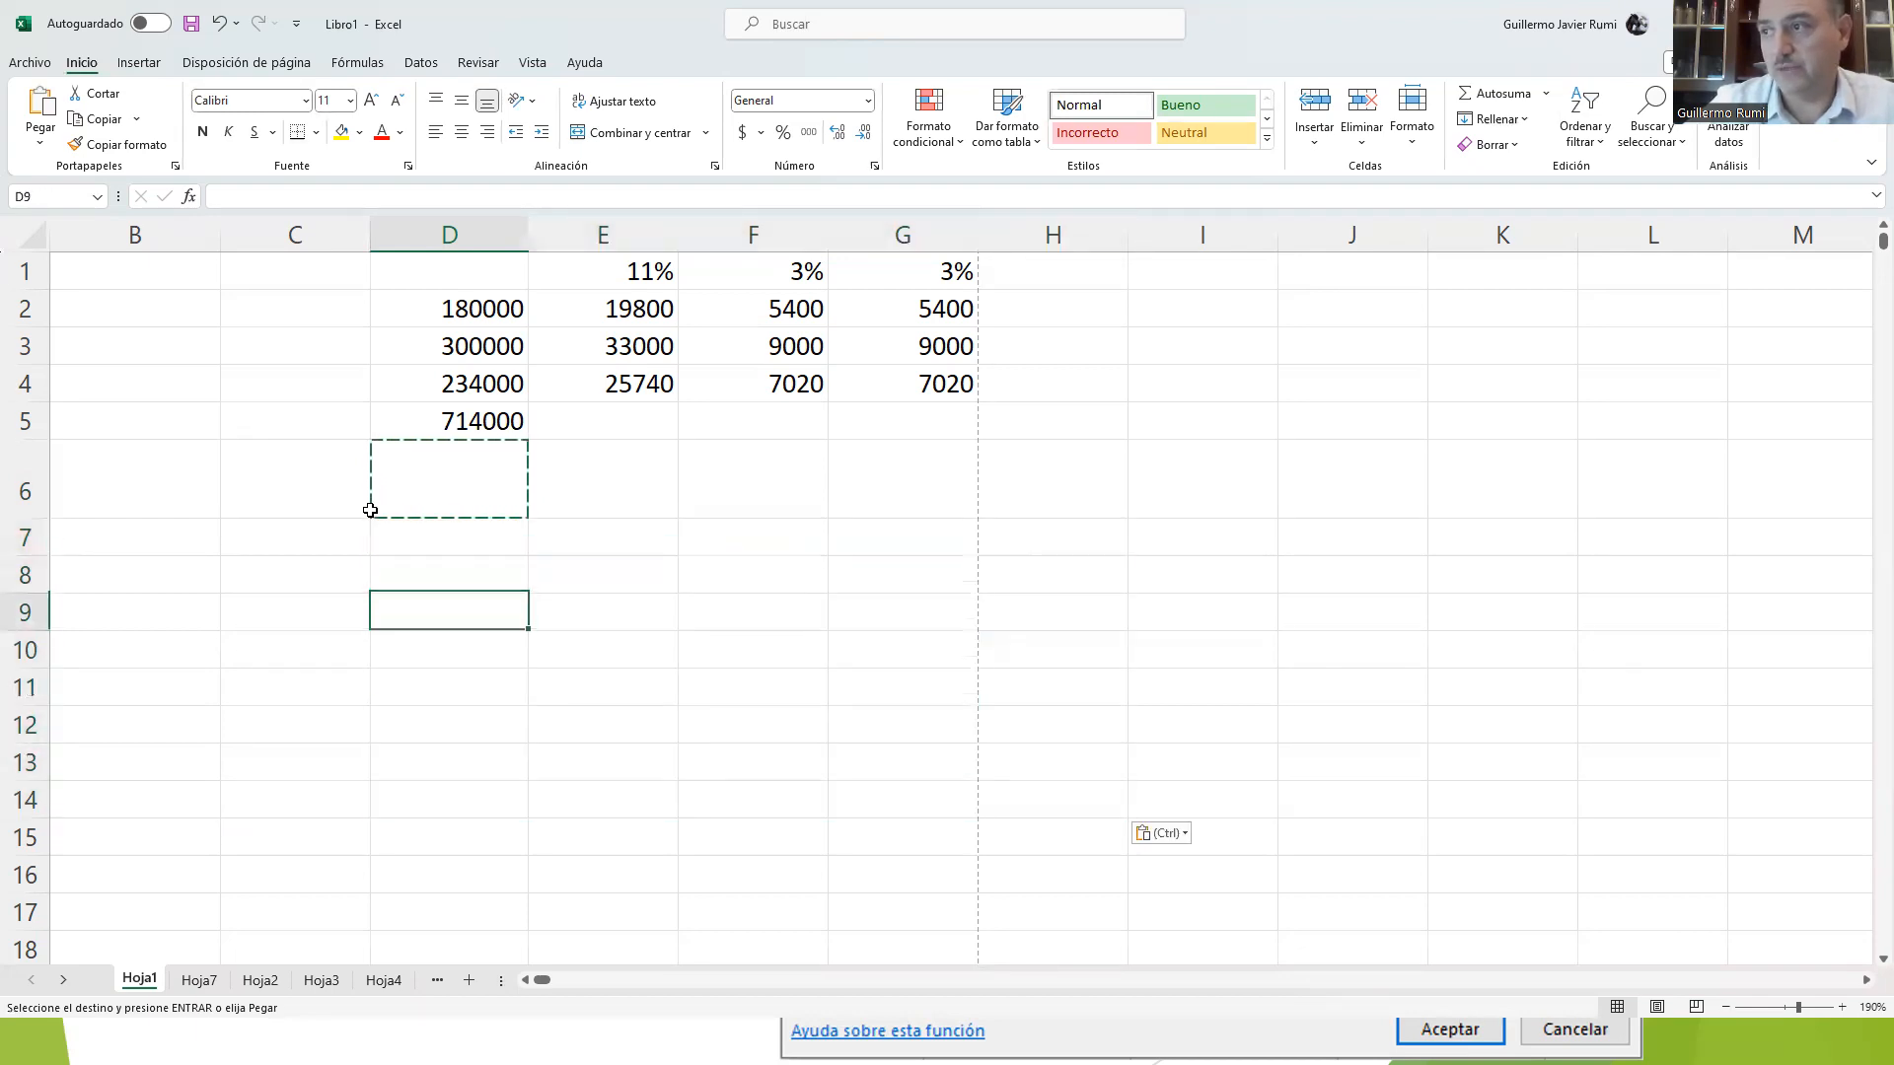
pyautogui.press('Right')
pyautogui.press('Up')
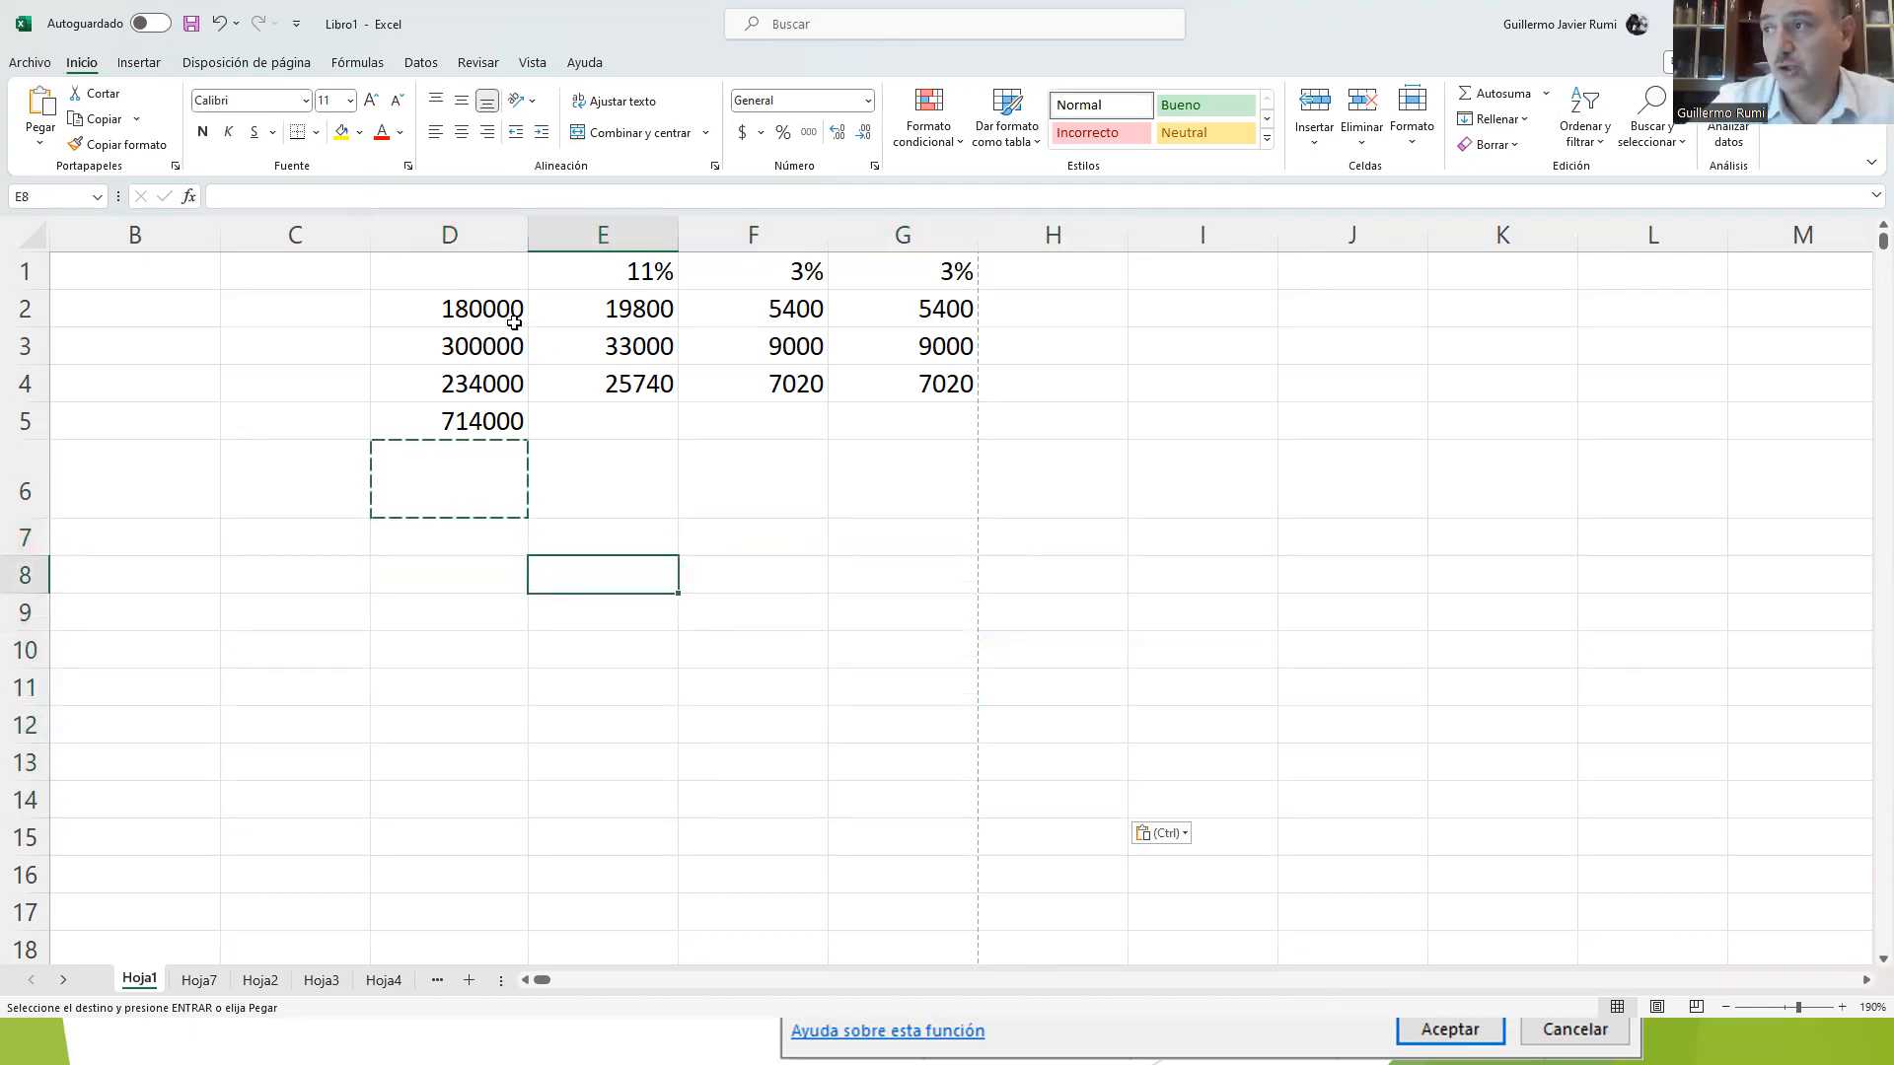
# Step: Cancel the pending copy, fill the SUMA formula from D5 across E5:G5 and check the formula in E5
pyautogui.click(475, 425)
pyautogui.press('Escape')
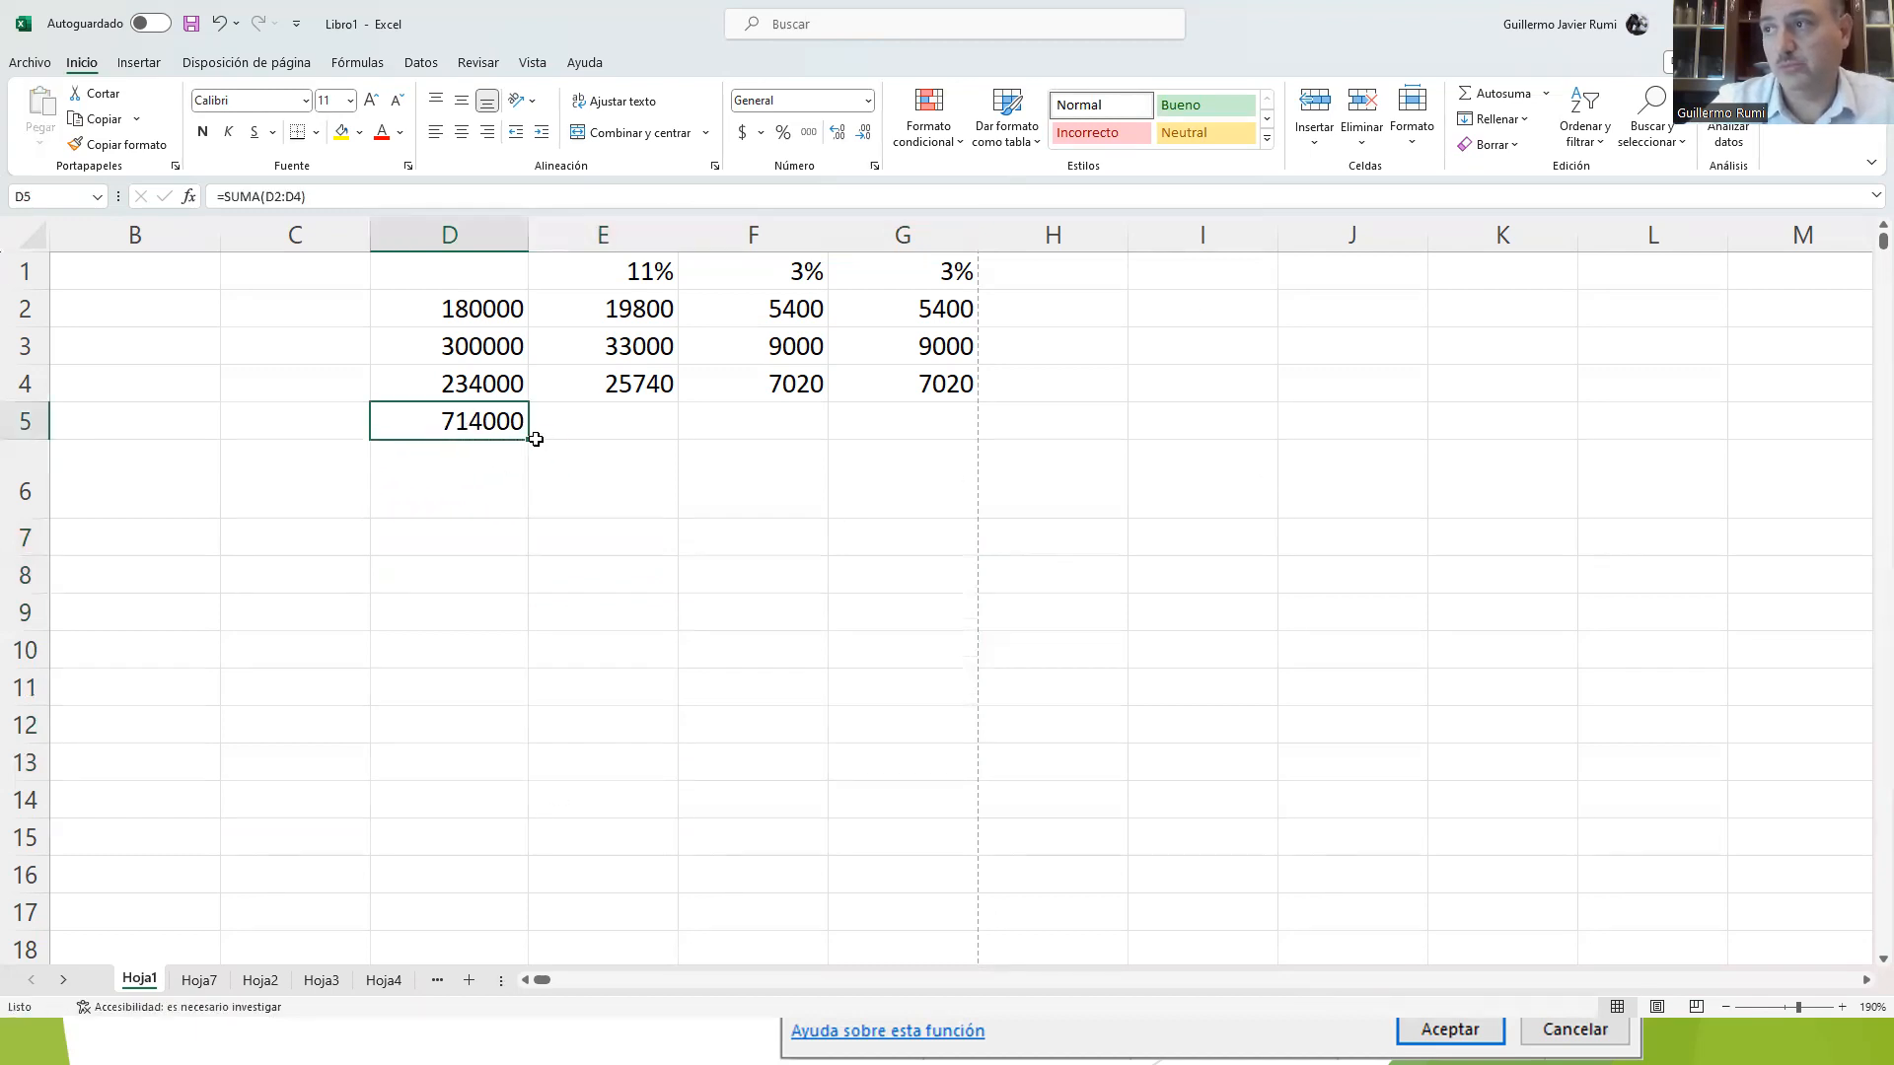
pyautogui.moveTo(532, 438); pyautogui.dragTo(972, 435)
pyautogui.click(604, 423)
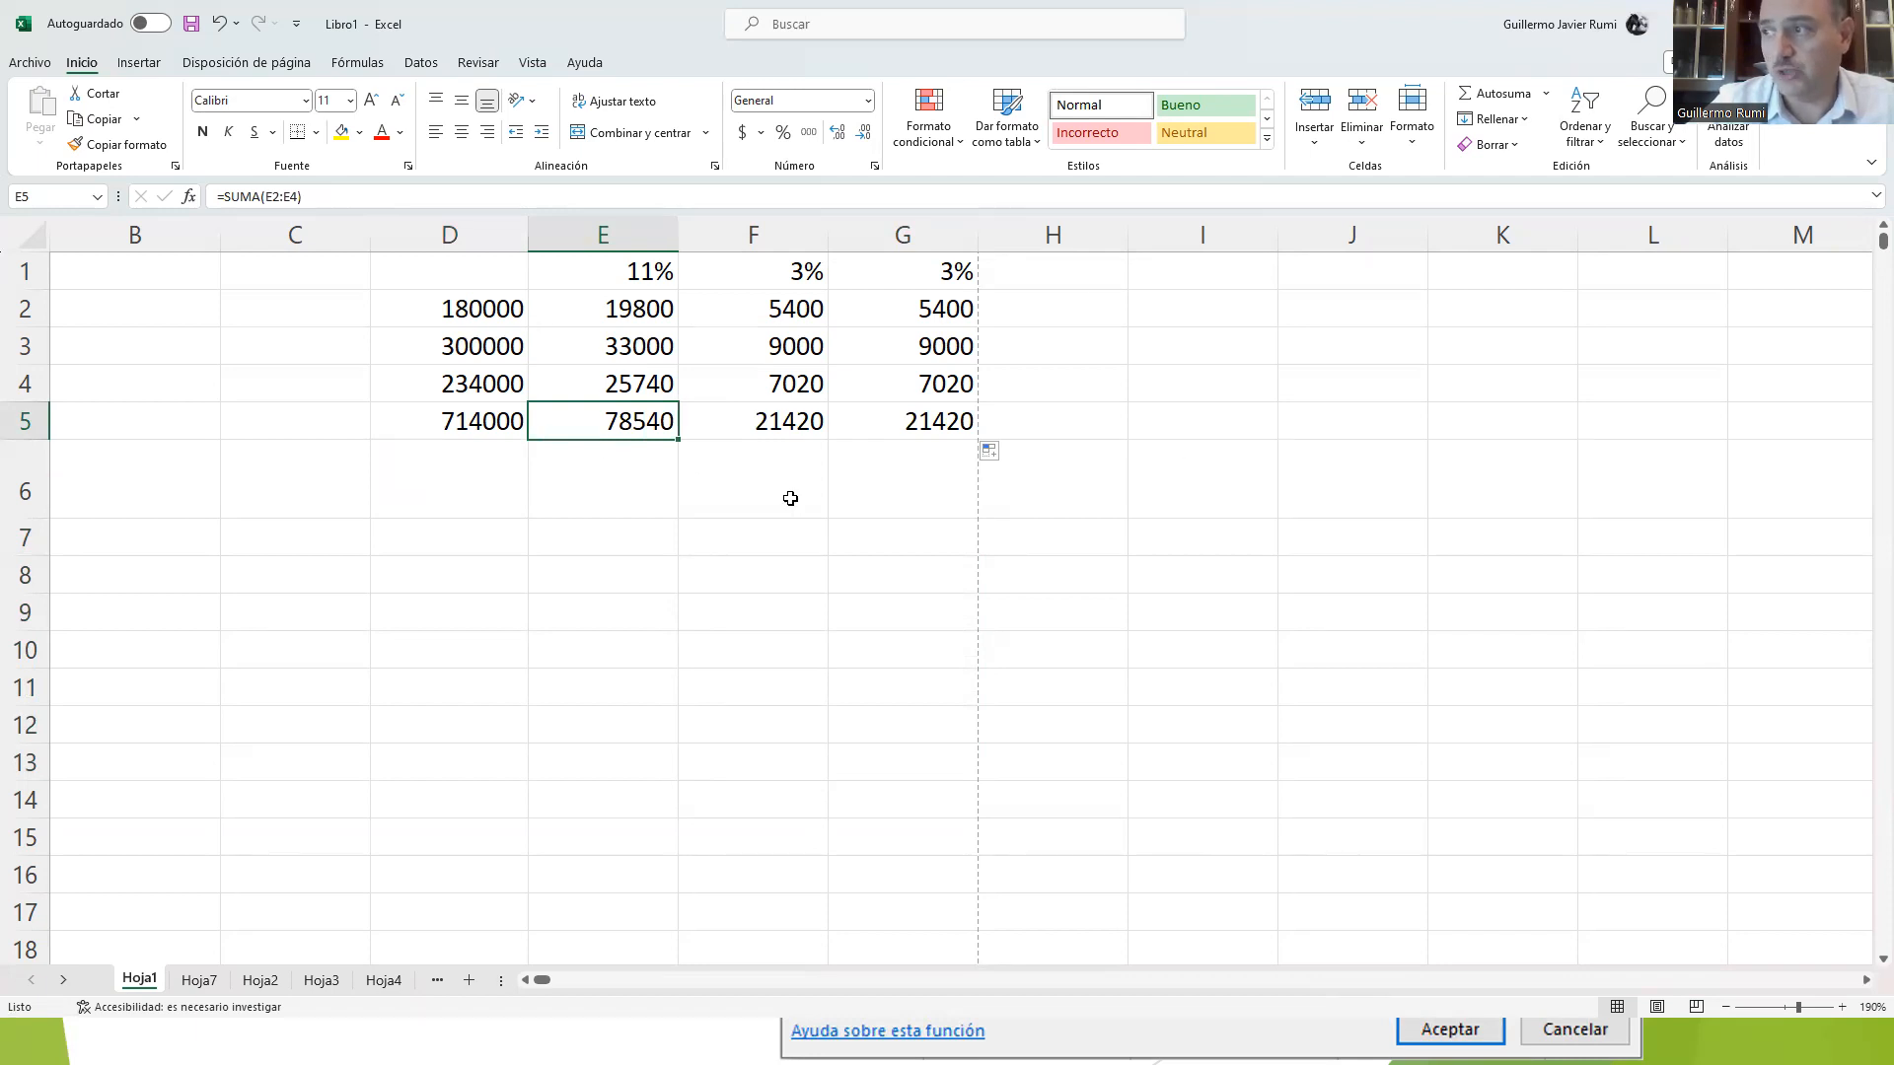
# Step: Browse the list of math and trigonometric functions from cell E8 without inserting one
pyautogui.click(565, 577)
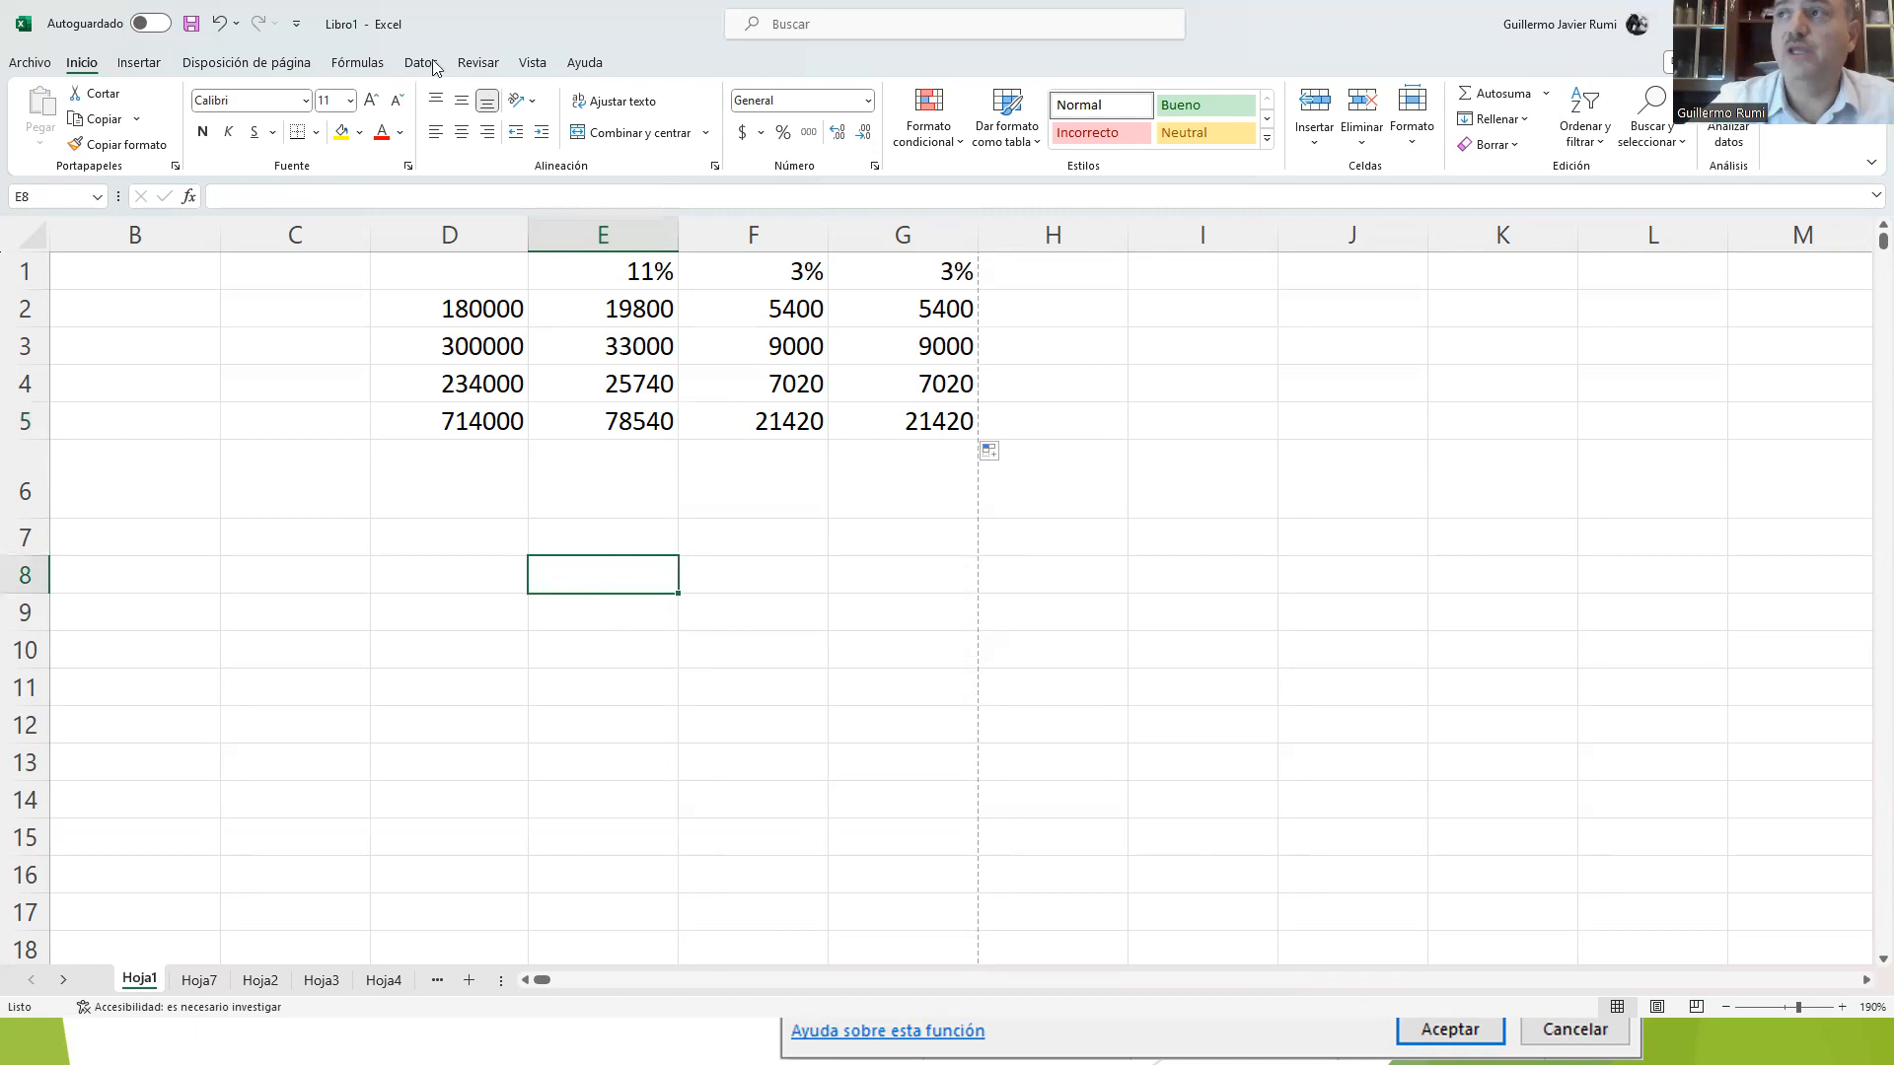
pyautogui.click(360, 64)
pyautogui.click(565, 141)
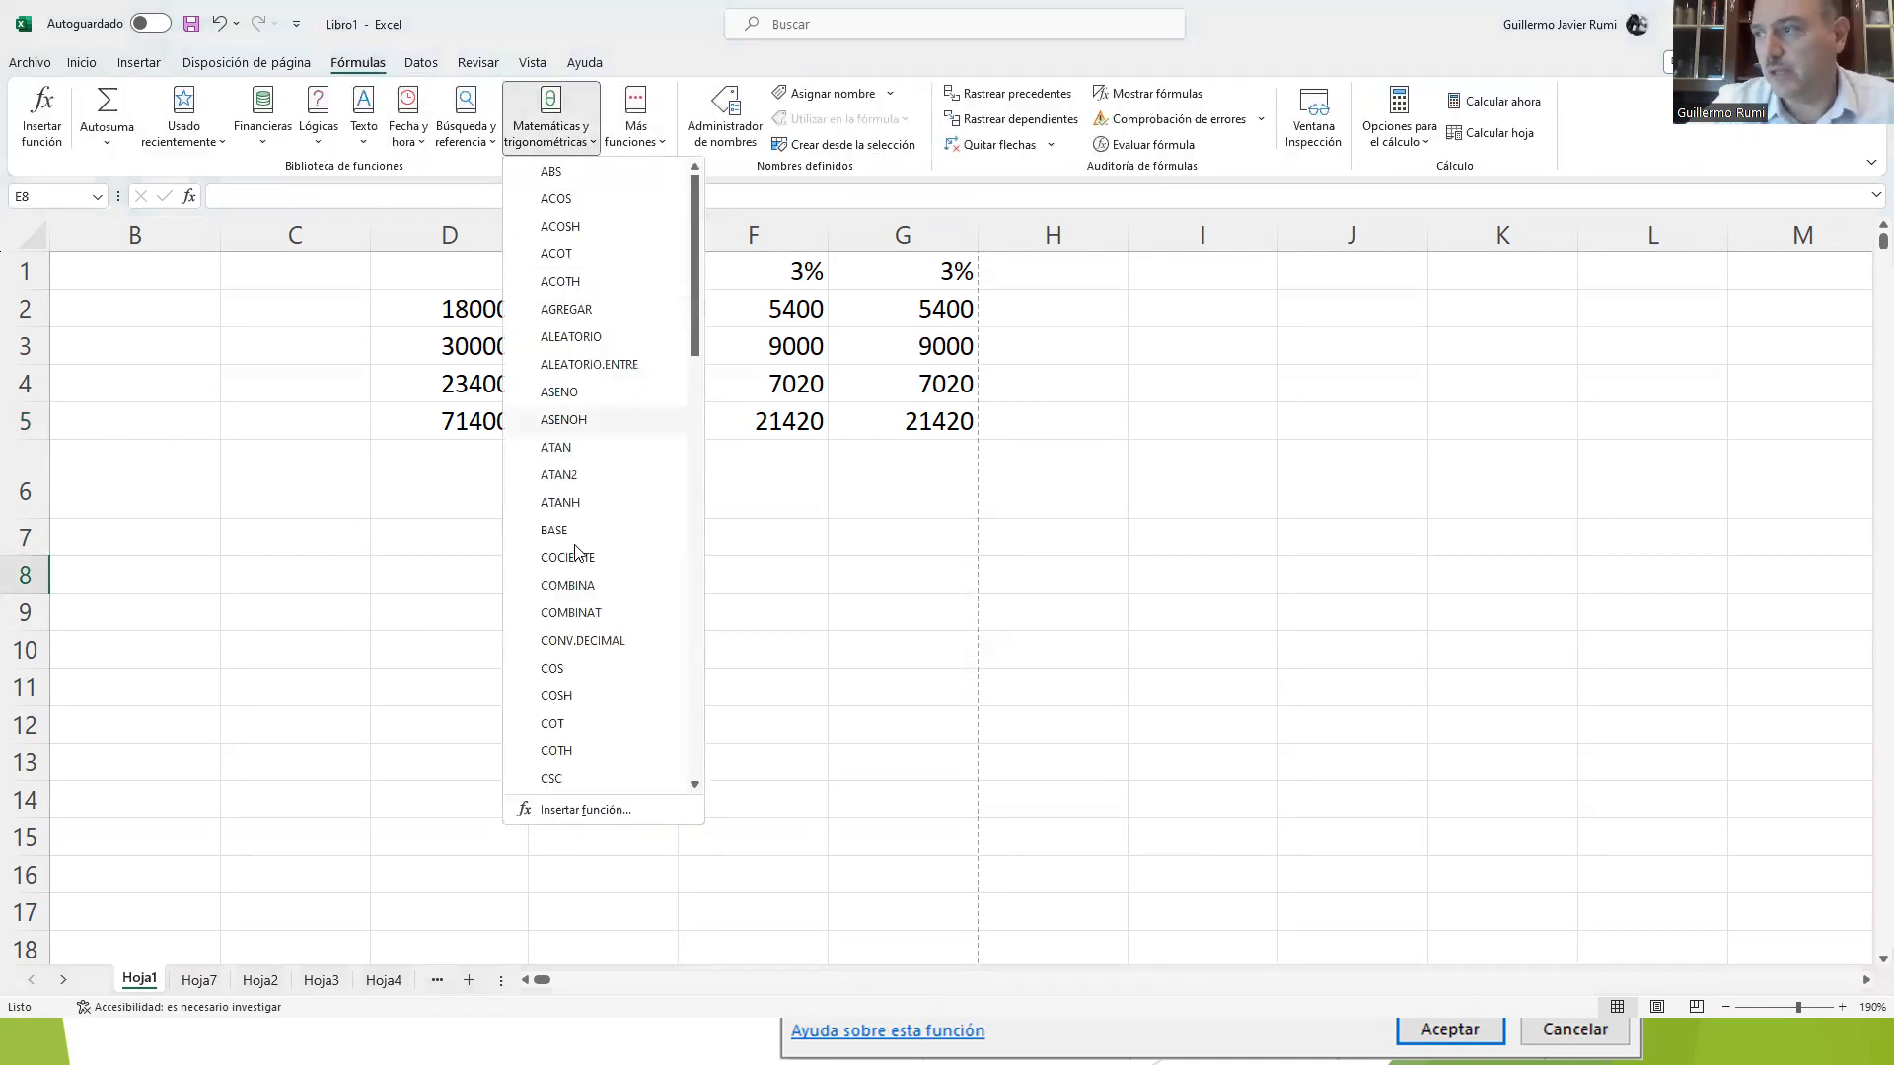
pyautogui.scroll(-5, 636, 691)
pyautogui.scroll(-10, 636, 691)
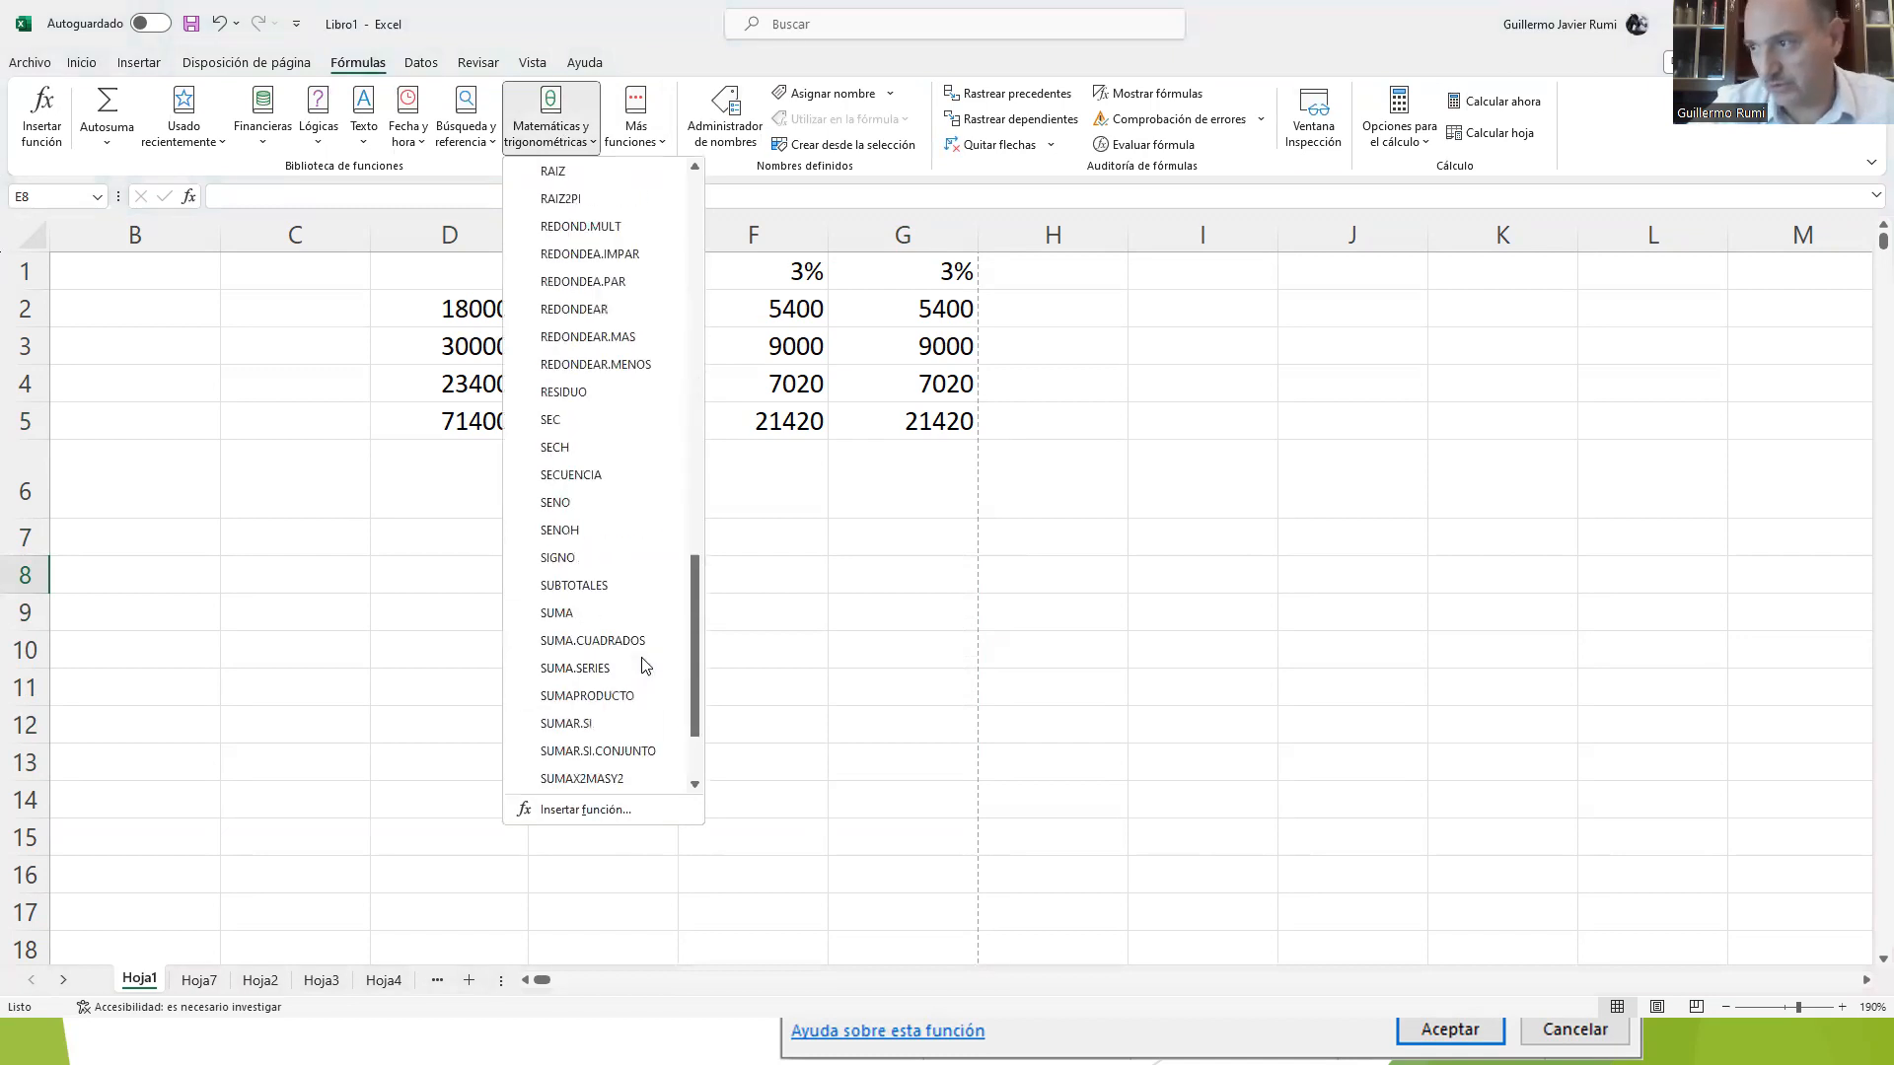
pyautogui.press('Escape')
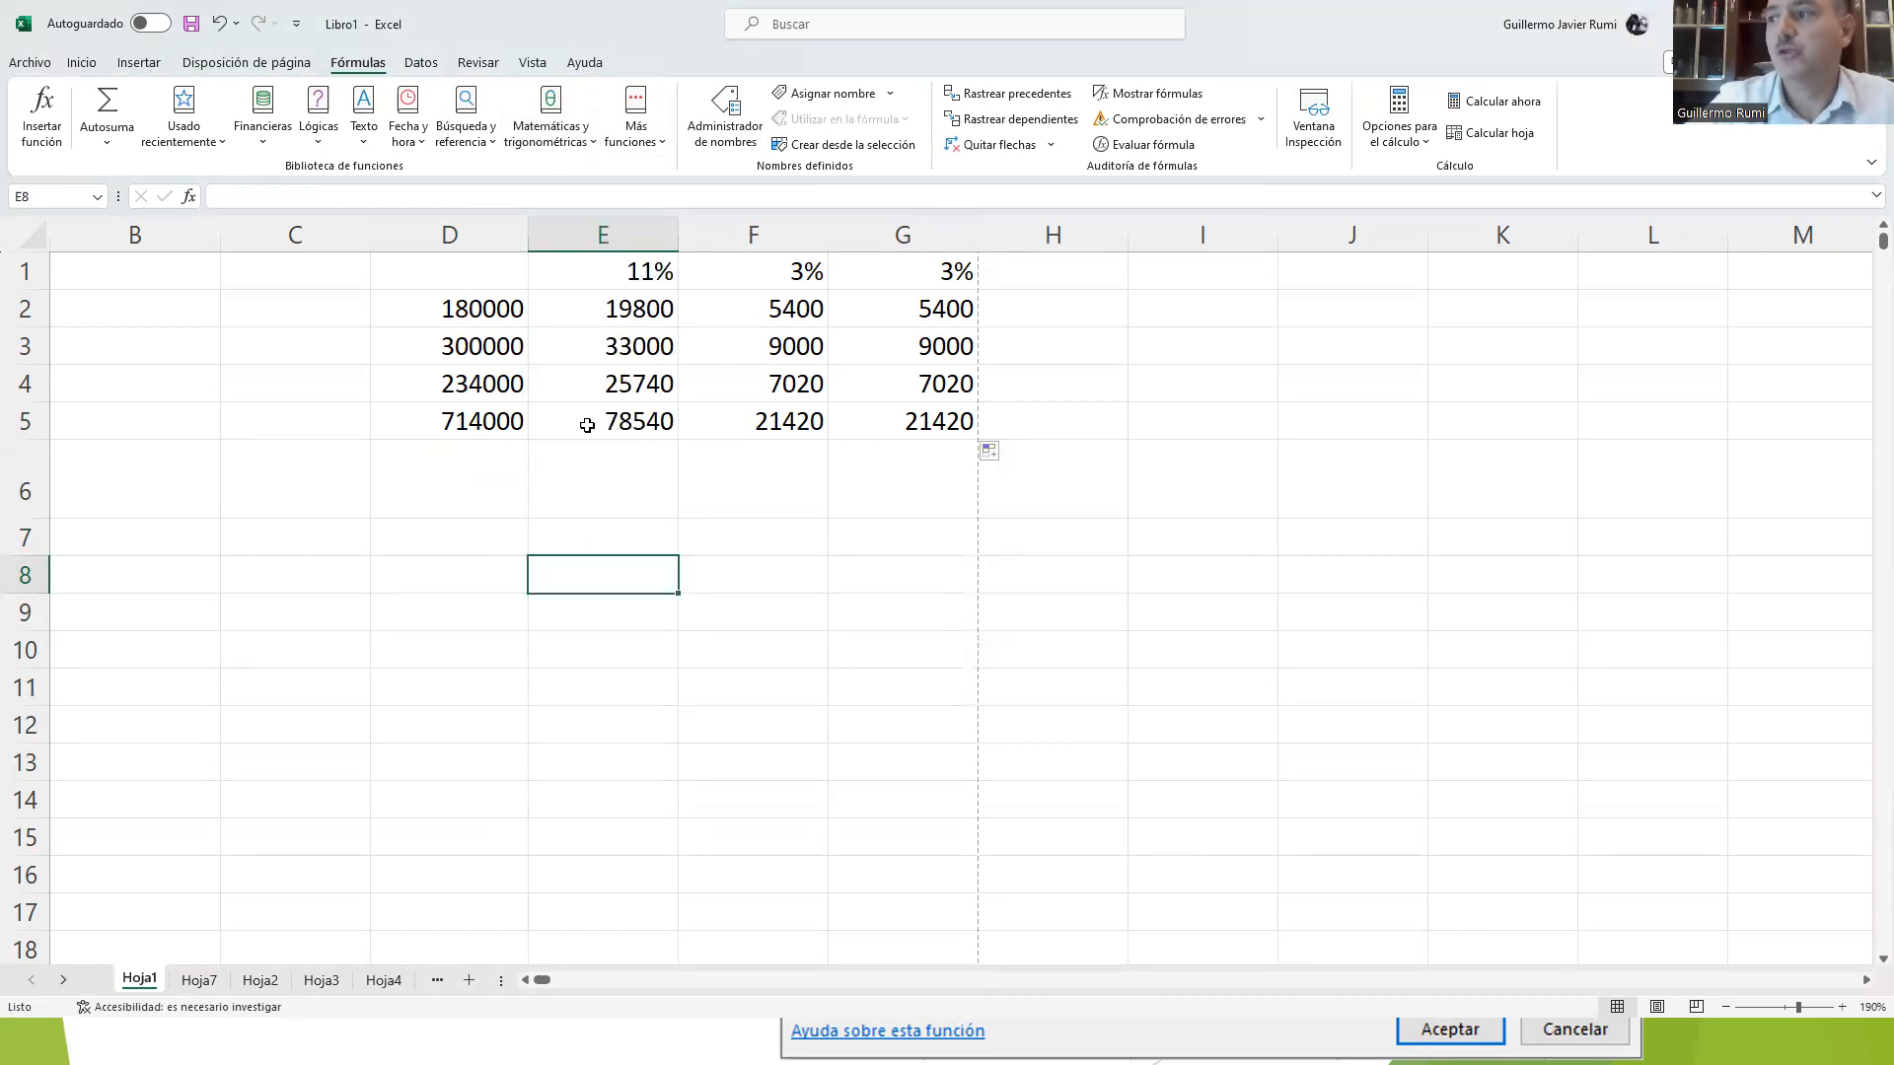
# Step: Open the Insert Function dialog for cell E8 and view the functions in the Todo category
pyautogui.click(83, 63)
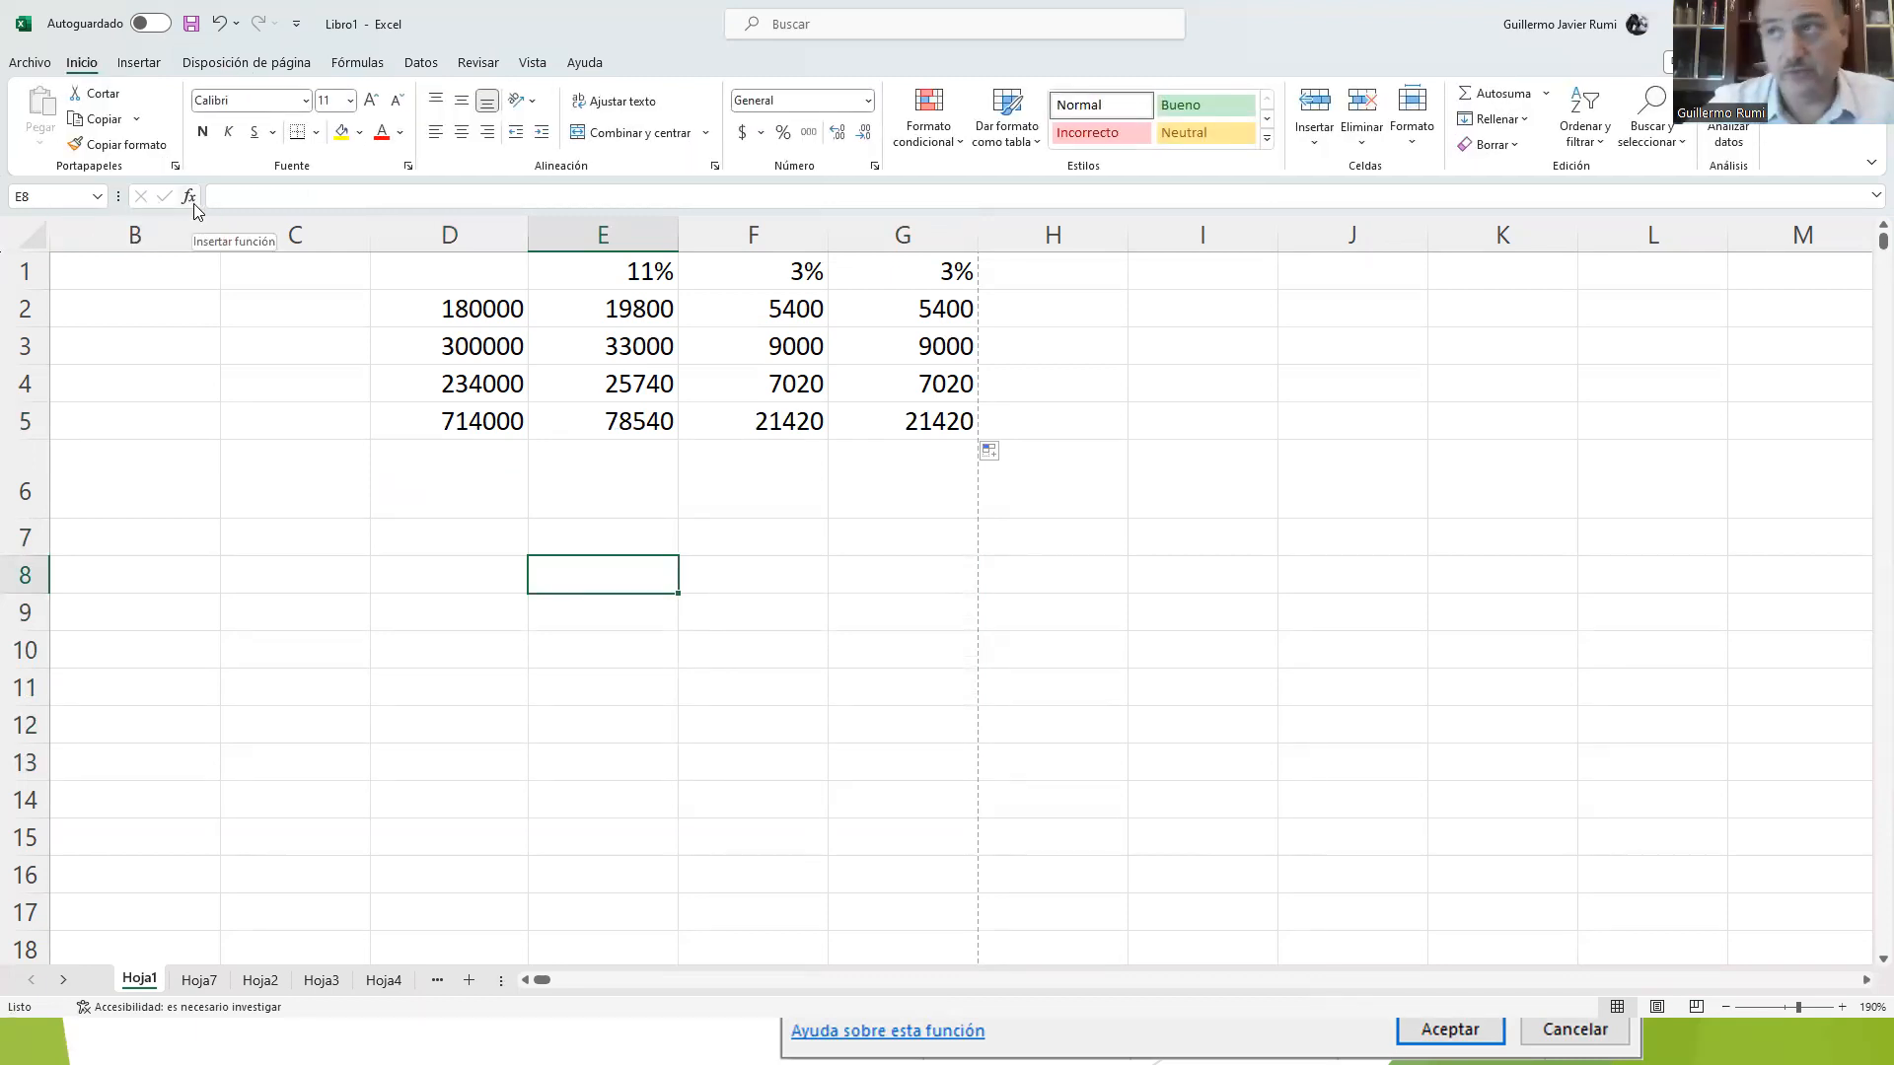
pyautogui.click(193, 203)
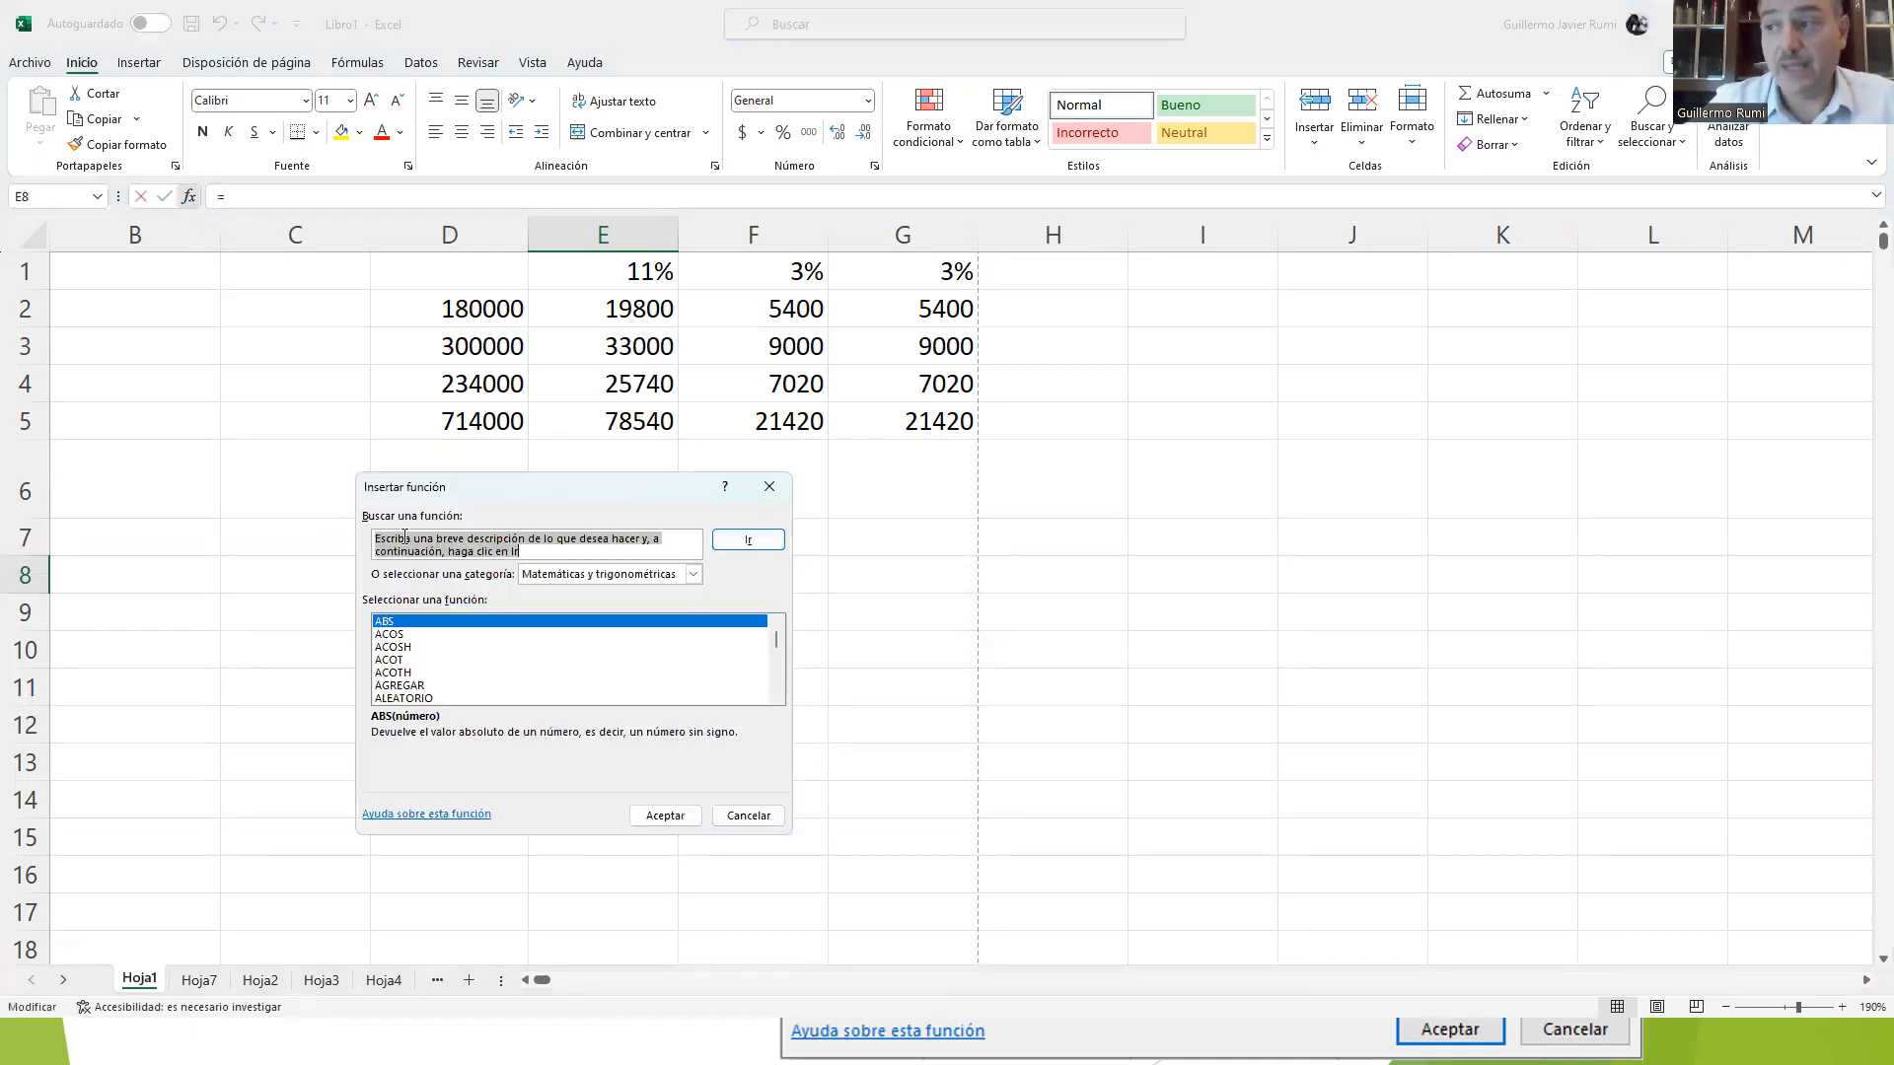
pyautogui.moveTo(450, 485); pyautogui.dragTo(448, 385)
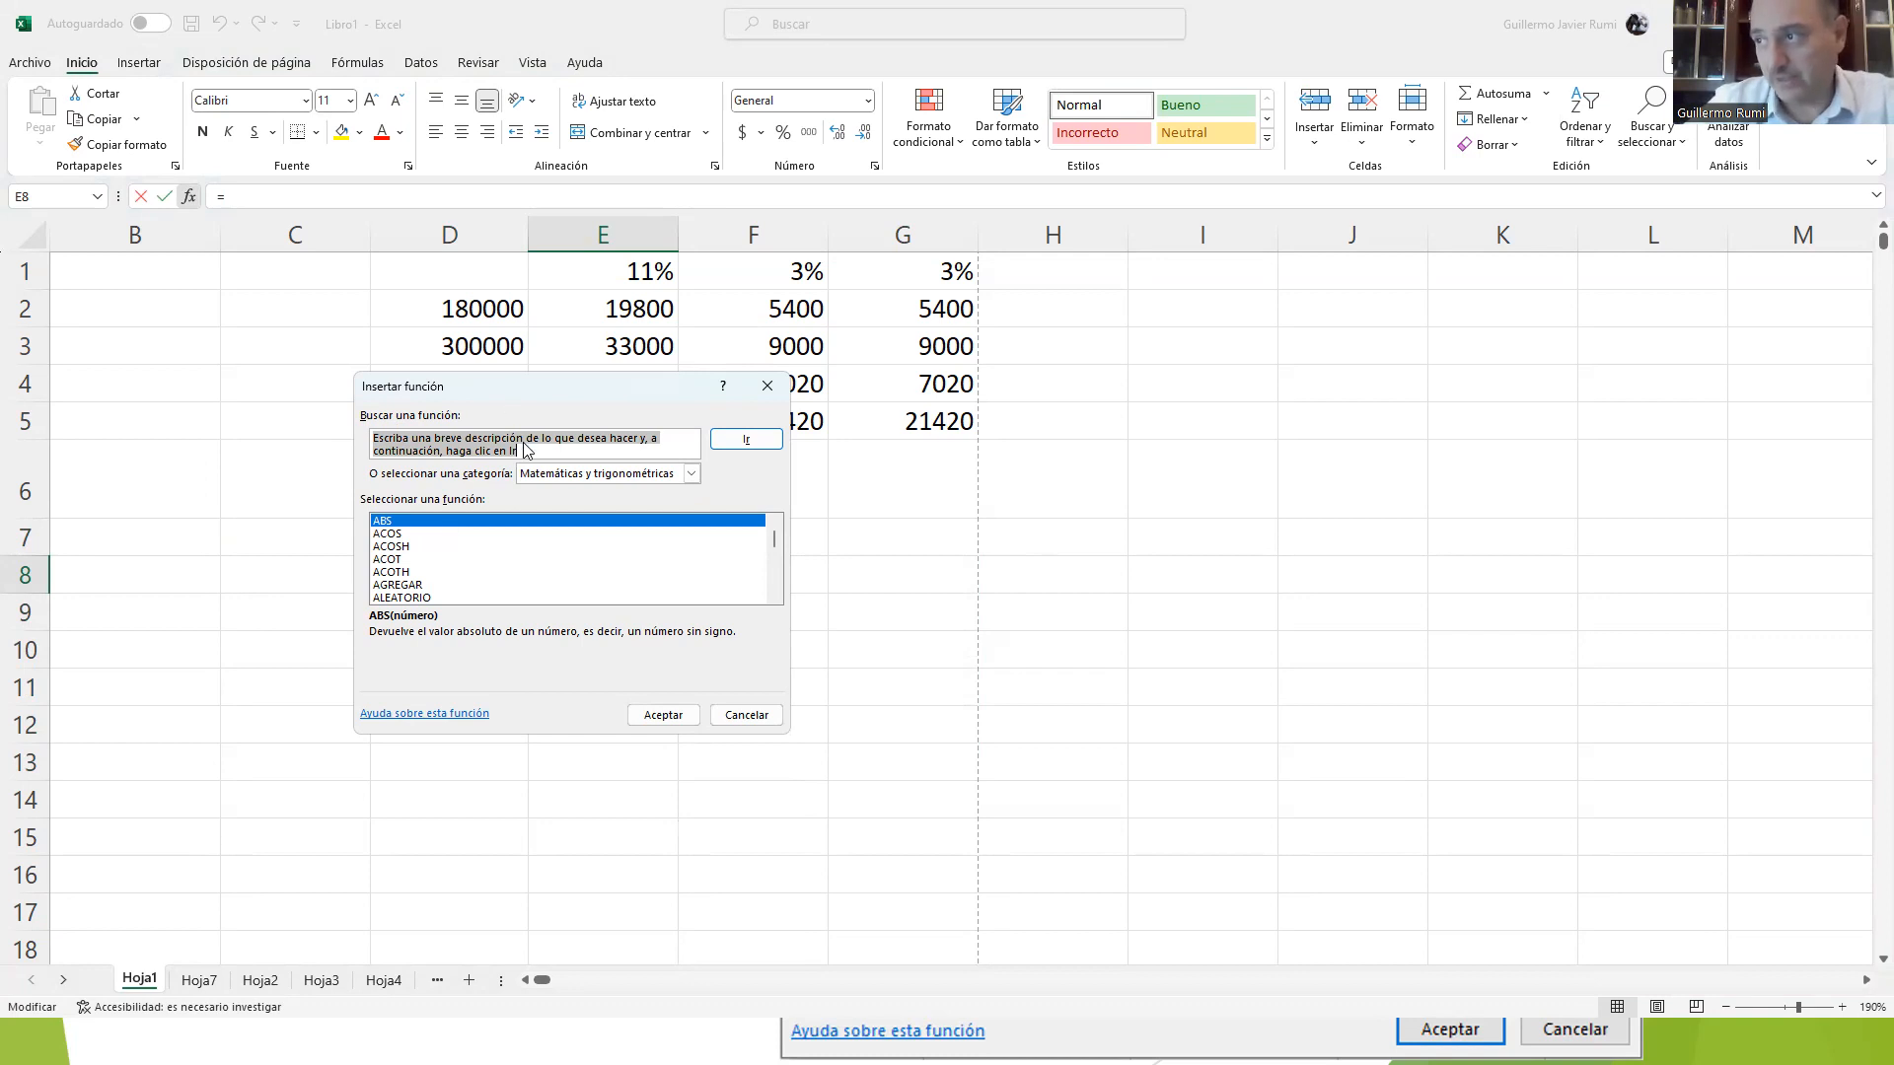
pyautogui.moveTo(507, 387); pyautogui.dragTo(960, 425)
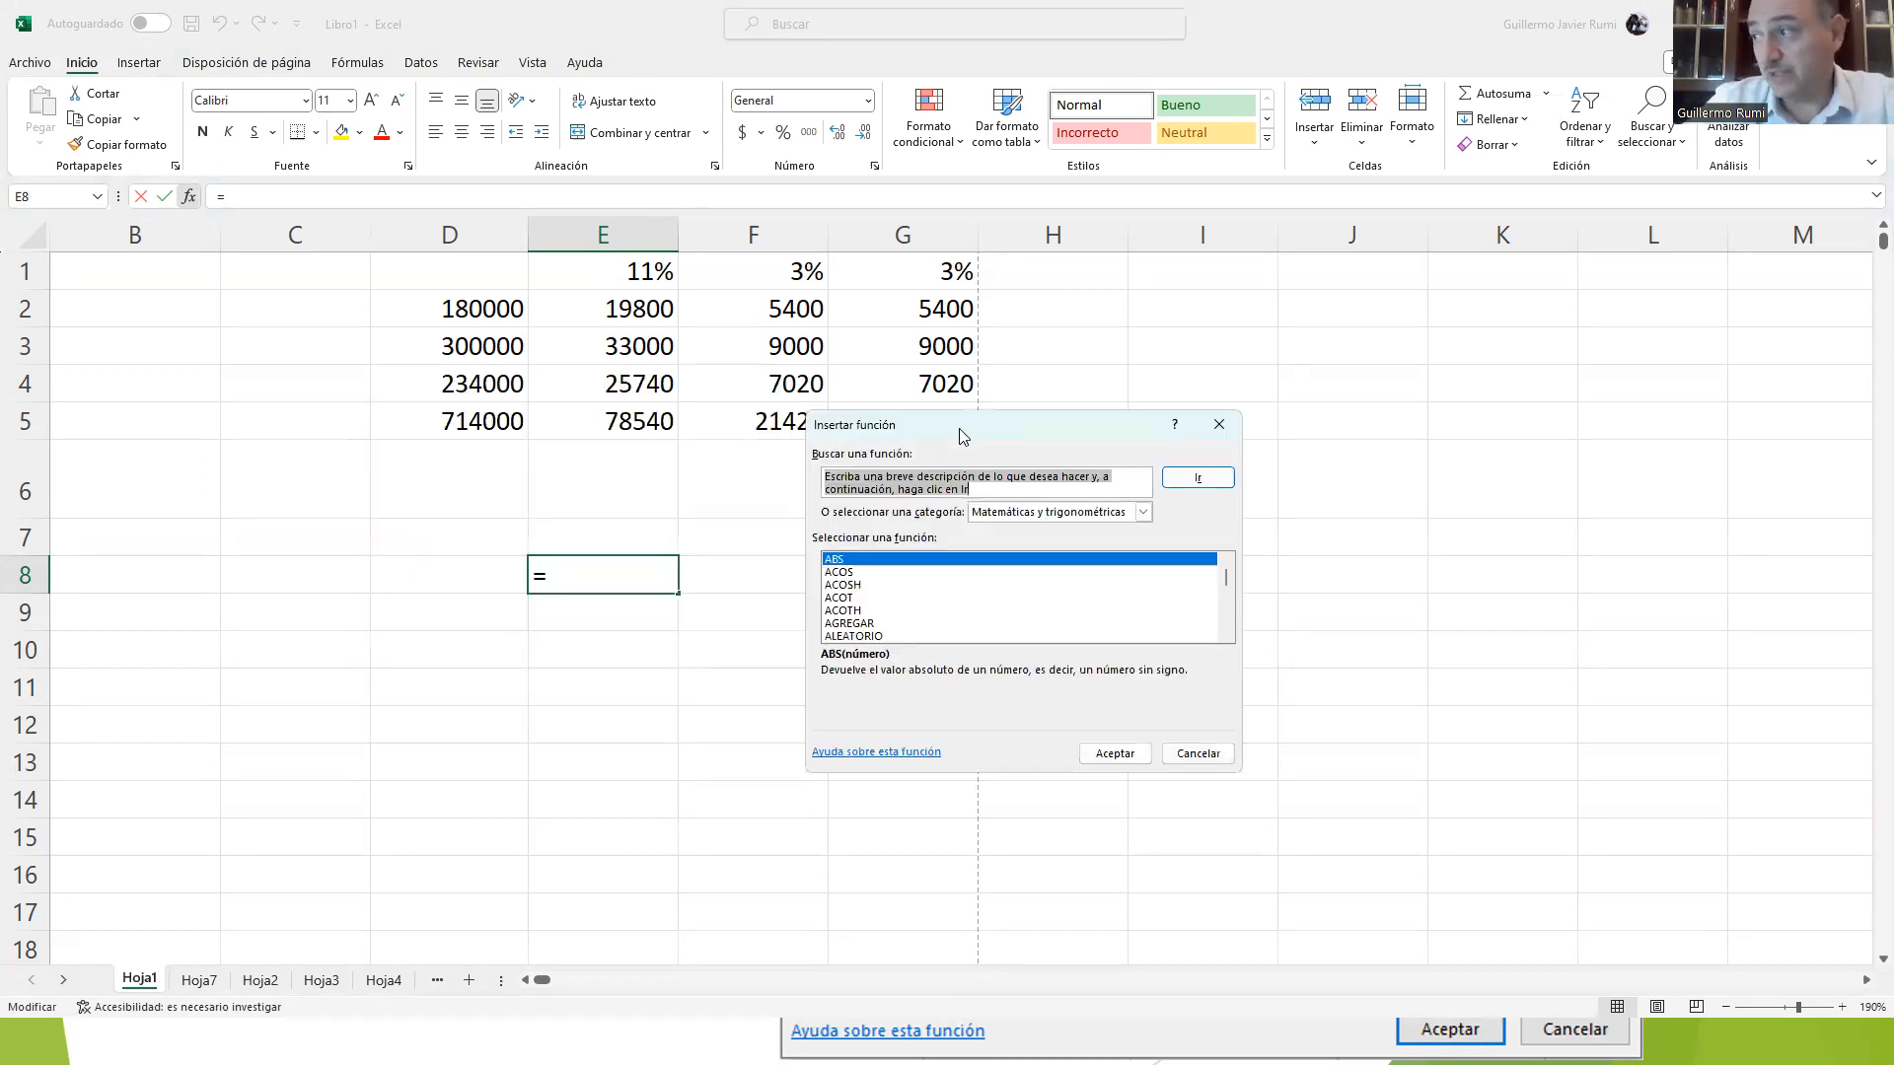
pyautogui.click(1021, 514)
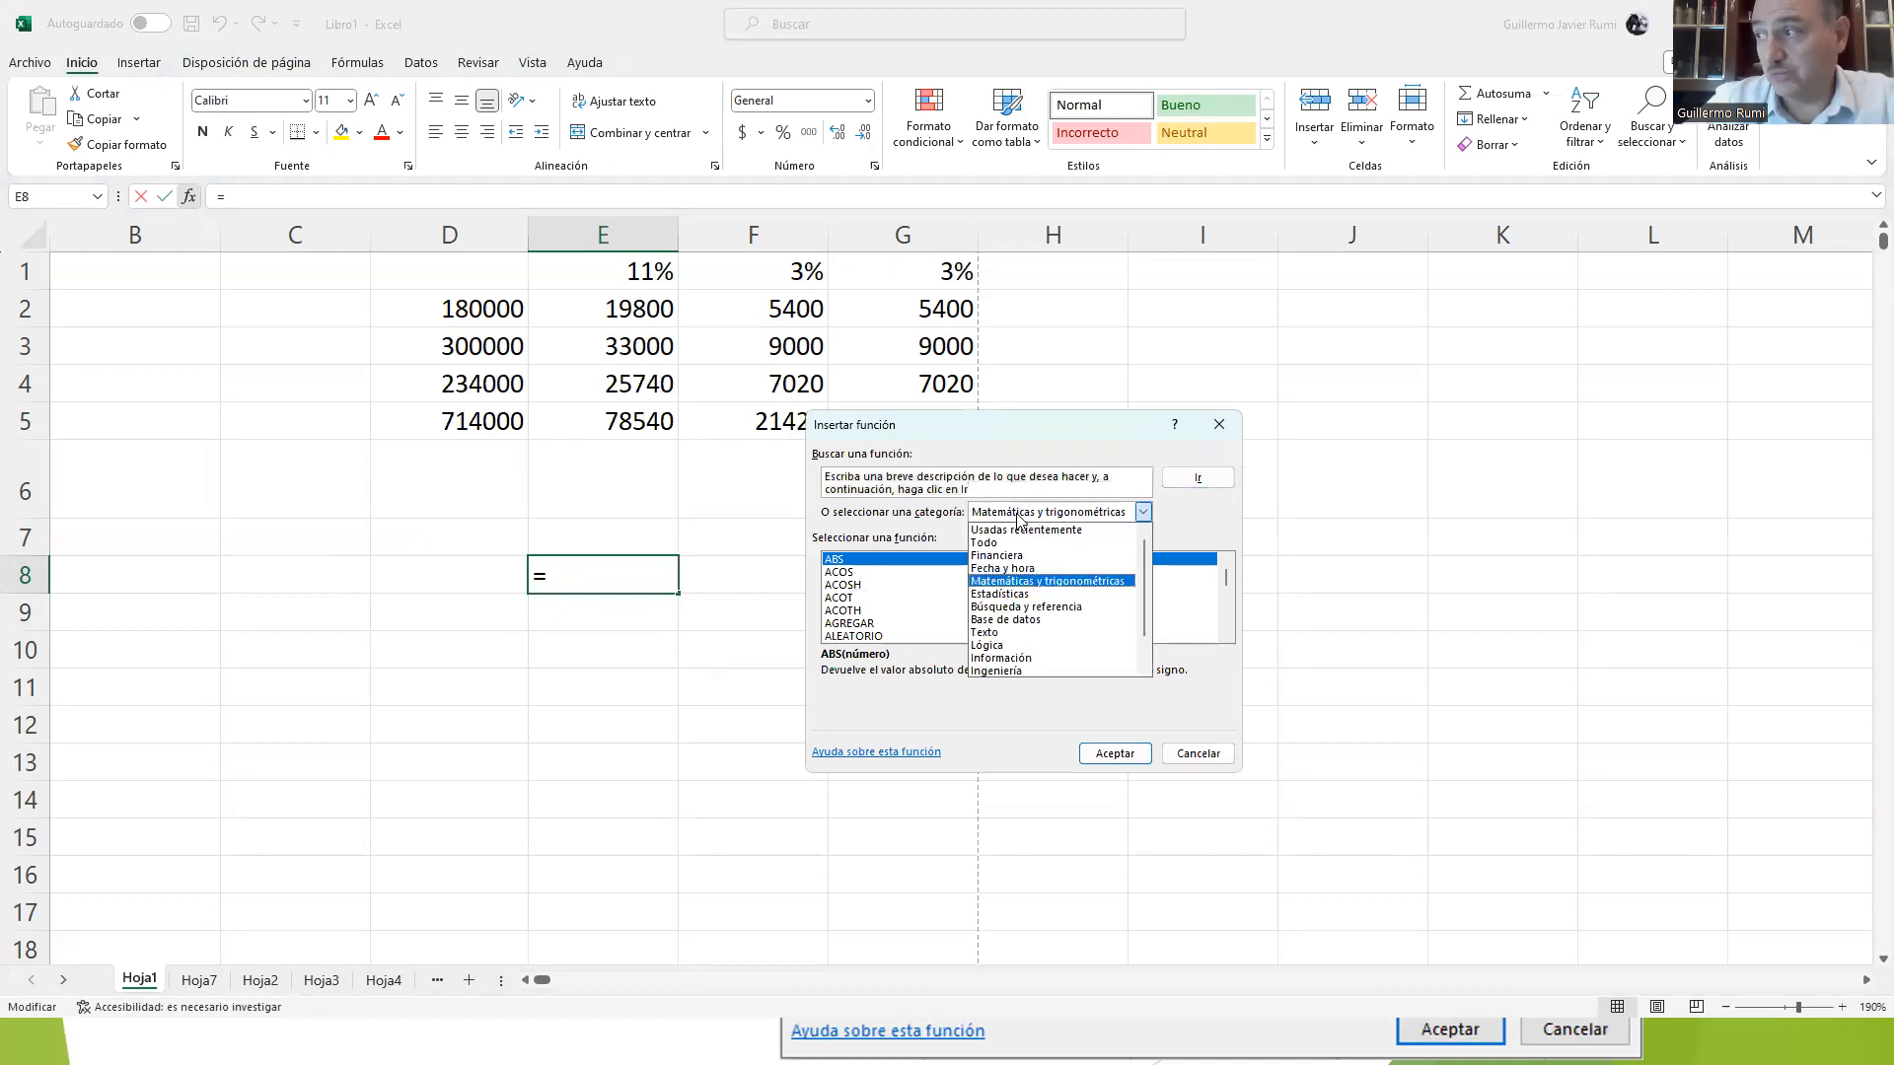
pyautogui.click(1001, 543)
pyautogui.moveTo(1223, 575)
pyautogui.mouseDown()
pyautogui.moveTo(1227, 619)
pyautogui.moveTo(1226, 574)
pyautogui.mouseUp()
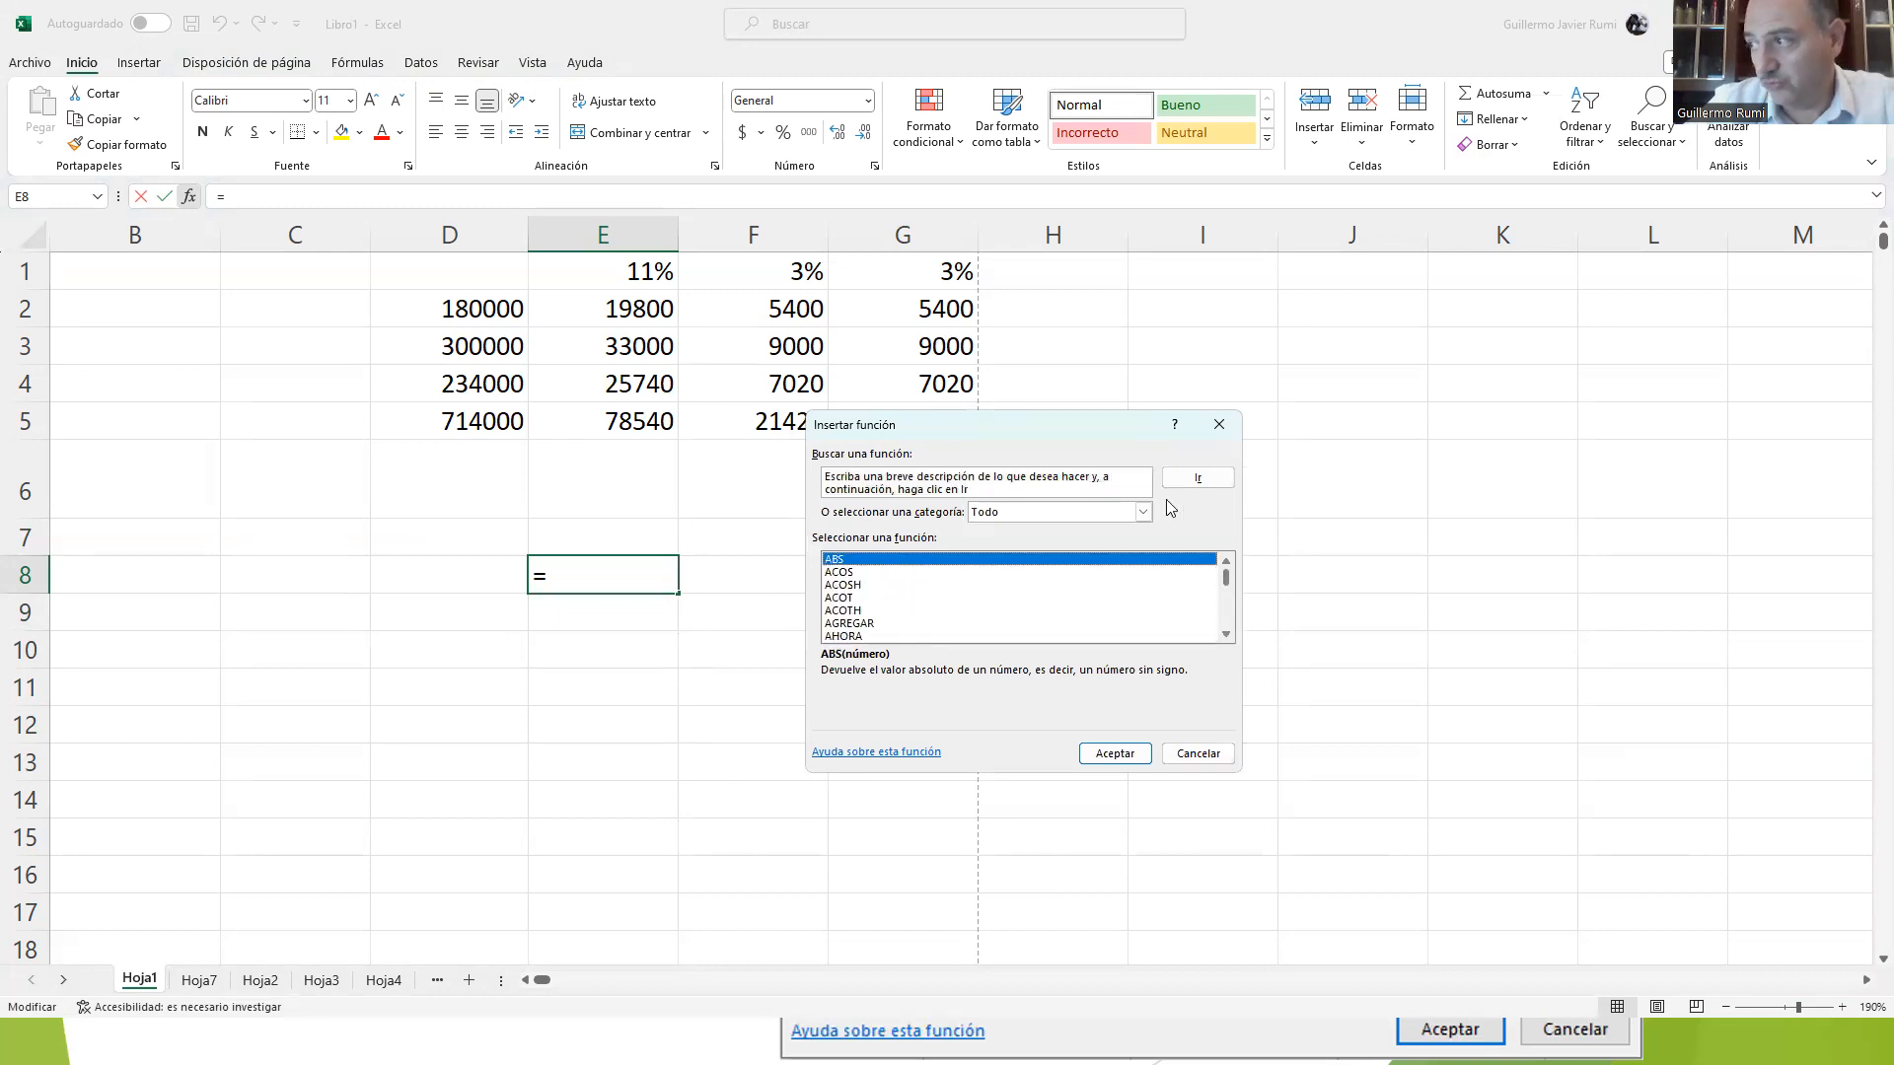
# Step: Browse the Matemáticas y trigonométricas and Usadas recientemente function lists and look through the remaining categories
pyautogui.click(1142, 512)
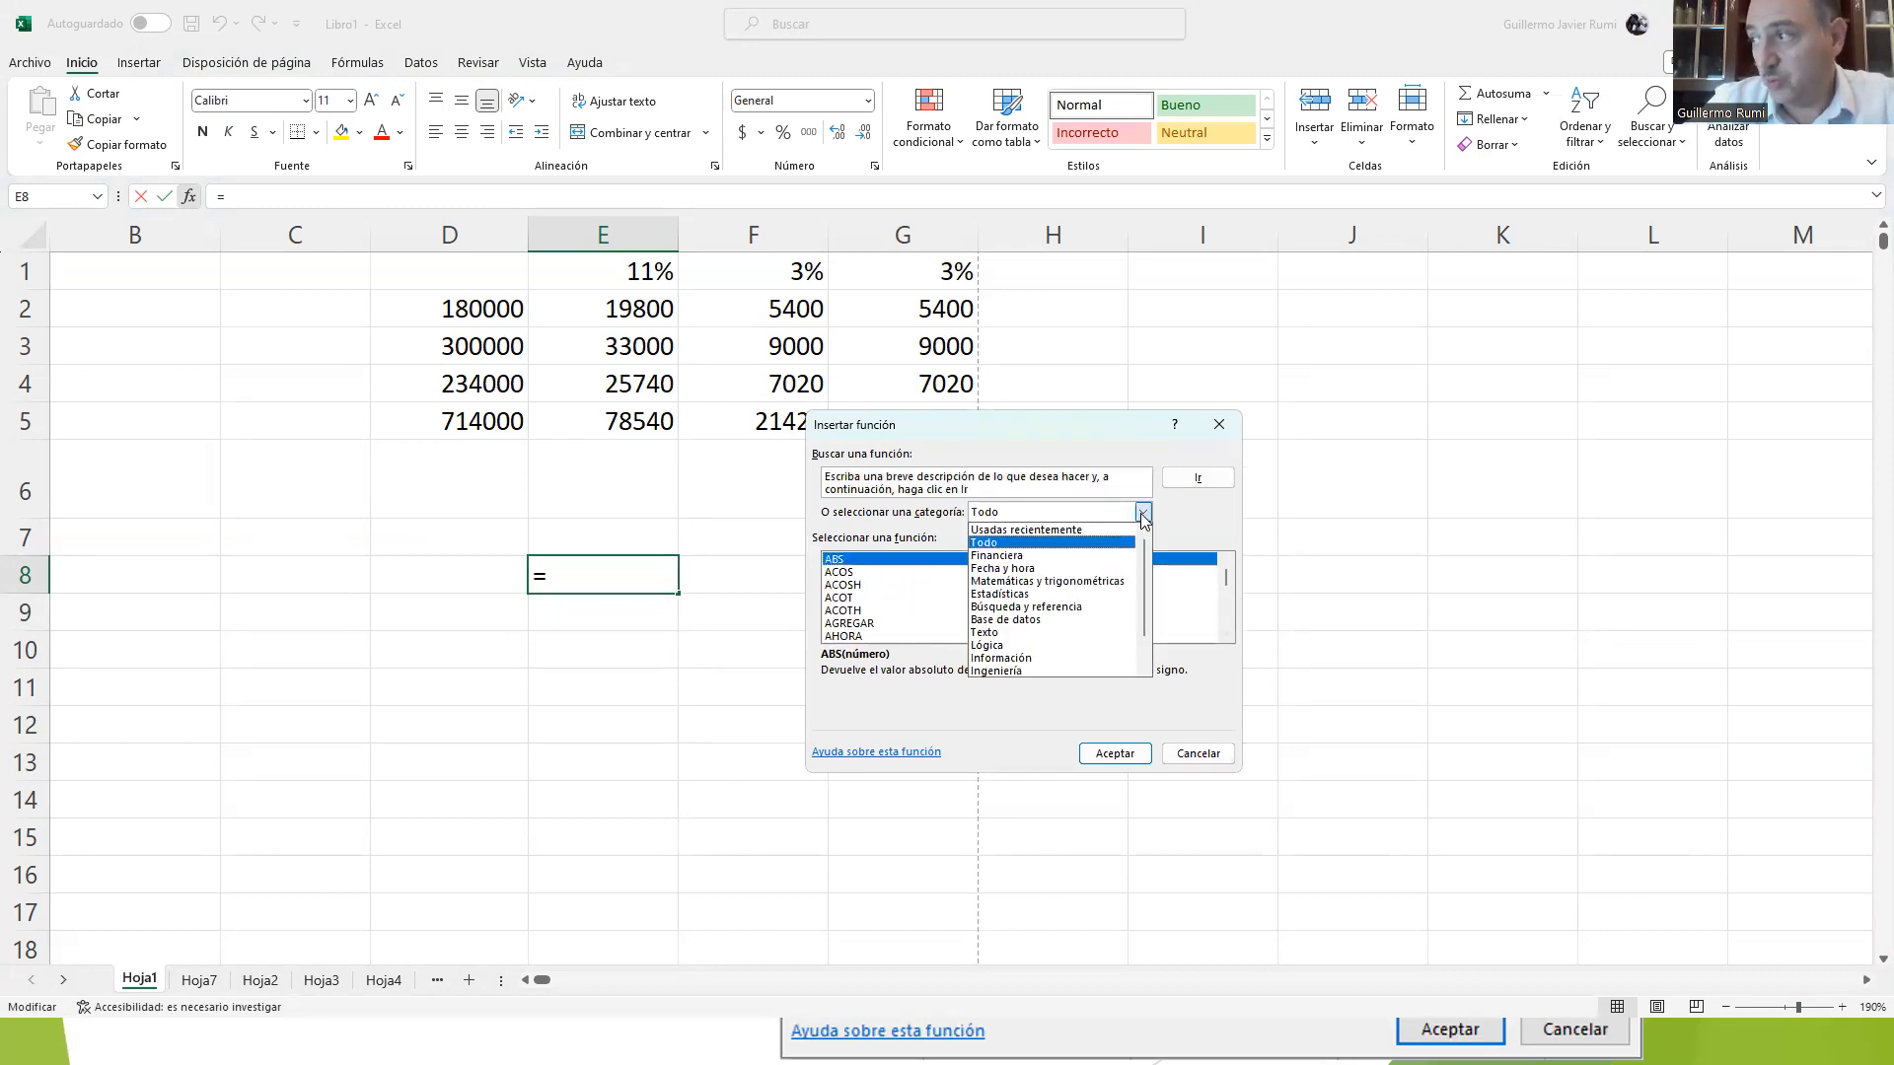
pyautogui.click(1028, 581)
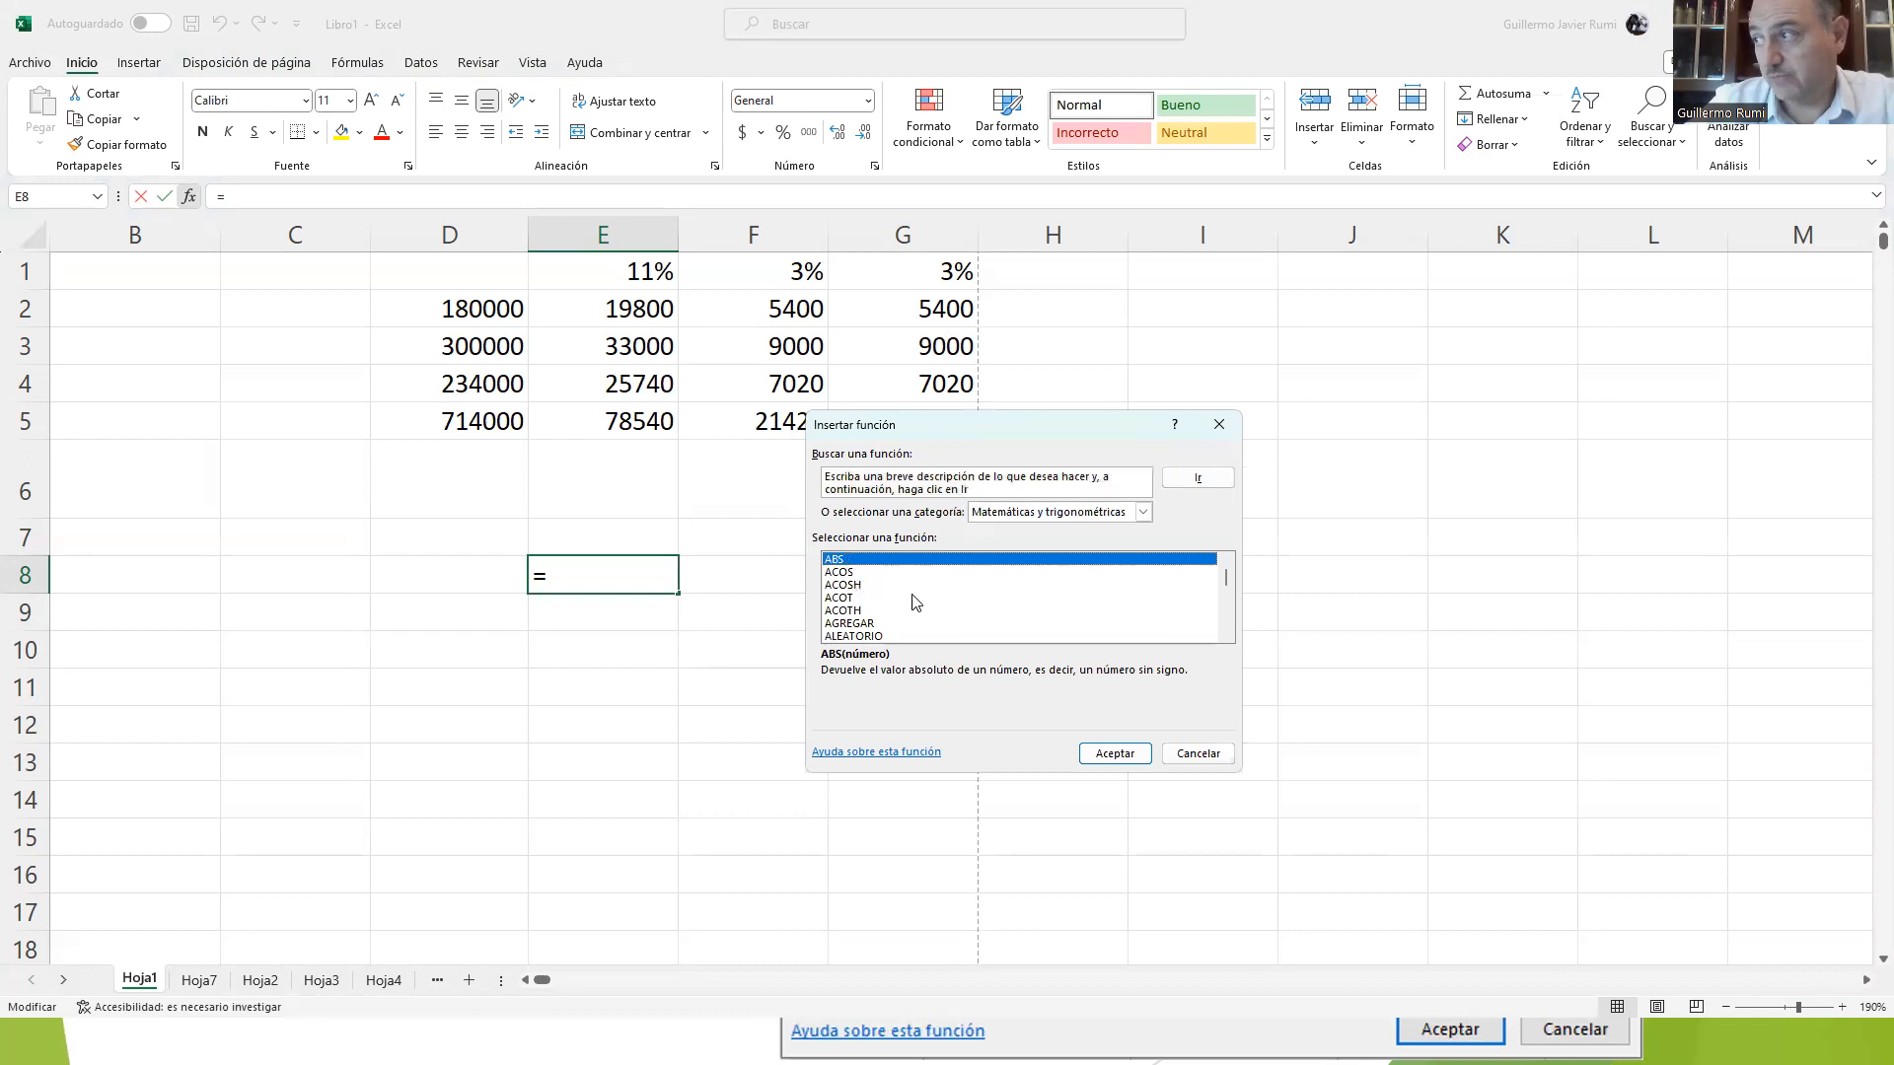
pyautogui.moveTo(1229, 583); pyautogui.dragTo(1229, 565)
pyautogui.click(1146, 511)
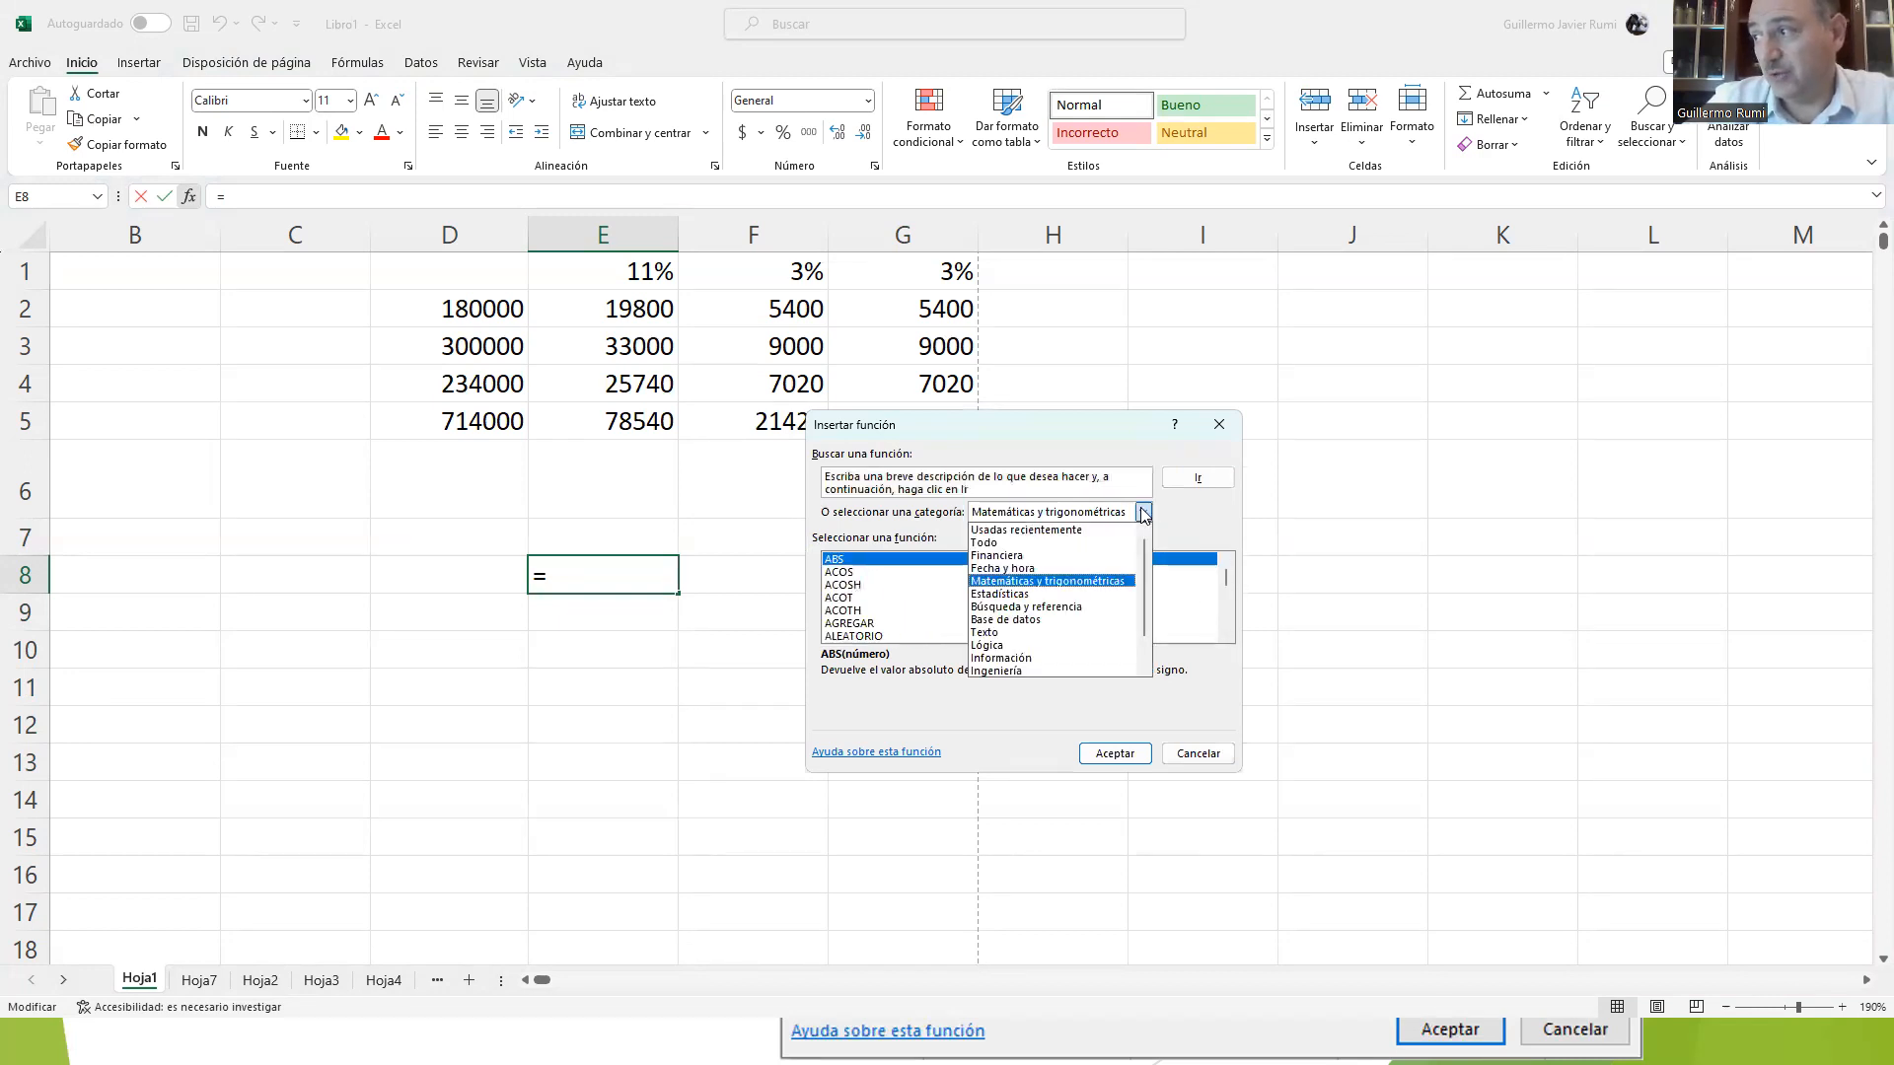
pyautogui.click(986, 530)
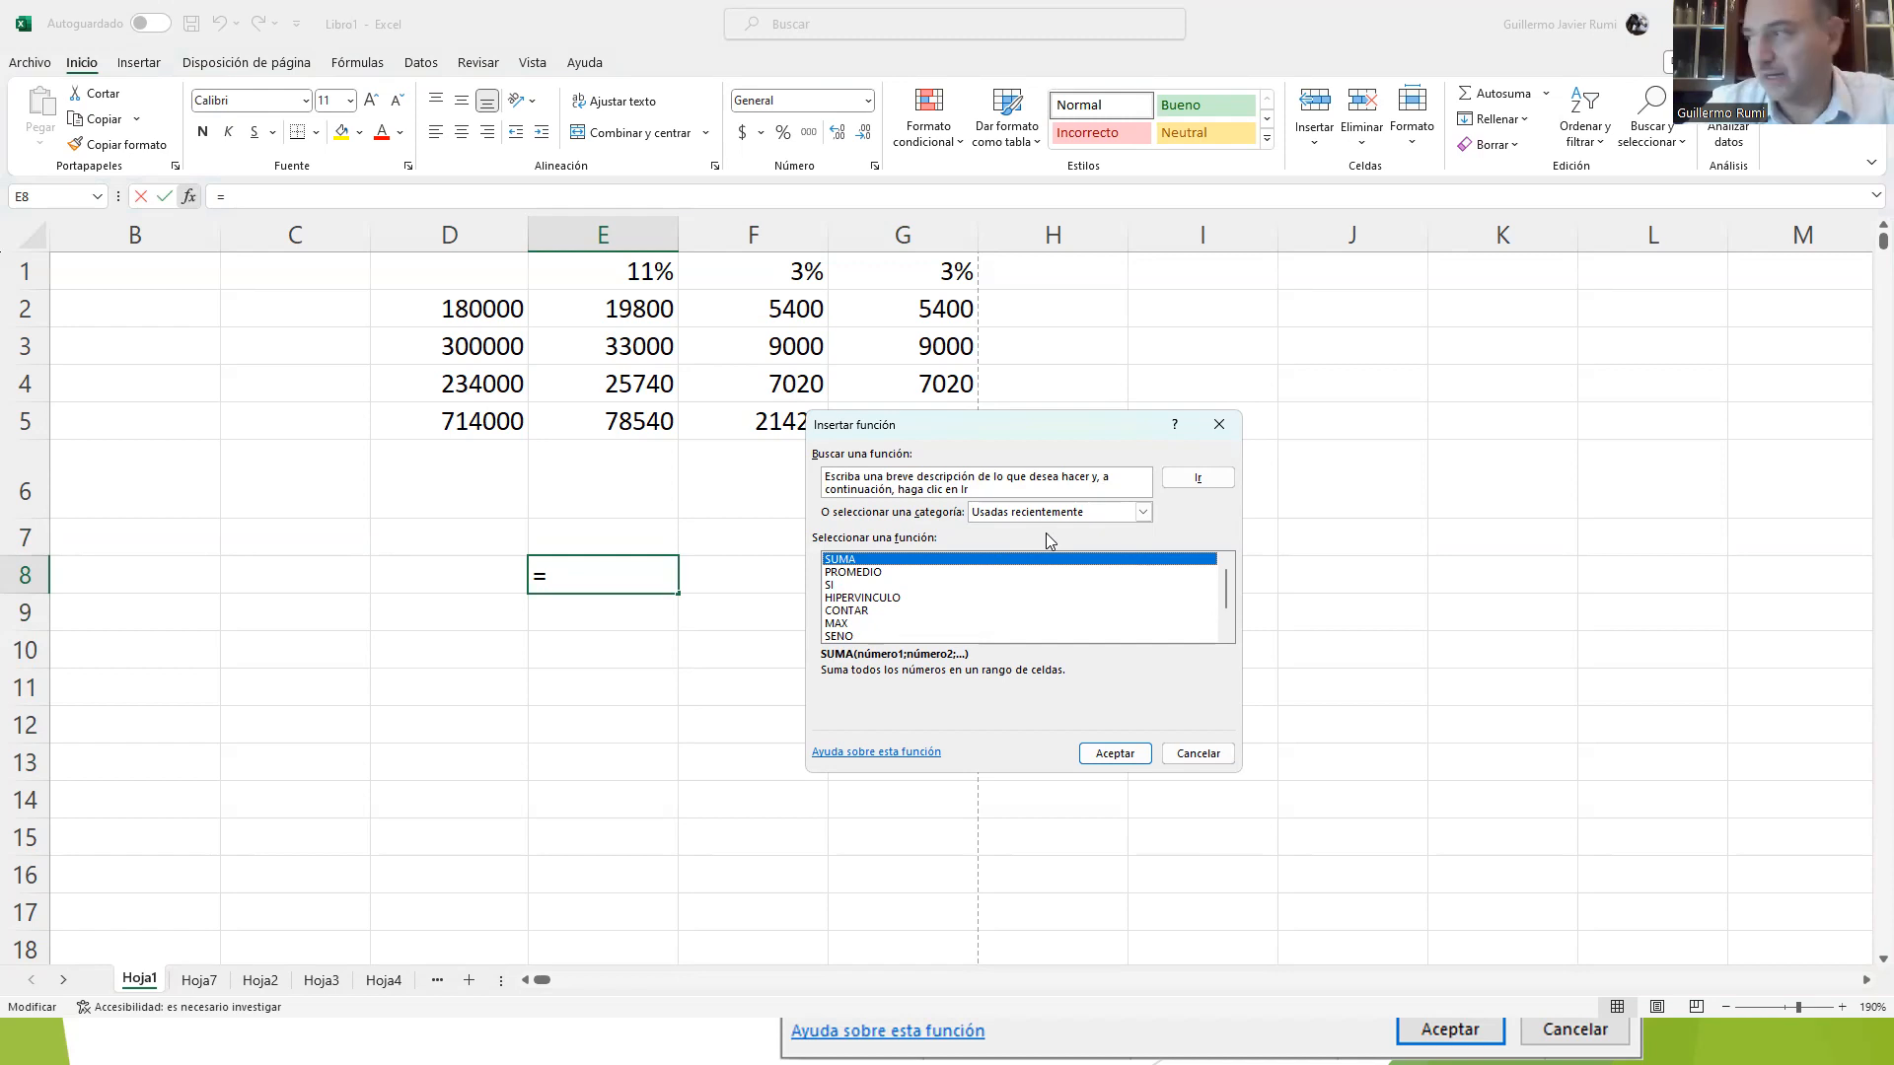
pyautogui.moveTo(1229, 595)
pyautogui.mouseDown()
pyautogui.moveTo(1229, 626)
pyautogui.moveTo(1229, 570)
pyautogui.mouseUp()
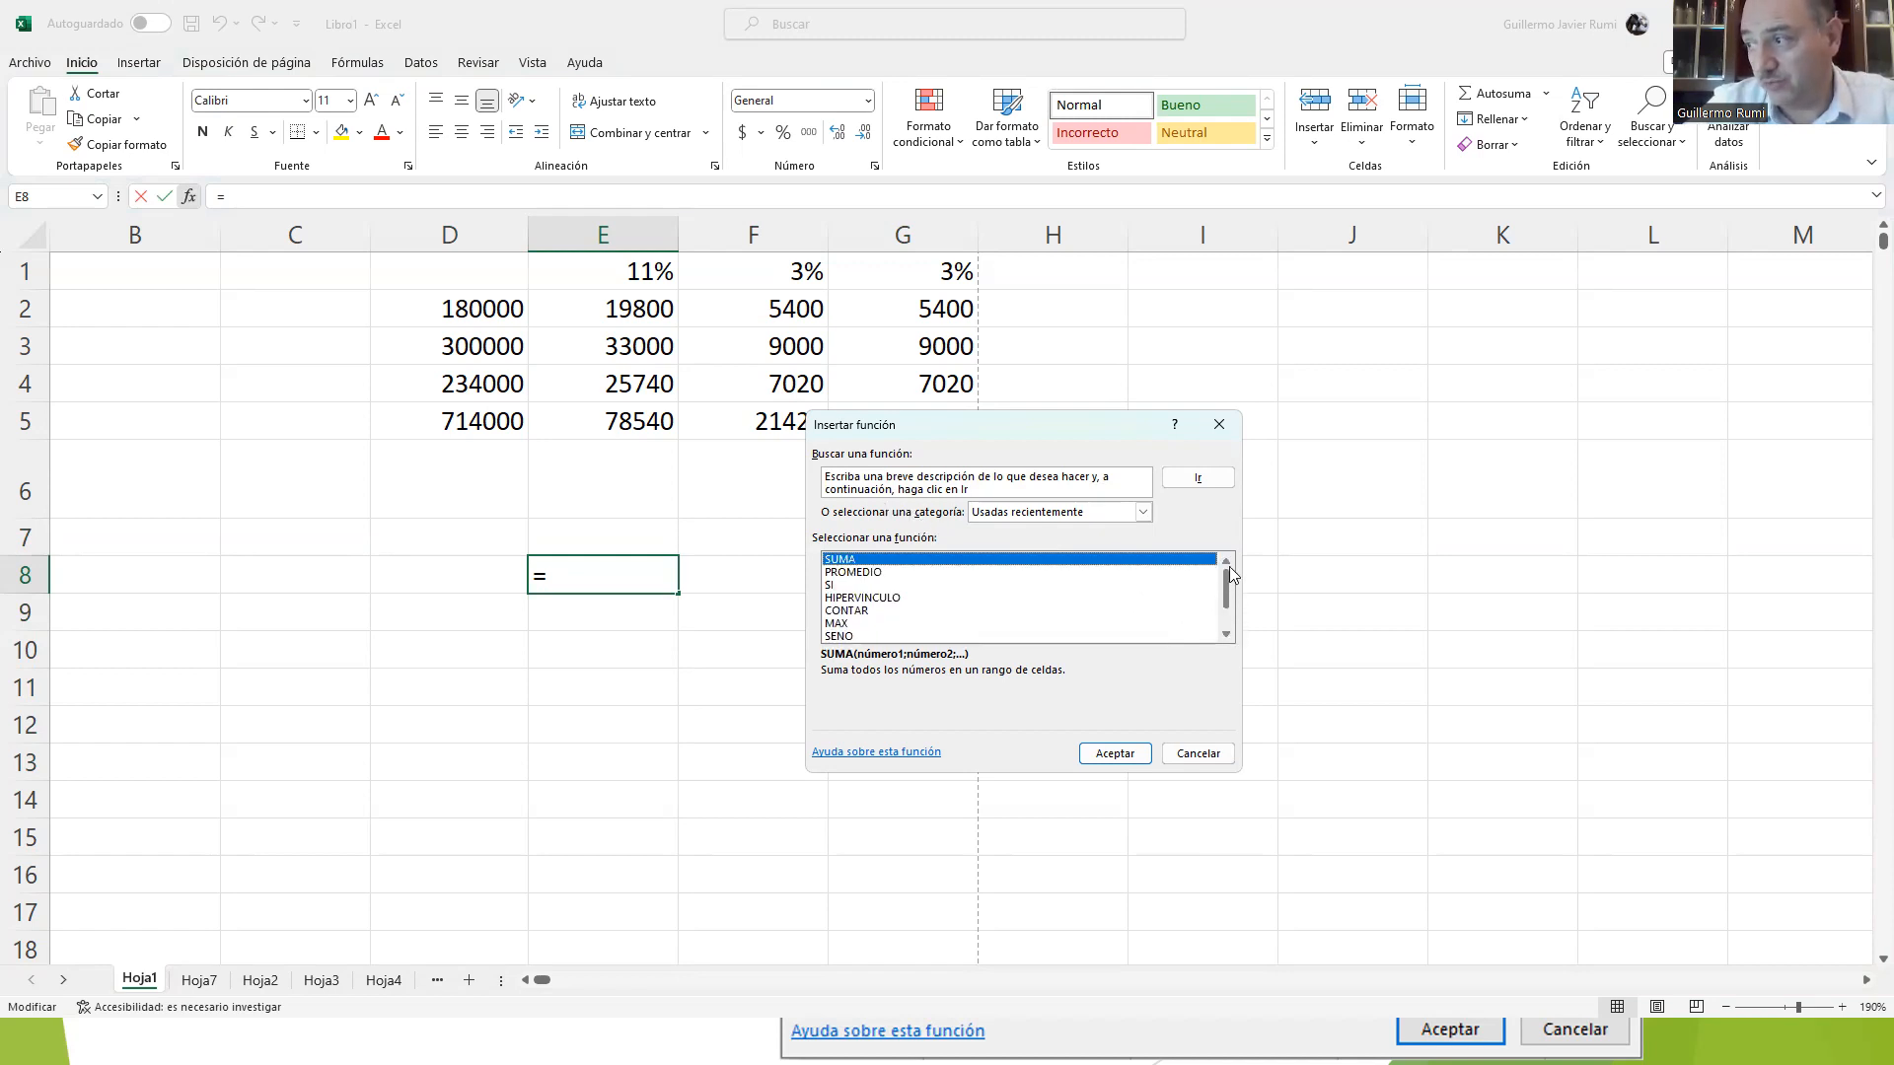
pyautogui.click(1022, 520)
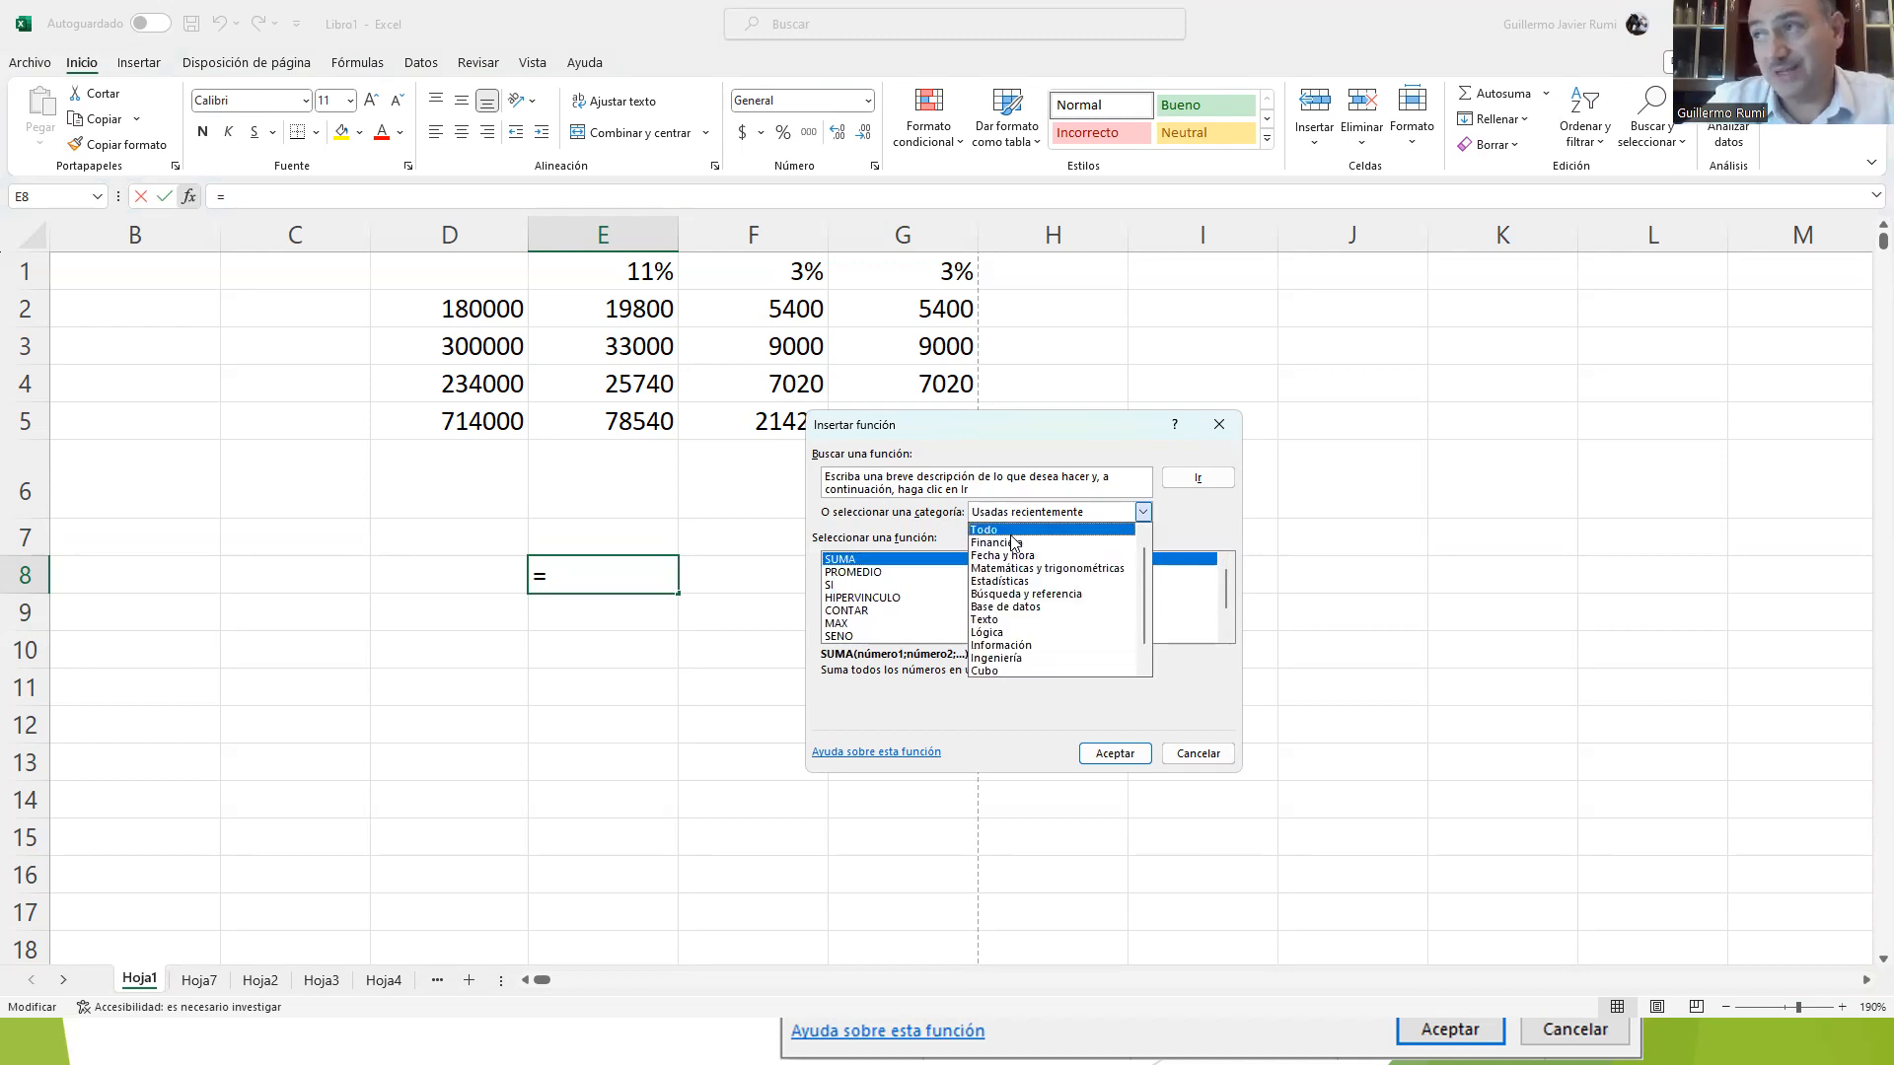
pyautogui.scroll(-2, 1016, 540)
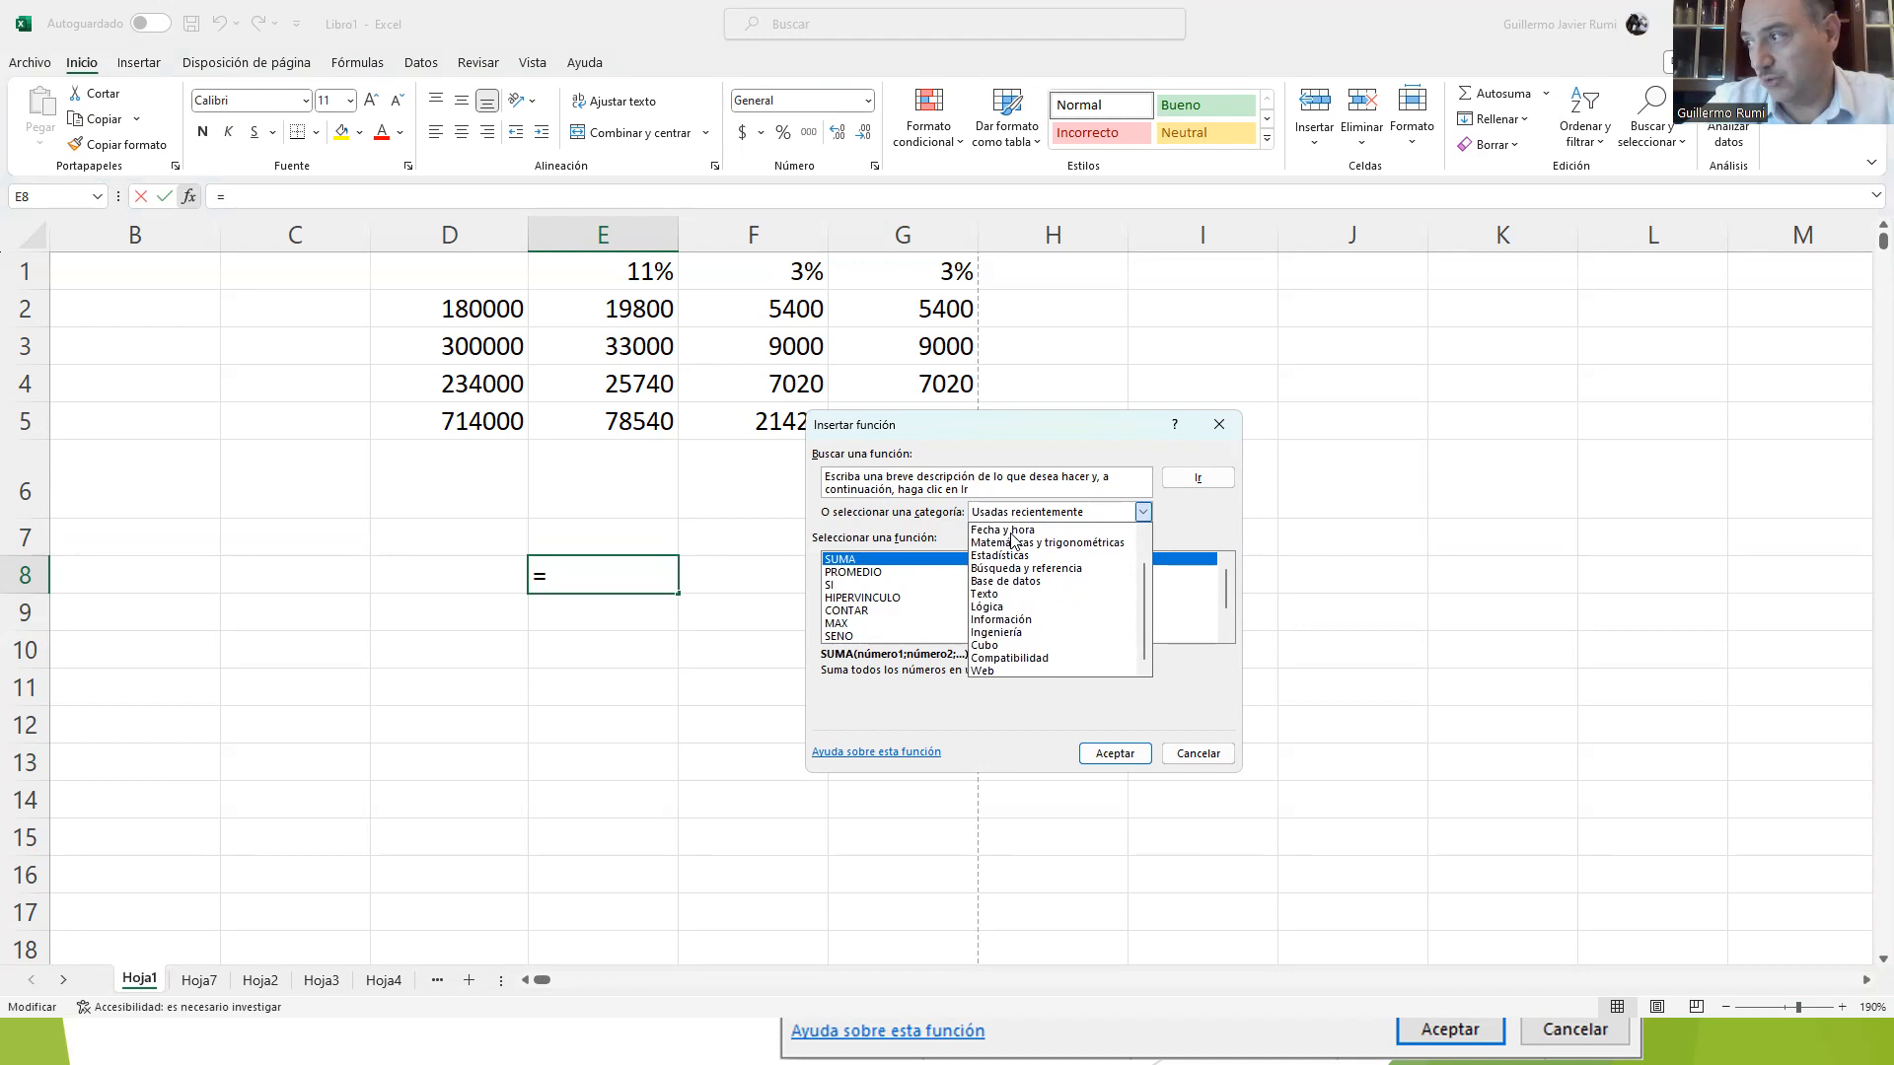
pyautogui.scroll(3, 1013, 540)
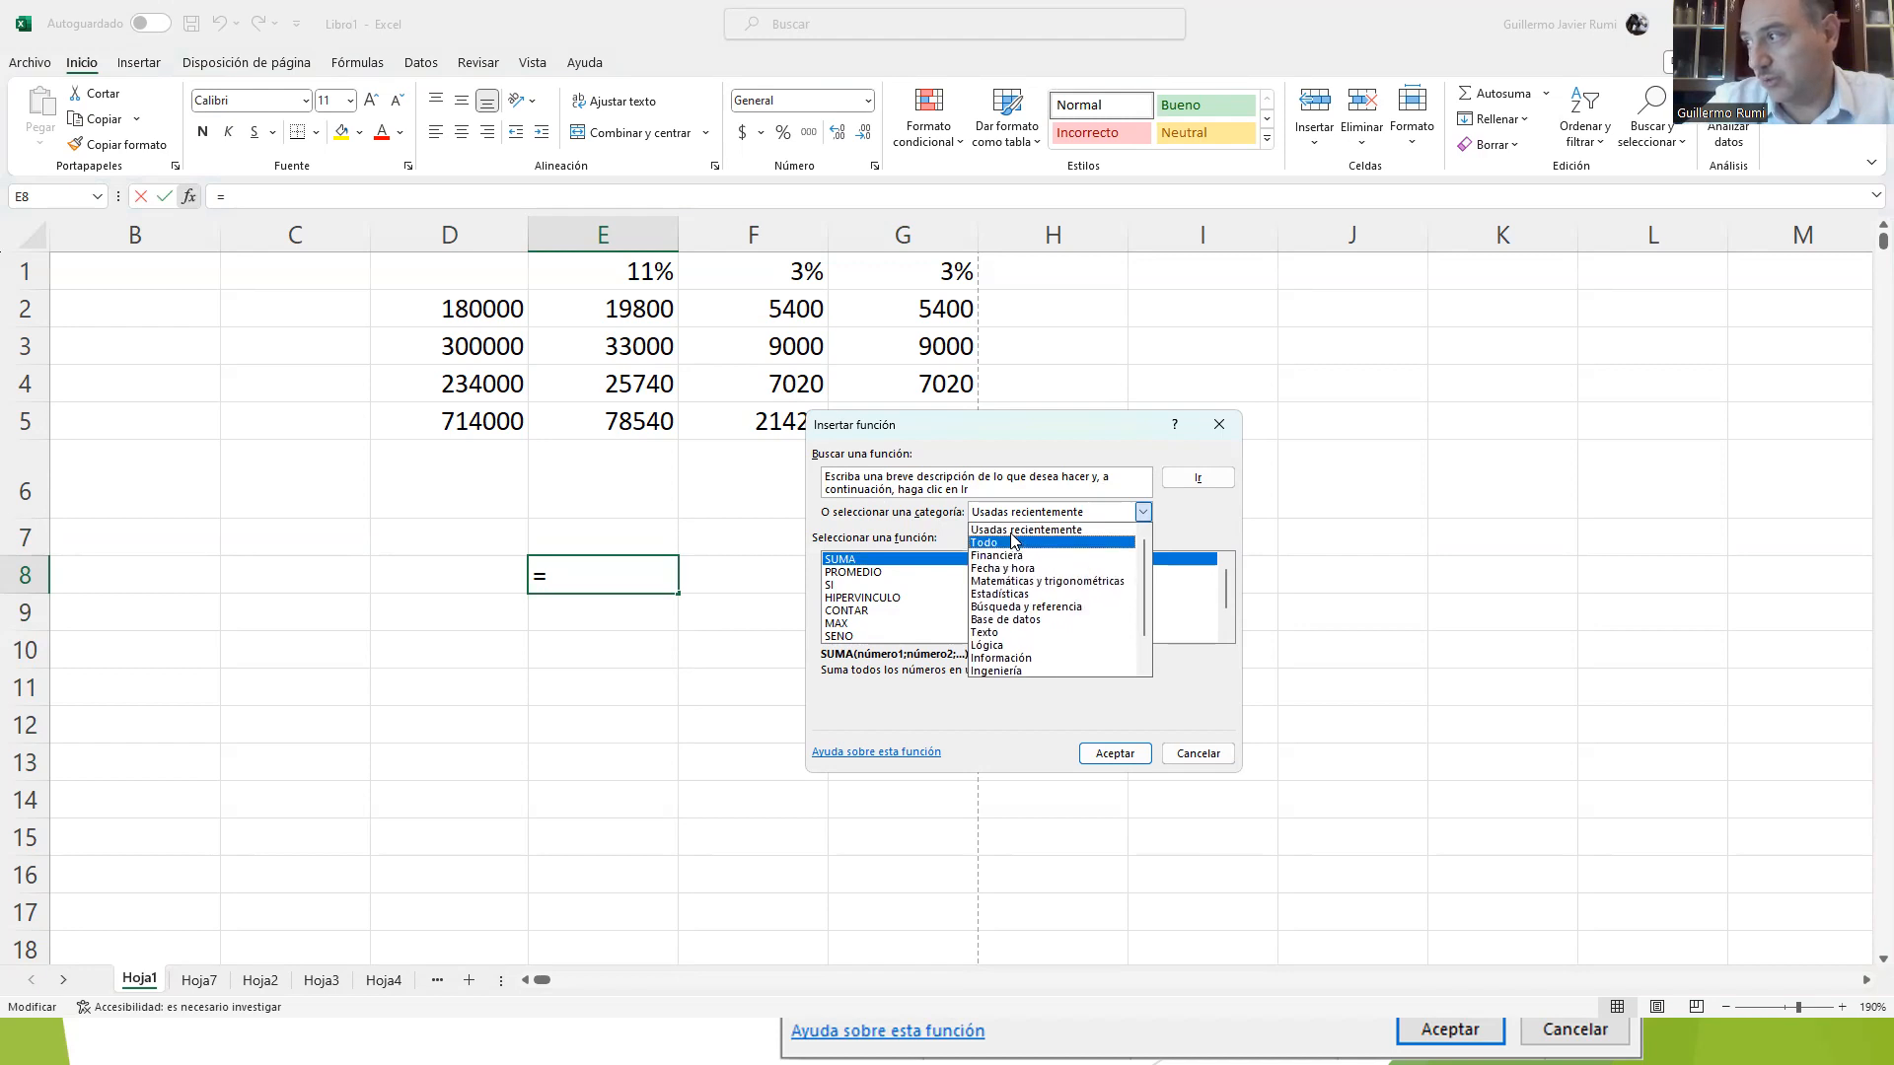
# Step: Insert the SUMA function from the Matemáticas y trigonométricas category in E8, adding the range D2:G5
pyautogui.click(1051, 582)
pyautogui.moveTo(1231, 576); pyautogui.dragTo(1233, 610)
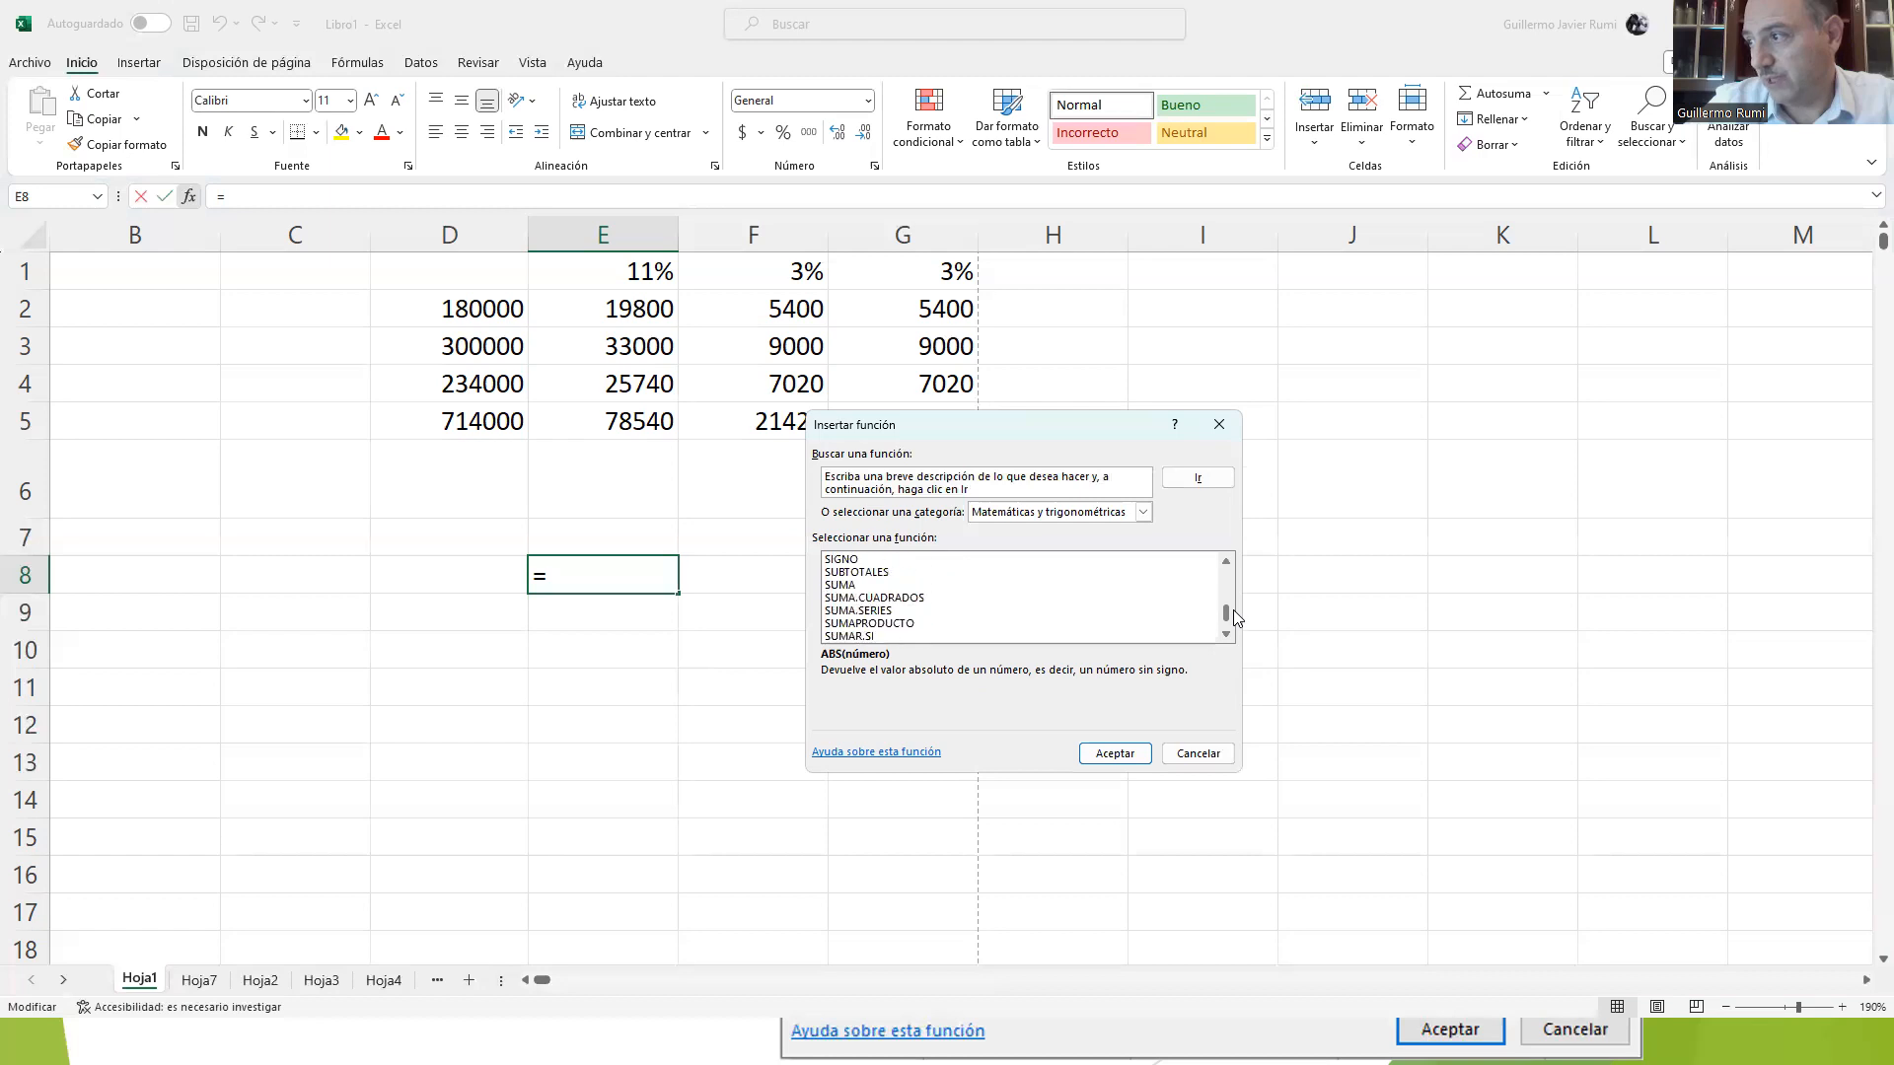
pyautogui.click(862, 589)
pyautogui.click(1085, 753)
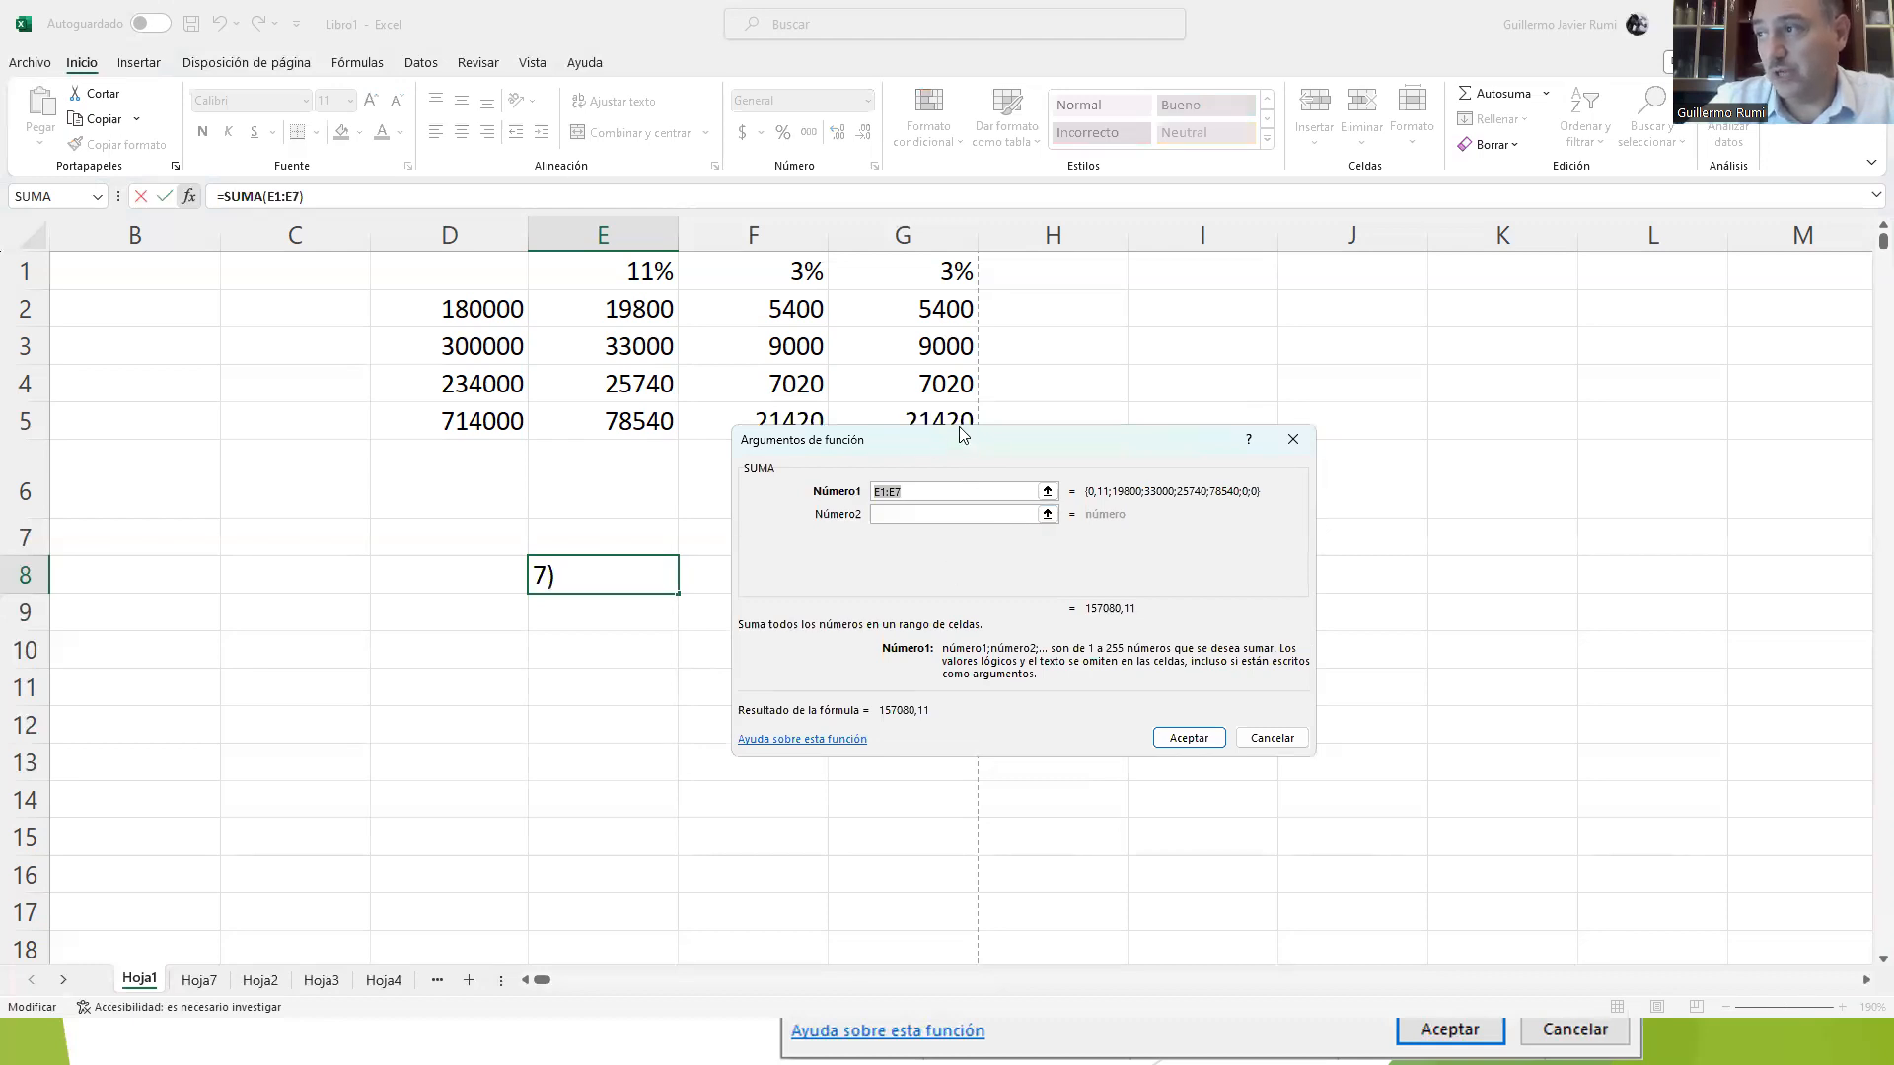
pyautogui.moveTo(962, 434); pyautogui.dragTo(988, 480)
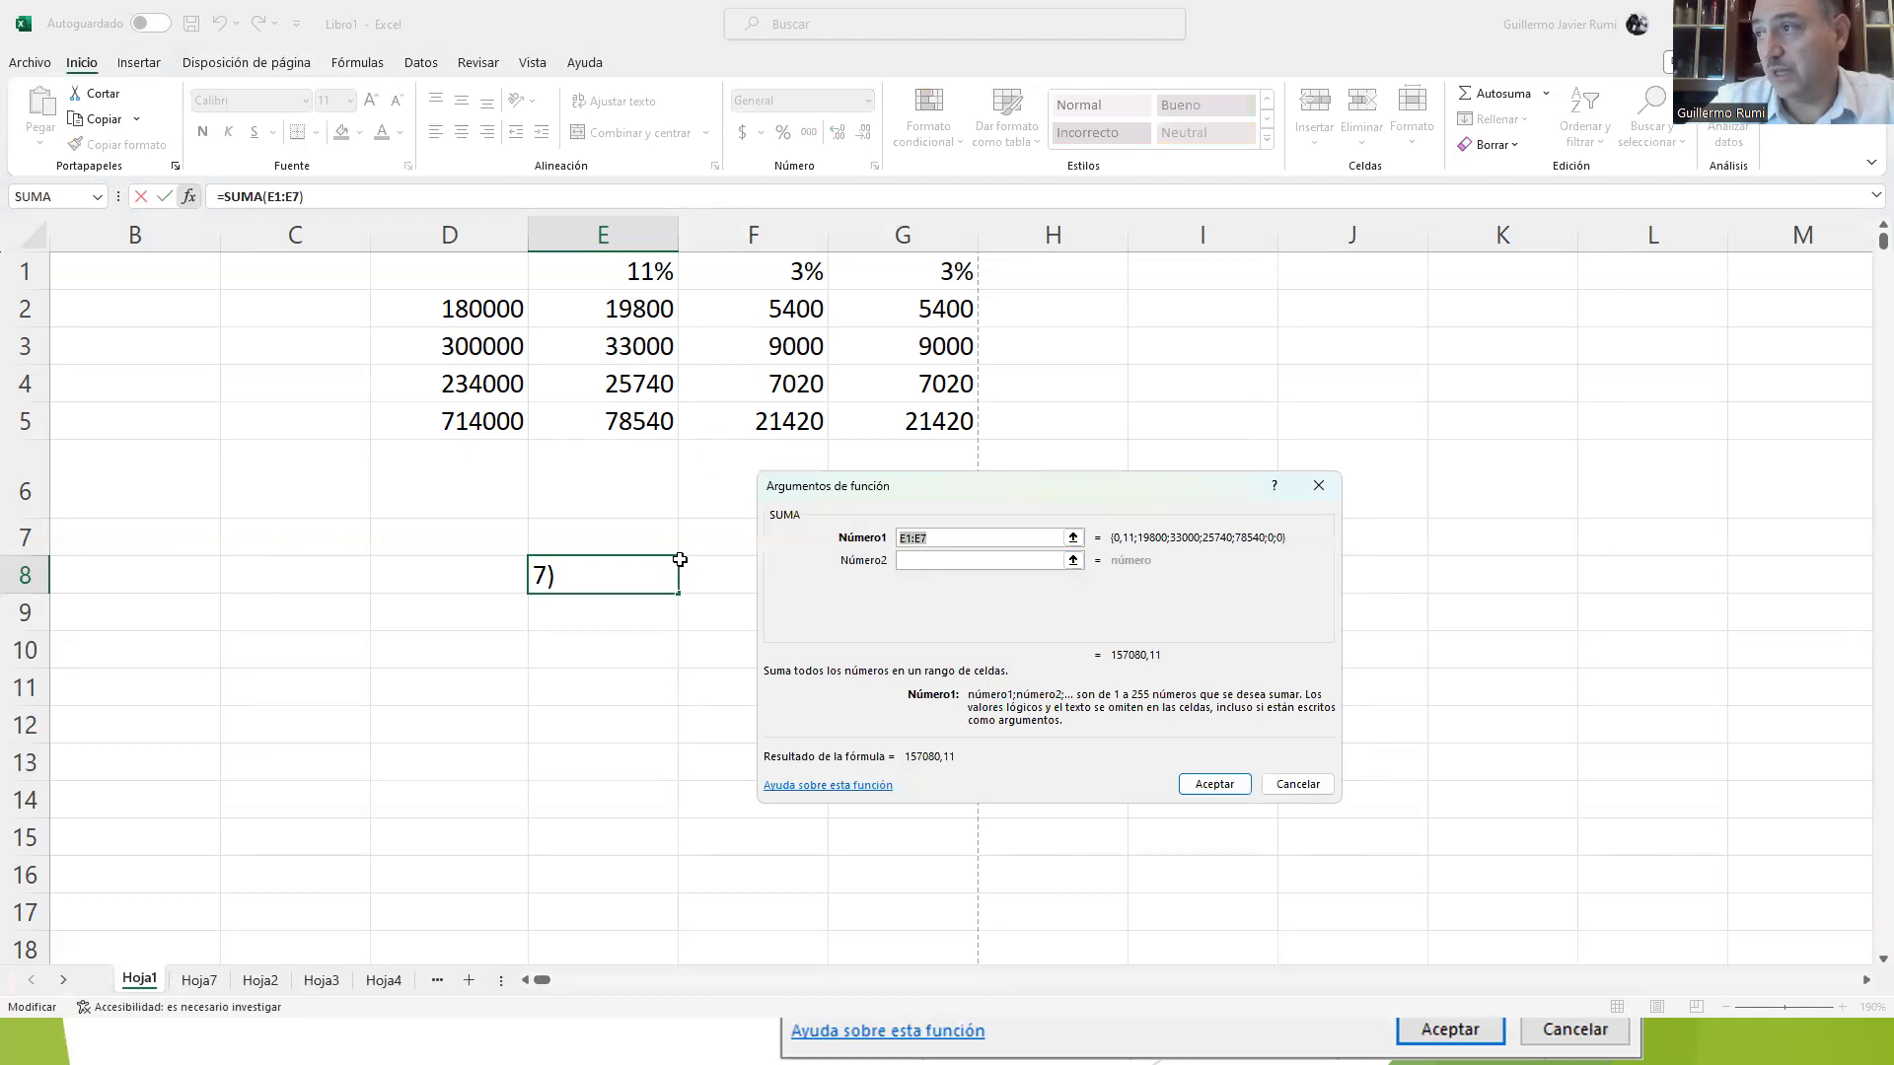
pyautogui.click(483, 309)
pyautogui.moveTo(483, 308); pyautogui.dragTo(947, 422)
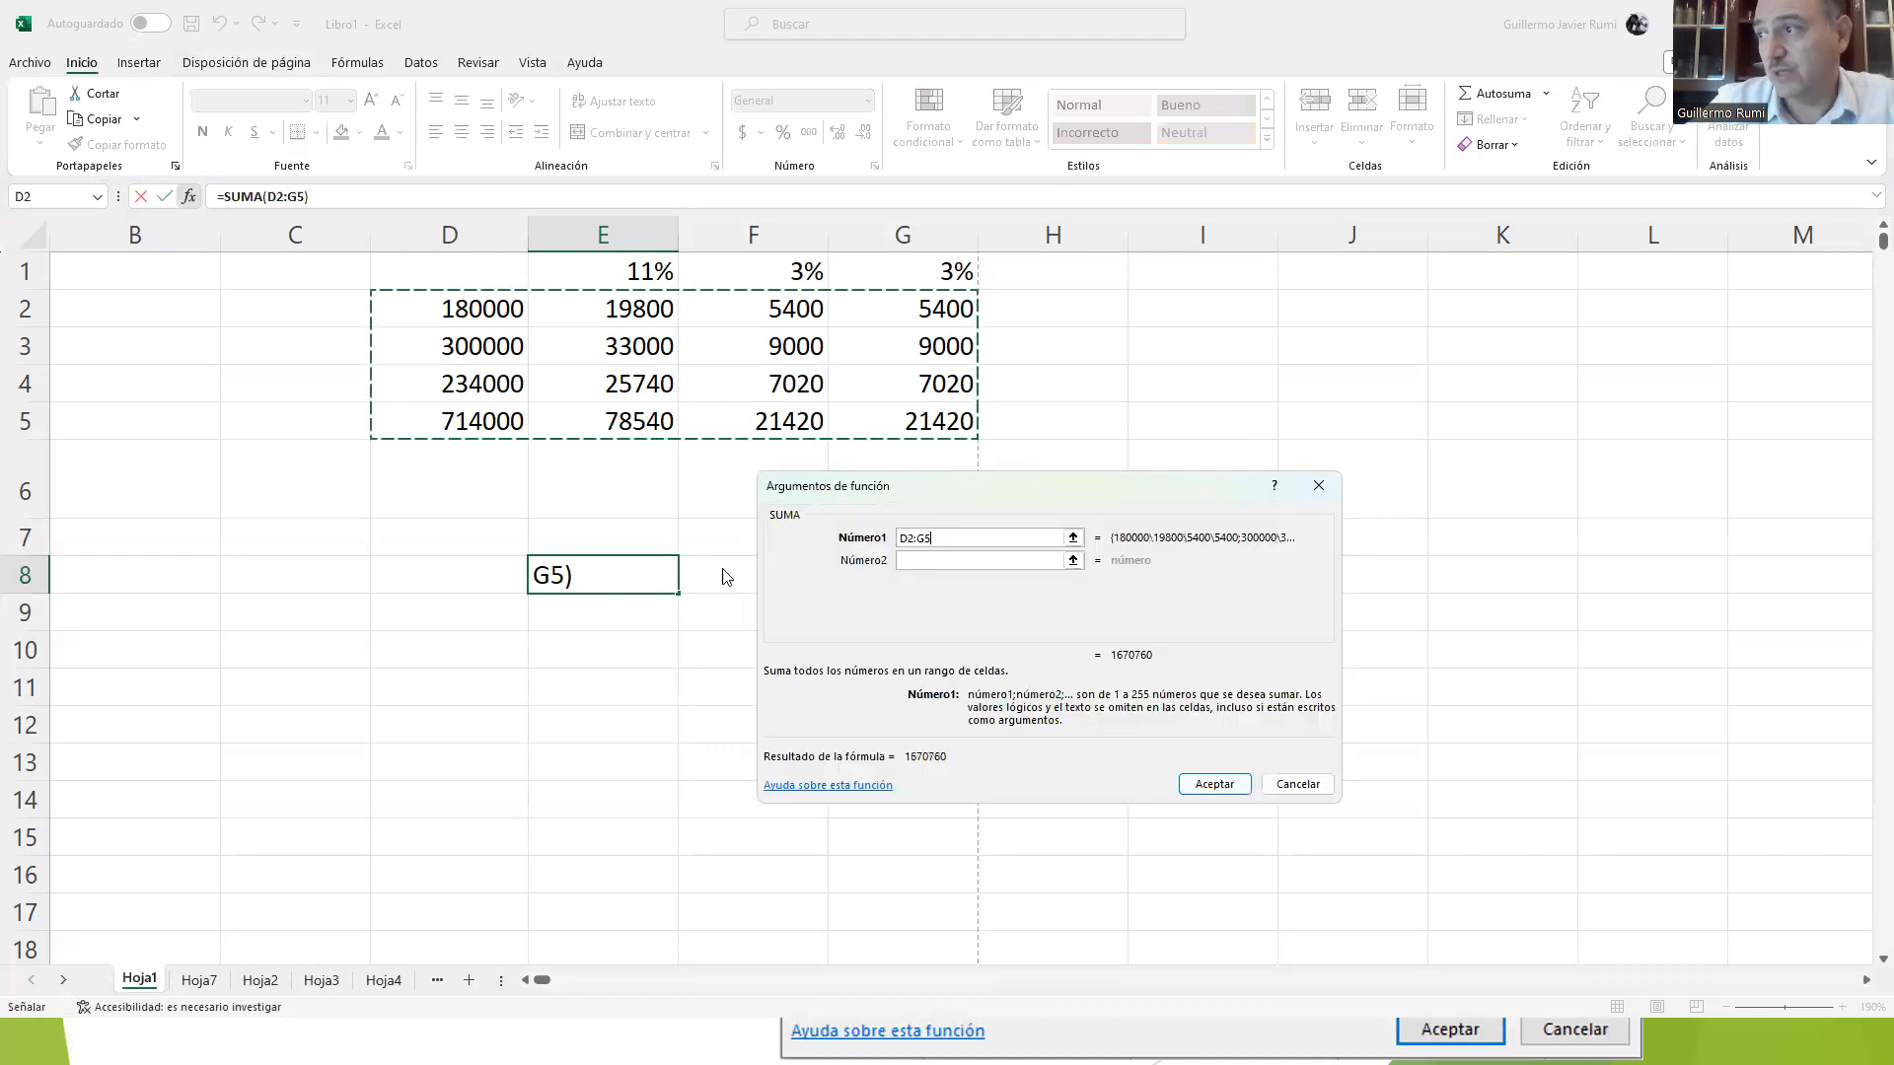
pyautogui.click(1210, 787)
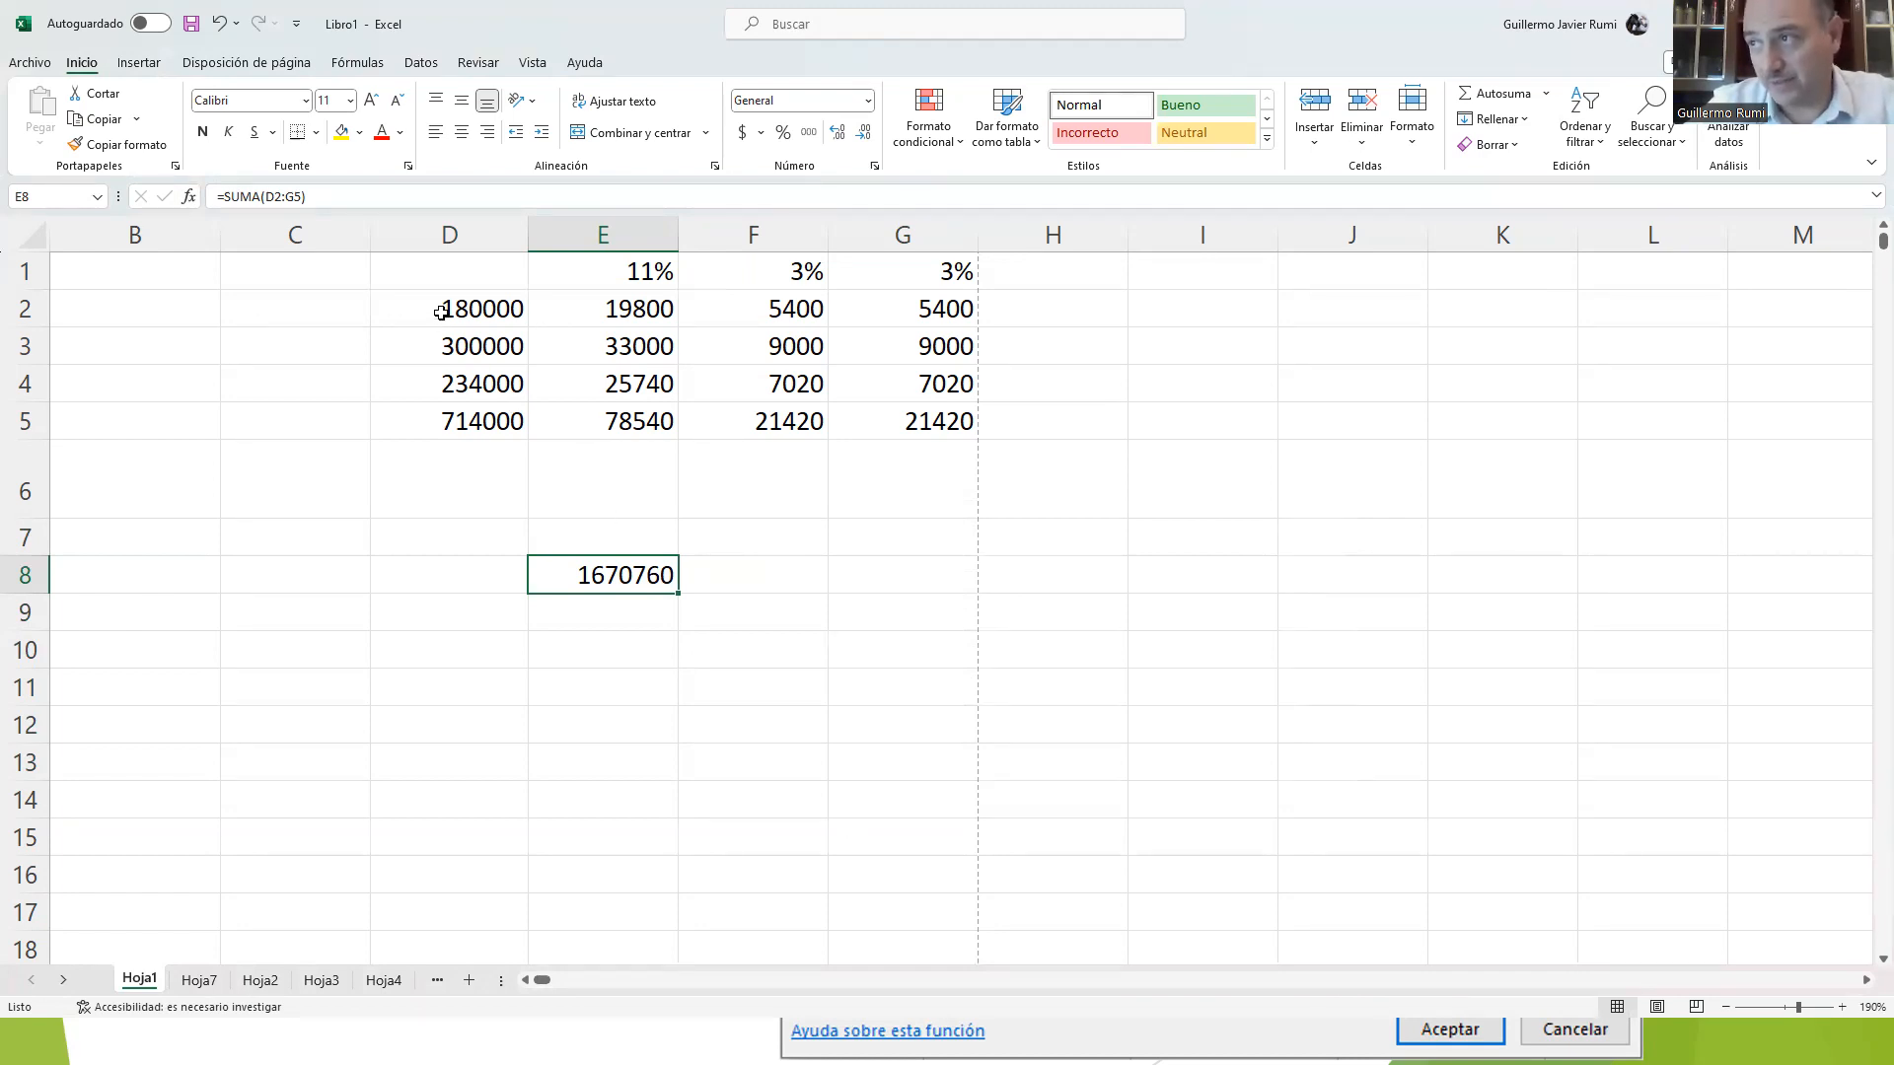
# Step: Change the SUMA arguments in E8 to the three separate ranges D2:G2, D3:G3 and D5:G5
pyautogui.doubleClick(582, 582)
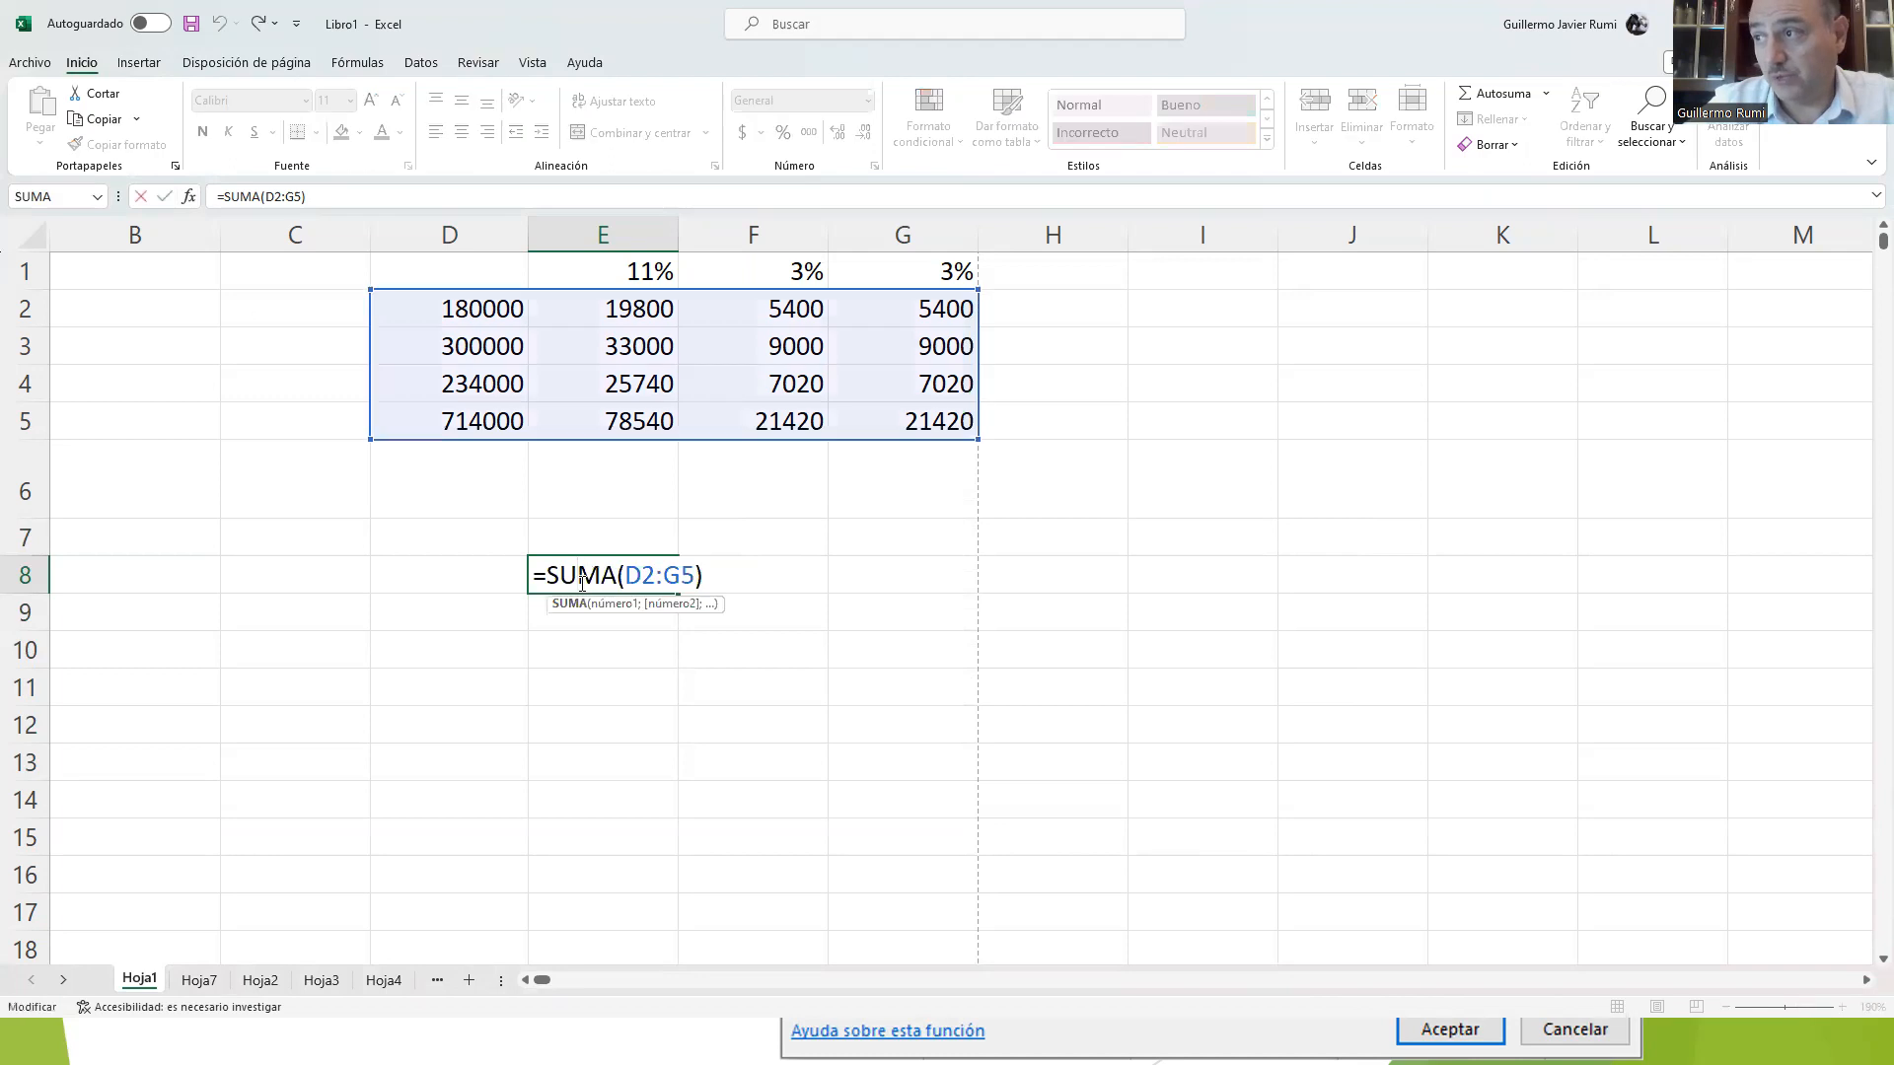
pyautogui.click(187, 196)
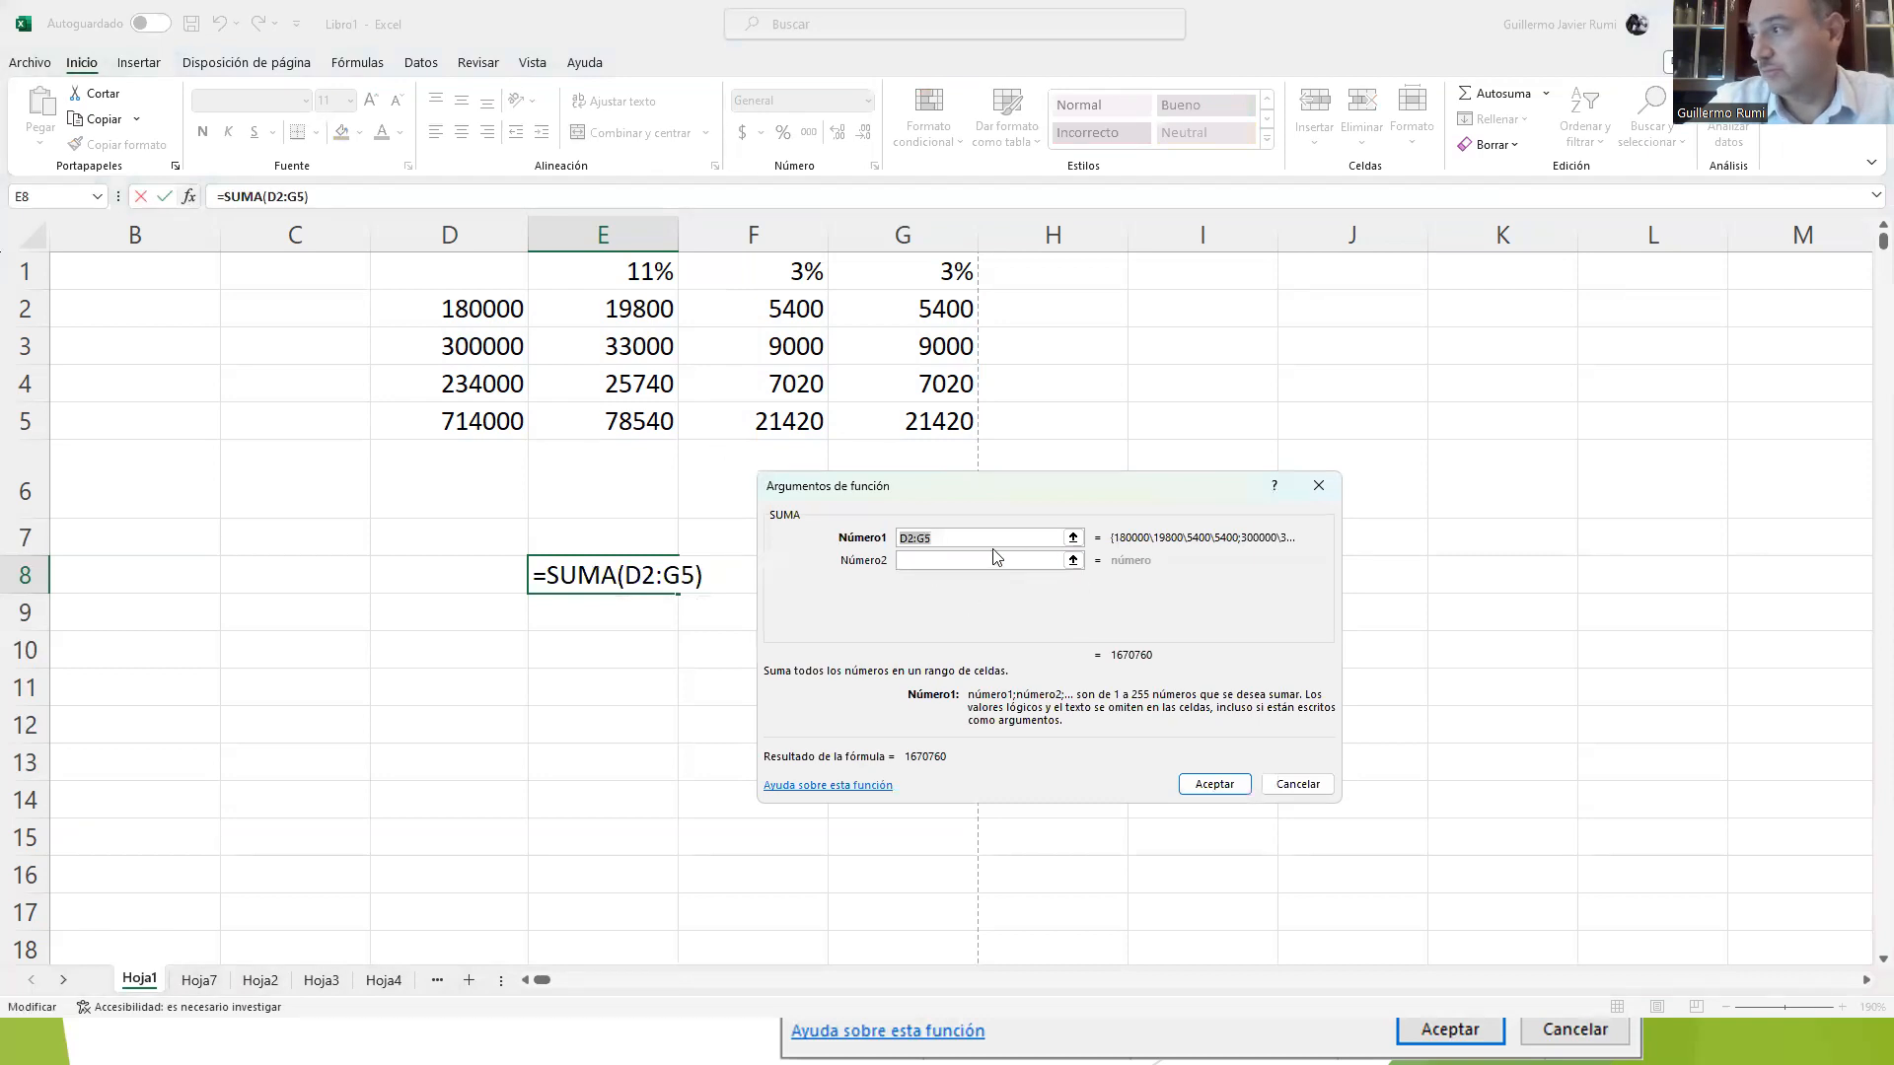
pyautogui.click(927, 540)
pyautogui.doubleClick(927, 539)
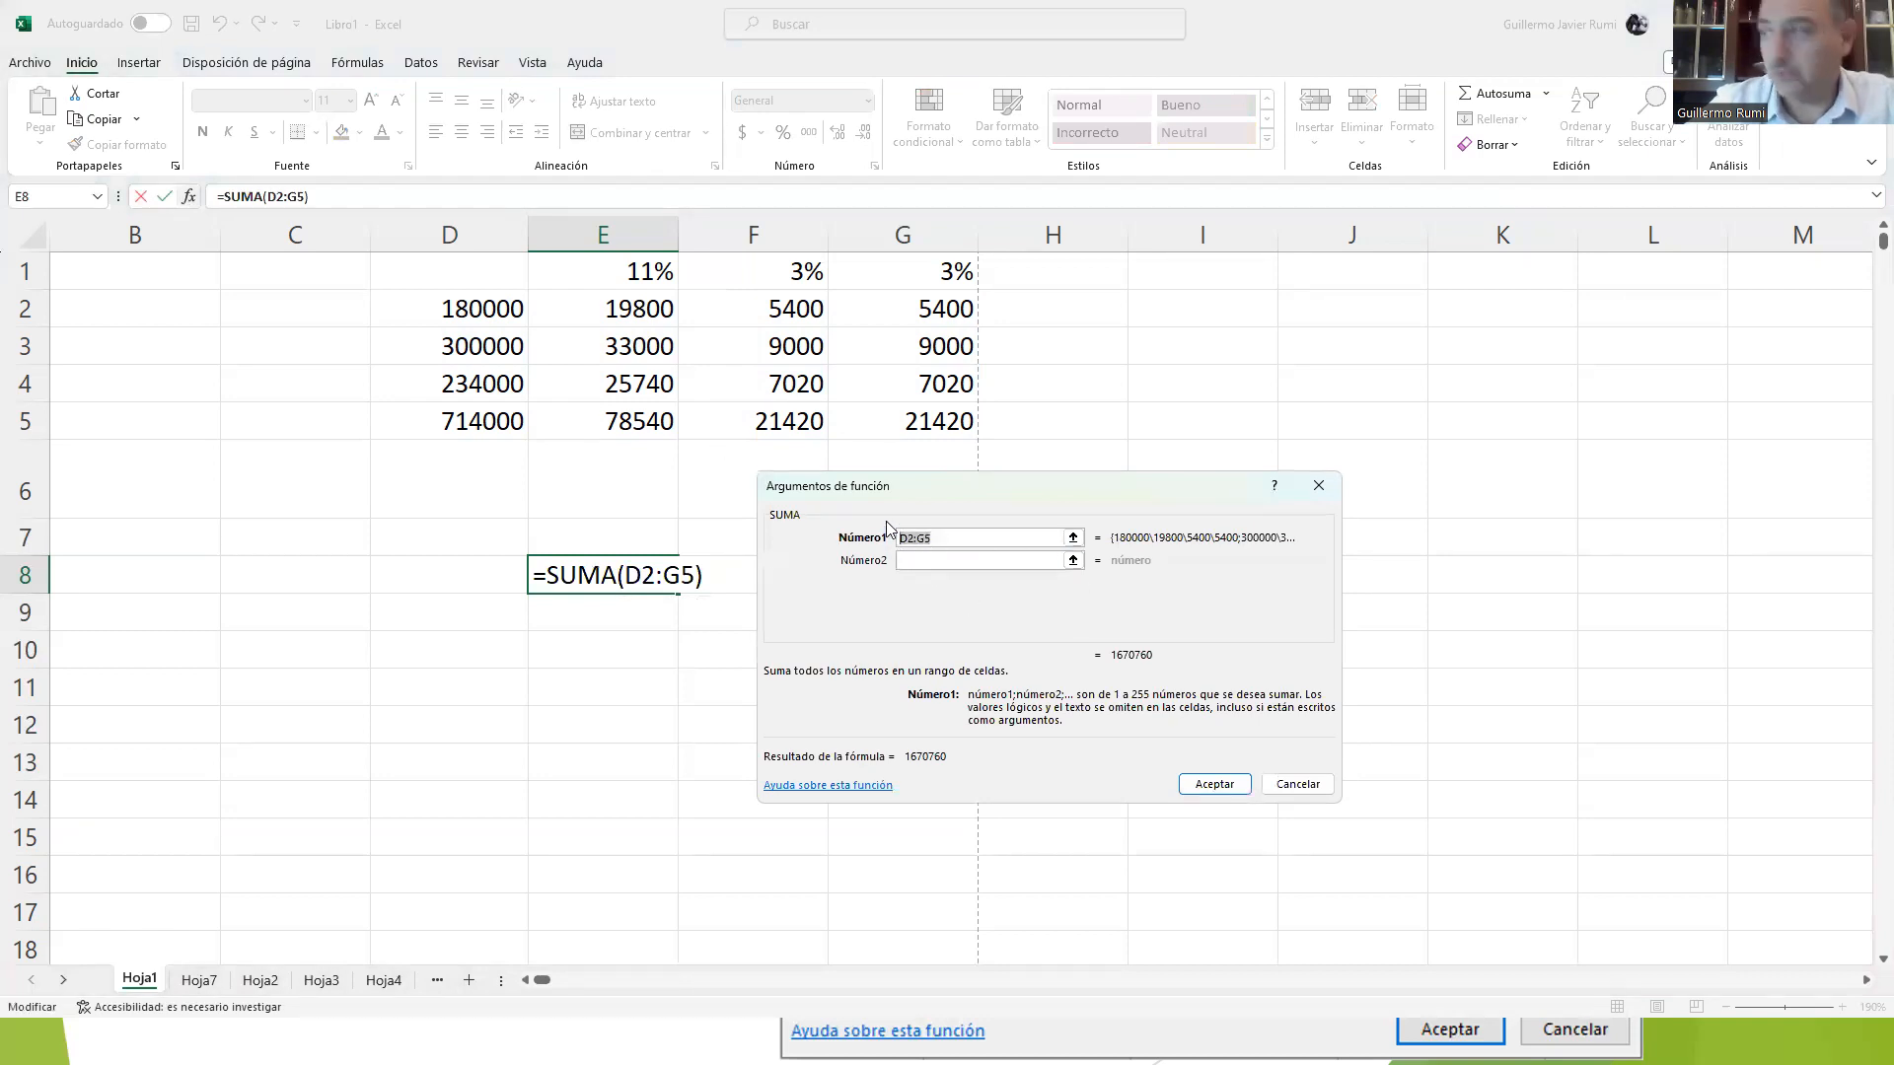
pyautogui.moveTo(479, 313); pyautogui.dragTo(932, 311)
pyautogui.click(925, 560)
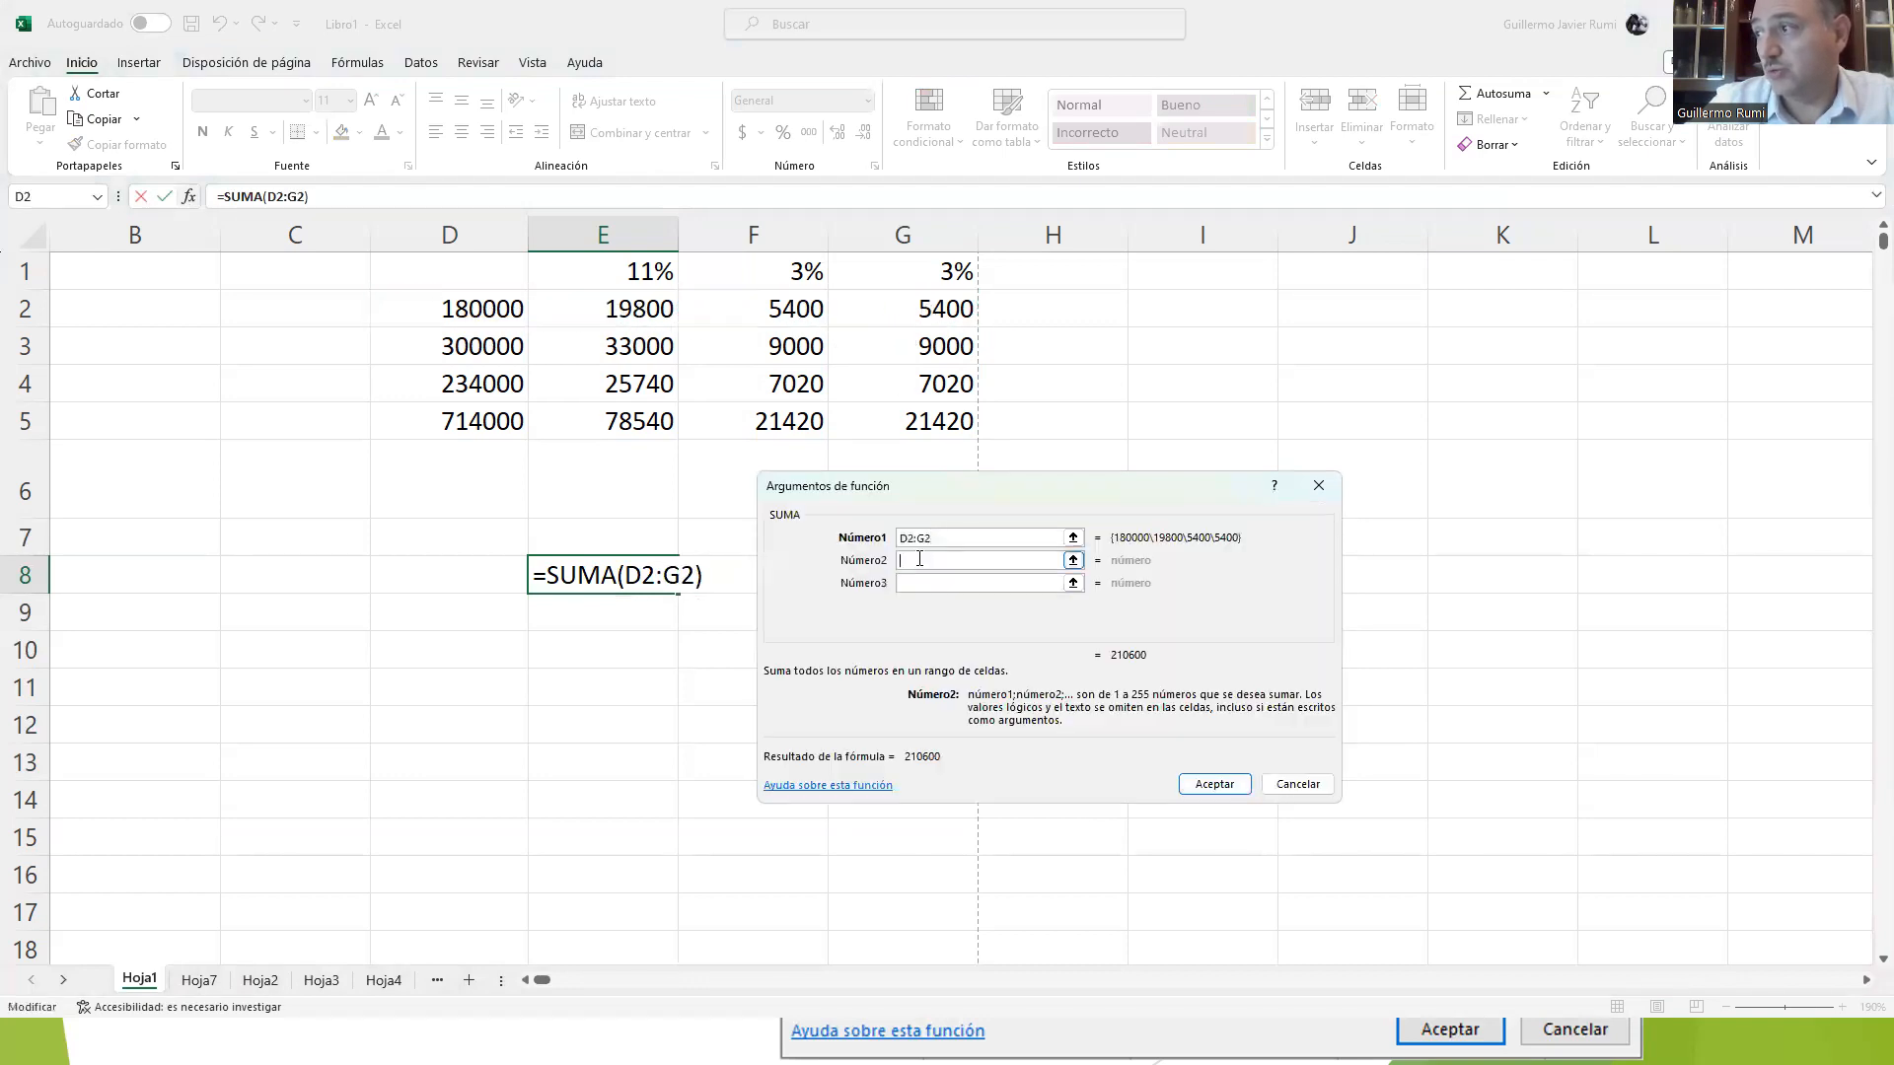
pyautogui.moveTo(488, 352); pyautogui.dragTo(888, 346)
pyautogui.click(912, 584)
pyautogui.moveTo(503, 421); pyautogui.dragTo(858, 427)
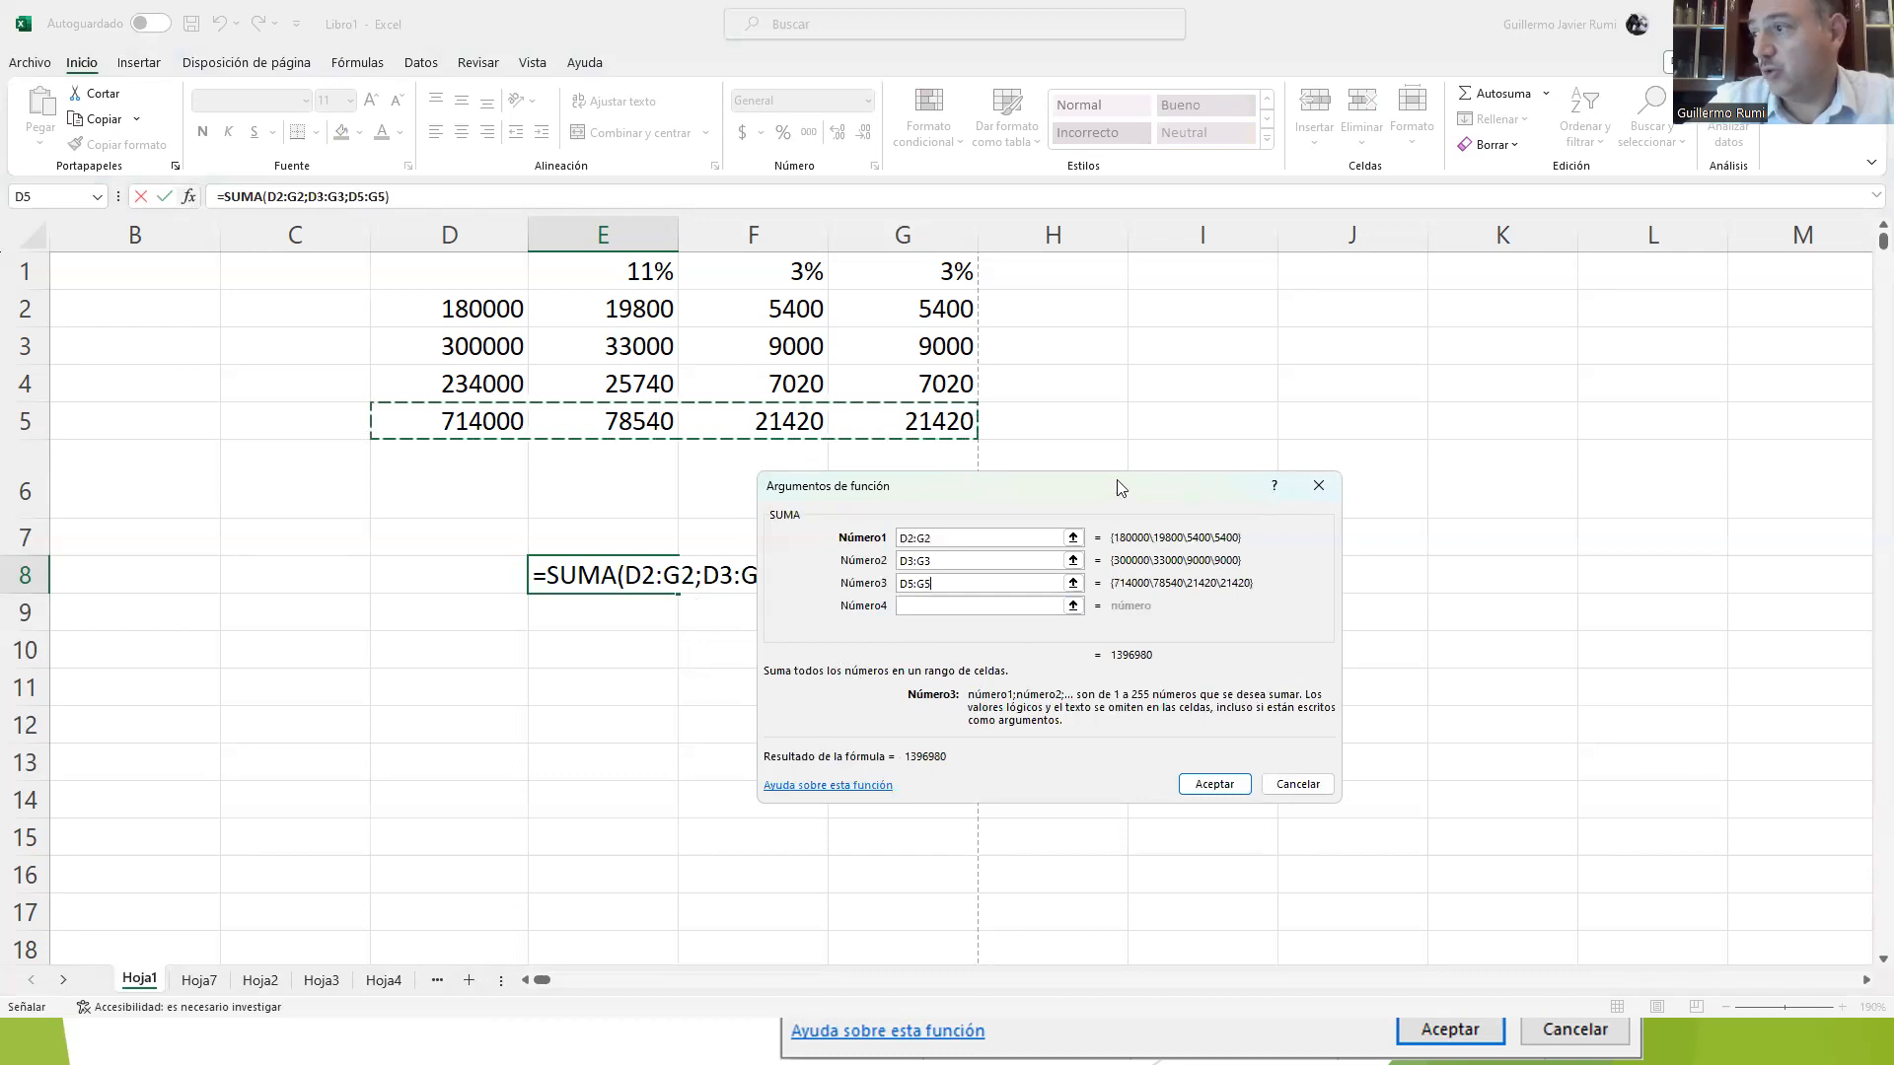
pyautogui.moveTo(1121, 487); pyautogui.dragTo(1394, 392)
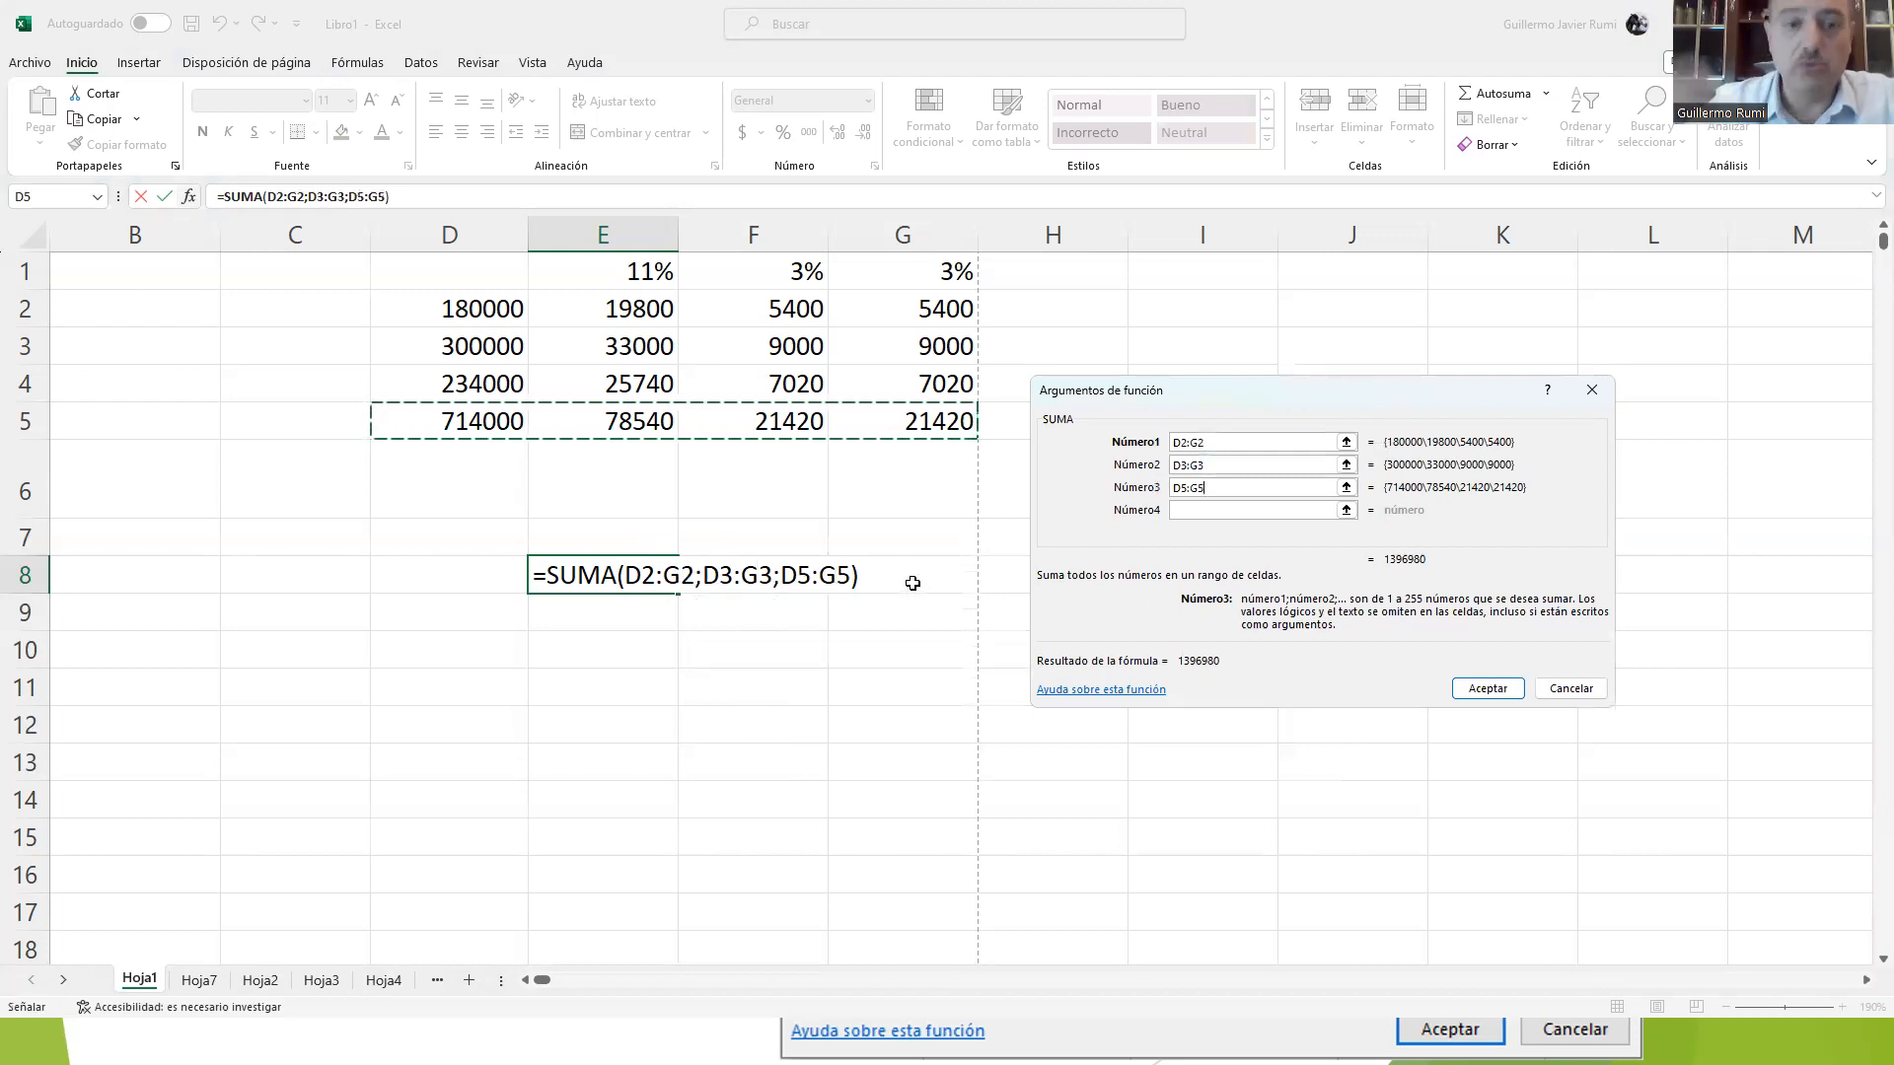
pyautogui.click(1494, 688)
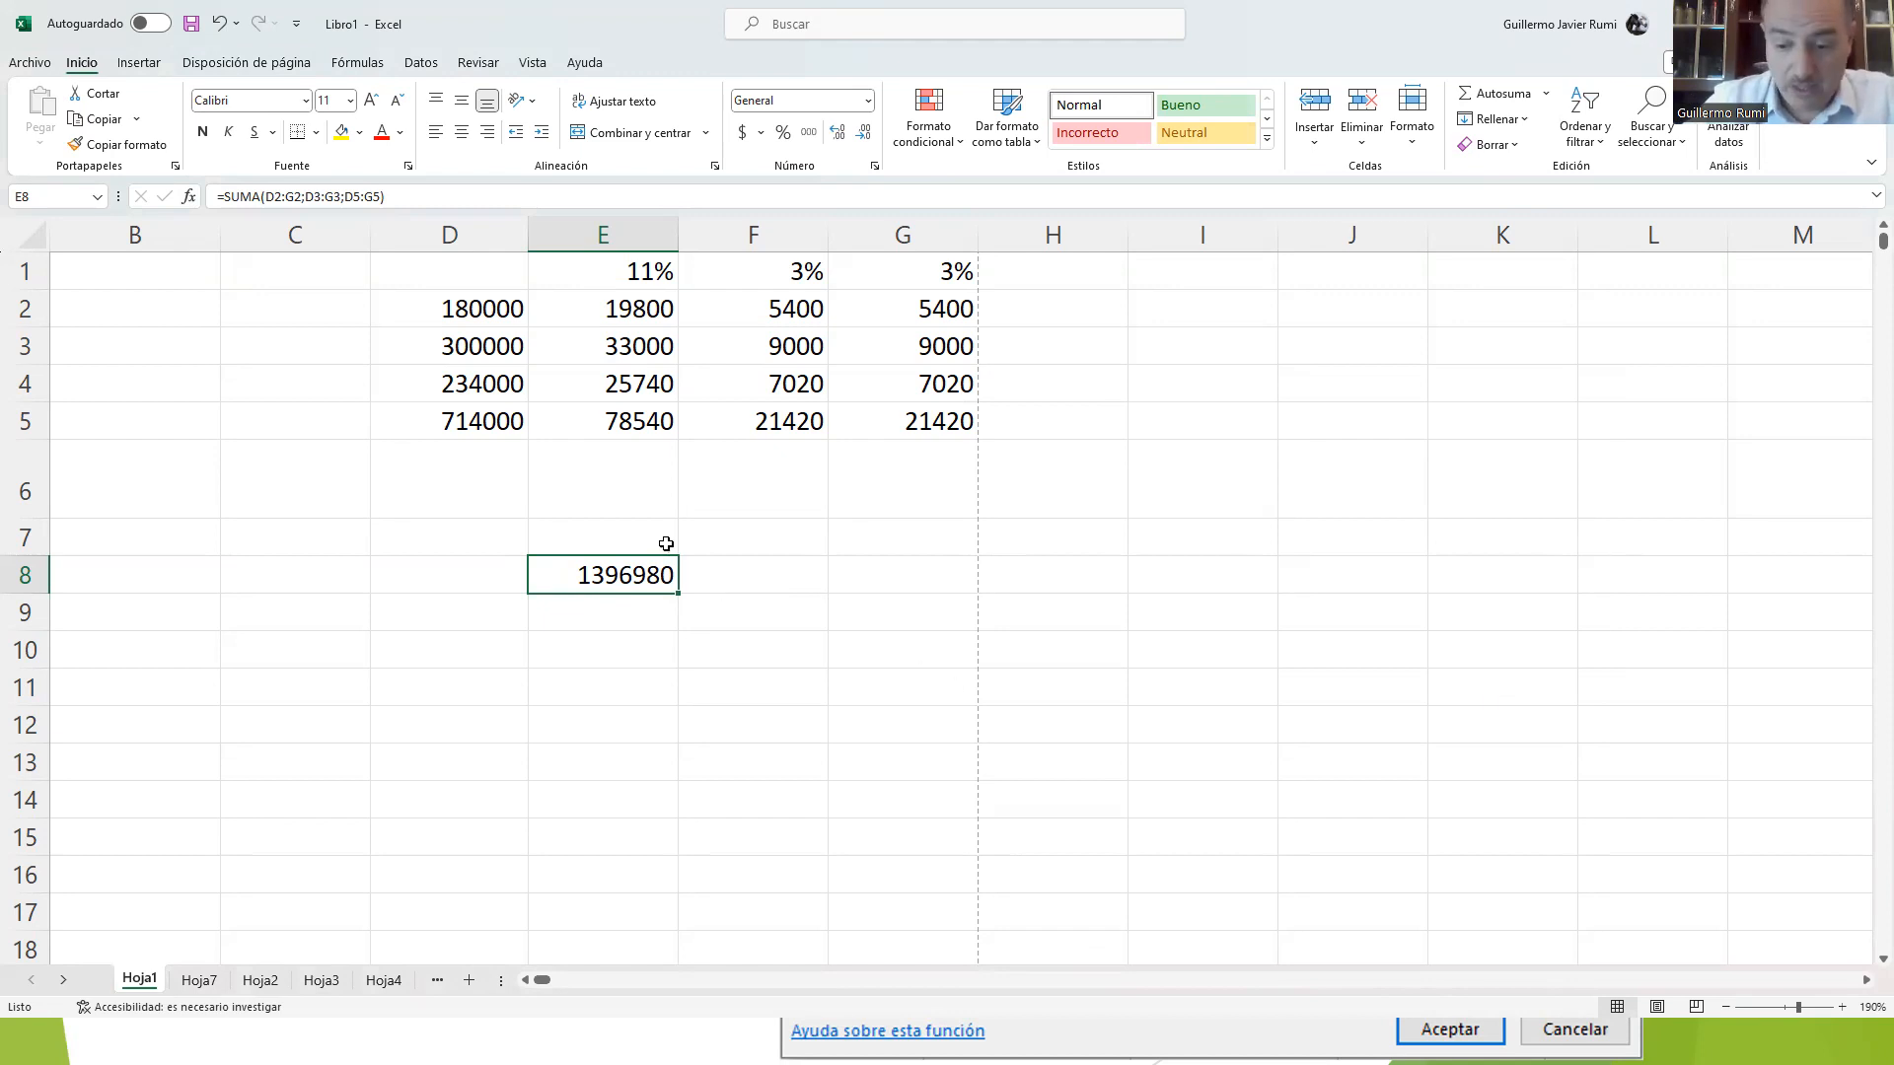
# Step: Clear E8 and the totals in D5:G5, and recalculate the four column totals in D5:G5 with Autosuma
pyautogui.press('Delete')
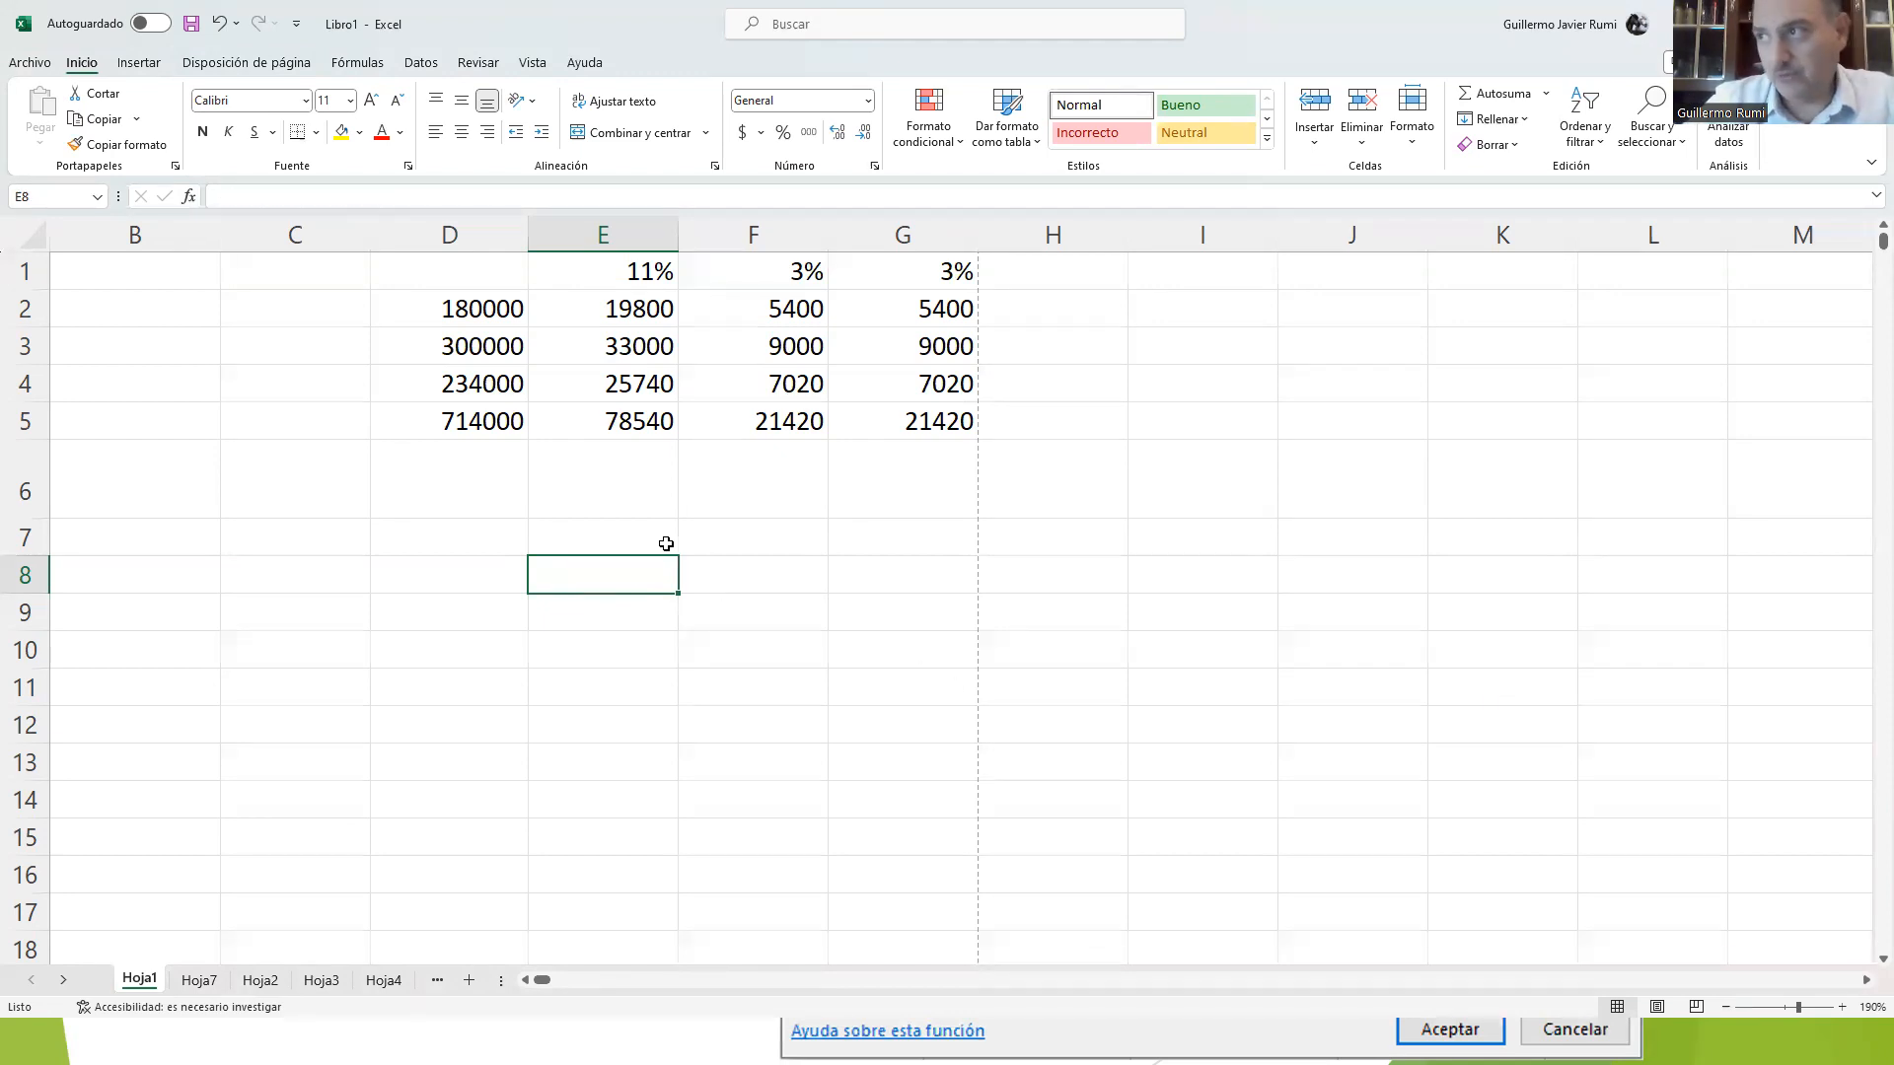
pyautogui.moveTo(484, 415); pyautogui.dragTo(959, 415)
pyautogui.press('Delete')
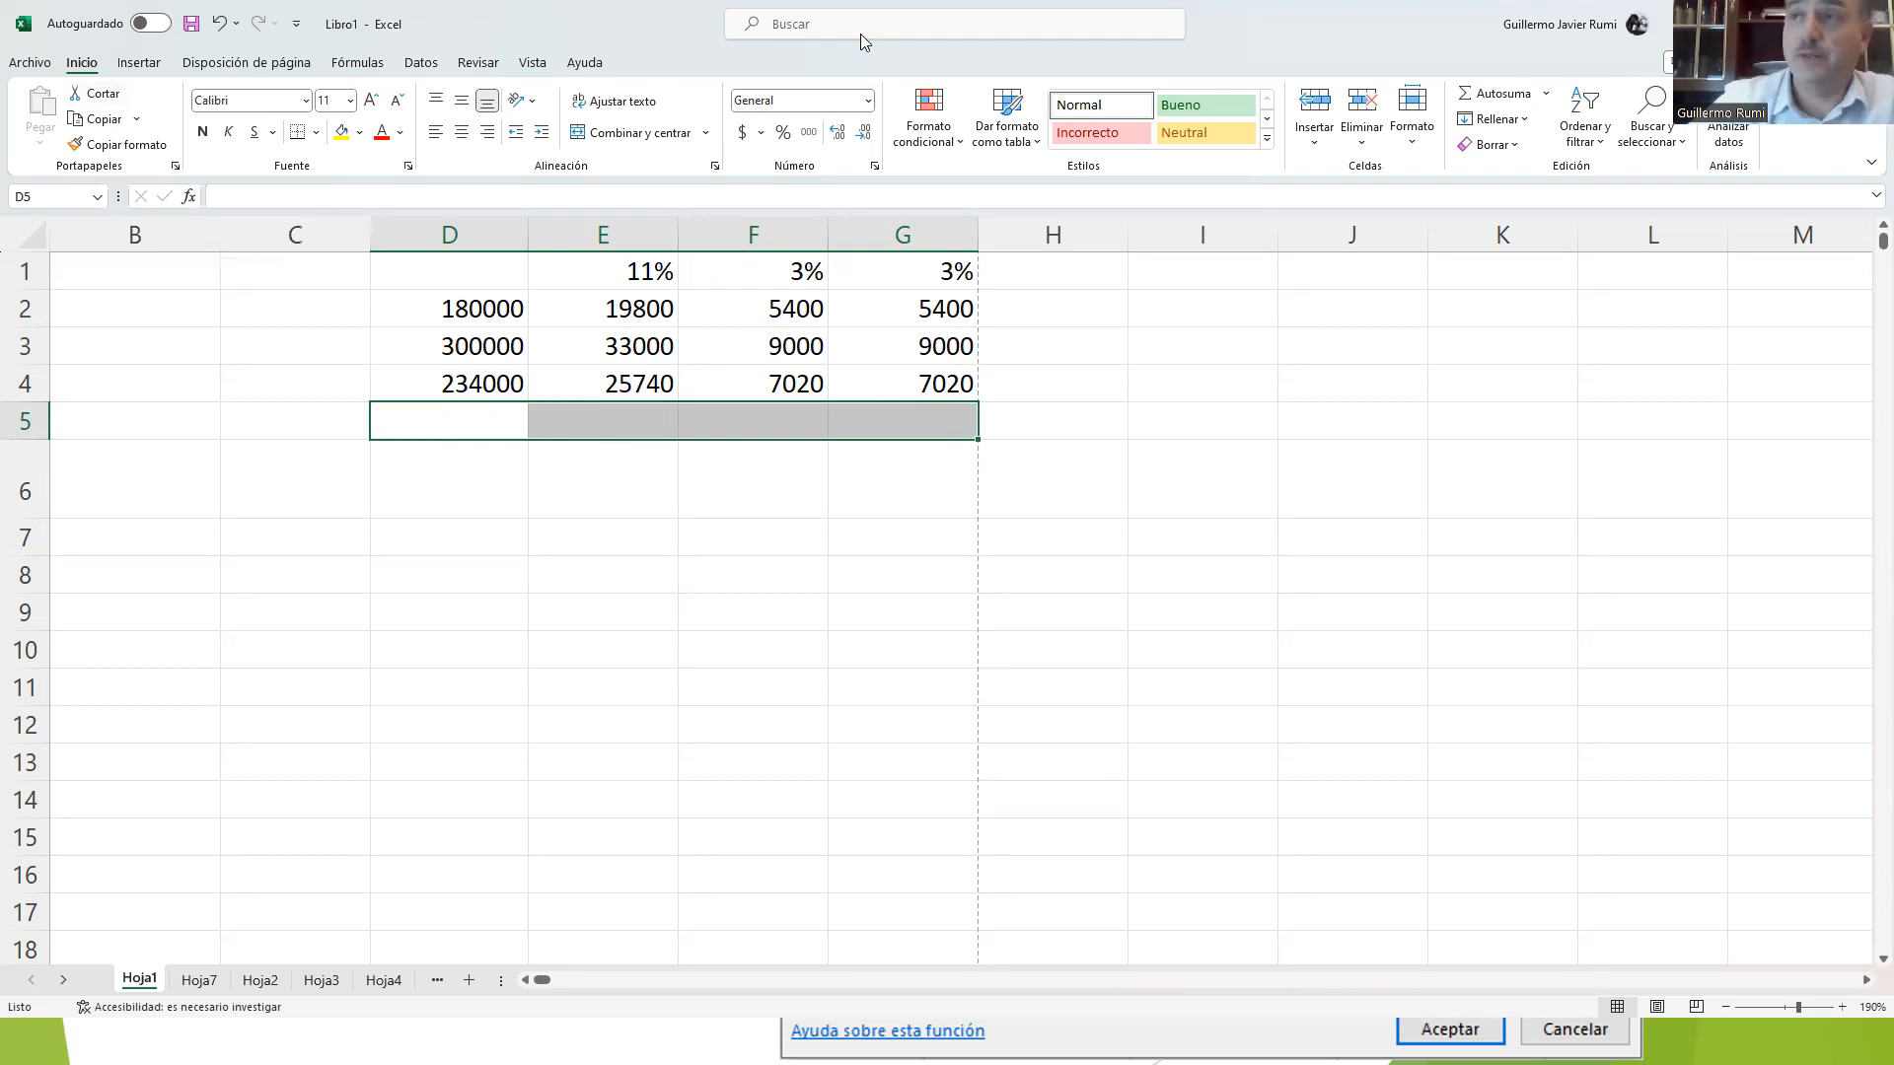
pyautogui.click(1486, 102)
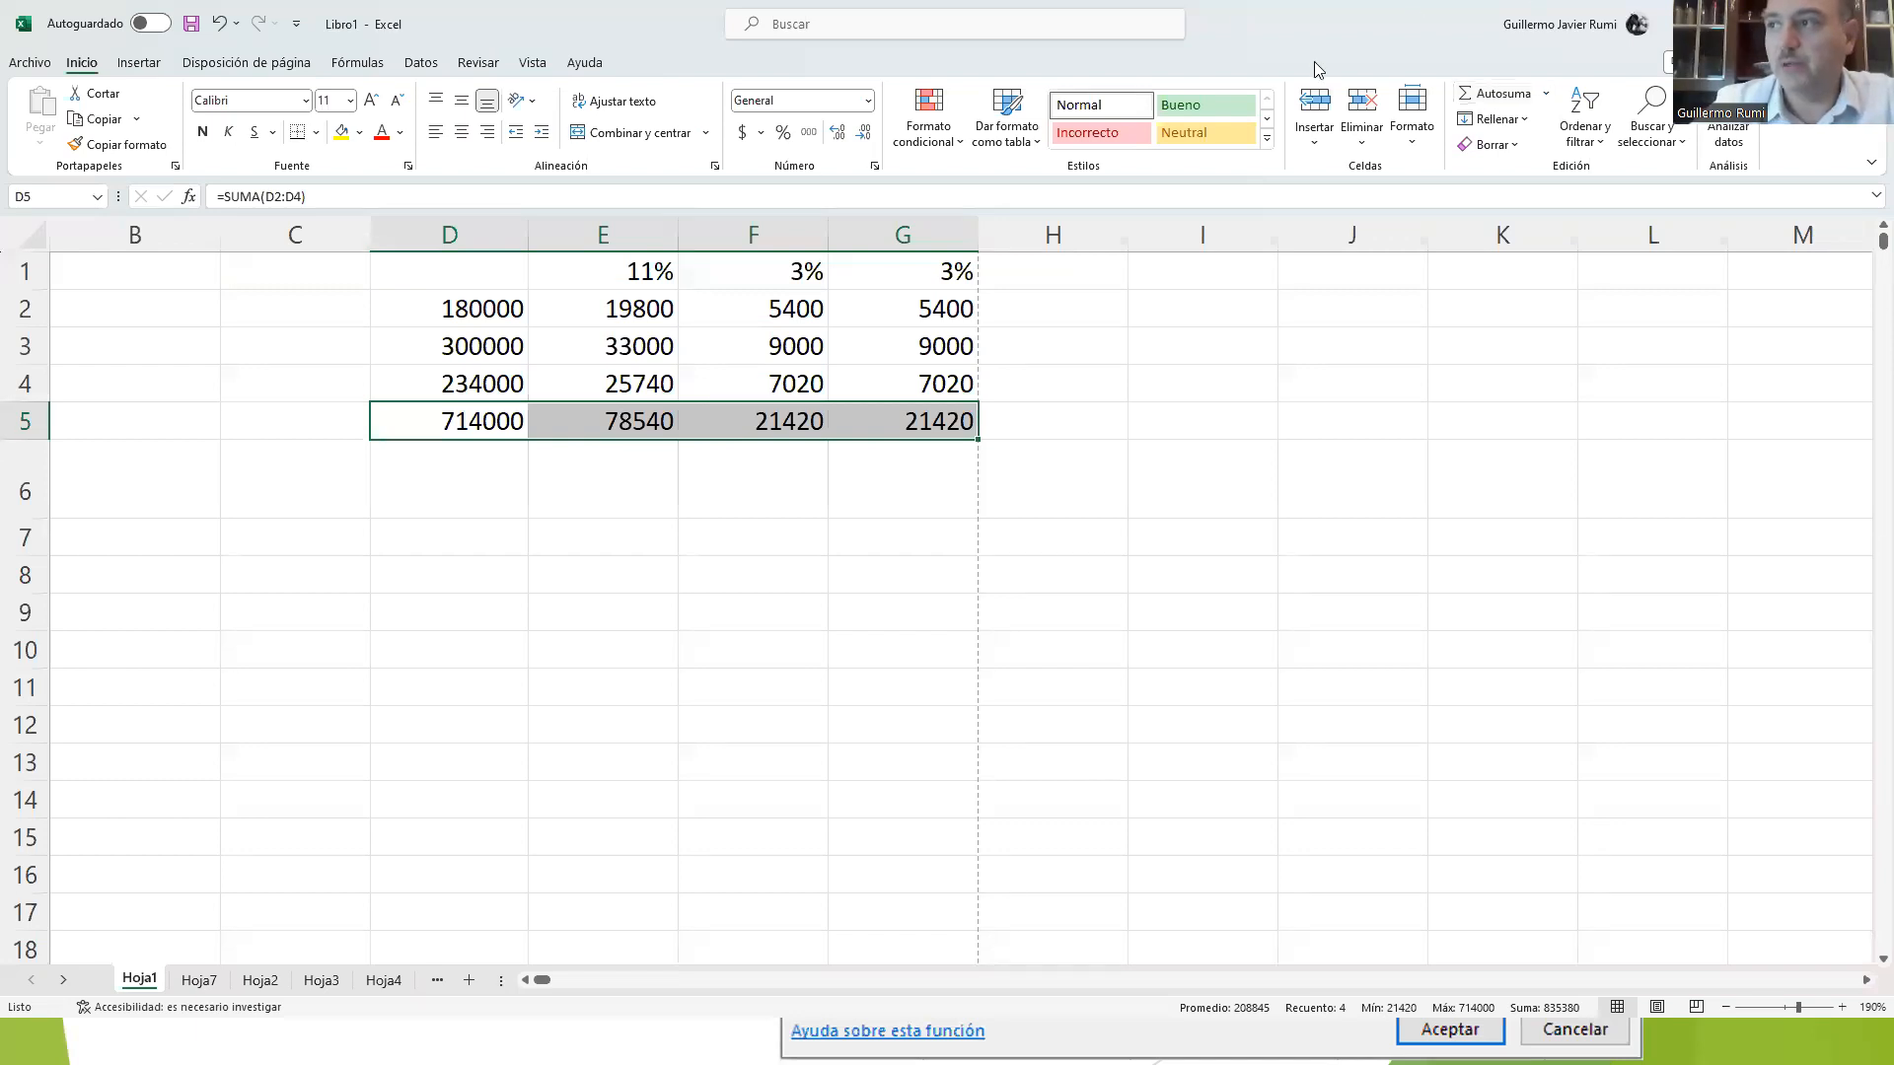
# Step: Check the ranges used by the SUMA formulas in D5 and E5 without changing them
pyautogui.click(477, 418)
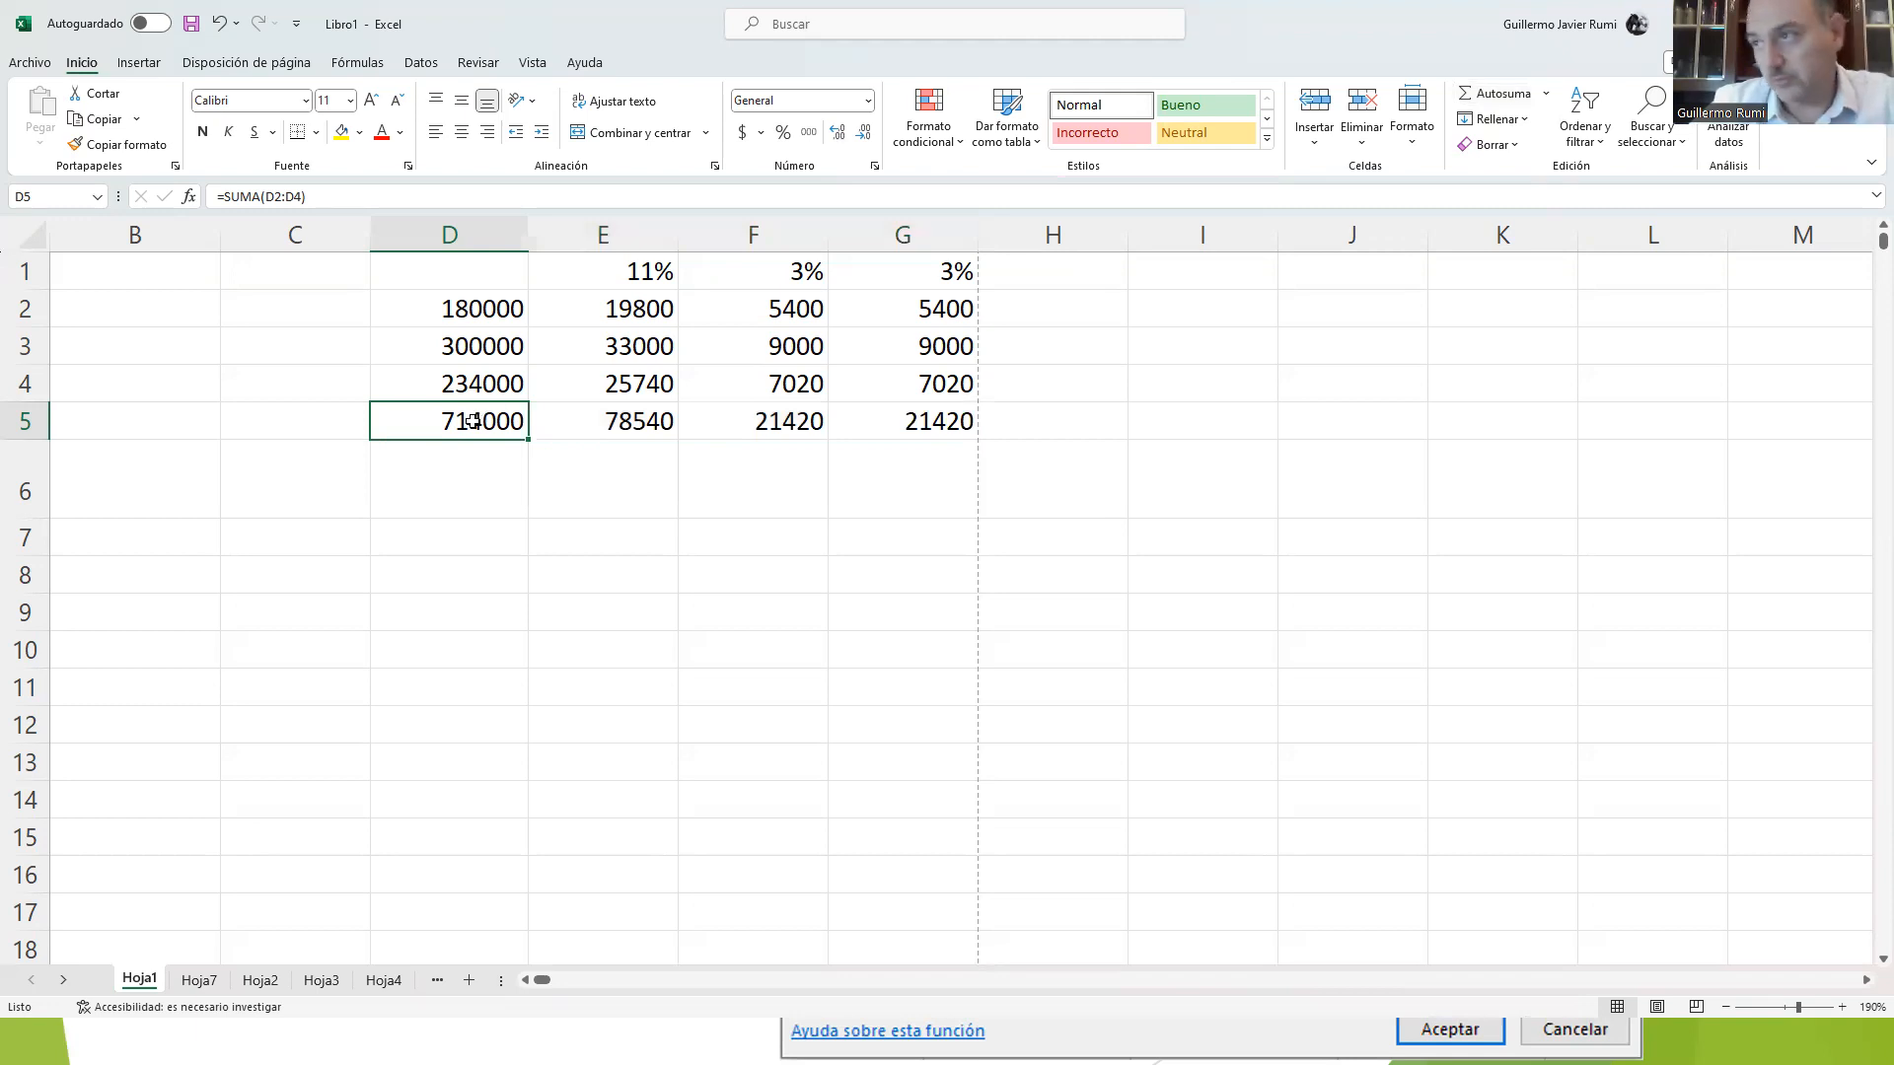
pyautogui.doubleClick(474, 422)
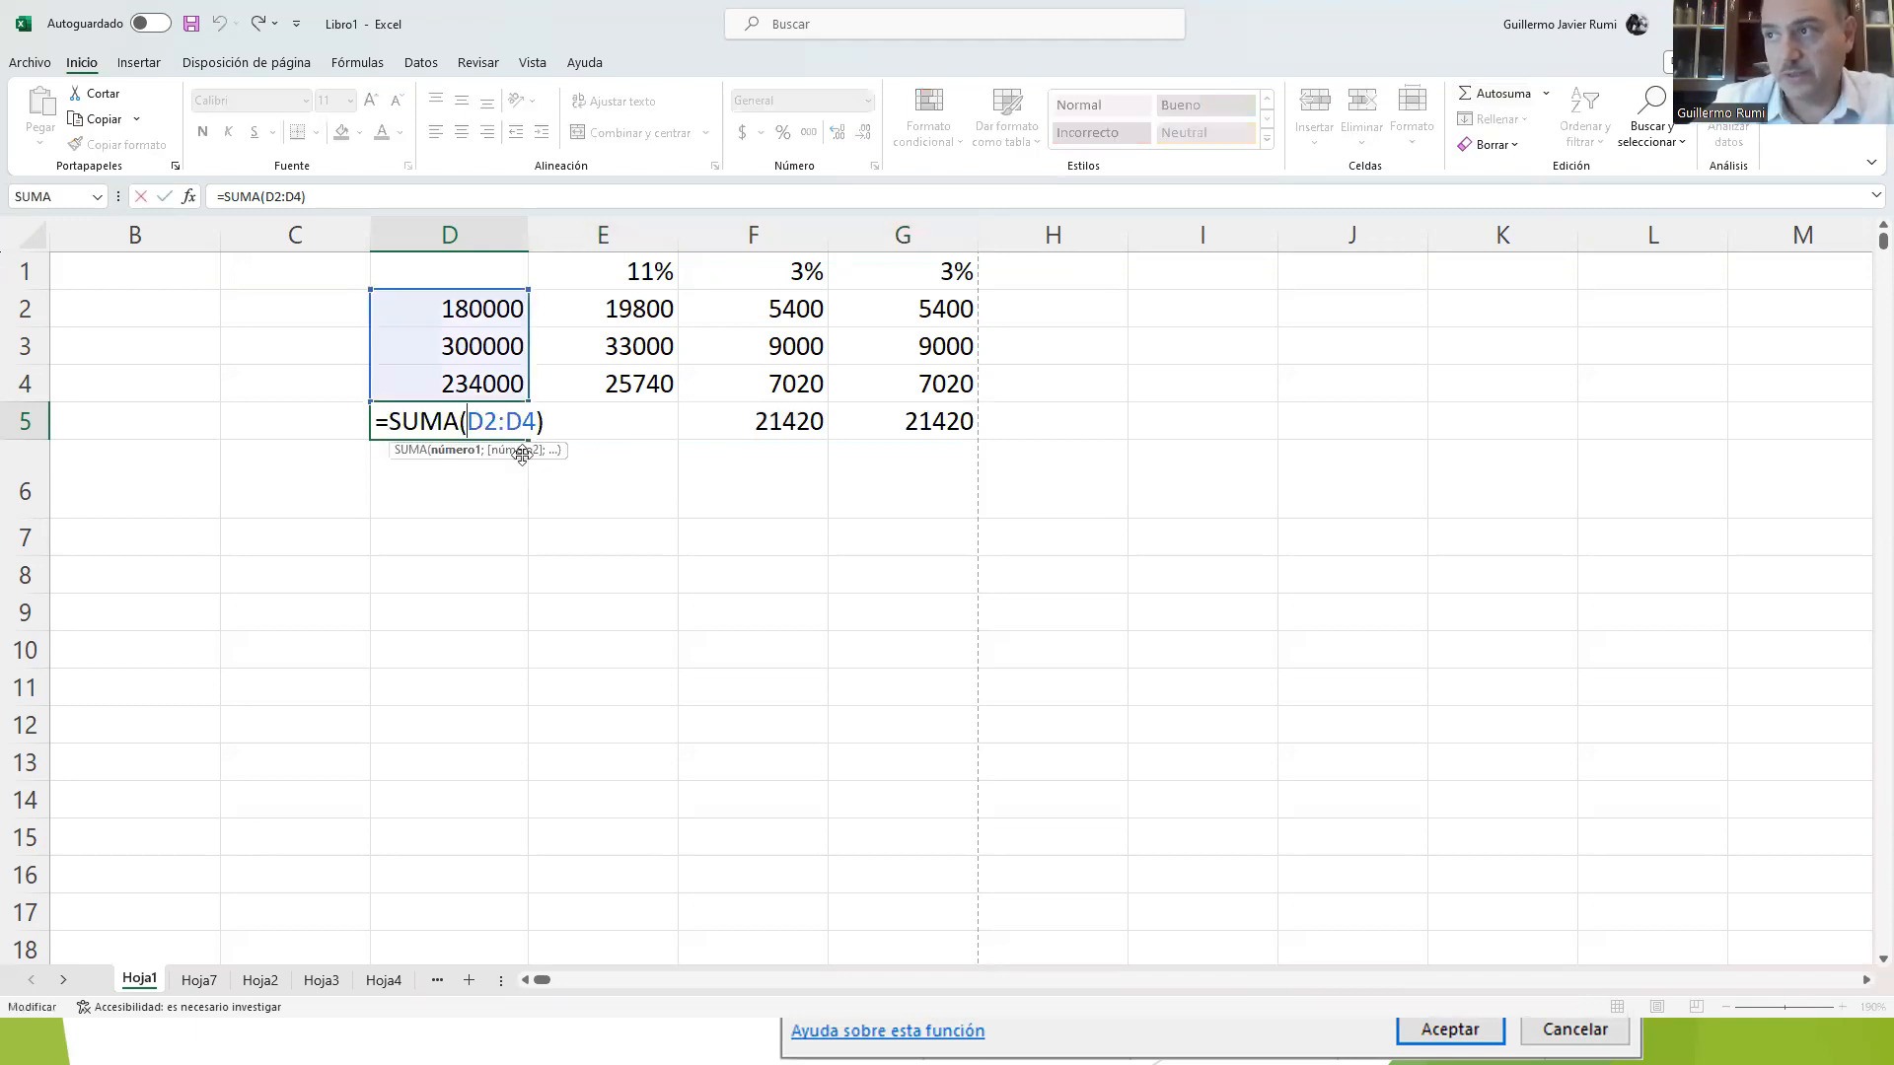
pyautogui.press('Escape')
pyautogui.doubleClick(618, 425)
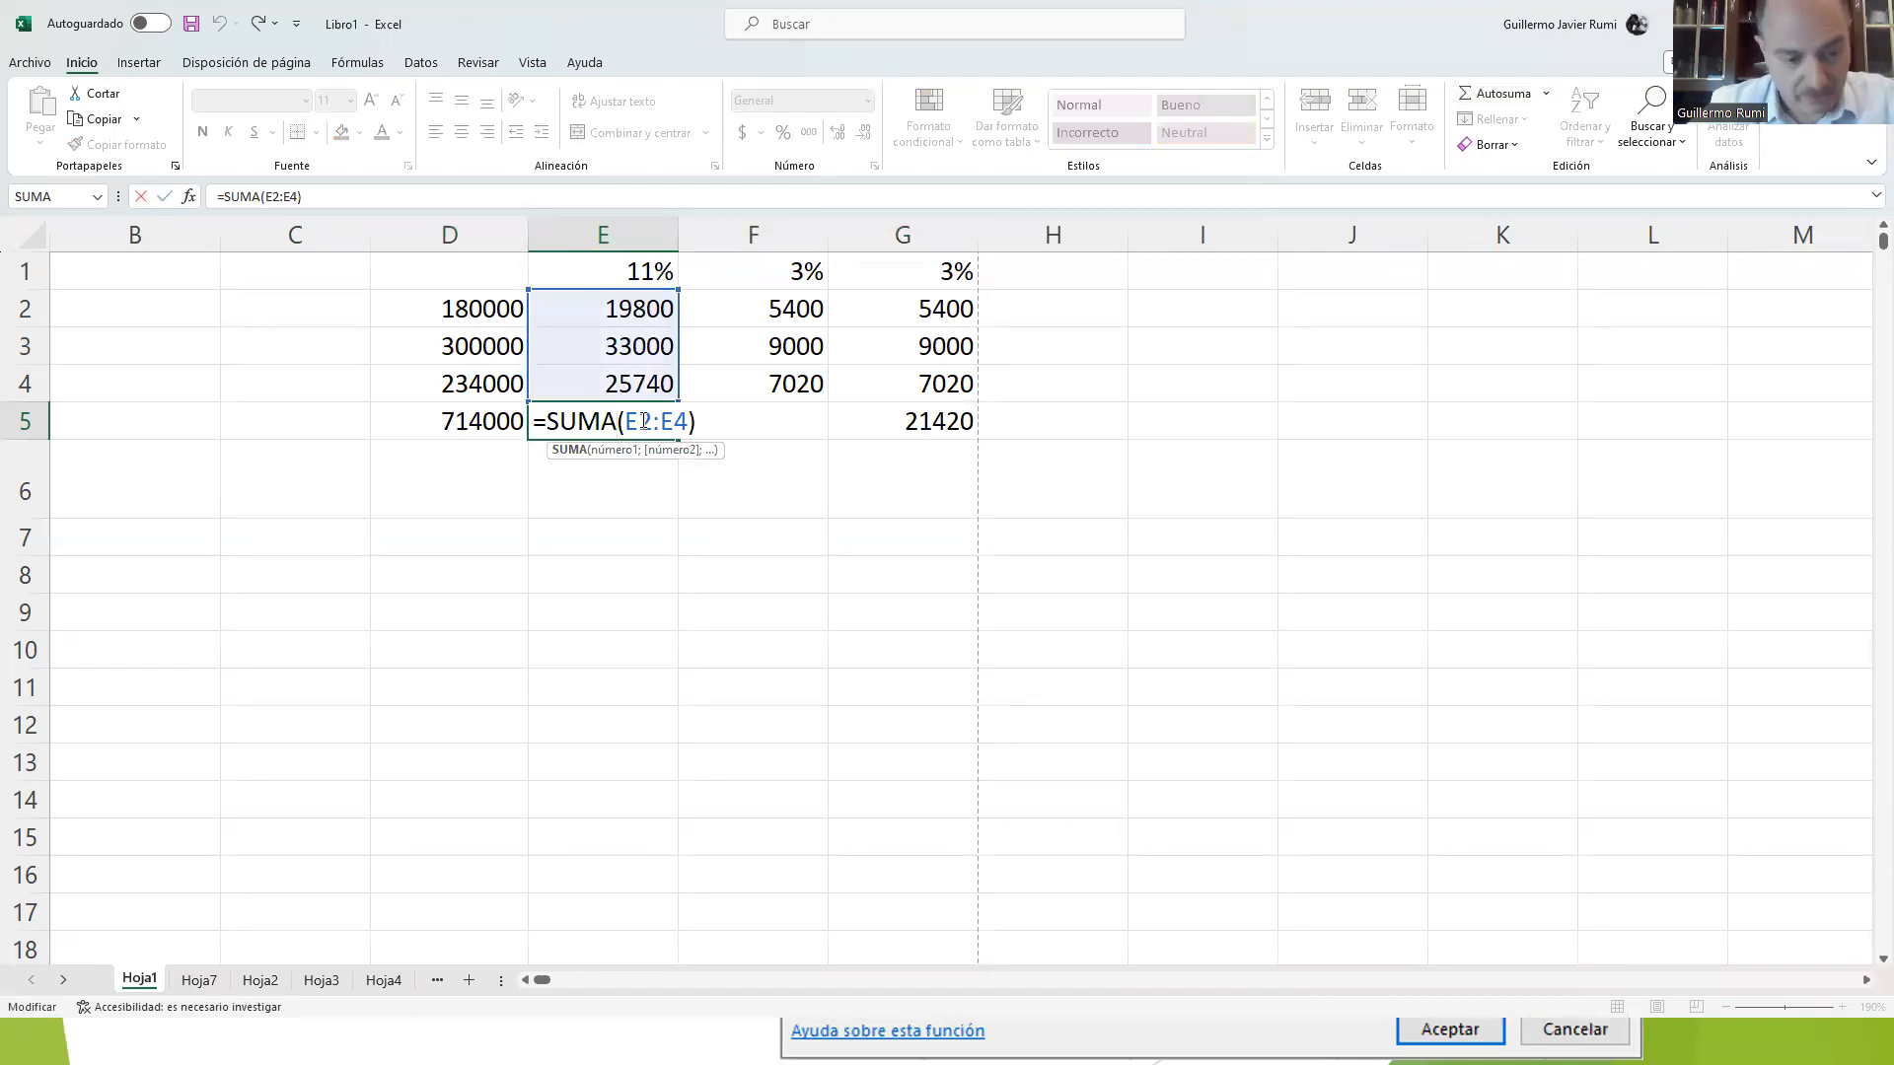
pyautogui.press('Return')
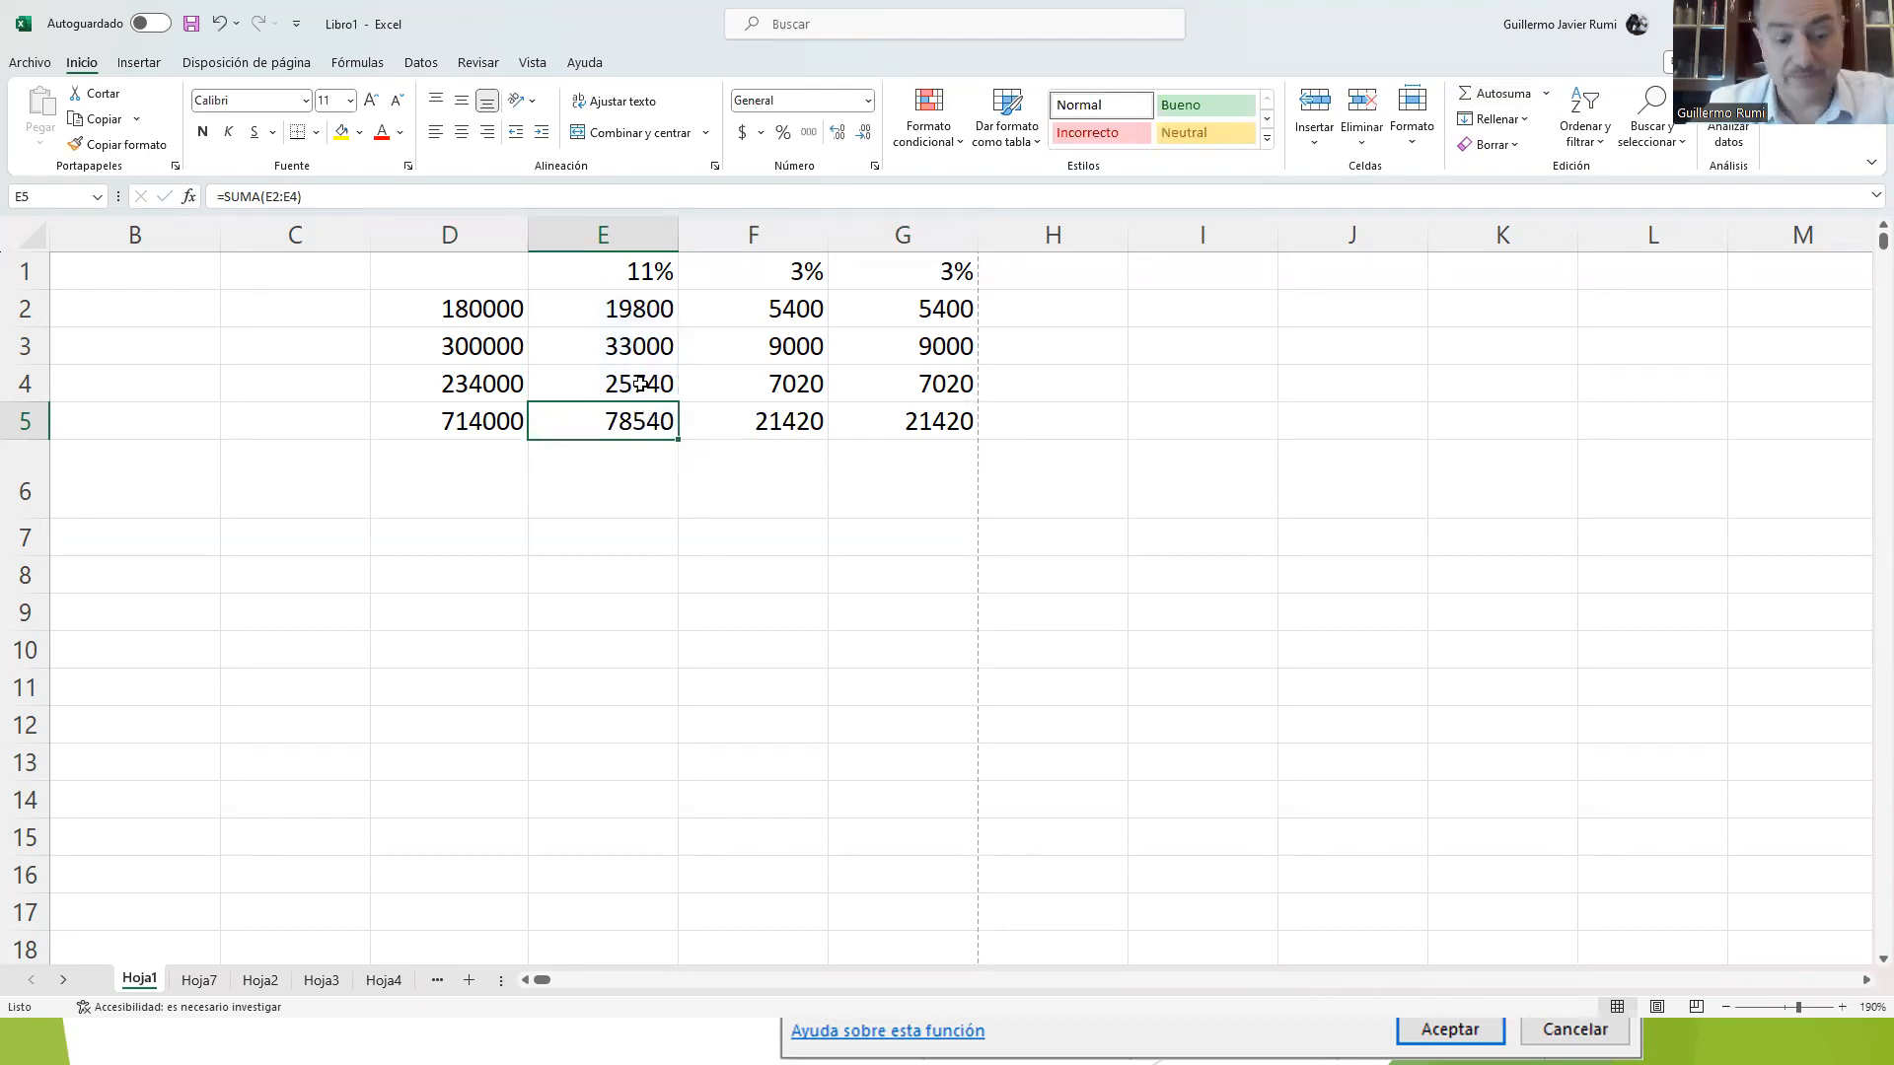
# Step: Switch to the slide presentation and advance past the Contar – Contar.si slide to the Resumen slide
pyautogui.hotkey('alt', 'Tab')
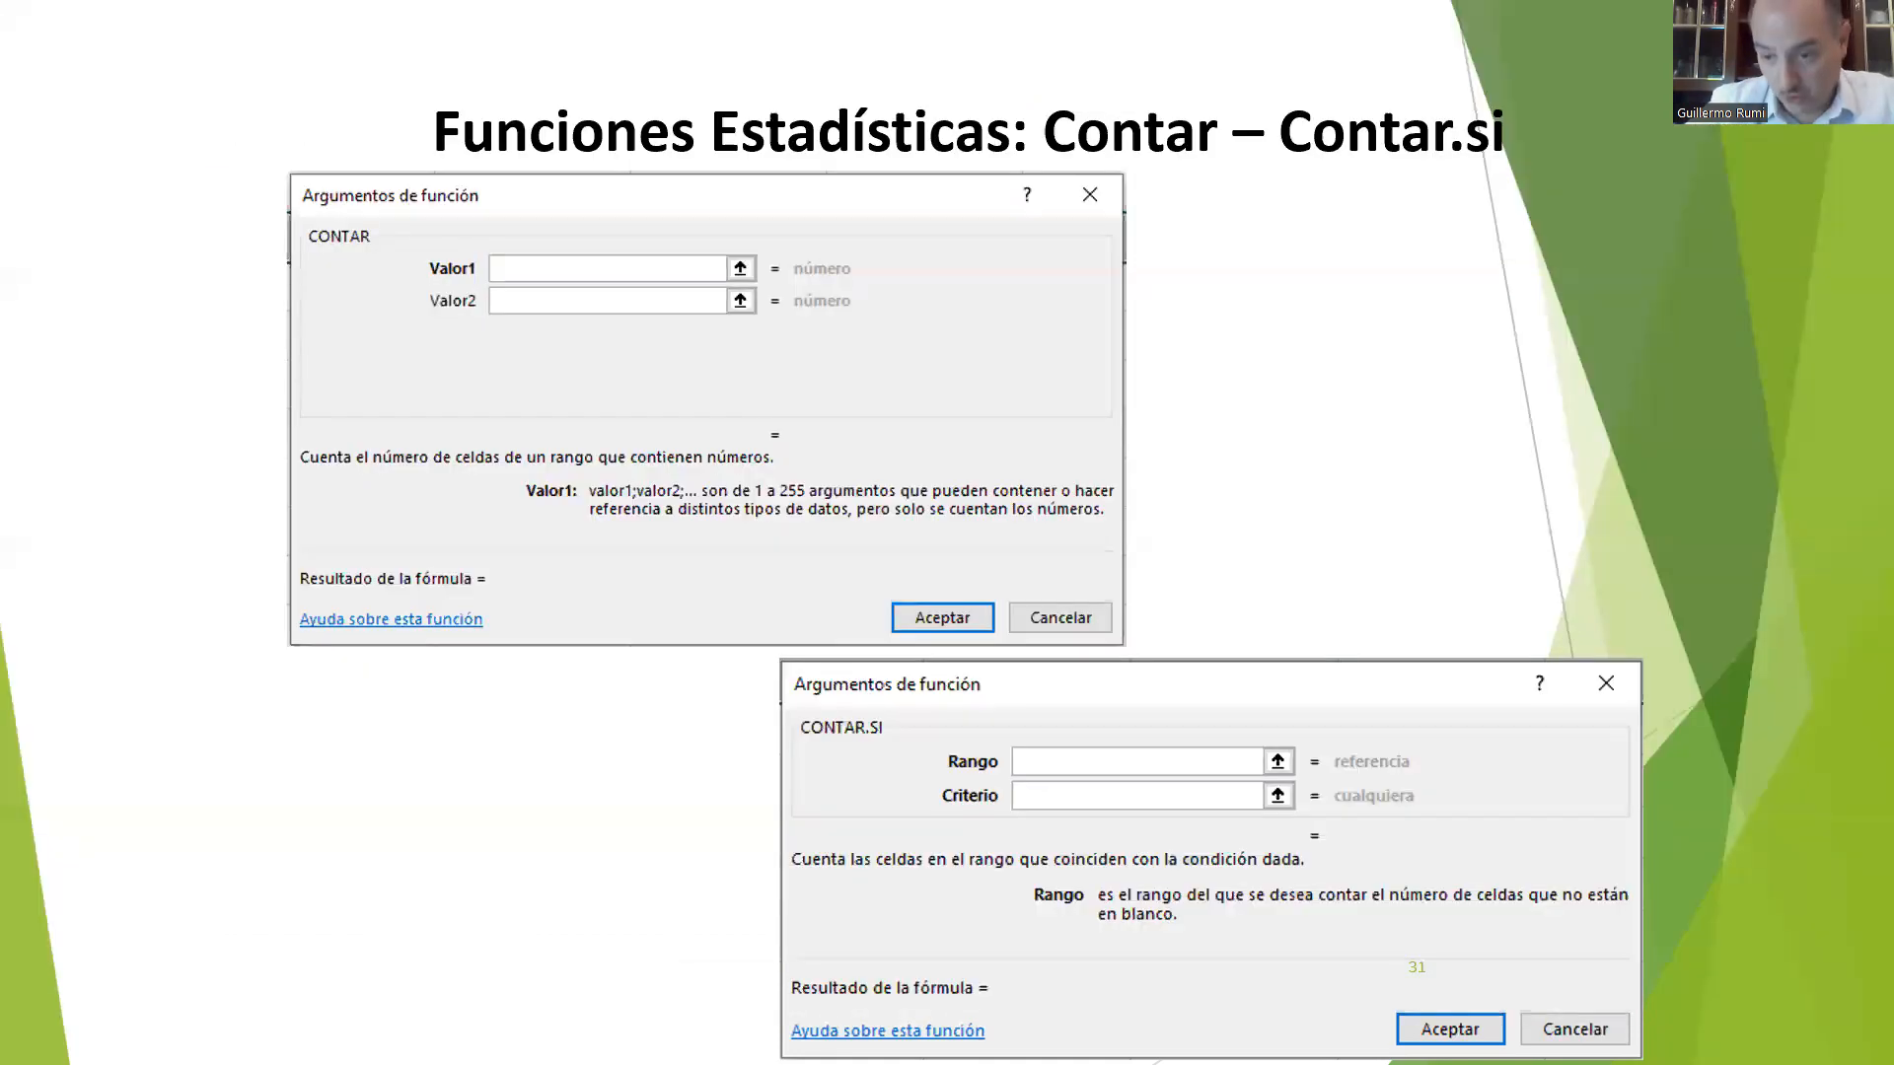
pyautogui.press('Right')
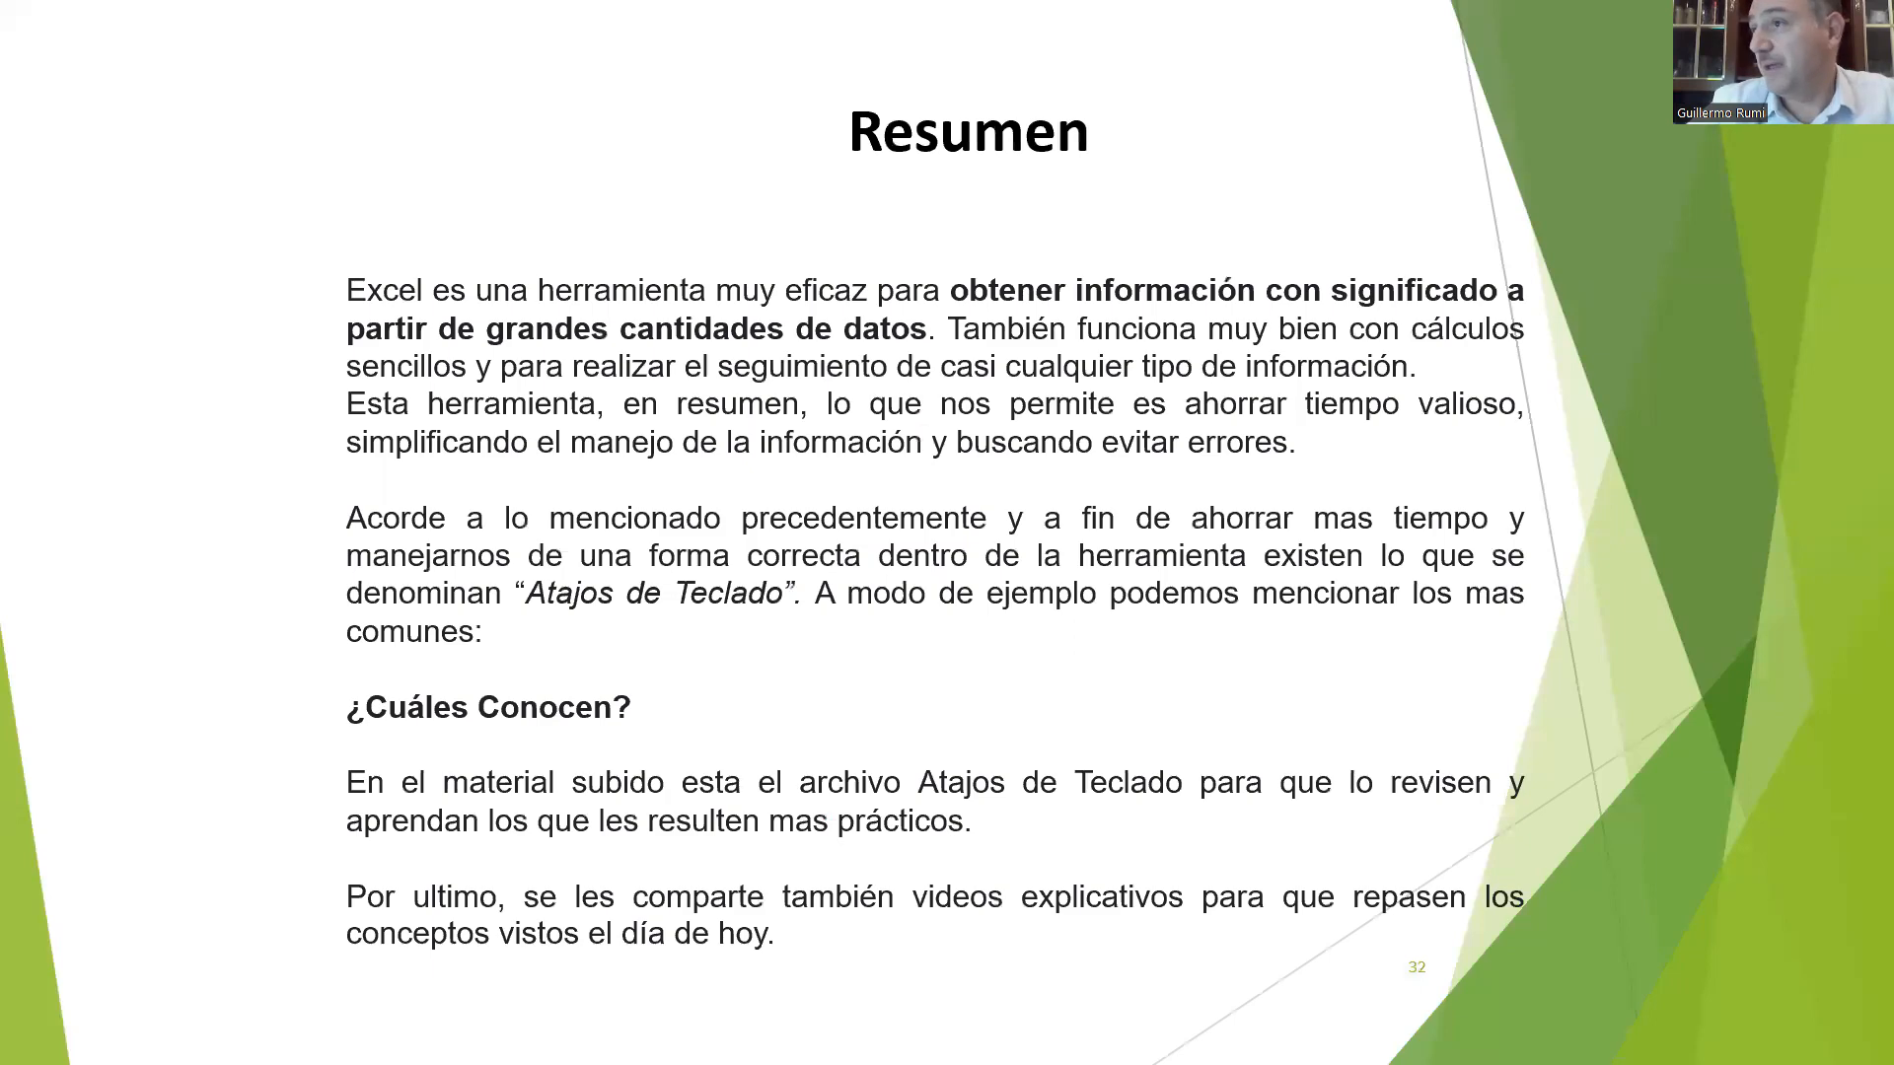
pyautogui.press('Right')
pyautogui.press('Left')
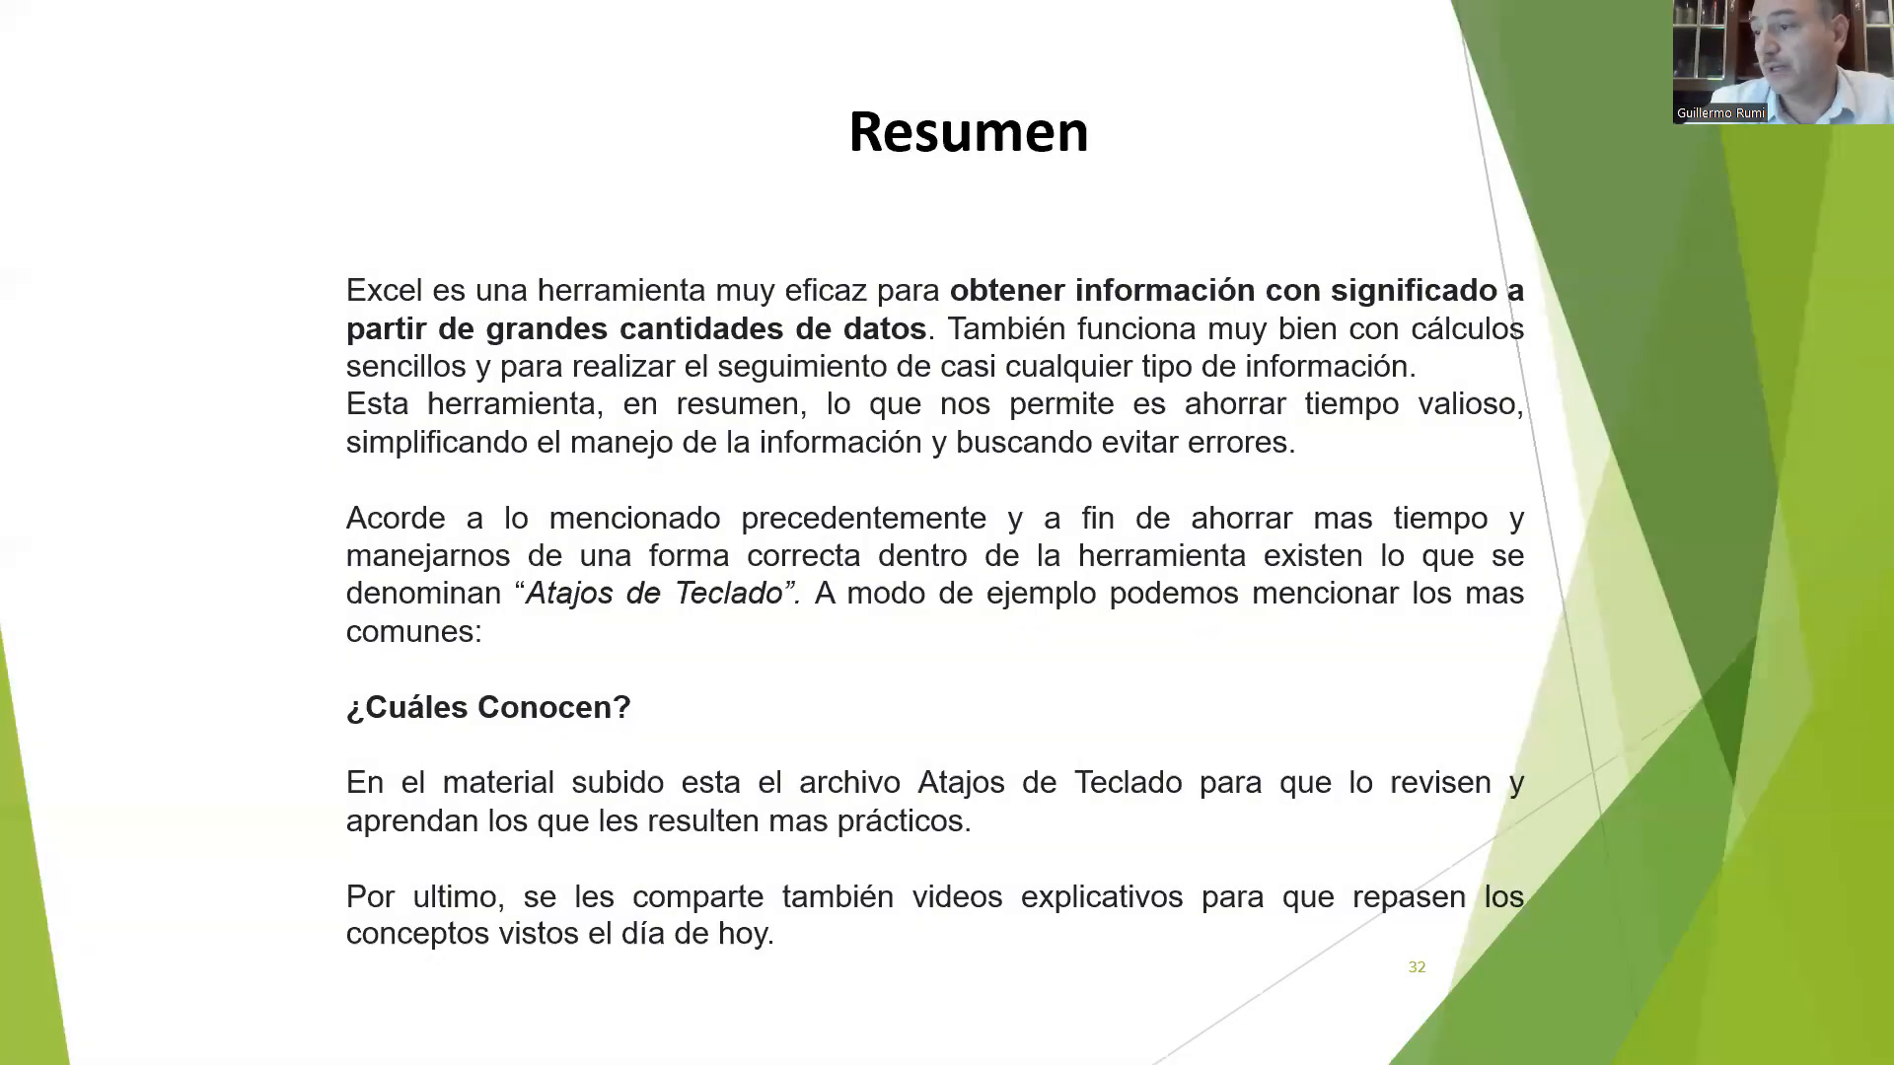